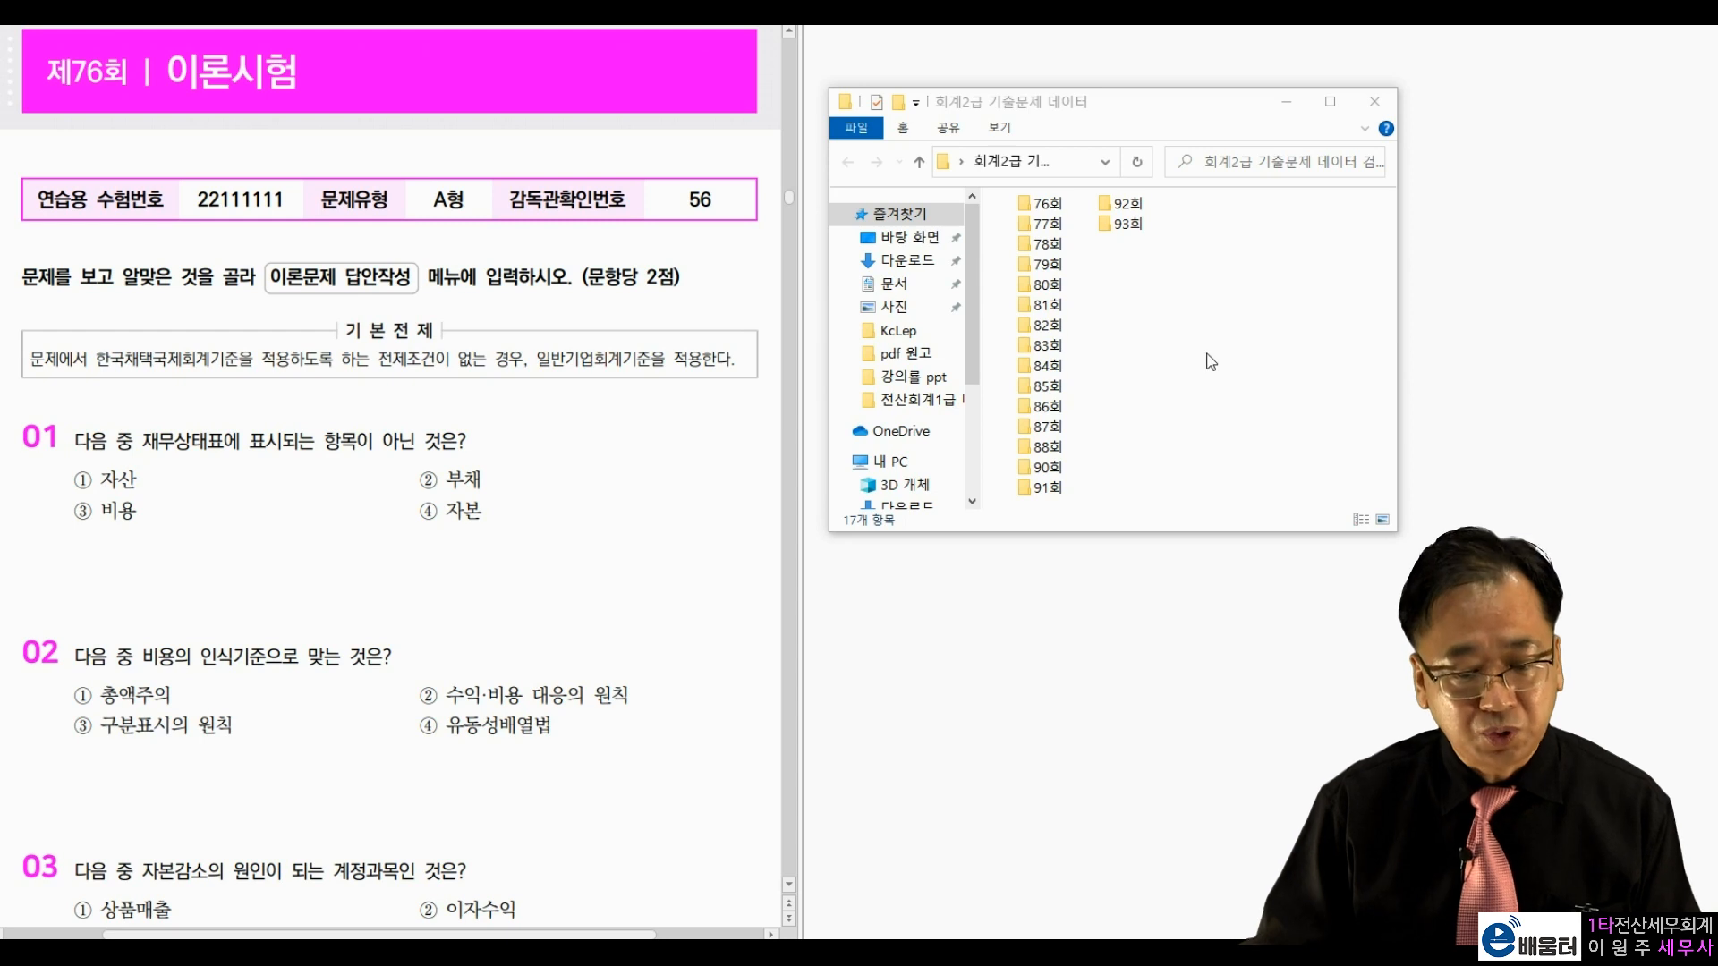
Step: Install the 76th-round exam by running Tax from the 76회 folder and confirming the installer
double_click(1046, 204)
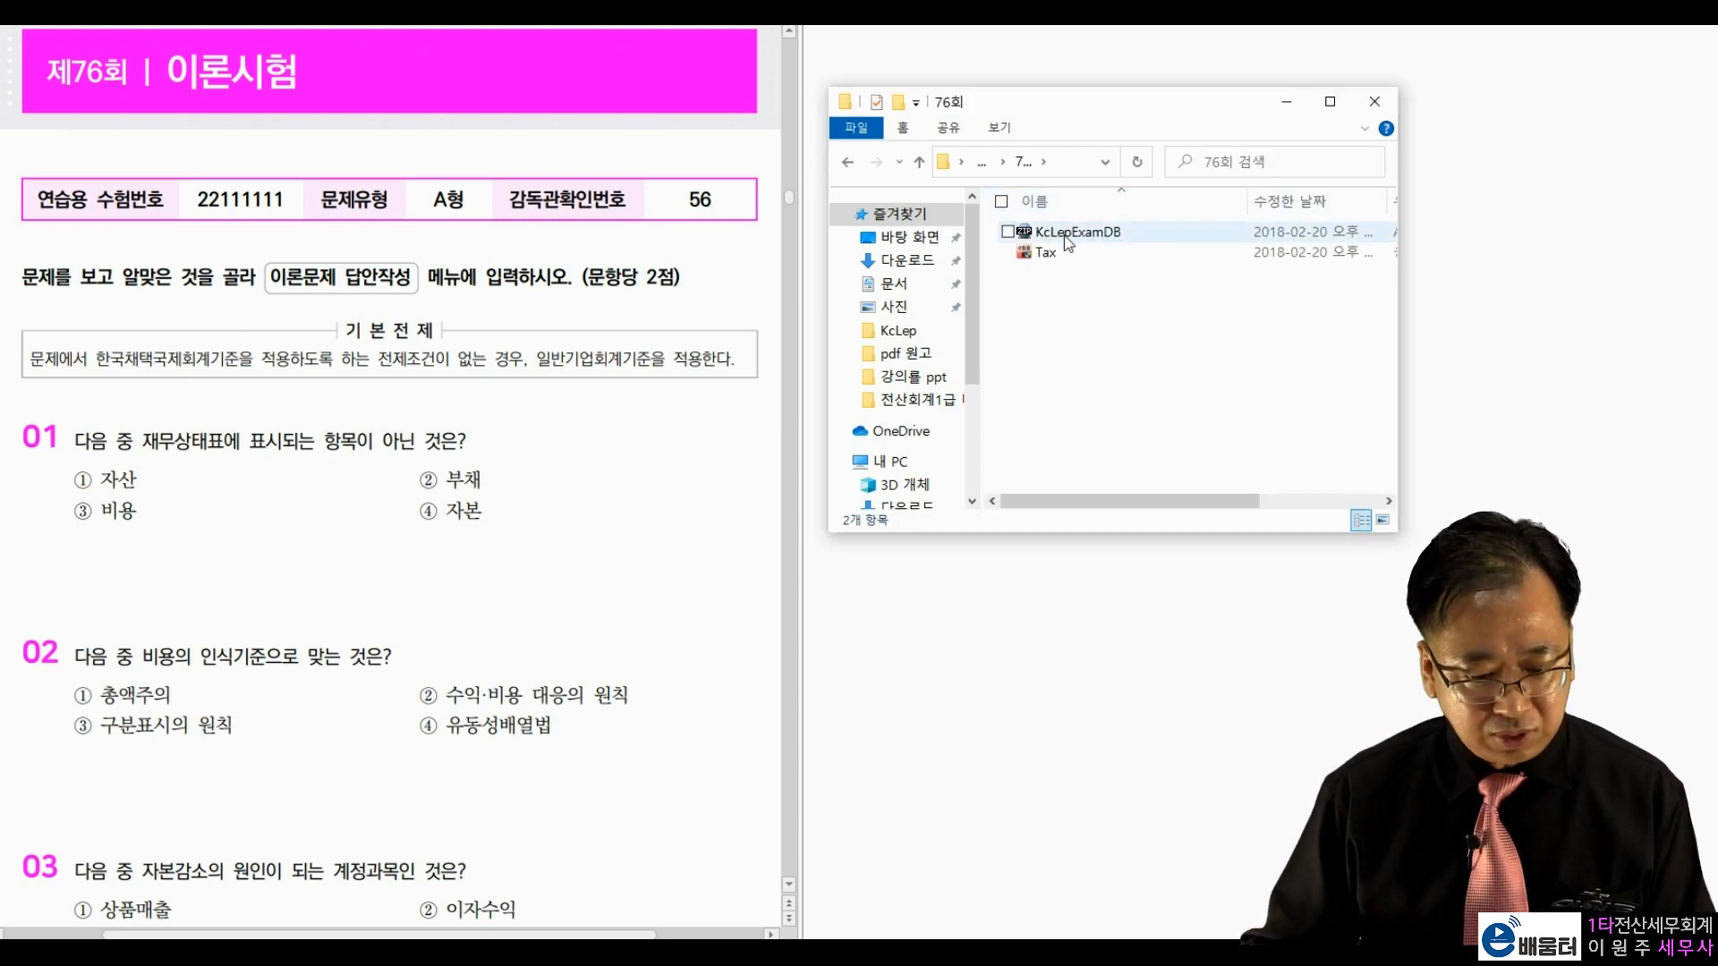
double_click(1061, 244)
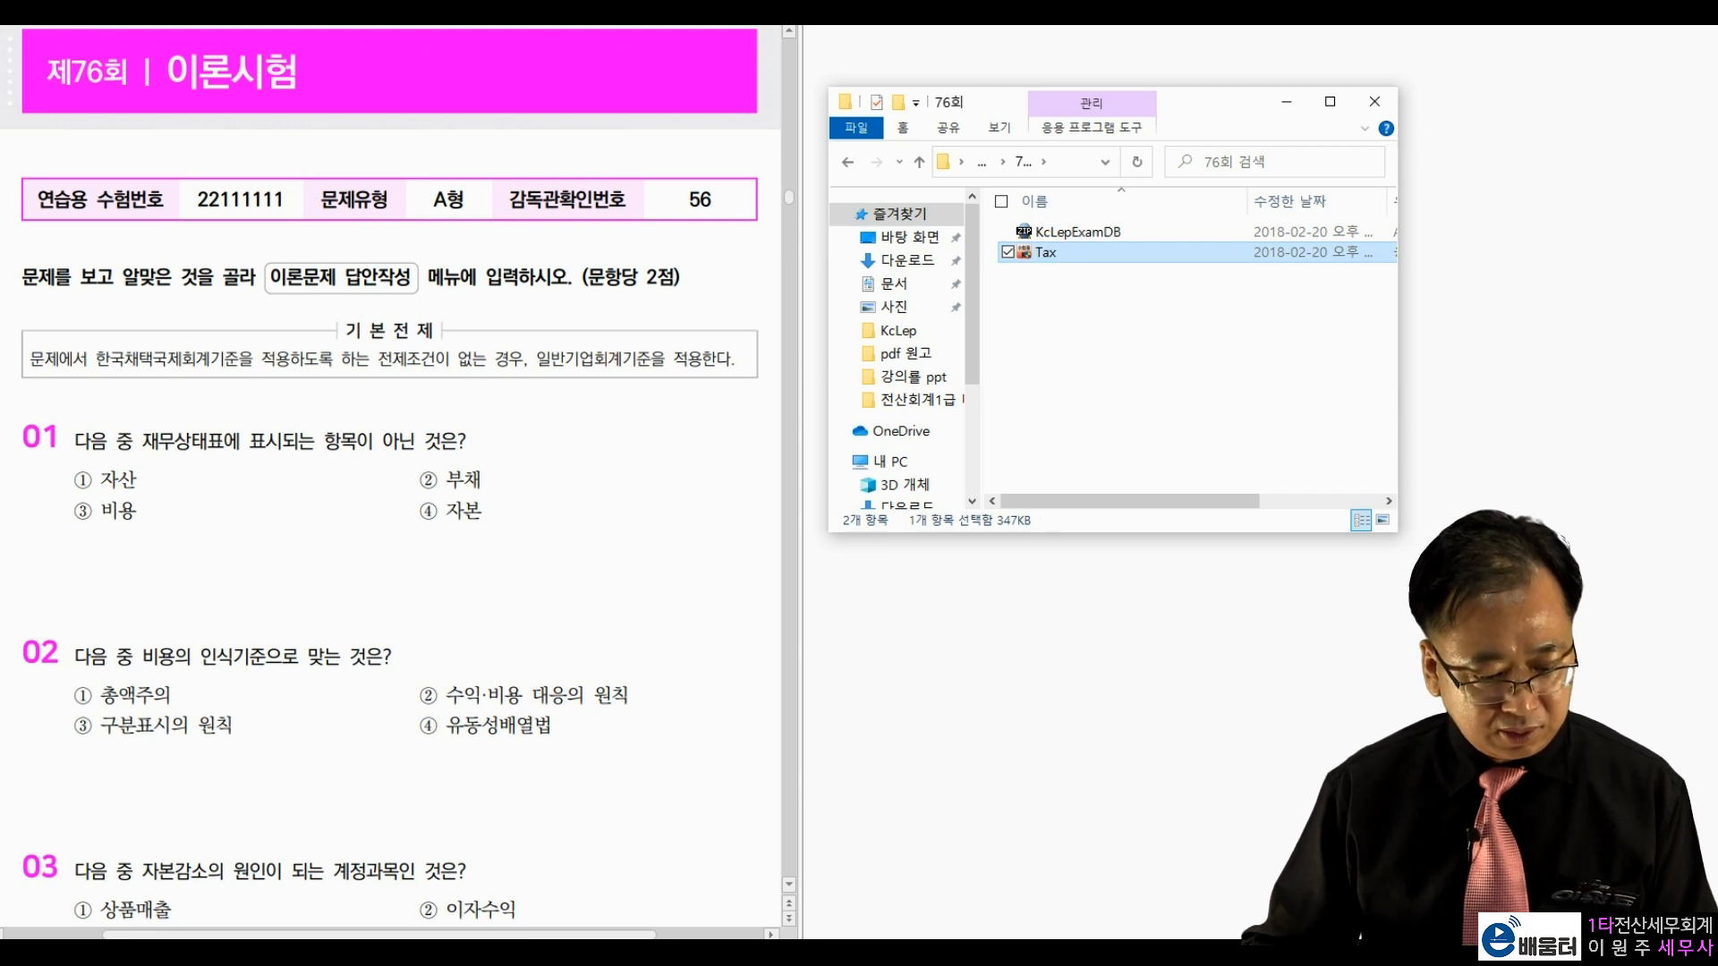
click(804, 557)
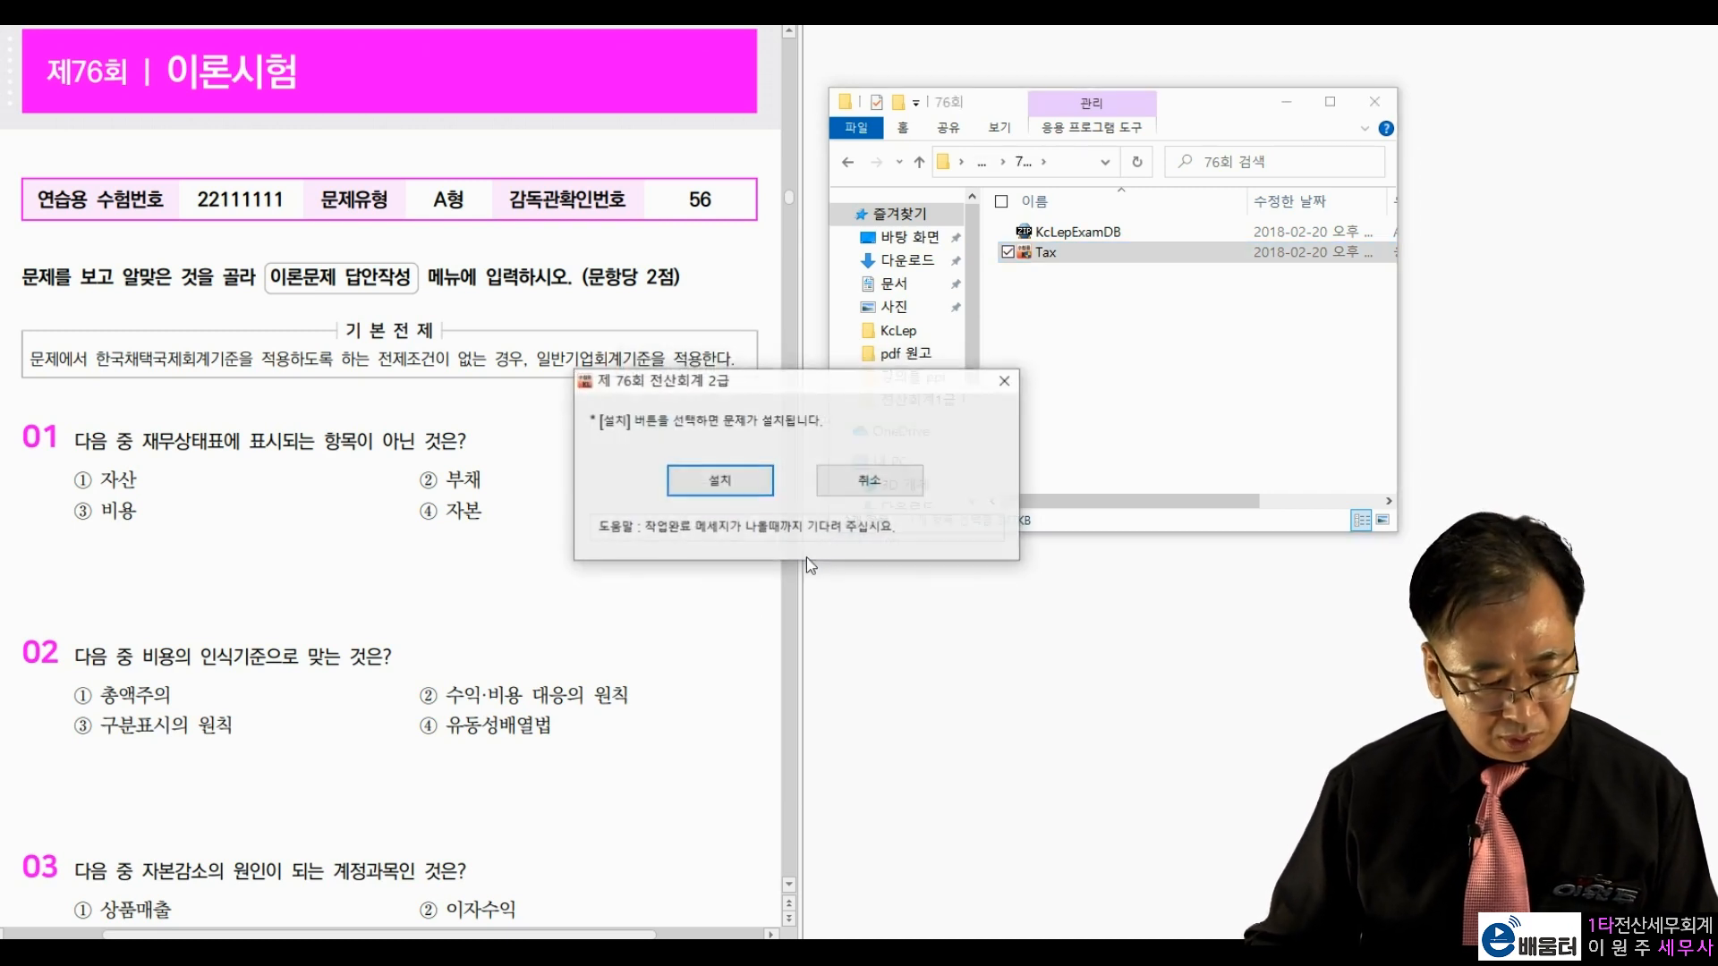
key(Return)
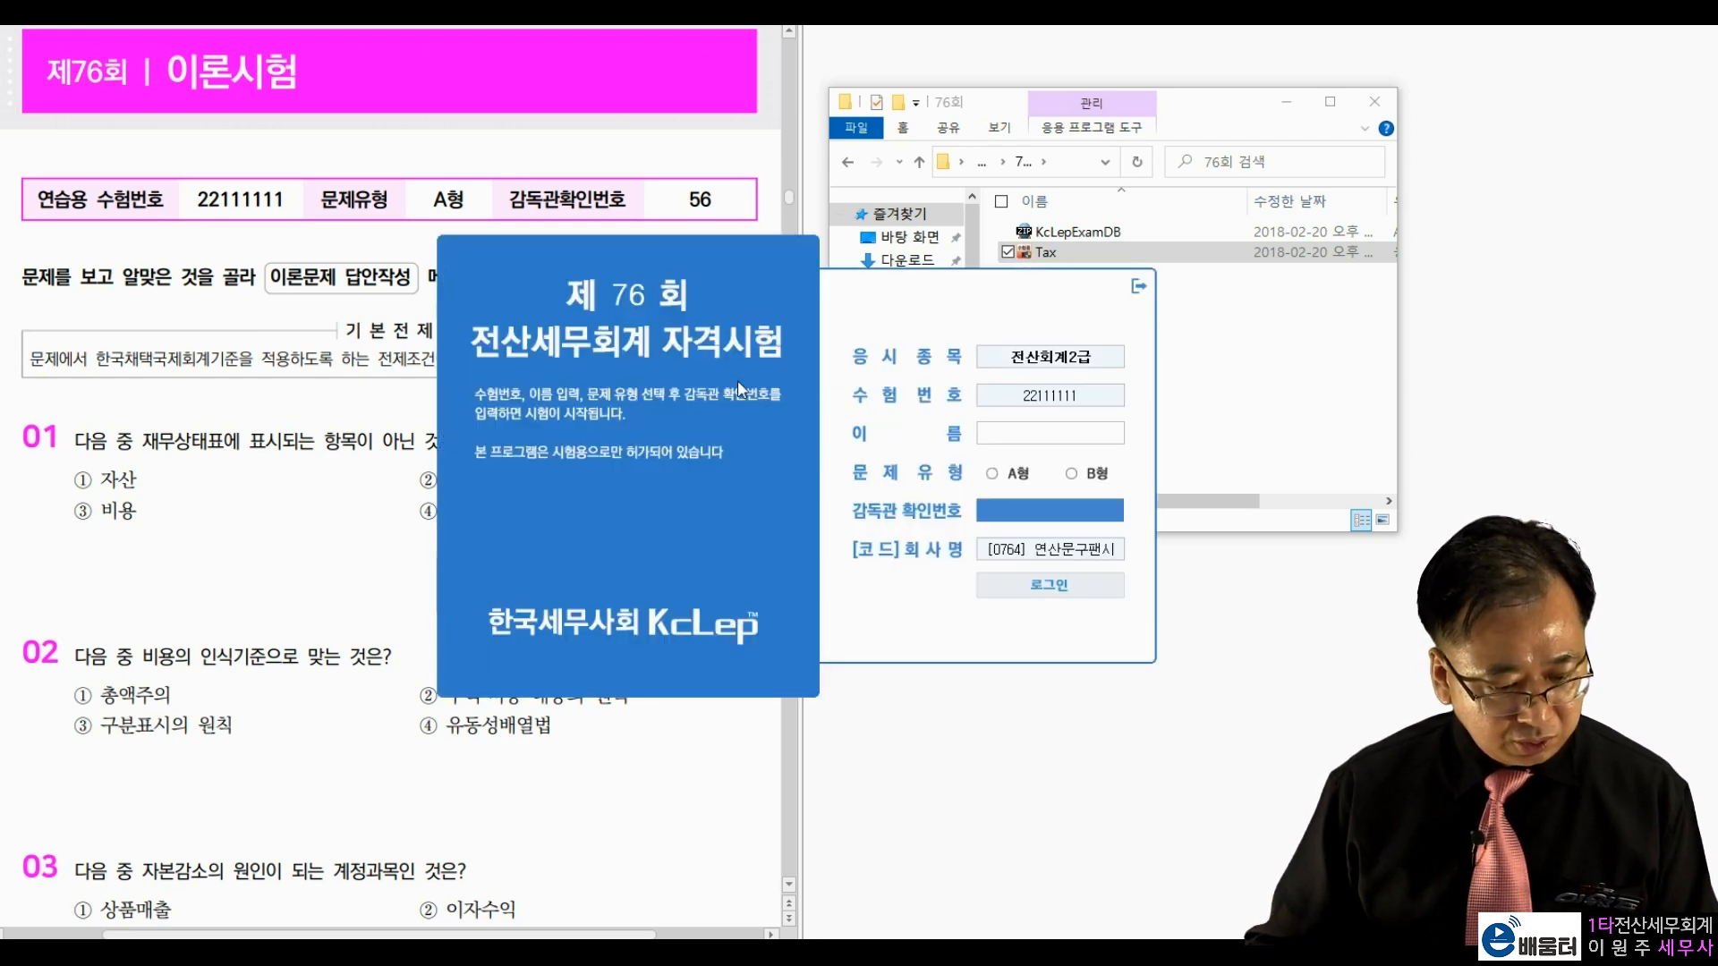
Step: Log in to the 76회 exam as type A with the candidate's name and supervisor confirmation number
drag(725, 280, 1140, 107)
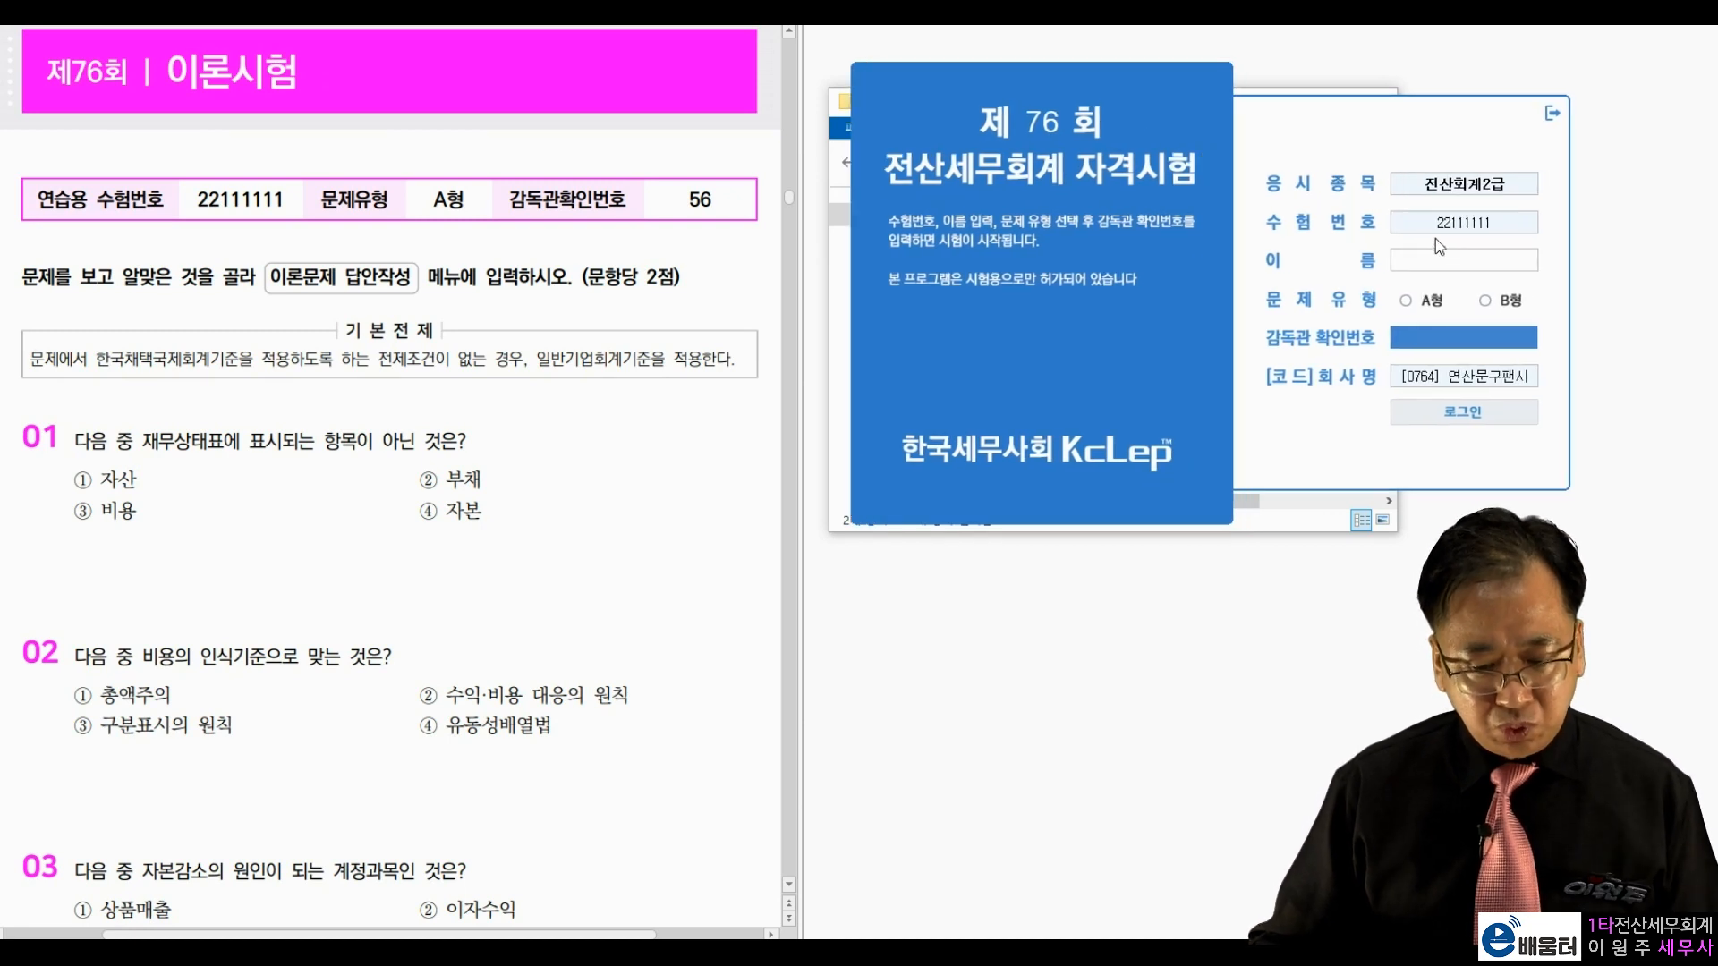
click(1464, 260)
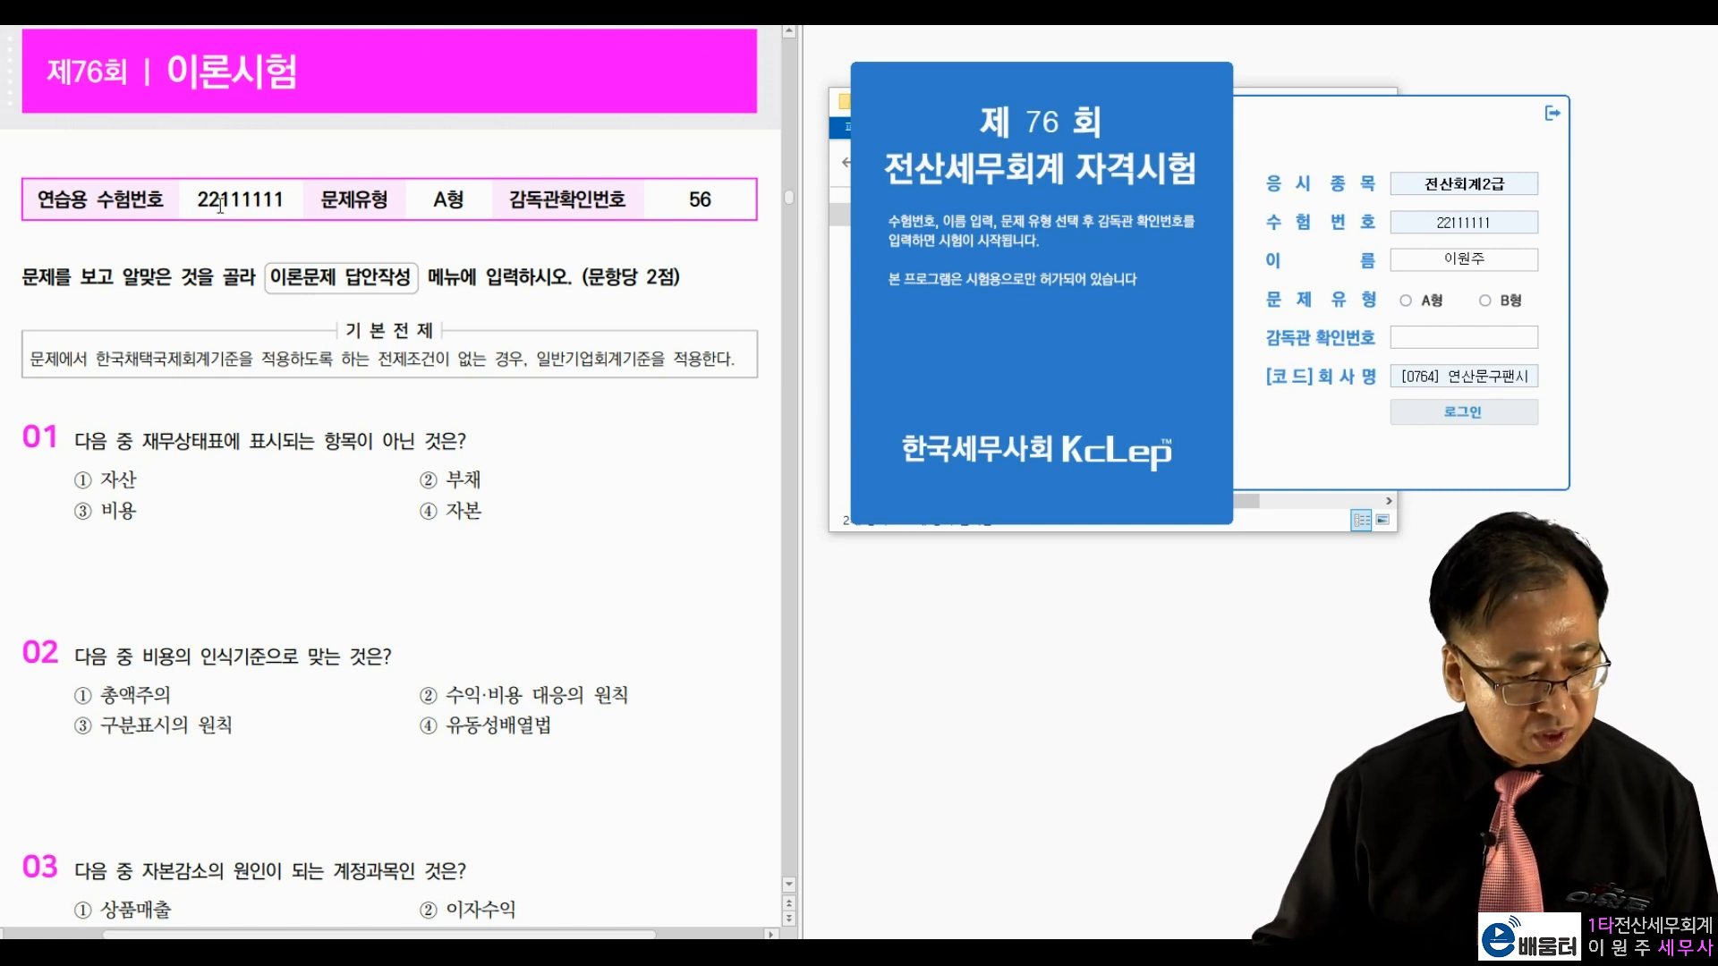
drag(195, 199, 273, 199)
drag(433, 199, 466, 199)
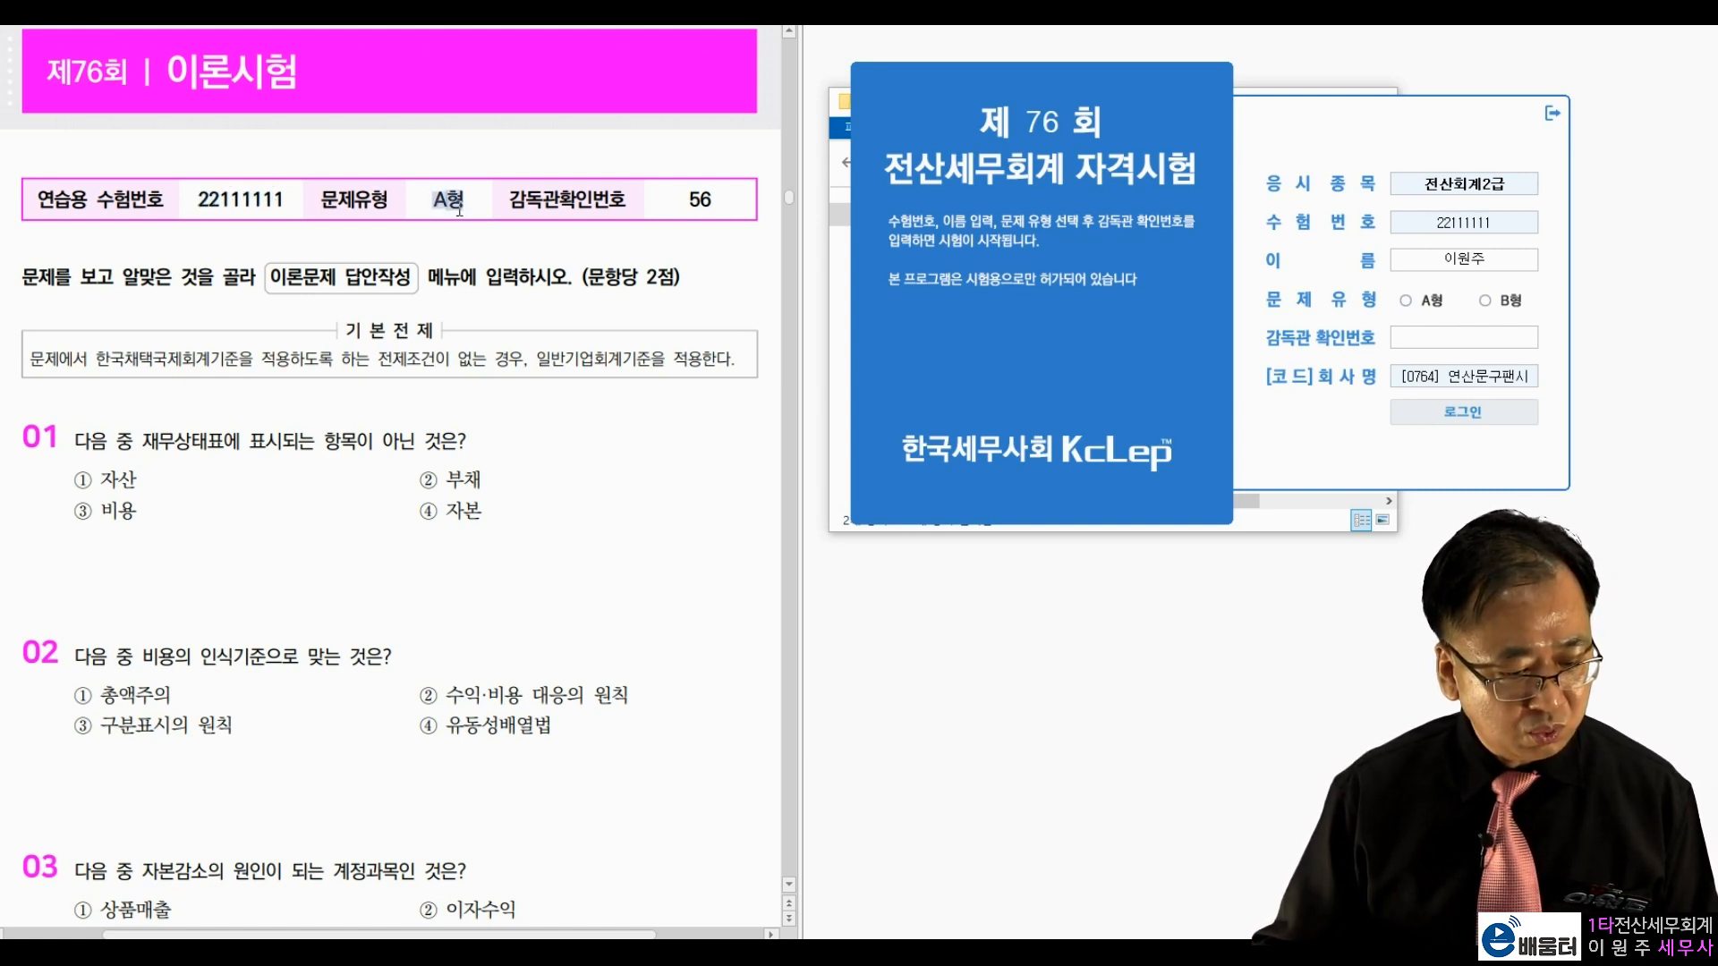
drag(693, 199, 721, 197)
click(649, 261)
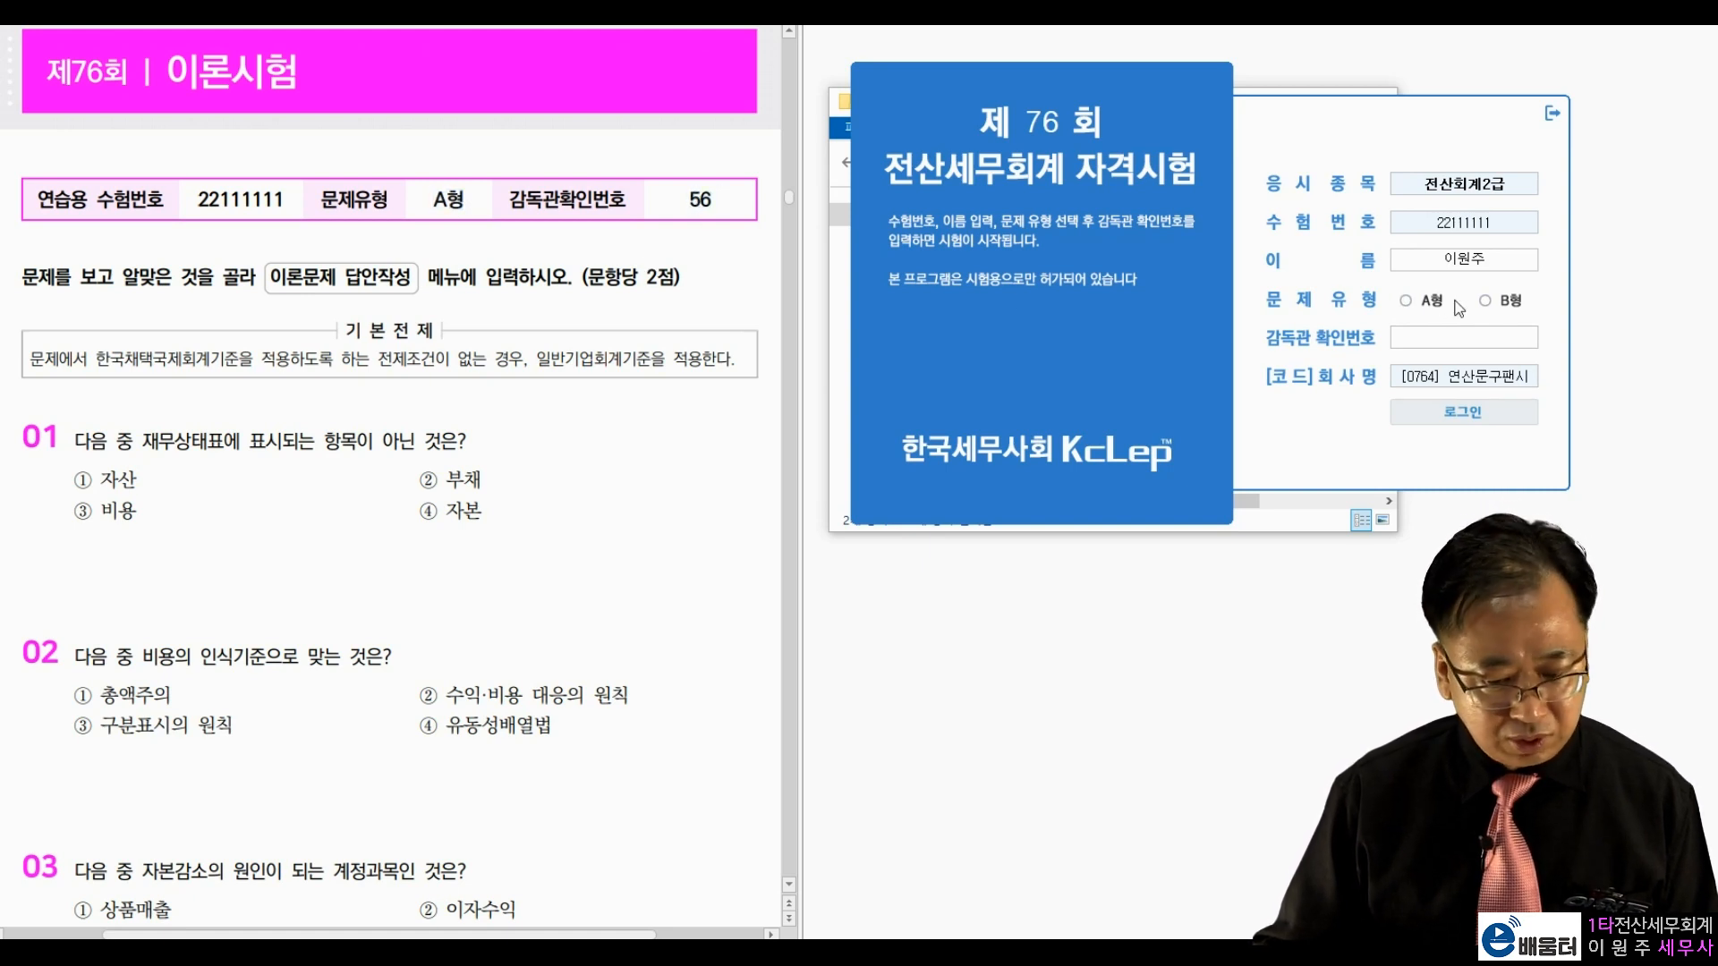
click(1407, 304)
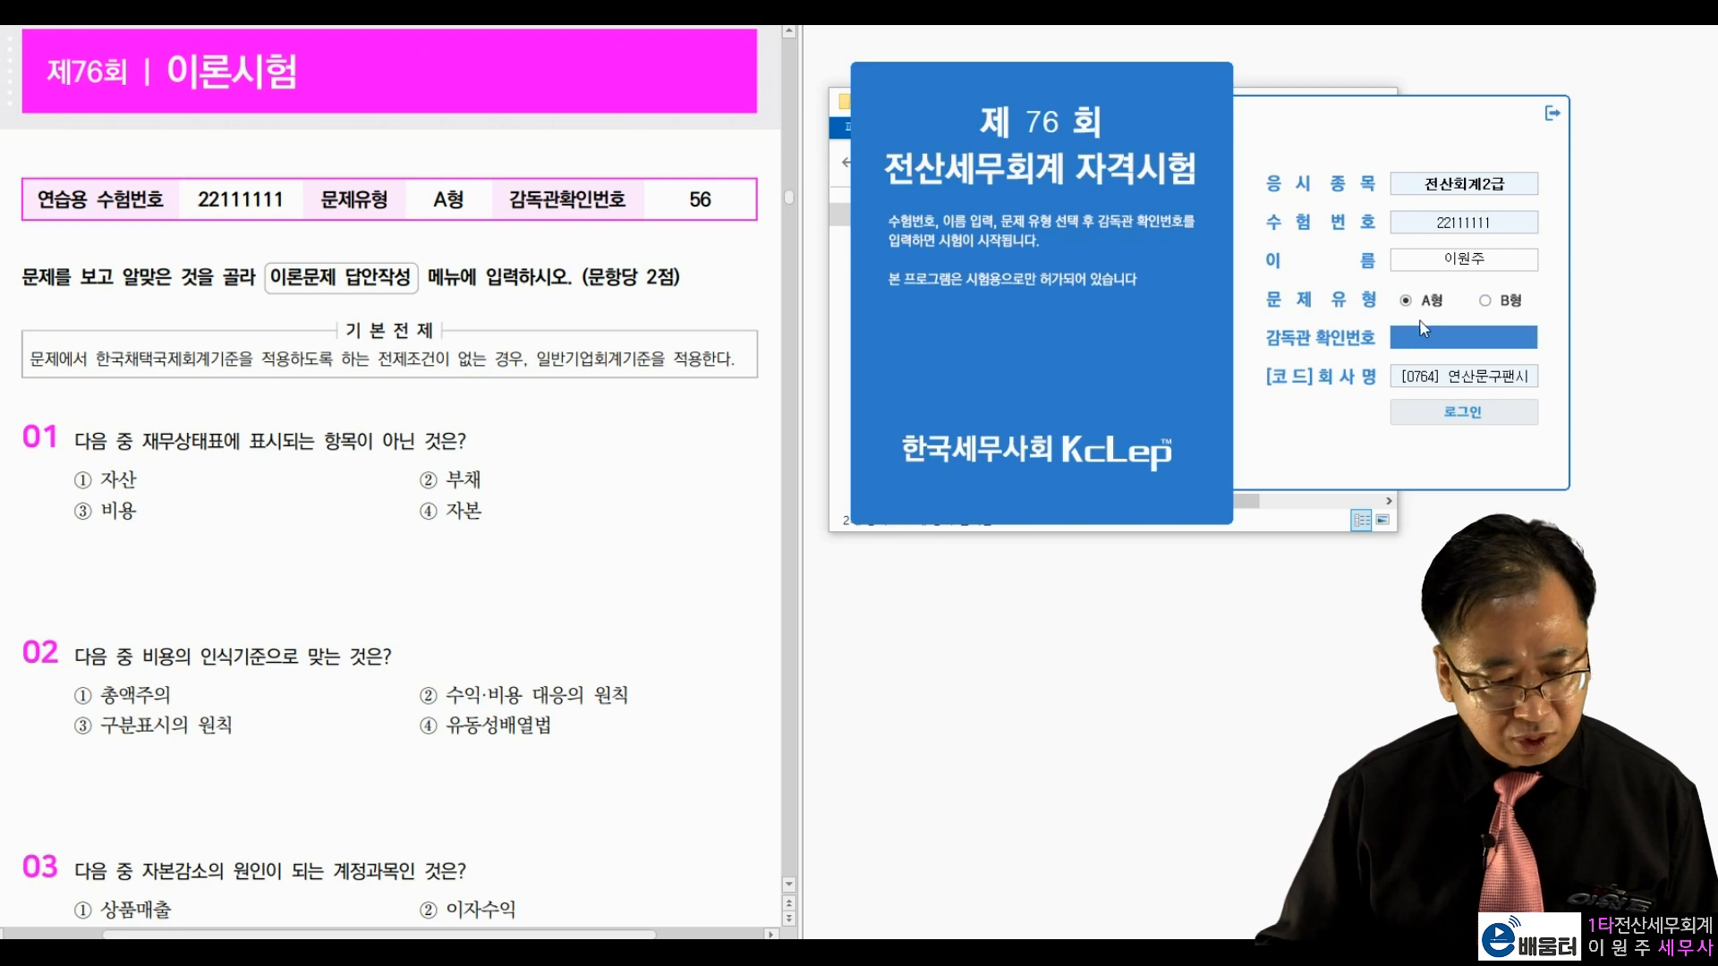
text(56)
key(Return)
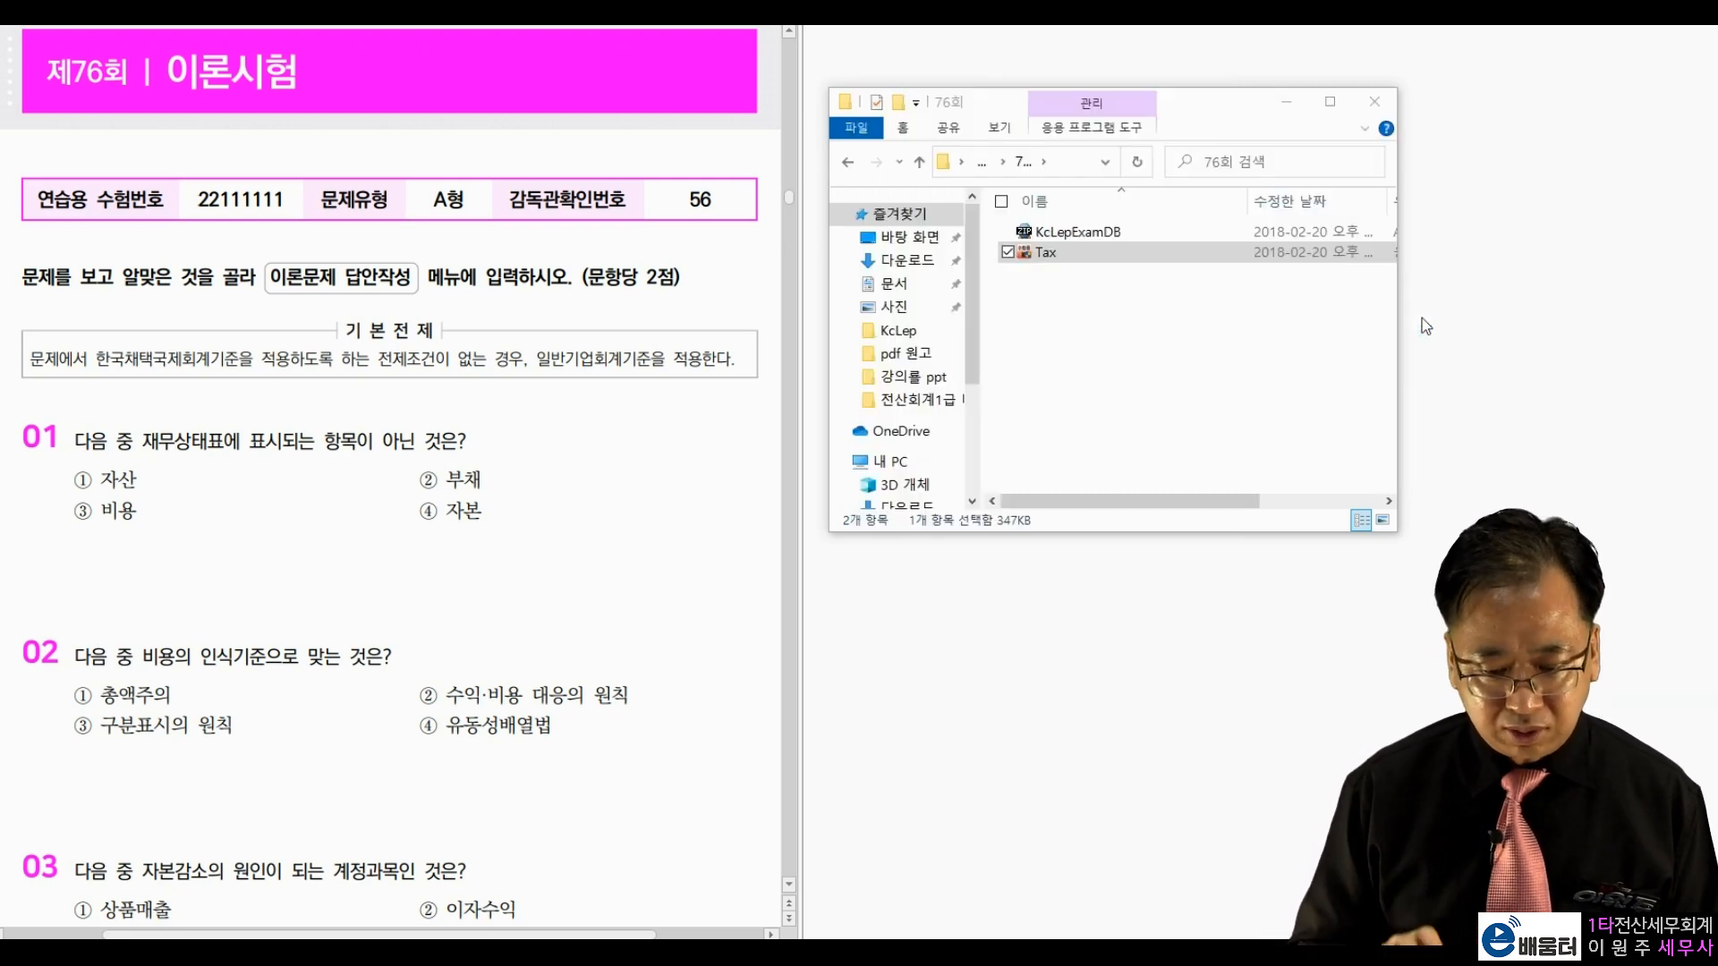
drag(915, 125, 1349, 41)
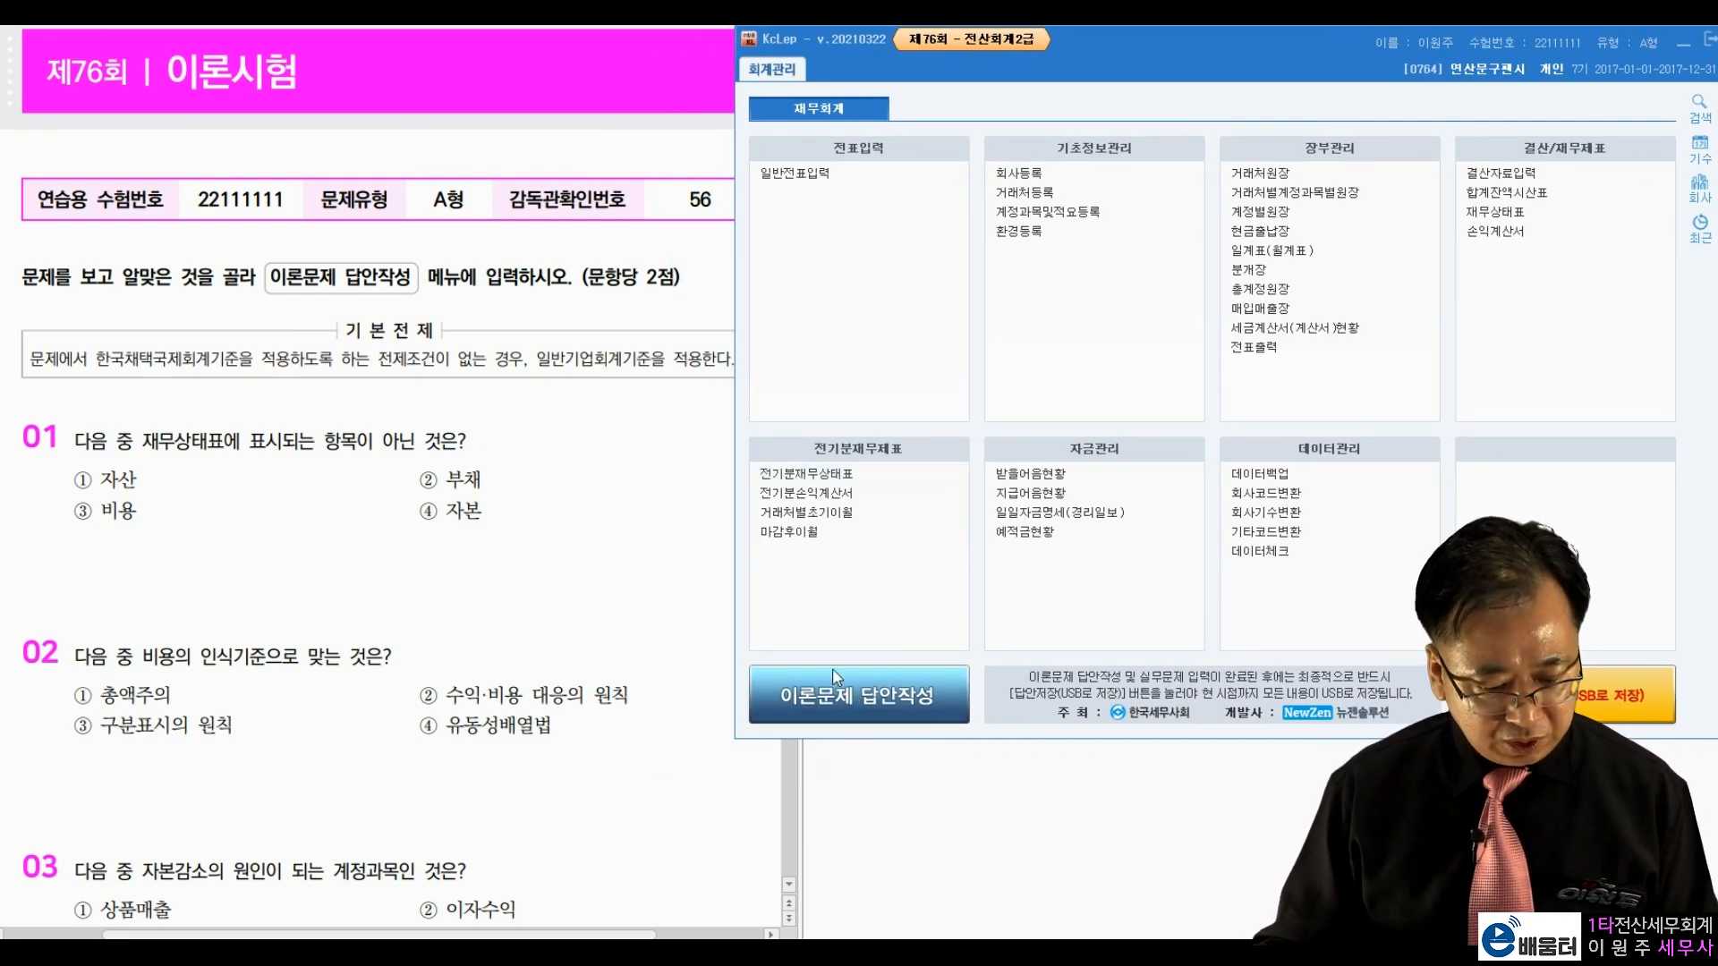
Step: Mark theory answers Q2=2, Q3=3, Q4=4, Q5=3, Q6=2, Q7=1, Q8=3, Q10=4, Q12=3
click(859, 692)
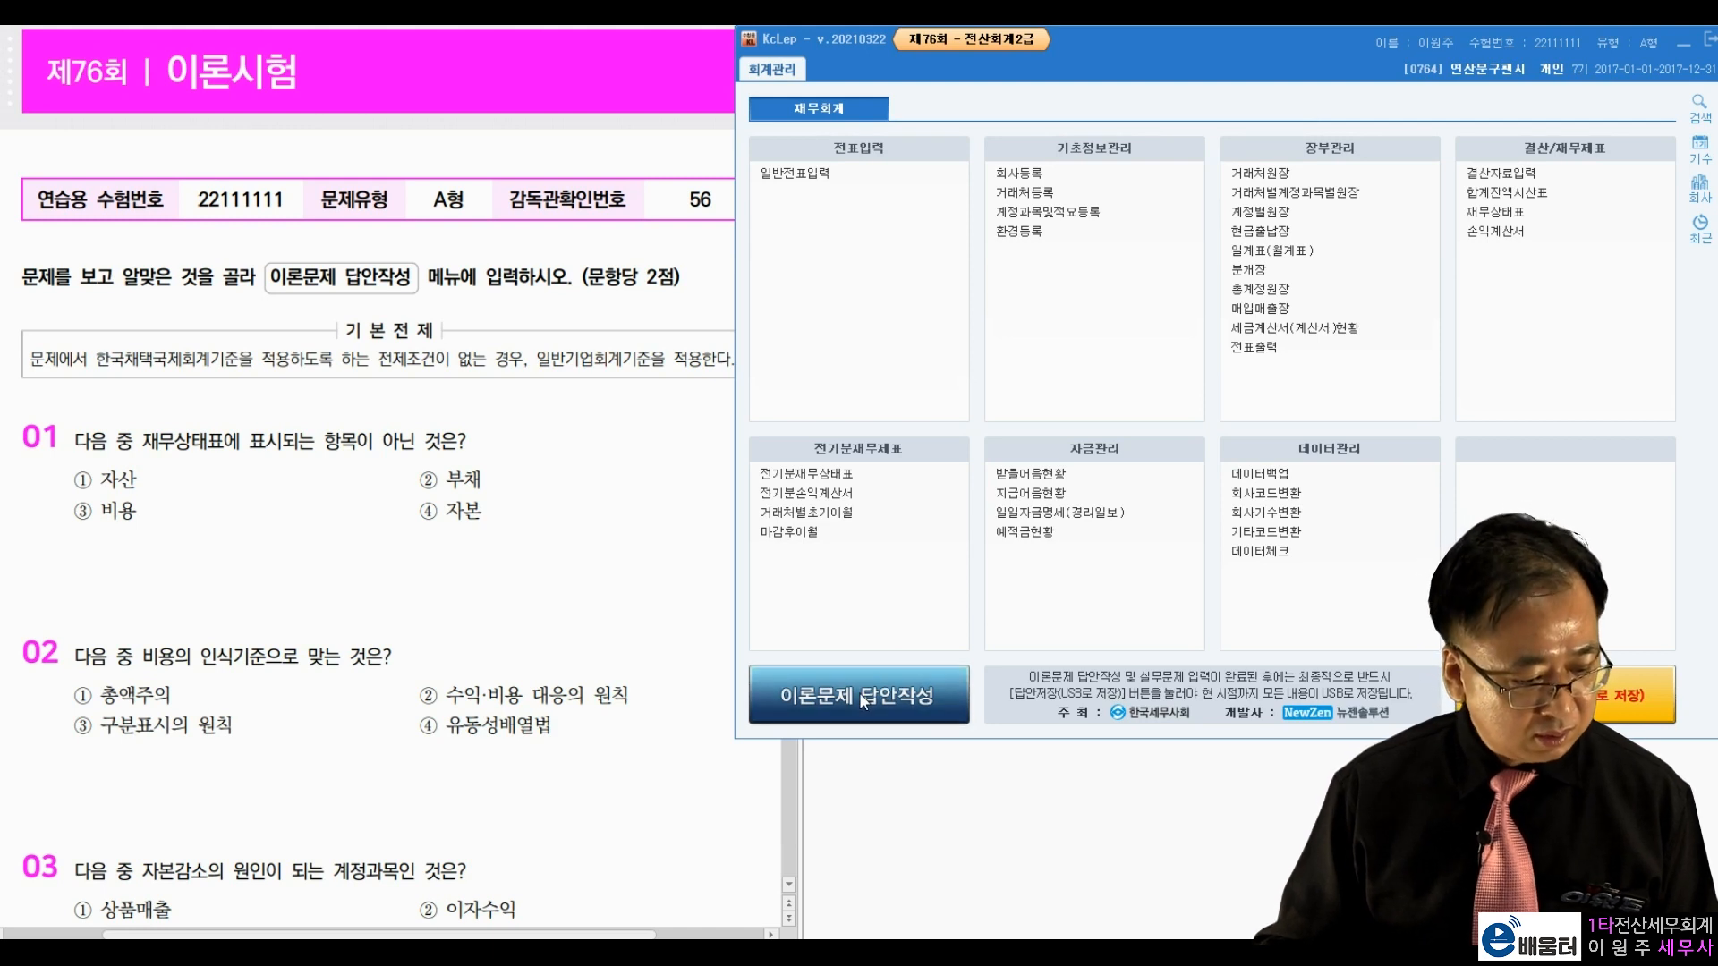
click(1065, 378)
click(1093, 404)
click(1121, 431)
click(1093, 458)
click(1238, 350)
click(1209, 377)
click(1265, 404)
click(1294, 458)
click(1439, 377)
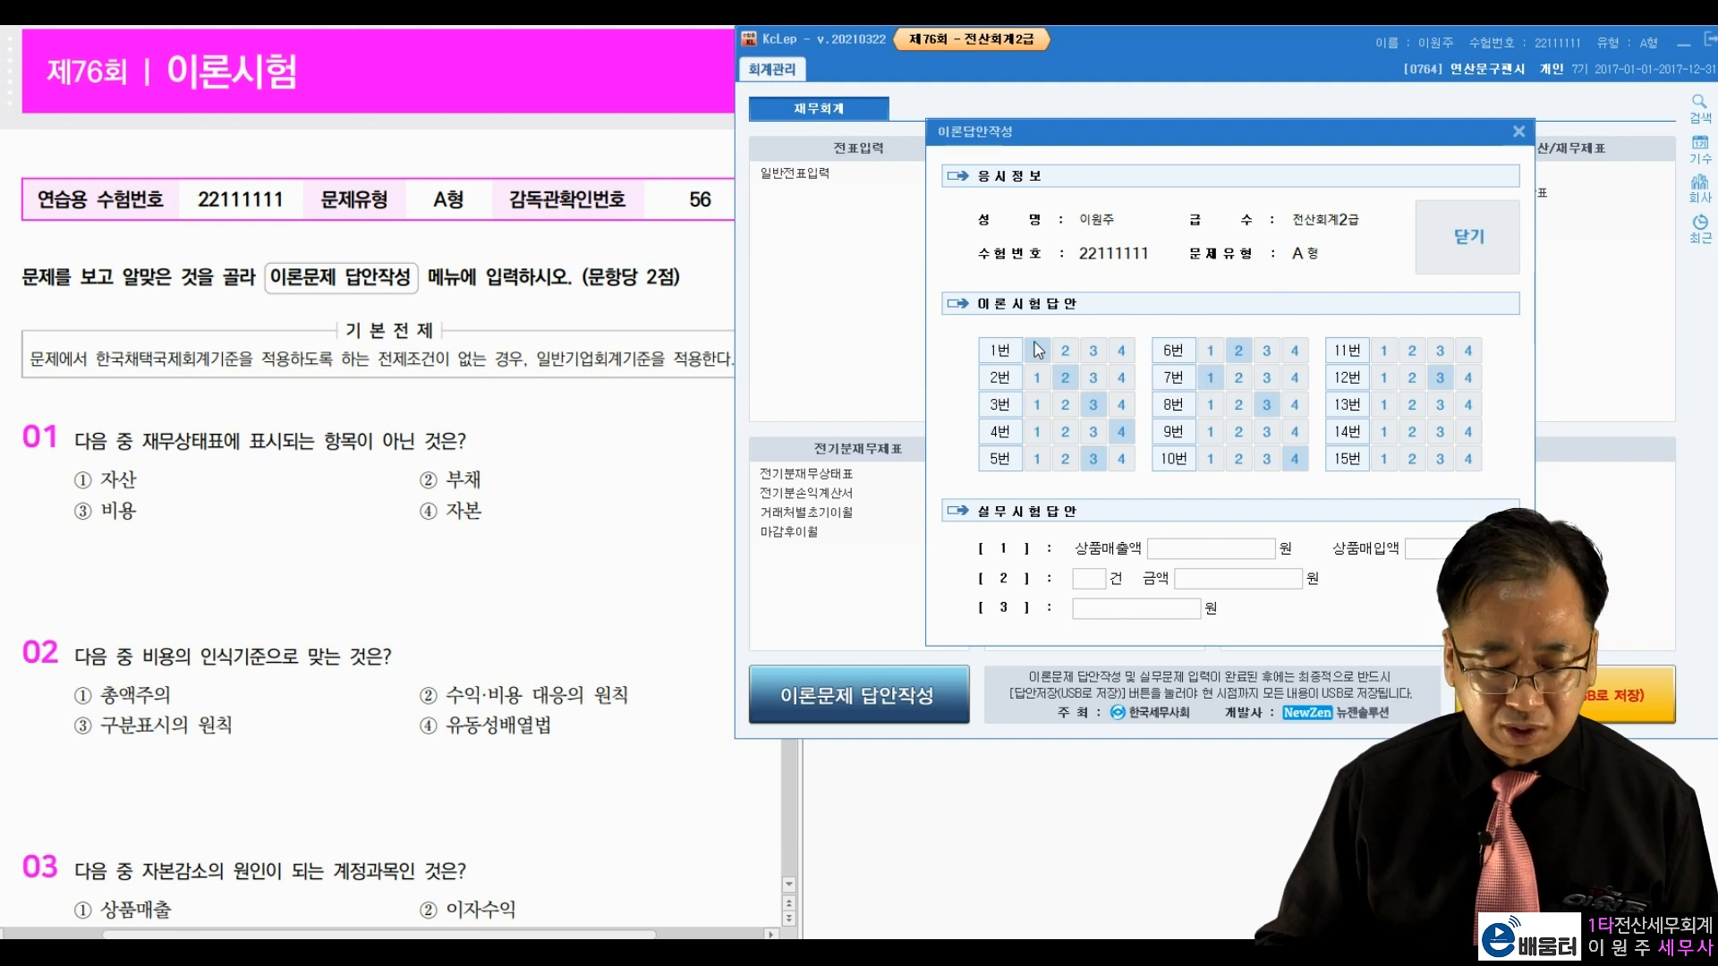
Step: Set Q1=4, Q11=1, Q13=2, Q14=2, Q15=4 and save the theory answers
click(1121, 351)
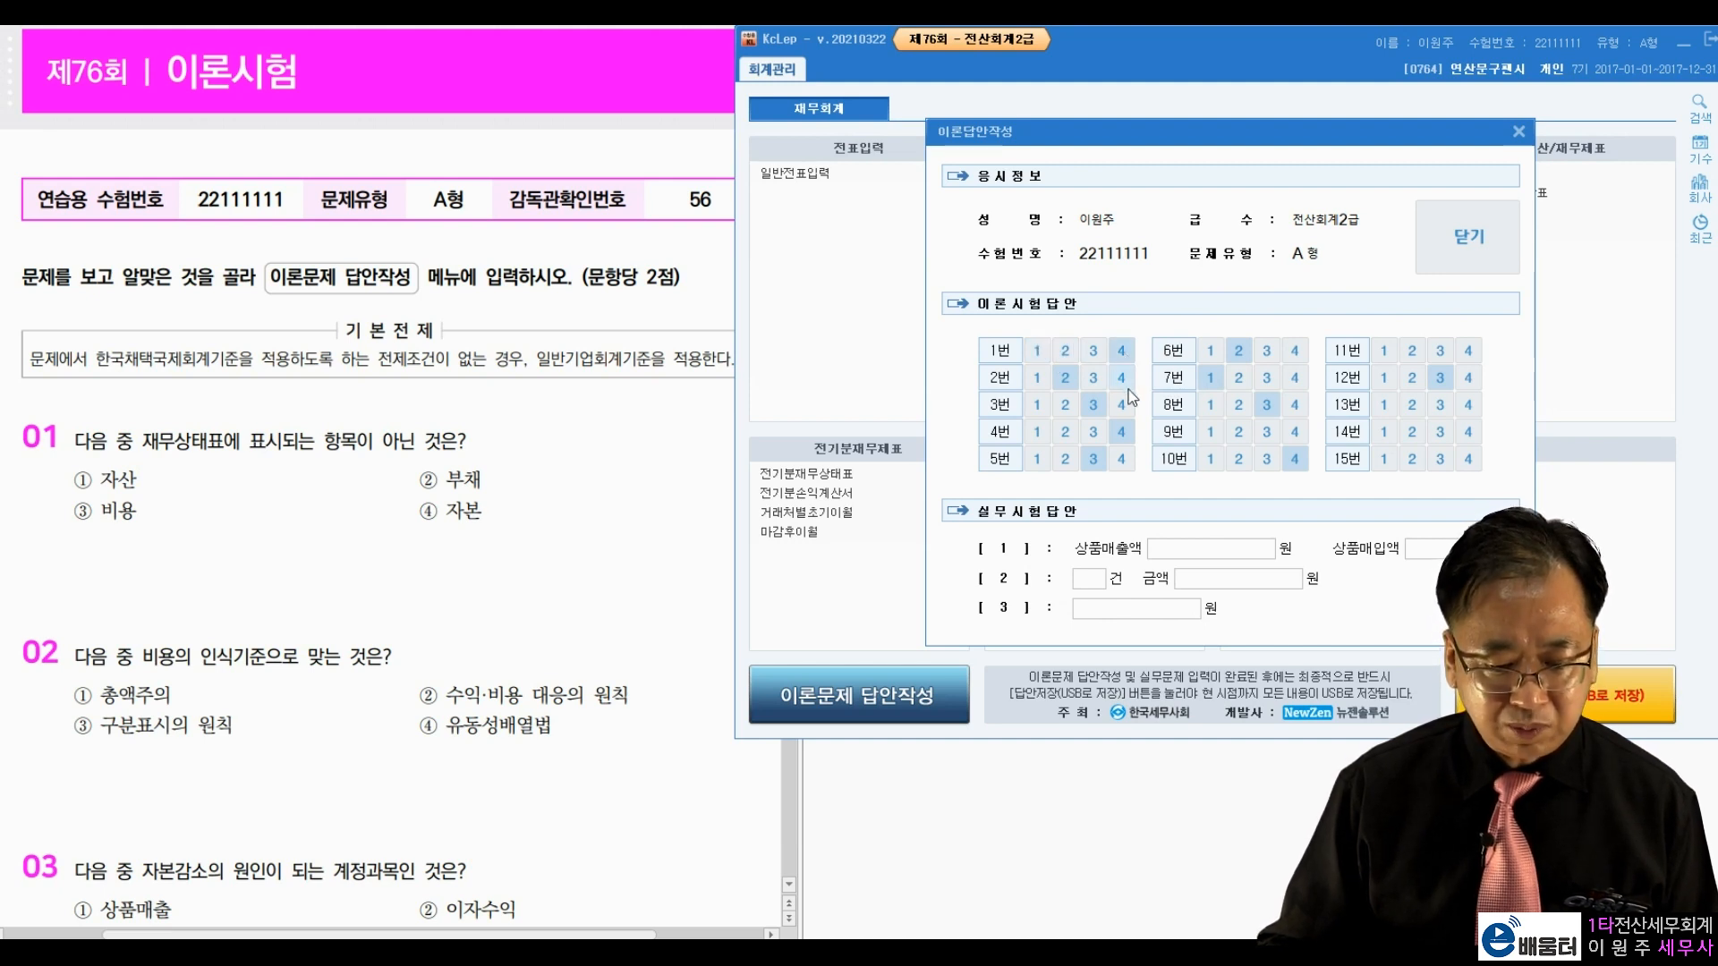
click(1412, 432)
click(1411, 405)
click(1383, 351)
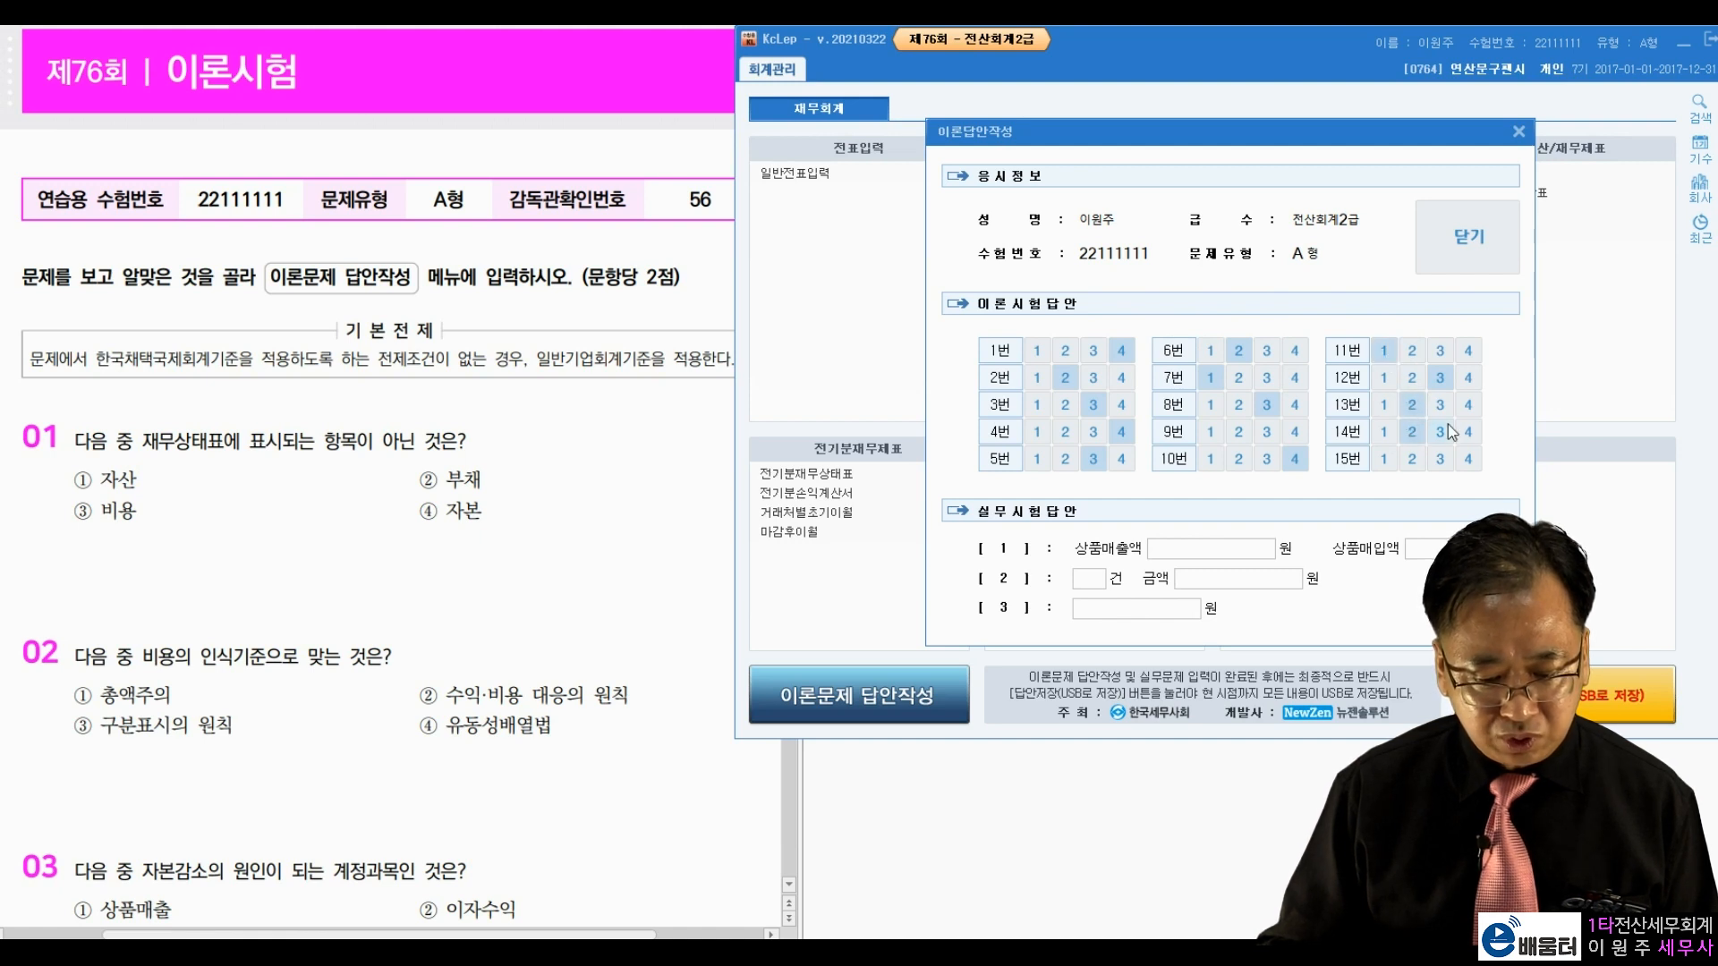
click(1468, 458)
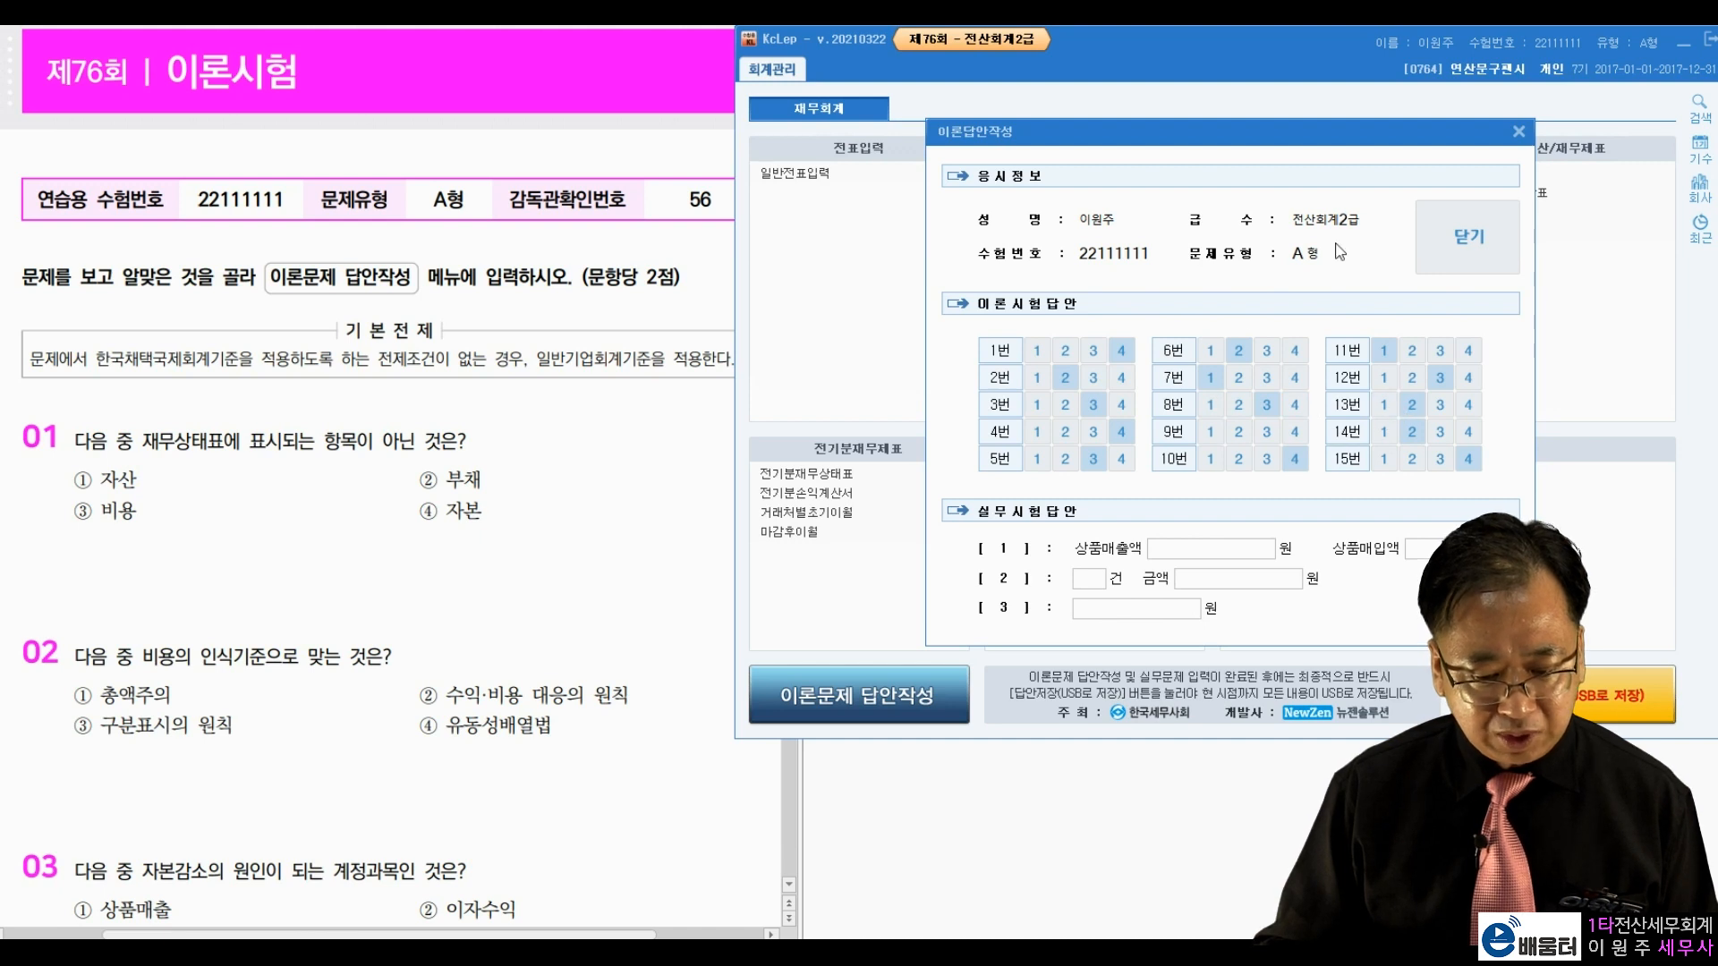
click(1463, 234)
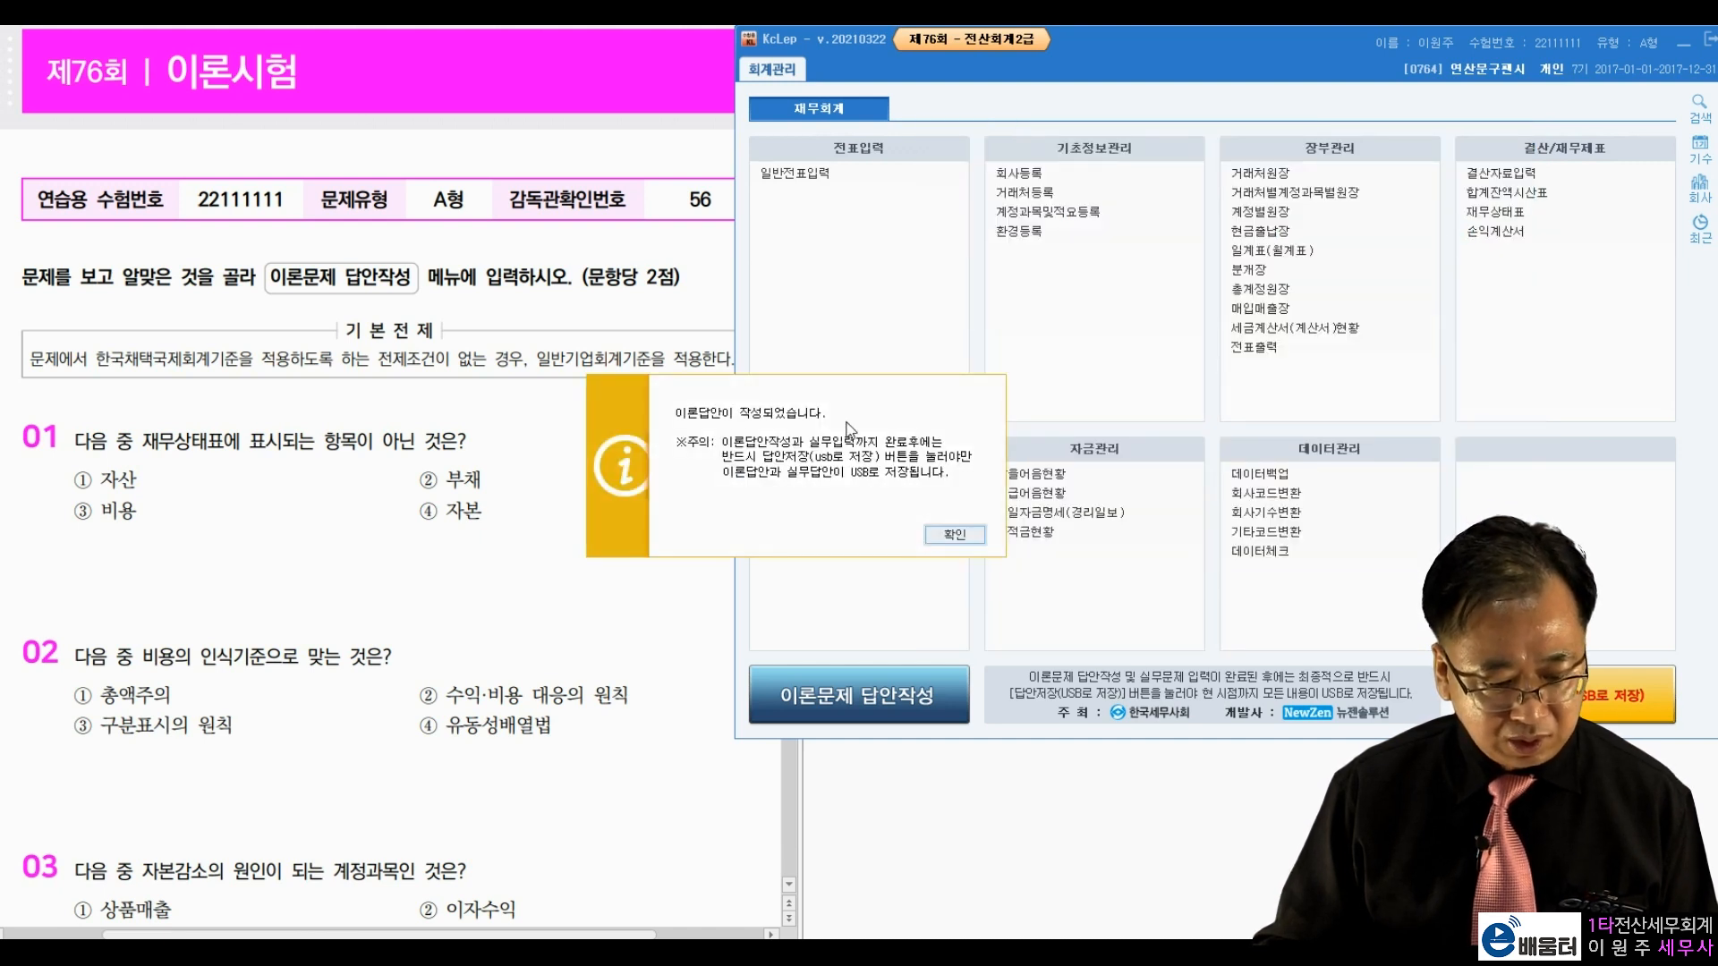
click(956, 529)
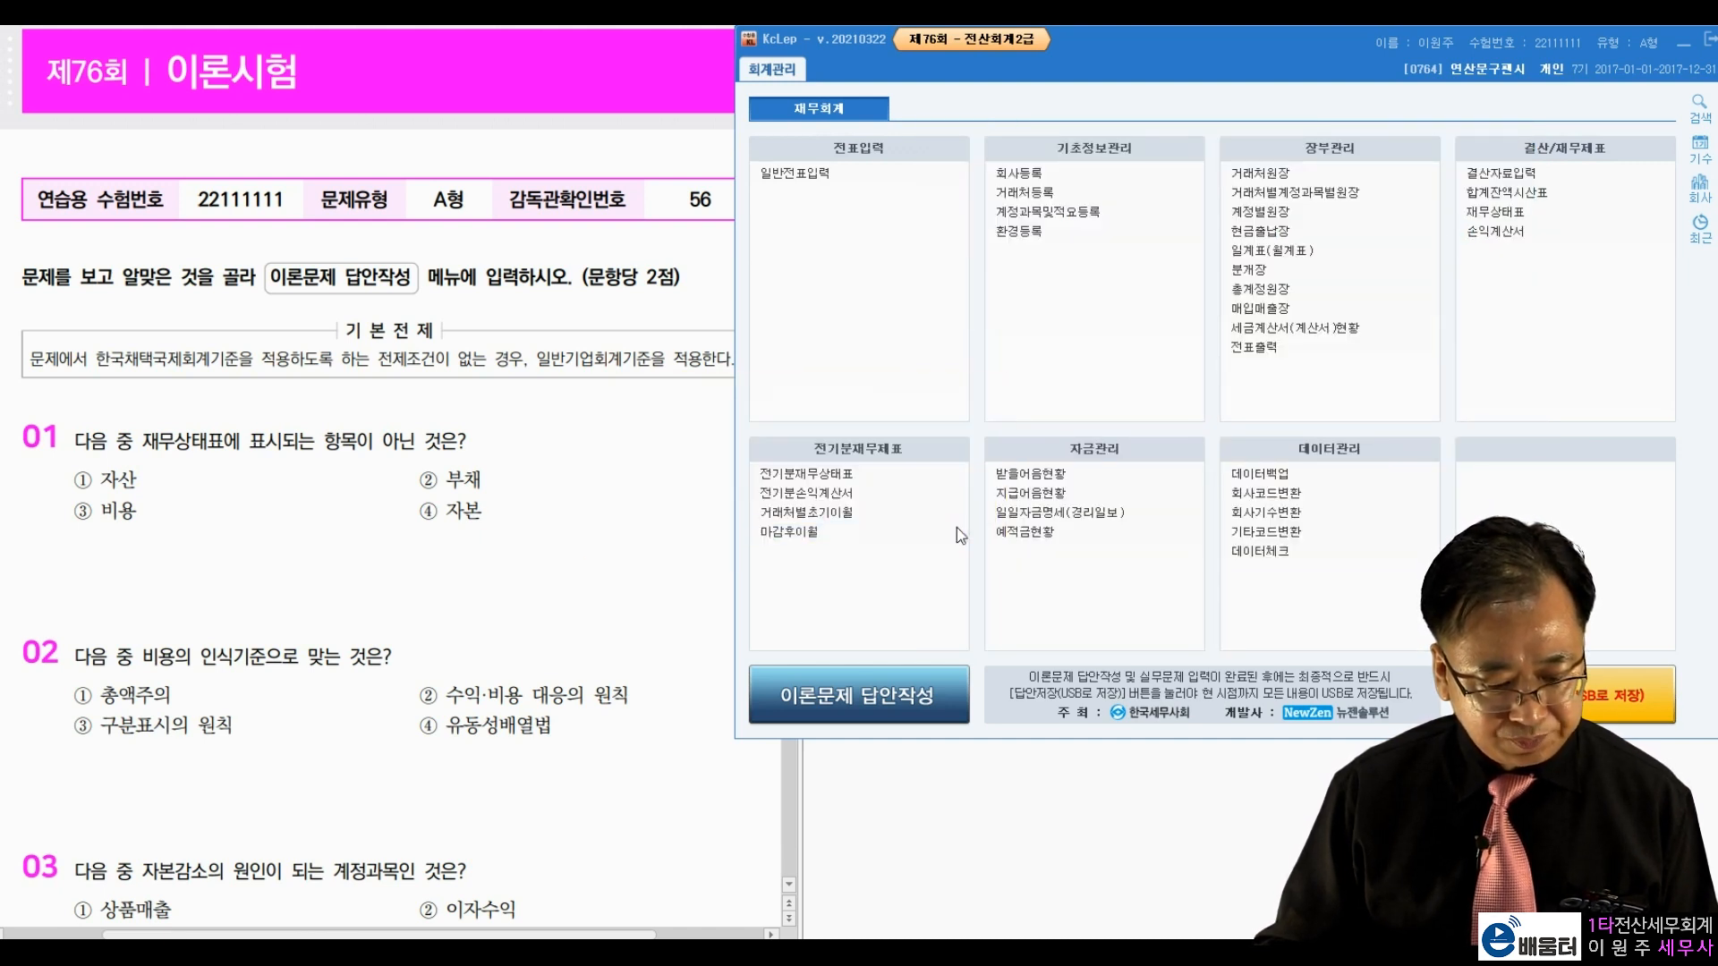
Step: Scroll the exam paper to practical question 1 and open 회사등록 for company 0764
click(575, 474)
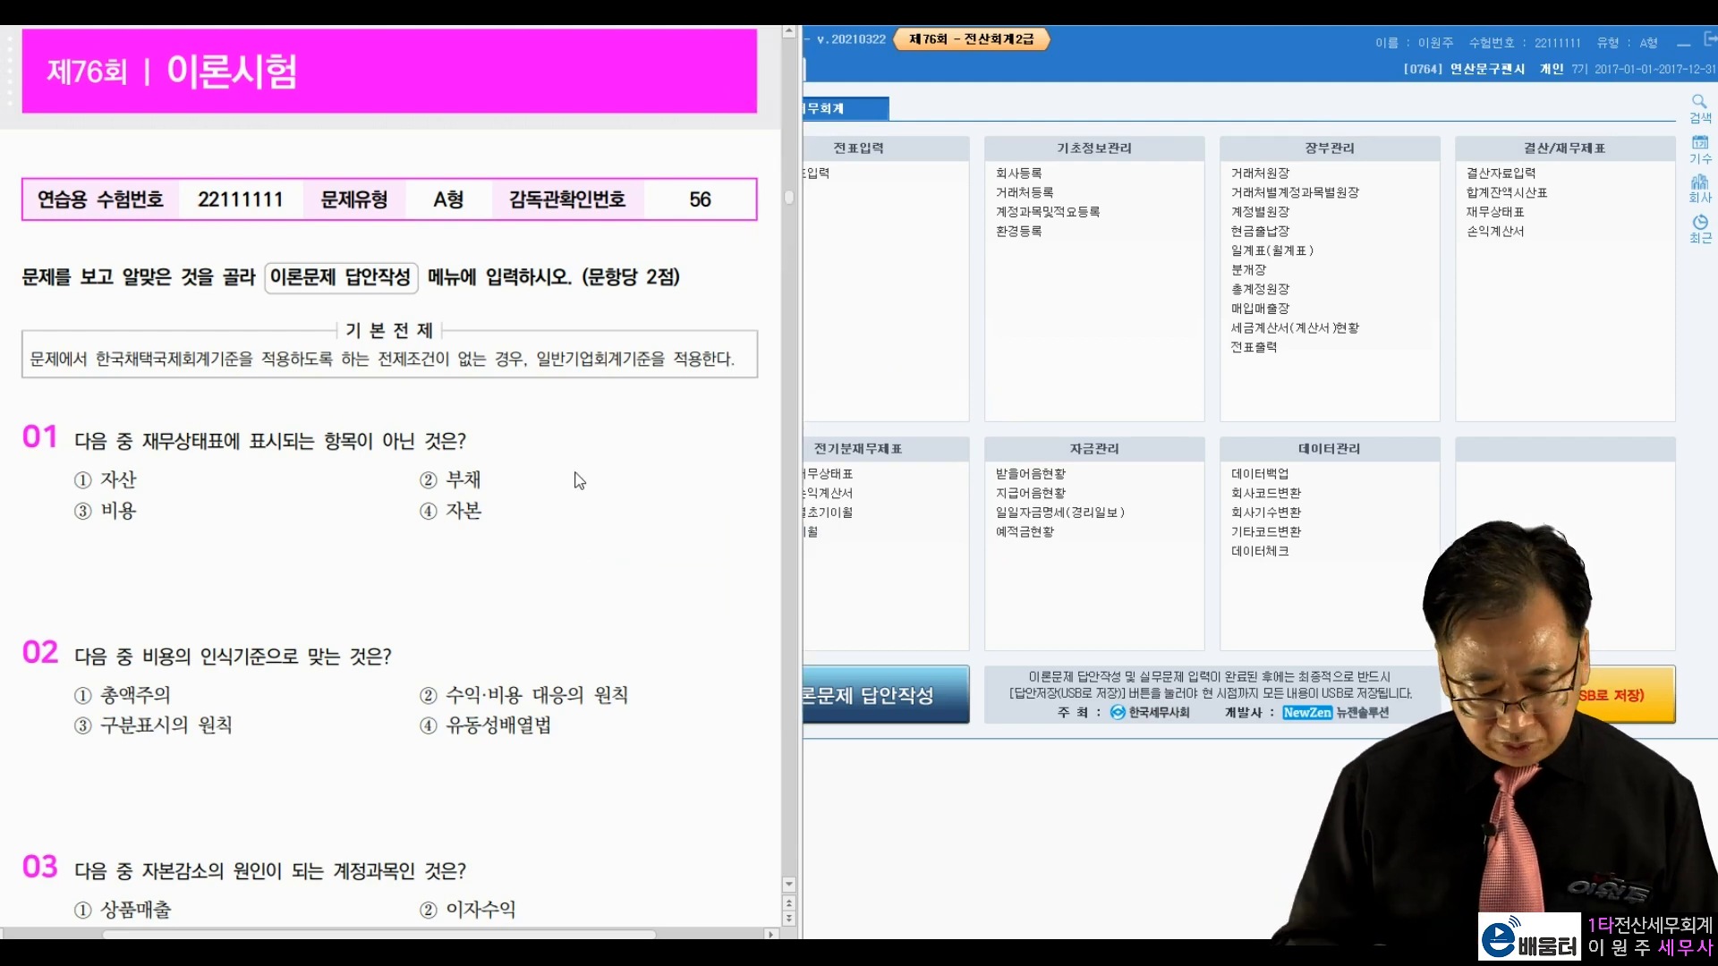
scroll(579, 480, down, 20)
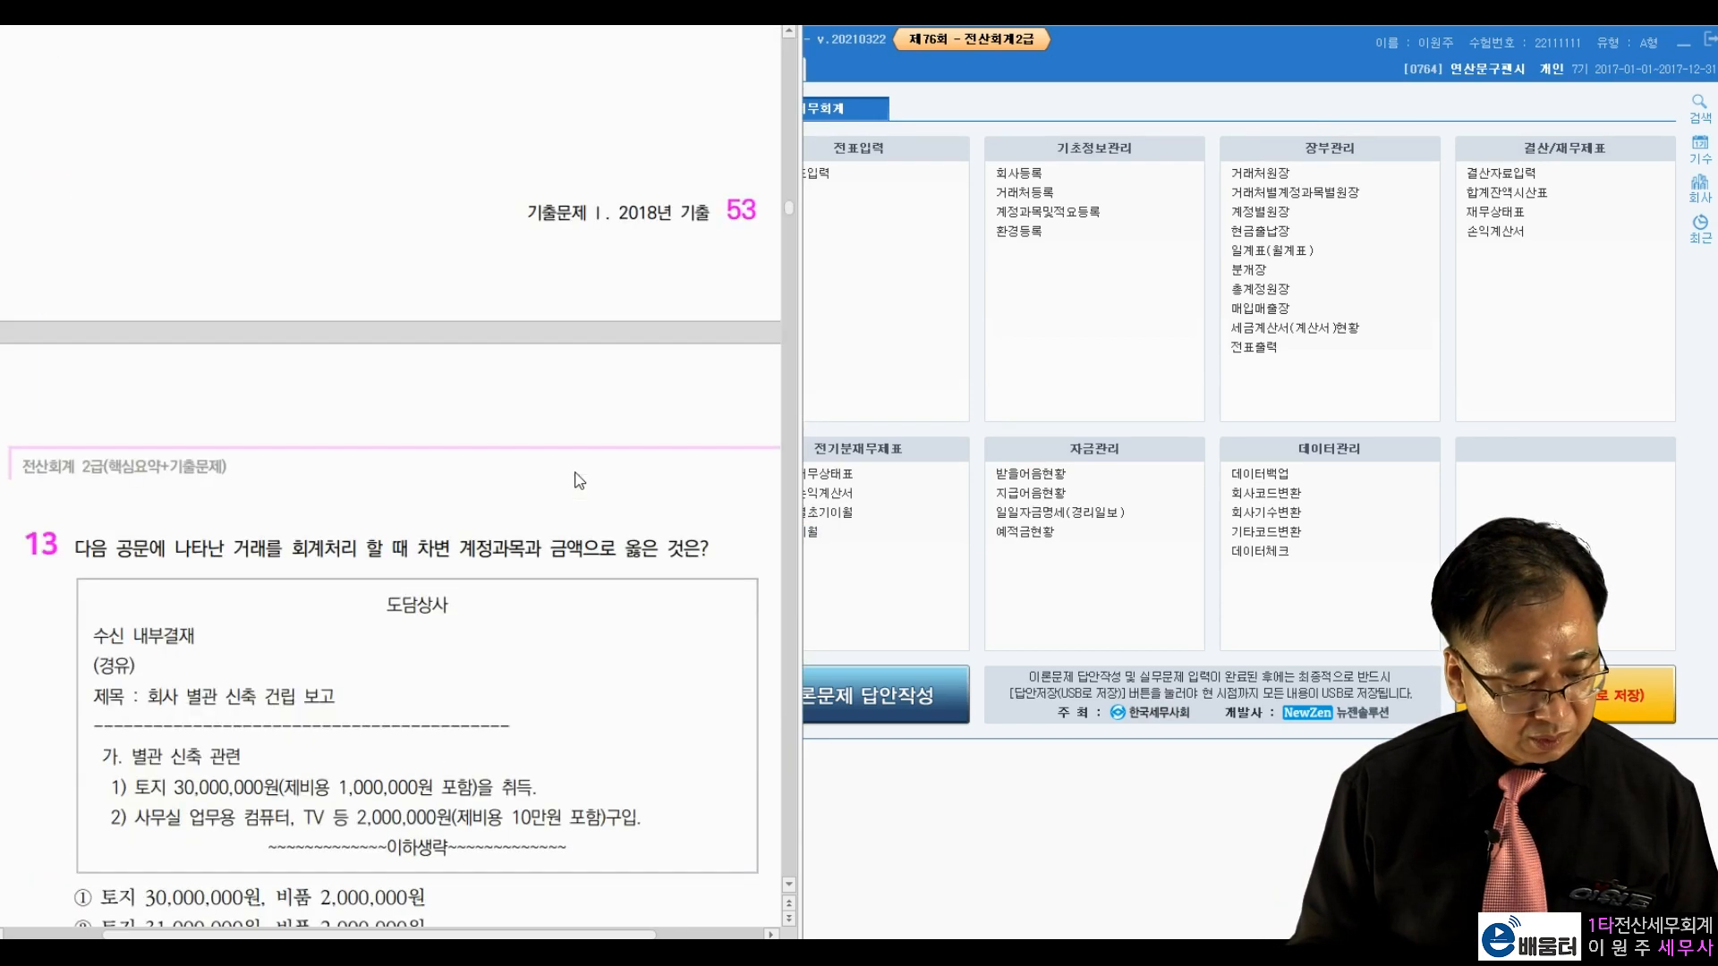
scroll(579, 481, down, 10)
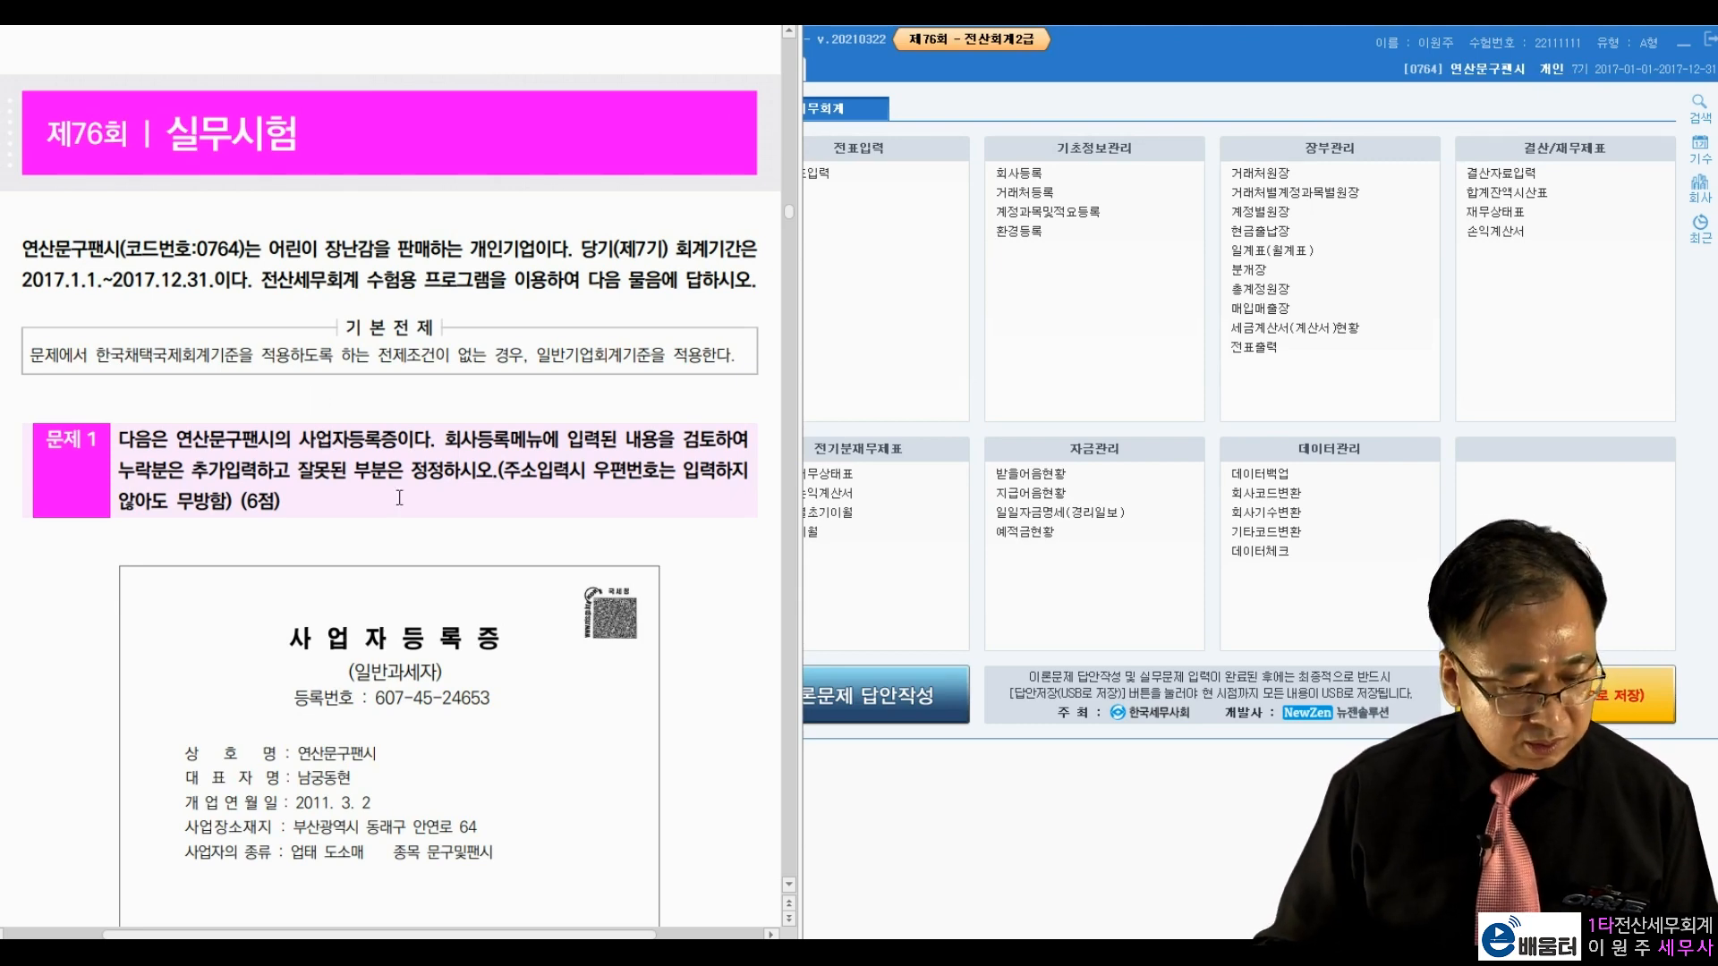
scroll(399, 498, down, 4)
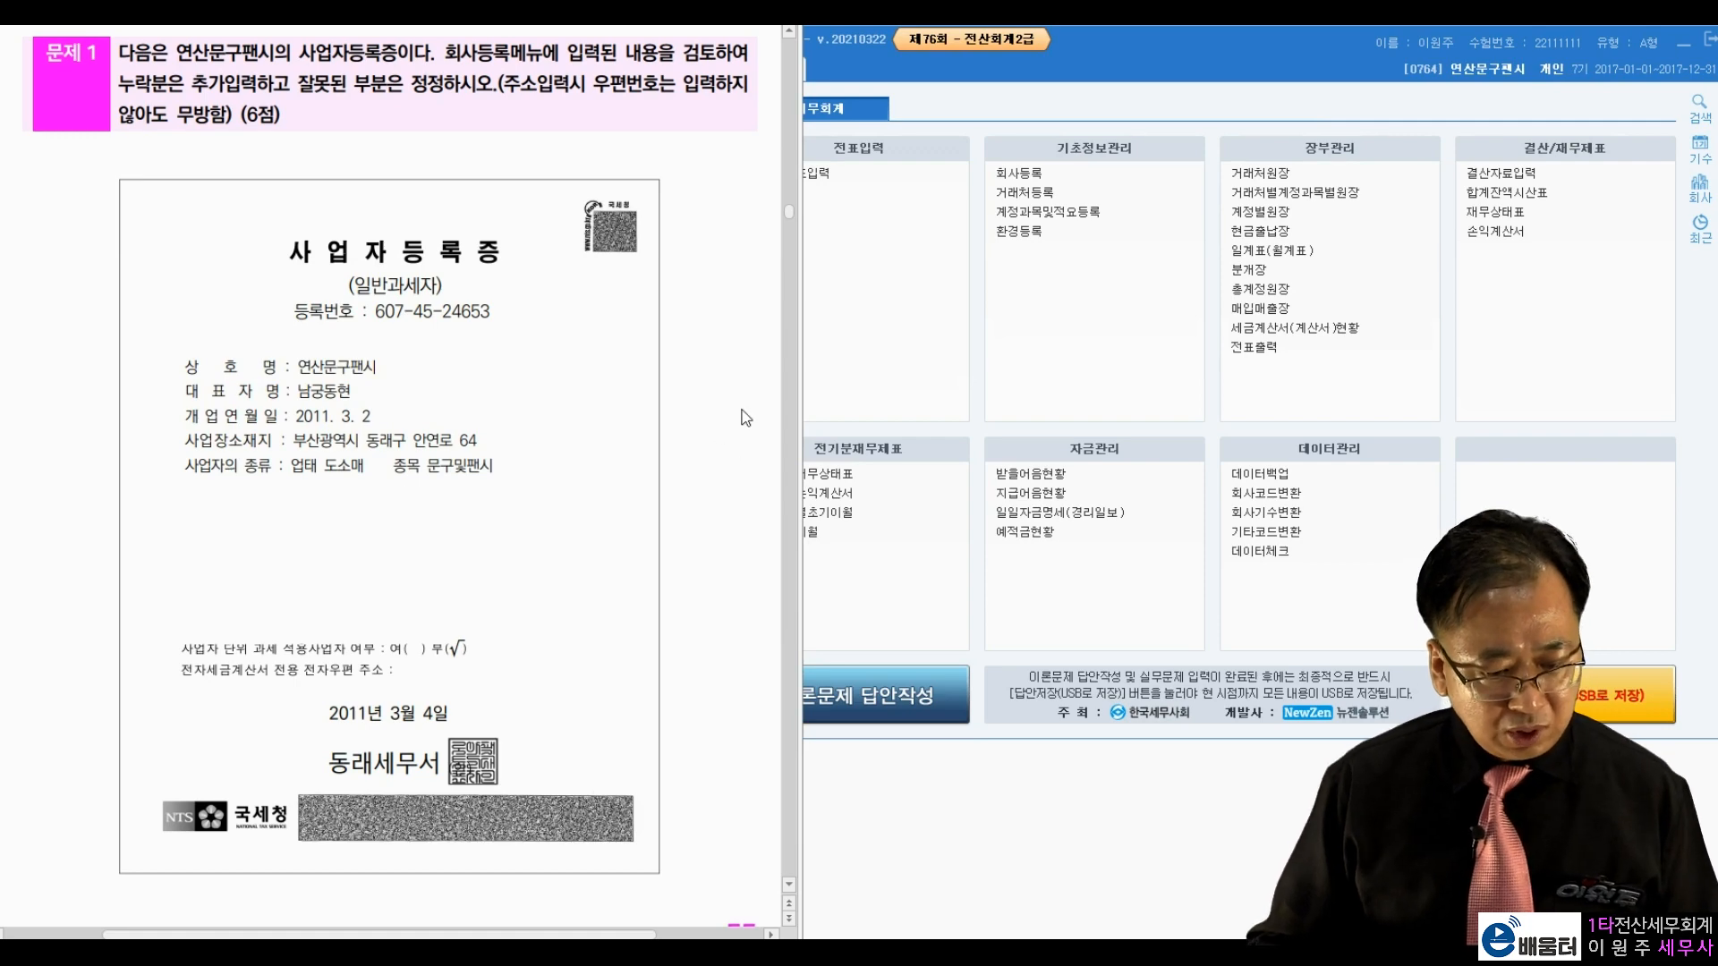
click(1035, 145)
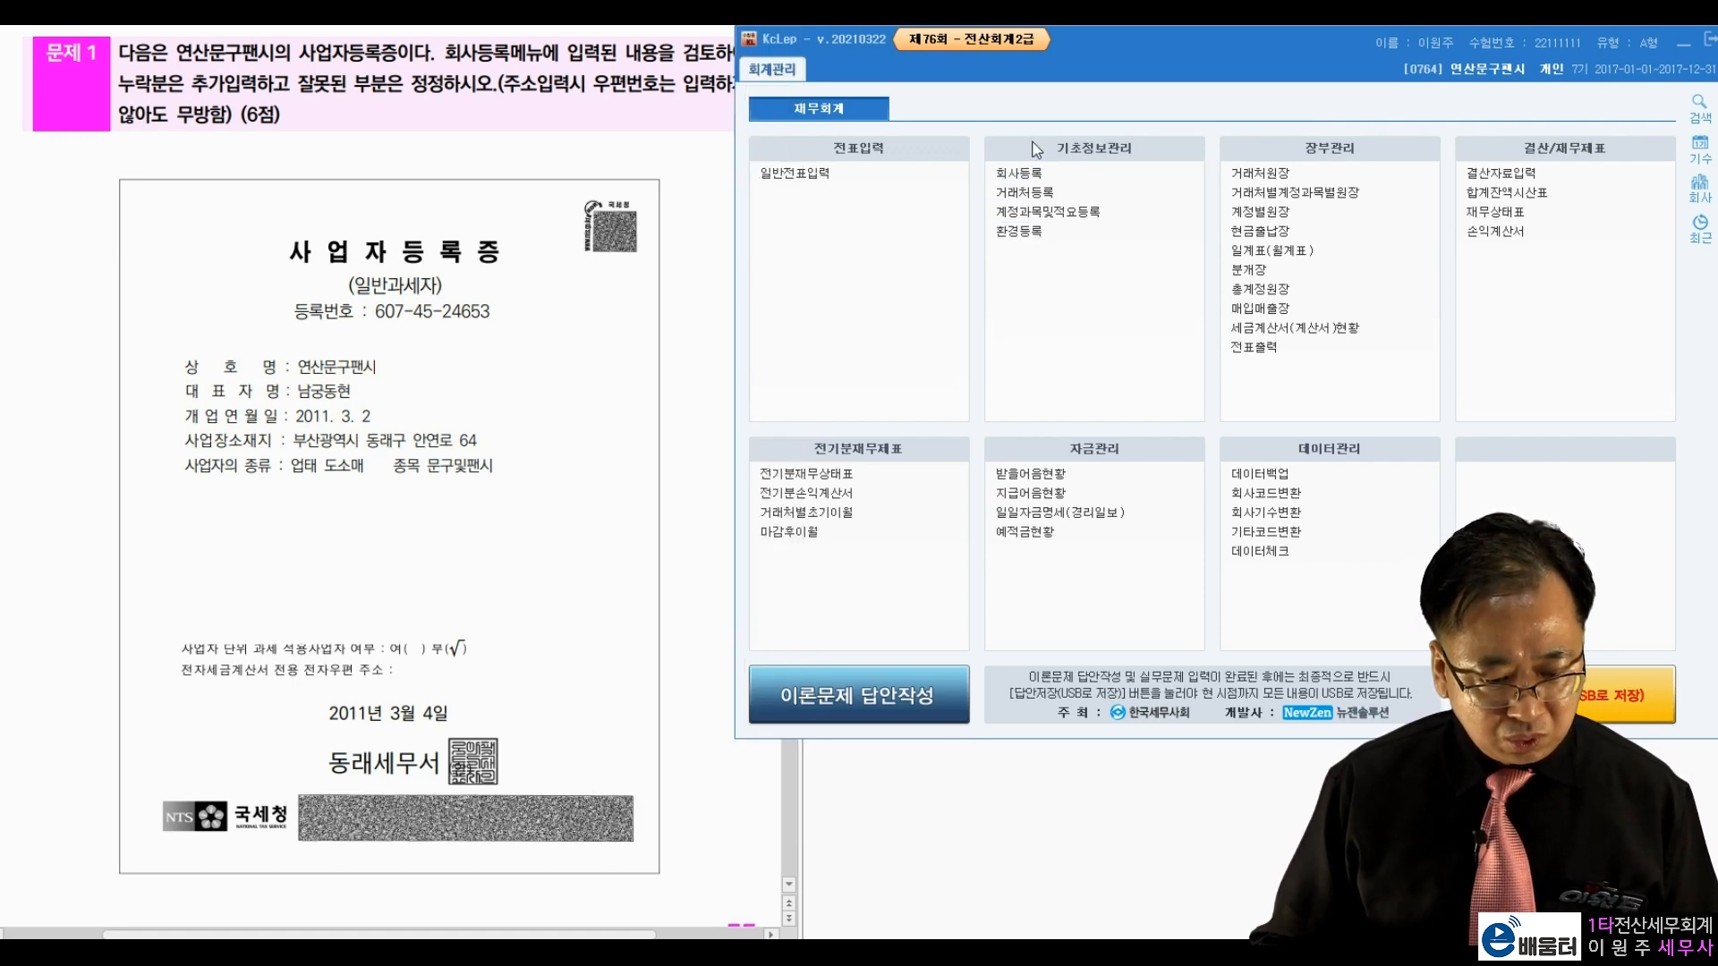
click(1031, 172)
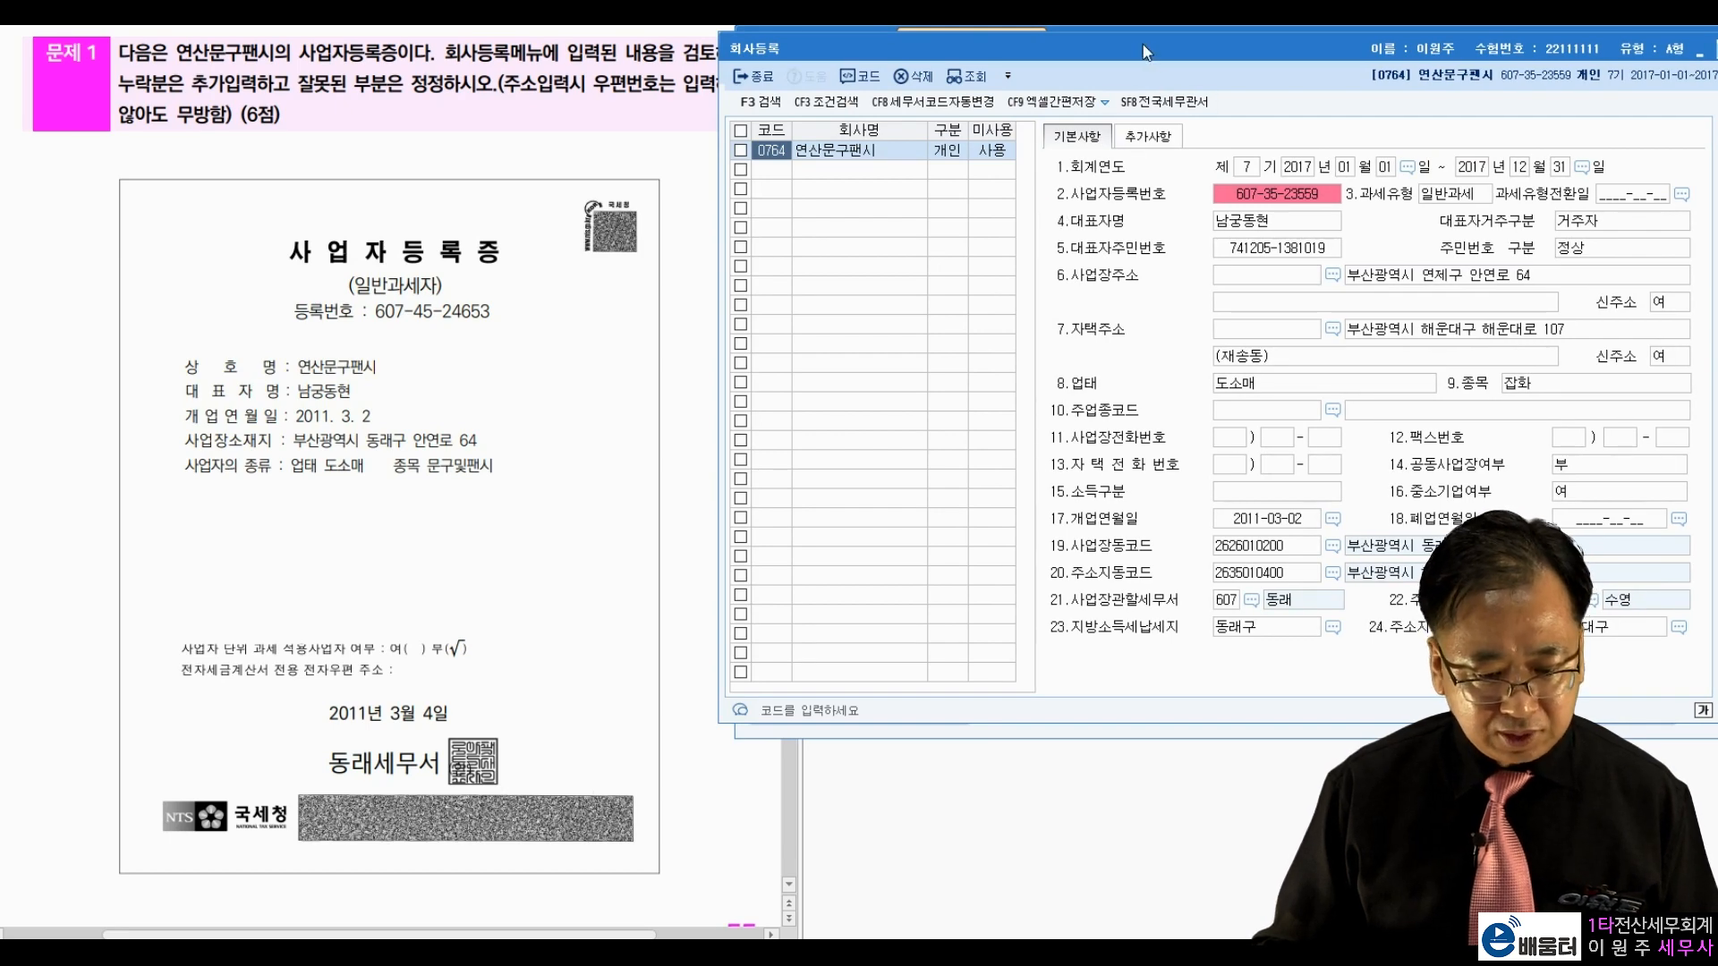
click(598, 391)
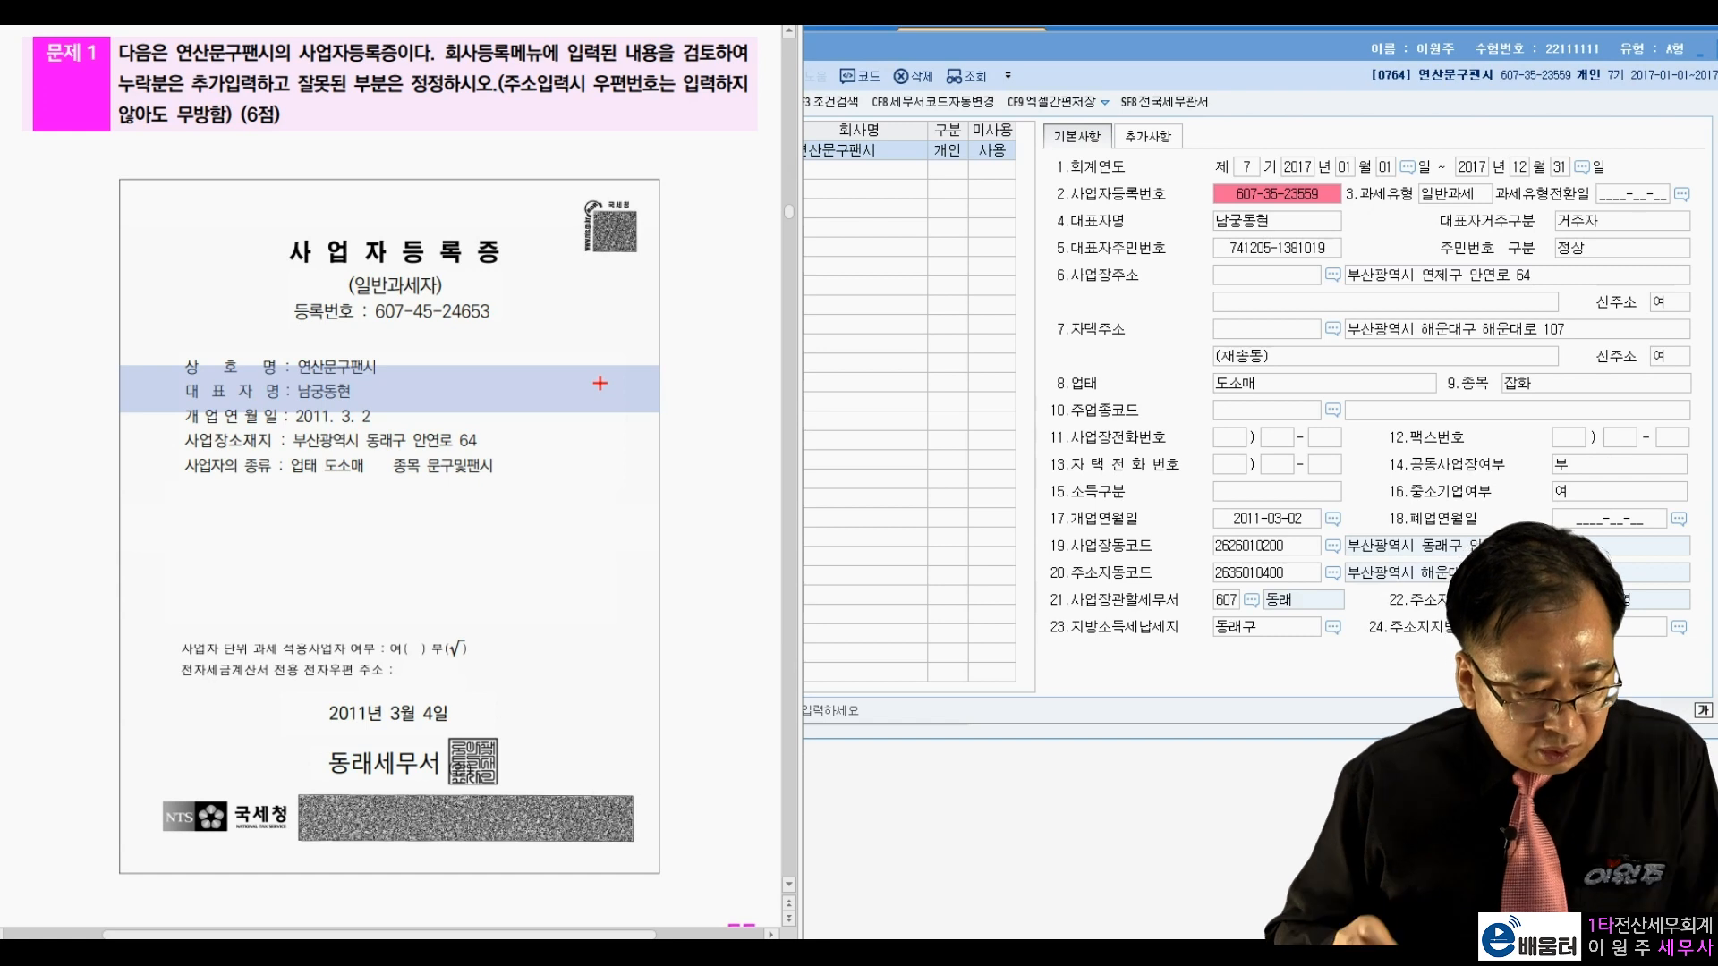
mouse_move(505, 288)
mouse_down()
mouse_move(511, 304)
mouse_move(529, 288)
mouse_up()
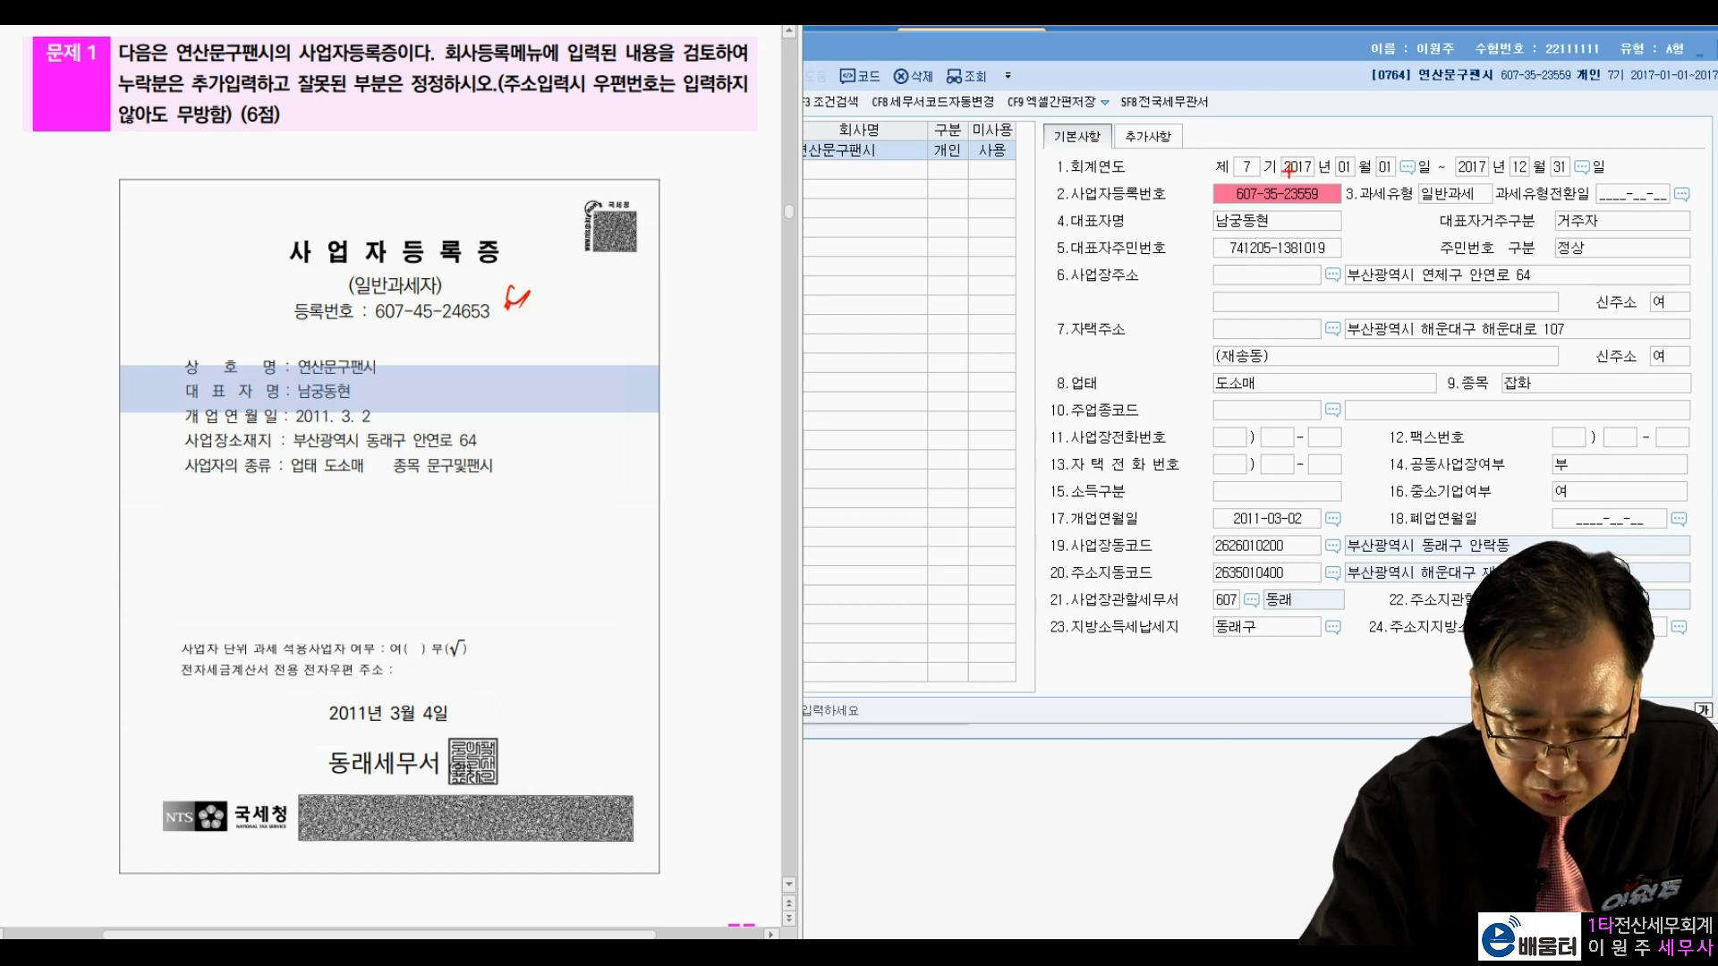
mouse_move(1190, 191)
mouse_down()
mouse_move(1207, 183)
mouse_move(1182, 157)
mouse_move(1161, 202)
mouse_up()
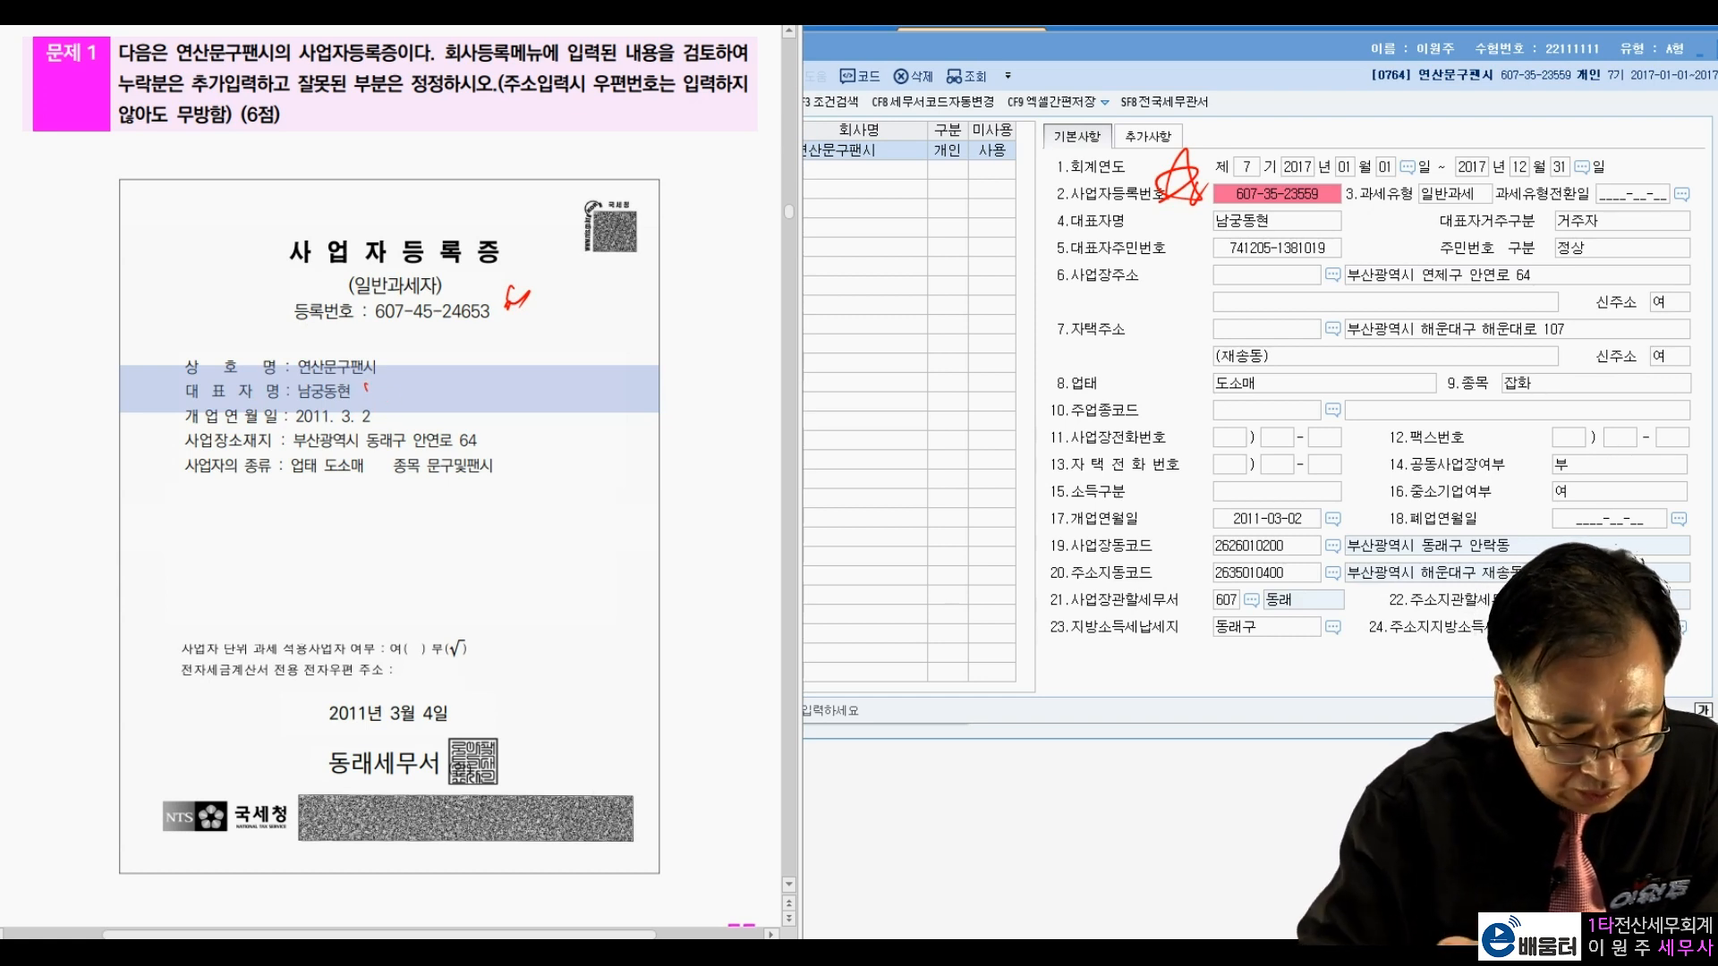
mouse_move(1131, 534)
mouse_down()
mouse_move(1042, 501)
mouse_move(1148, 512)
mouse_up()
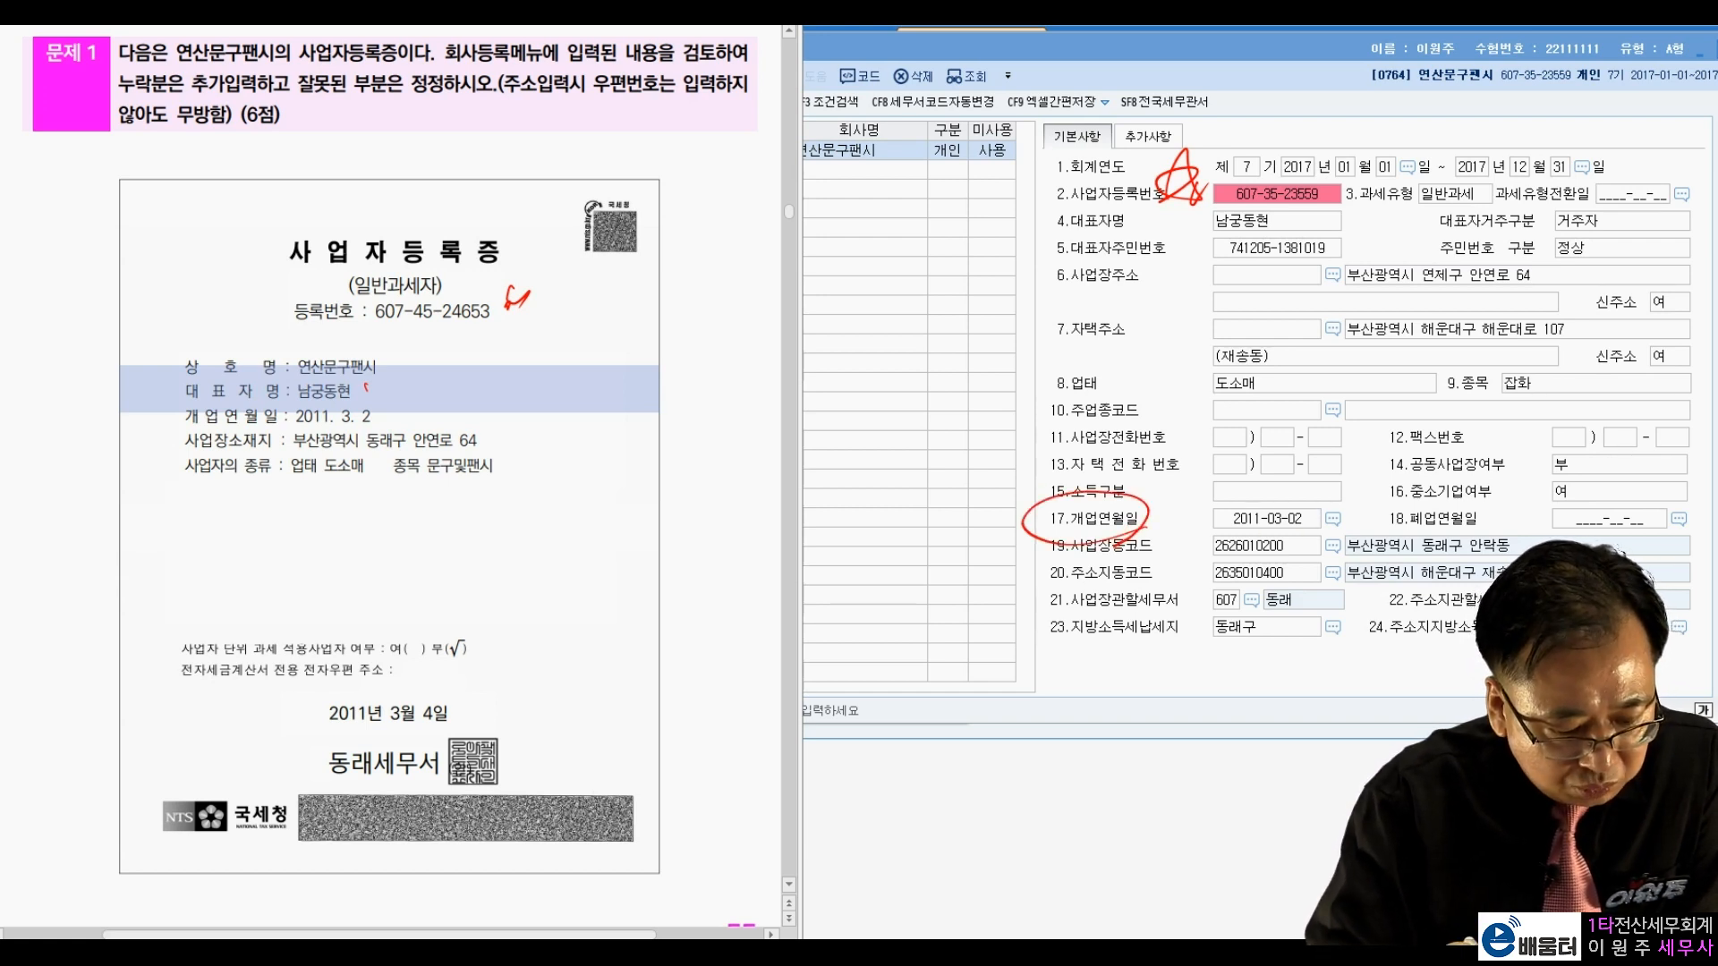
drag(1333, 294, 1567, 288)
mouse_move(1342, 291)
mouse_down()
mouse_move(1337, 269)
mouse_move(1581, 240)
mouse_move(1587, 285)
mouse_up()
mouse_move(1322, 242)
mouse_down()
mouse_move(1308, 264)
mouse_move(1322, 296)
mouse_move(1339, 259)
mouse_move(1422, 304)
mouse_up()
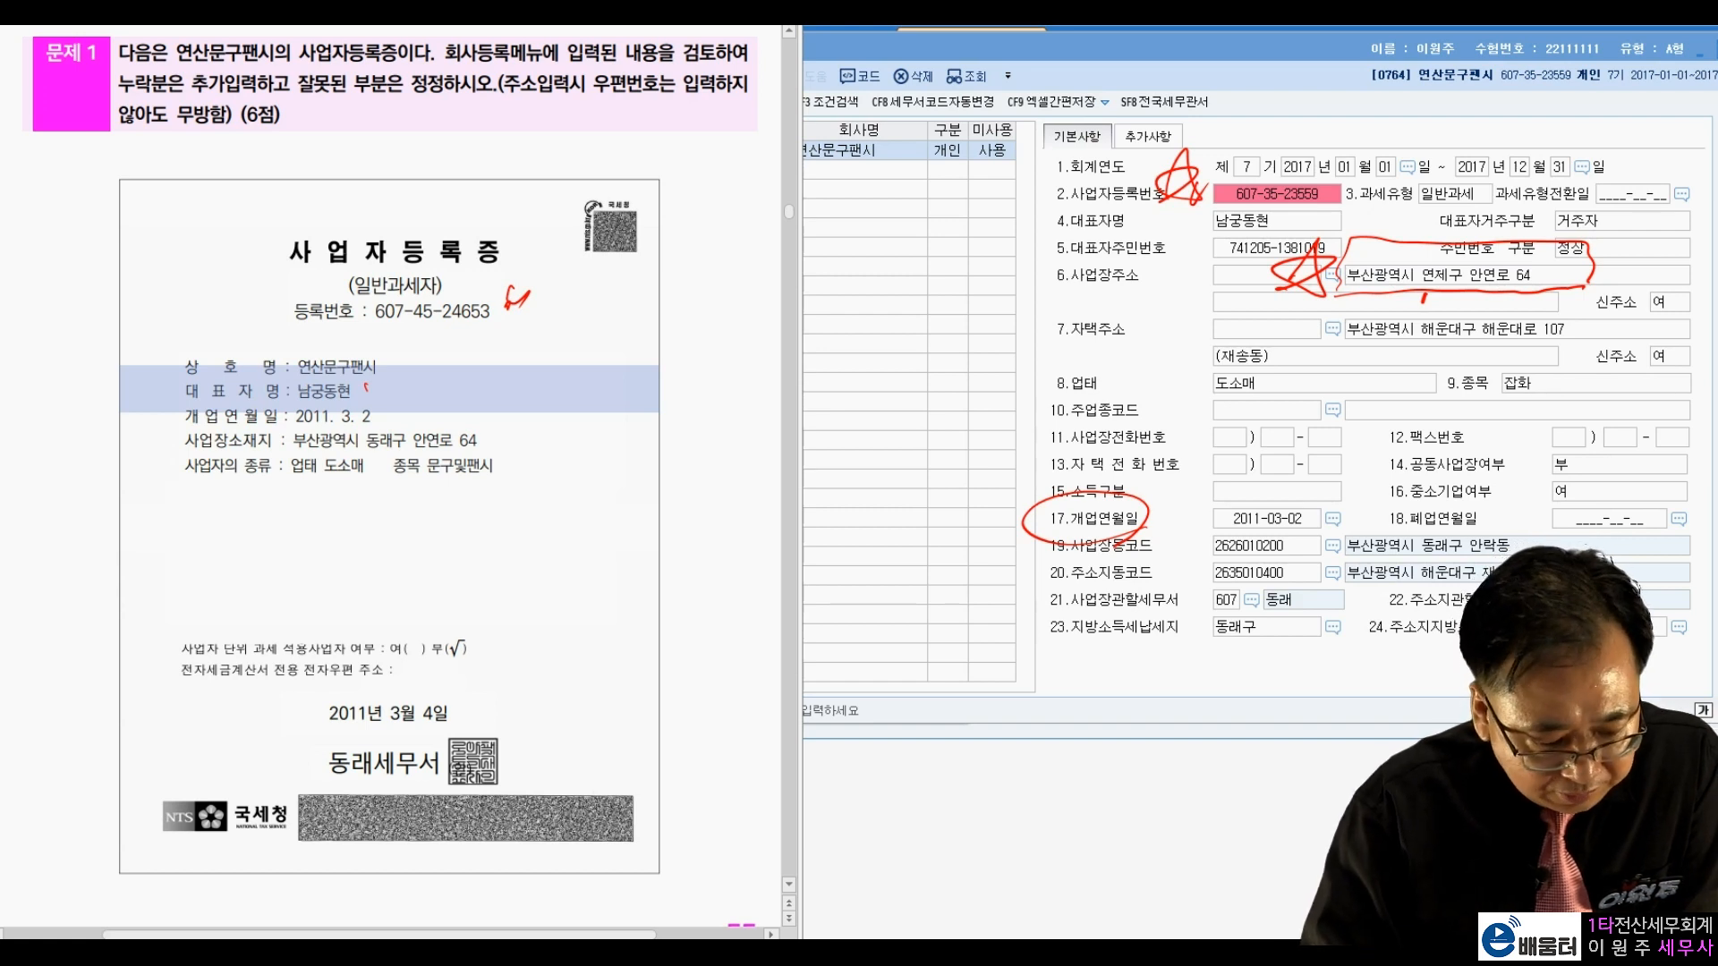
drag(315, 484, 490, 481)
drag(1199, 403, 1249, 394)
mouse_move(1469, 404)
mouse_down()
mouse_move(1594, 350)
mouse_move(1456, 401)
mouse_up()
drag(1546, 403, 1546, 408)
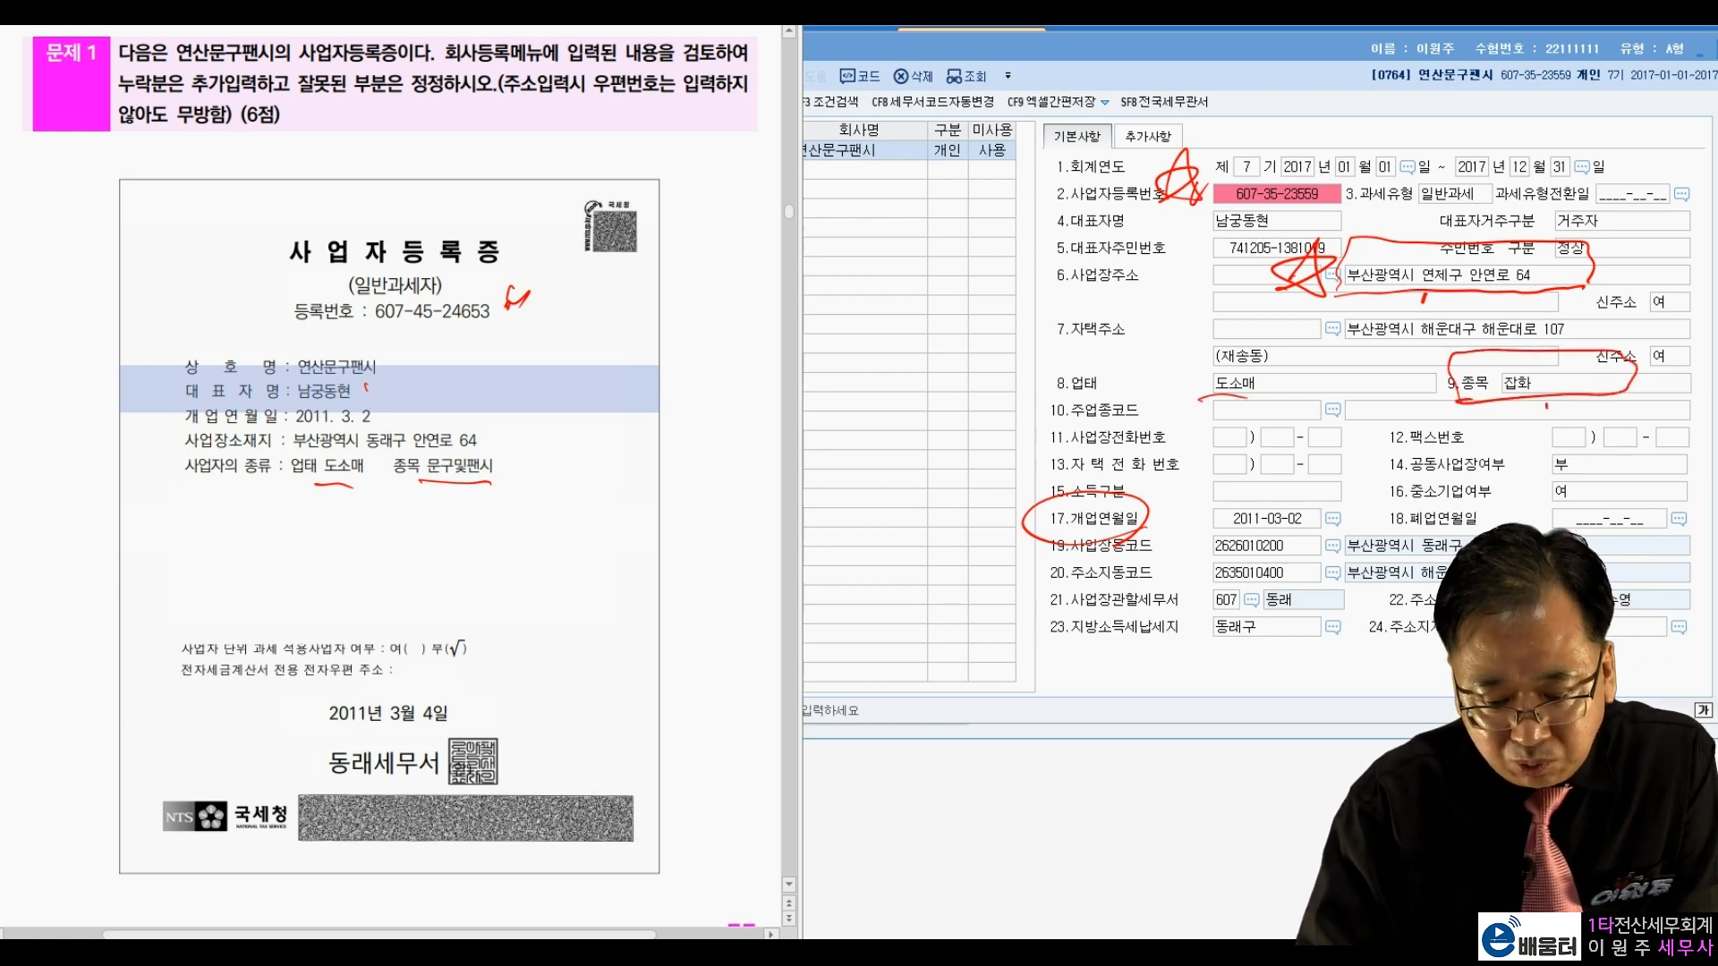
drag(1393, 402, 1423, 418)
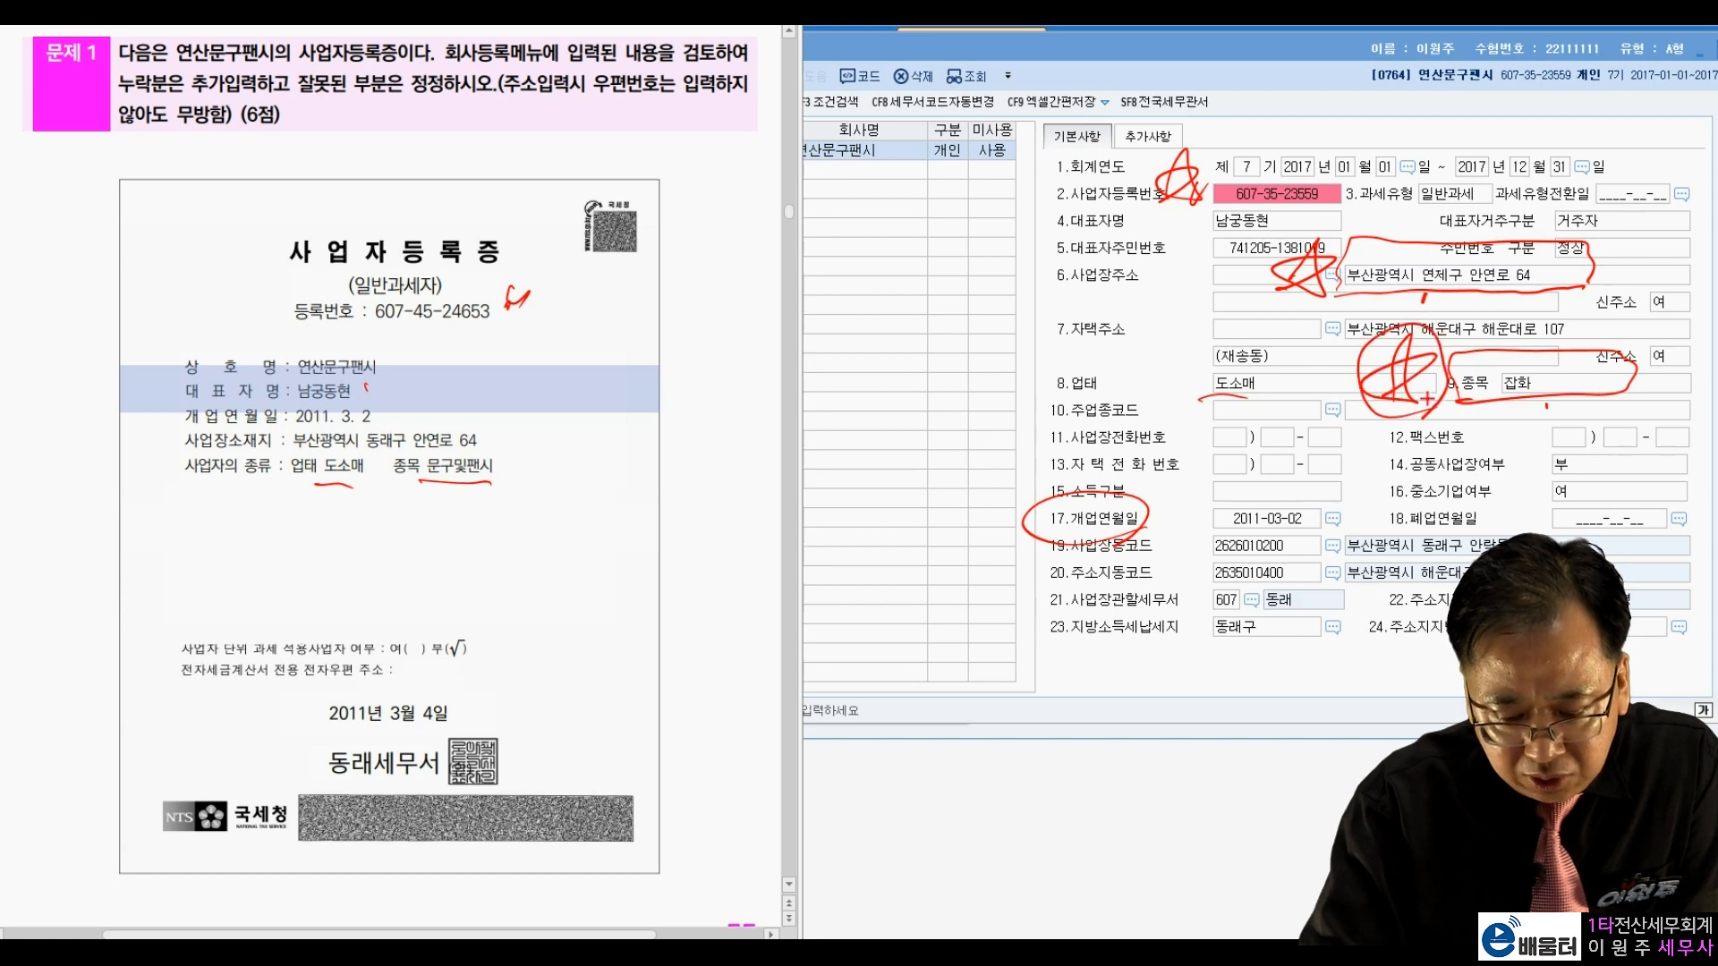
drag(1324, 269, 1308, 295)
mouse_move(1194, 226)
mouse_down()
mouse_move(1138, 224)
mouse_move(1186, 246)
mouse_up()
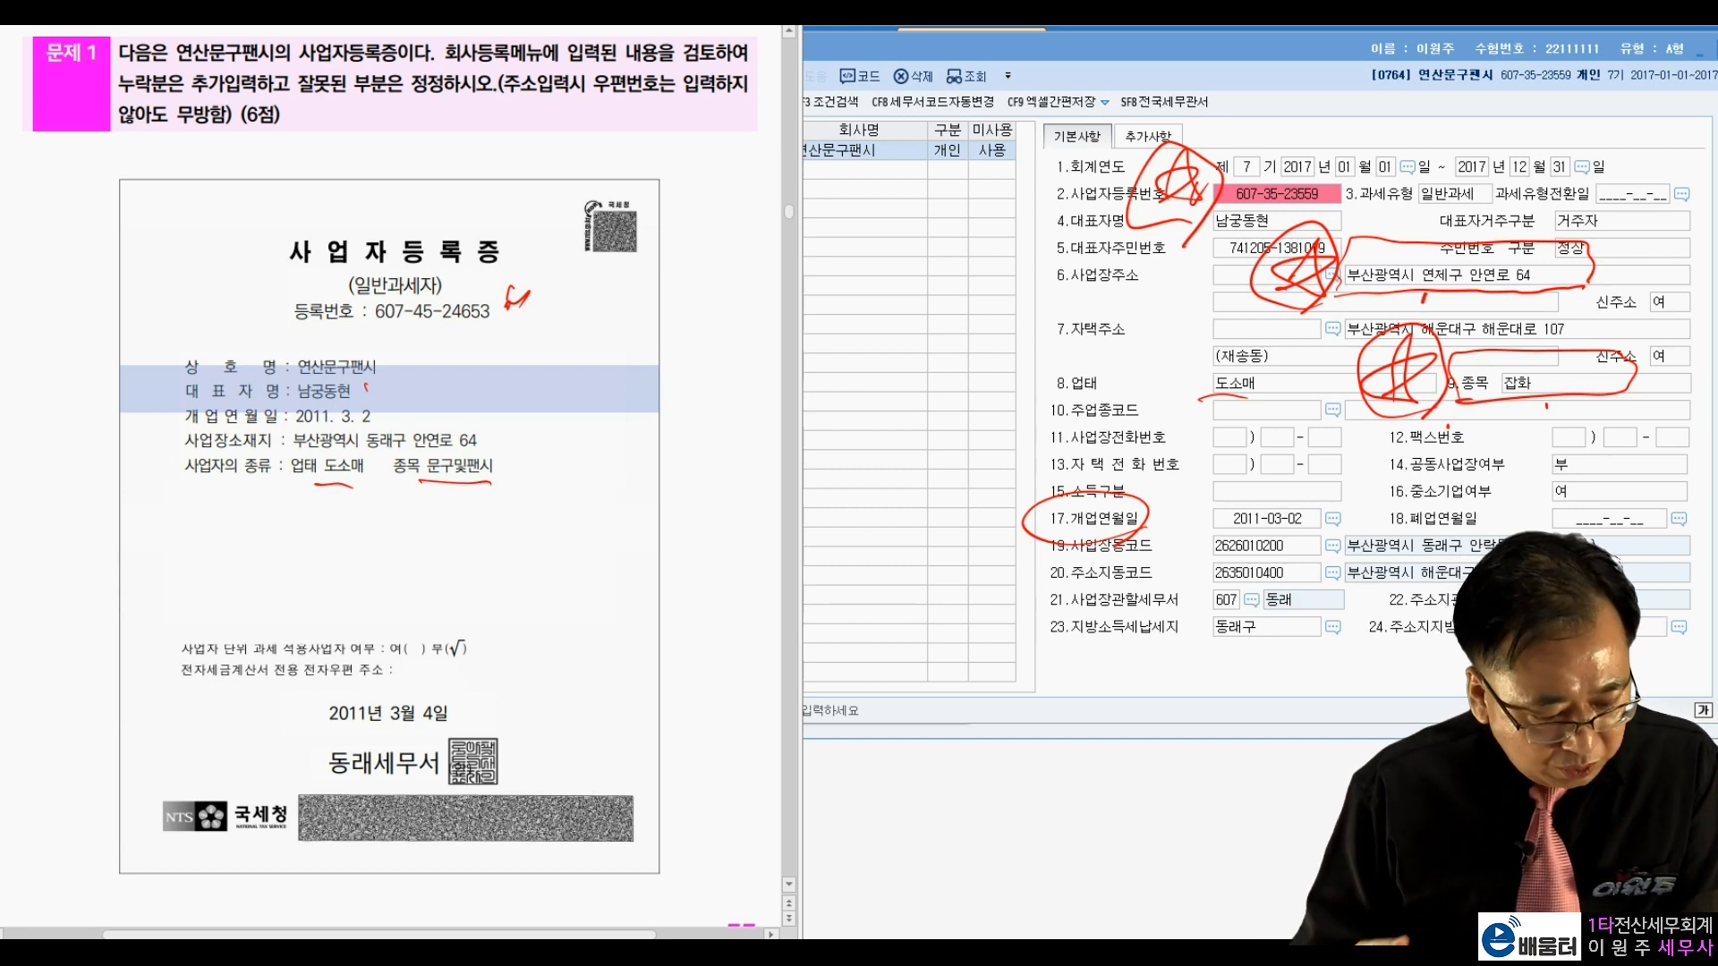
mouse_move(486, 785)
mouse_down()
mouse_move(424, 799)
mouse_move(492, 742)
mouse_move(488, 770)
mouse_up()
click(528, 766)
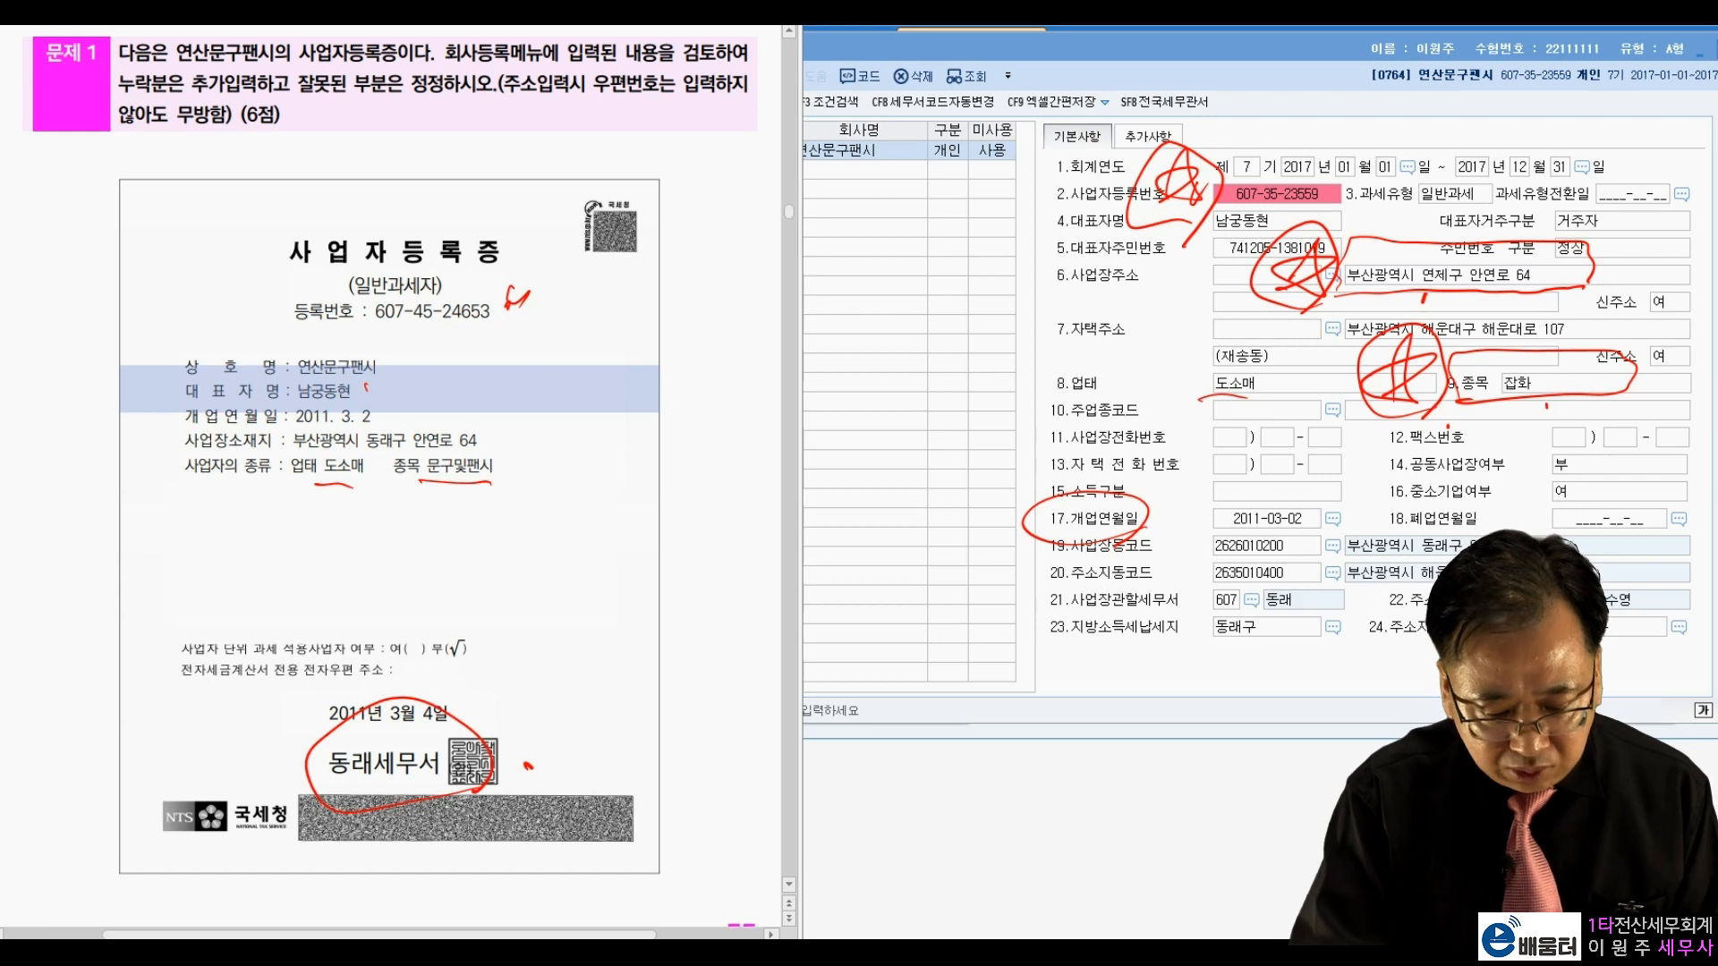
mouse_move(1044, 617)
mouse_down()
mouse_move(1339, 593)
mouse_move(1197, 612)
mouse_up()
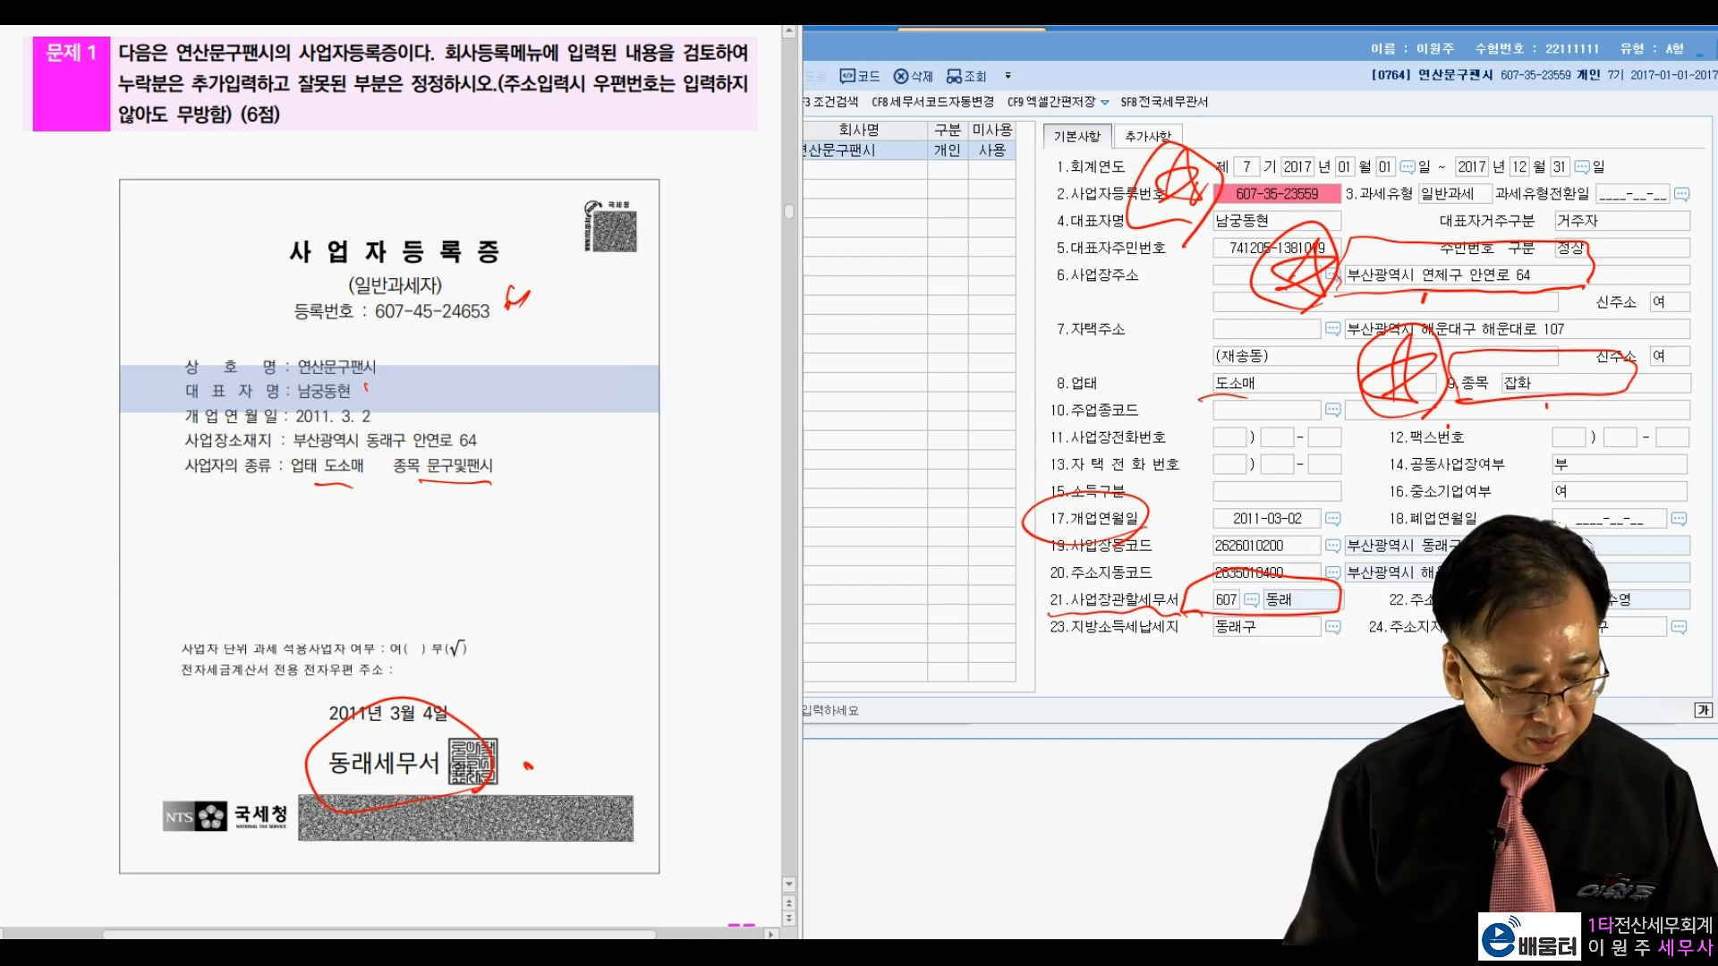
key(Escape)
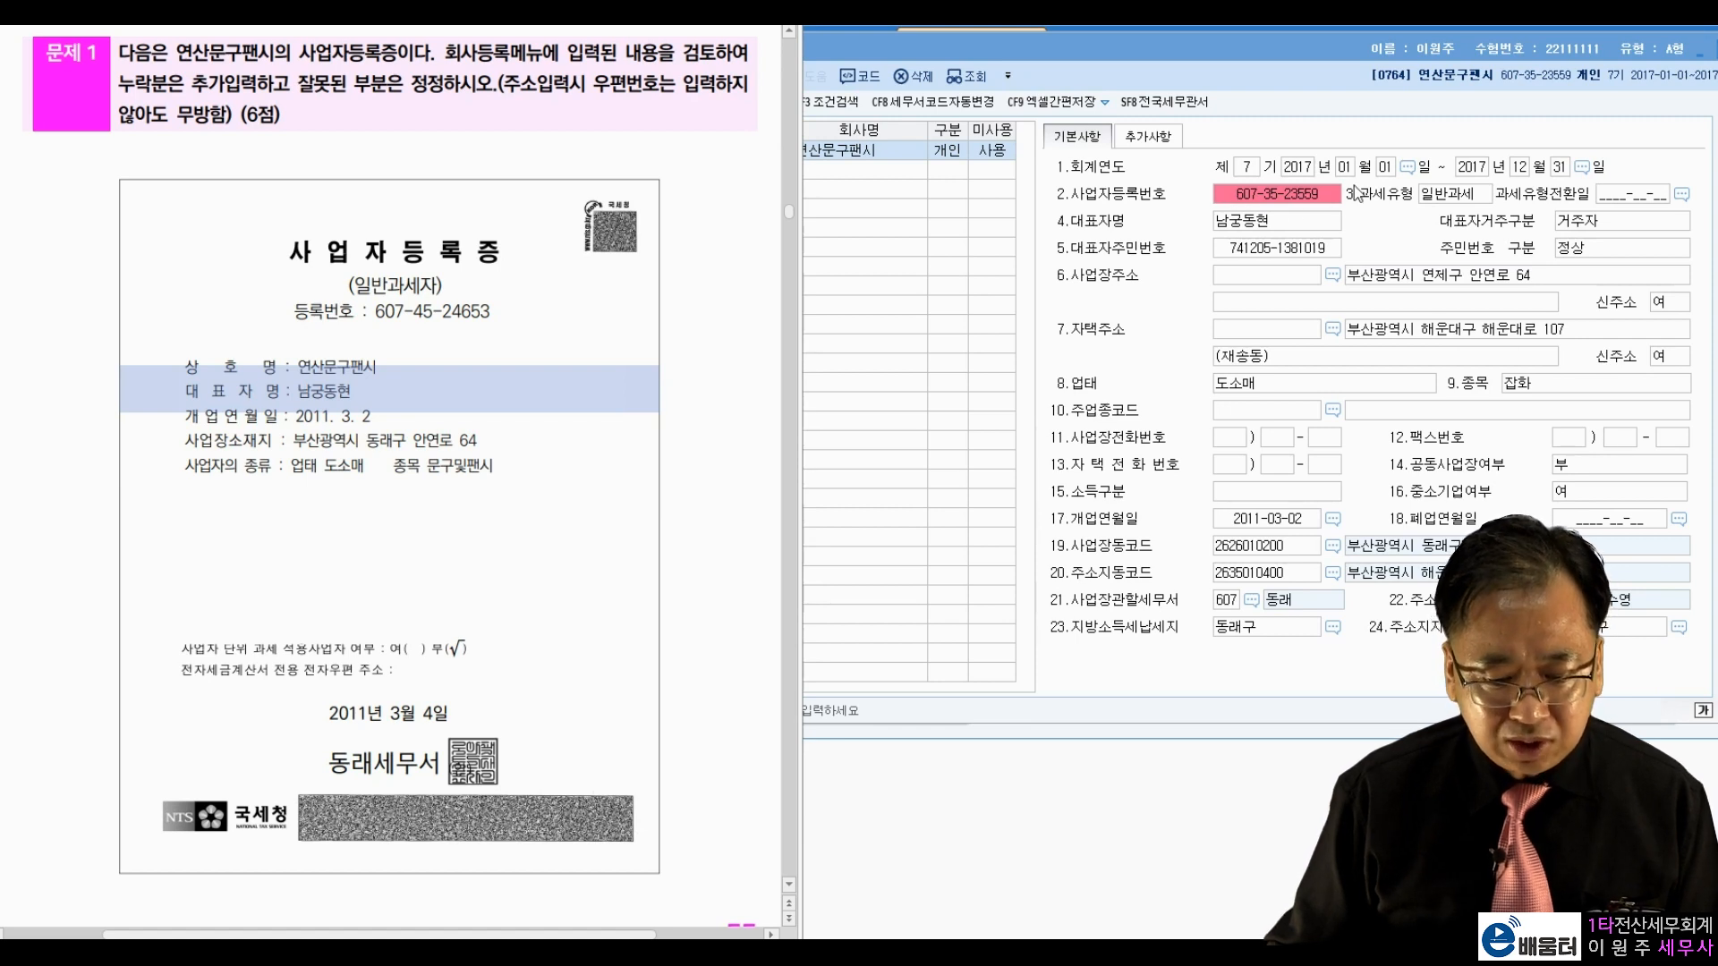
Step: Correct the business registration number and re-enter the business address to match the certificate
click(1302, 197)
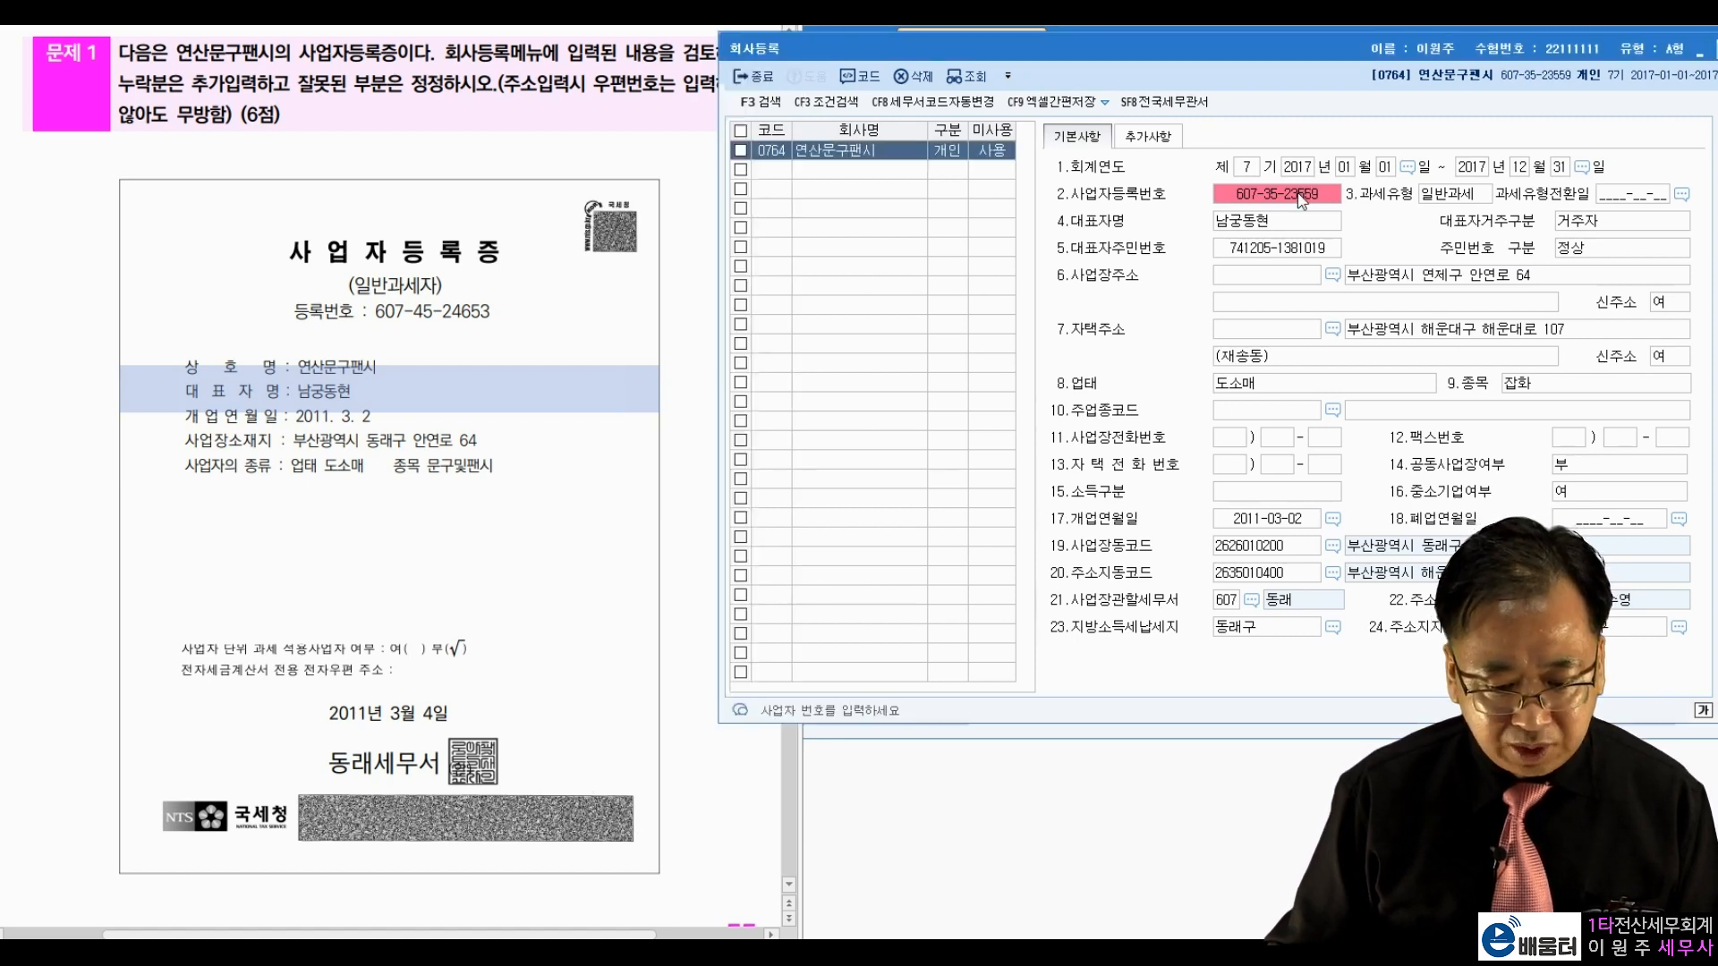
text(6)
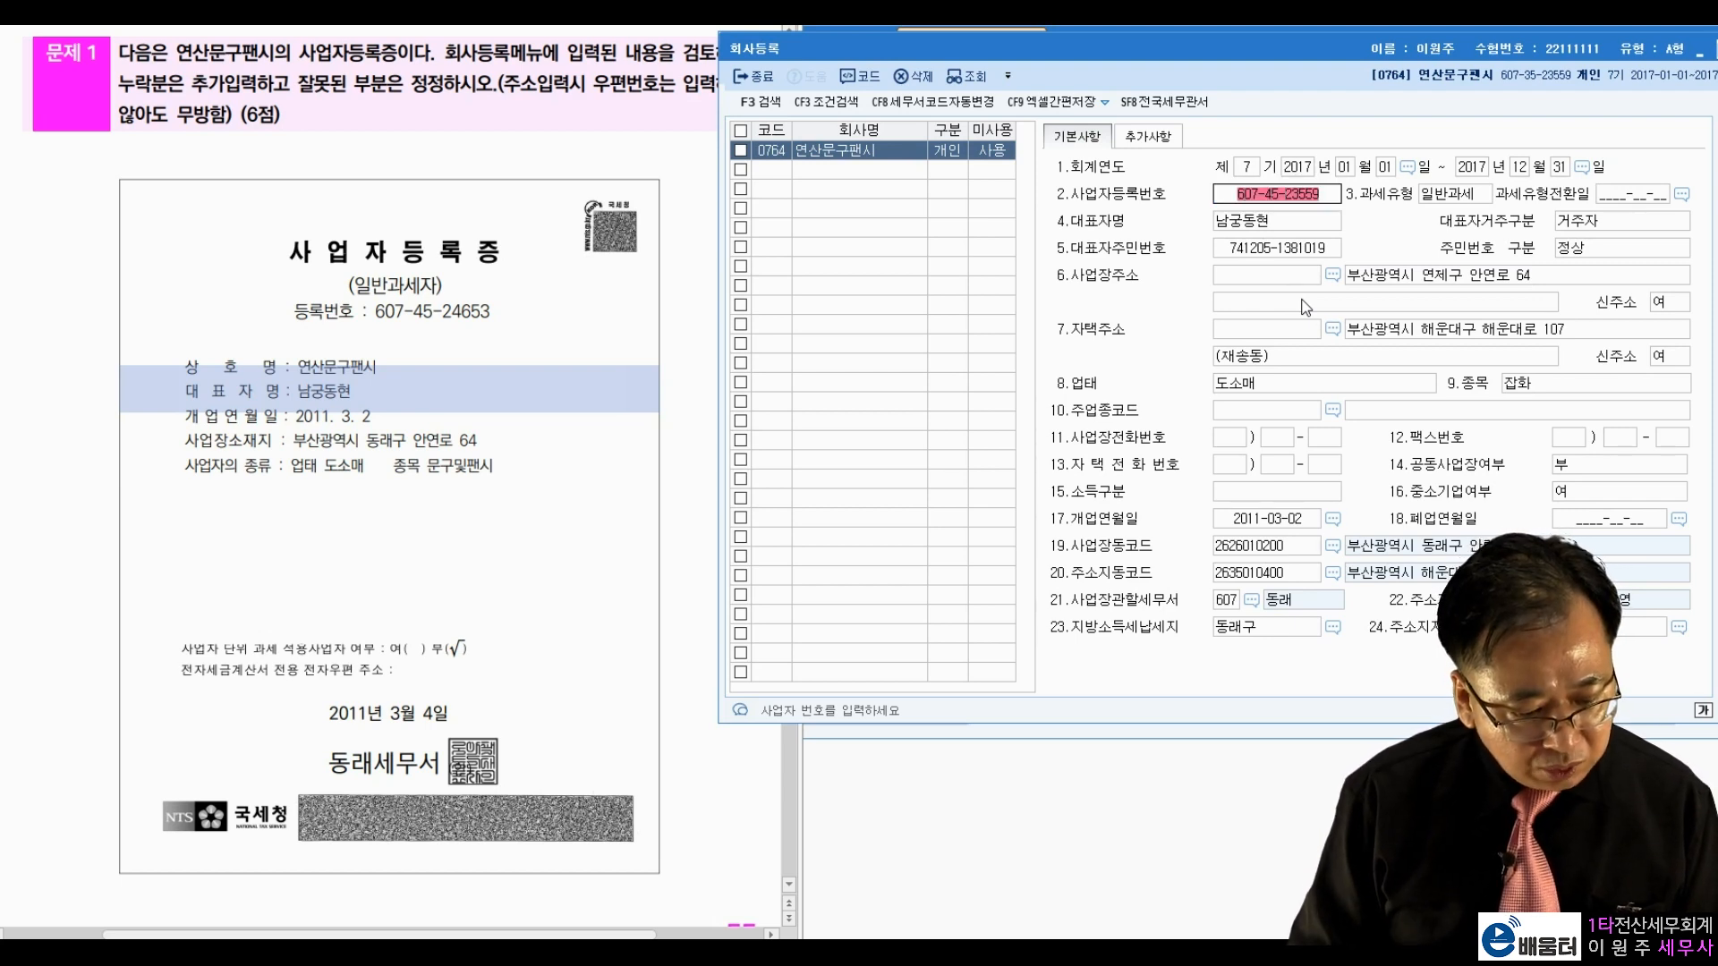
text(3)
key(Return)
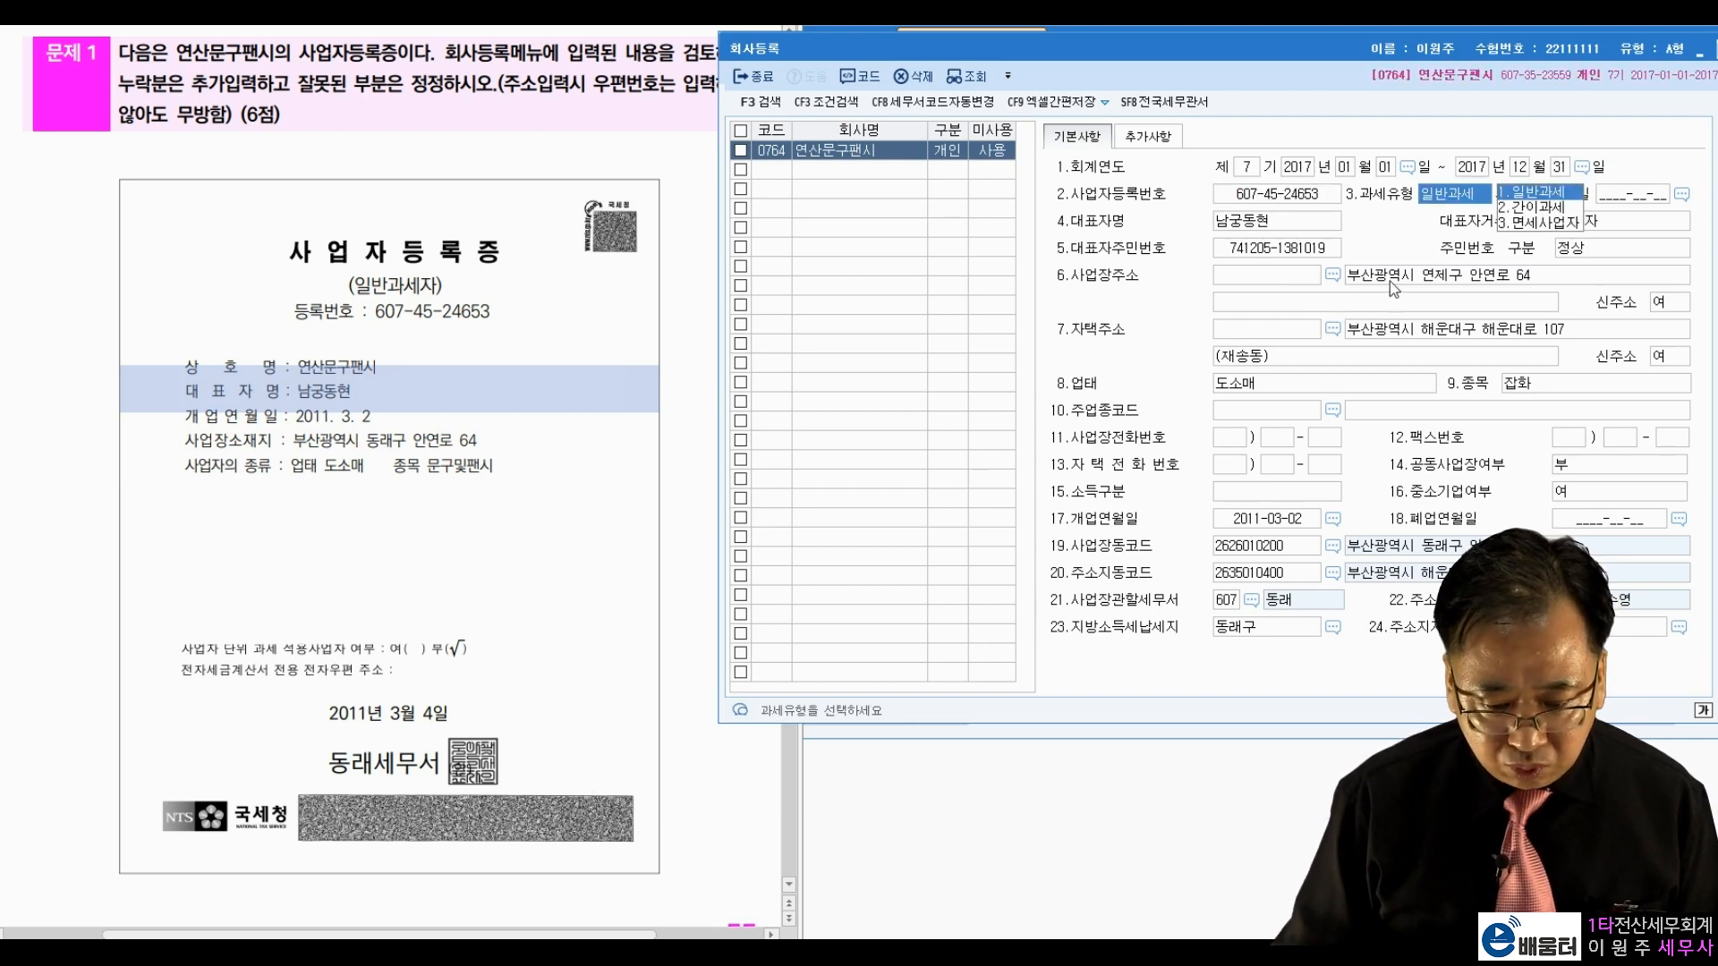
key(Return)
key(Return)
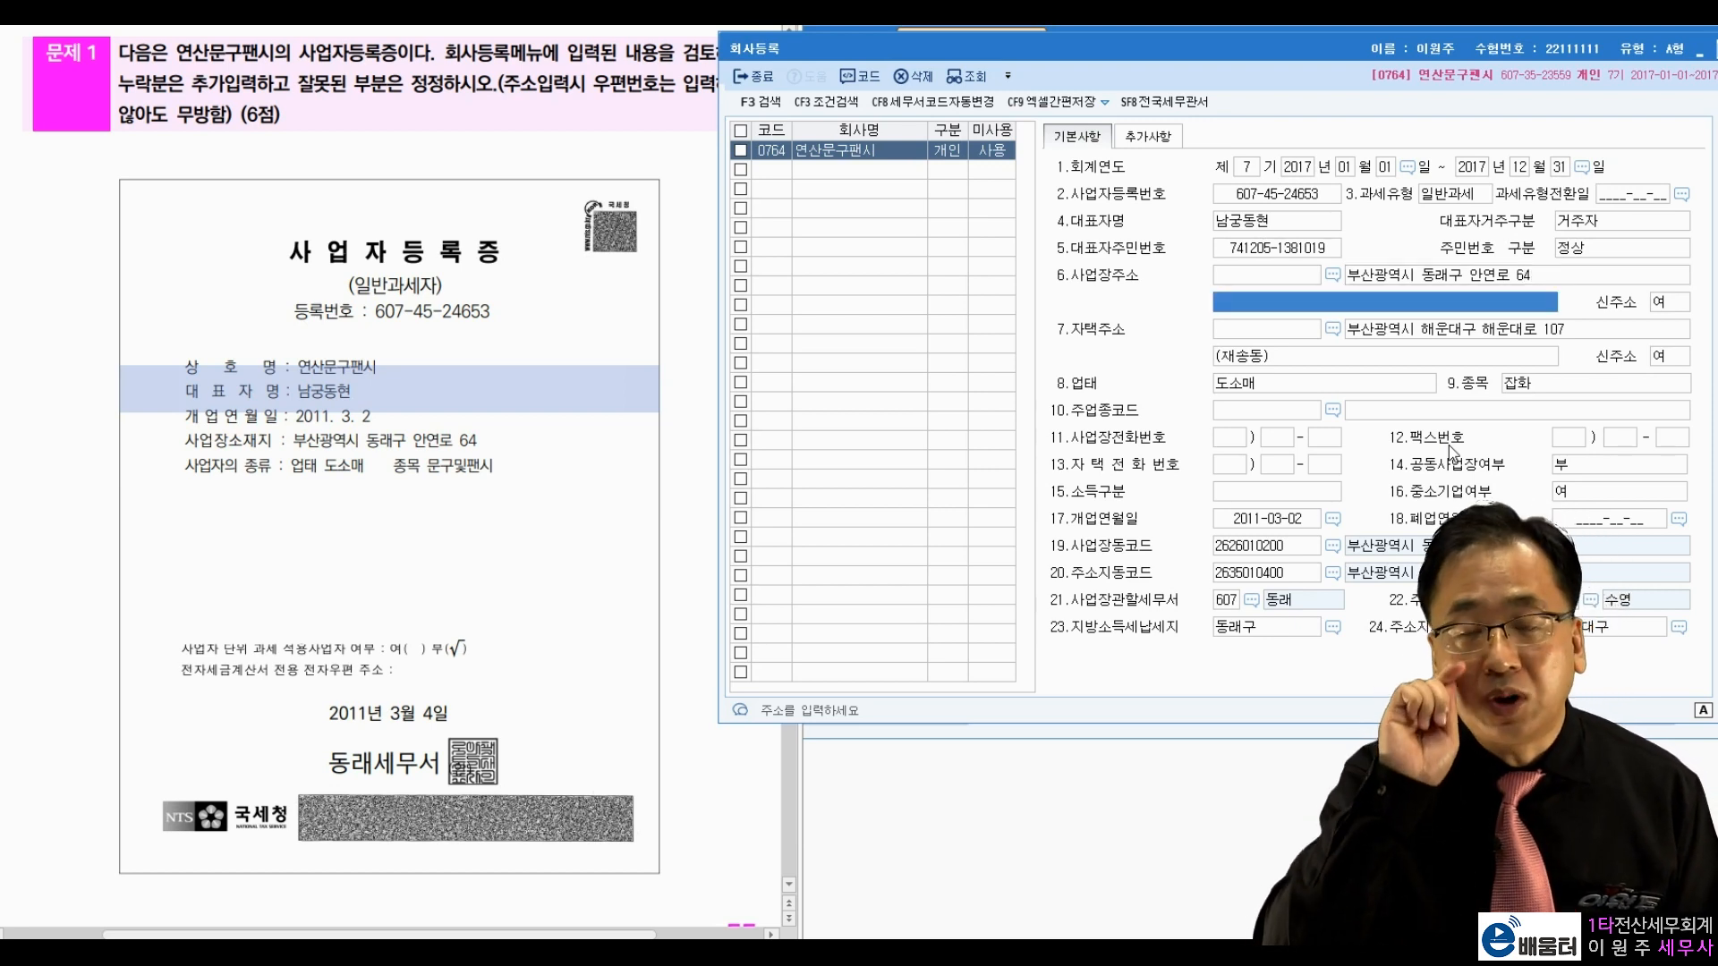
Step: Replace the business item 잡화 with 문구및팬시, check the remaining fields, and close the form
click(1553, 386)
text(문구및팬시)
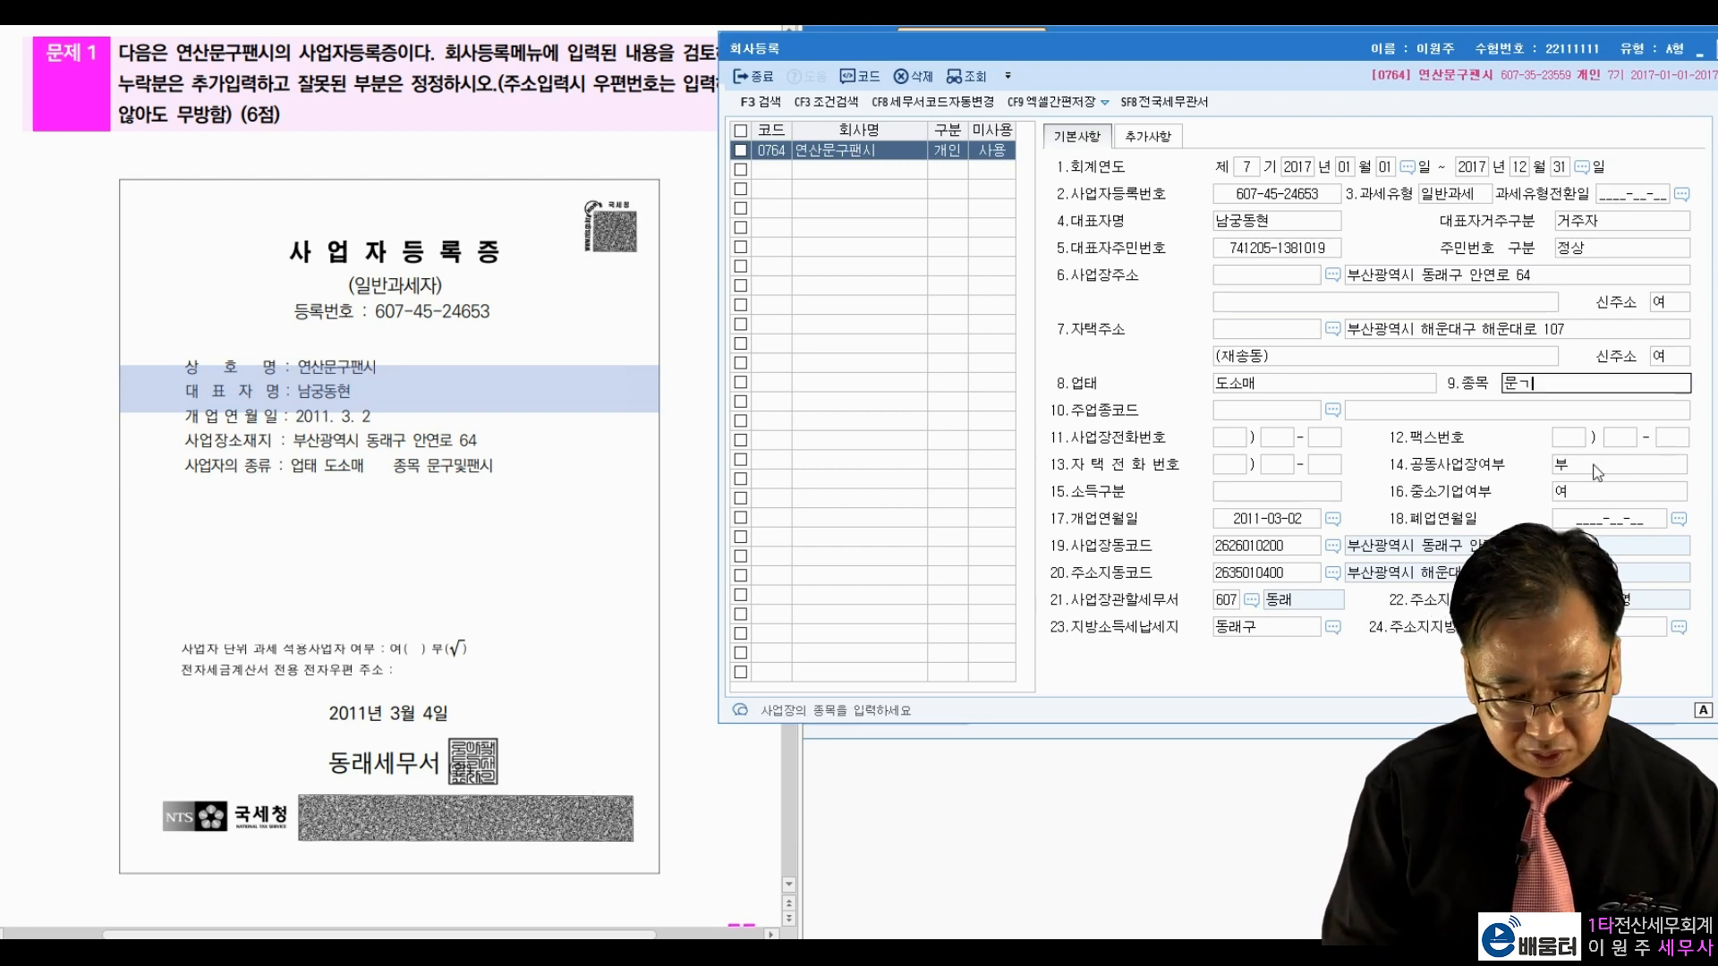
key(Return)
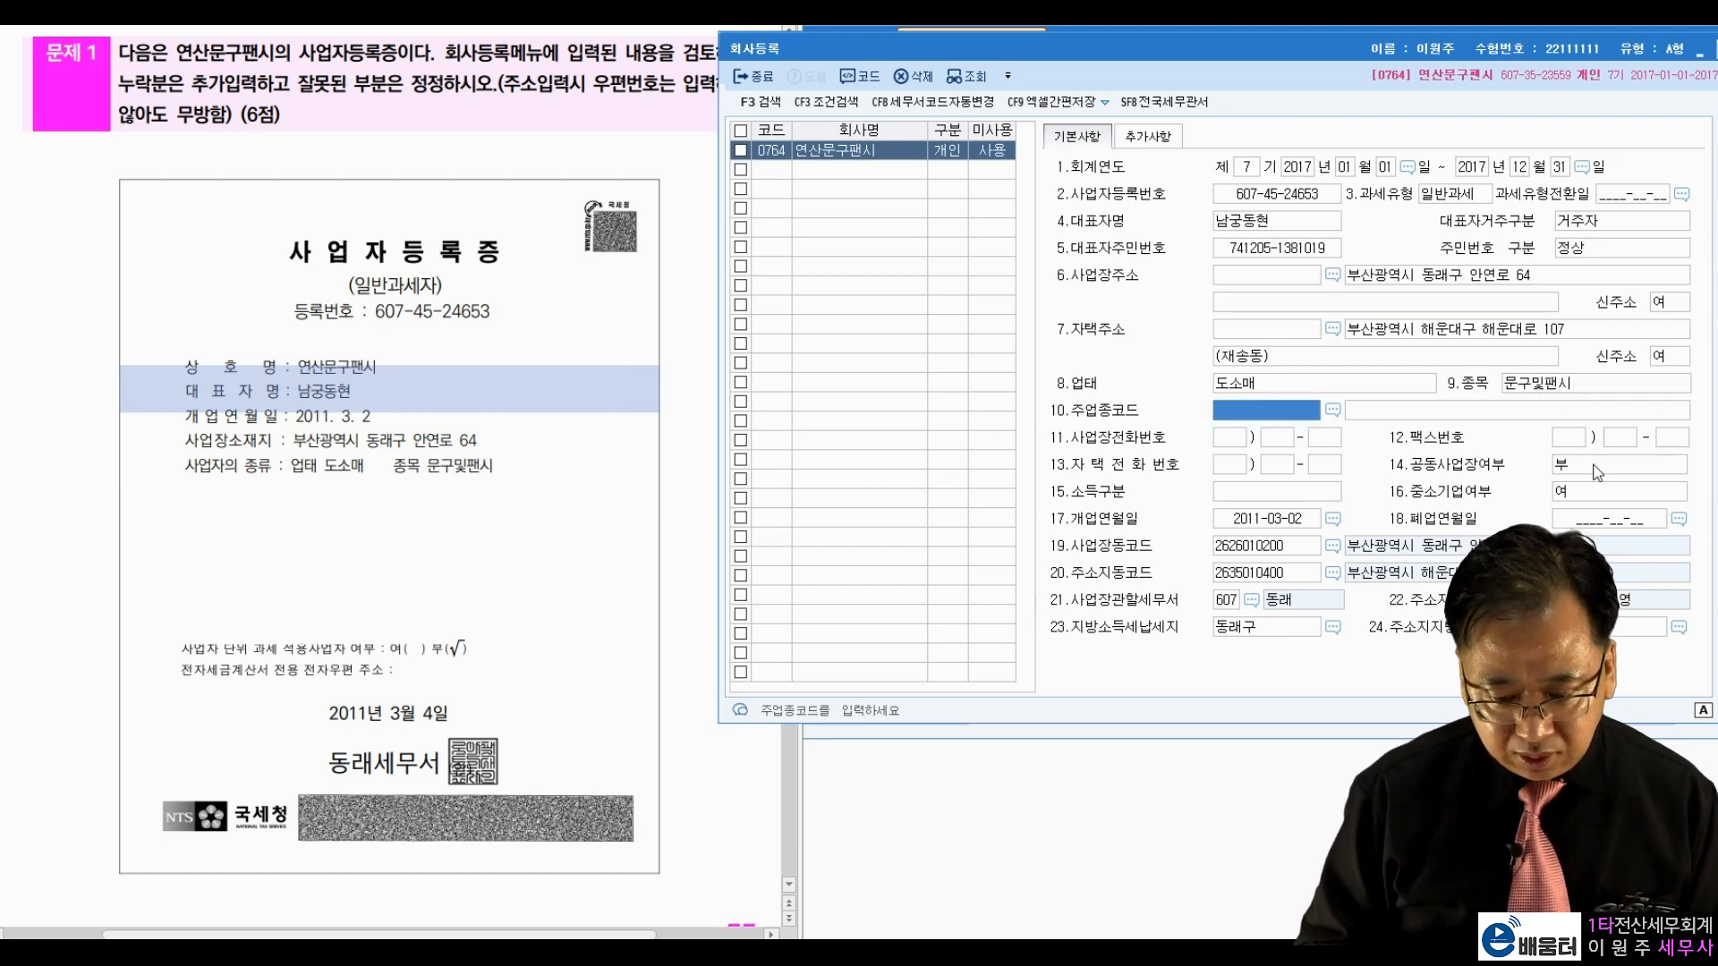
click(1552, 386)
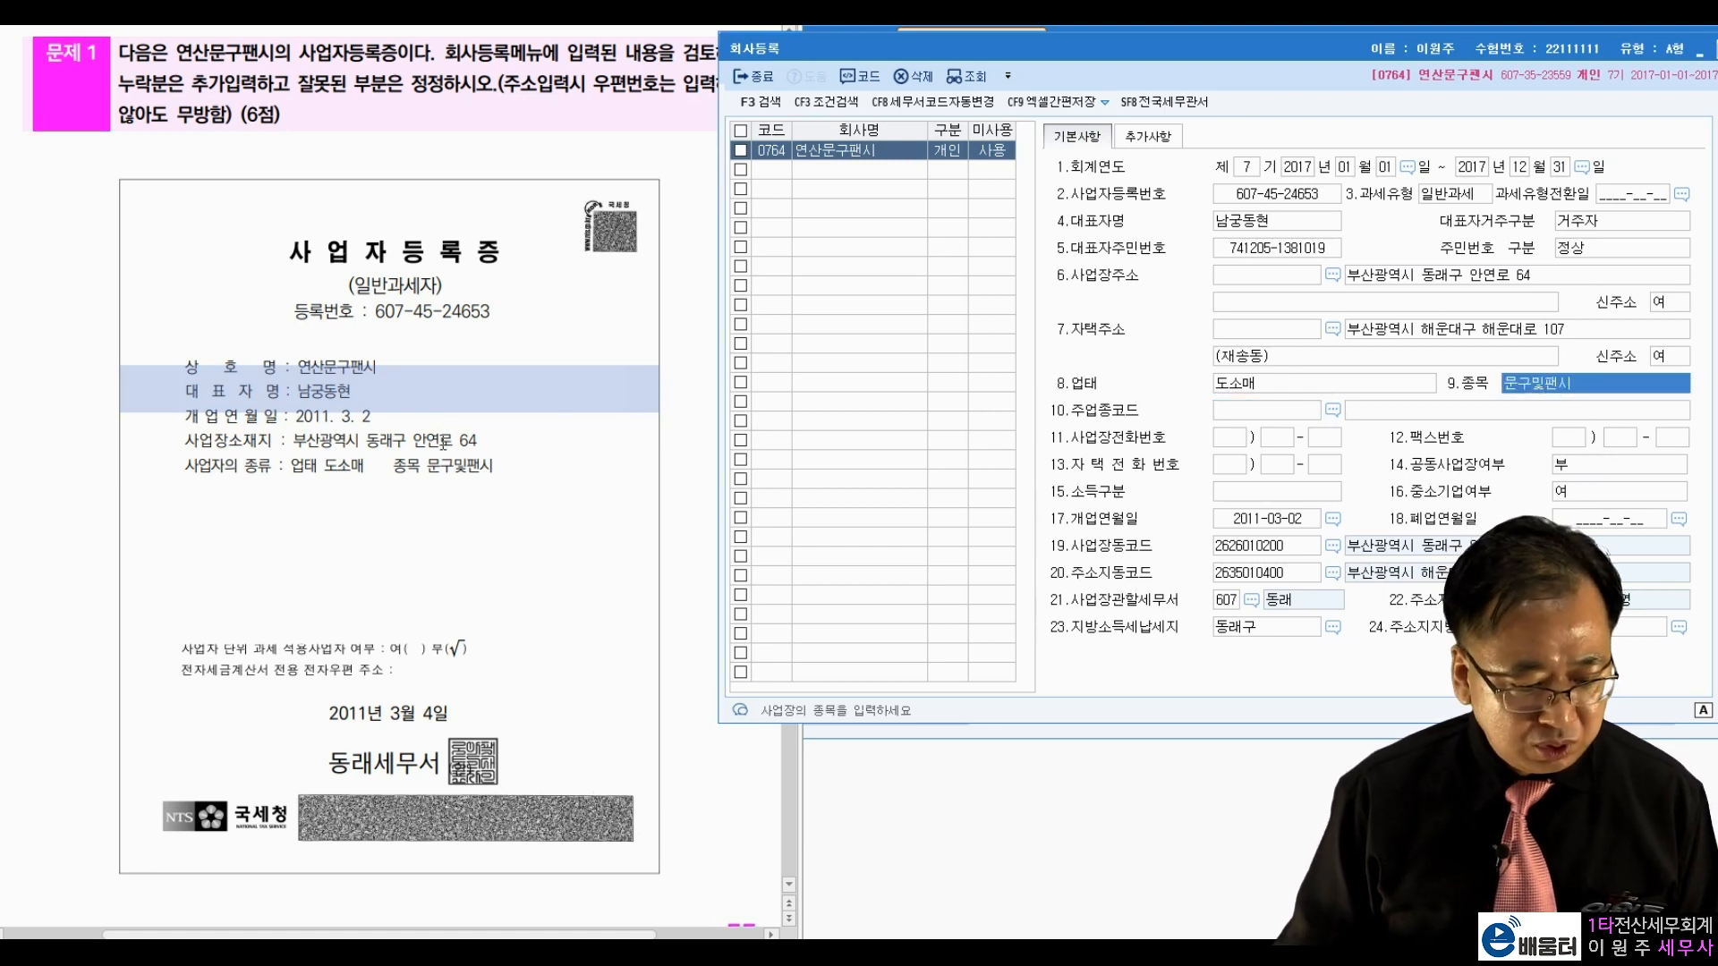
drag(425, 465, 493, 467)
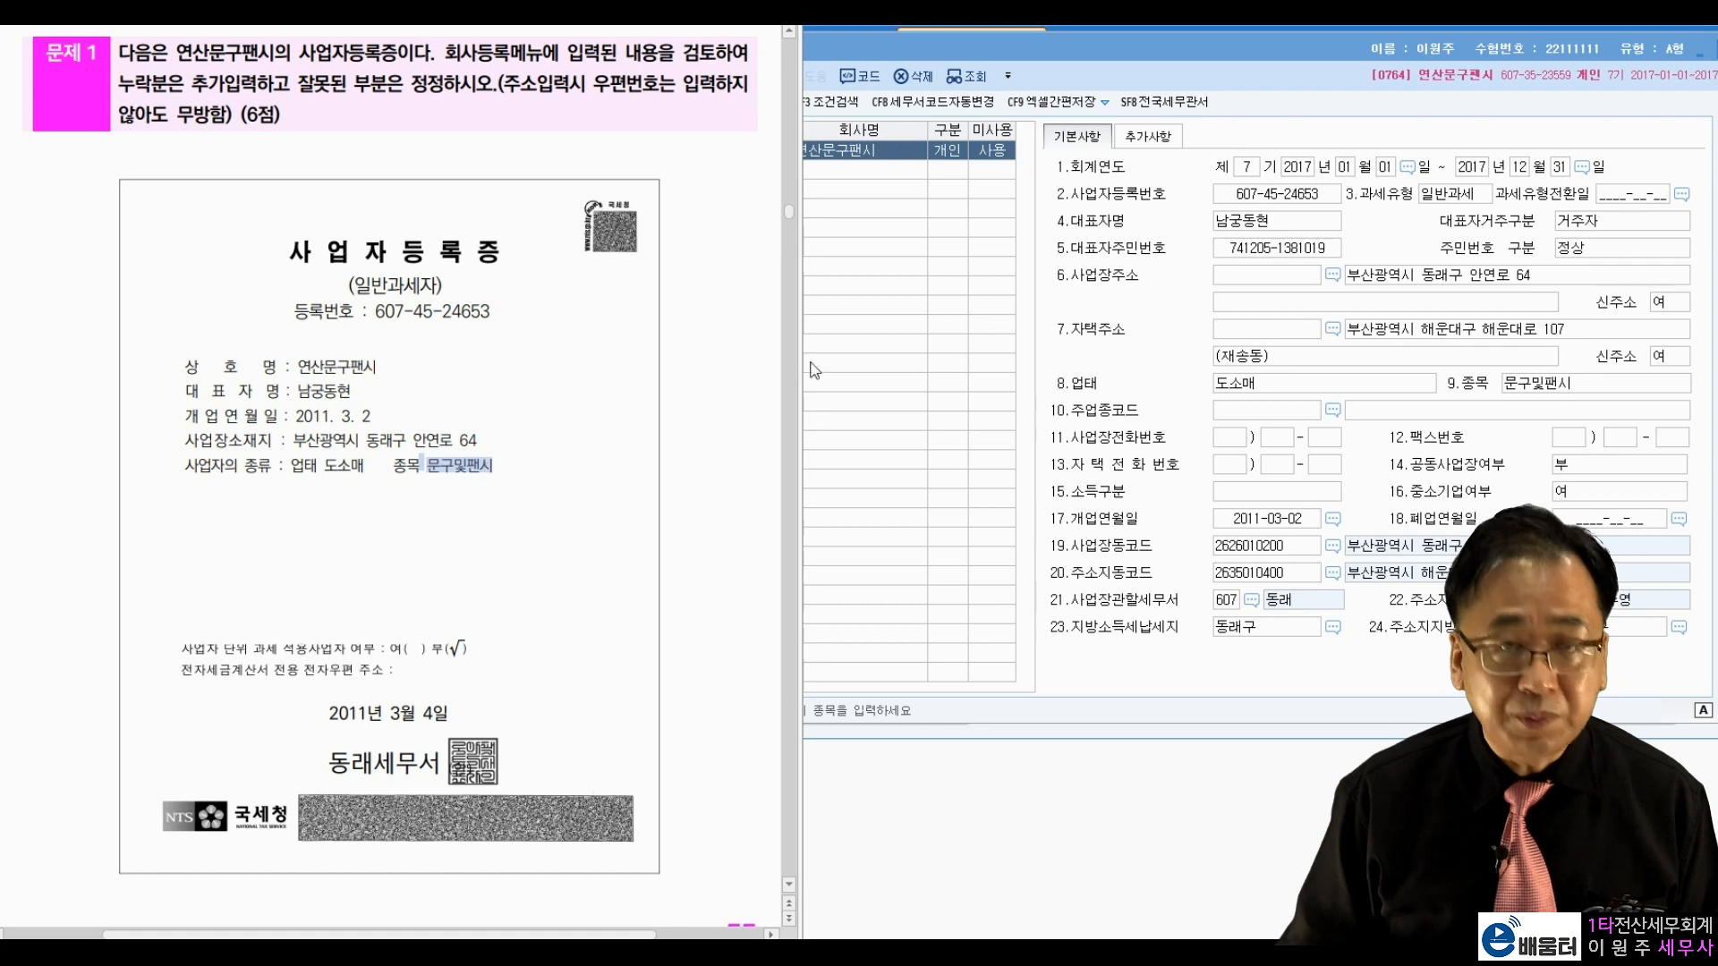
click(1332, 384)
click(1331, 384)
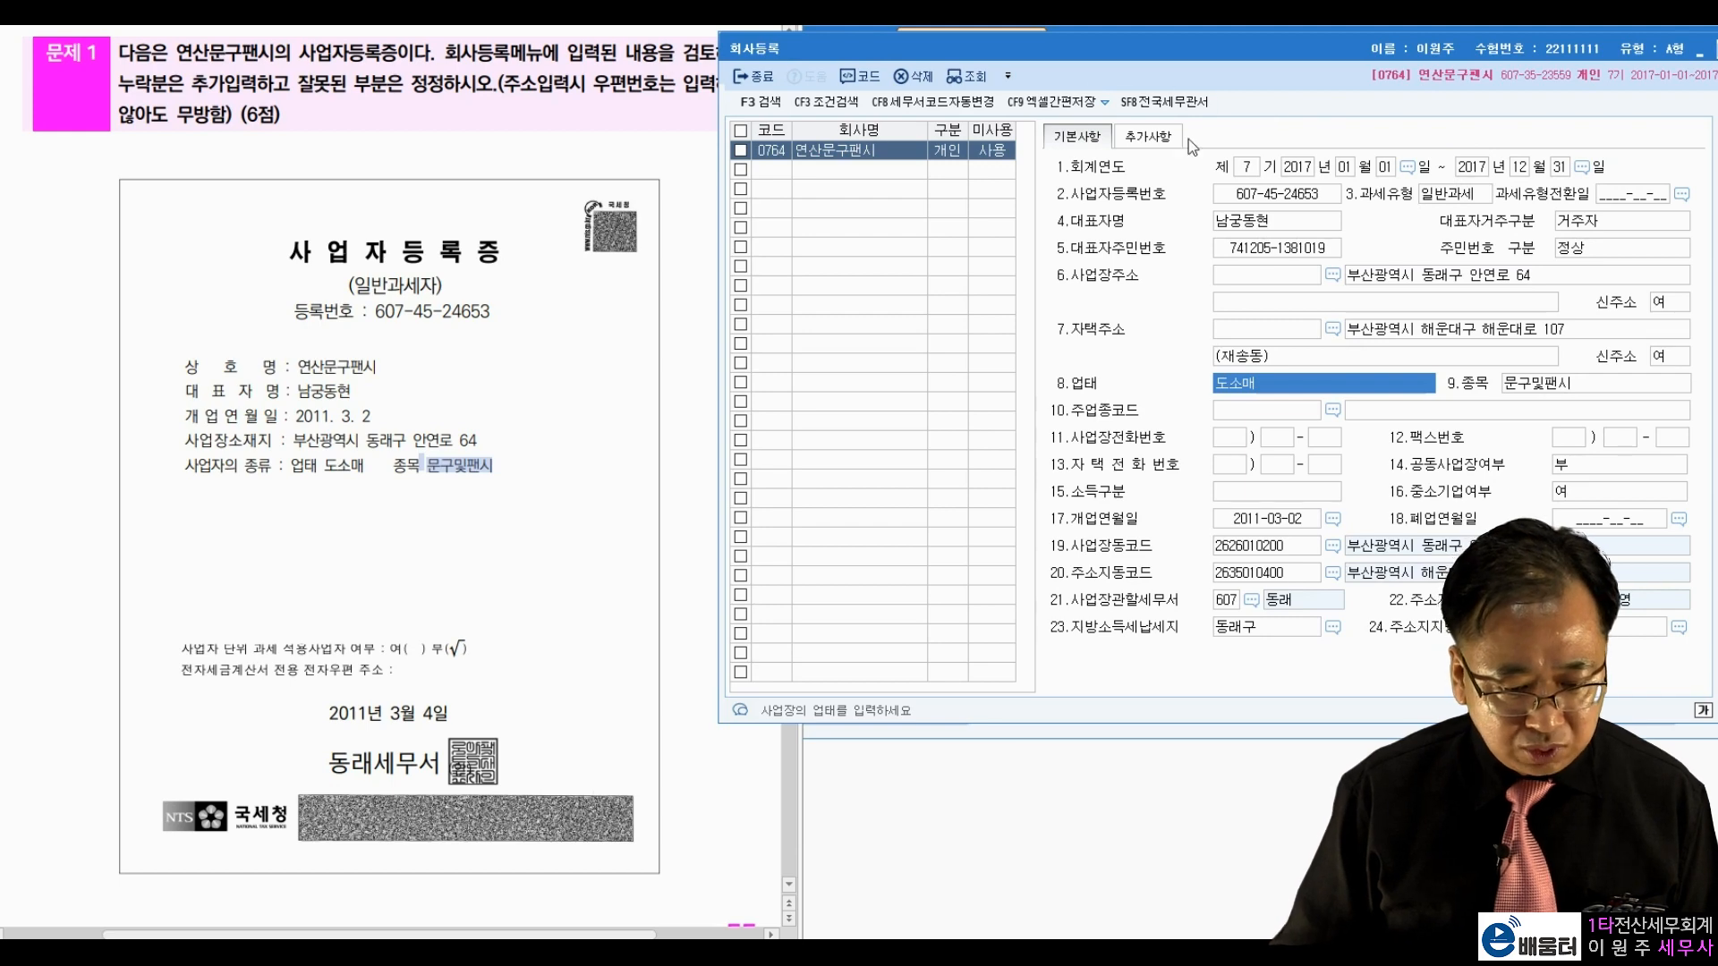
click(1333, 222)
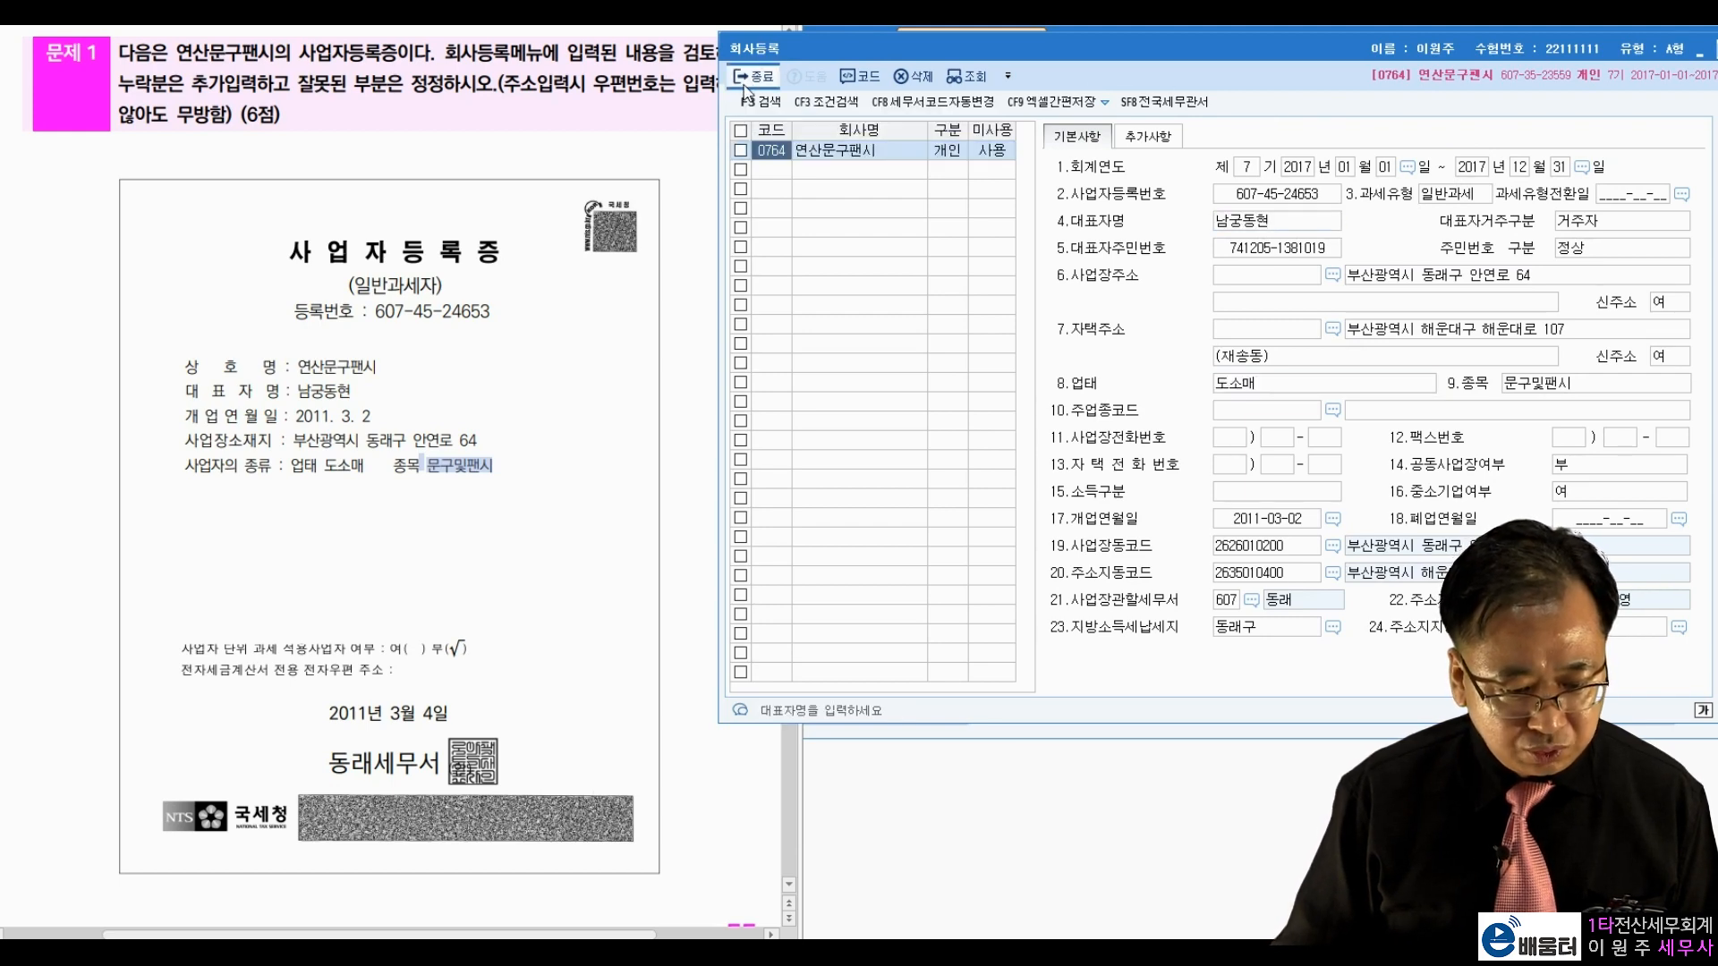
click(745, 82)
drag(637, 365, 619, 395)
scroll(619, 395, down, 10)
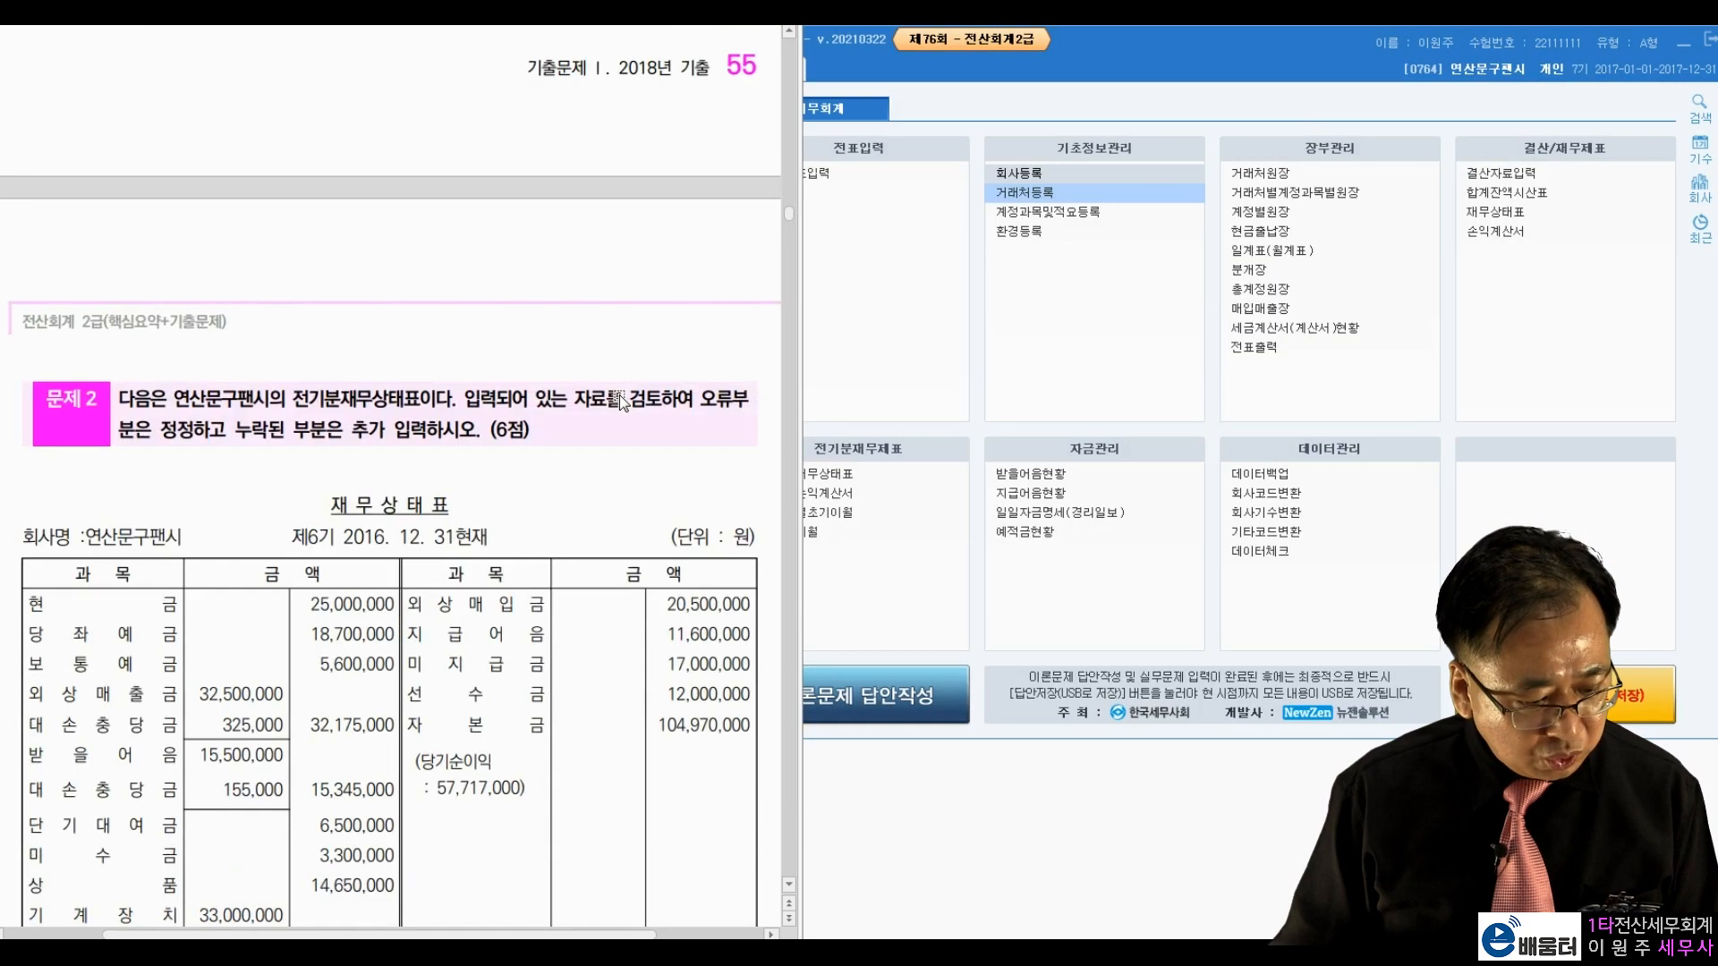
Step: Open 전기분재무상태표 next to the printed prior-year balance sheet
drag(295, 117, 427, 111)
click(410, 209)
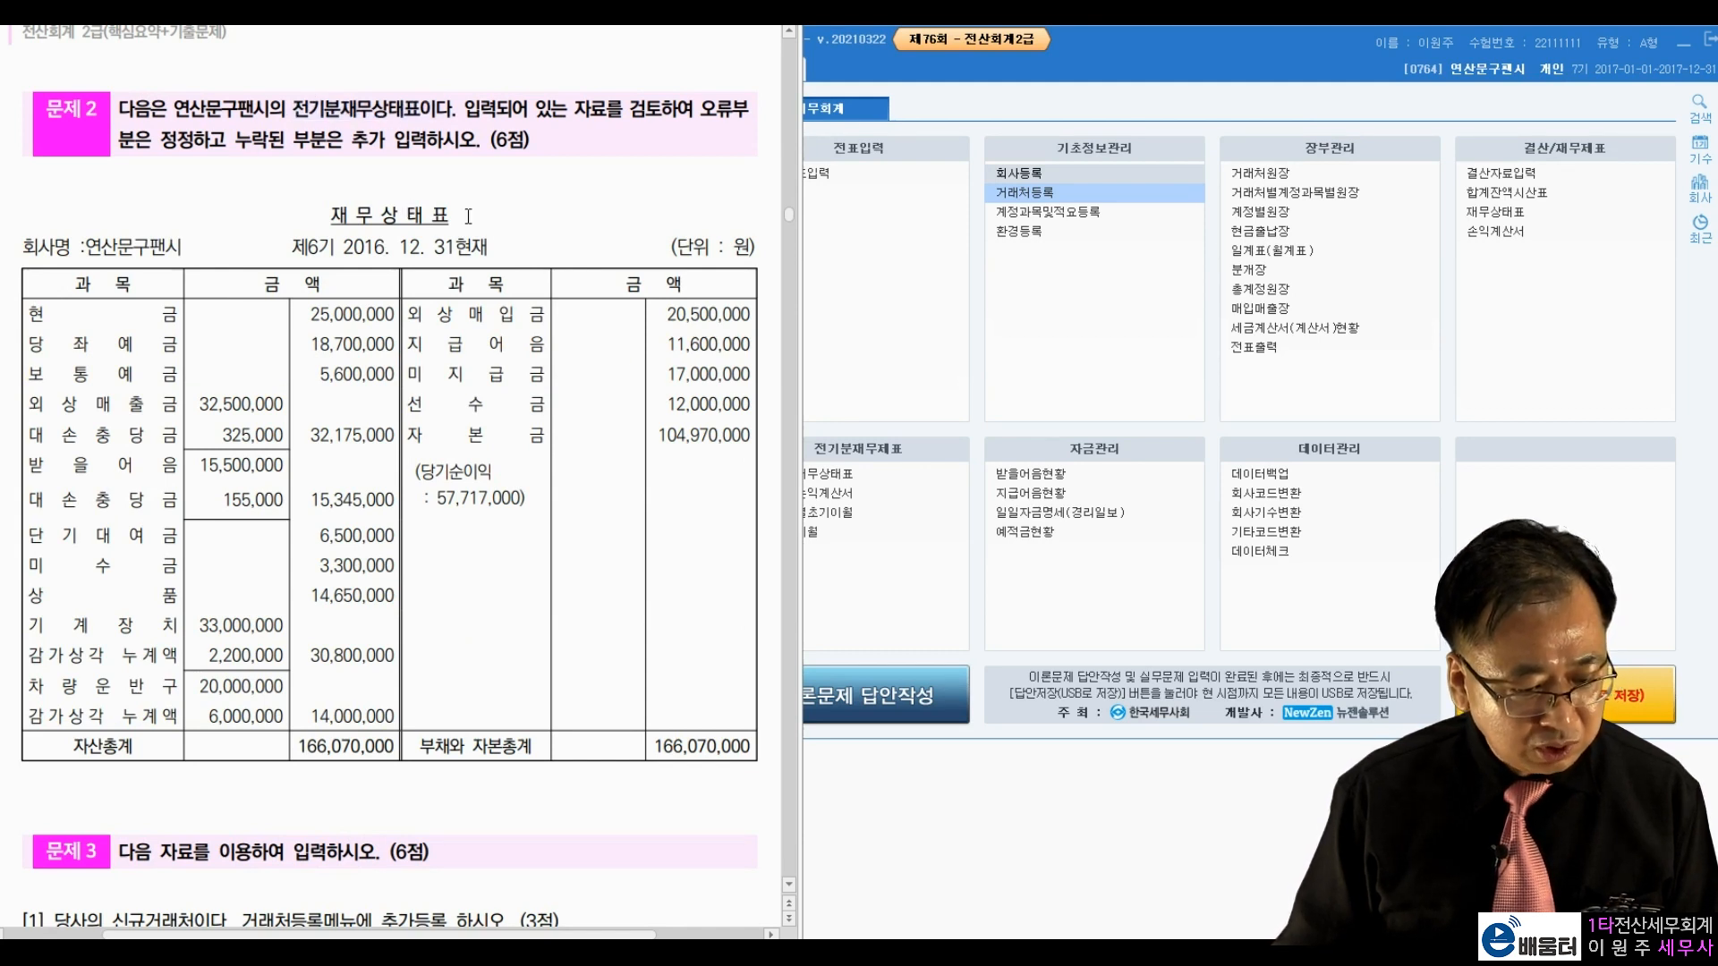
click(1012, 363)
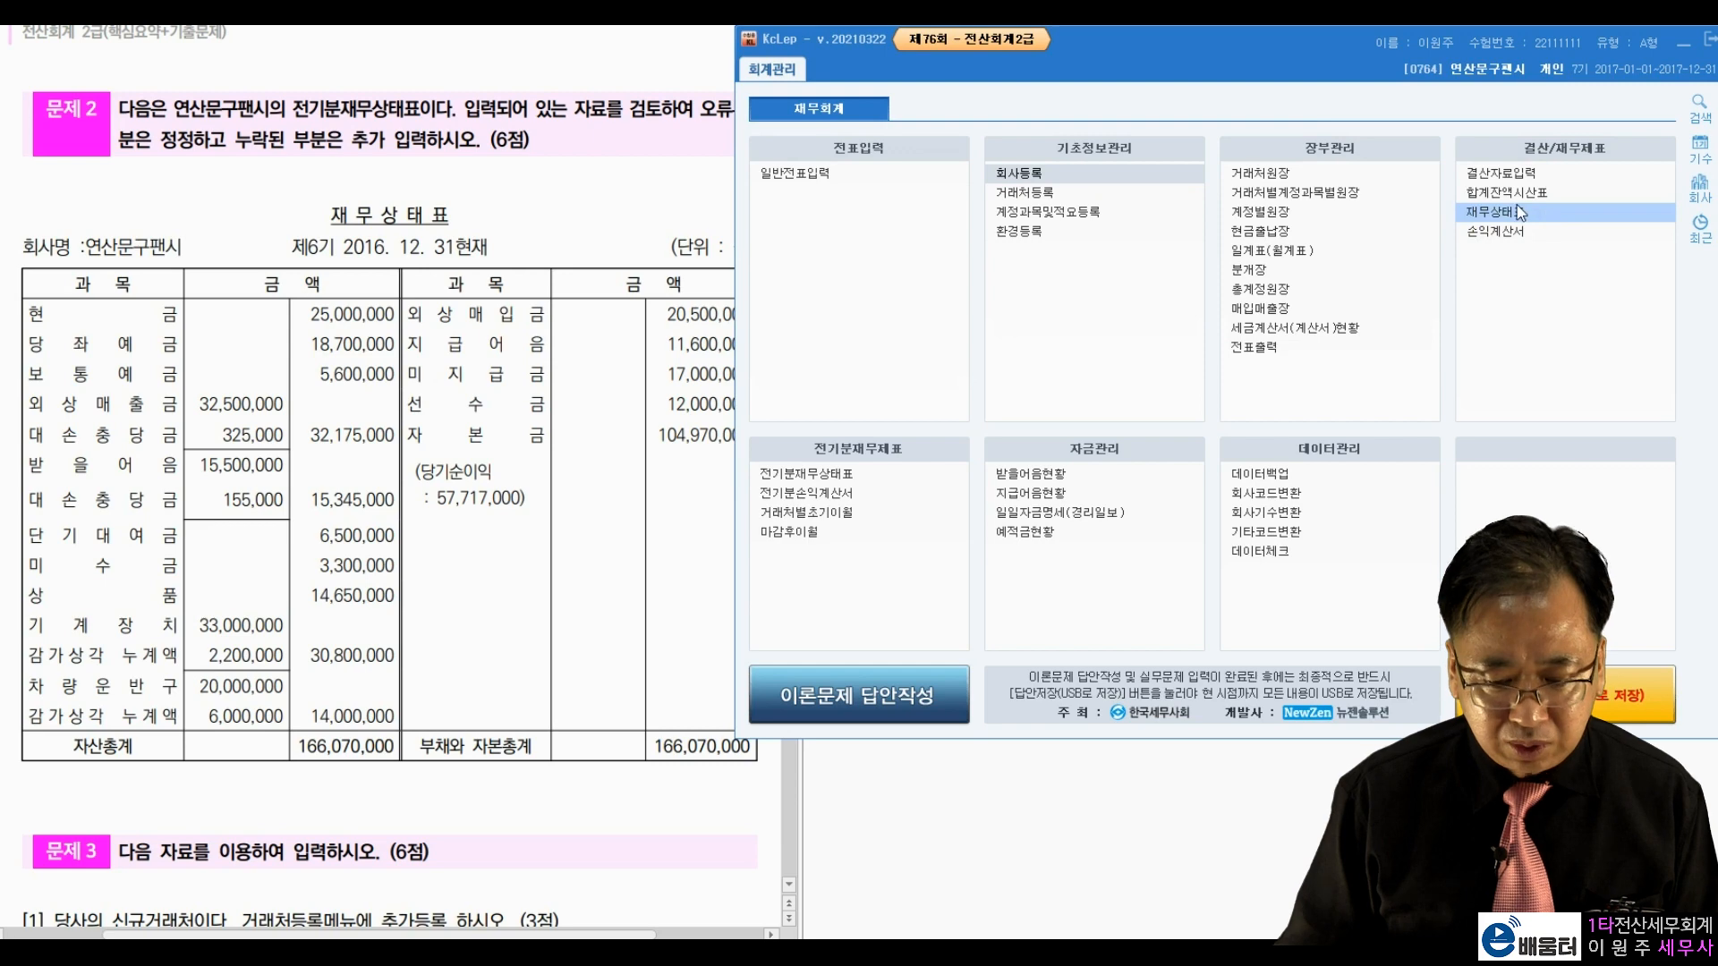
click(810, 478)
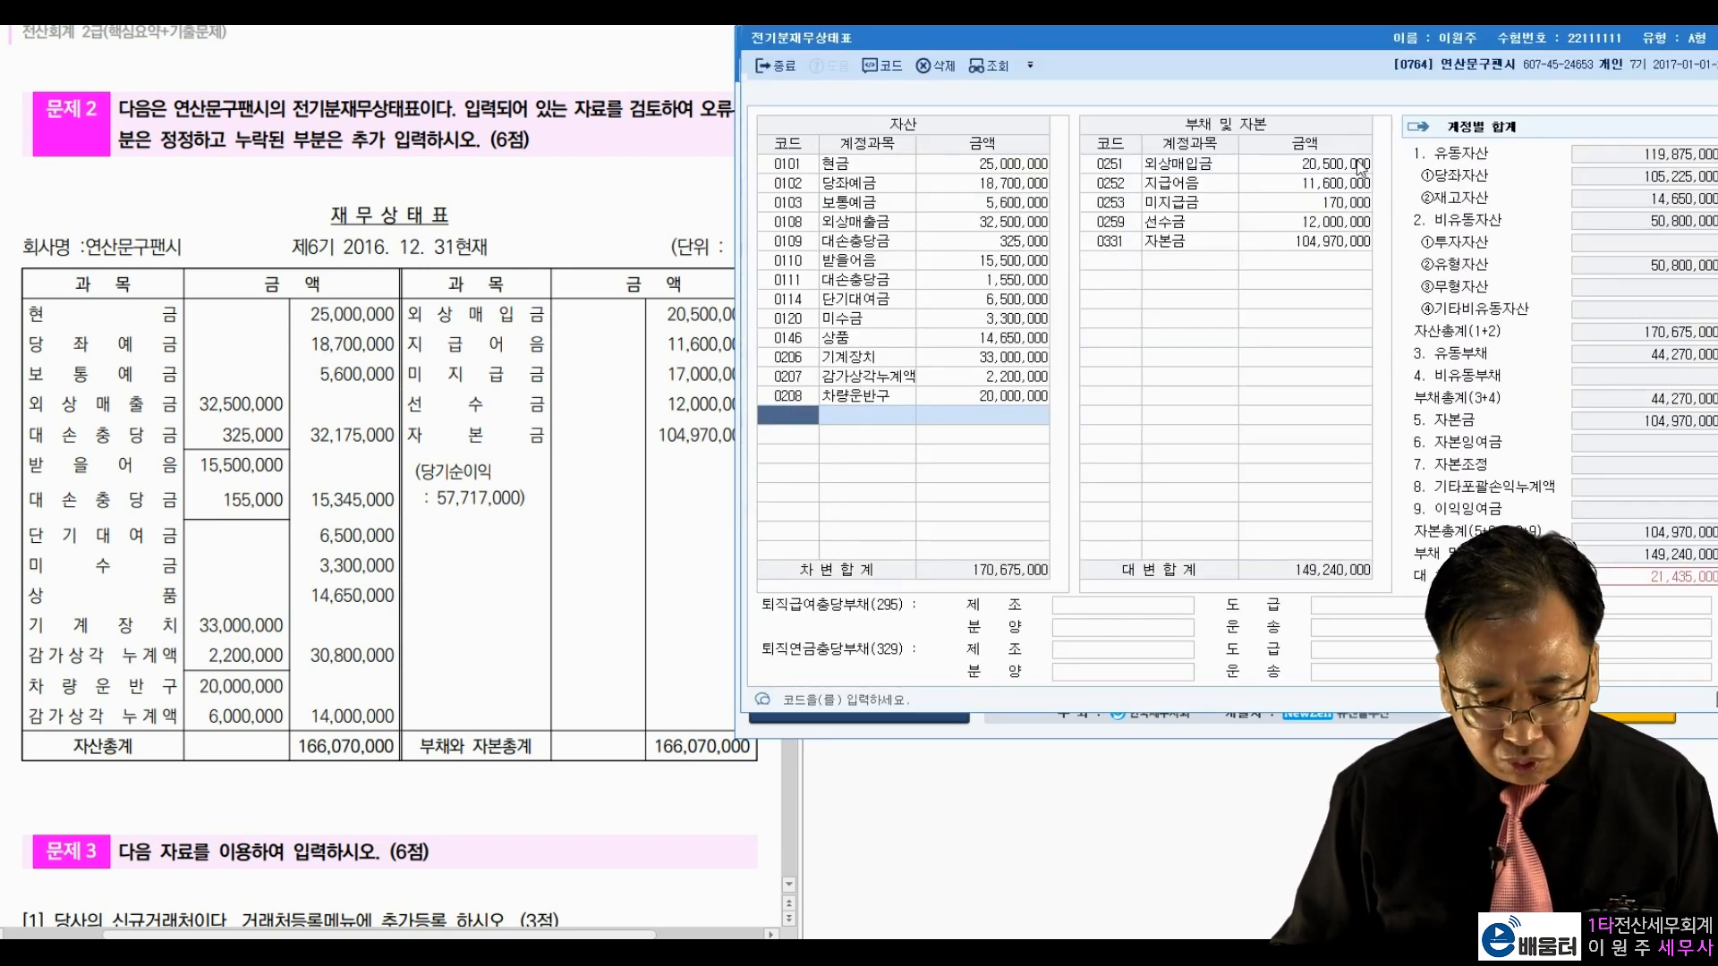
click(659, 452)
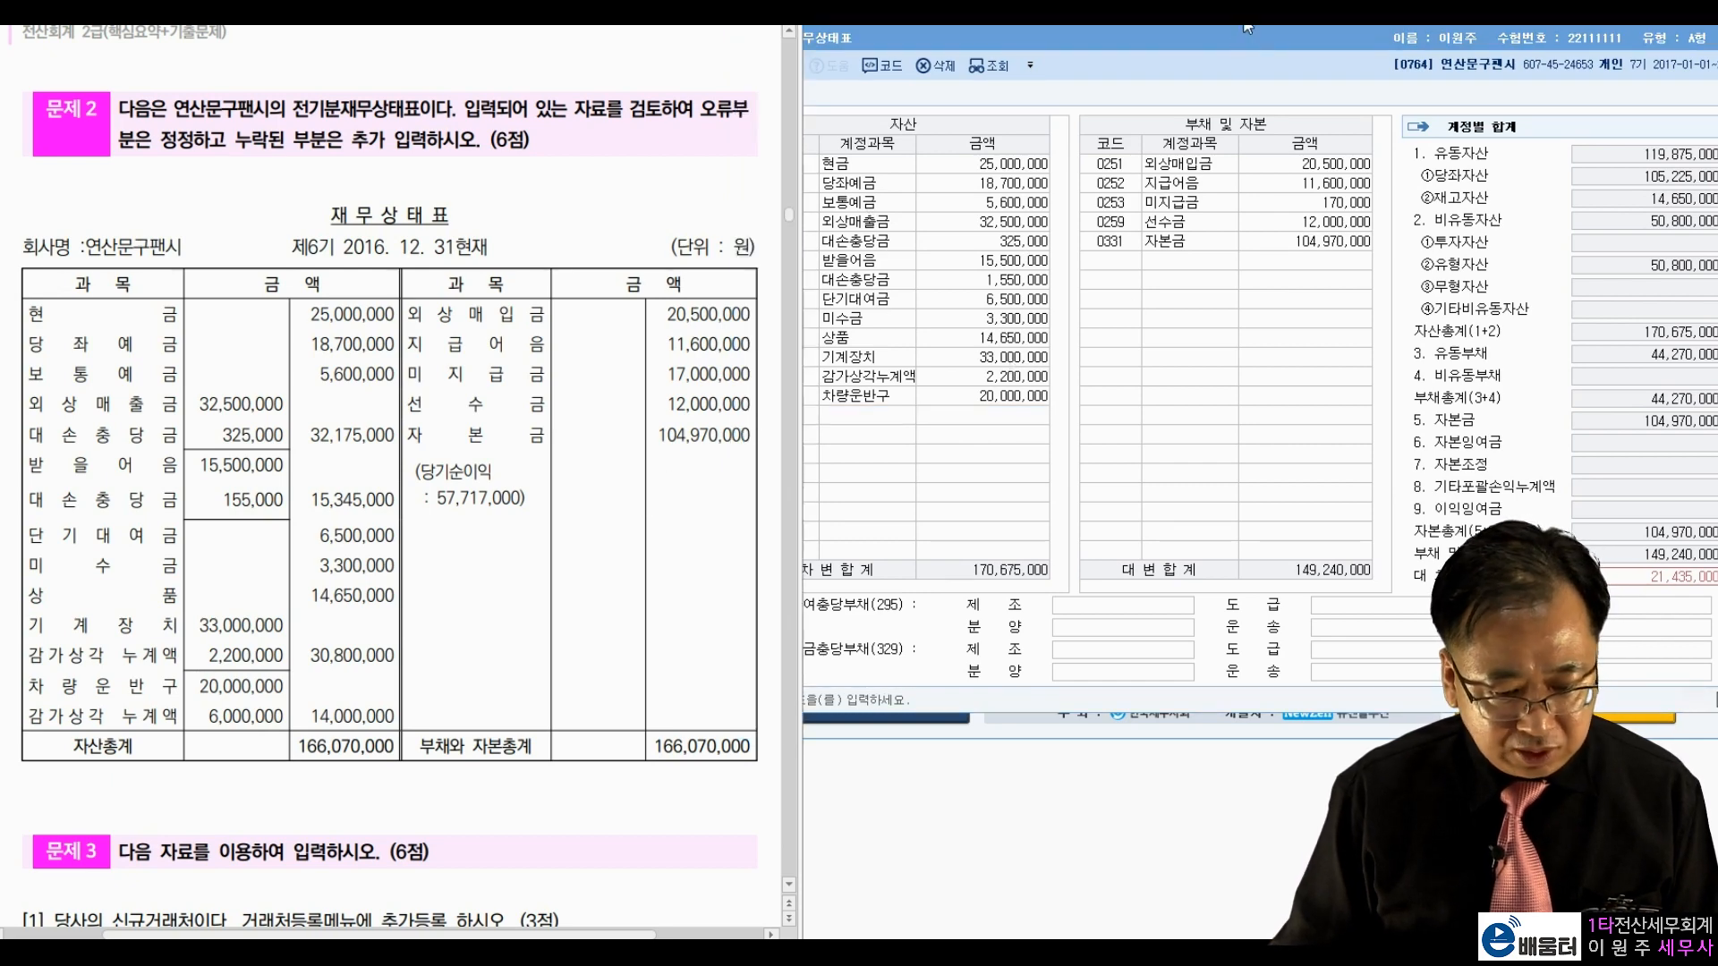
drag(1226, 36, 1268, 38)
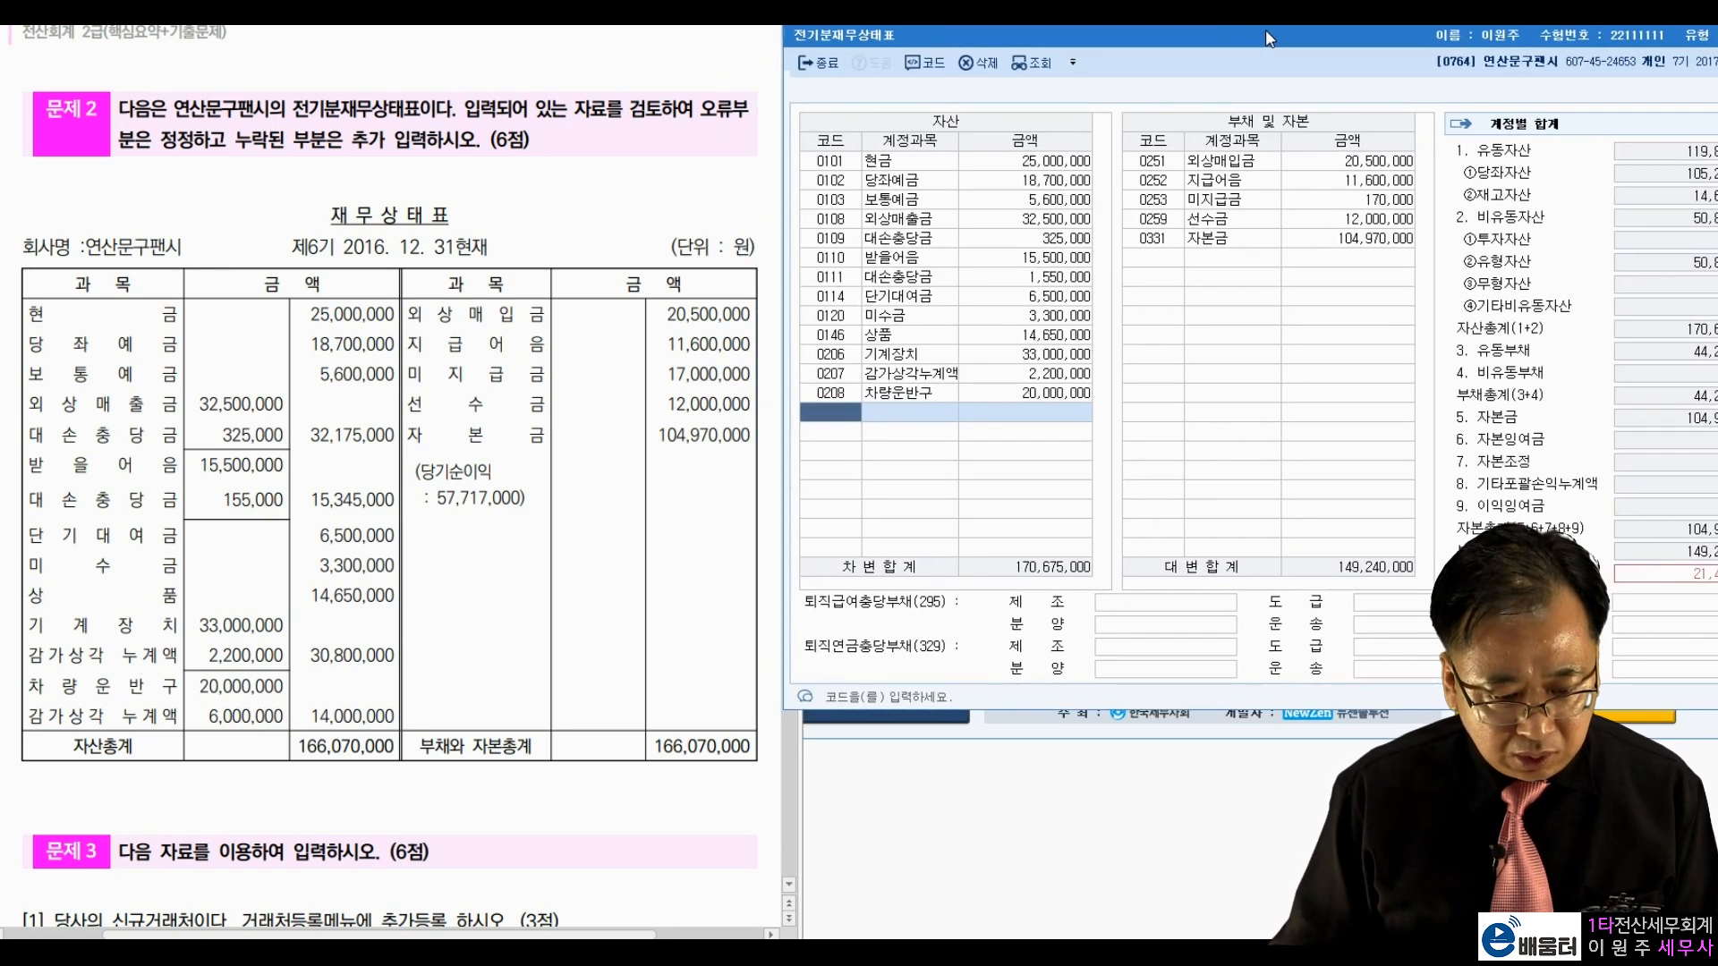
click(521, 662)
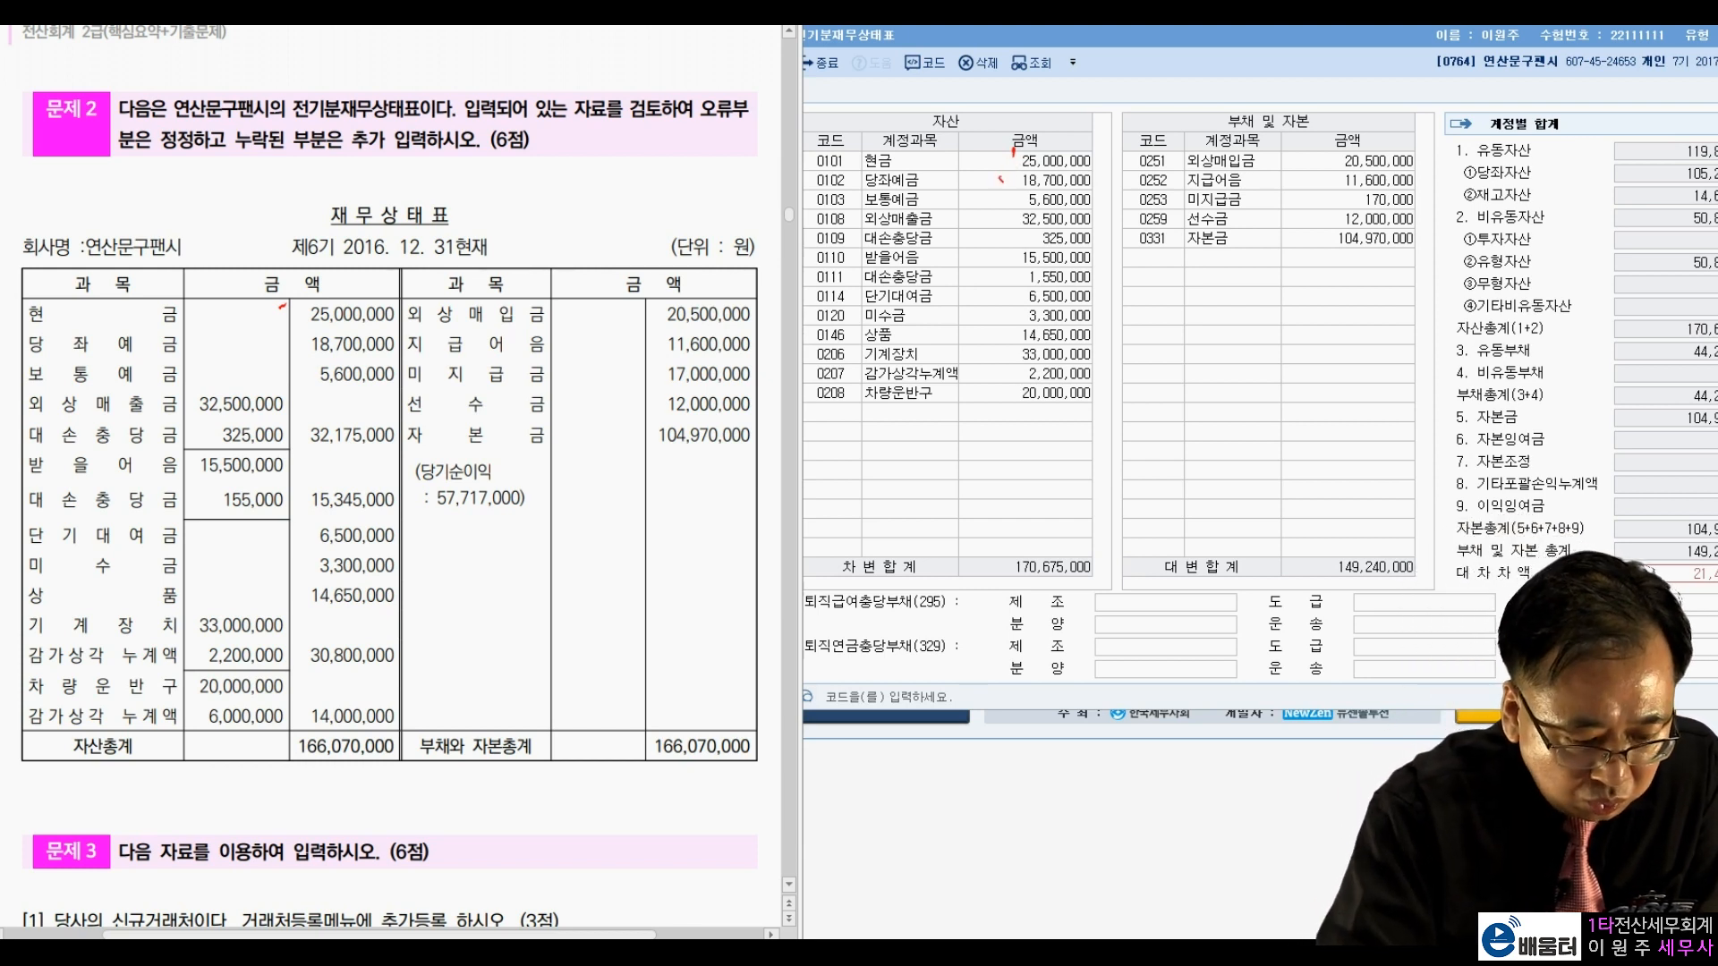
Step: Tick off matching 당좌예금, 325,000 allowance and 받을어음 15,500,000; flag 대손충당금 1,550,000
drag(1000, 178, 1003, 191)
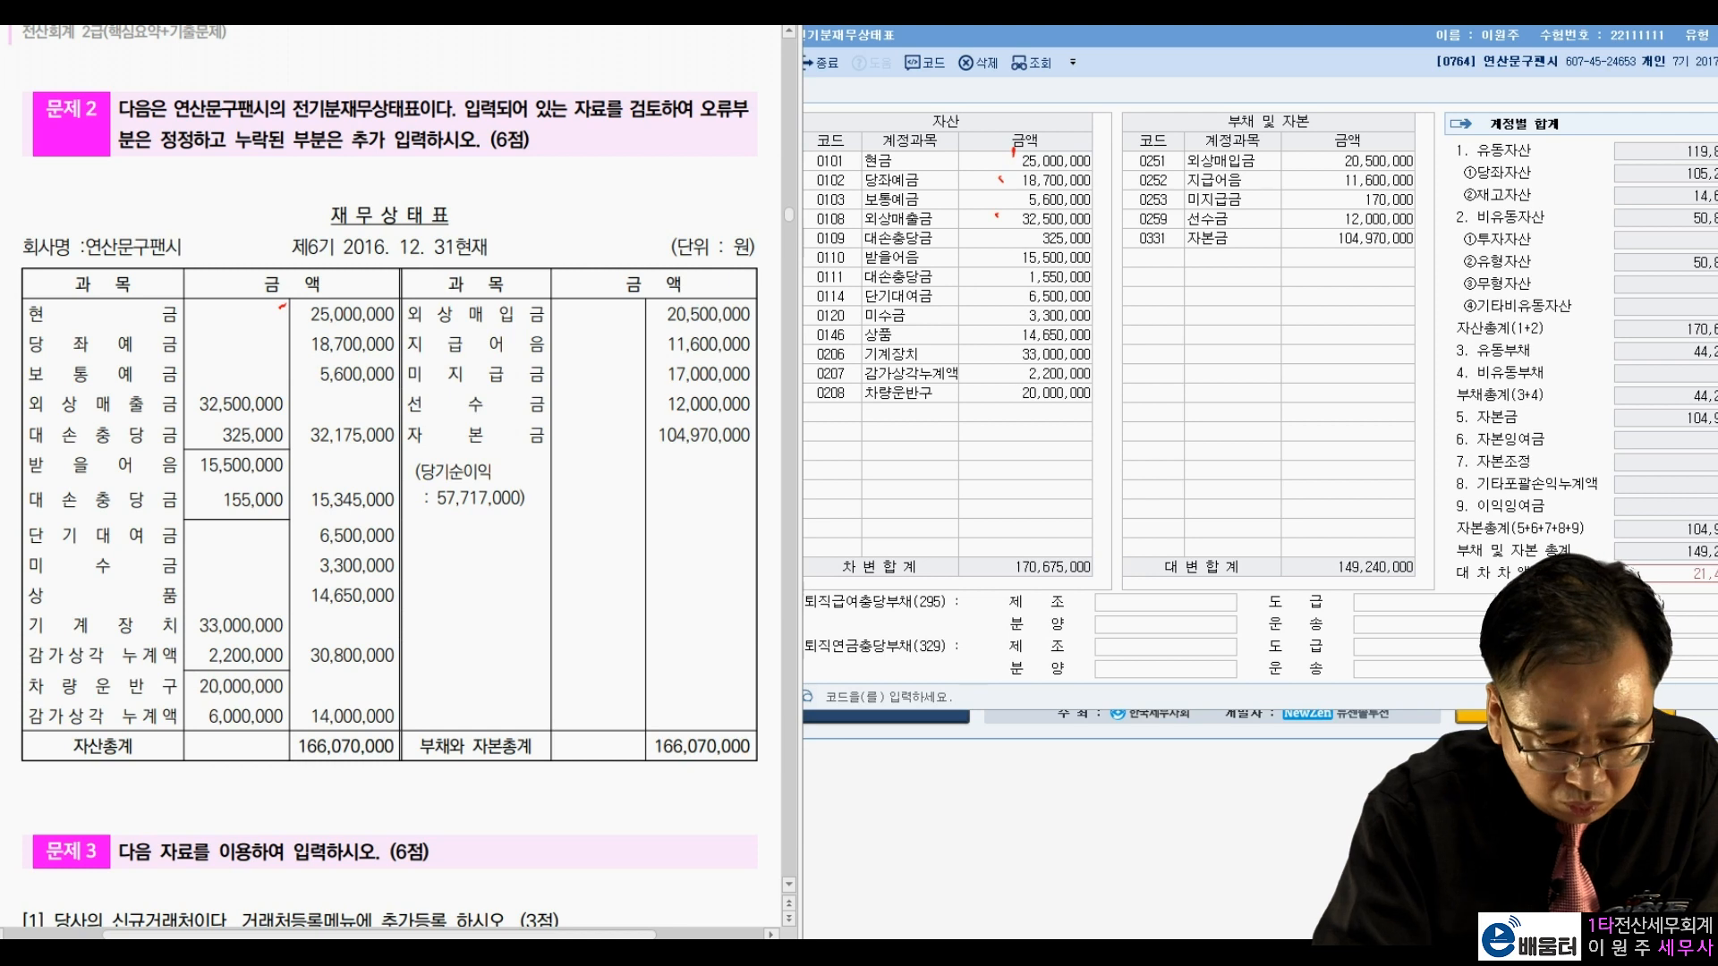
drag(1018, 233, 1020, 238)
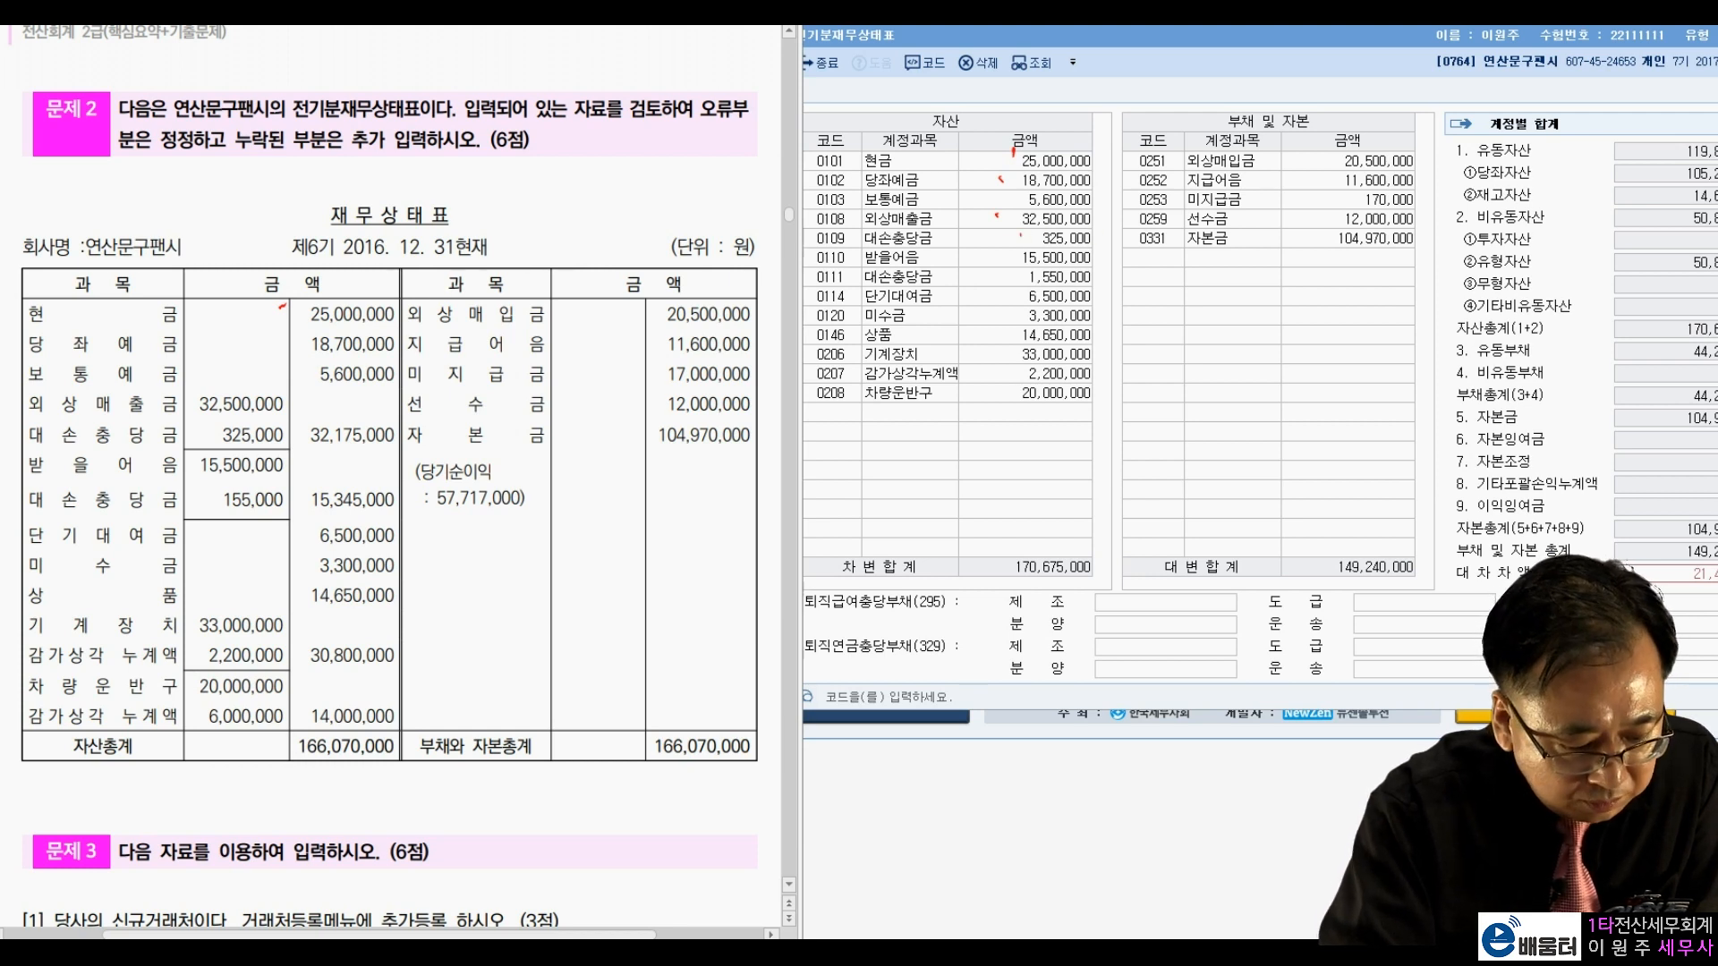
drag(1001, 250, 1004, 257)
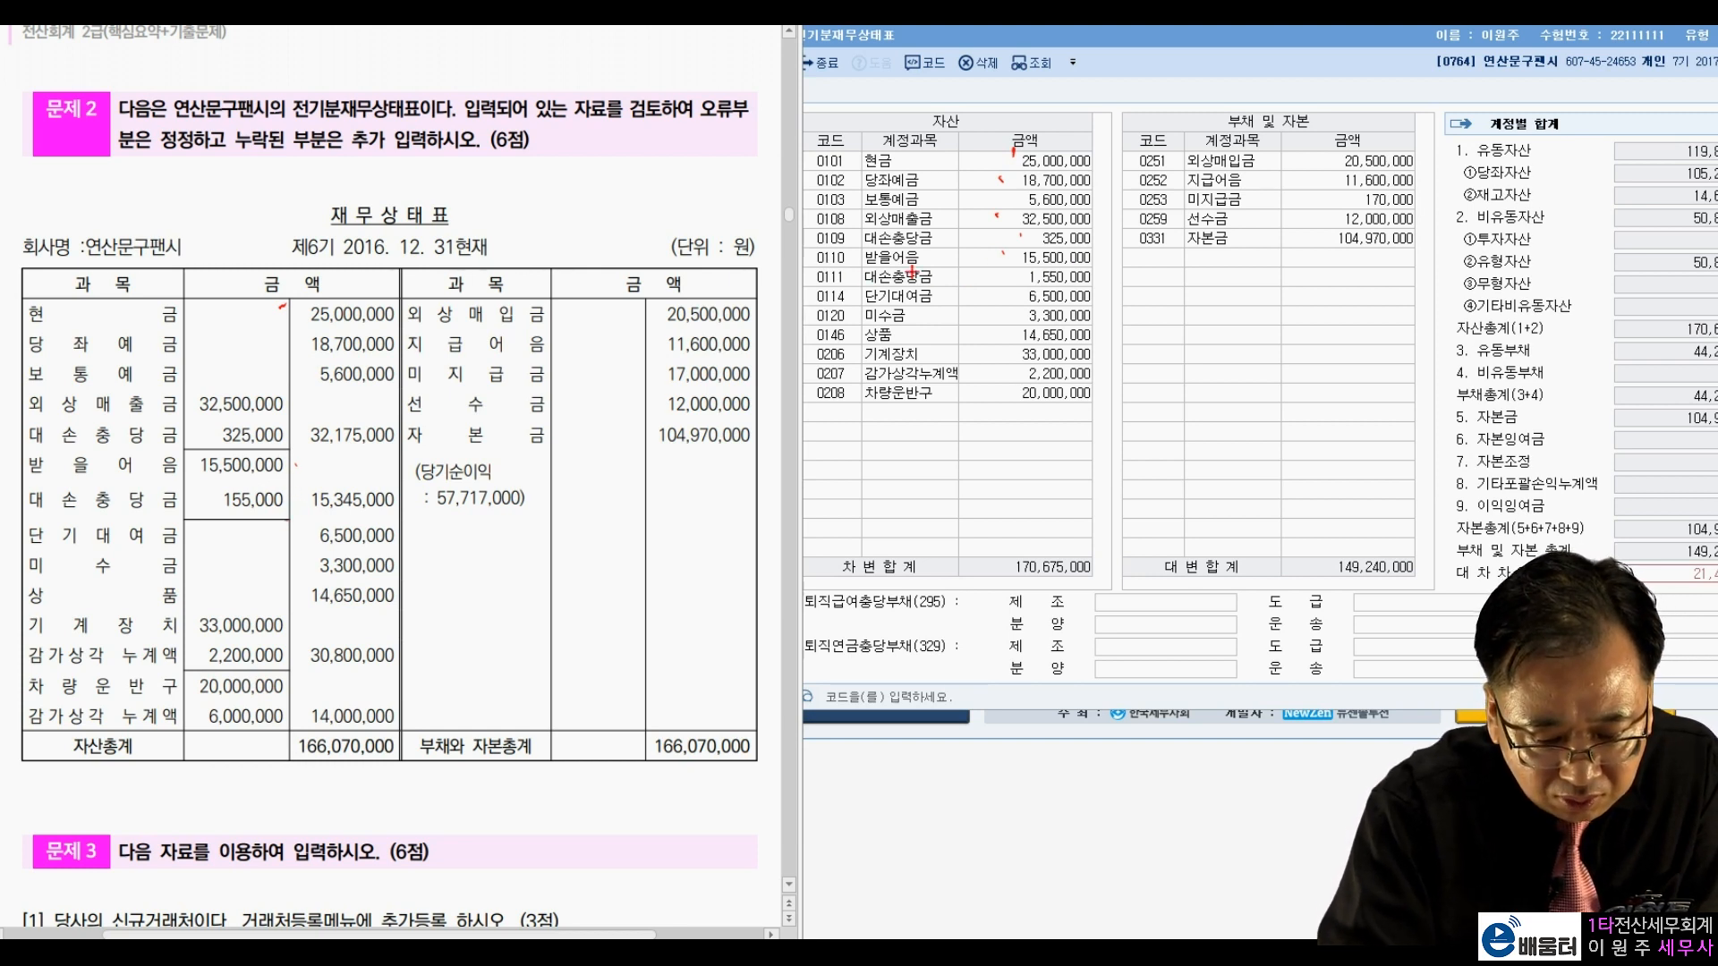
mouse_move(977, 293)
mouse_down()
mouse_move(1104, 287)
mouse_move(964, 294)
mouse_up()
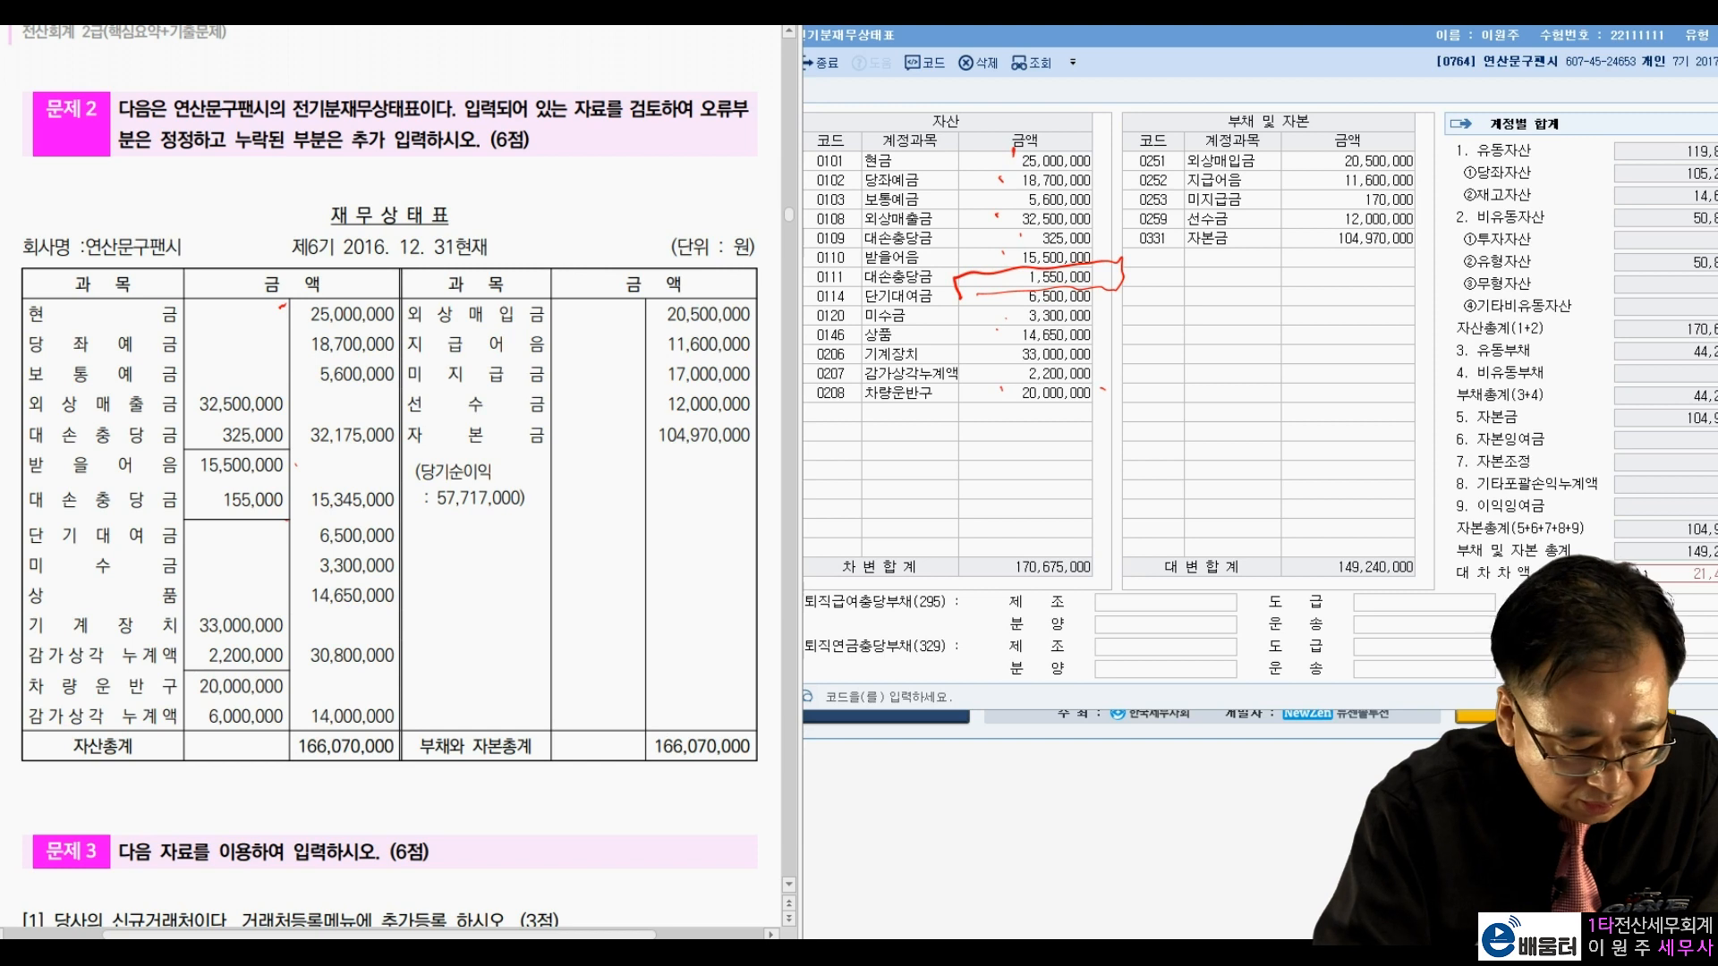
mouse_move(271, 730)
mouse_down()
mouse_move(167, 734)
mouse_move(142, 682)
mouse_move(279, 727)
mouse_move(246, 738)
mouse_up()
mouse_move(888, 440)
mouse_down()
mouse_move(843, 390)
mouse_move(1063, 402)
mouse_move(973, 439)
mouse_move(861, 431)
mouse_up()
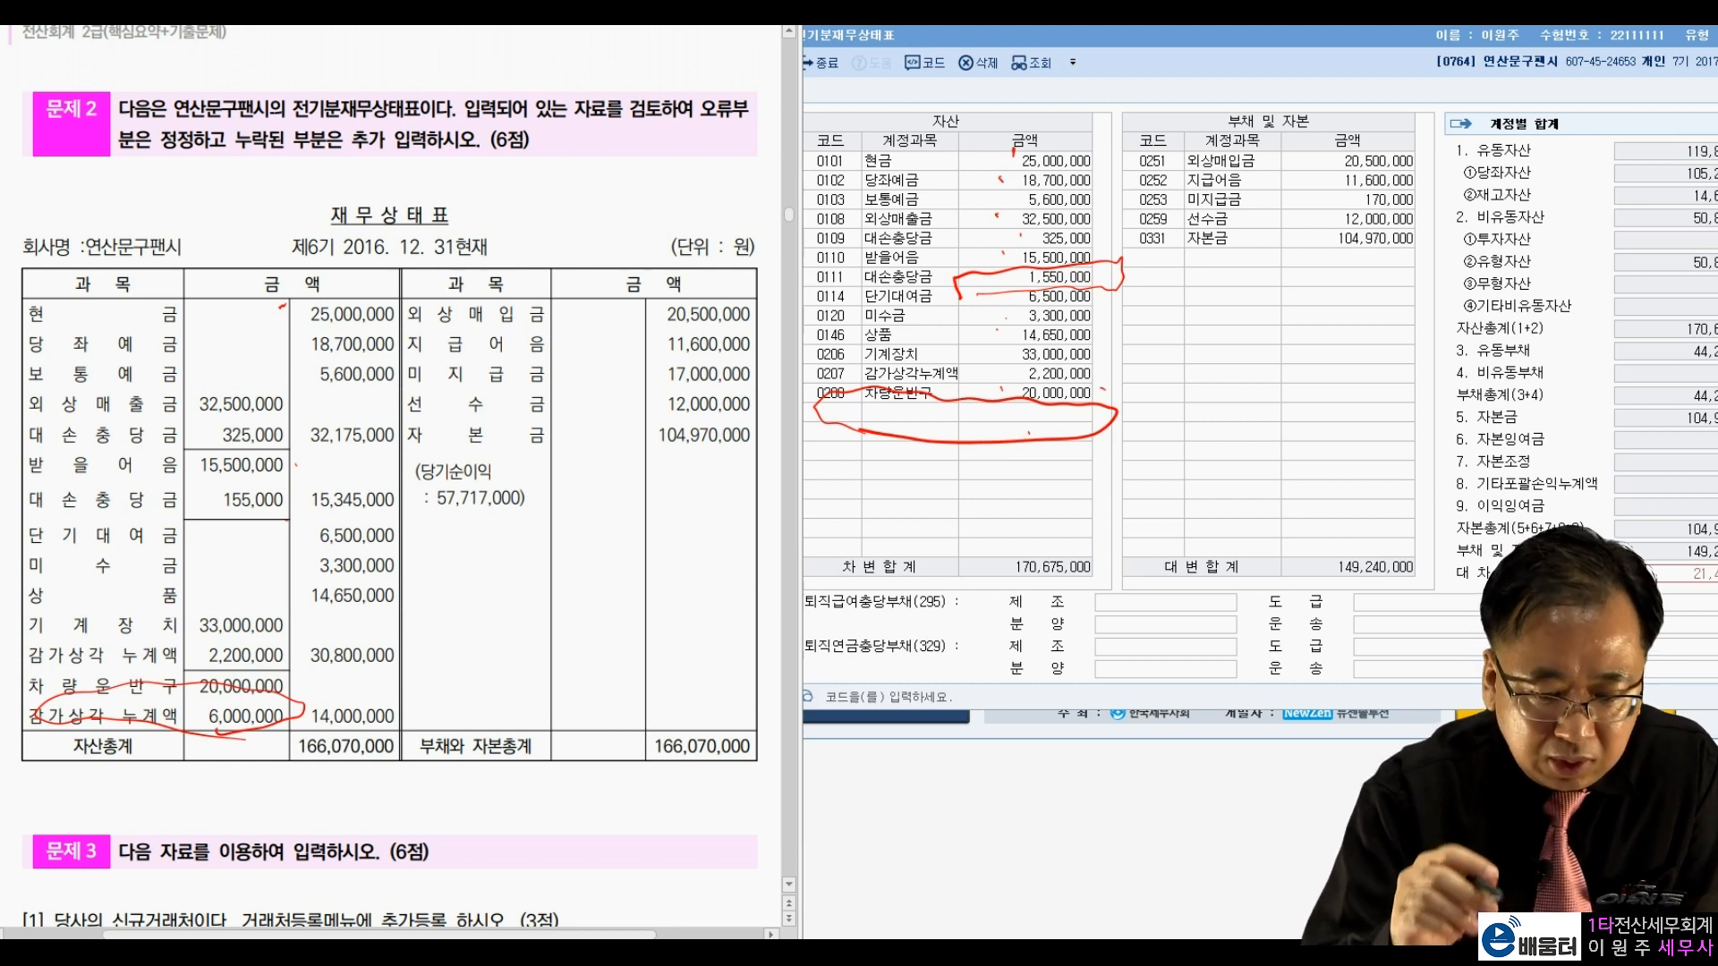
drag(1271, 139, 1324, 130)
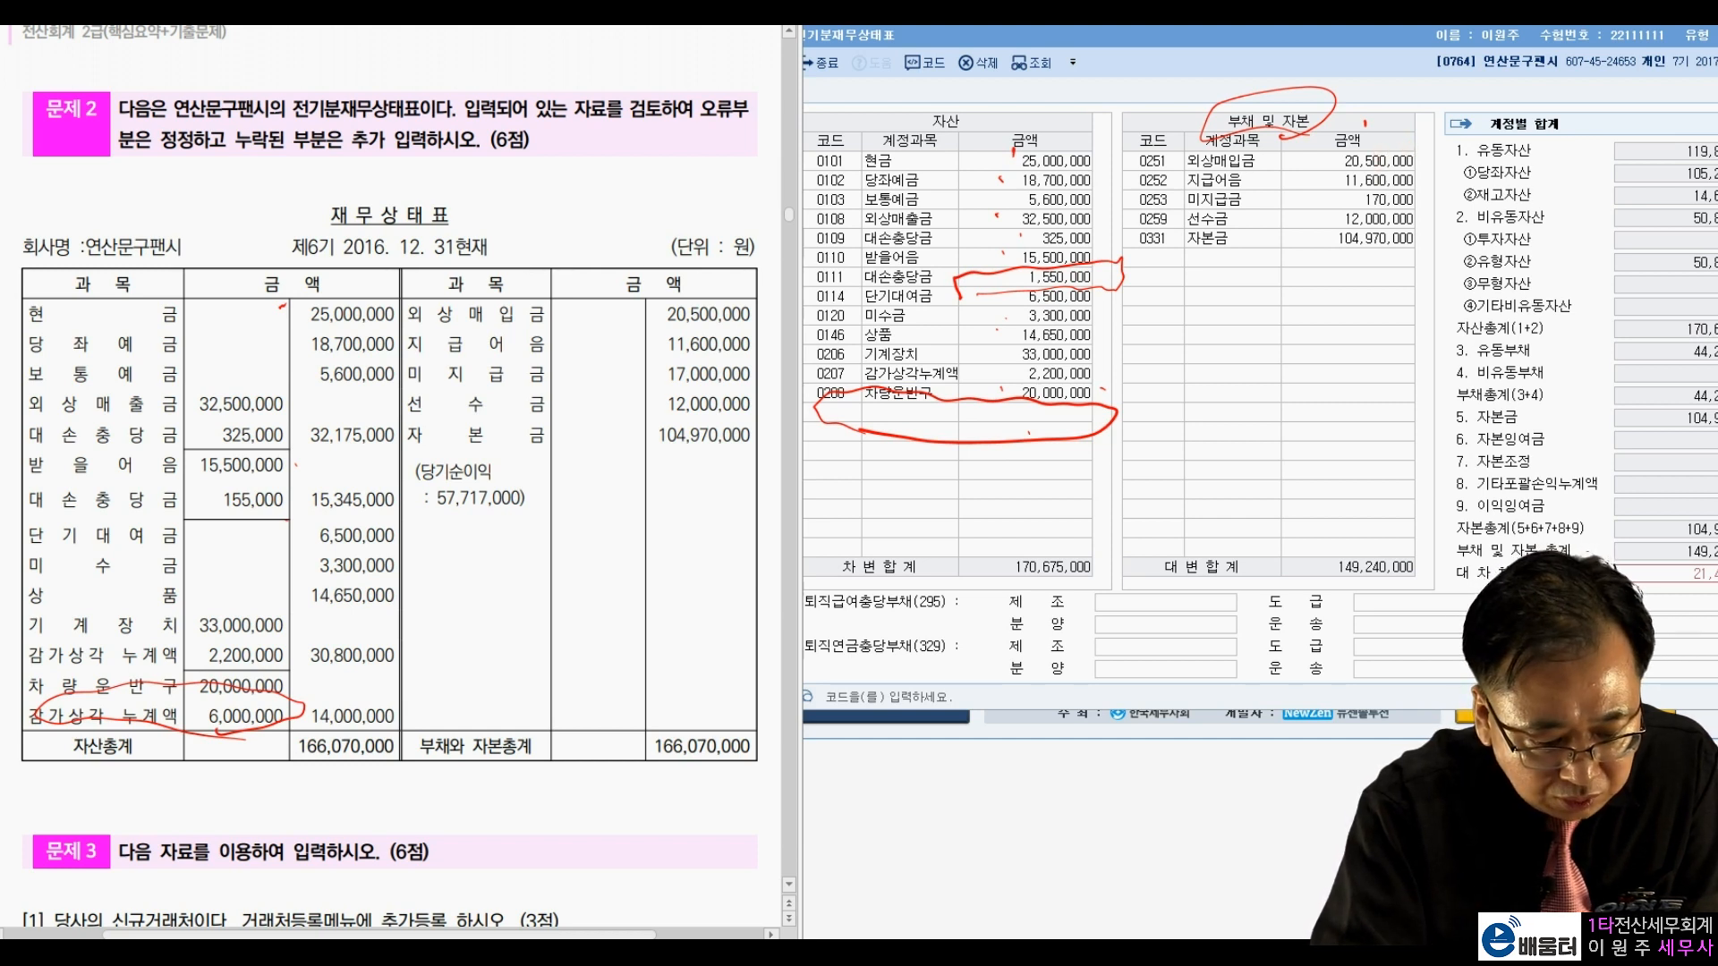
drag(654, 359, 669, 362)
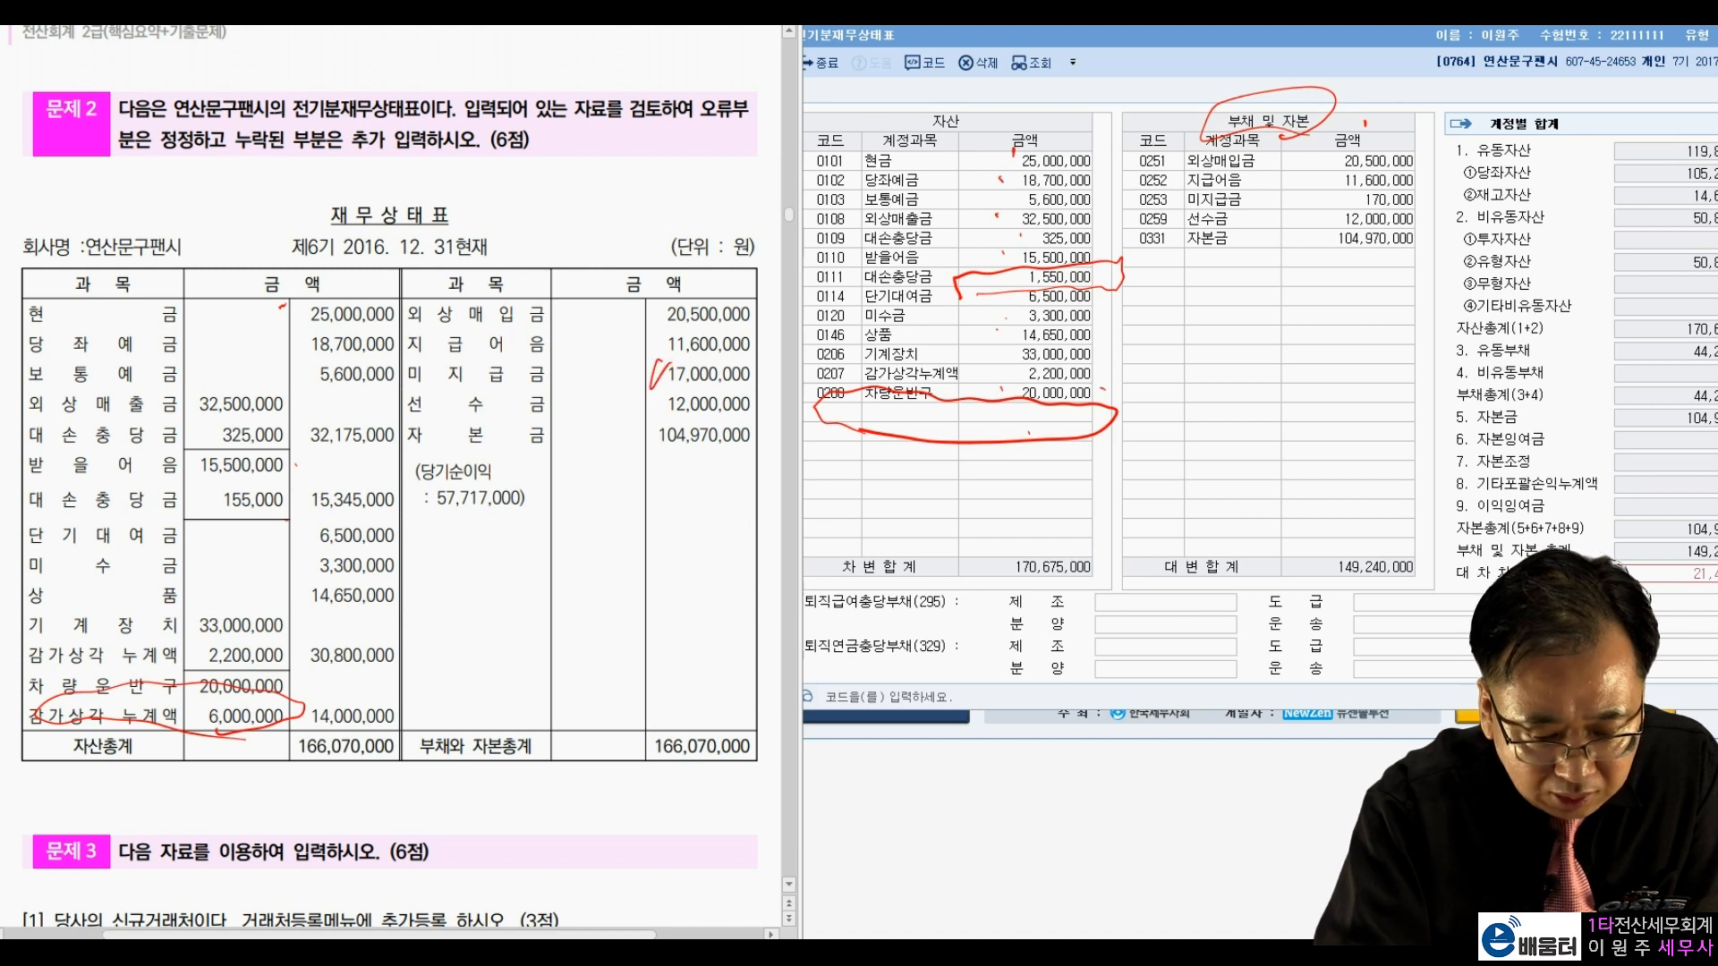
mouse_move(1250, 212)
mouse_down()
mouse_move(1430, 211)
mouse_move(1261, 188)
mouse_move(1243, 215)
mouse_up()
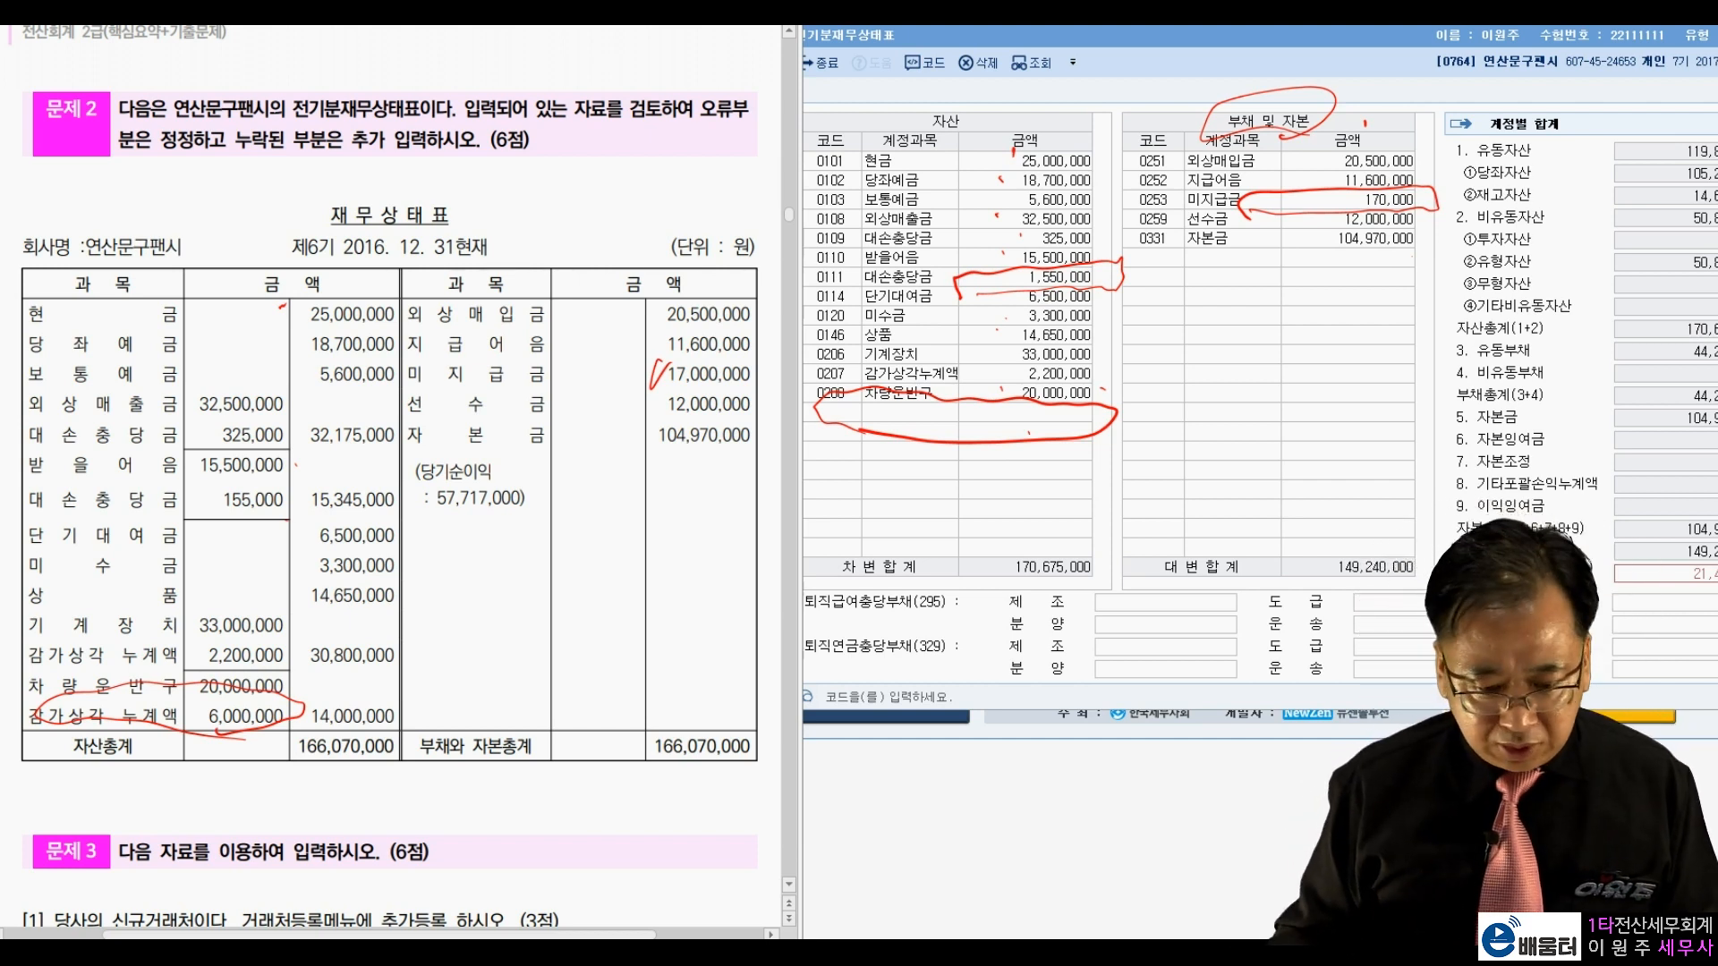
key(Escape)
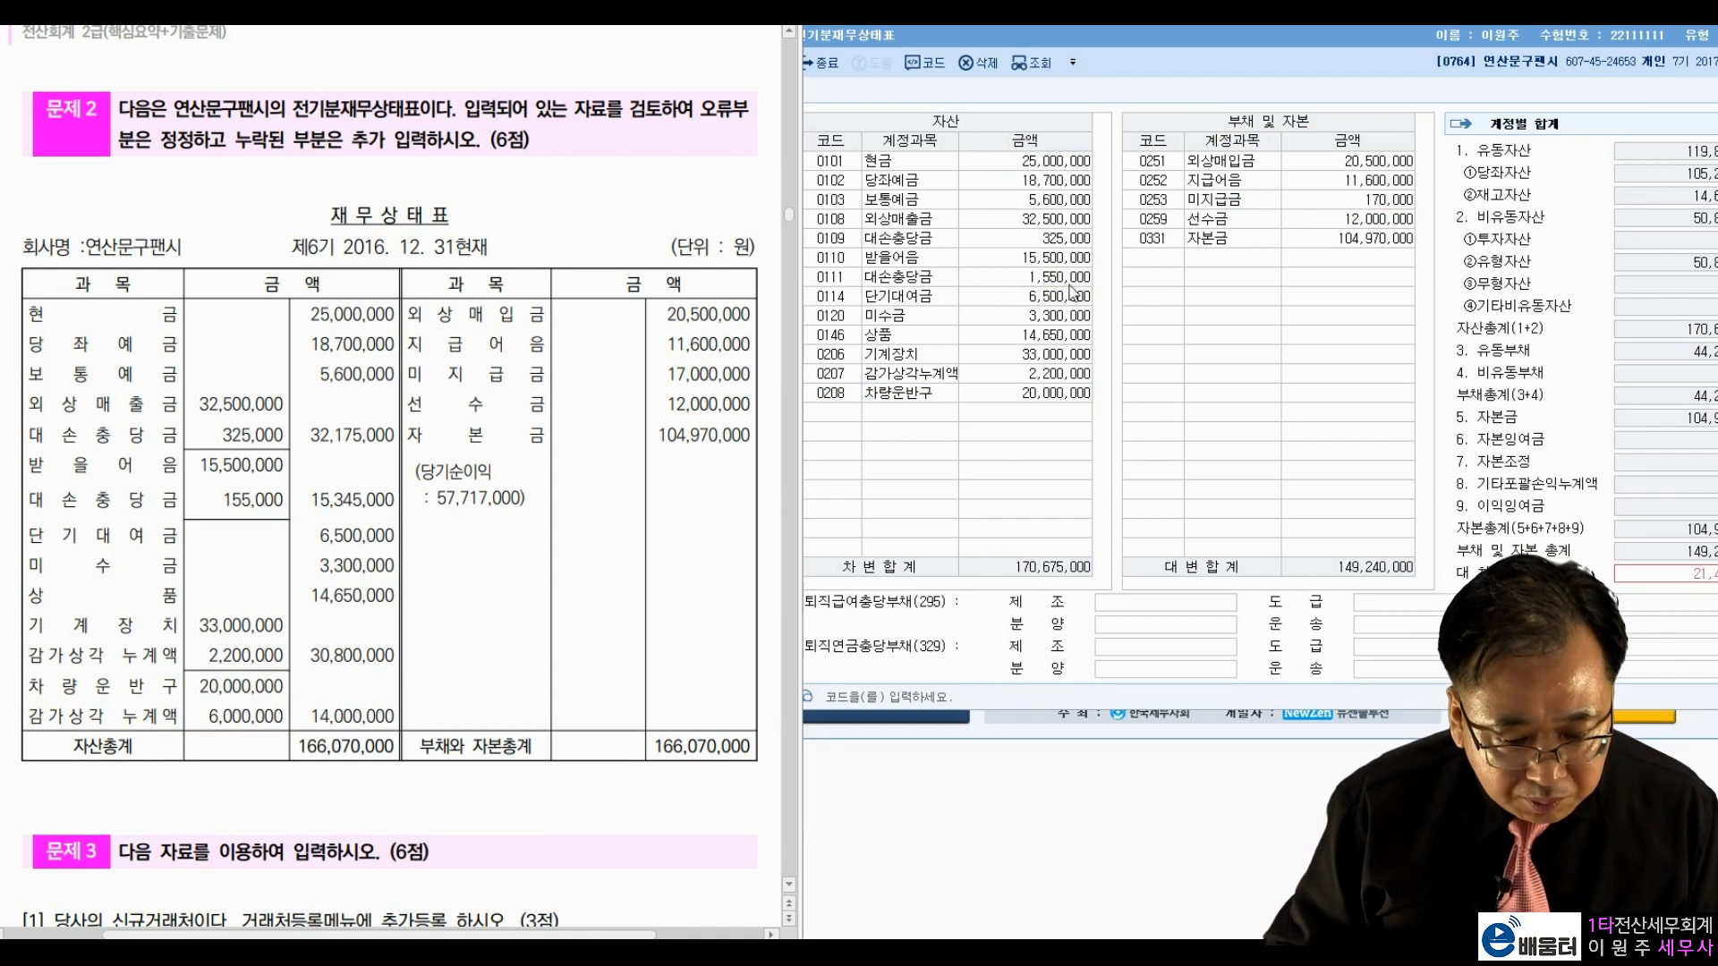
Step: Change the 대손충당금 amount from 1,550,000 to 155,000
click(1064, 283)
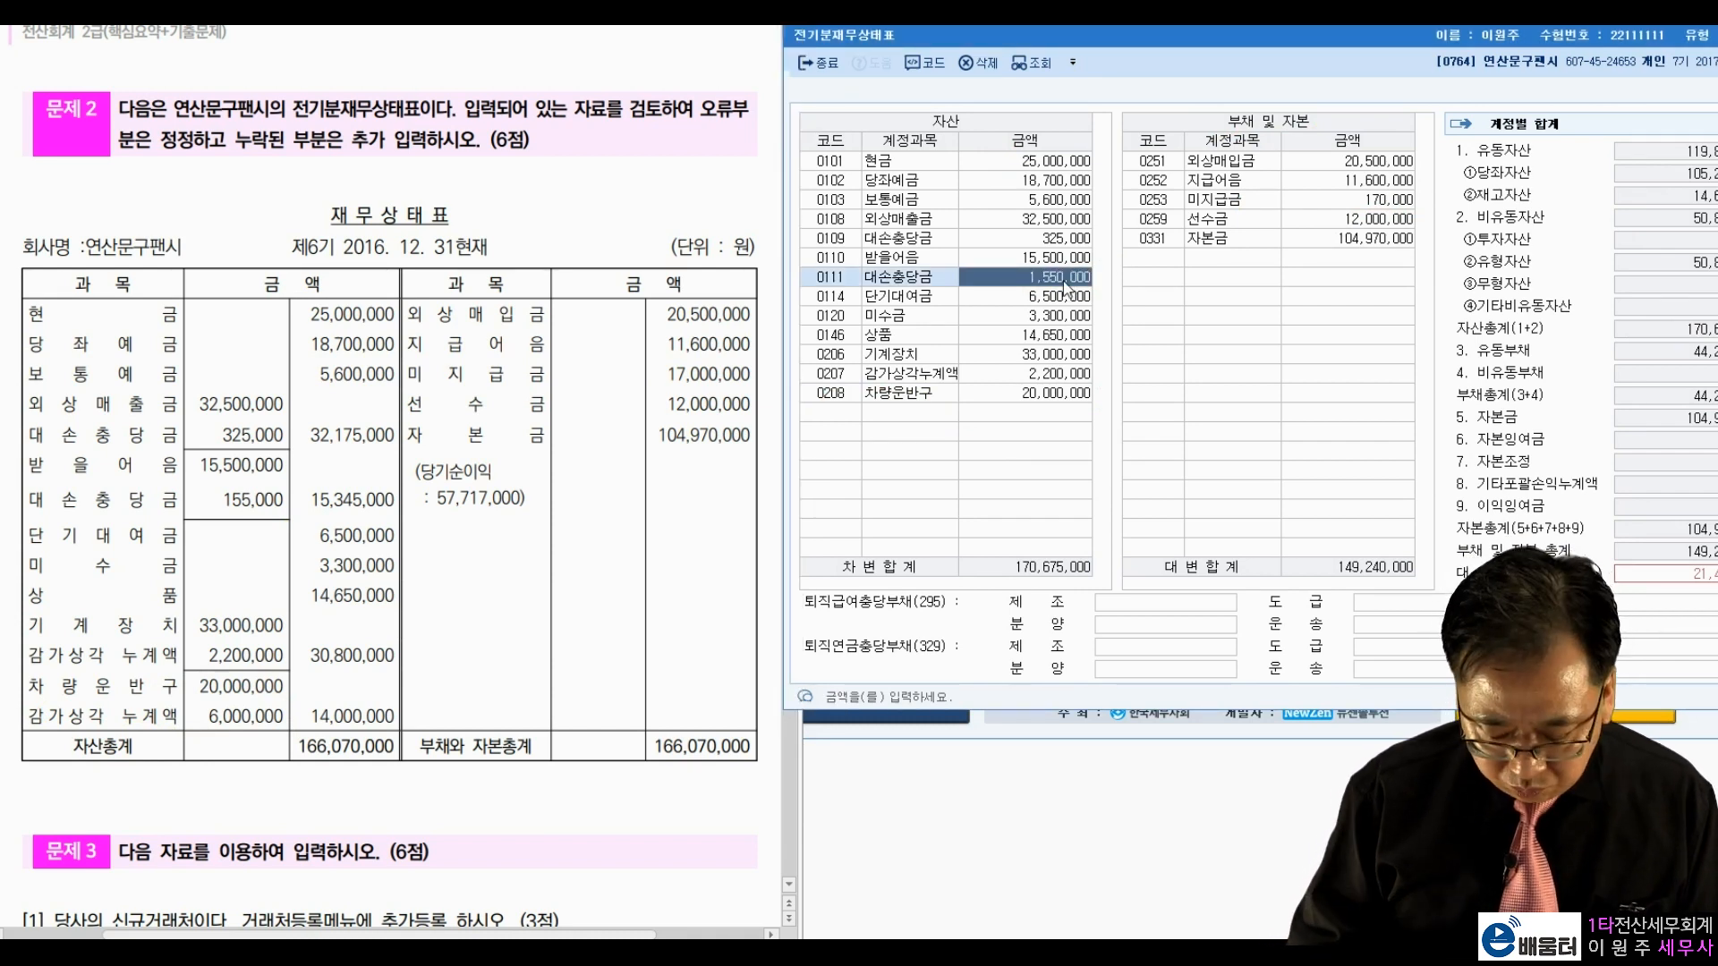
text(155,000)
key(Return)
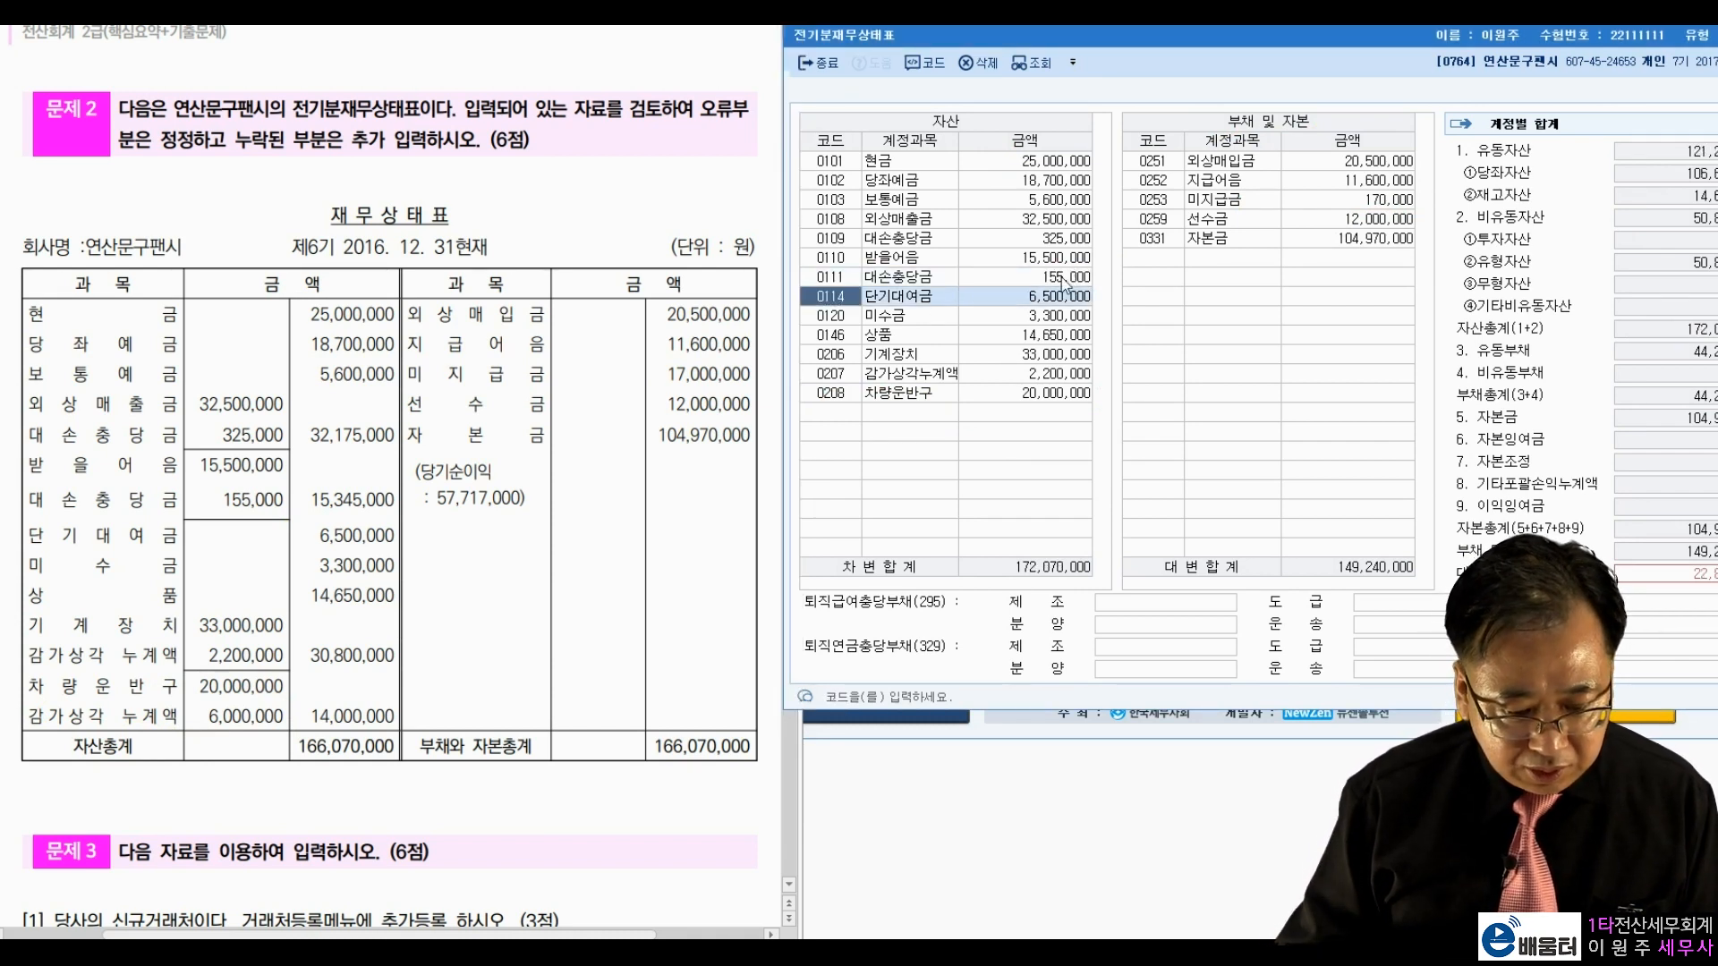
Step: Add account 0209 감가상각누계액 (vehicles) with an amount of 6,000,000
click(833, 414)
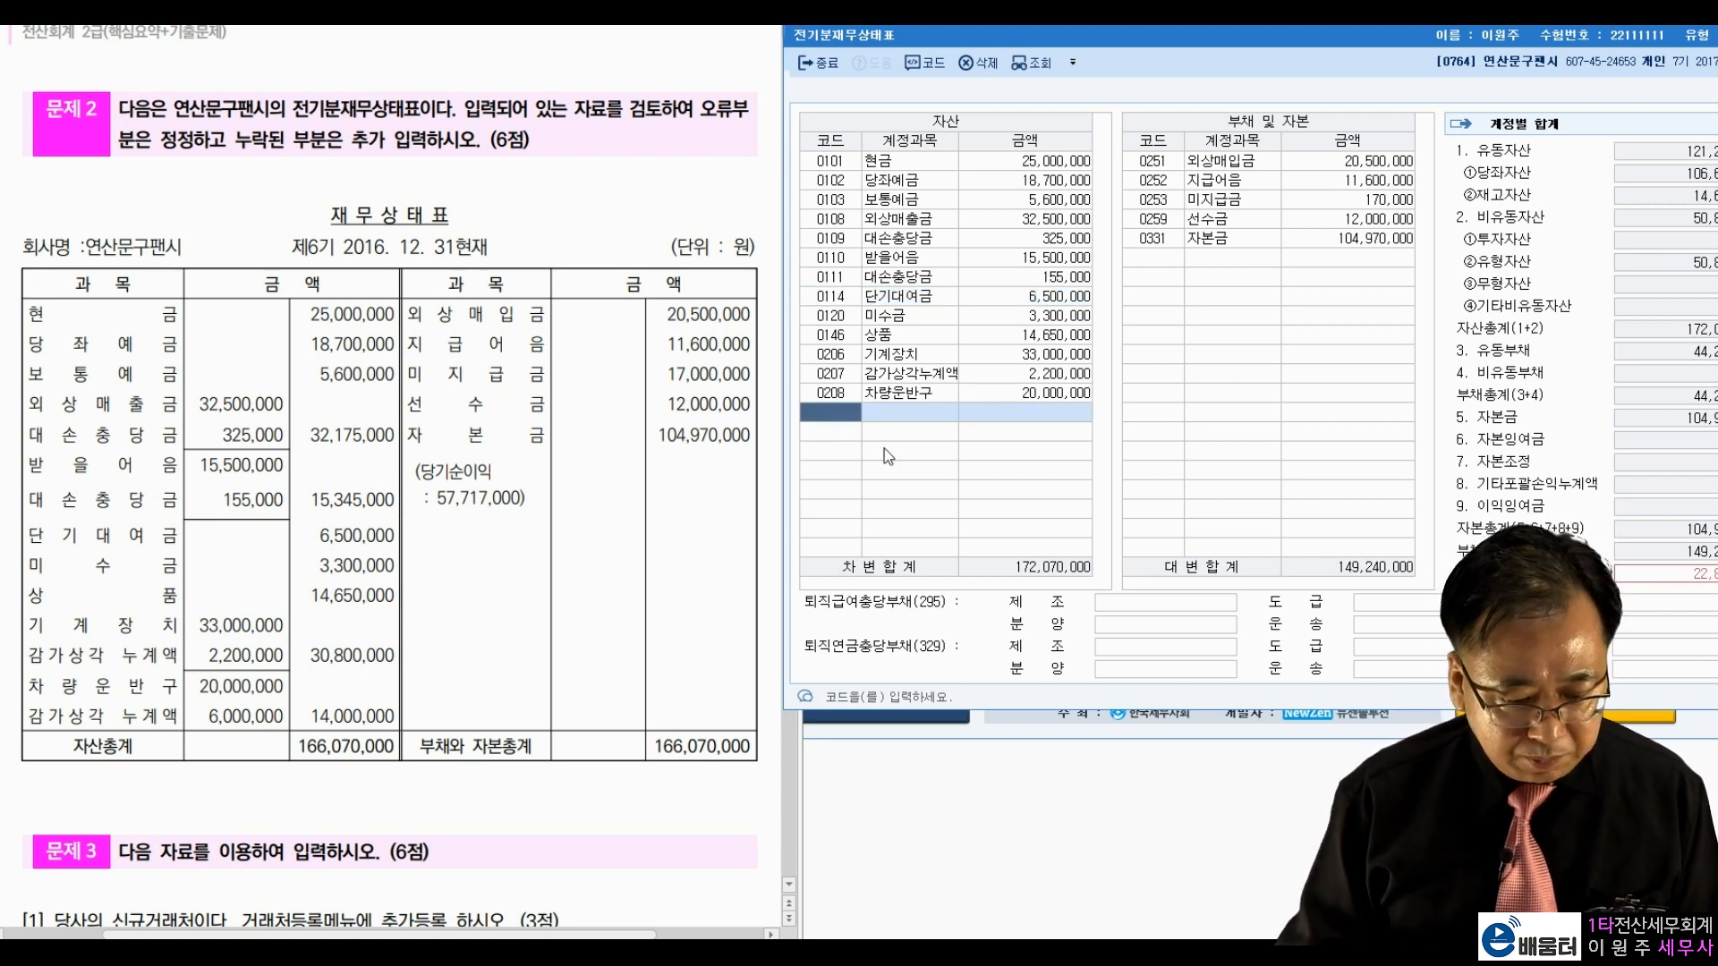
click(851, 398)
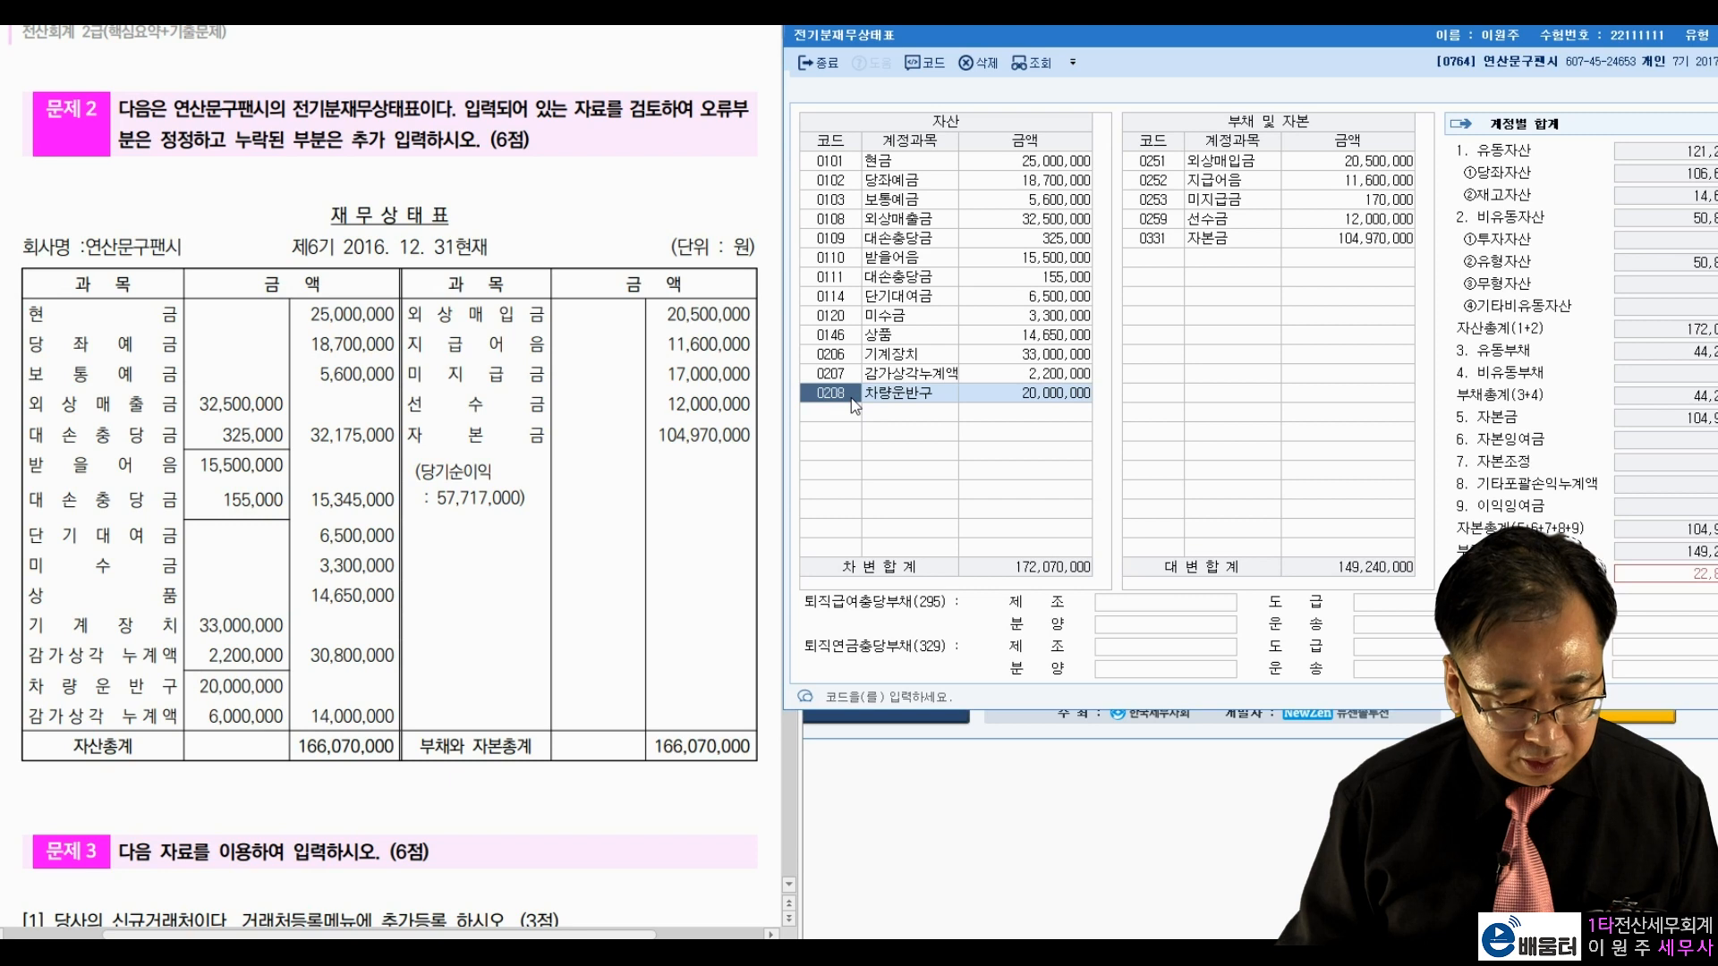
click(850, 407)
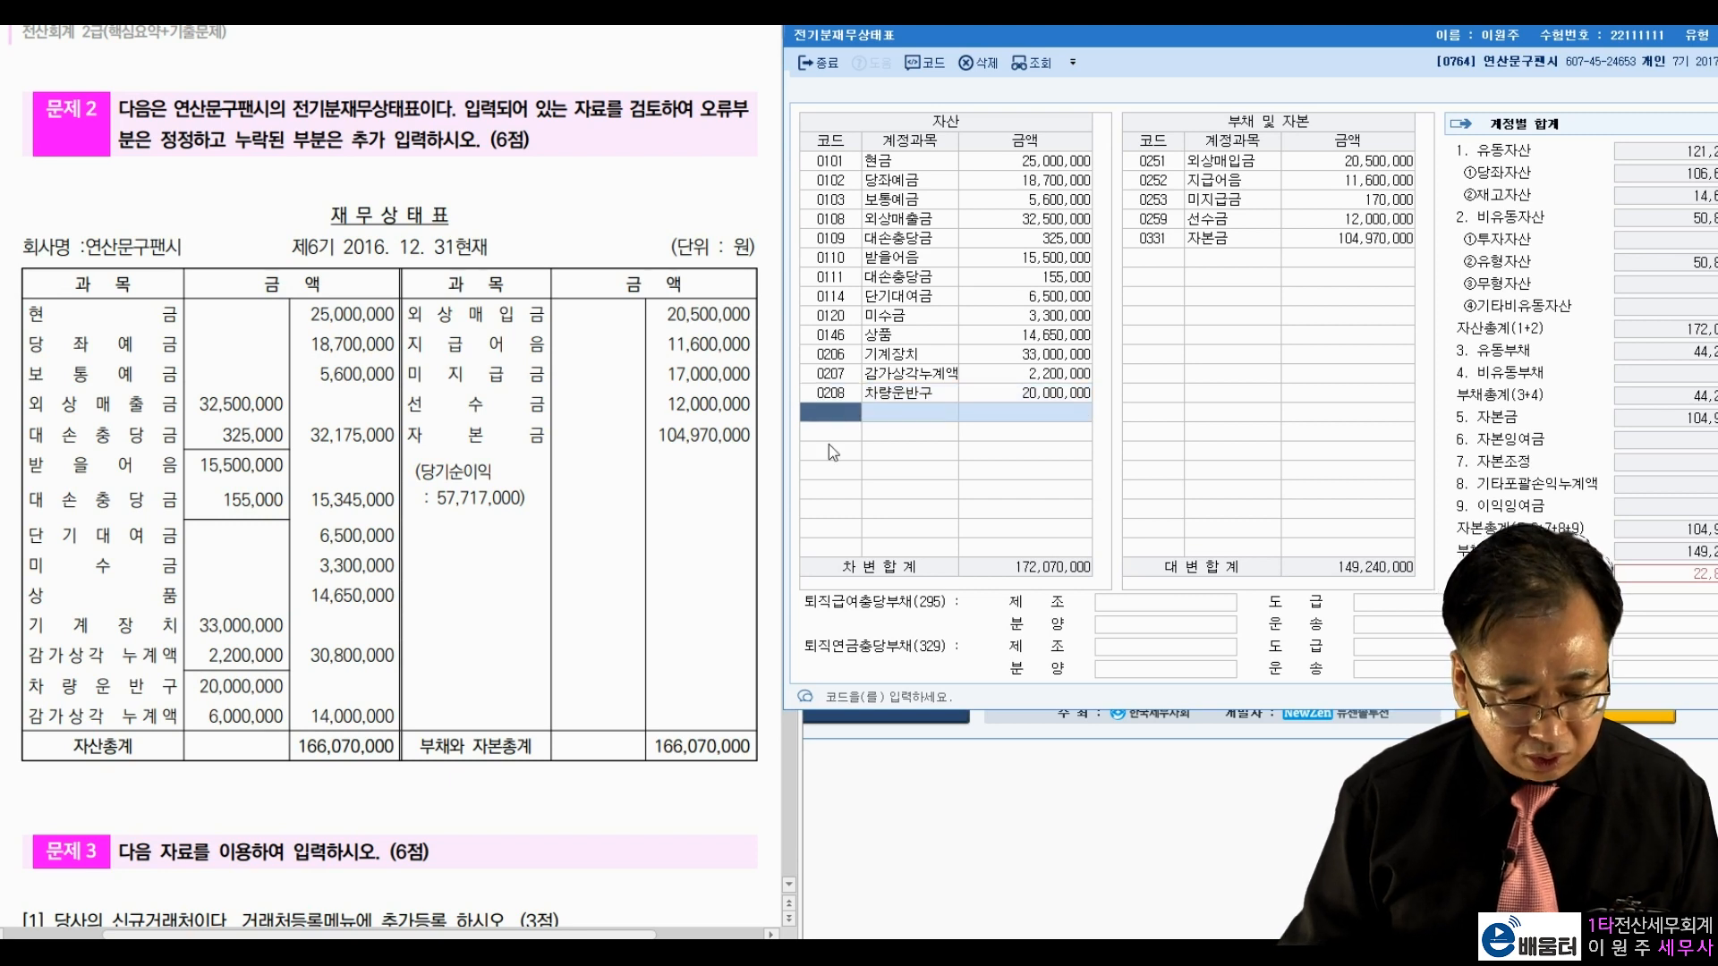
text(209)
key(Return)
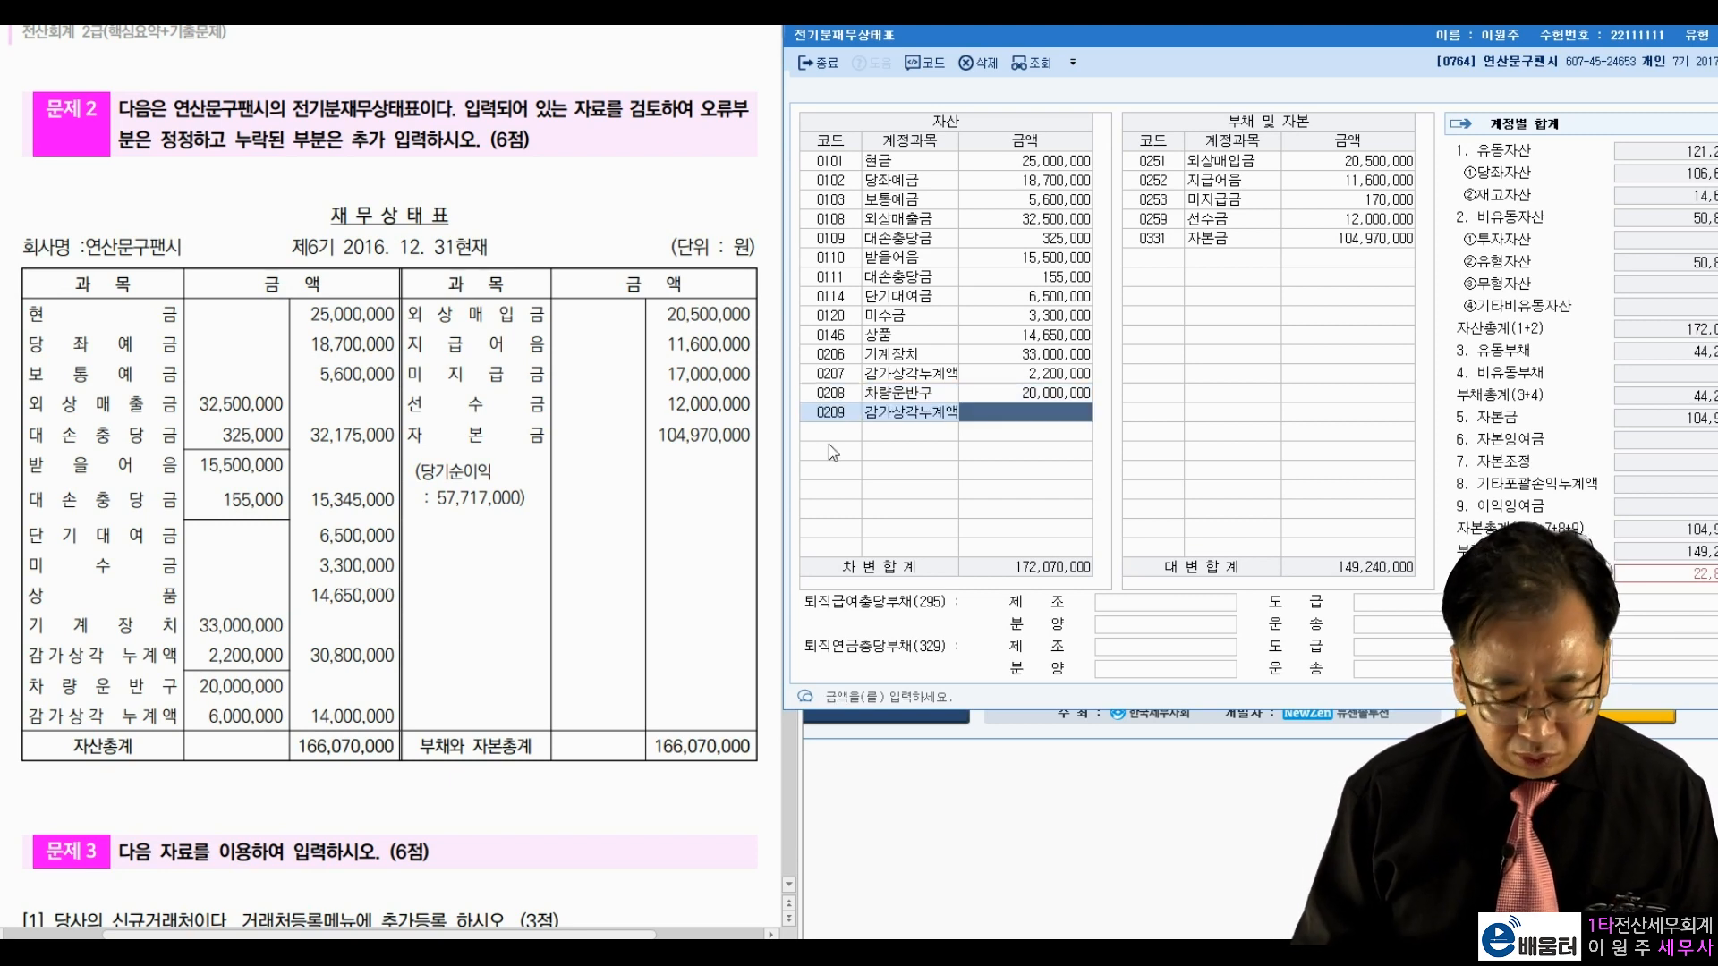
key(Left)
key(F2)
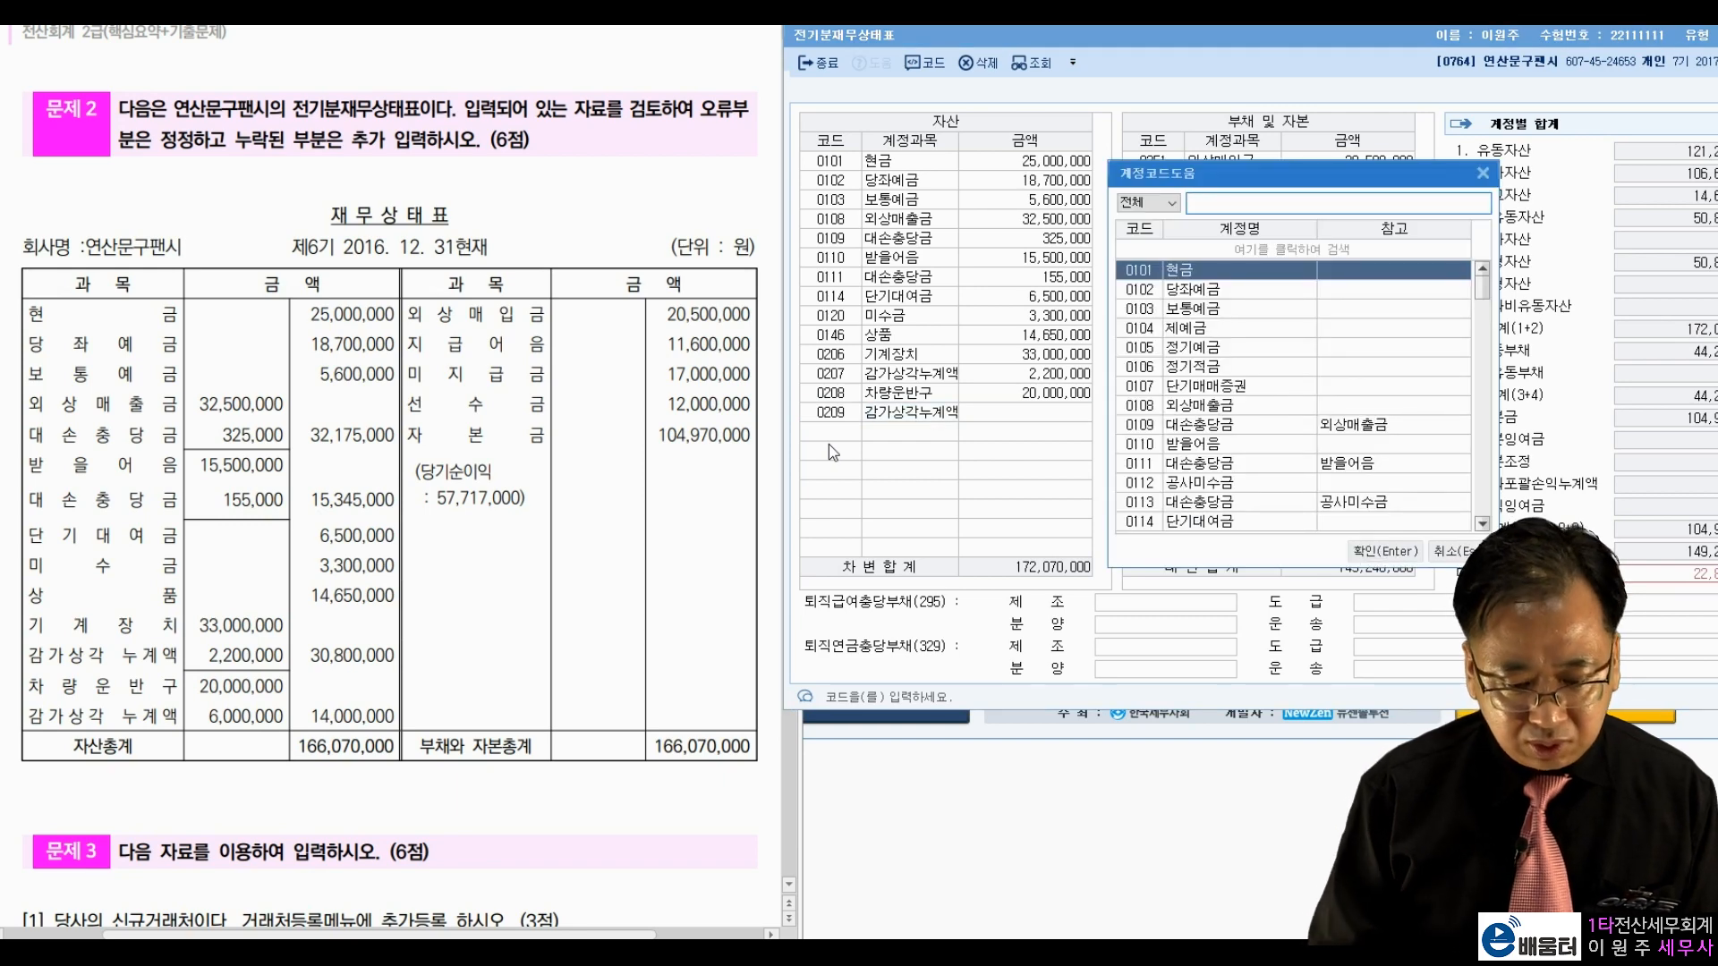
text(감가상각)
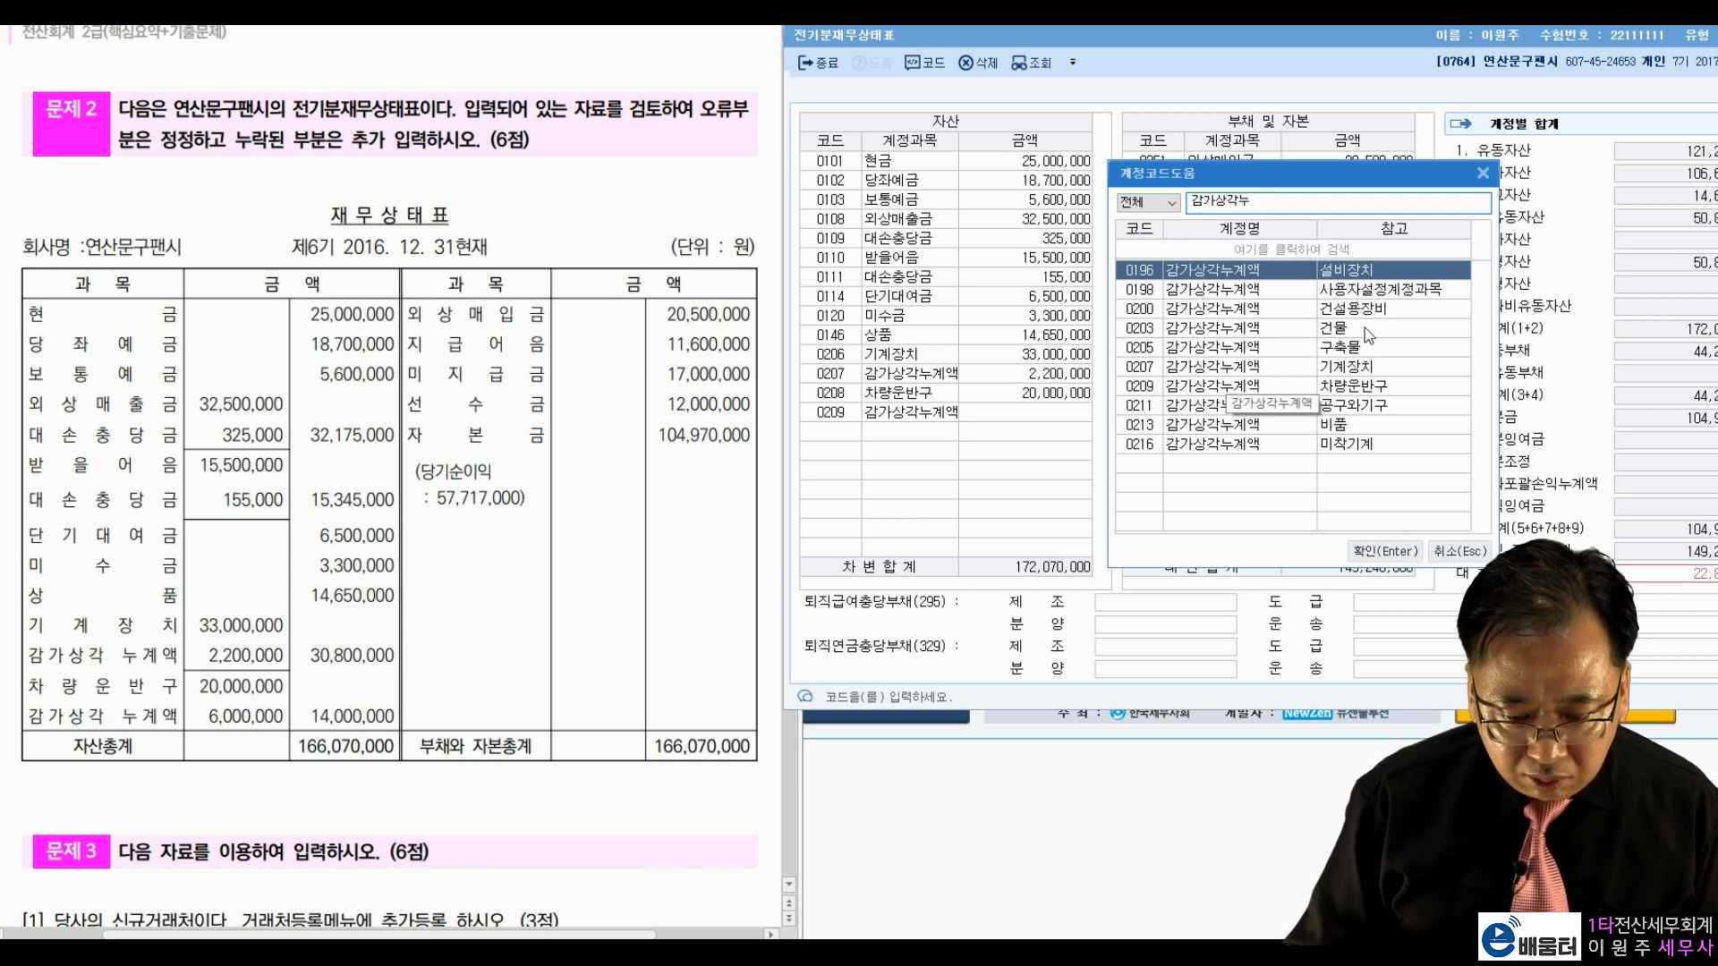
click(1372, 387)
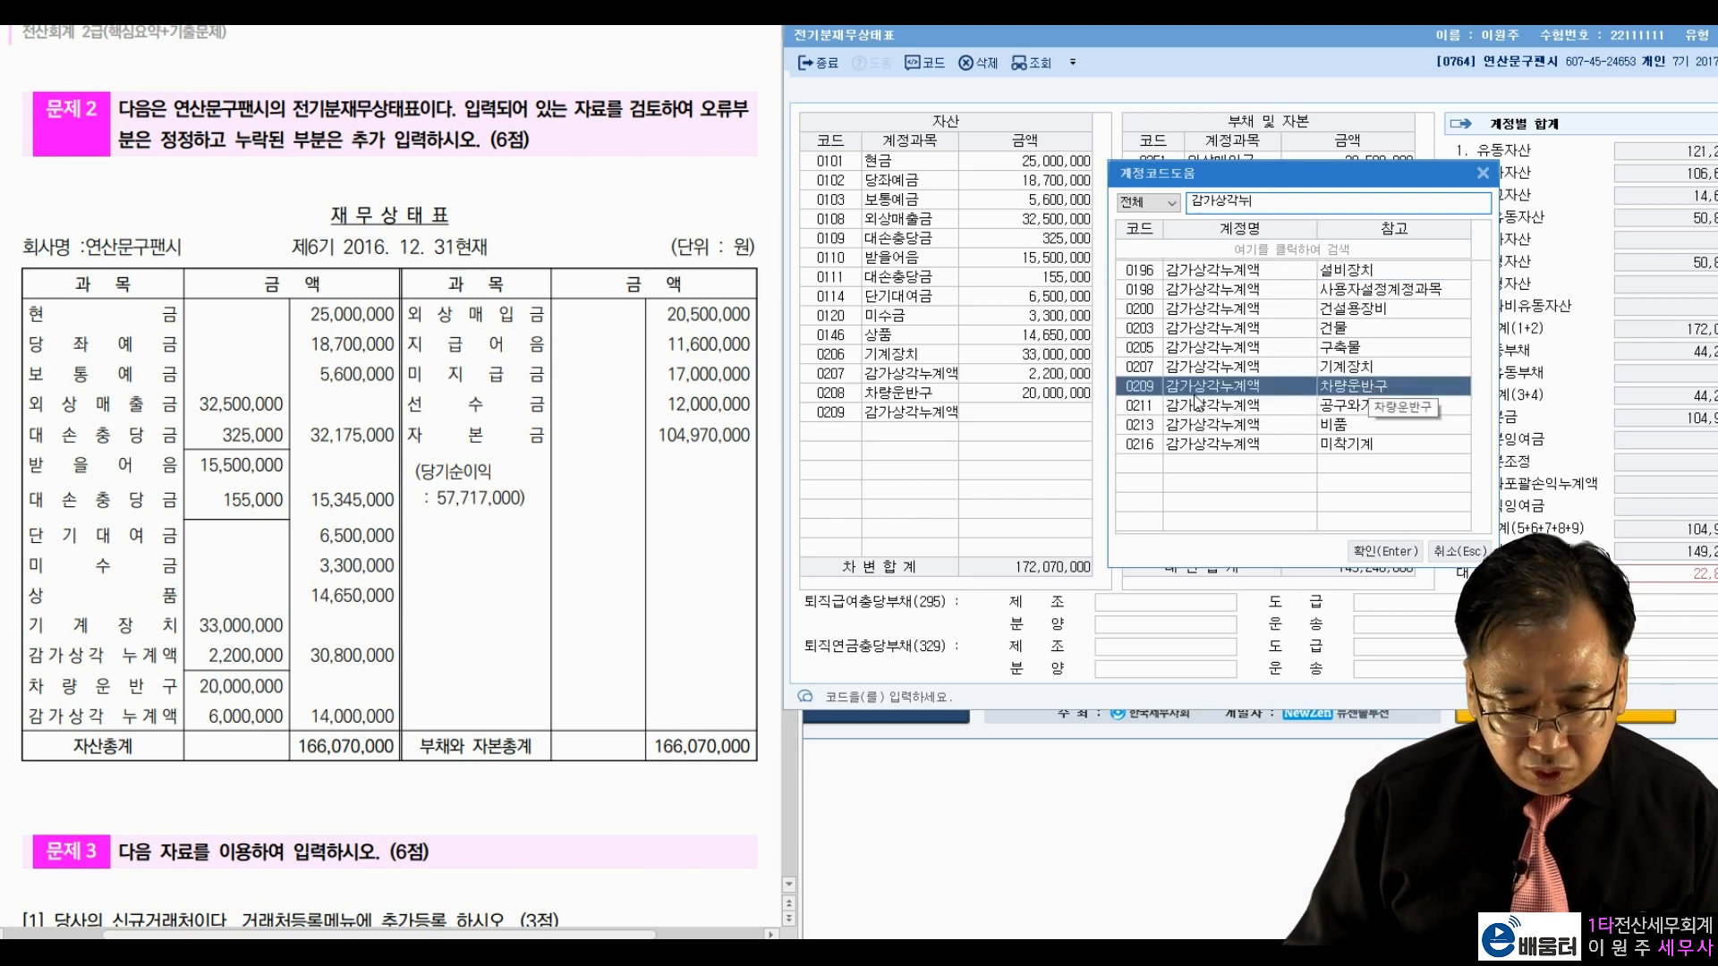
key(Return)
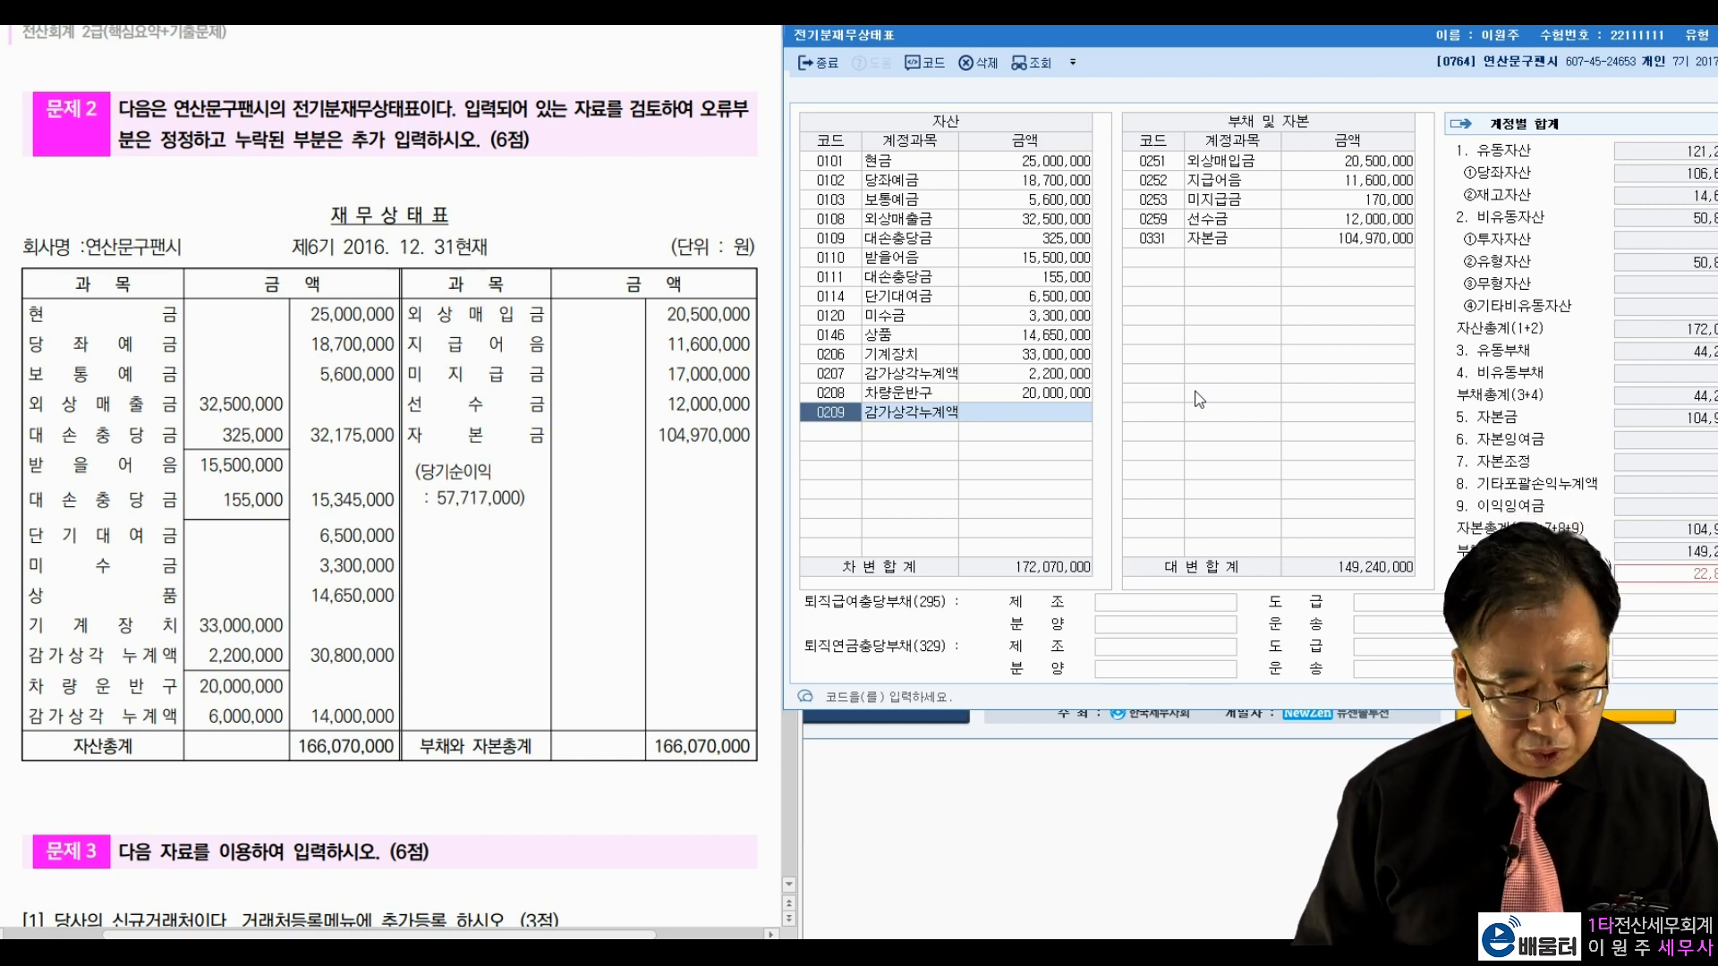
key(Return)
text(6000000)
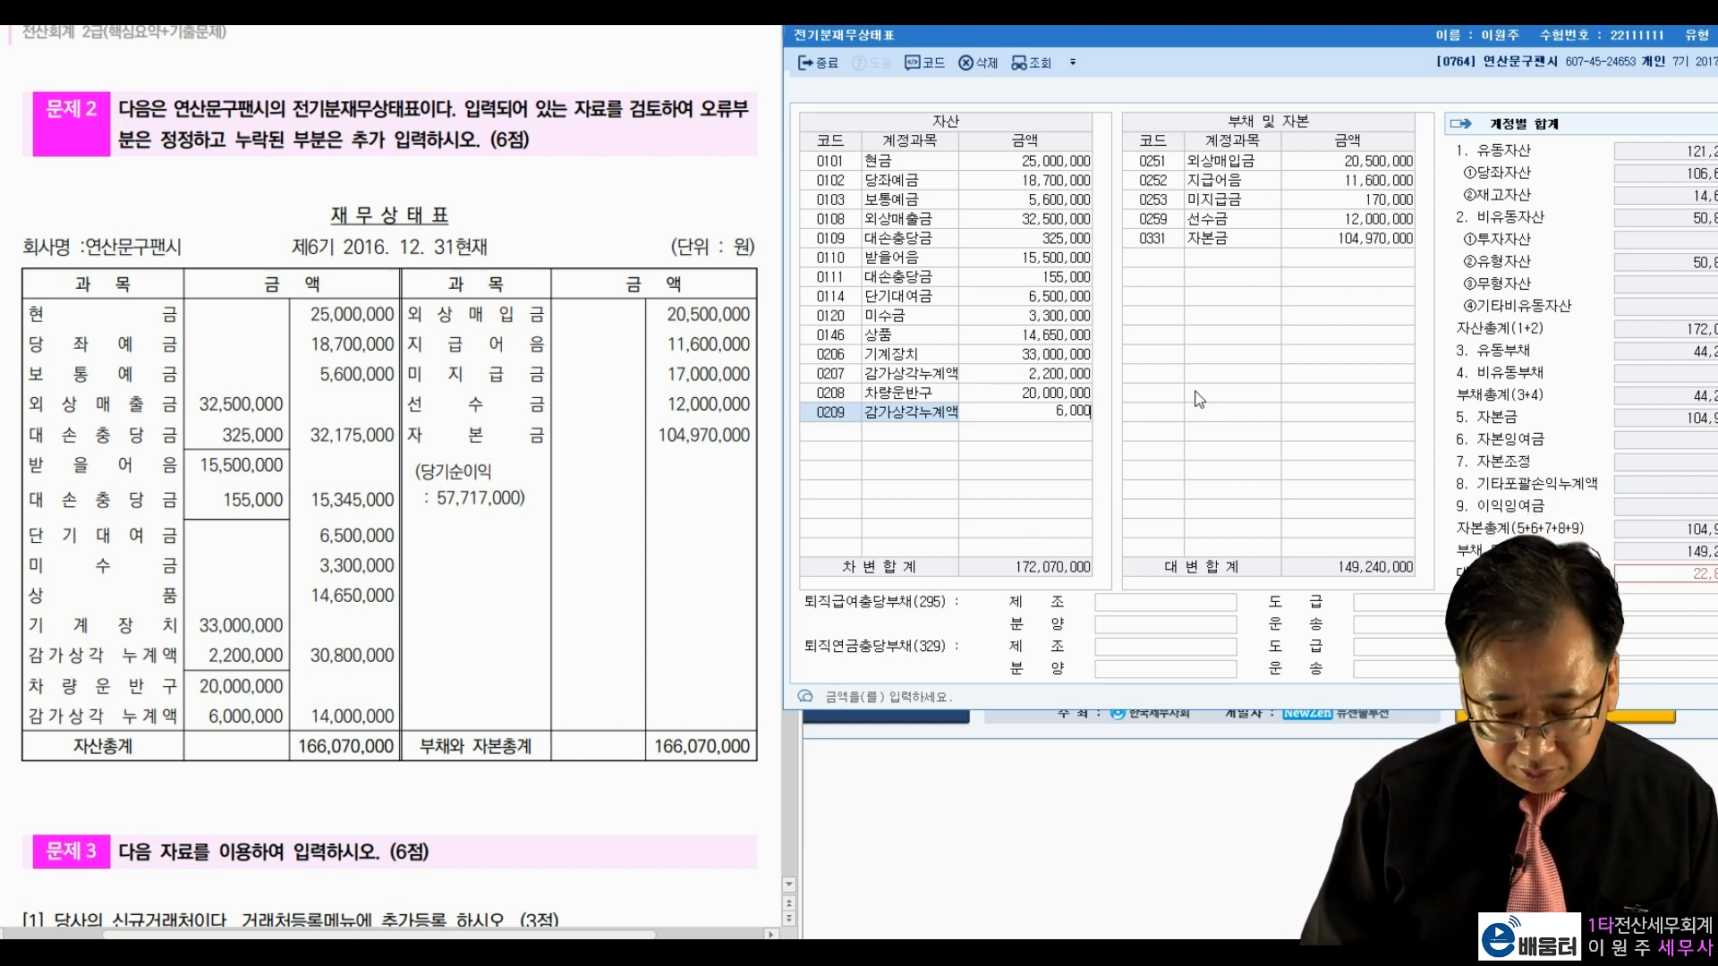
key(Return)
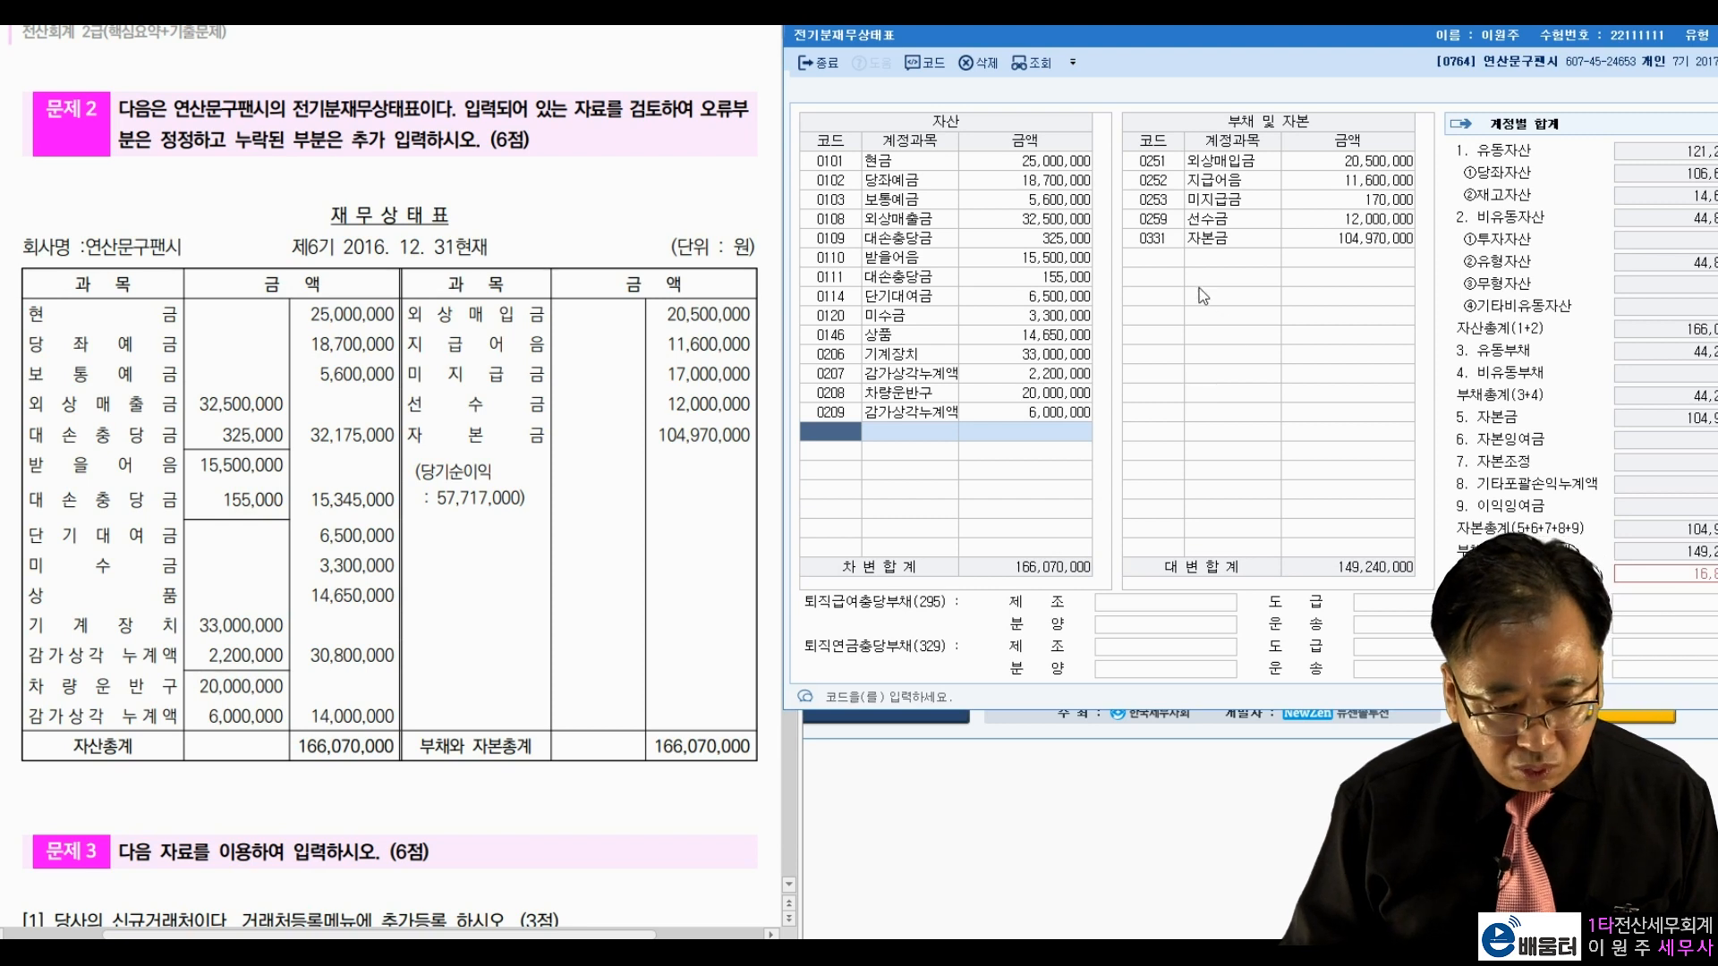
Step: Correct the 미지급금 amount from 170,000 to 17,000,000
click(1300, 199)
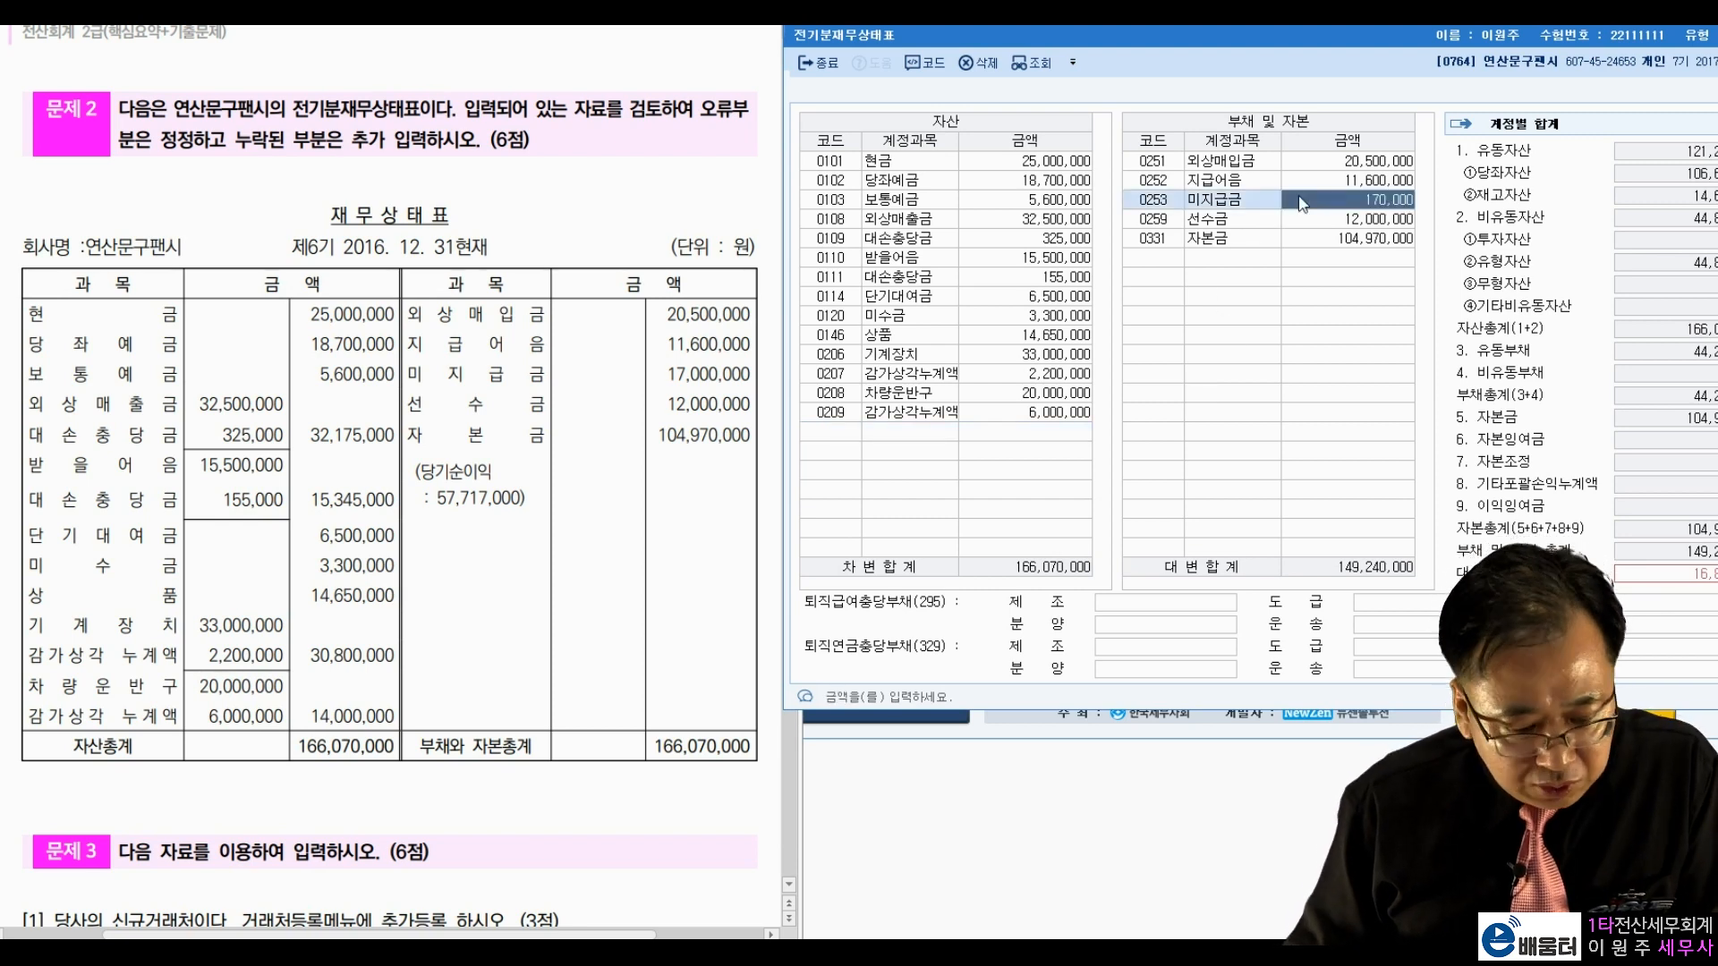
double_click(685, 377)
key(ctrl+c)
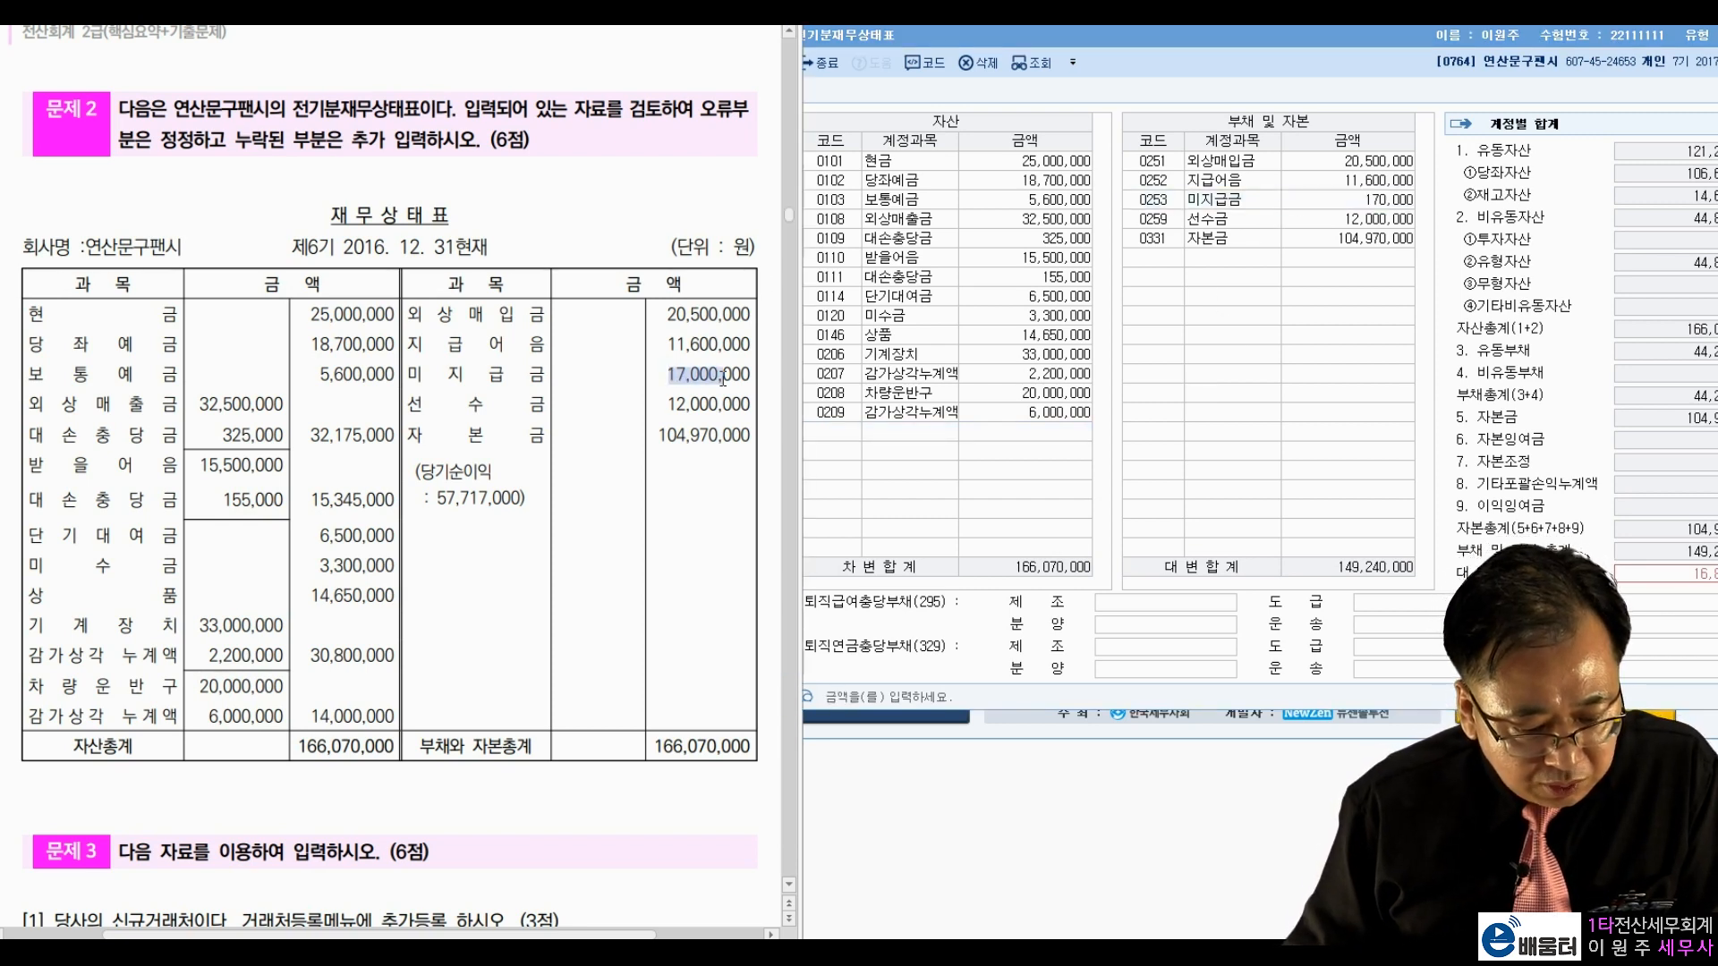
click(1380, 207)
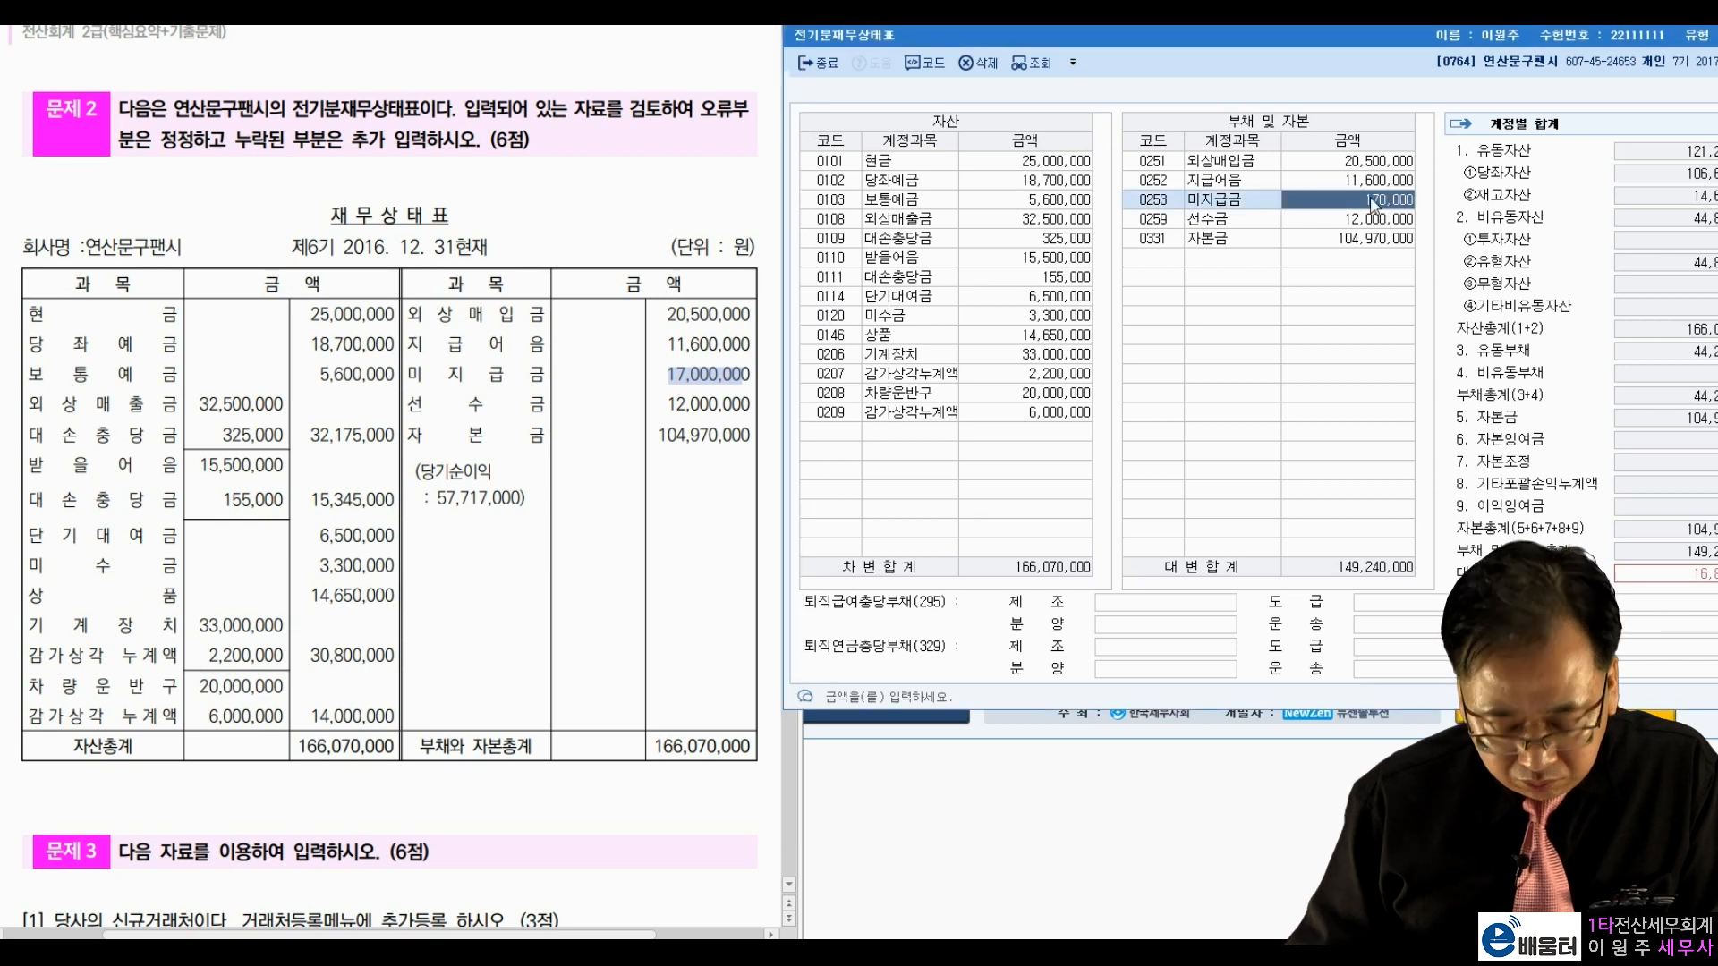
key(ctrl+v)
key(Return)
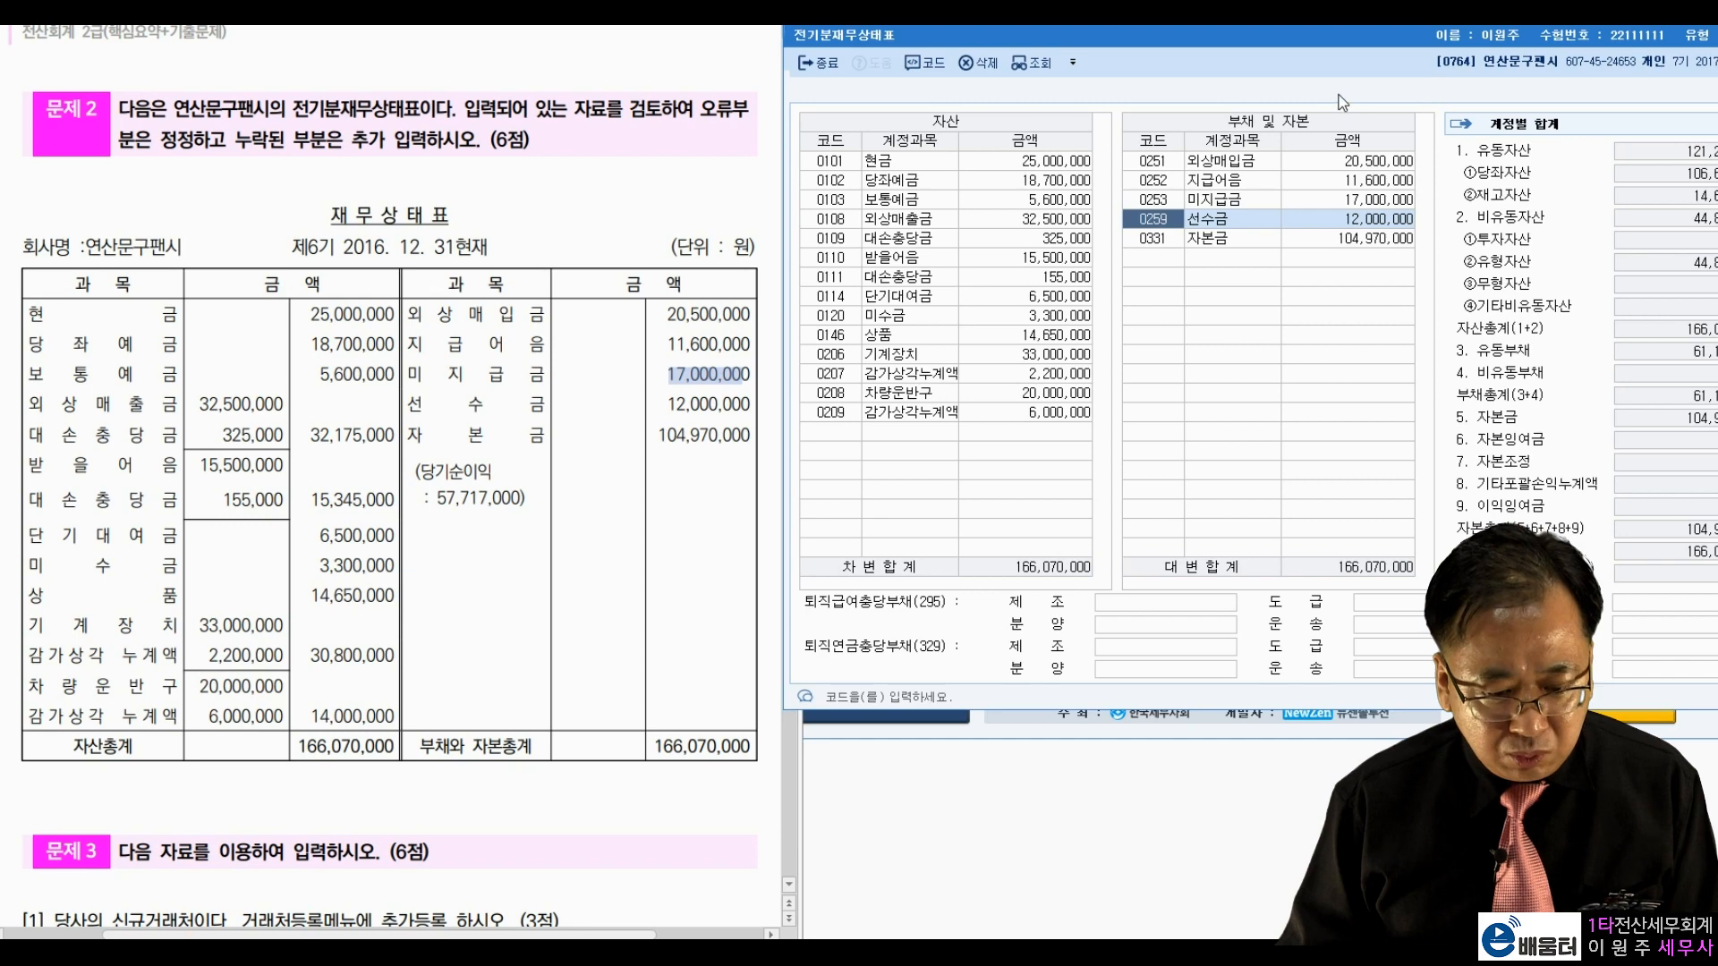
Step: Close 전기분재무상태표 with its 166,070,000 totals and scroll the exam paper onward
drag(1310, 42, 1229, 63)
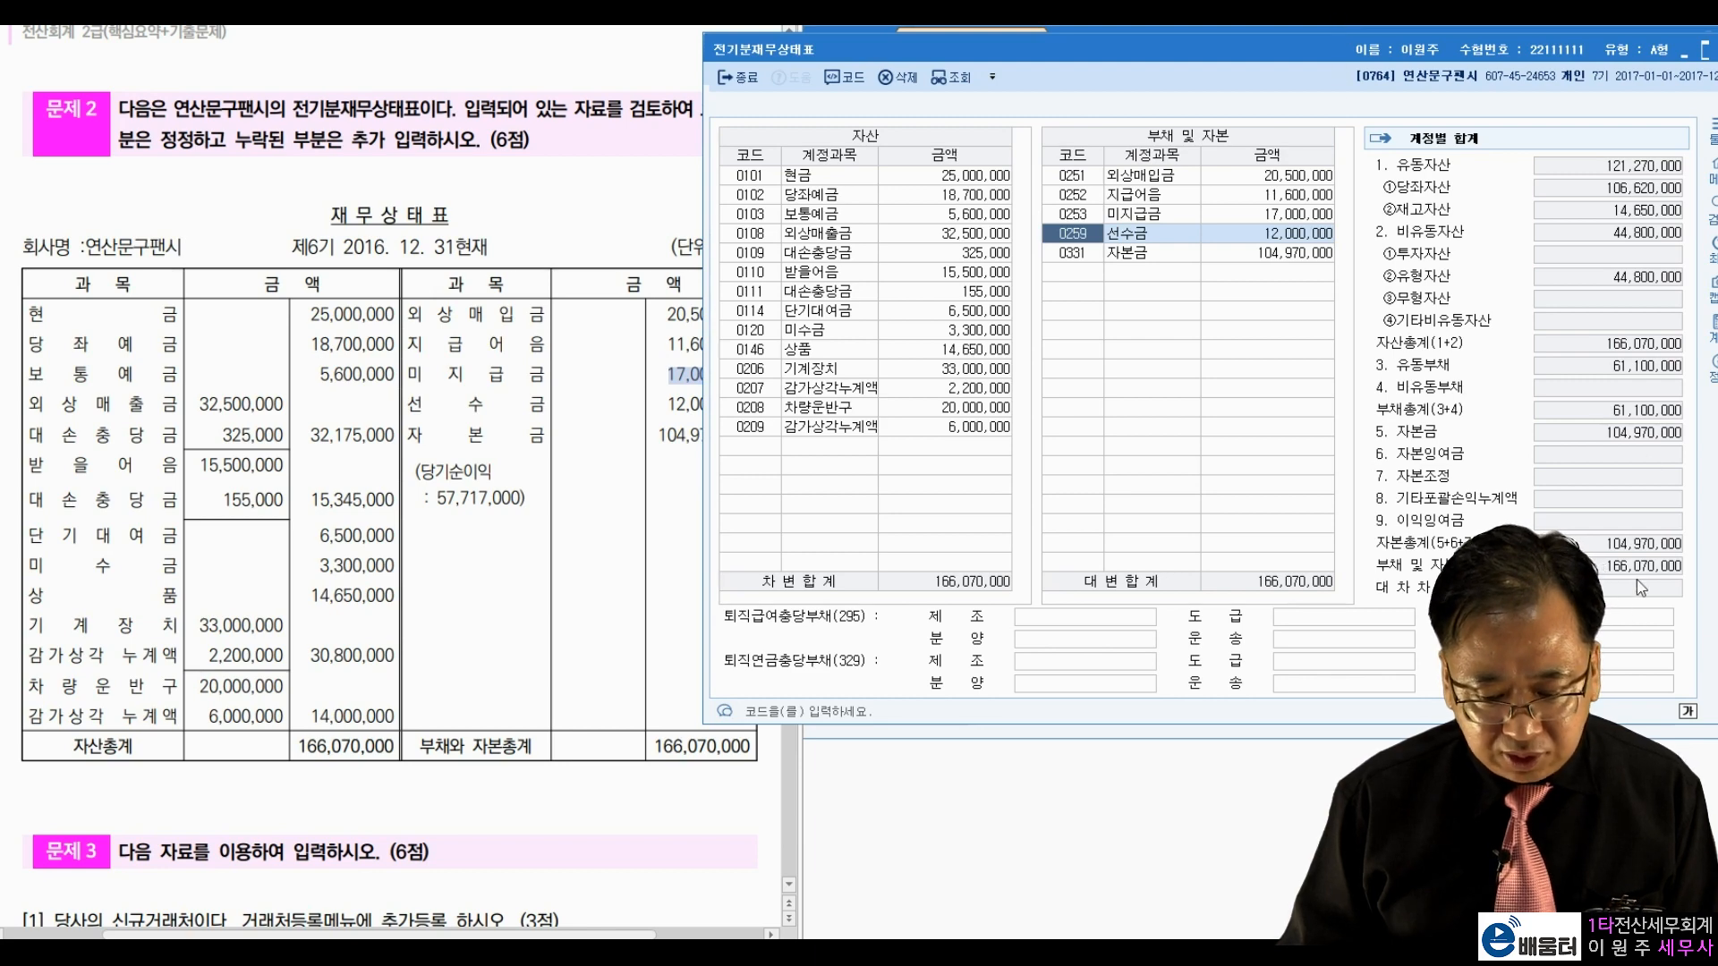
drag(1328, 41, 1414, 38)
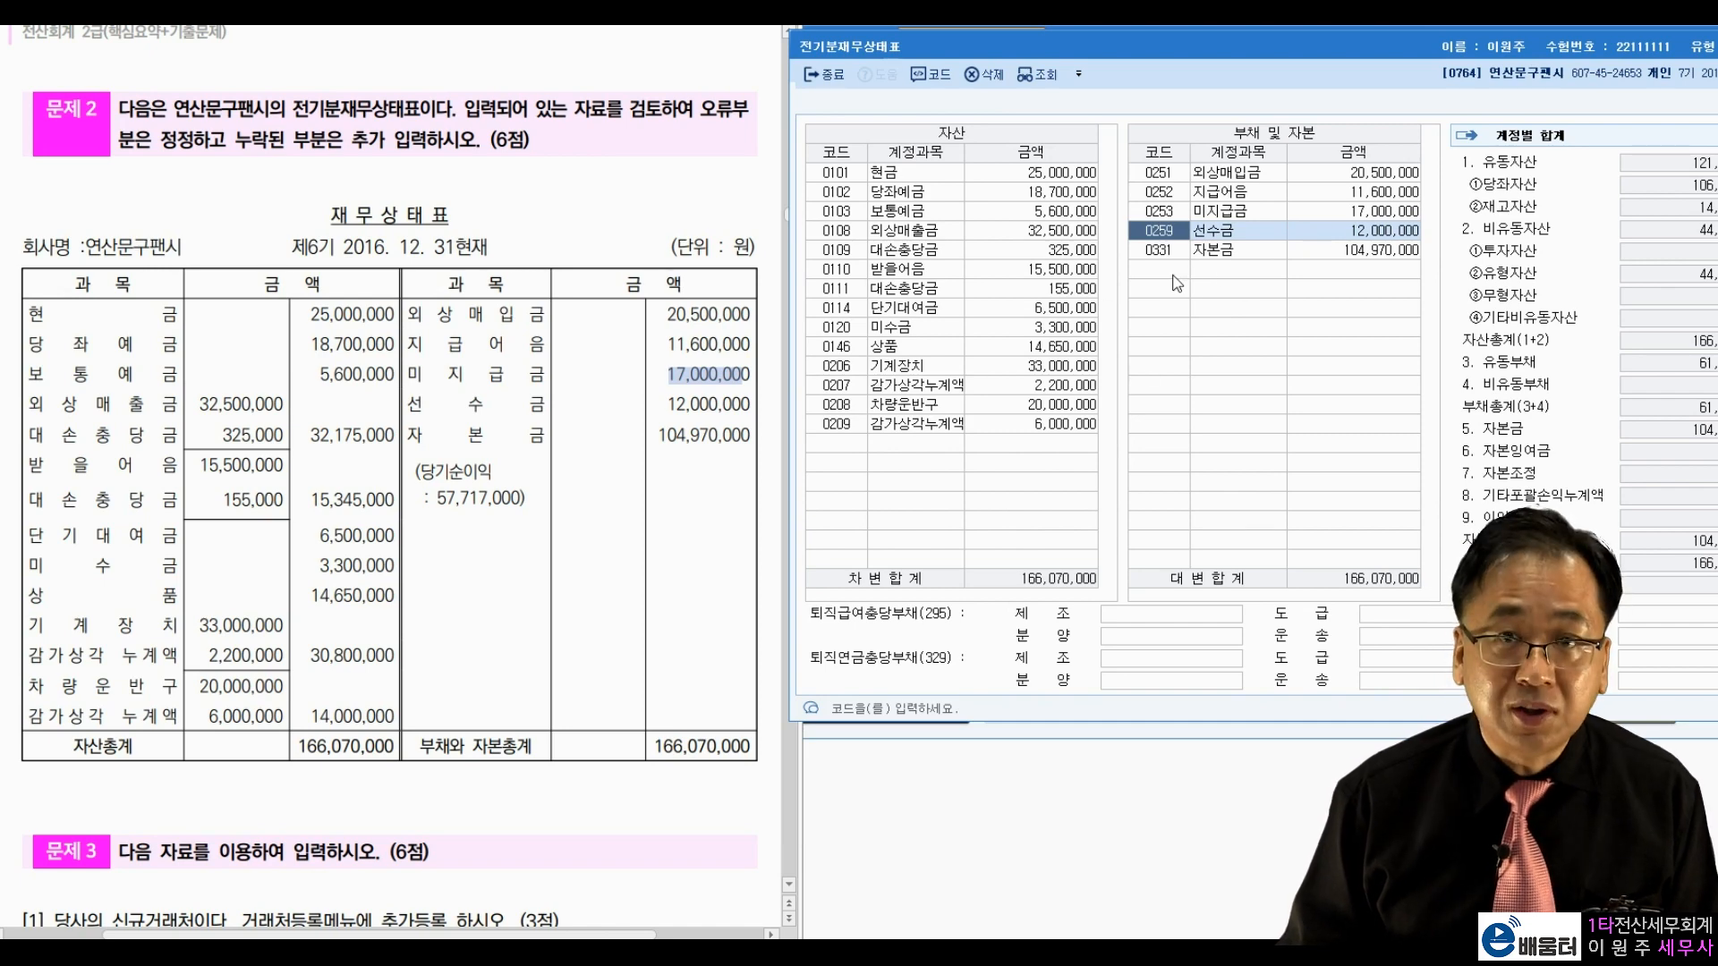
click(825, 74)
scroll(175, 403, down, 2)
scroll(176, 403, down, 14)
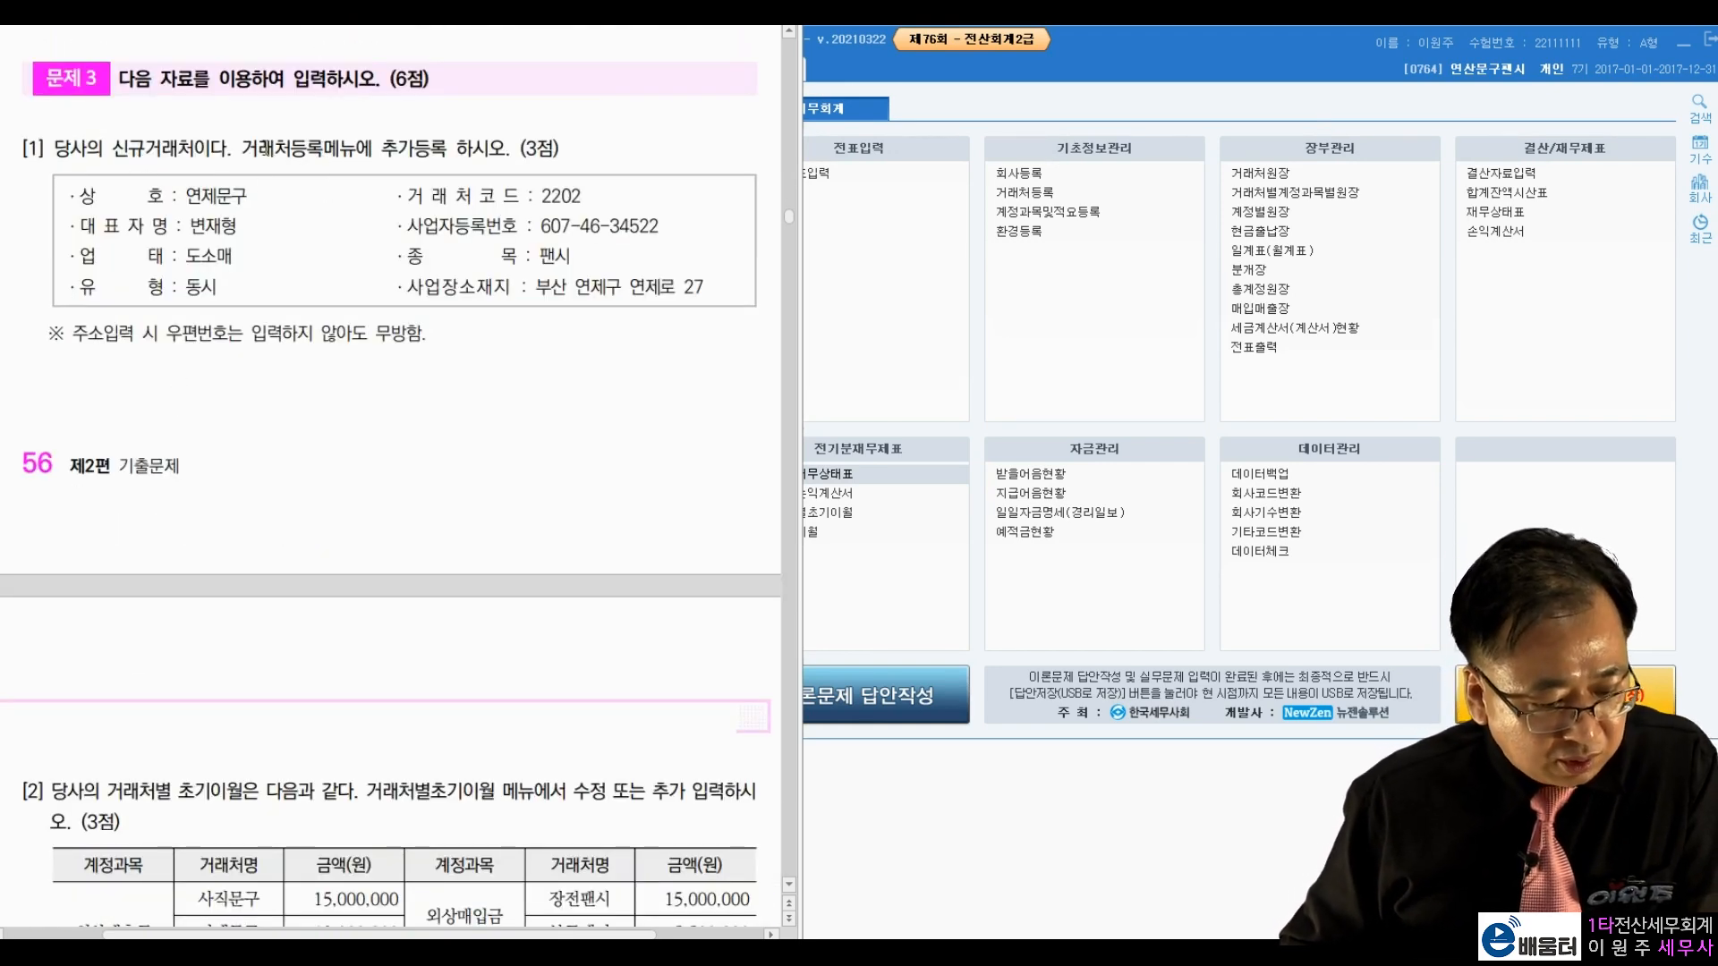
Step: In 거래처등록, add a new customer with code 02202 named 연제문구
click(1221, 87)
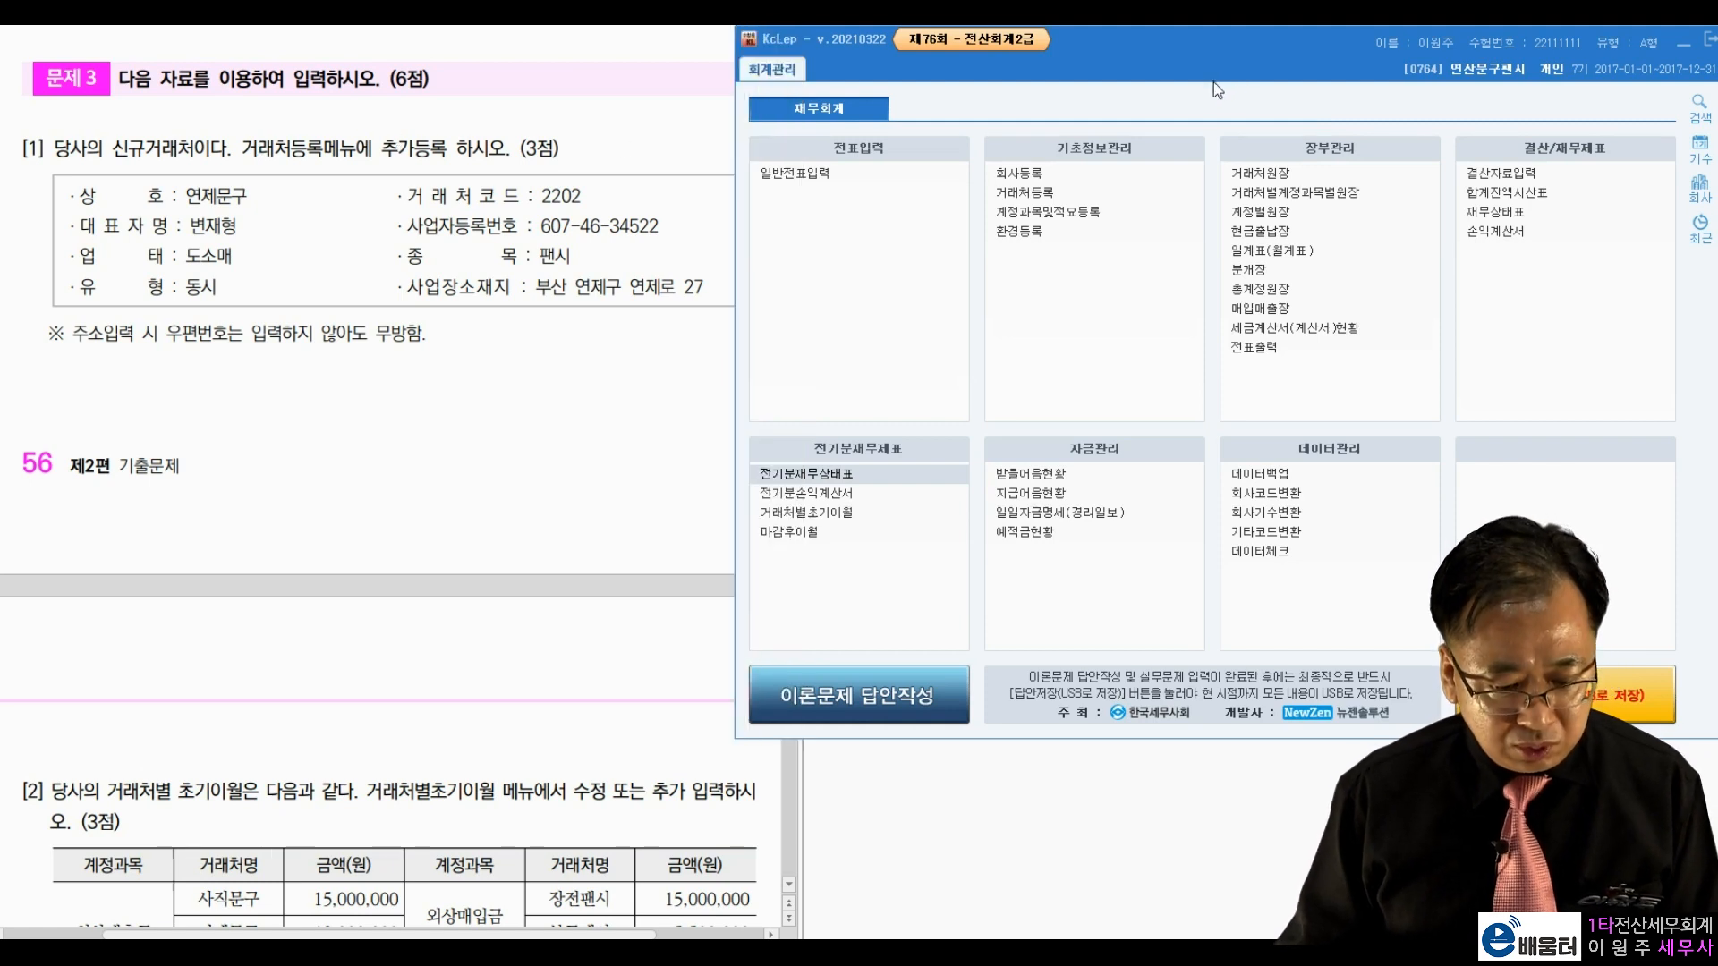
click(1027, 202)
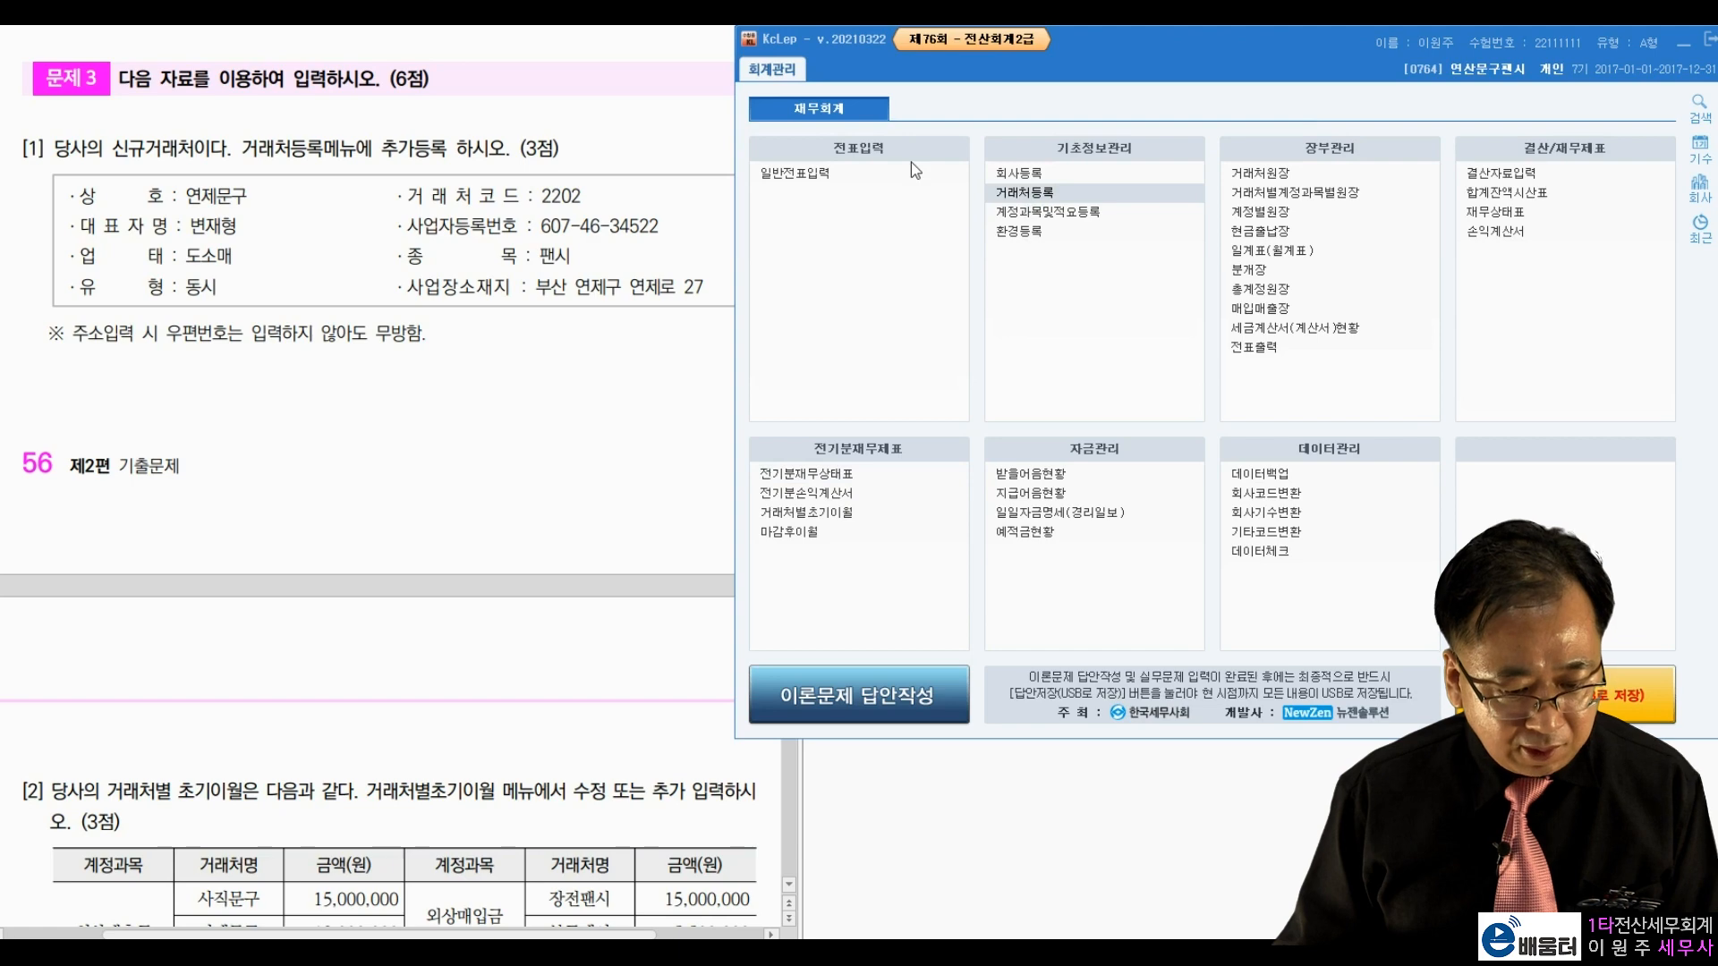
drag(940, 55, 930, 56)
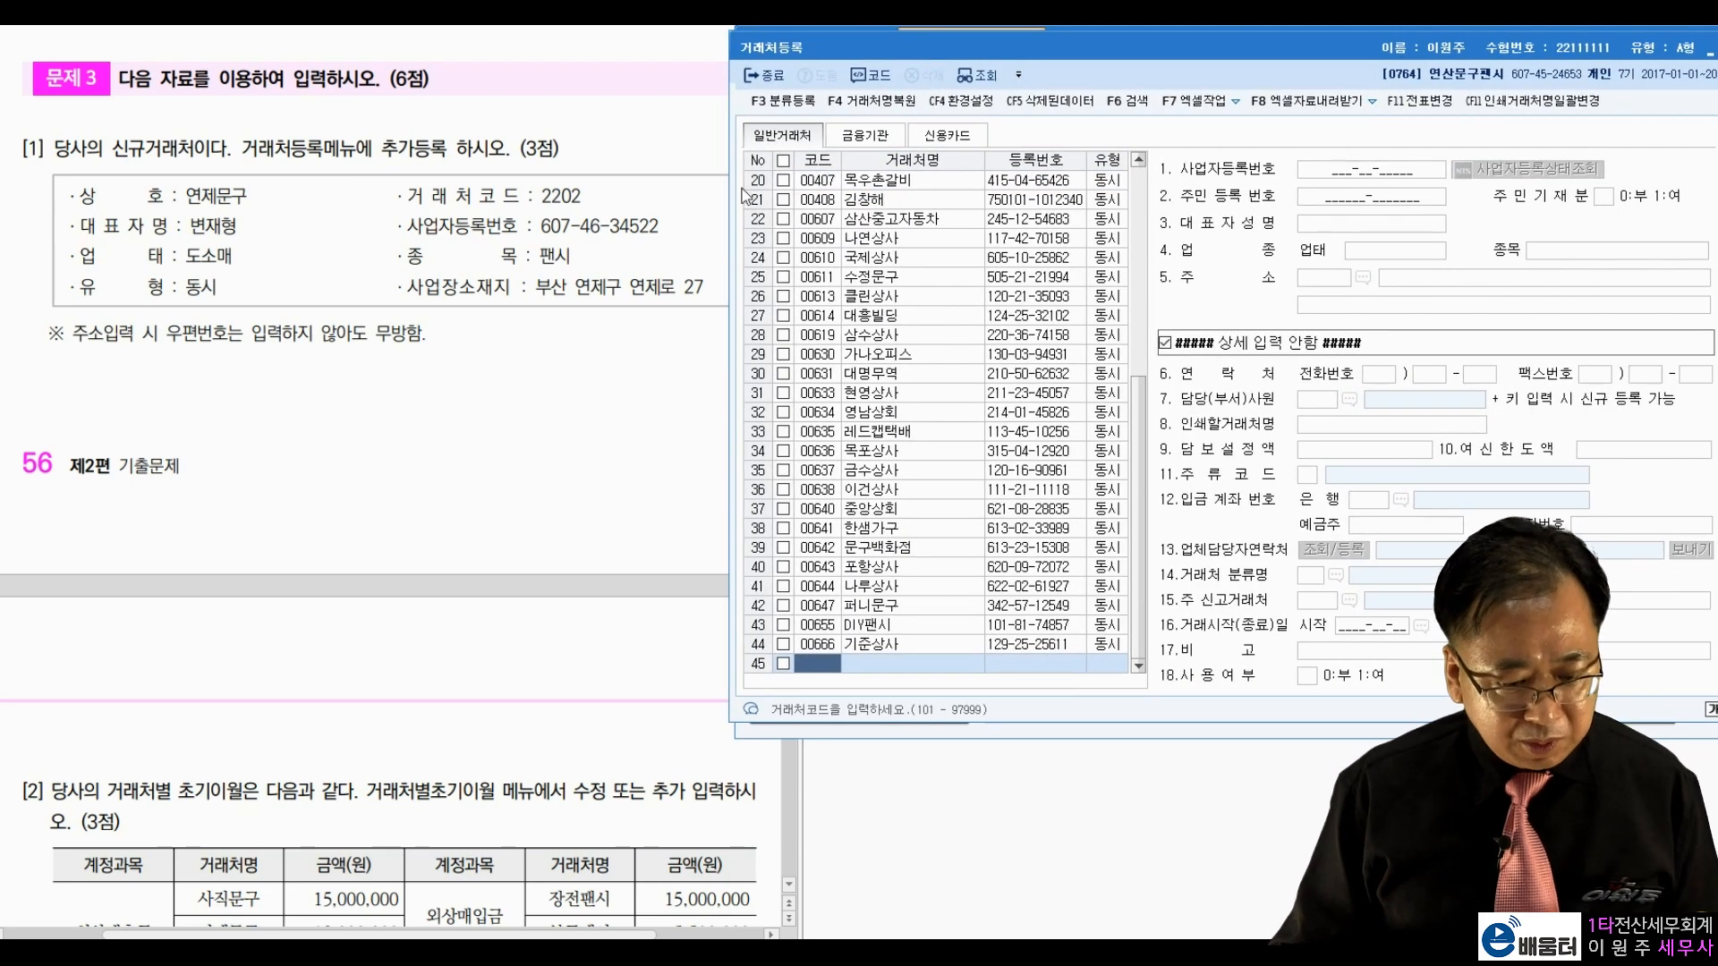
drag(535, 199, 583, 198)
click(841, 338)
click(818, 665)
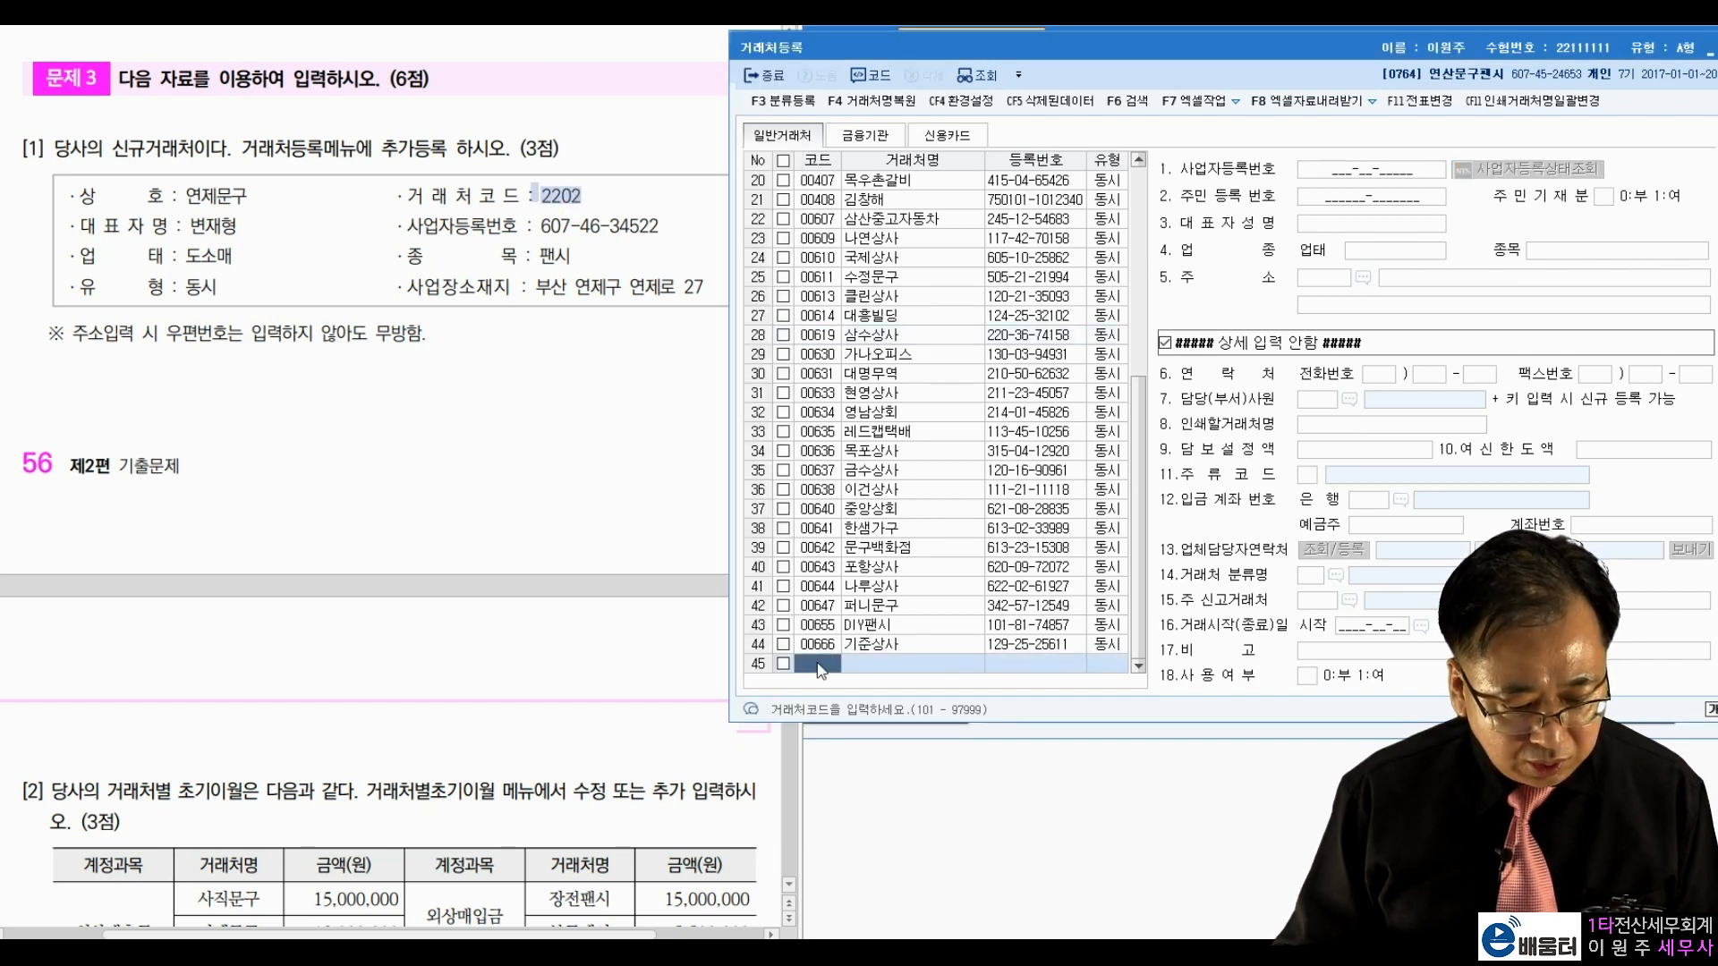
text(2202)
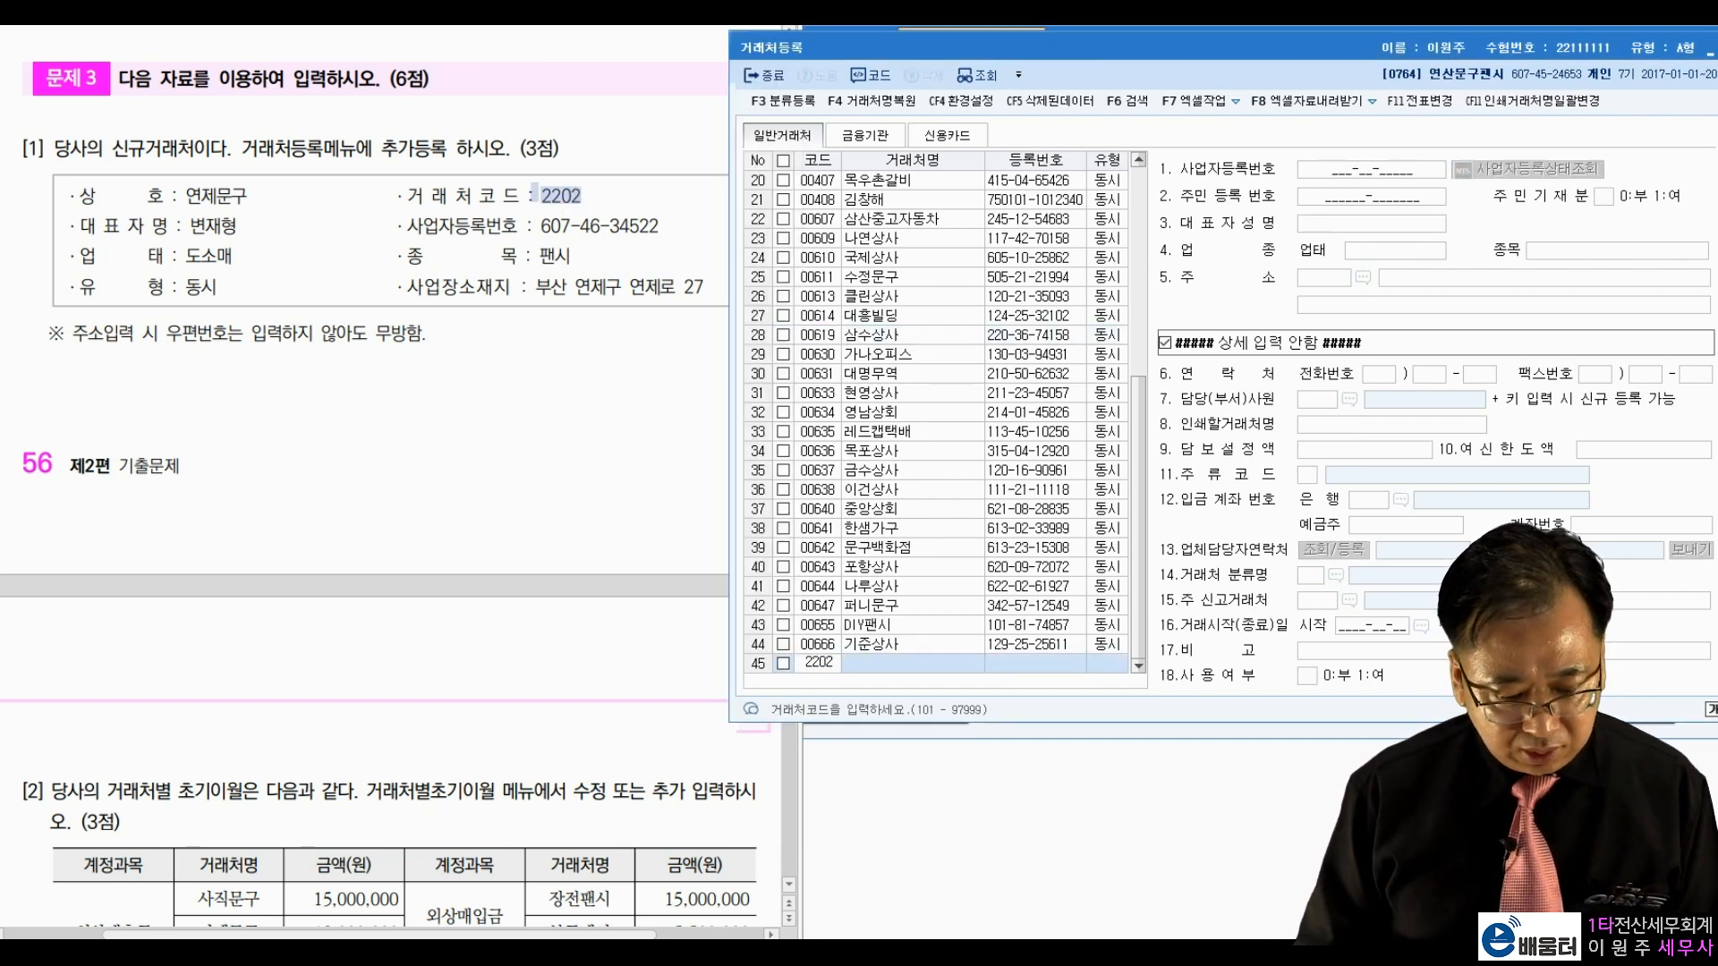
key(Return)
text(연제)
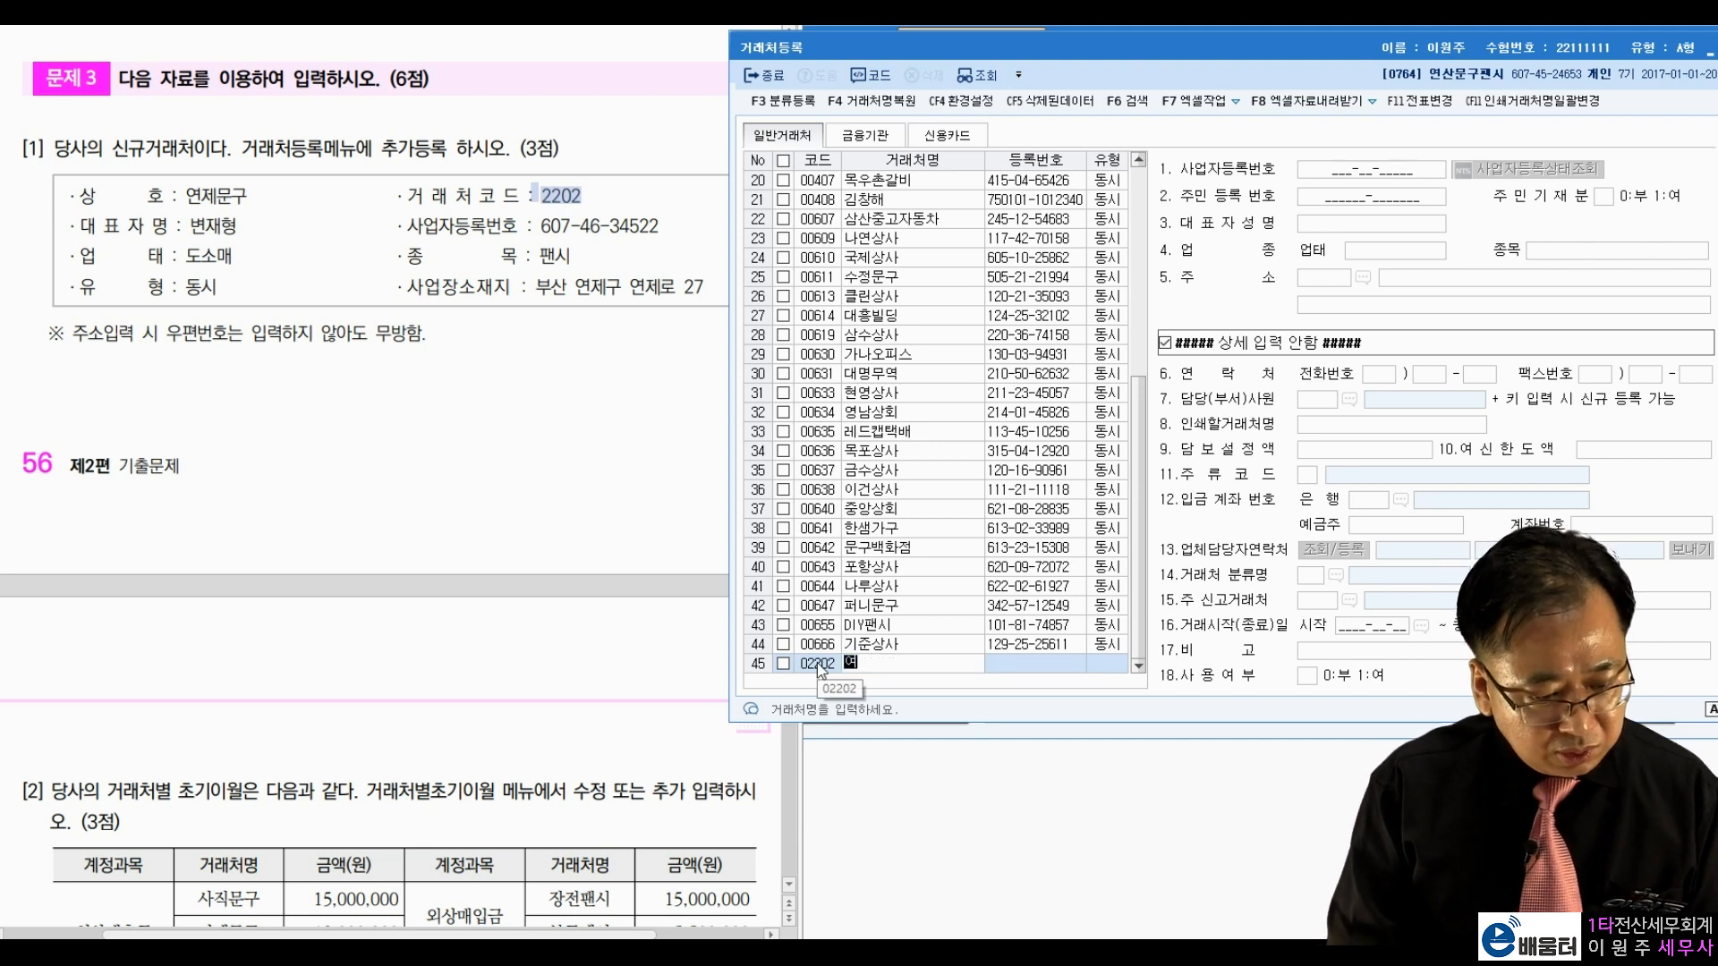
text(문구)
key(Return)
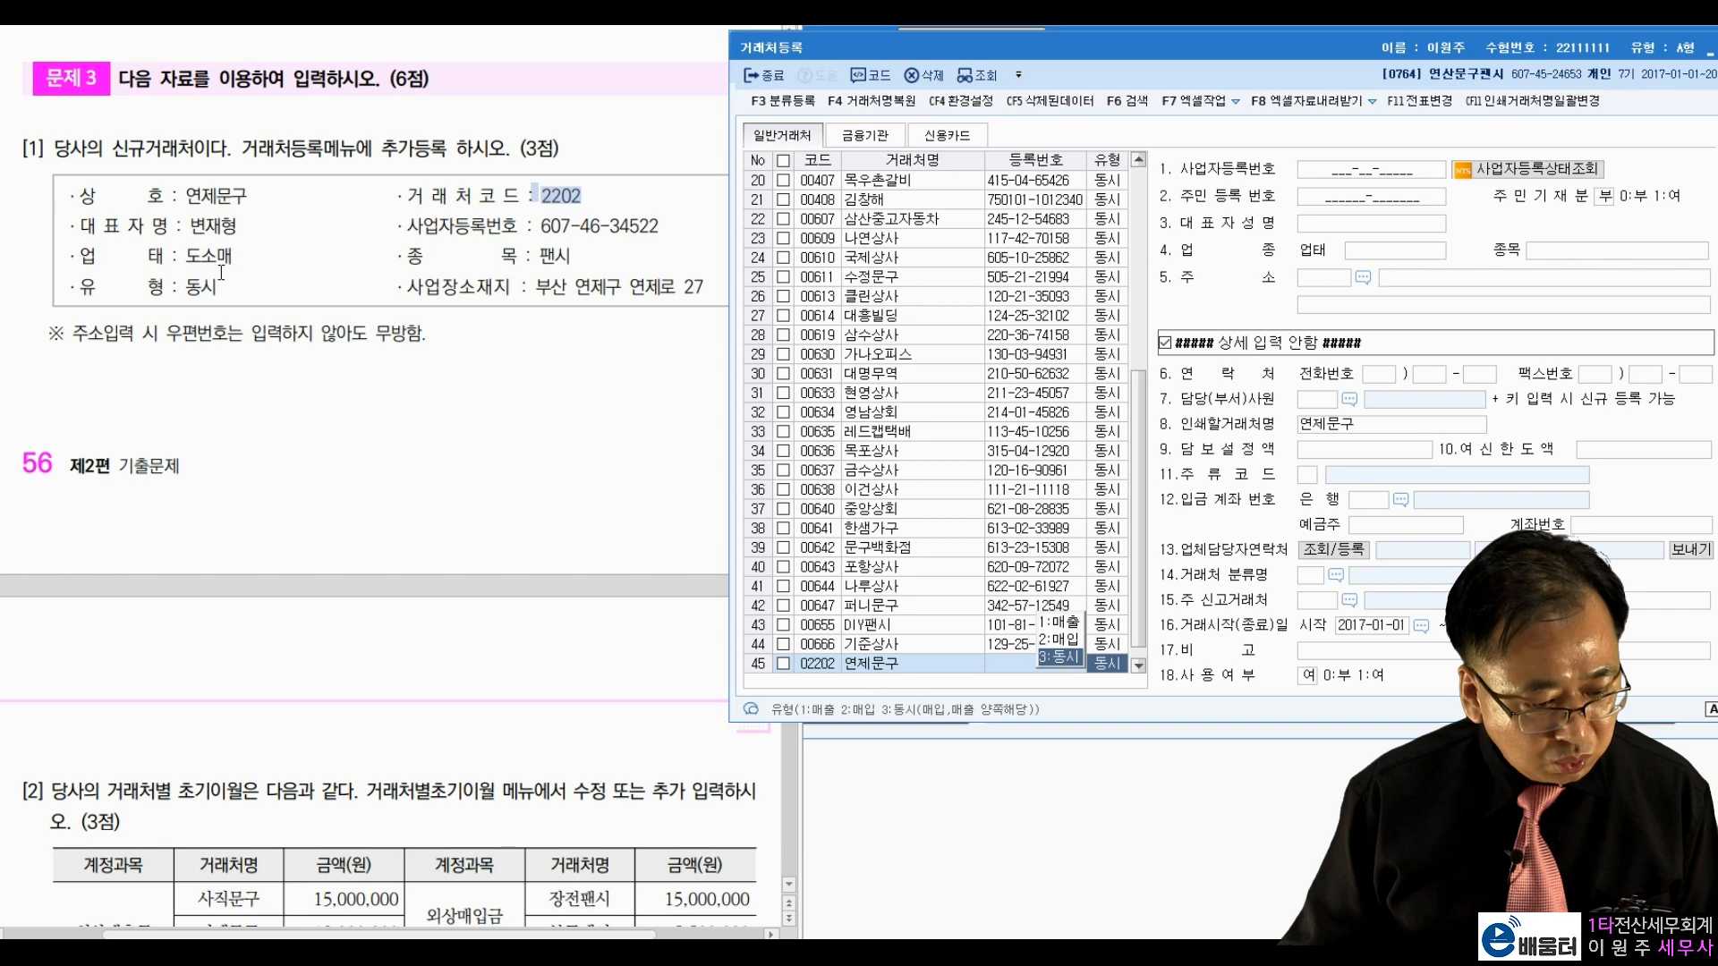
Step: Keep type 동시 and enter the customer's business registration number and representative's name
drag(145, 294, 205, 293)
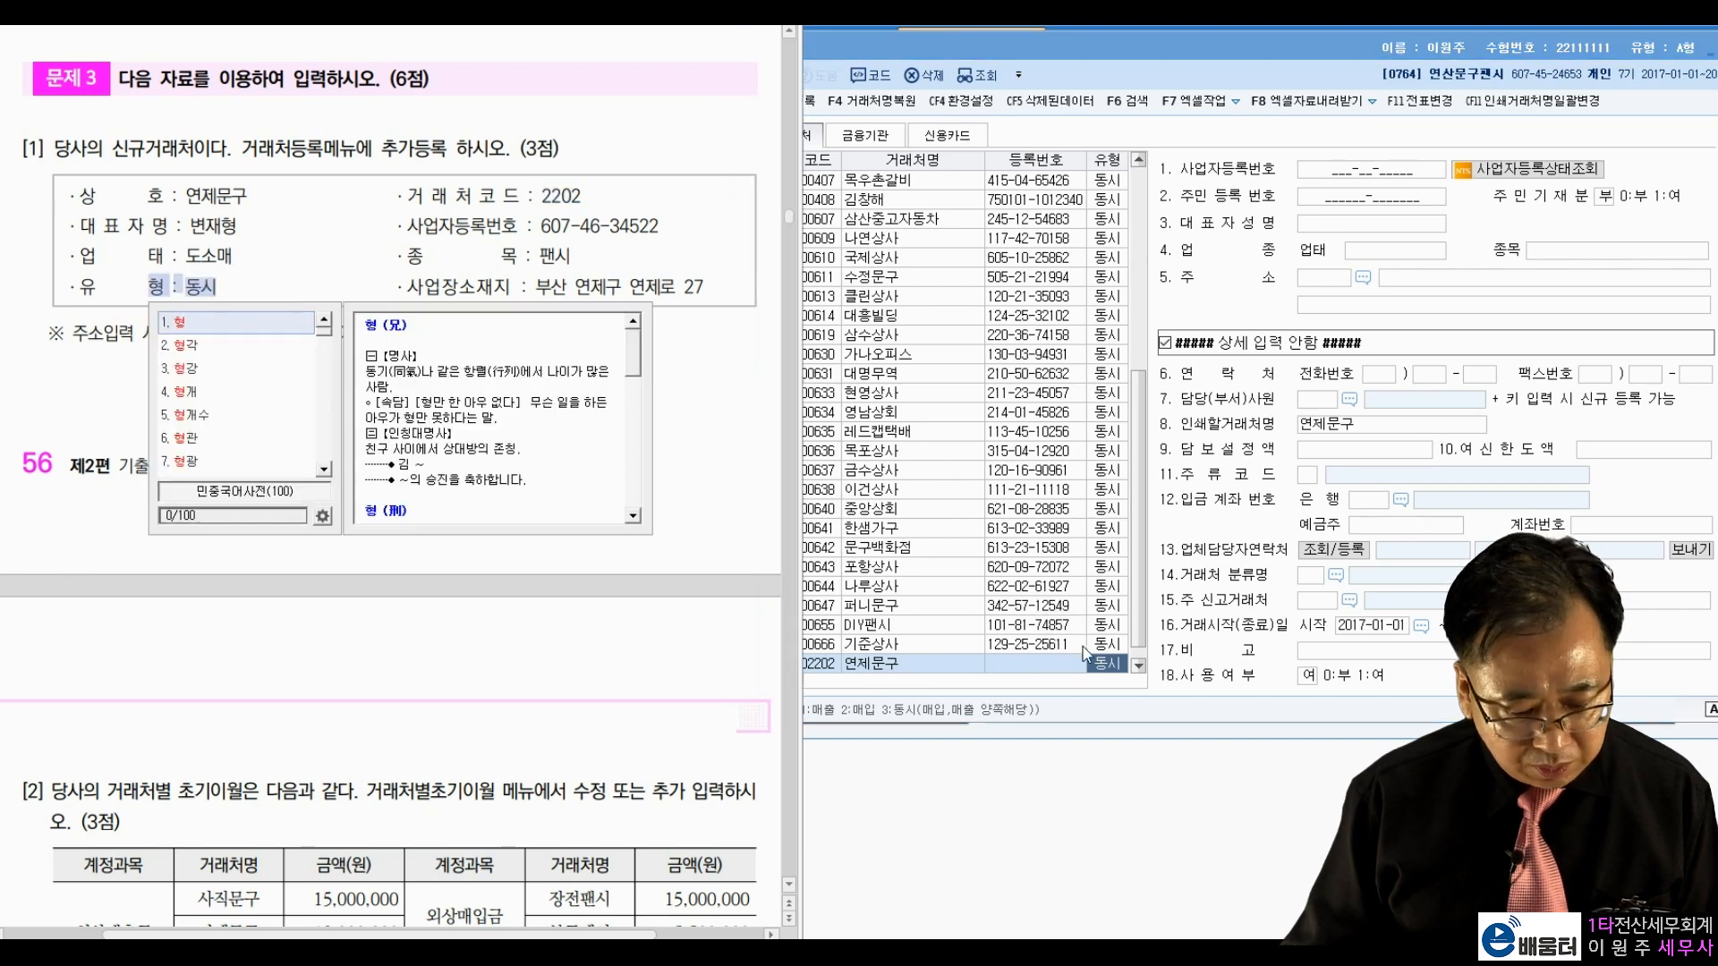
click(1099, 665)
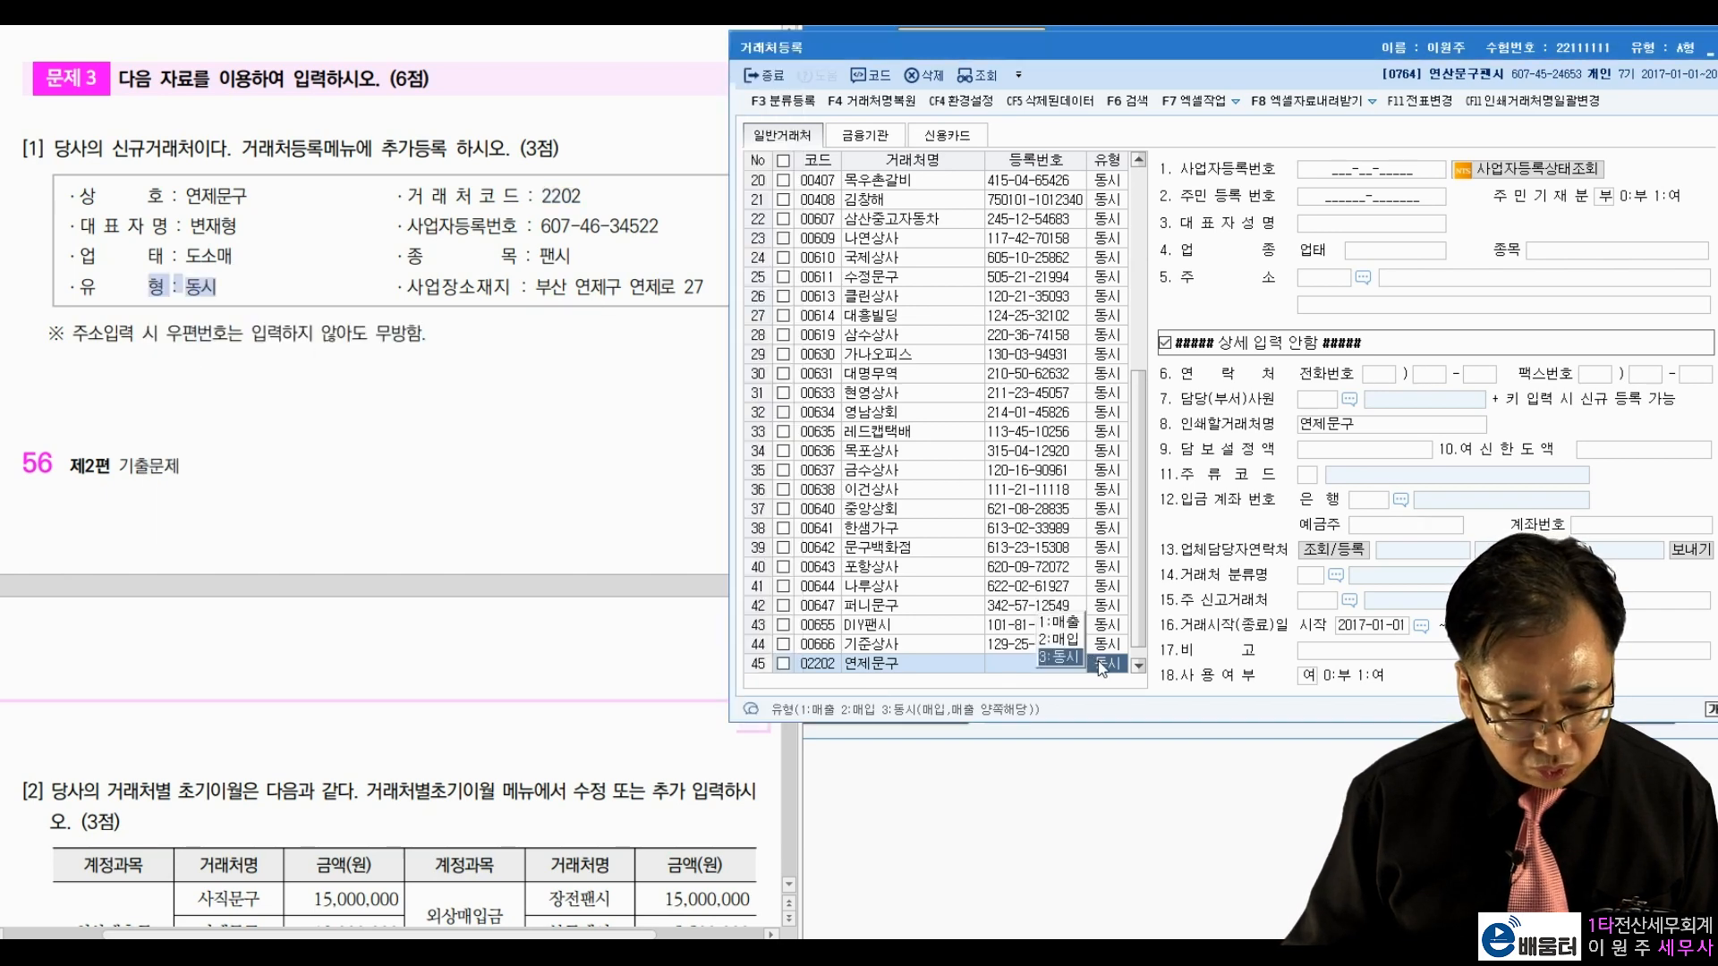
click(1372, 171)
drag(540, 226, 660, 227)
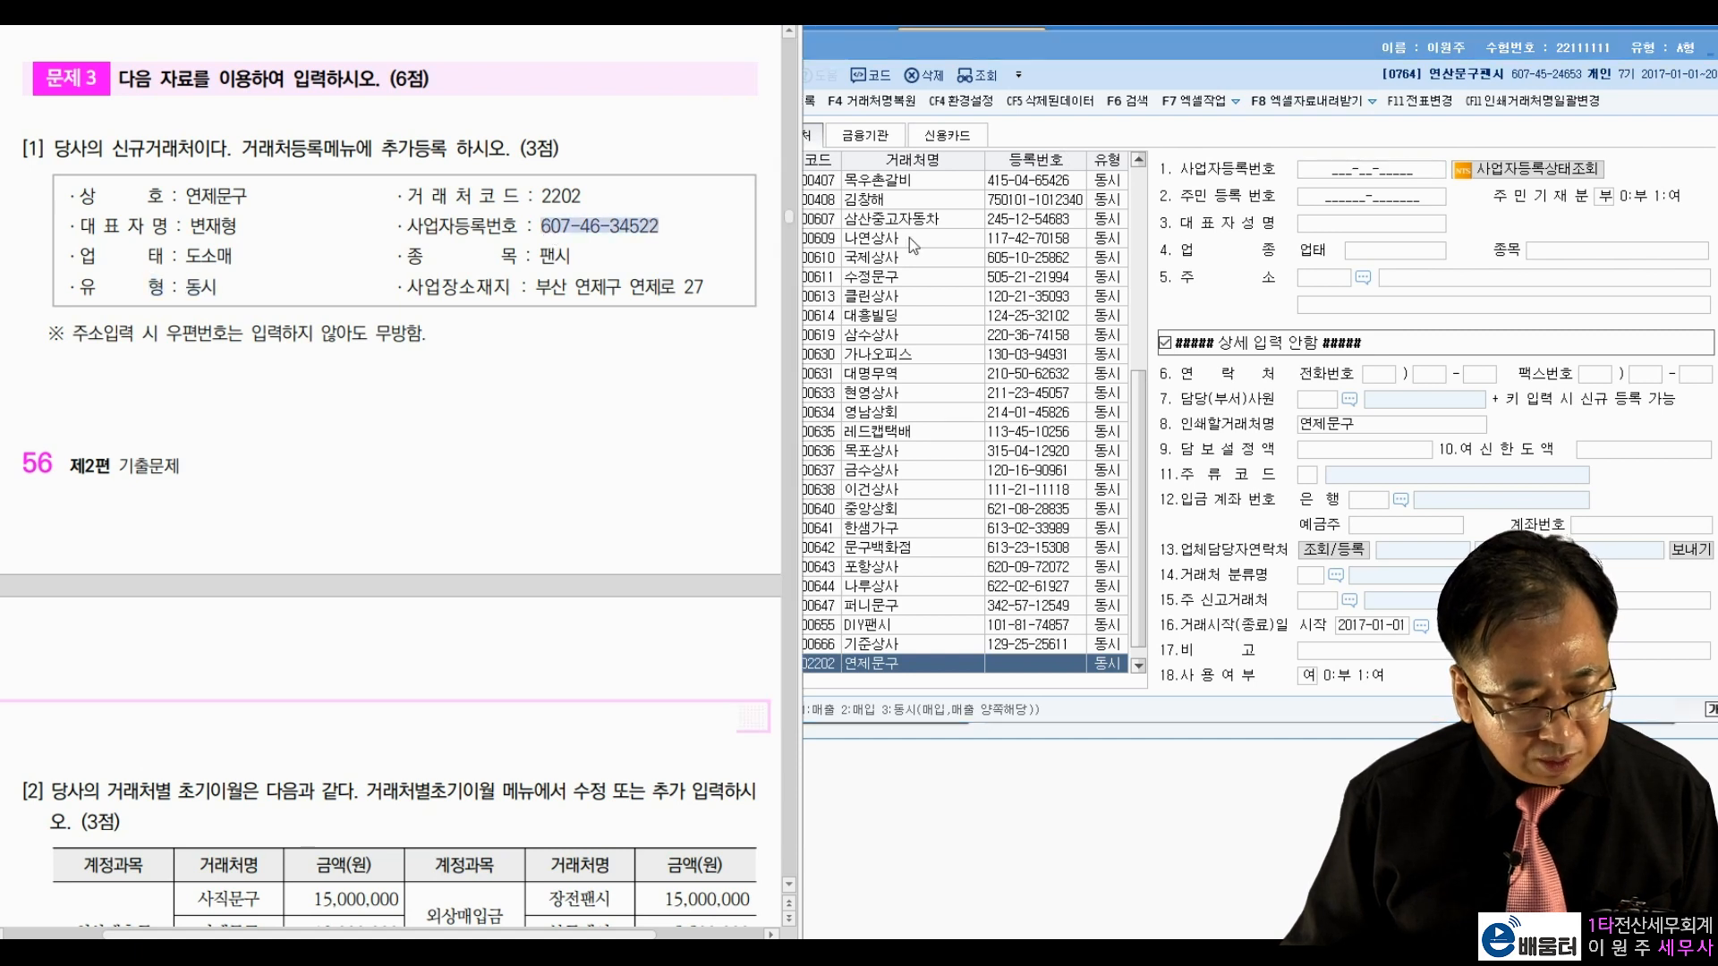
click(1340, 170)
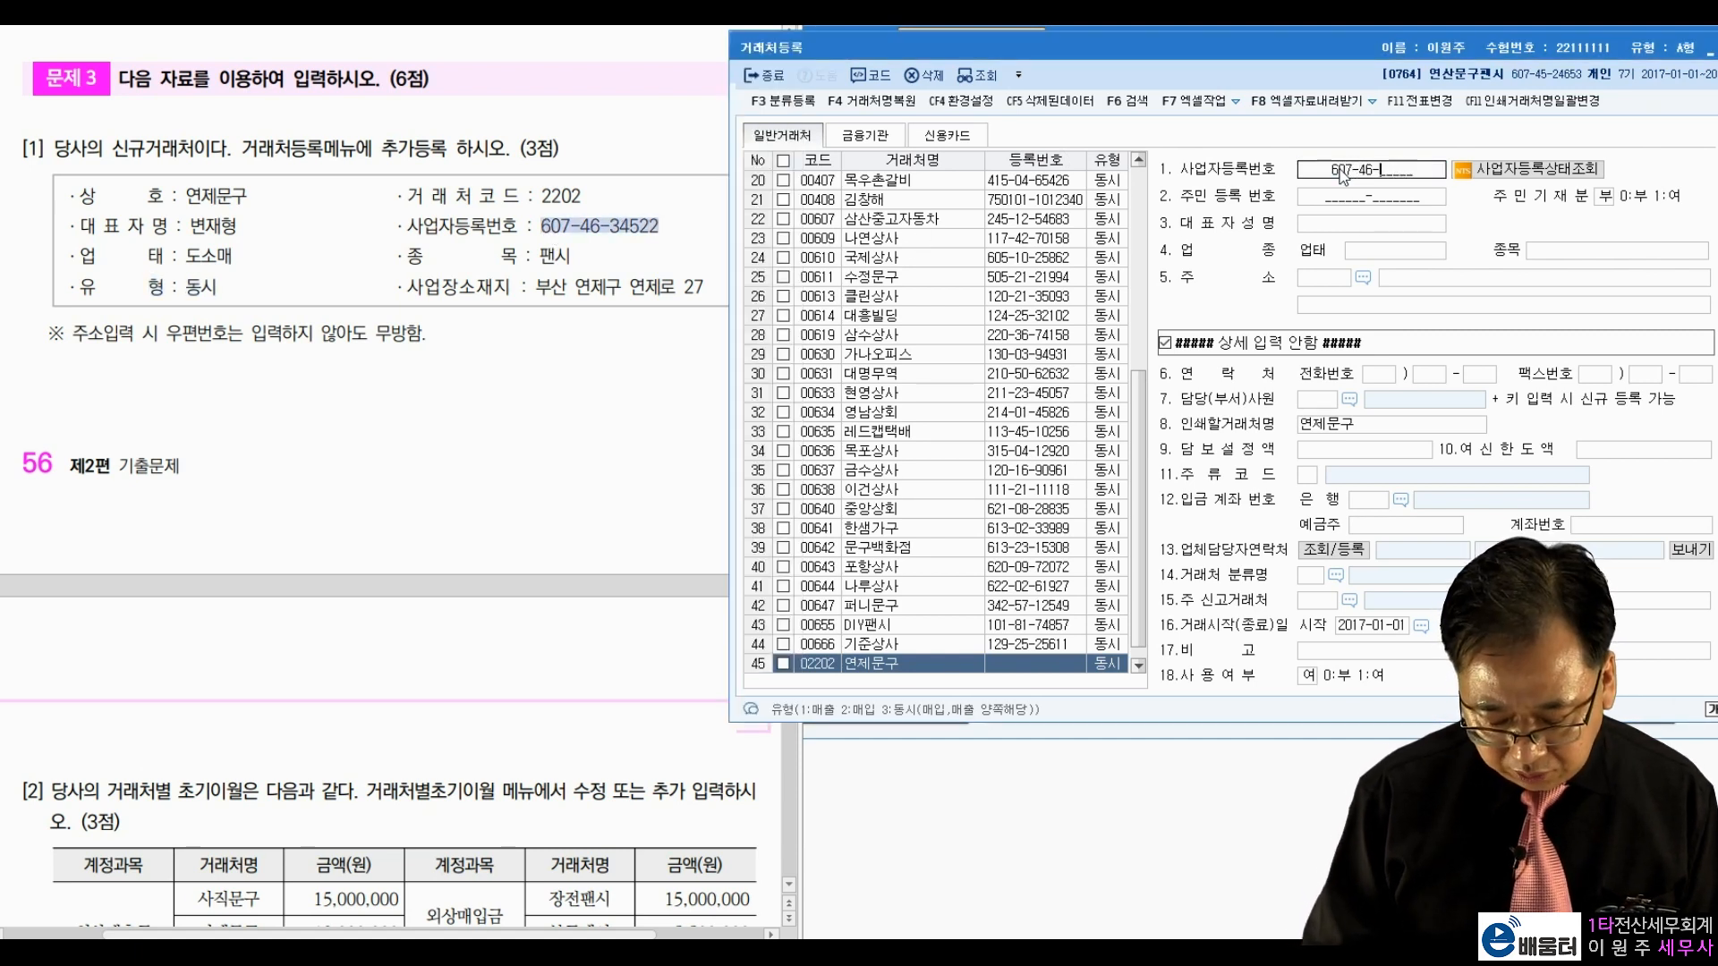
key(Return)
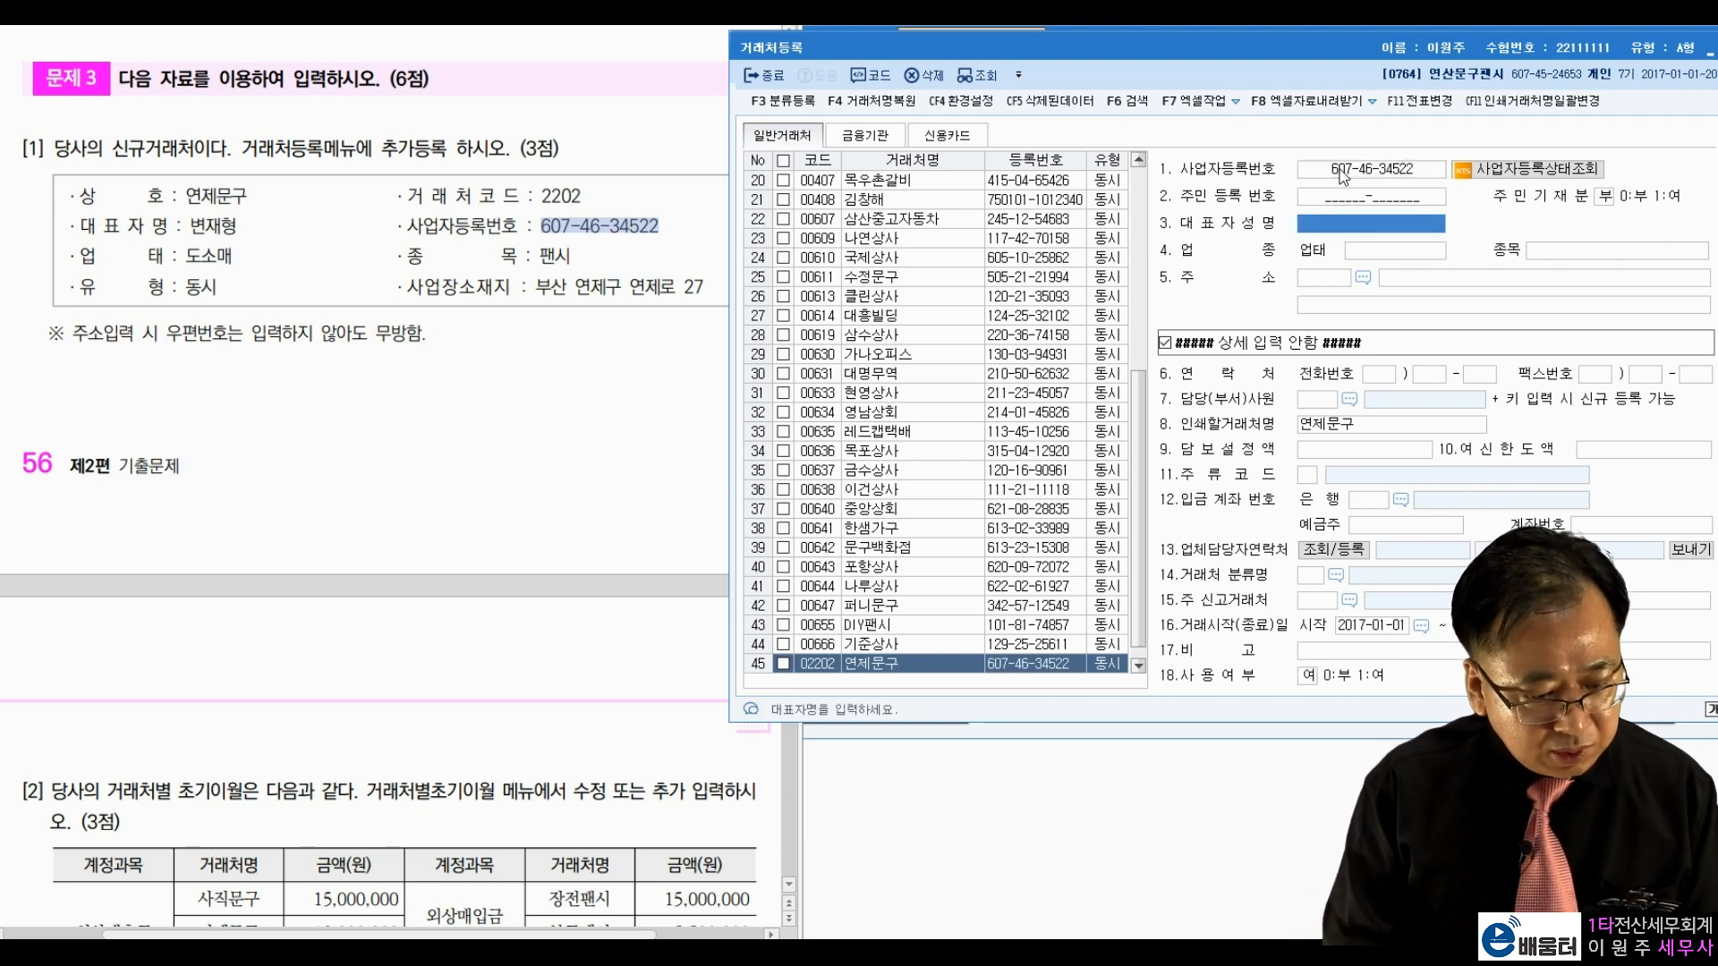
key(Return)
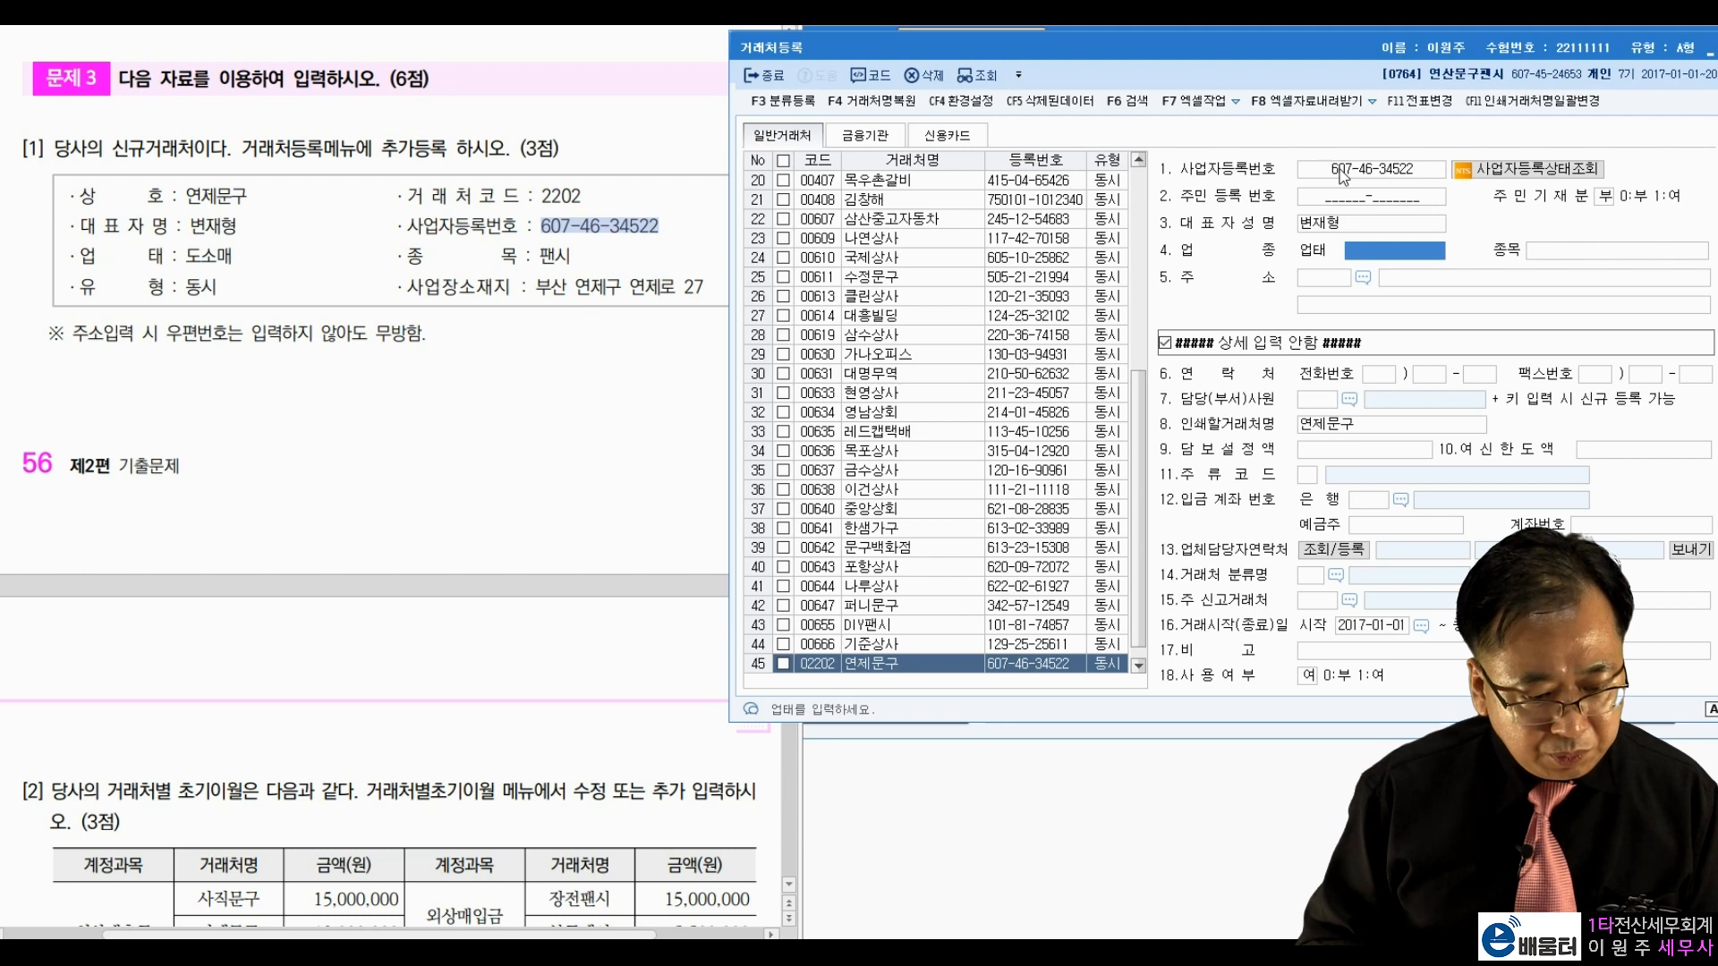
Step: Enter business type 도소매, item 팬시 and the business address, then close the screen
text(도소매)
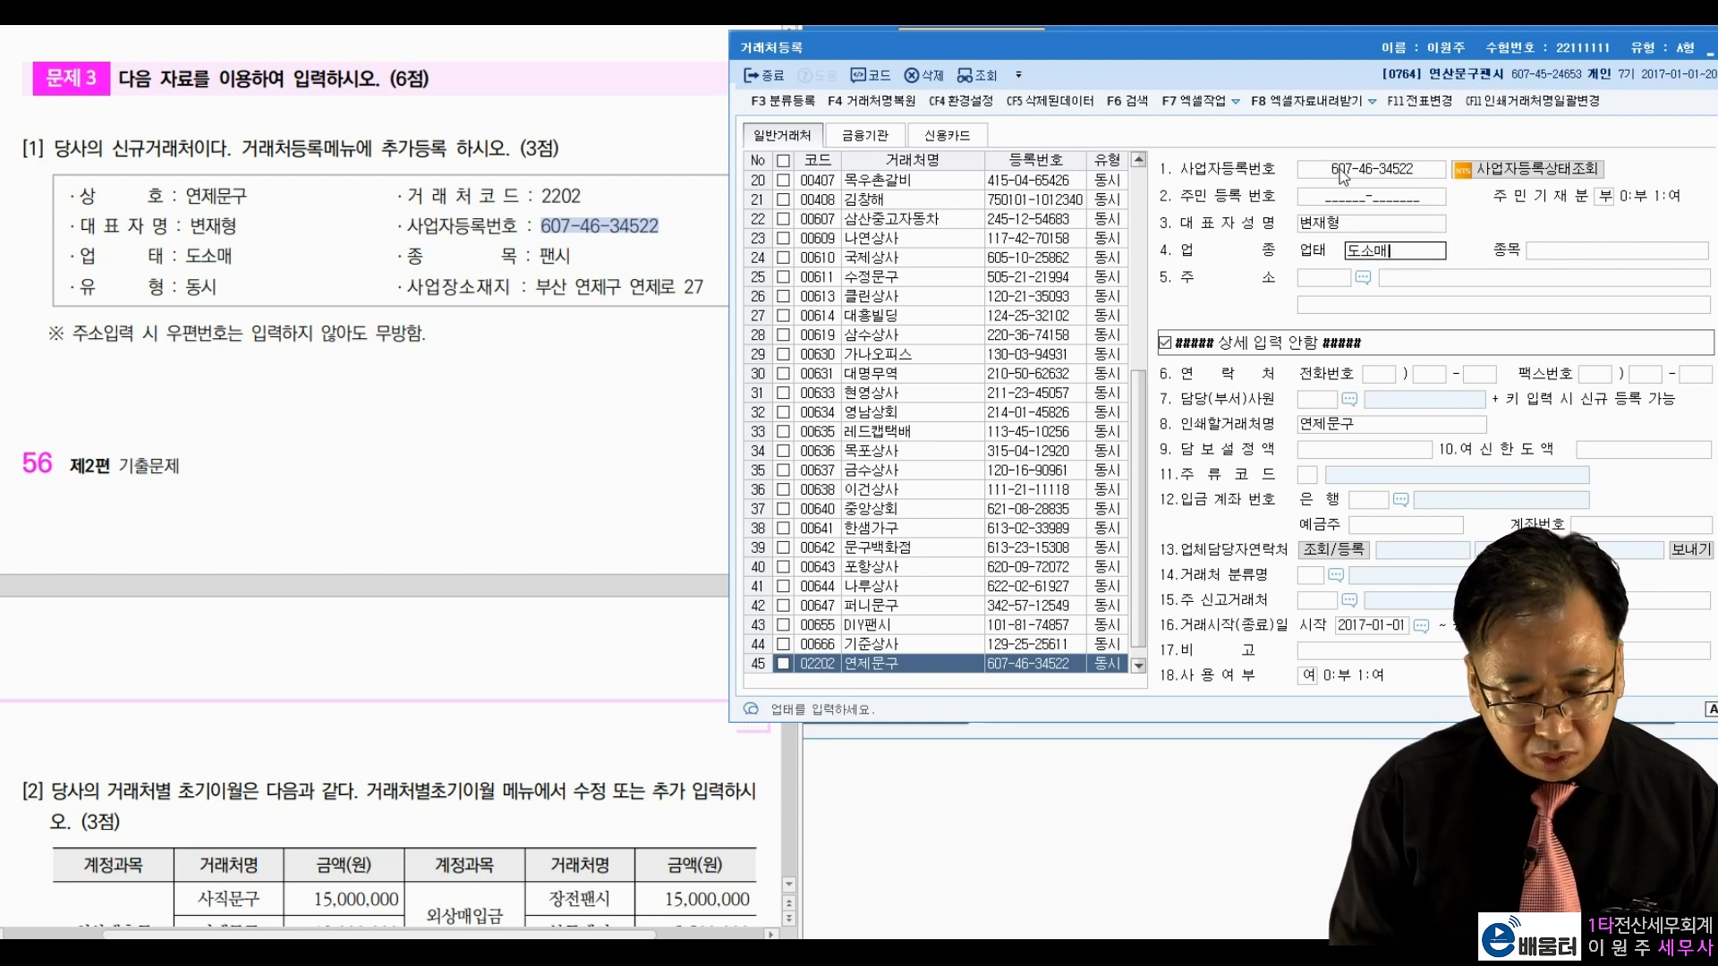
key(Return)
text(팬시)
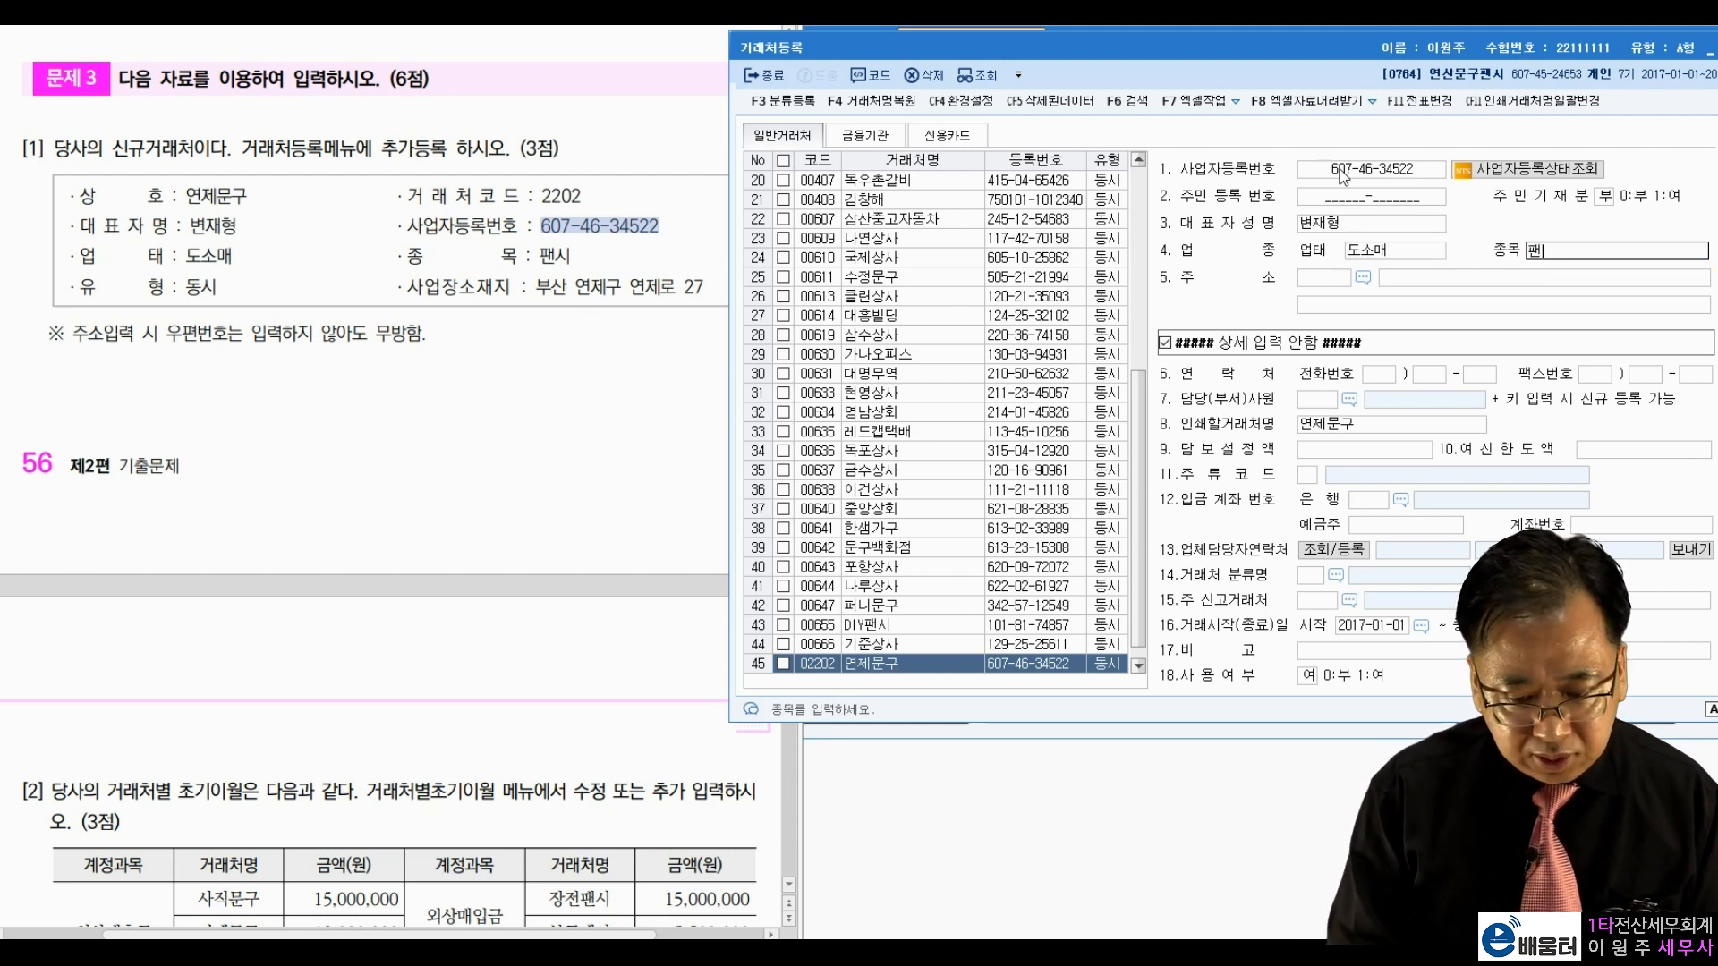
key(Return)
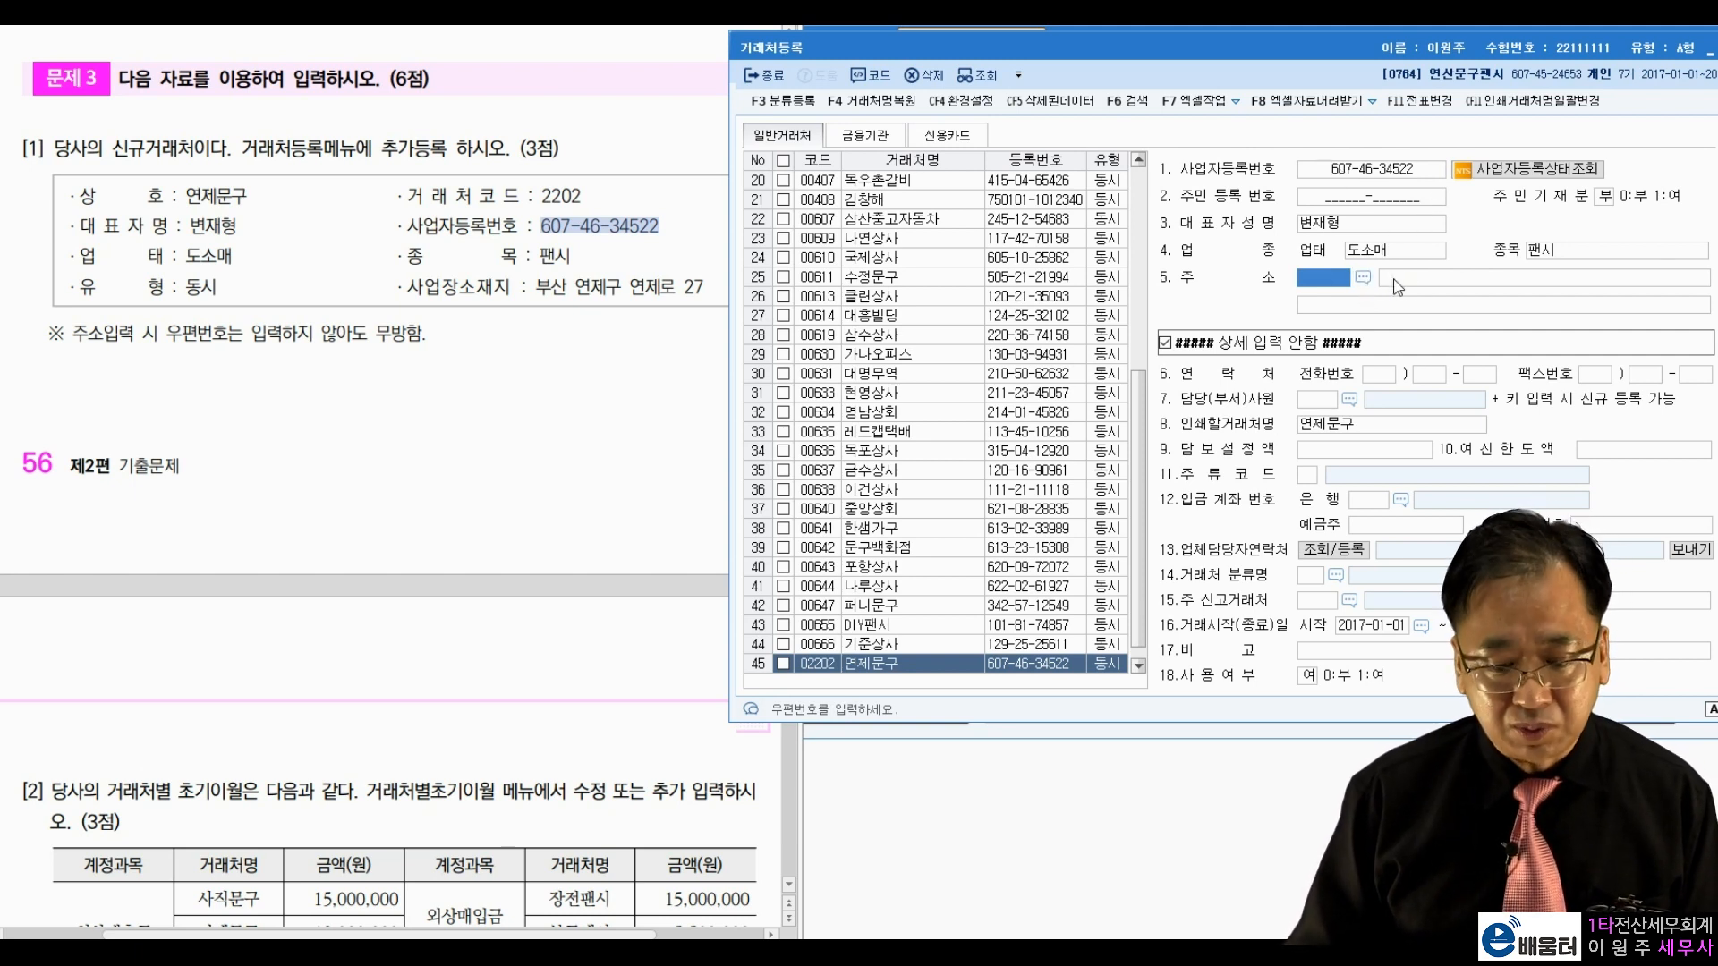
click(1414, 284)
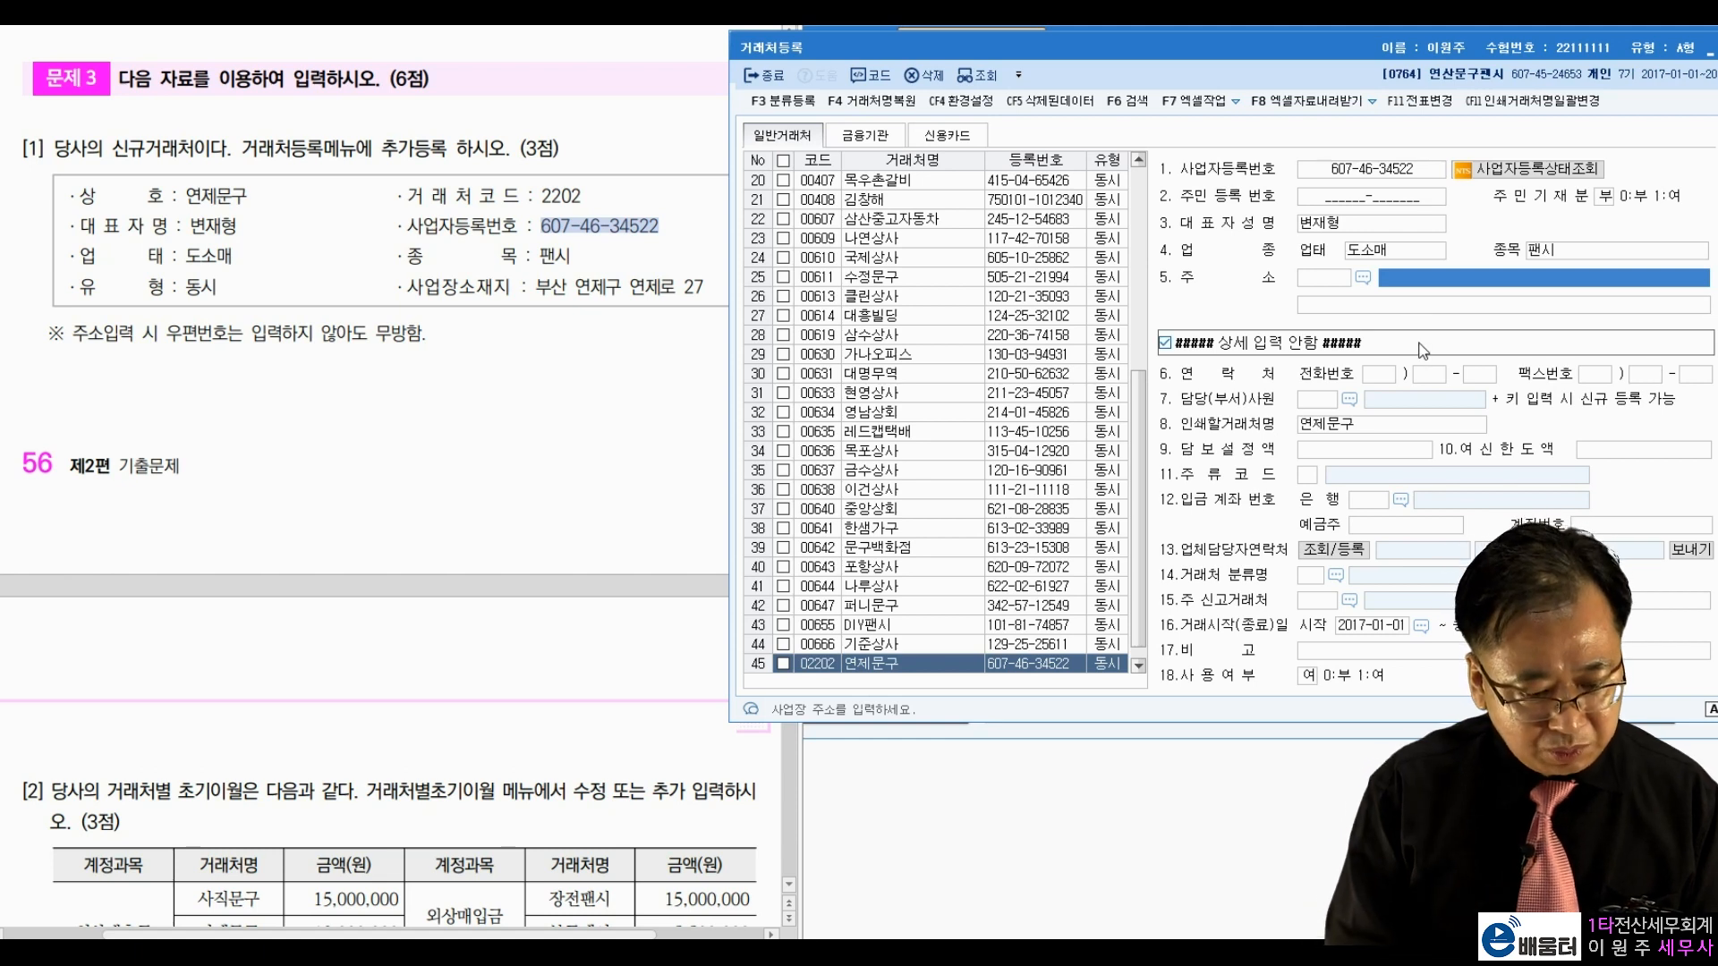
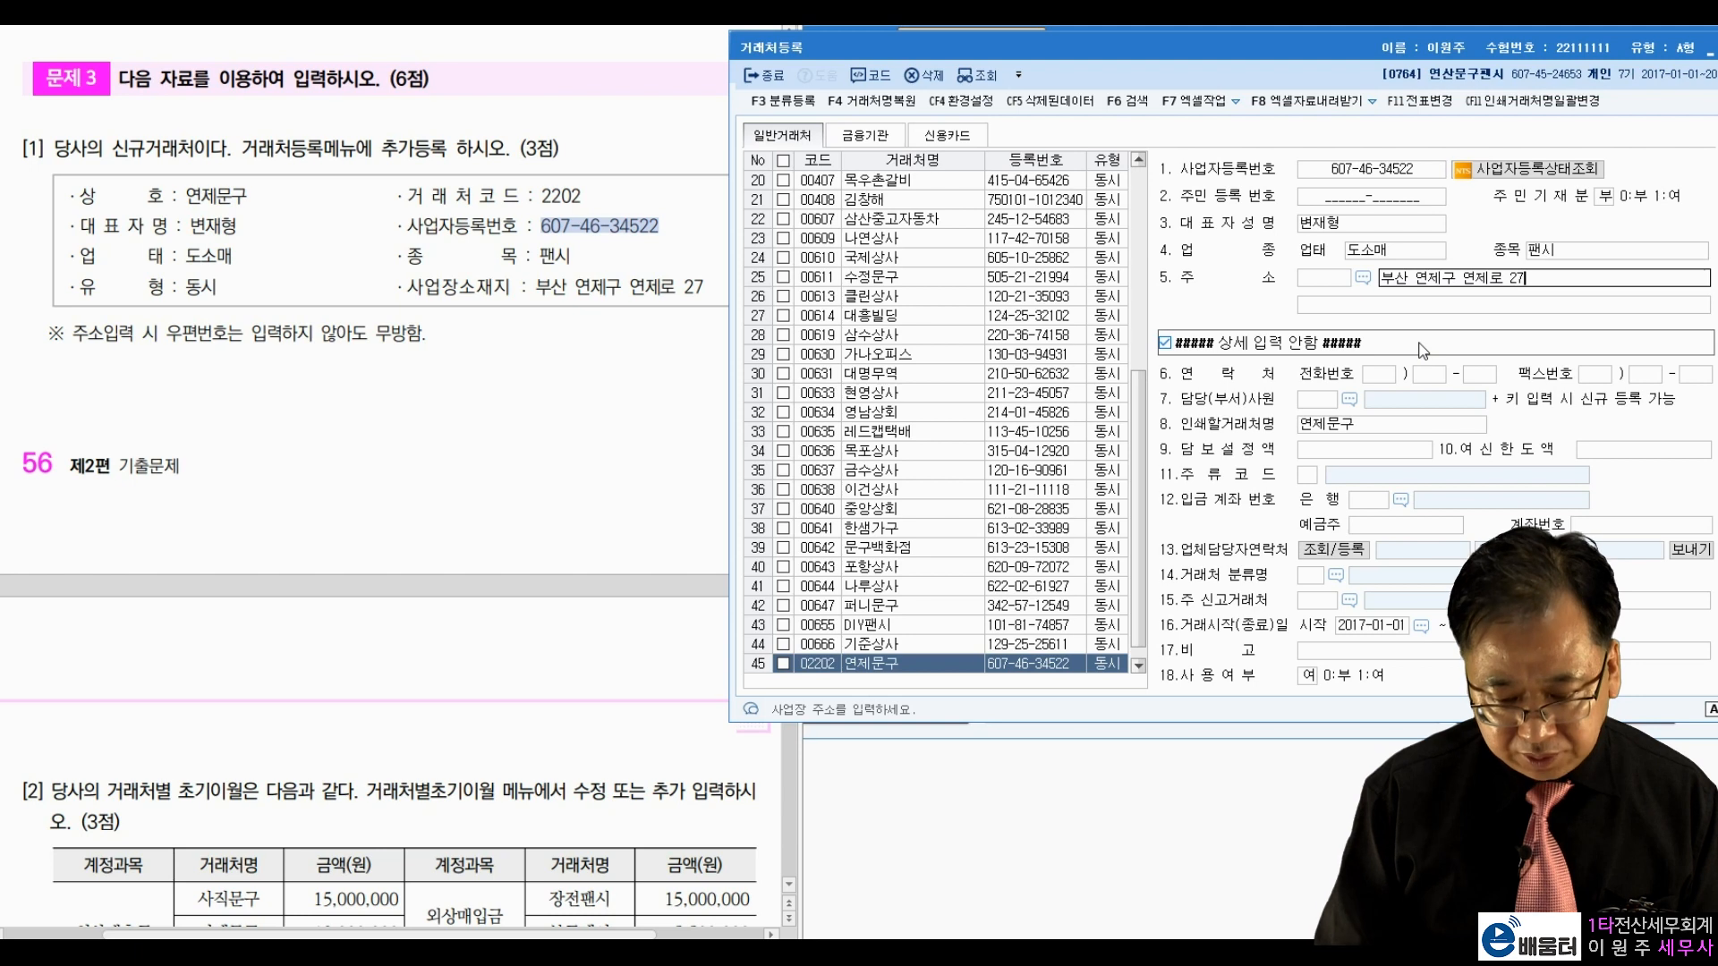
key(Return)
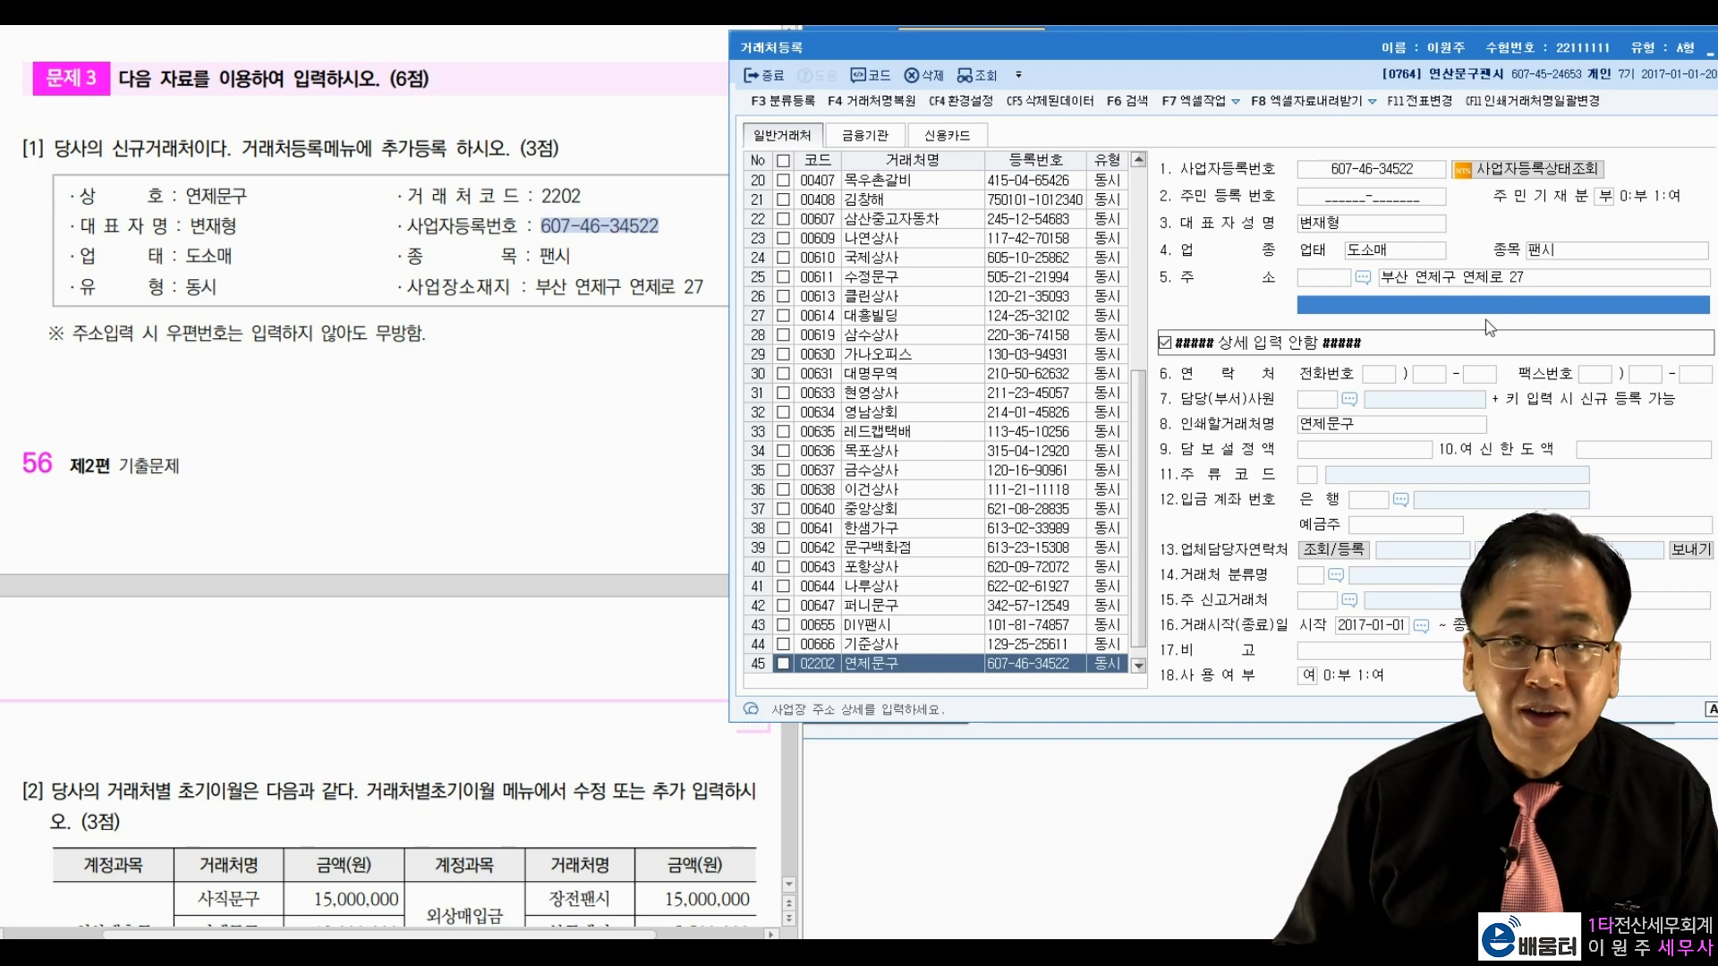
click(770, 79)
Step: Open 거래처별초기이월 and show the customer breakdown for 0108 외상매출금
scroll(523, 405, down, 5)
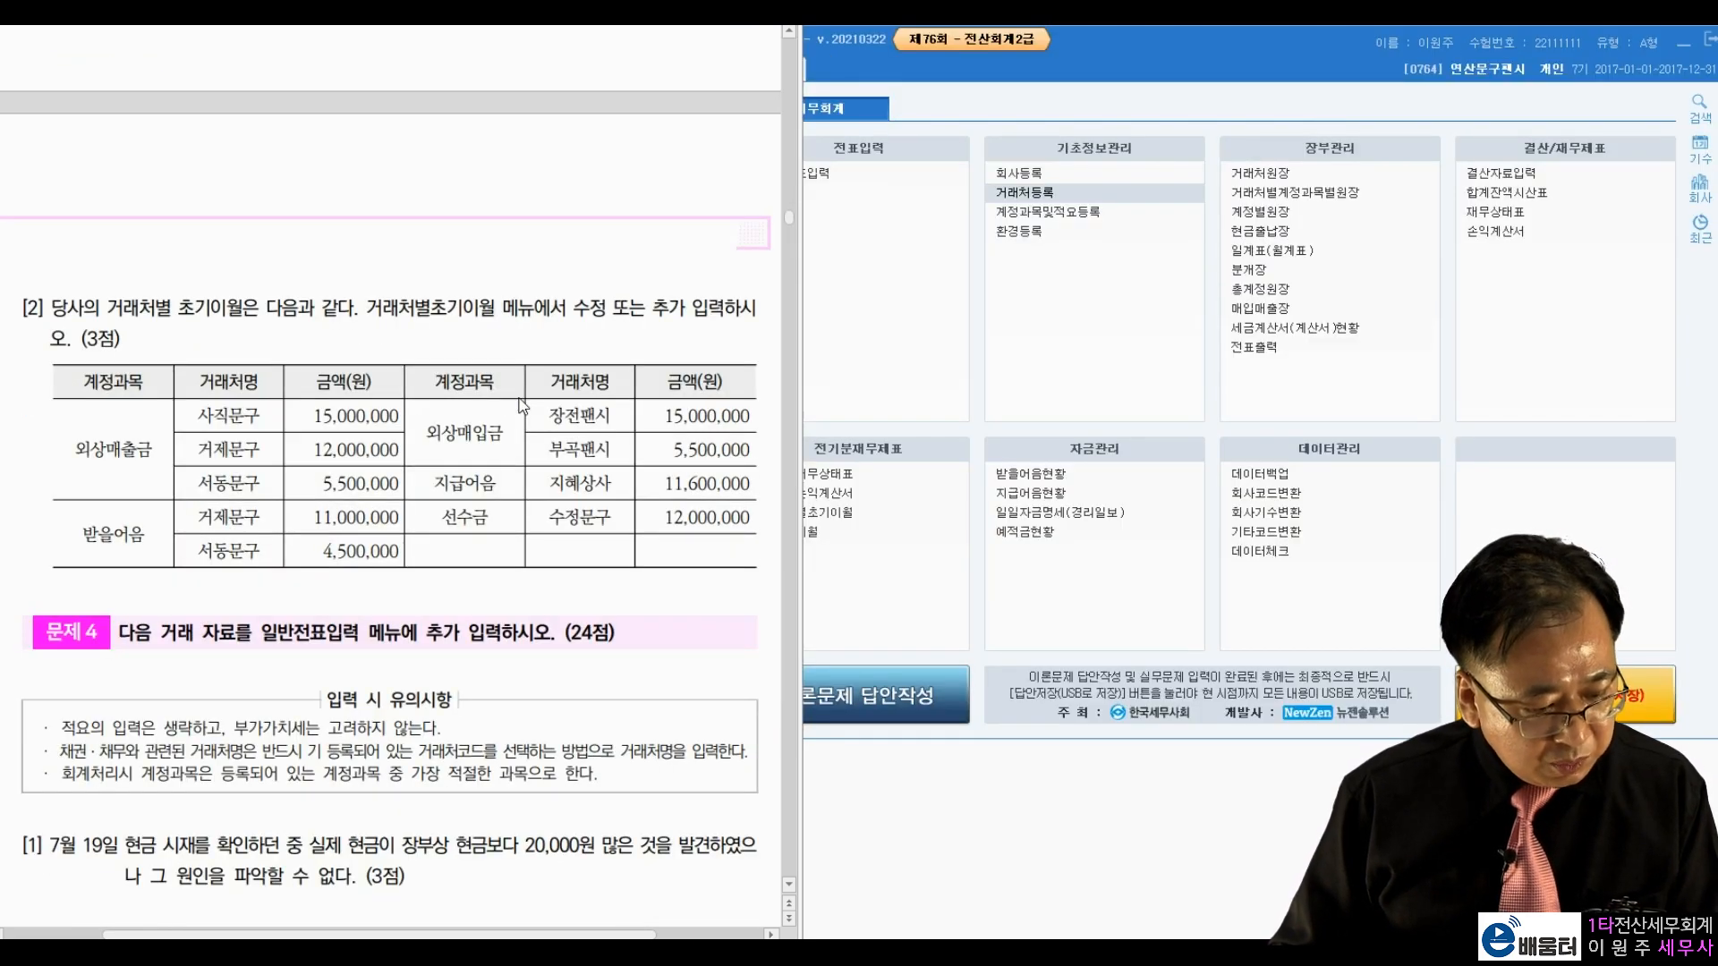
scroll(524, 405, down, 2)
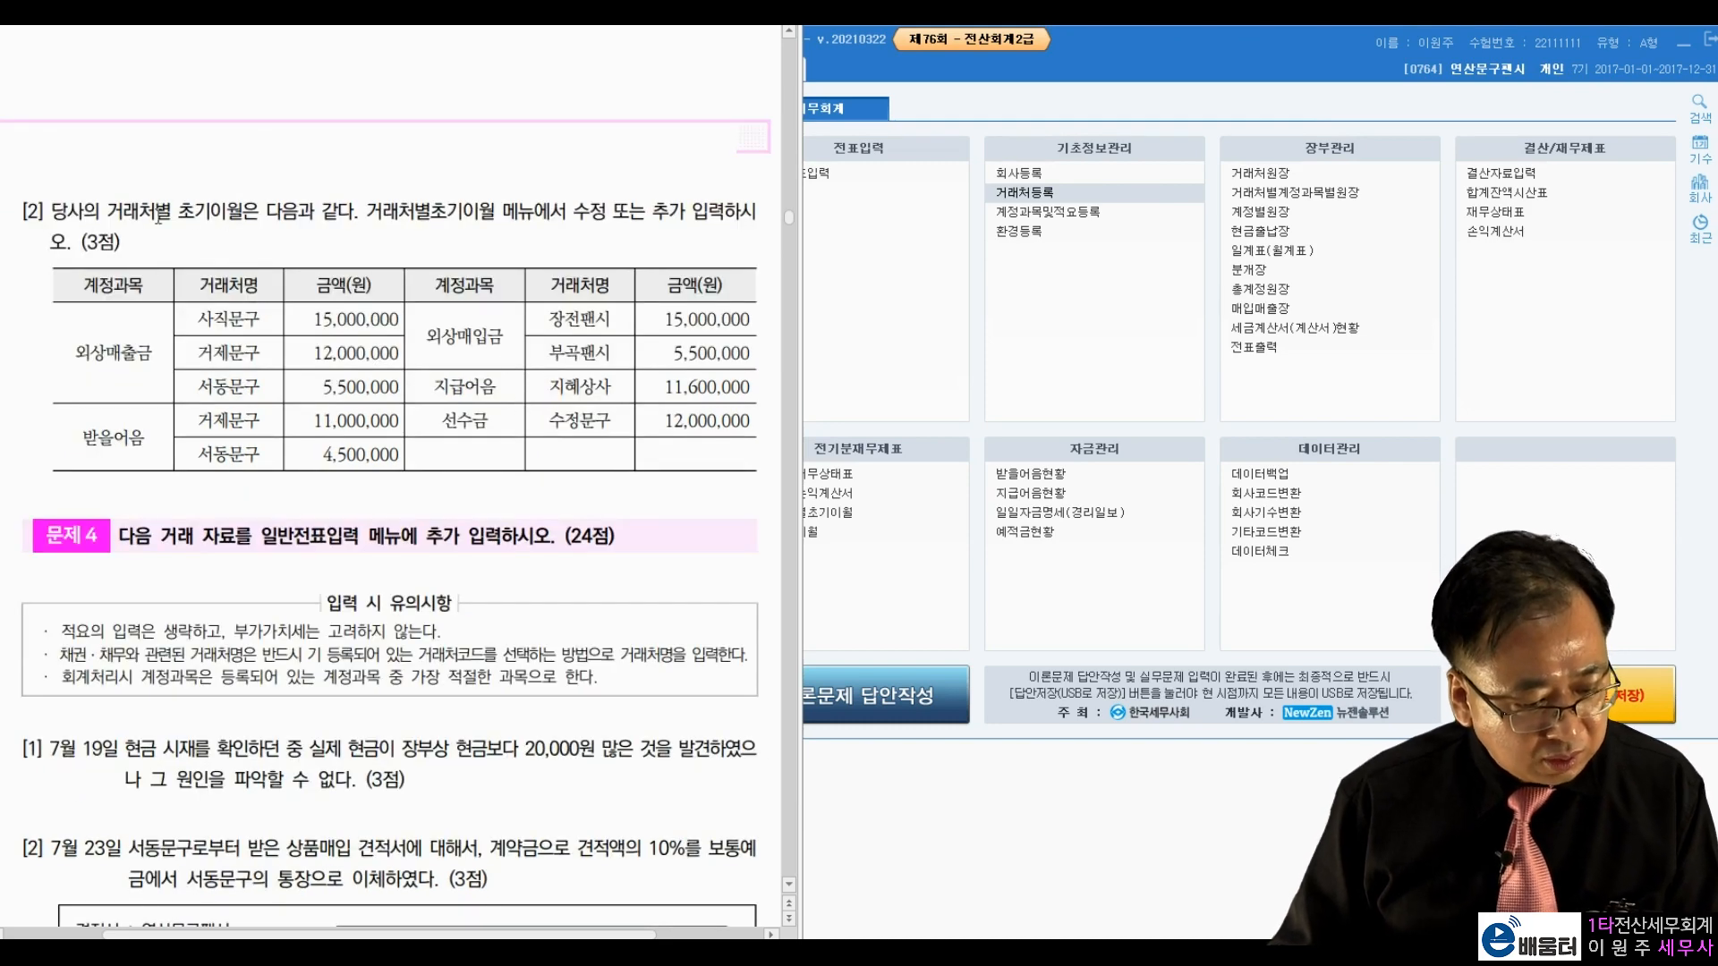
drag(107, 211, 266, 211)
click(990, 399)
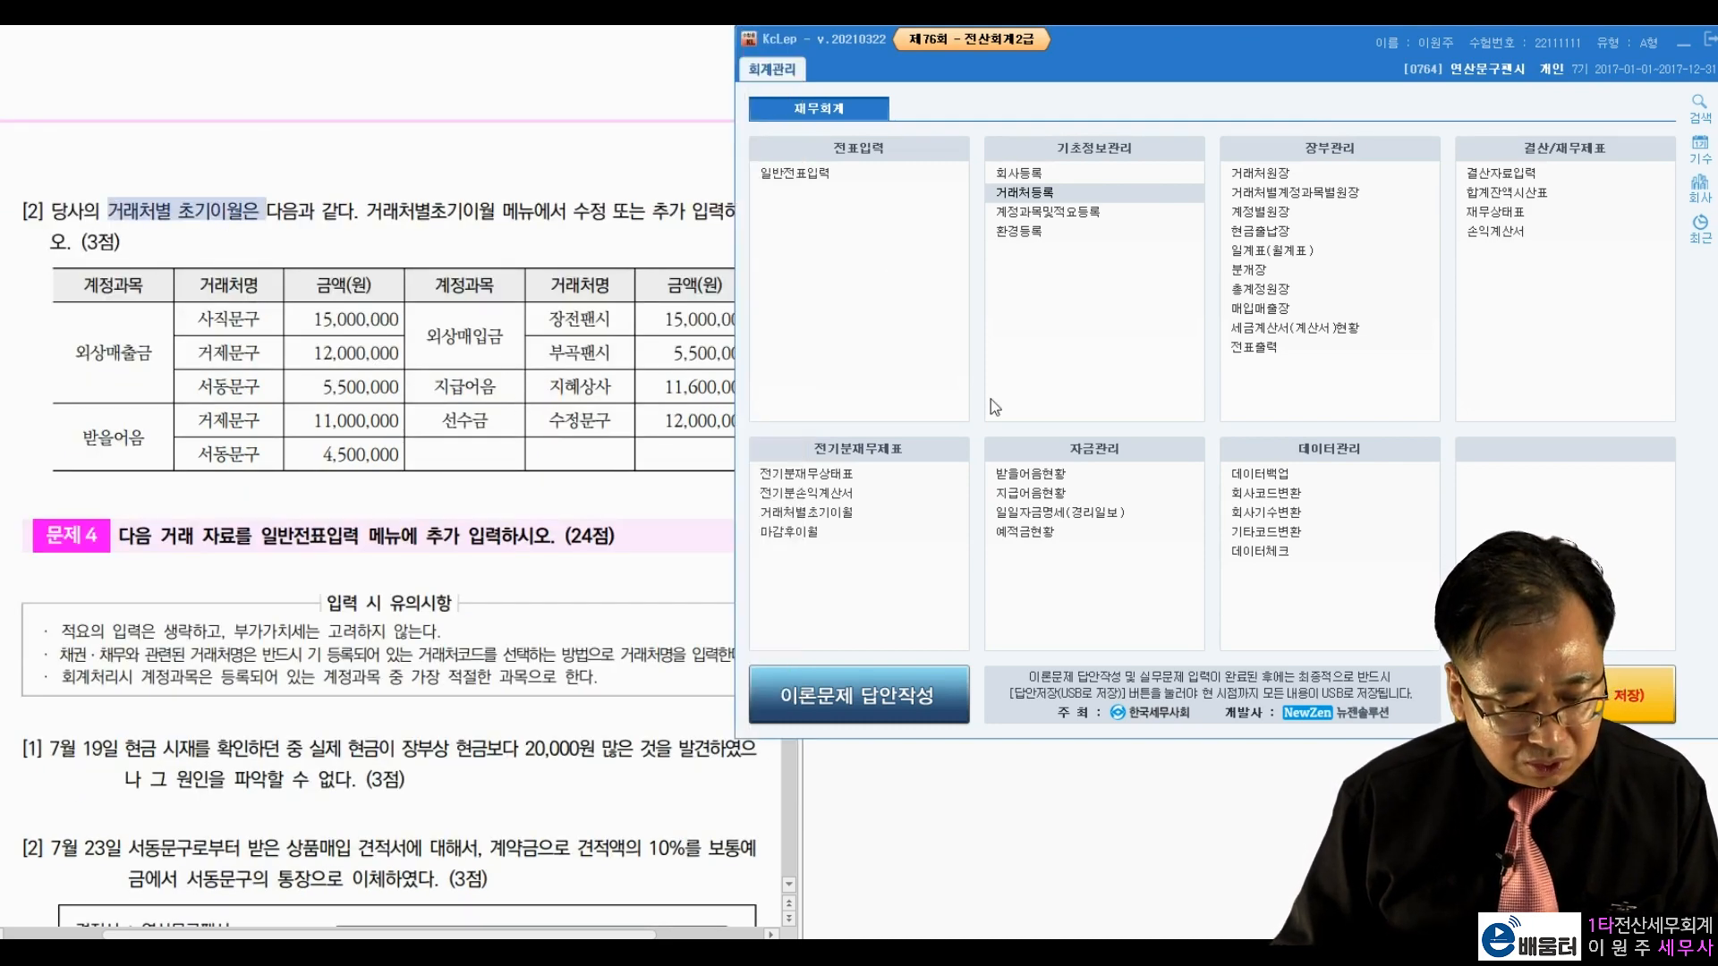
click(839, 517)
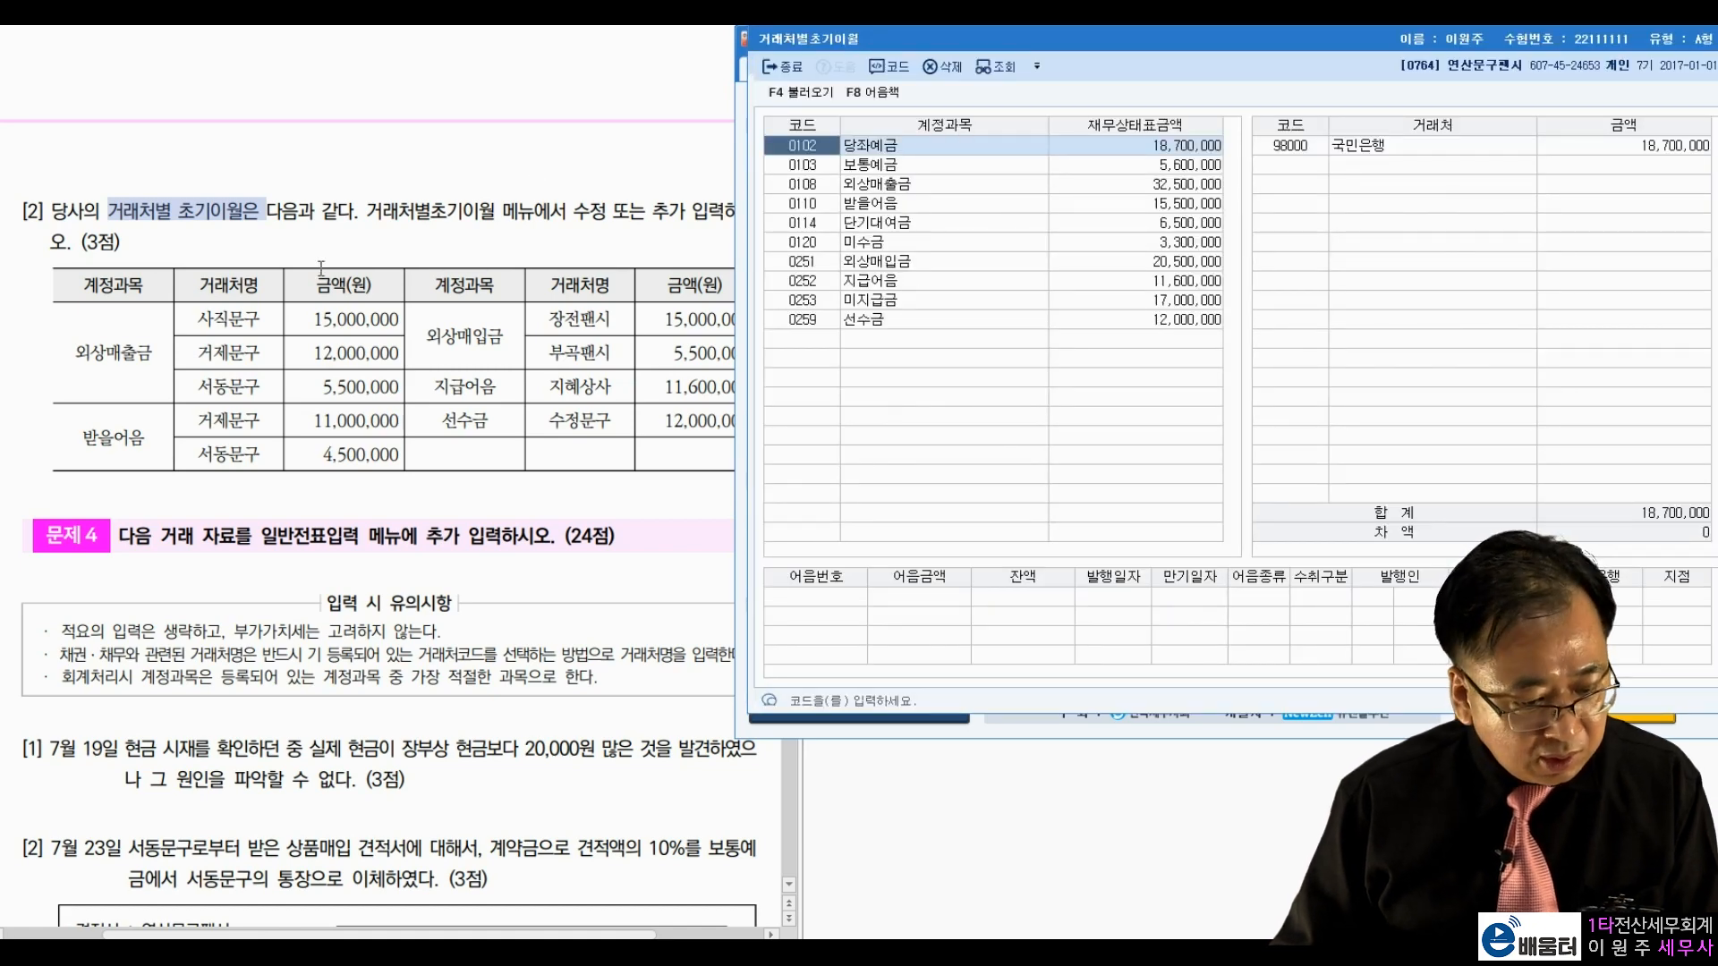
click(139, 349)
double_click(86, 356)
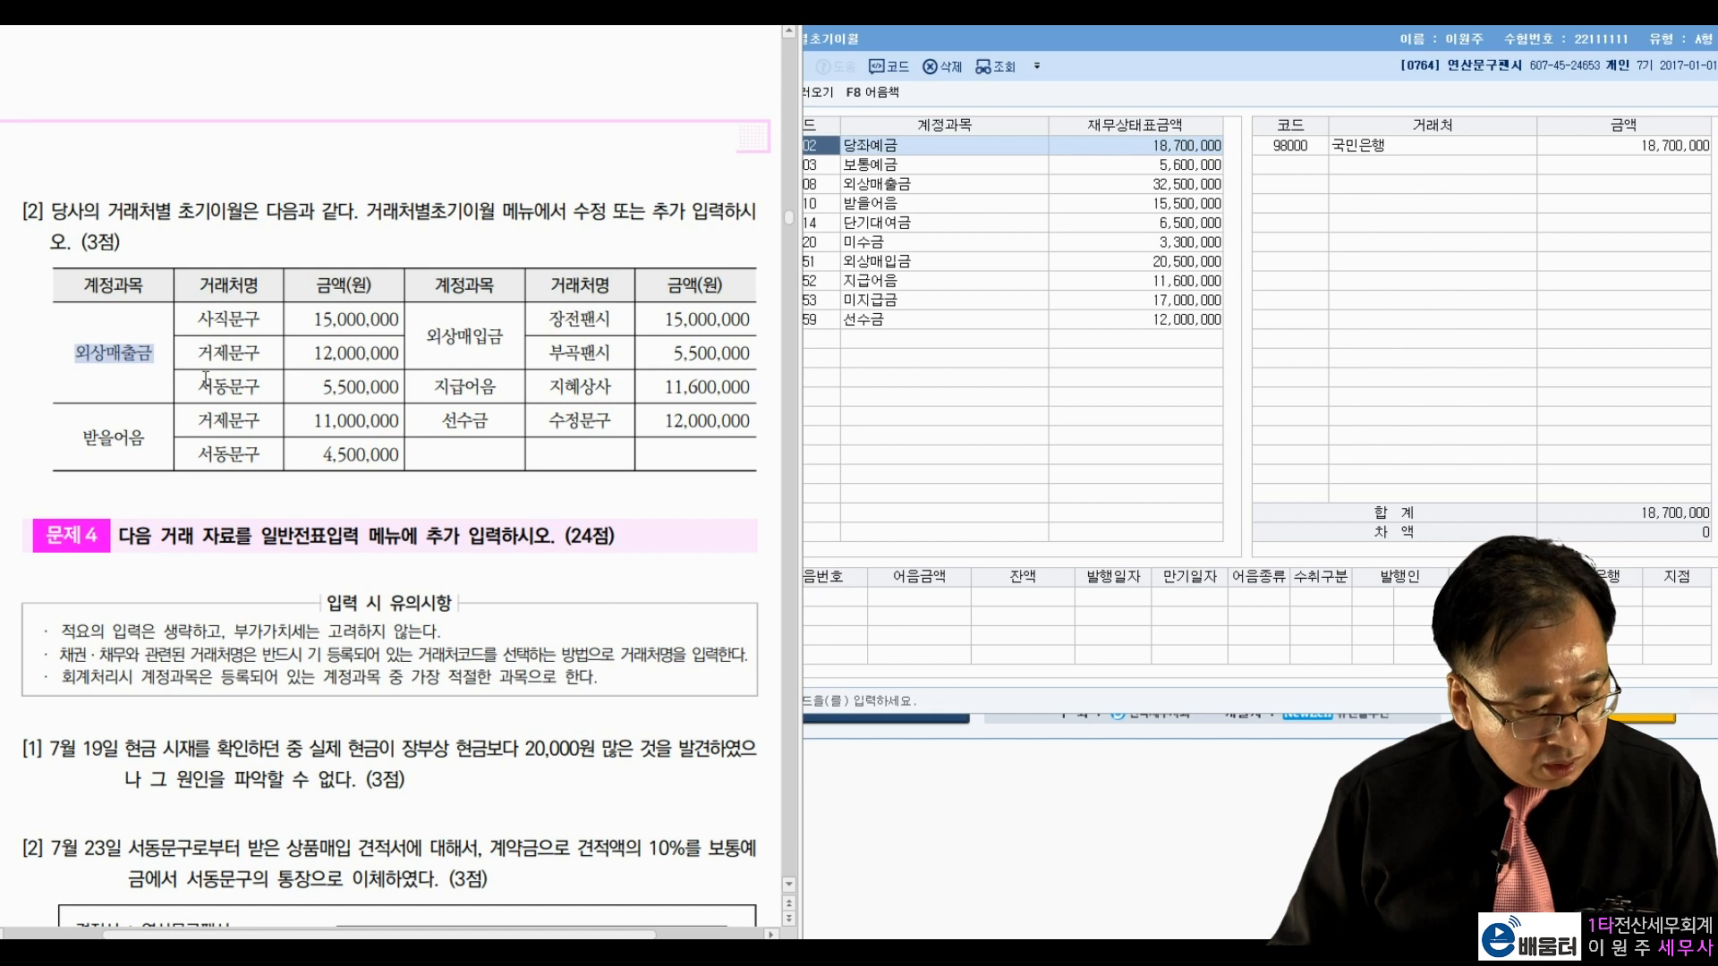
click(881, 187)
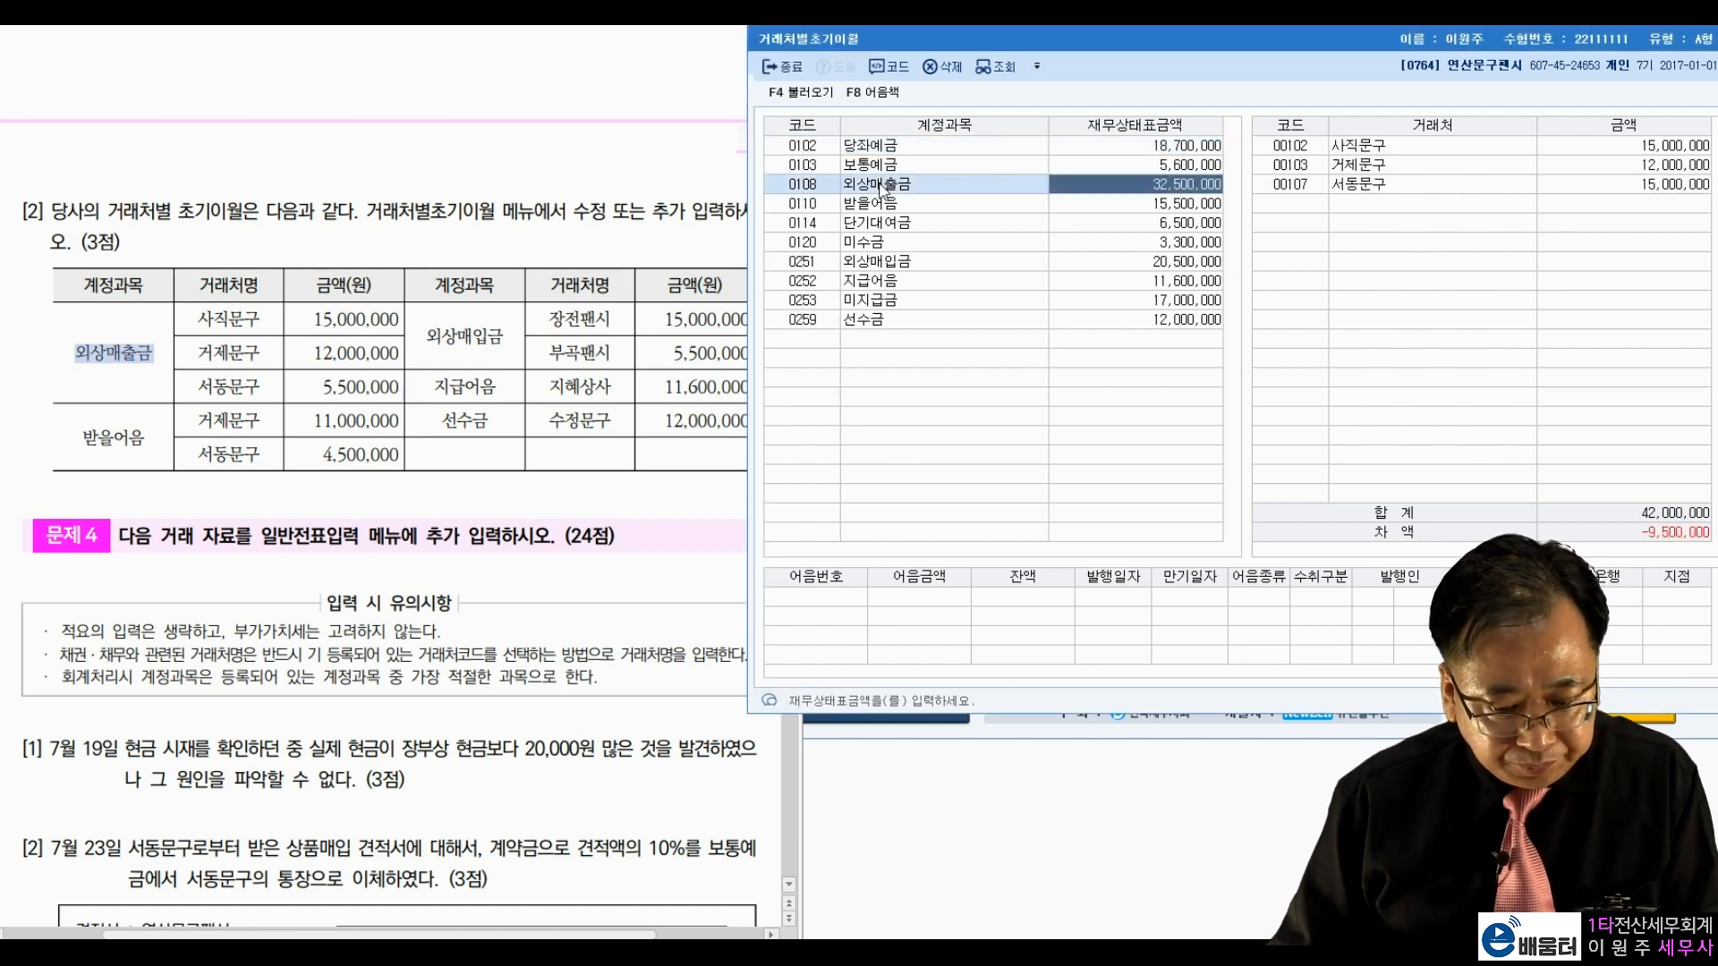
Step: Verify 사직문구 and 거제문구 balances, then change 서동문구's balance to 5,500,000
drag(233, 327, 391, 323)
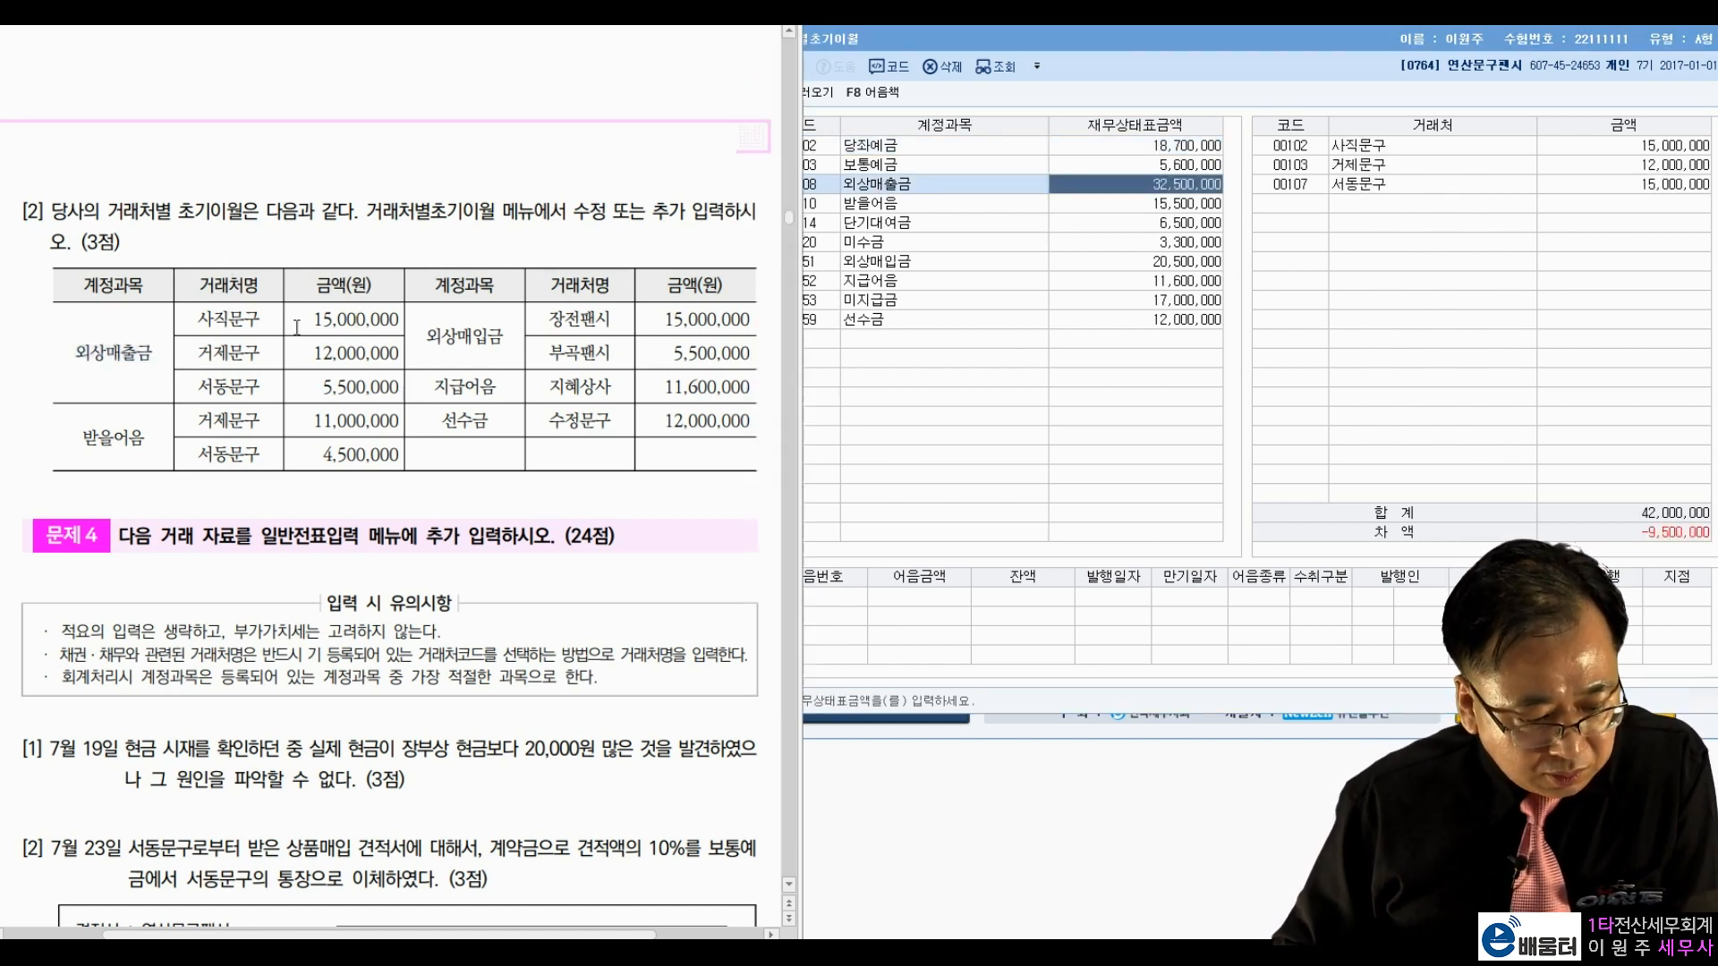
click(1537, 155)
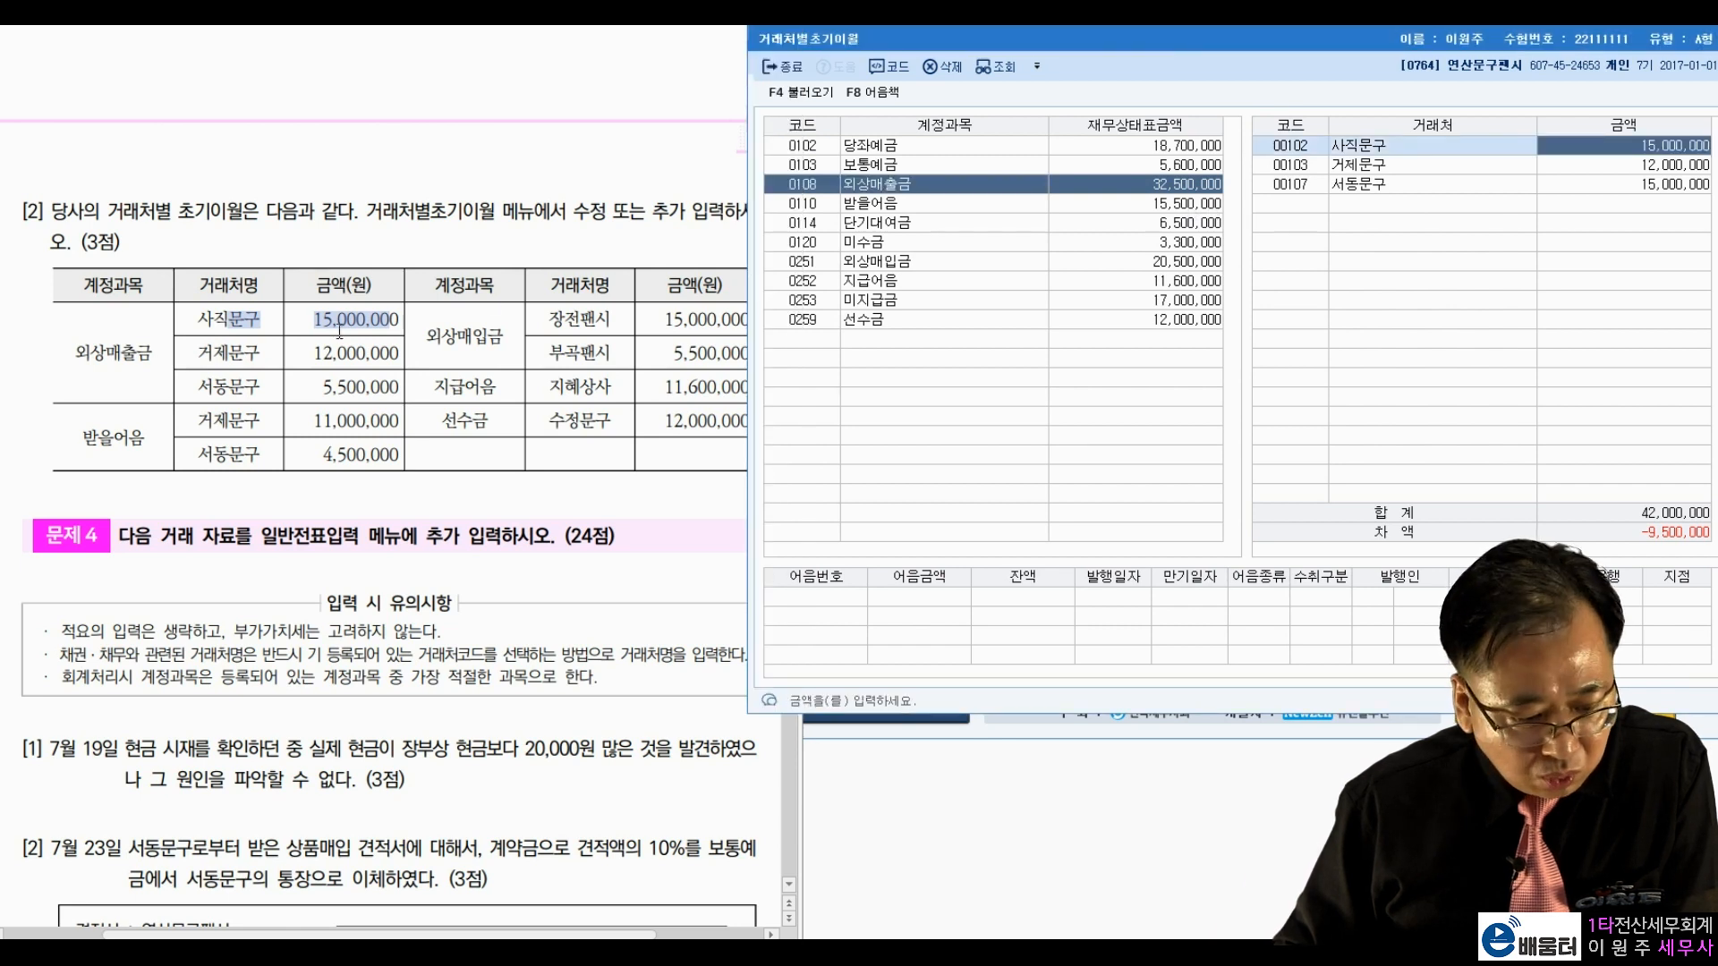
drag(240, 360, 331, 361)
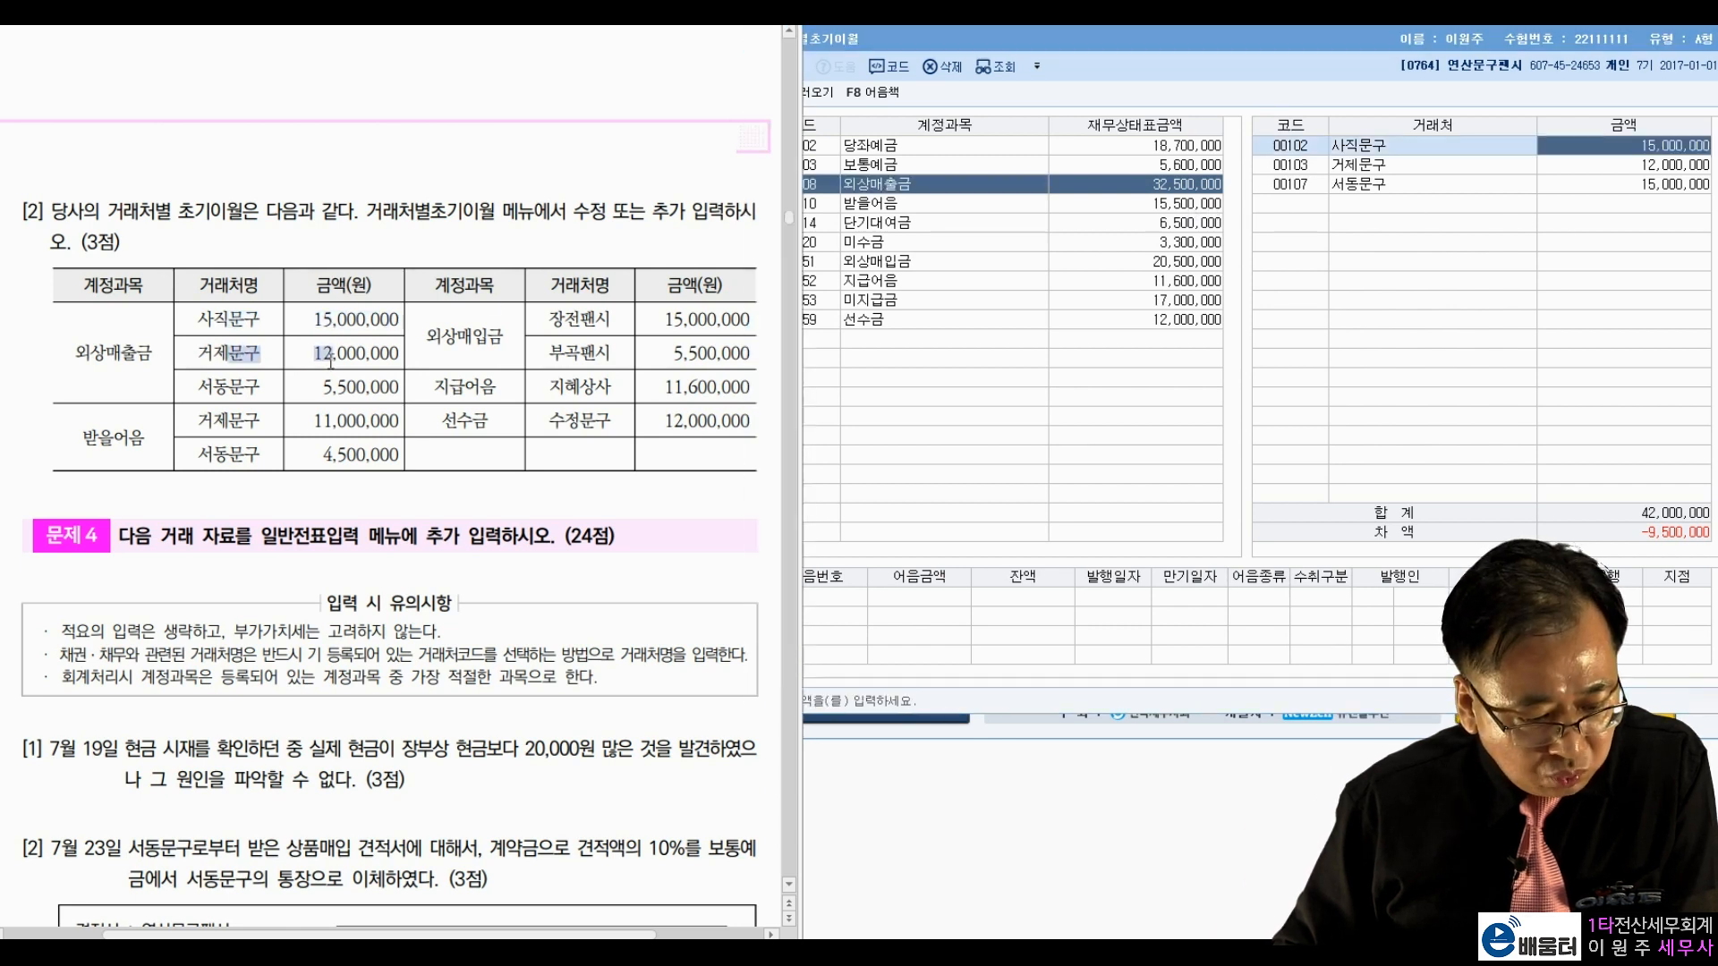
click(1527, 169)
click(314, 393)
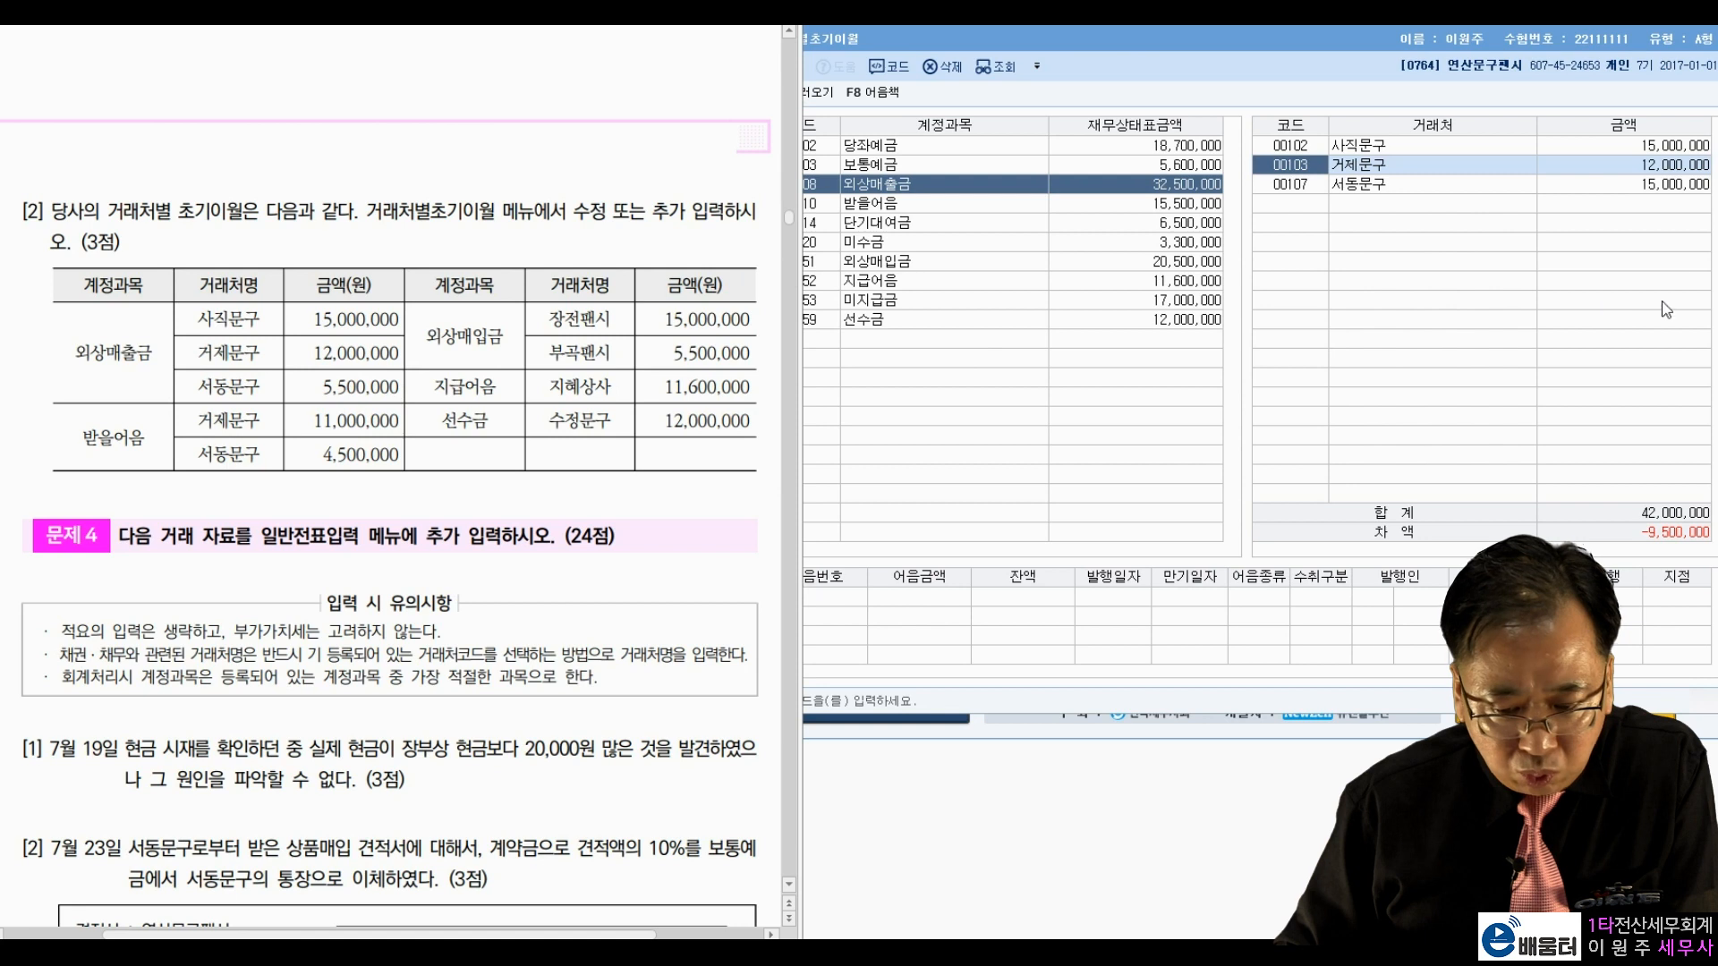
click(1610, 185)
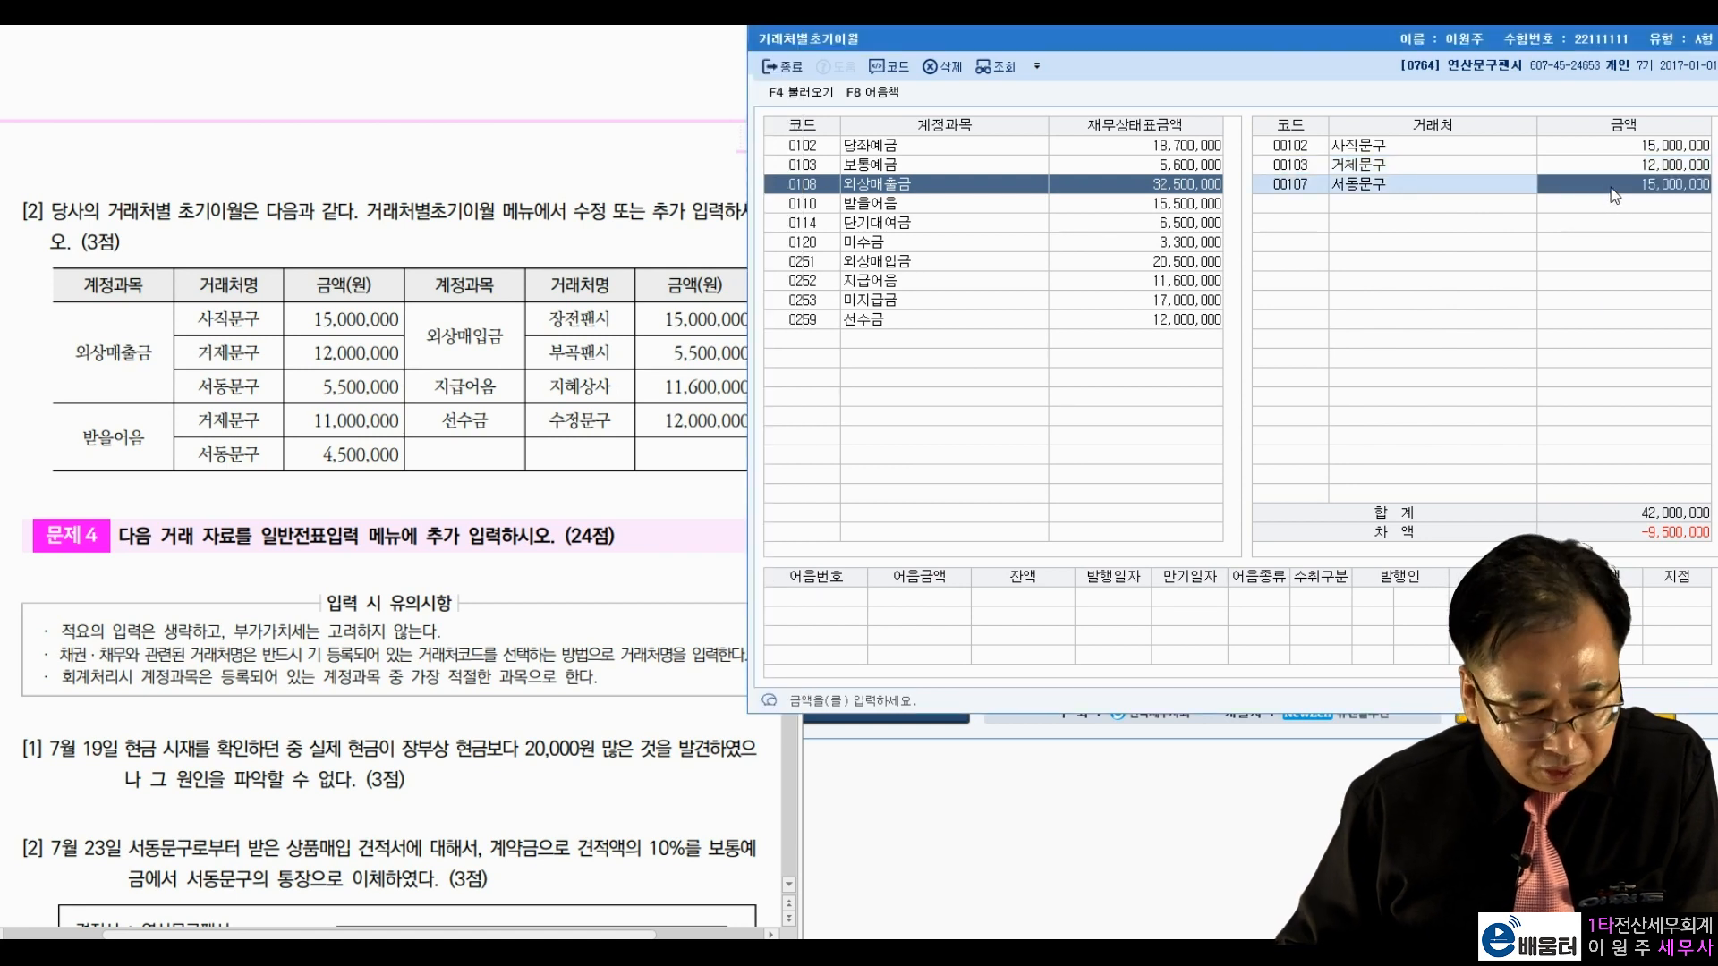
text(5,500,000)
key(Return)
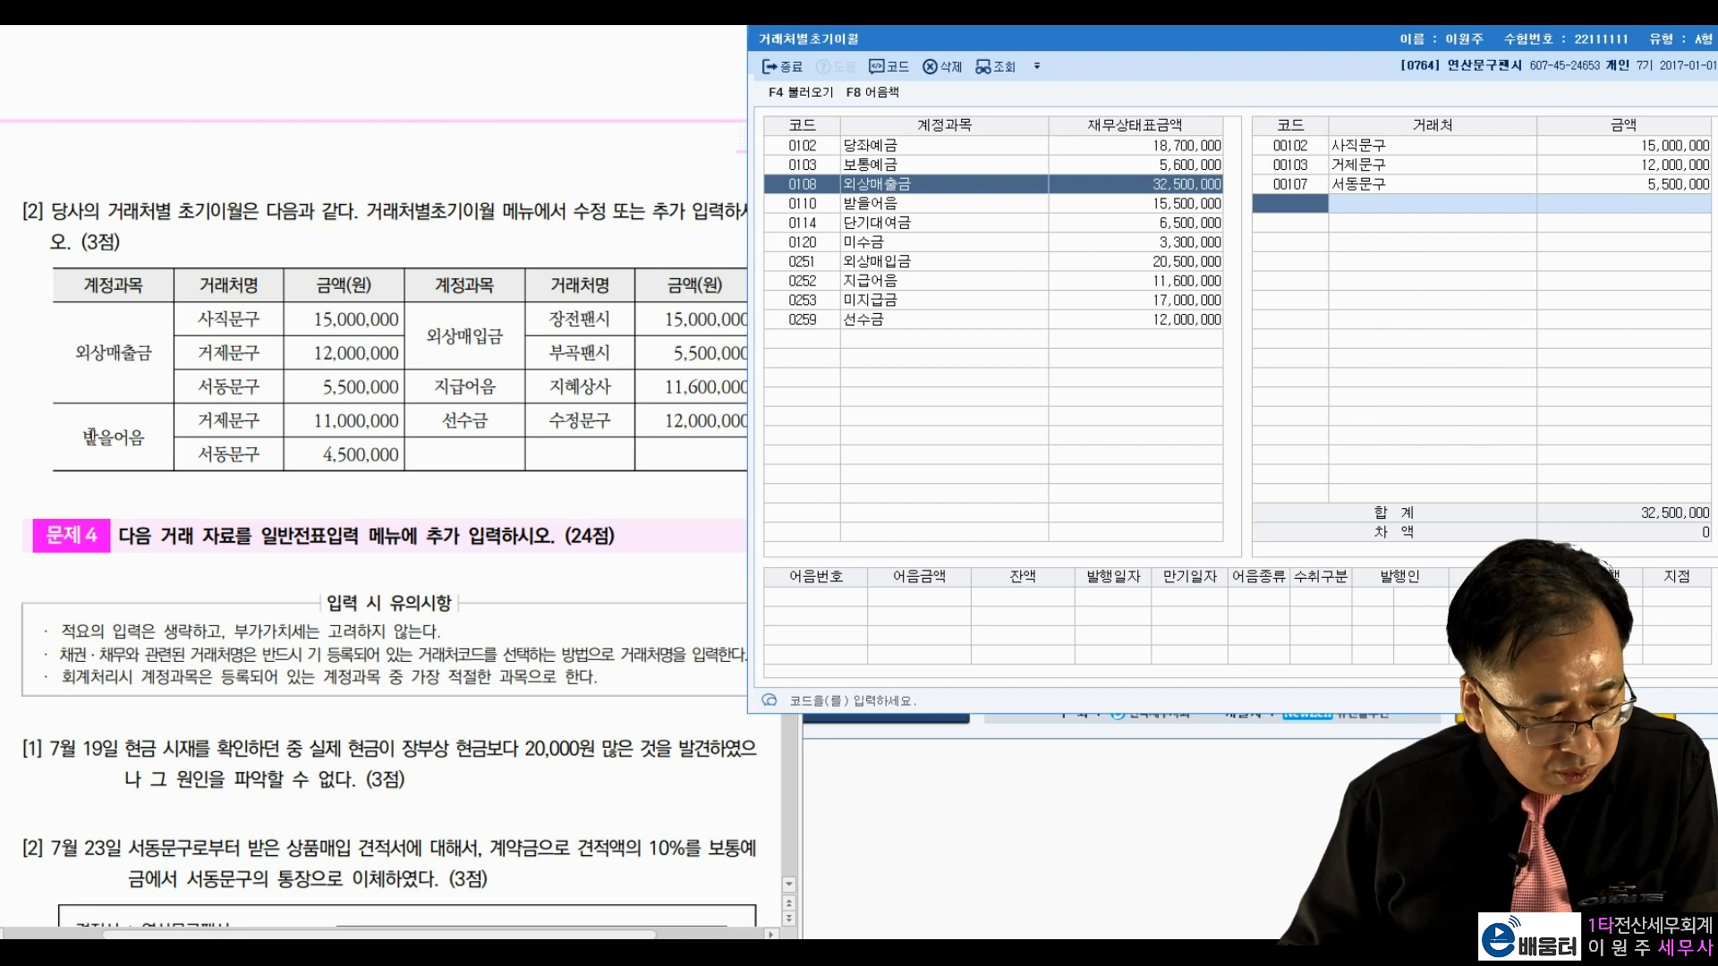
Step: Check the 받을어음 balances against the exam: 거제문구 11,000,000 and 서동문구 4,500,000
drag(85, 437, 162, 436)
key(Hangul_Hanja)
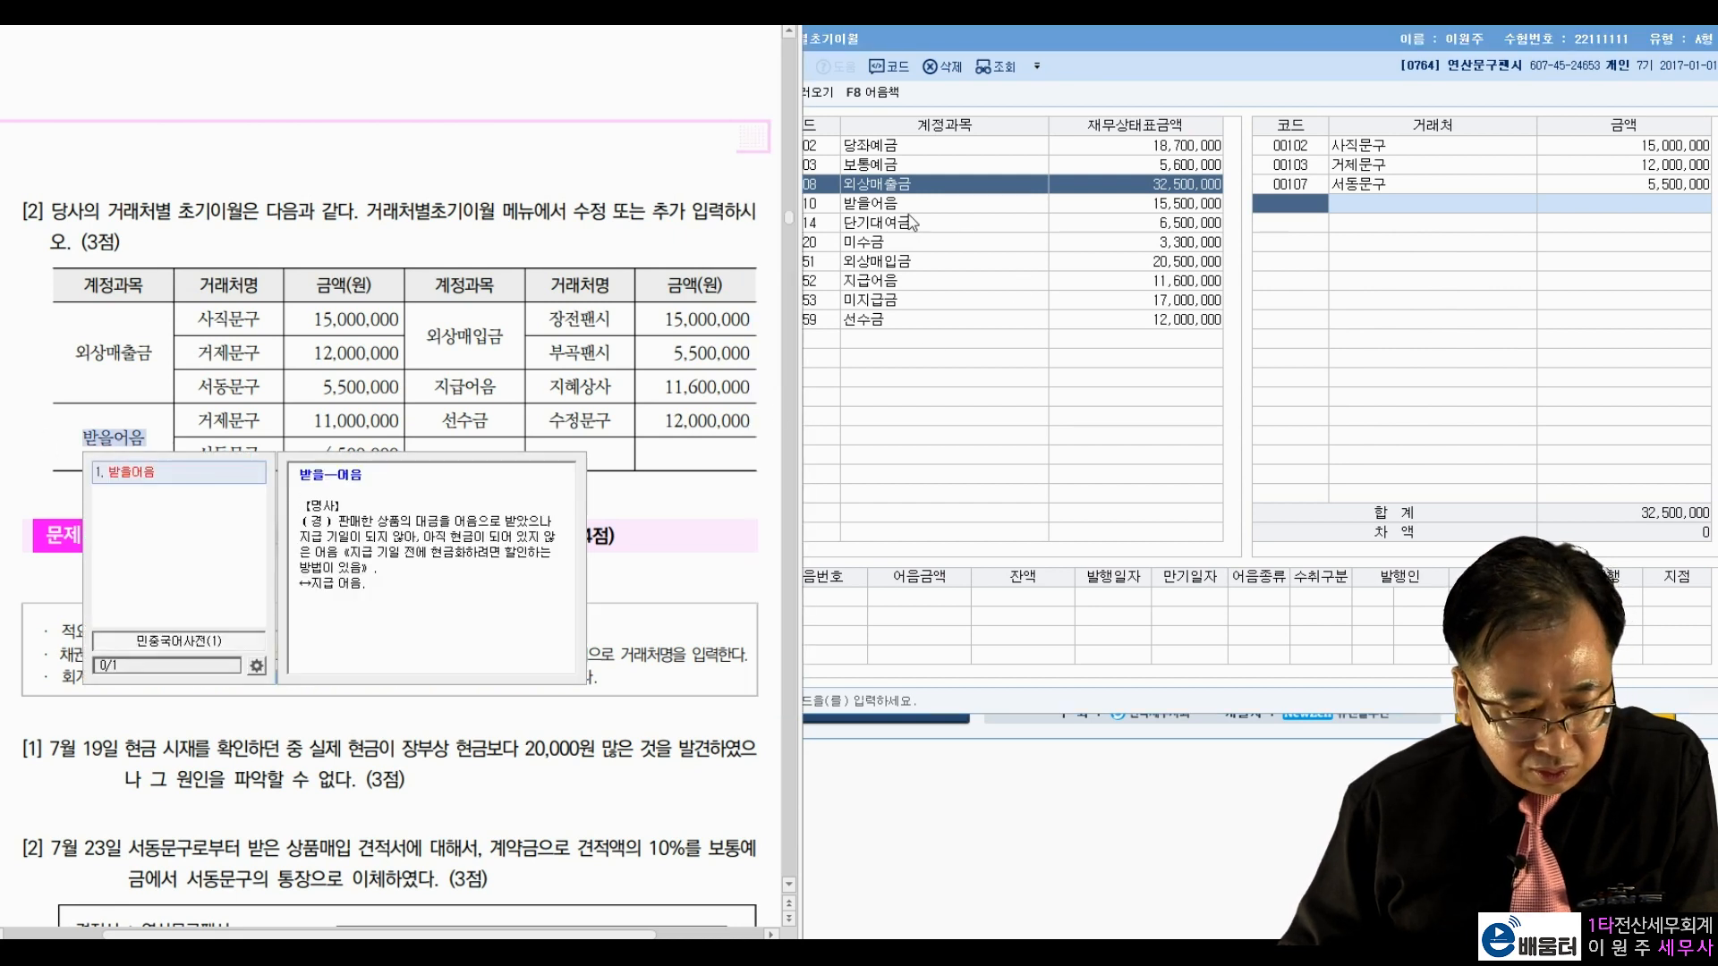
click(910, 212)
drag(195, 421, 349, 419)
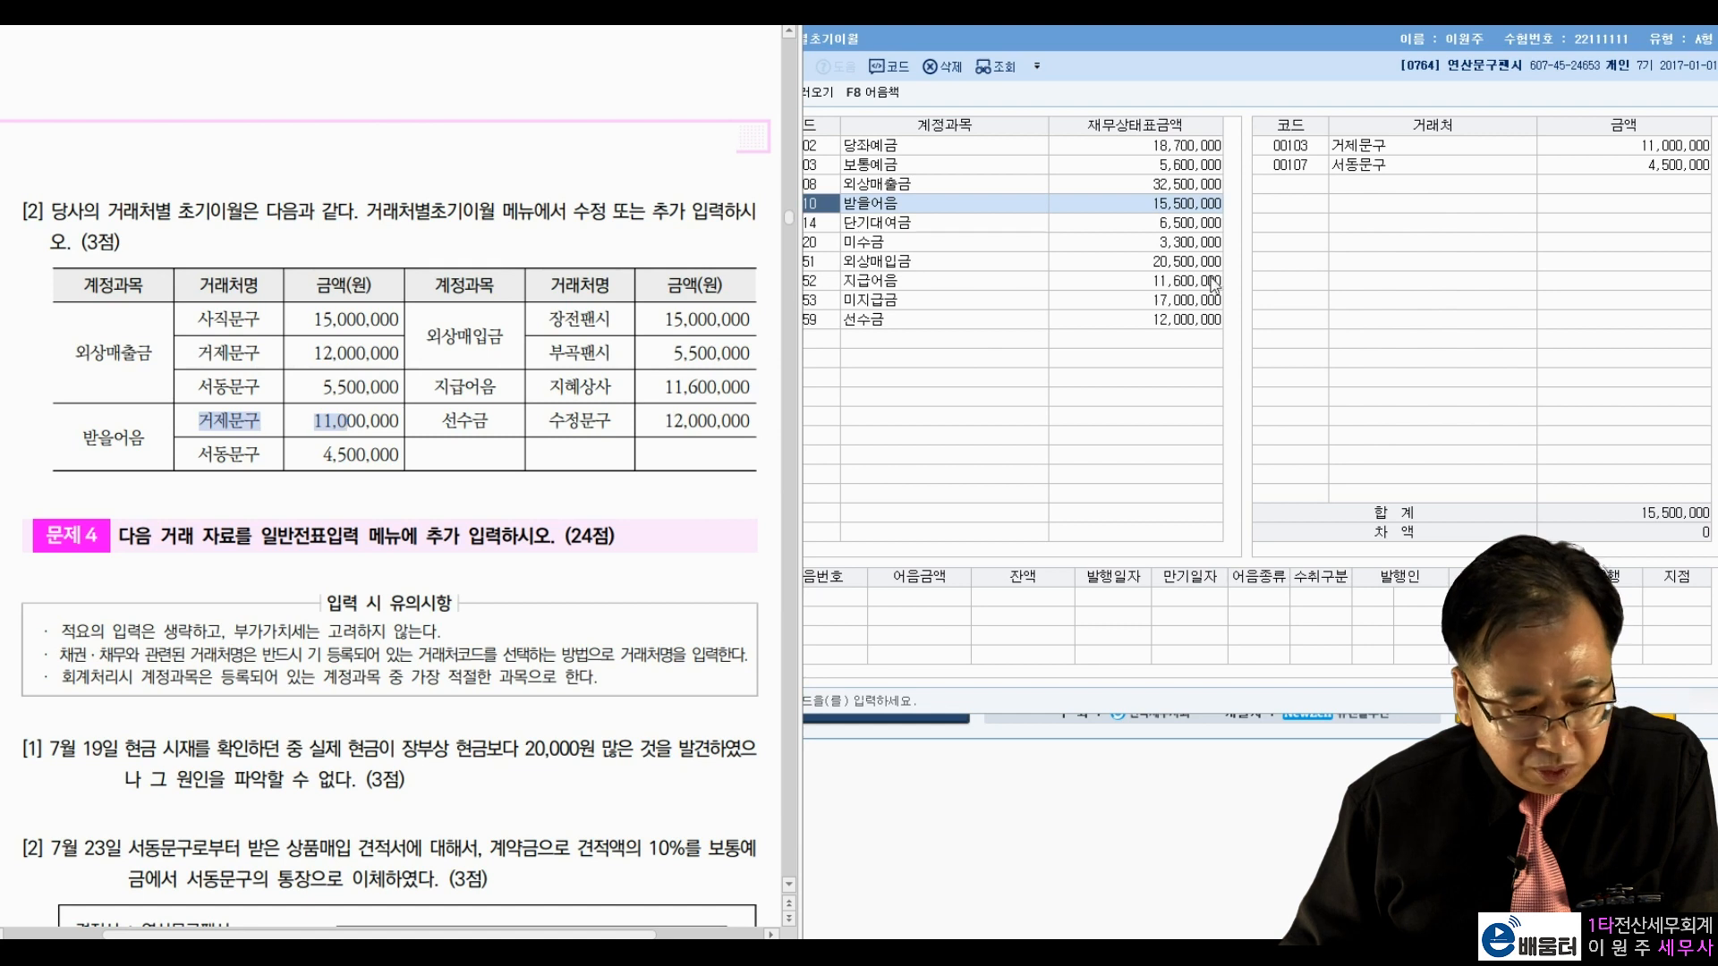
click(1559, 150)
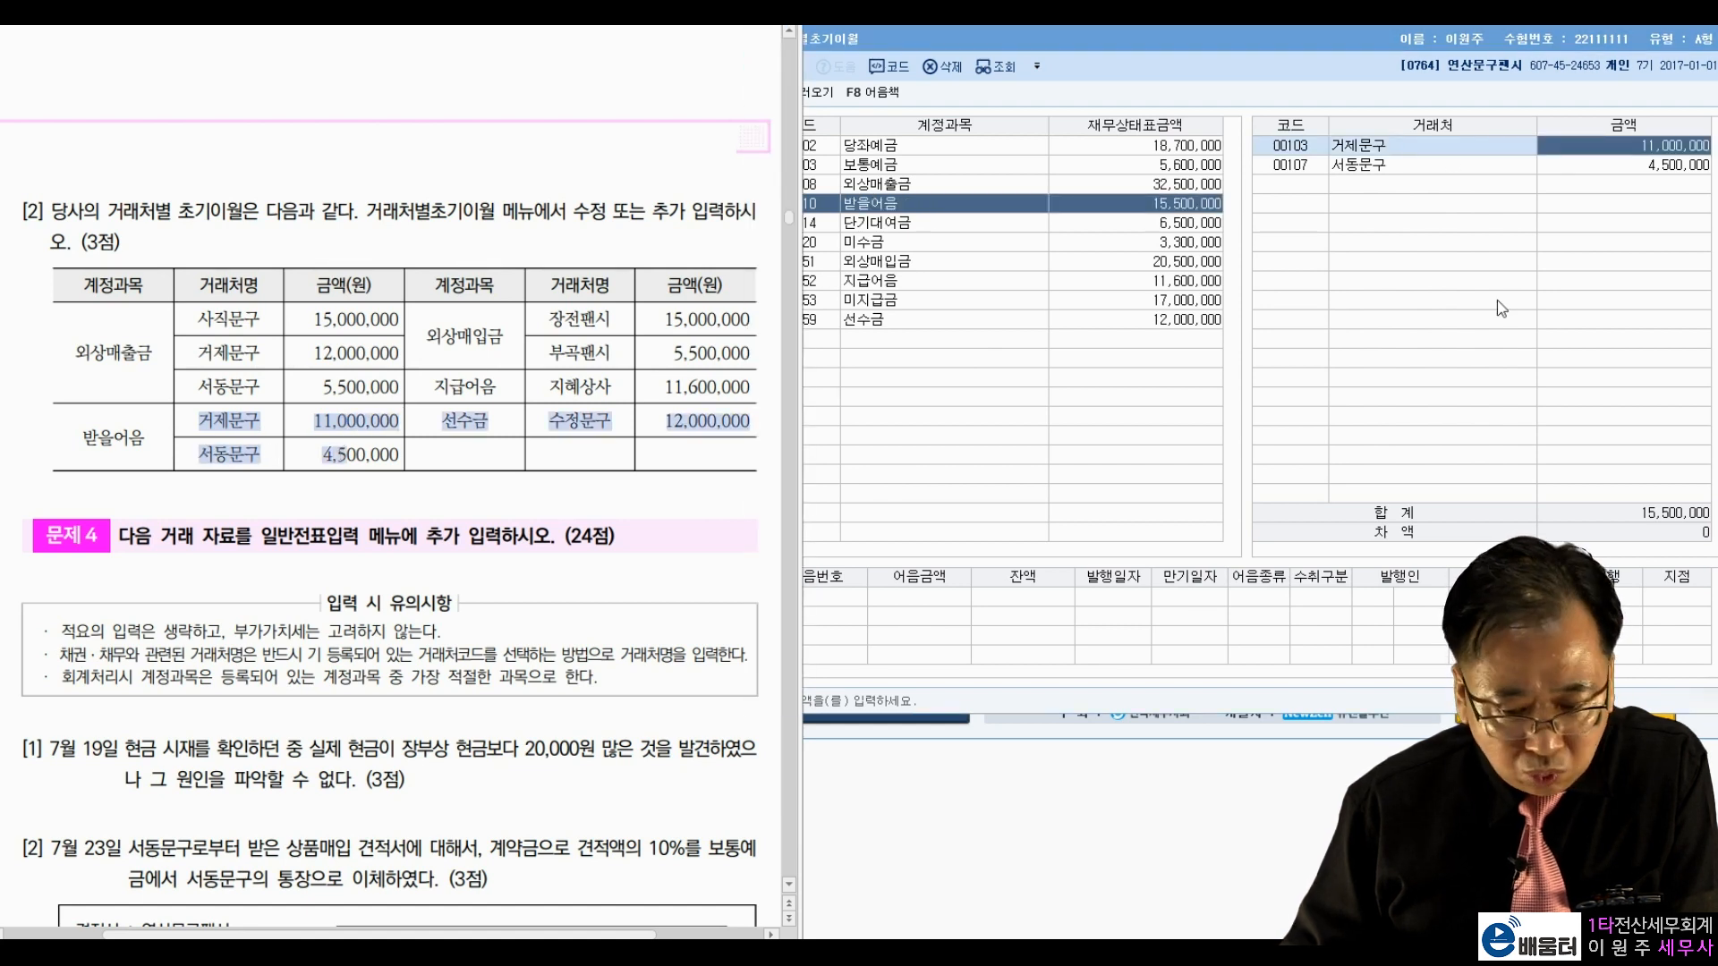
click(1646, 165)
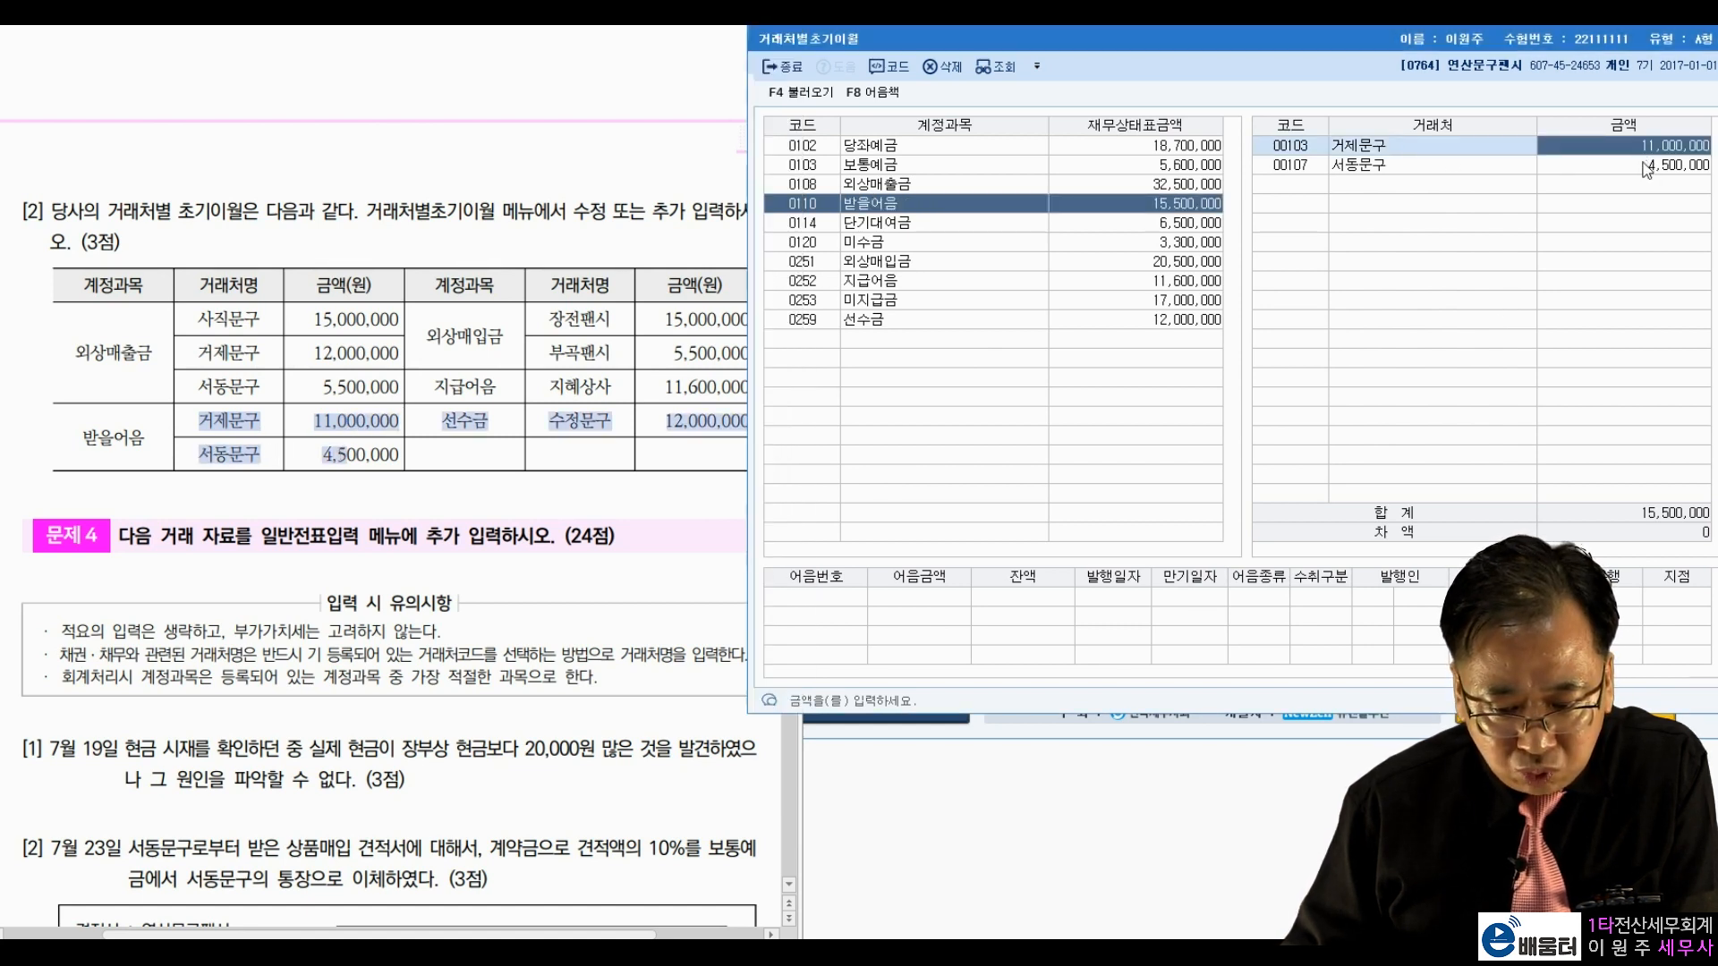
click(512, 391)
Step: Check the 외상매입금 balances: 장전팬시 15,000,000 and 부곡팬시 5,500,000
drag(428, 336, 504, 337)
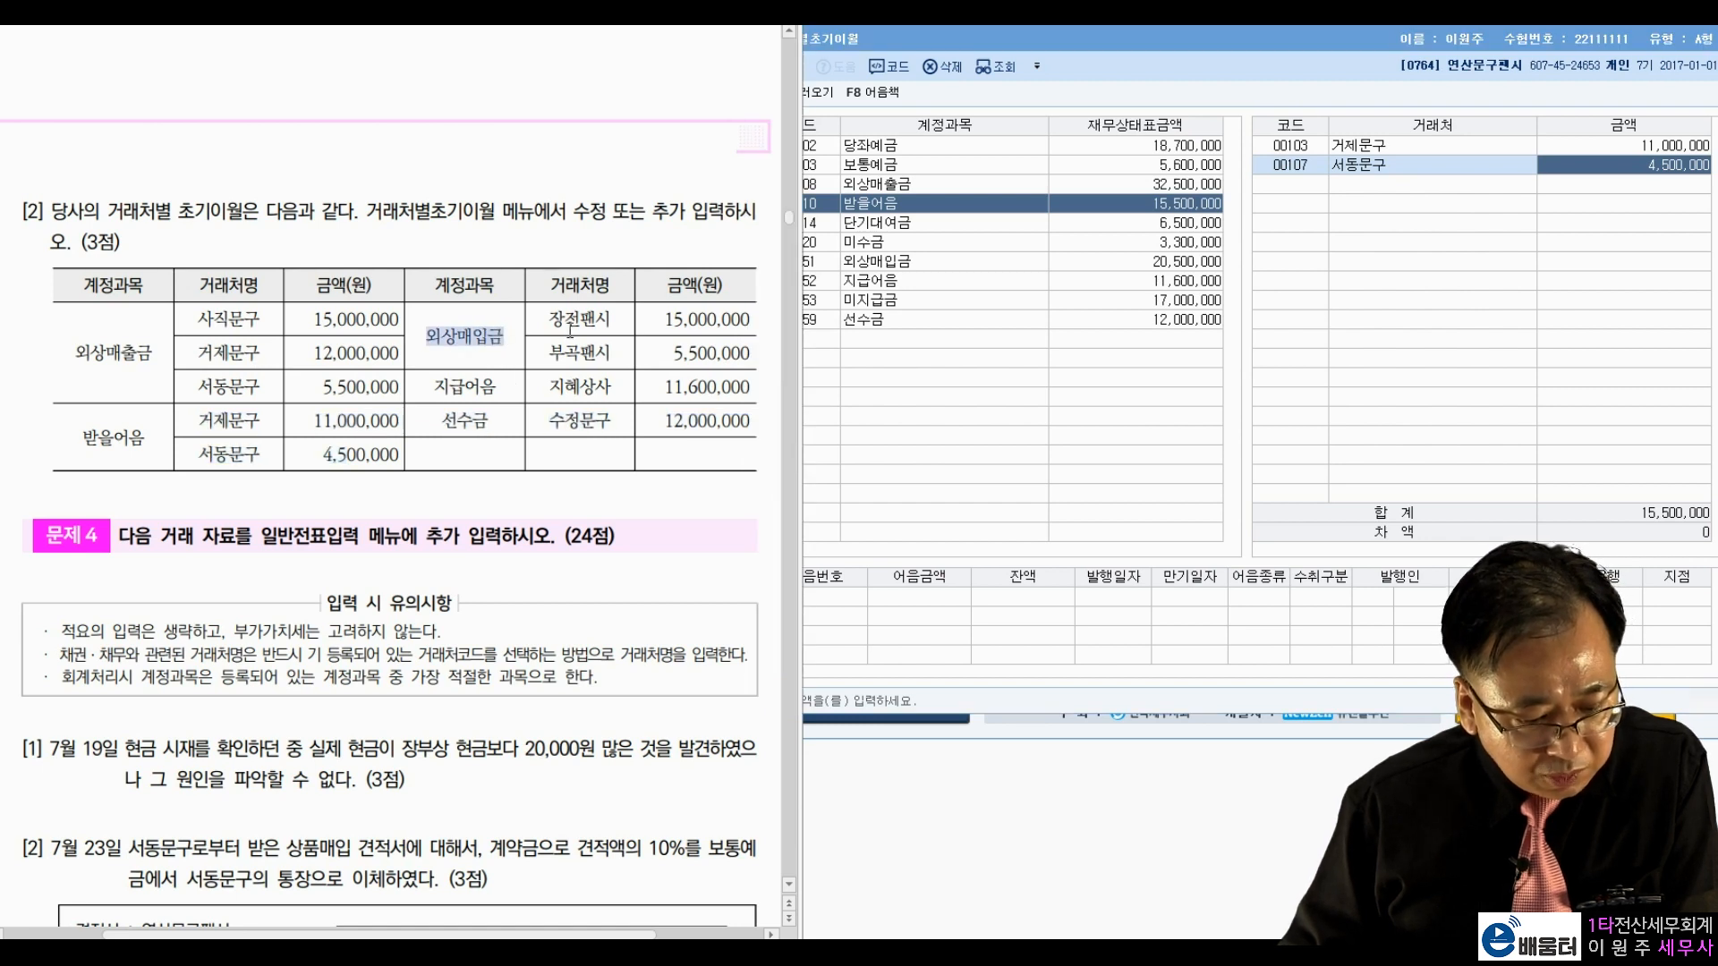
click(881, 264)
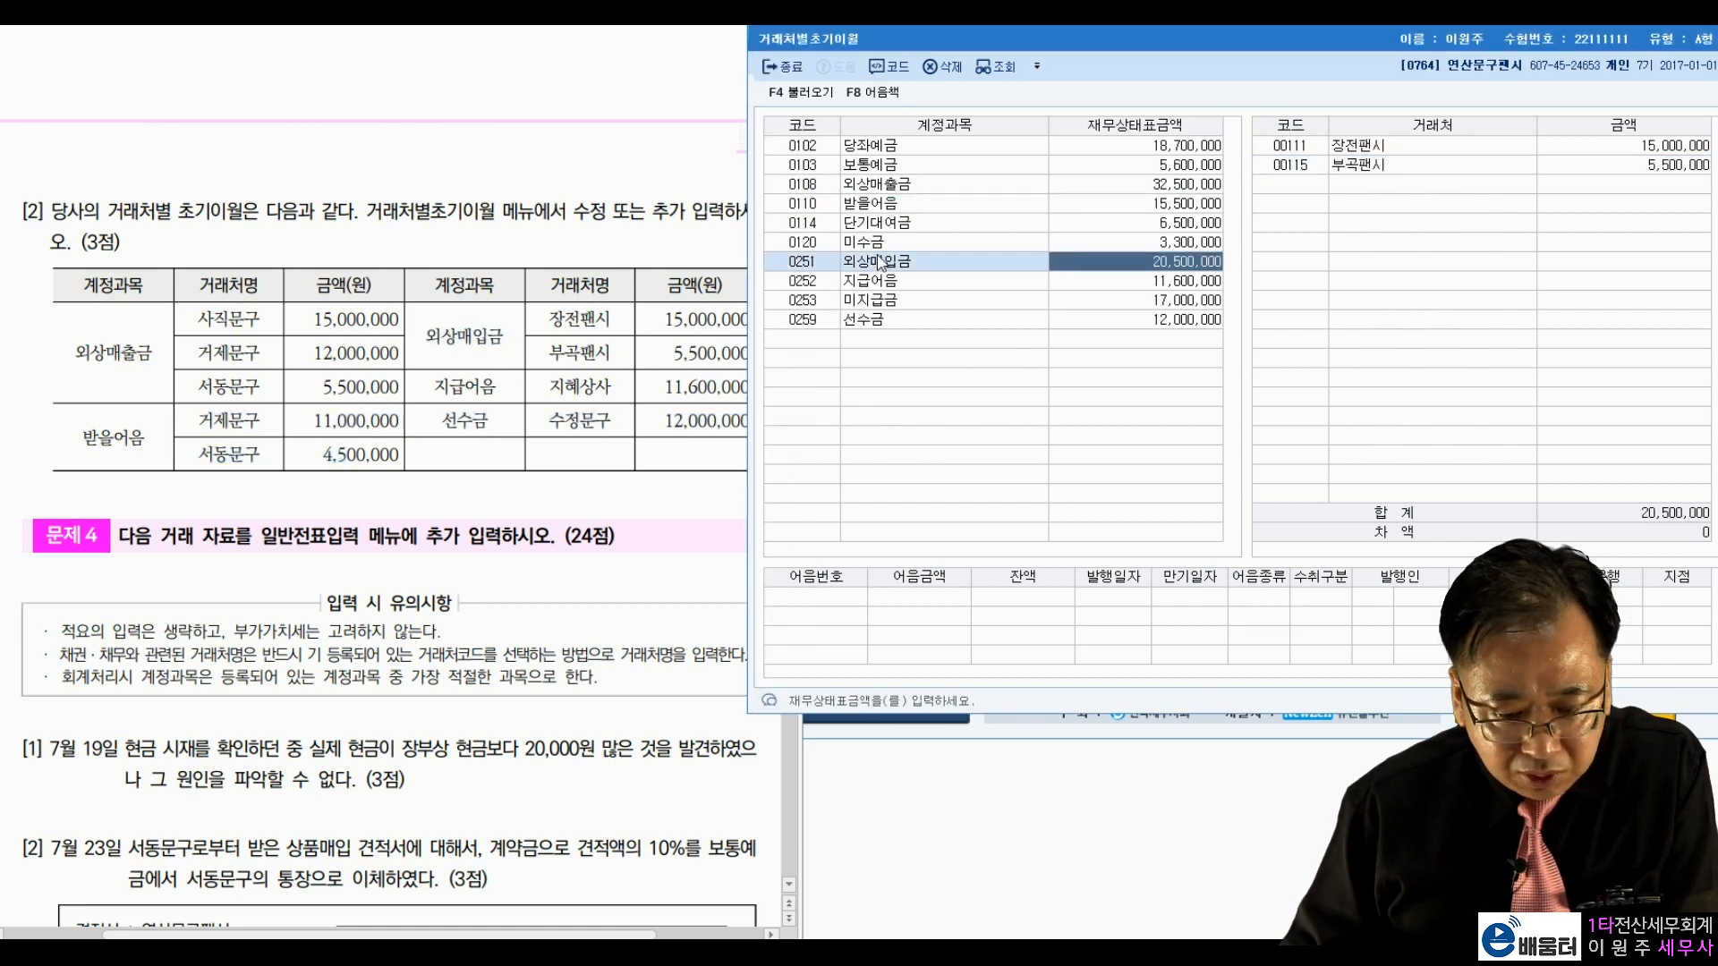
drag(548, 319, 709, 329)
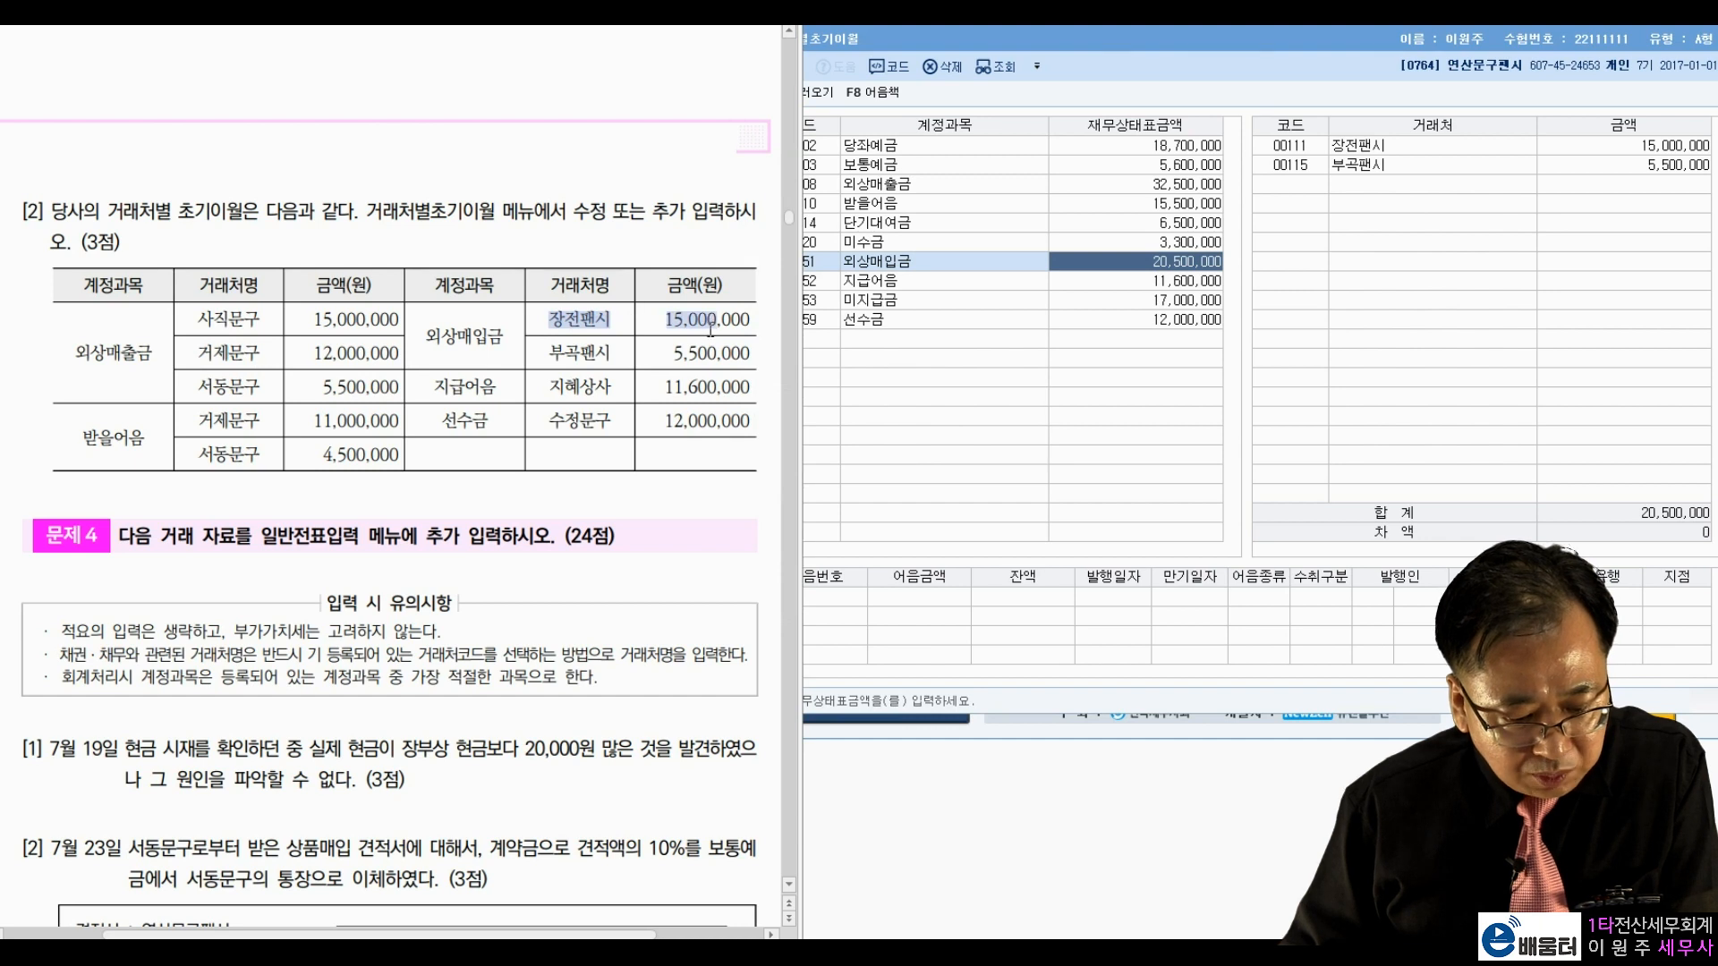
click(1425, 165)
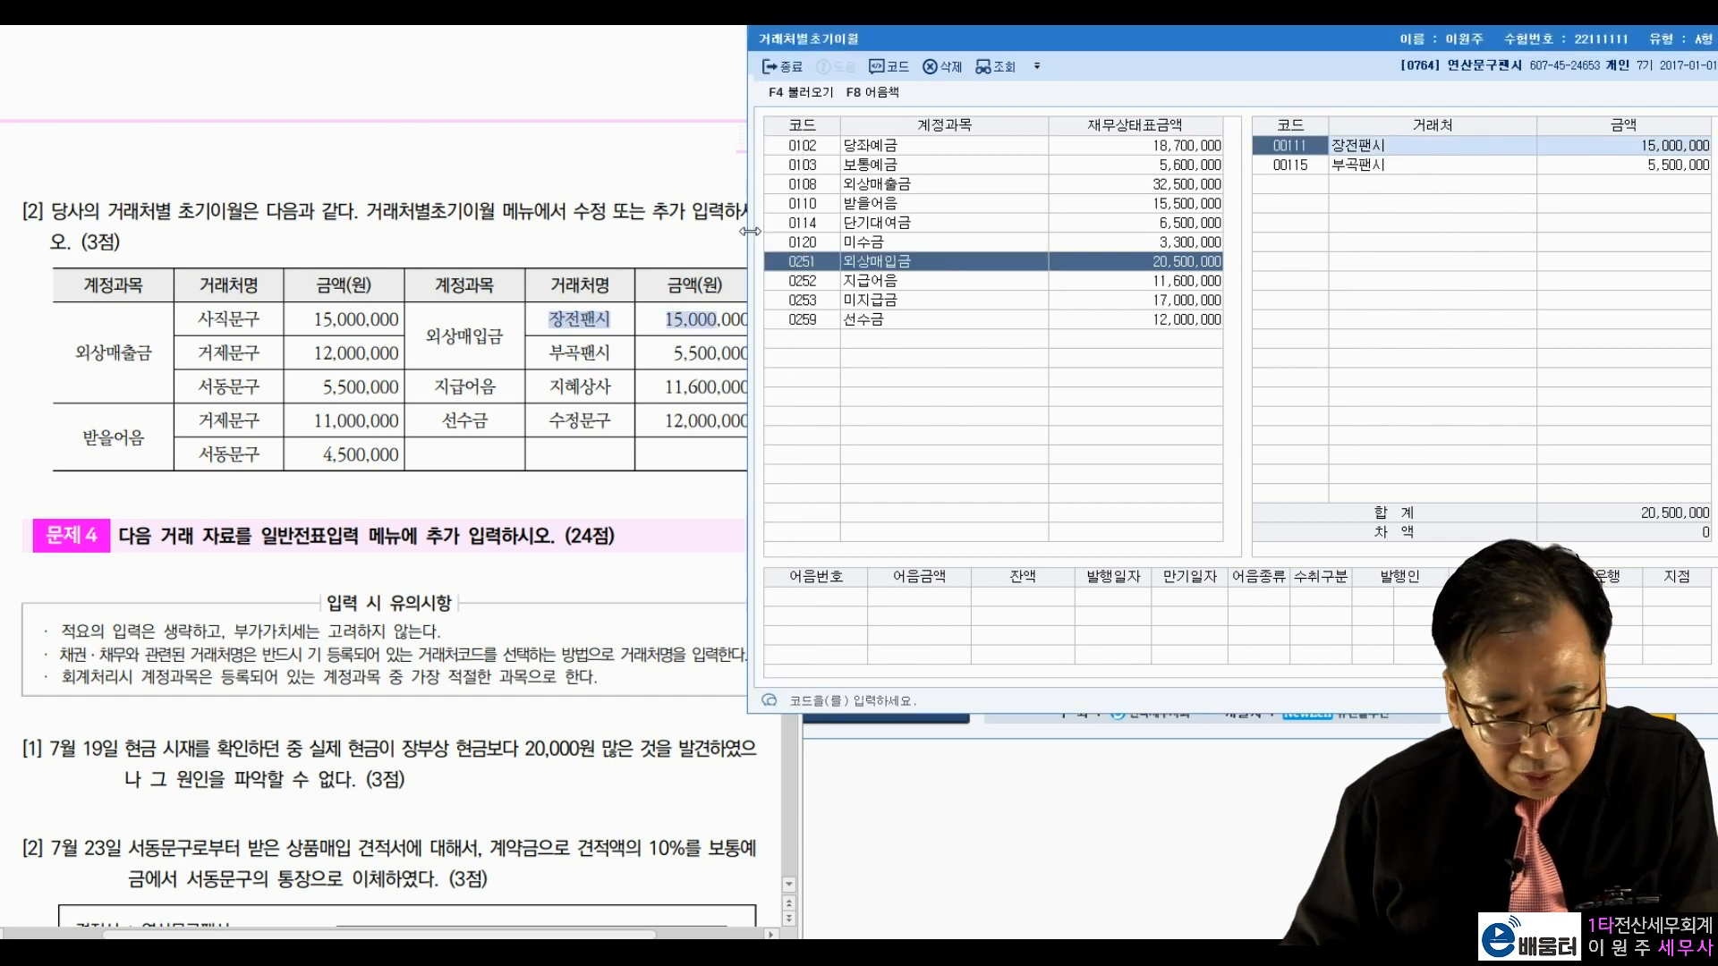
click(555, 370)
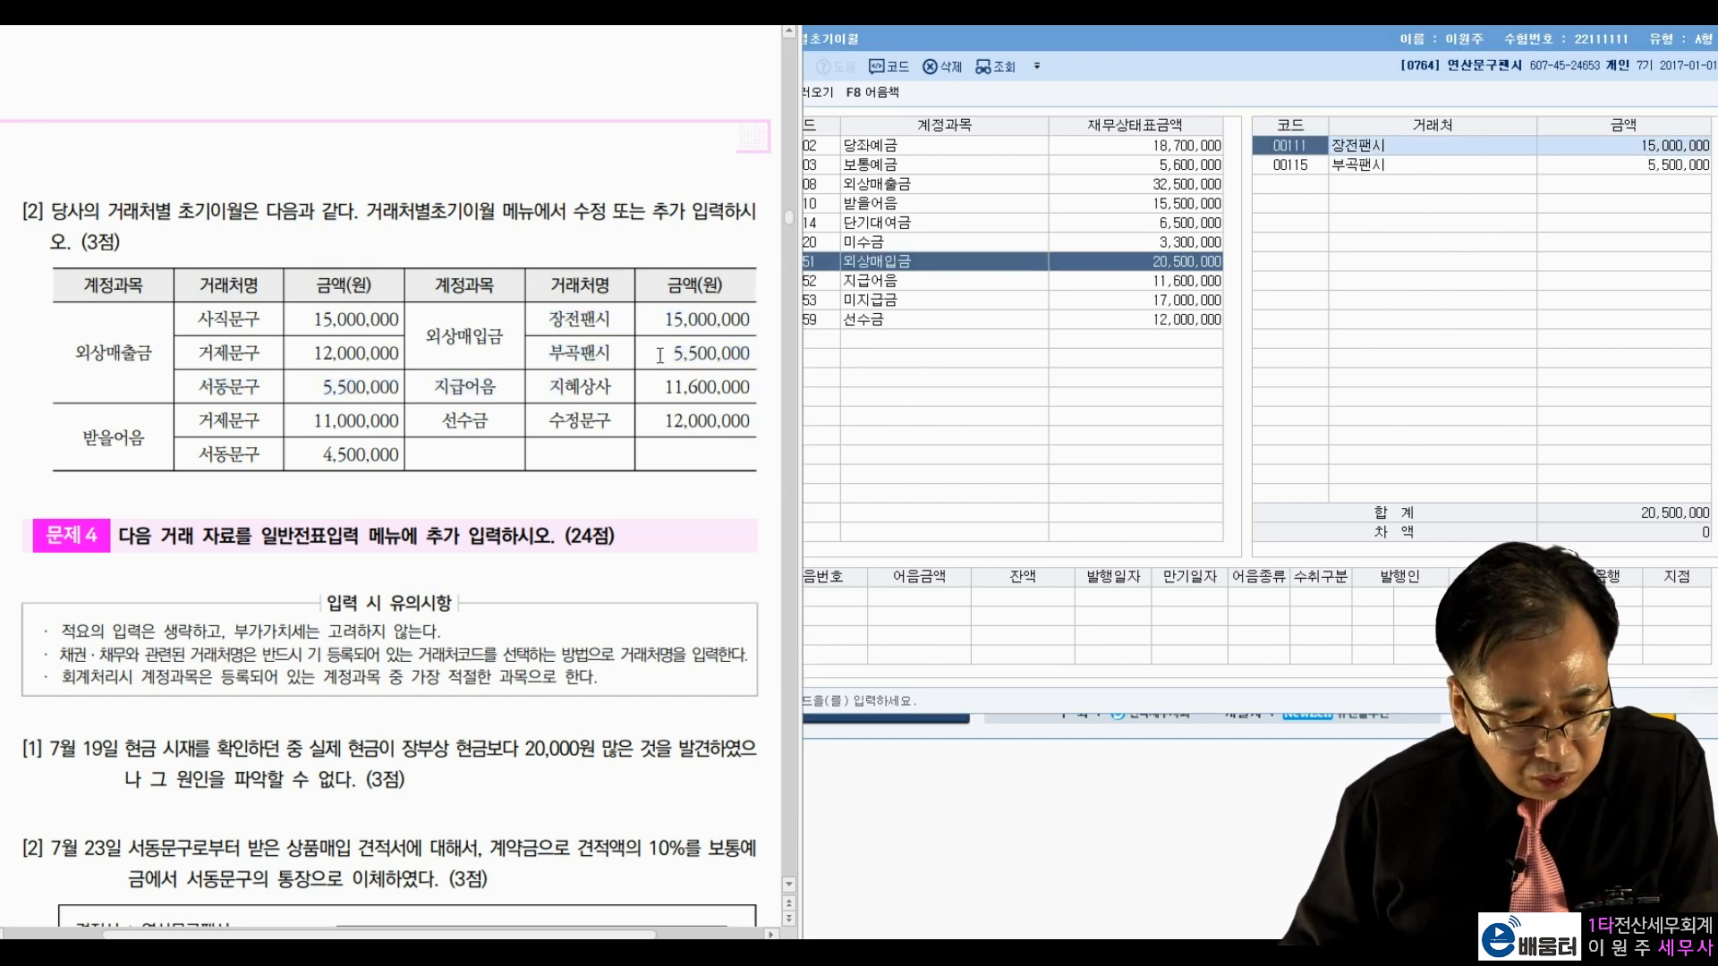
click(1421, 165)
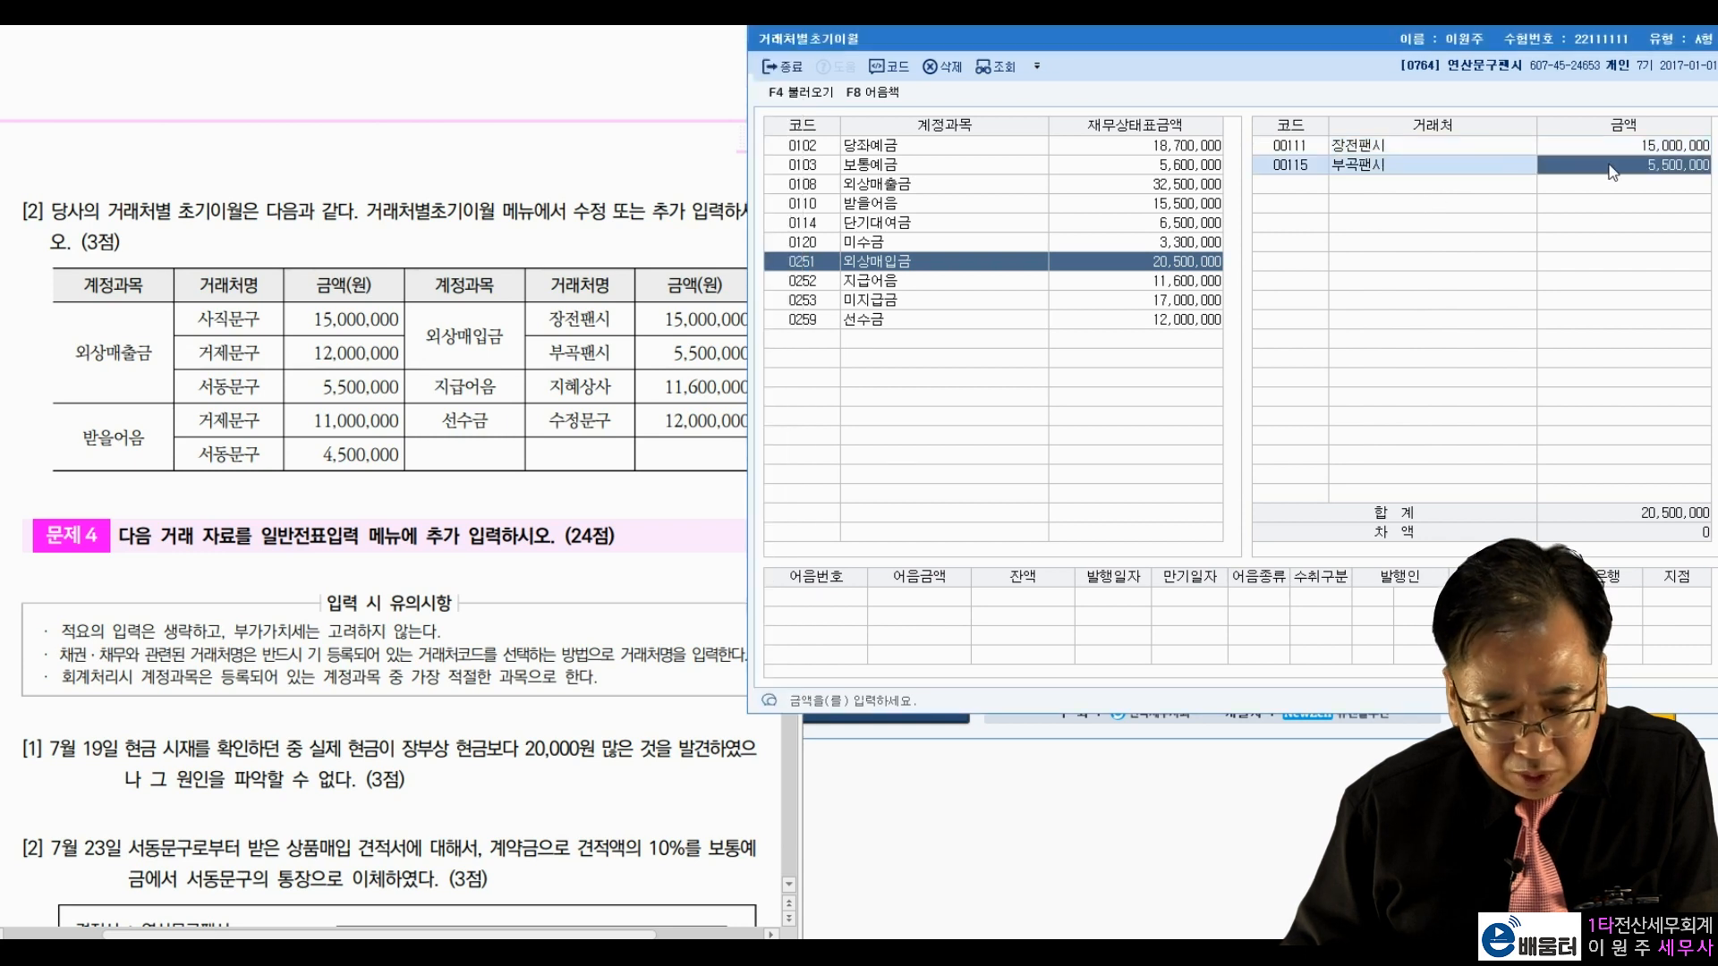
Step: Confirm 지급어음 shows 지혜상사 at 11,600,000, matching the exam
drag(448, 386, 484, 390)
click(953, 285)
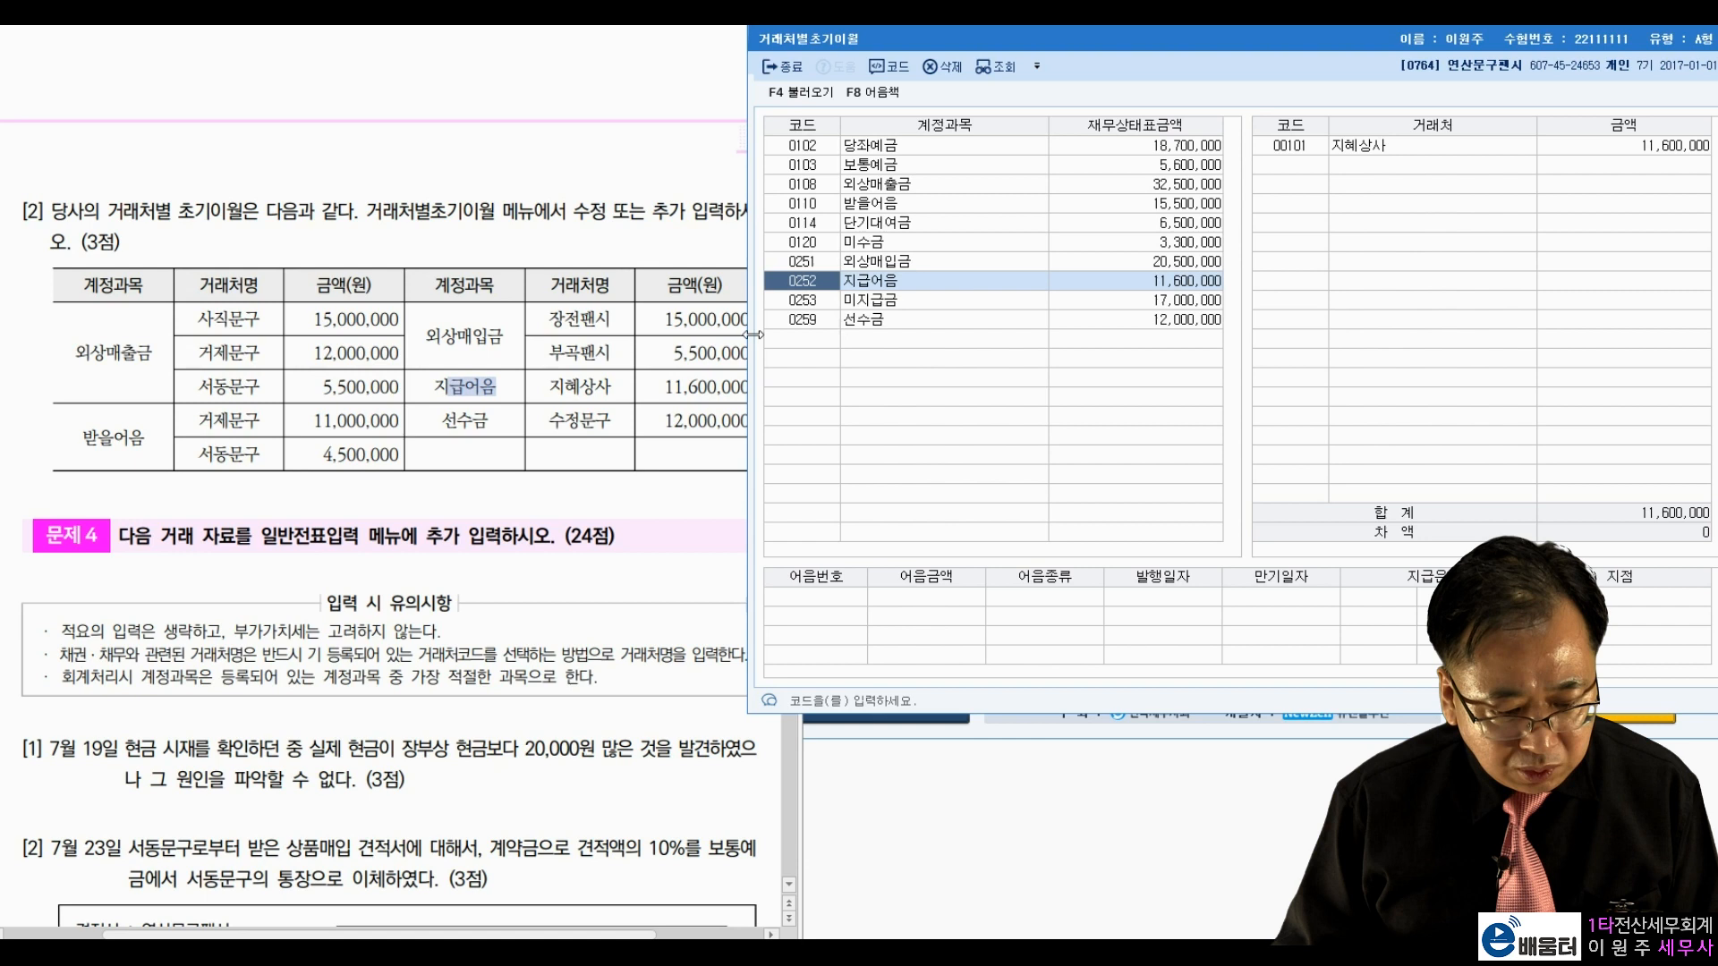
click(570, 391)
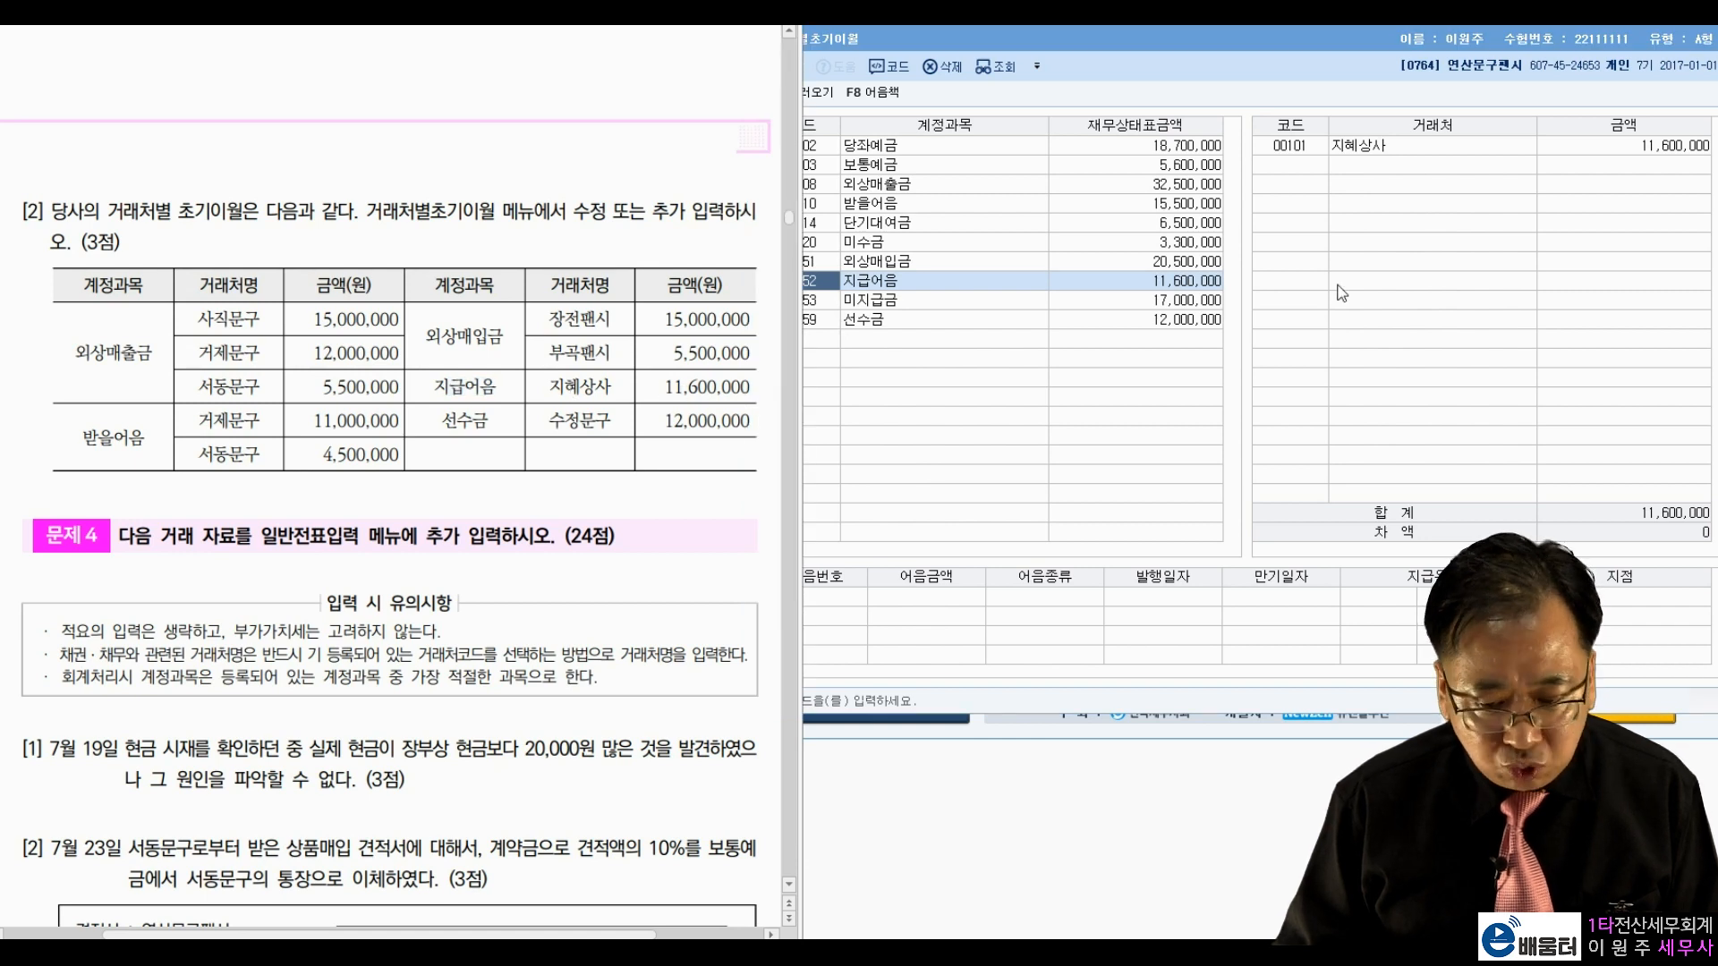
click(1590, 144)
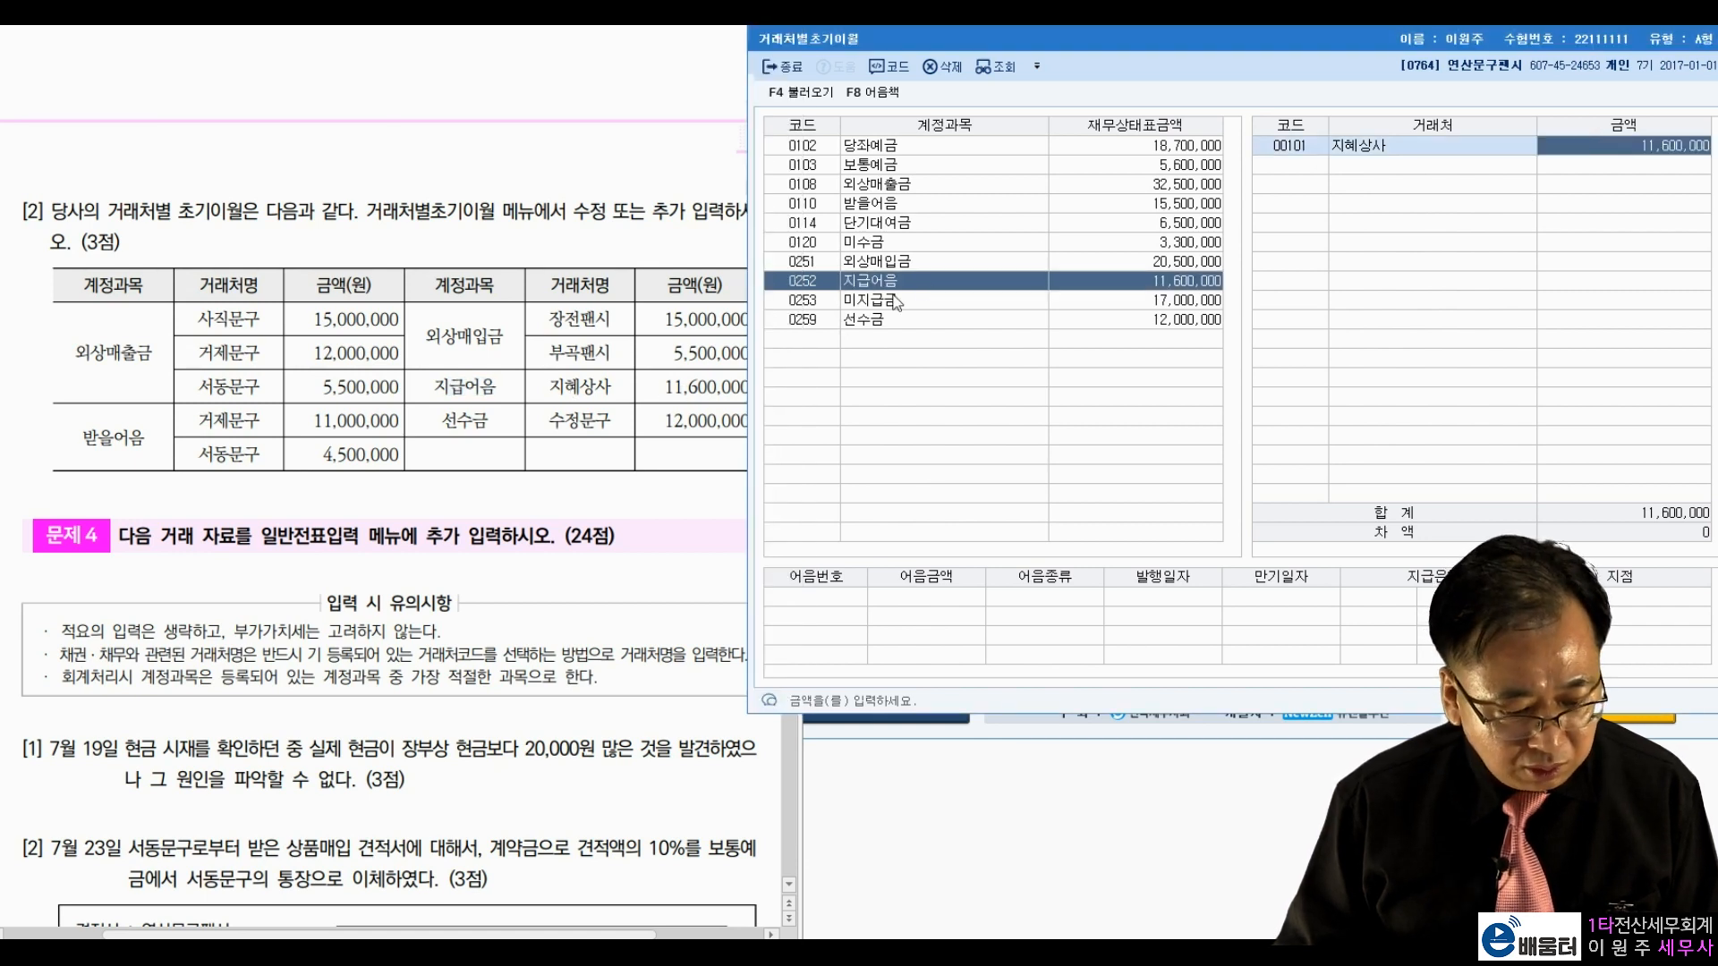
Step: Bring up 선수금's empty customer breakdown to add 수정문구's balance
drag(447, 421, 590, 426)
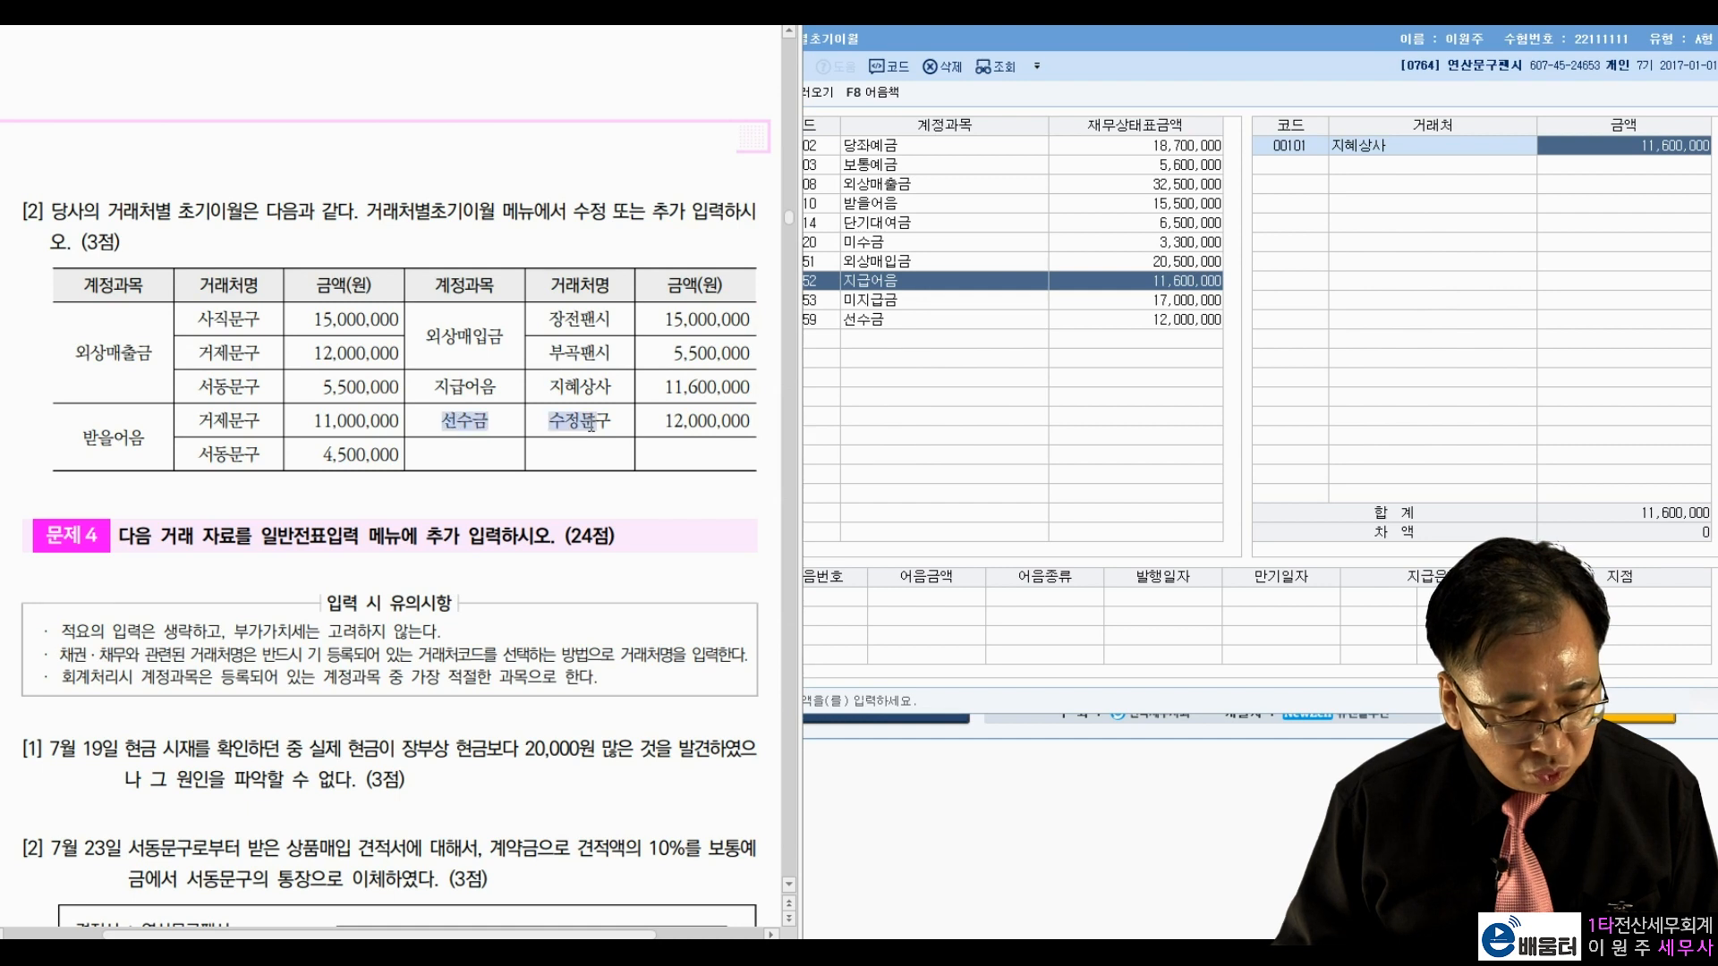
click(894, 325)
click(1369, 143)
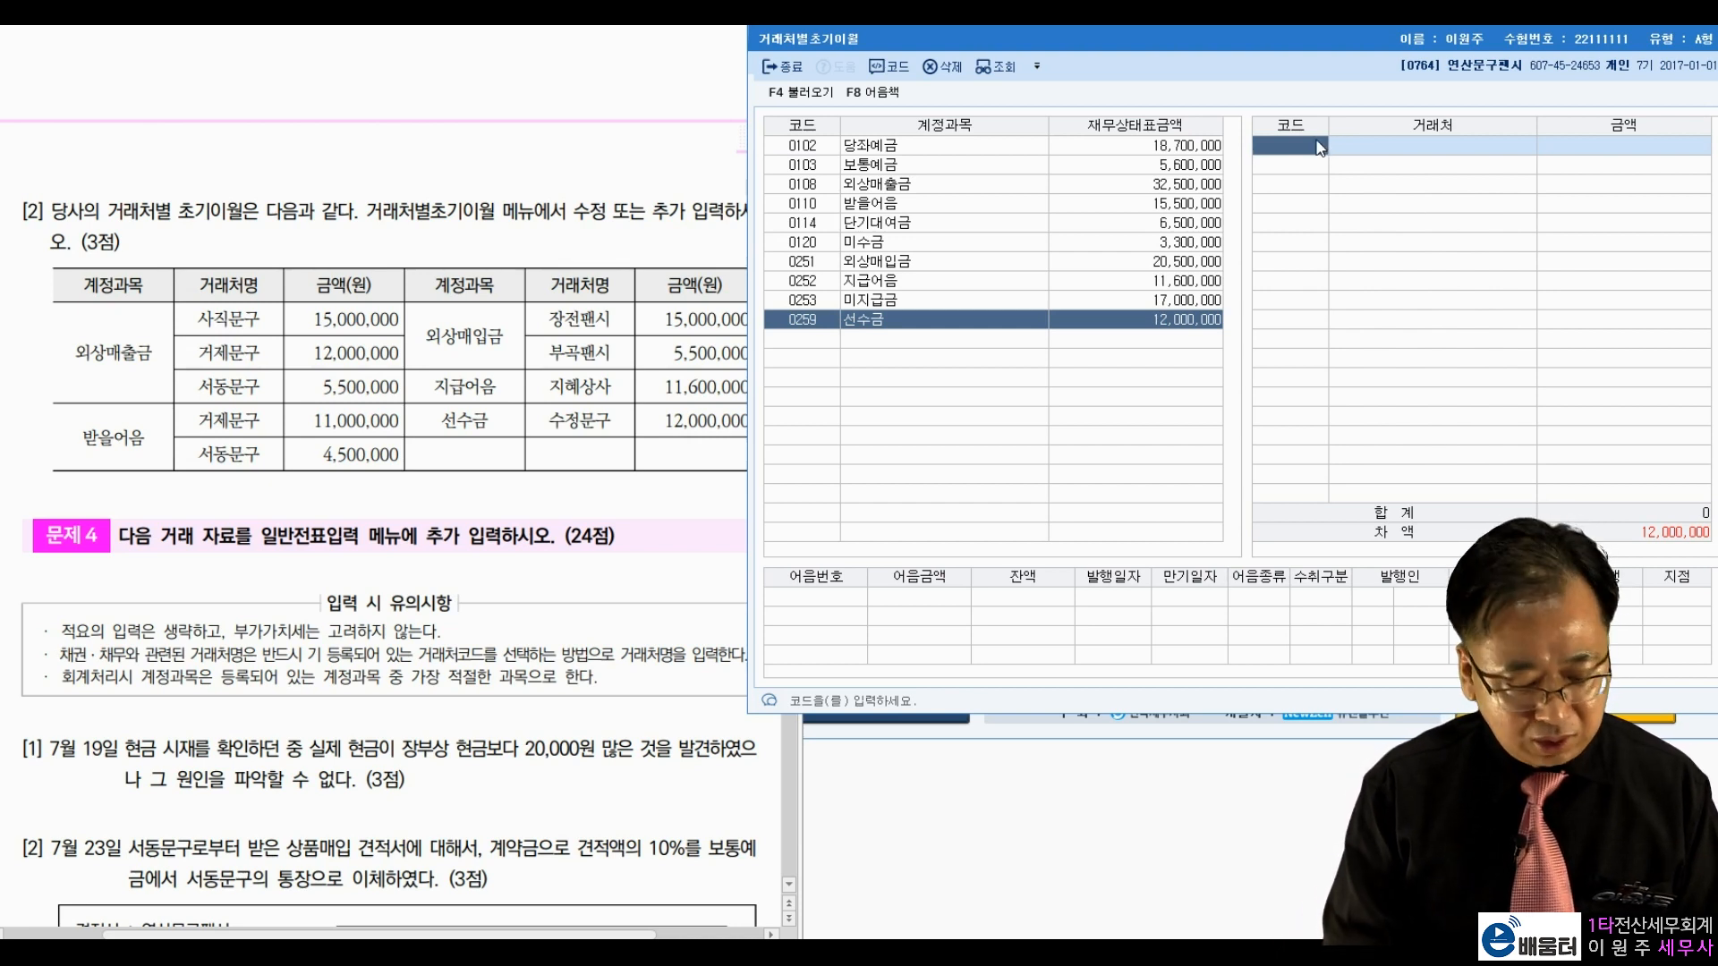
Step: Add customer 00611 수정문구 under 선수금 with a 12,000,000 opening balance
key(F2)
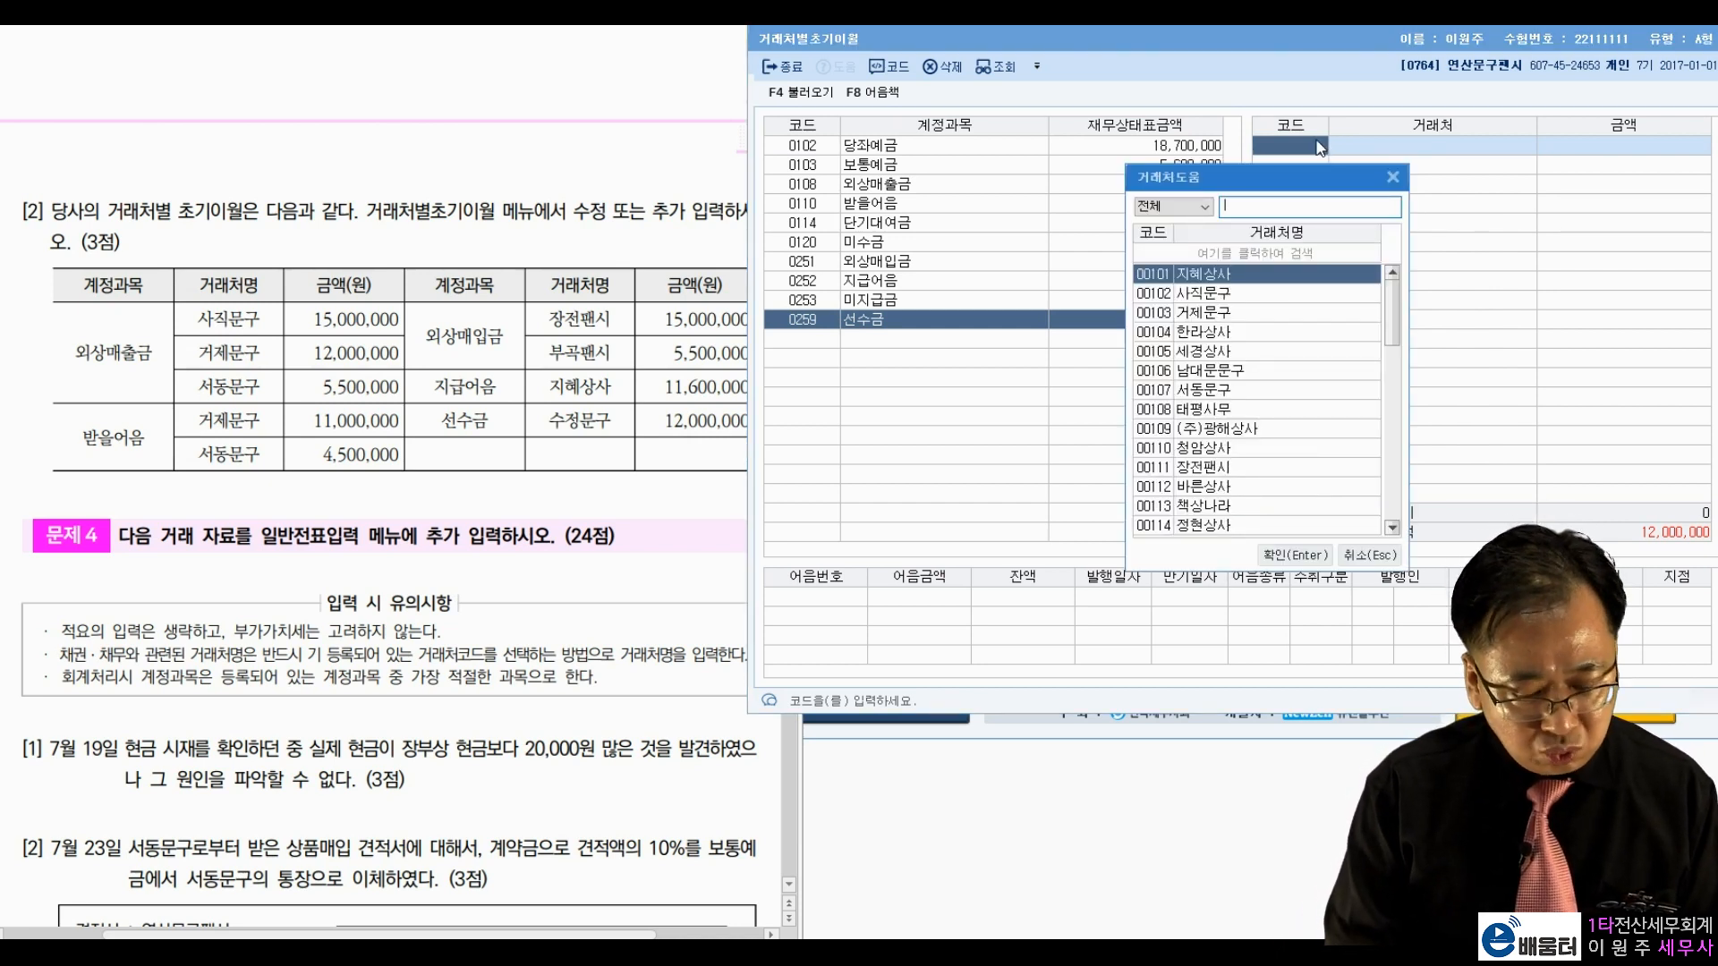
text(수정)
key(Return)
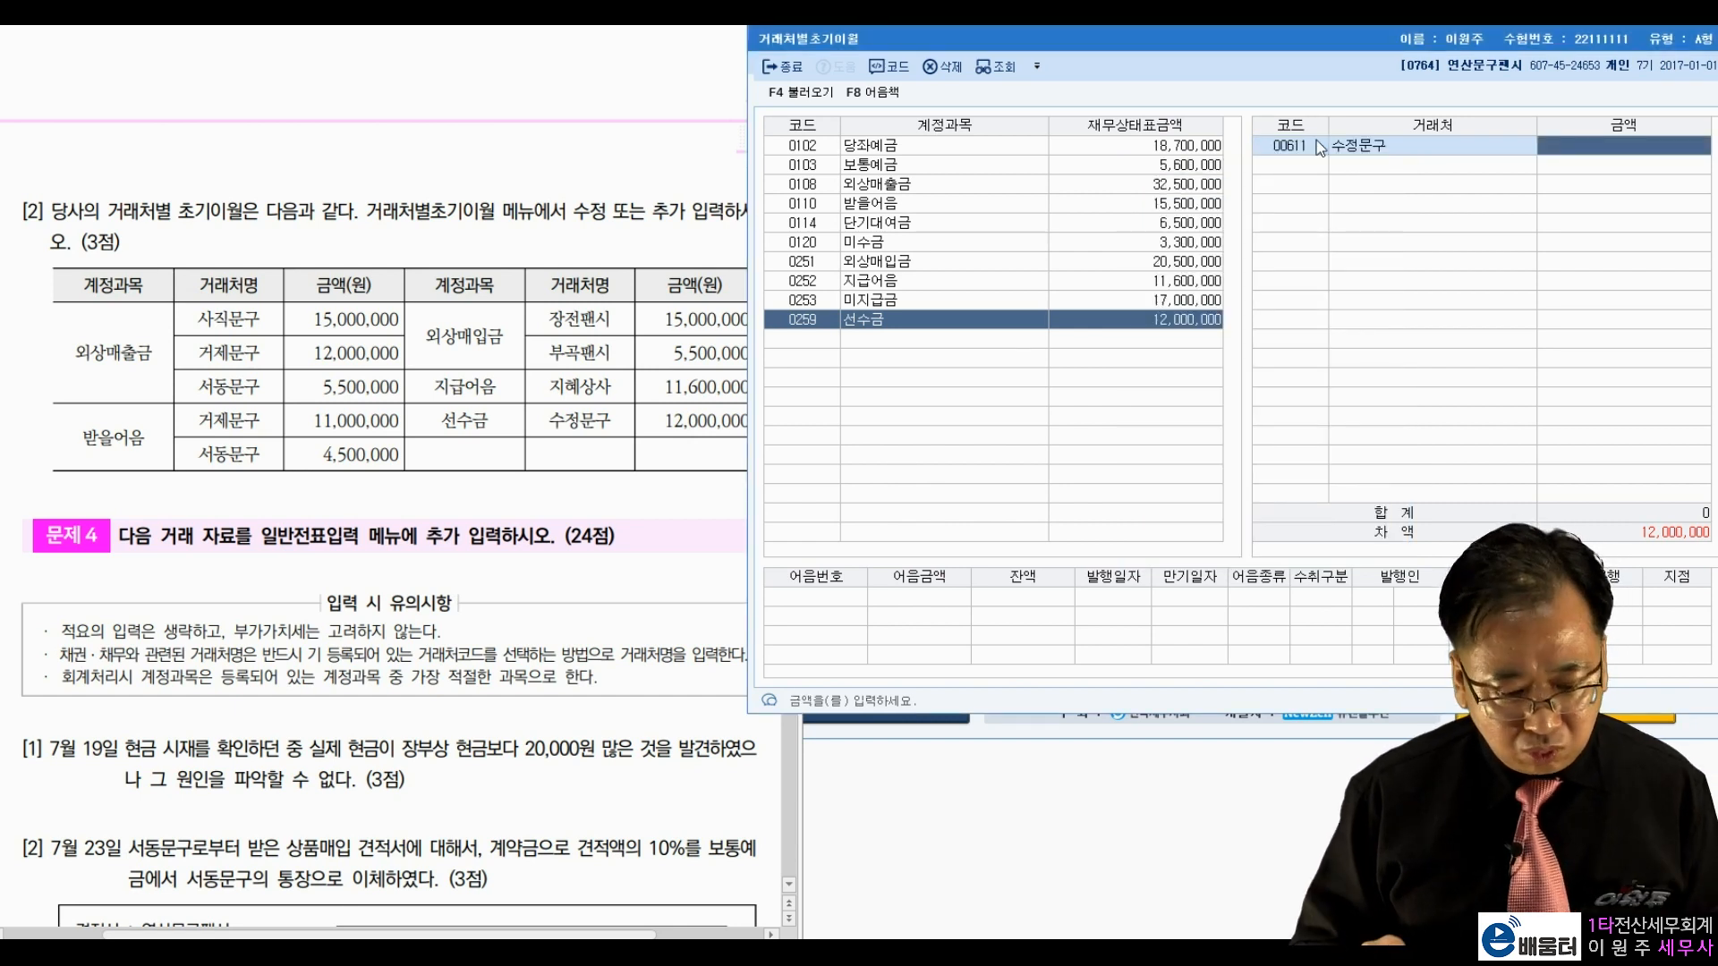
text(12000000)
key(Return)
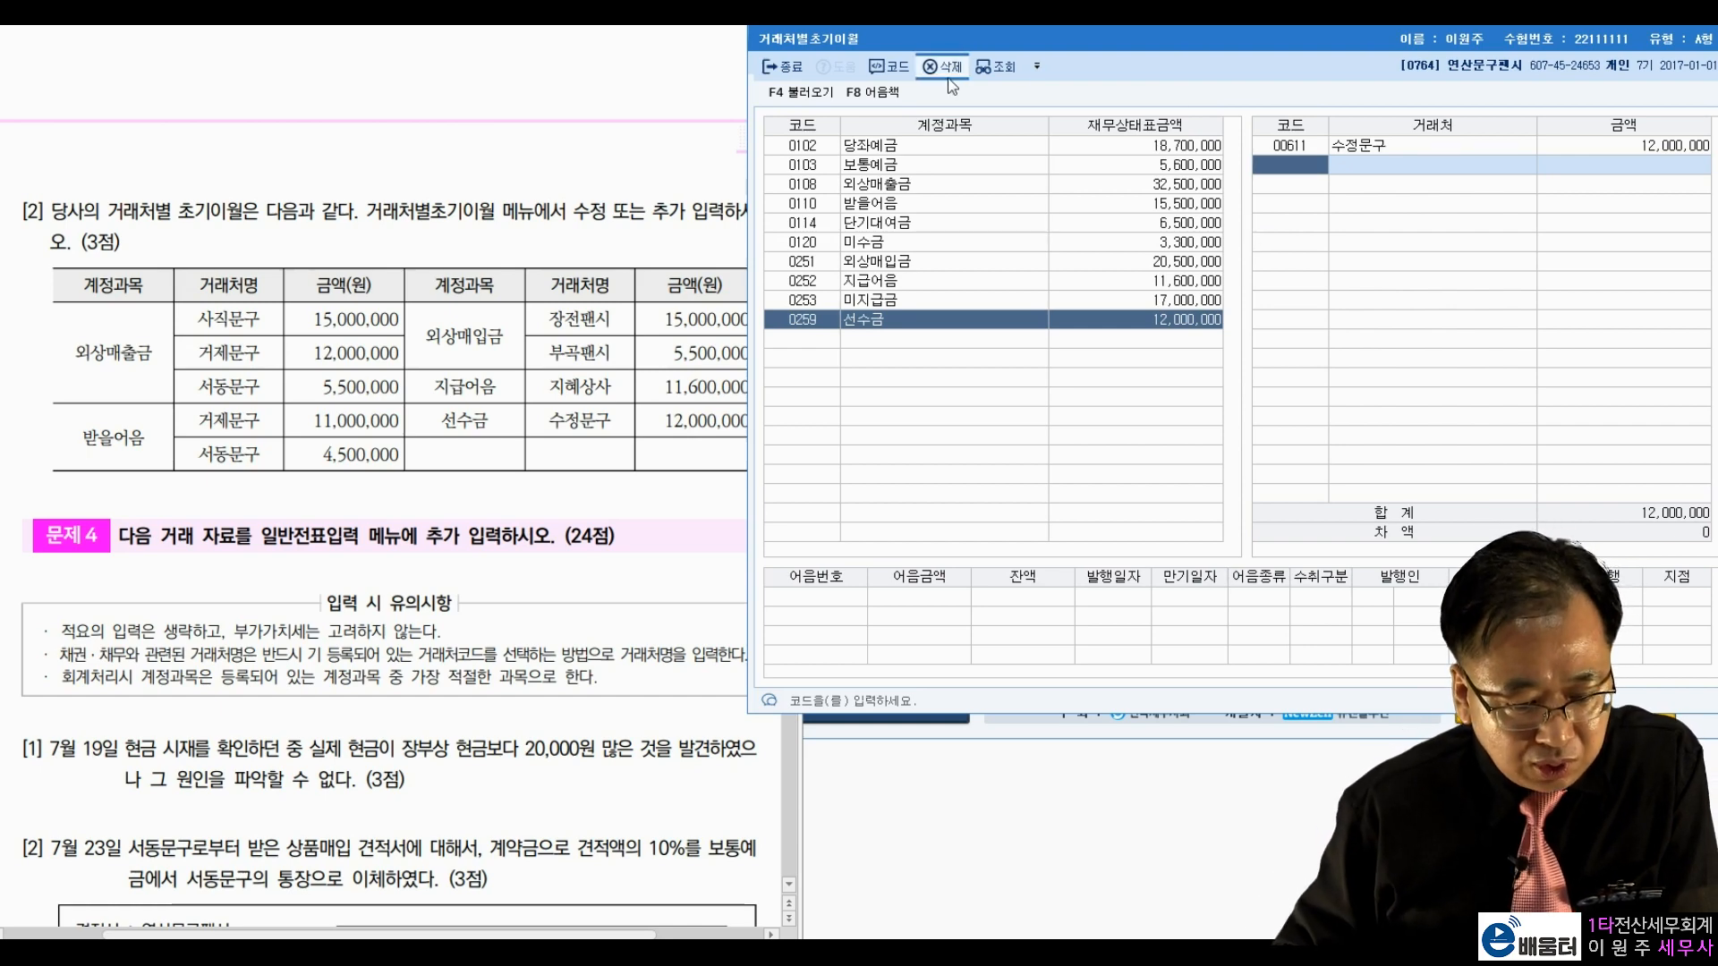
click(781, 70)
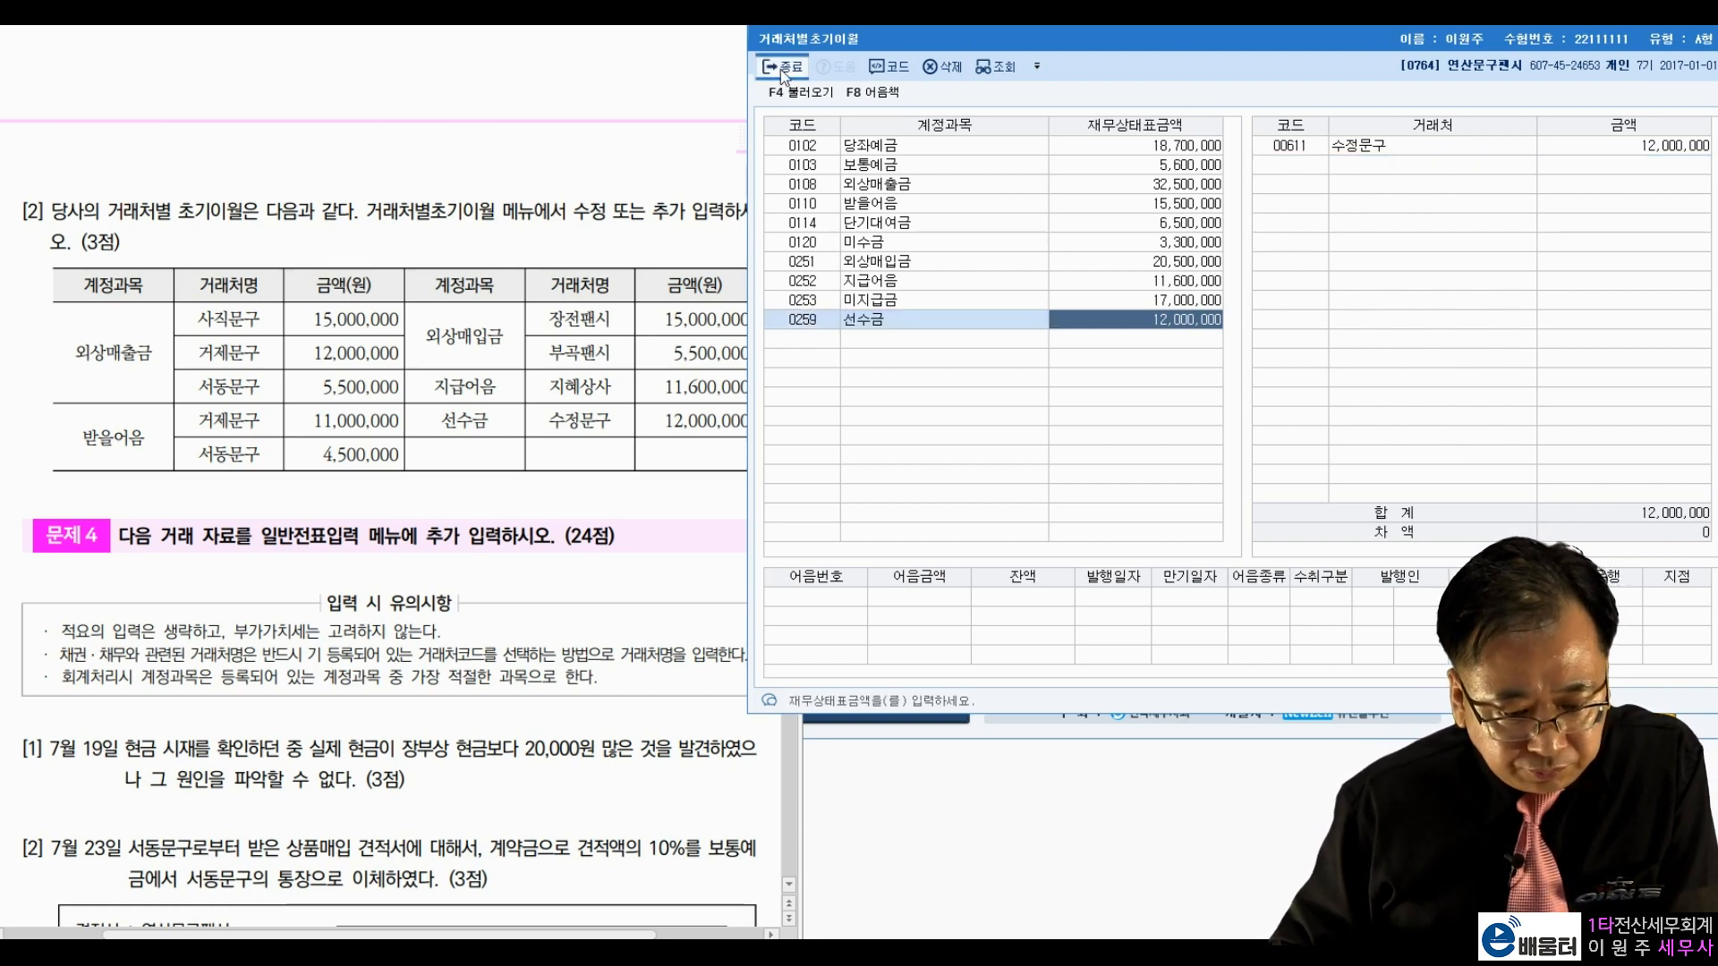
Step: Start a general journal entry dated 07/19 and review question [1]'s cash count wording
scroll(318, 344, down, 5)
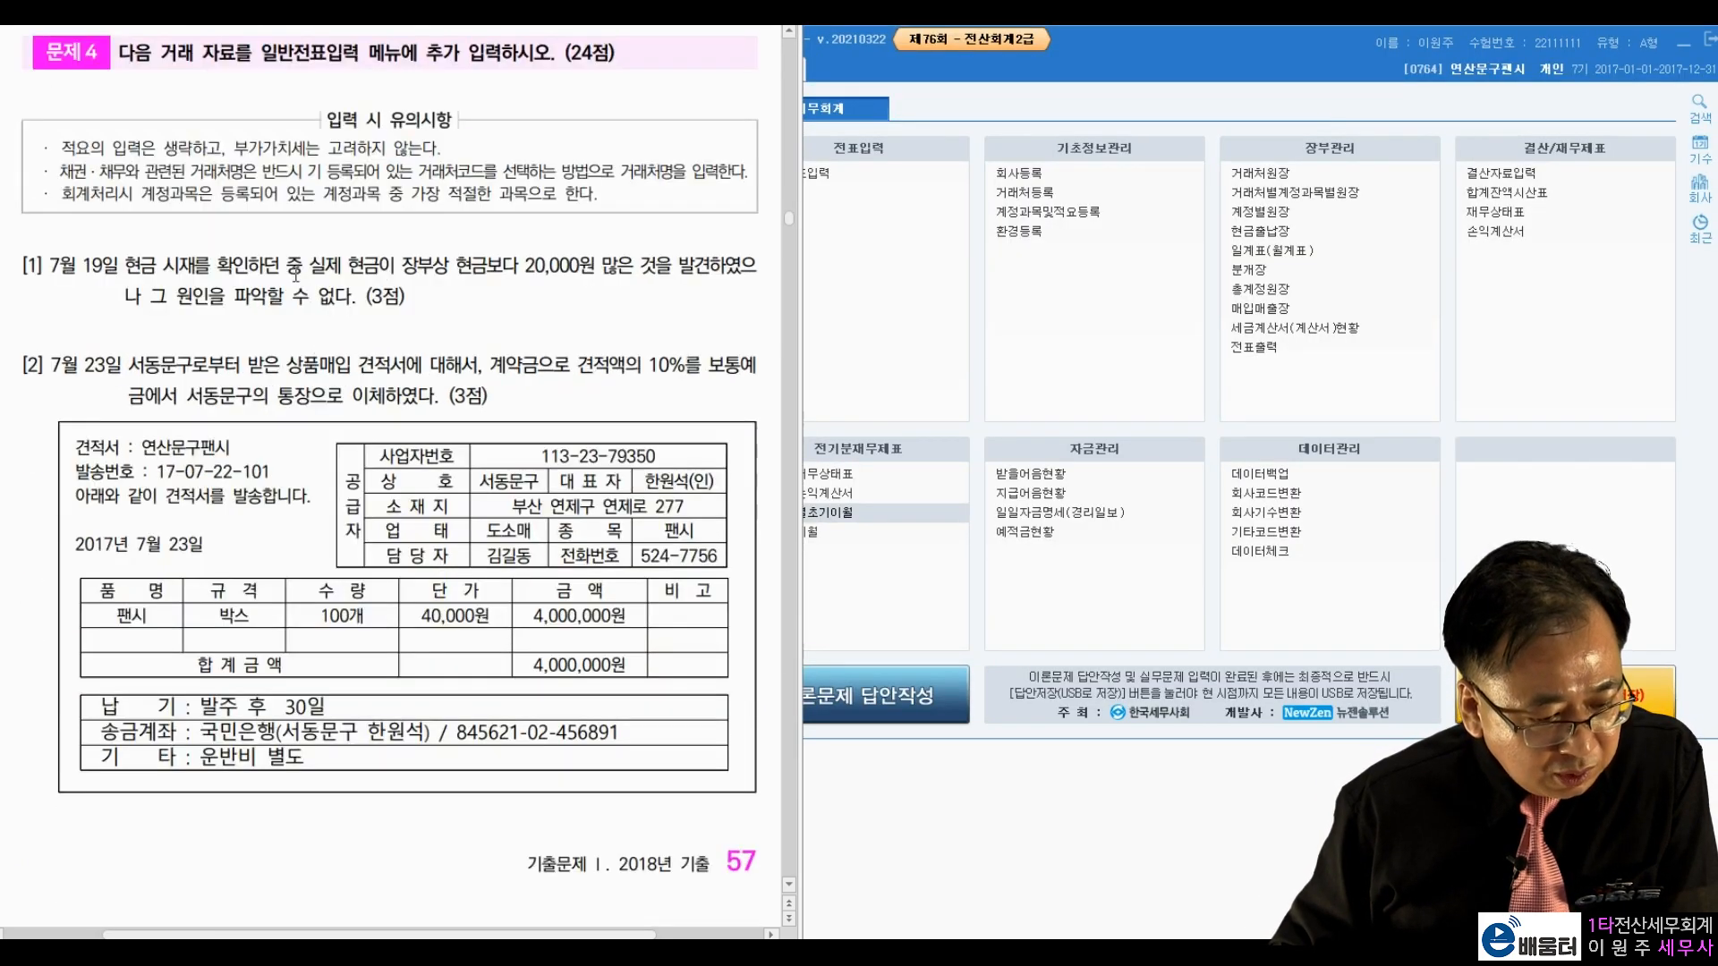
drag(216, 53, 366, 54)
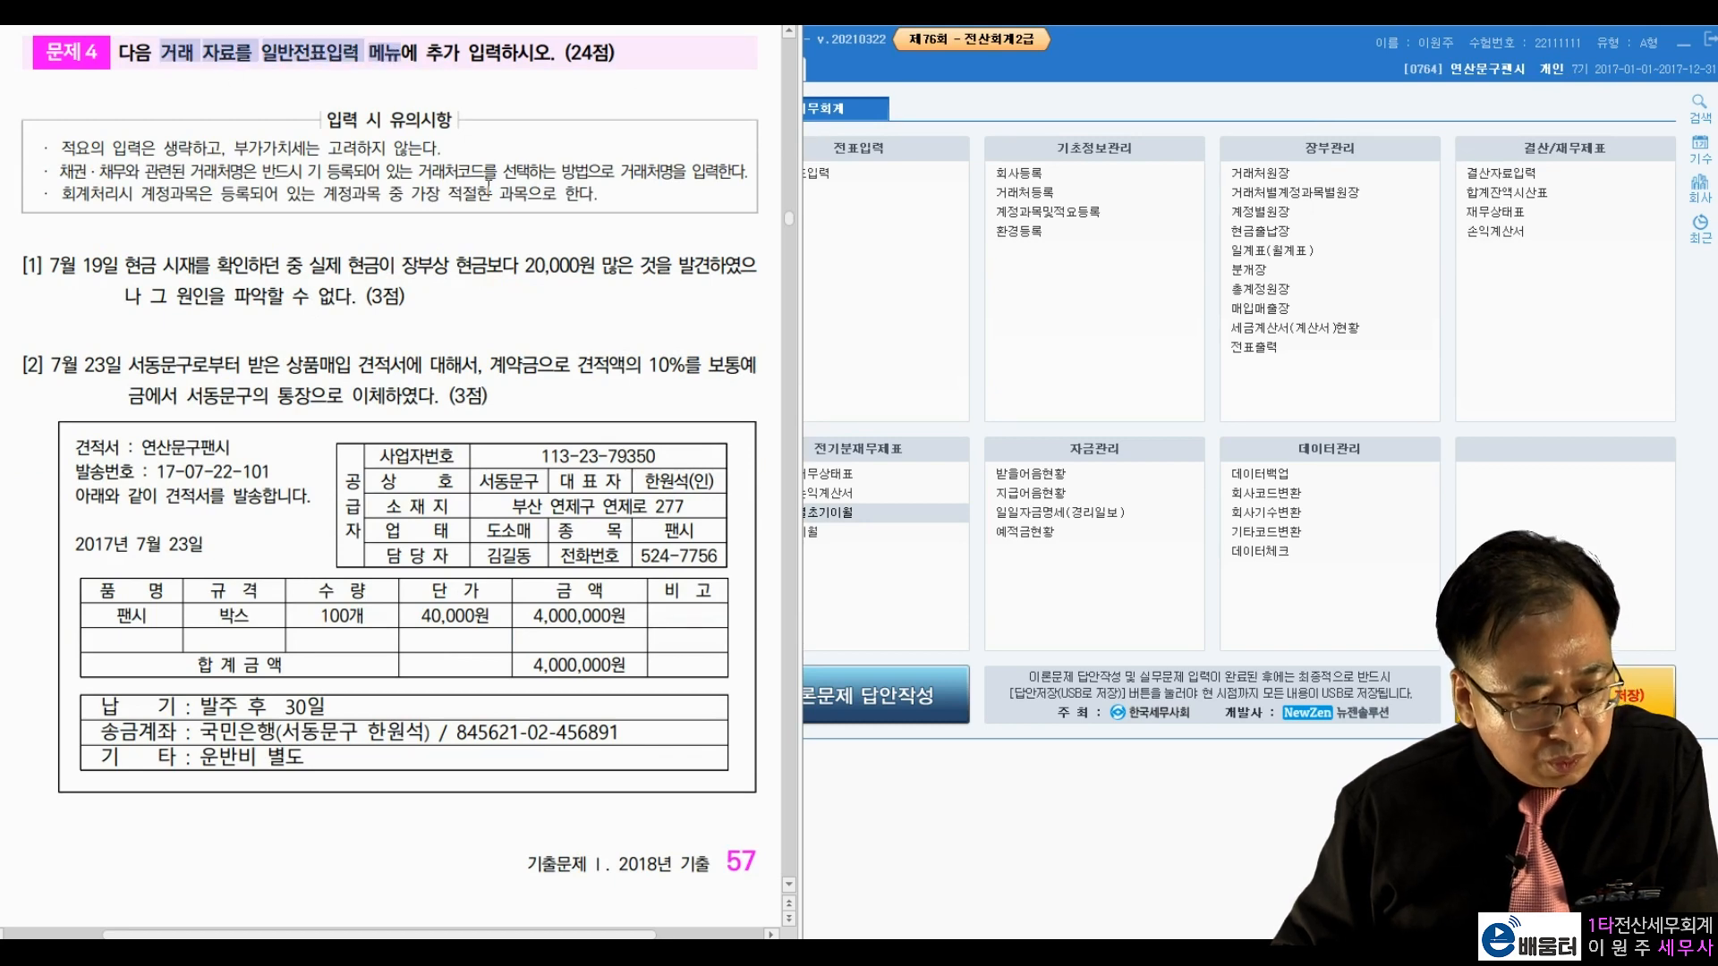
click(490, 282)
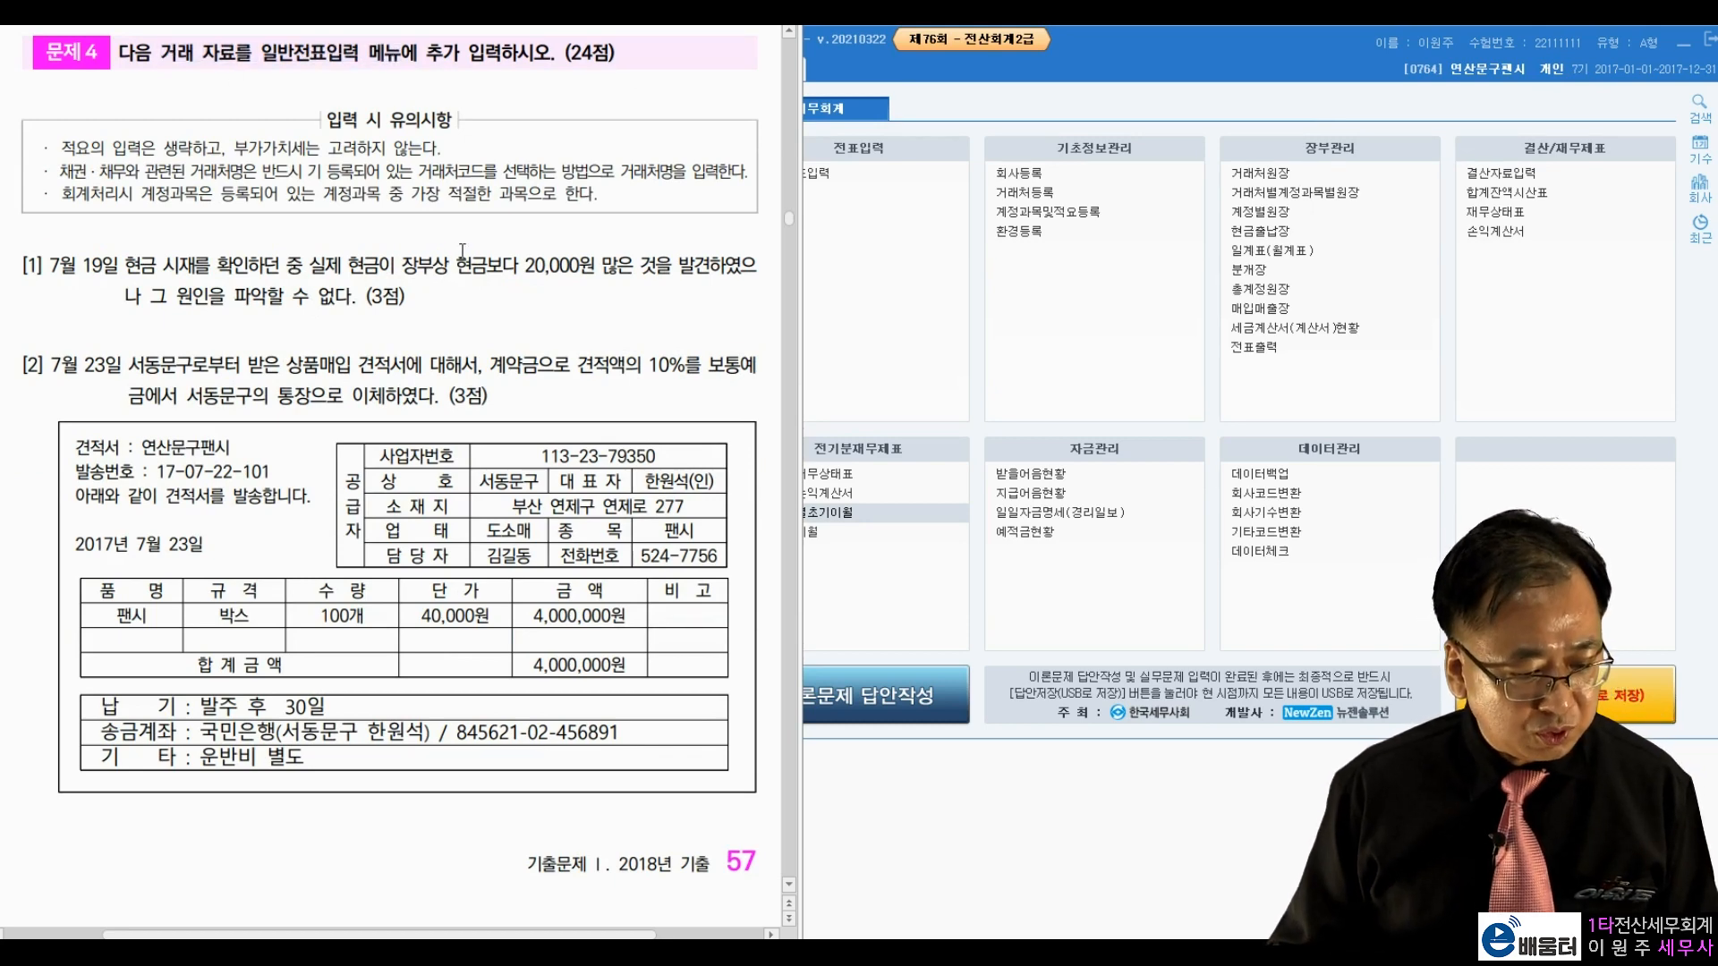
scroll(463, 250, down, 1)
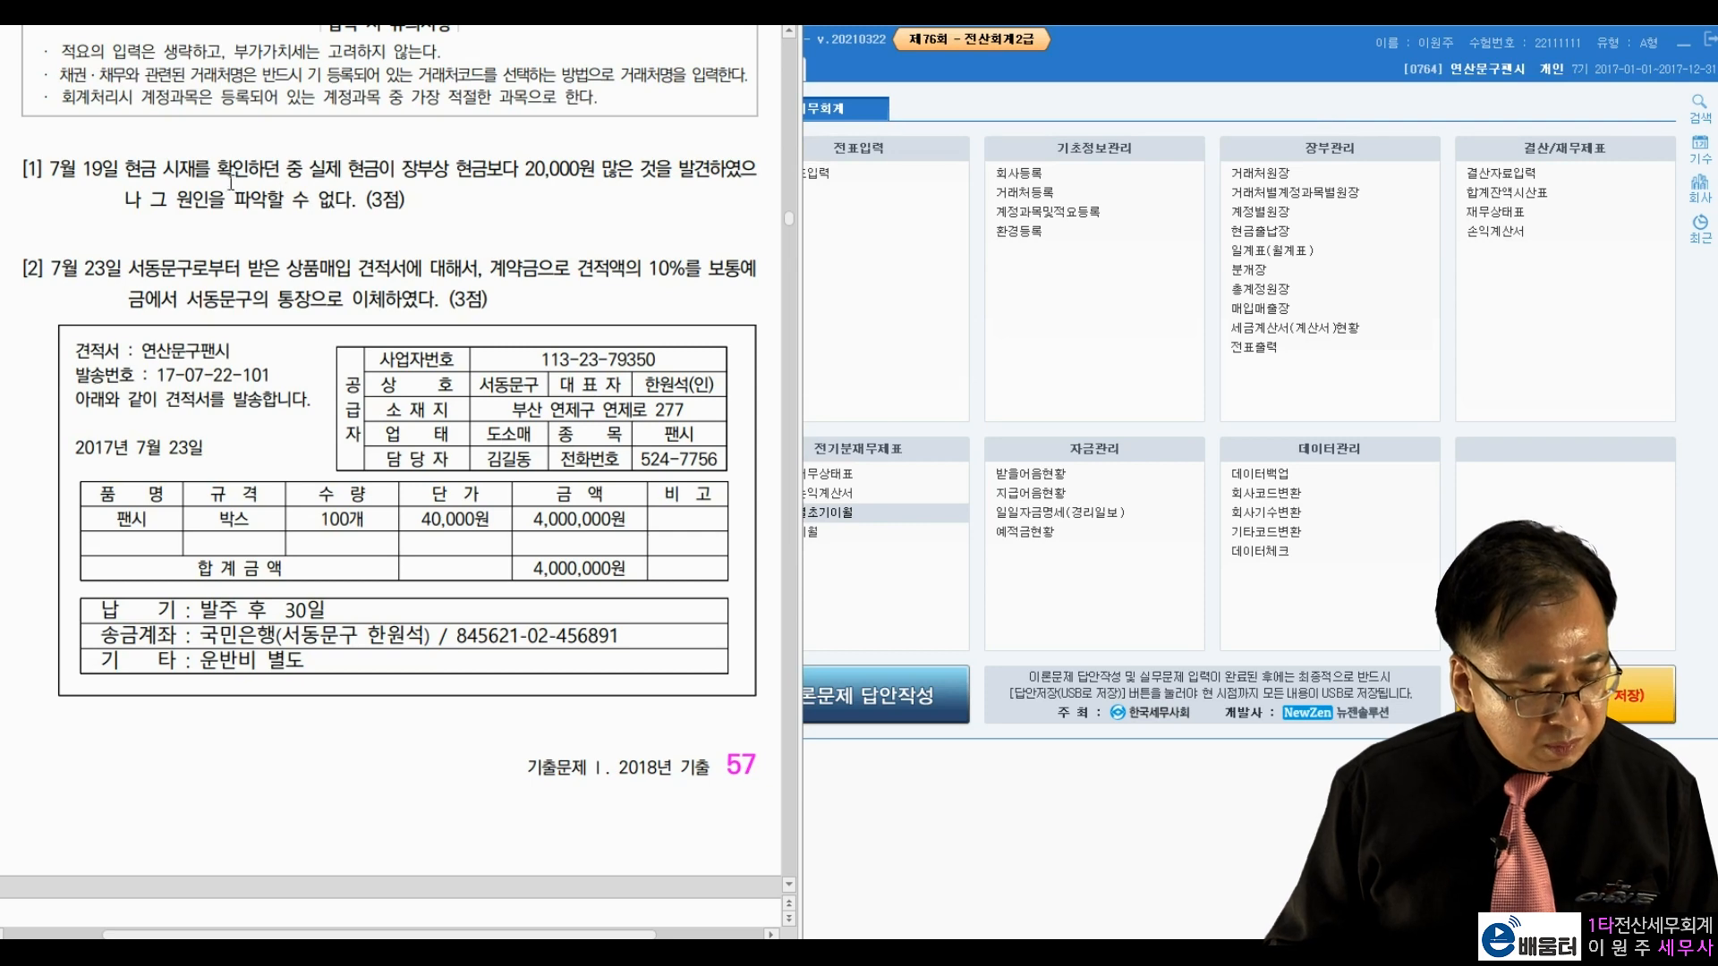
click(1039, 93)
click(804, 175)
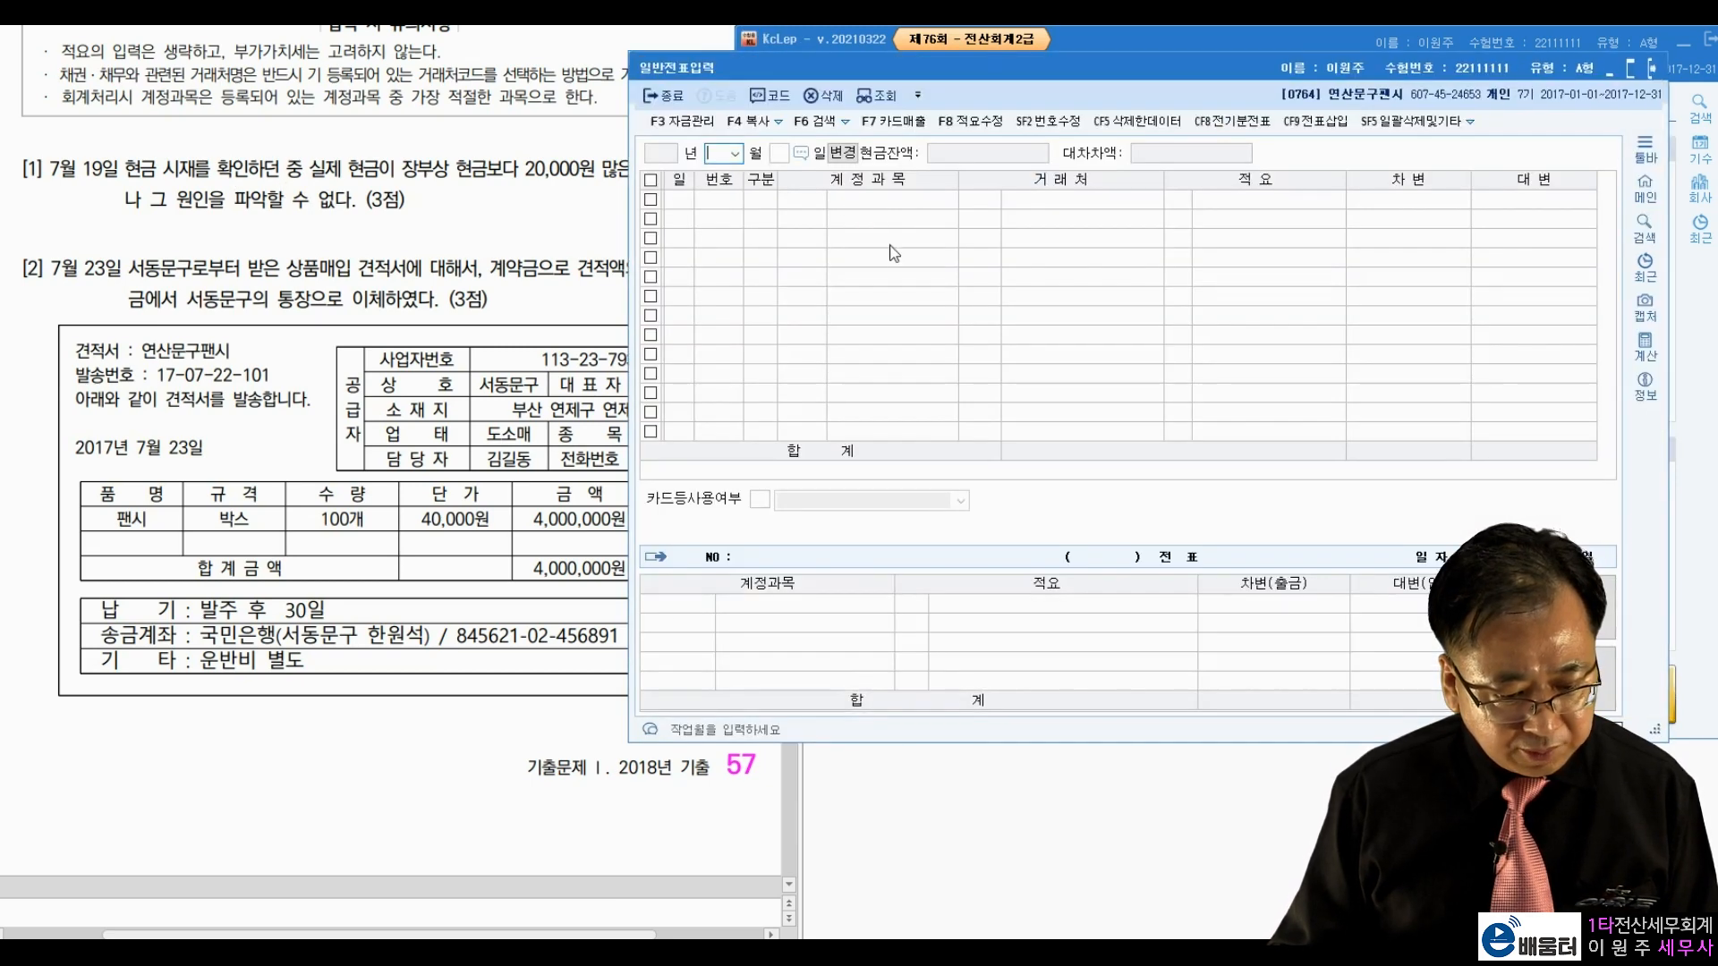
text(07)
key(Return)
text(19)
key(Return)
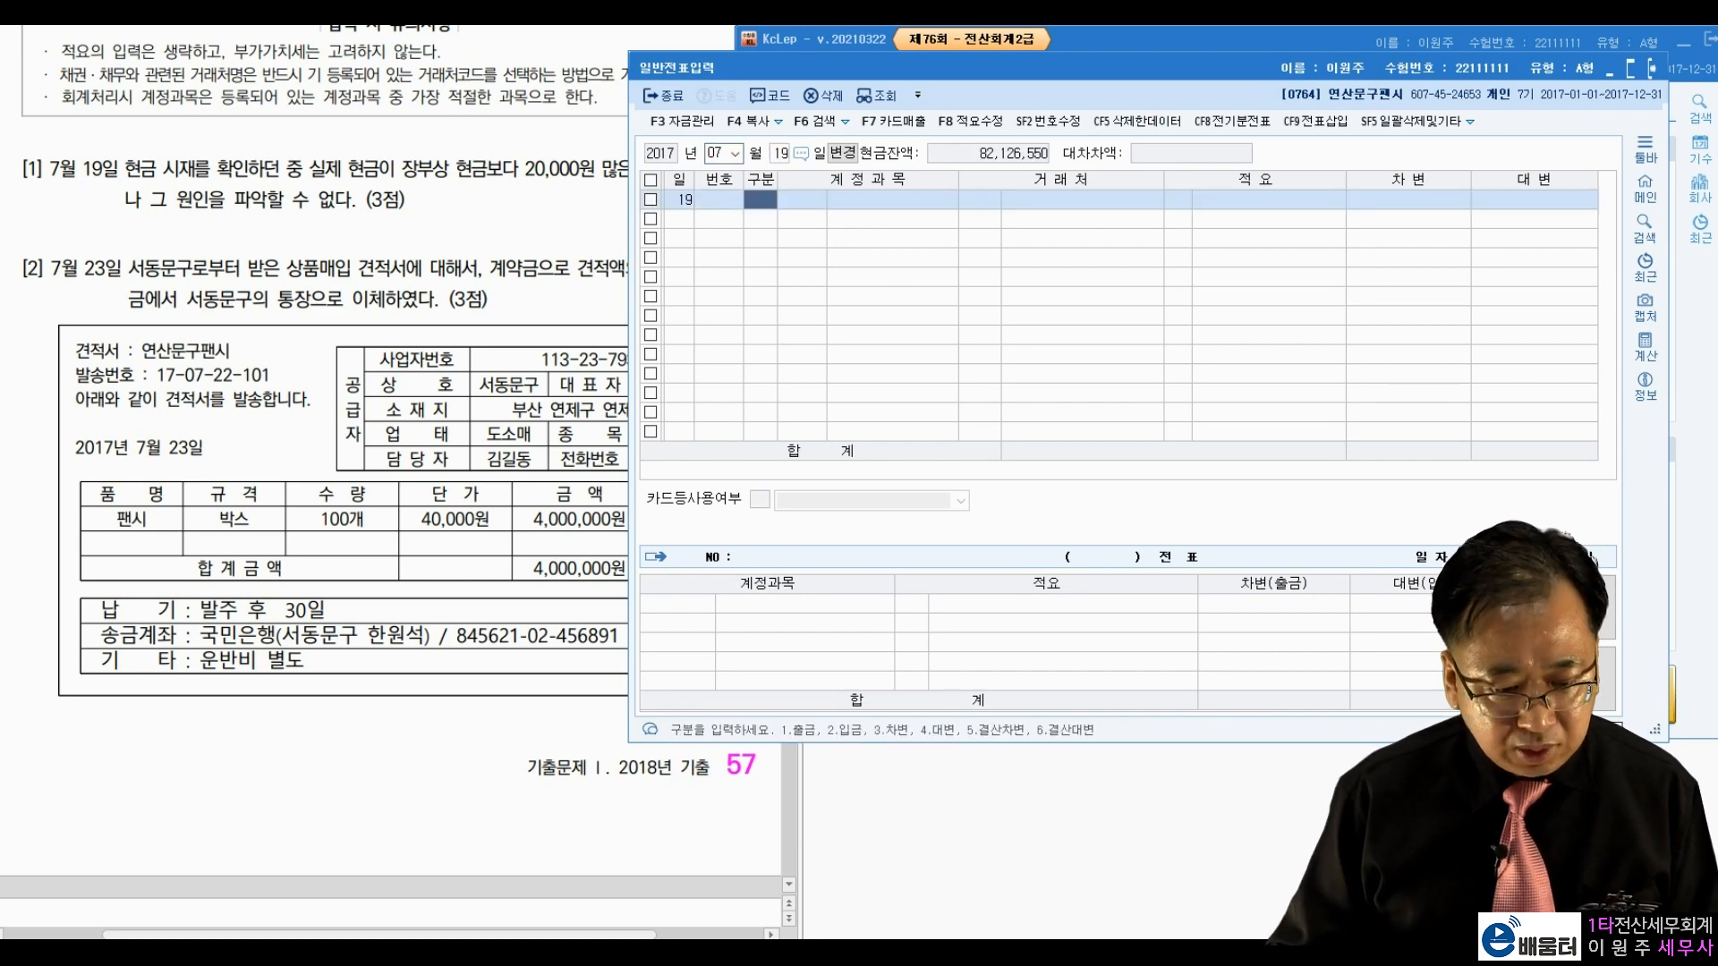
drag(924, 65, 1048, 39)
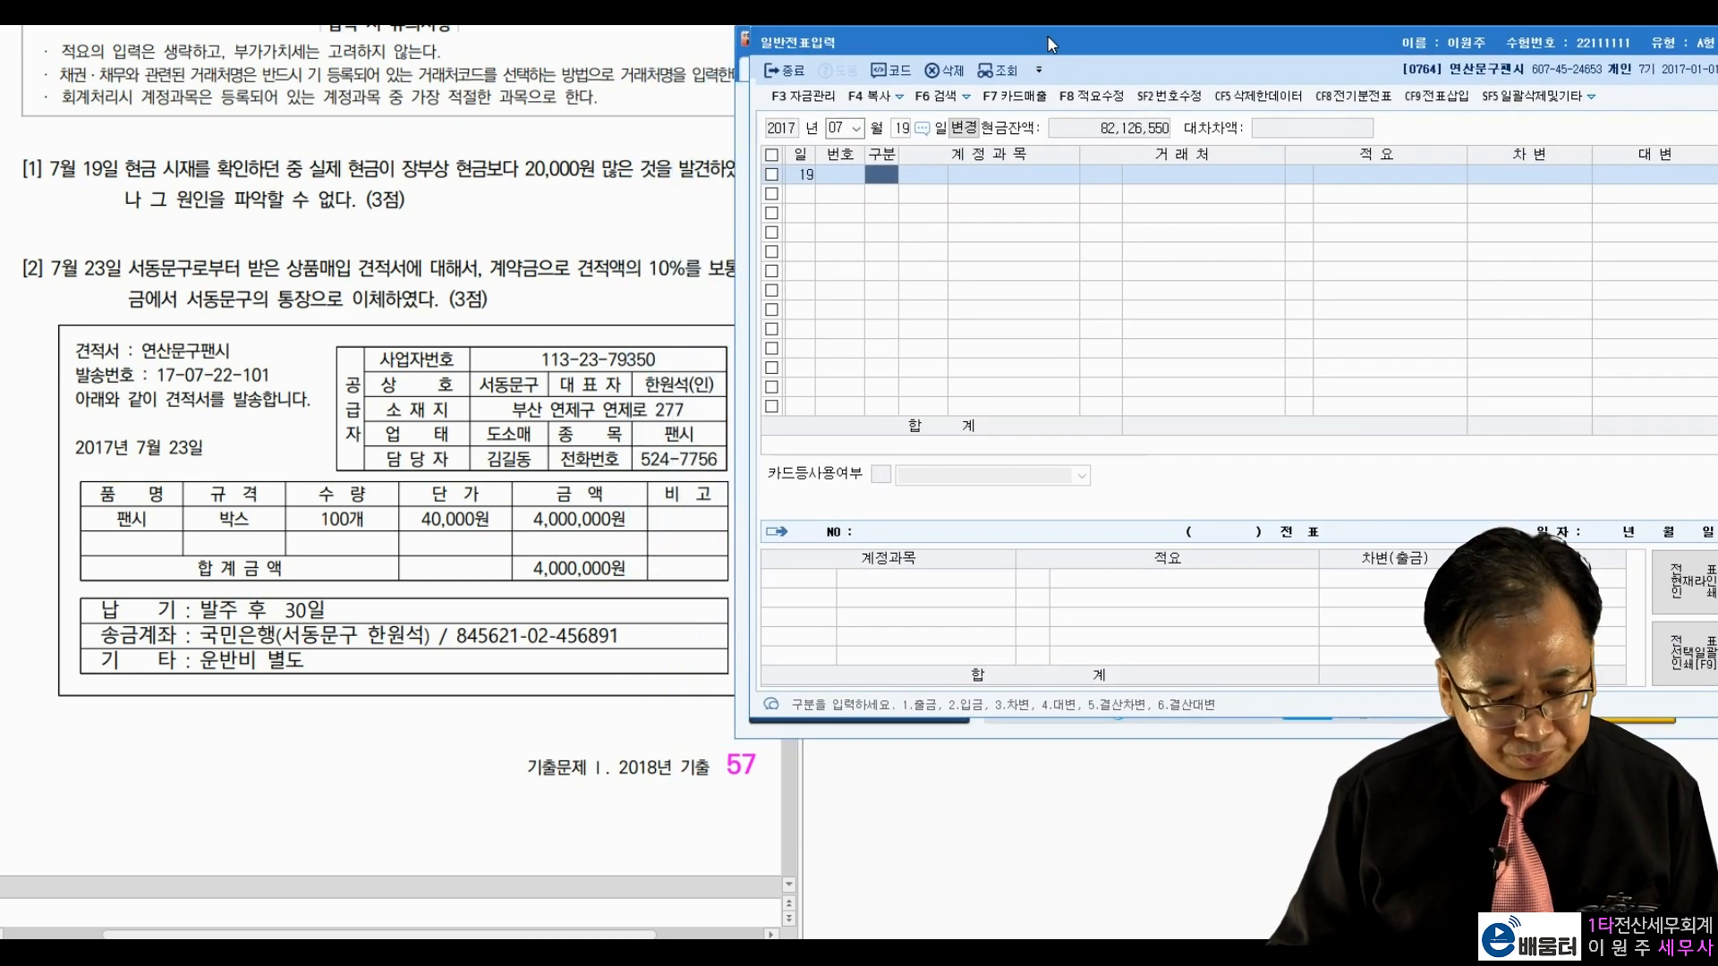
click(597, 170)
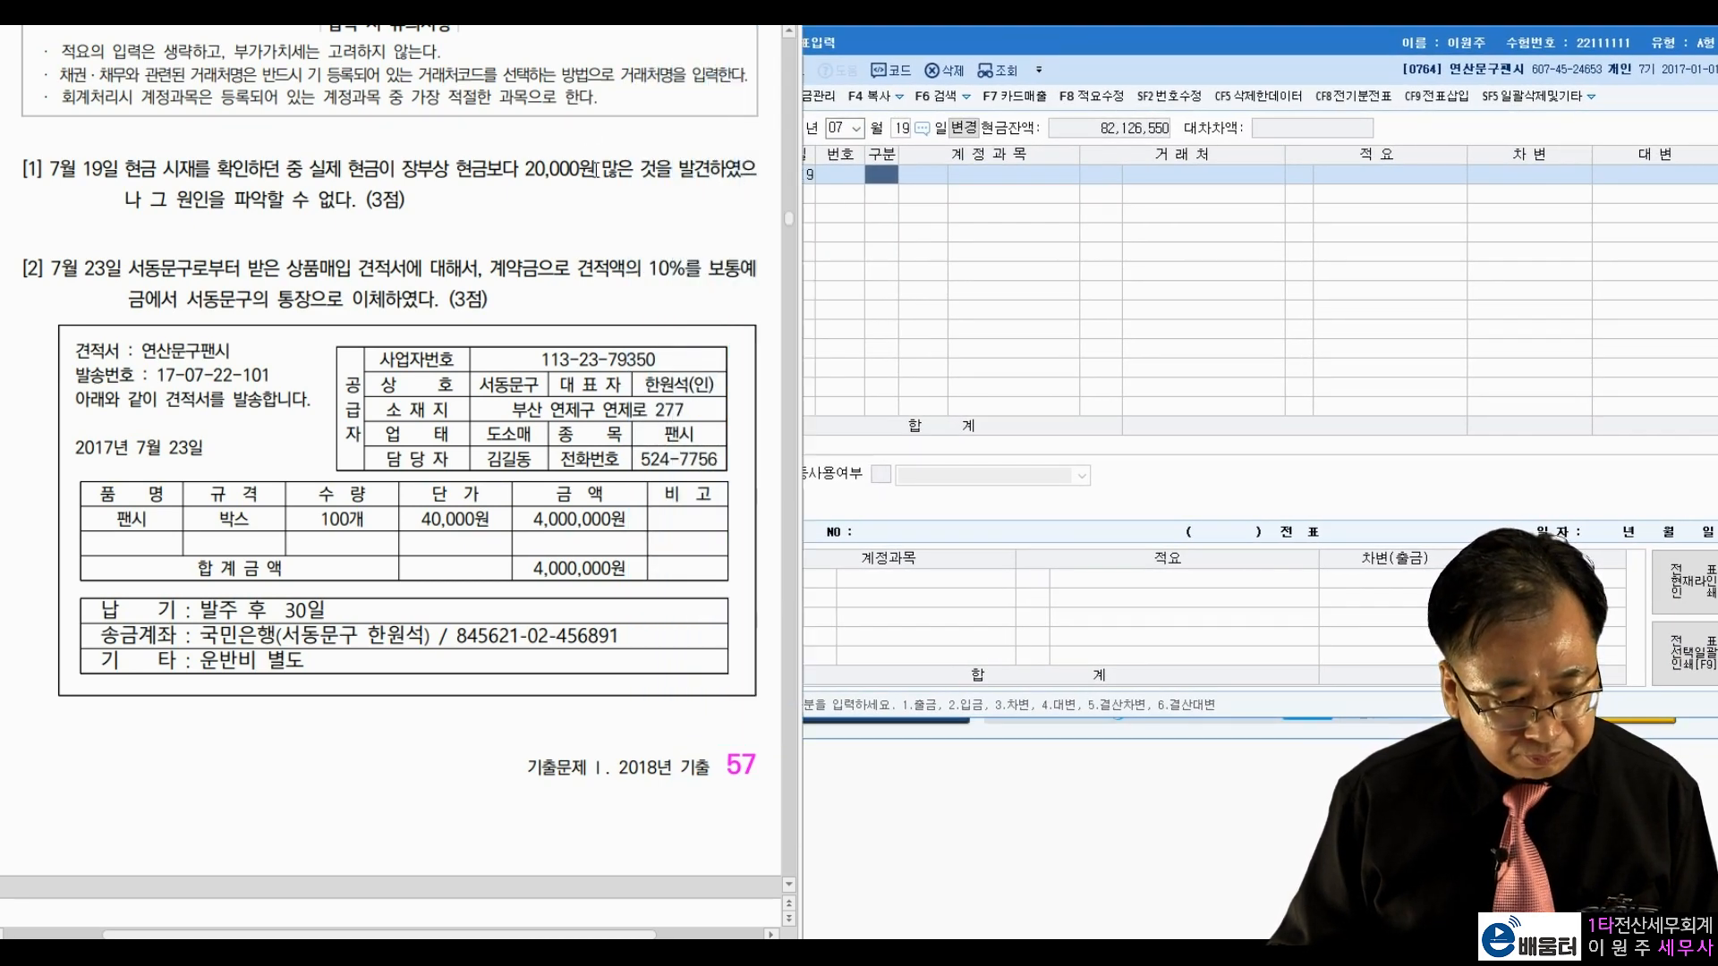
drag(124, 168, 602, 168)
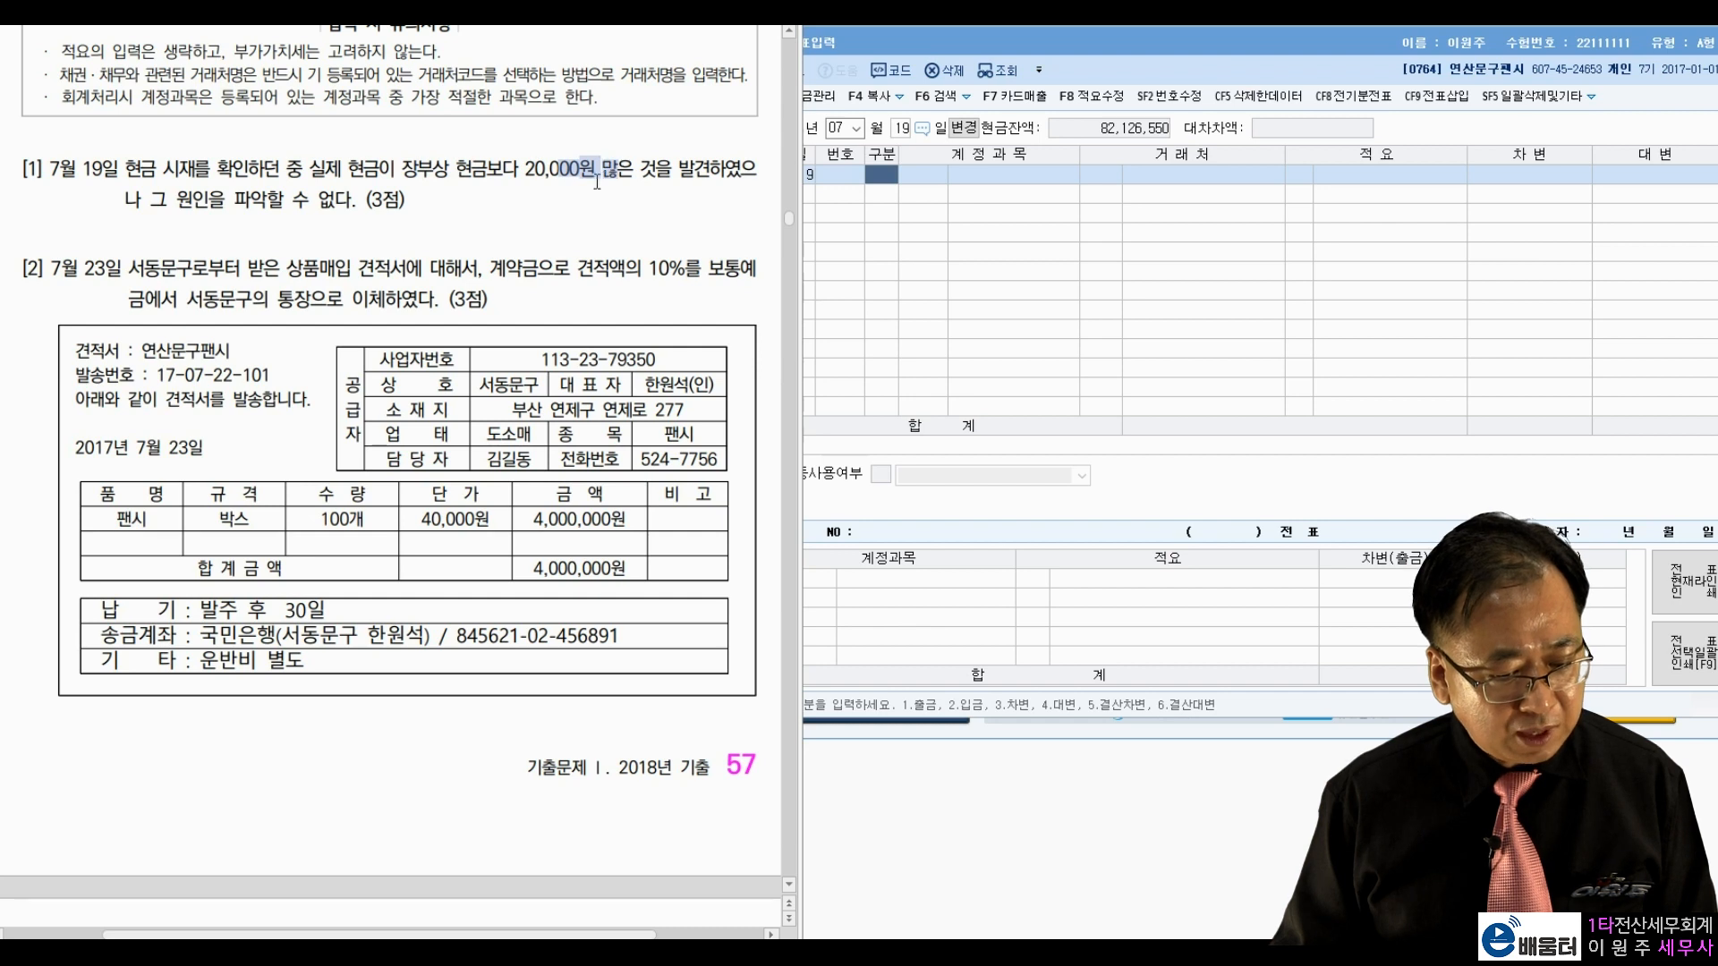
click(368, 183)
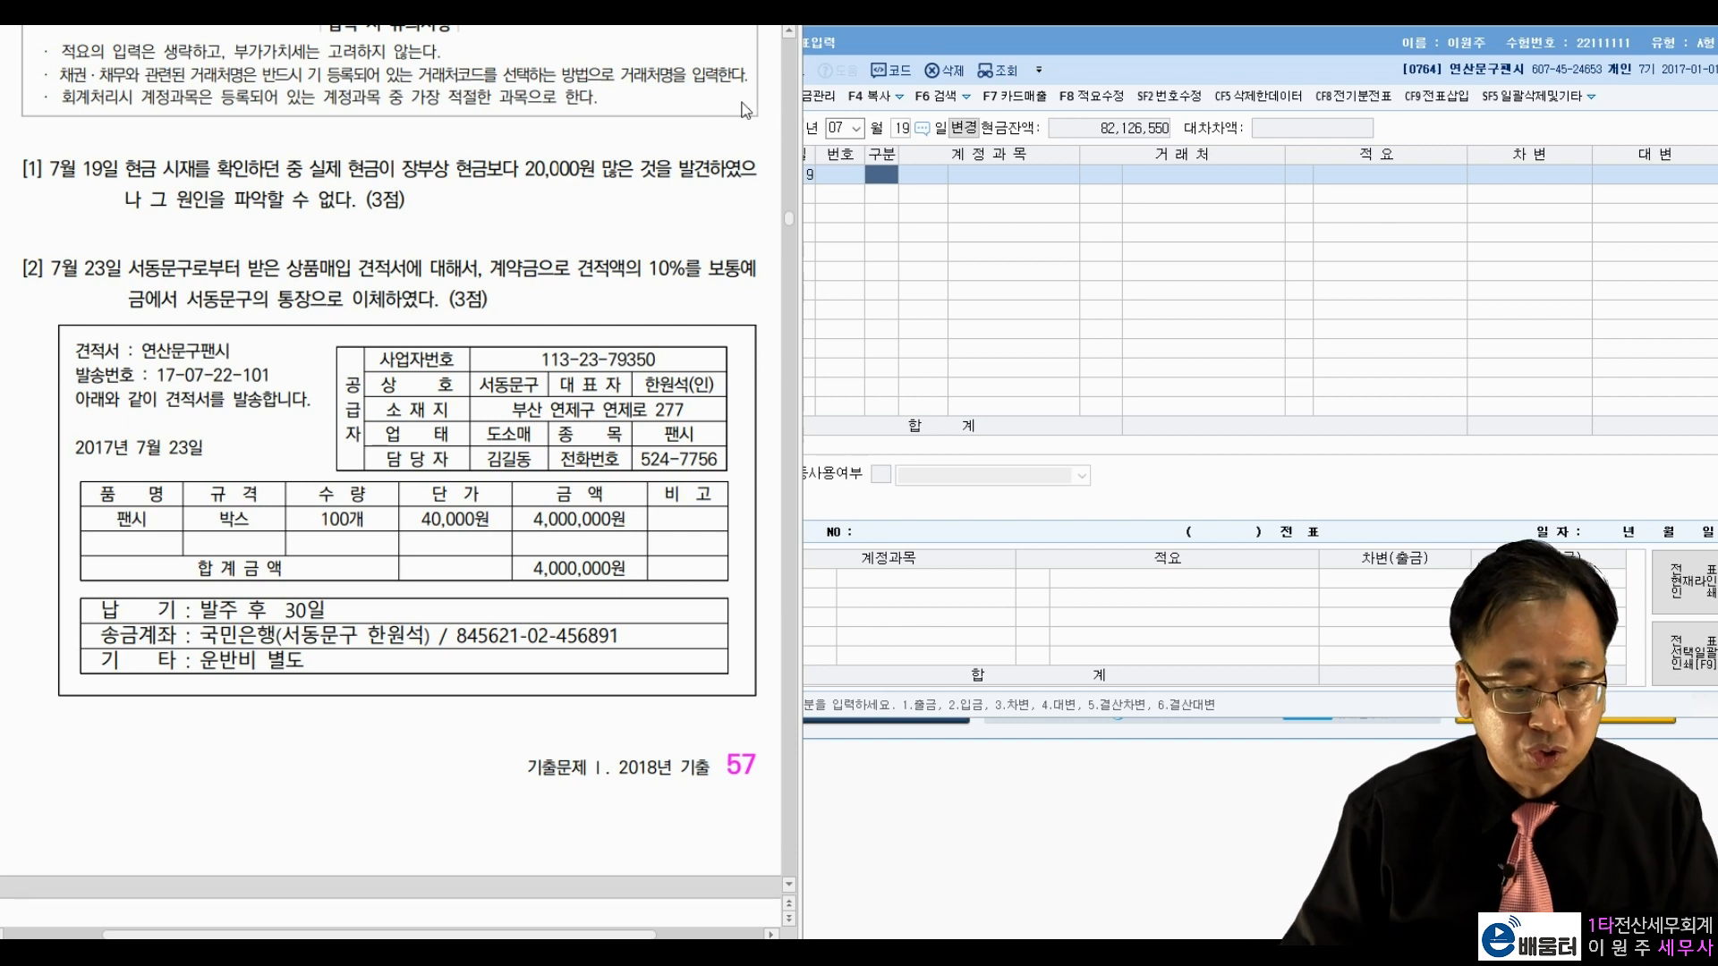
Step: Debit 0101 현금 20,000 and credit 0141 현금과부족 found via account search
click(971, 134)
text(3101)
key(Return)
key(Return)
key(Return)
text(20)
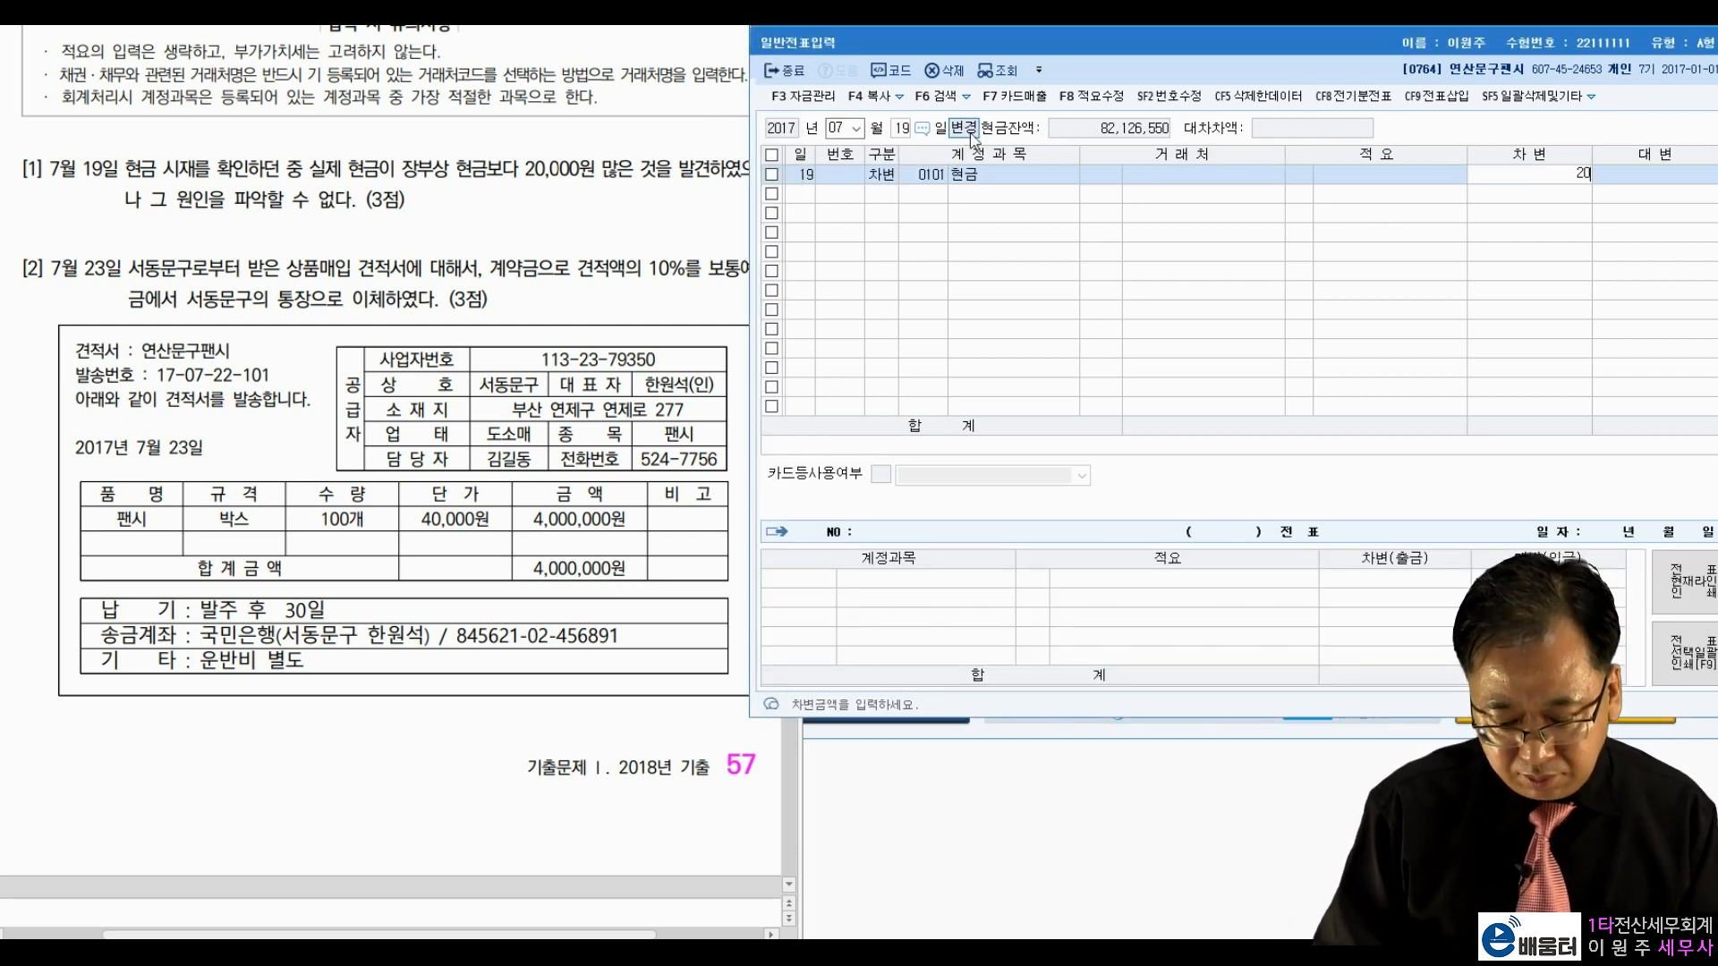
text(,000)
key(Return)
text(4)
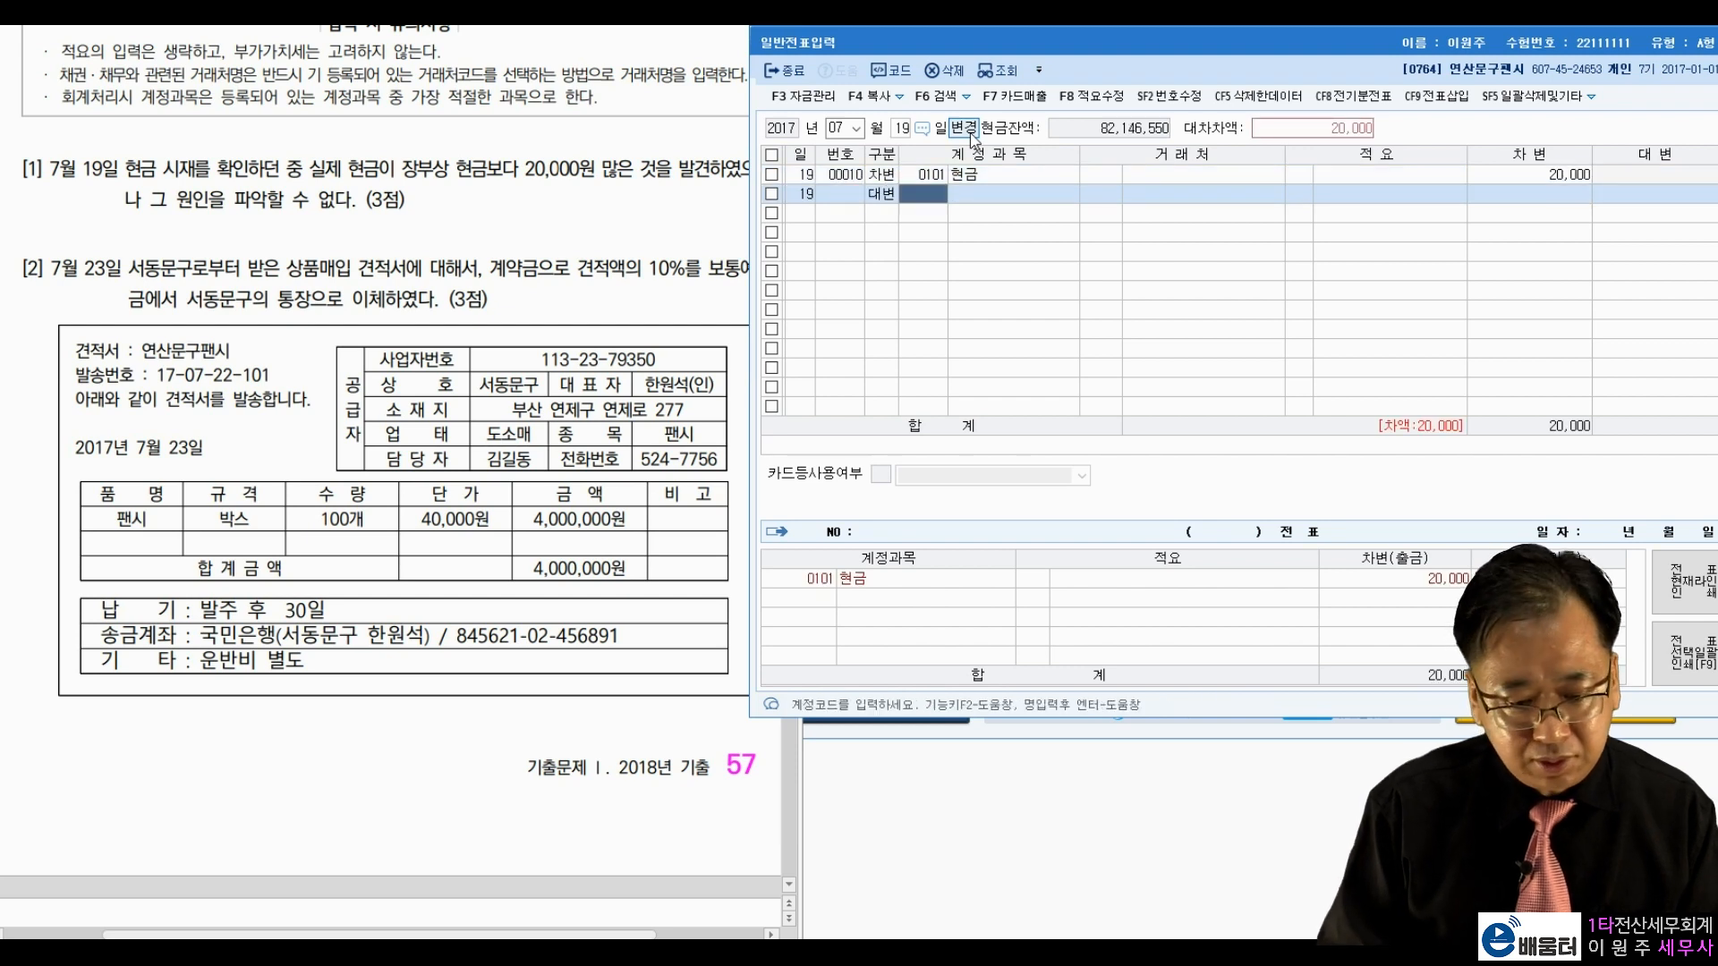
text(101)
key(Return)
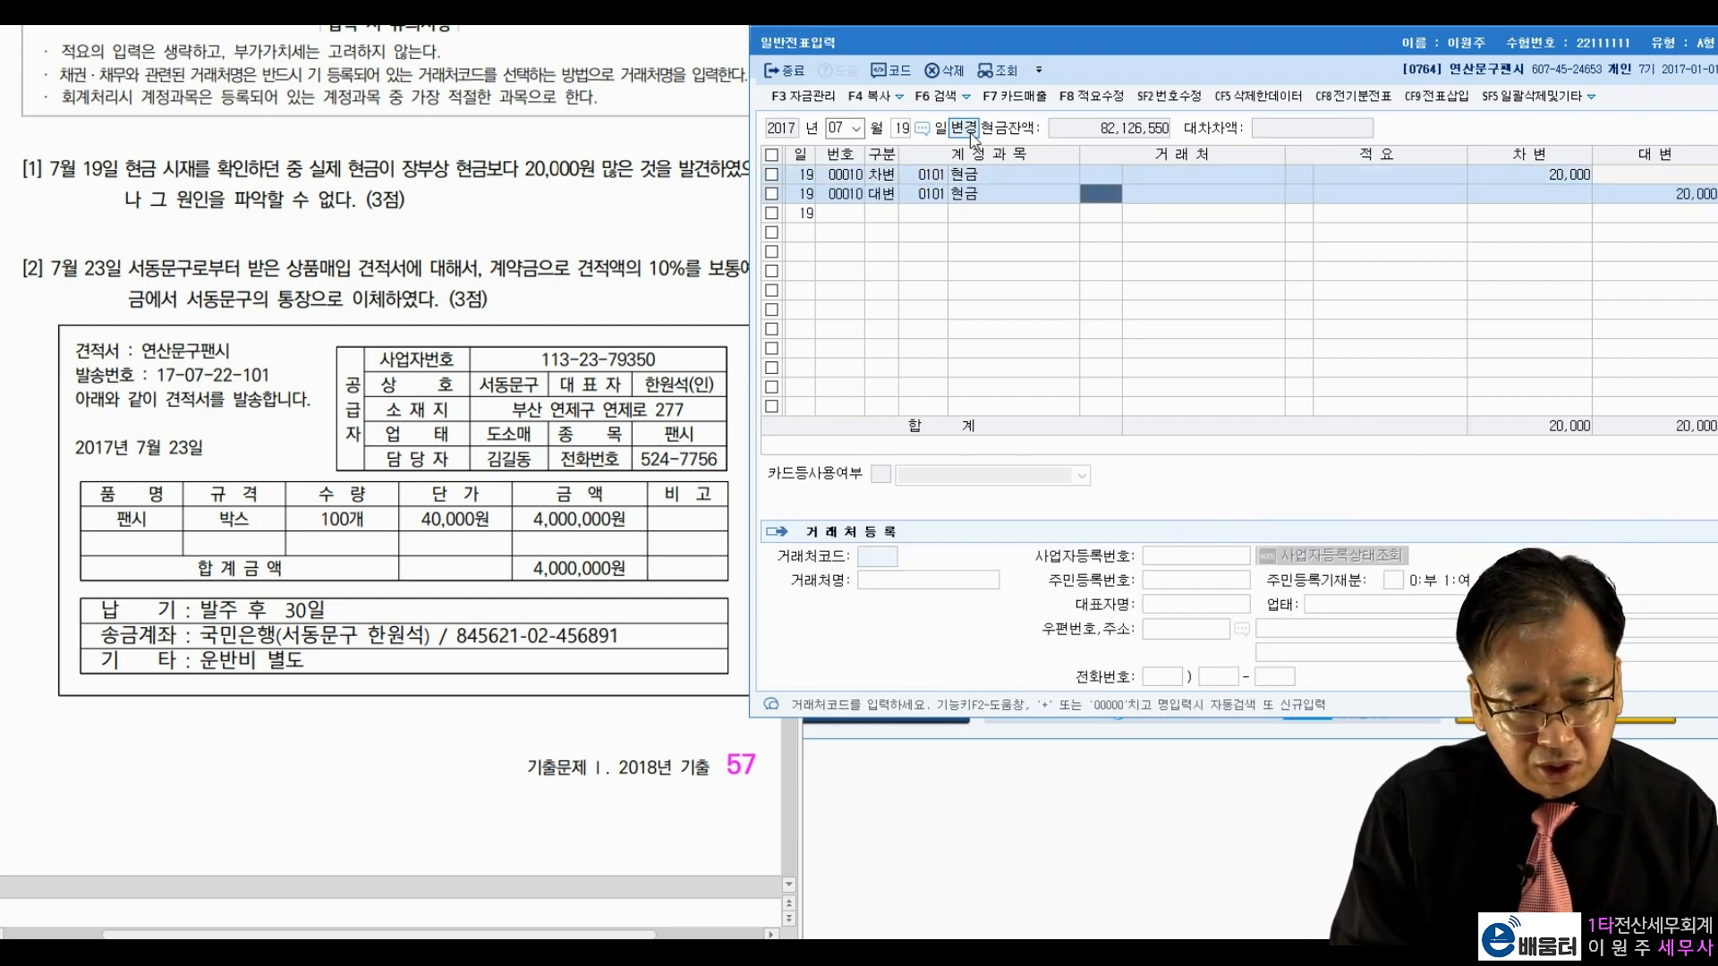
key(Left)
text(현금과)
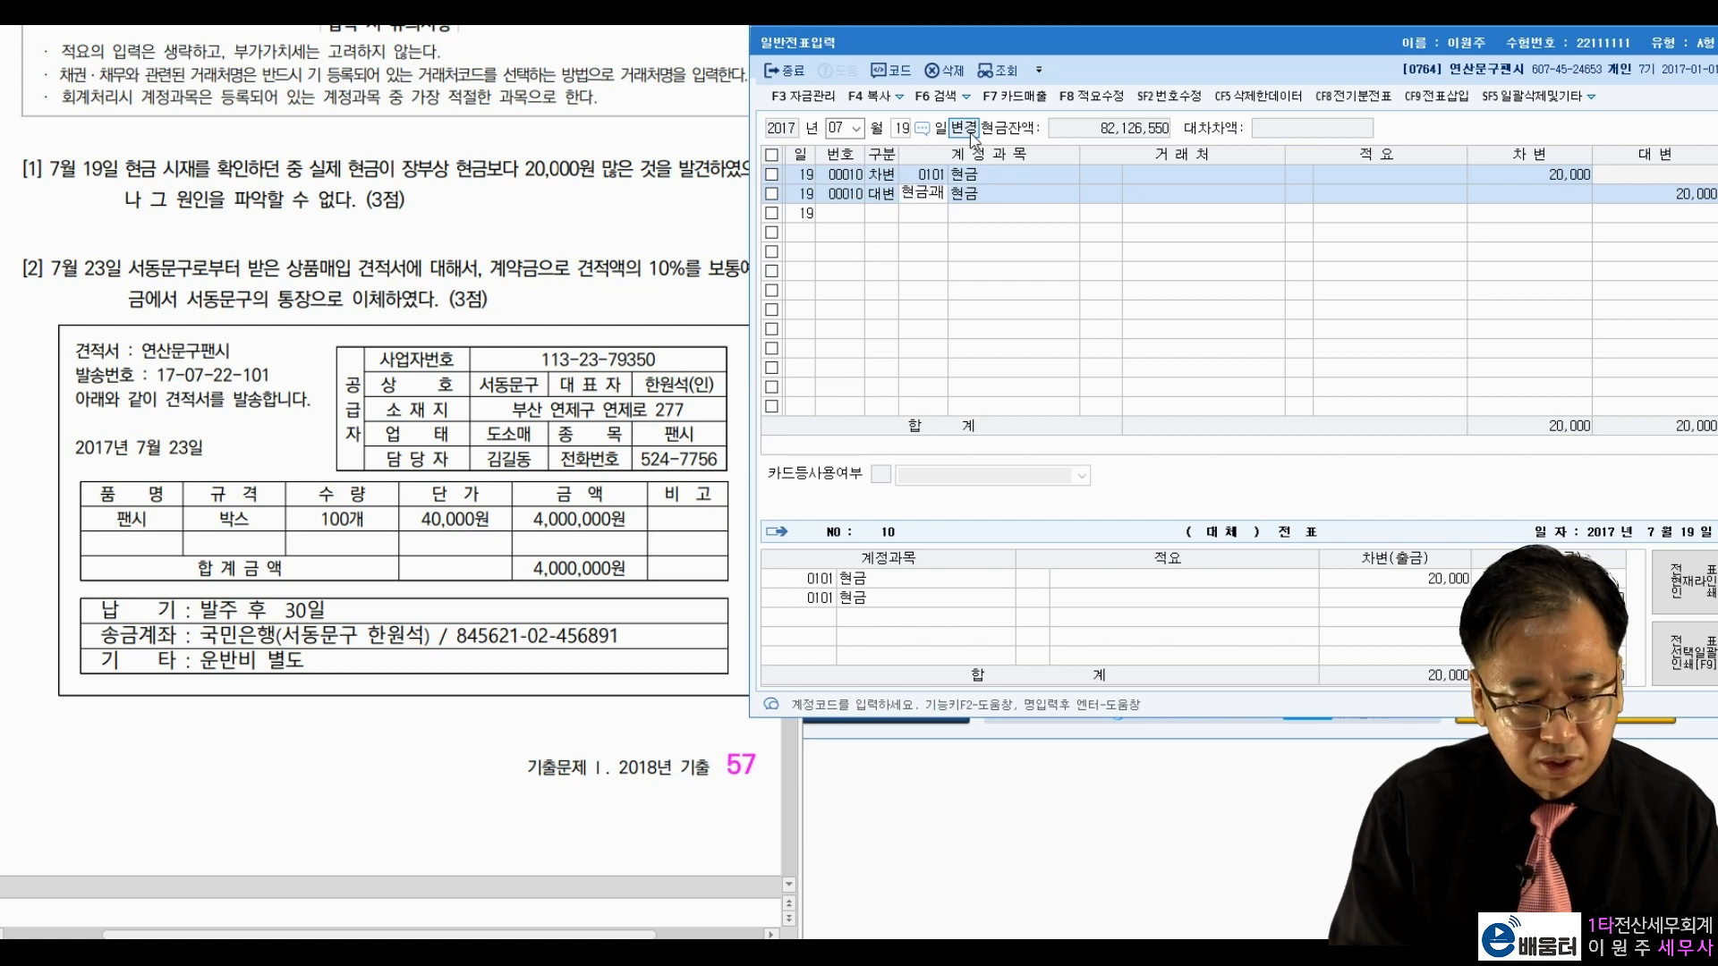
key(Return)
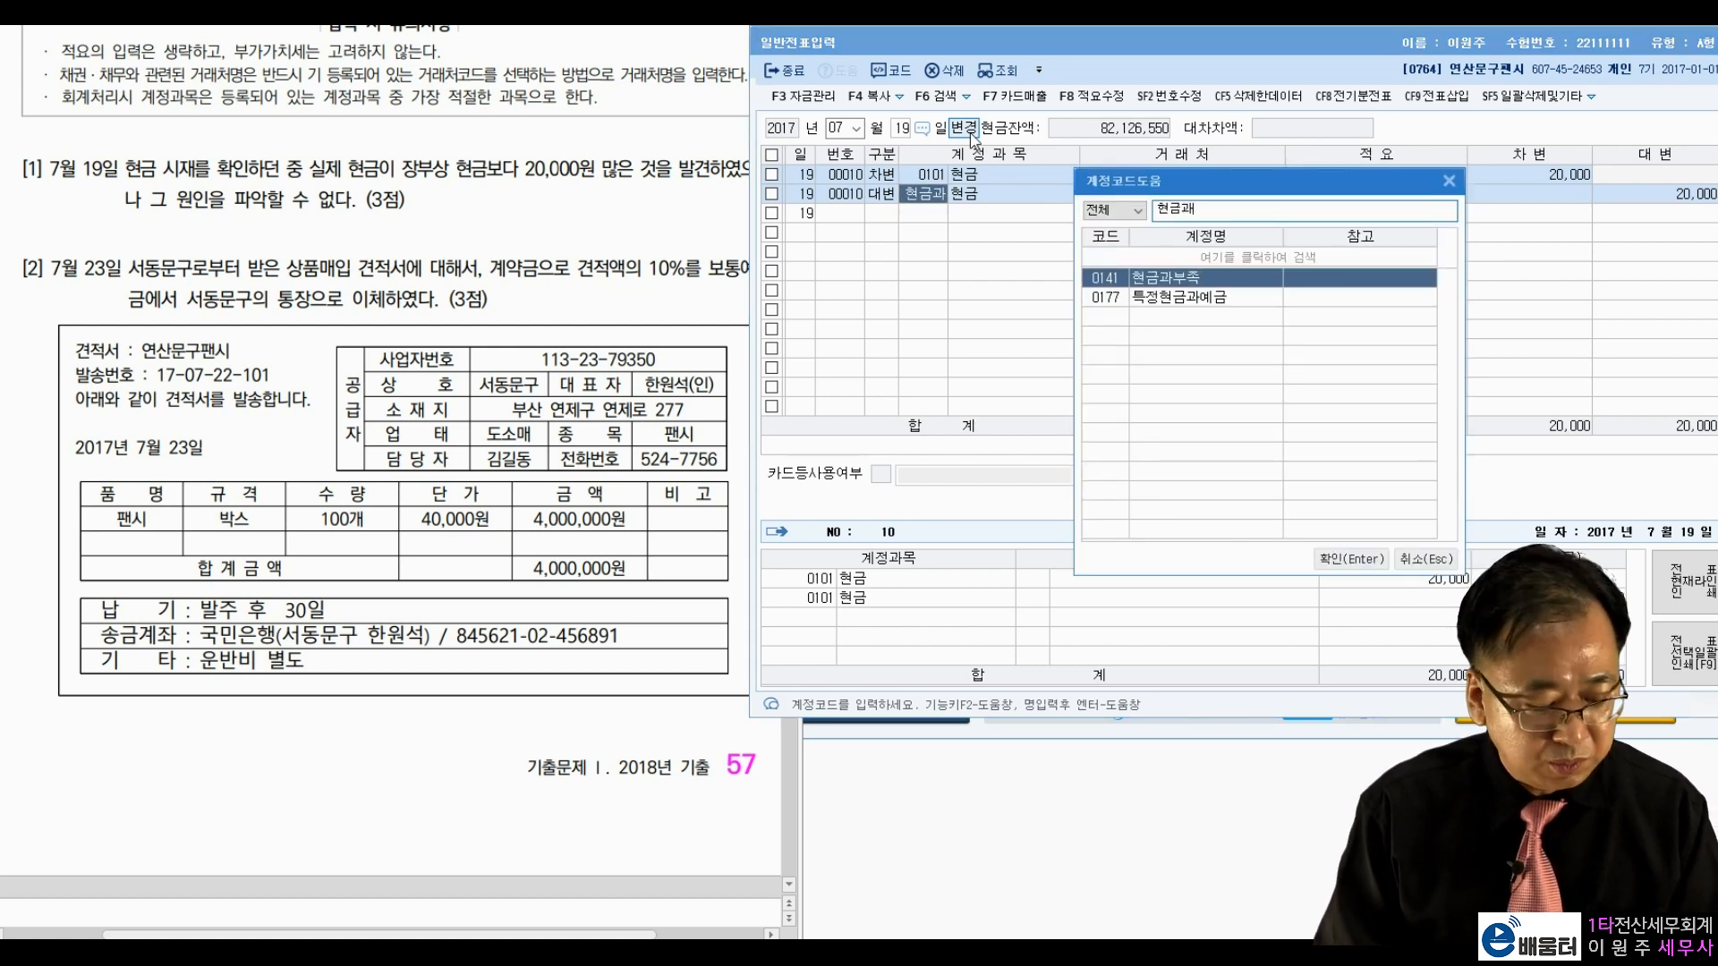
key(Escape)
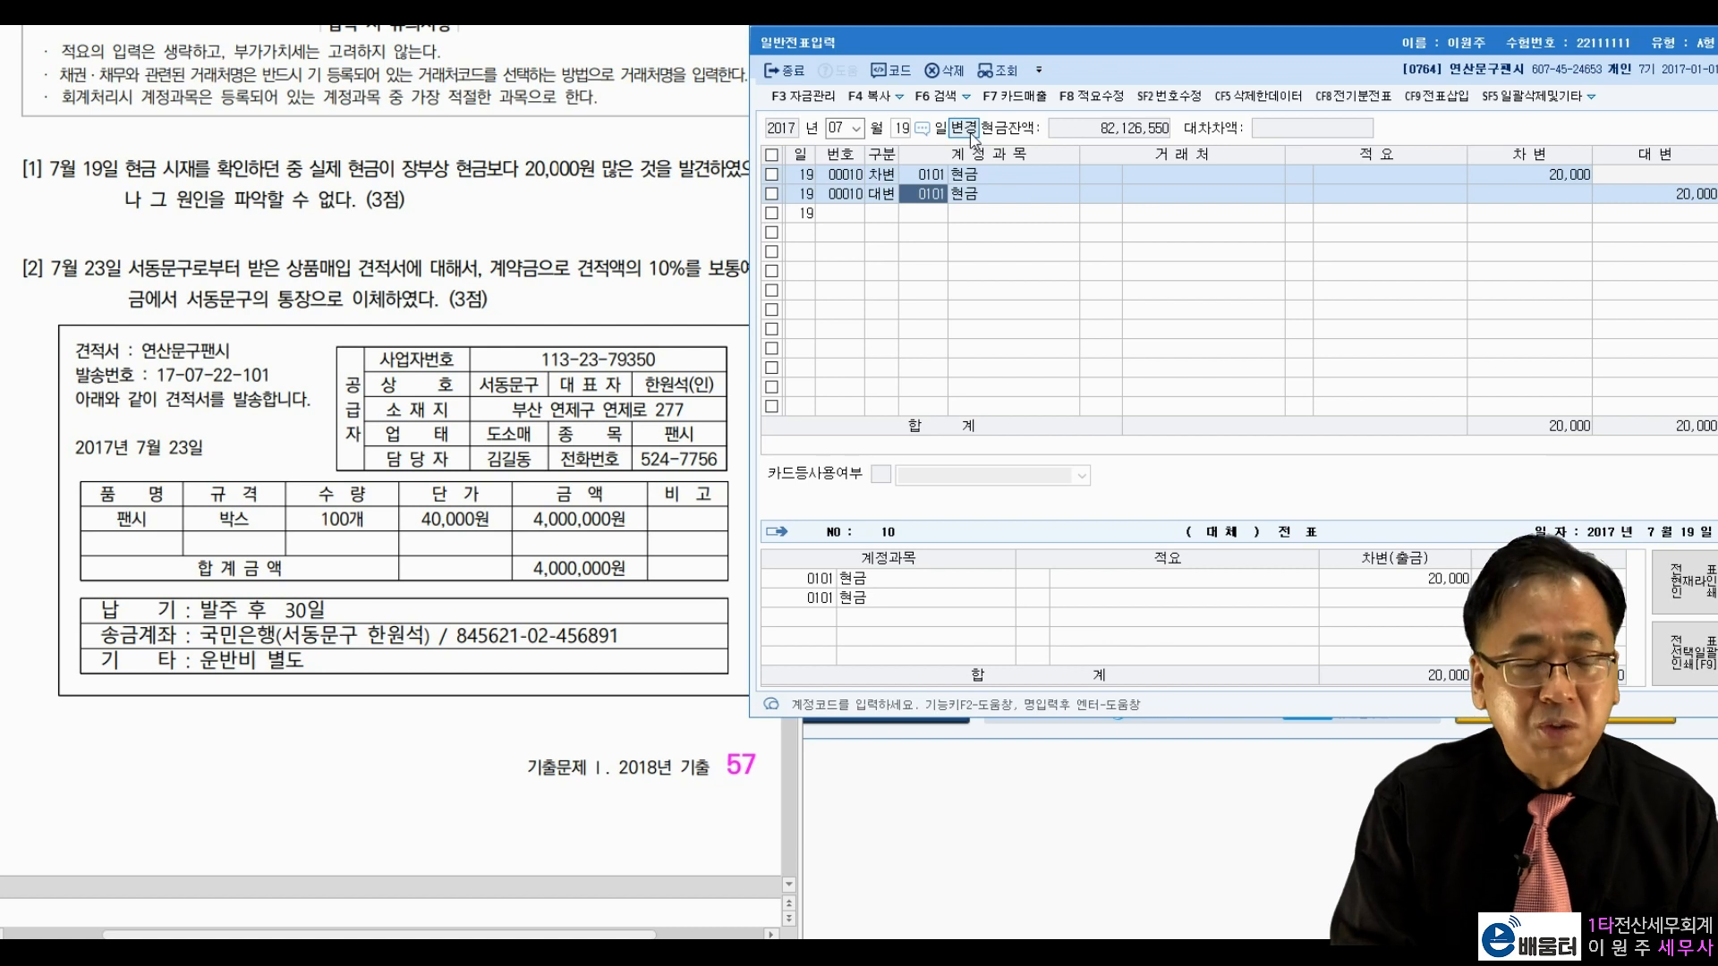
text(금과)
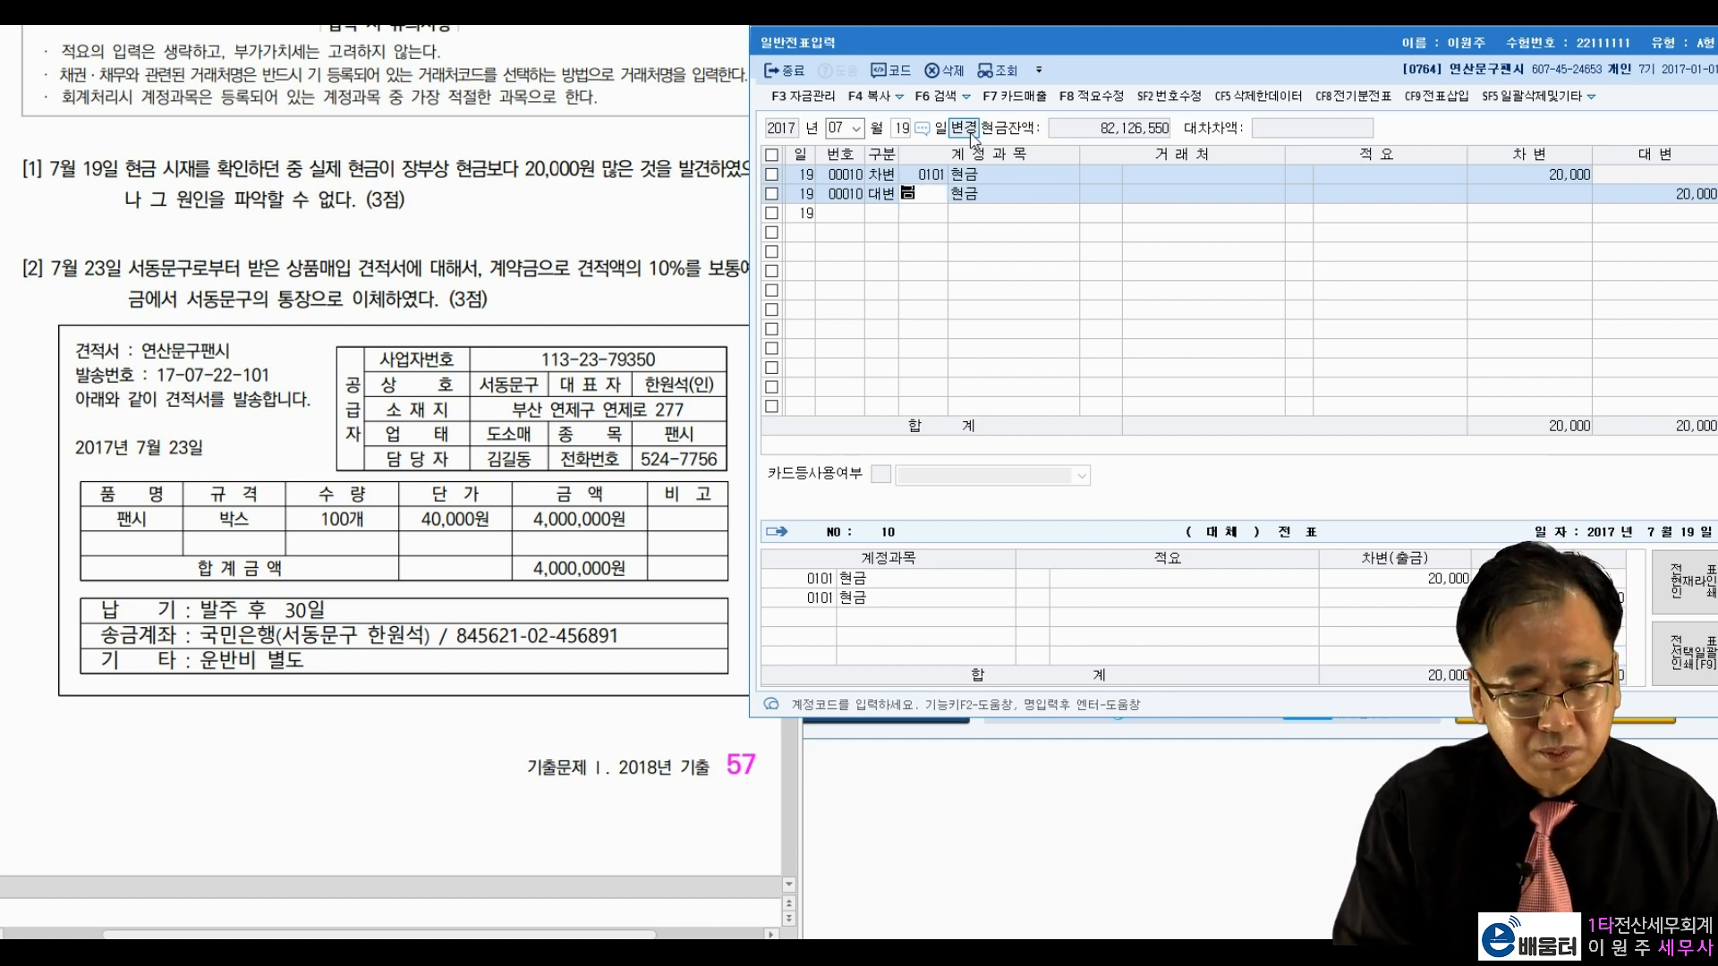
key(Return)
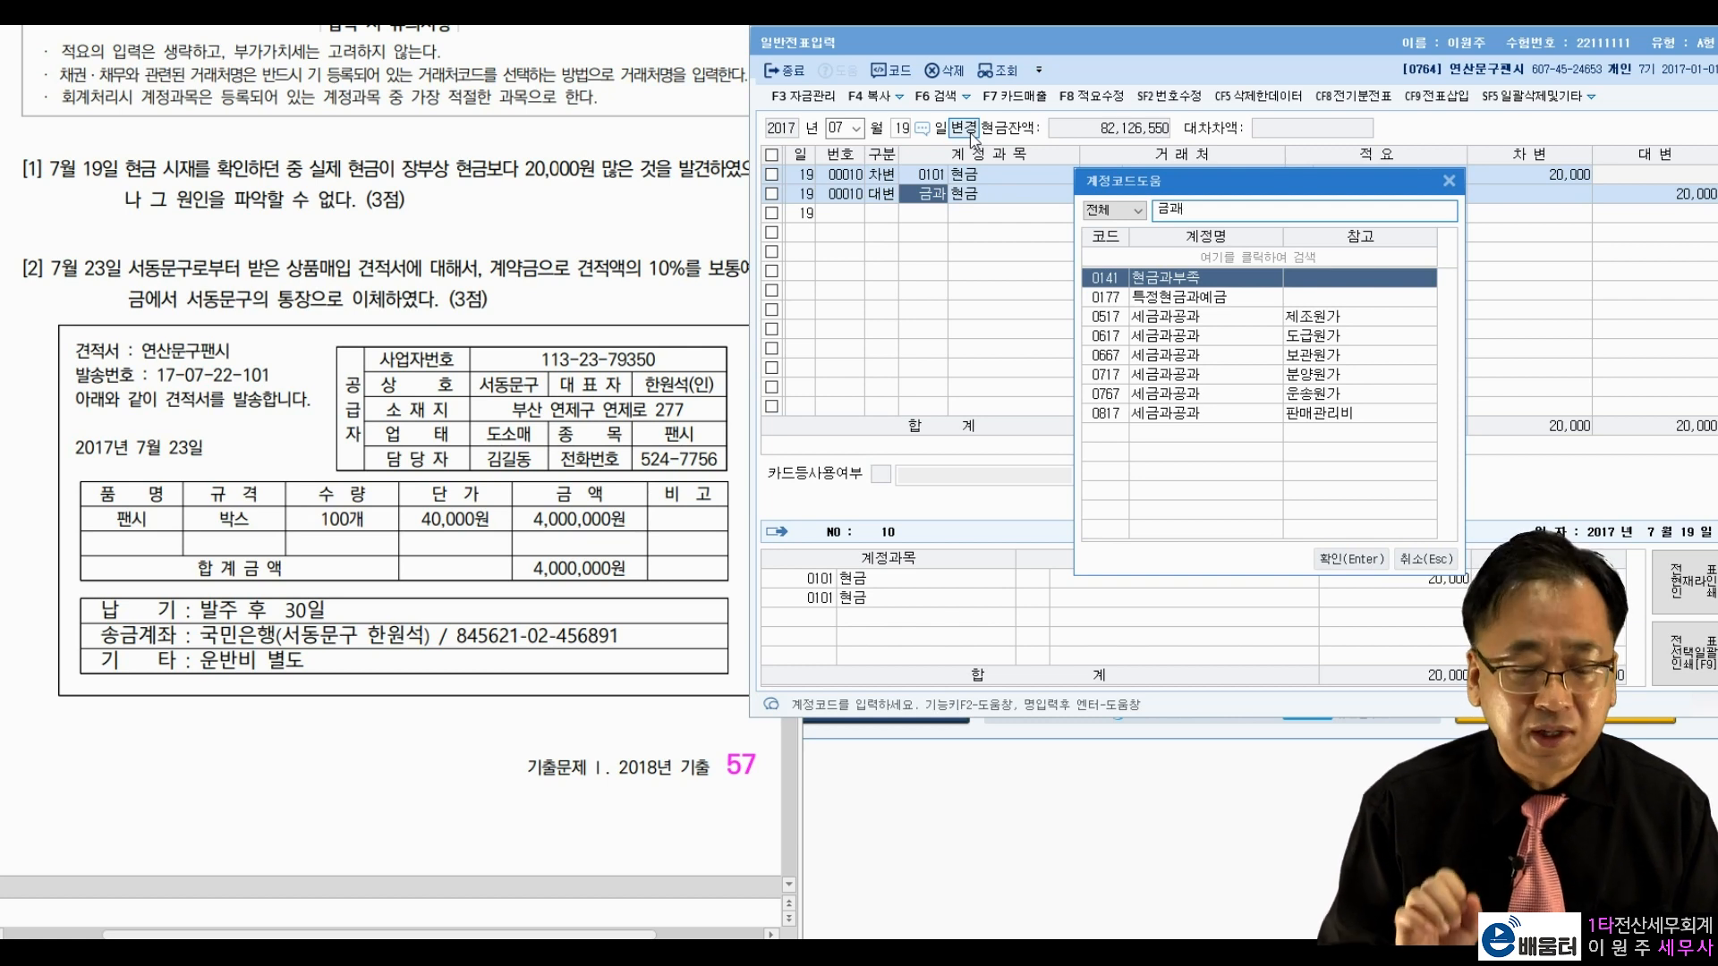
key(Return)
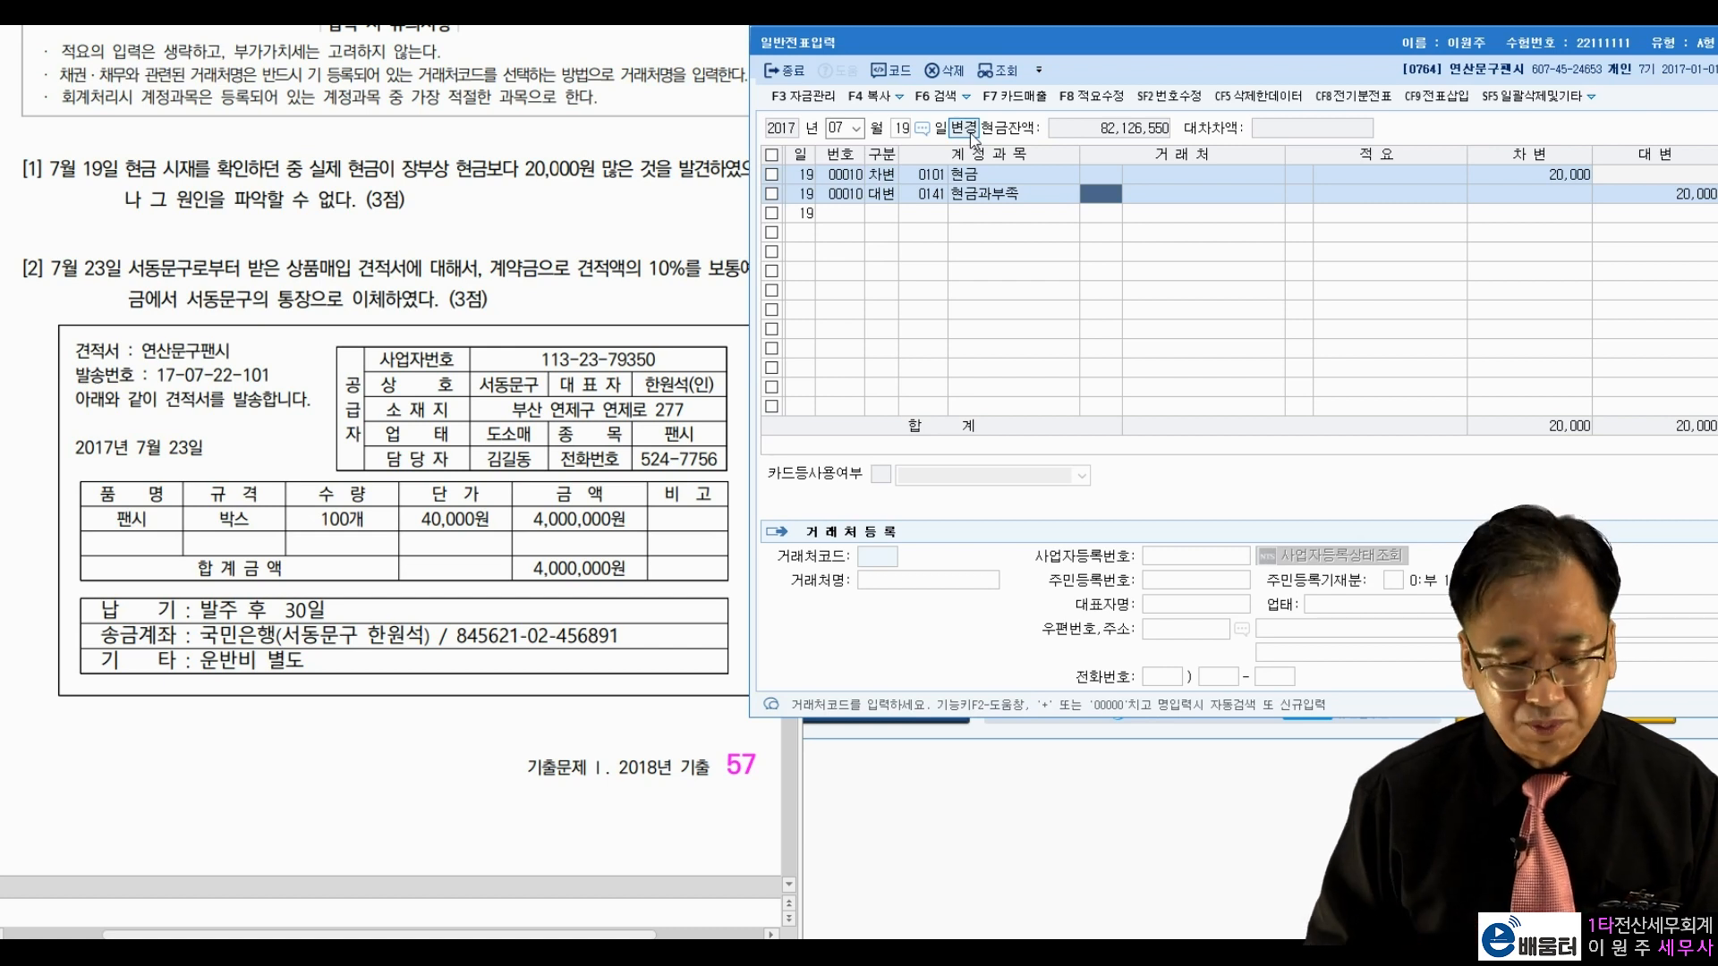
key(Return)
key(Return)
key(Return)
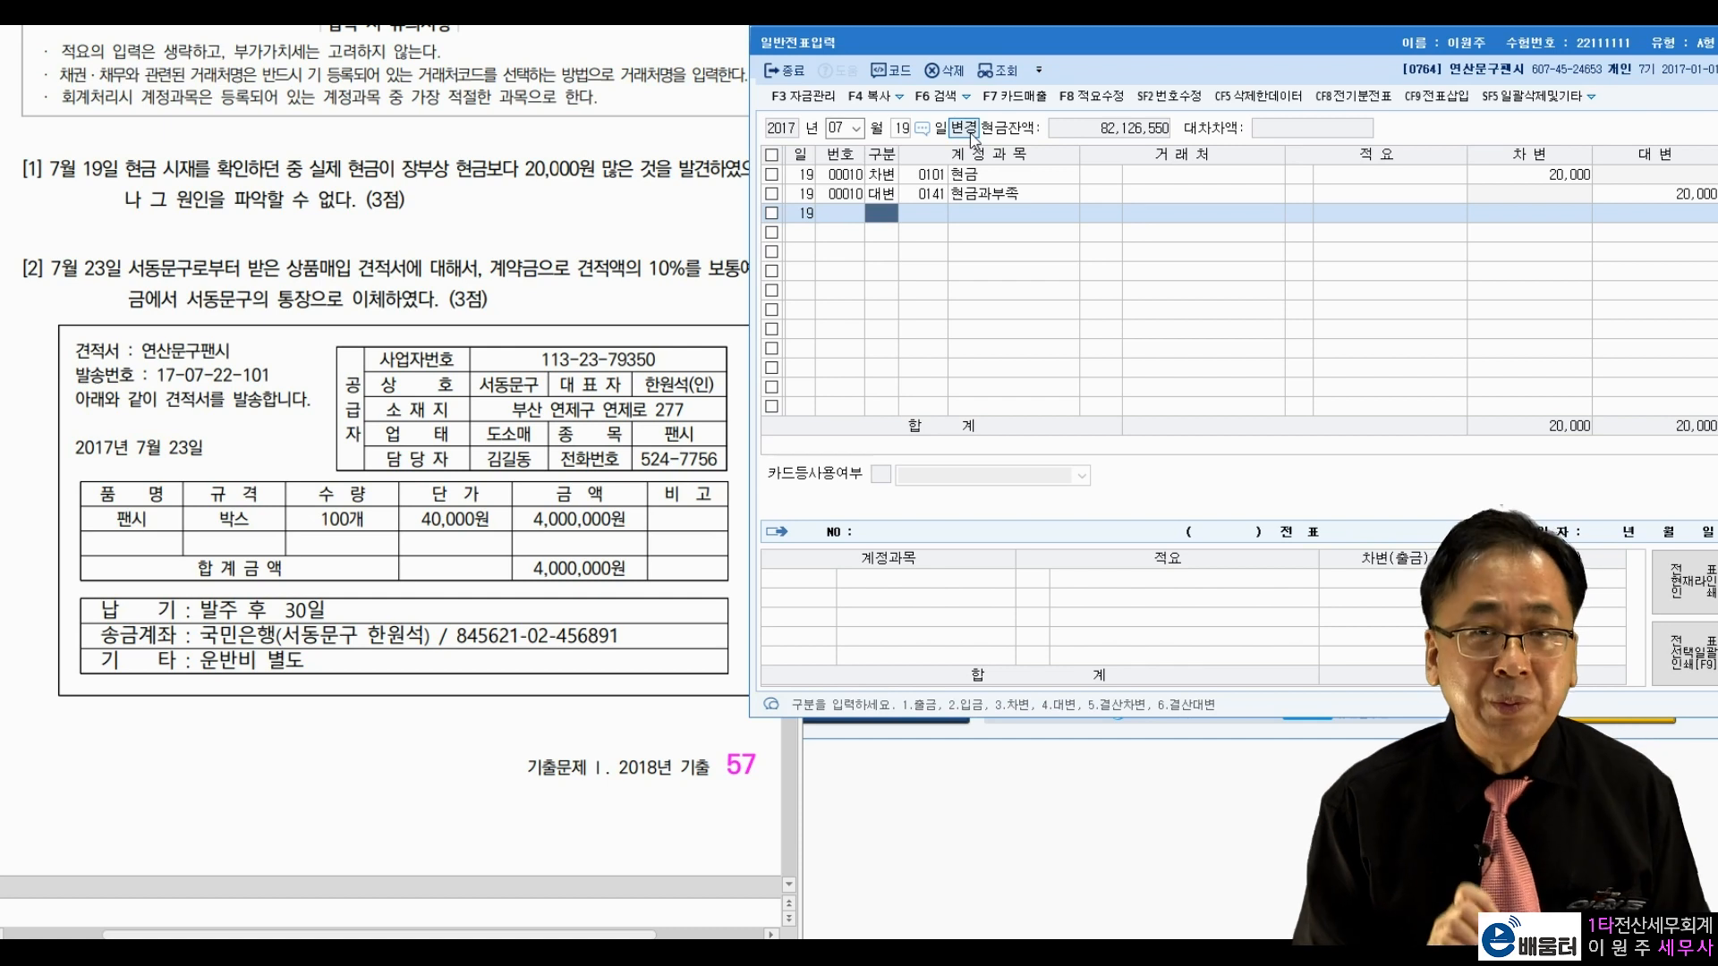
Step: Delete the extra third 현금과부족 20,000 line so the entry balances
text(3)
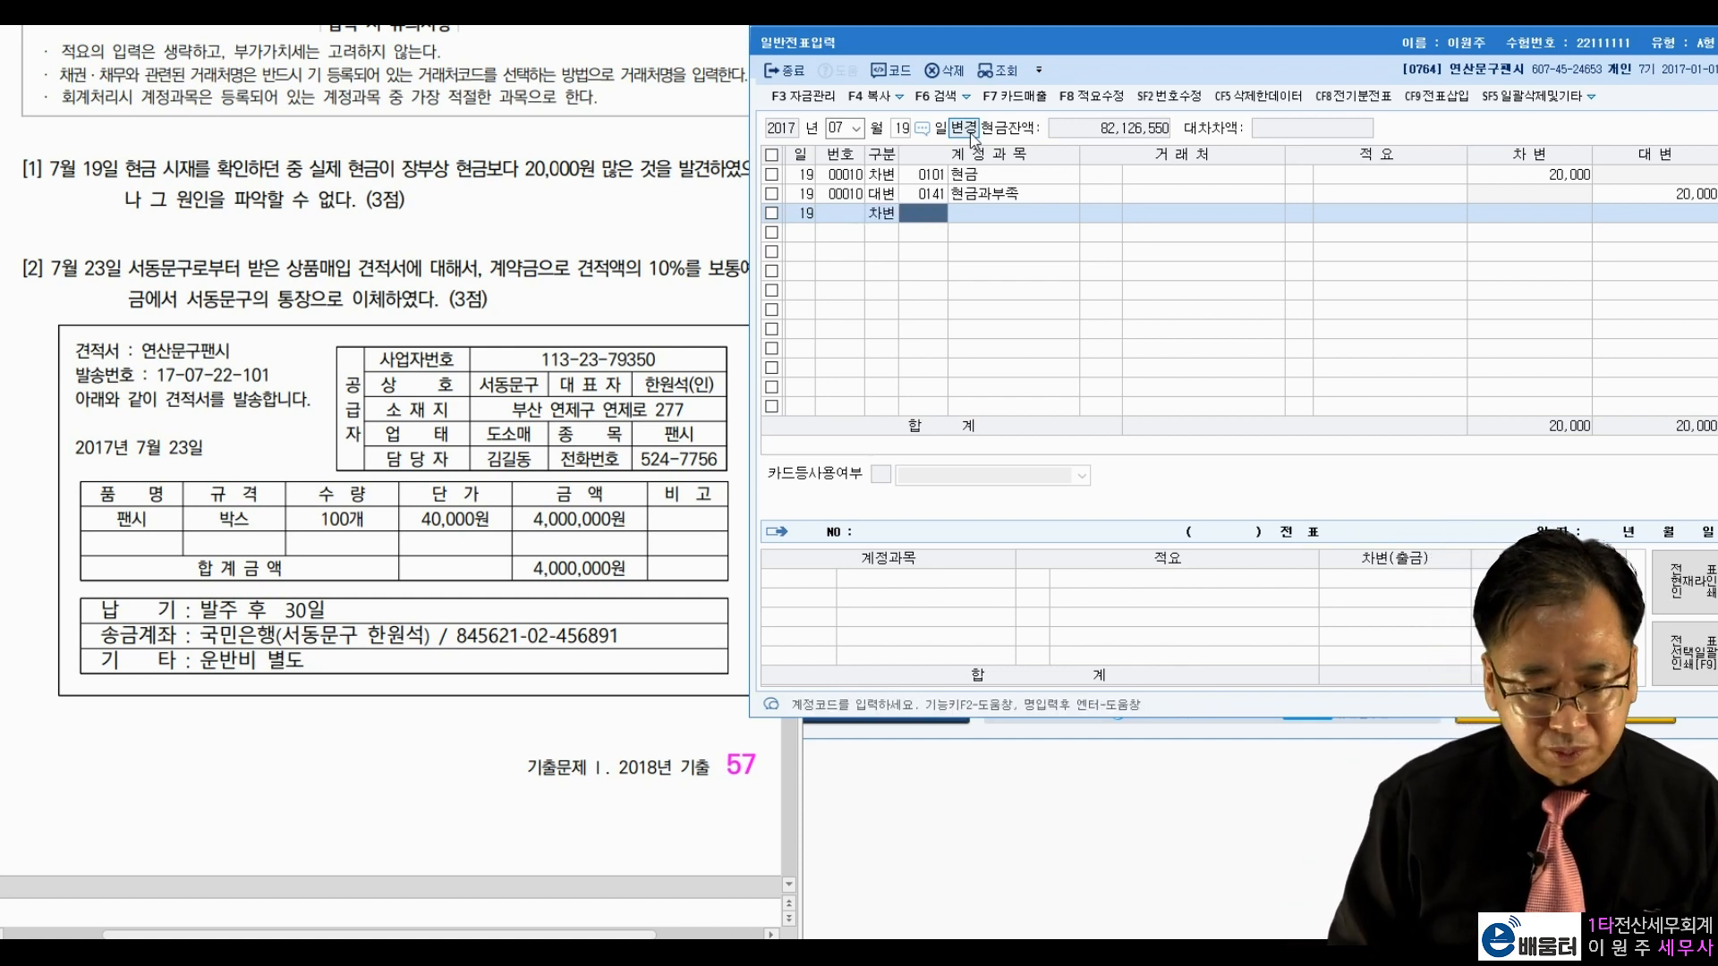
key(Left)
text(2)
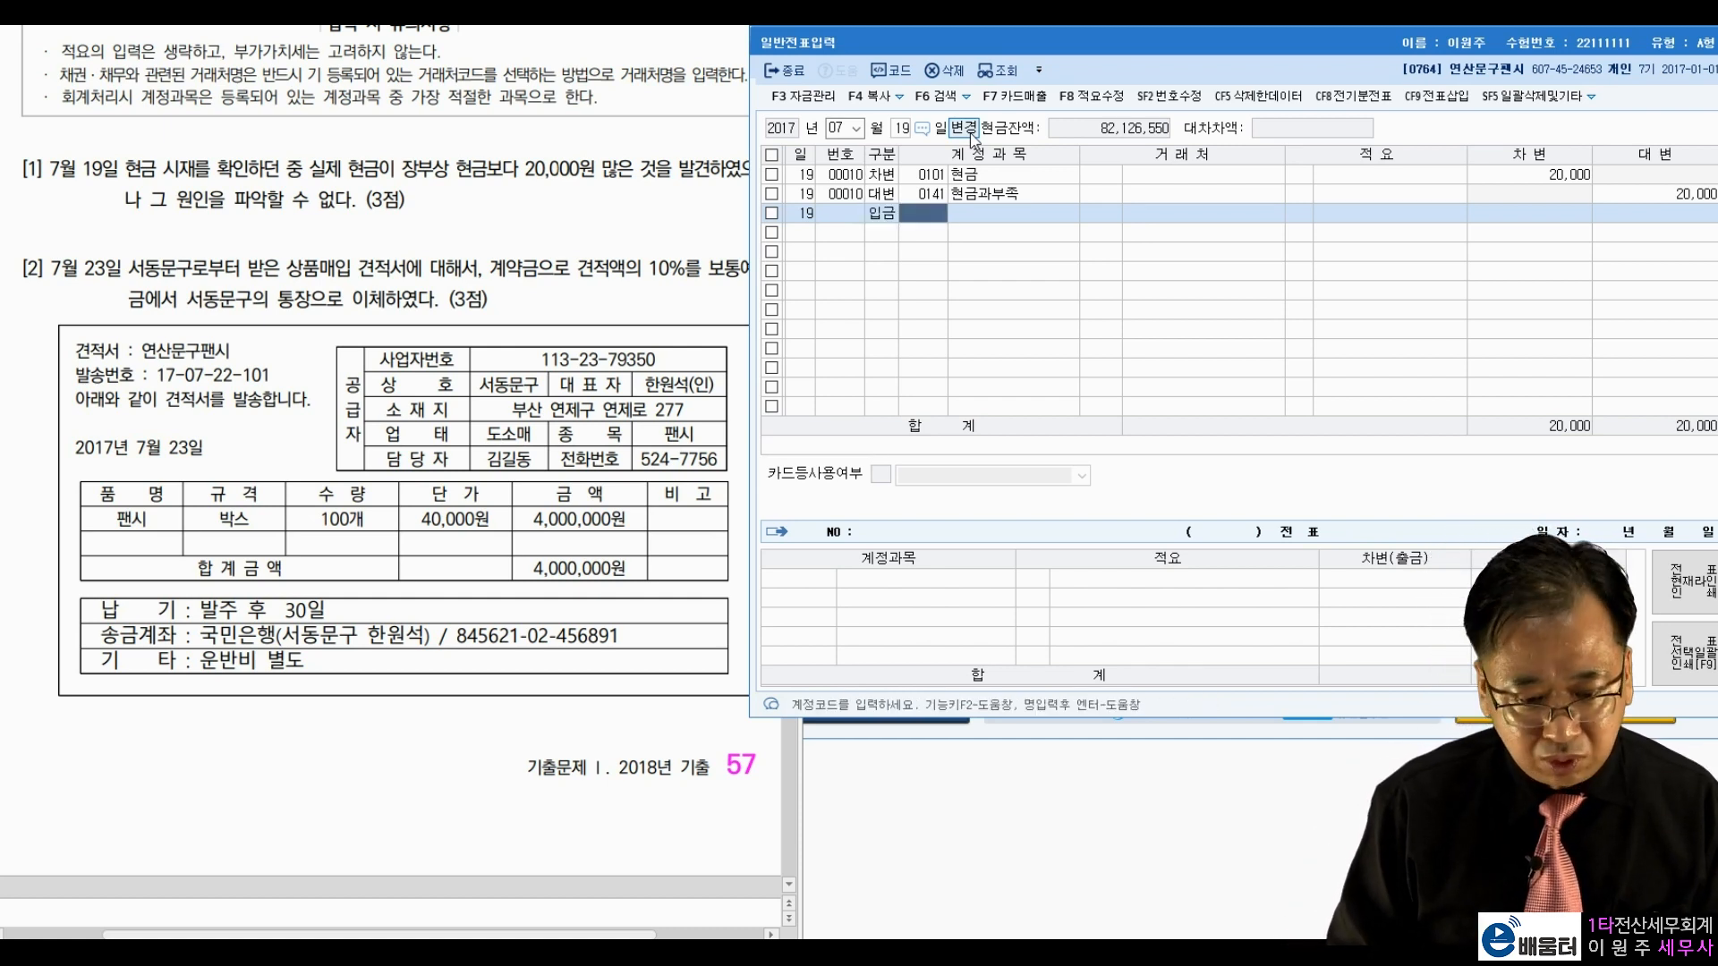
text(141)
key(Return)
key(Return)
key(Return)
text(20,000)
key(Return)
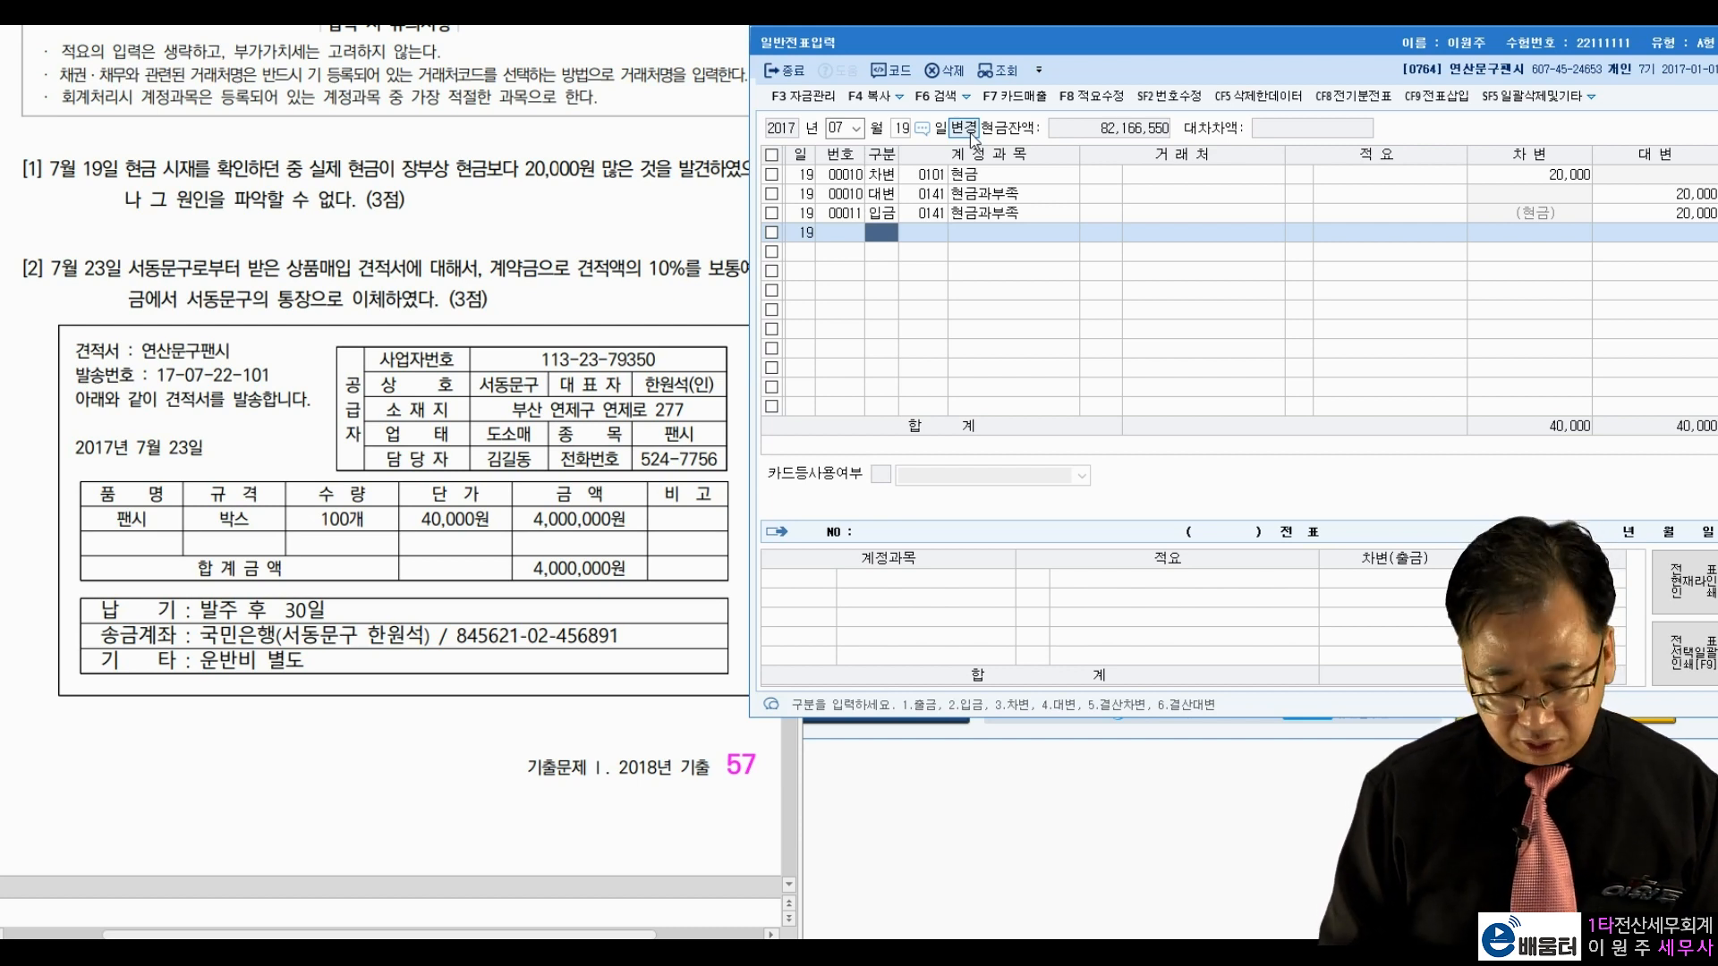
key(Up)
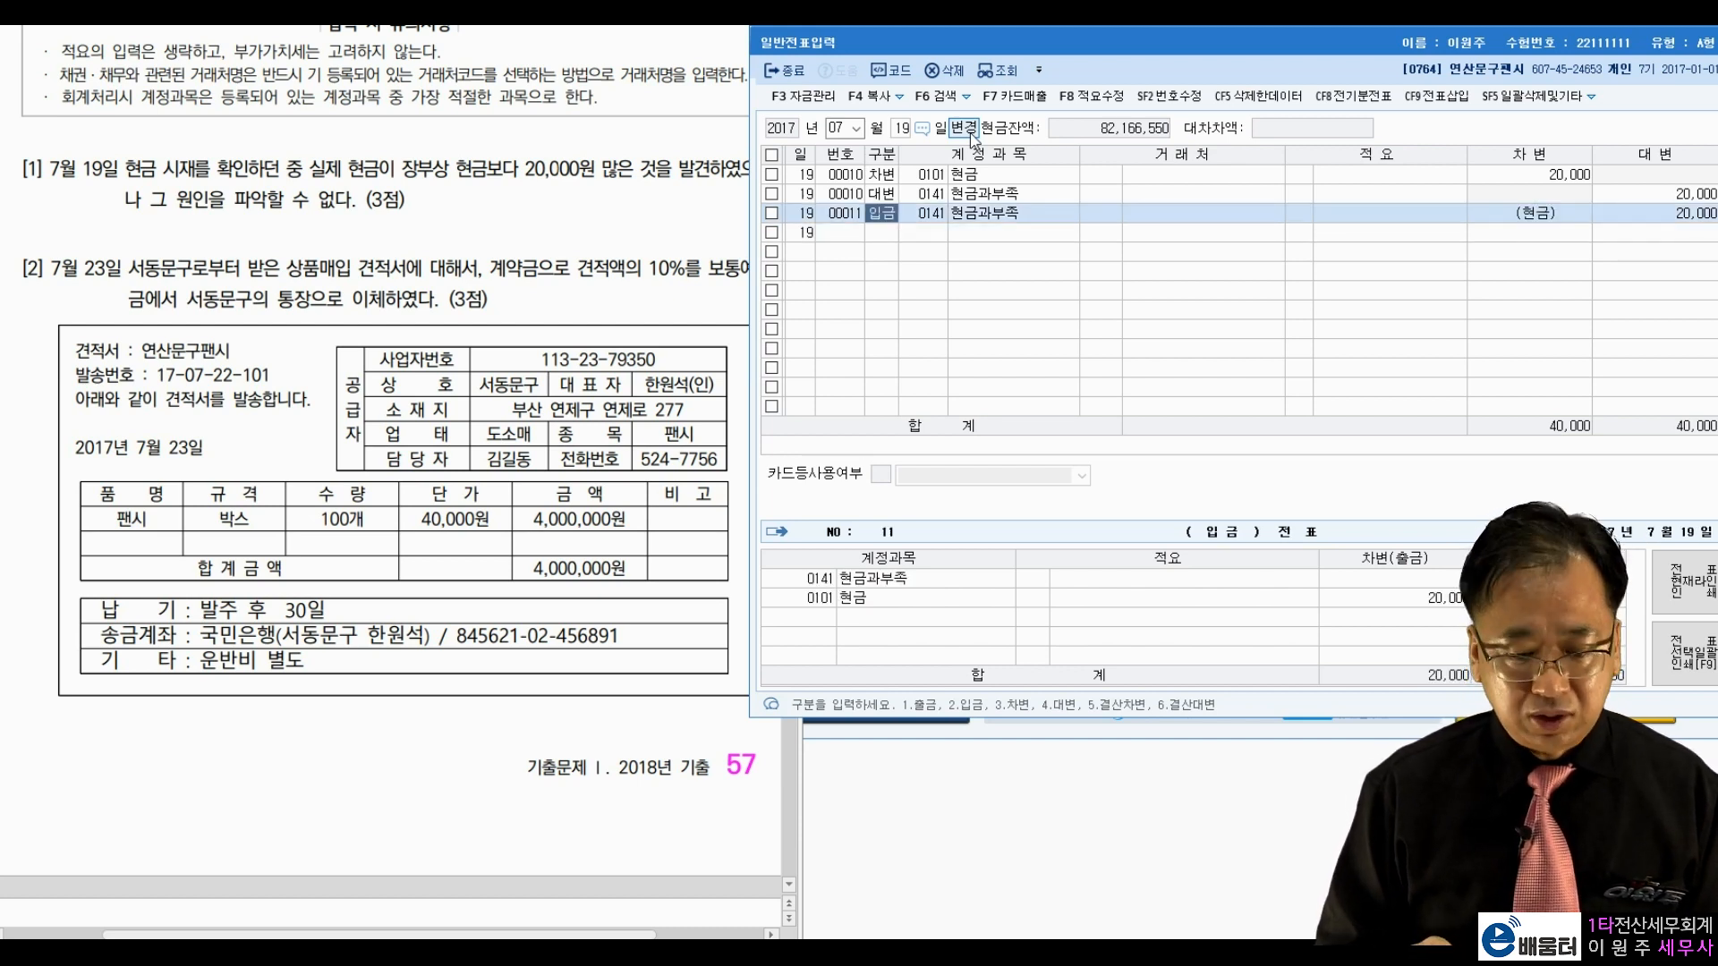
key(F5)
key(Return)
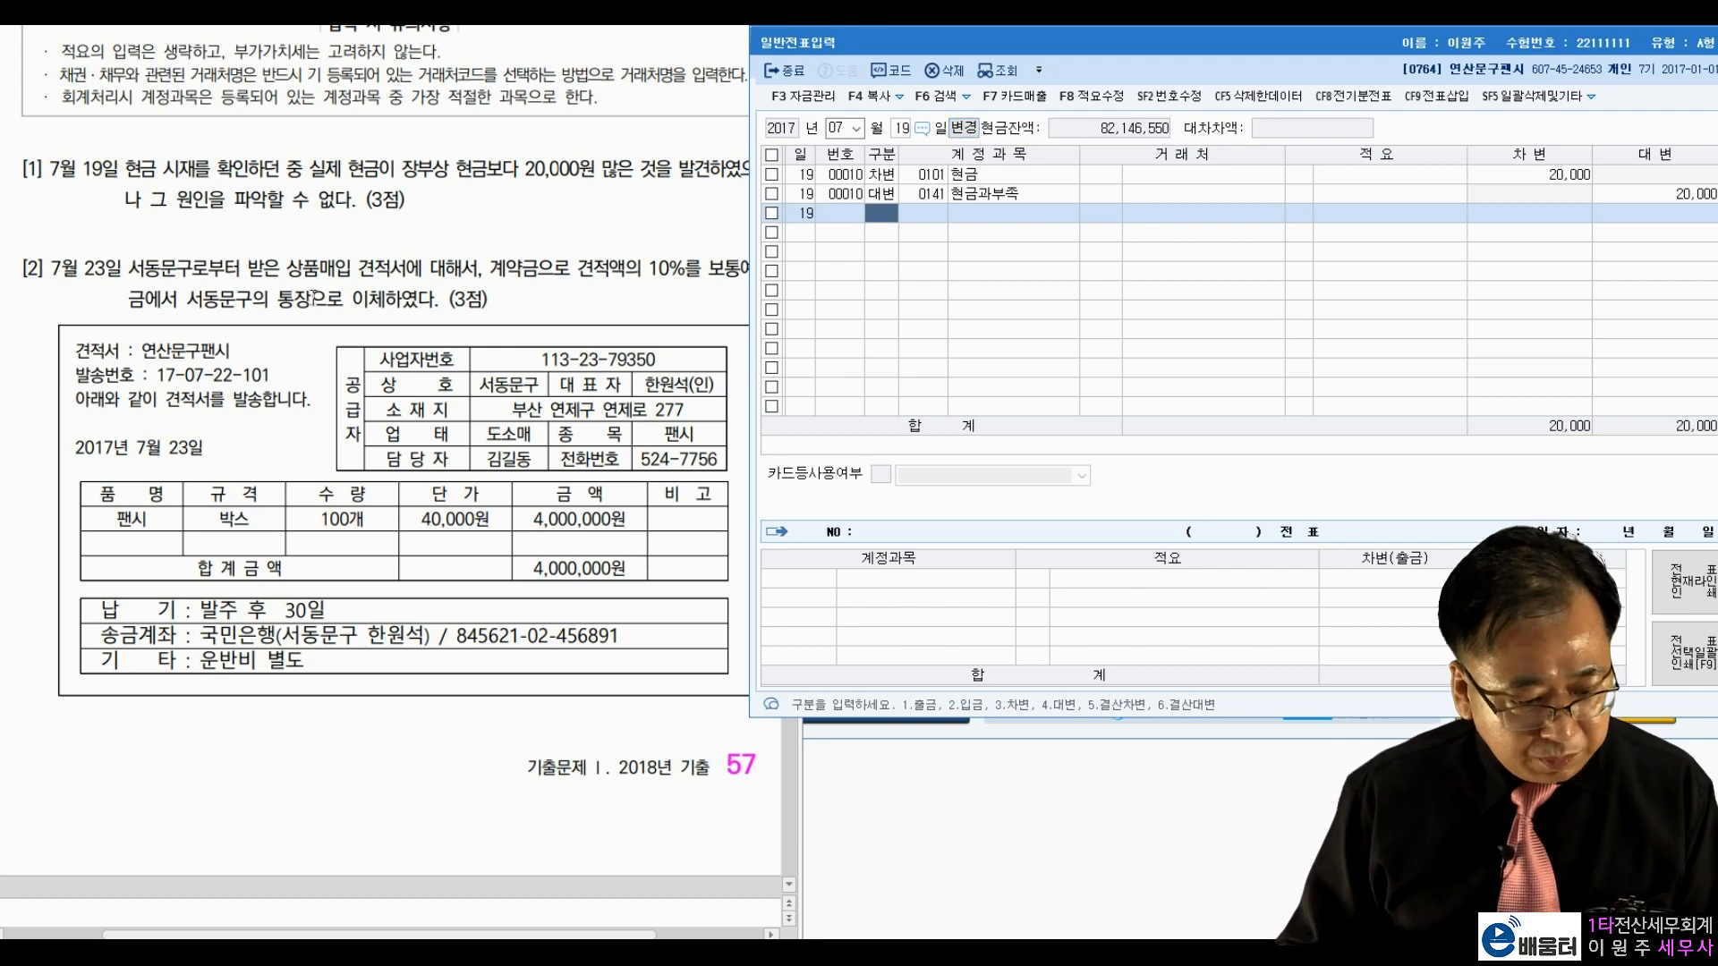
Step: Switch the journal to July 23 and review question [2]'s supplier, bank transfer and quote
click(902, 128)
text(23)
key(Return)
click(666, 235)
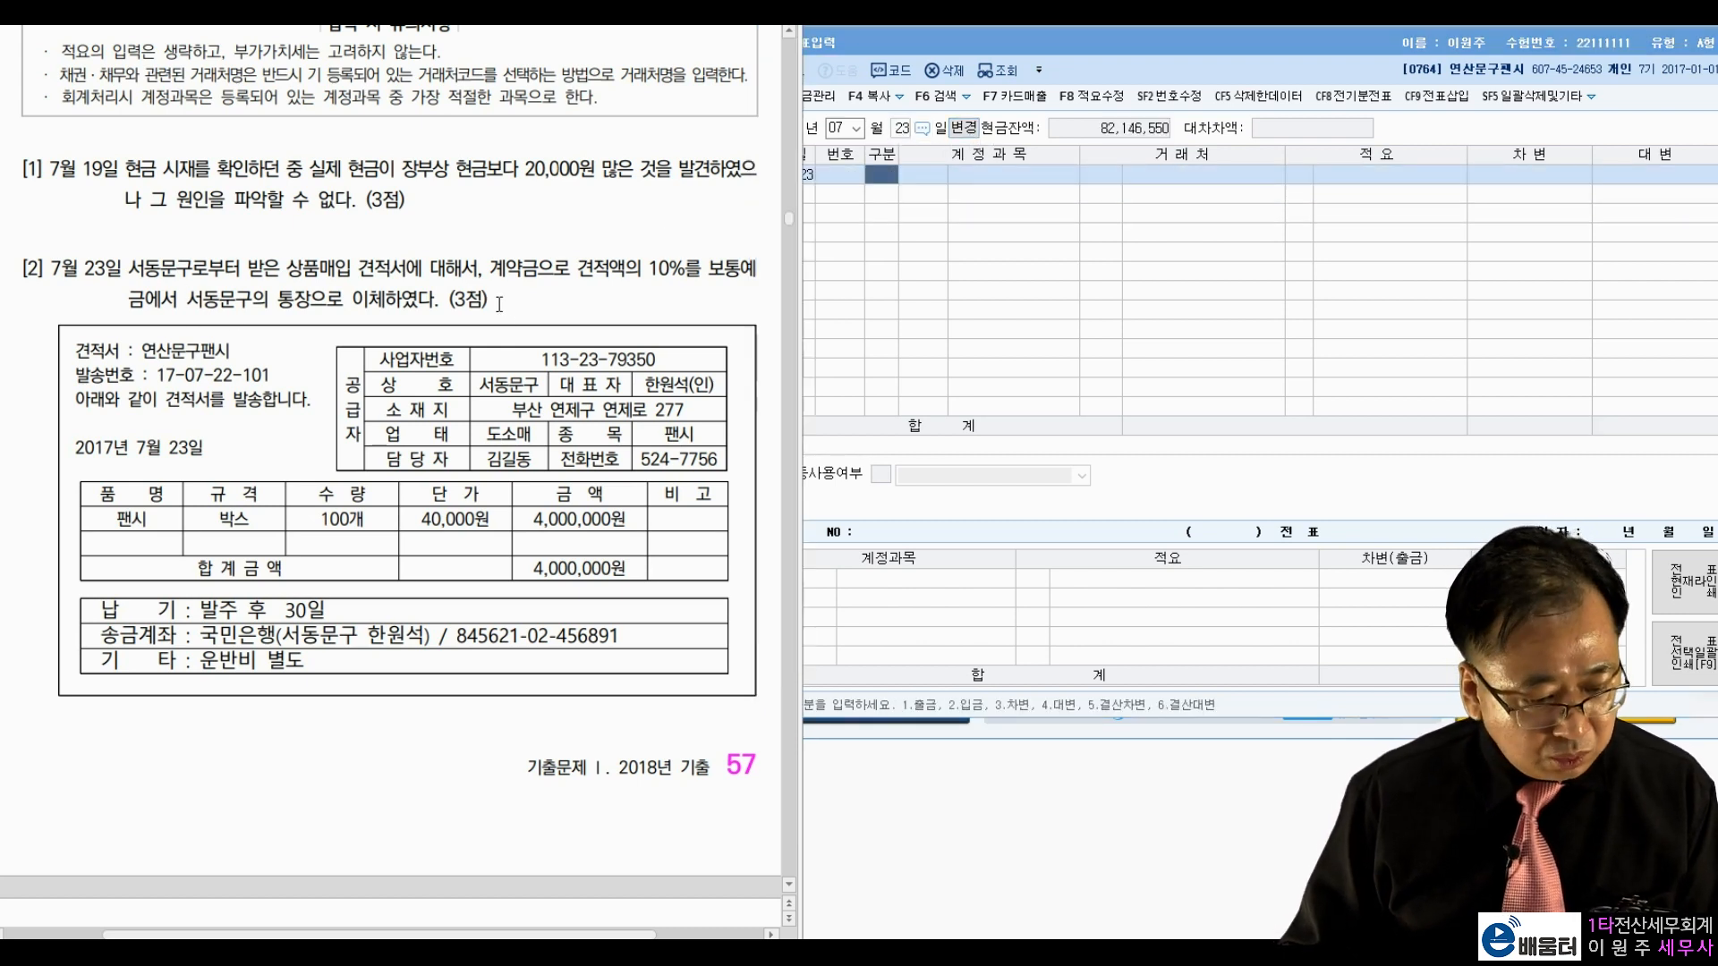
drag(128, 268, 682, 280)
click(308, 312)
drag(437, 931, 328, 931)
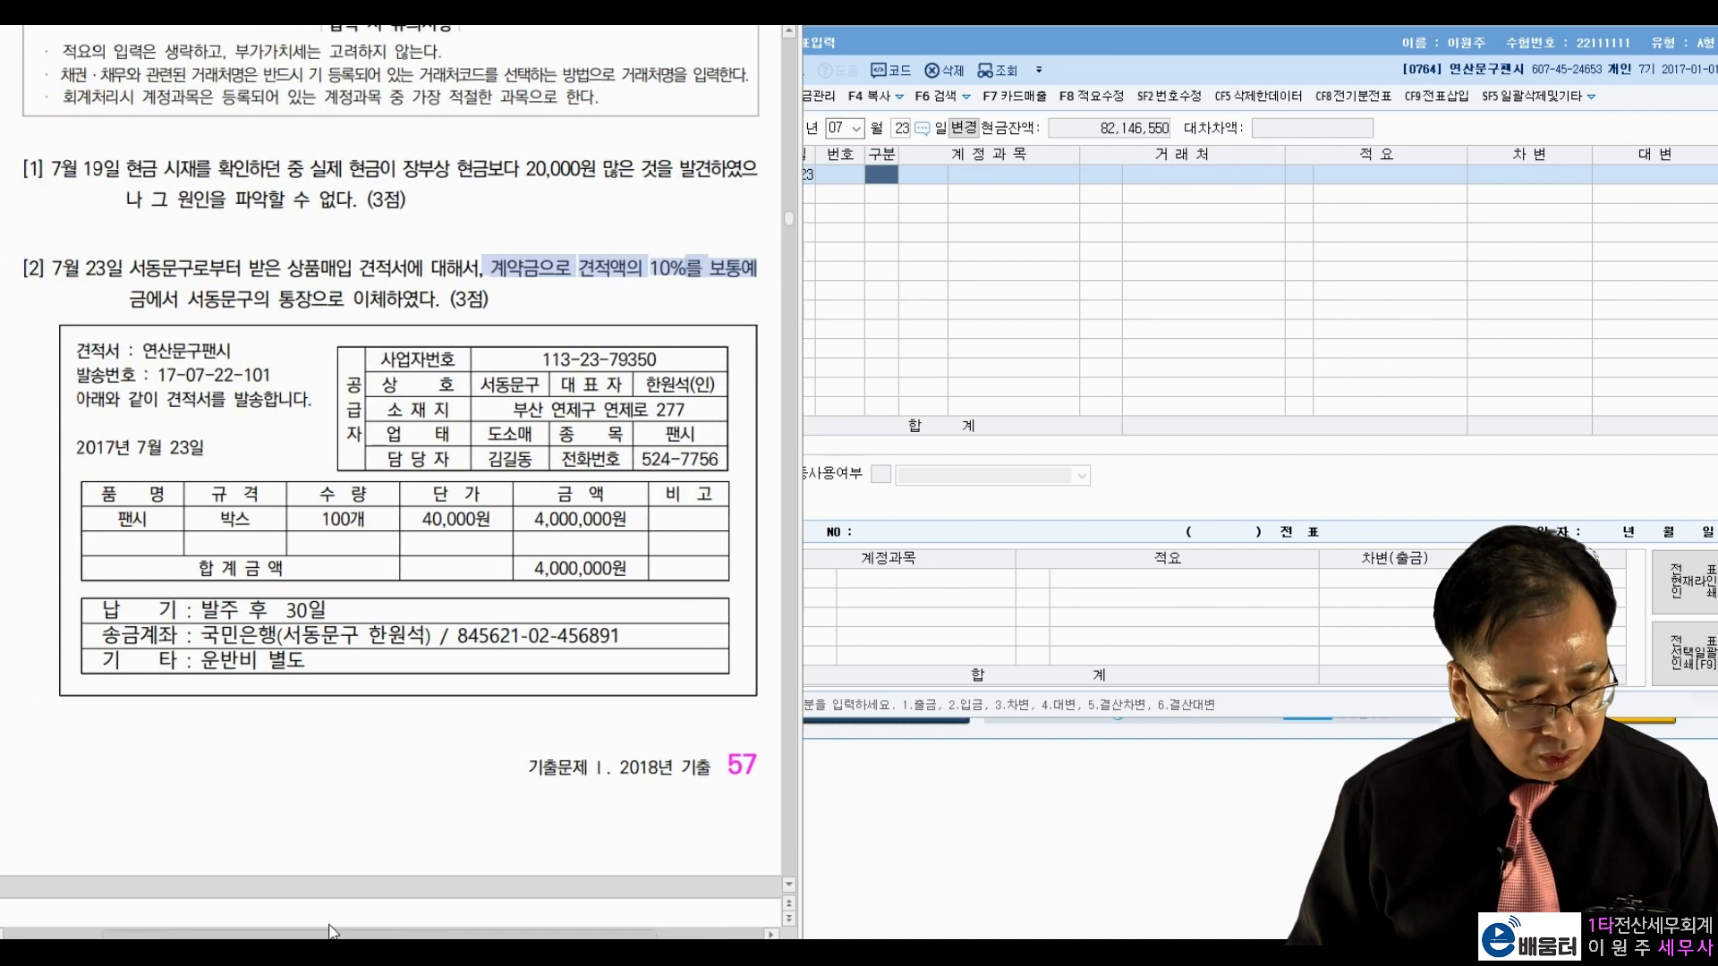
drag(207, 300, 348, 299)
click(442, 298)
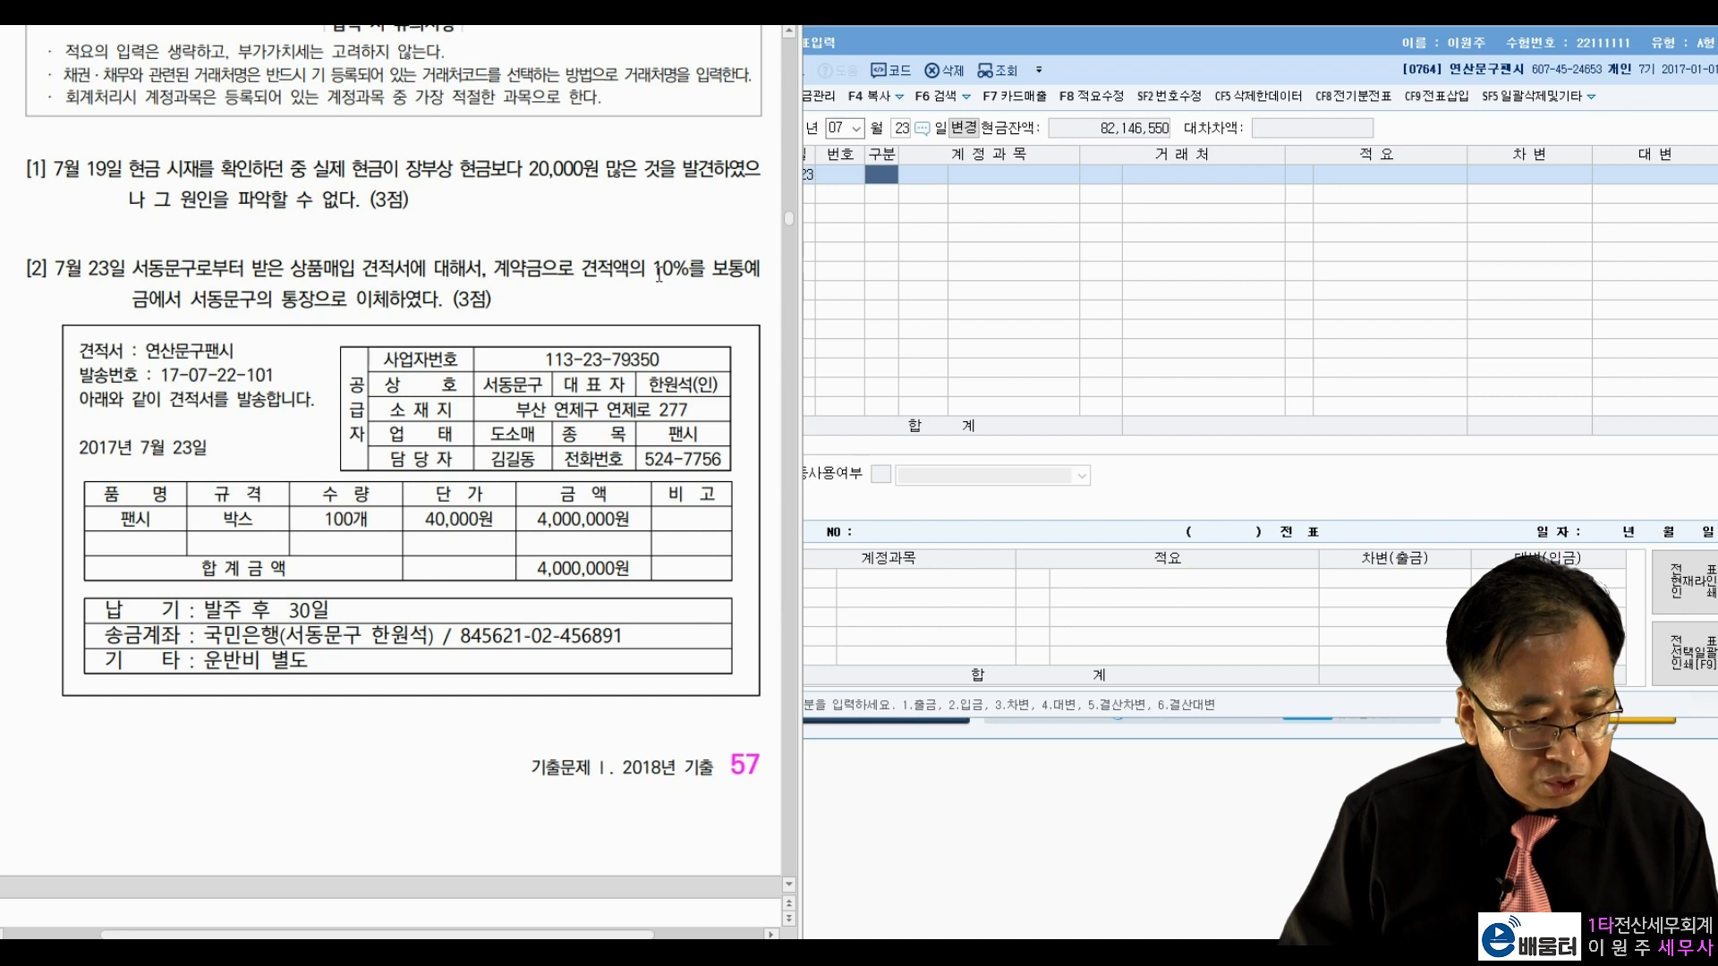
double_click(564, 569)
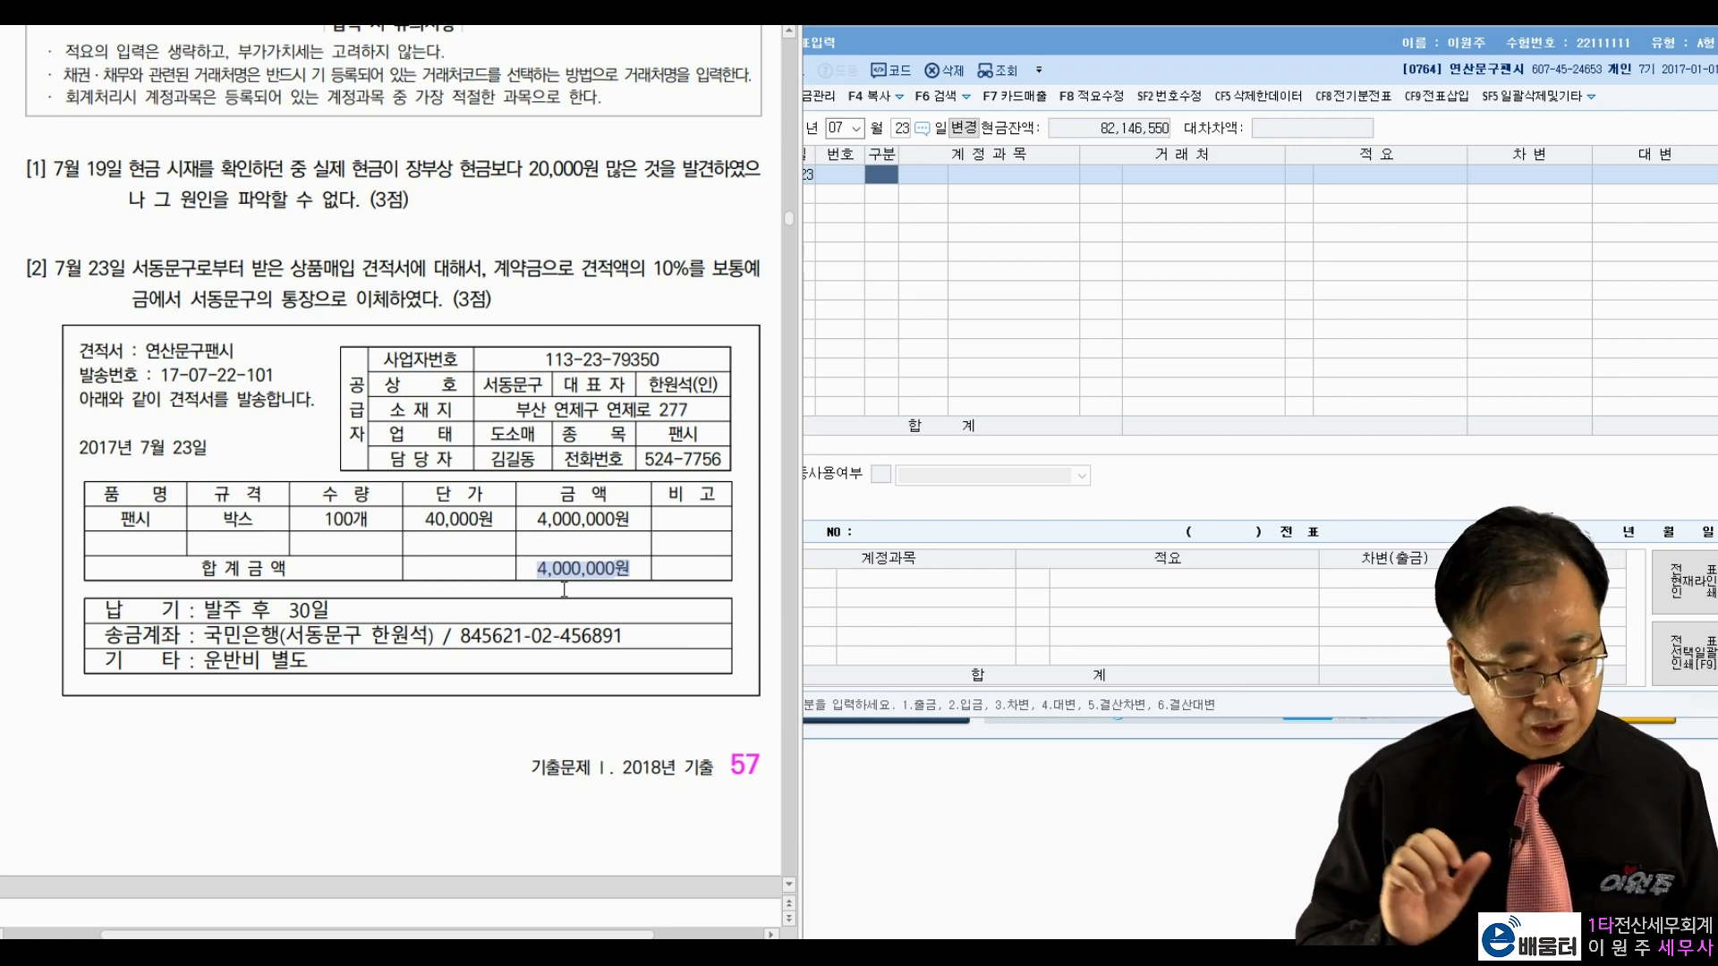
Step: Enter the debit line: 0131 선급금, vendor 00107 서동문구, 400,000
click(931, 197)
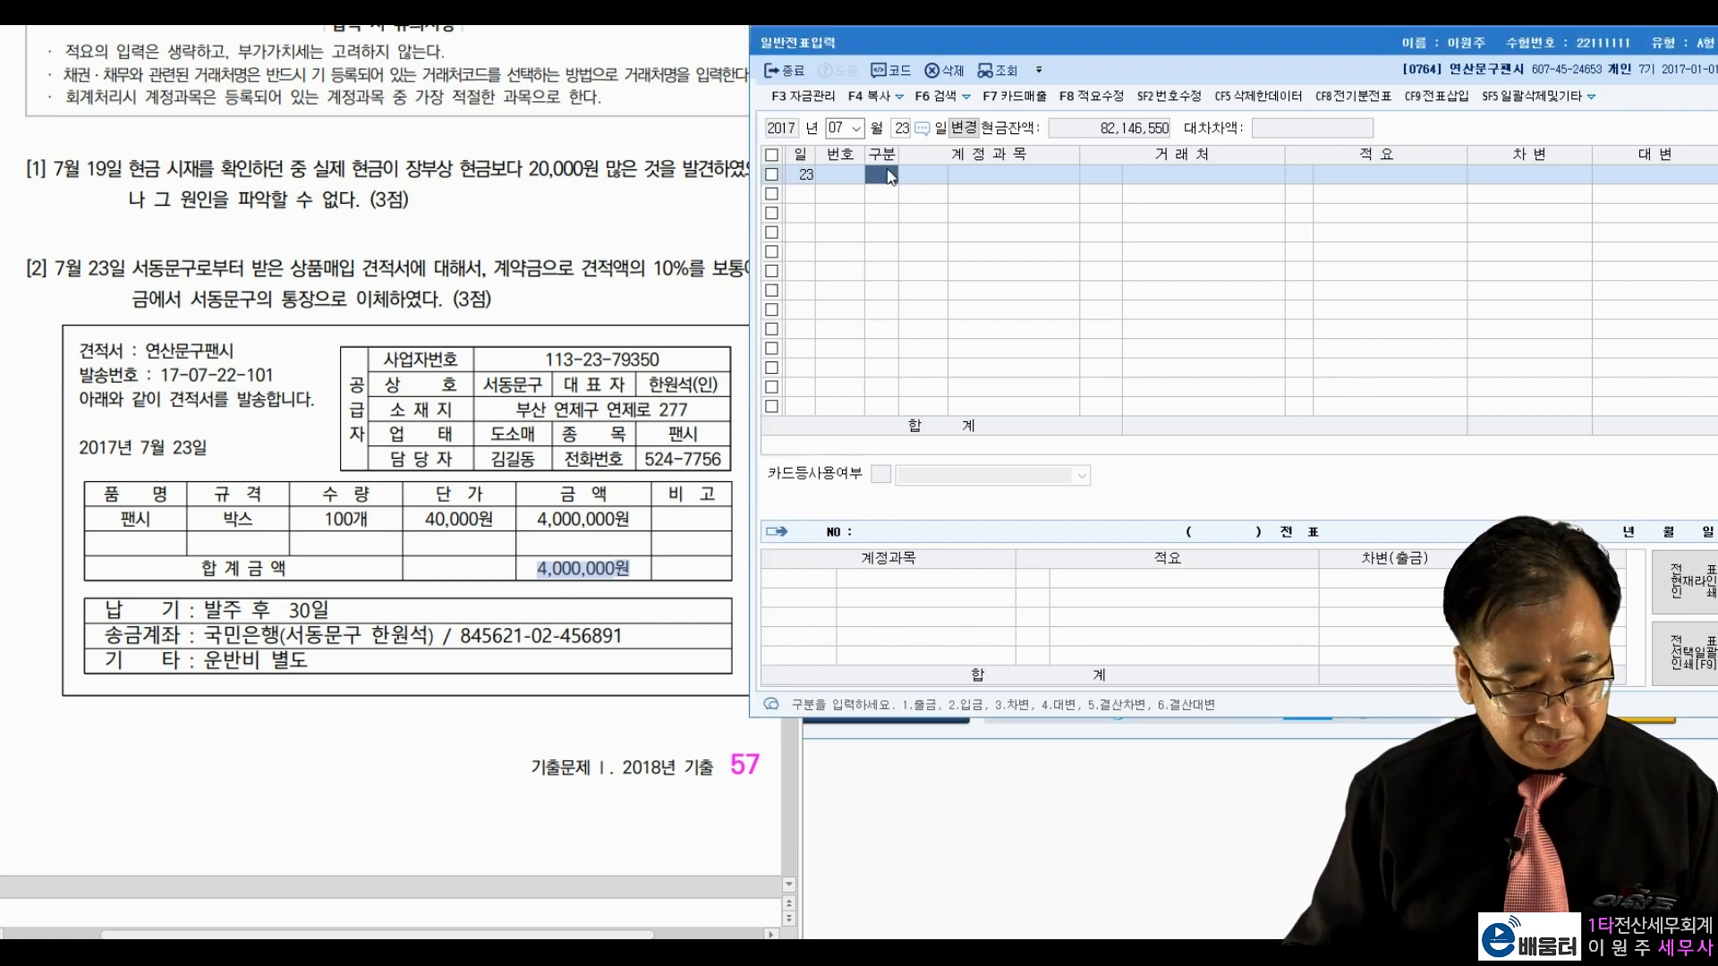
text(31 )
text(선급)
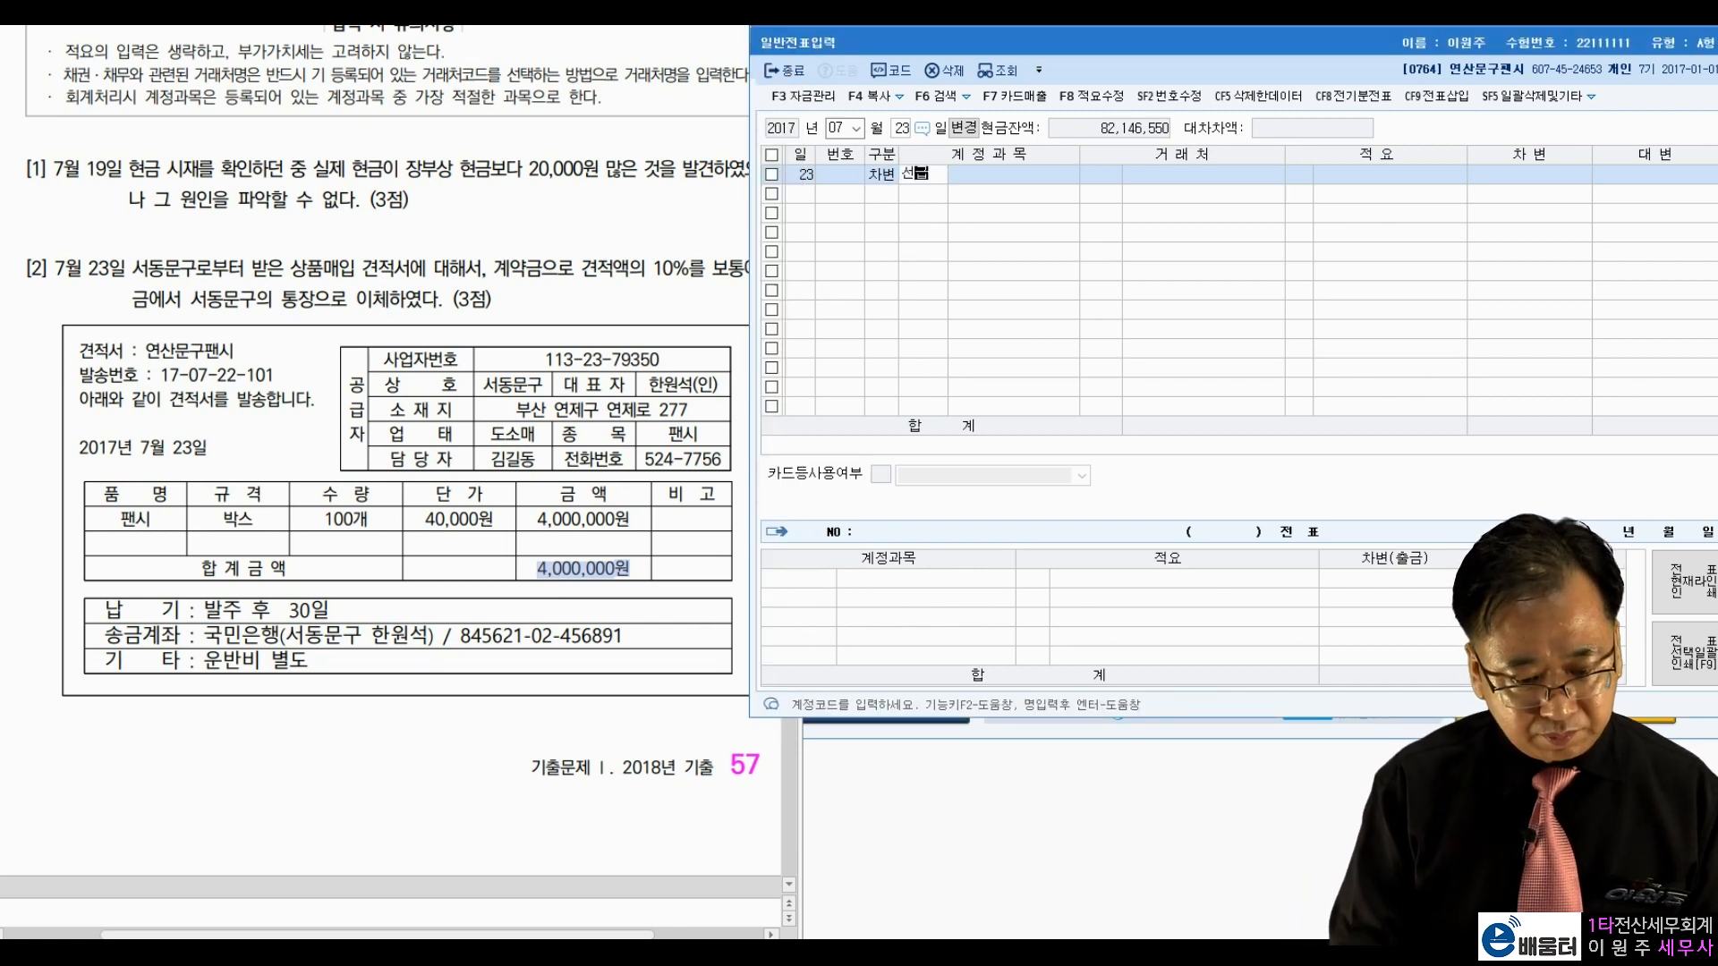
key(Return)
key(Return)
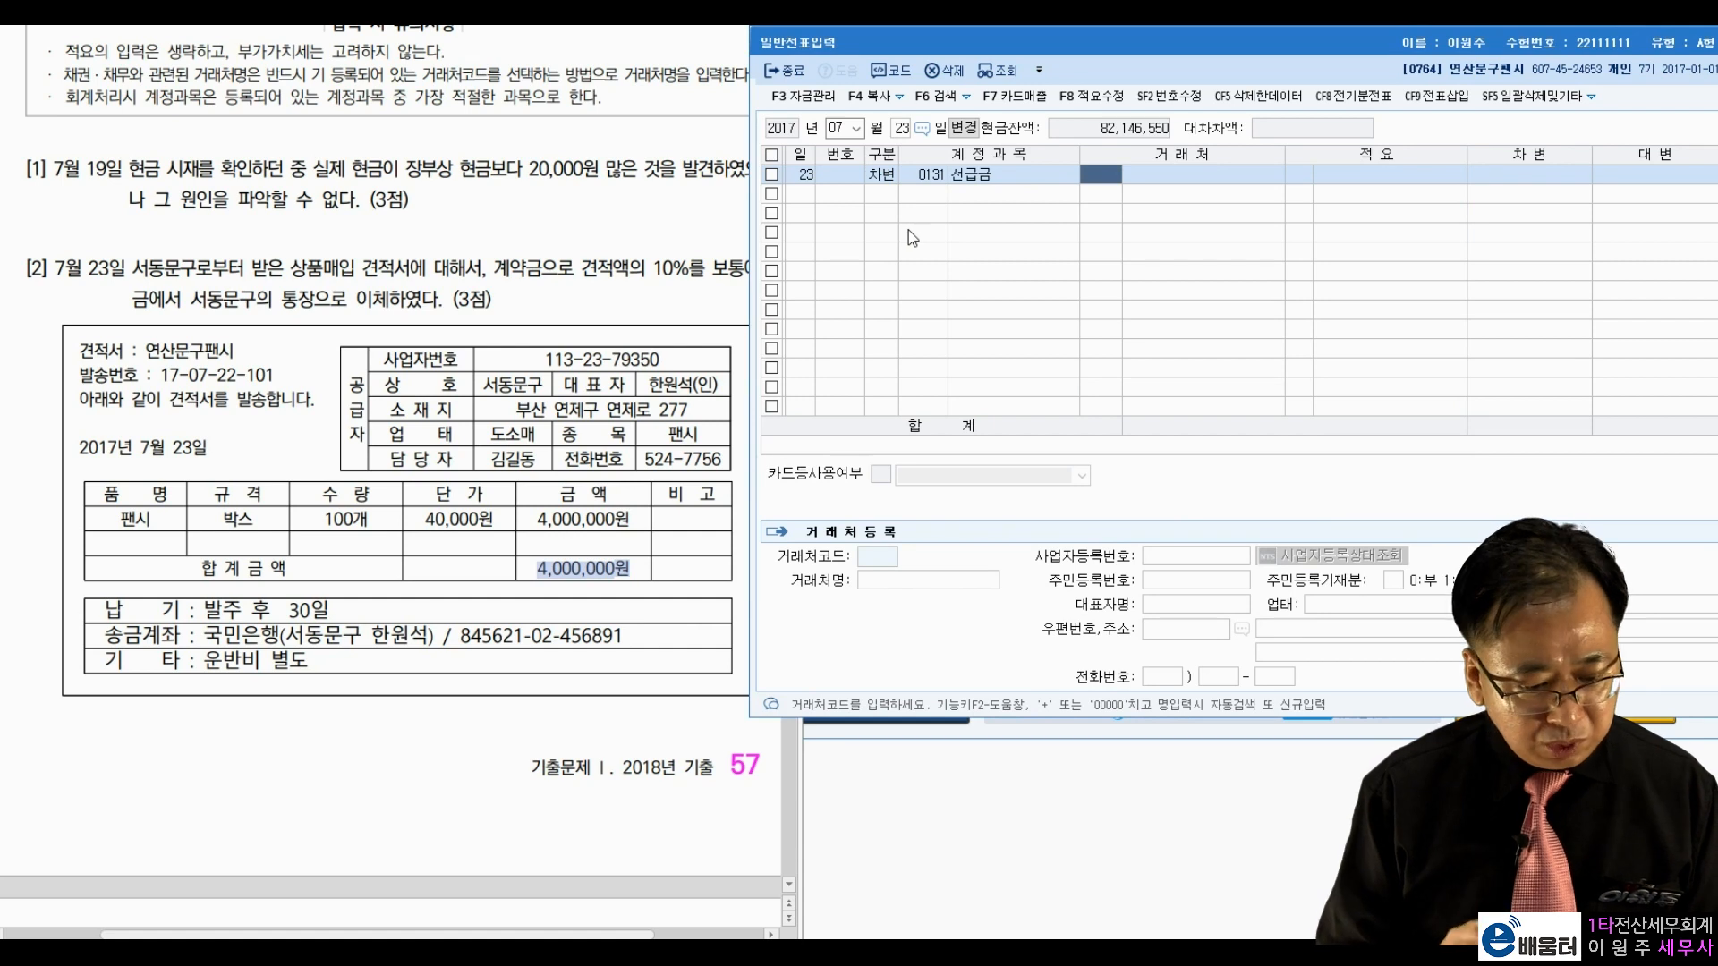
text(세)
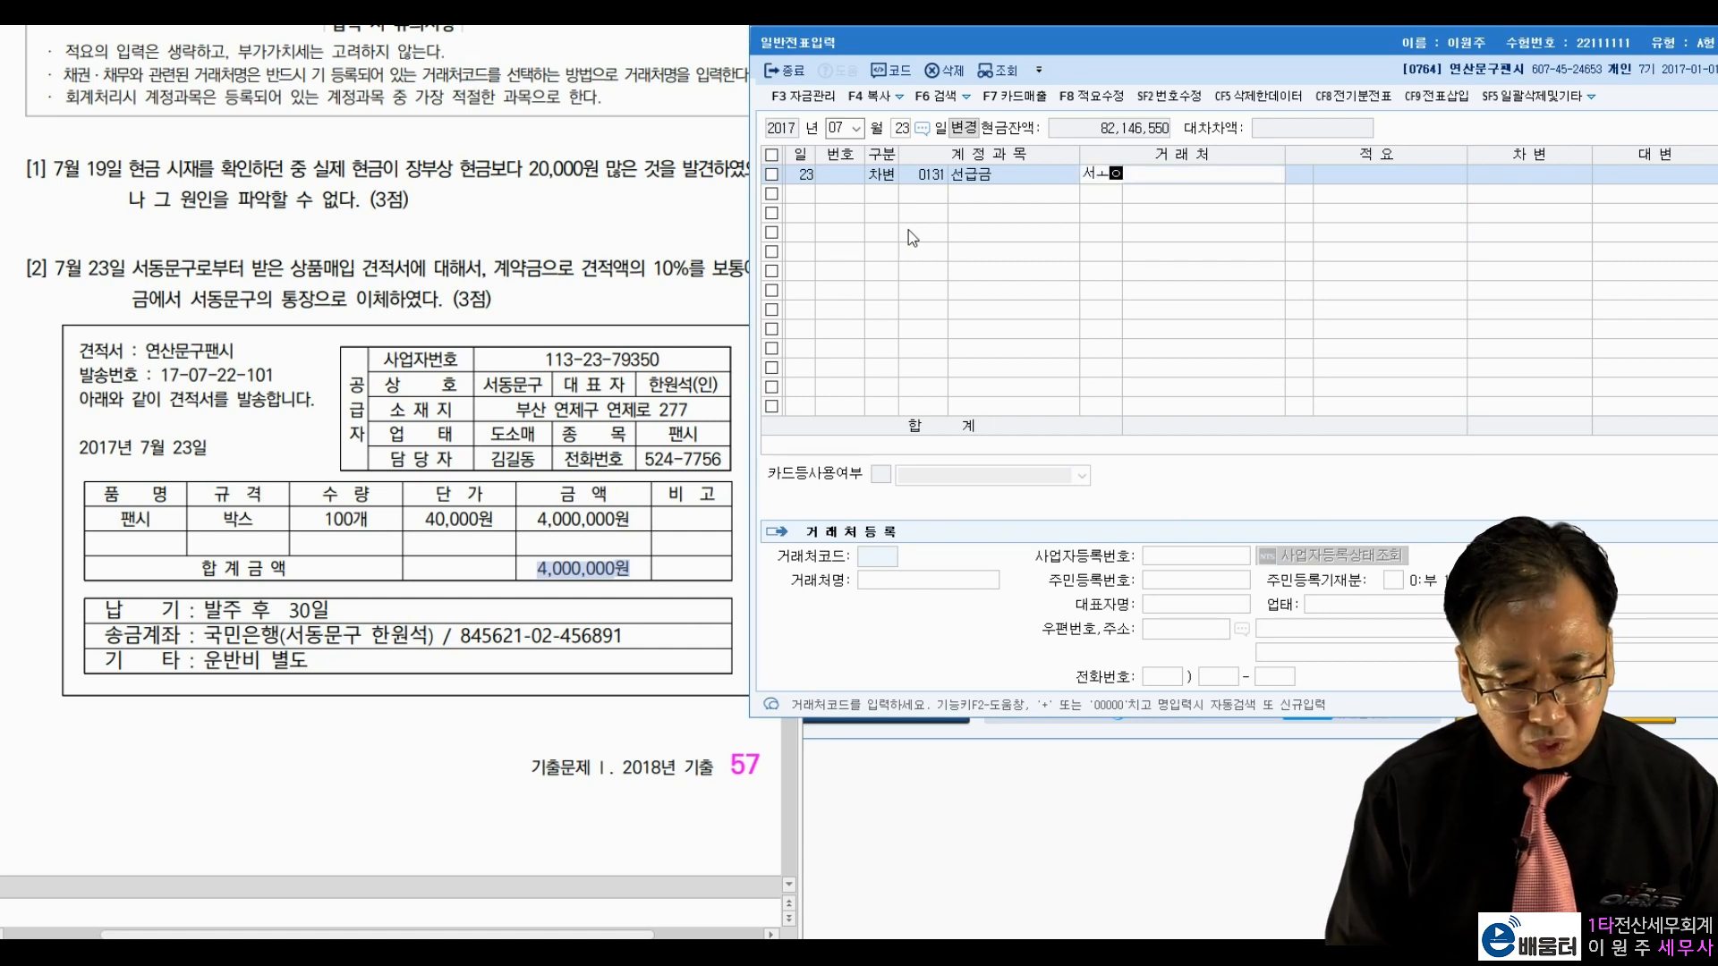
key(BackSpace)
text(서동)
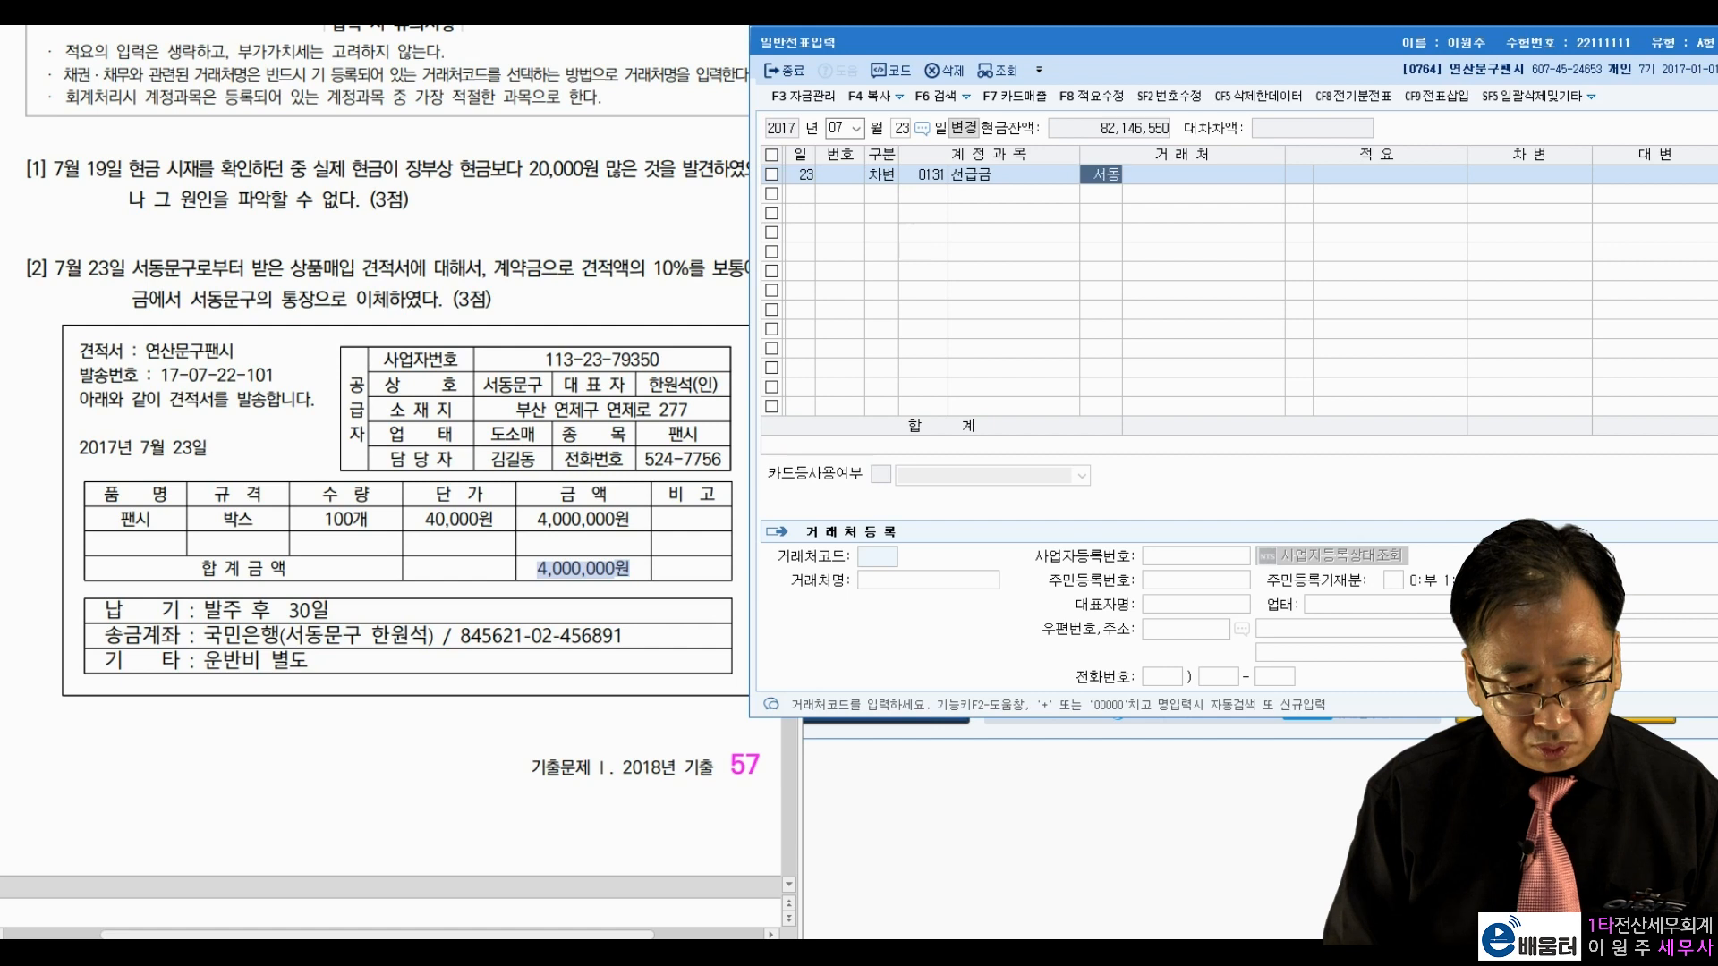
key(Return)
key(Return)
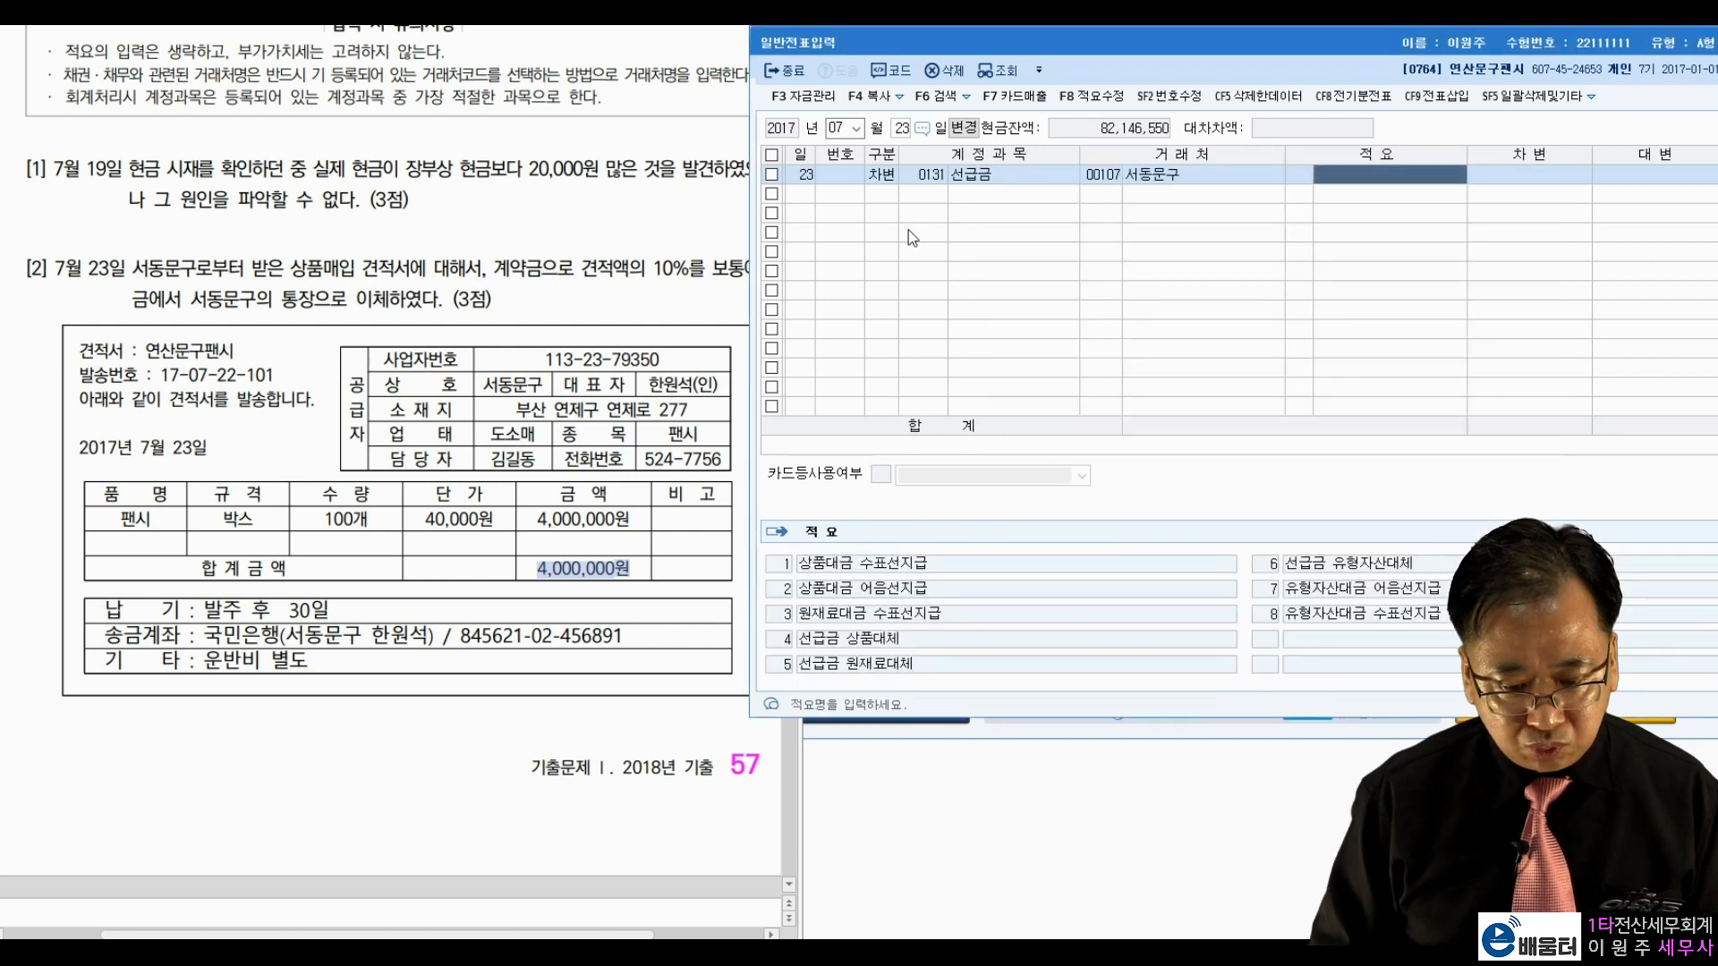
text(4000000)
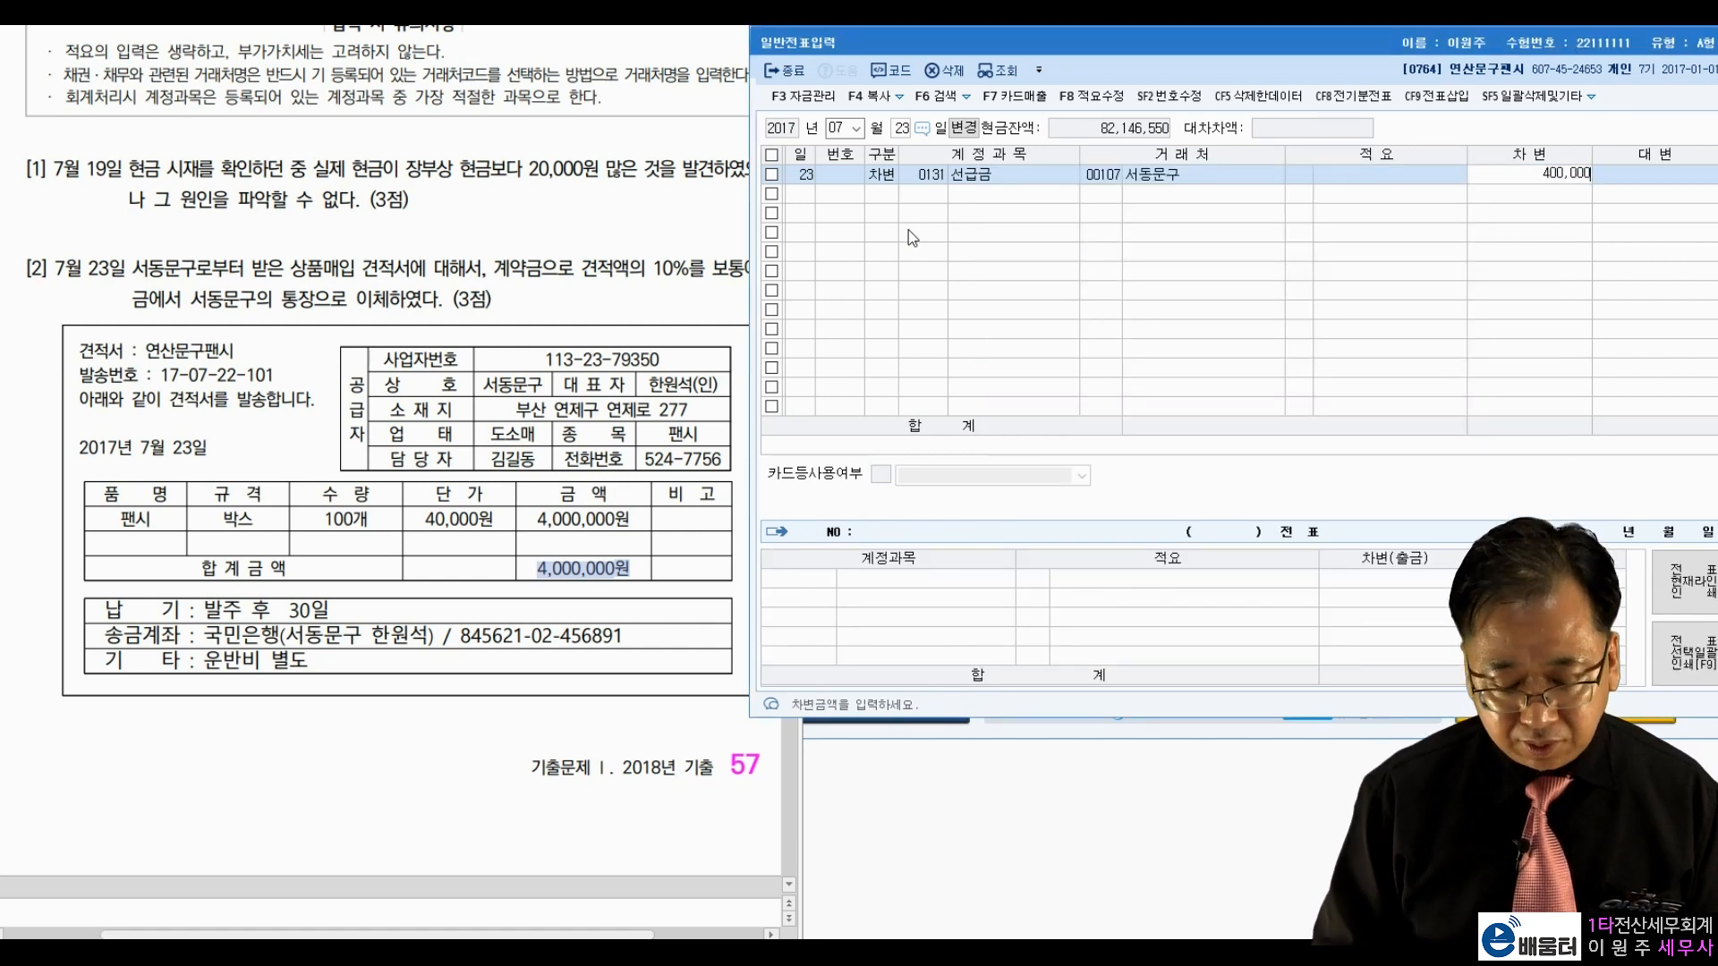
key(Return)
Step: Enter the credit line with account 0103 보통예금
text(4)
key(Return)
text(103)
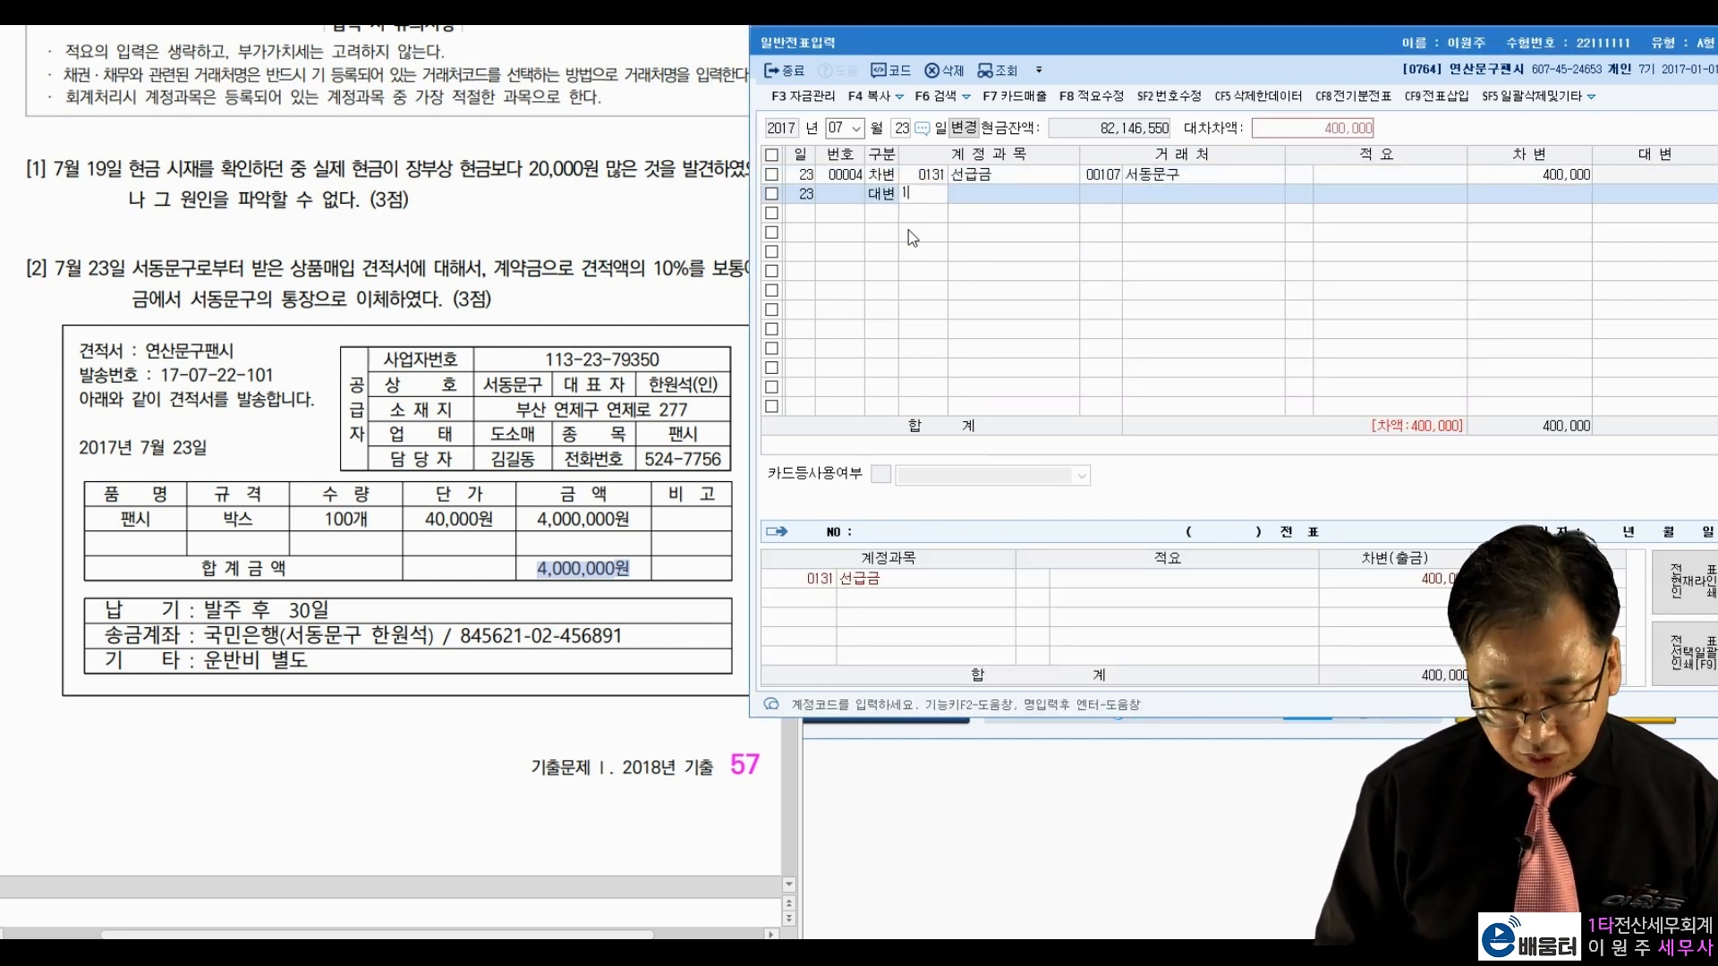
key(Return)
key(Return)
key(Return)
key(Return)
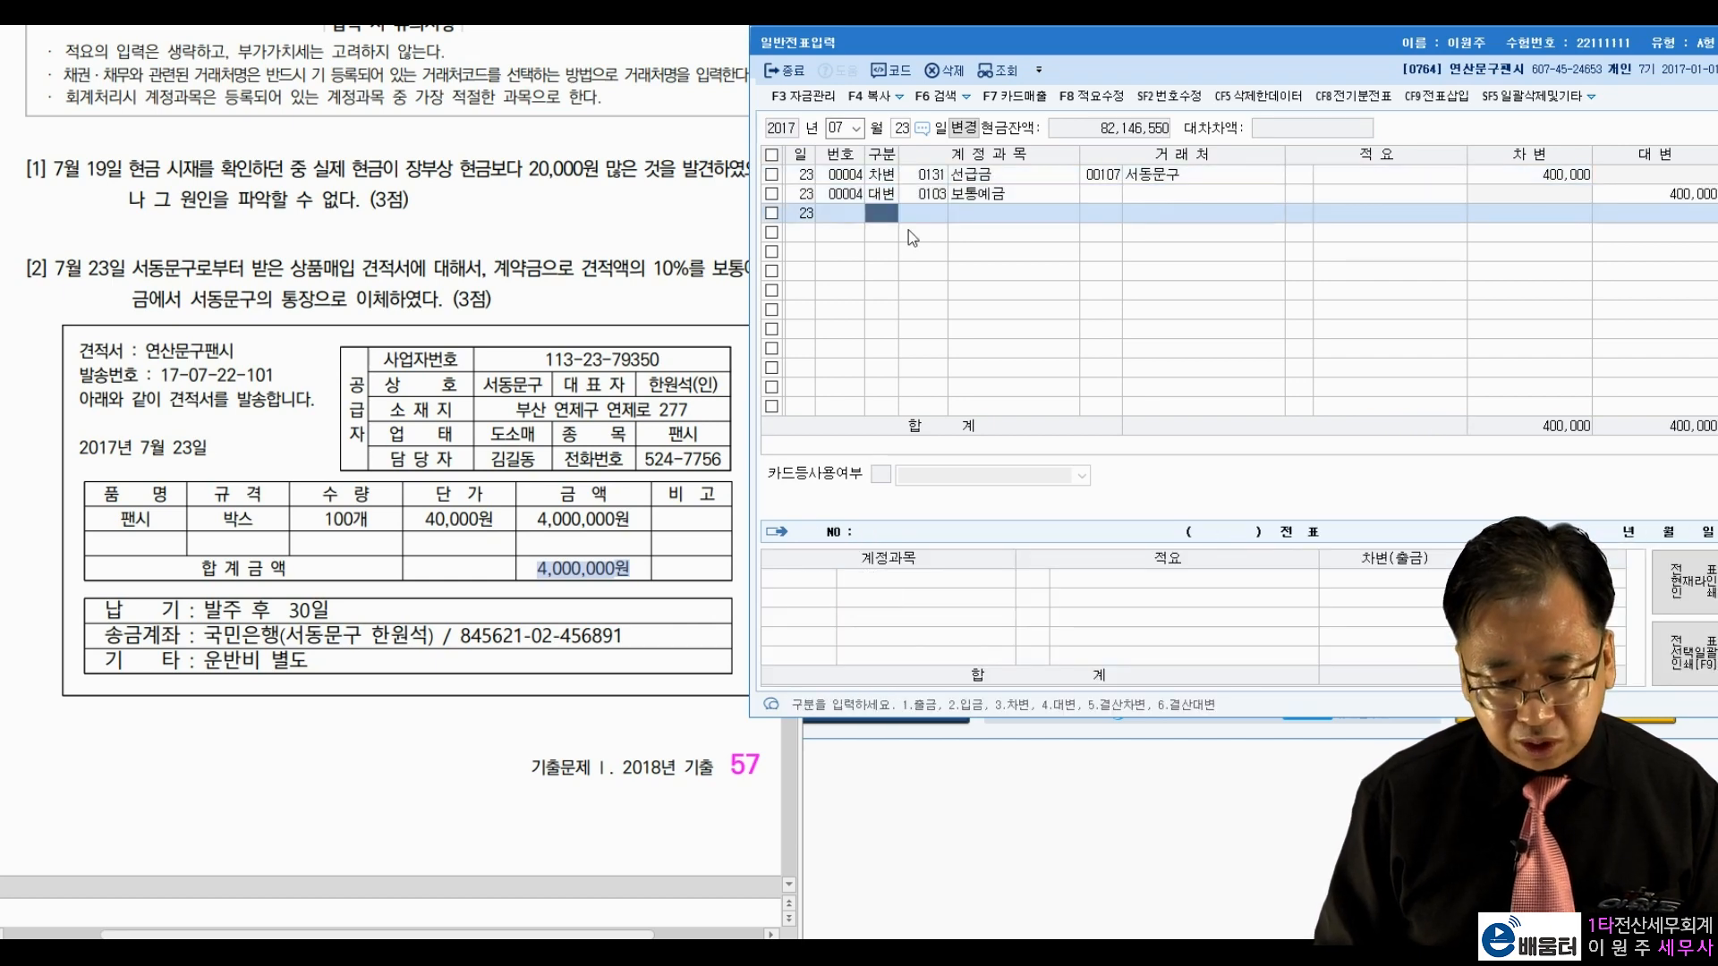
click(404, 524)
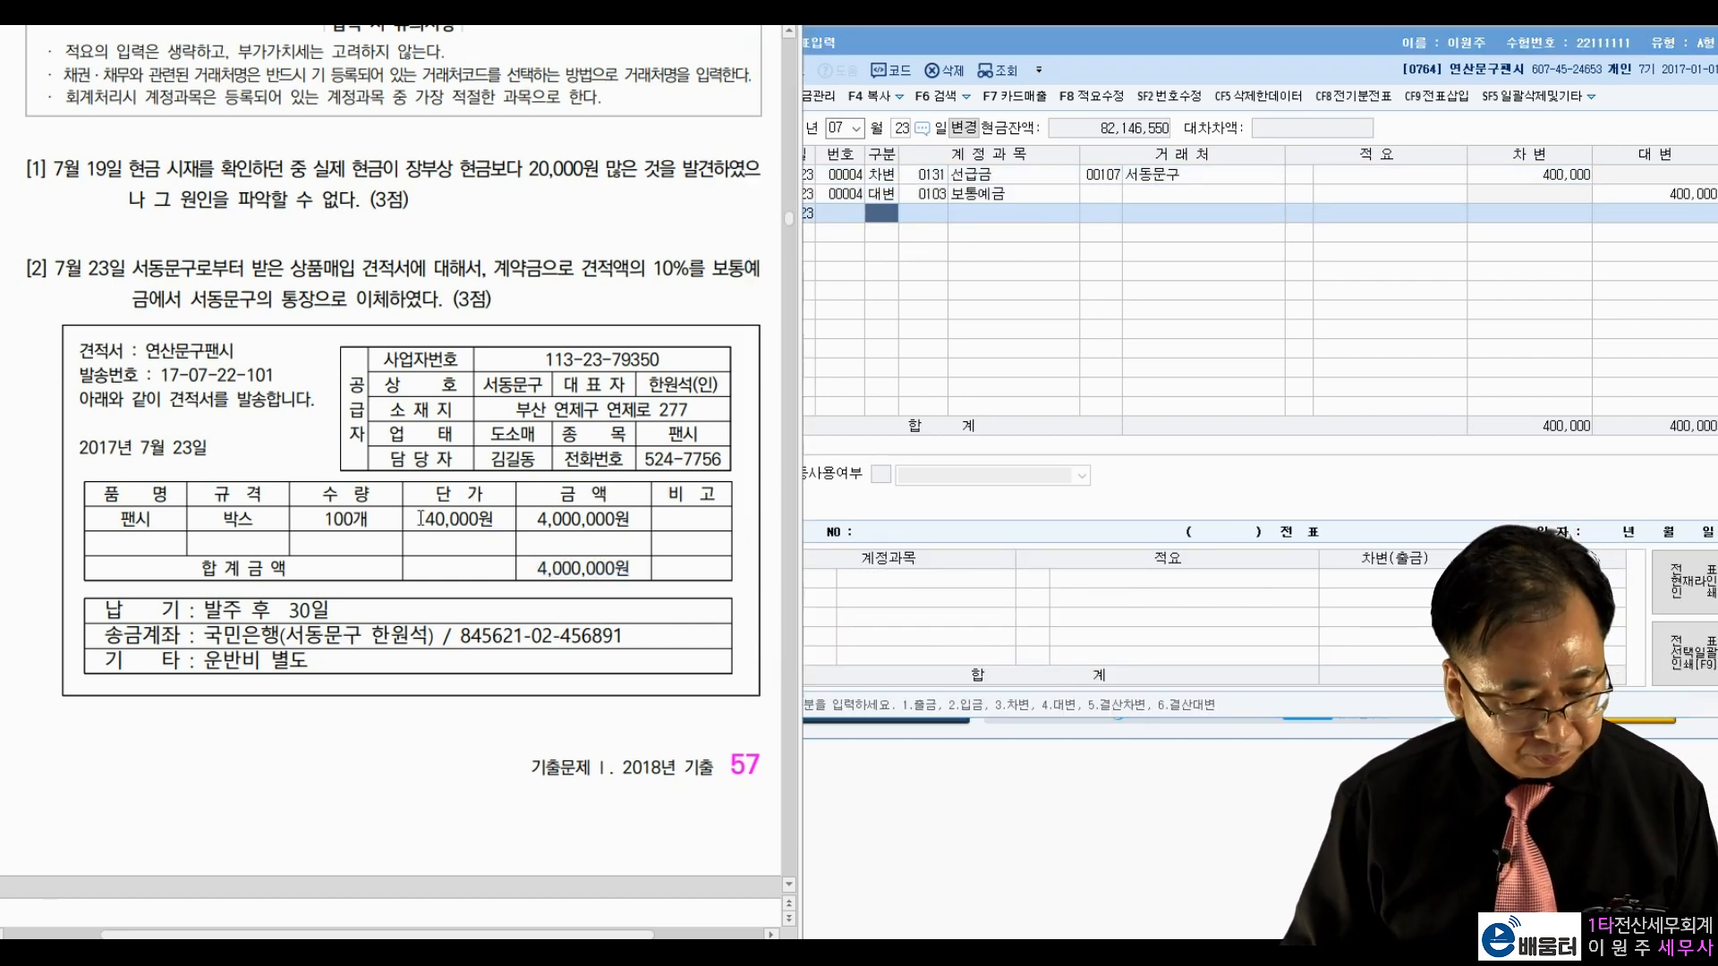
Step: Switch the journal to July 25 and review problem [3]'s cash donation and receipt
scroll(403, 524, down, 10)
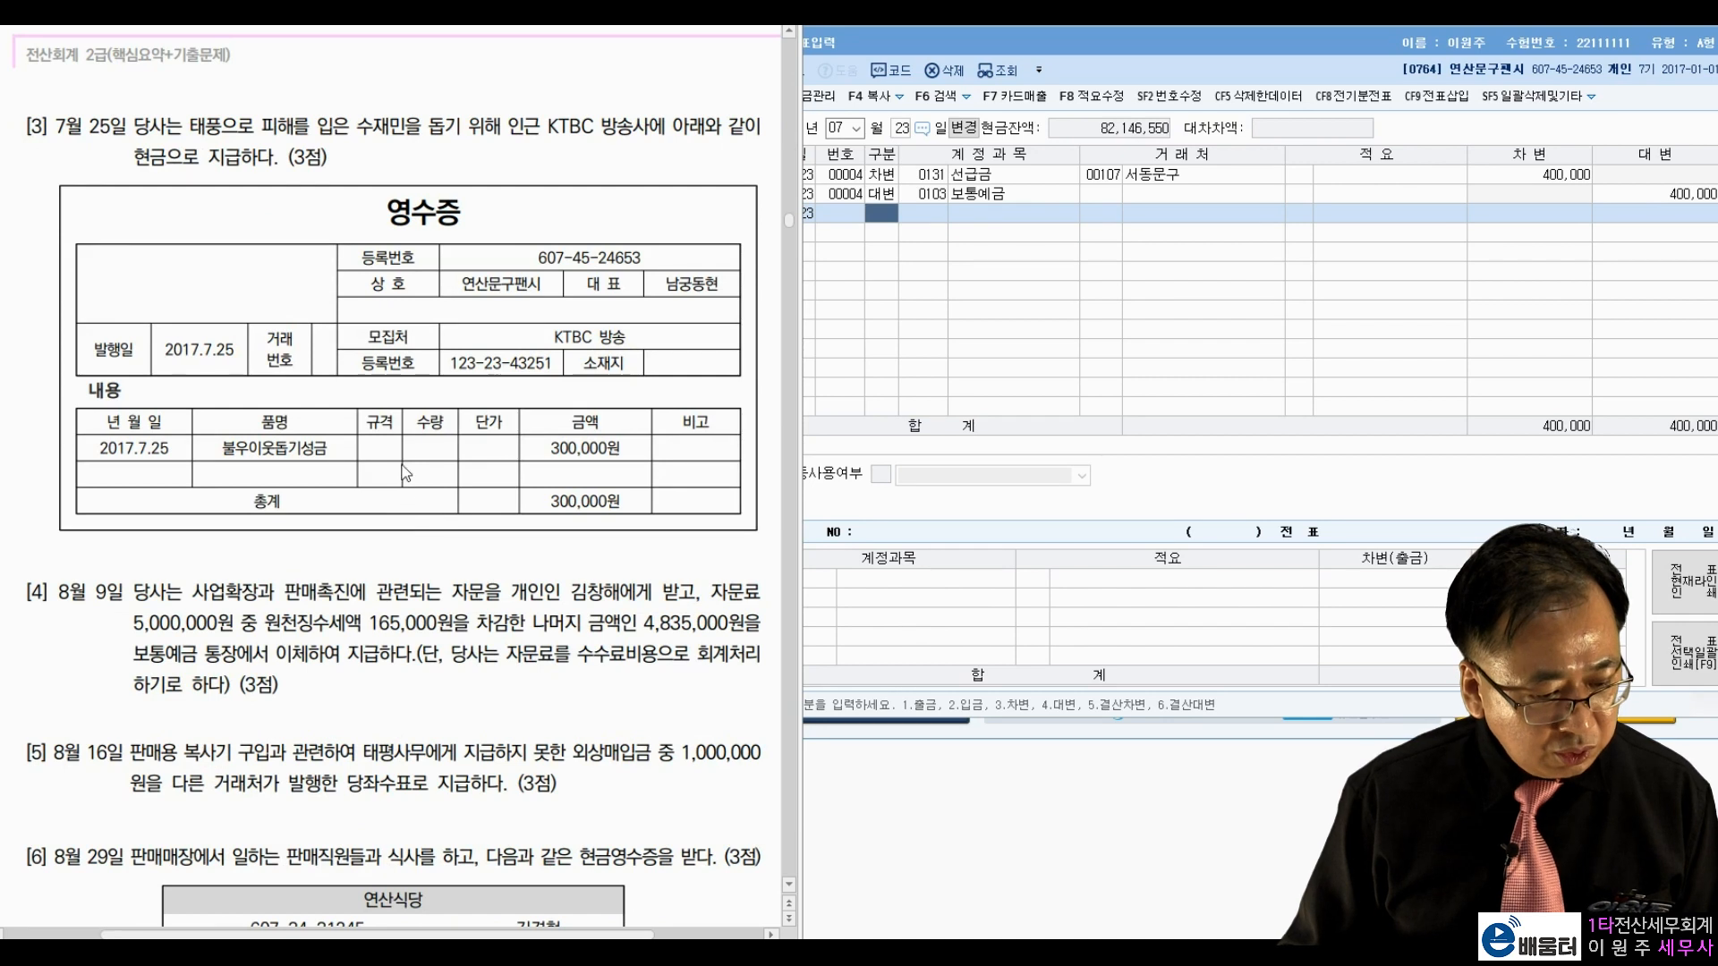
click(906, 133)
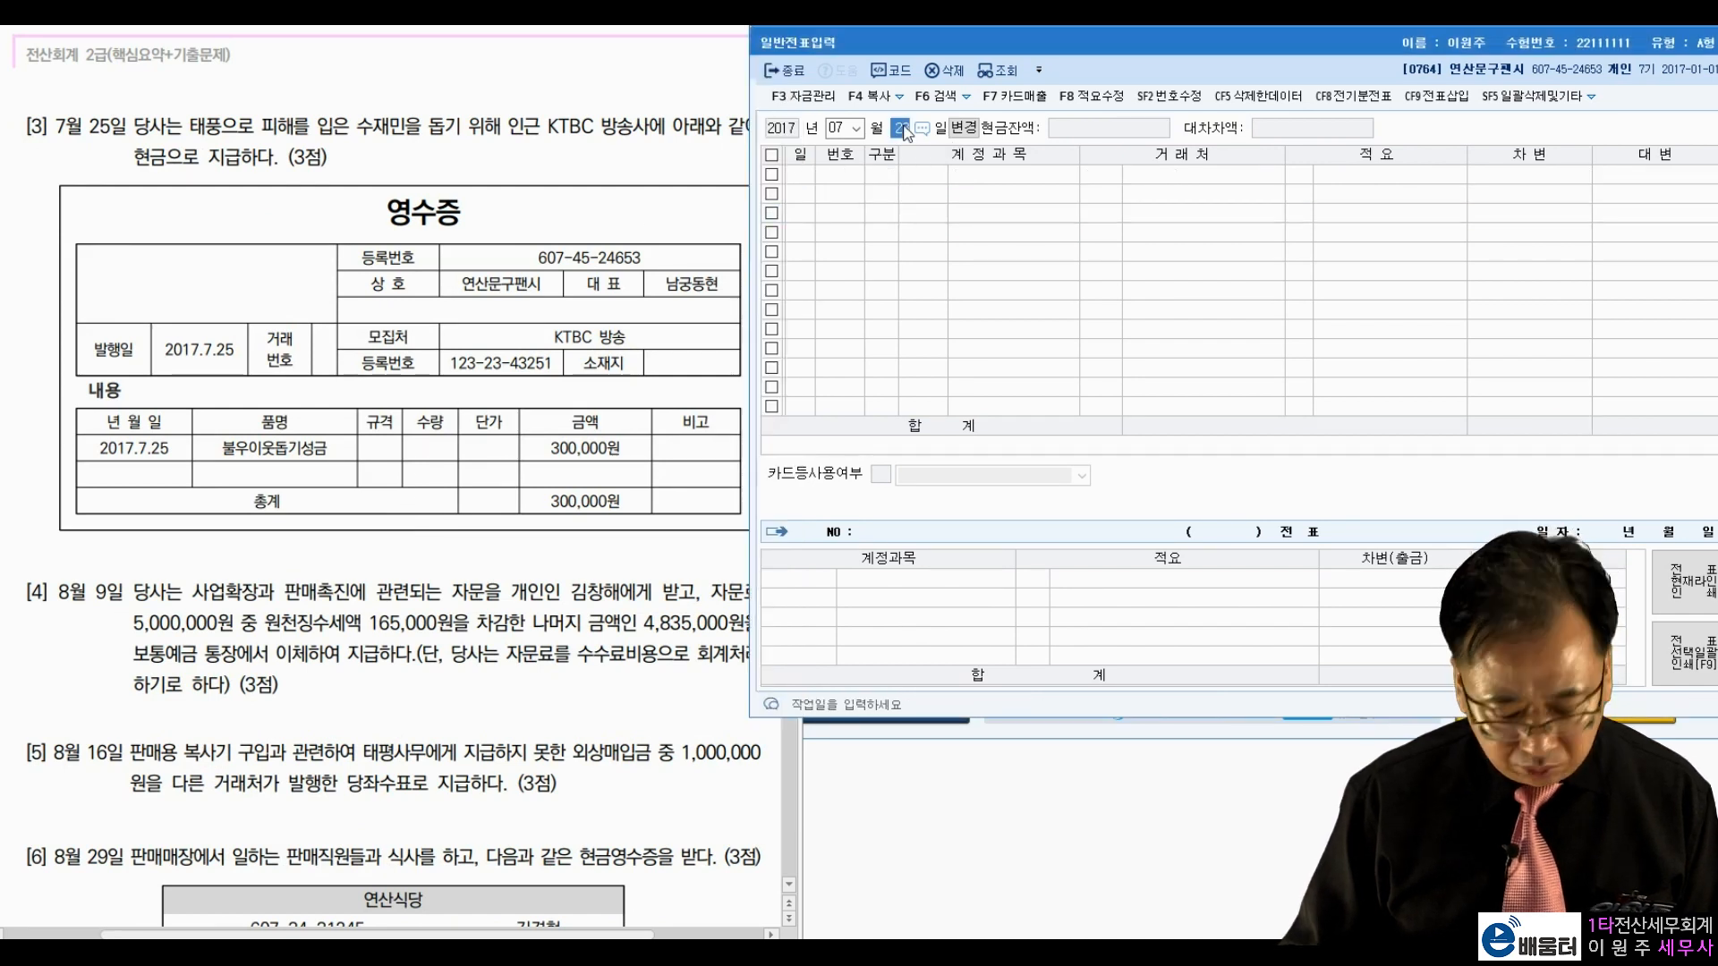
text(25)
key(Return)
click(501, 174)
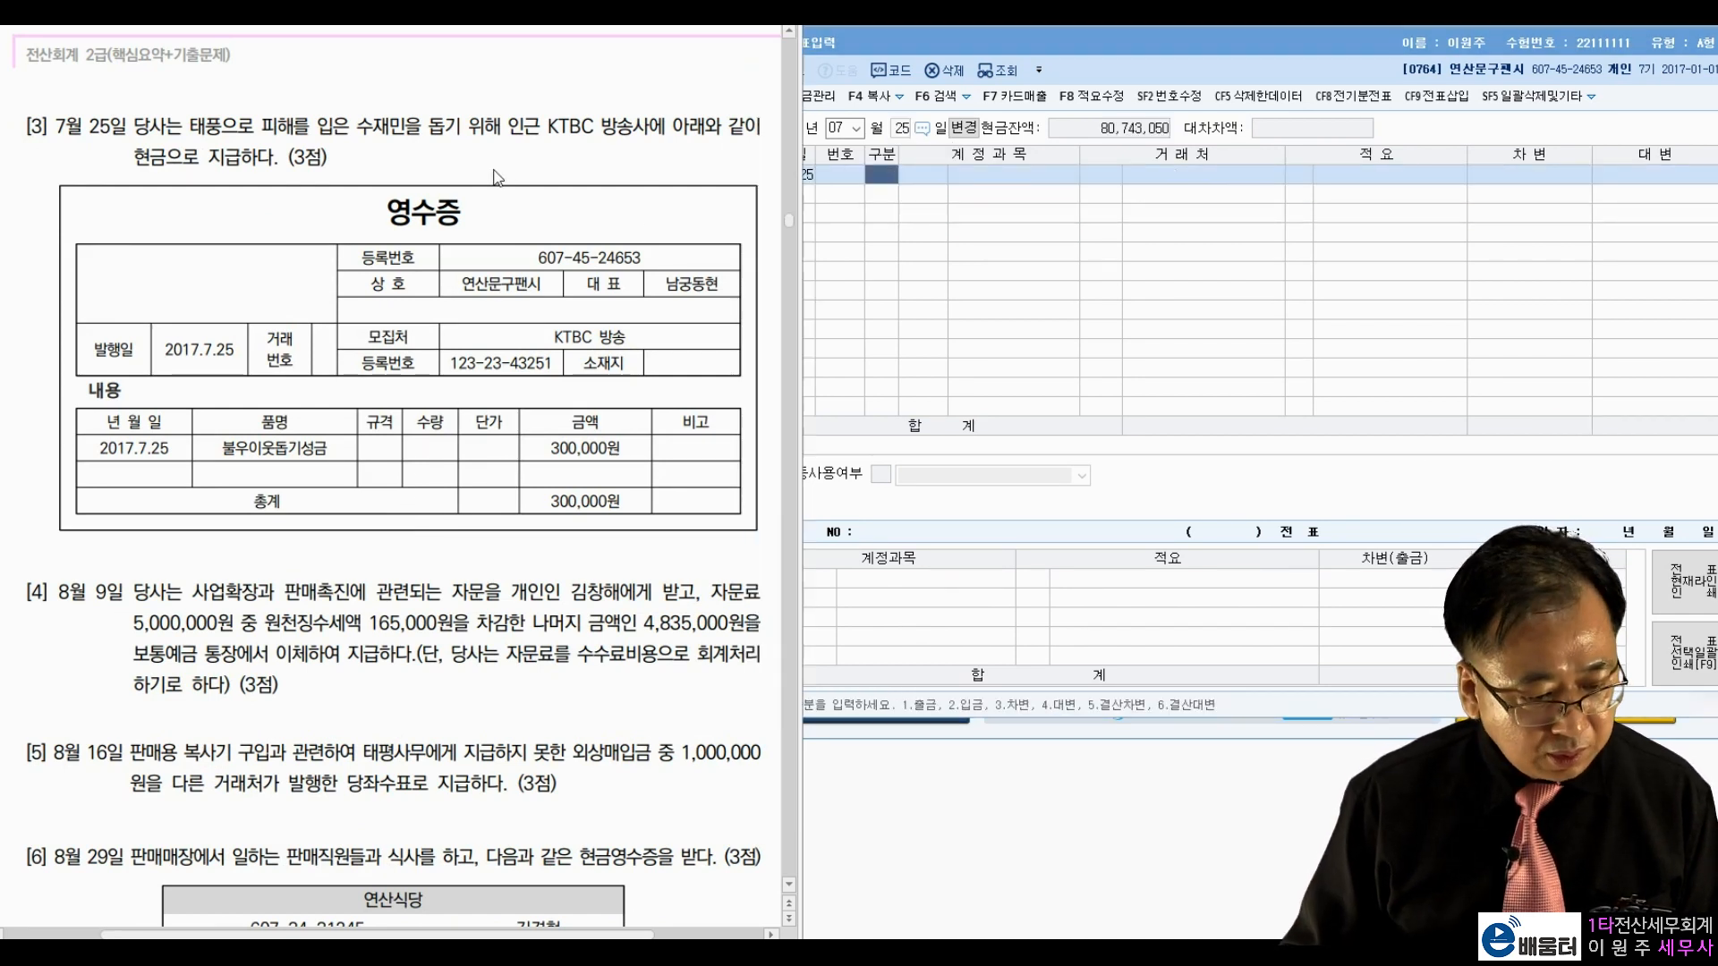
drag(193, 134, 235, 133)
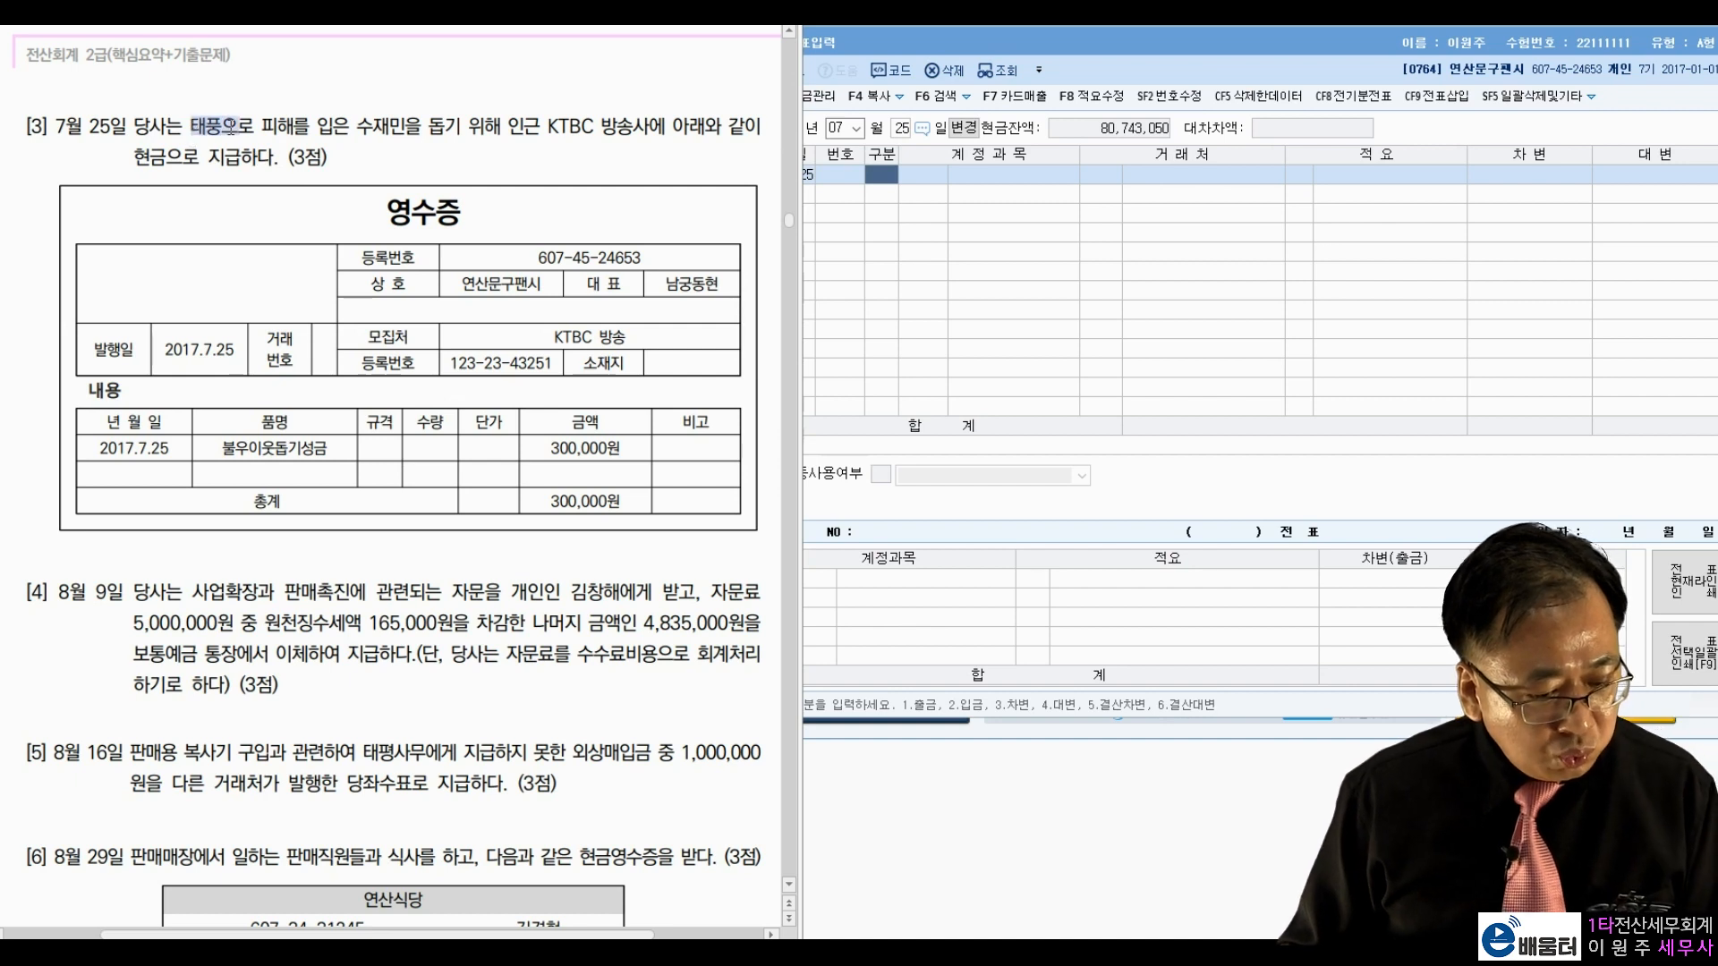
drag(358, 126, 619, 131)
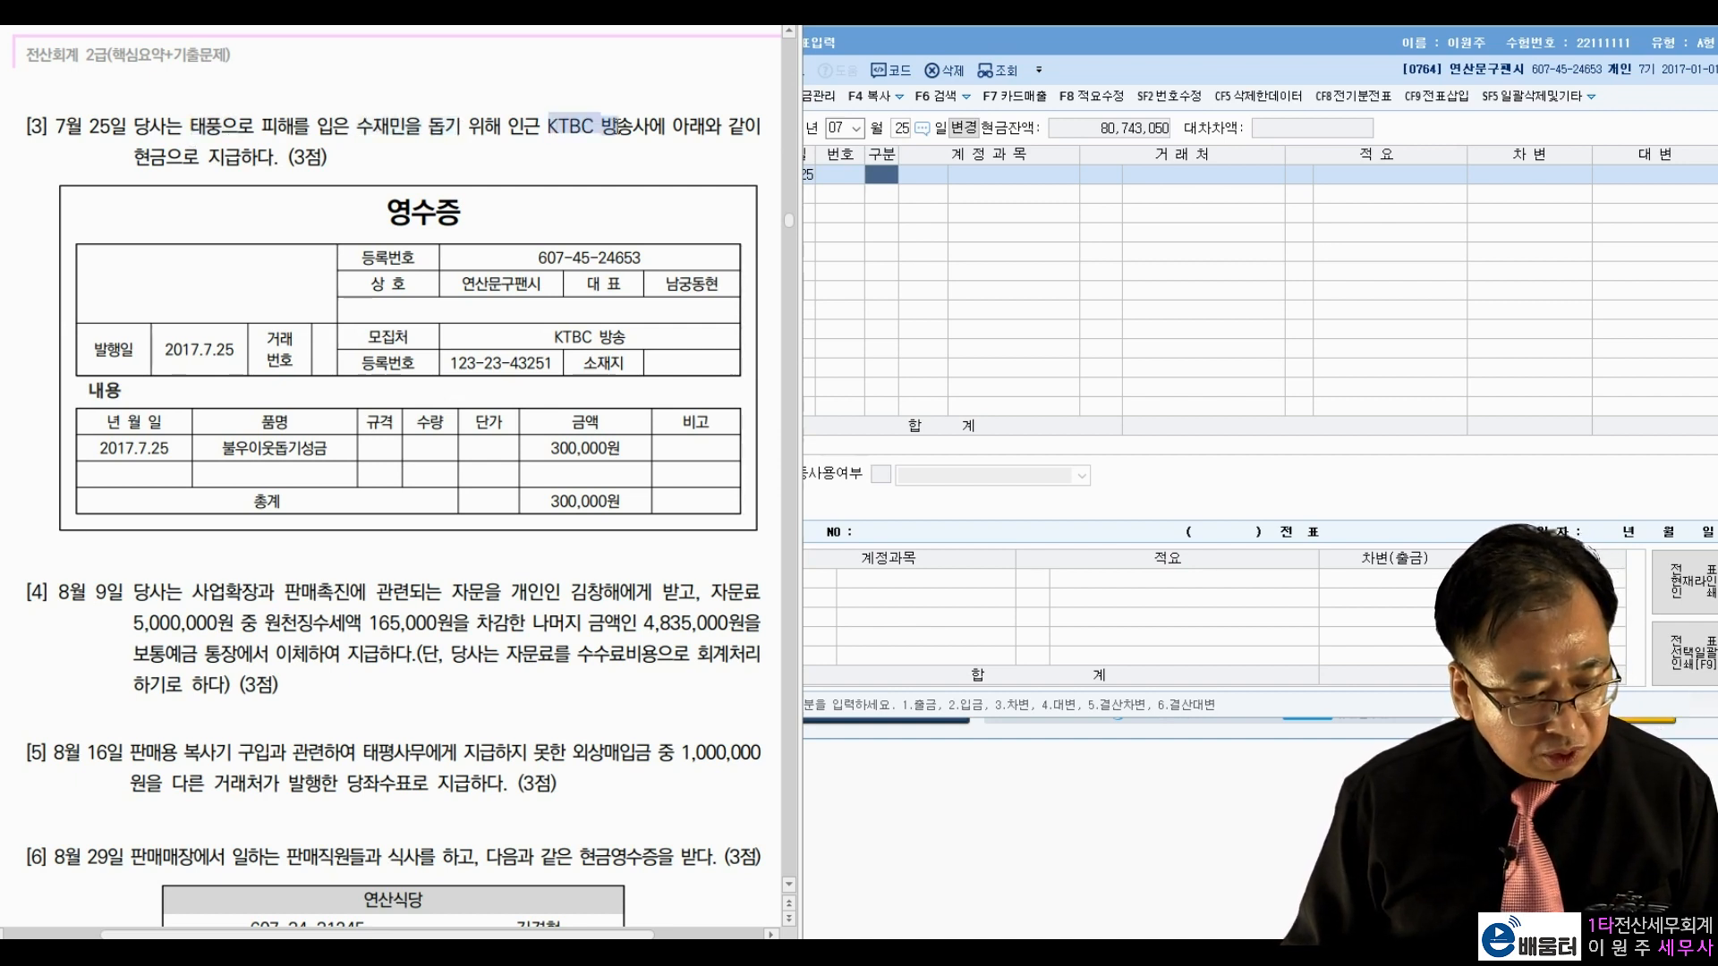
drag(130, 163, 201, 159)
click(268, 153)
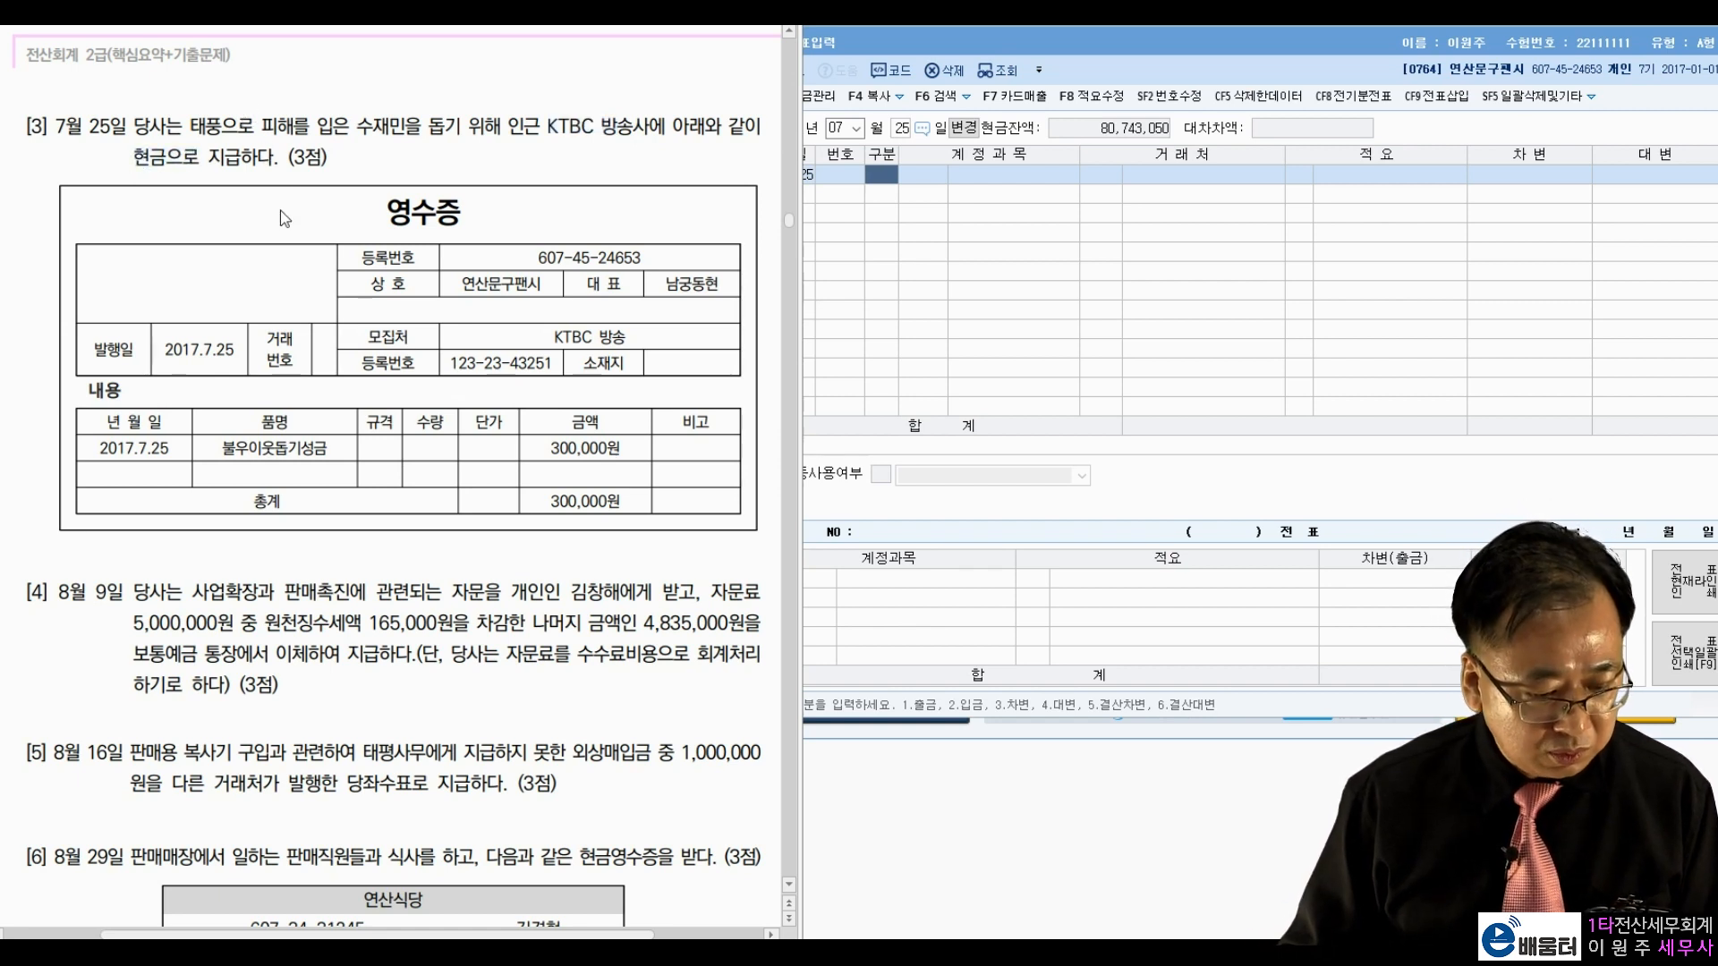
drag(233, 439, 287, 441)
click(559, 448)
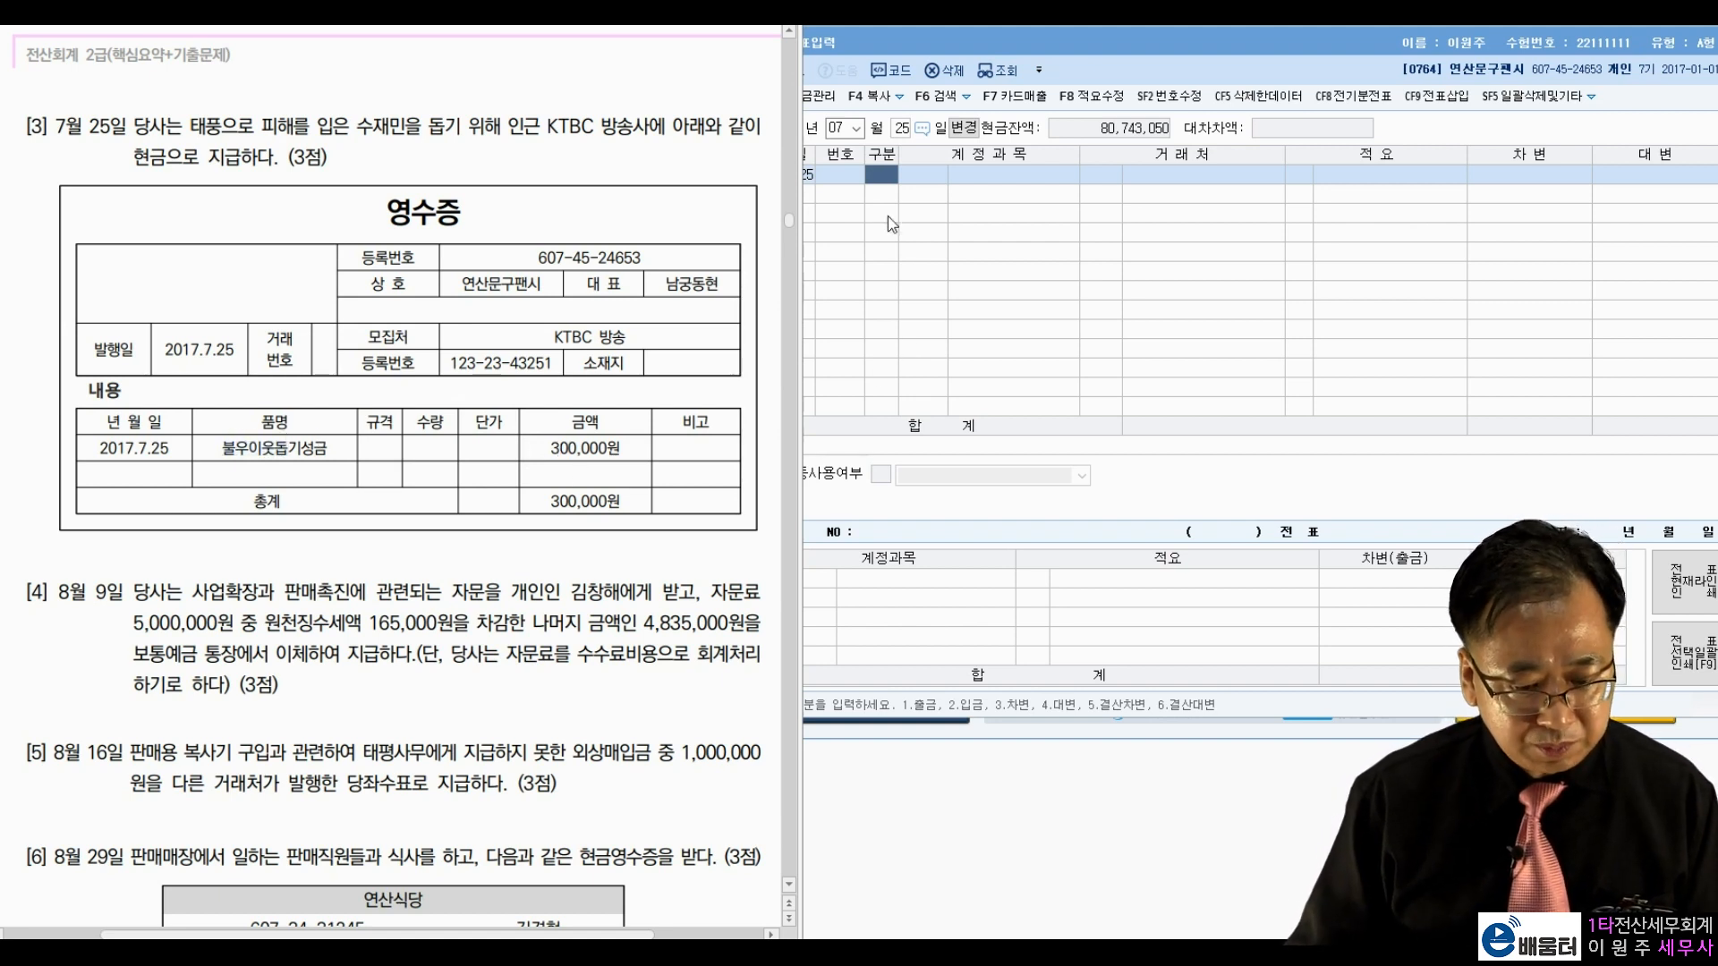
Step: Enter a 구분 1 (출금) line for 0953 기부금 of 300,000
click(884, 185)
text(1)
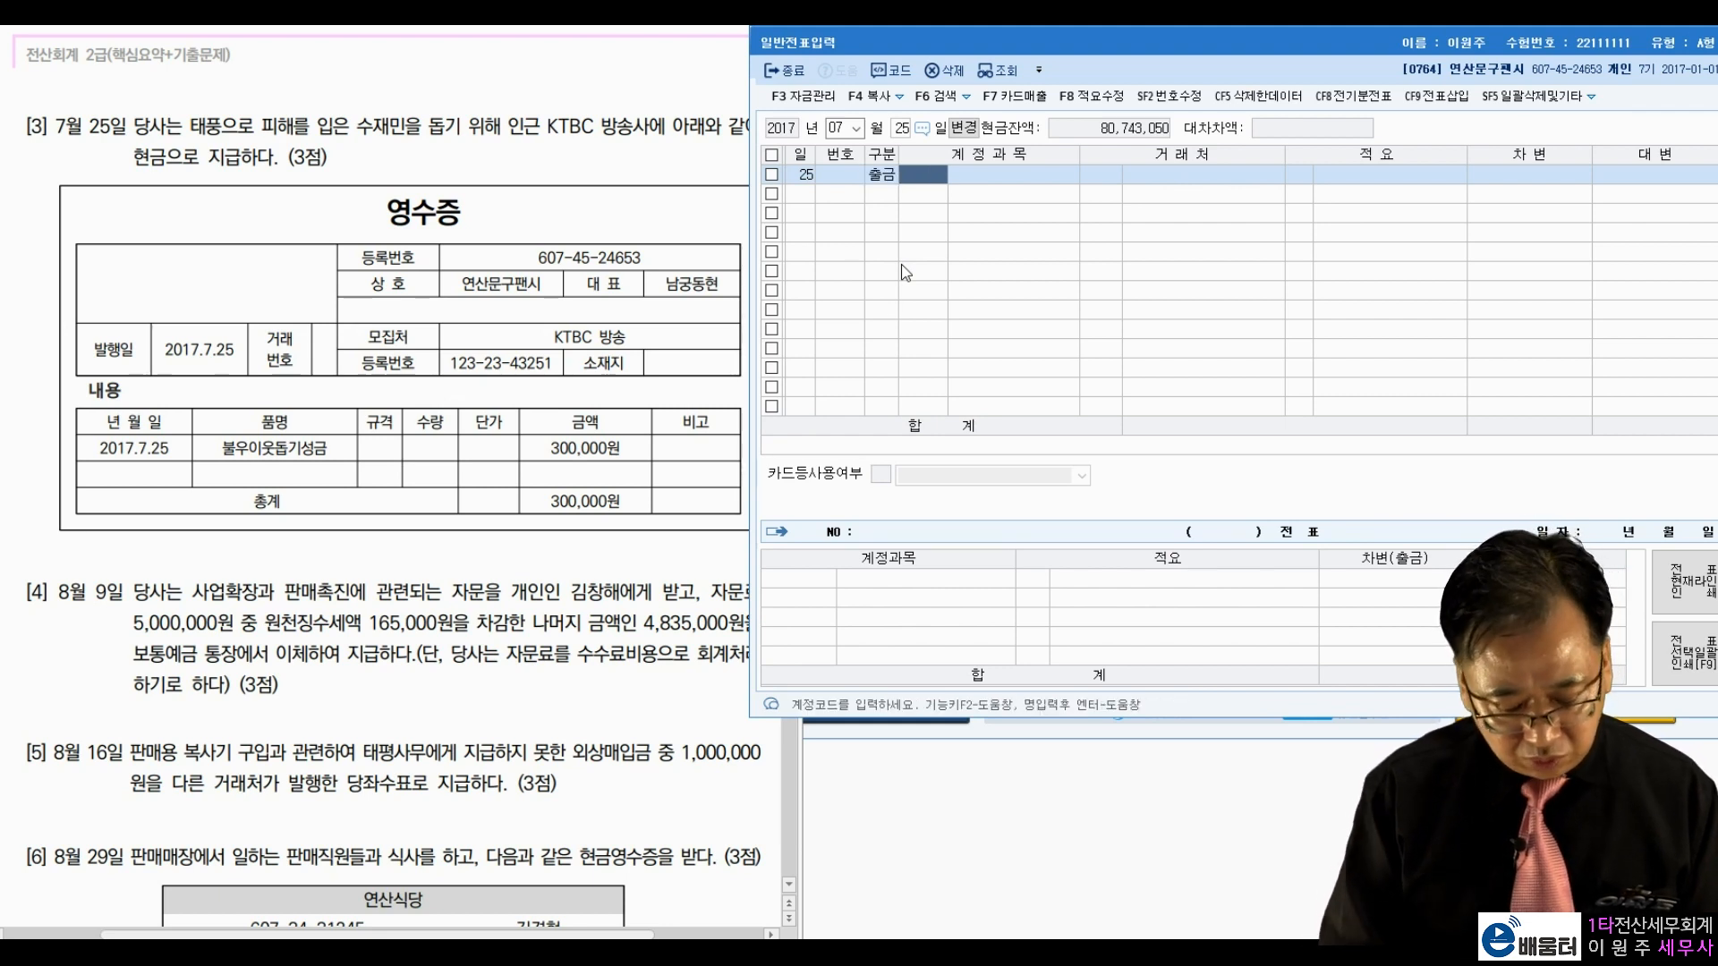
text(기부)
key(Return)
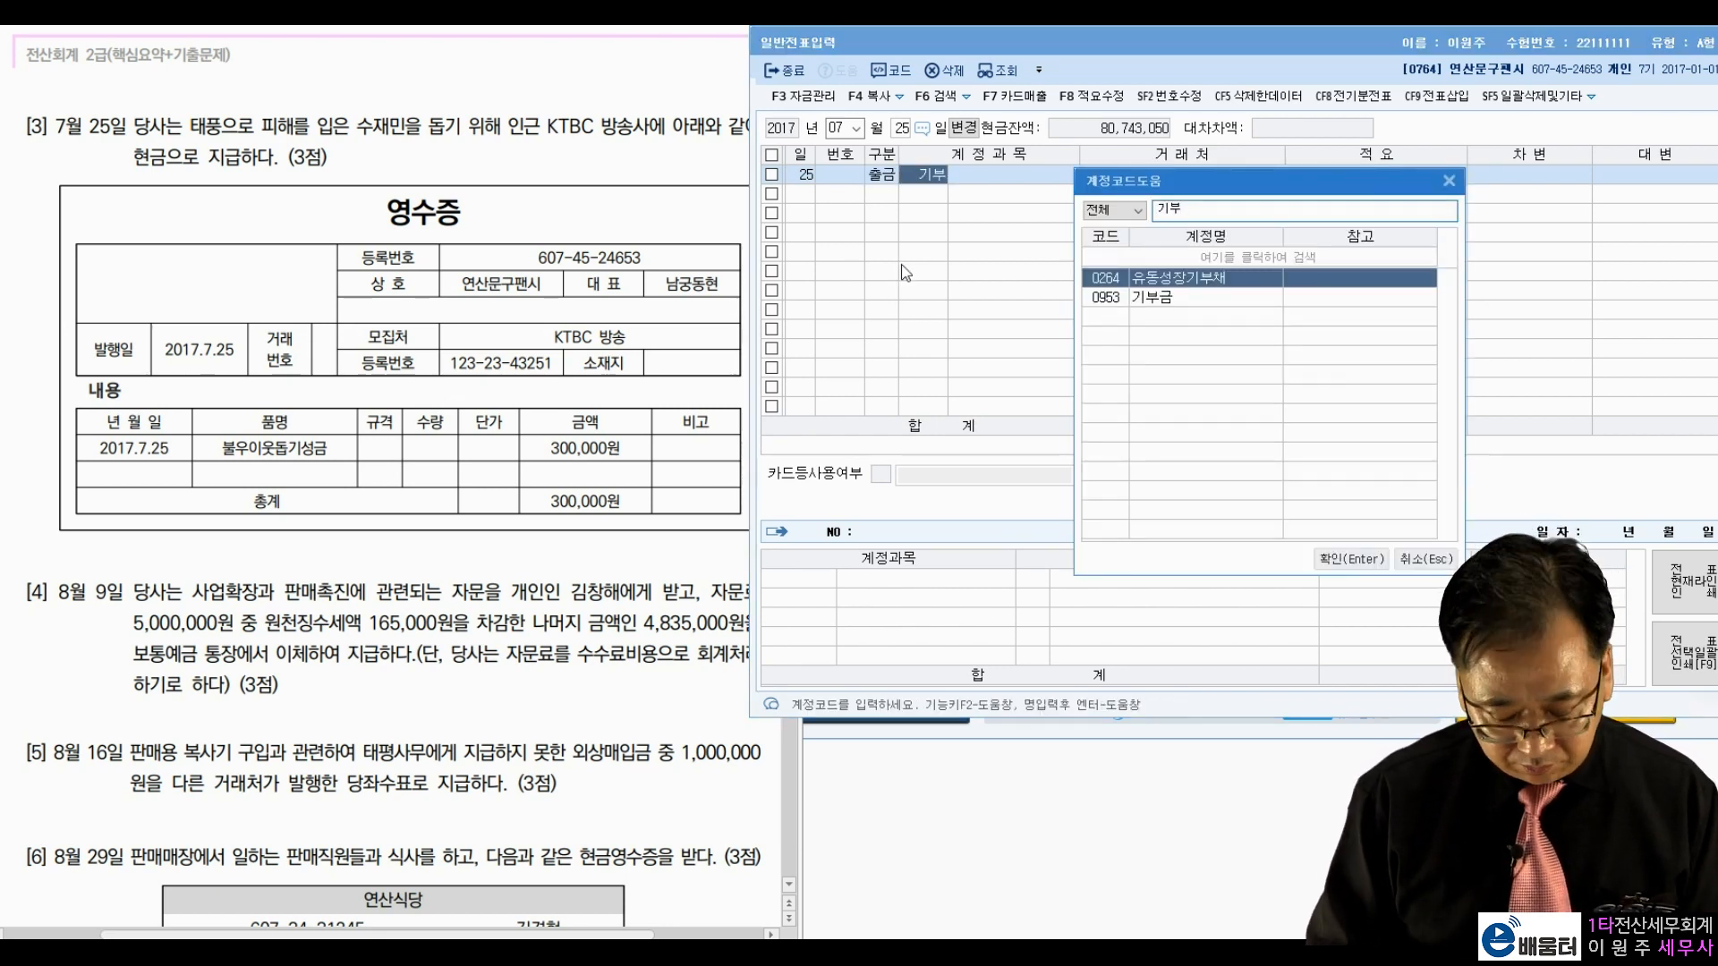
key(Return)
key(Return)
text(3000000)
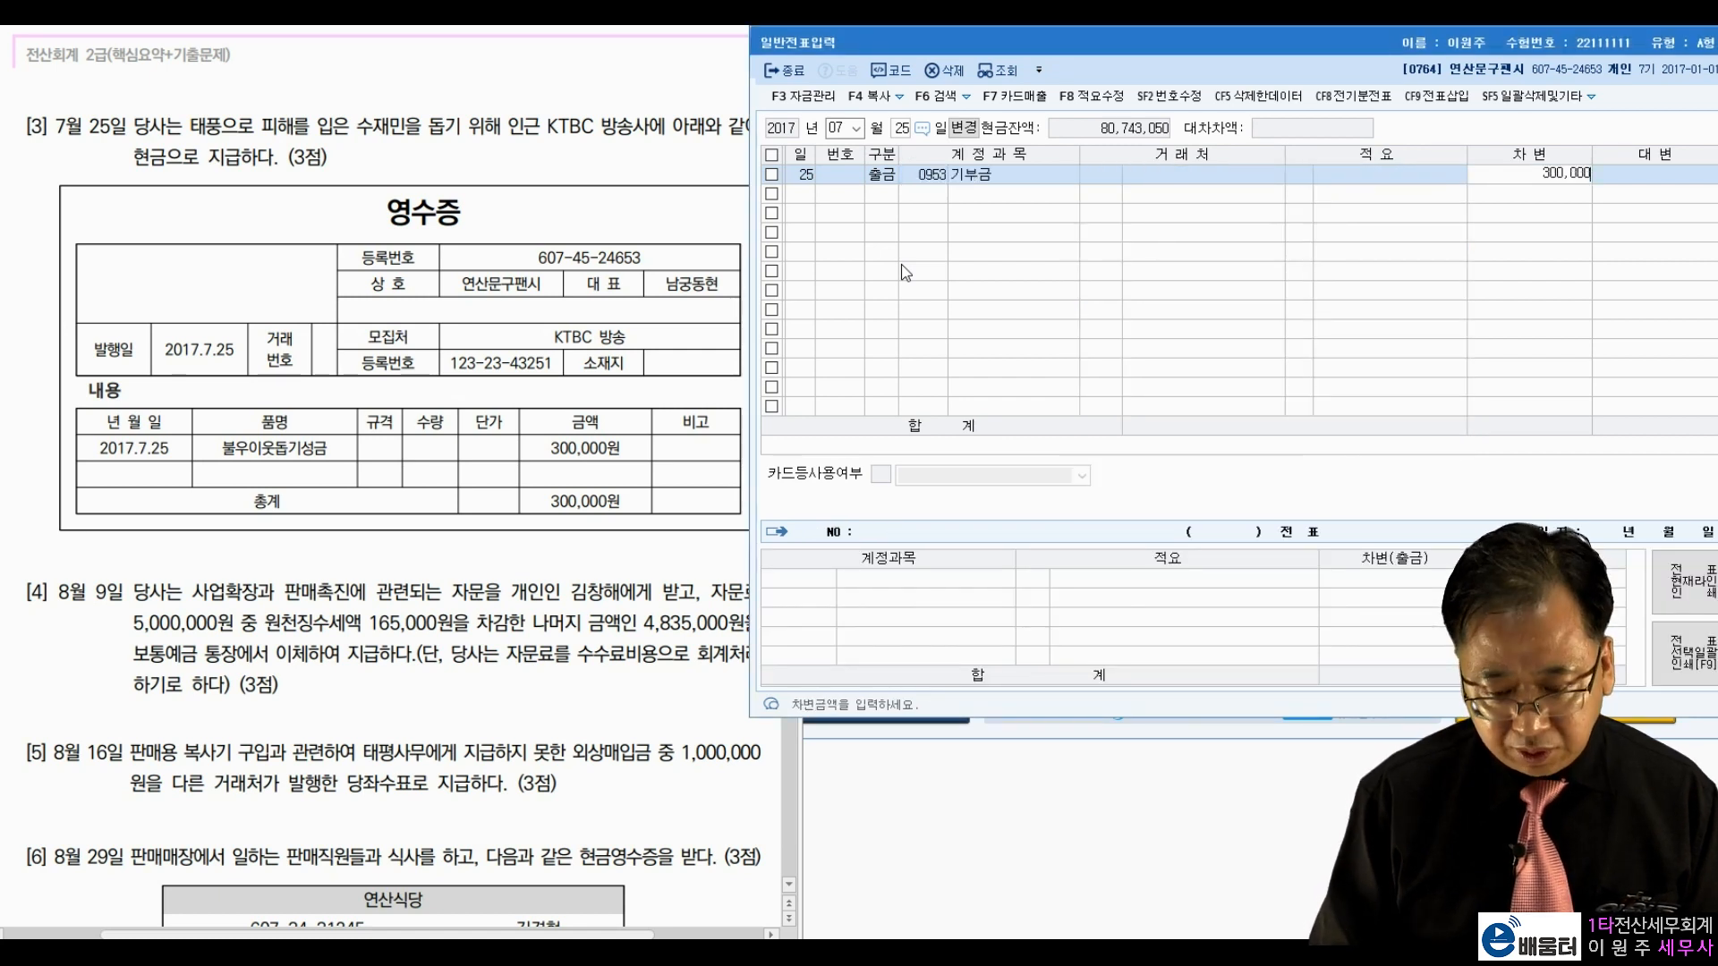
key(Return)
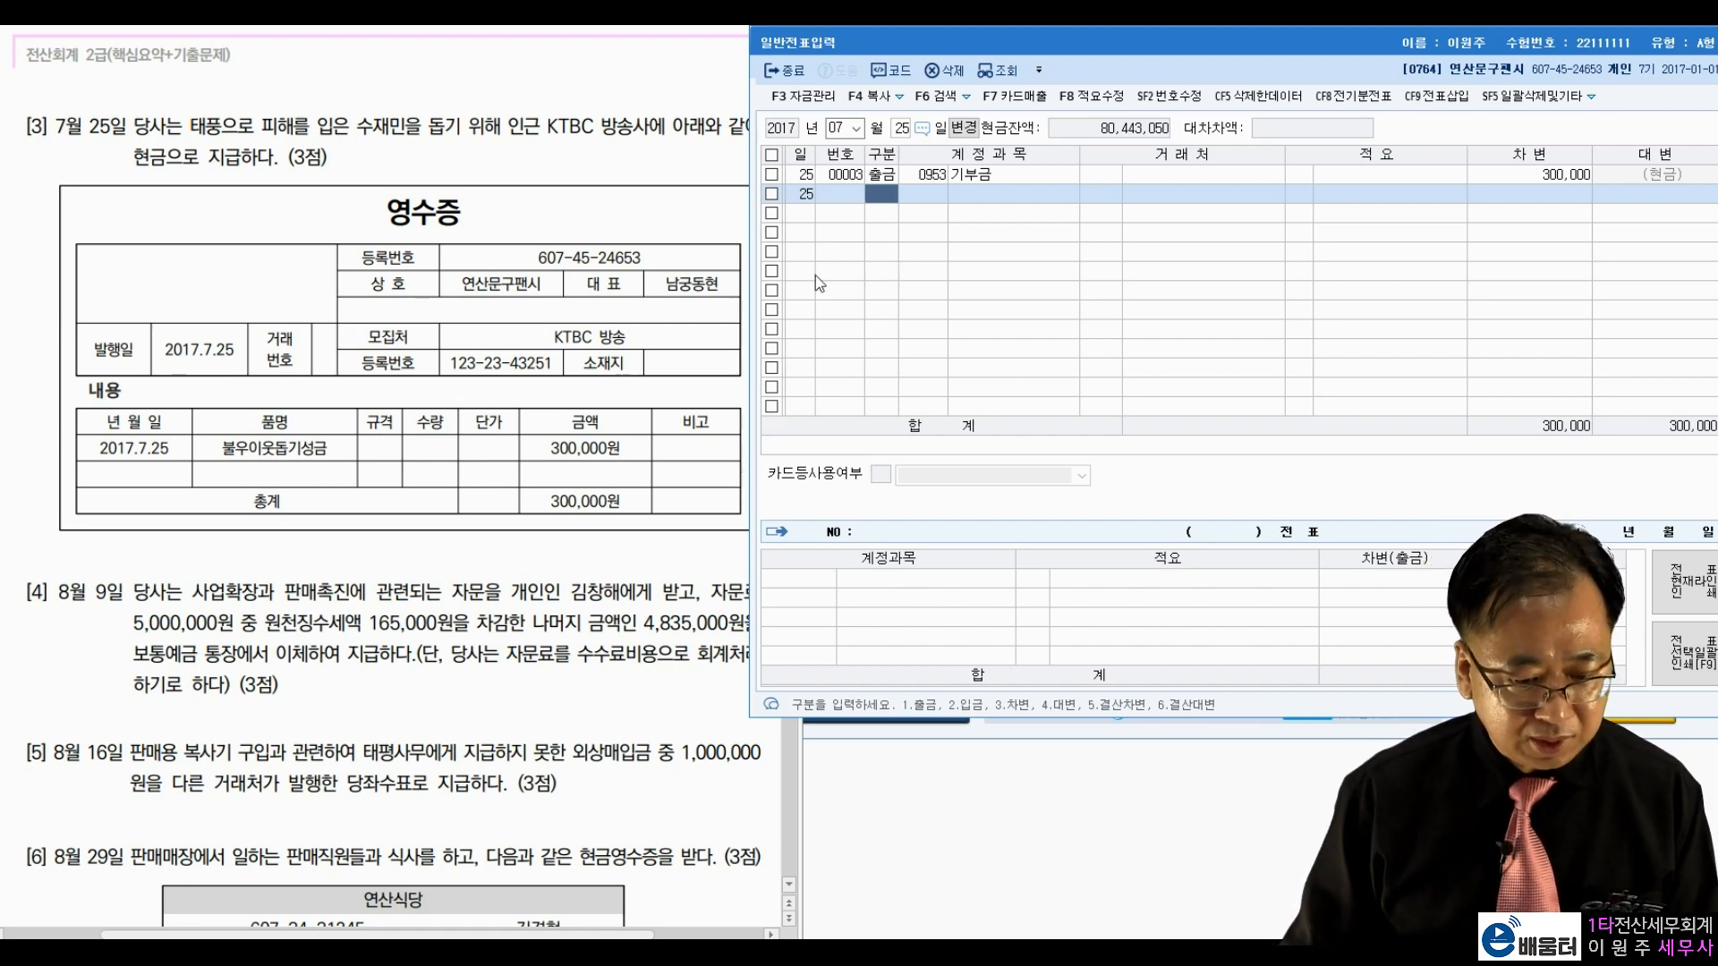
click(459, 562)
scroll(459, 562, down, 5)
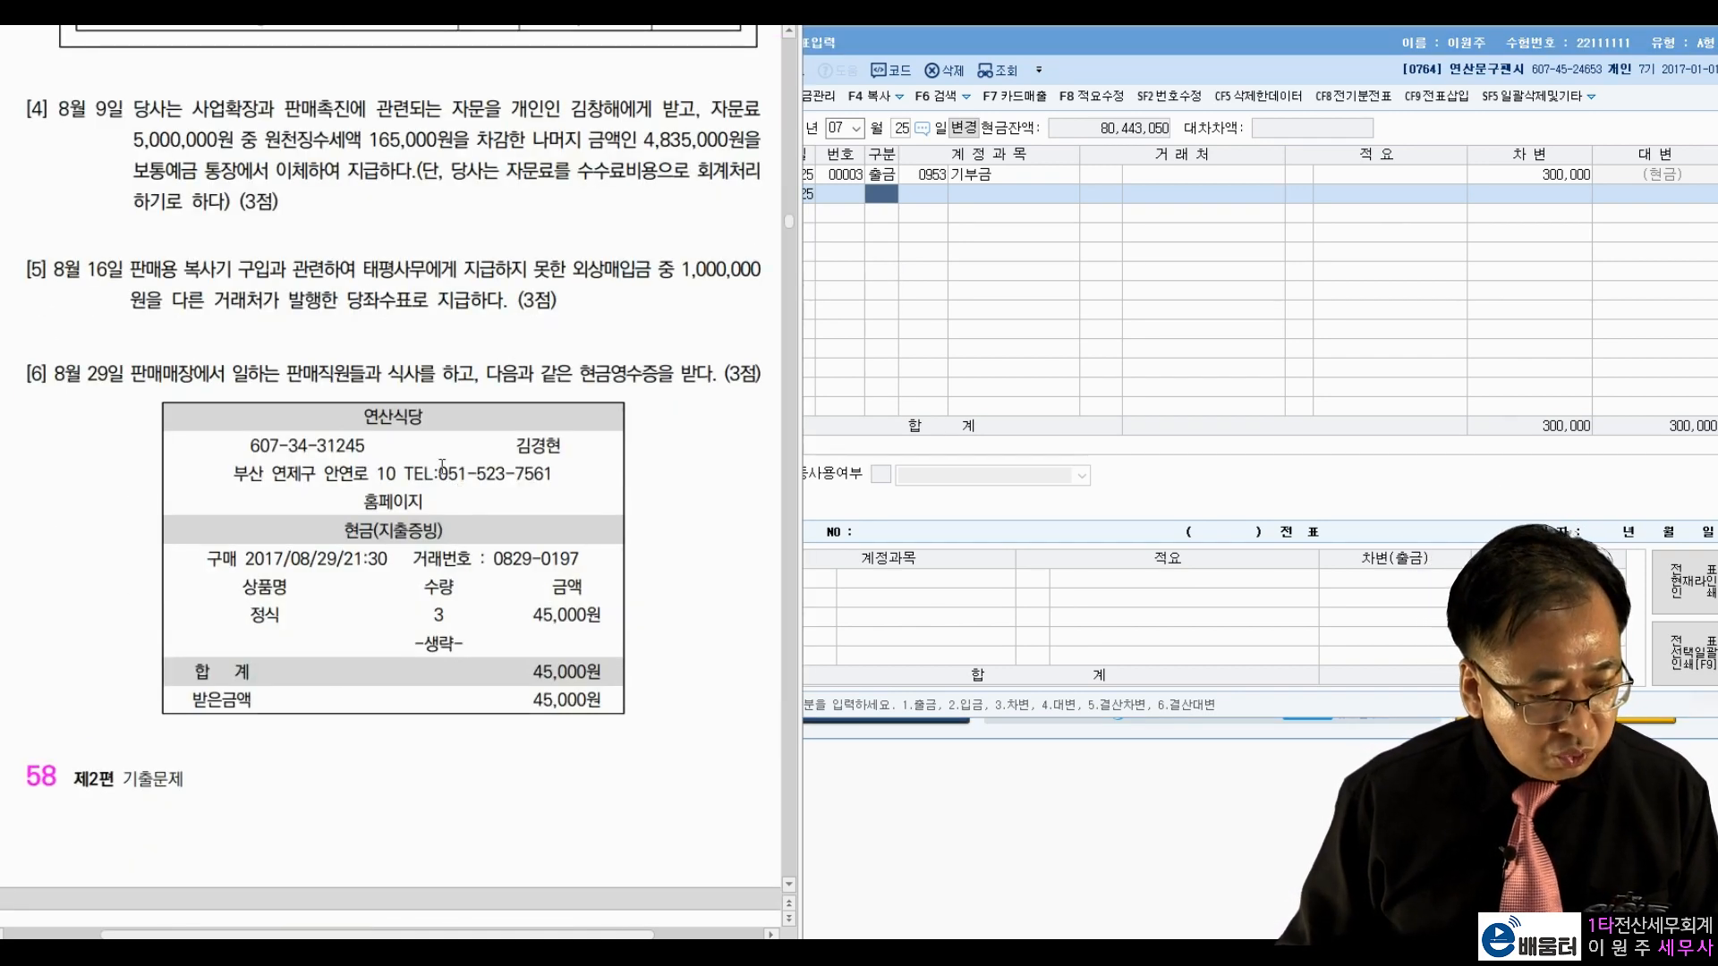
Step: Set the journal date to month 08, day 9
click(844, 132)
text(08)
key(Return)
text(9)
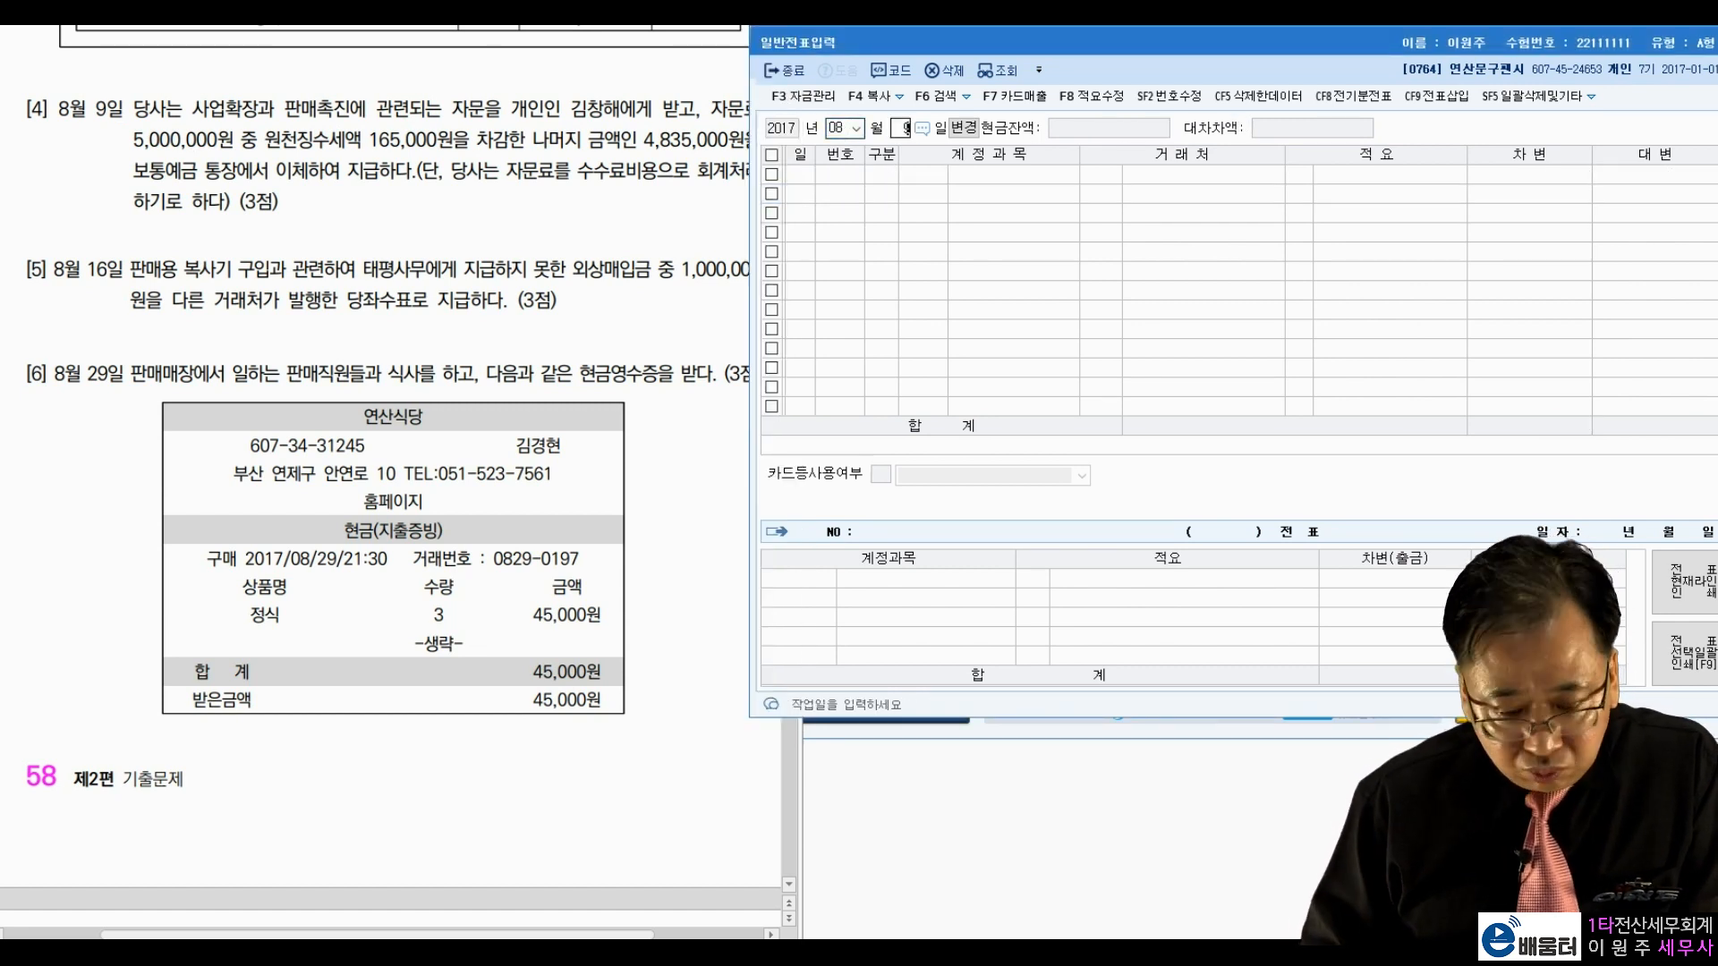
key(Return)
Step: Review problem [4]: 165,000 withholding, 4,835,000 net from 보통예금, booked as 수수료비용
click(206, 131)
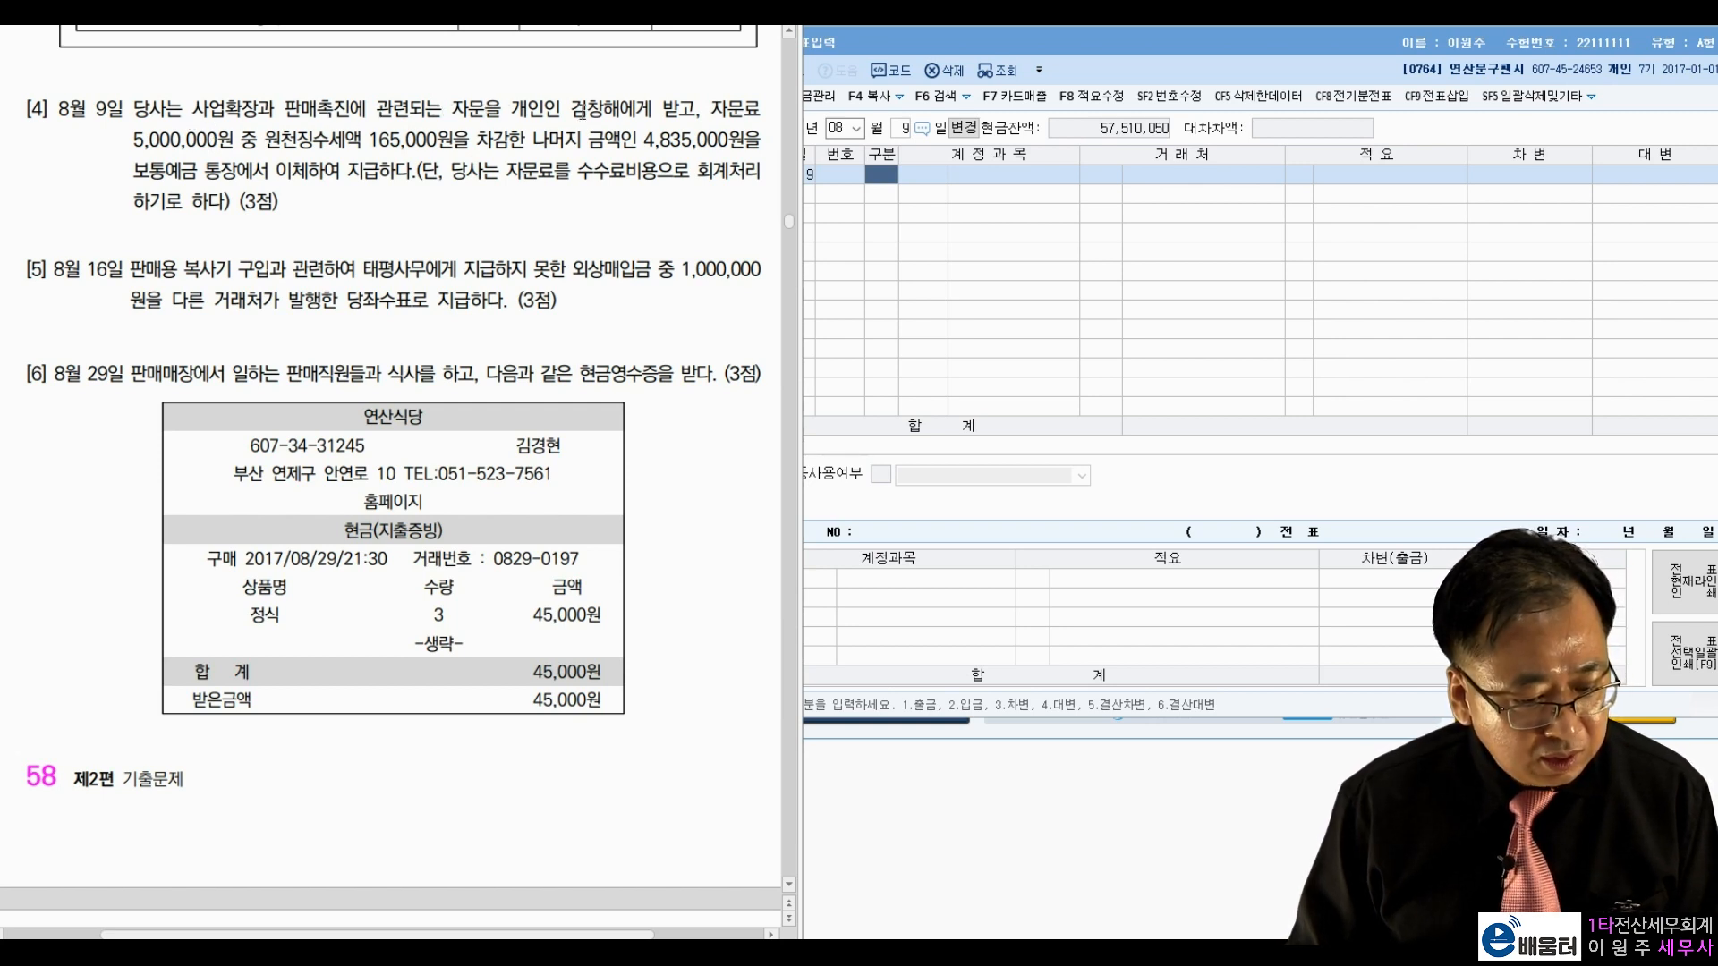
drag(574, 108, 617, 108)
click(556, 108)
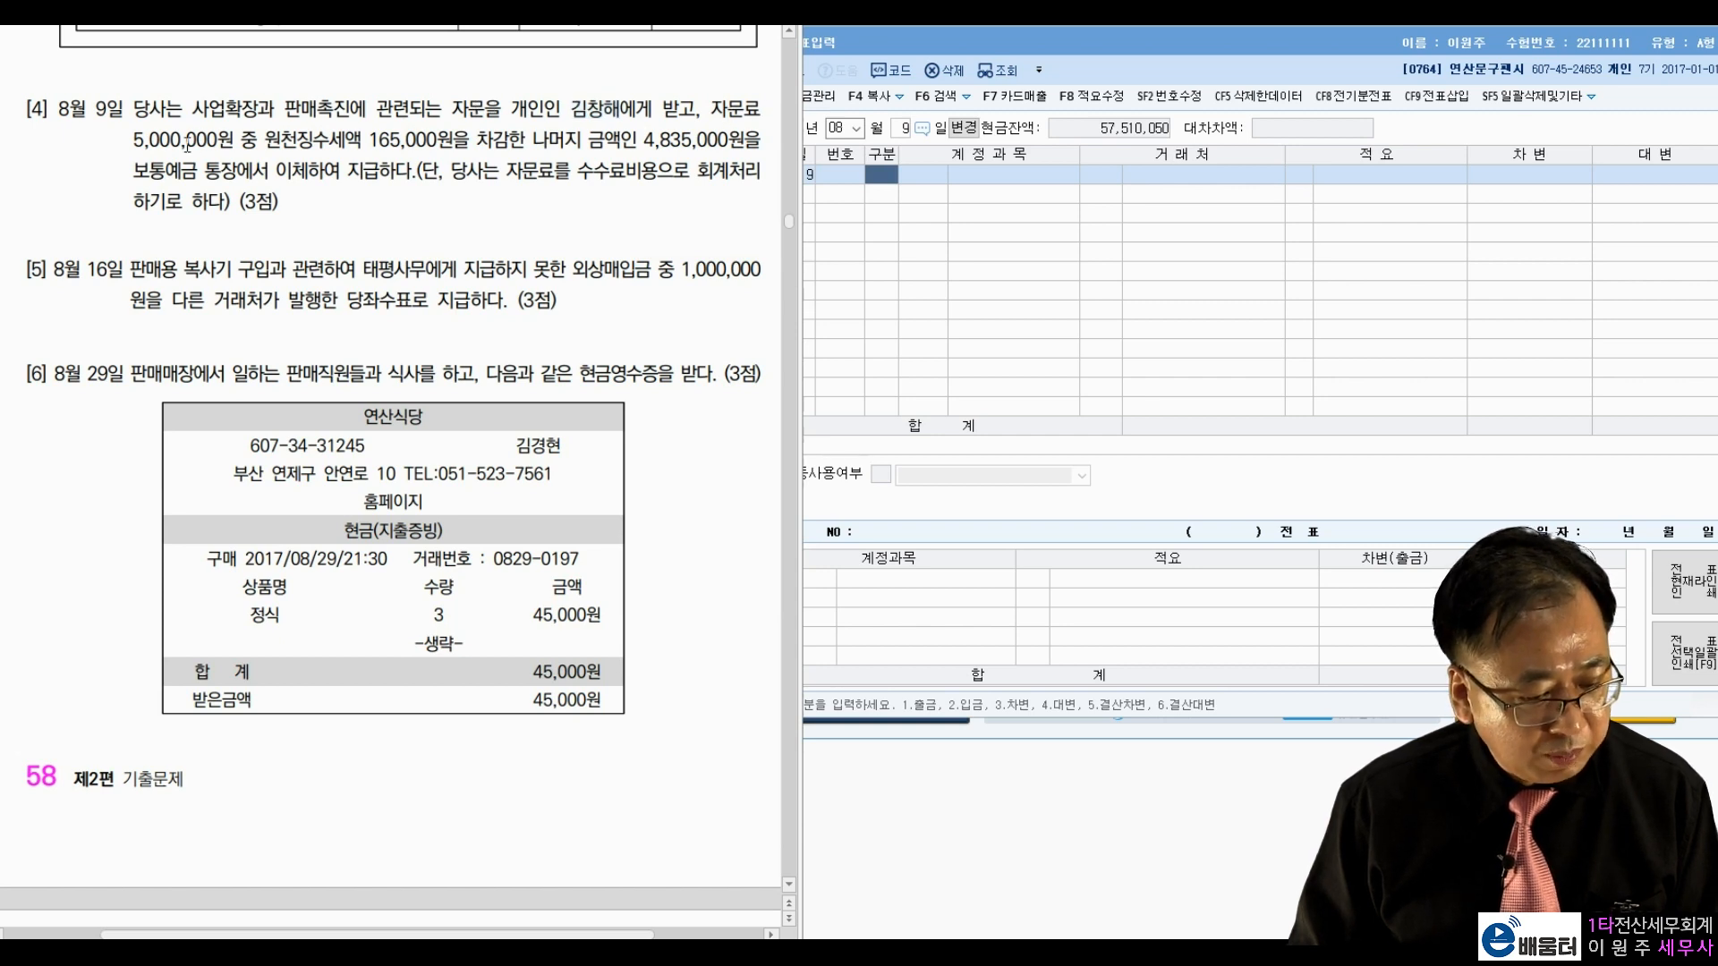
drag(265, 141, 467, 146)
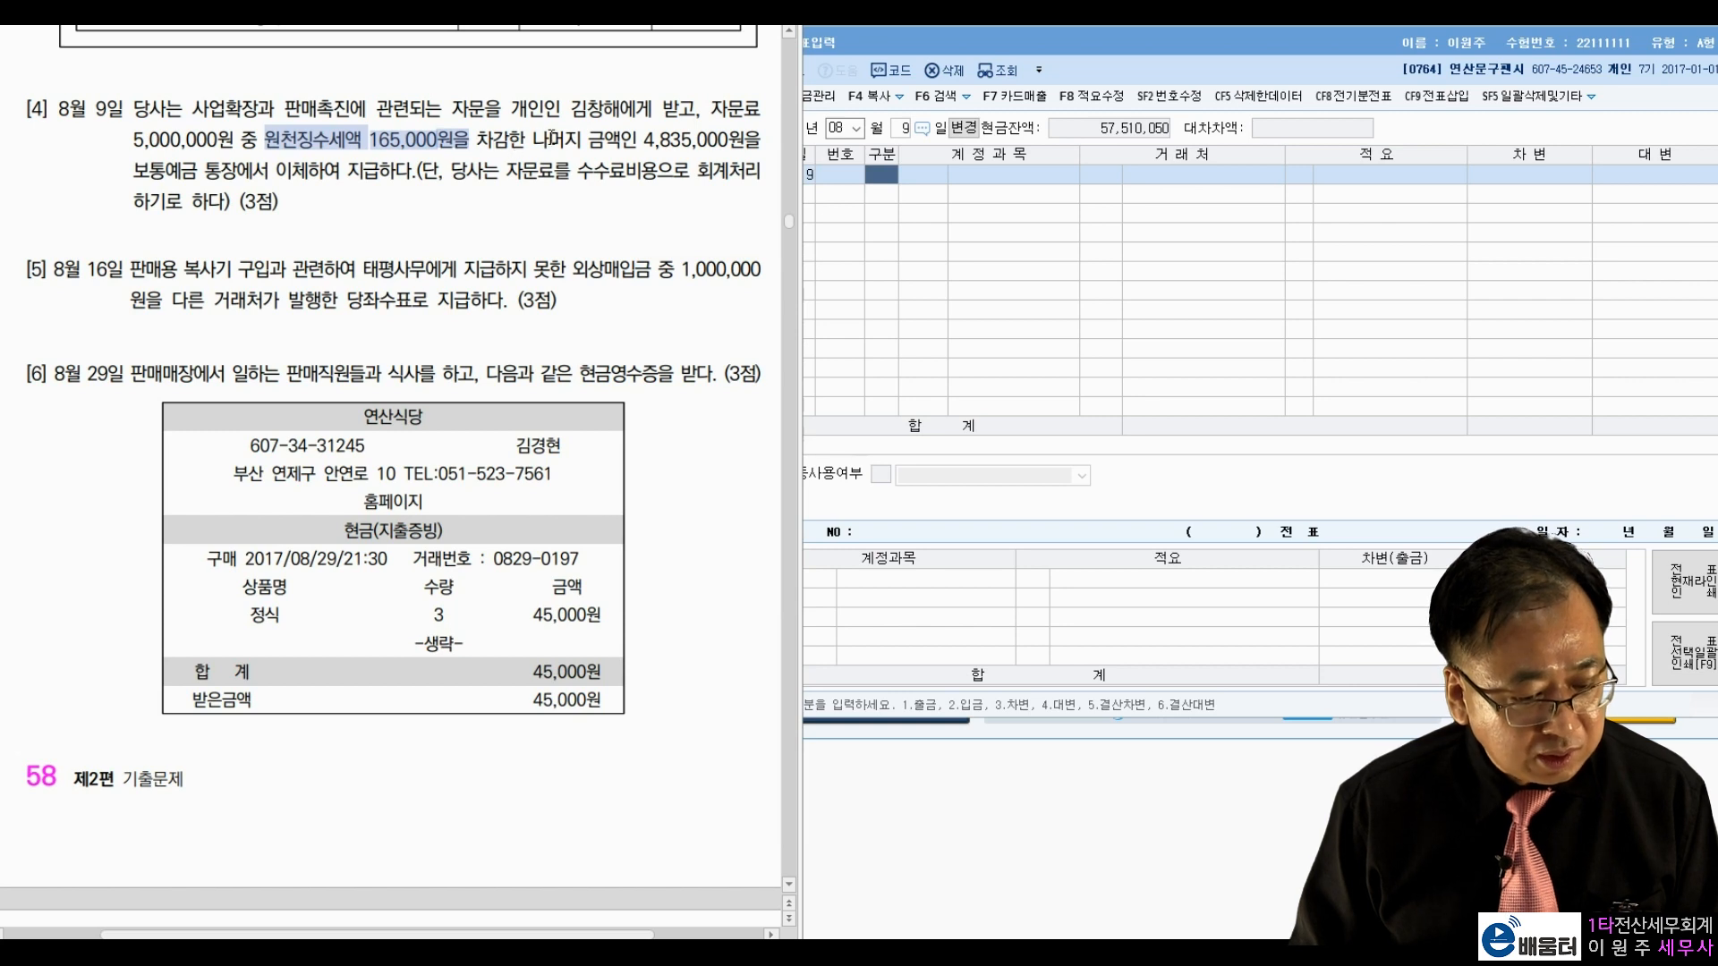
drag(643, 139, 743, 141)
drag(133, 170, 389, 181)
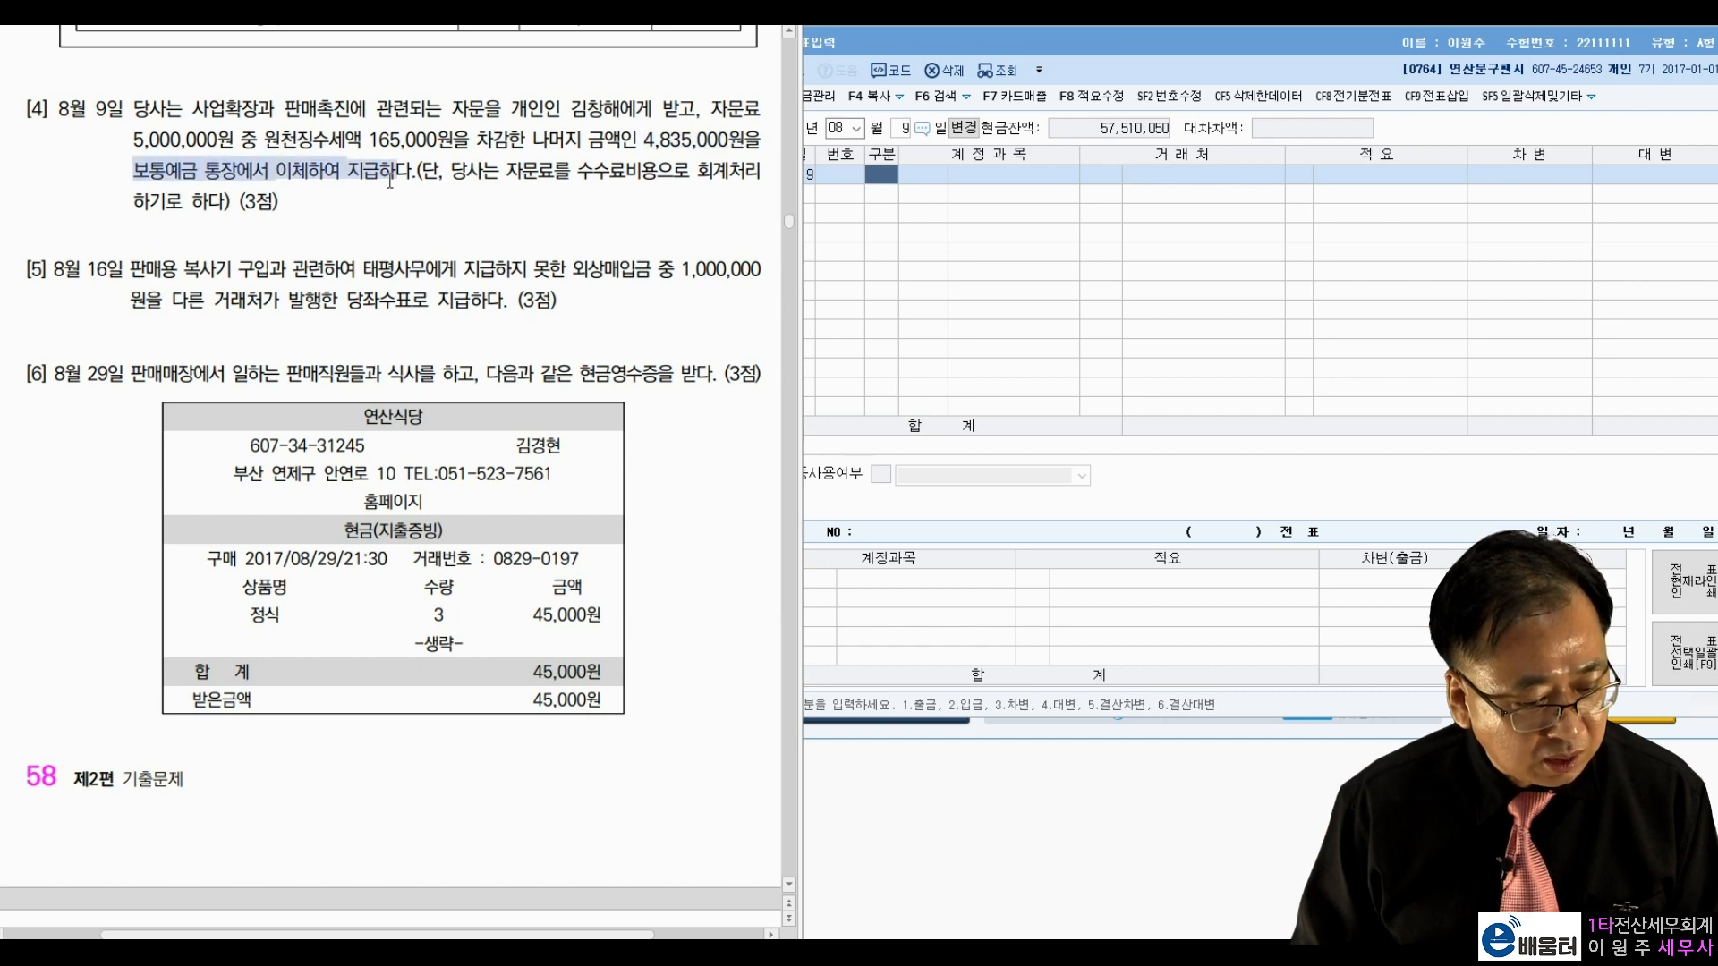
click(489, 179)
drag(578, 170, 688, 172)
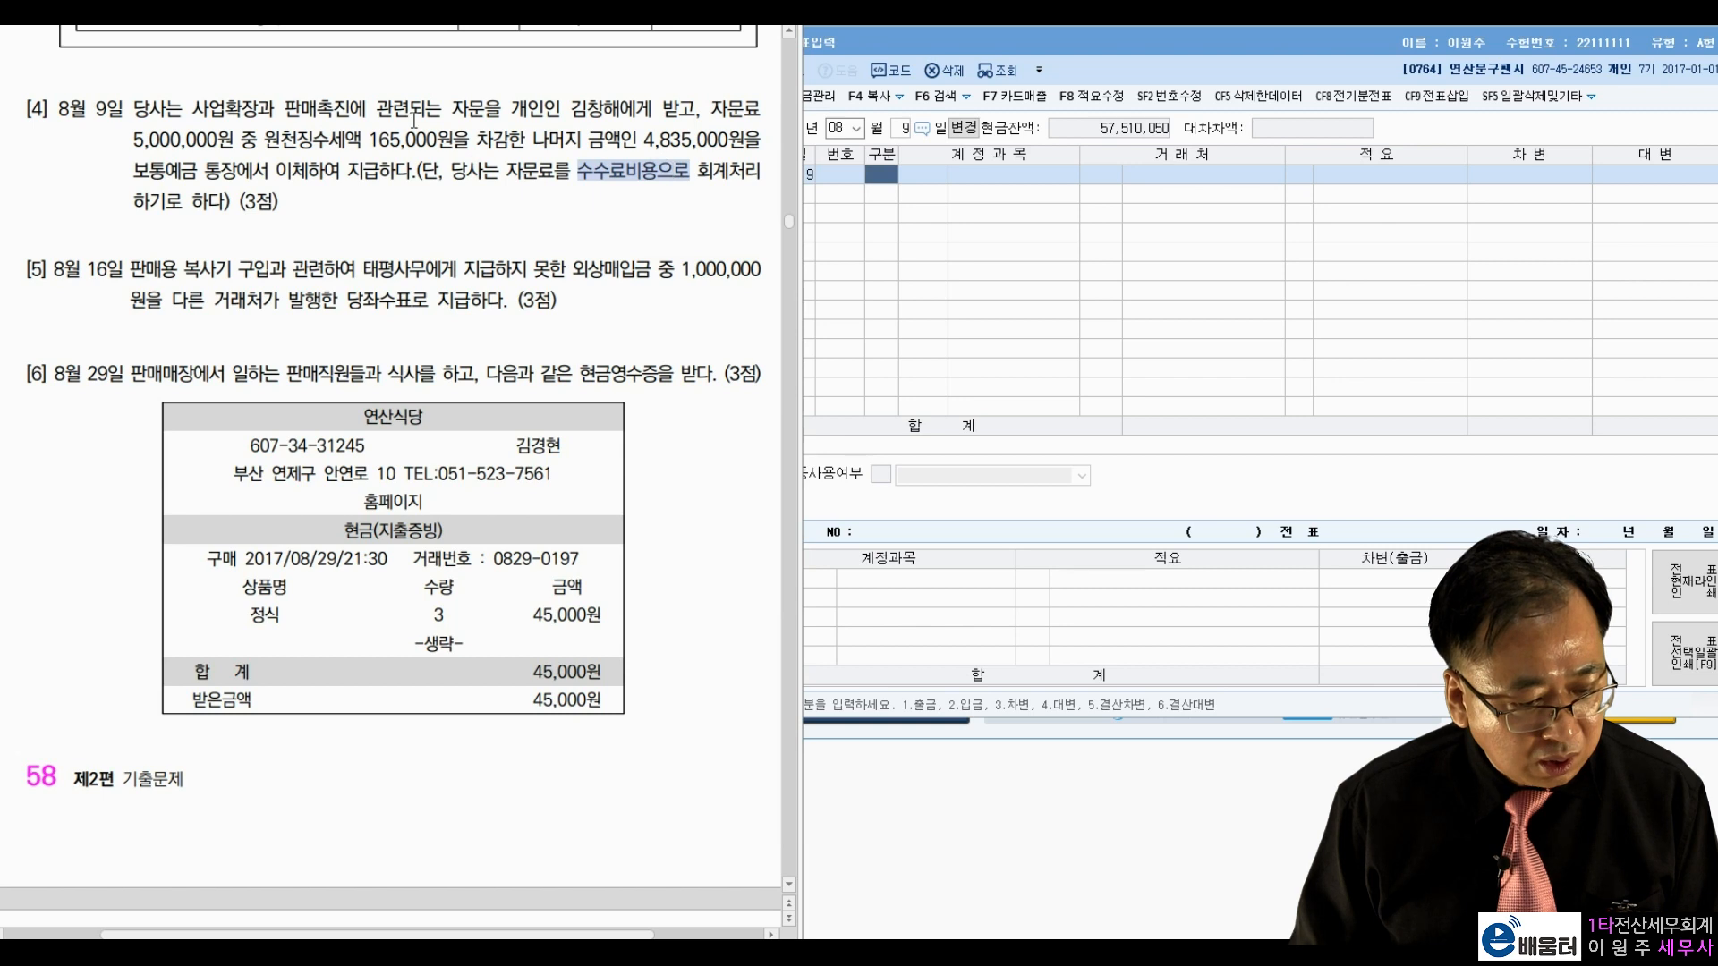
drag(285, 109, 336, 109)
drag(579, 170, 655, 171)
click(525, 183)
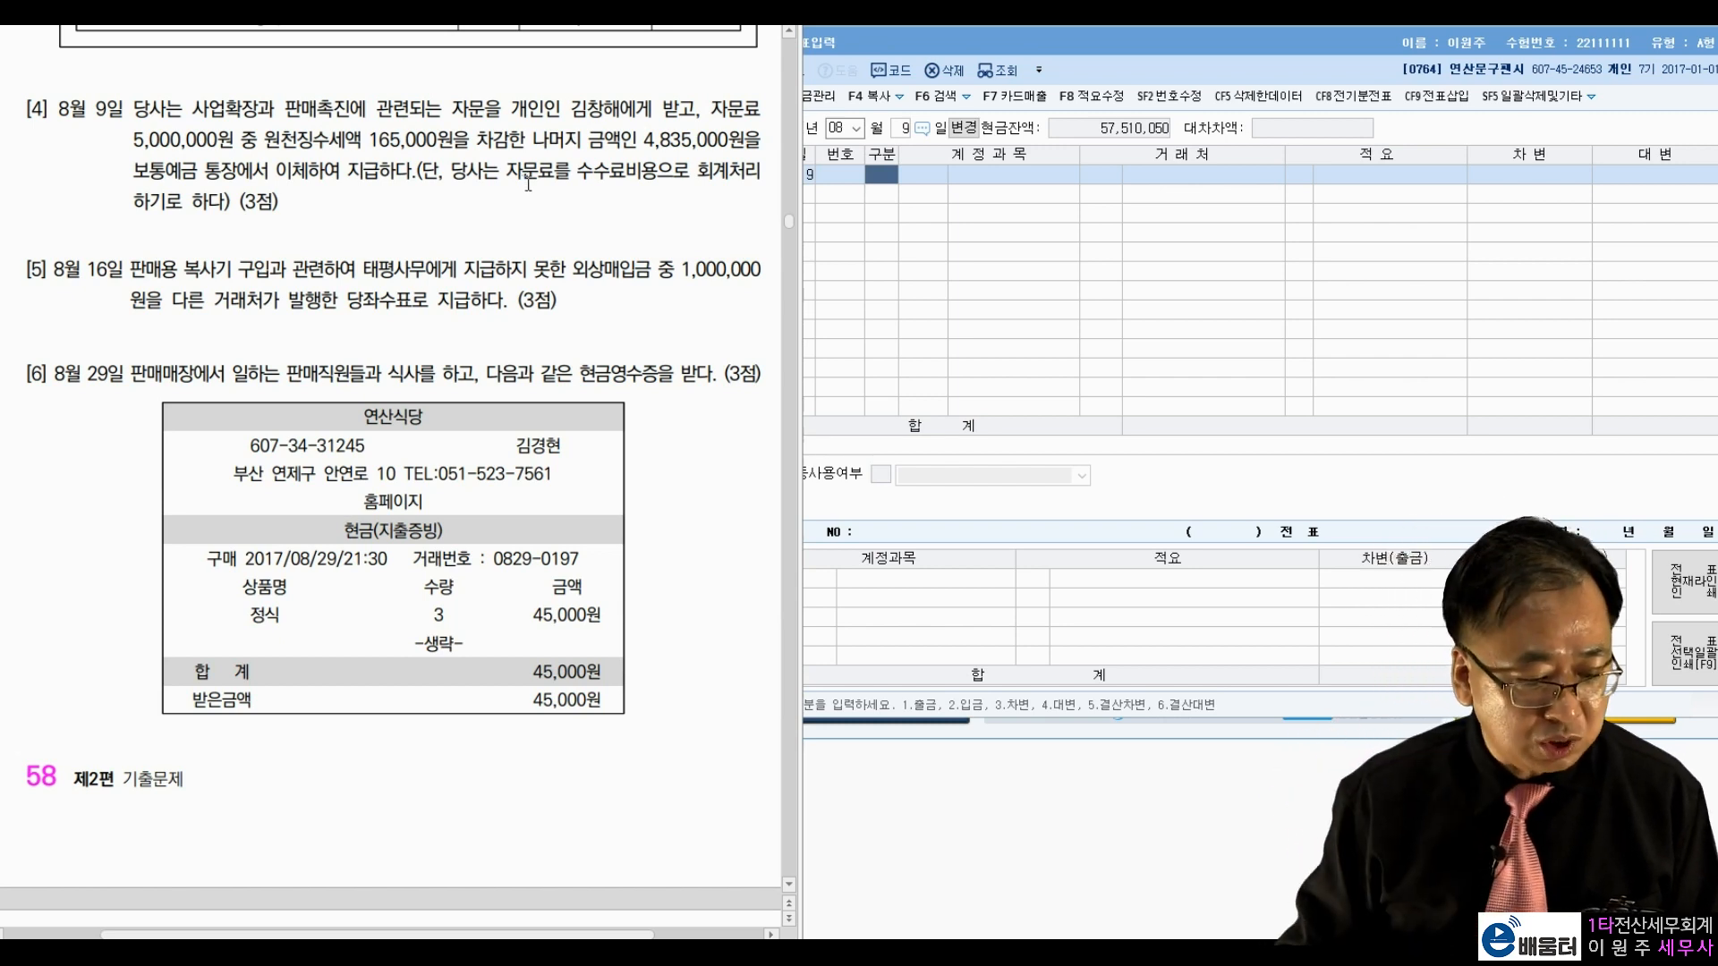
drag(132, 172, 240, 170)
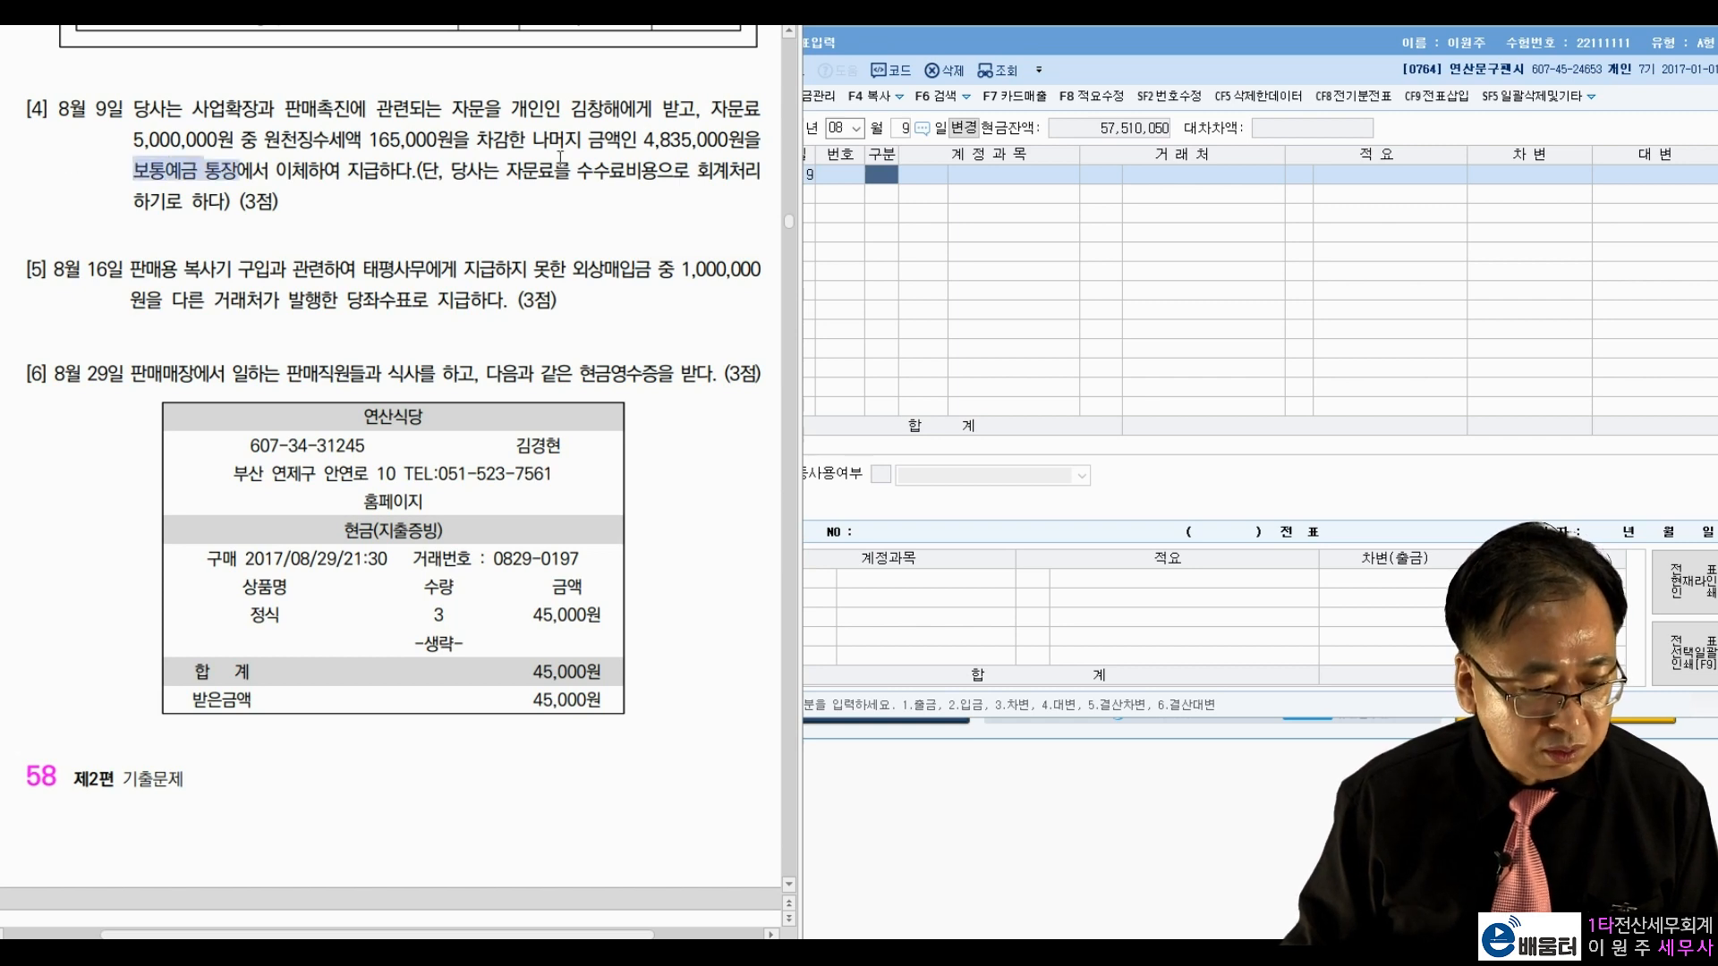
drag(642, 140, 726, 140)
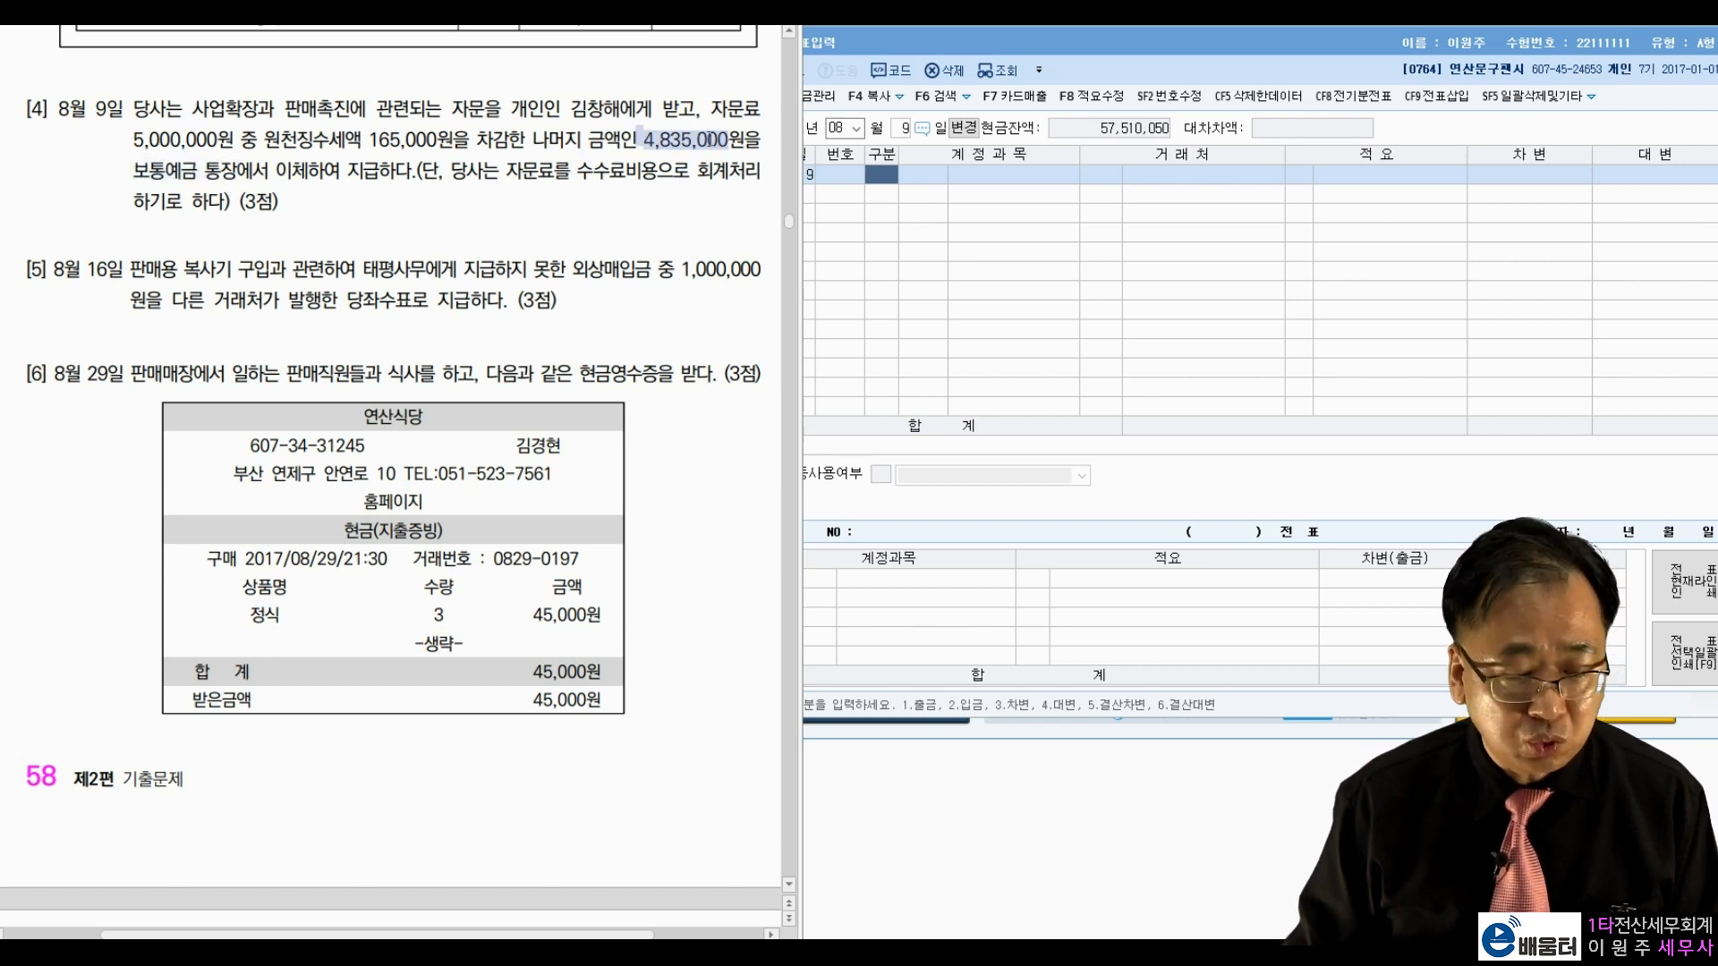
drag(370, 141, 445, 144)
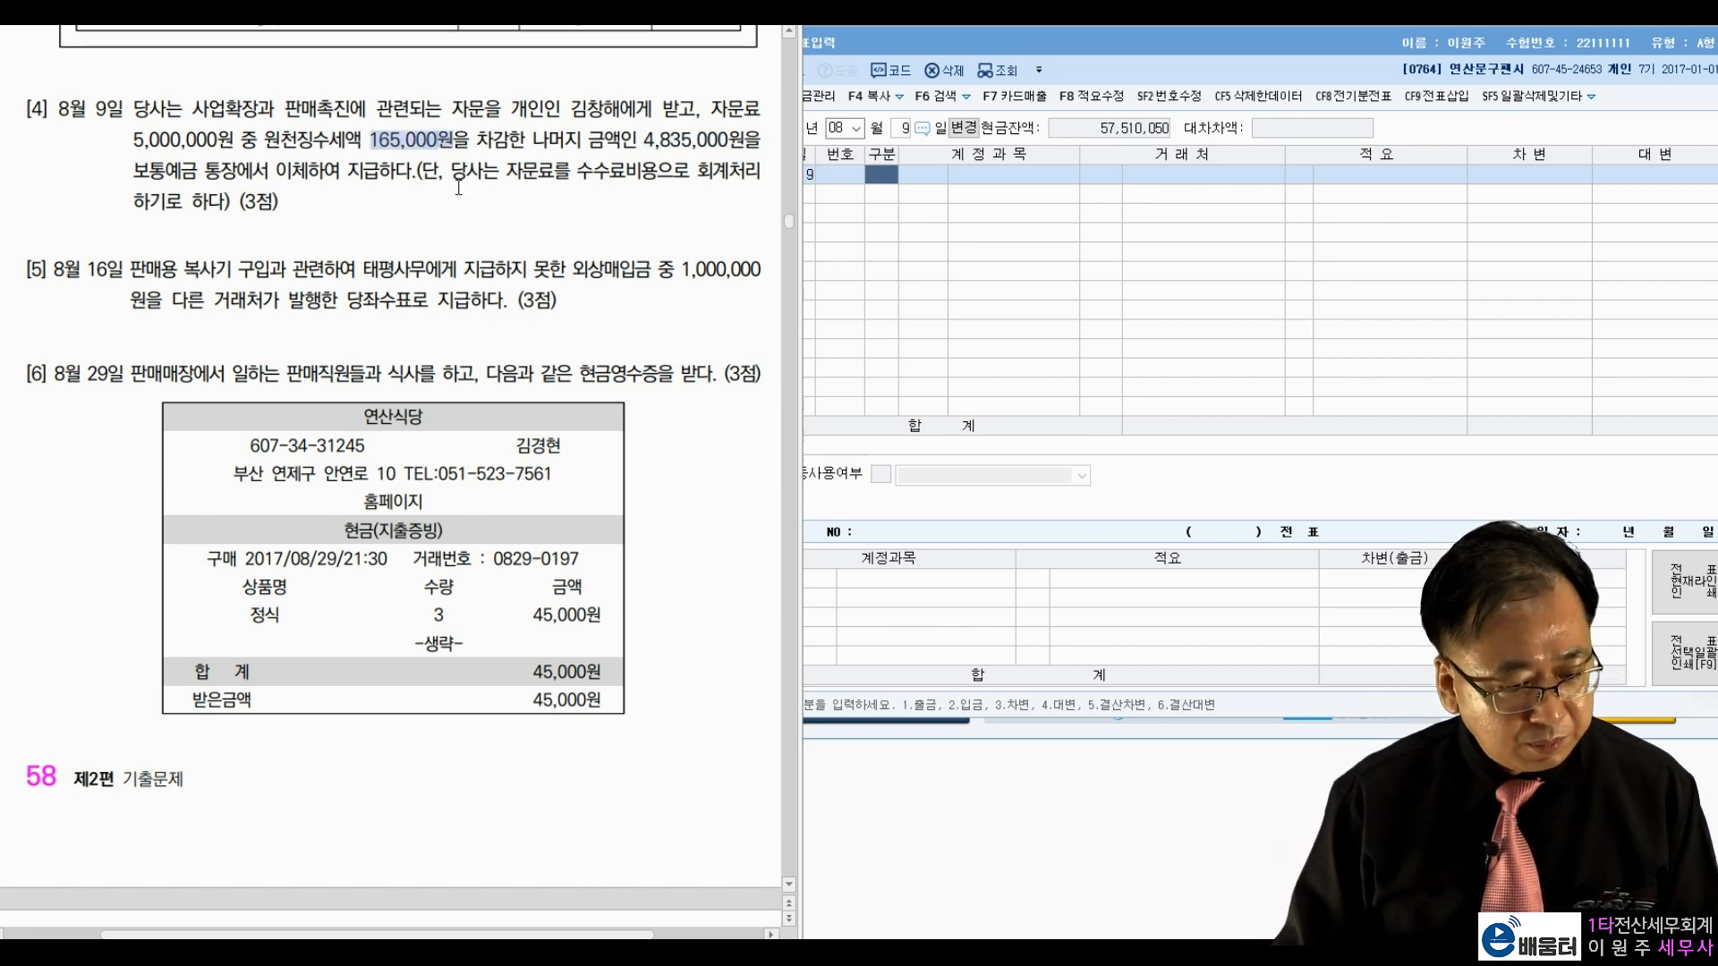
click(458, 187)
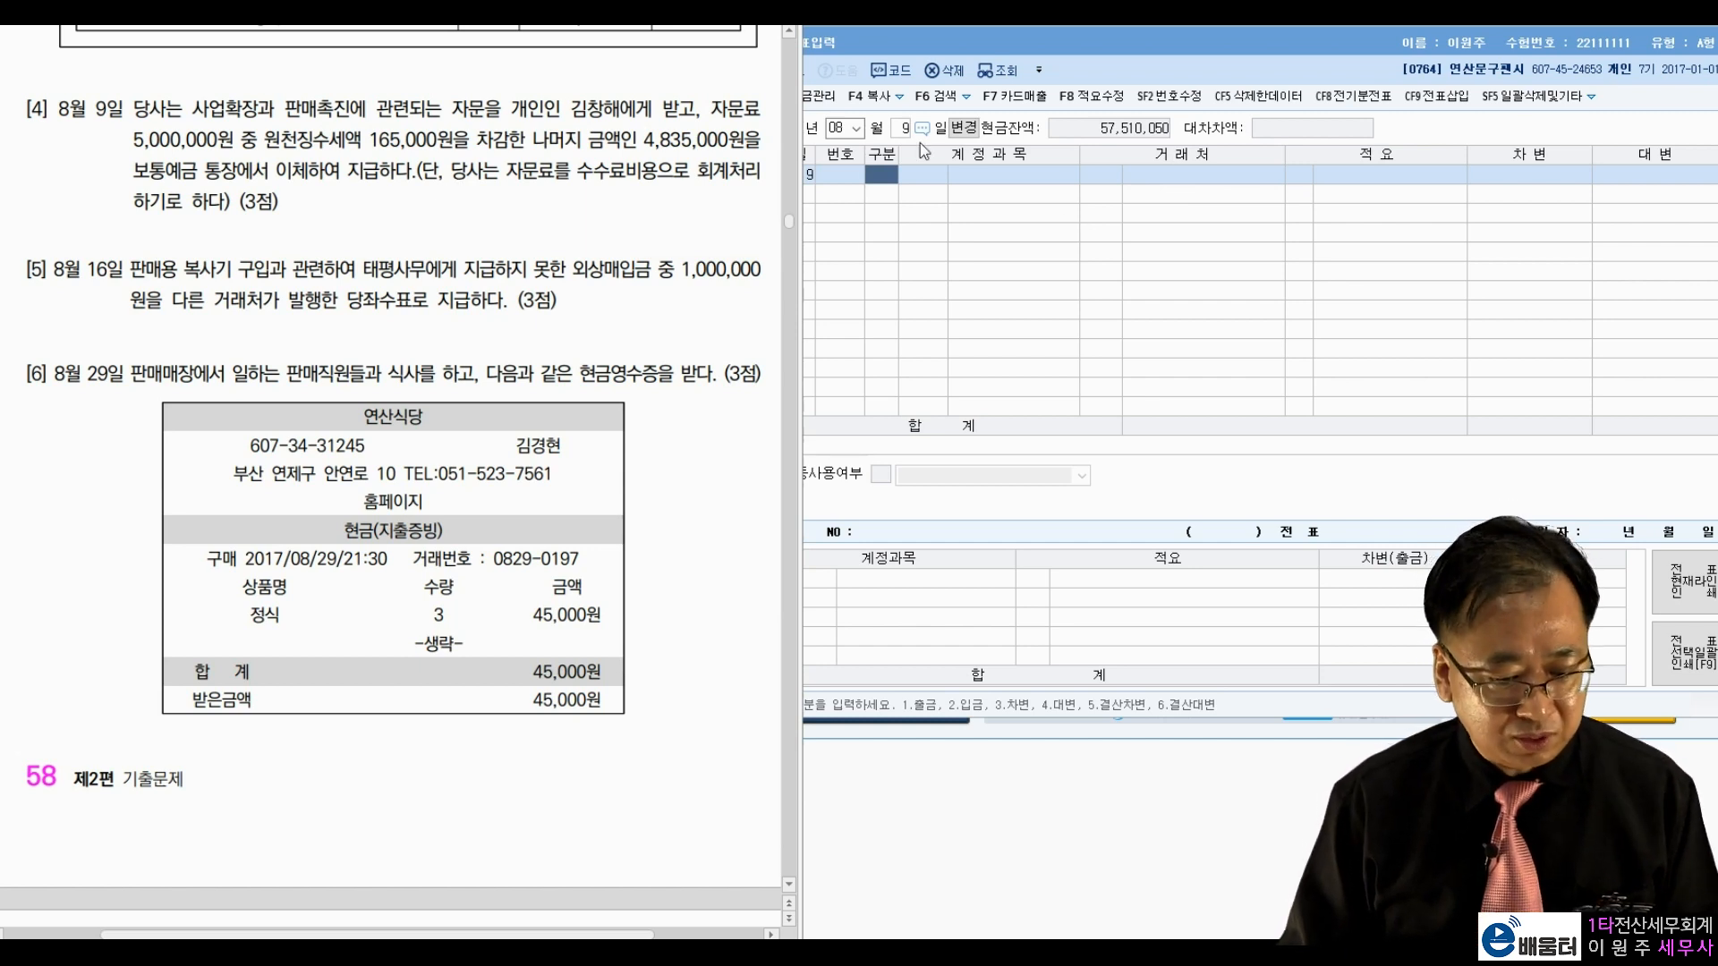
click(896, 183)
Step: Debit 0831 수수료비용 5,000,000, found through the account lookup for 수수료
text(3)
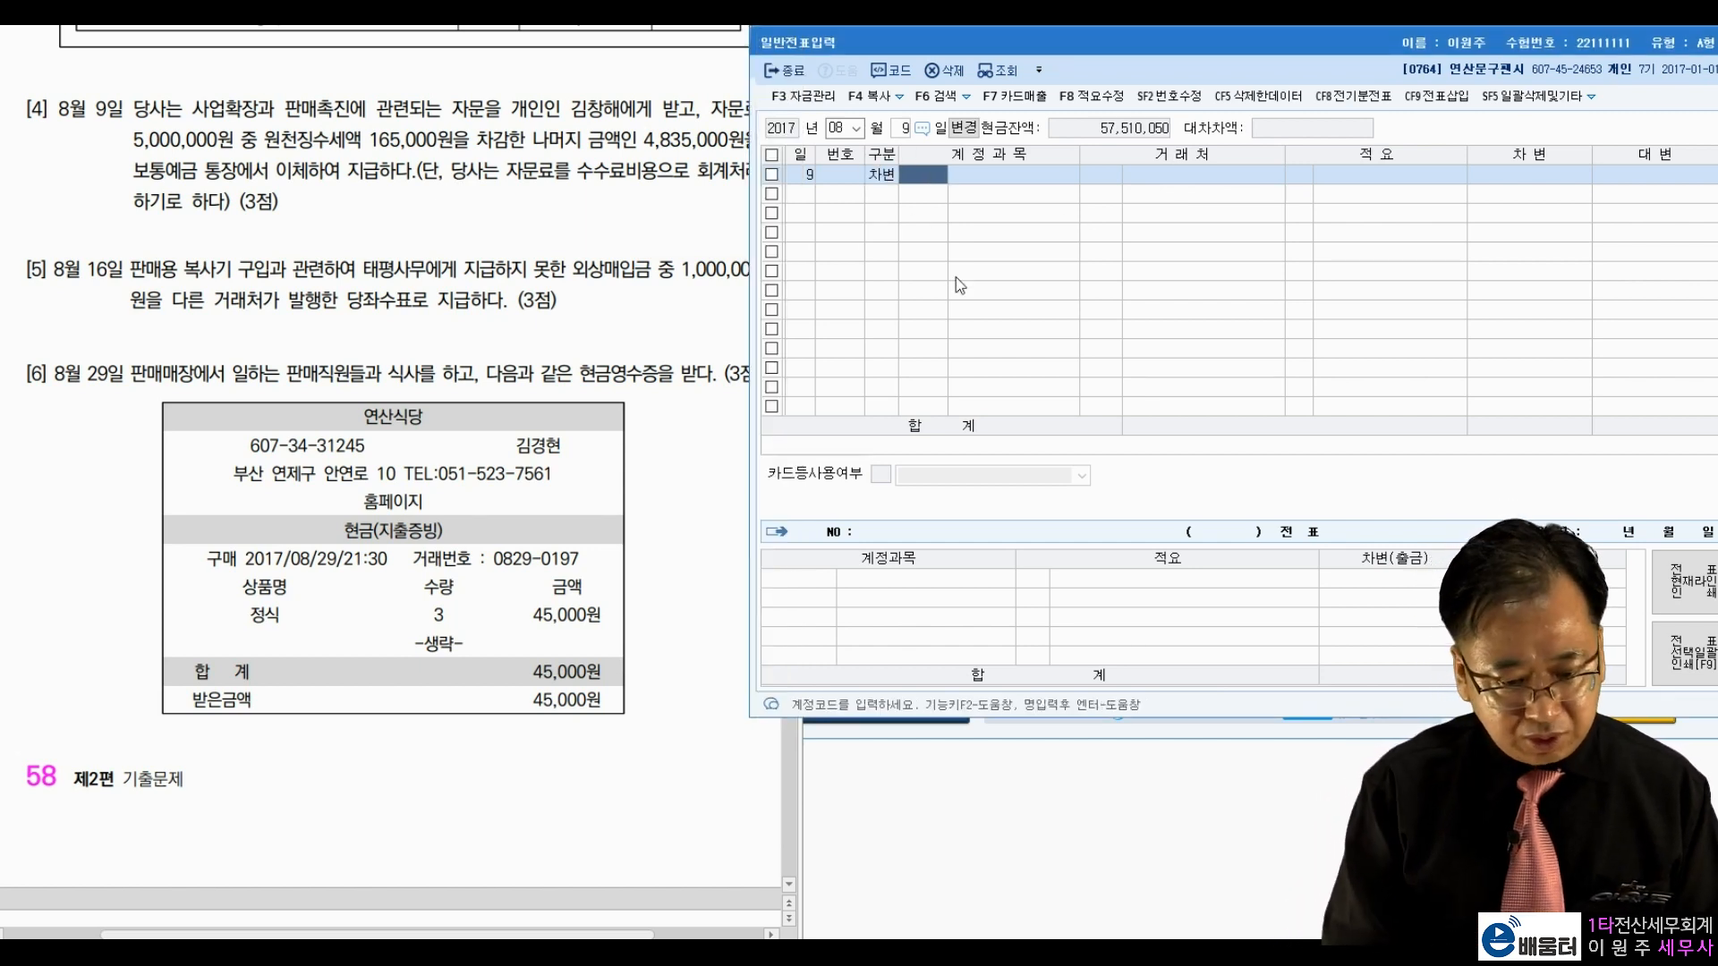
text(수수료)
key(Return)
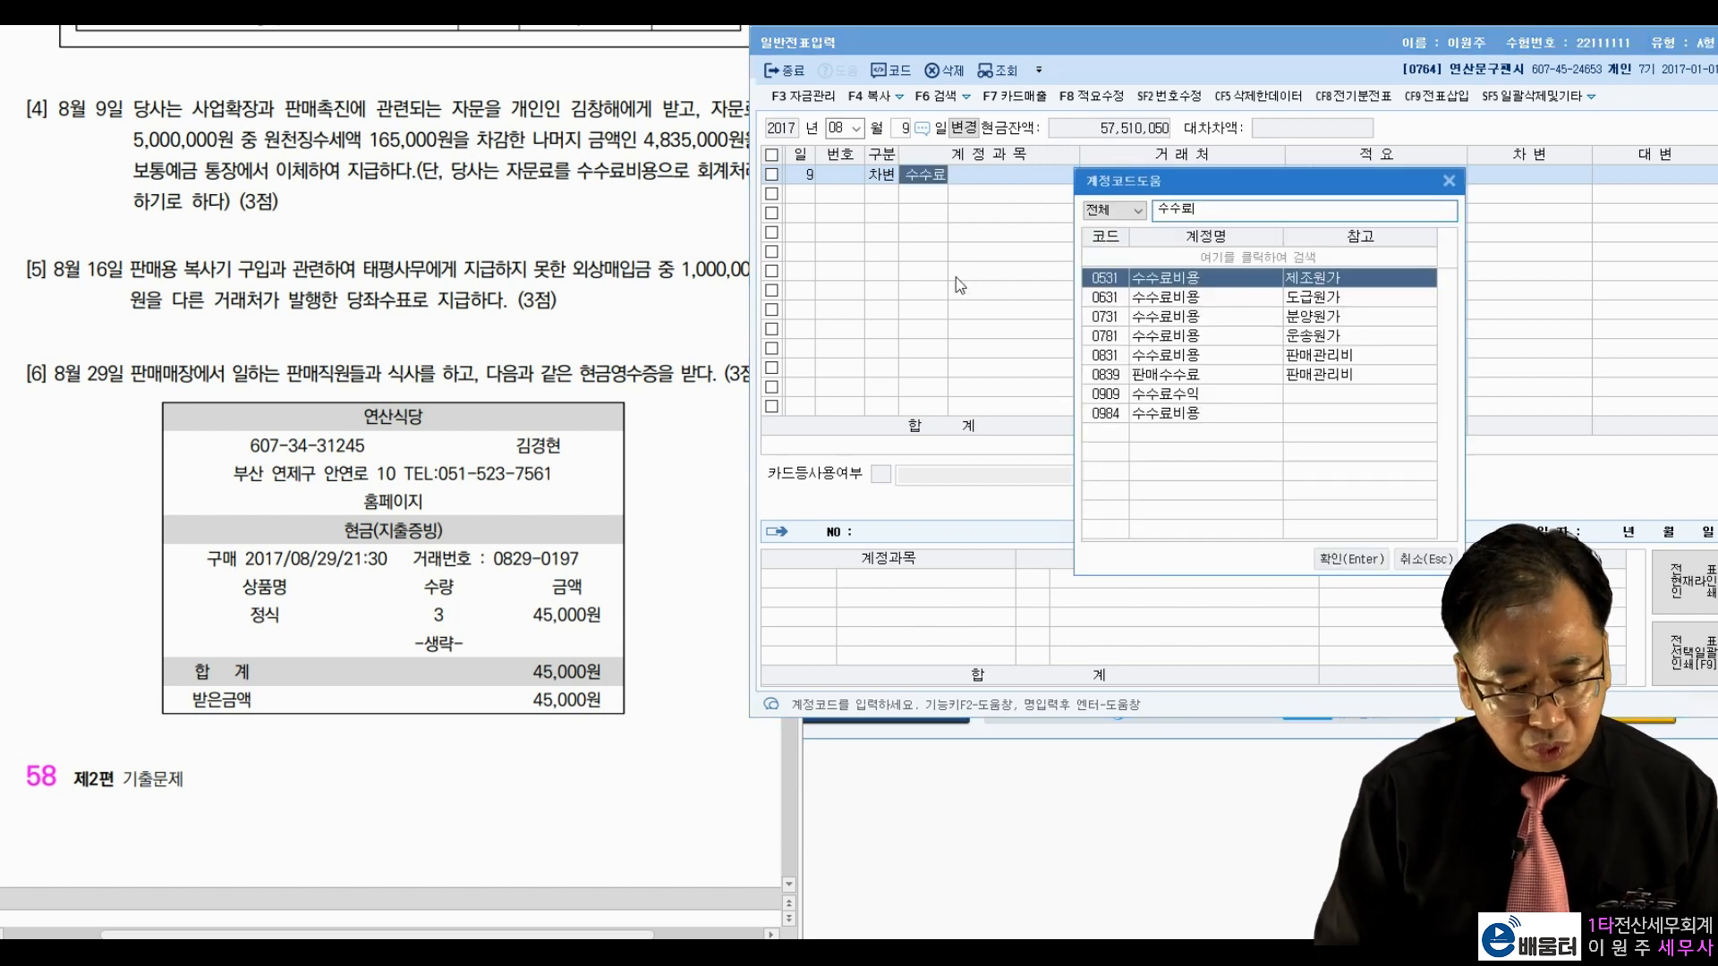
key(Down)
key(Down)
key(Down)
key(Down)
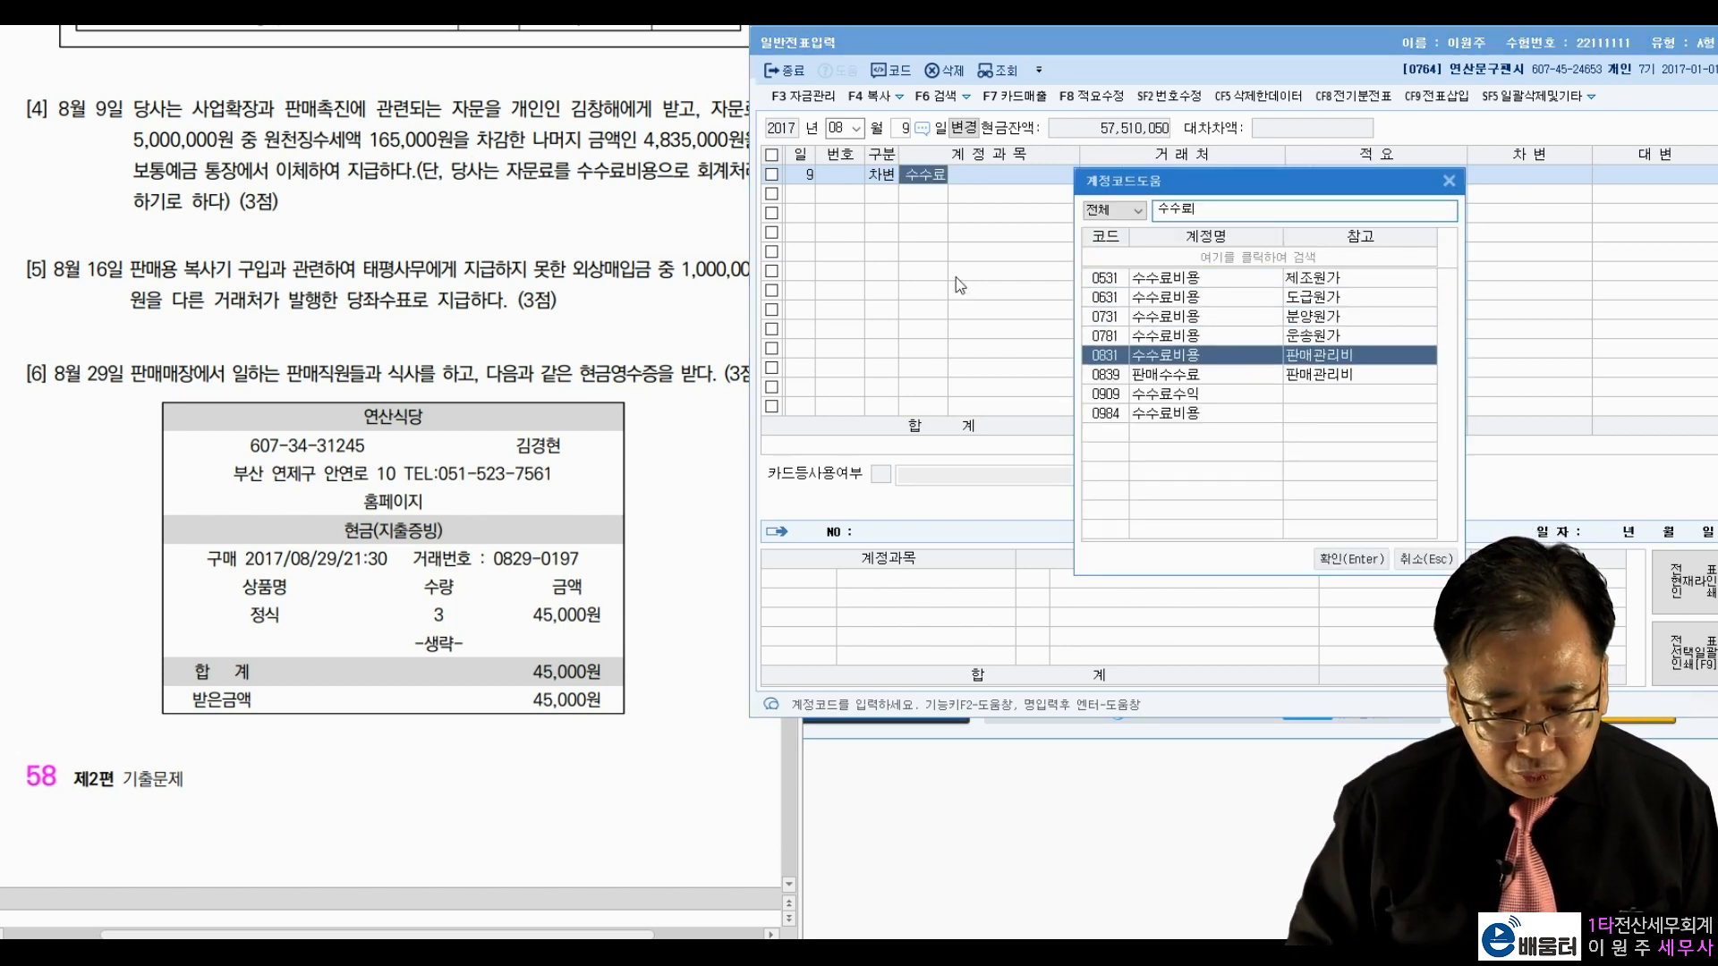
key(Return)
text(5000000)
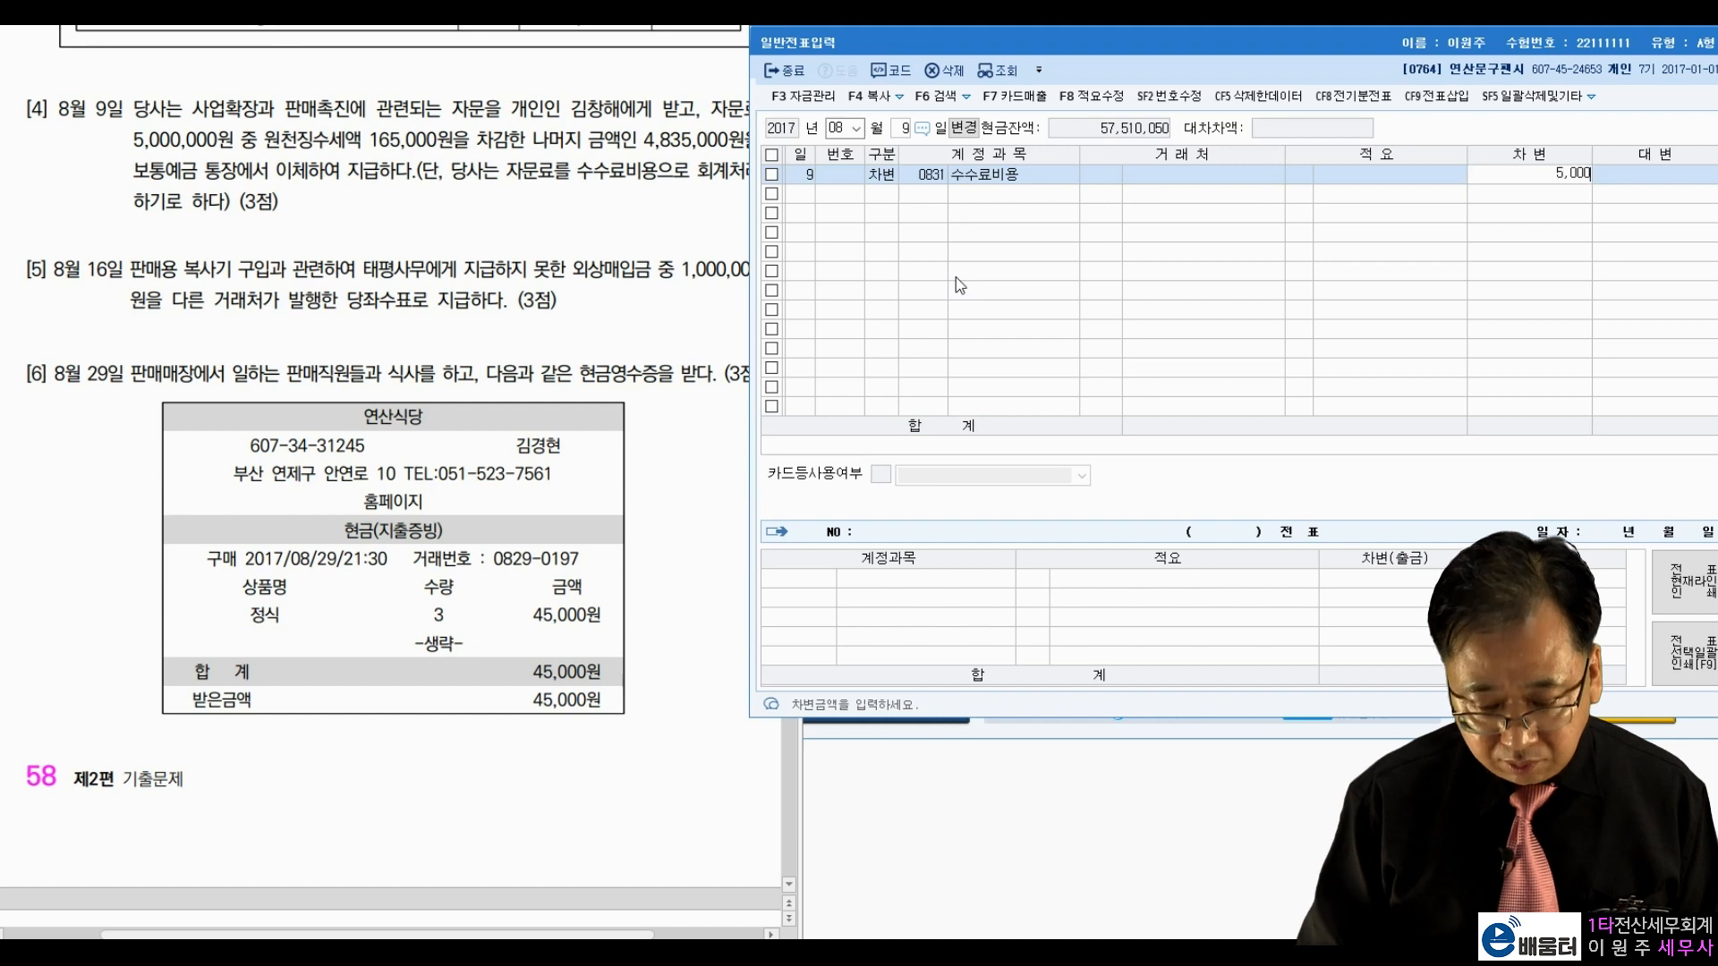
key(Return)
Step: Credit 0254 예수금 165,000 and 0103 보통예금 with the balancing 4,835,000
text(4)
key(Return)
text(예수)
key(Return)
key(Return)
key(Return)
key(Return)
key(Return)
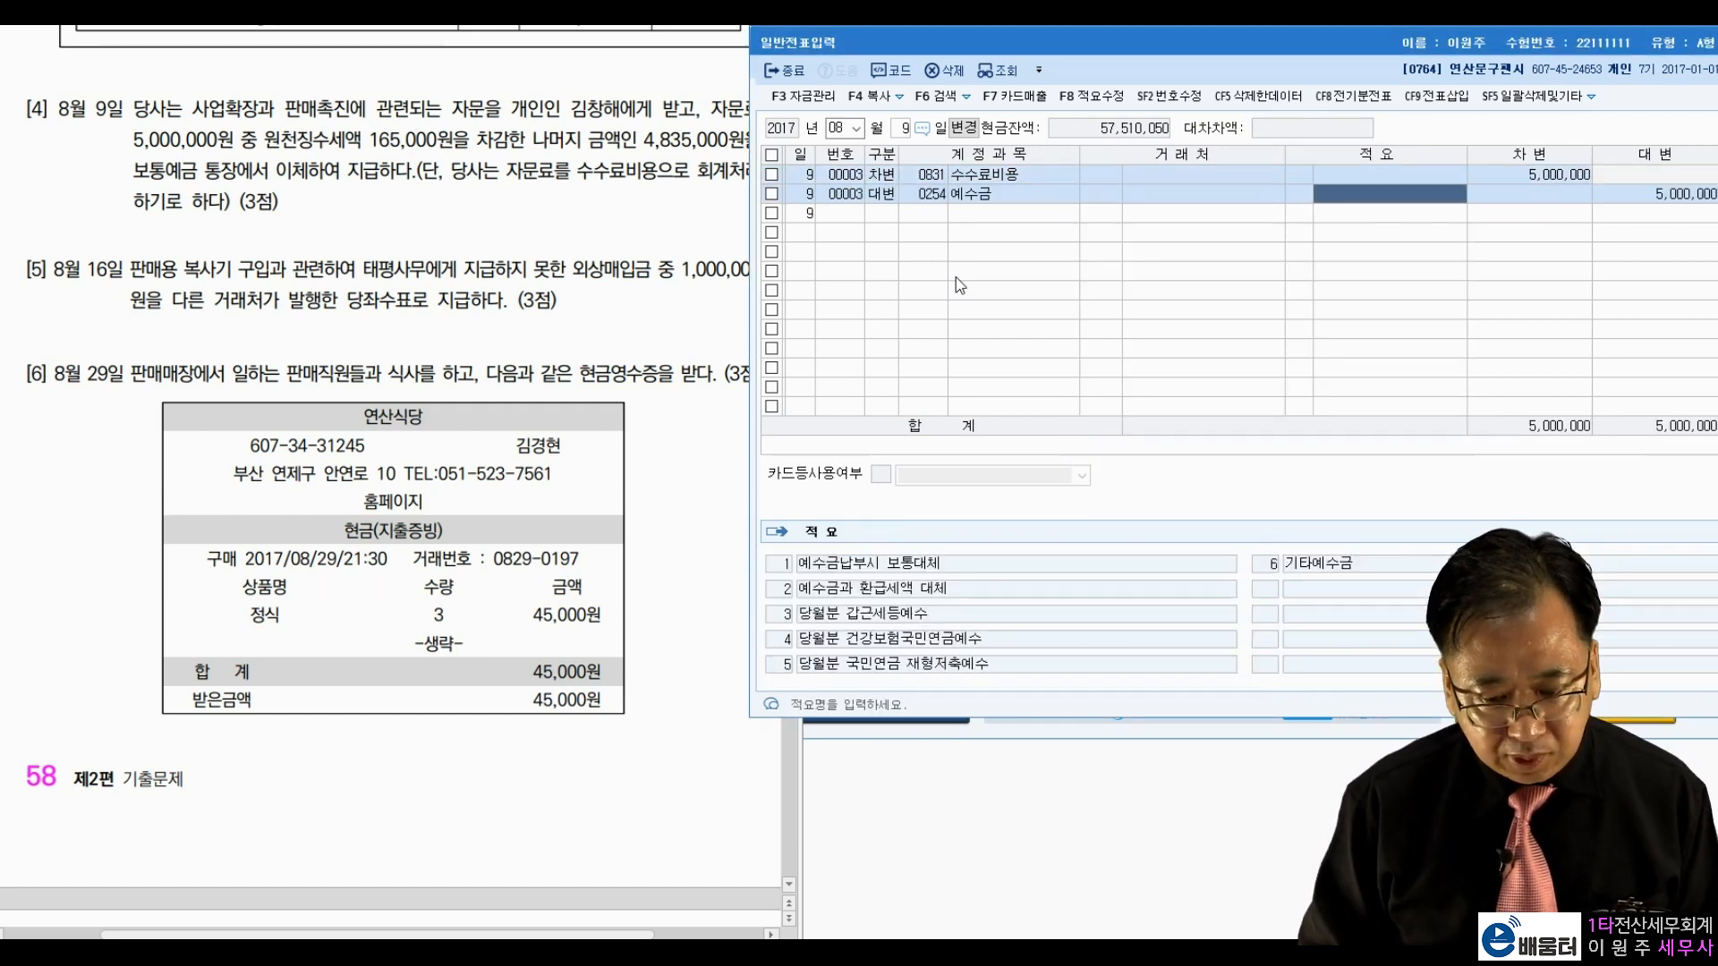
key(Return)
text(165000)
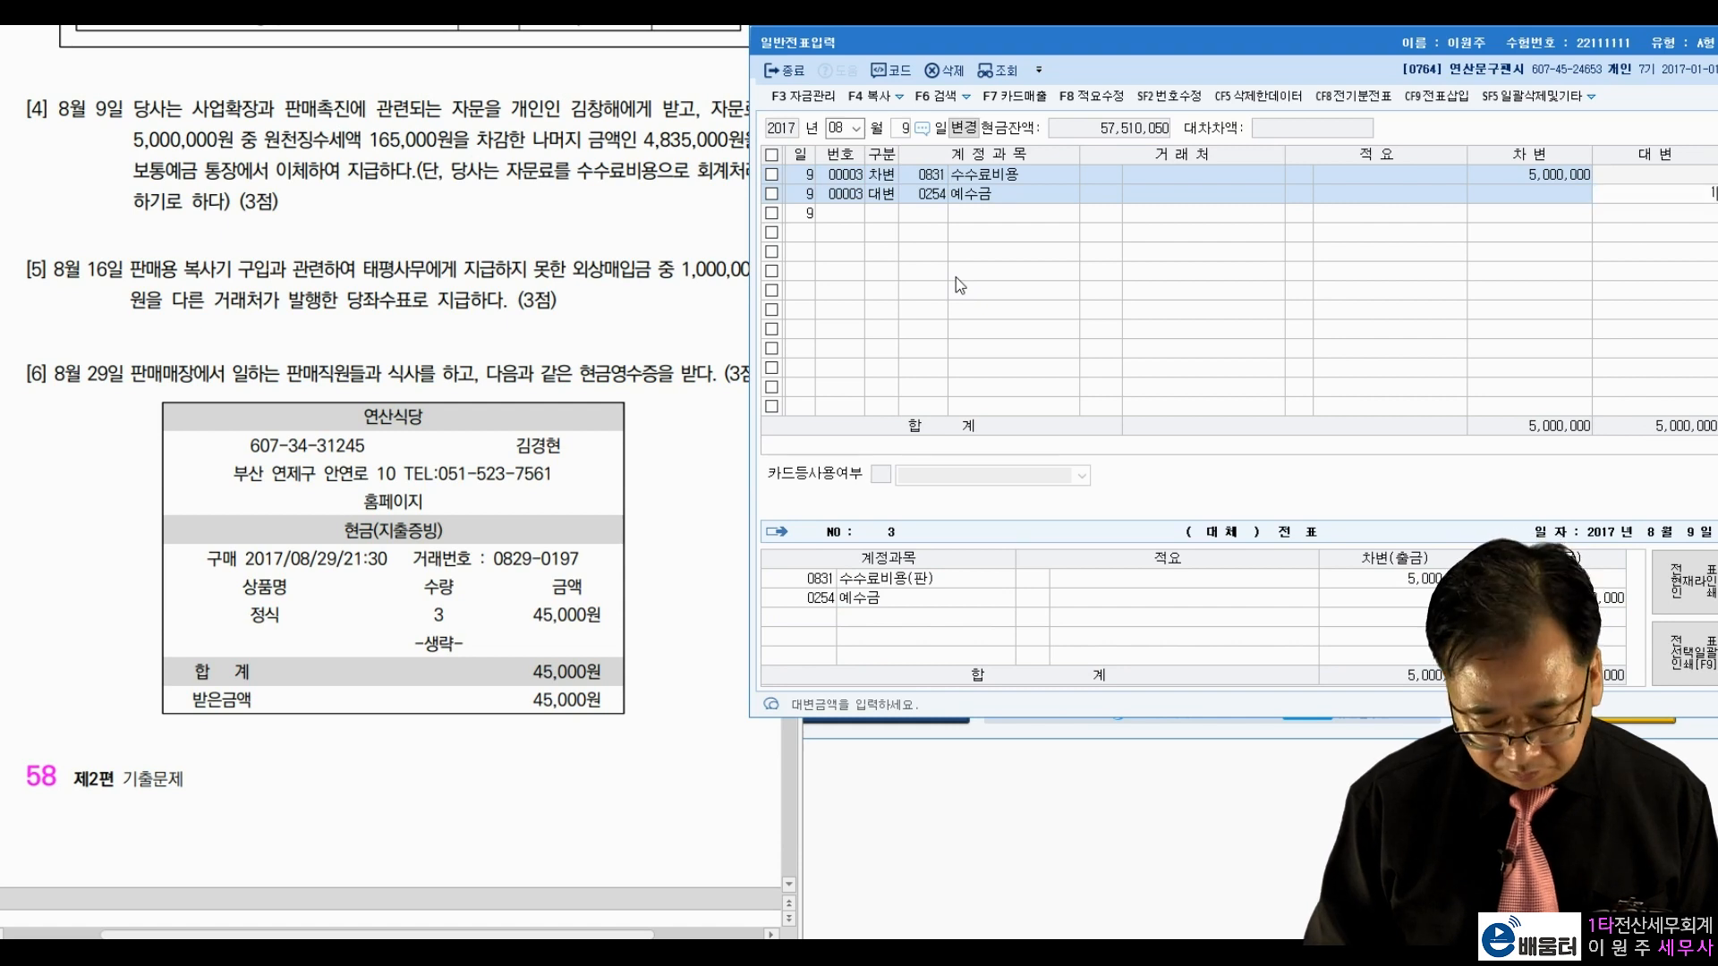
key(Return)
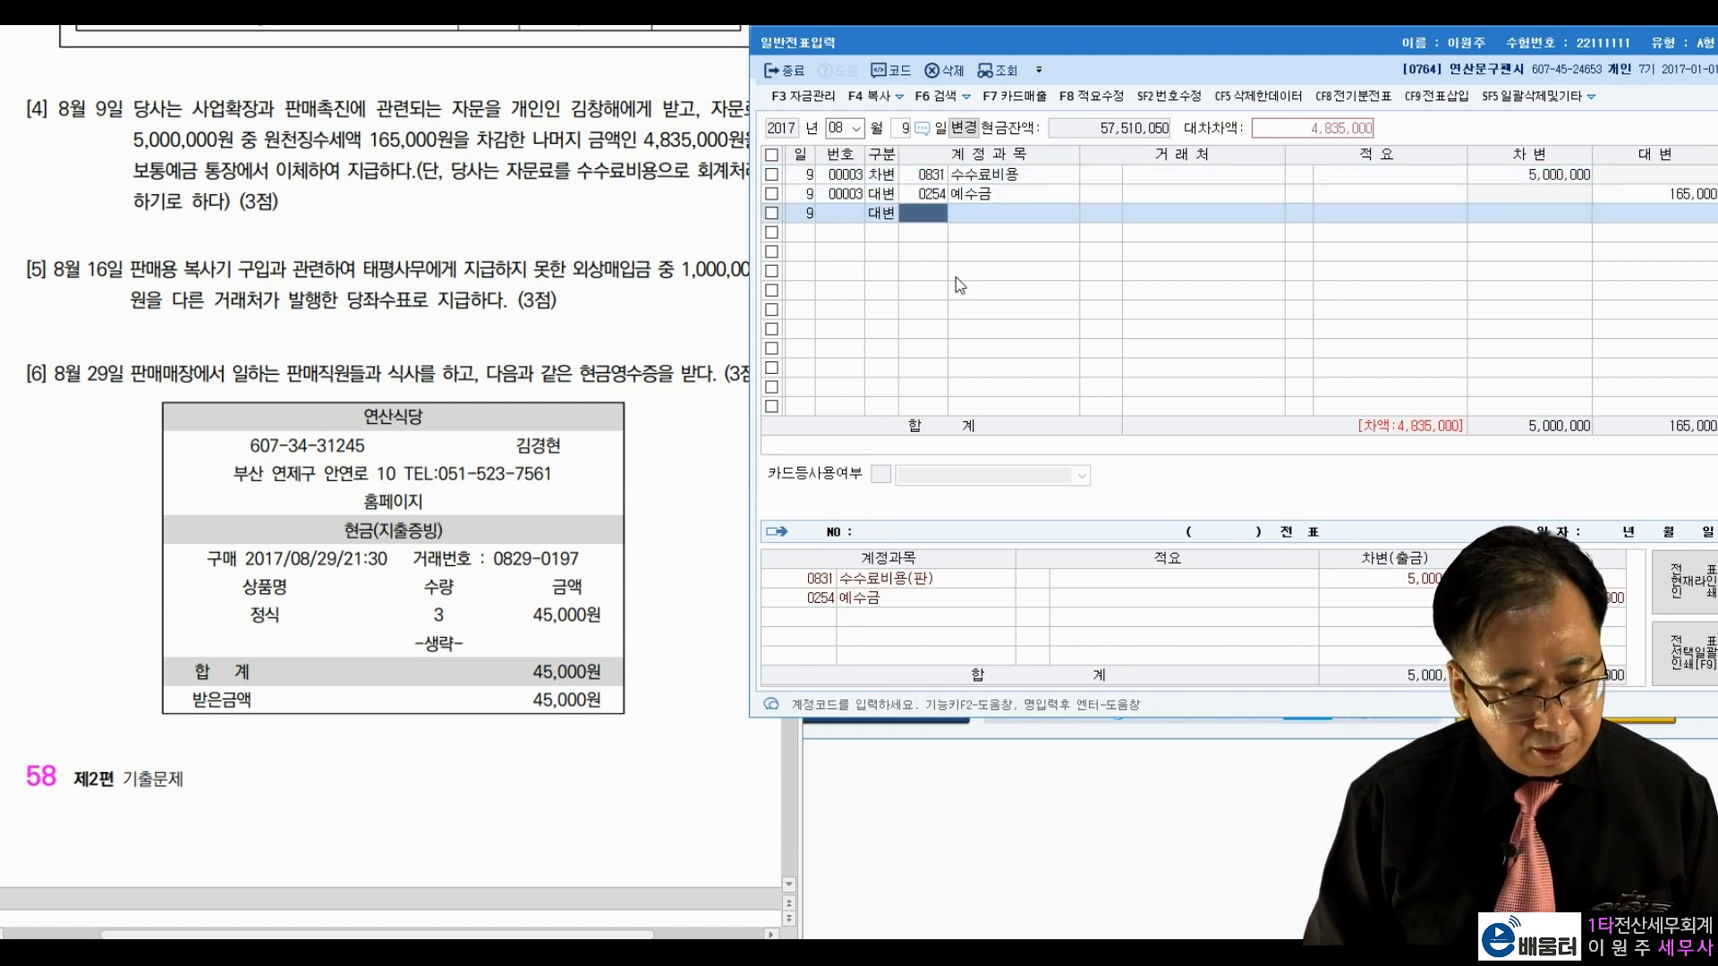
text(103)
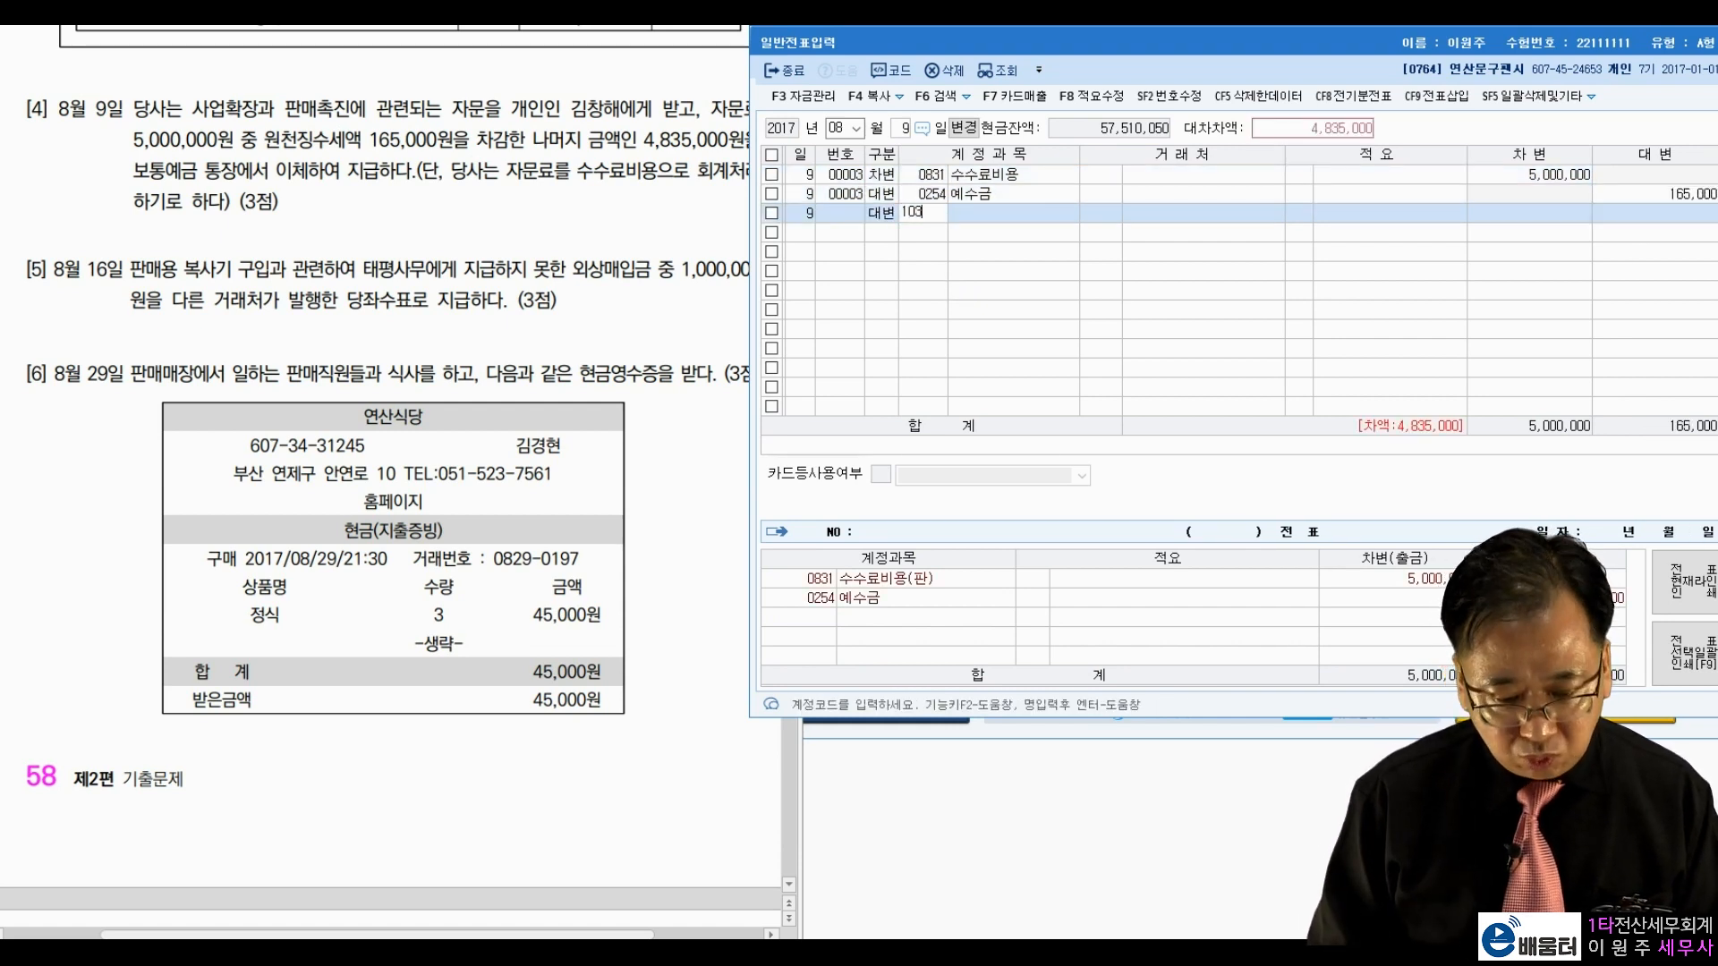
key(Return)
key(Return)
key(Return)
Step: Finish the August 9 voucher and select the day field for a new date
key(Return)
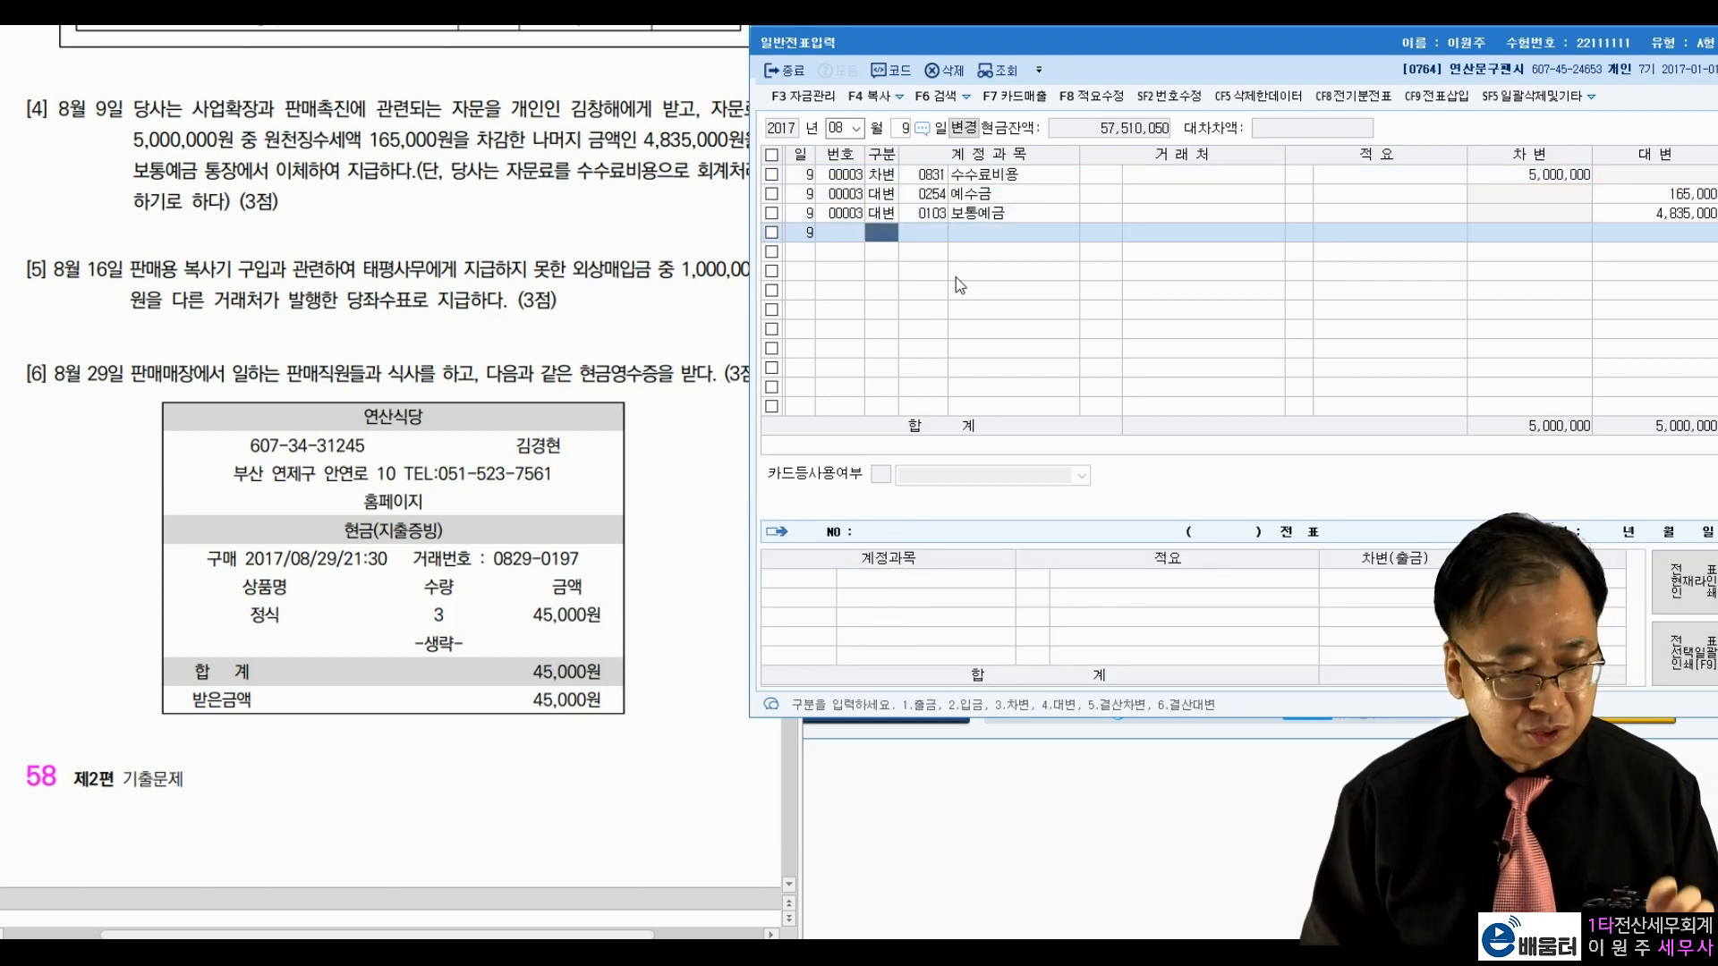
click(915, 135)
click(909, 134)
Step: Switch the journal to August 16 and review question [5]'s 판매용 copier and supplier 태평사무
text(16)
key(Return)
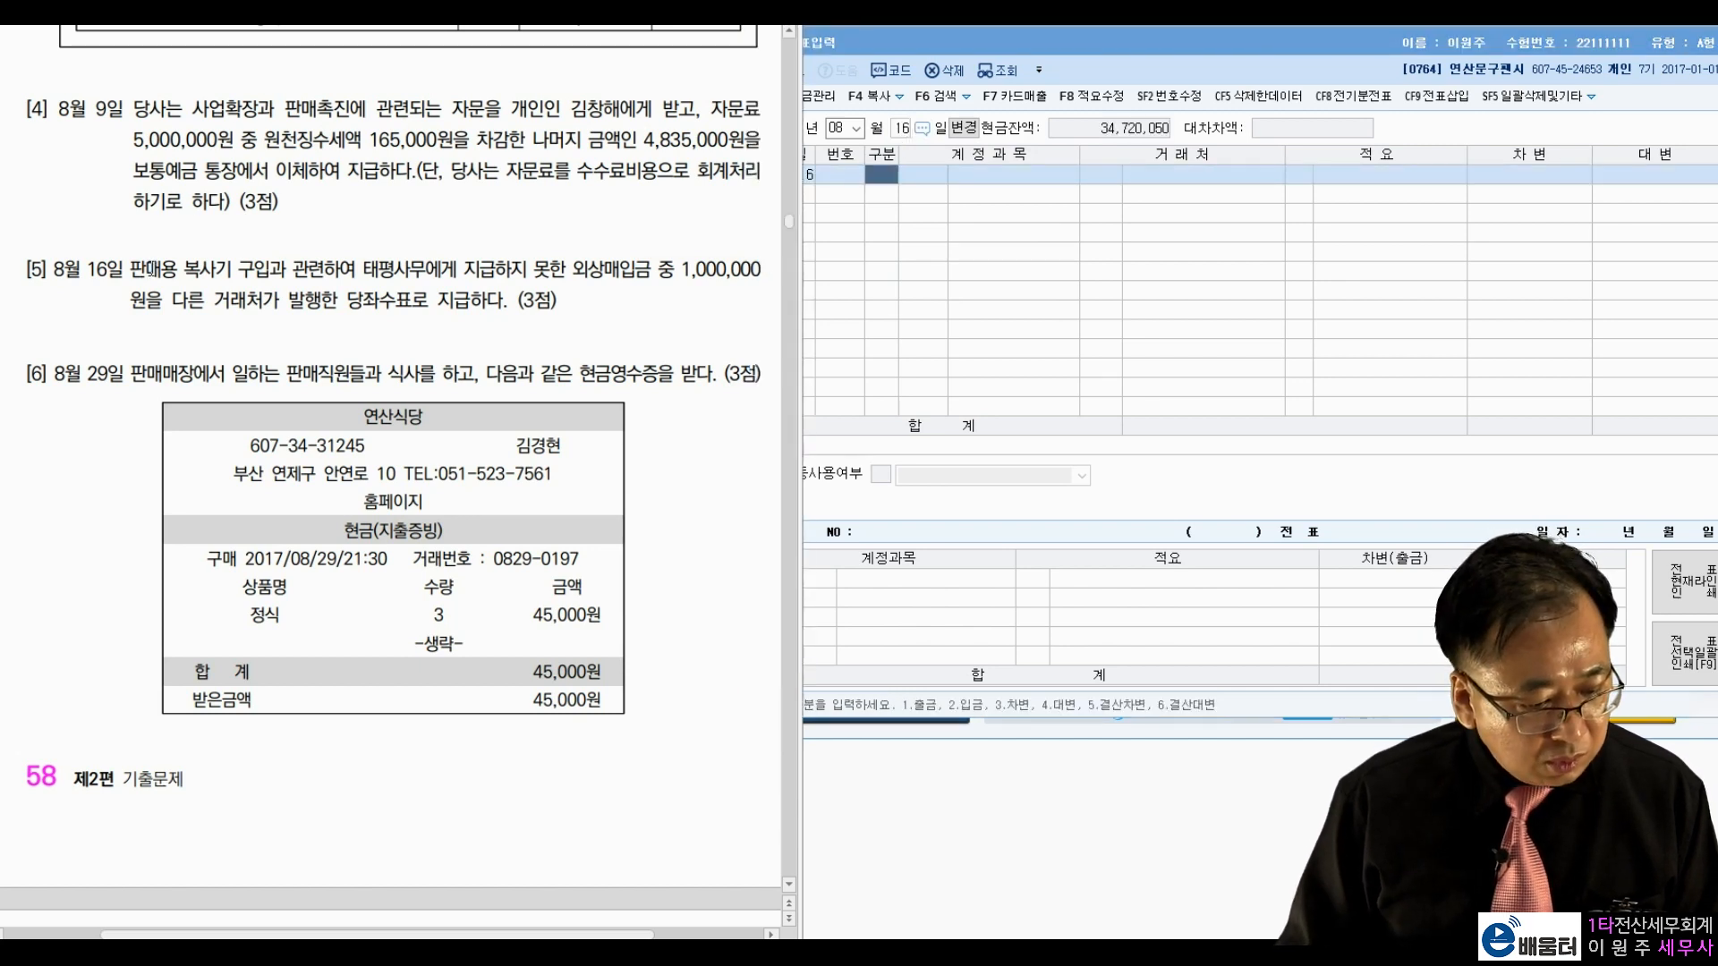
drag(130, 268, 224, 270)
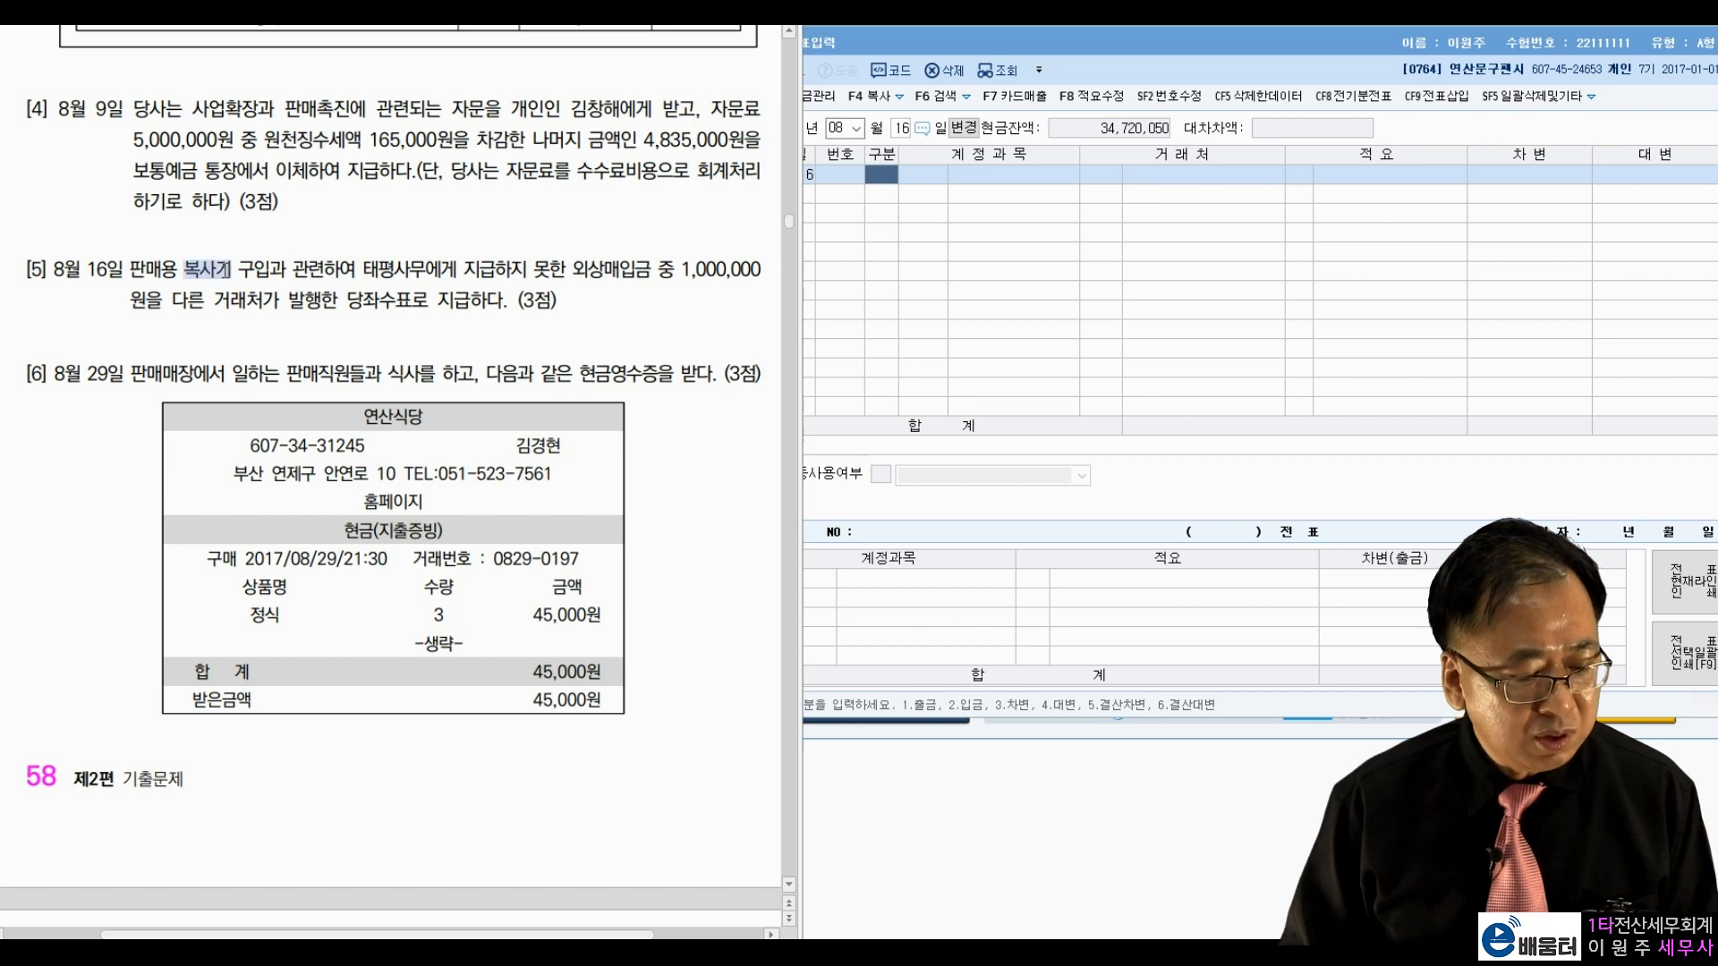
key(Hangul_Hanja)
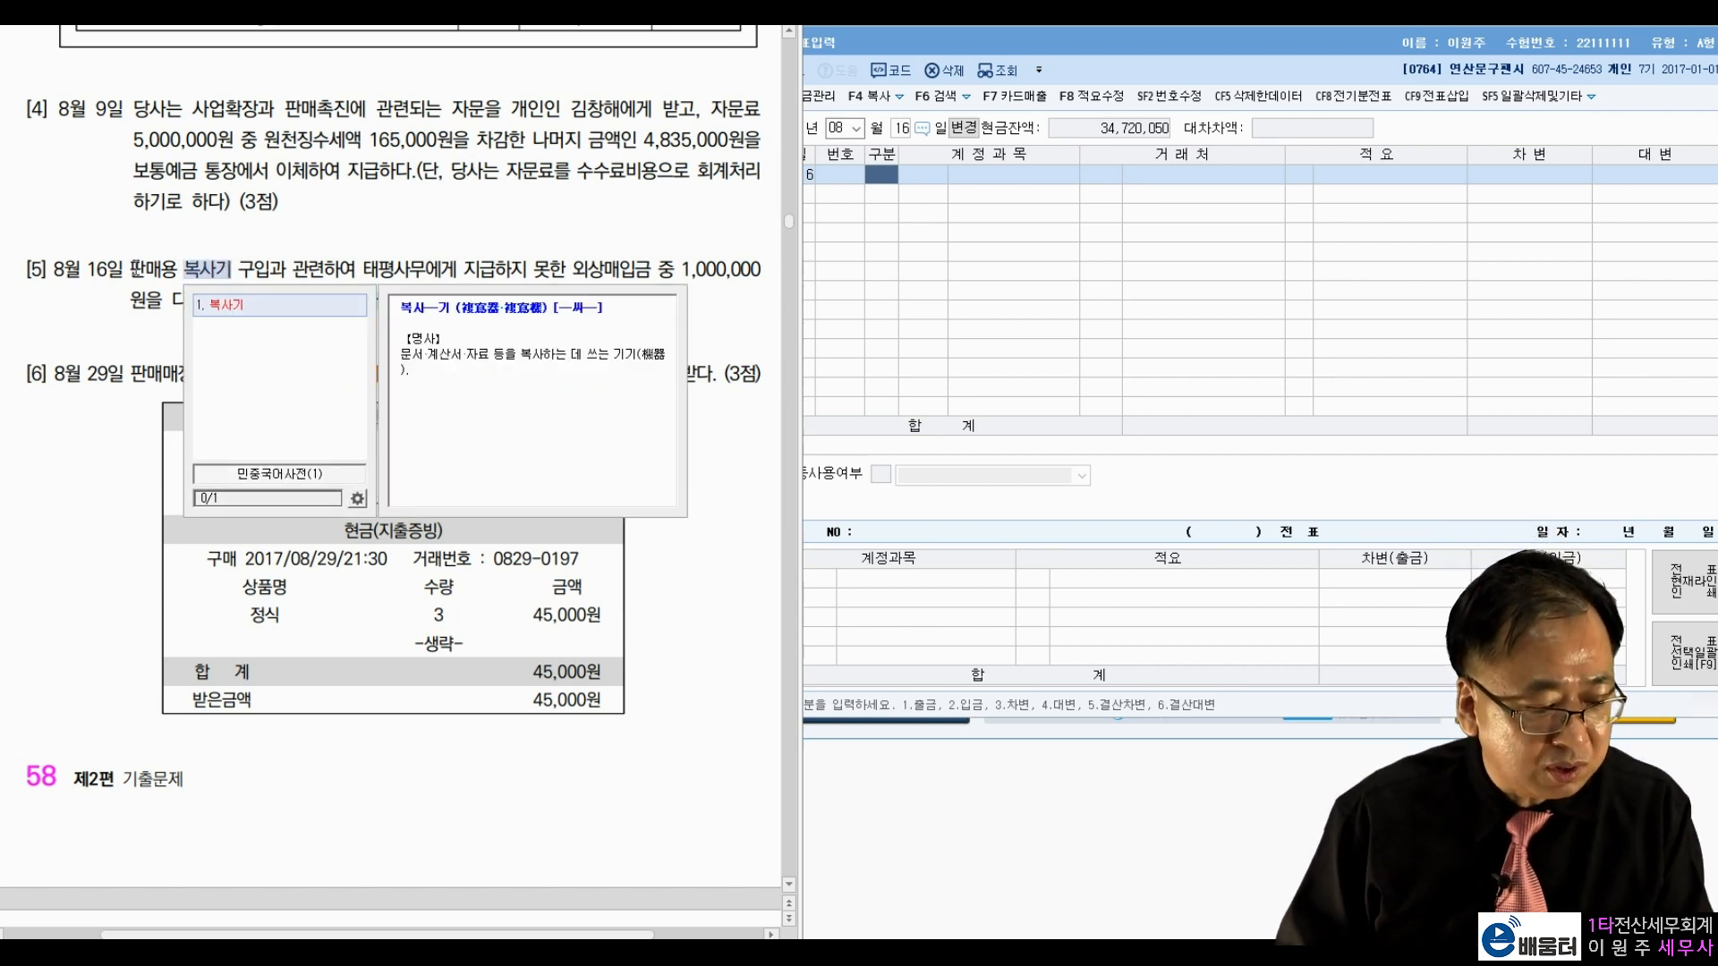
drag(132, 268, 183, 269)
click(213, 269)
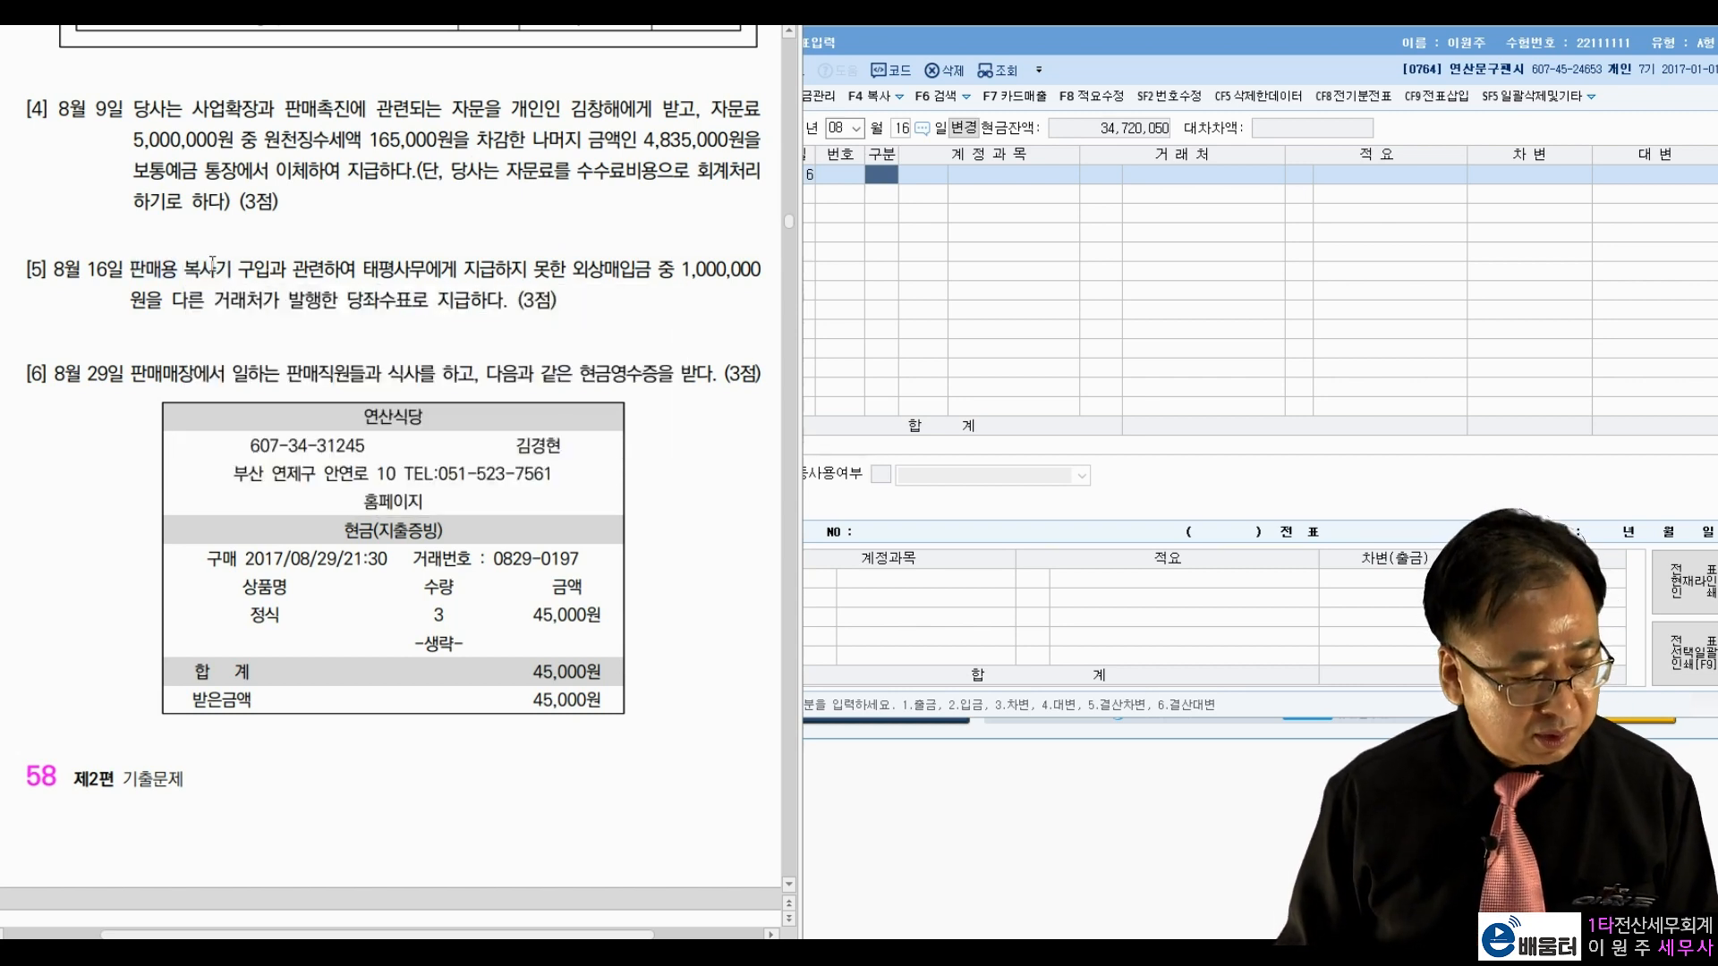
drag(360, 268, 418, 271)
click(545, 274)
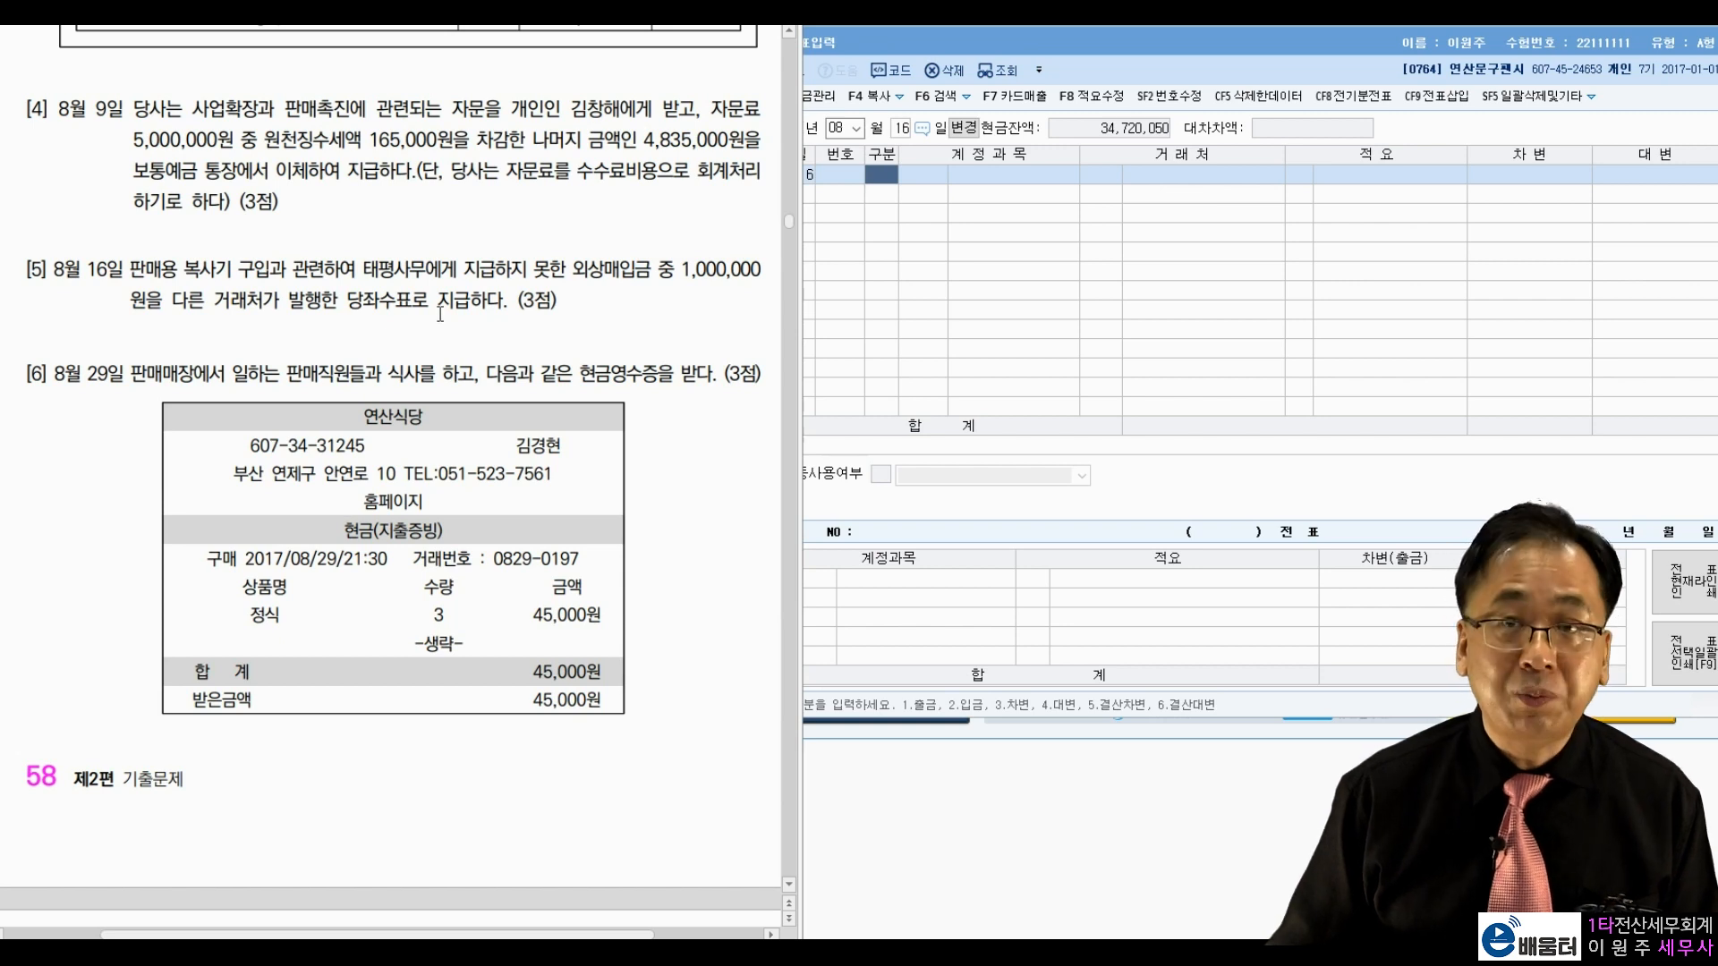
Step: Debit 0251 외상매입금 1,000,000 with partner 00108 태평사무
click(889, 176)
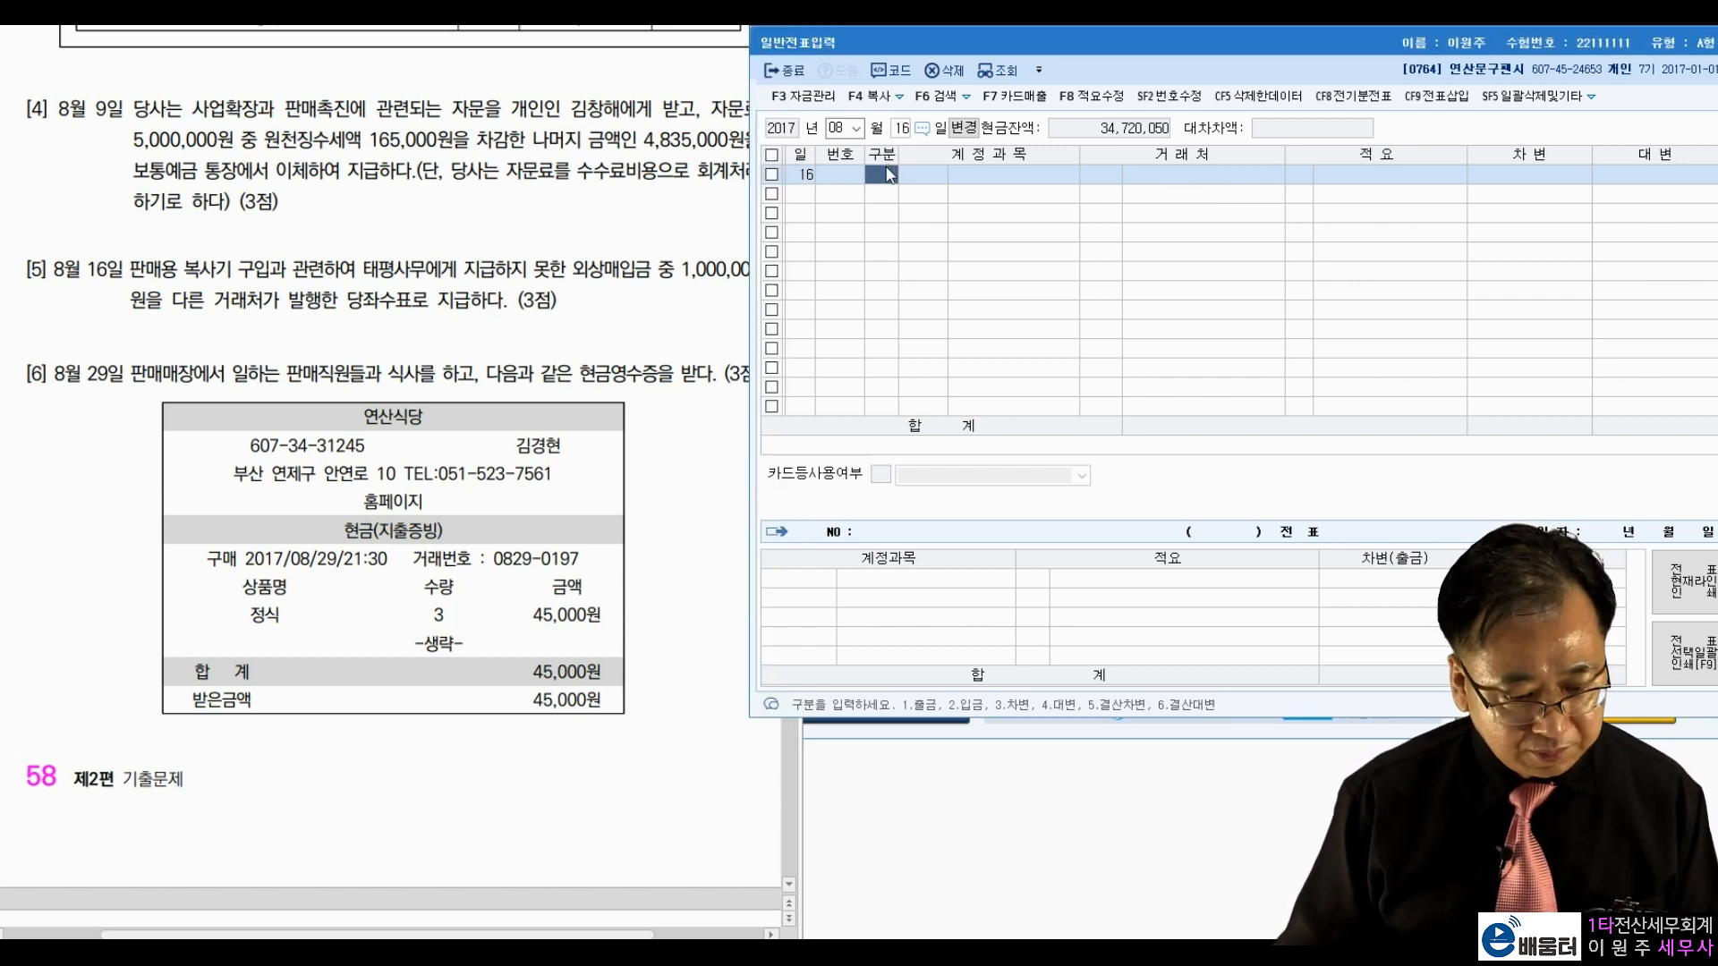
text(3)
key(Return)
text(251)
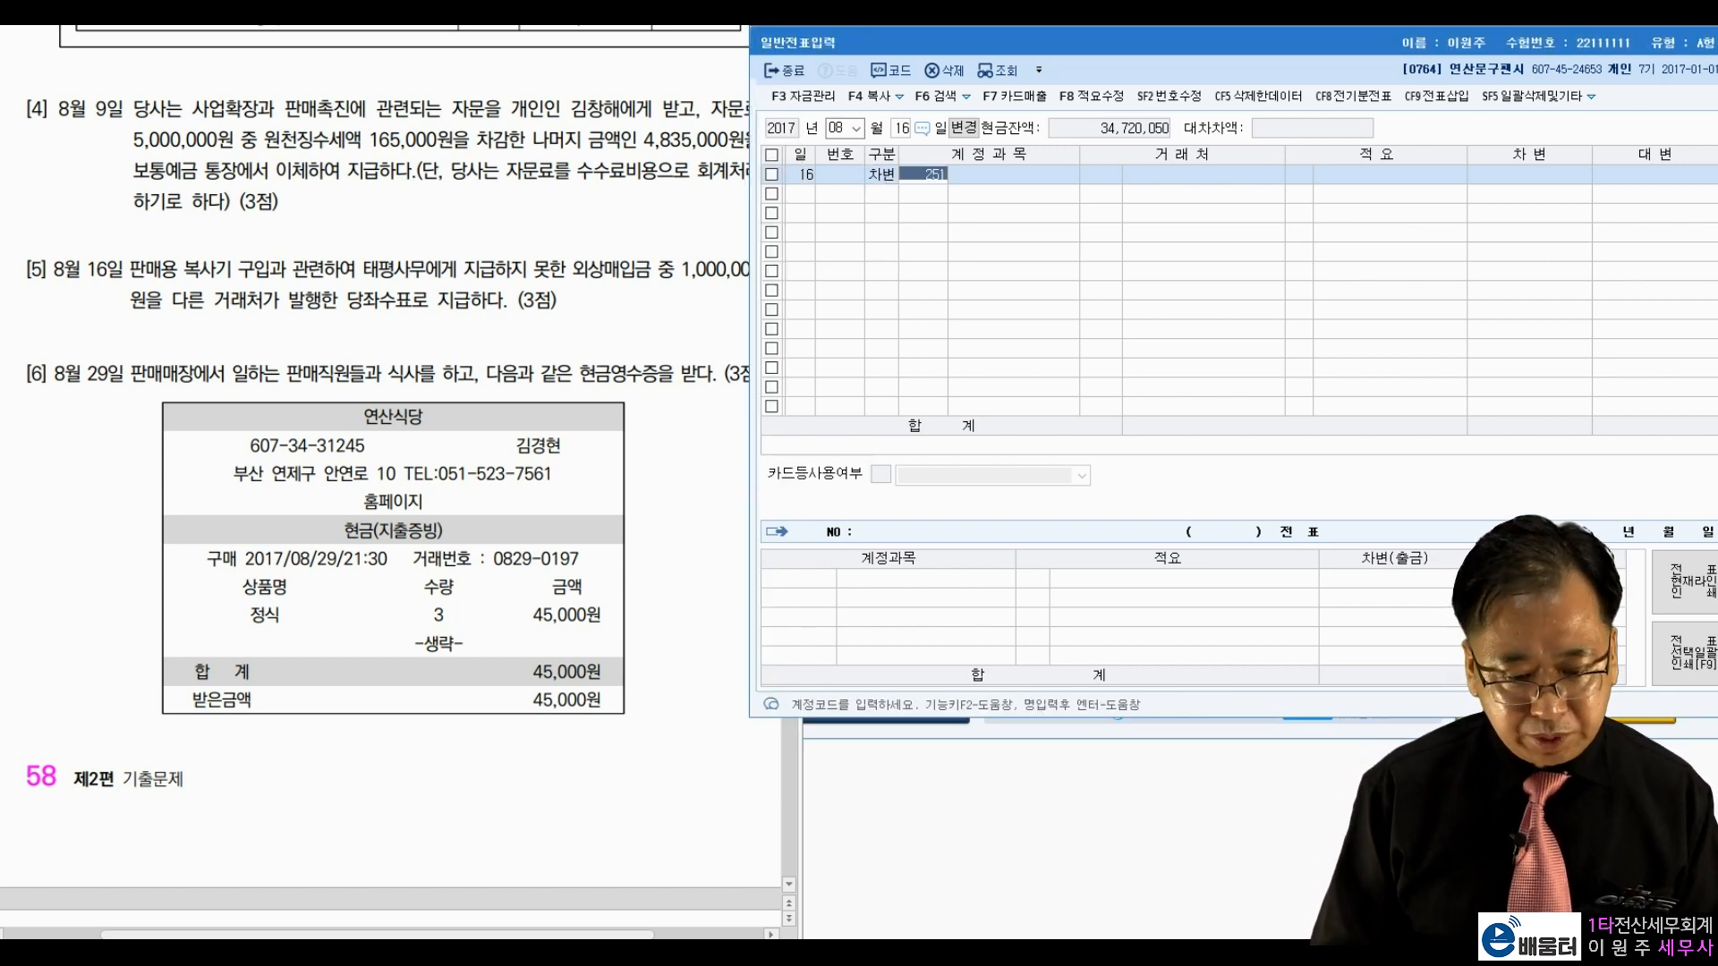
key(Return)
text(태평)
key(Return)
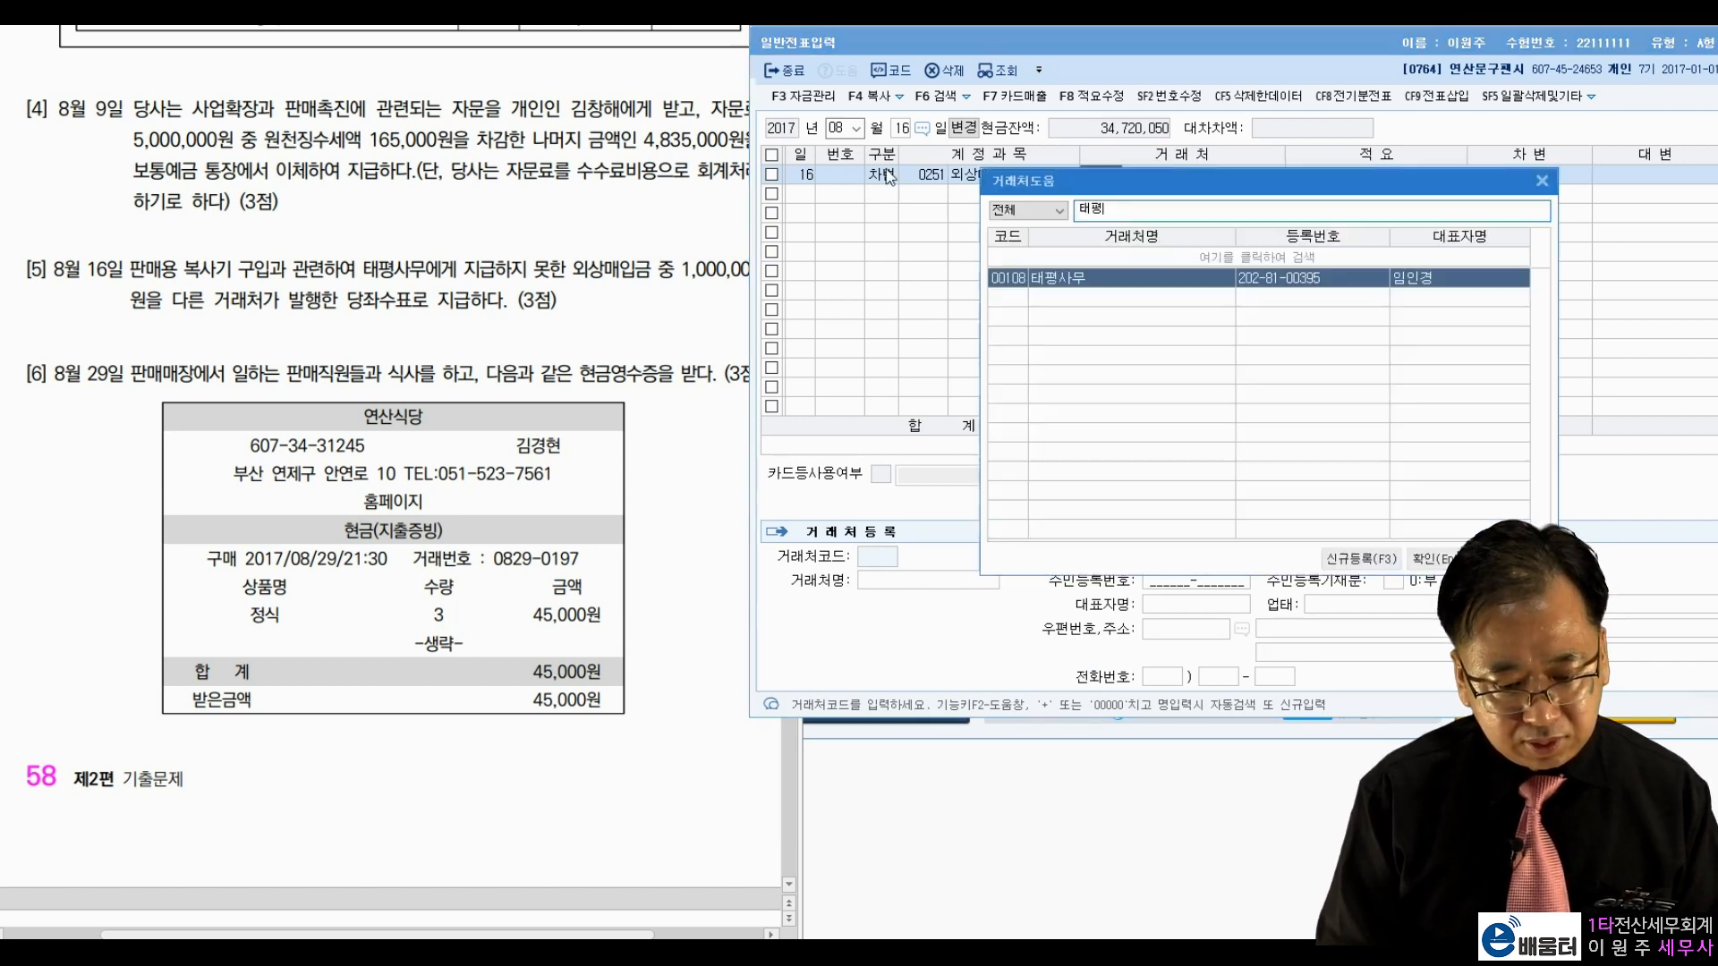
key(Return)
text(1000000)
key(Return)
Step: Credit 0101 현금 1,000,000 to balance the August 16 entry
text(4)
key(Return)
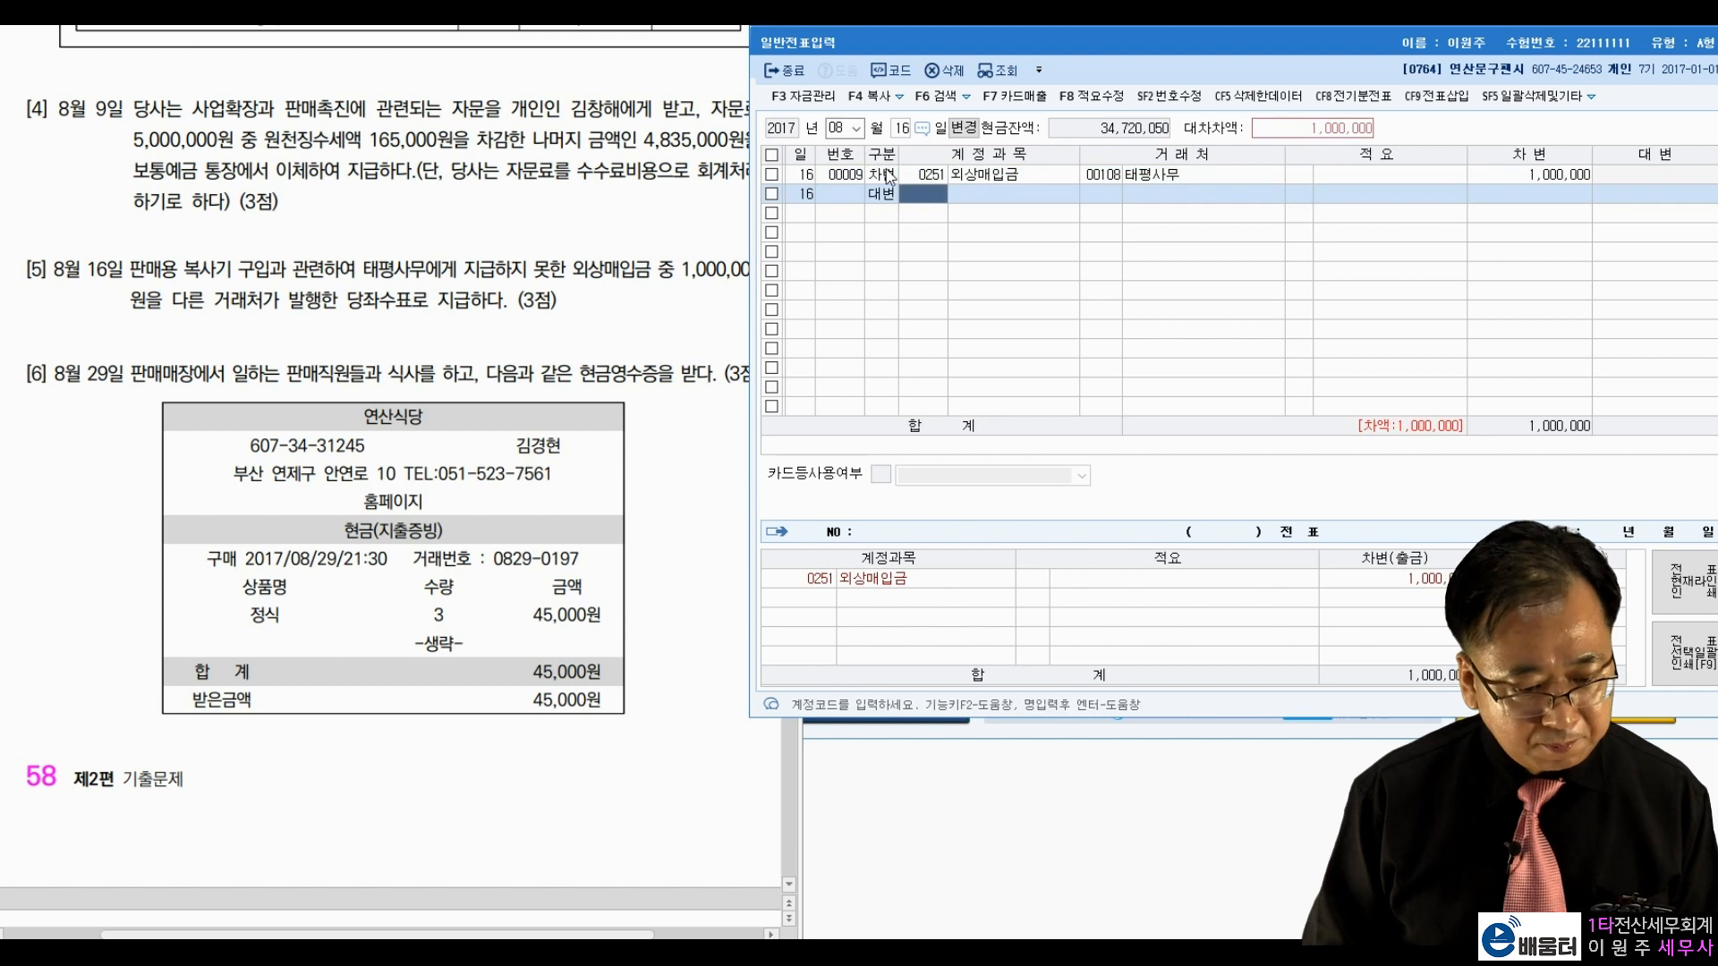
text(101)
key(Return)
key(Return)
key(Return)
key(Return)
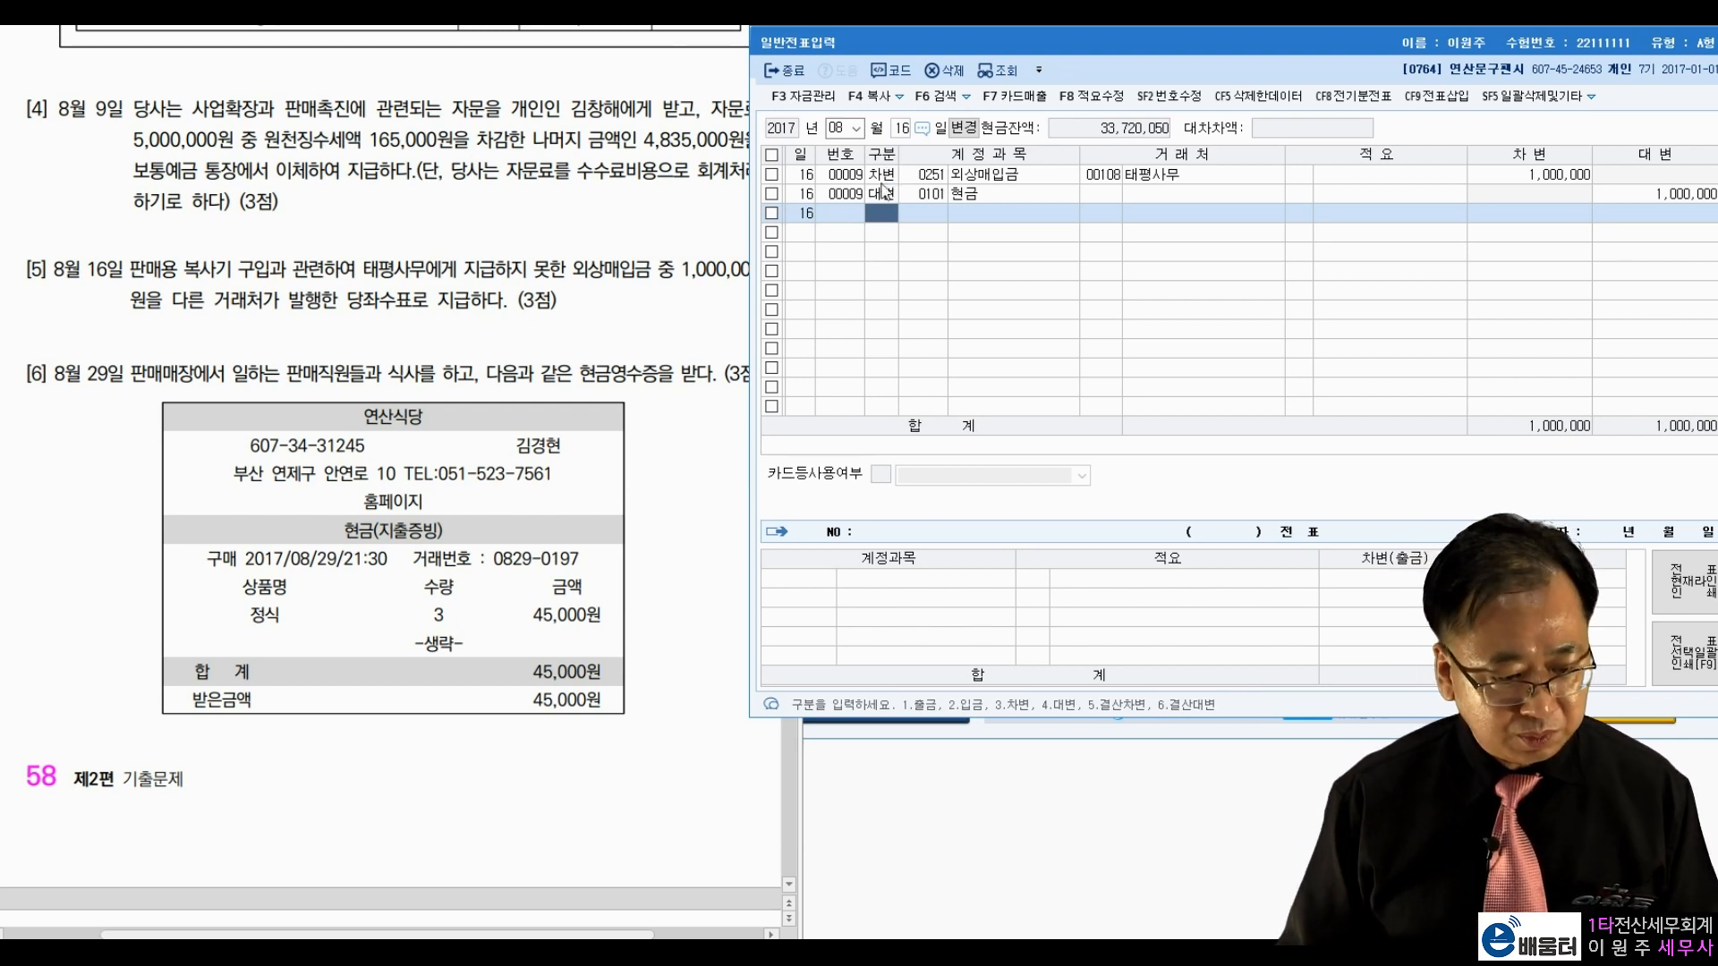
click(901, 128)
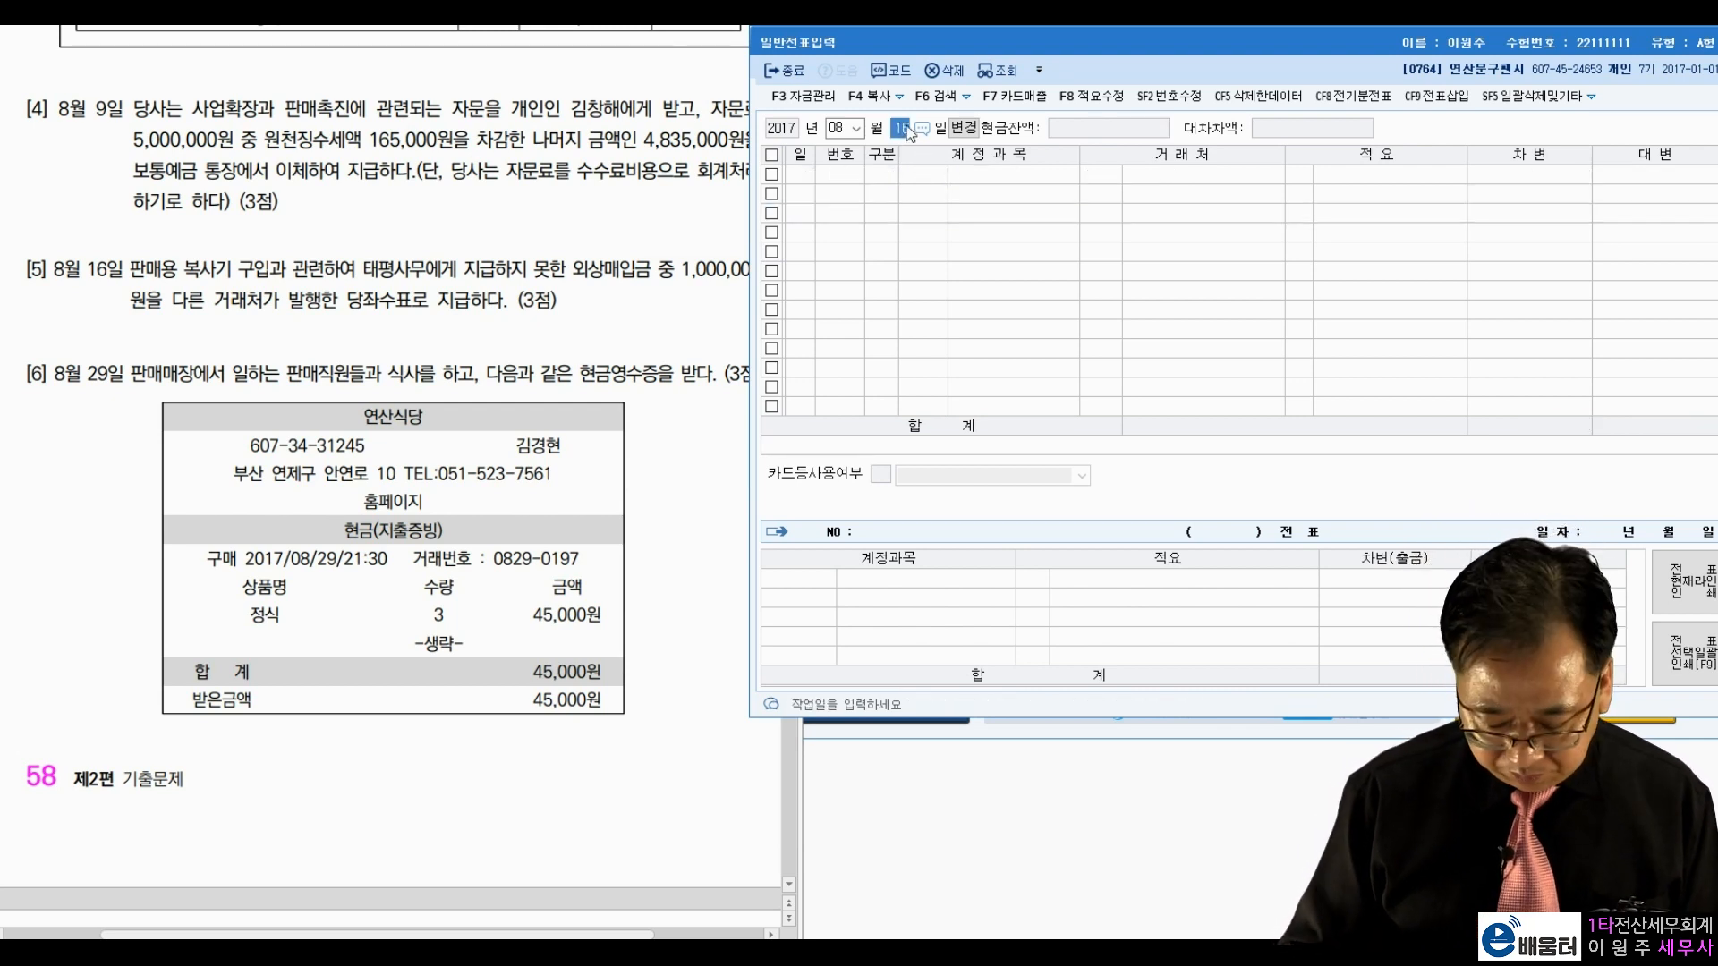
Step: Move the journal to August 29 and review question [6]'s sales-staff meal paid with 현금영수증
text(29)
key(Return)
click(182, 383)
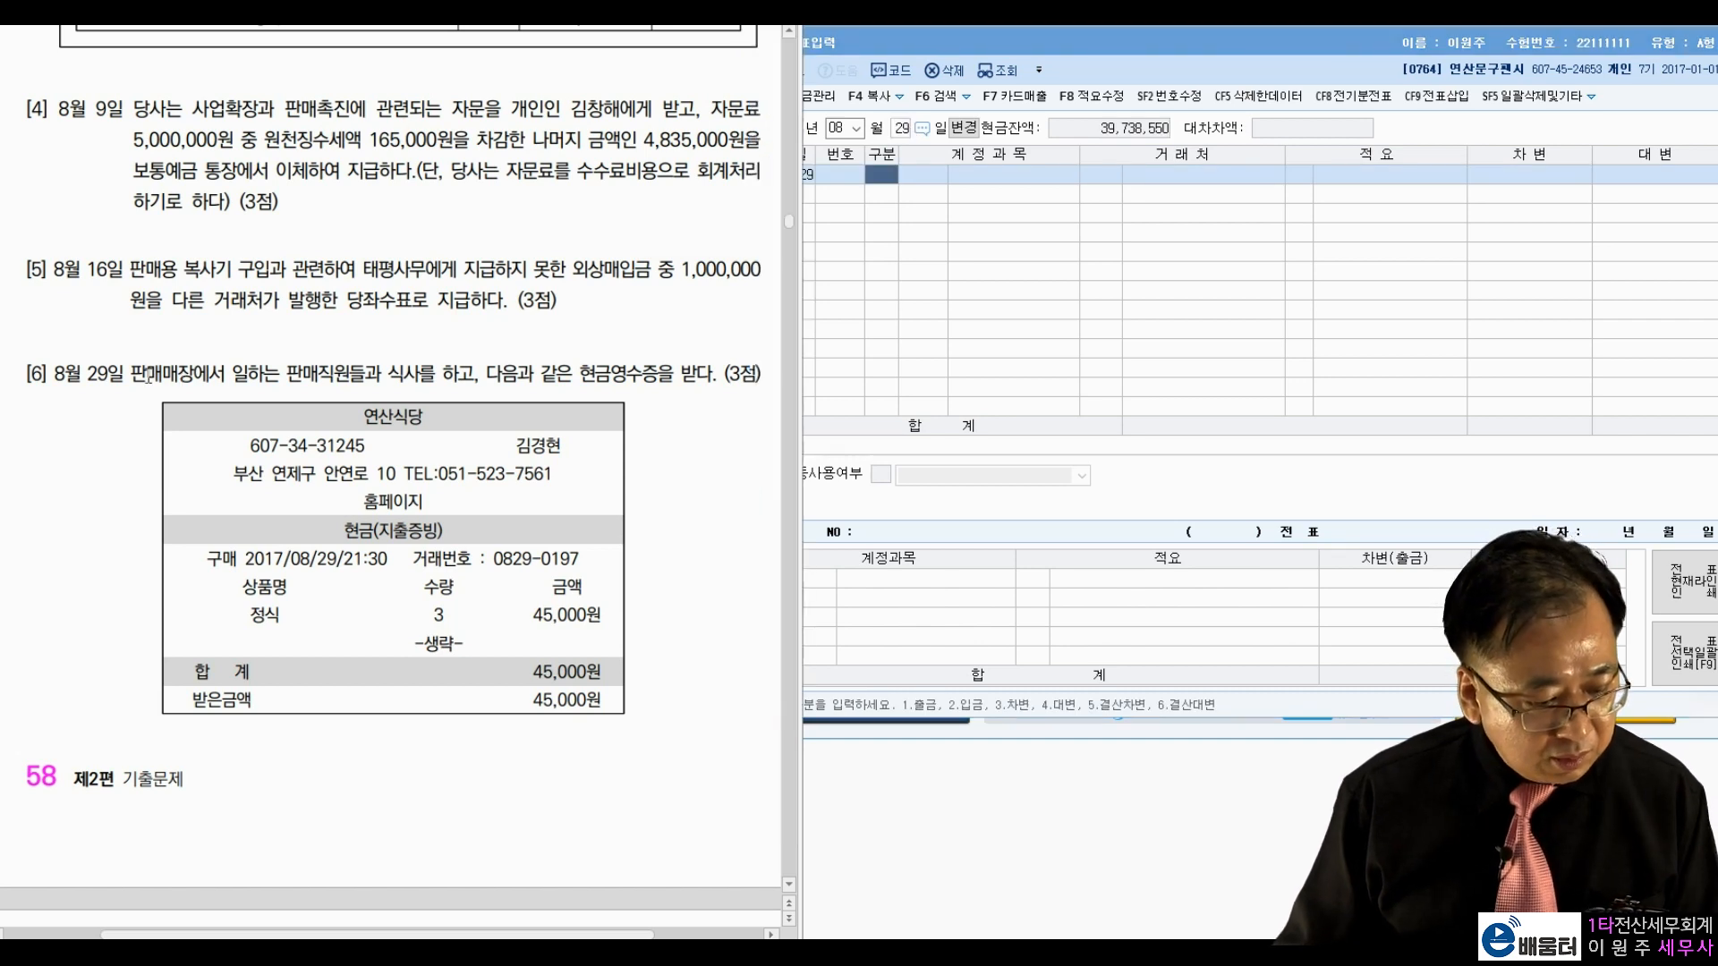
drag(132, 374, 349, 375)
click(291, 381)
click(482, 376)
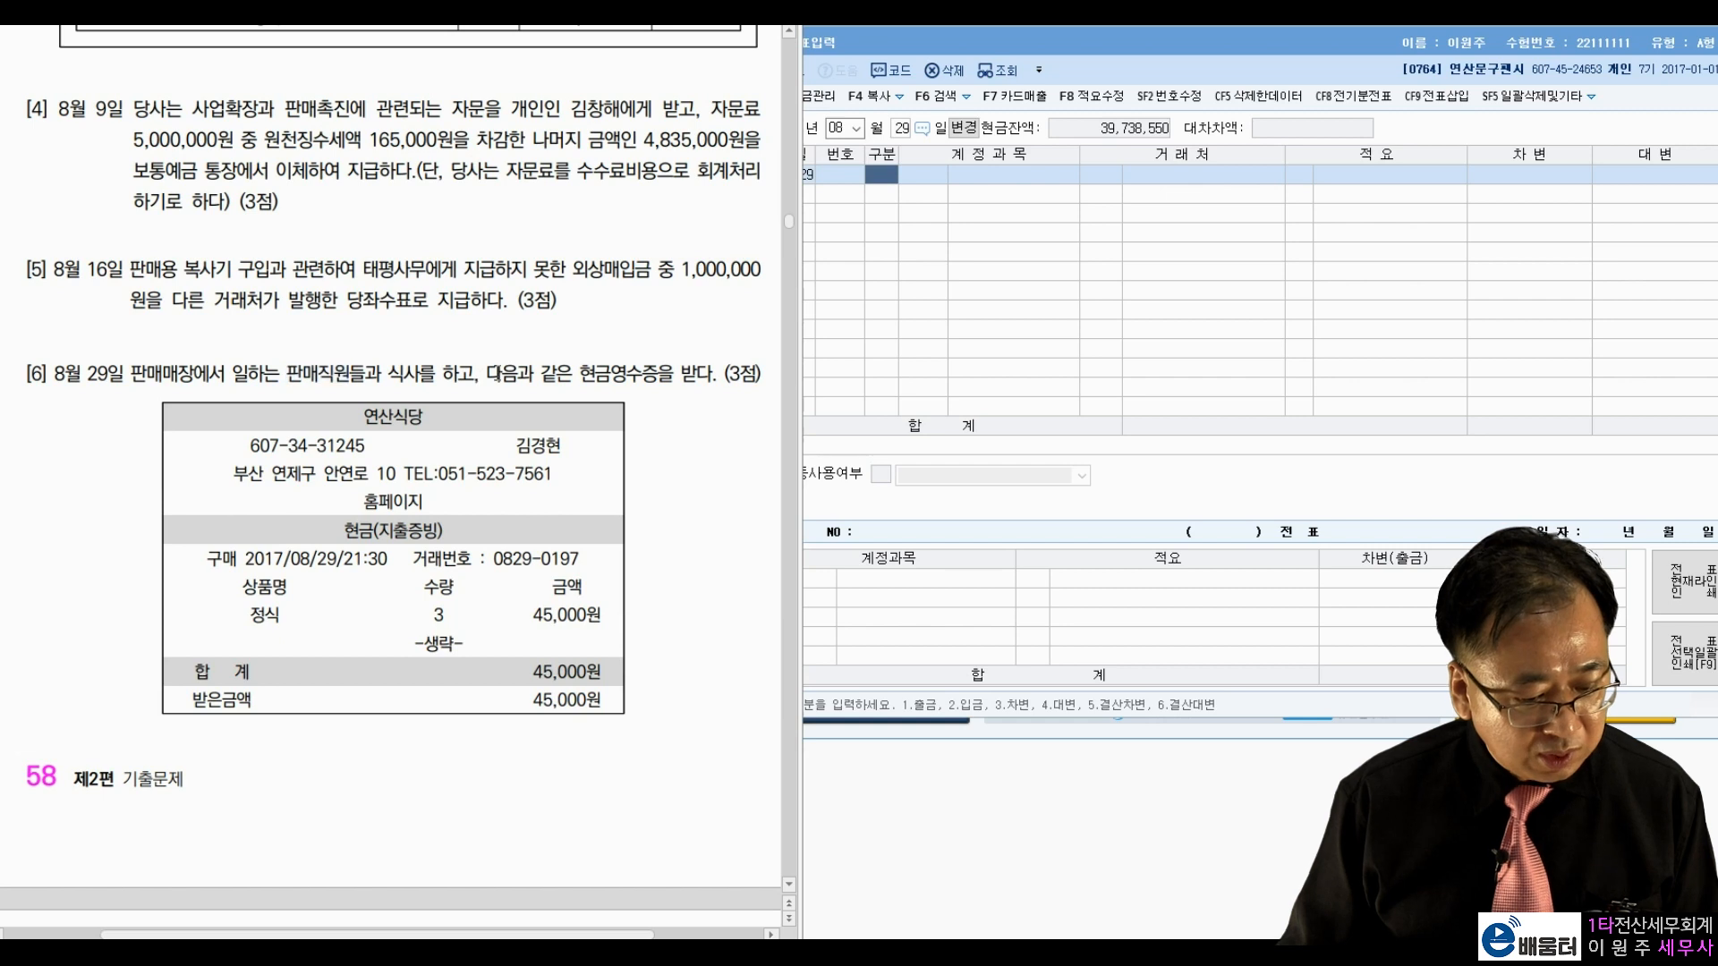
drag(594, 374, 675, 374)
click(644, 374)
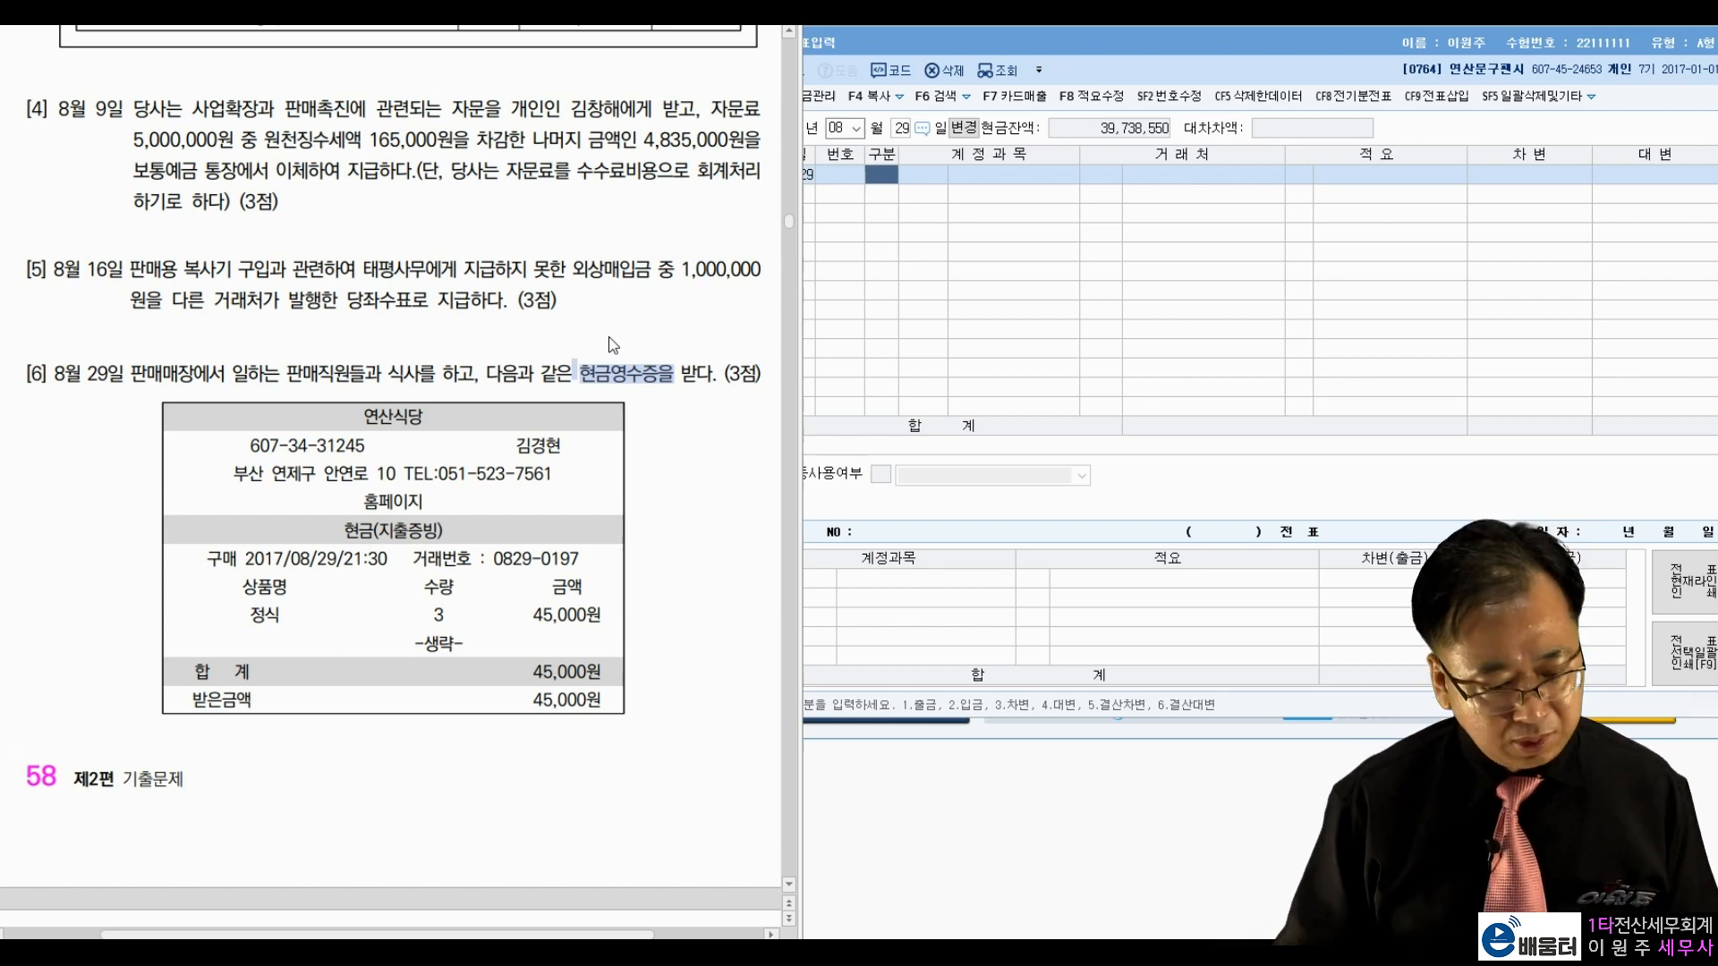
Step: Debit 0811 복리후생비 45,000 and credit 0101 현금 45,000 for the staff meal
click(890, 179)
text(3)
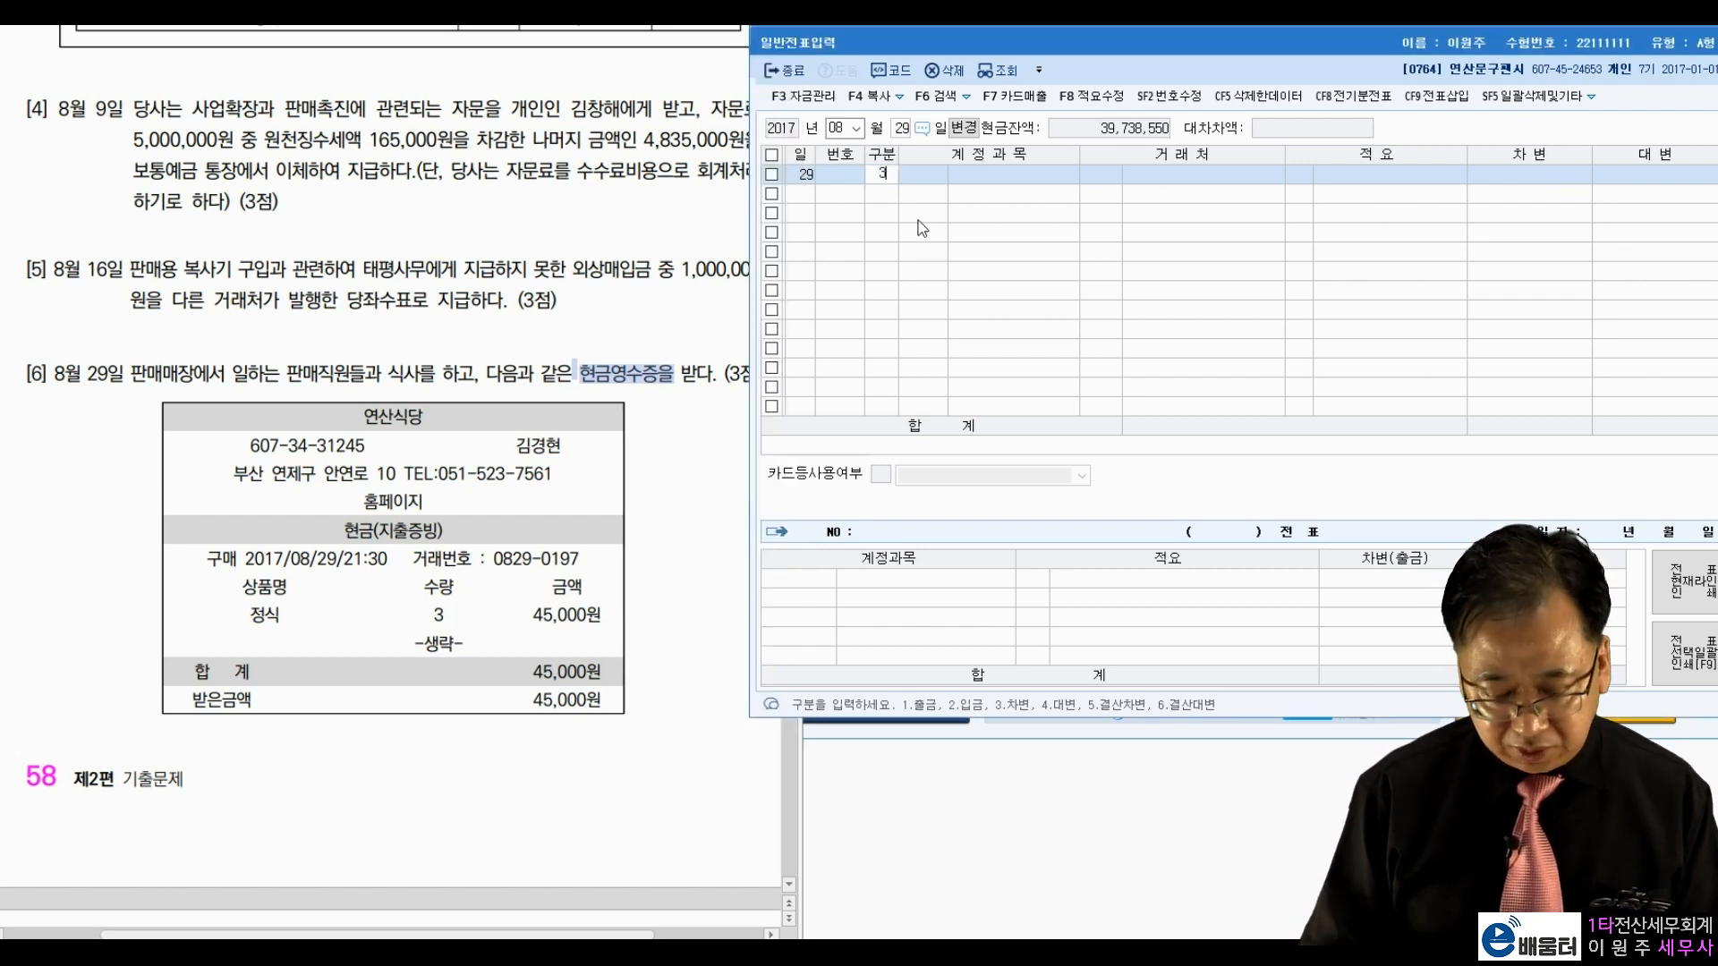
text(복리)
key(Return)
key(Down)
key(Down)
key(Down)
key(Down)
key(Down)
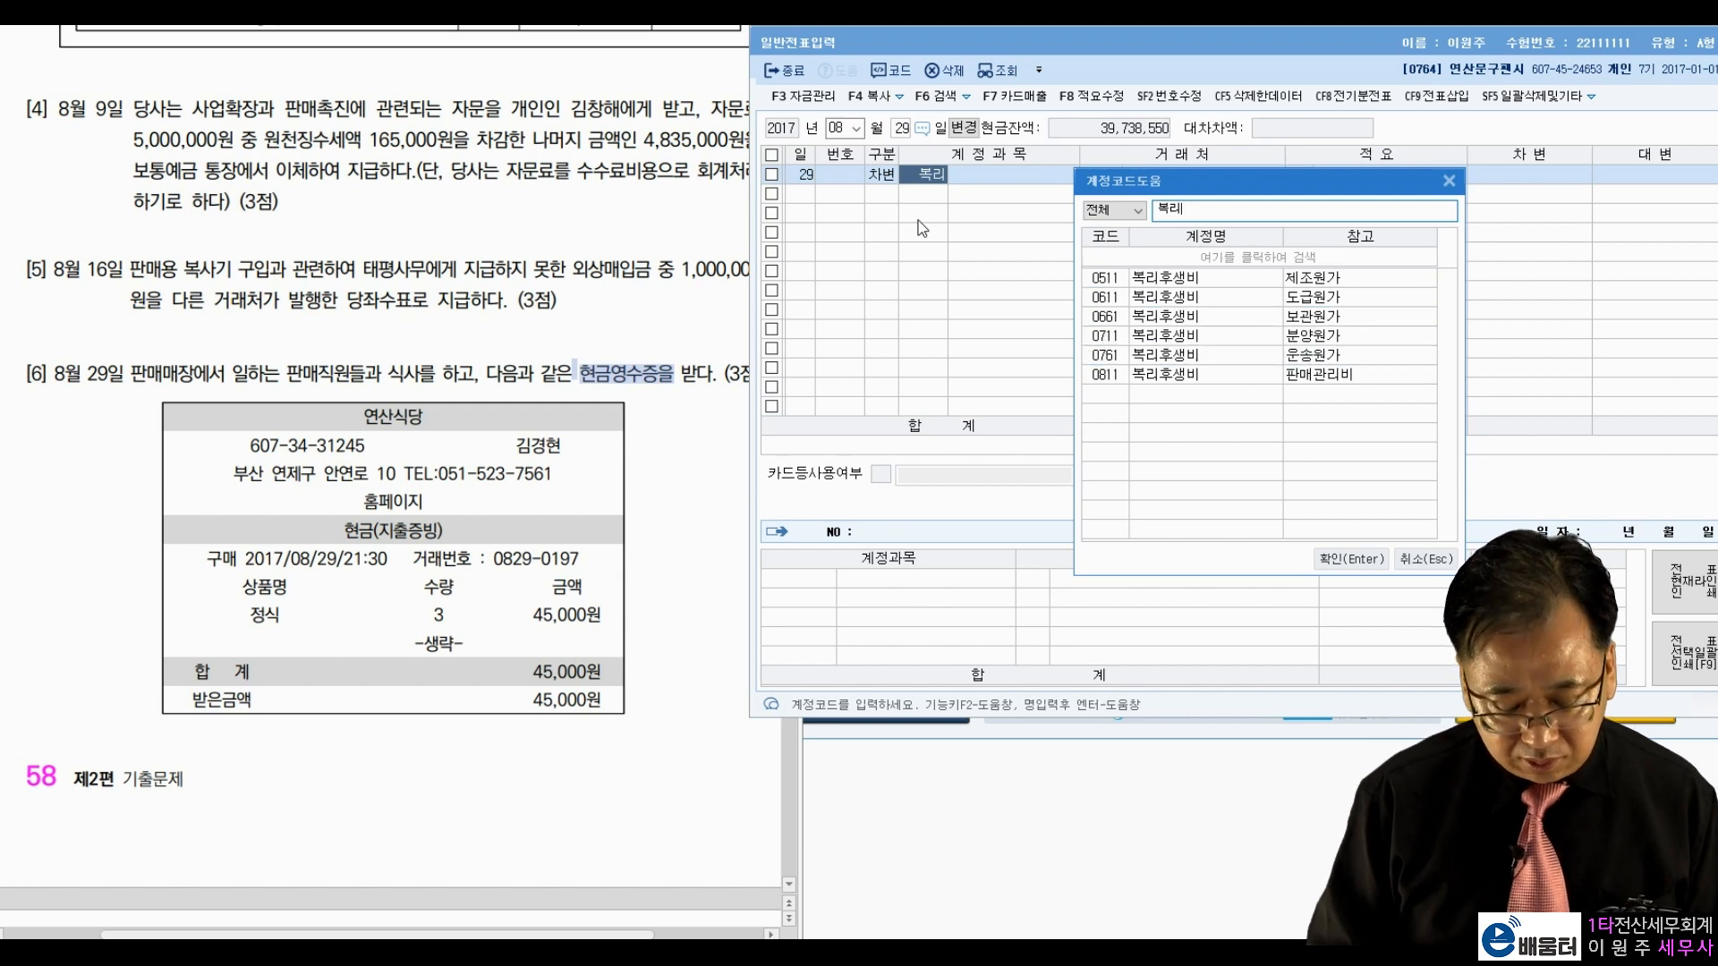
key(Return)
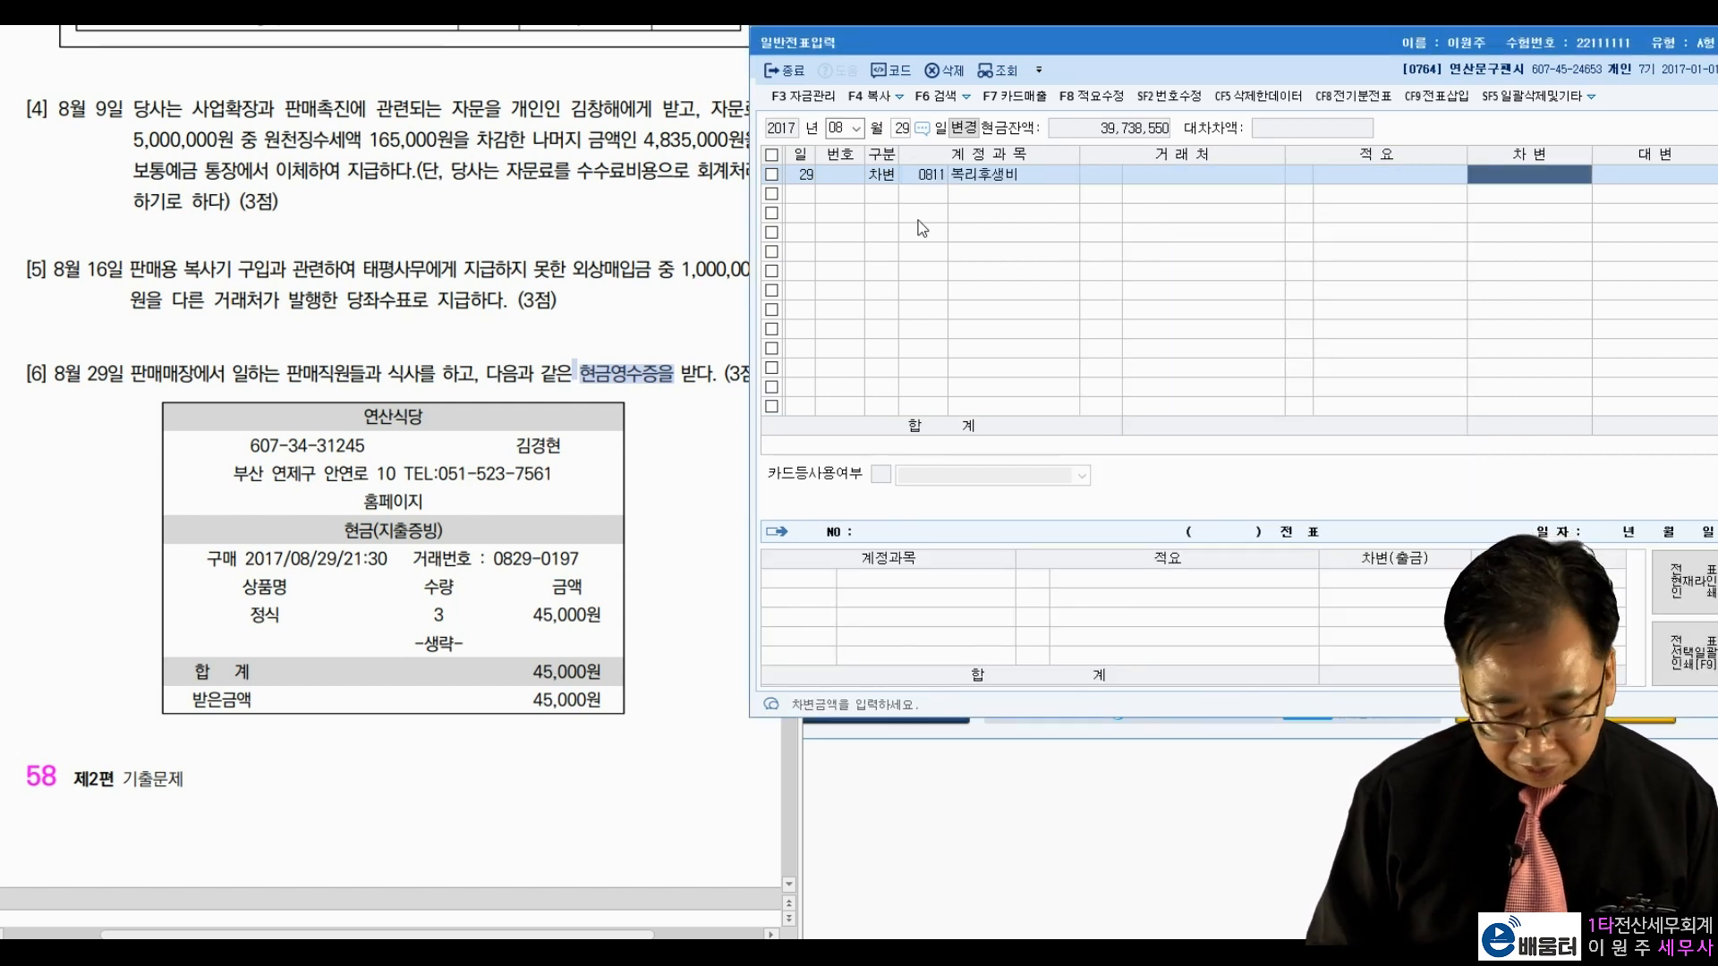
text(45000)
key(Return)
text(4101)
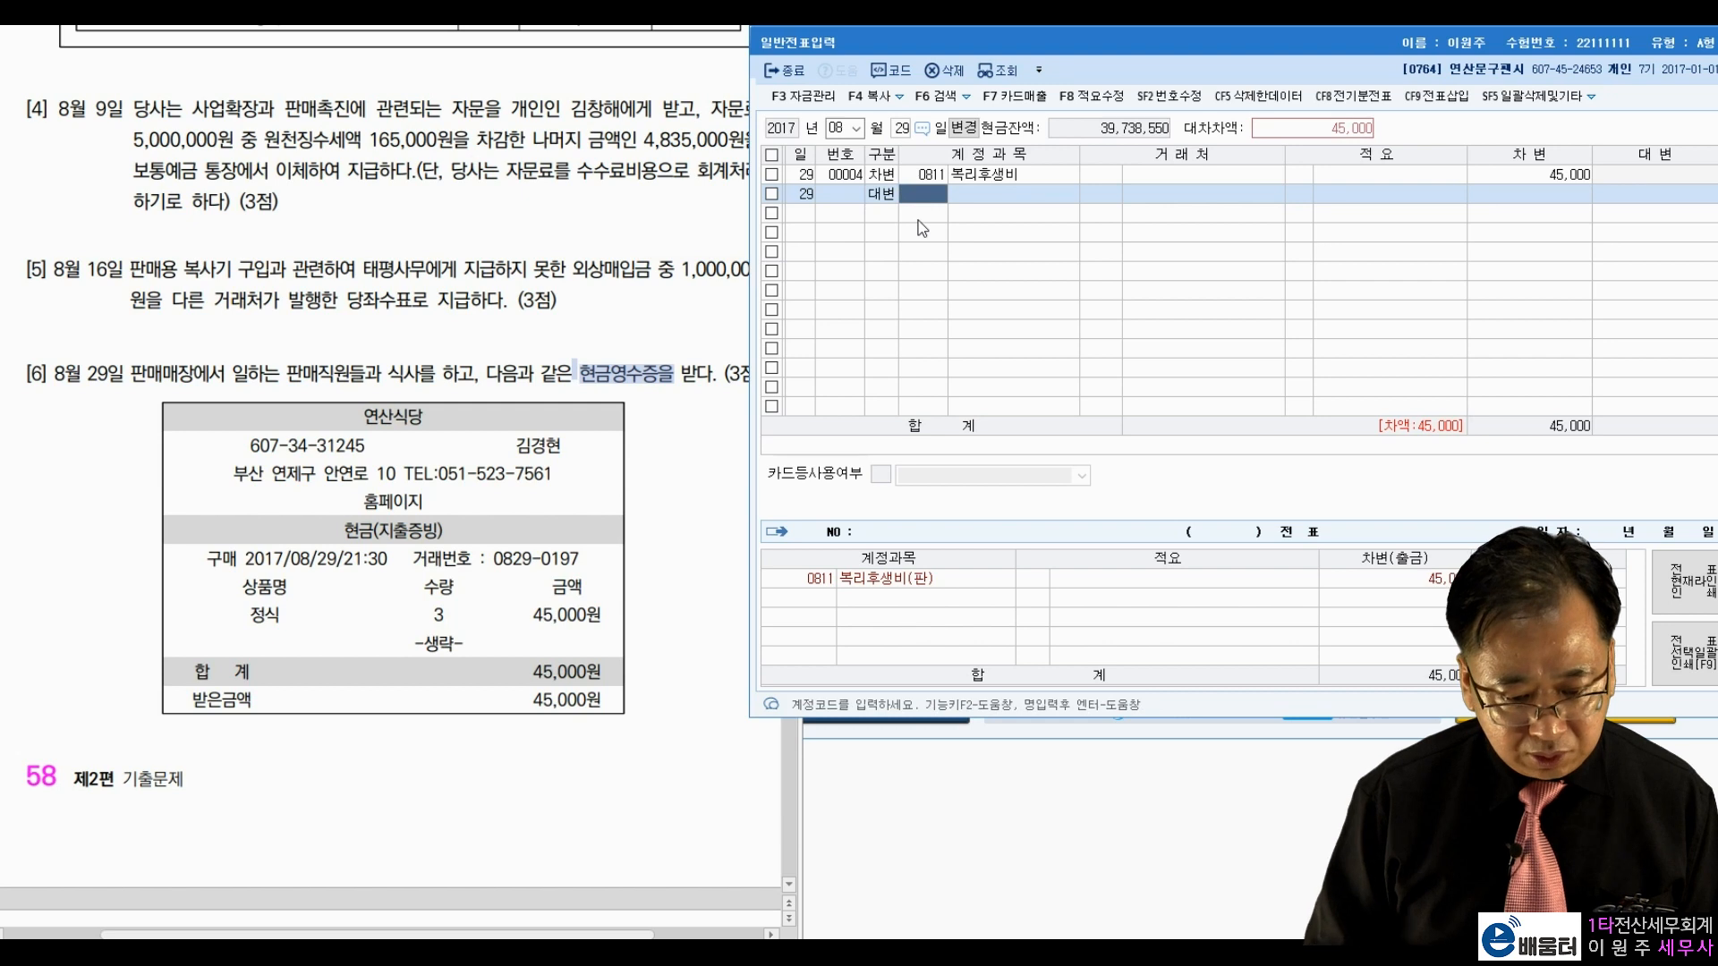
key(Return)
key(Return)
key(Return)
key(Return)
key(Return)
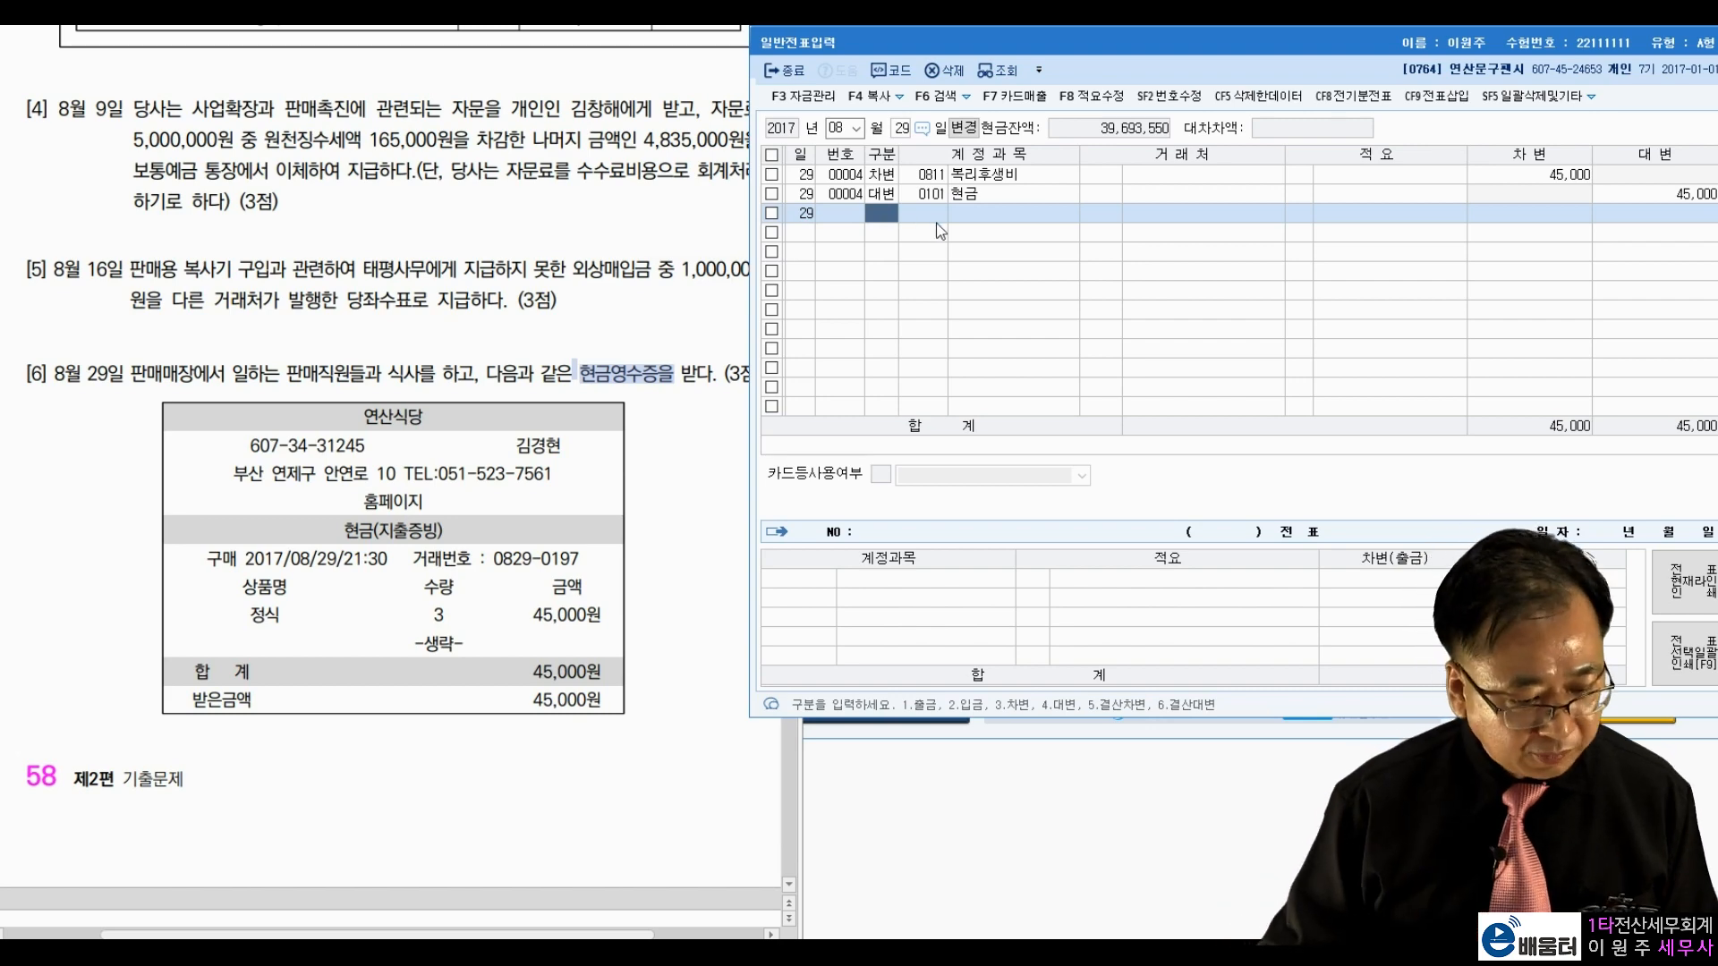
click(541, 358)
Step: Set the journal date to November 14
scroll(529, 363, down, 5)
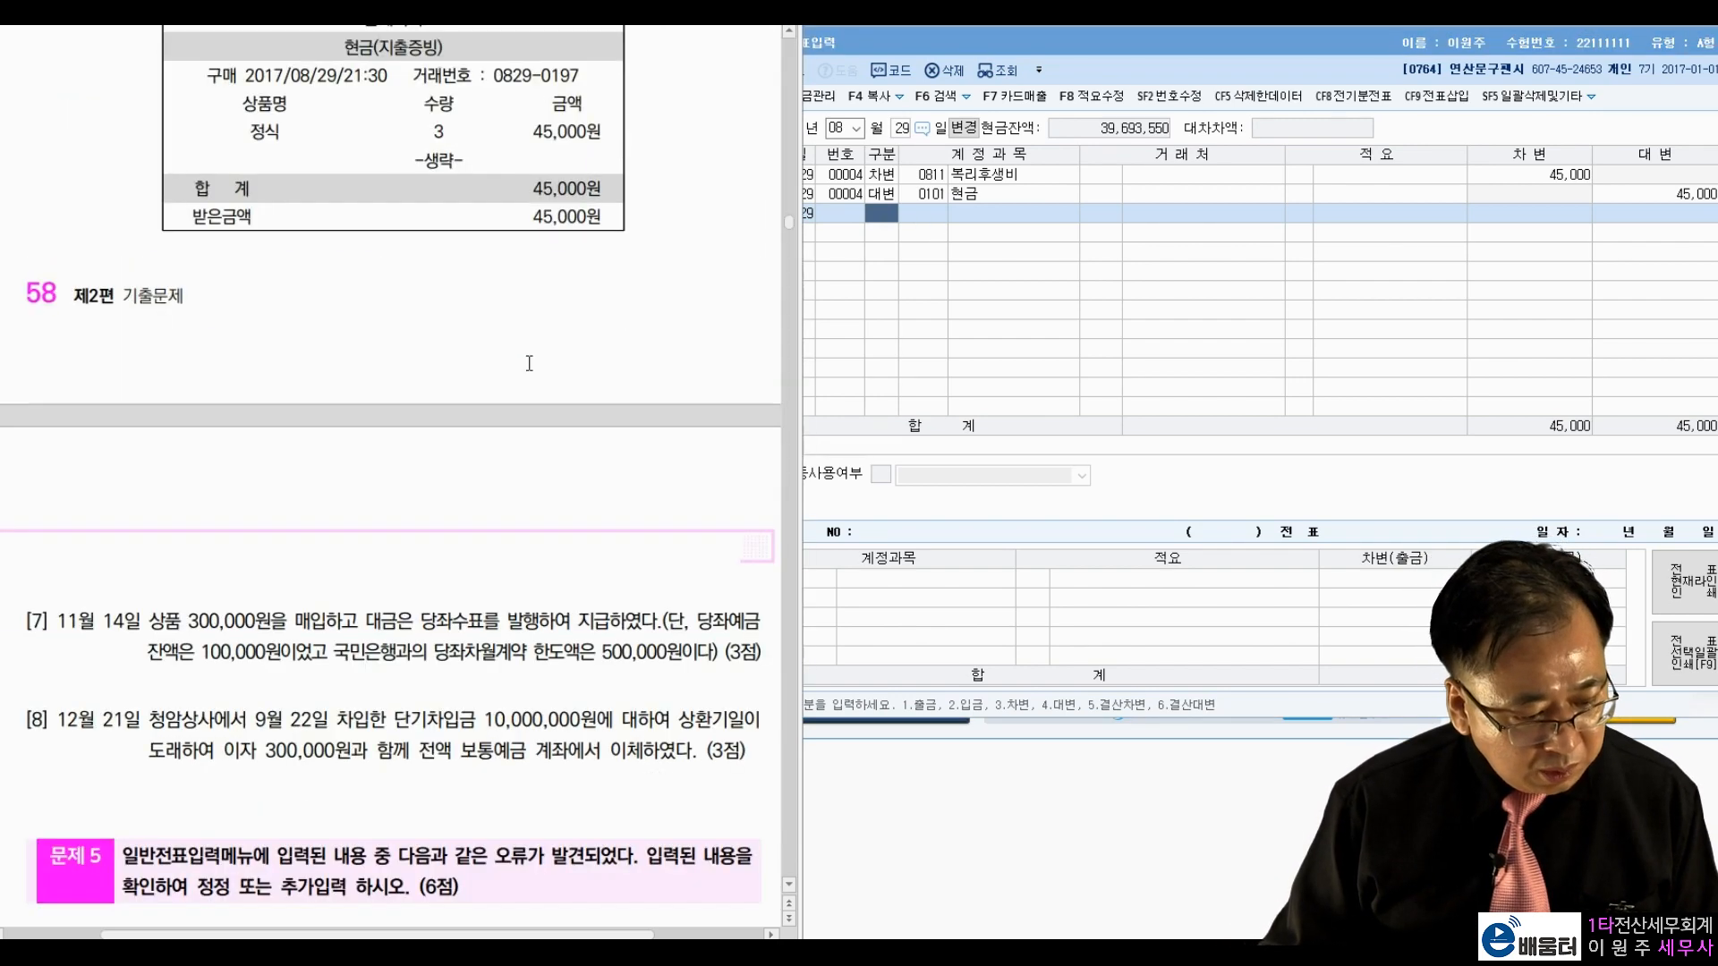
scroll(529, 363, down, 5)
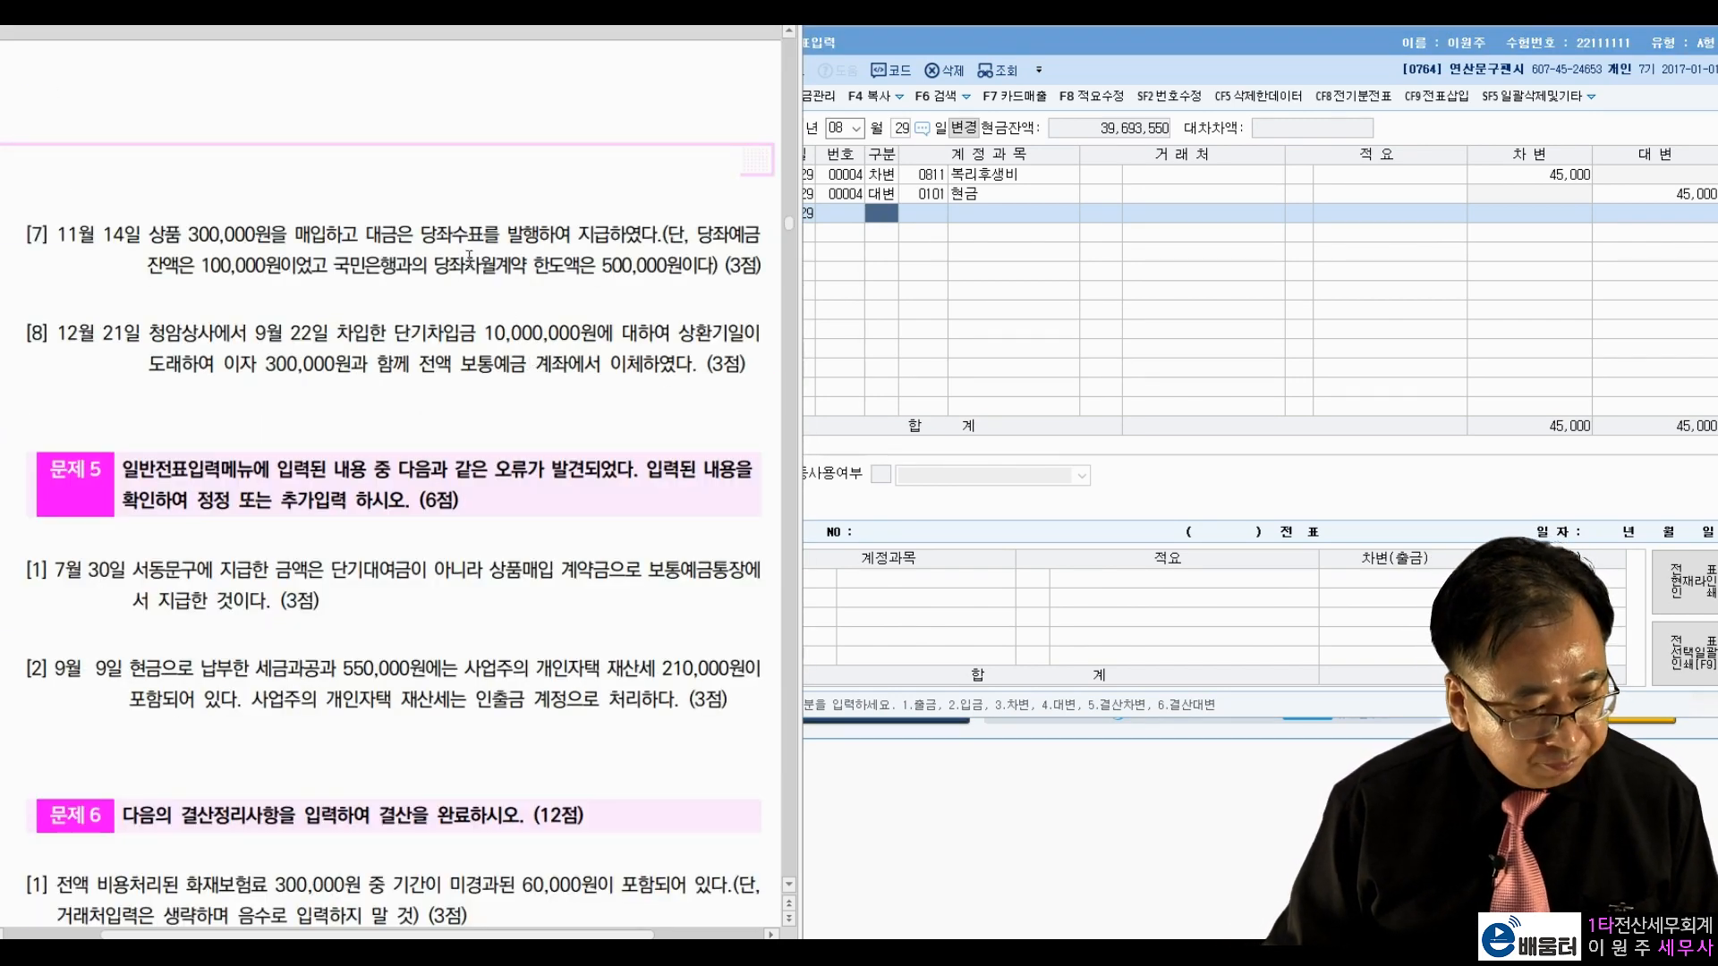
click(832, 127)
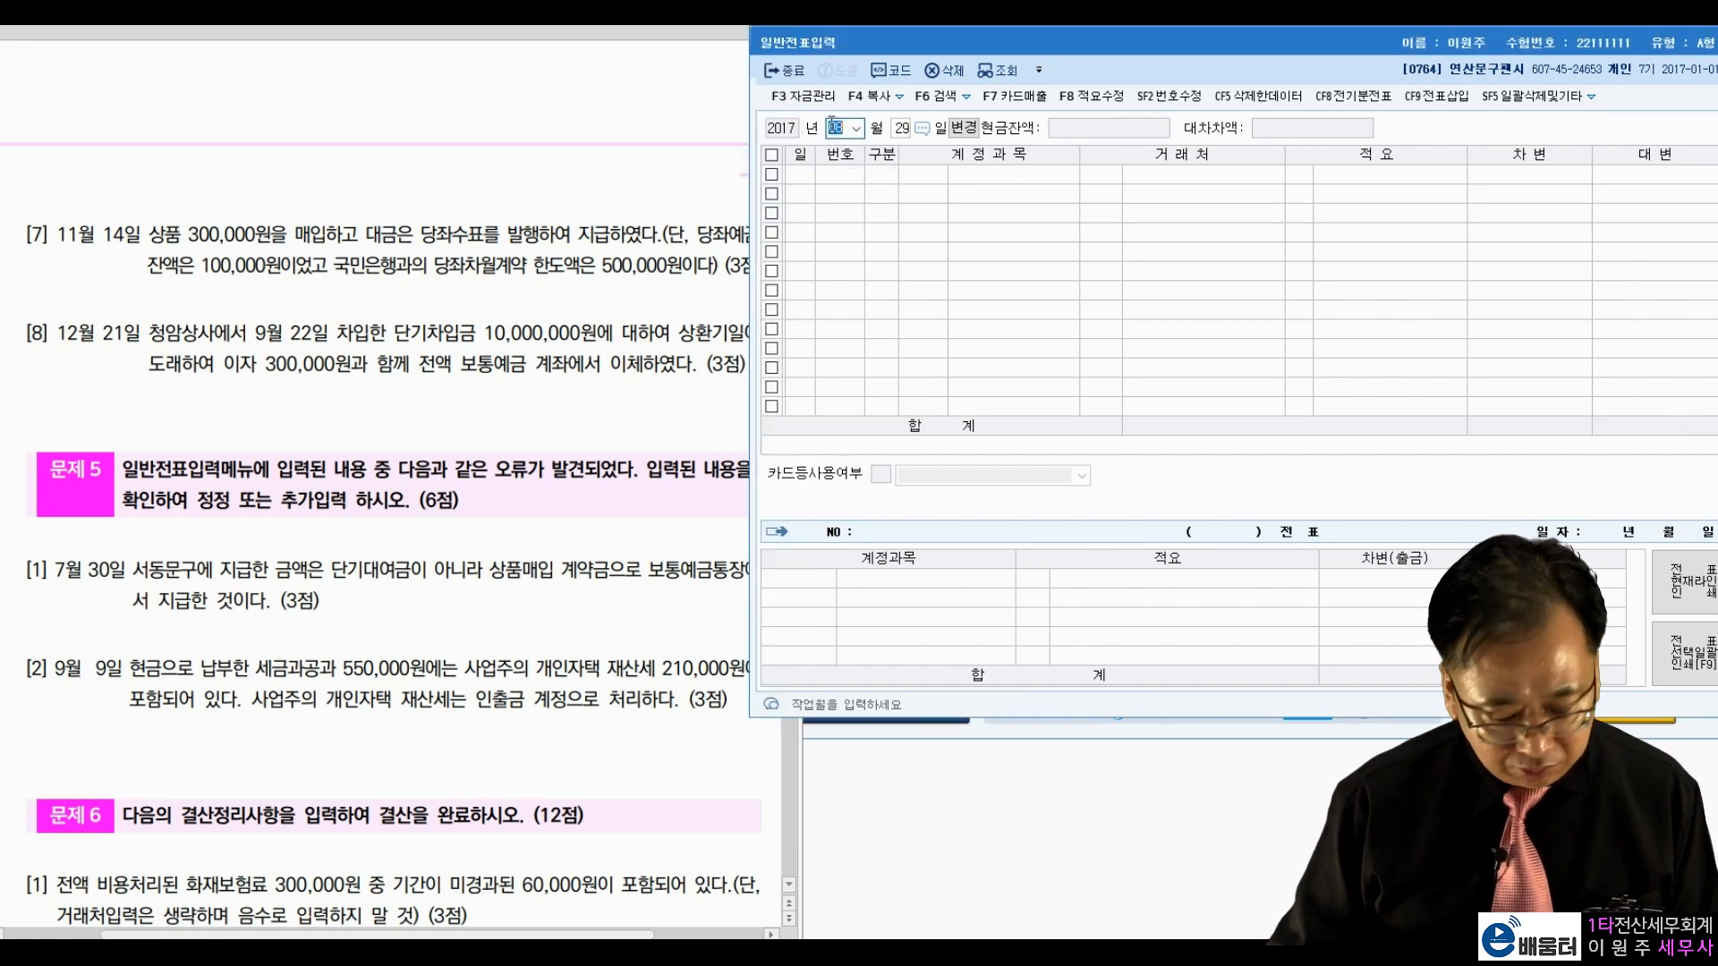
text(11)
key(Return)
text(14)
key(Return)
Step: Review item [7]'s amounts: 상품 300,000, checking balance 100,000, overdraft limit 500,000
click(191, 254)
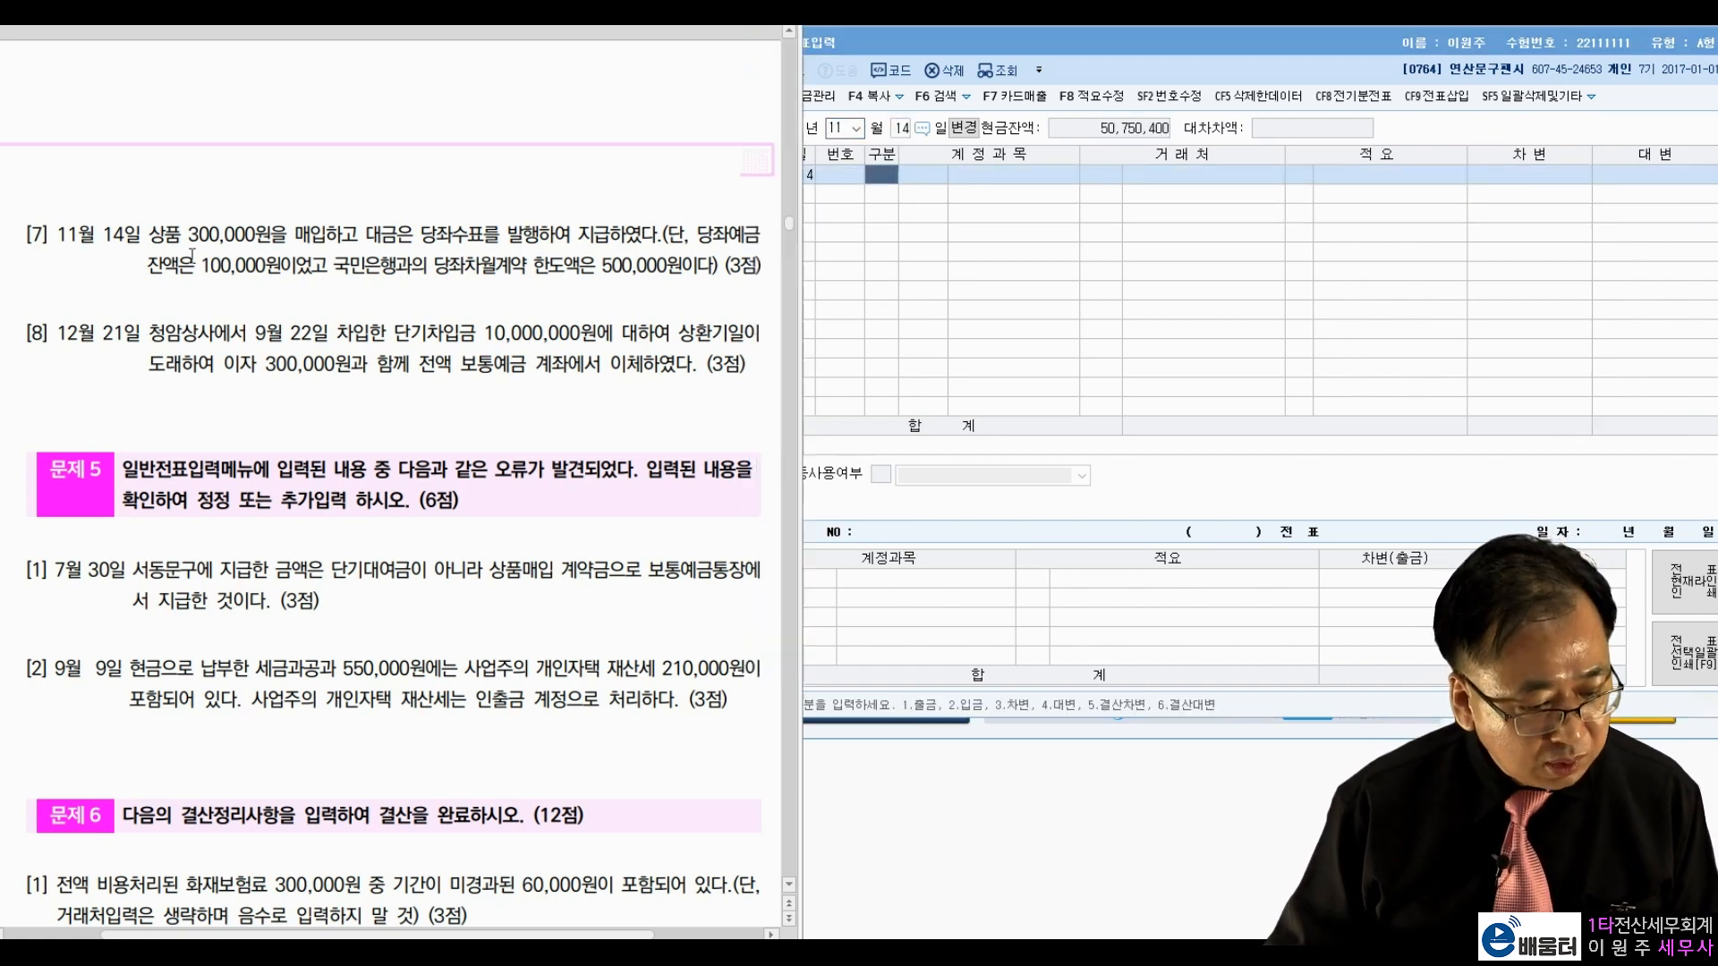
drag(149, 235, 493, 245)
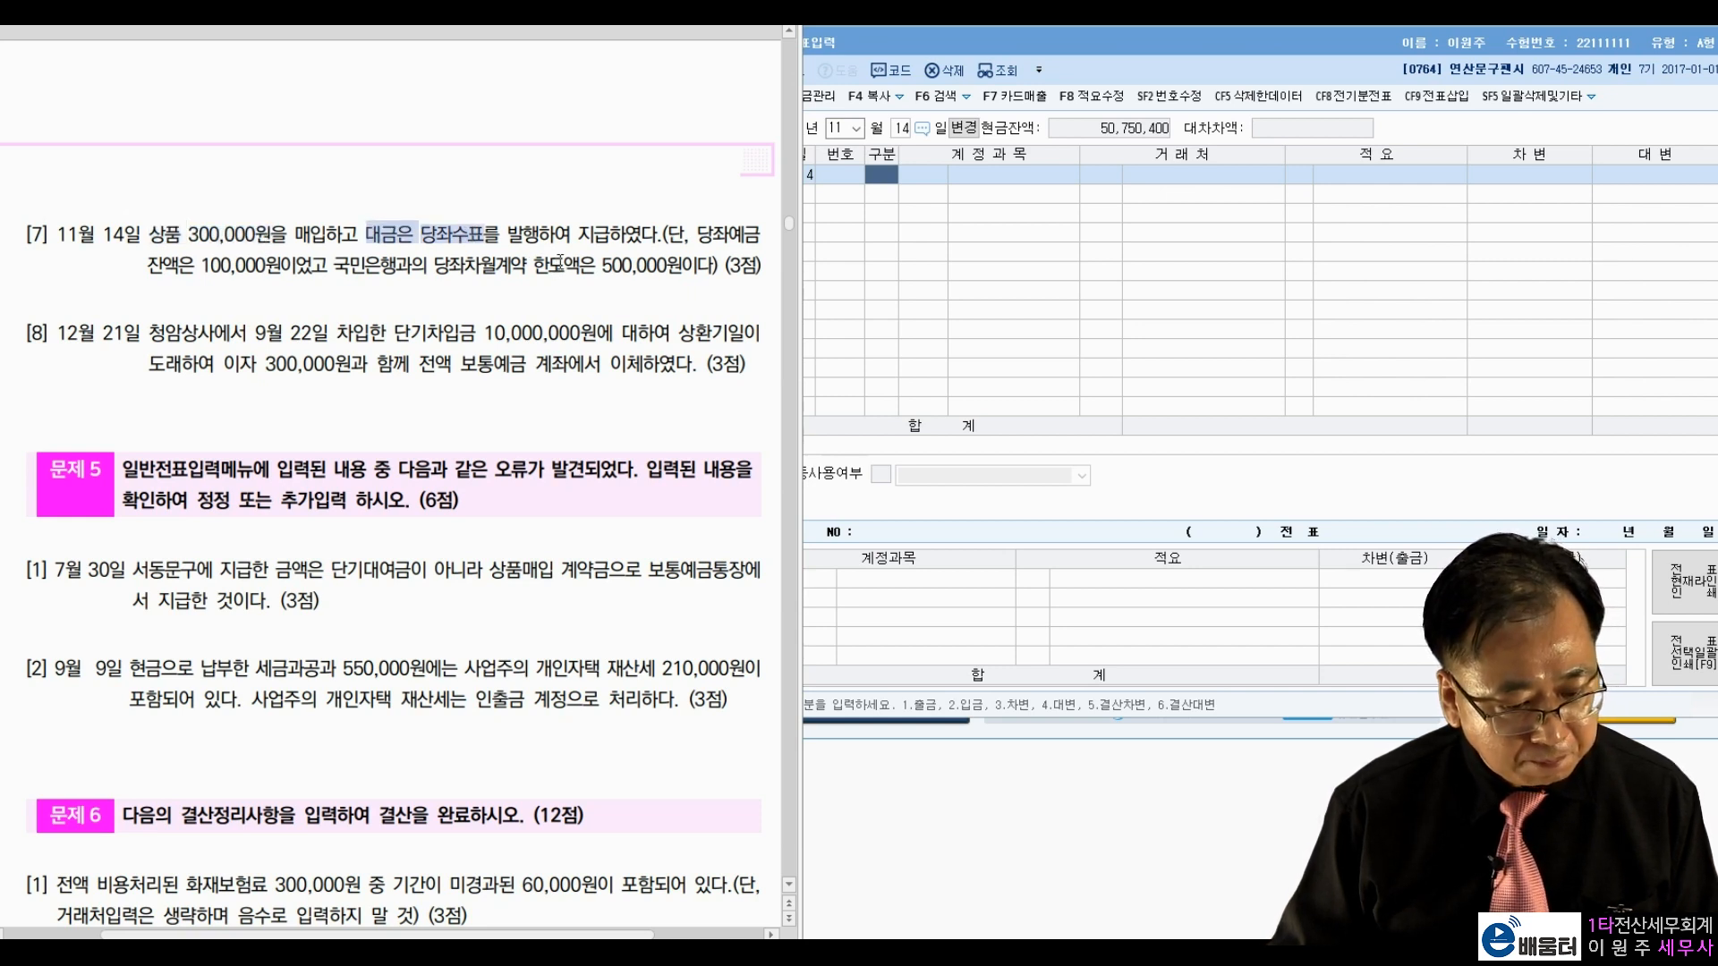
drag(201, 265, 291, 260)
click(332, 260)
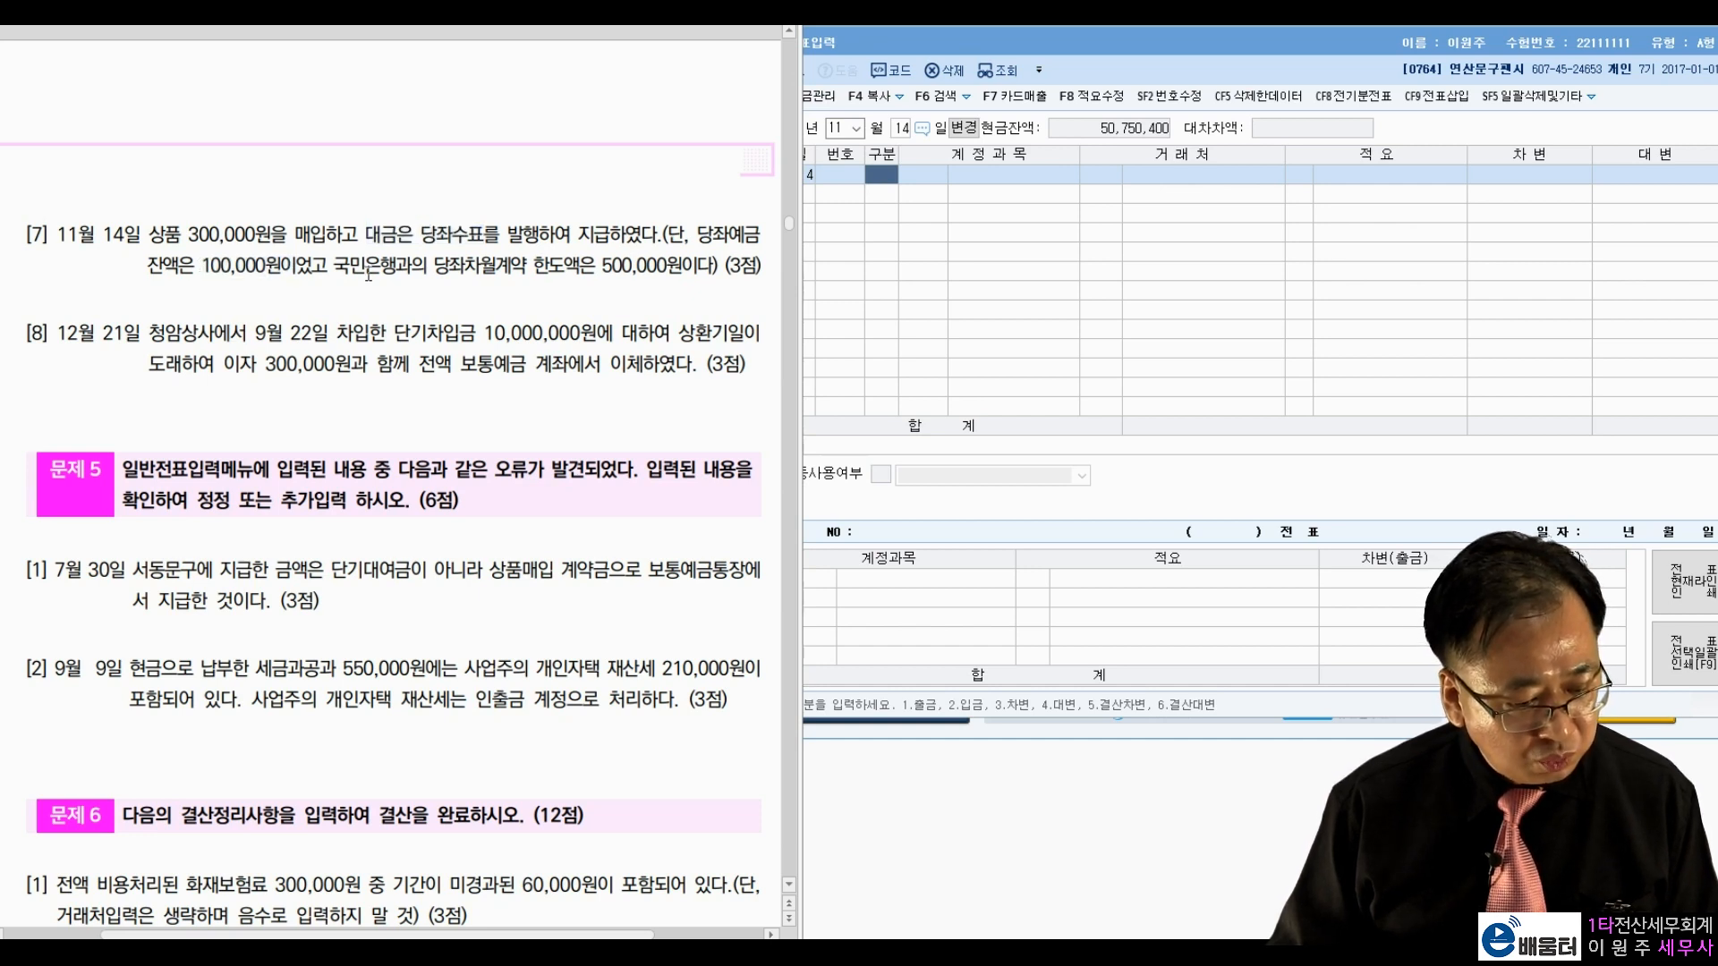
drag(598, 265, 689, 265)
click(430, 234)
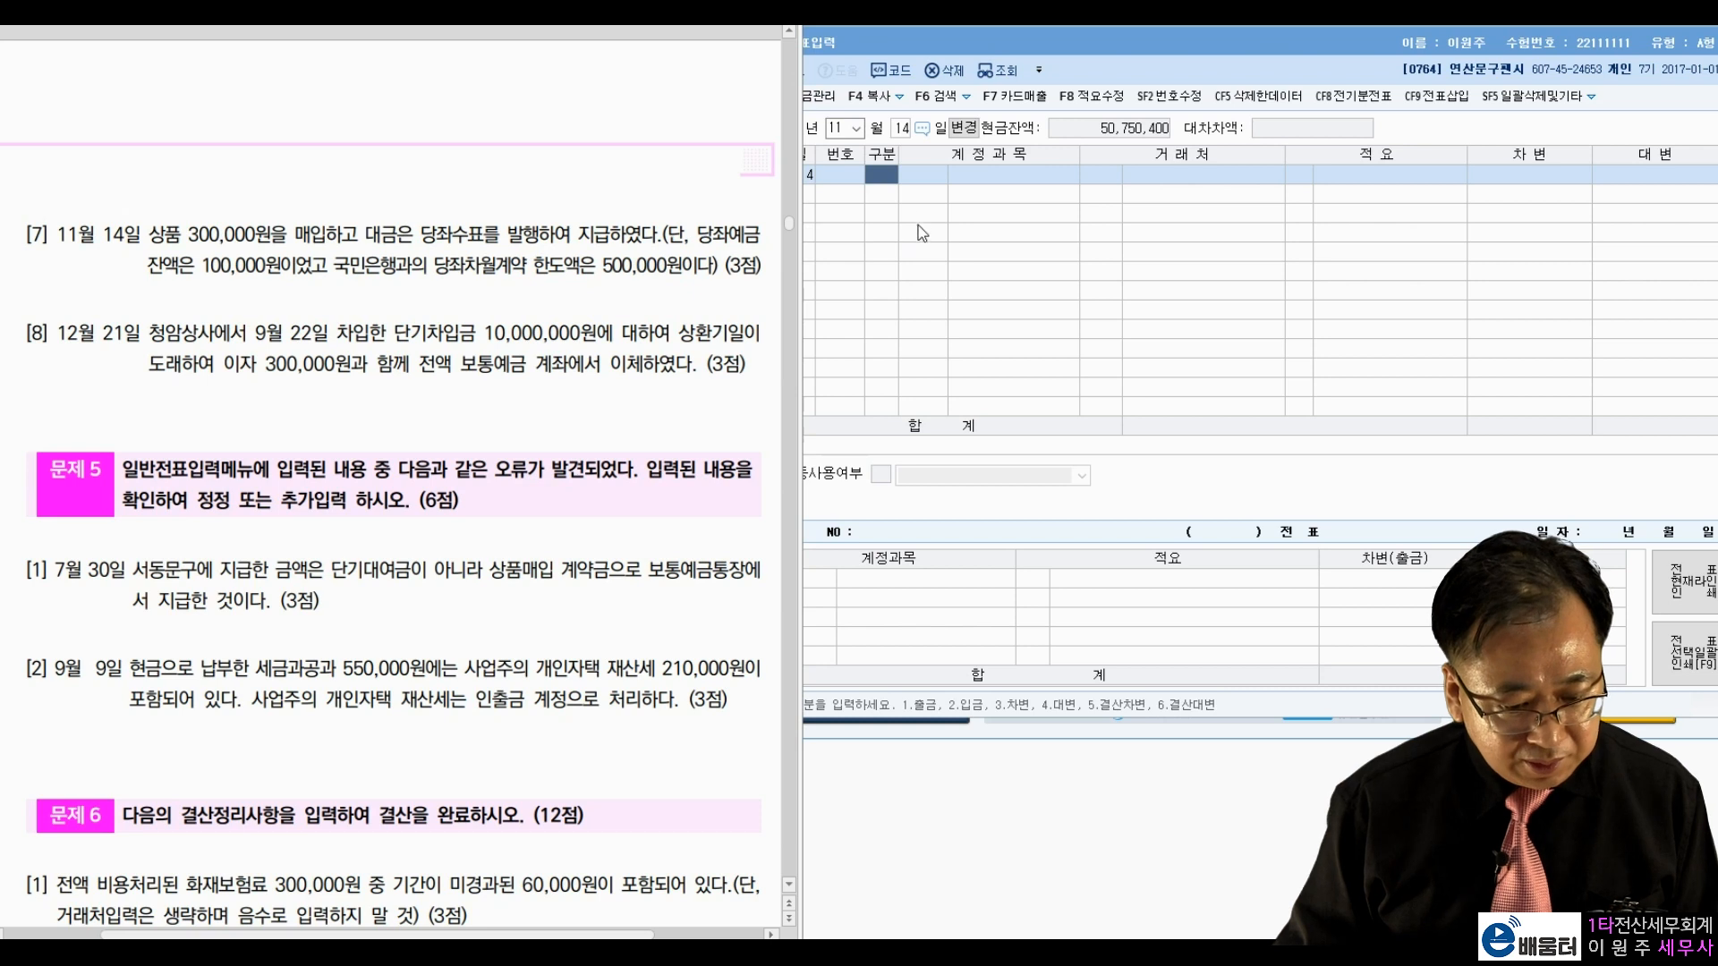
Step: Debit 0146 상품 300,000 and credit 0102 당좌예금 100,000
click(884, 186)
text(3146)
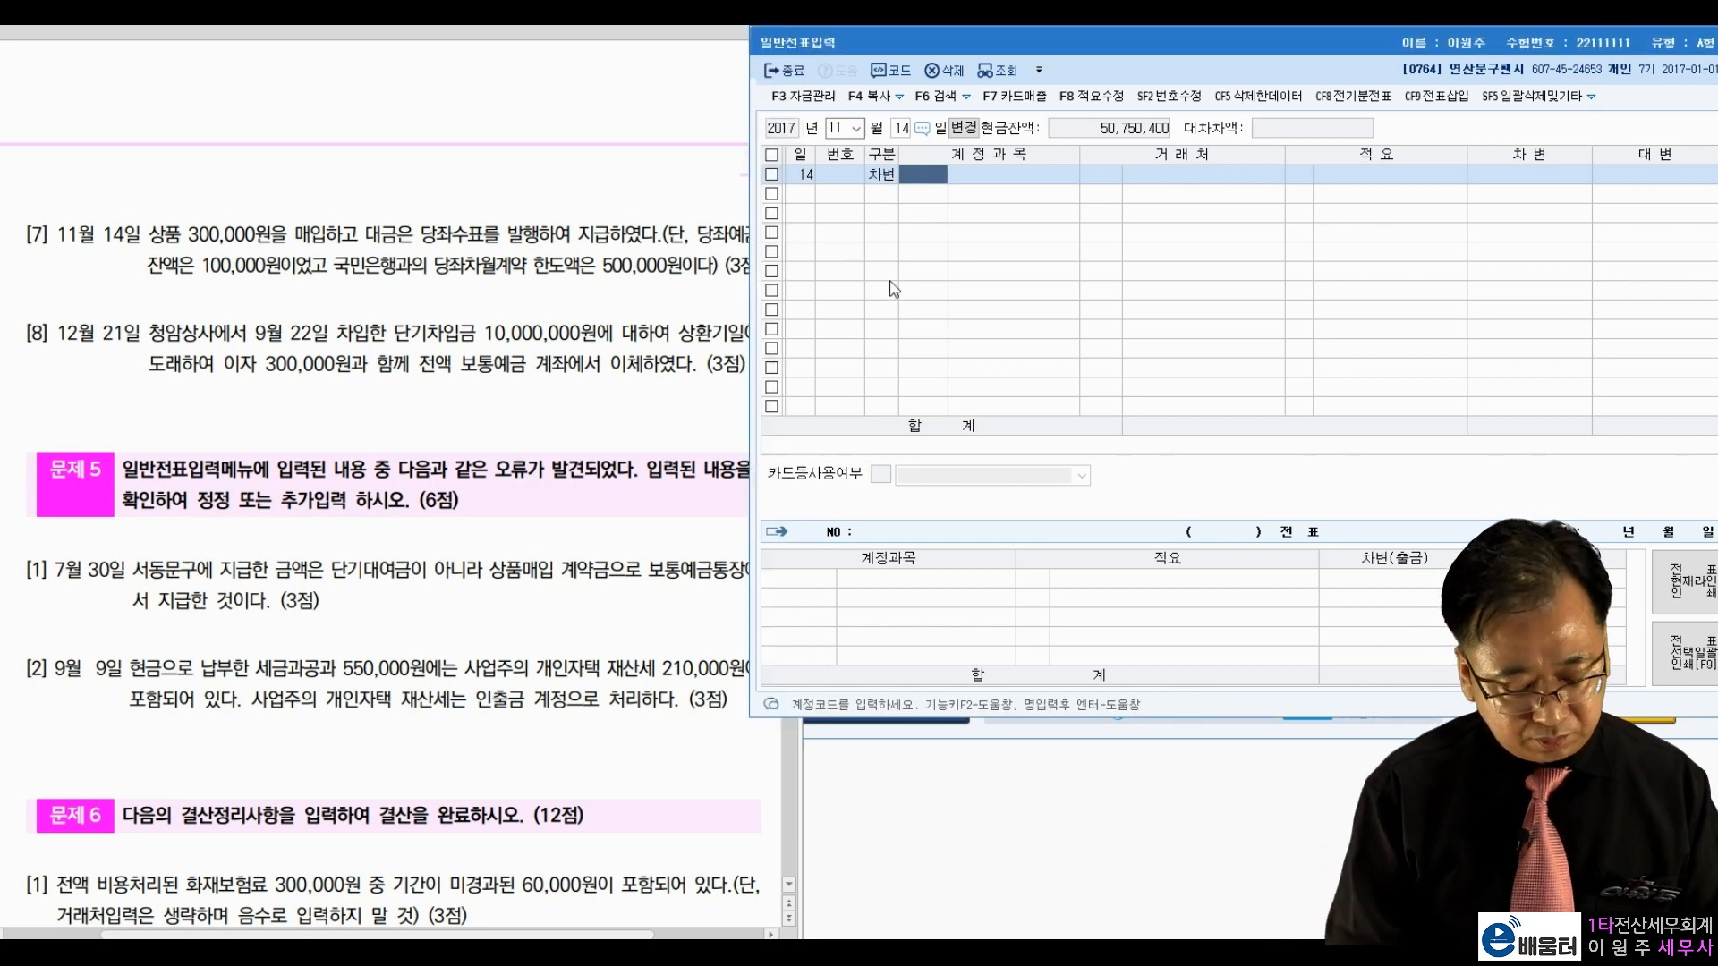
key(Return)
key(Return)
key(Return)
text(300000)
key(Return)
text(46)
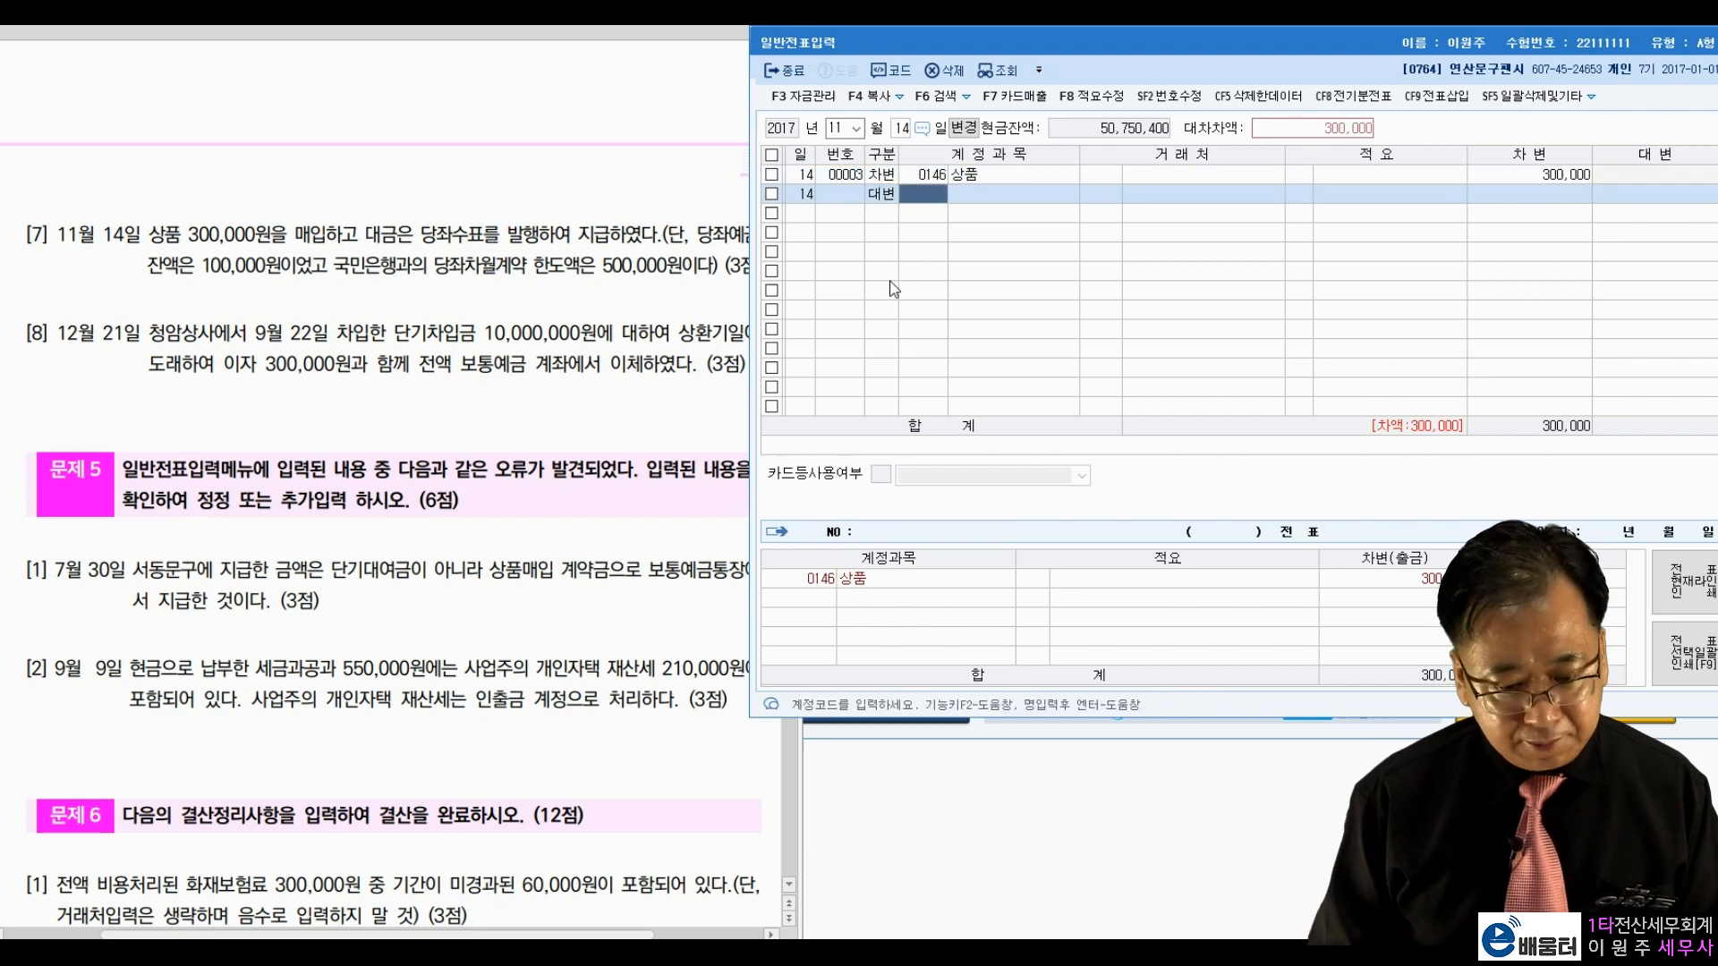
text(102)
key(Return)
key(Return)
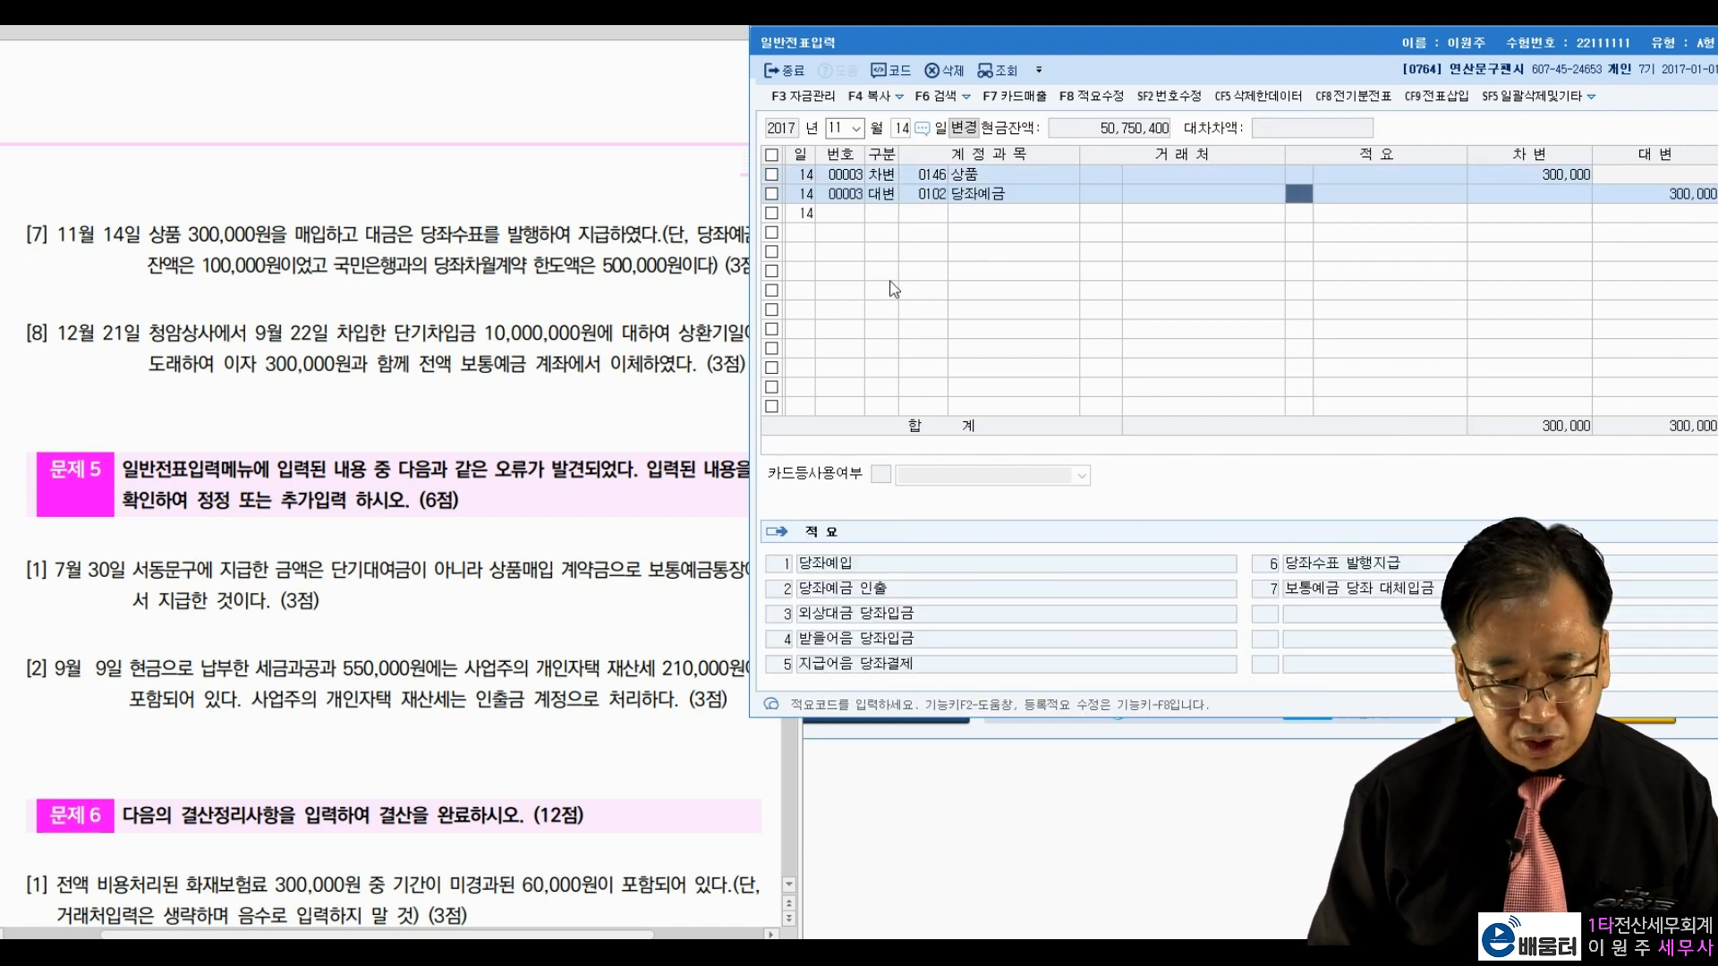
Step: Credit 0260 단기차입금 200,000 with partner 국민은행, completing the November 14 voucher
key(Return)
text(100000)
key(Return)
text(4다ㄴ기)
key(Return)
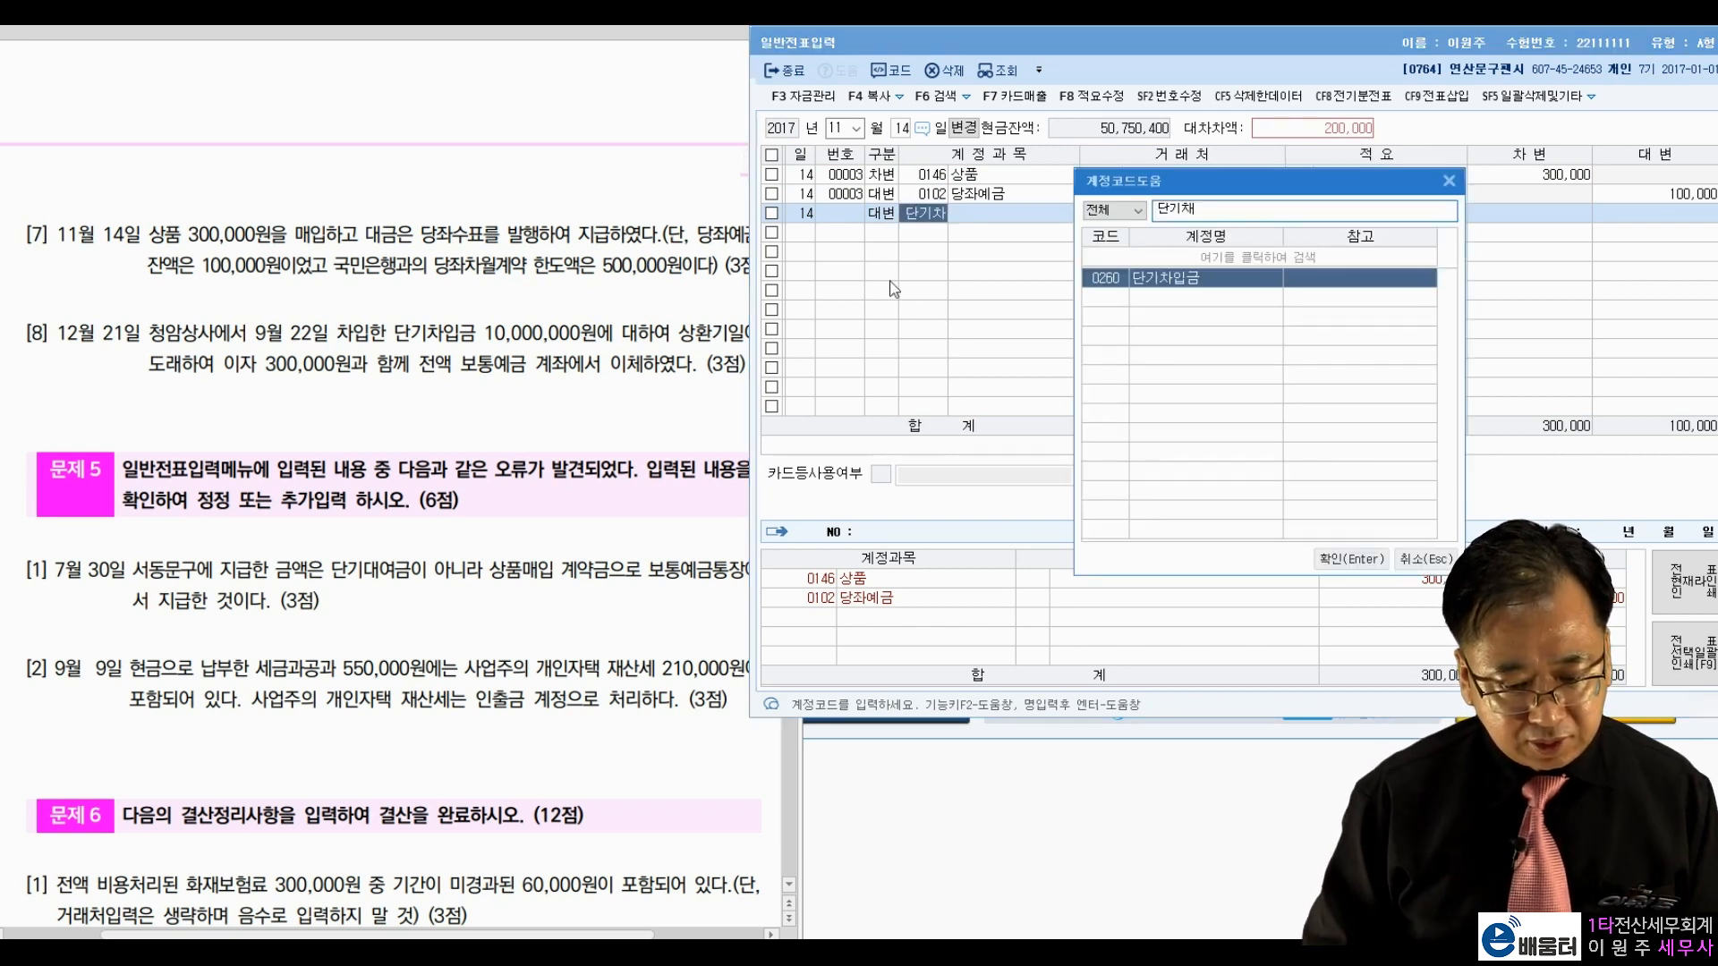
key(Return)
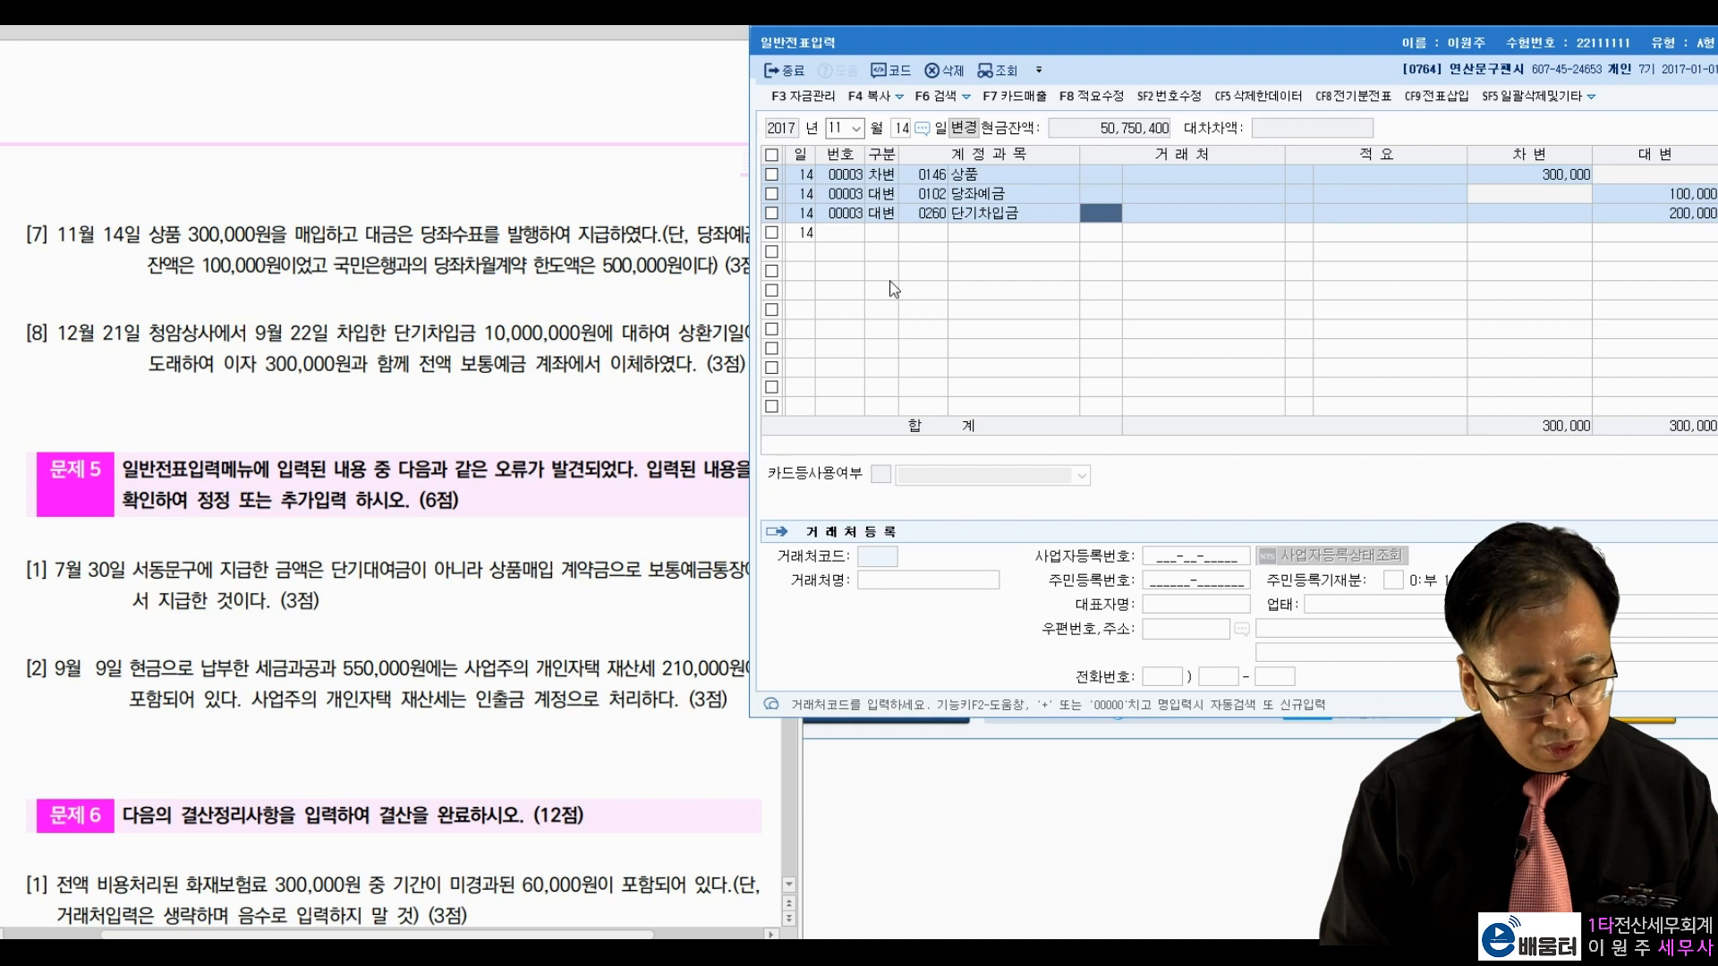
text(국민)
key(Return)
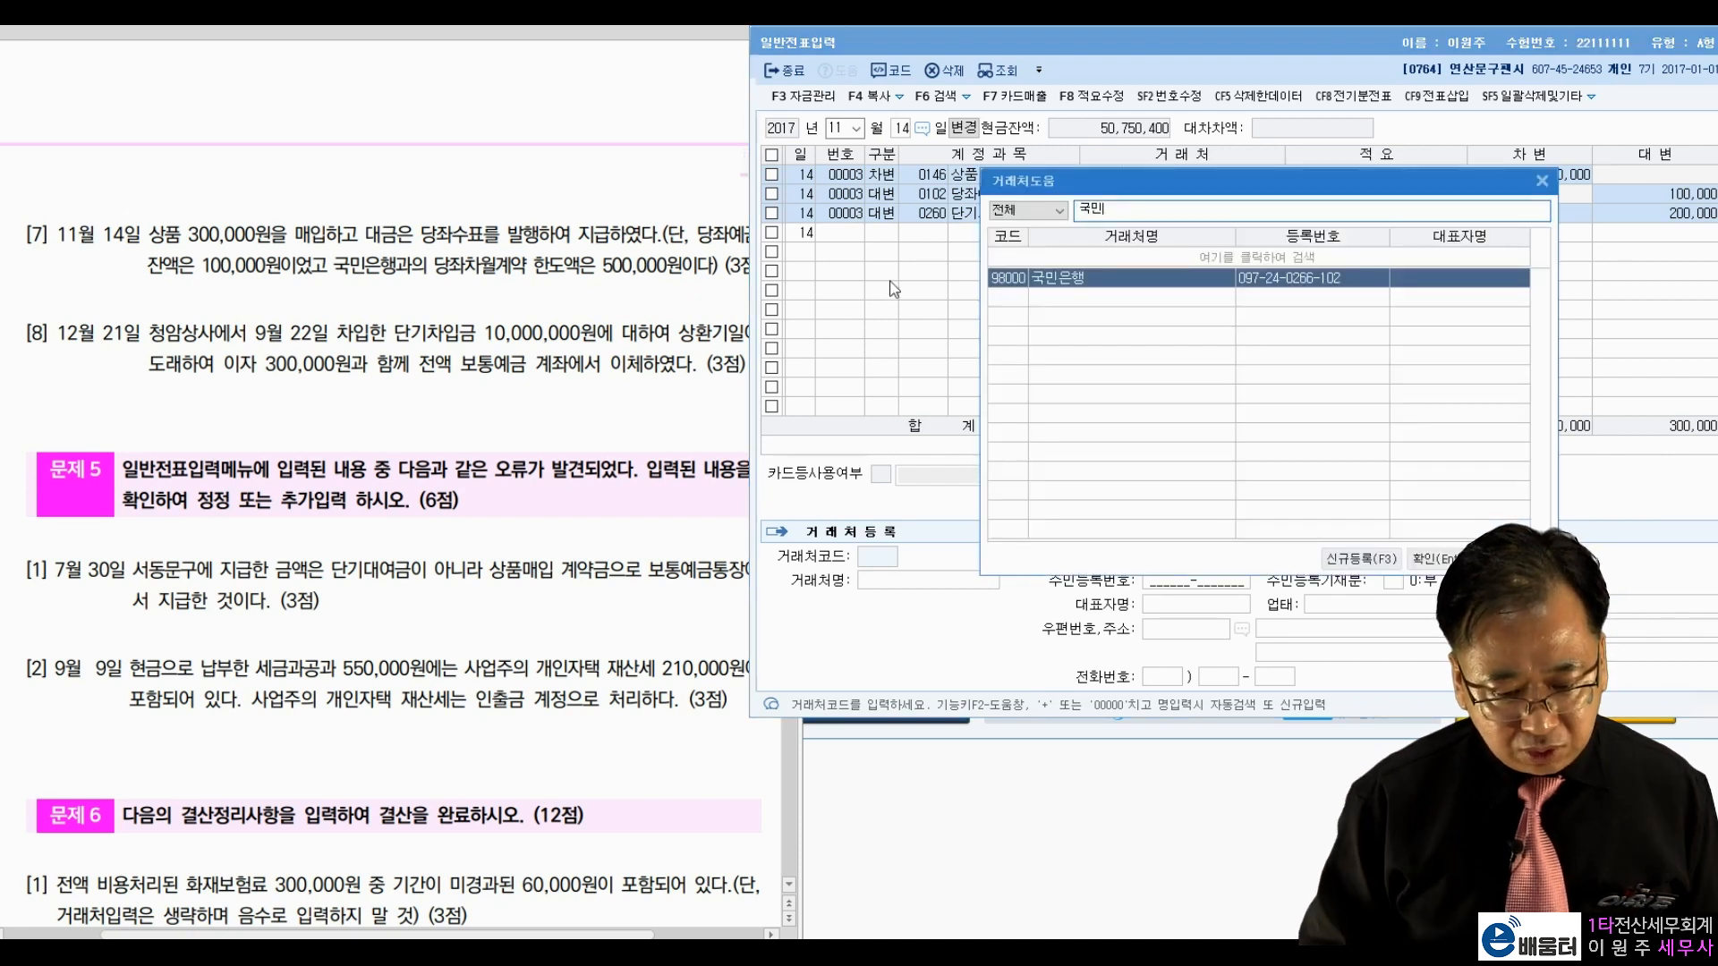
key(Return)
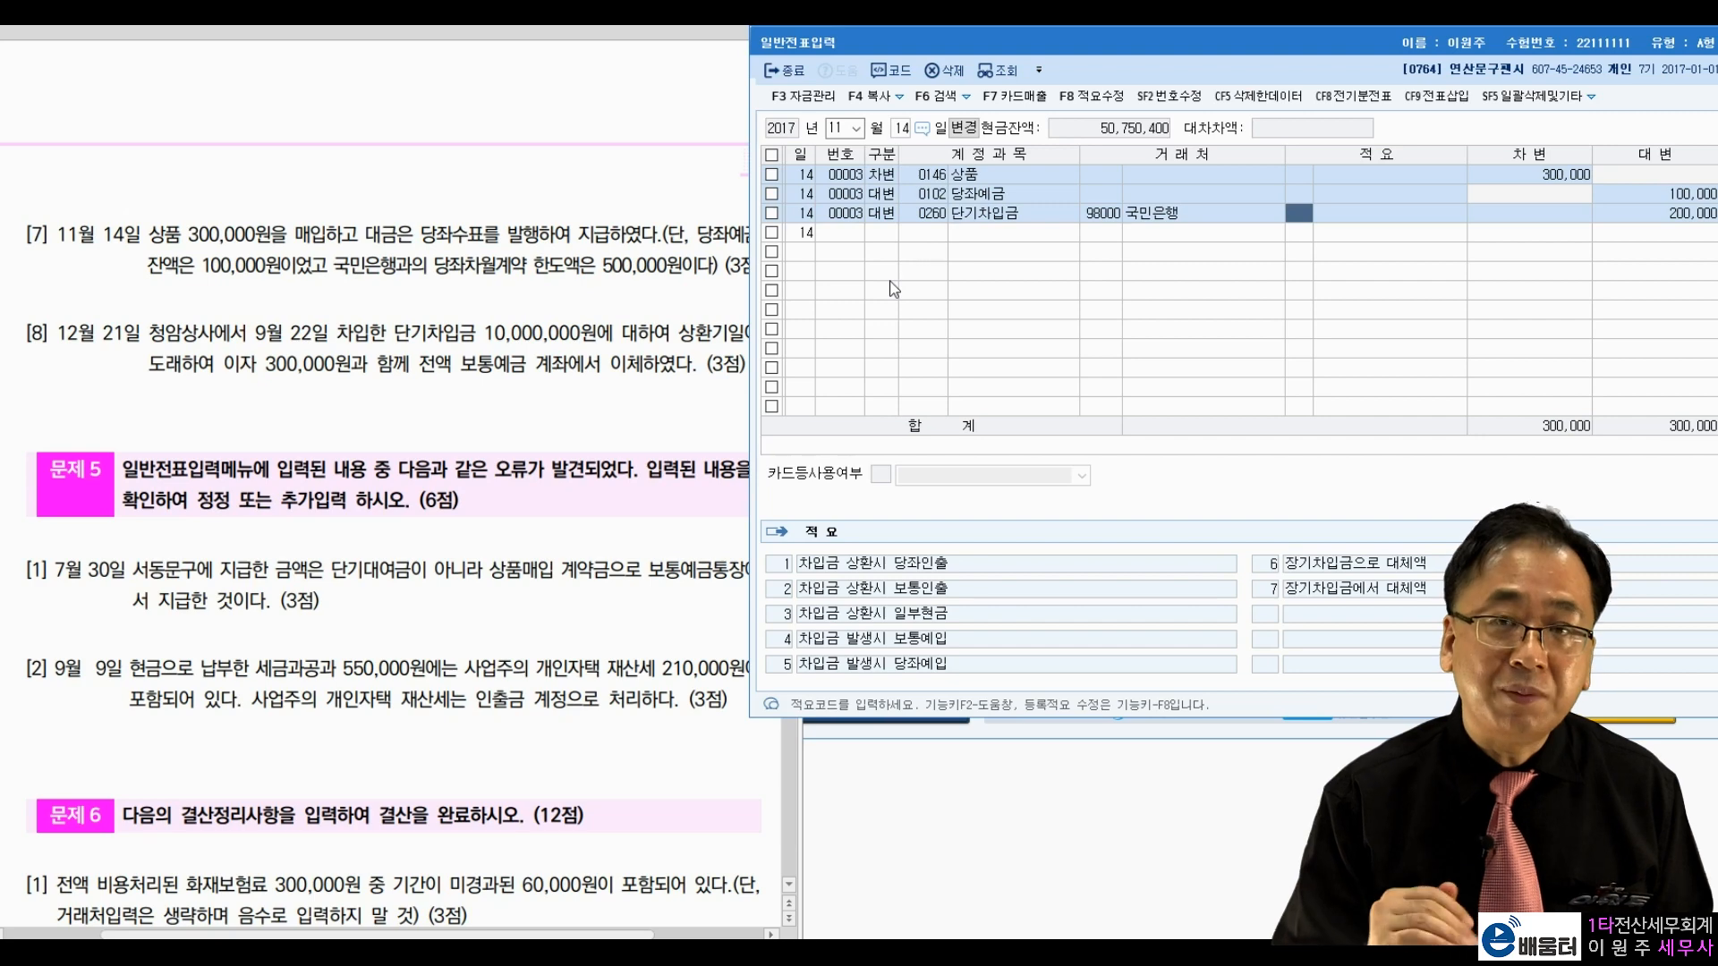
key(Return)
key(Return)
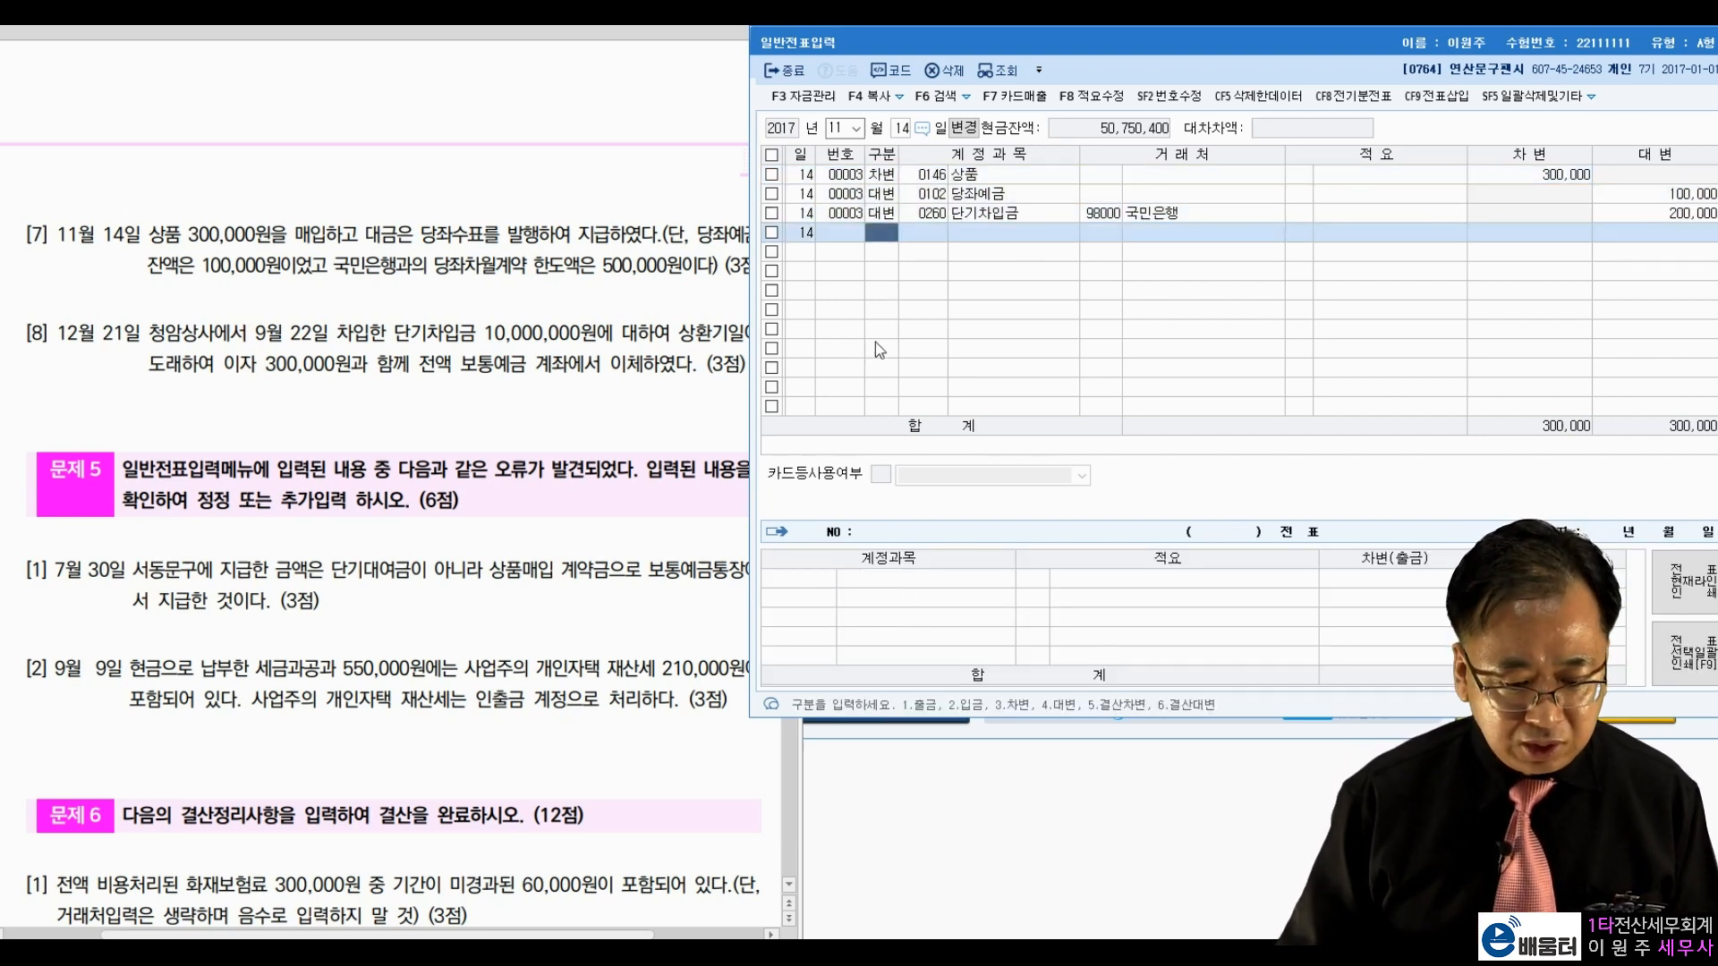
click(1029, 216)
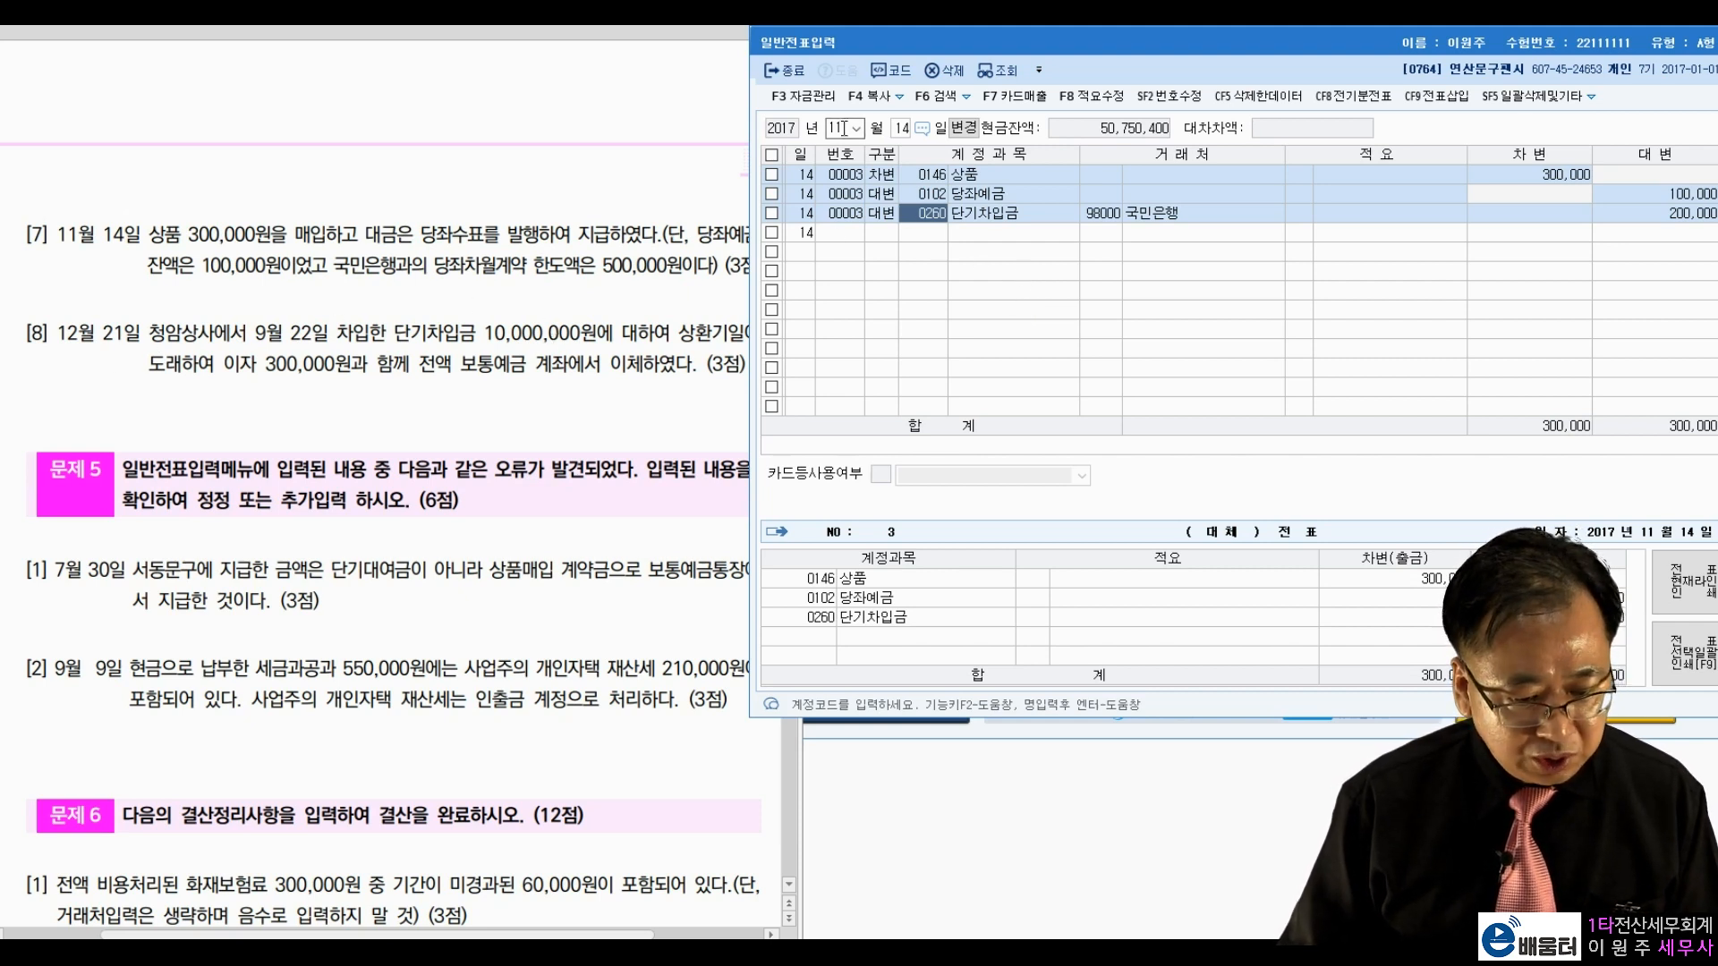
Step: Change the journal date to December 21
text(12)
key(Return)
text(21)
key(Return)
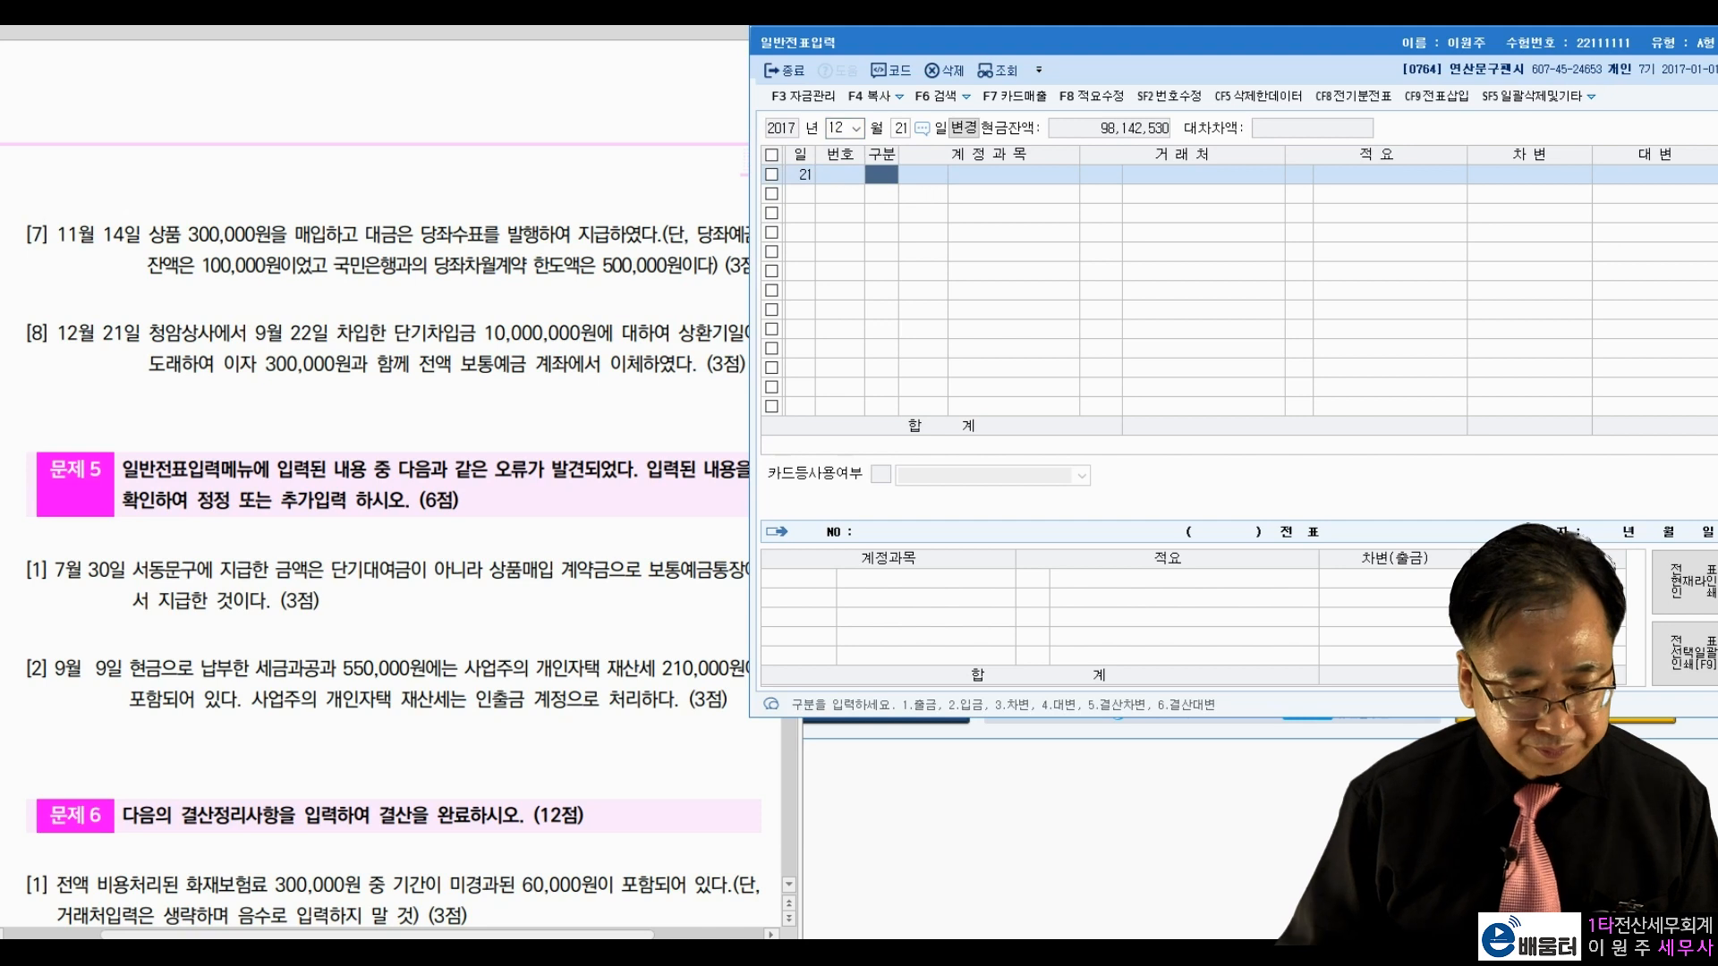
Step: Read item [8] and debit 0260 단기차입금 10,000,000 with partner 청암상사
click(277, 363)
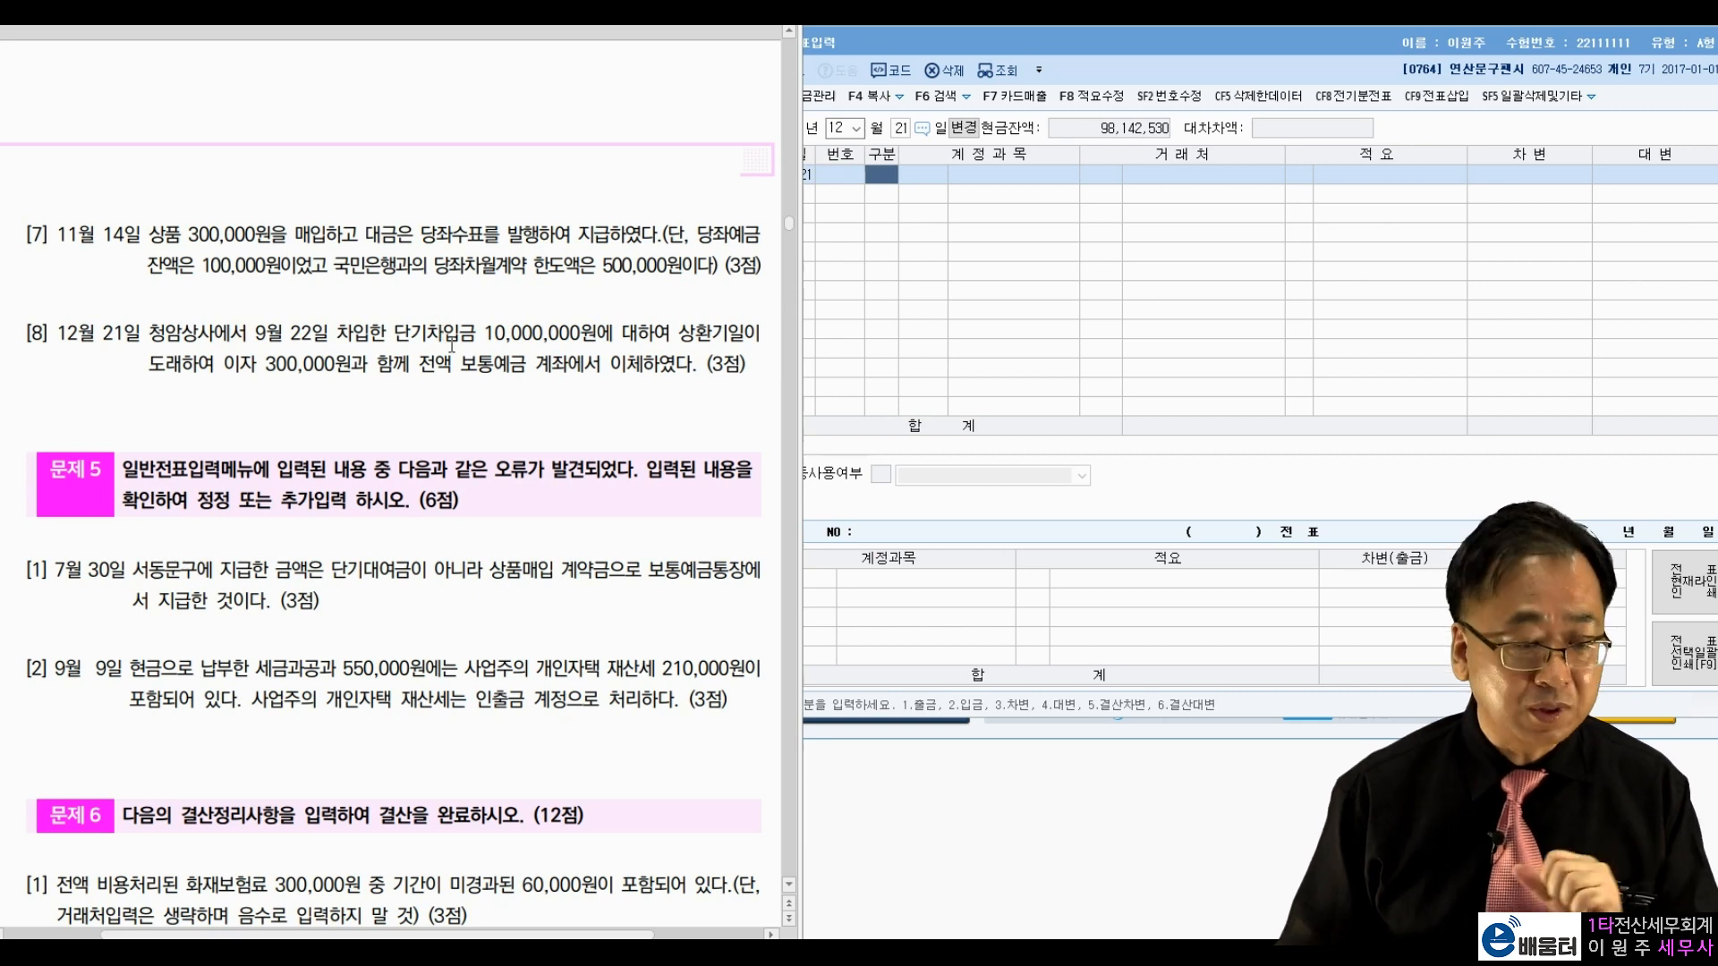
click(883, 181)
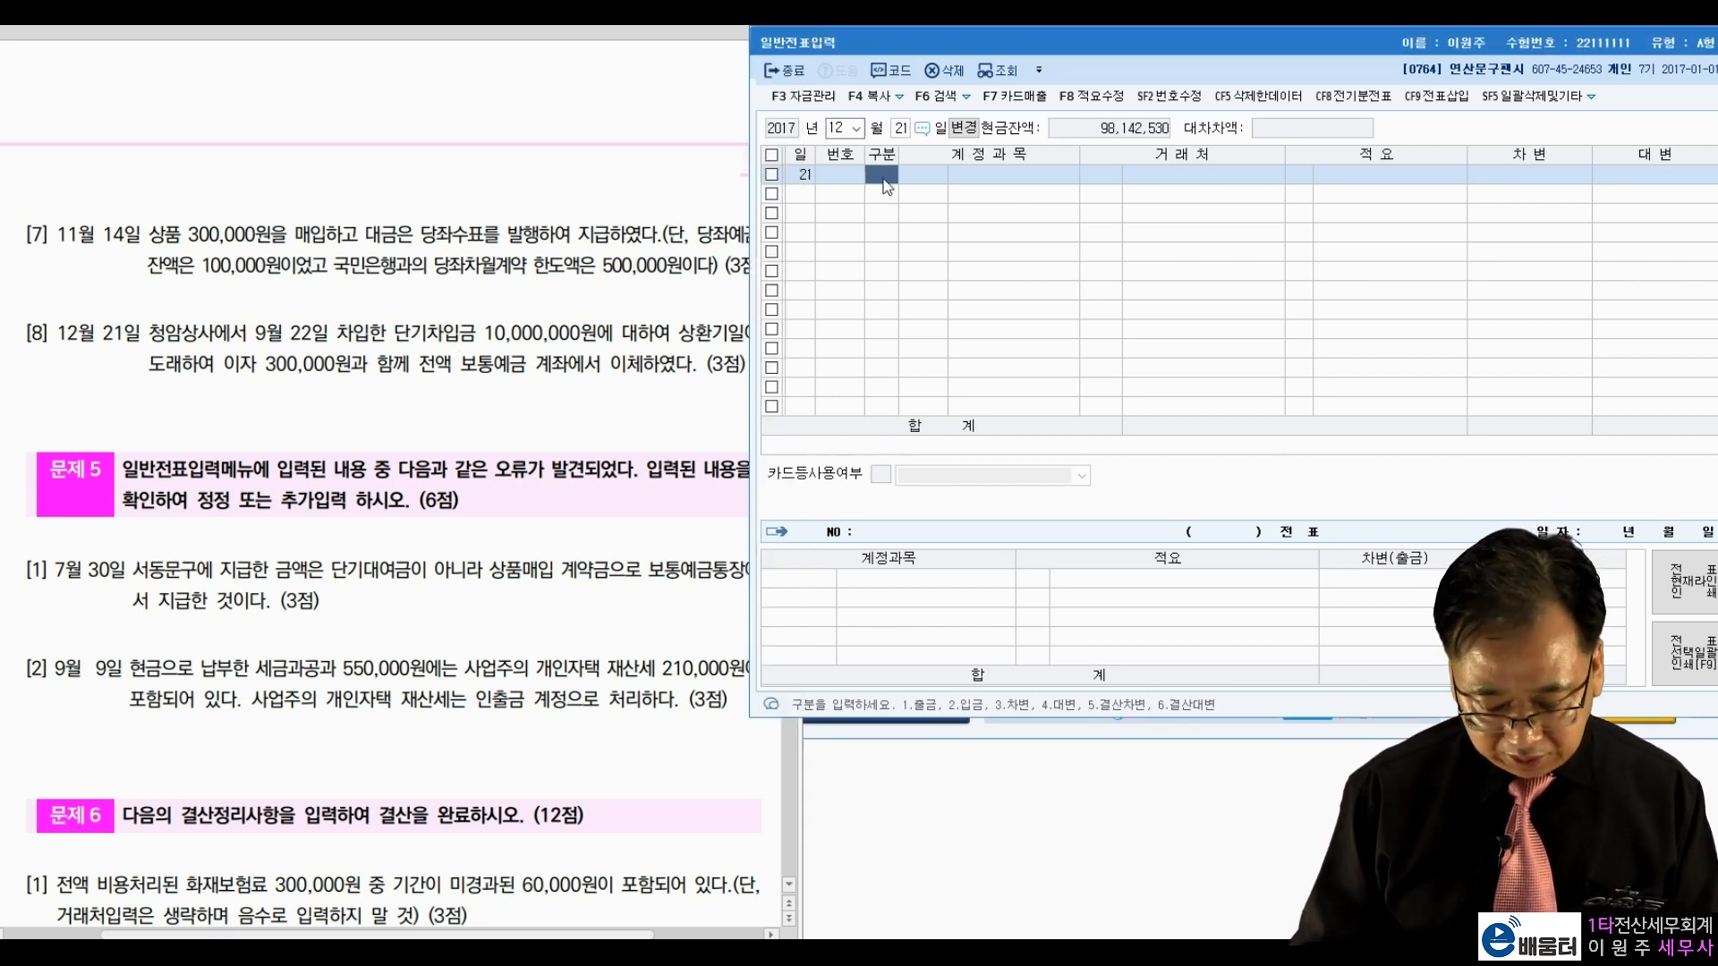
text(3)
text(단기차)
key(Return)
key(Return)
text(청암)
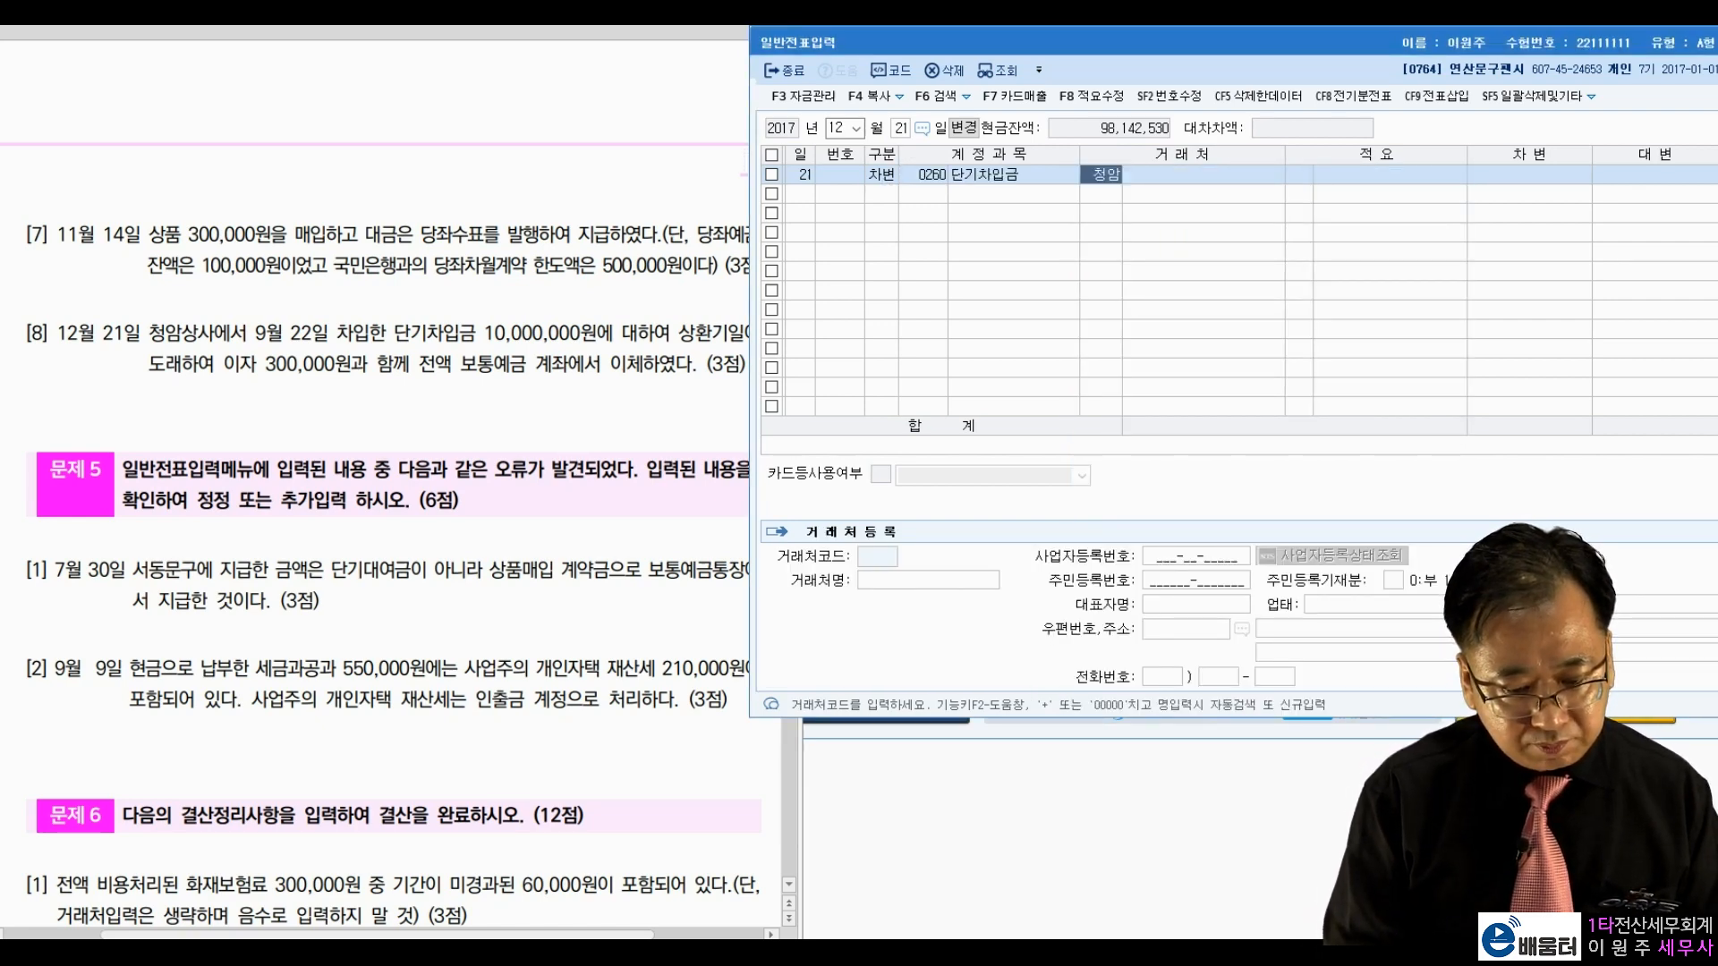
key(Return)
key(Return)
key(Return)
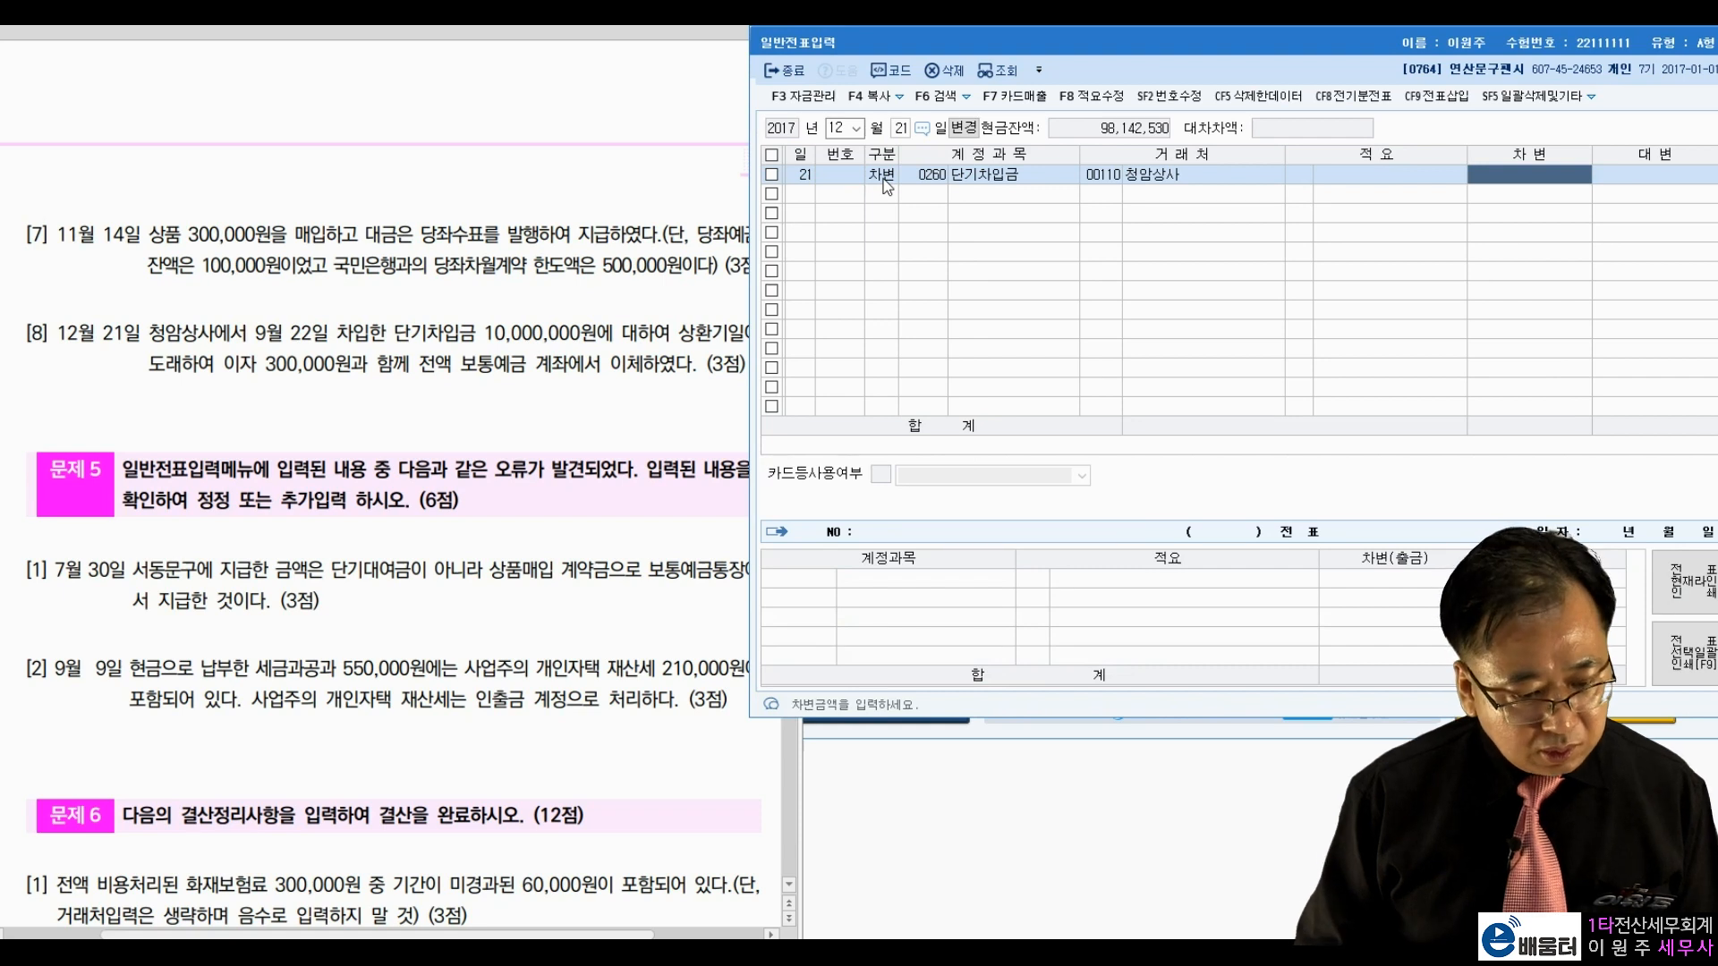
text(10000000)
key(Return)
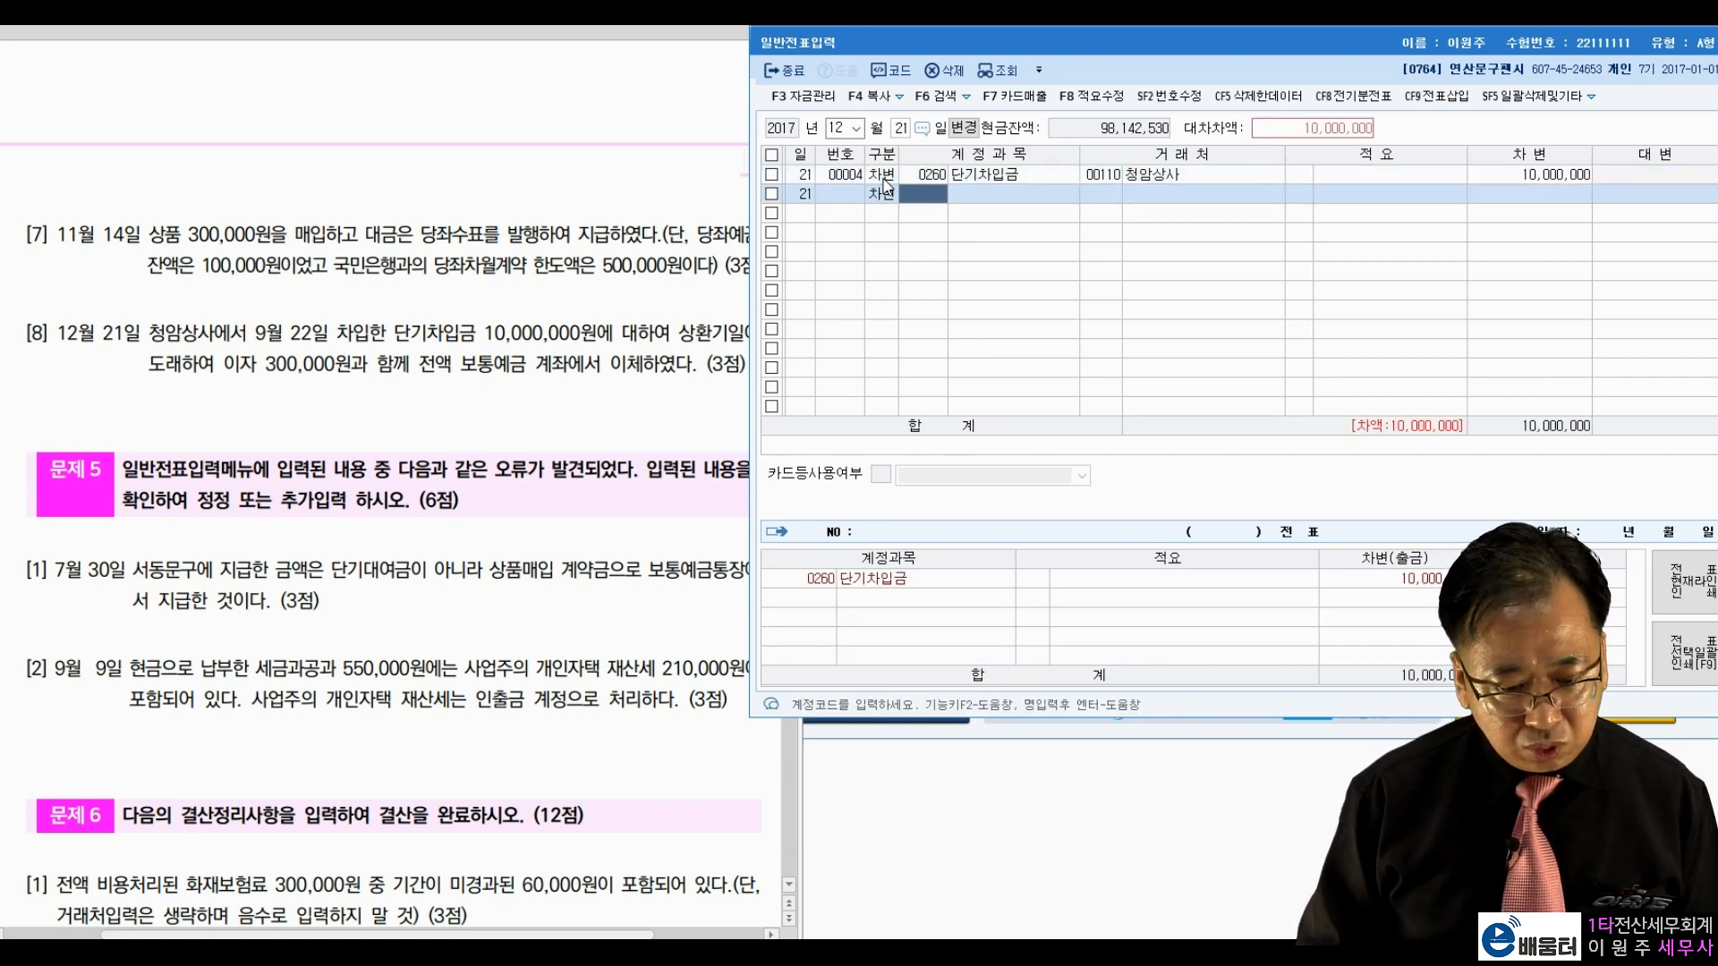
Step: Debit 0951 이자비용 300,000 and credit 0103 보통예금 10,300,000
text(이자비)
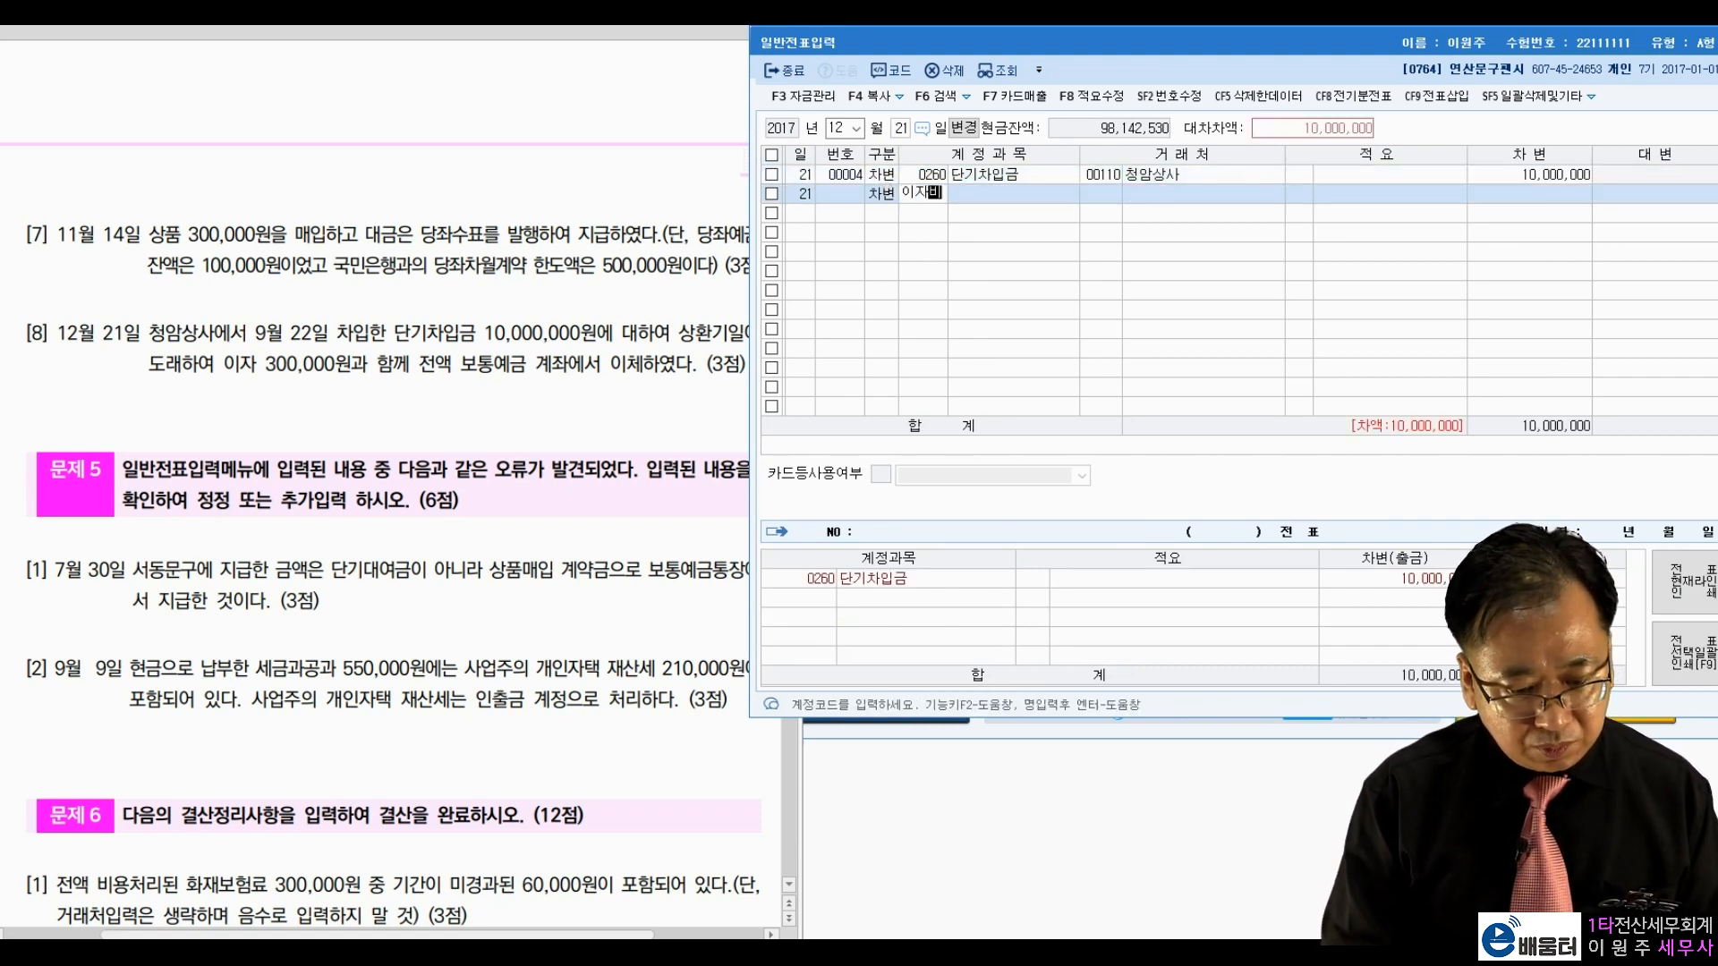
key(Return)
key(Return)
key(Return)
key(Return)
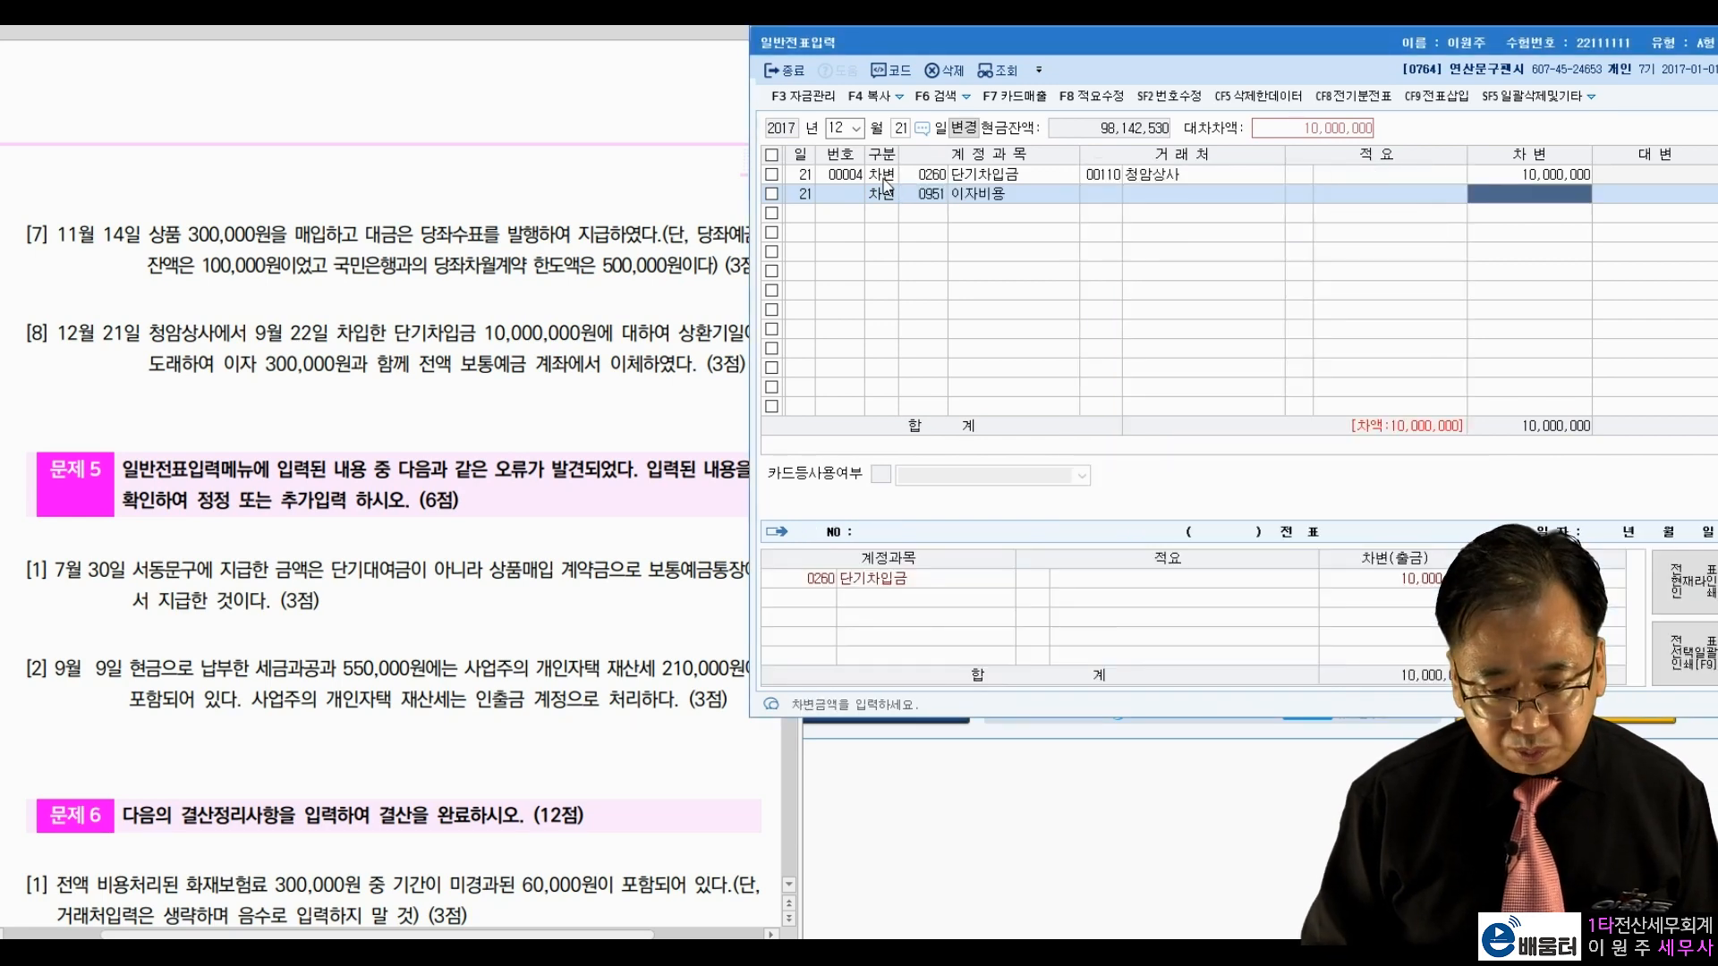
text(3000000)
key(Return)
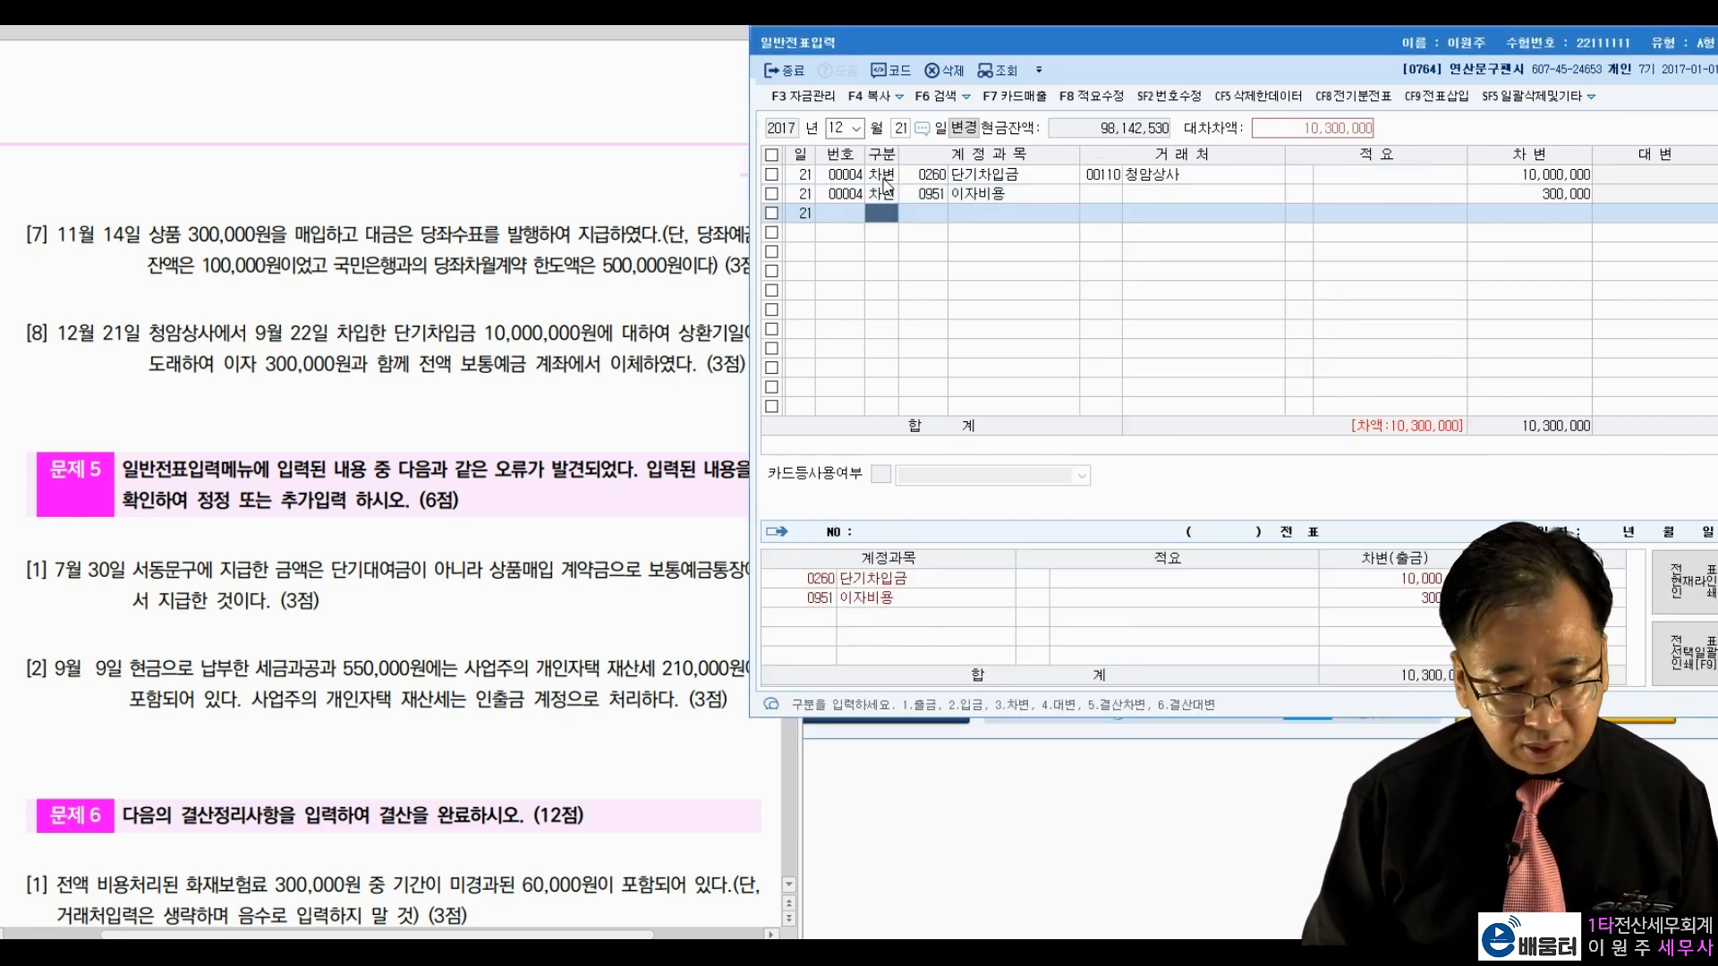
text(4)
key(Return)
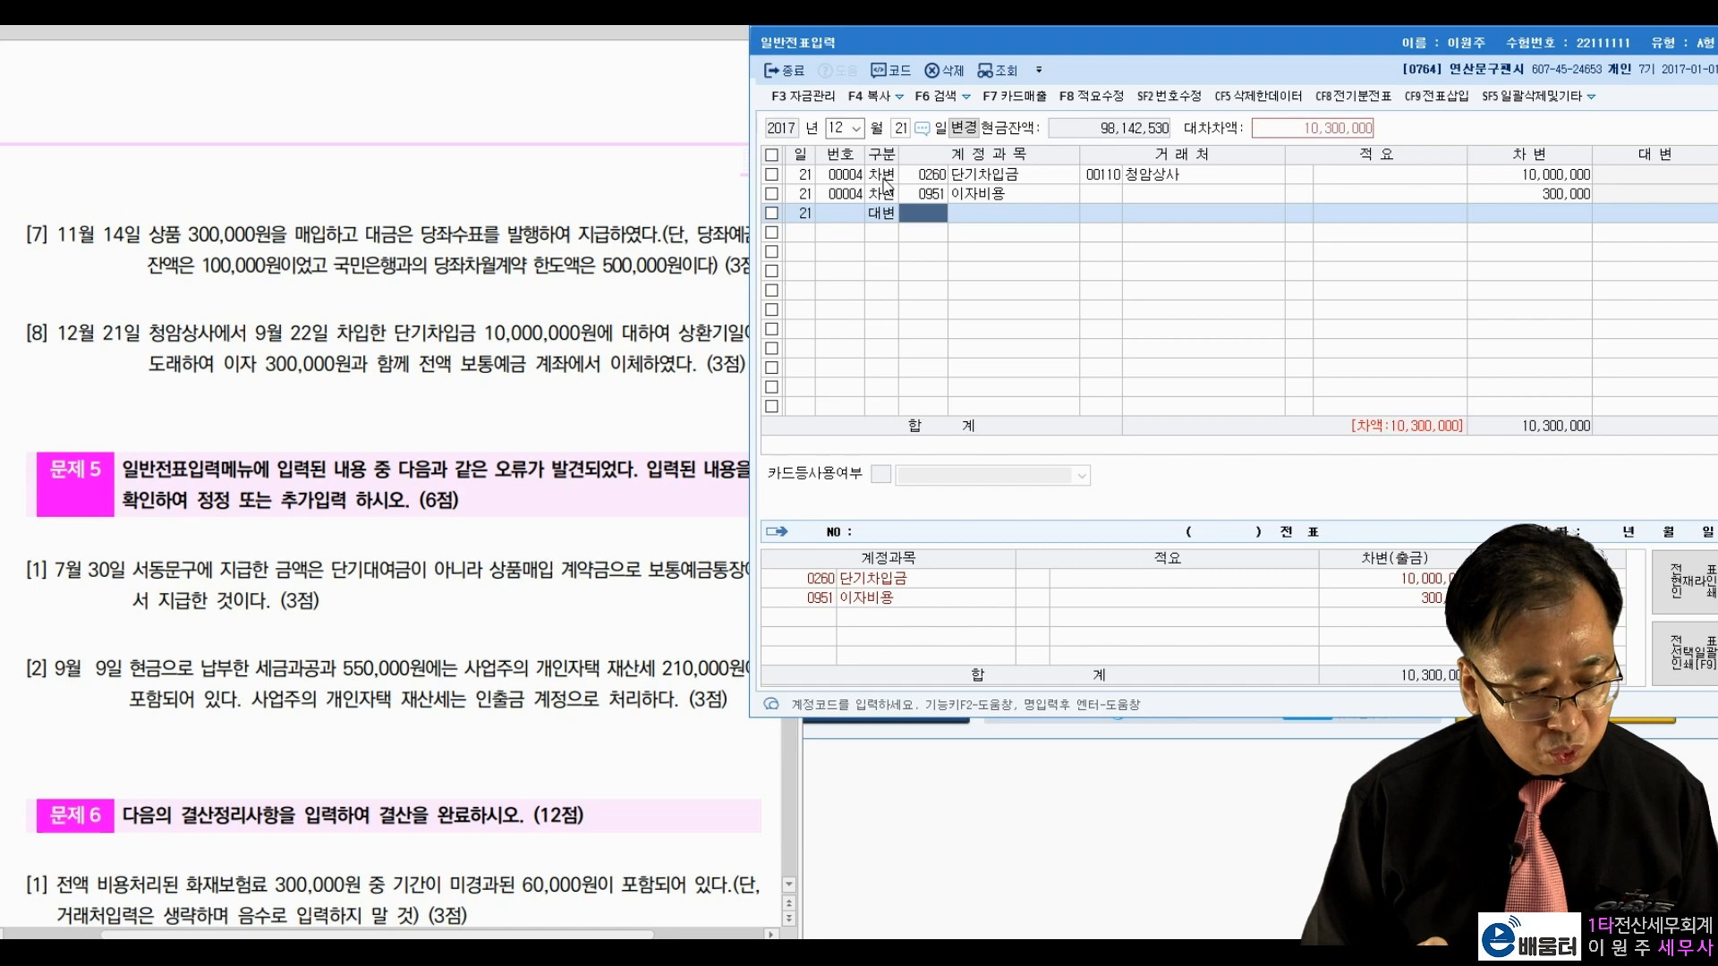
text(103)
key(Return)
key(Return)
key(Return)
key(Return)
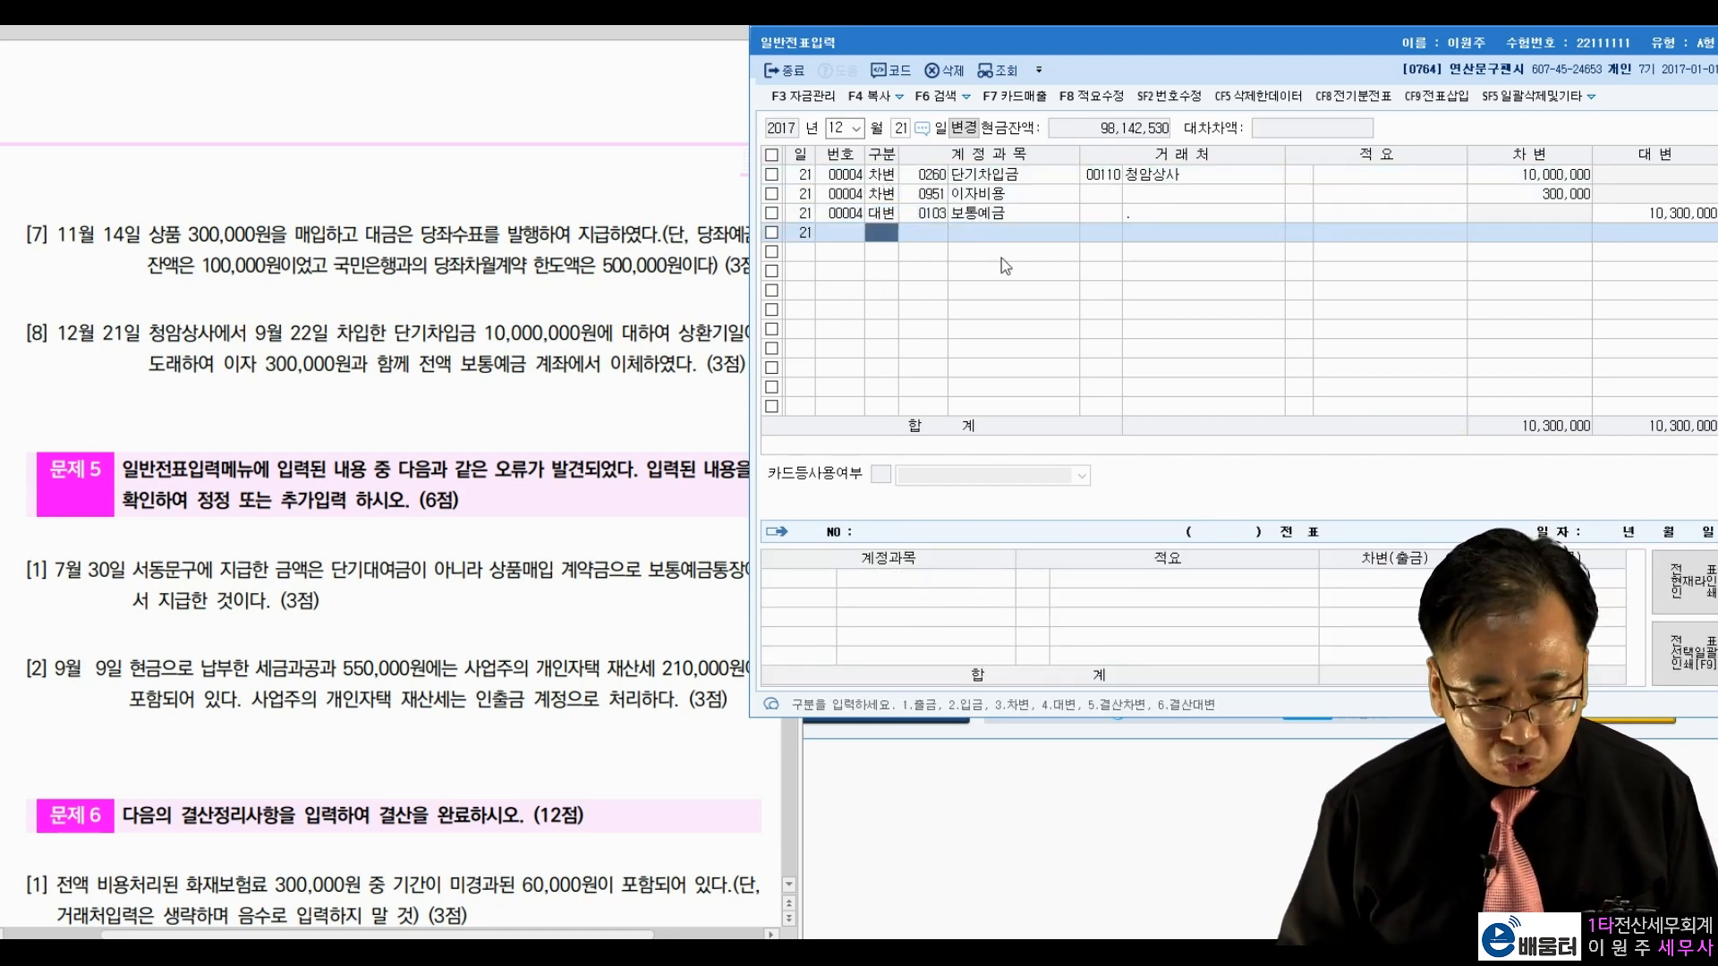
Step: Remove the stray '.' from the 보통예금 line's partner field and finish the December 21 voucher
click(1178, 217)
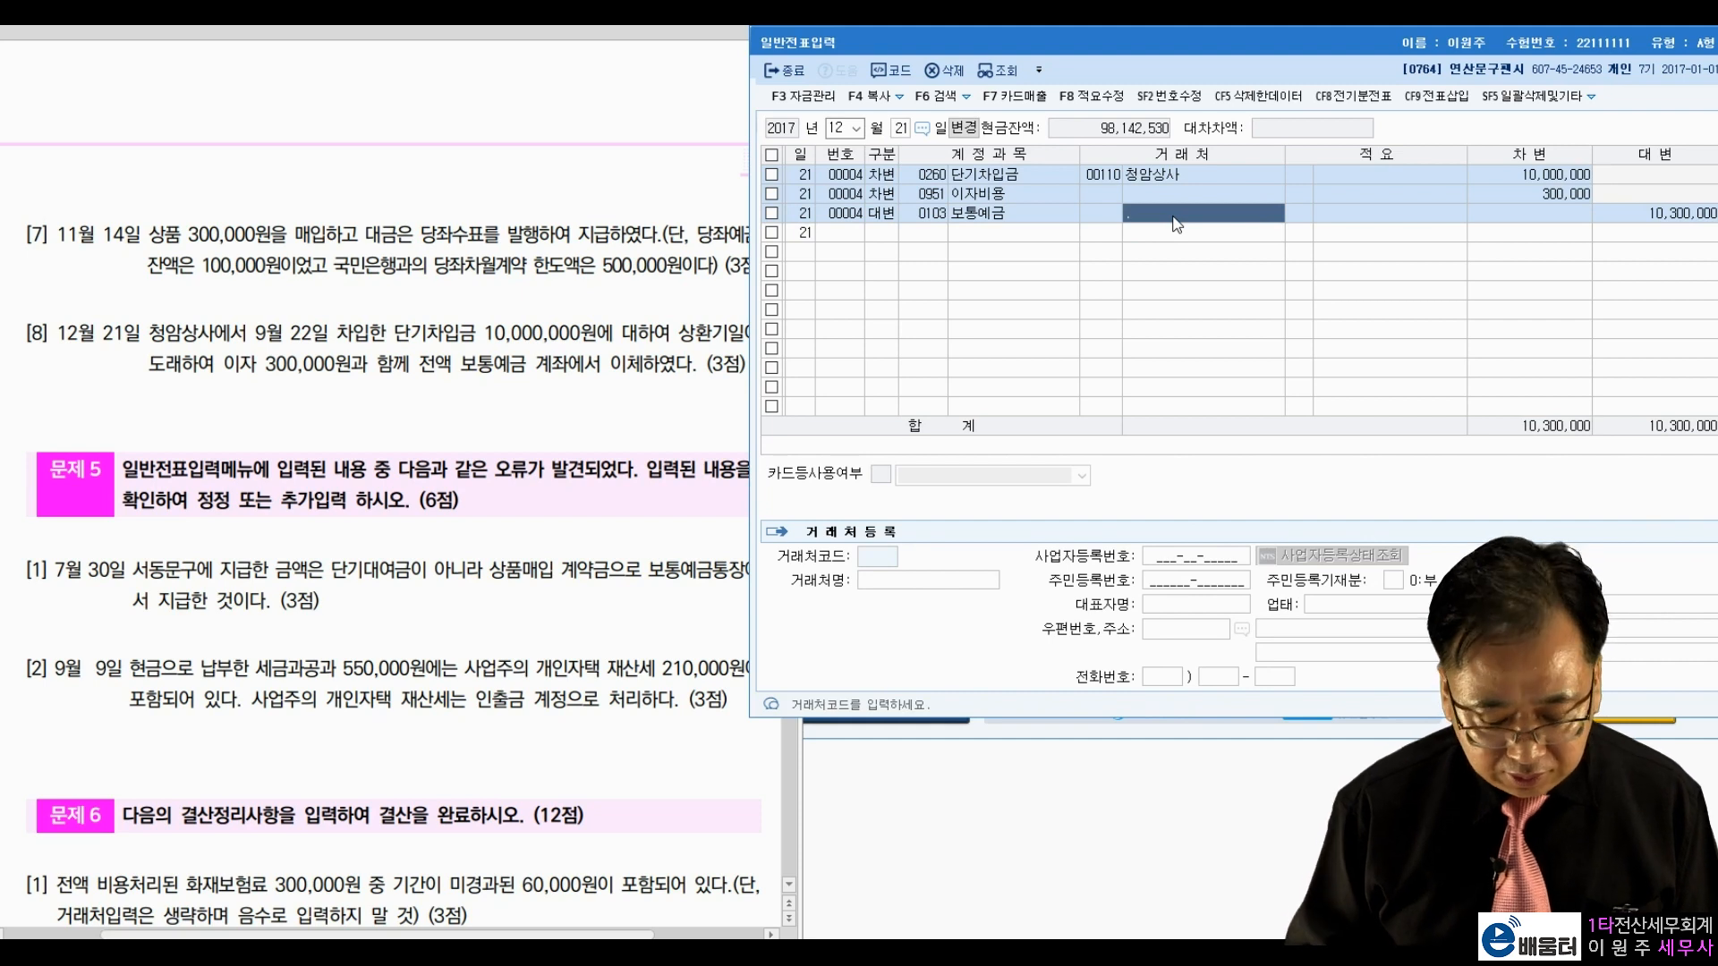
click(1162, 214)
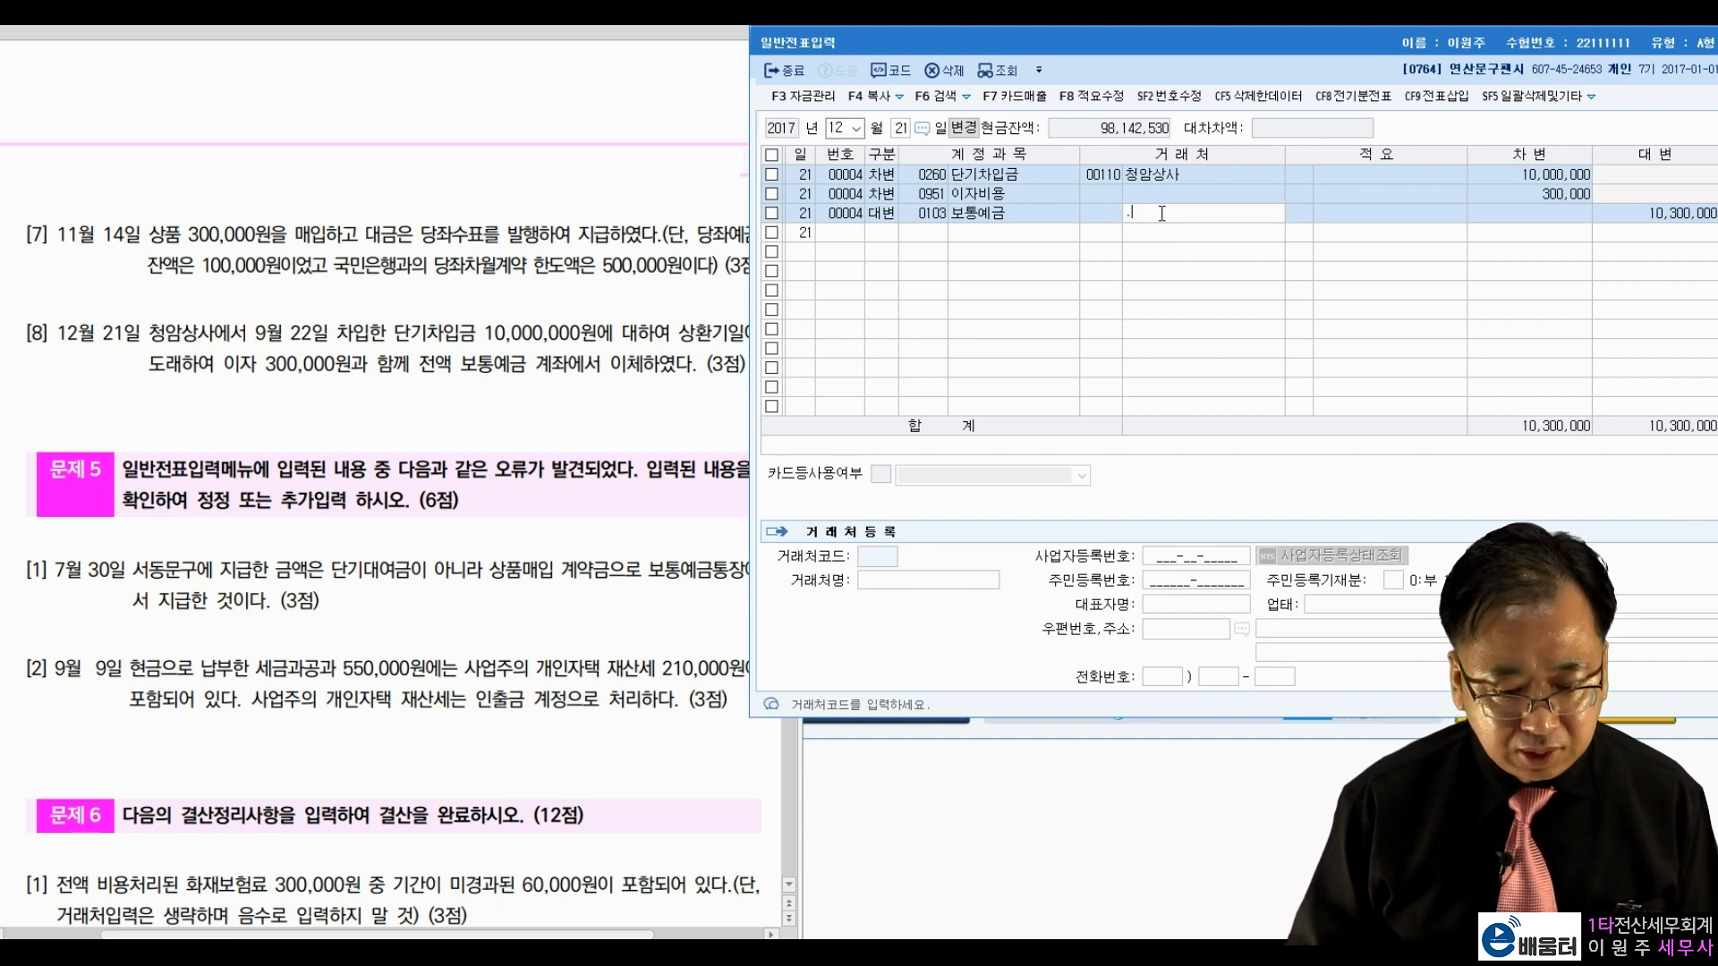
key(Return)
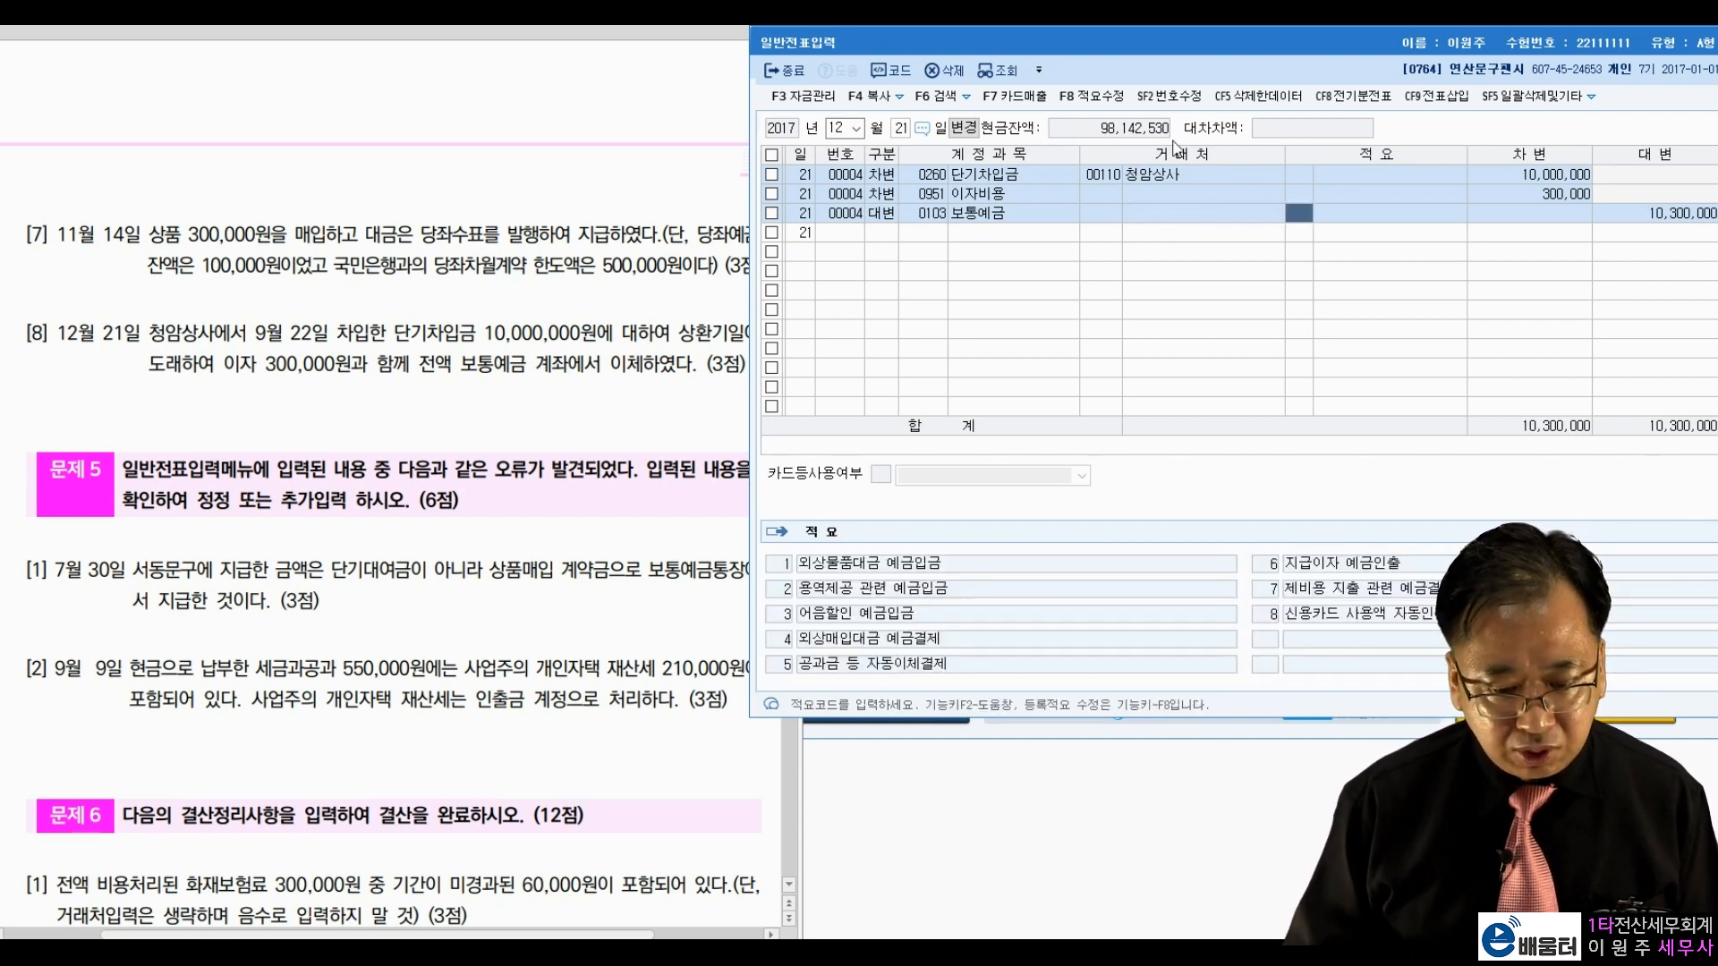
click(1200, 216)
click(1351, 228)
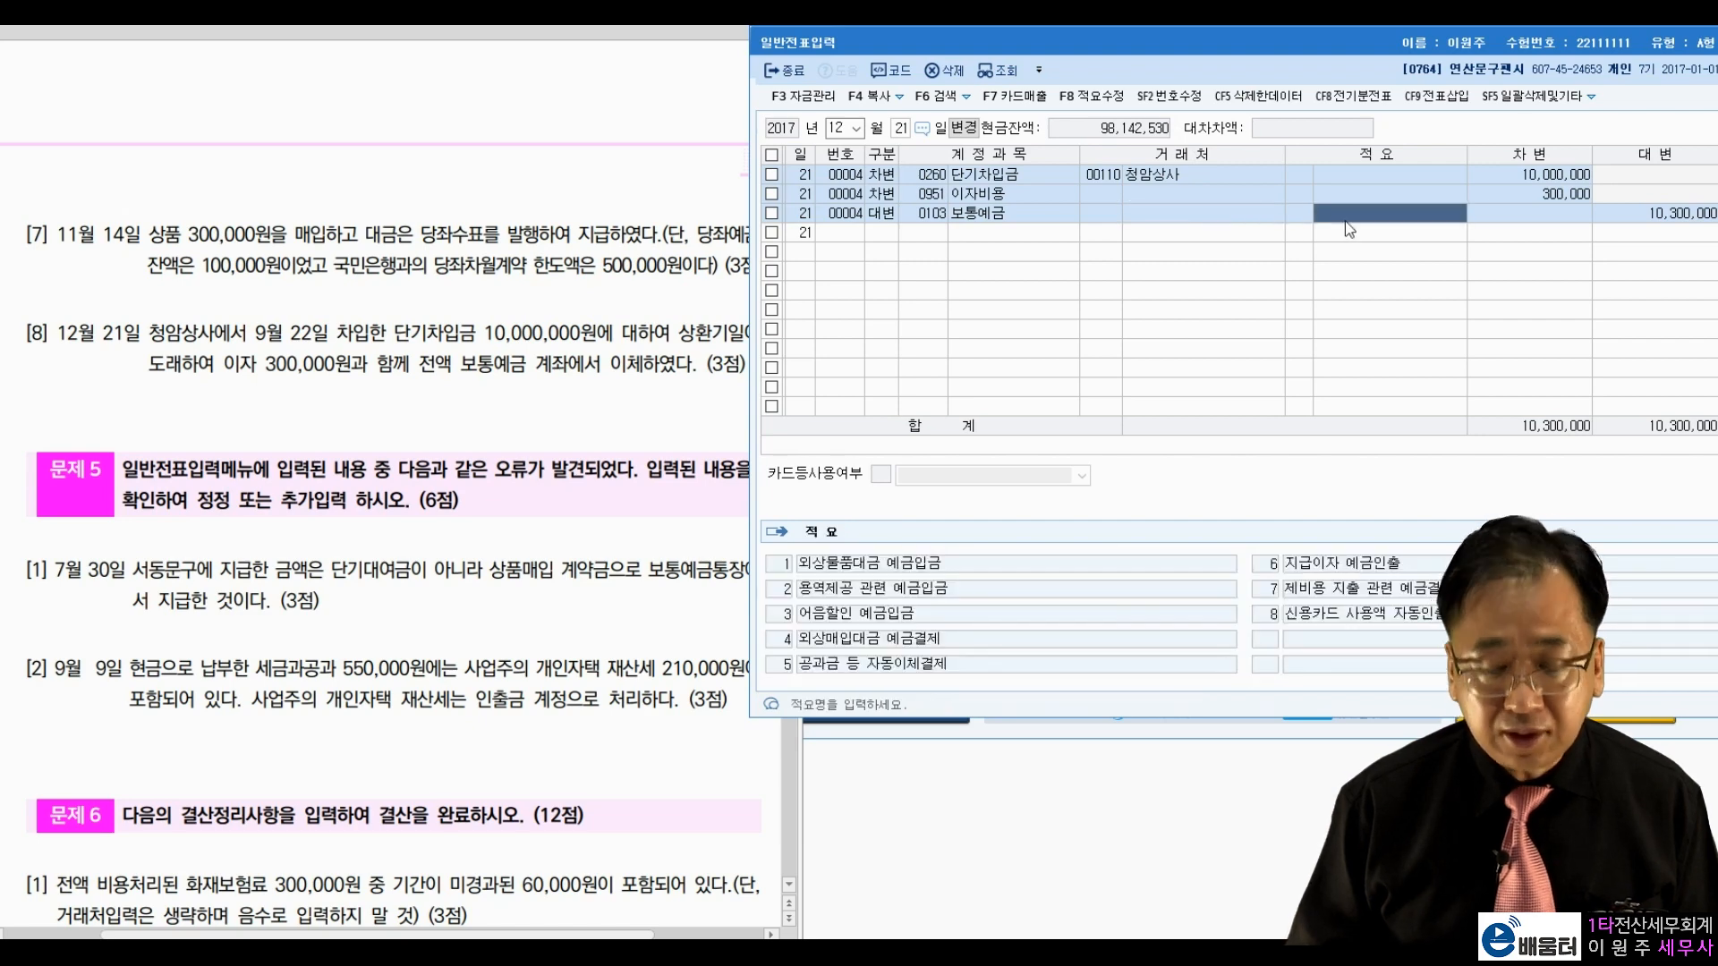
click(1300, 225)
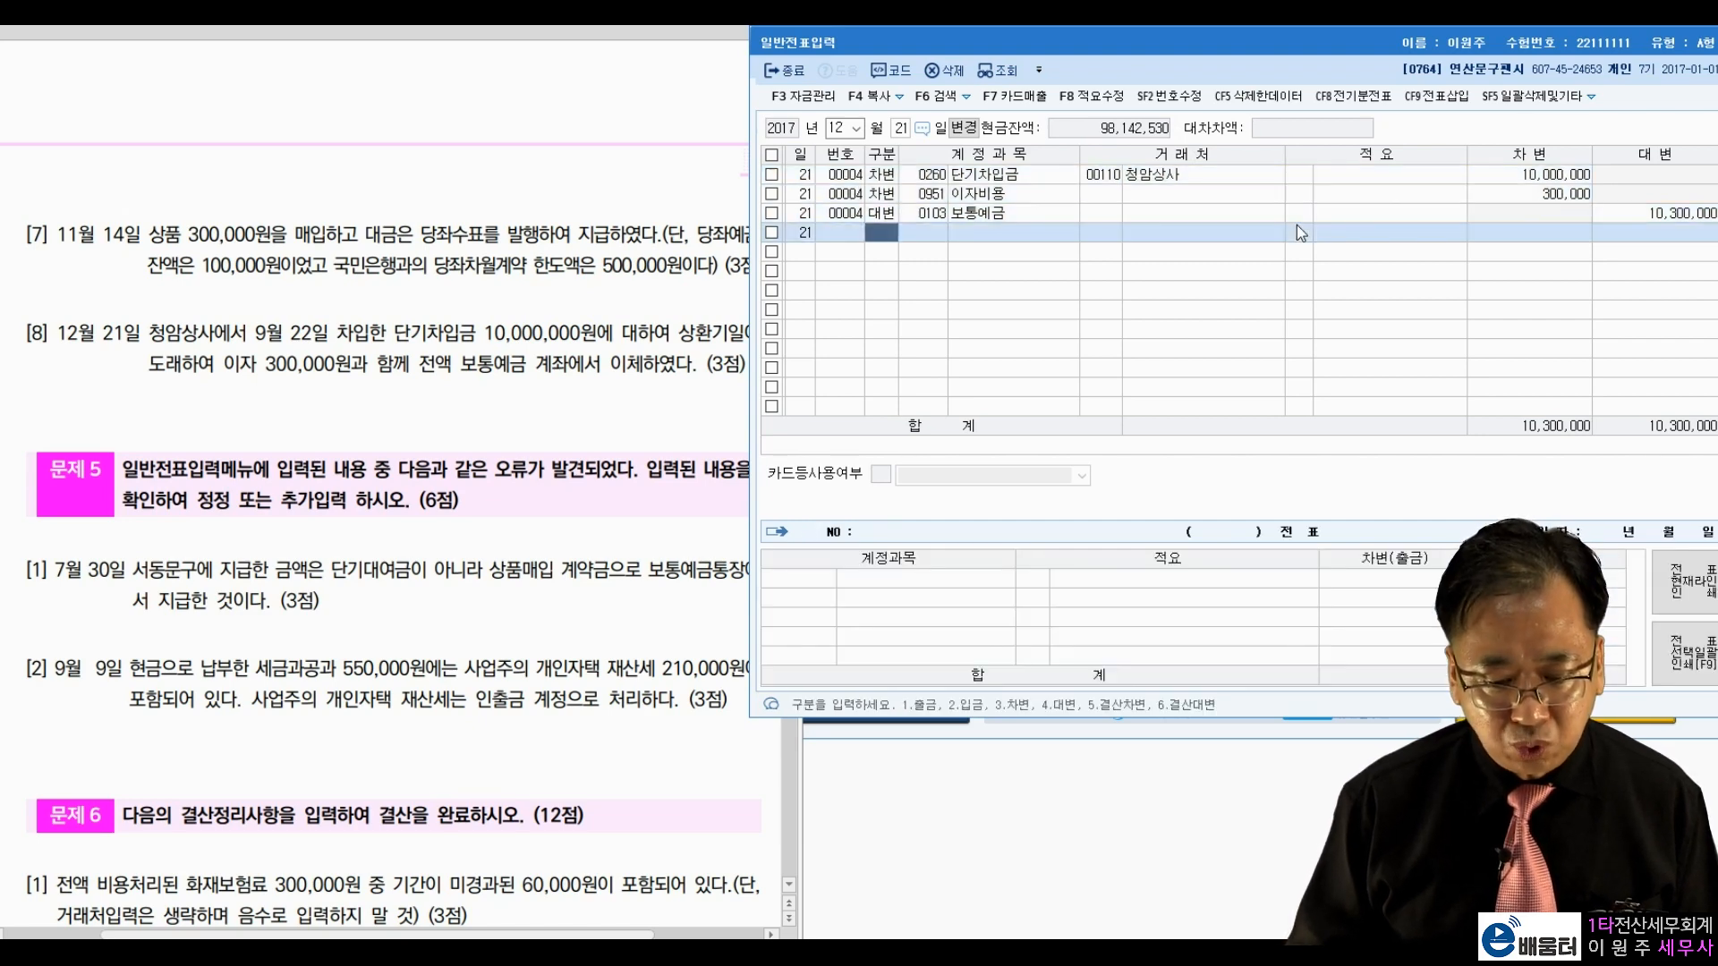
click(1119, 213)
click(1156, 218)
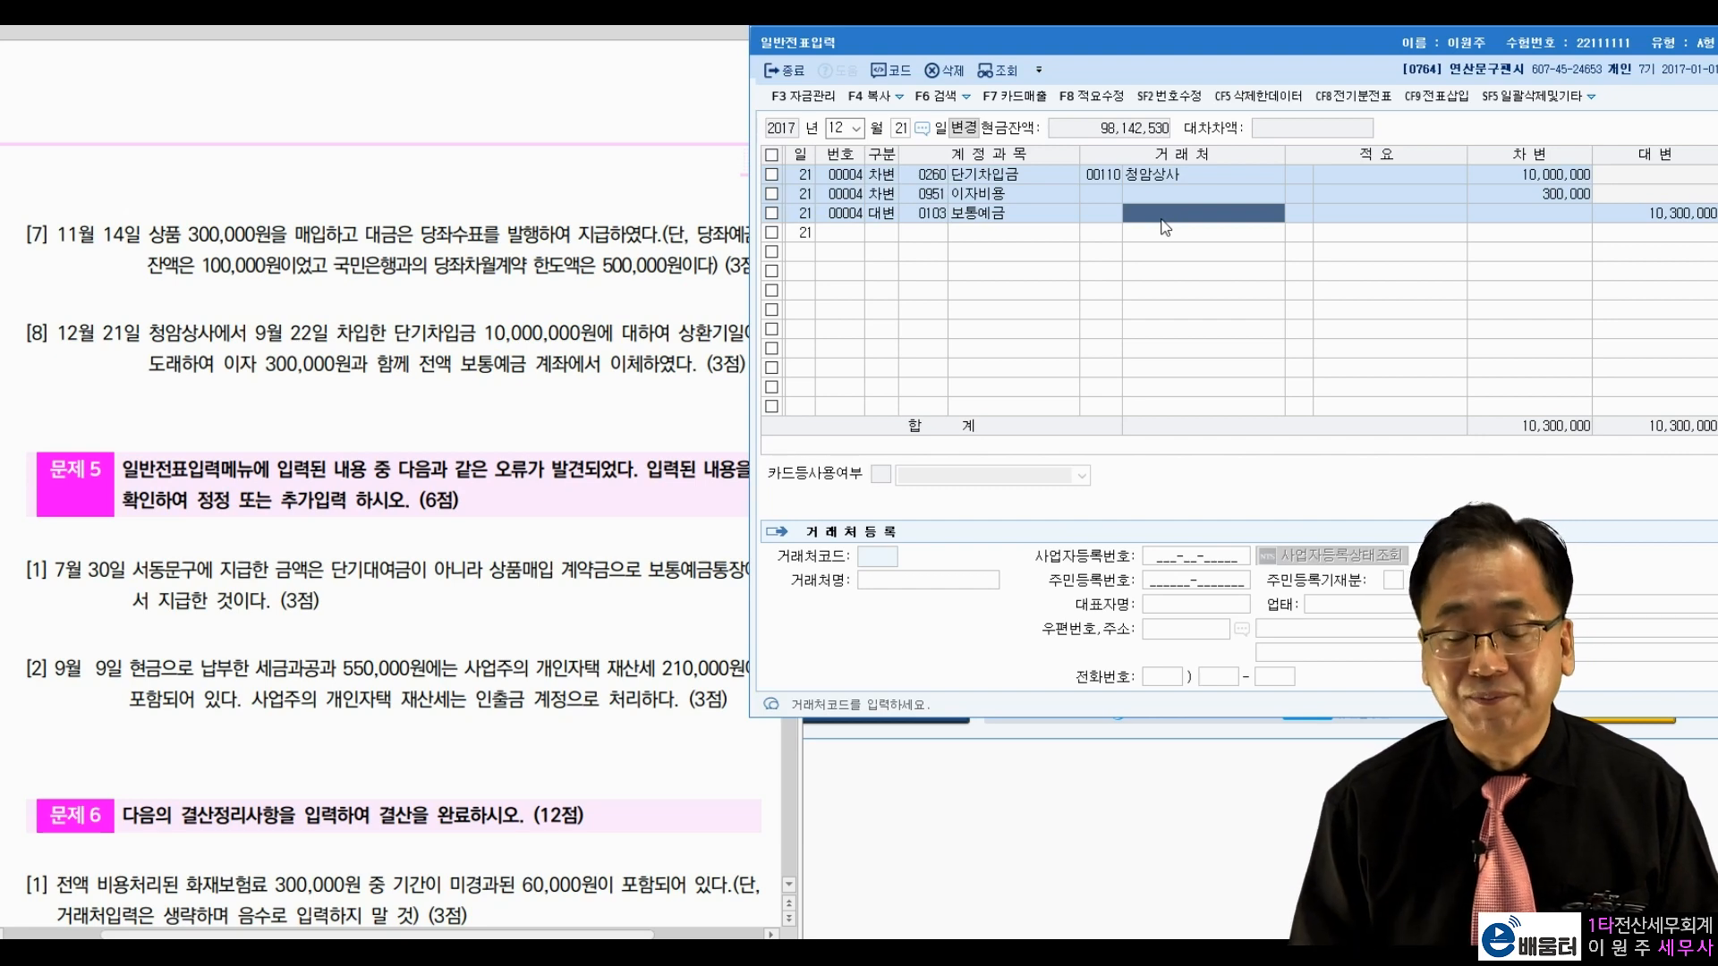
key(Return)
key(Return)
key(Return)
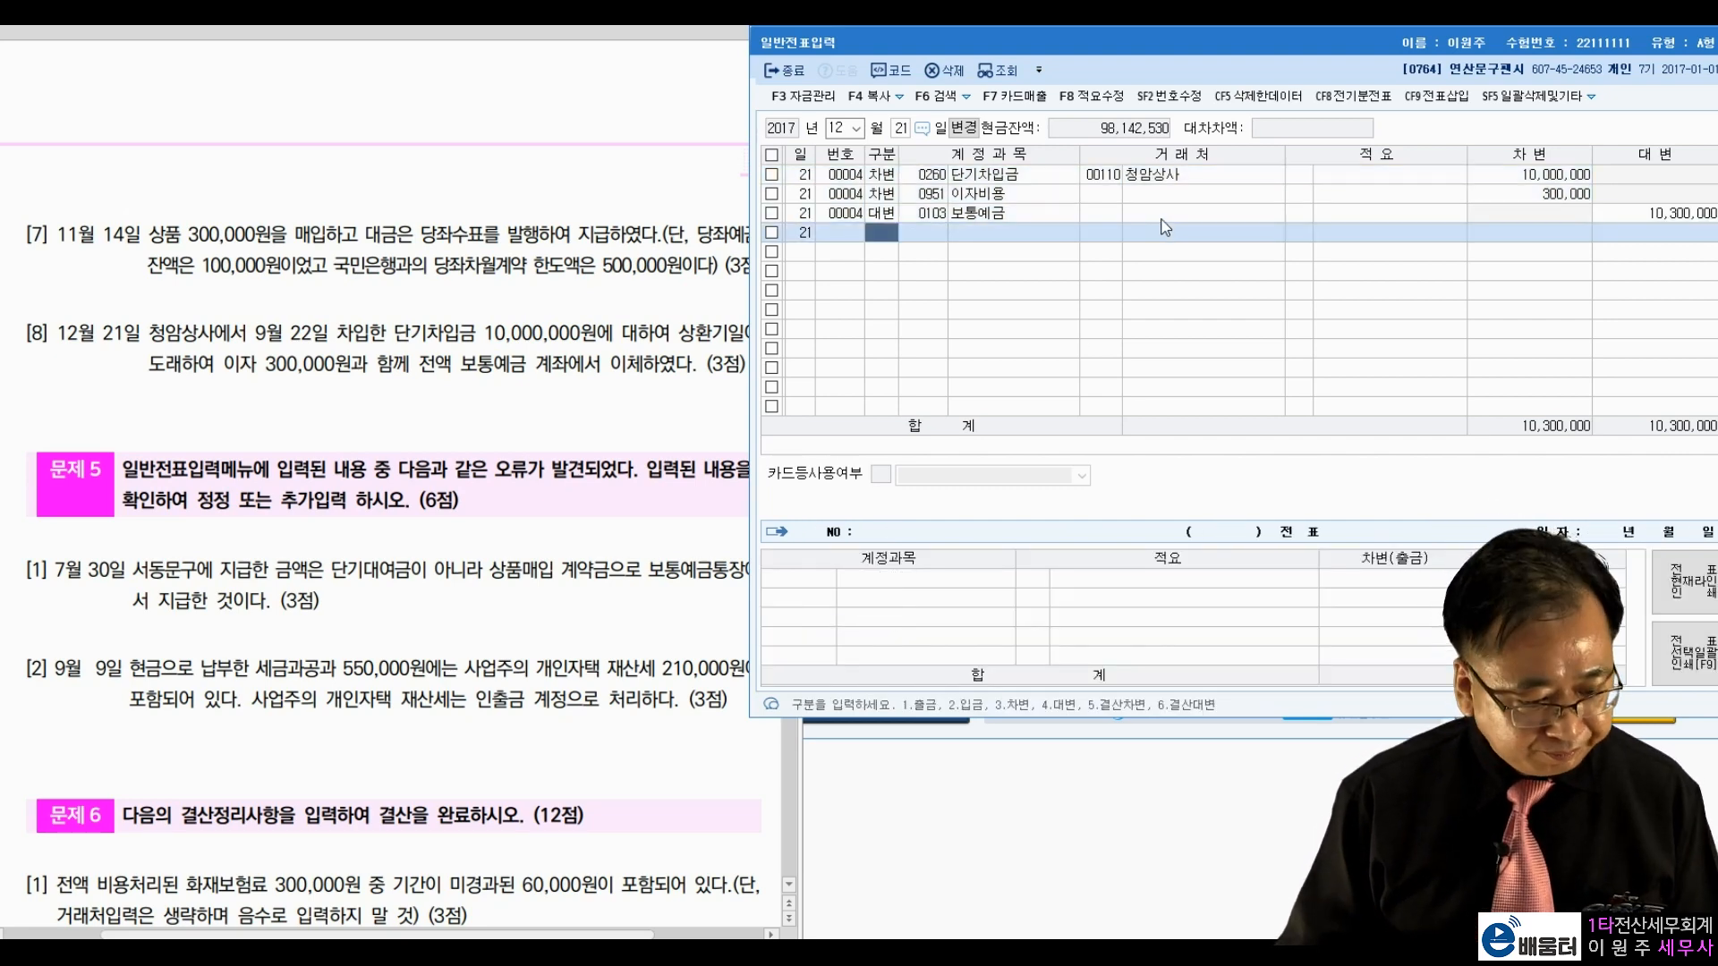
Step: Scroll the exam document down to 문제 5's correction items
click(526, 413)
scroll(524, 408, down, 3)
scroll(530, 418, down, 2)
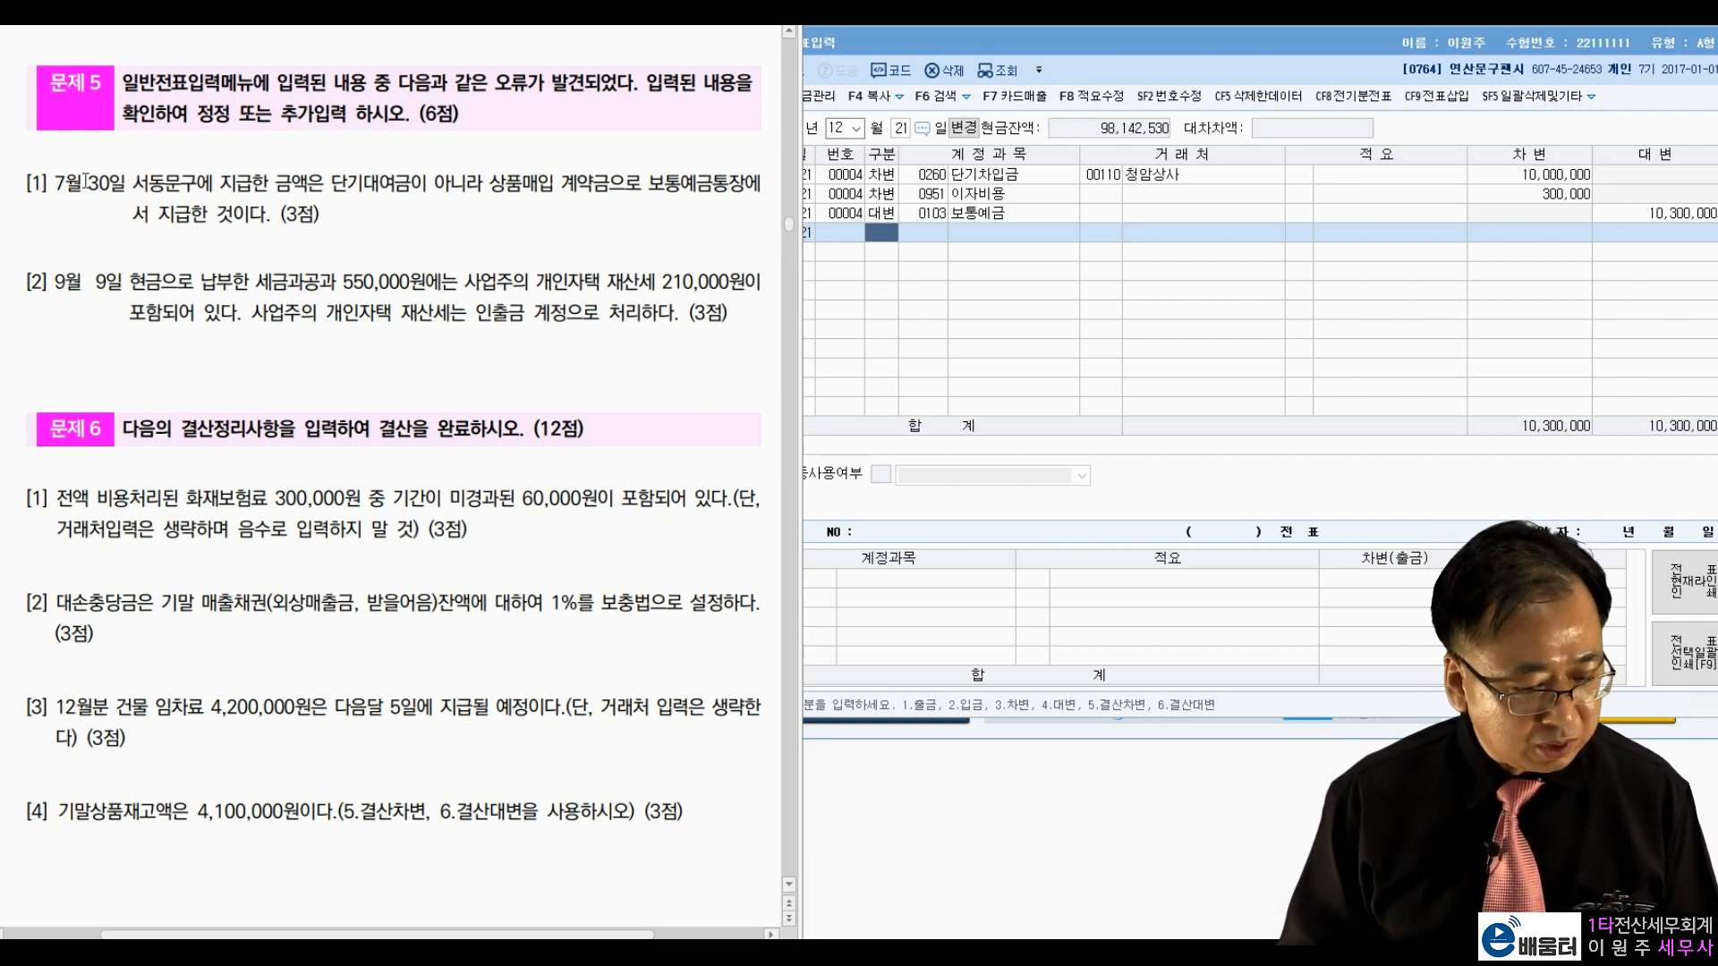
Step: Load the July 30 vouchers in General Voucher Entry (month 07, day 30)
click(948, 288)
click(839, 128)
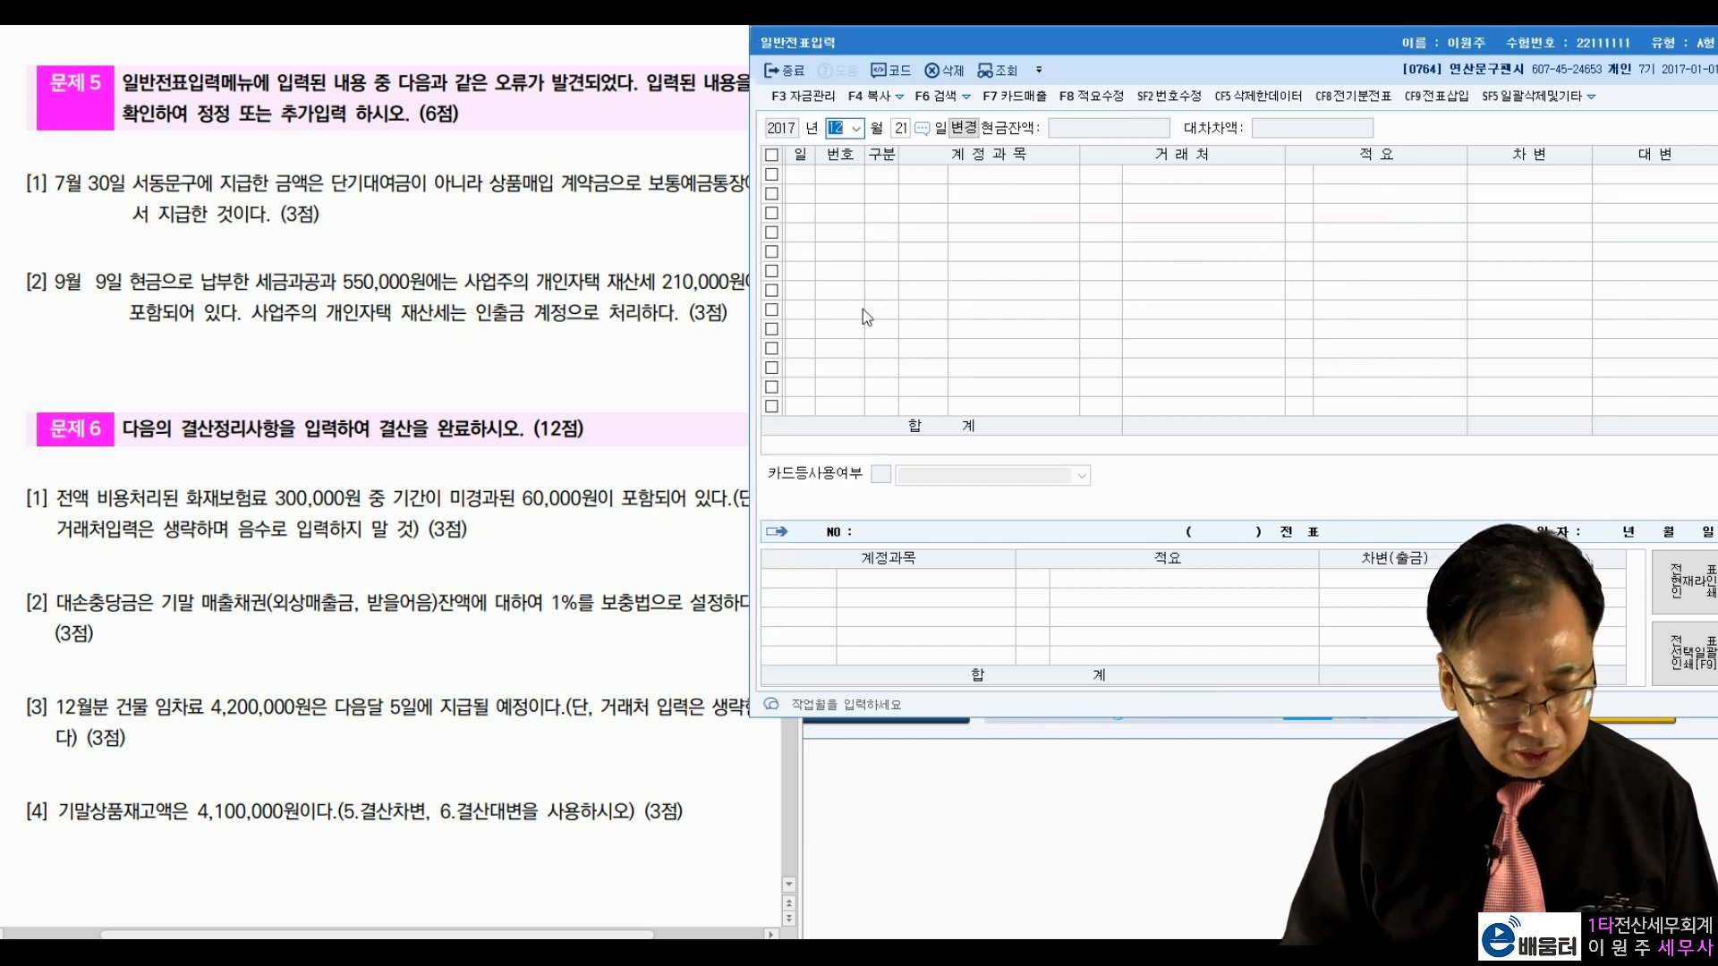
text(07)
key(Return)
text(30)
key(Return)
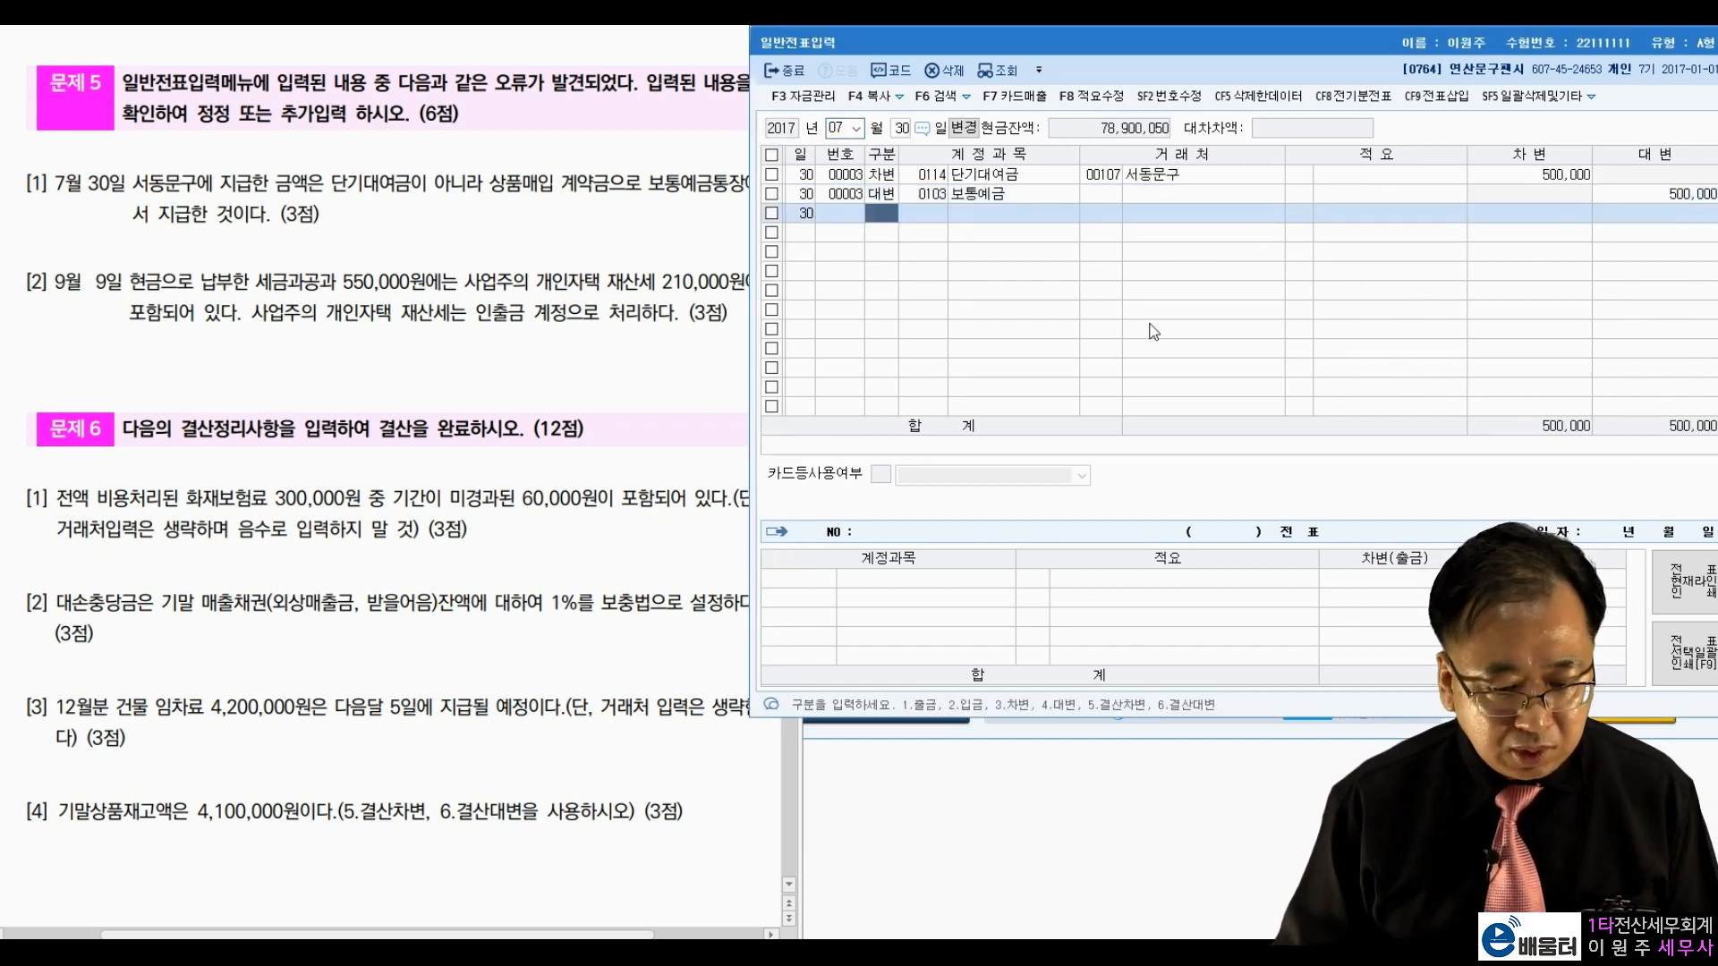
Step: Compare the 서동문구 500,000 voucher lines with problem 5 item 1's 단기대여금 wording
click(1238, 180)
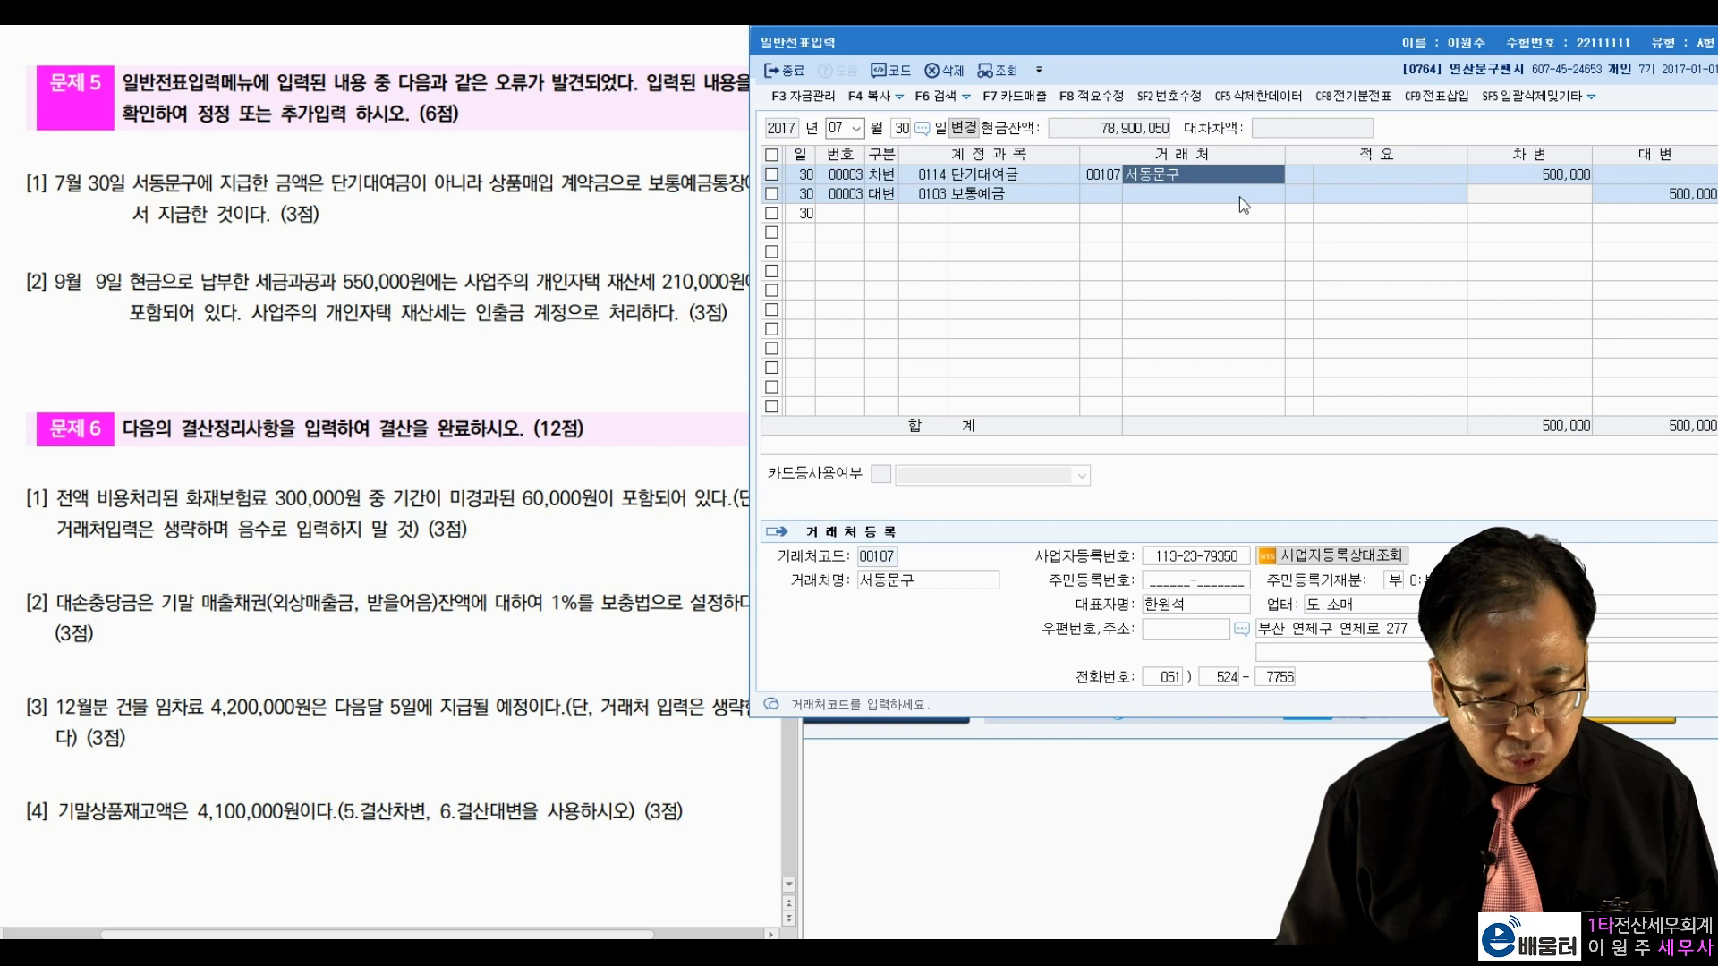
click(1660, 191)
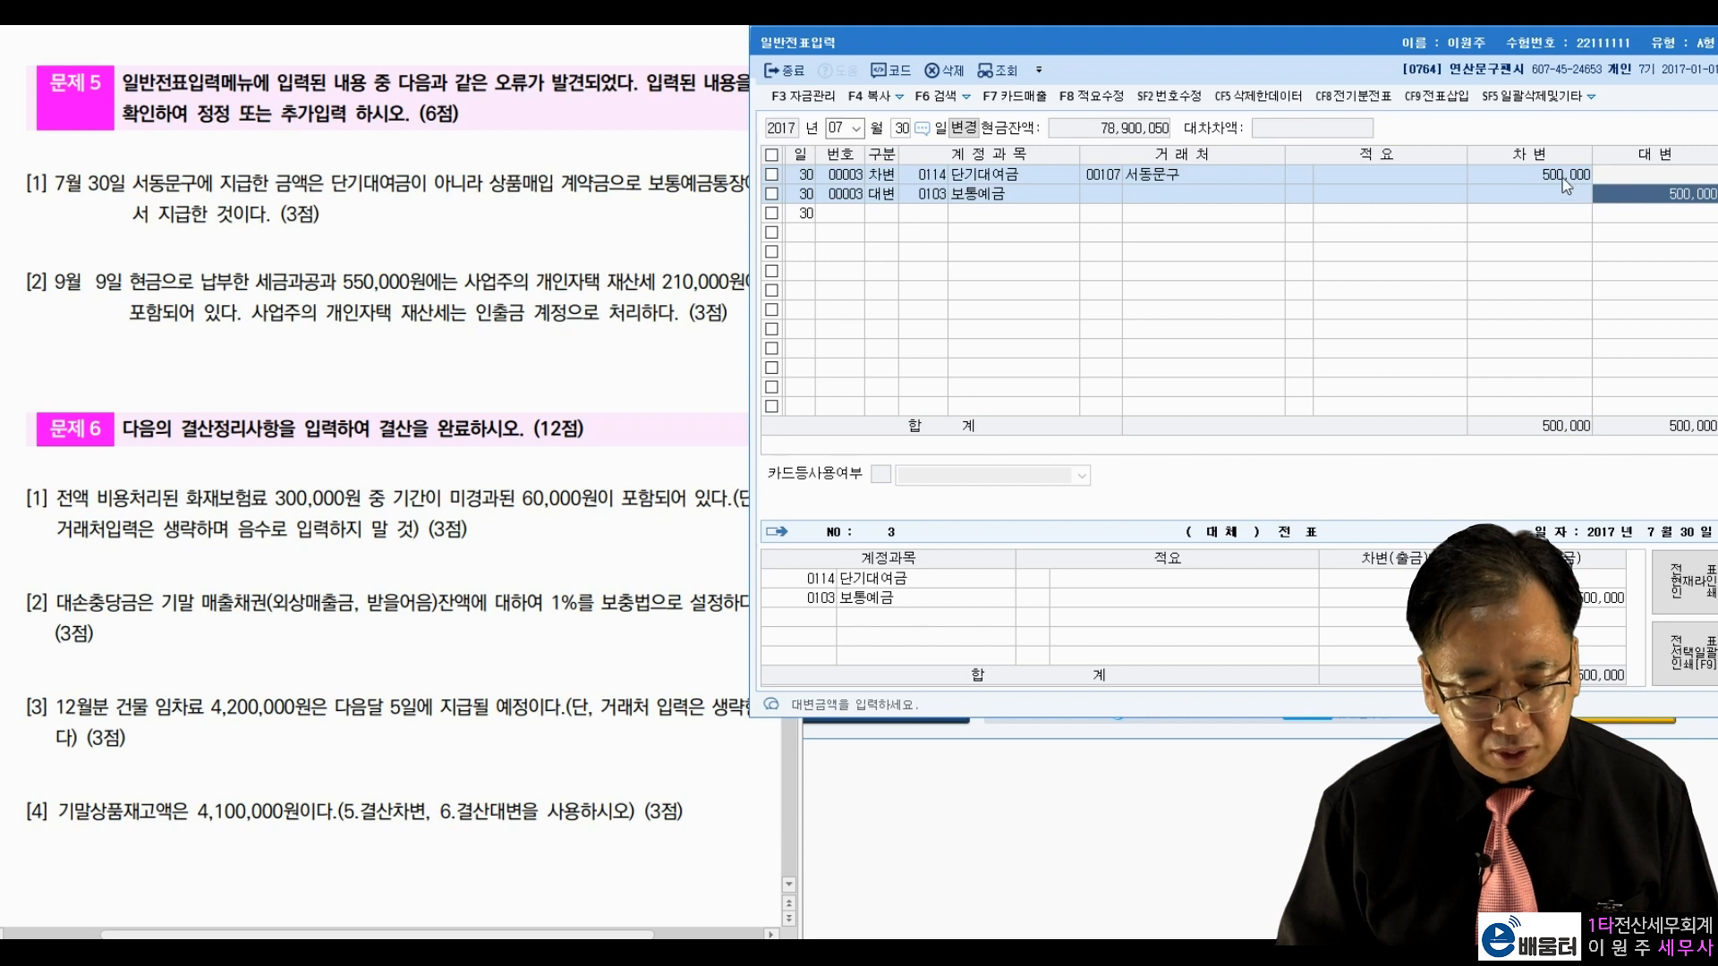
click(1534, 174)
click(1261, 178)
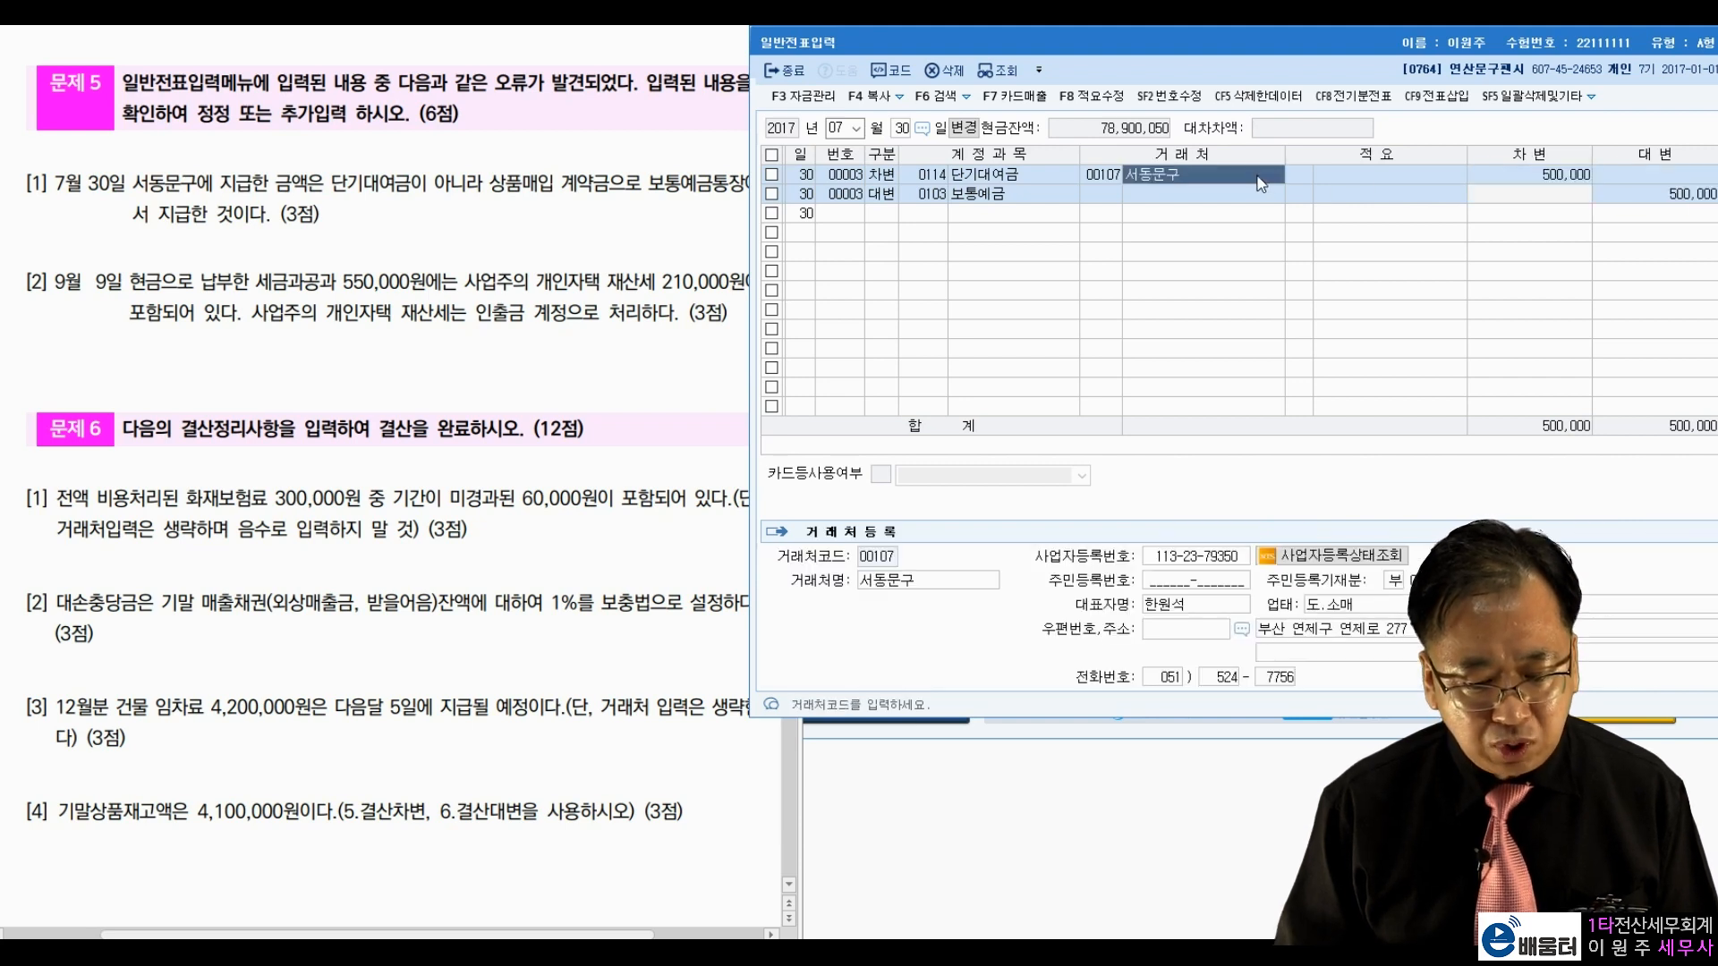
click(1055, 176)
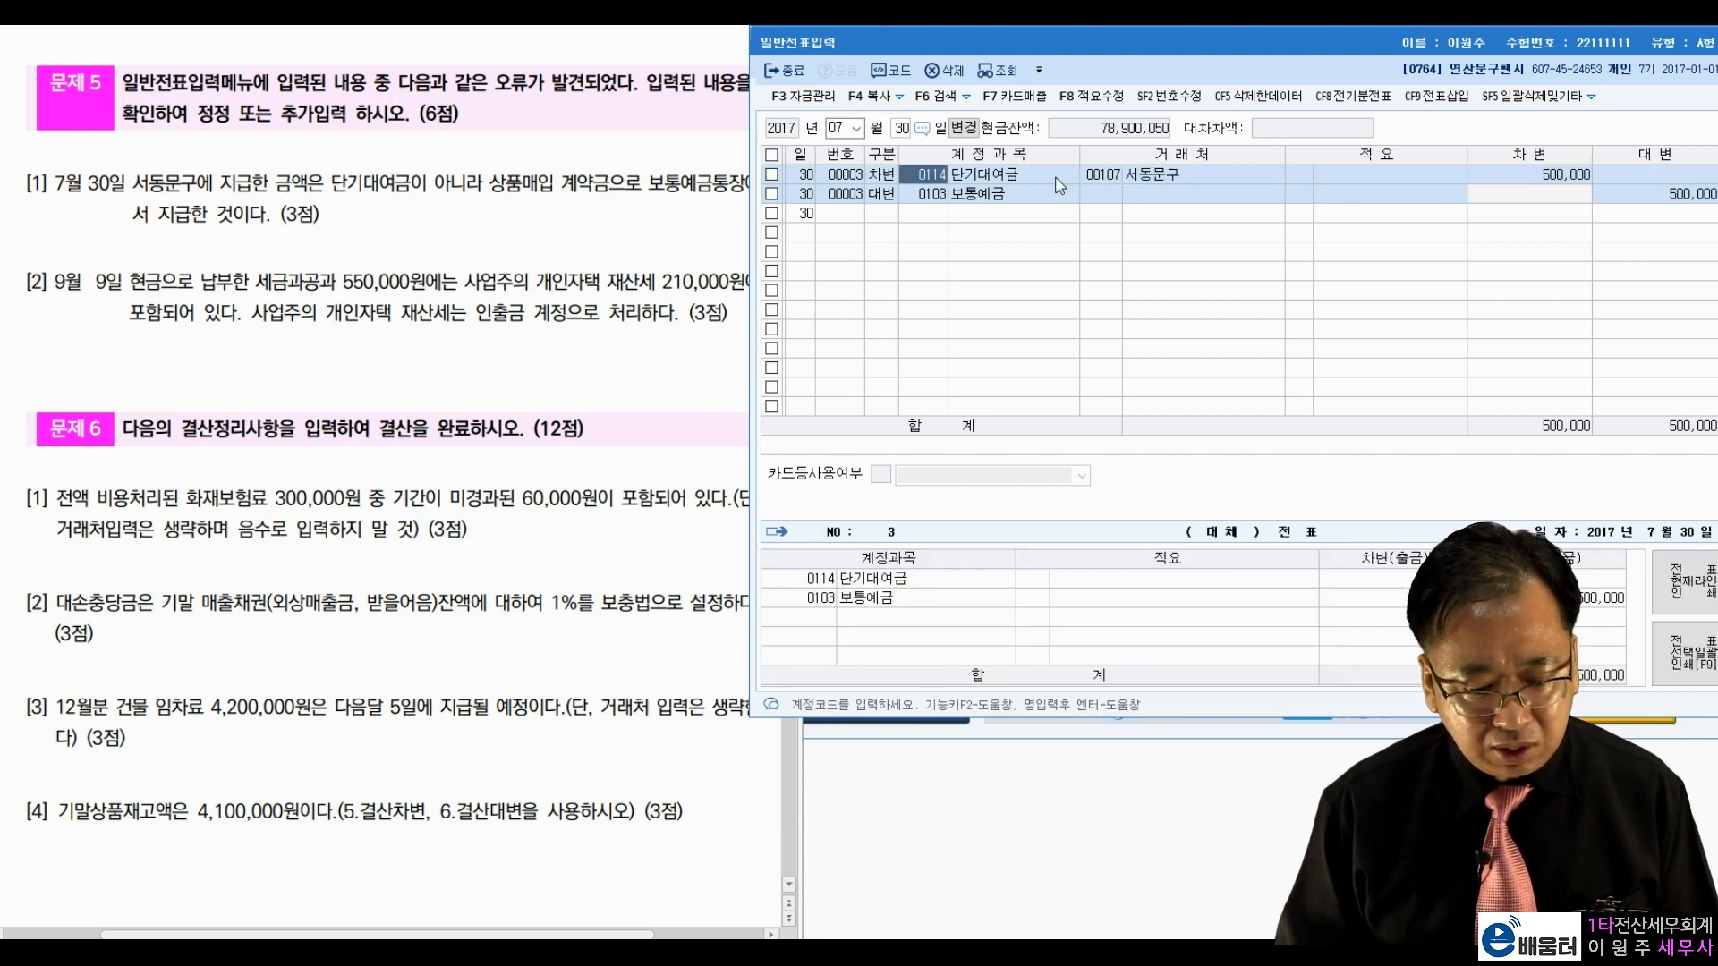
click(1618, 195)
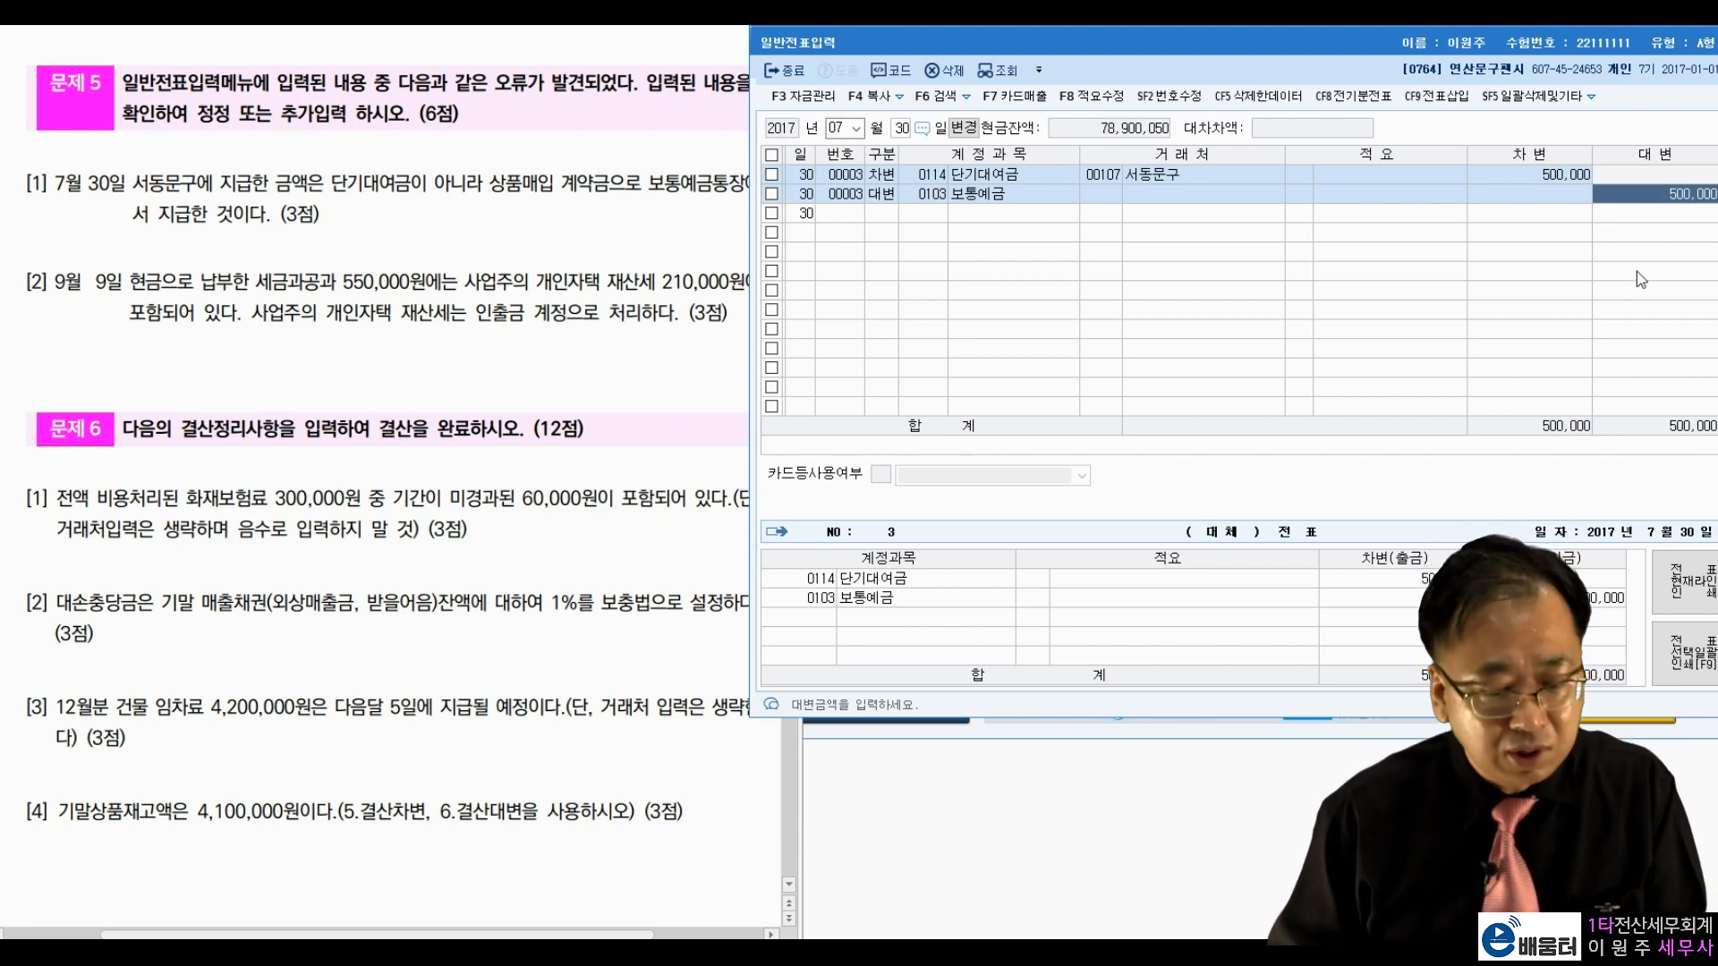
click(273, 221)
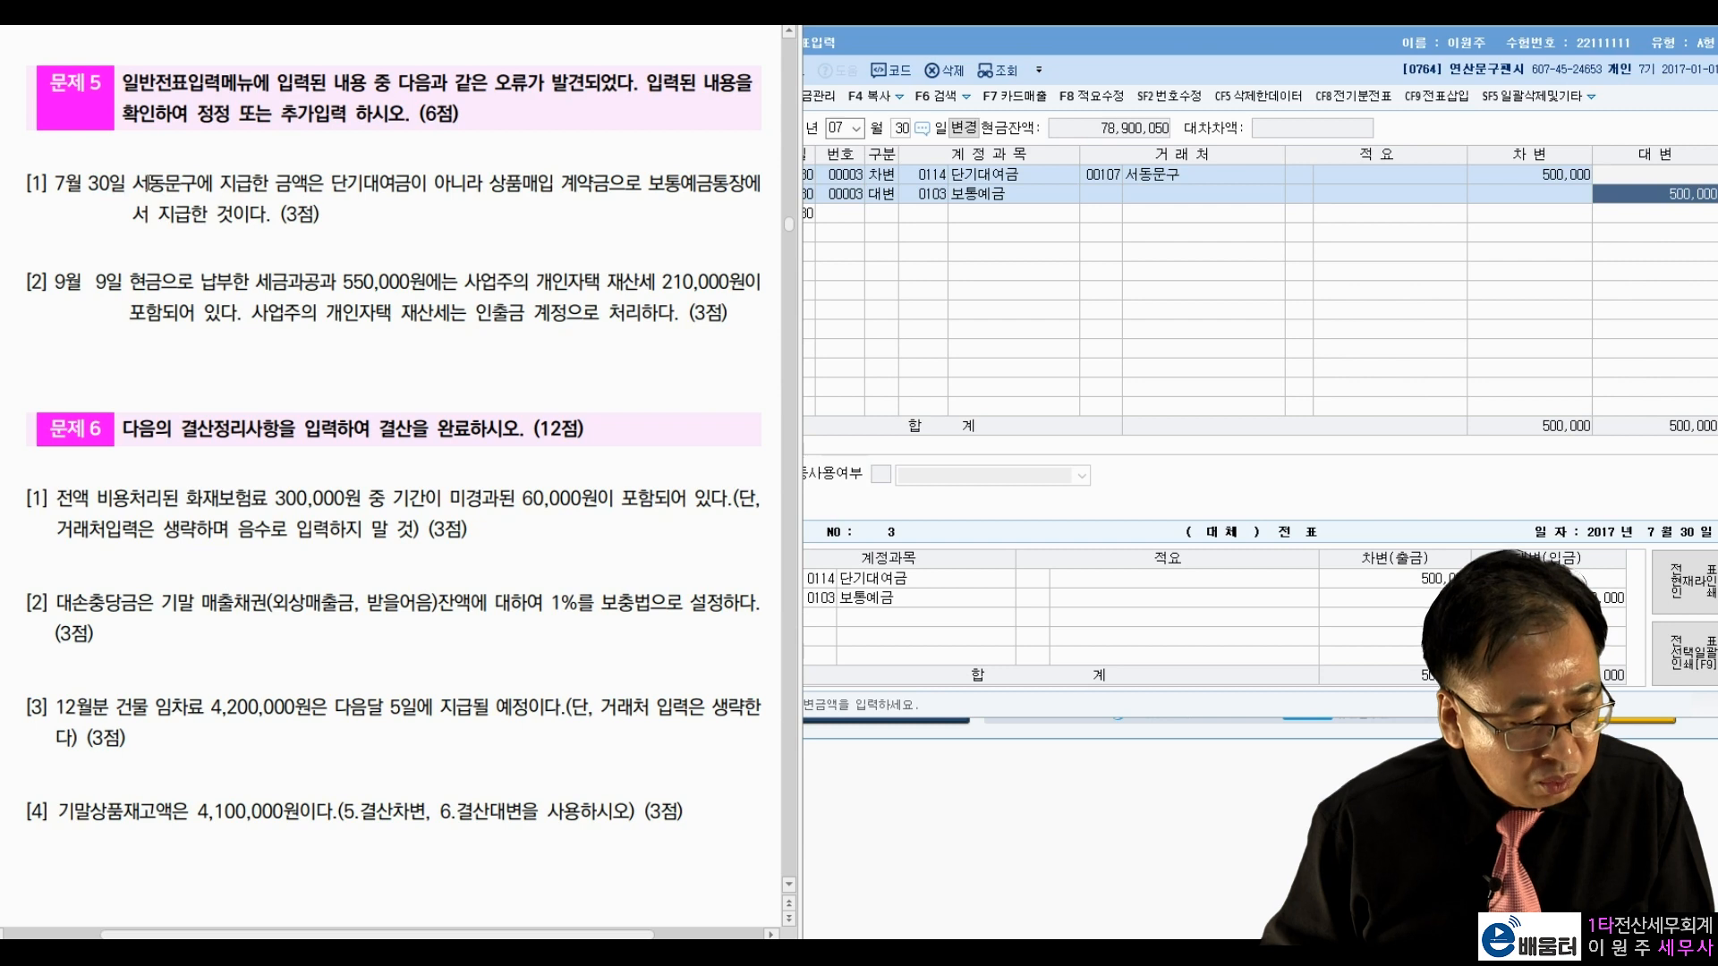
drag(333, 190, 709, 186)
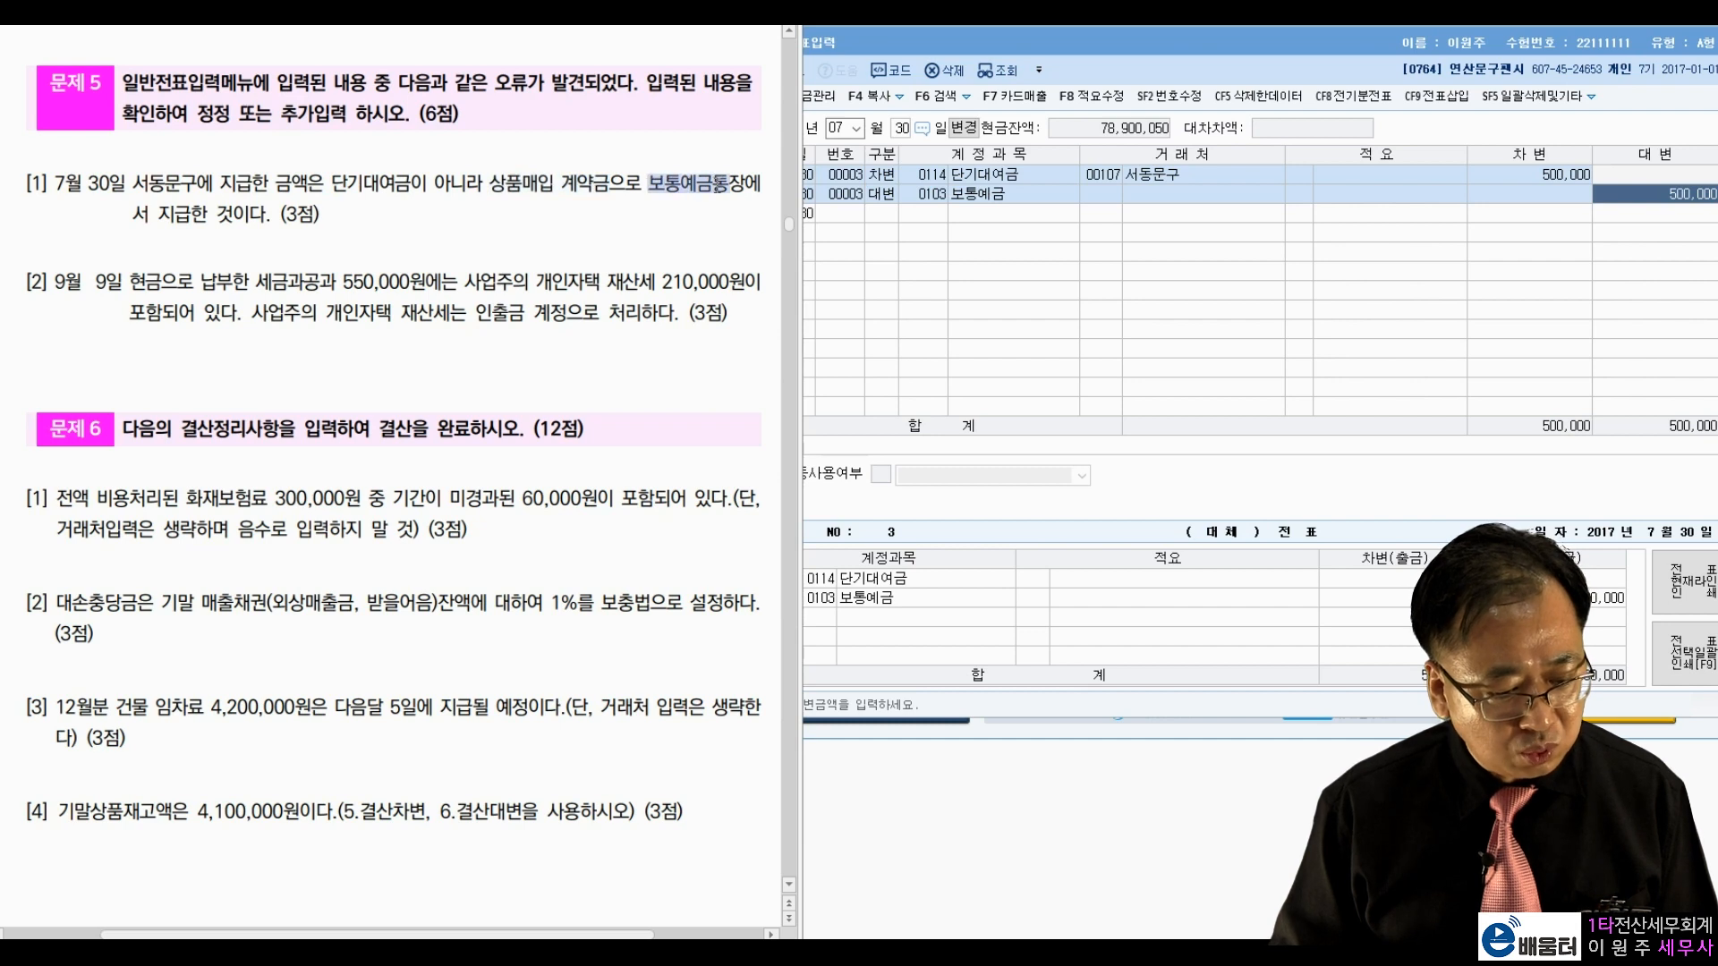
click(537, 185)
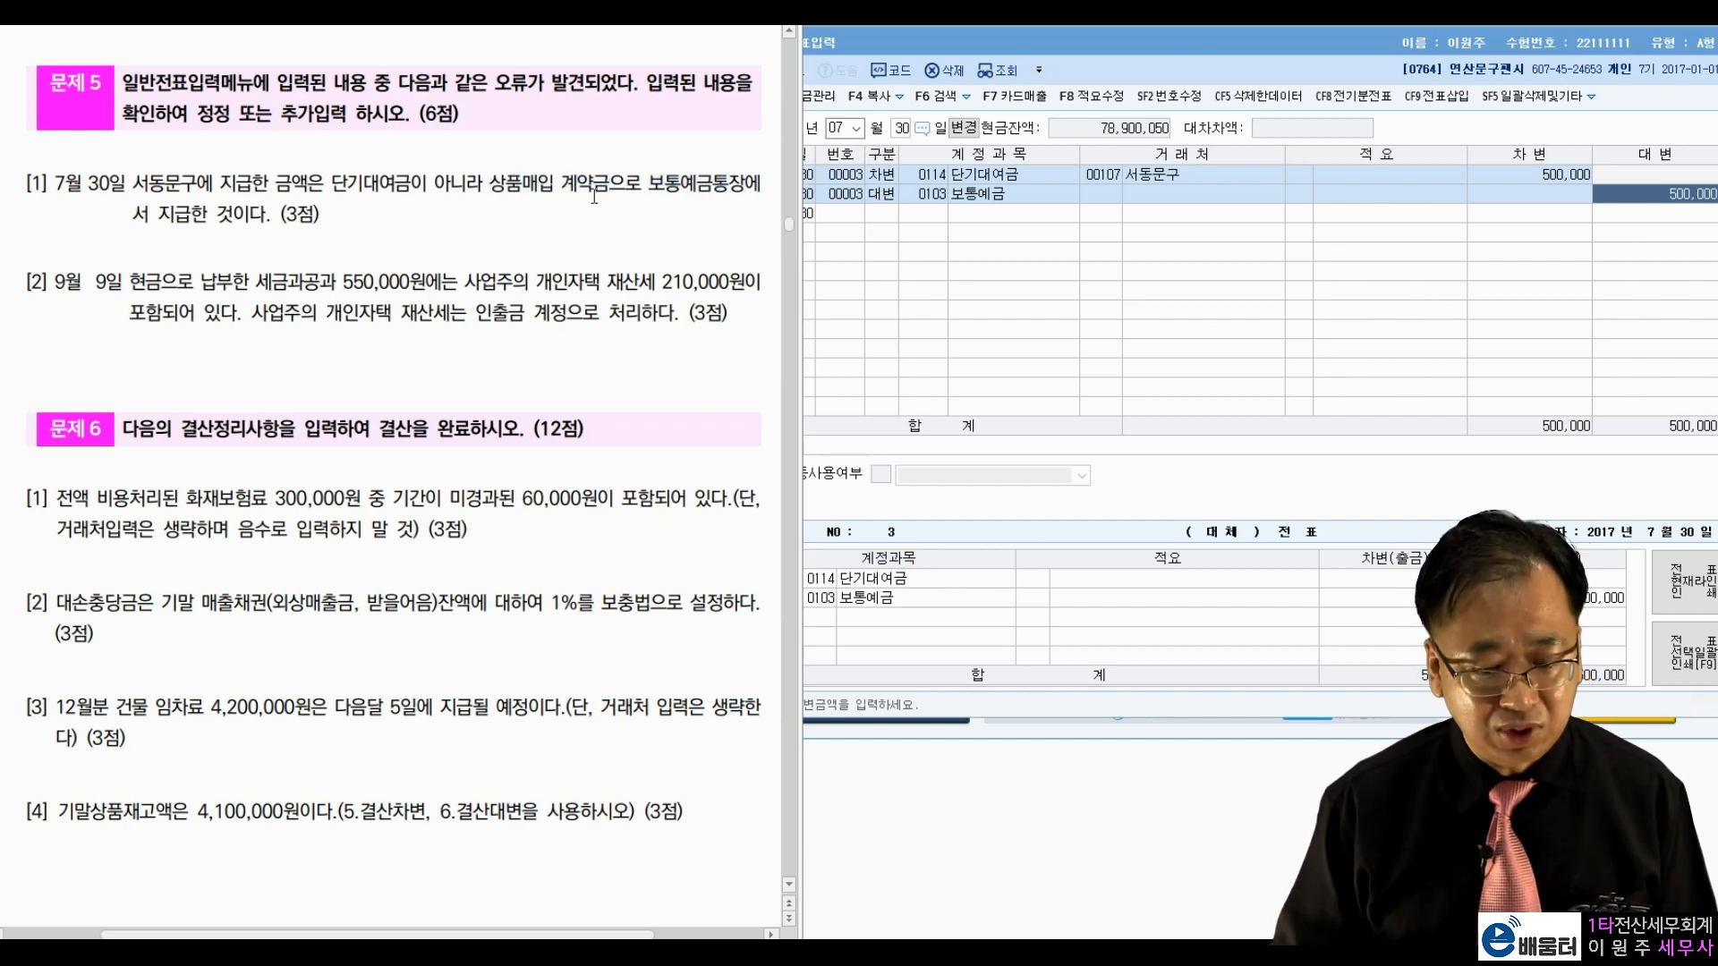
Step: Change the first line's account from 0114 단기대여금 to 0131 선급금
click(946, 175)
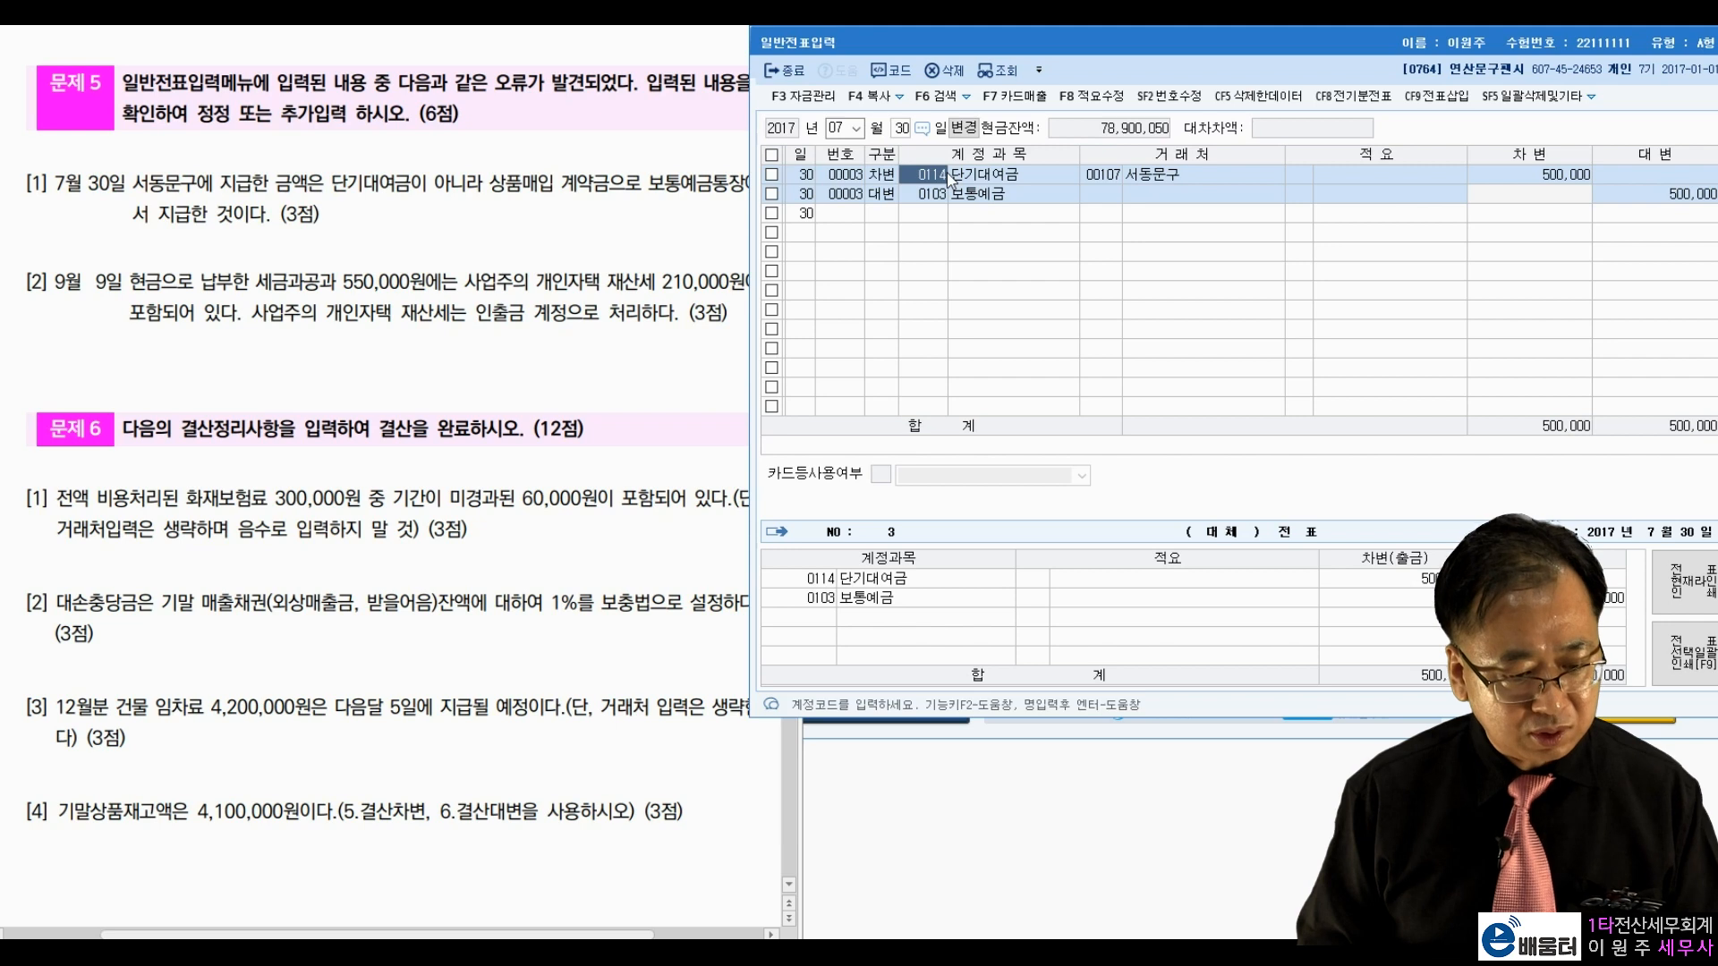
text(131)
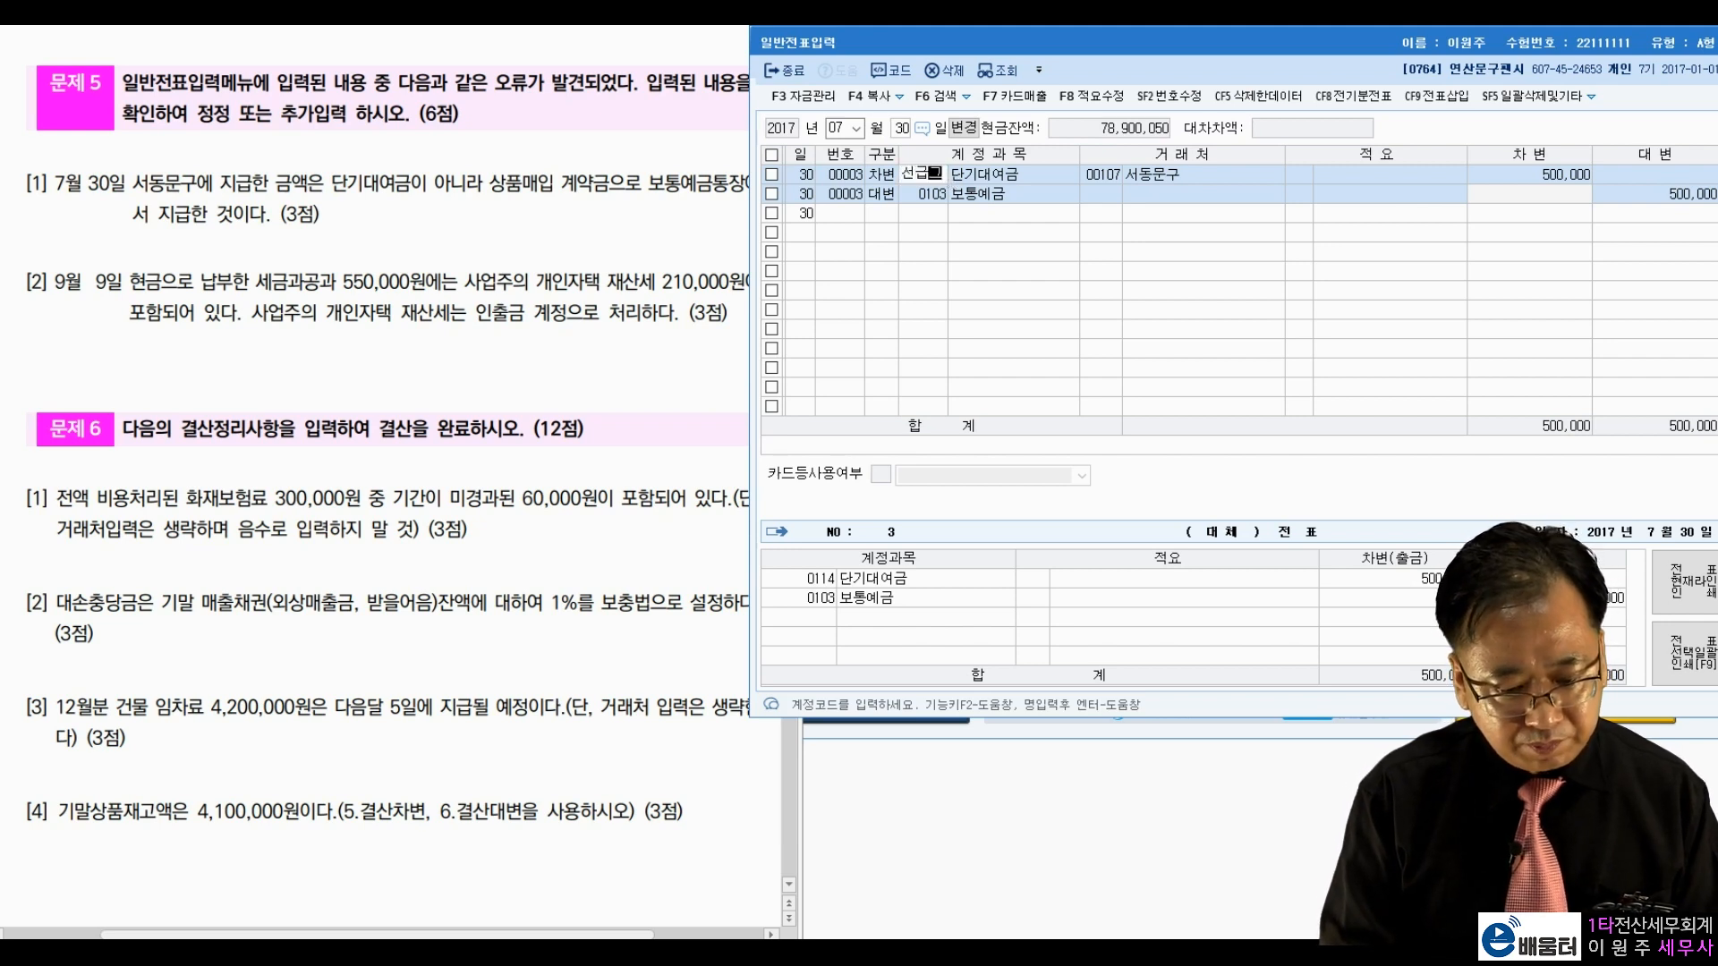
key(Return)
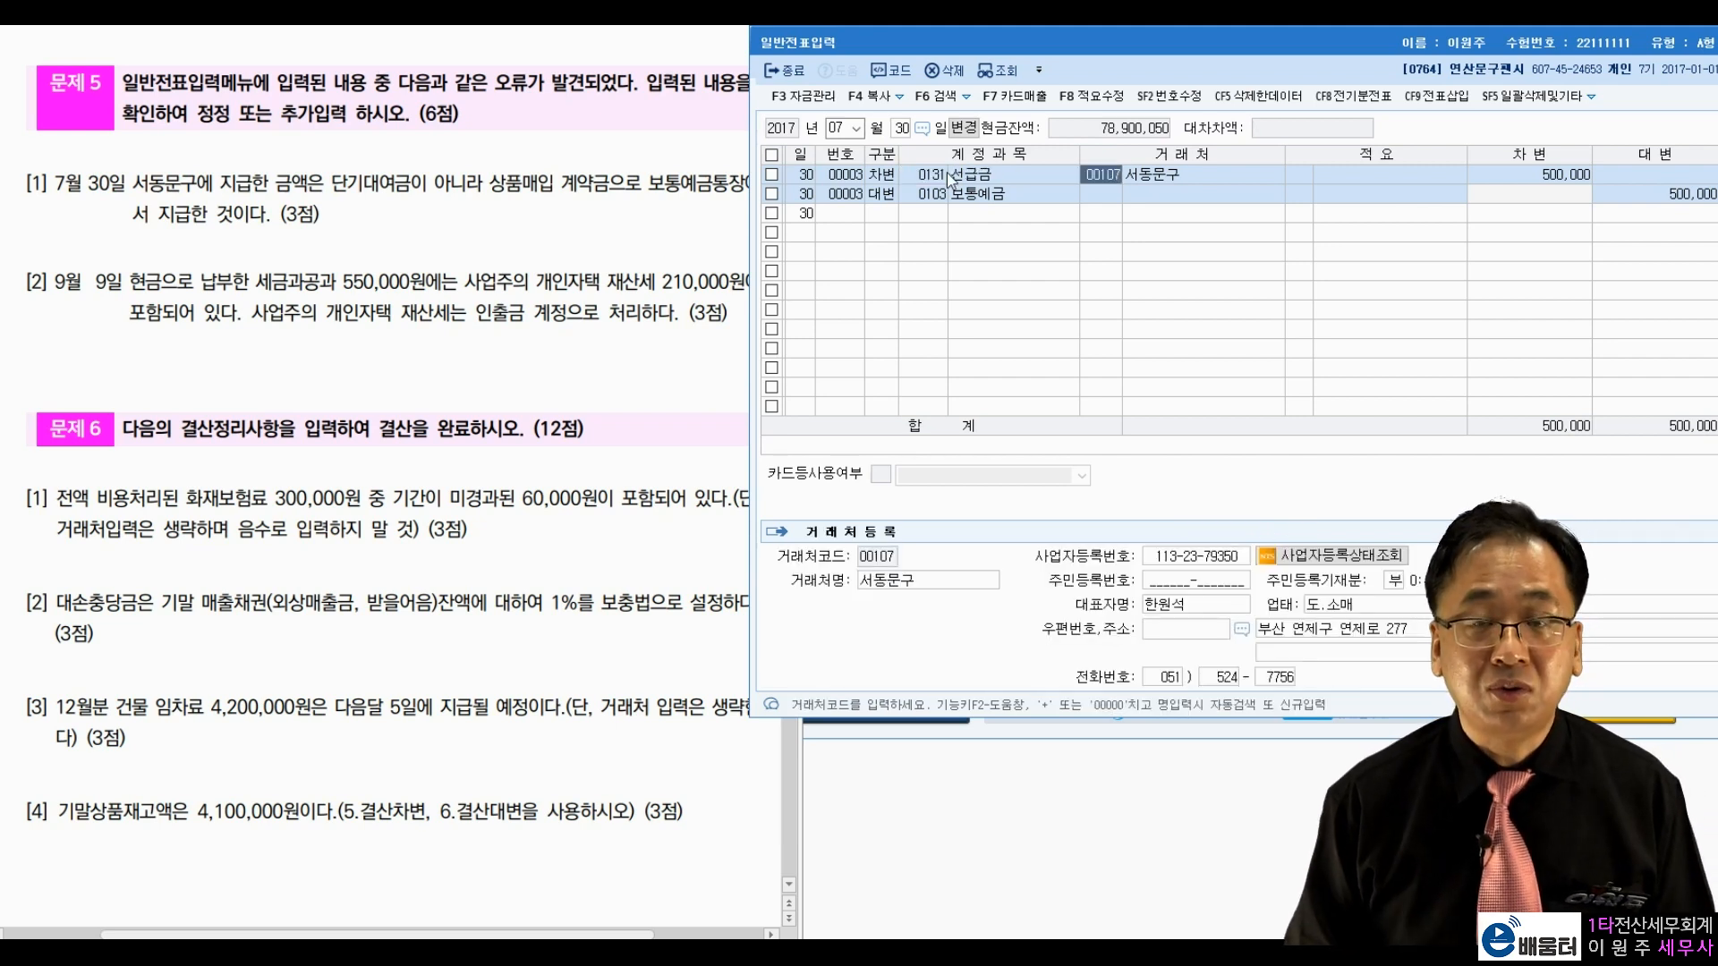
key(Down)
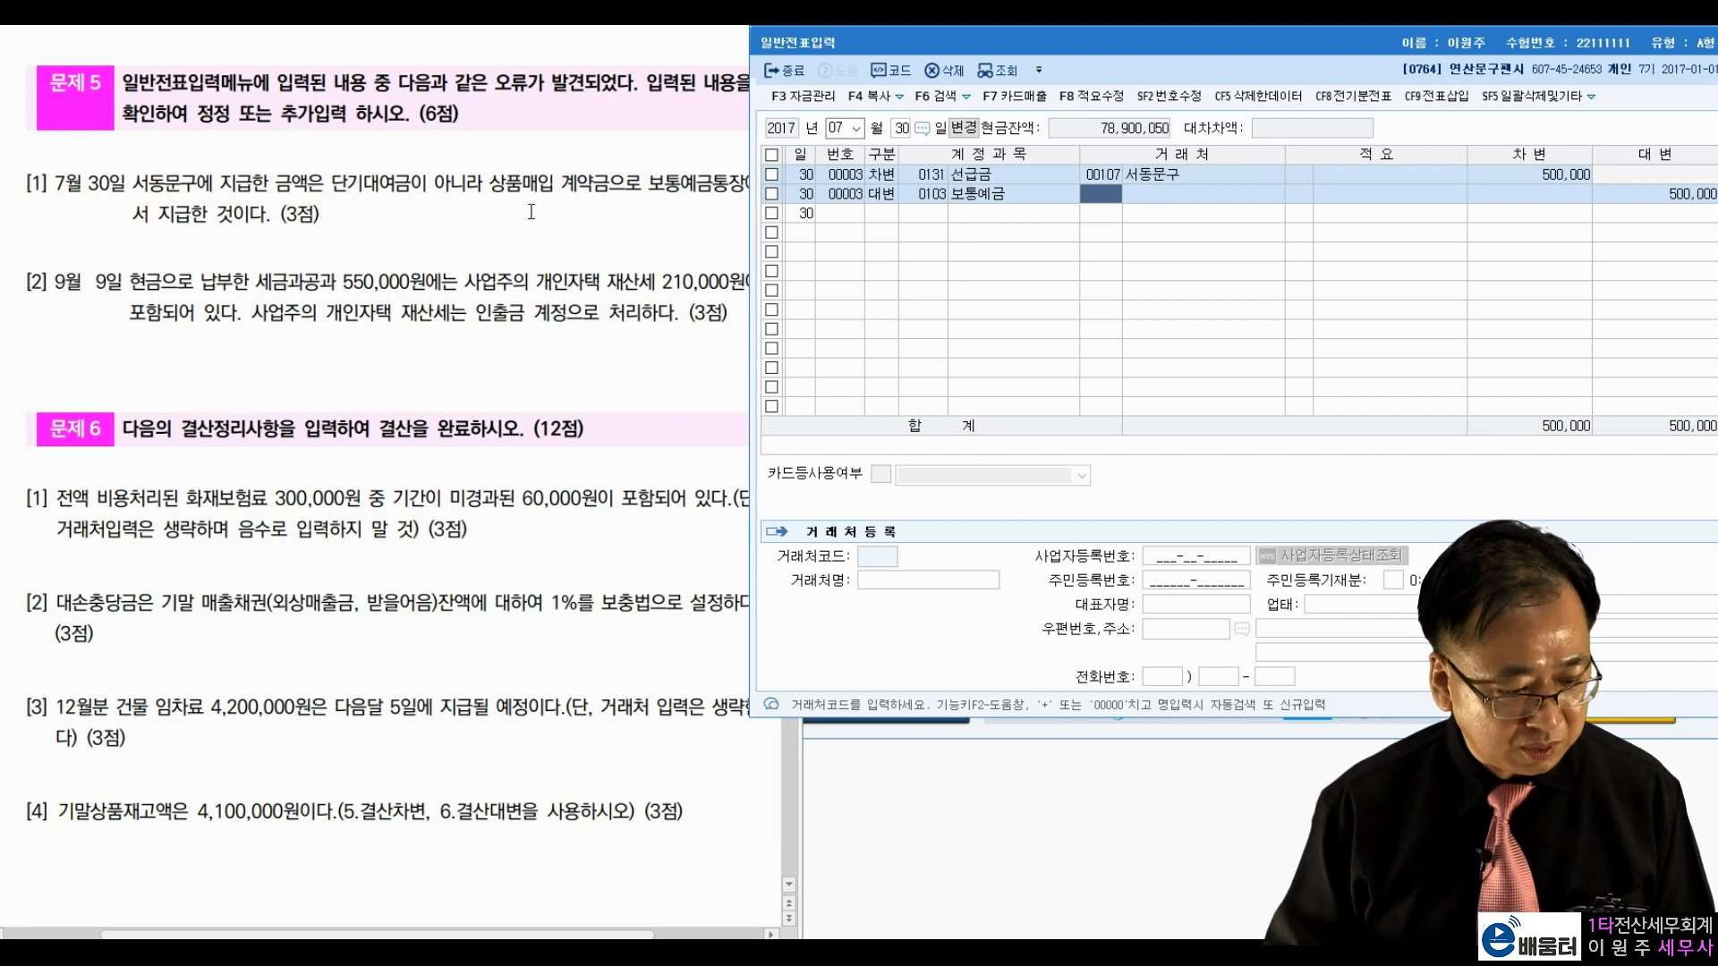
click(205, 287)
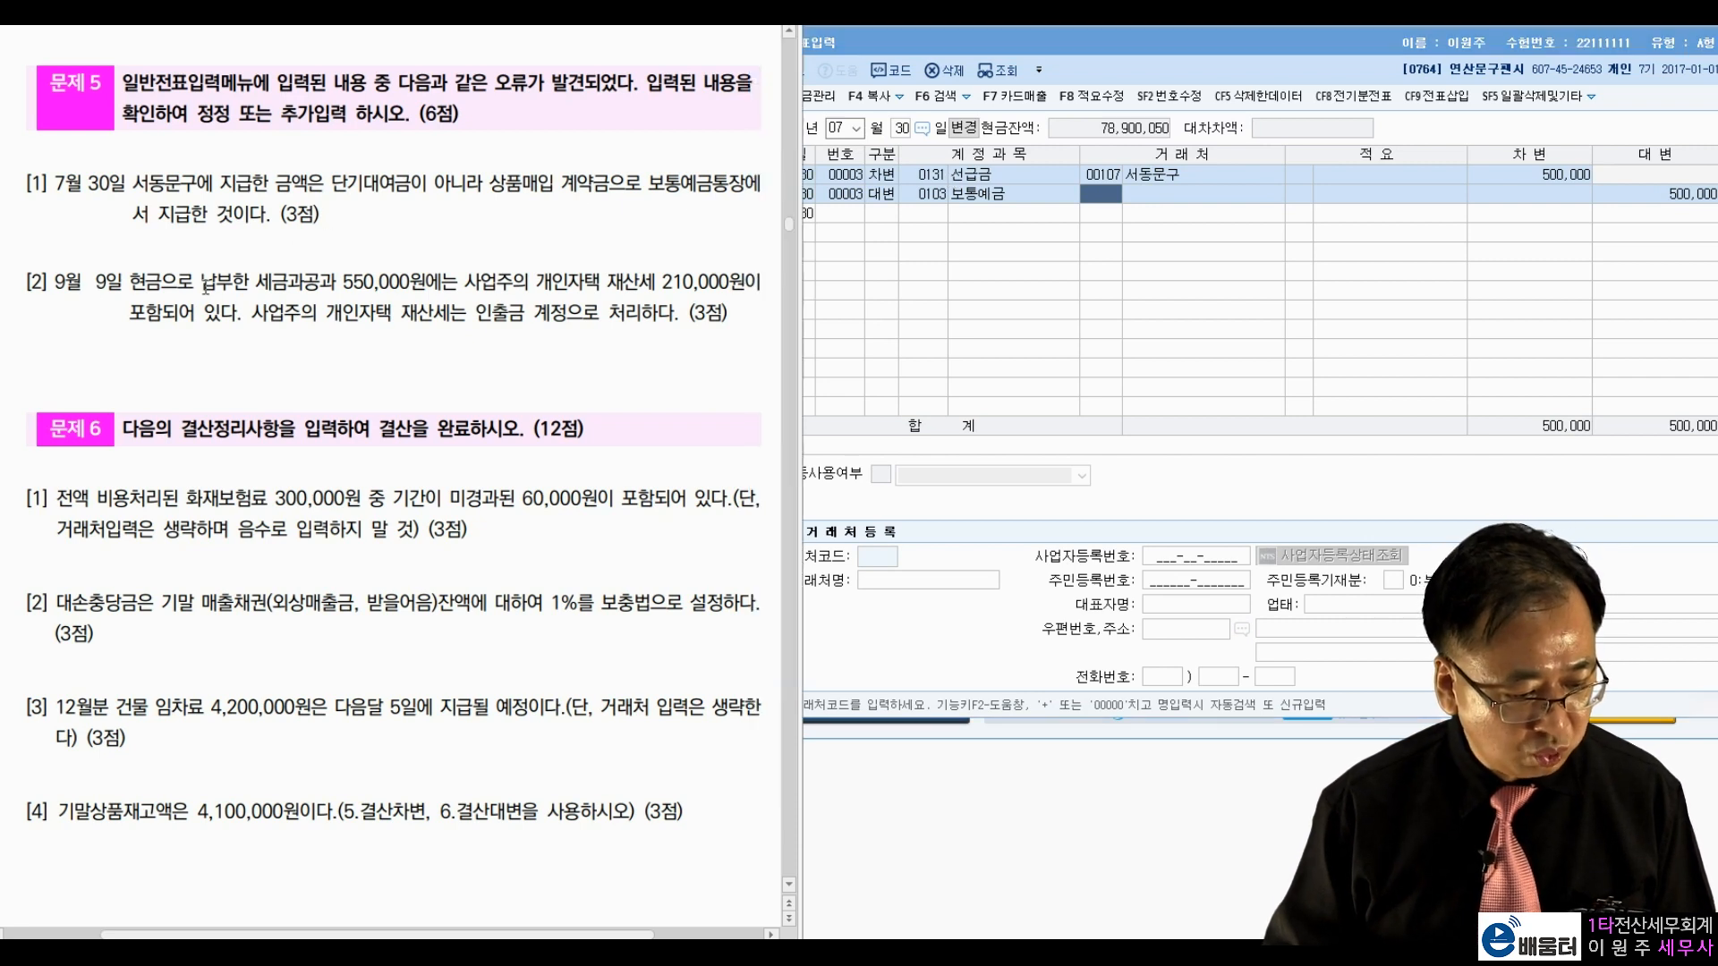
Step: Load the September 9 vouchers (month 09, day 9)
click(845, 128)
text(9)
key(Return)
text(9)
key(Return)
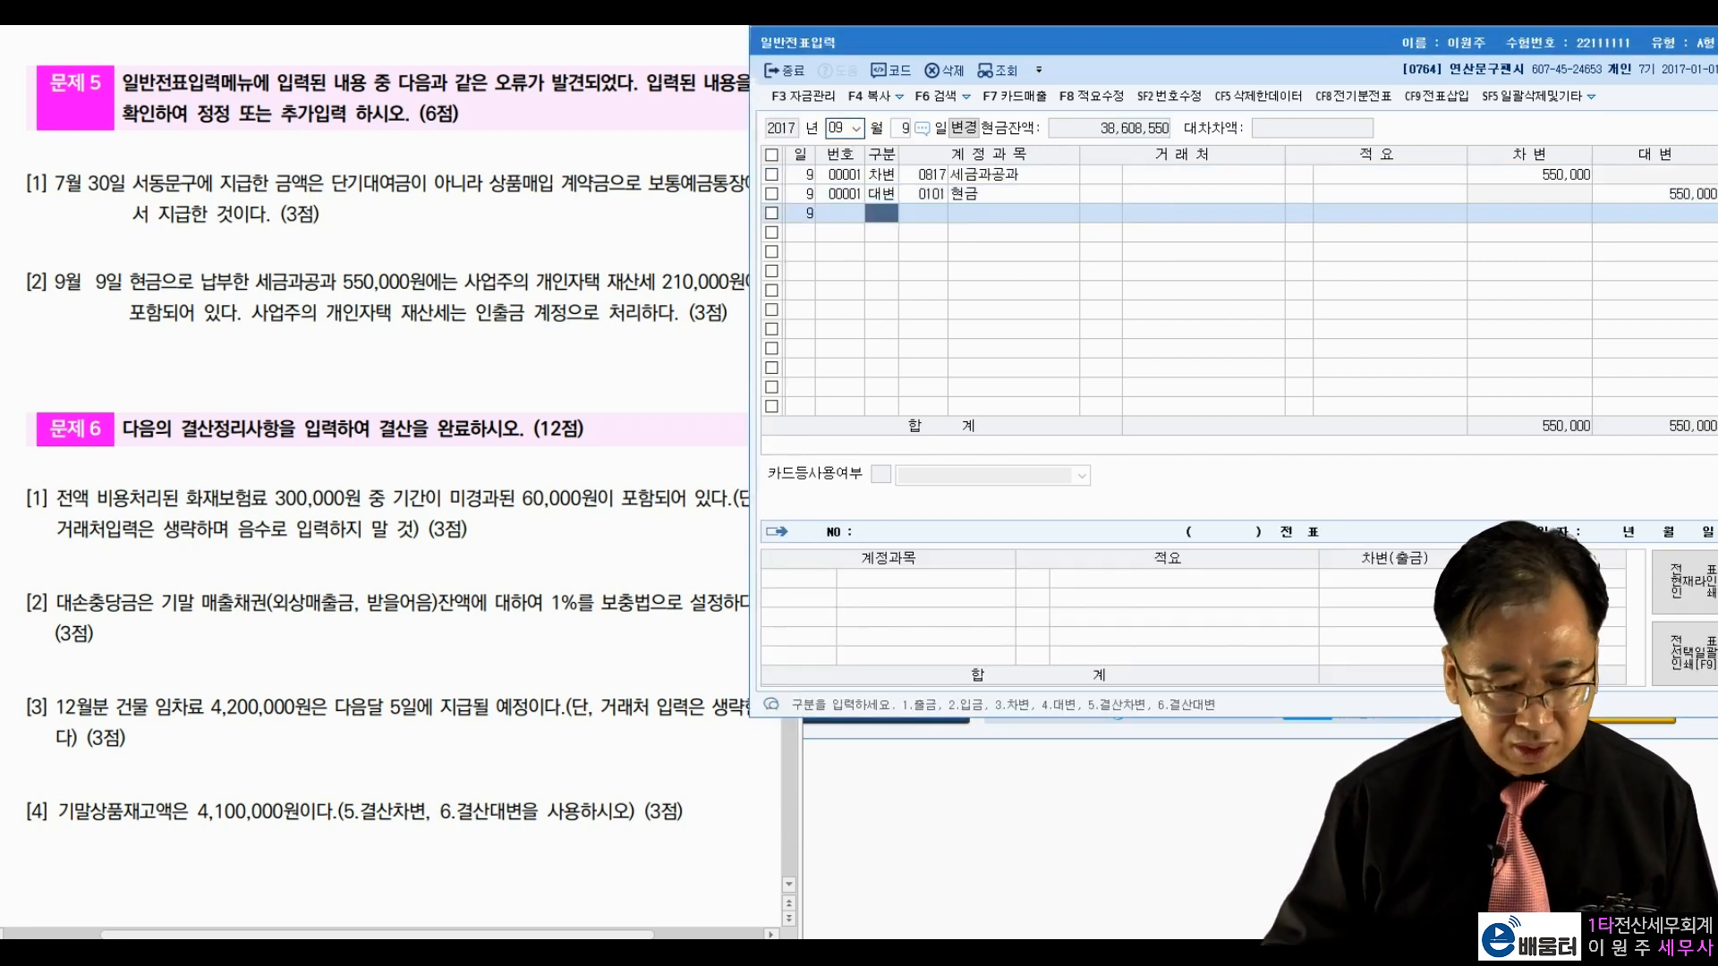
Step: Check the 0817 세금과공과 and 현금 550,000 lines against problem item 2's 550,000원
click(1526, 182)
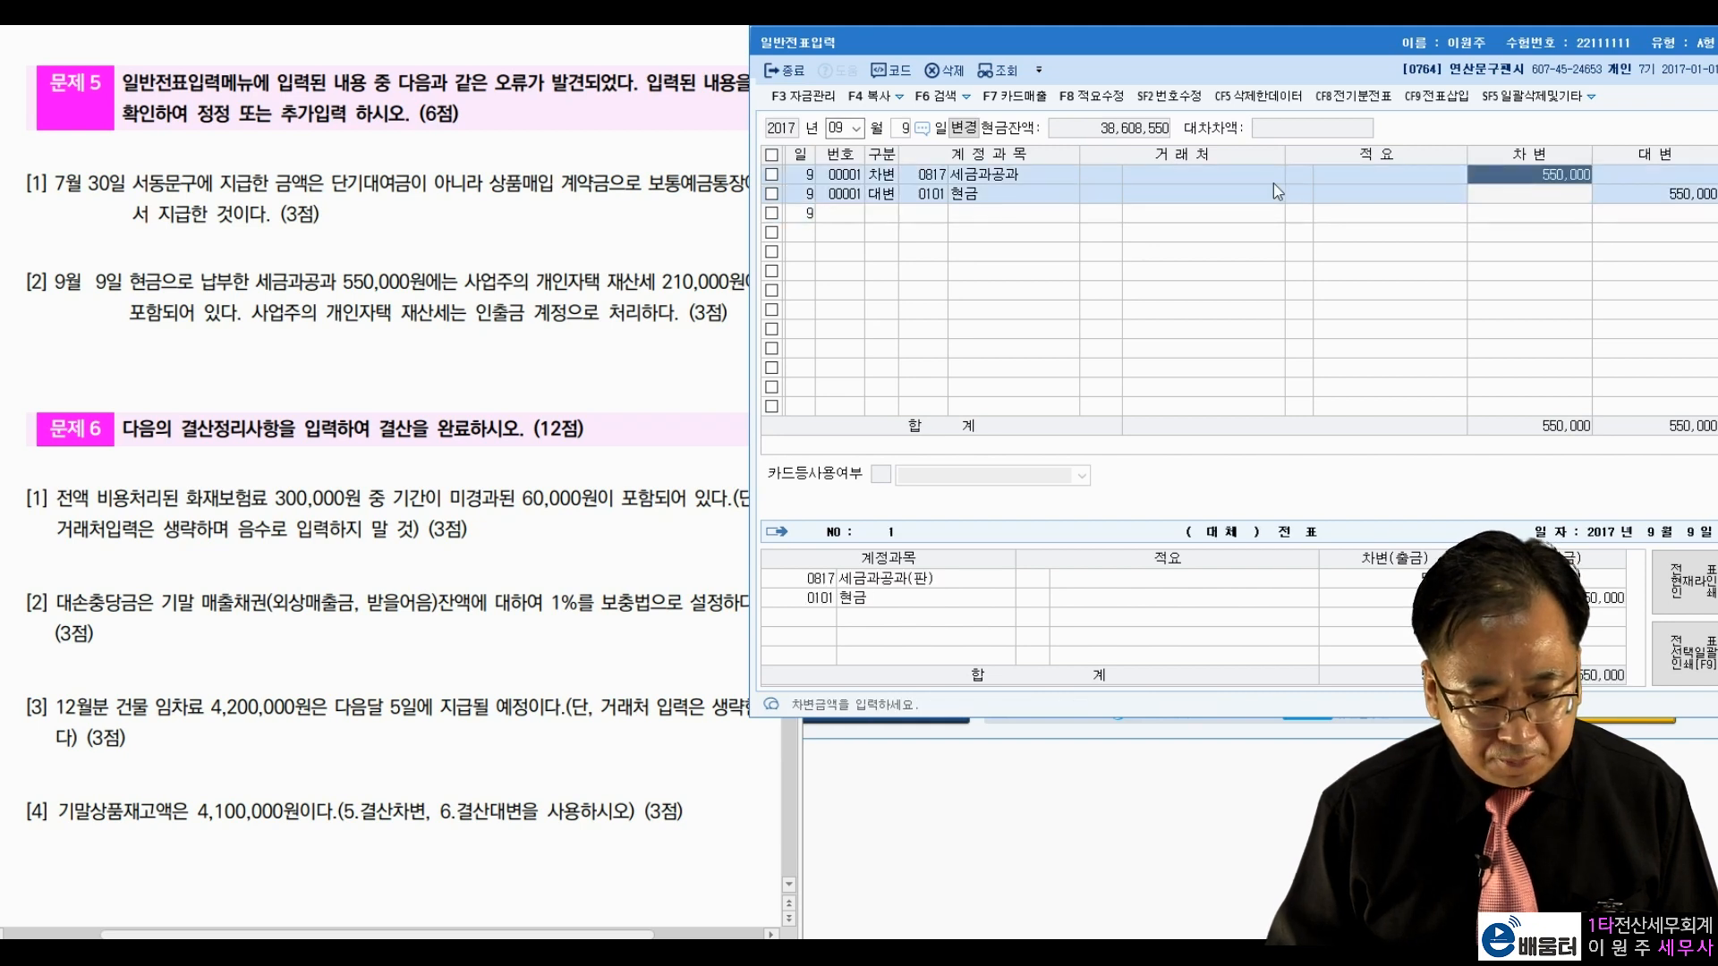
click(935, 176)
click(1506, 179)
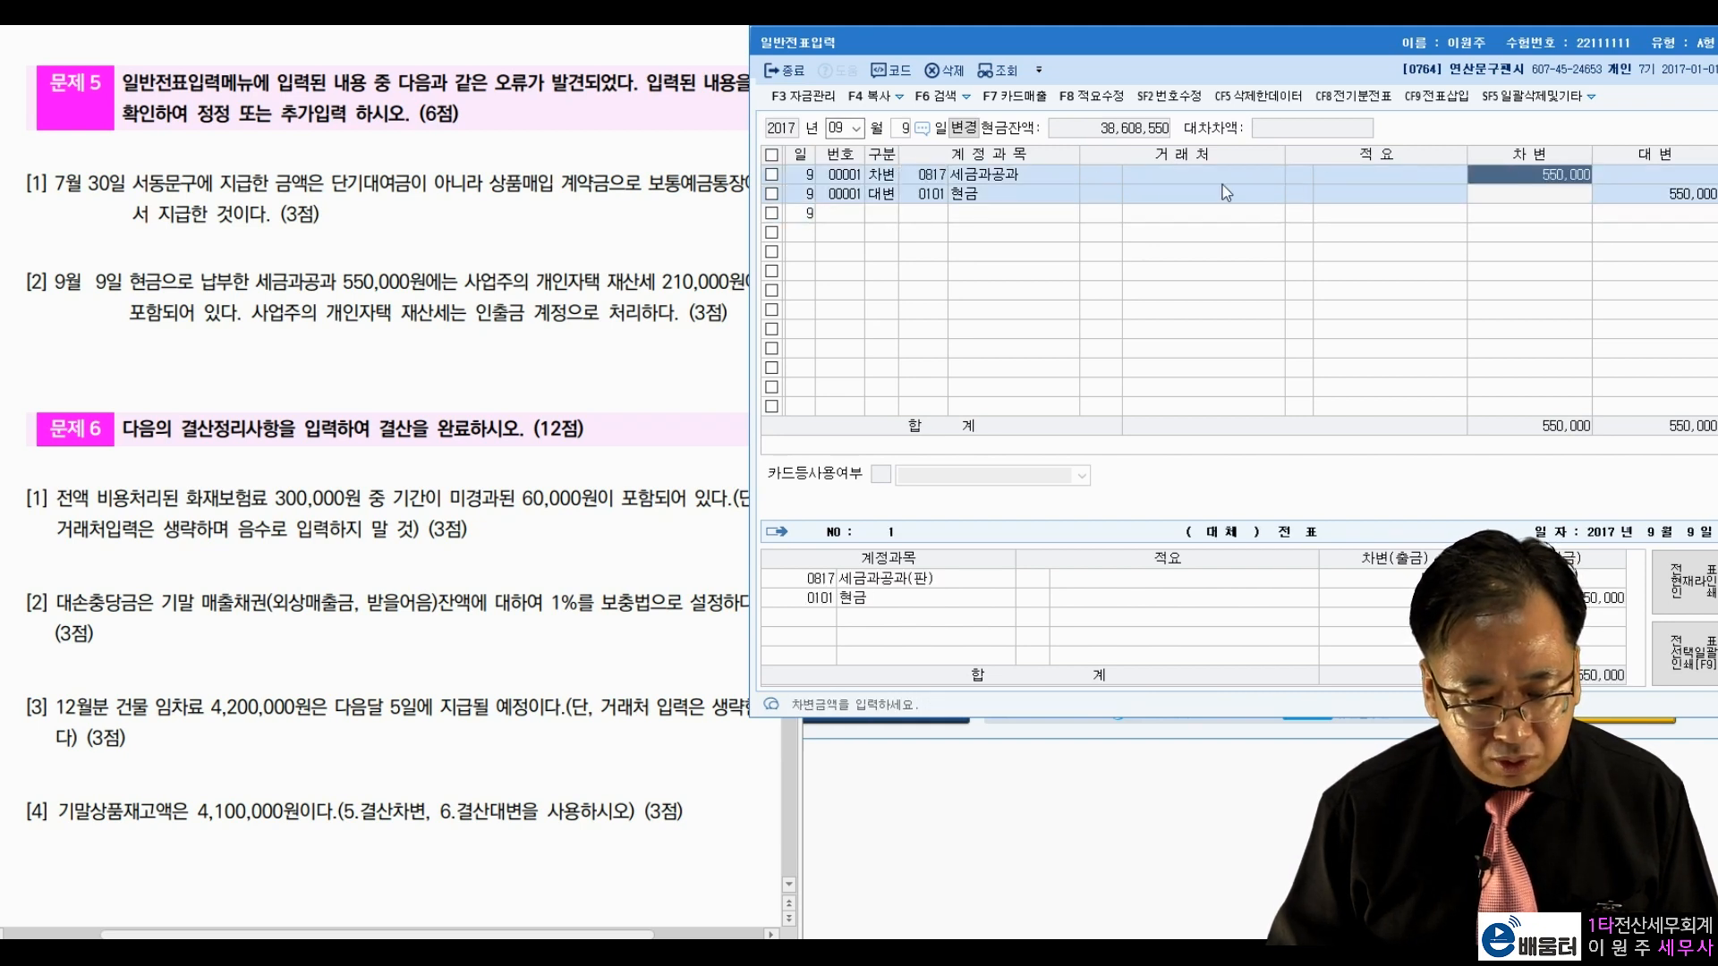
click(1668, 195)
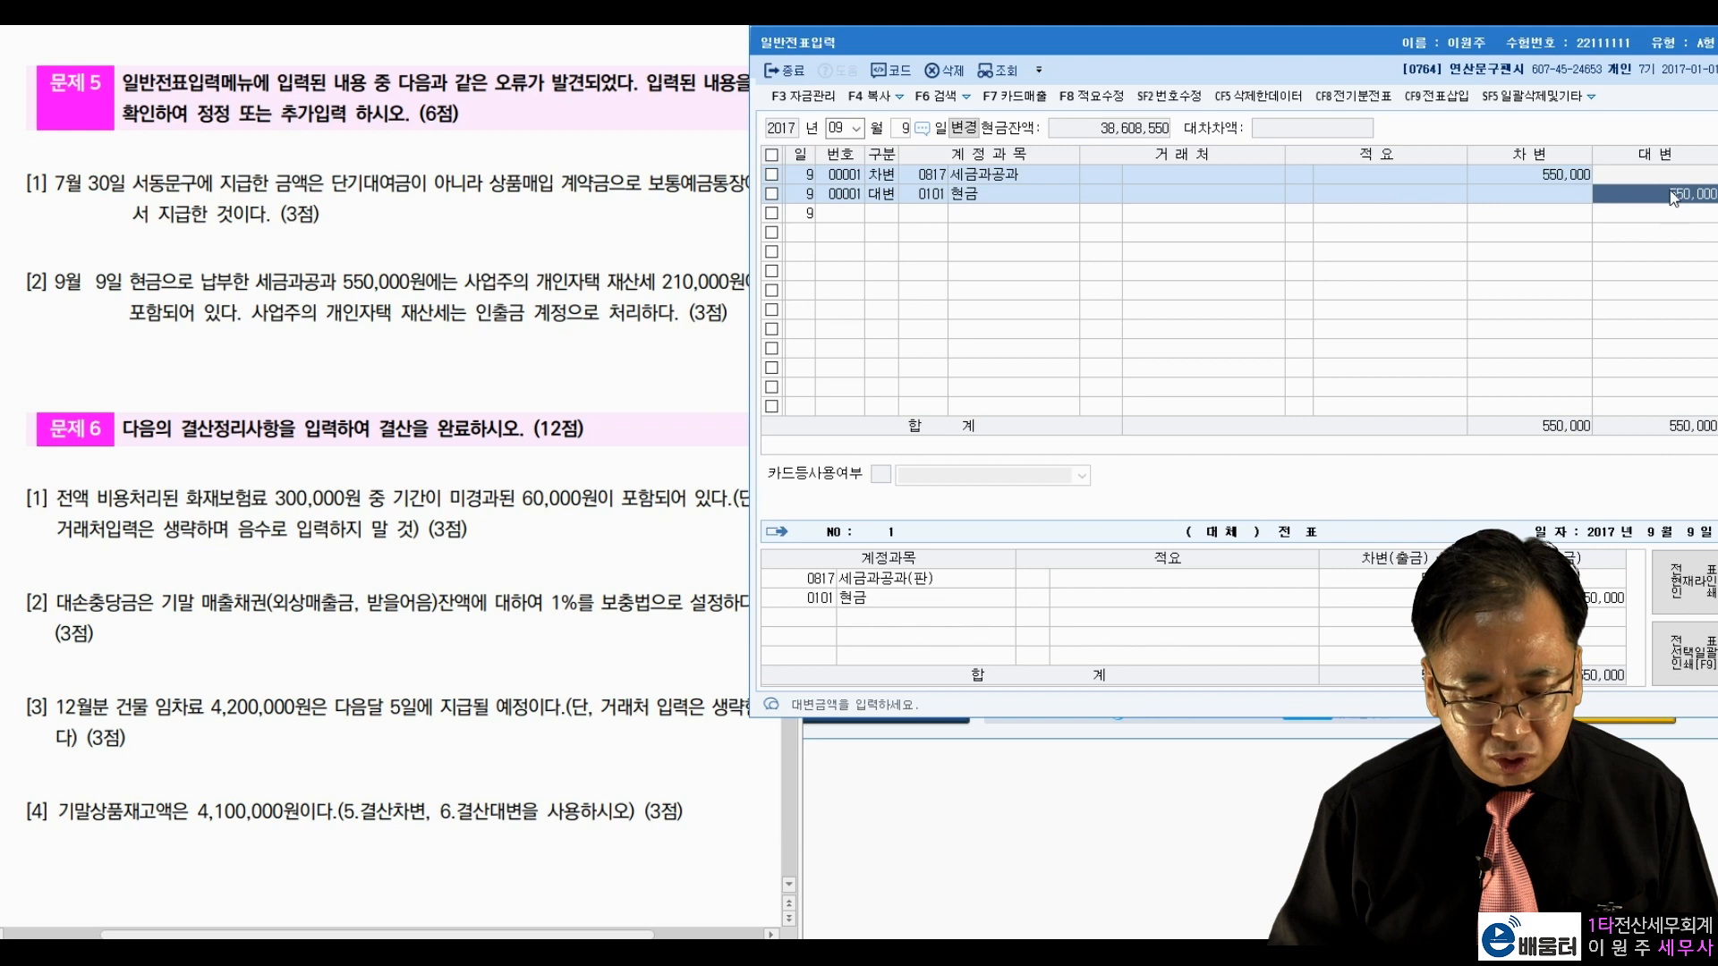
click(1582, 180)
click(1602, 192)
click(1574, 181)
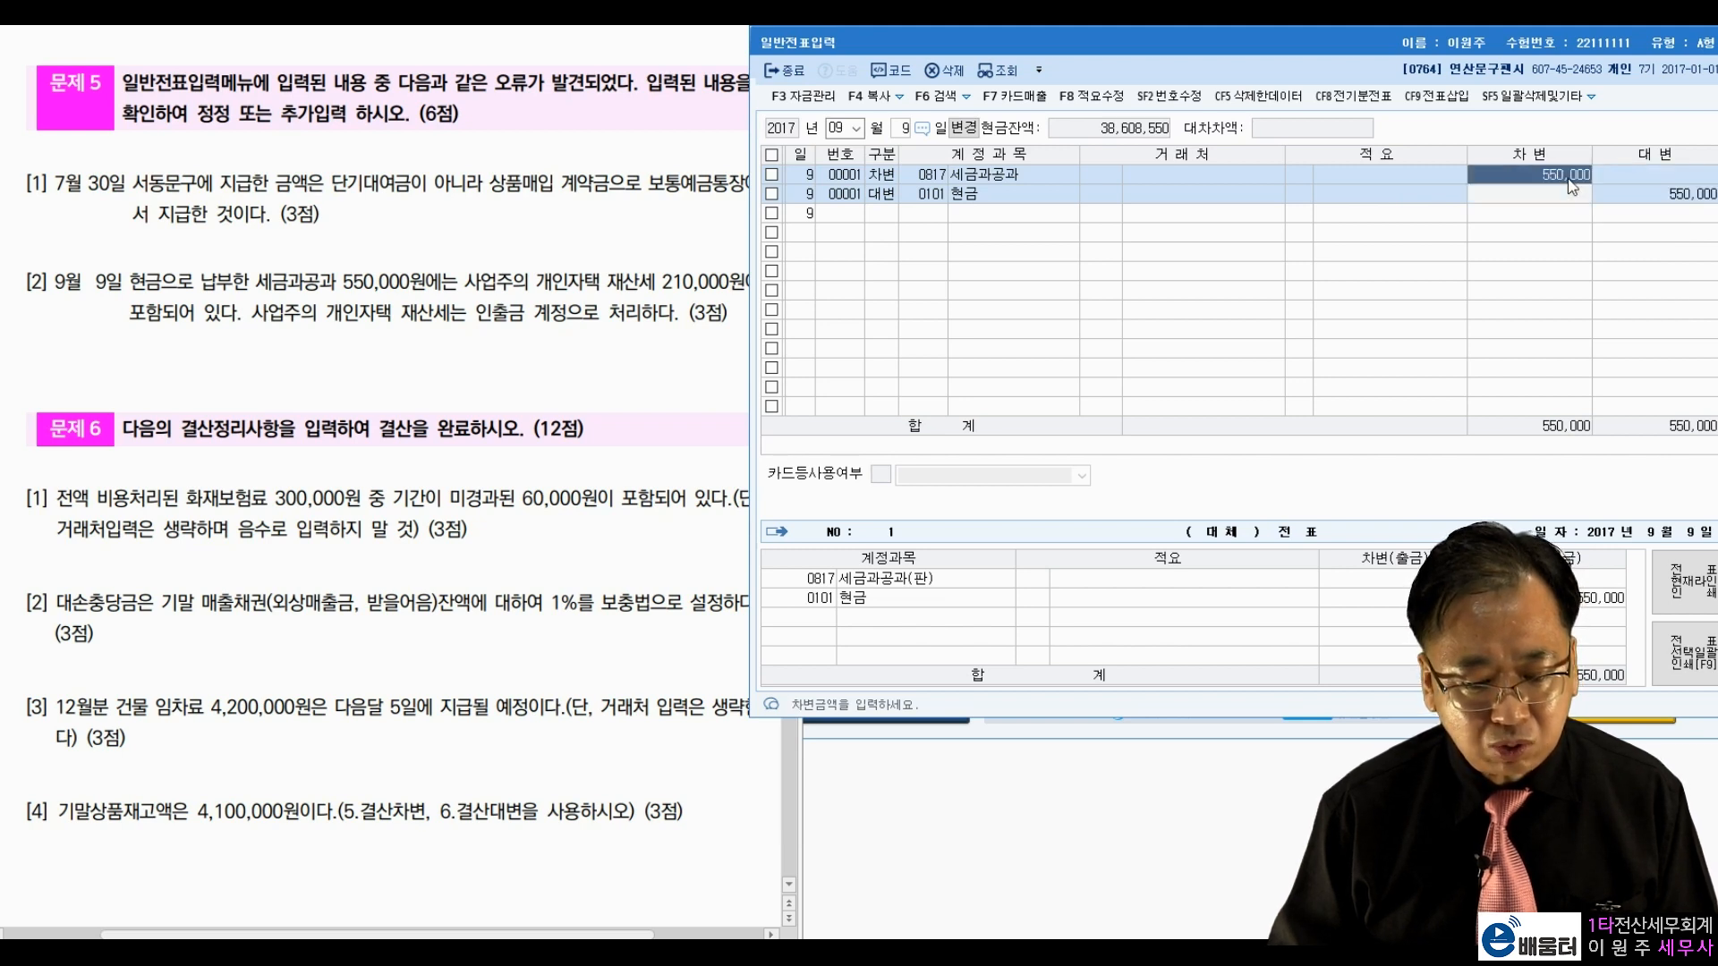
click(1614, 193)
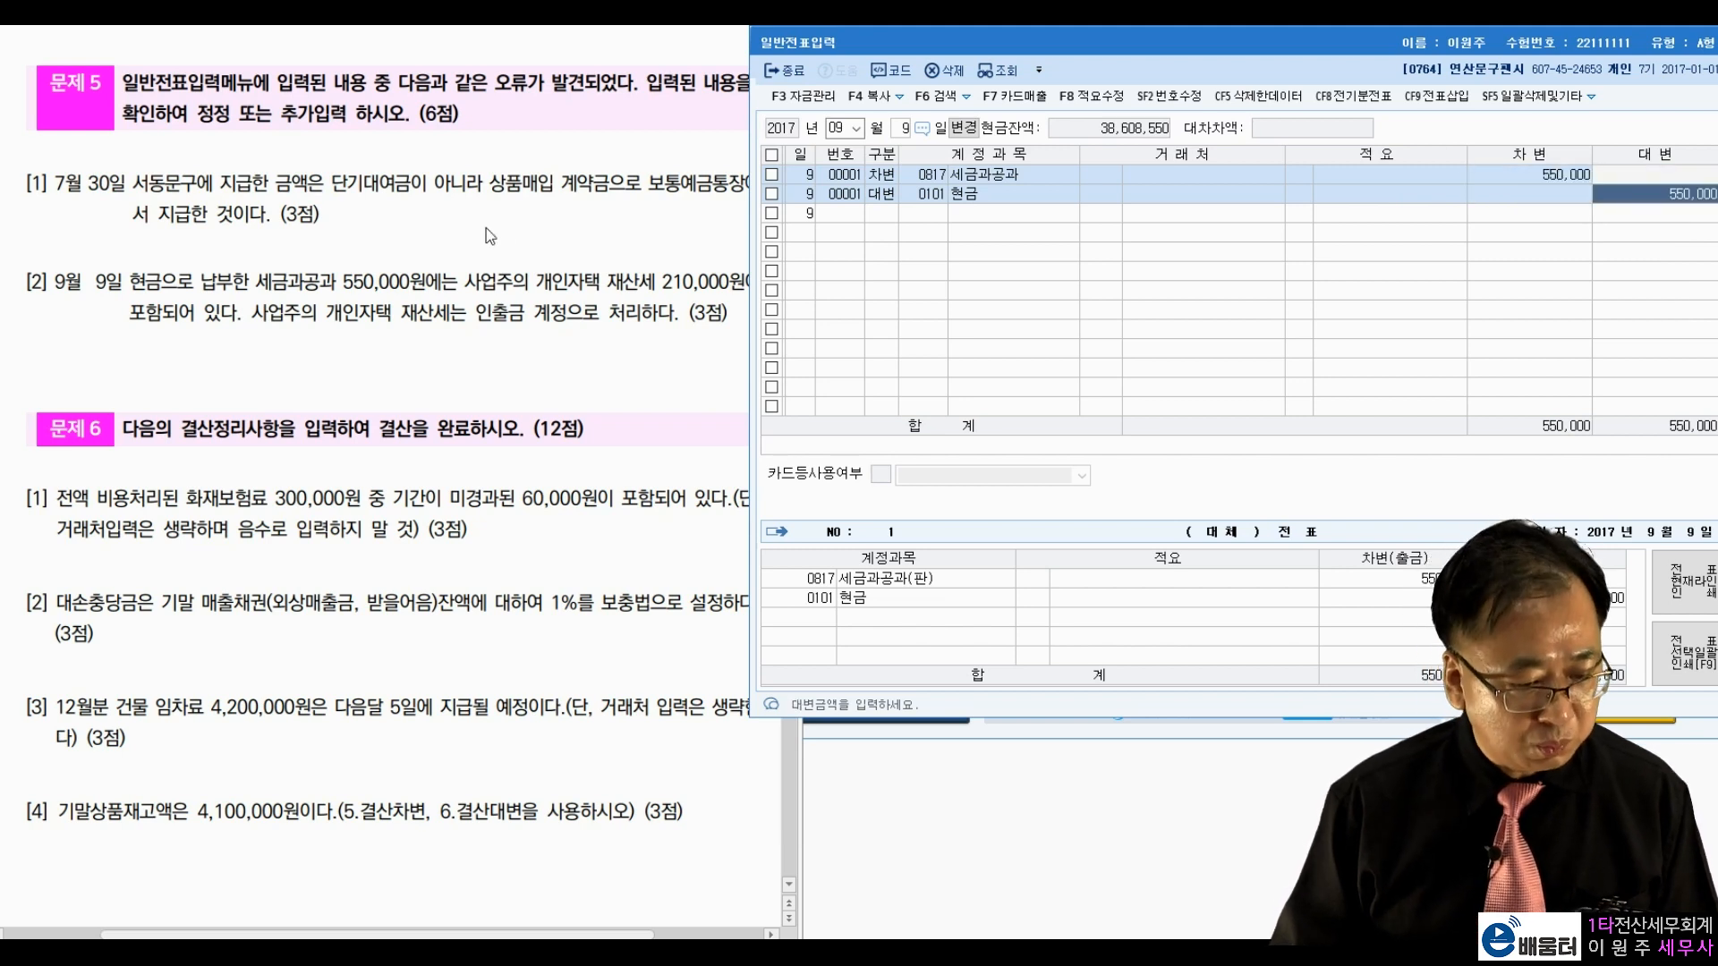
click(161, 300)
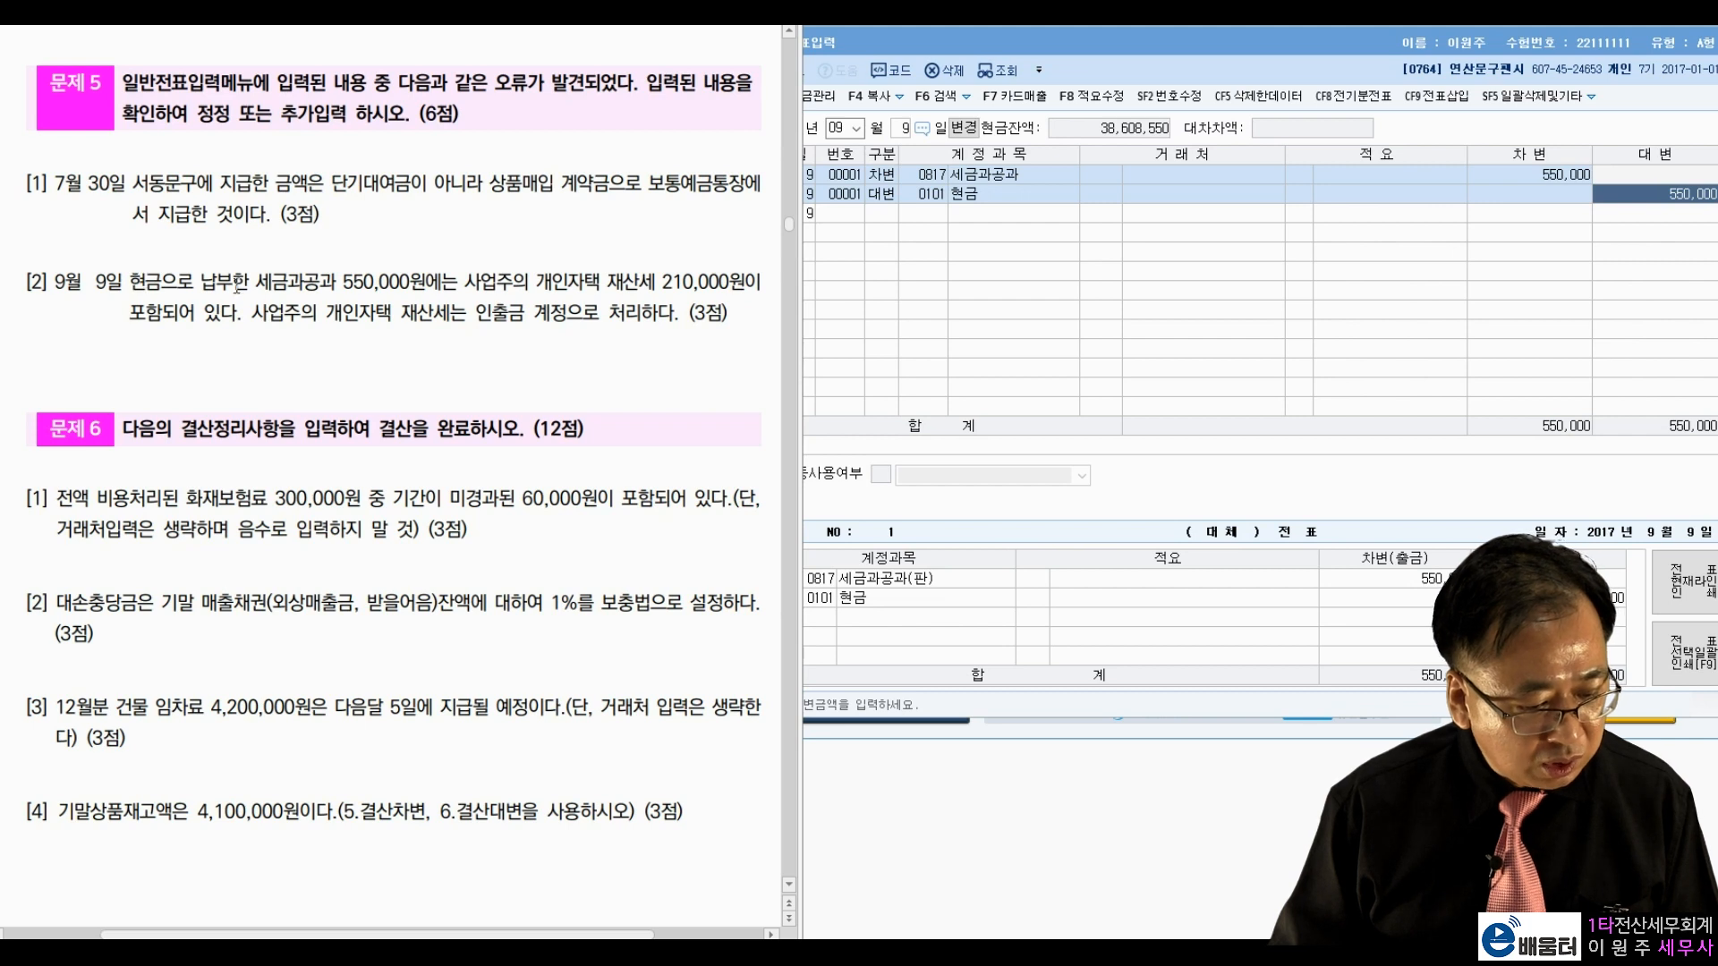
drag(335, 282, 435, 283)
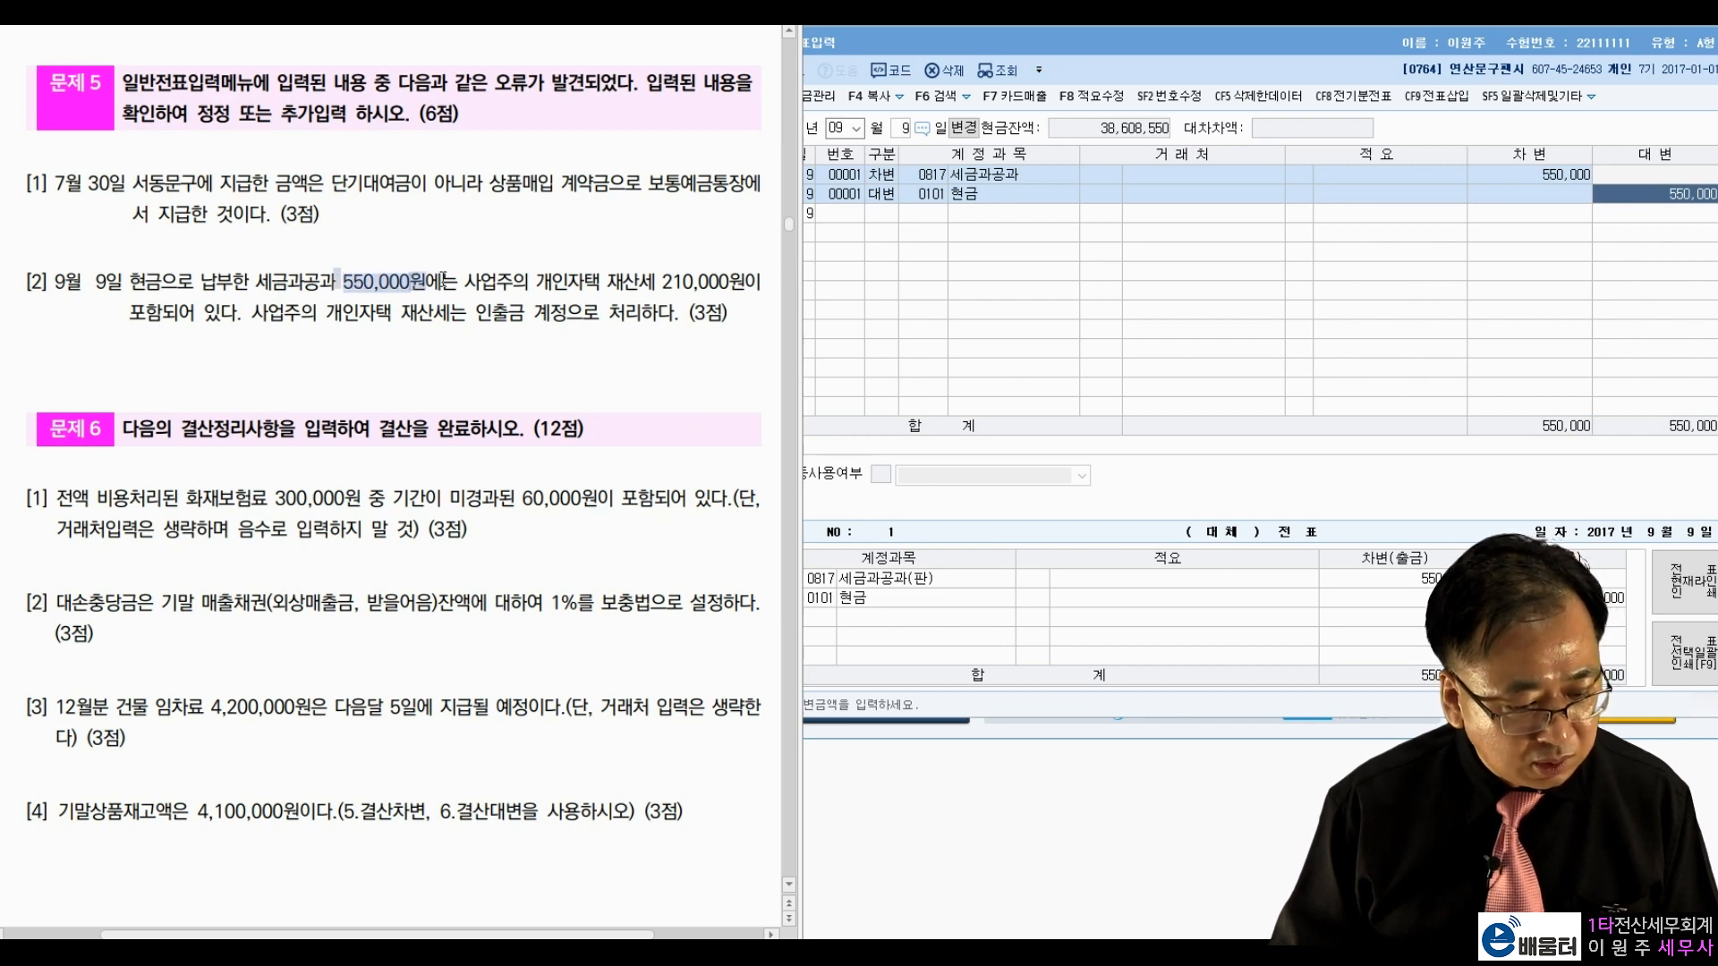
click(558, 281)
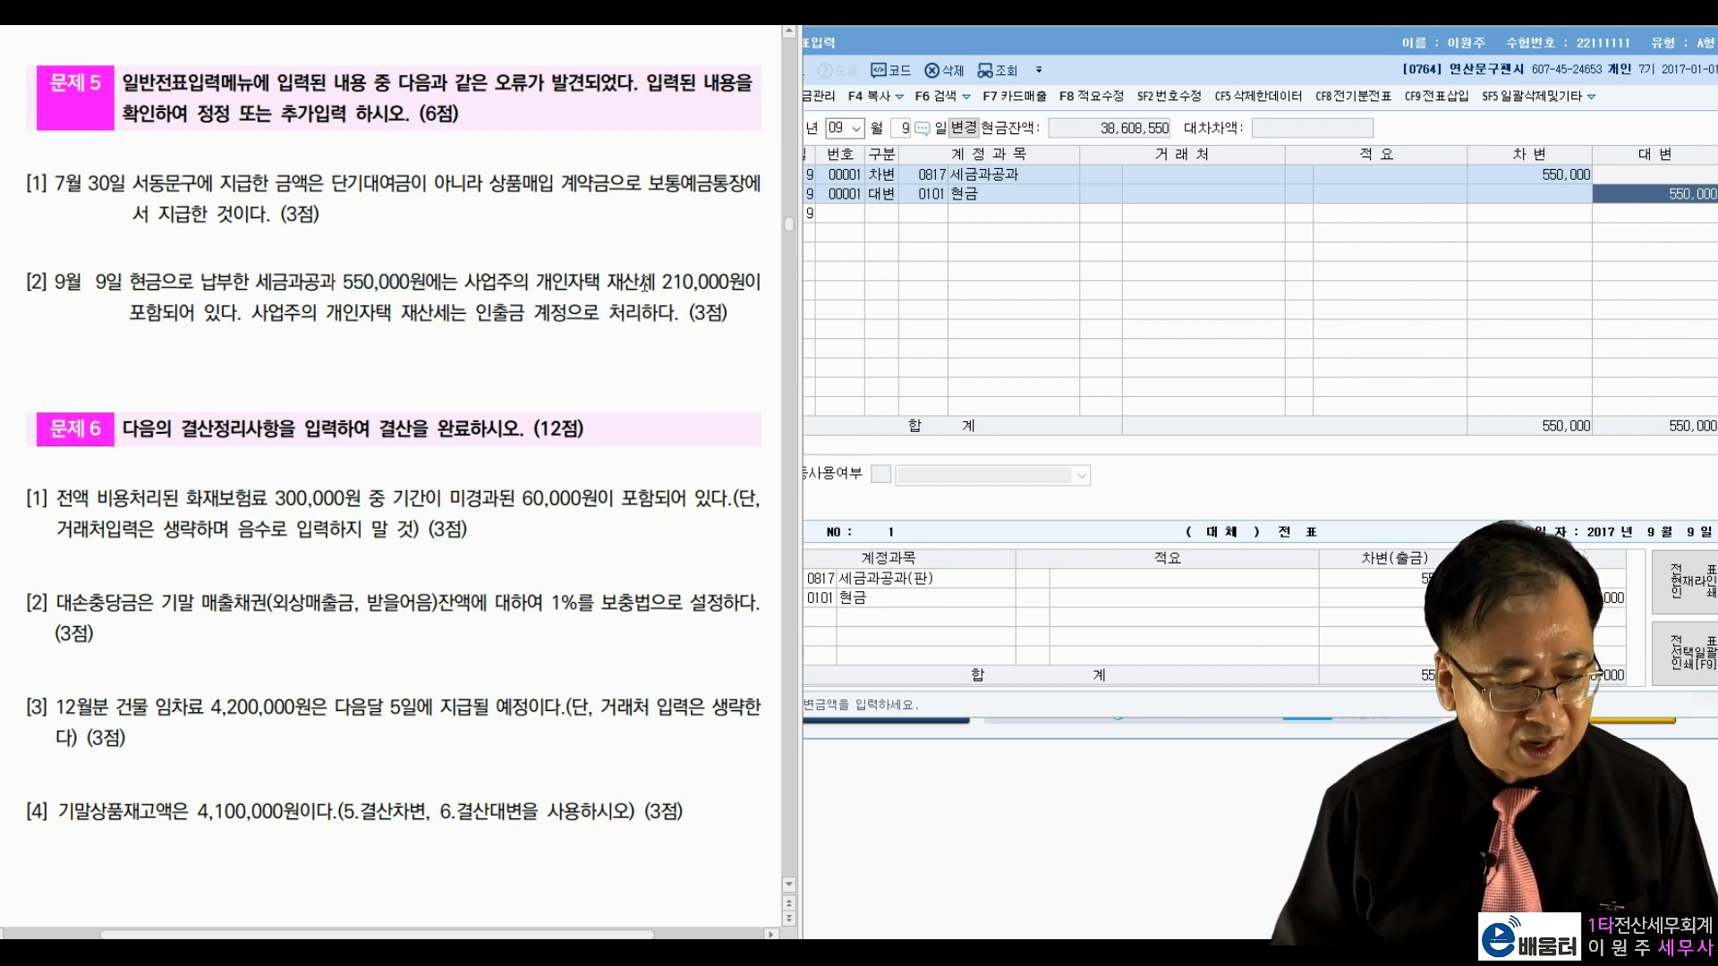
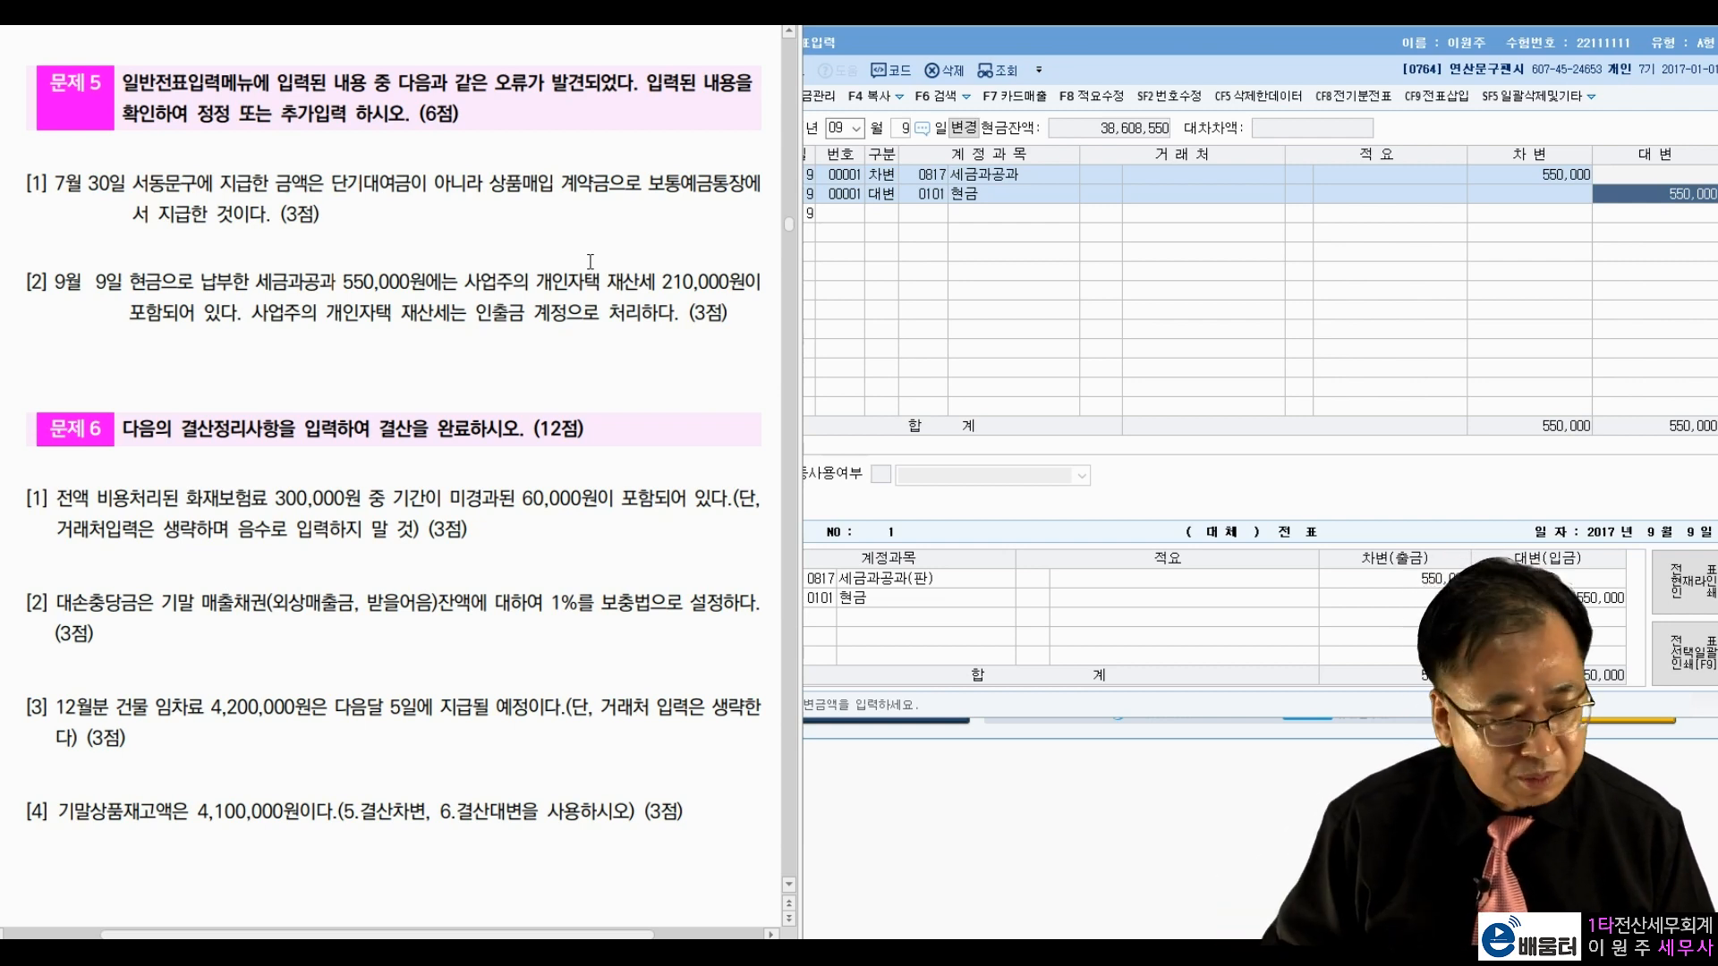
Step: Pick out the 210,000 personal home property tax within problem item 2's 550,000
drag(586, 282, 735, 274)
click(592, 300)
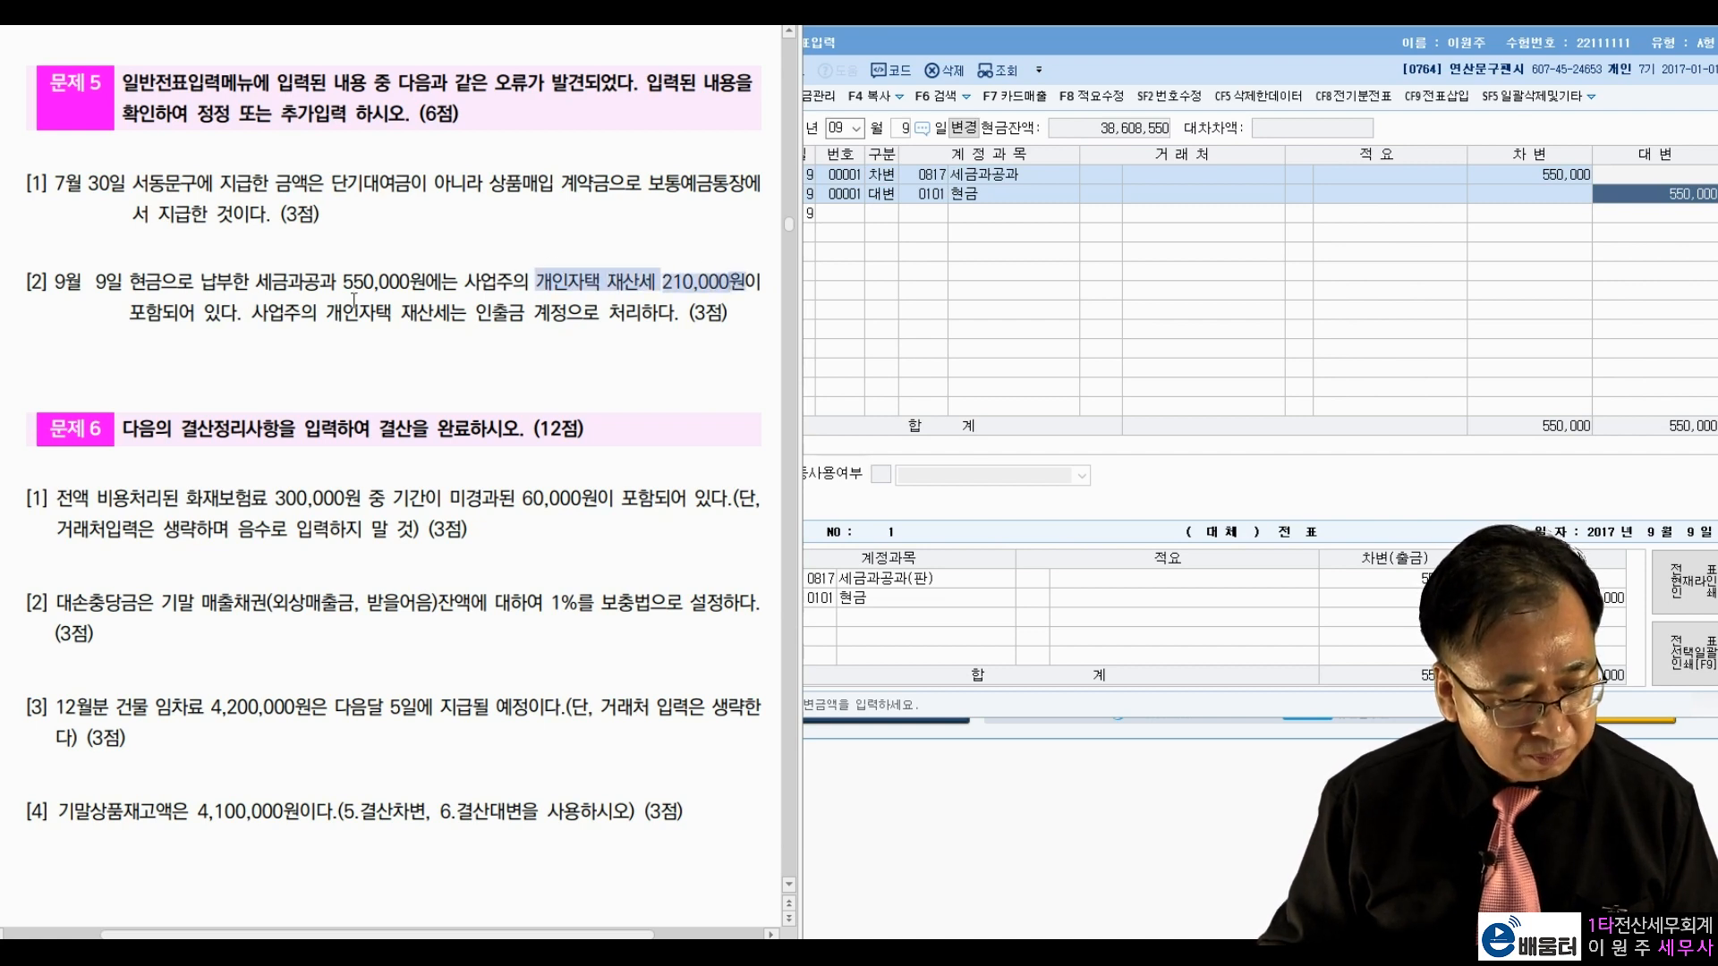
click(506, 286)
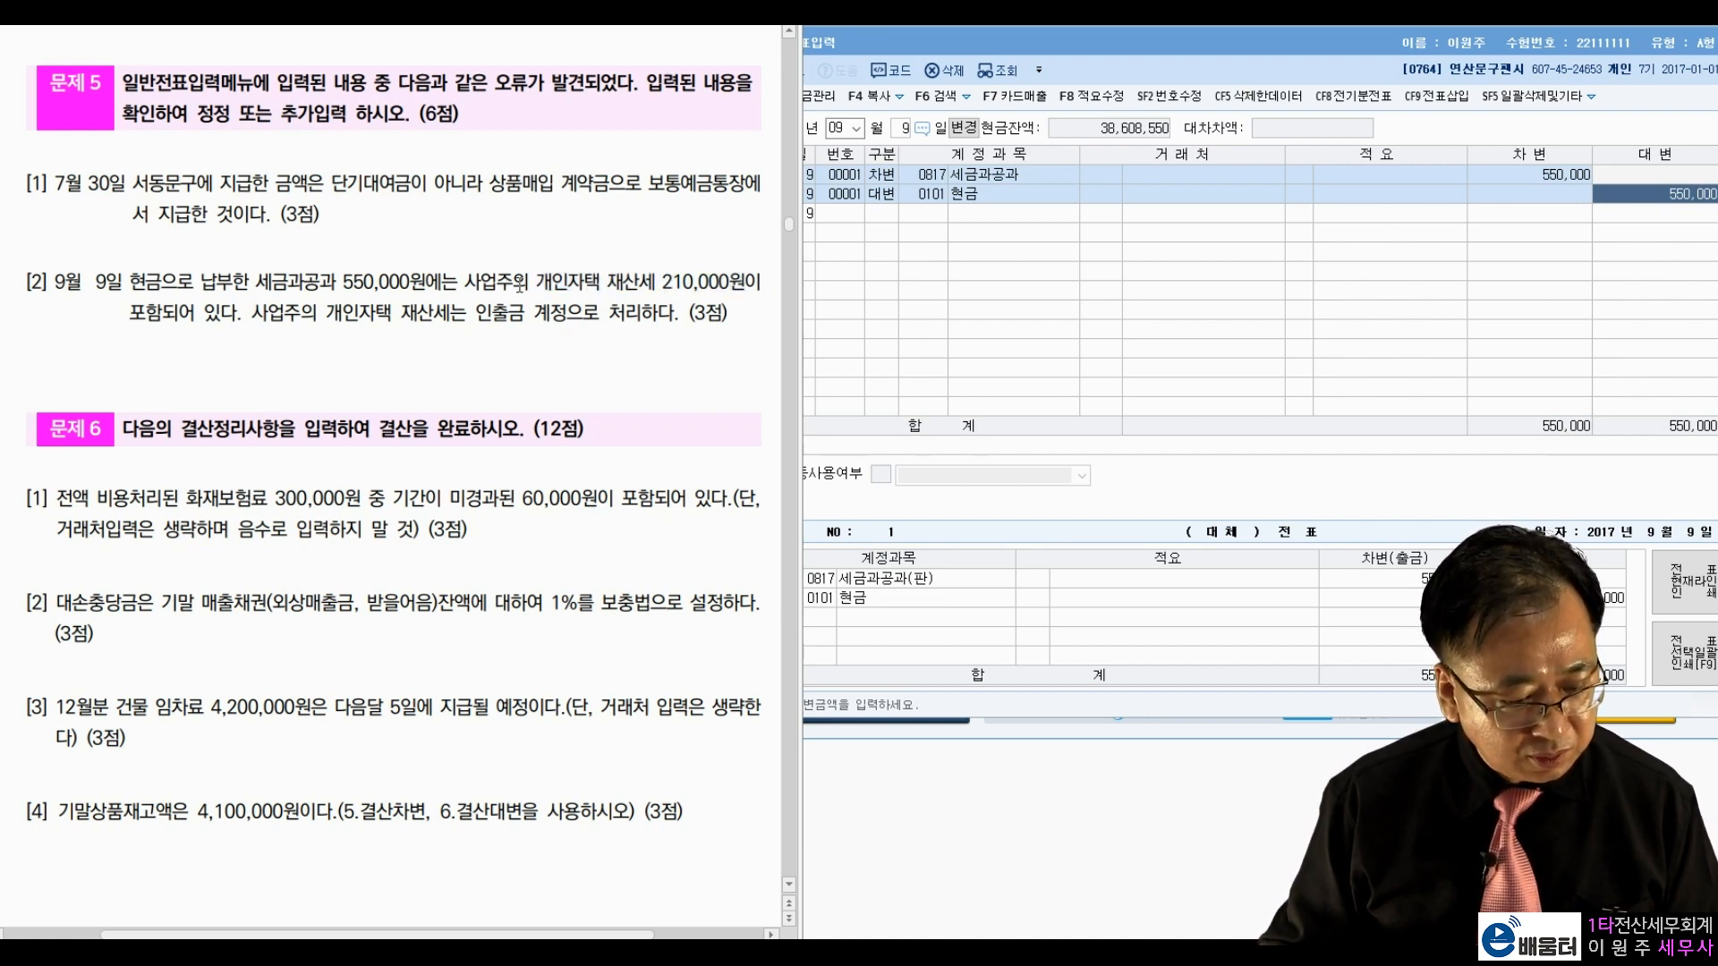
click(1014, 179)
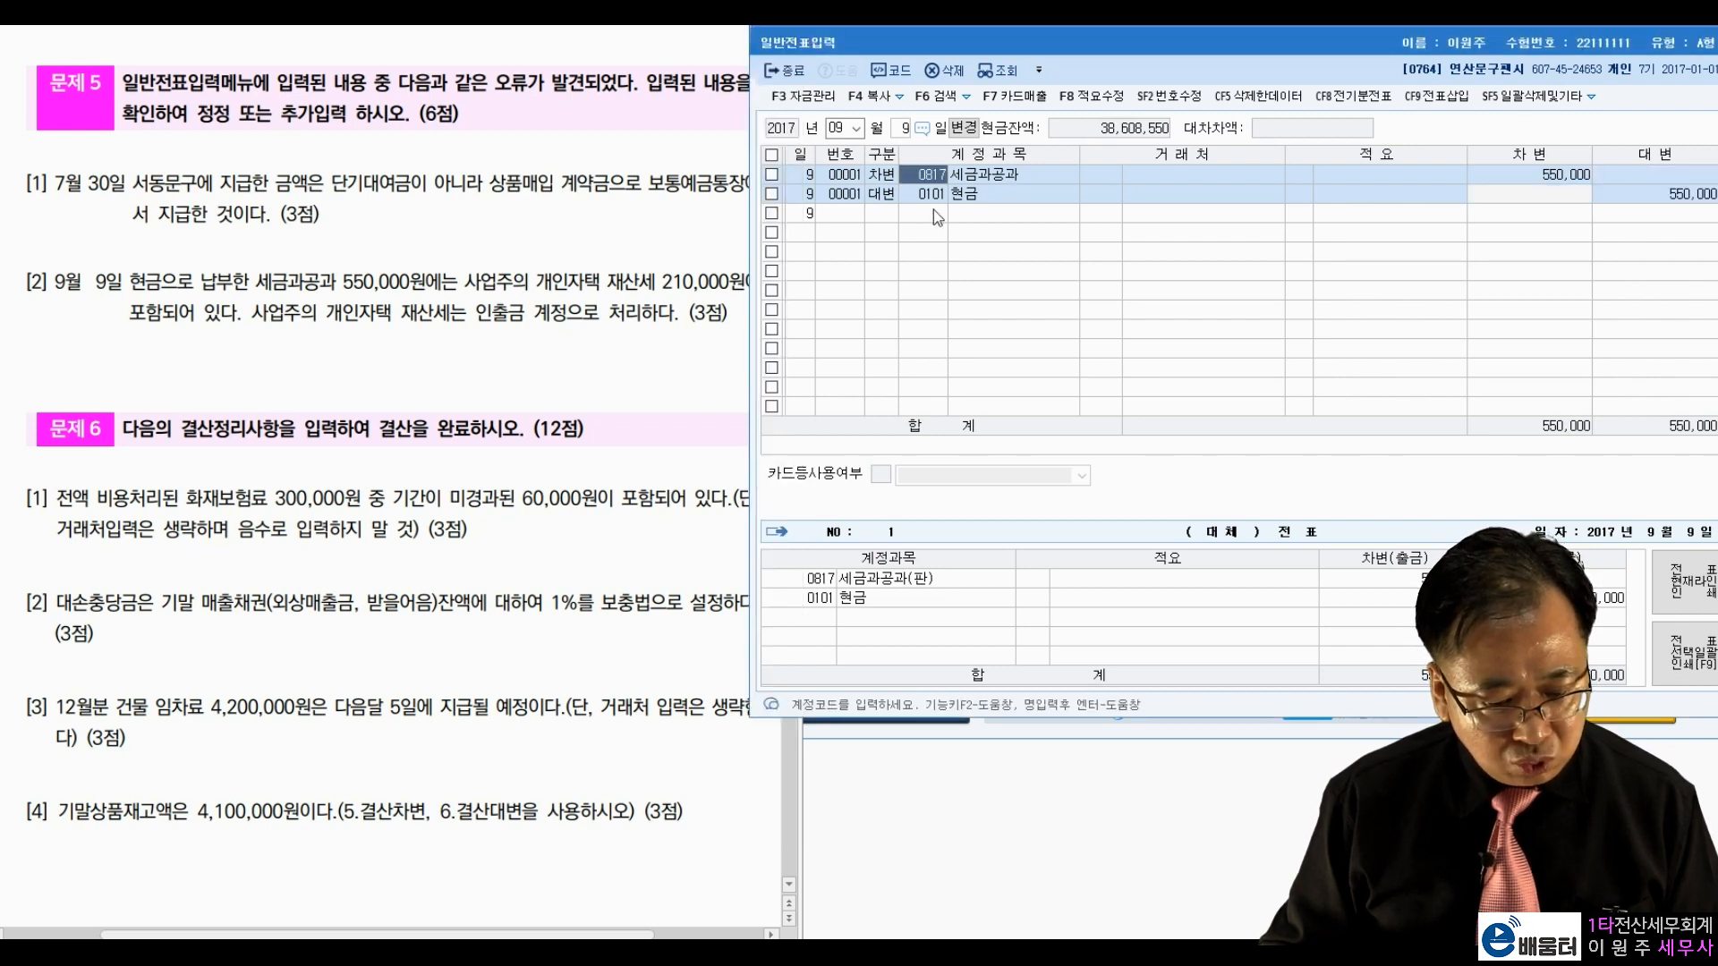
key(Return)
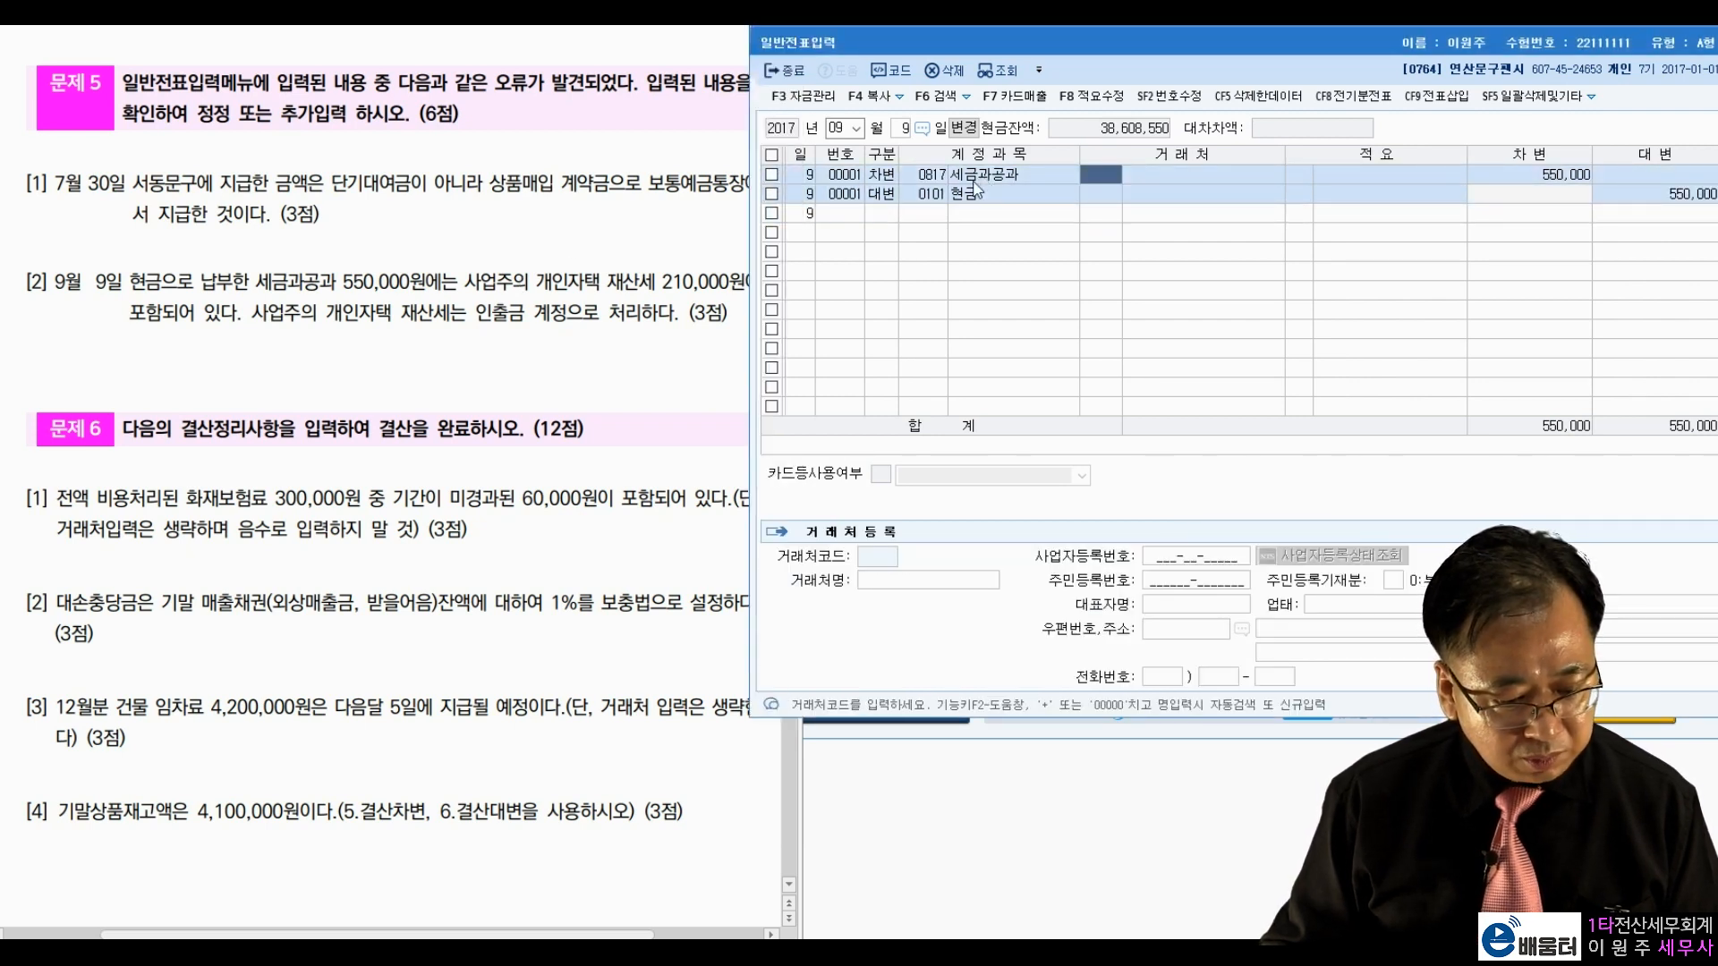
click(414, 273)
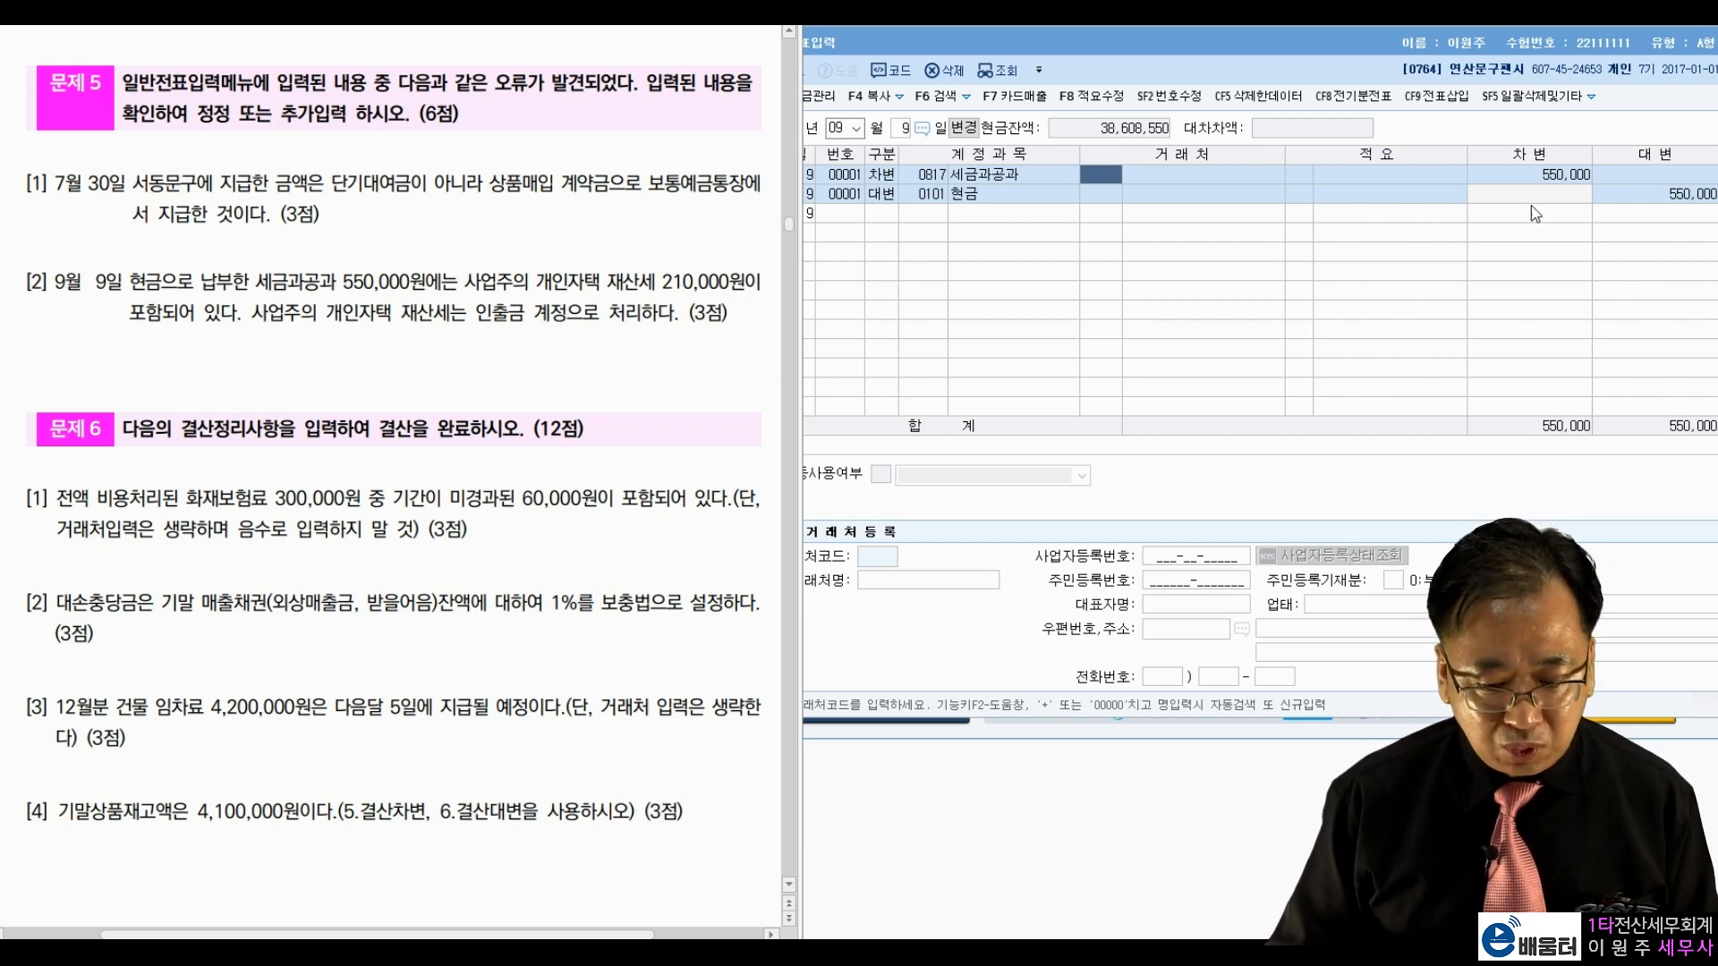
Step: Reduce the September 9 세금과공과 debit from 550,000 to 340,000
click(1543, 180)
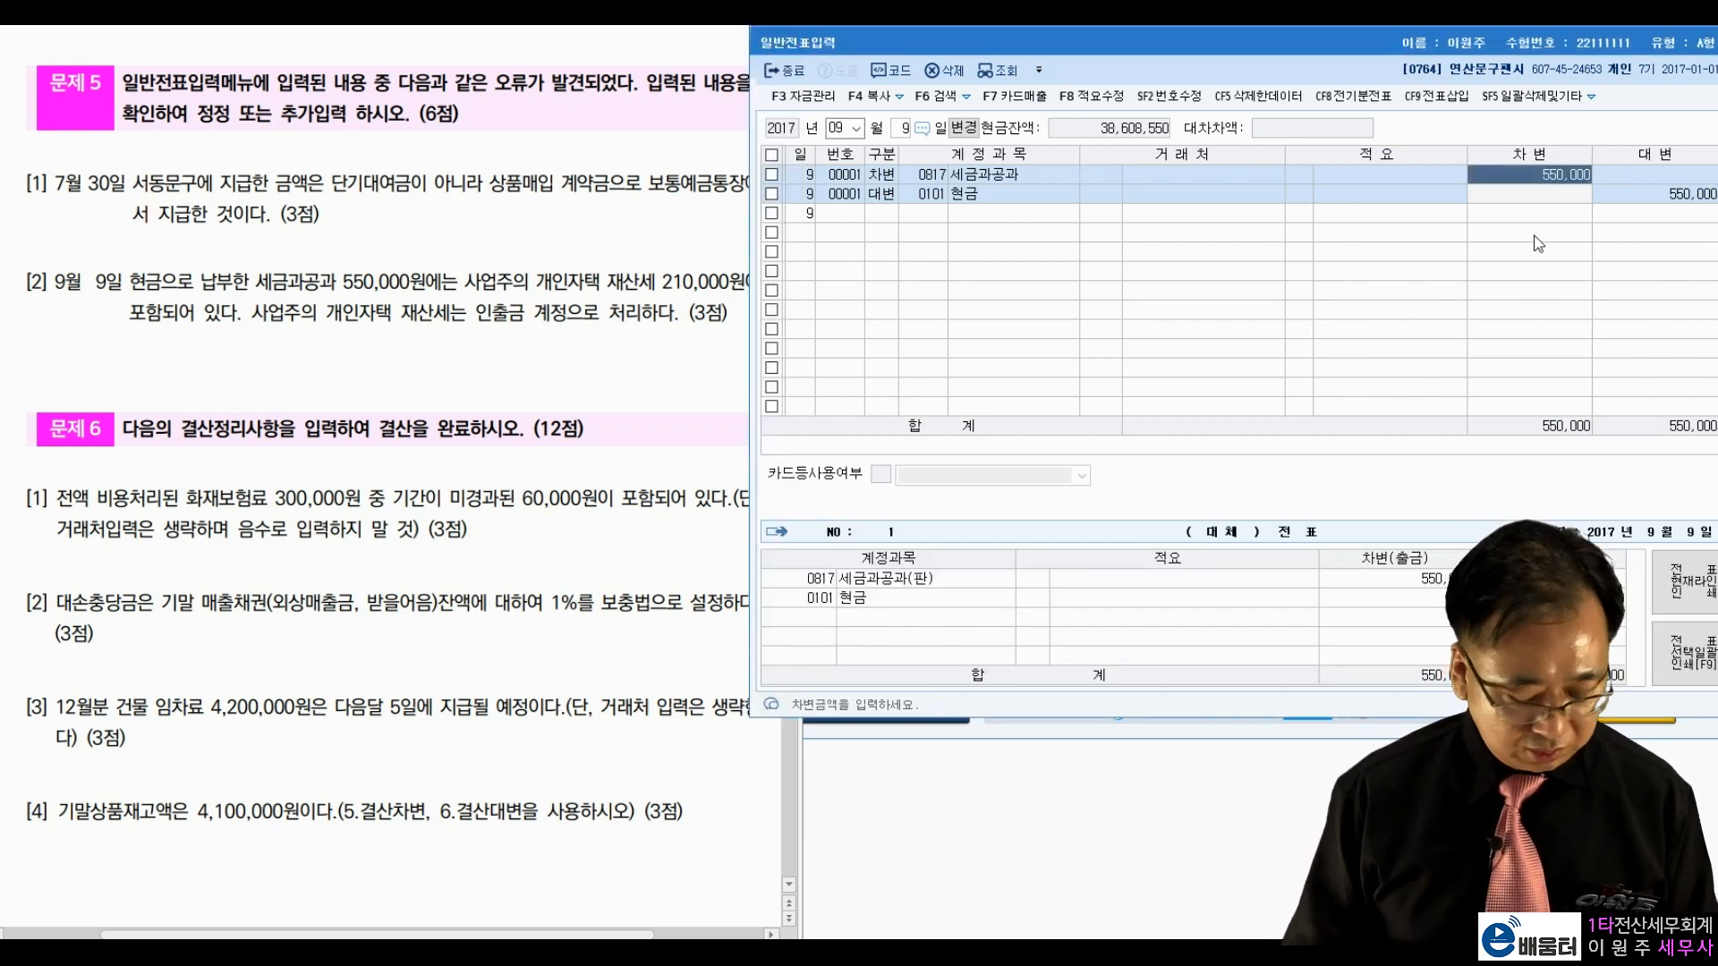
text(340000)
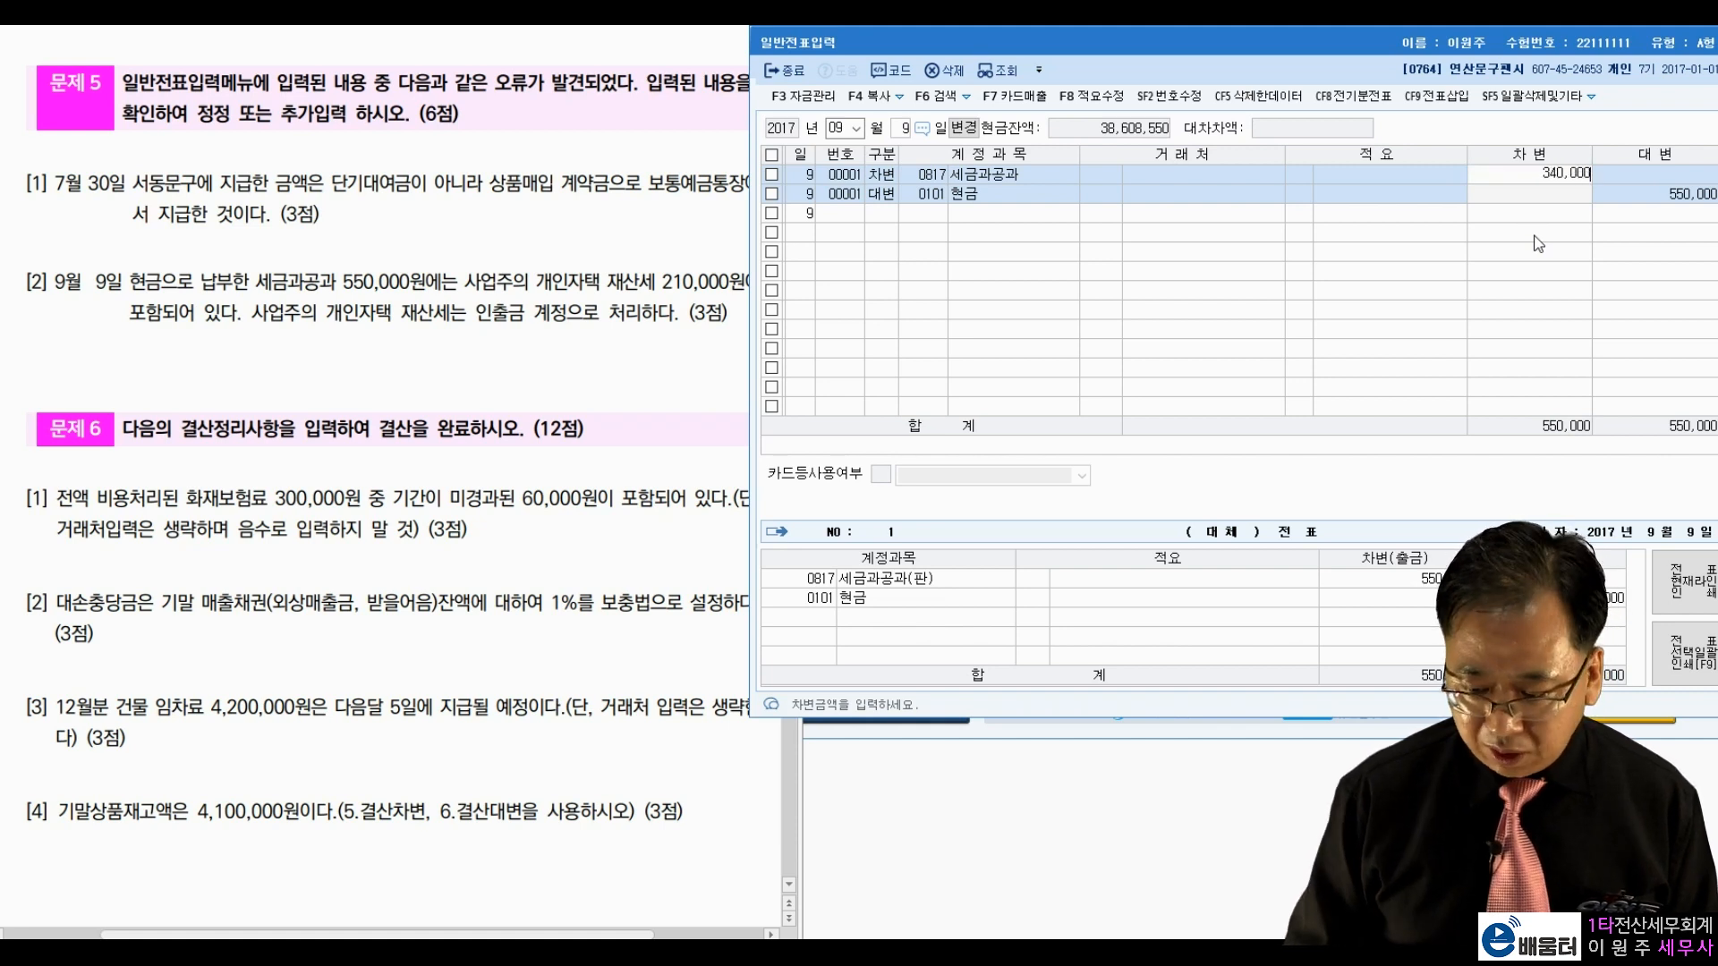
key(Return)
key(Return)
key(Return)
key(Return)
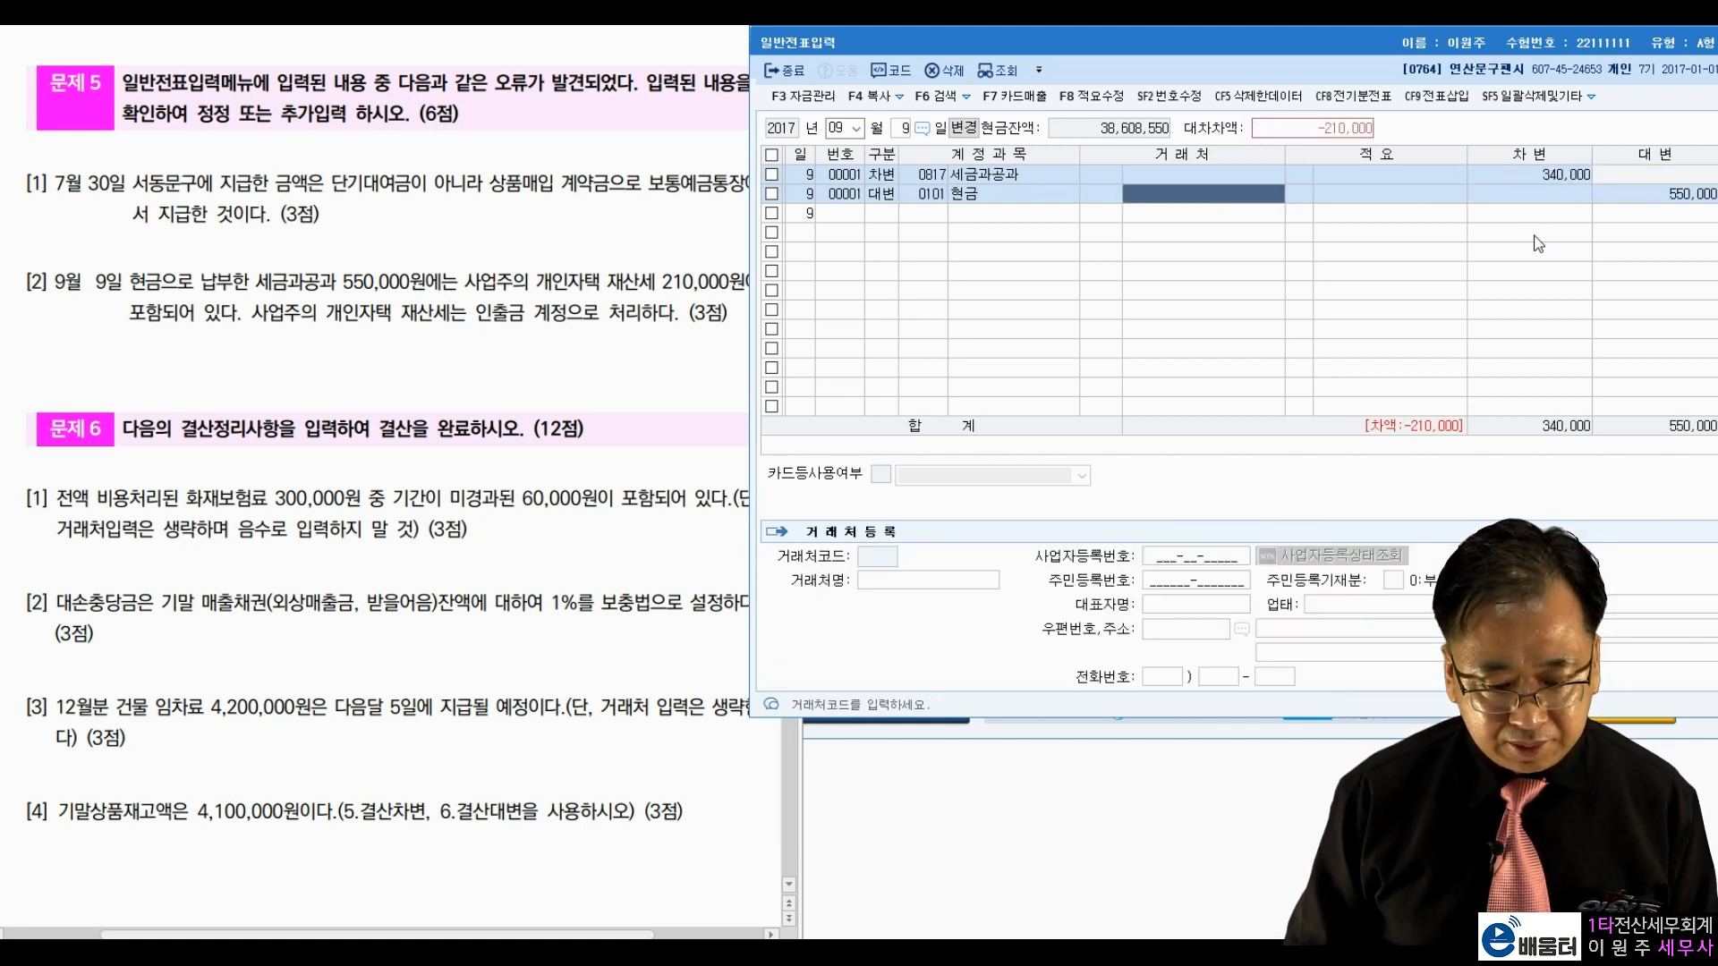
key(Return)
Step: Add a debit line for 0338 인출금 of 210,000, skipping partner and description
key(Return)
text(3)
key(Return)
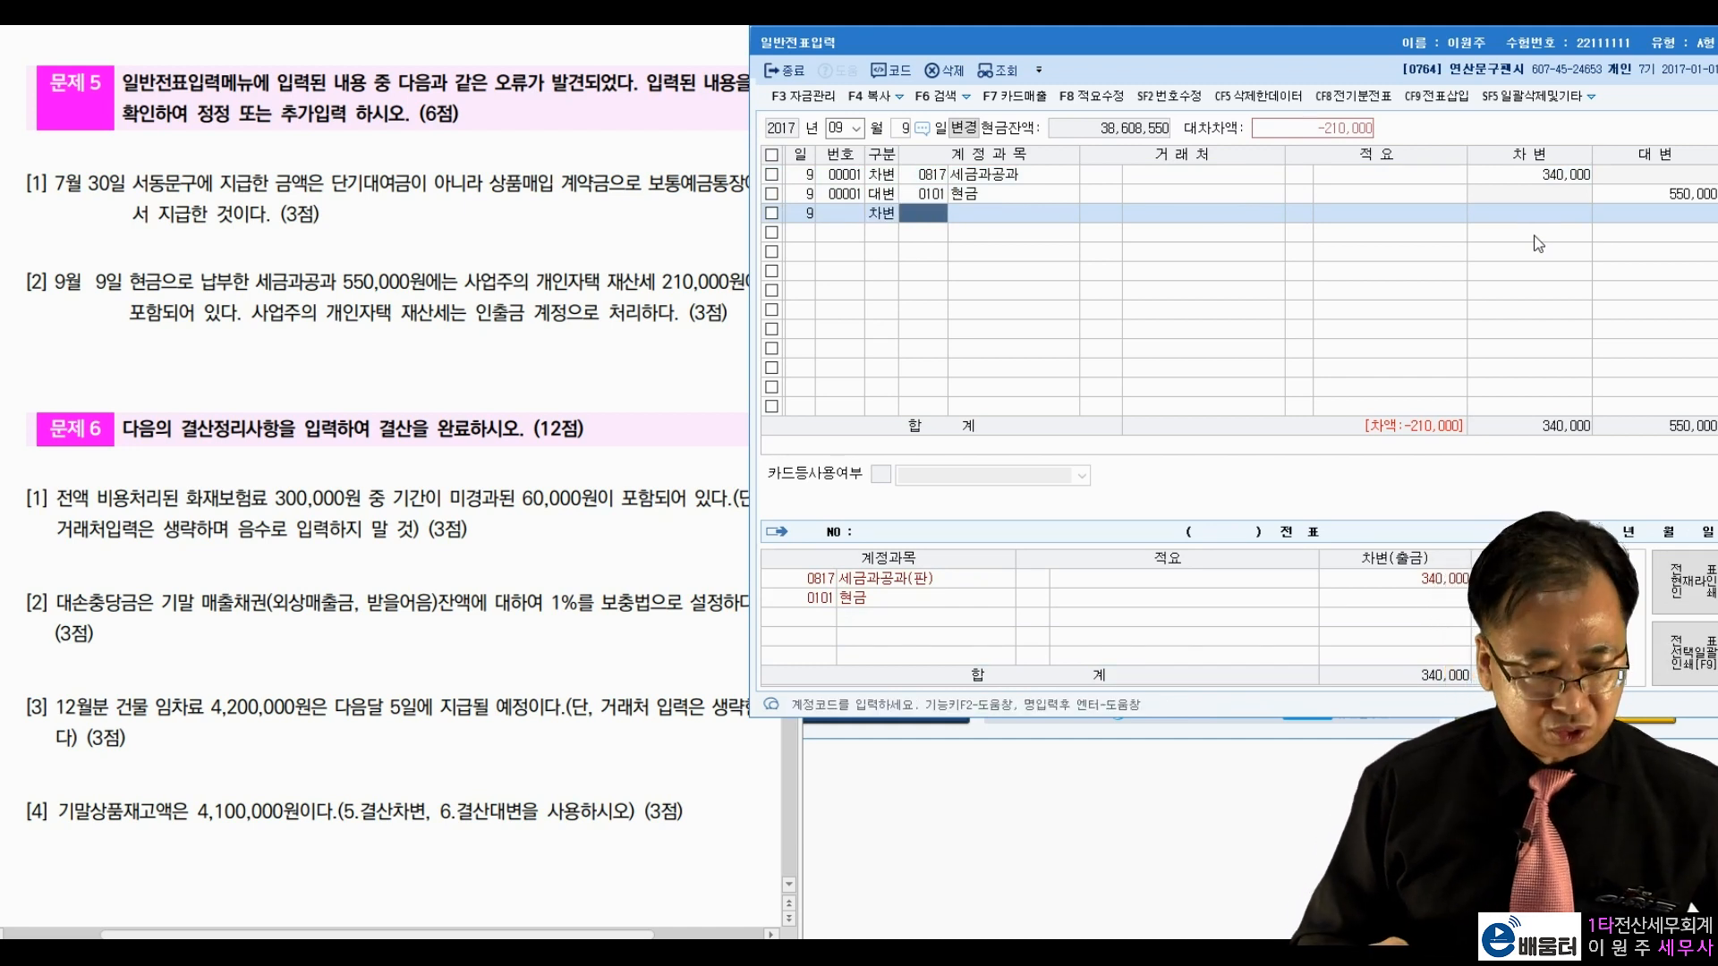
text(인출)
key(Return)
key(Return)
key(Return)
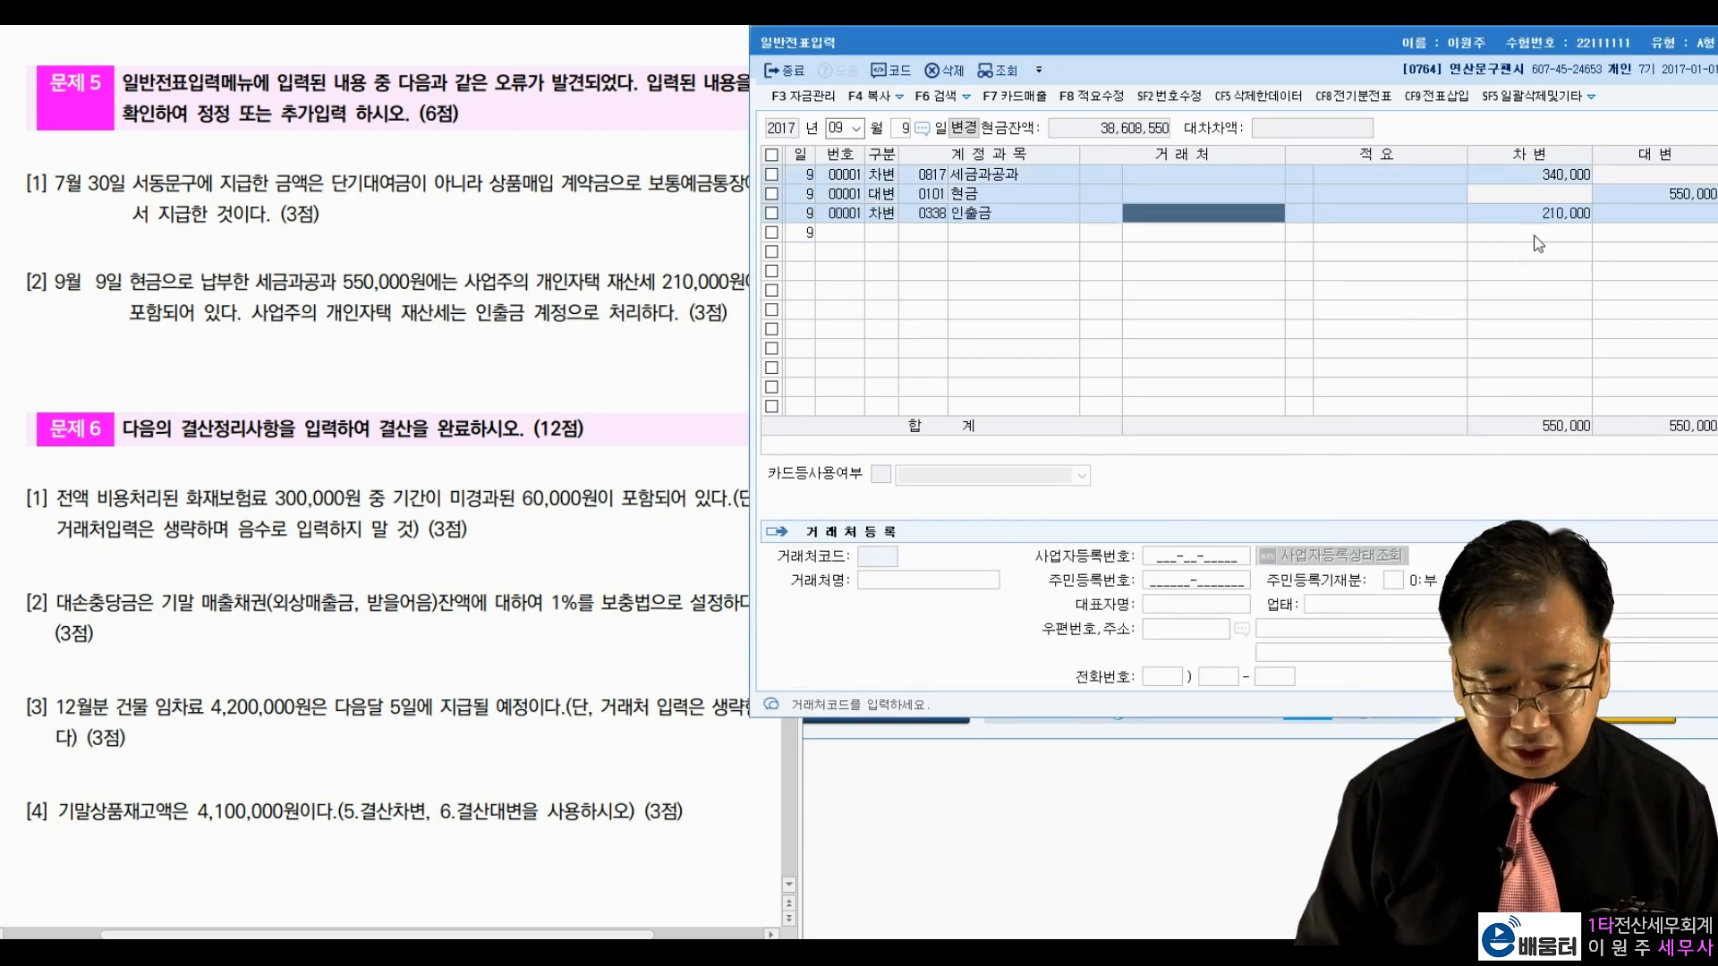
key(Return)
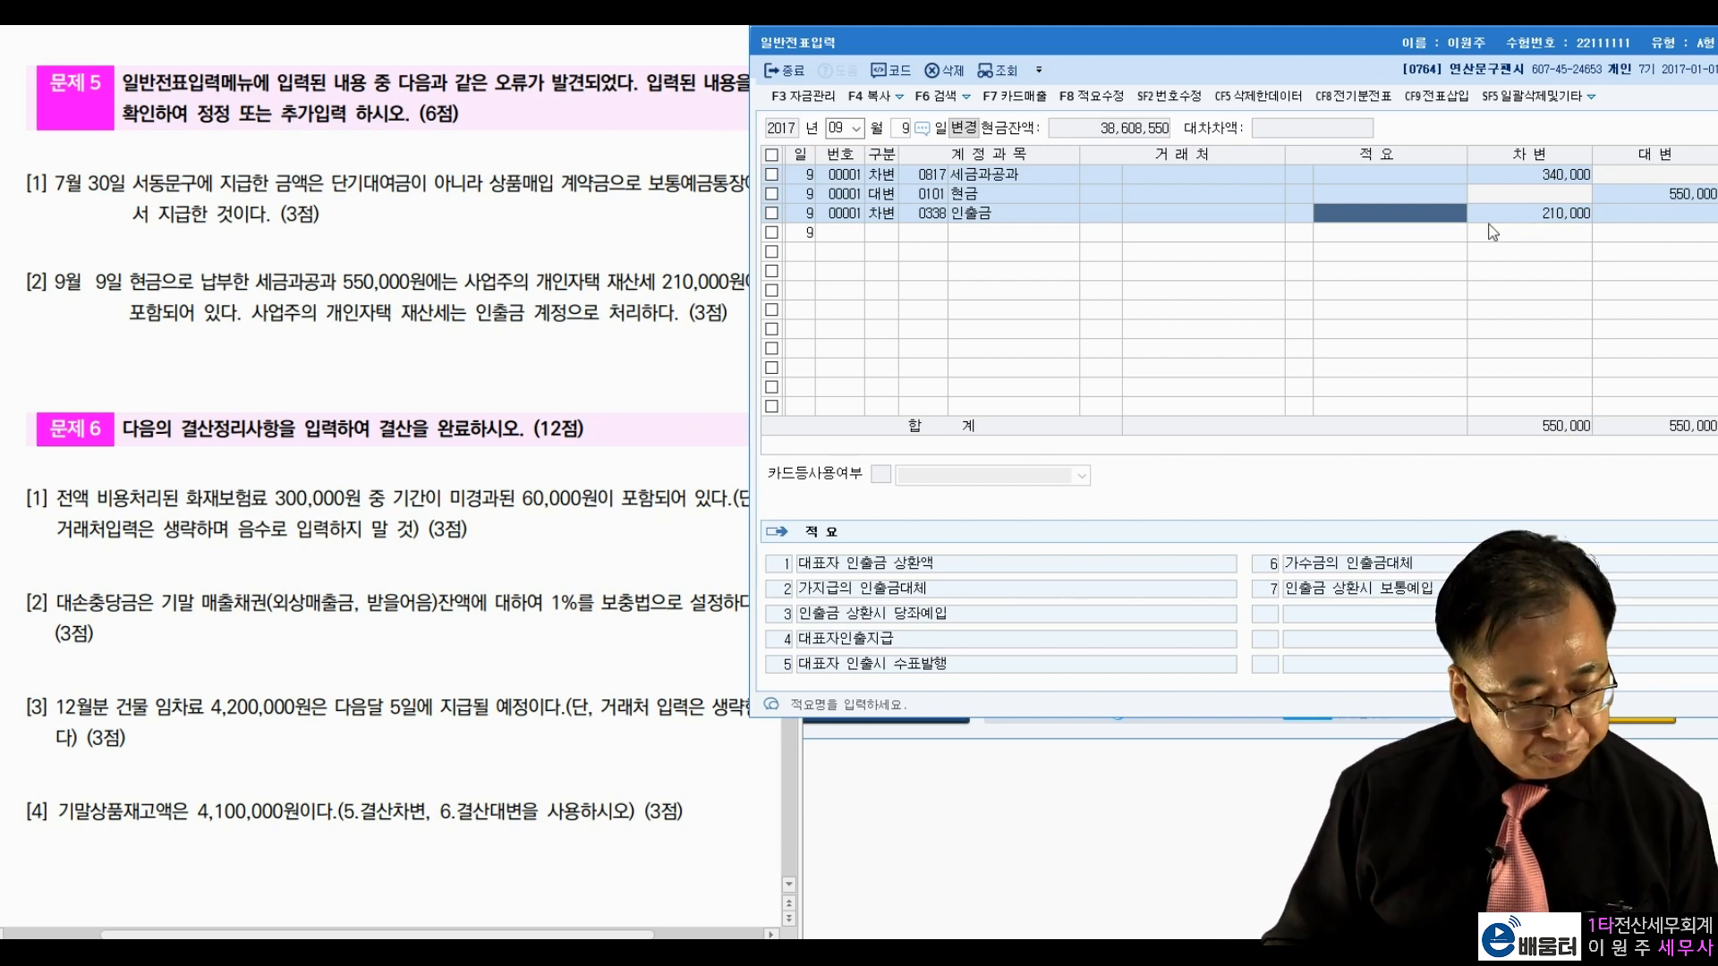
key(Return)
key(Return)
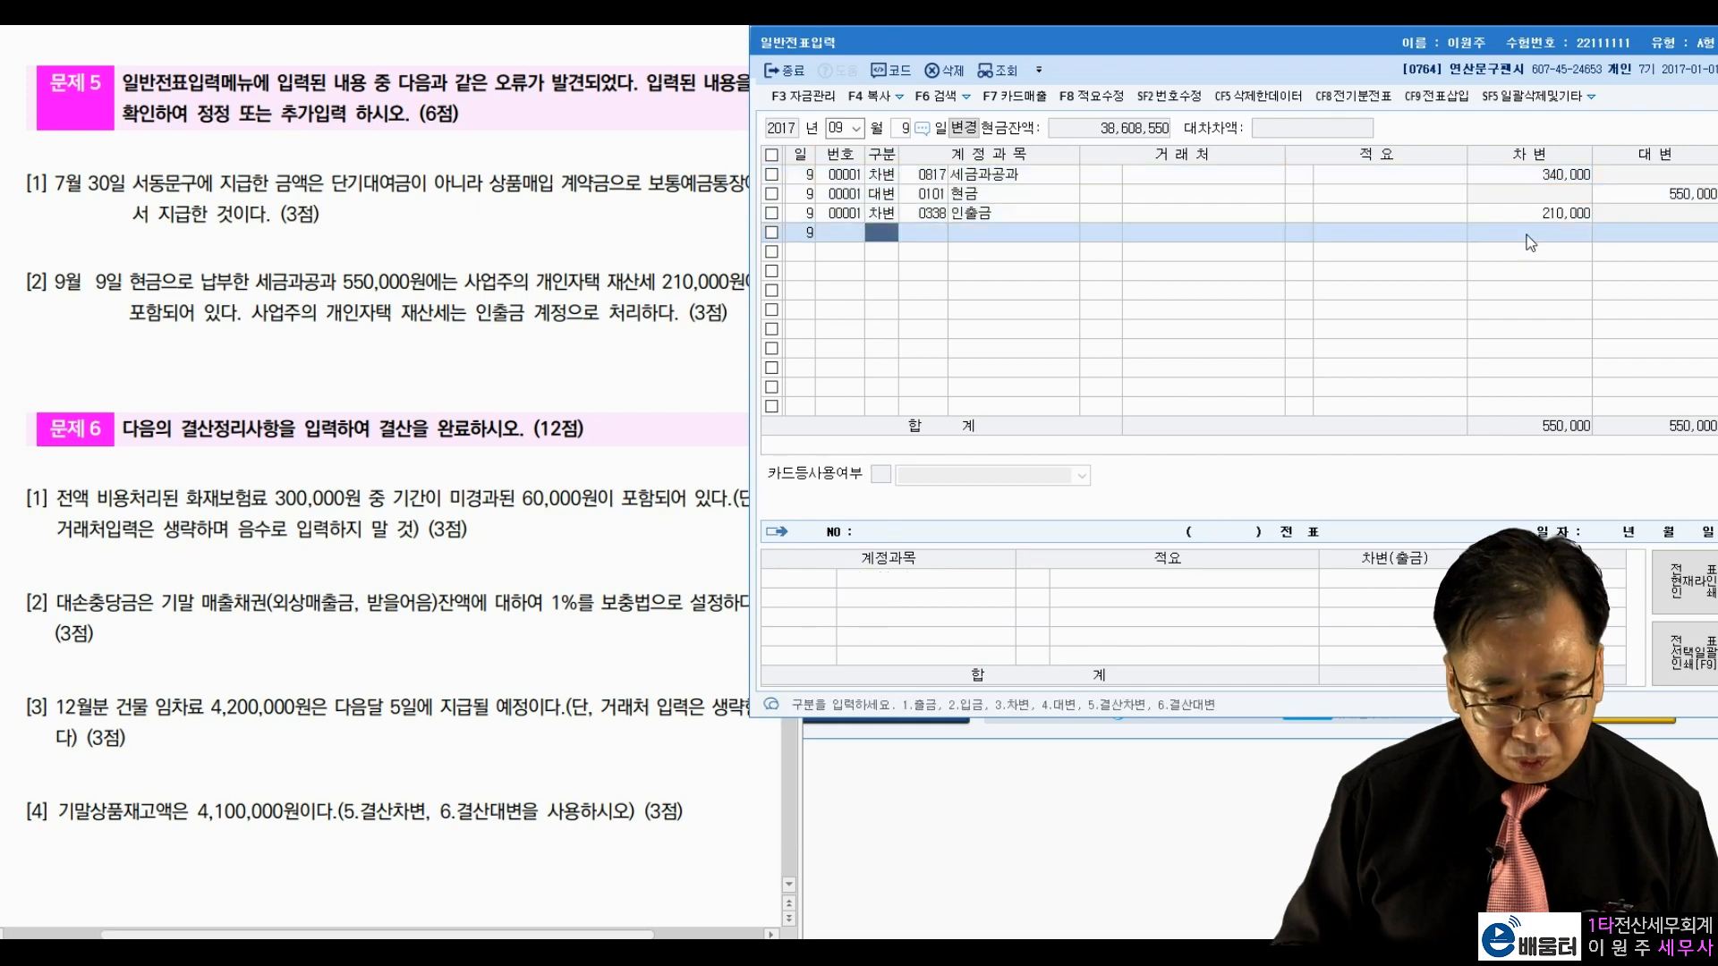
click(507, 441)
scroll(507, 441, down, 6)
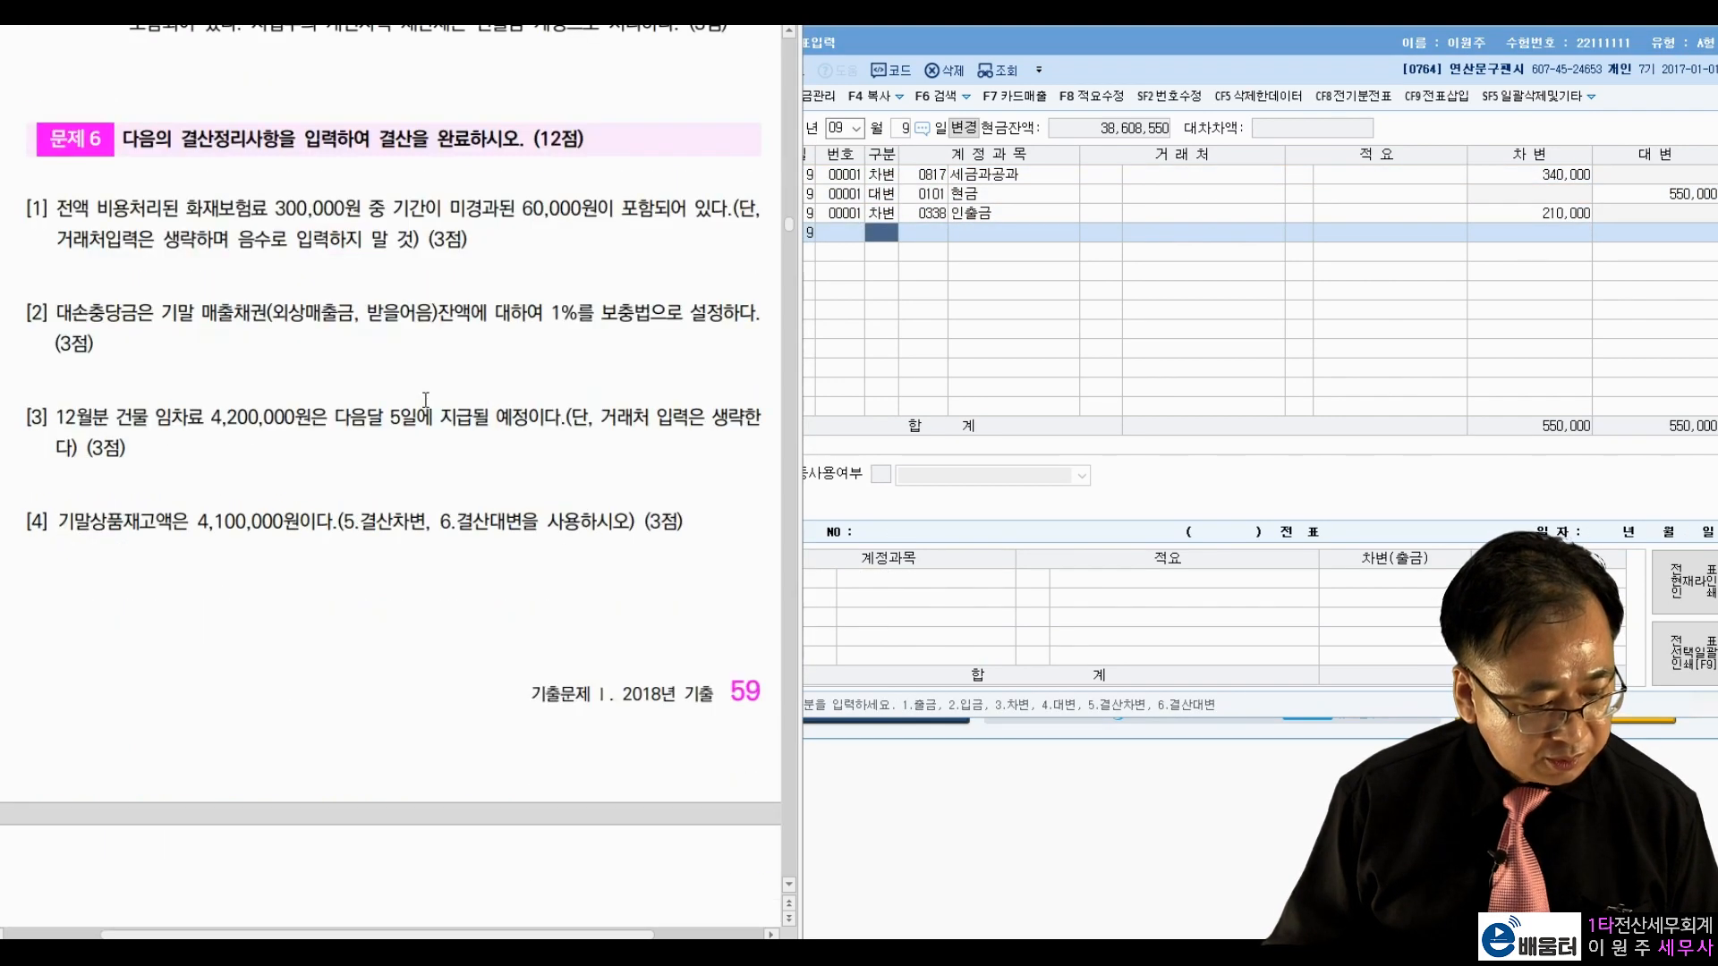
scroll(424, 403, up, 3)
double_click(320, 323)
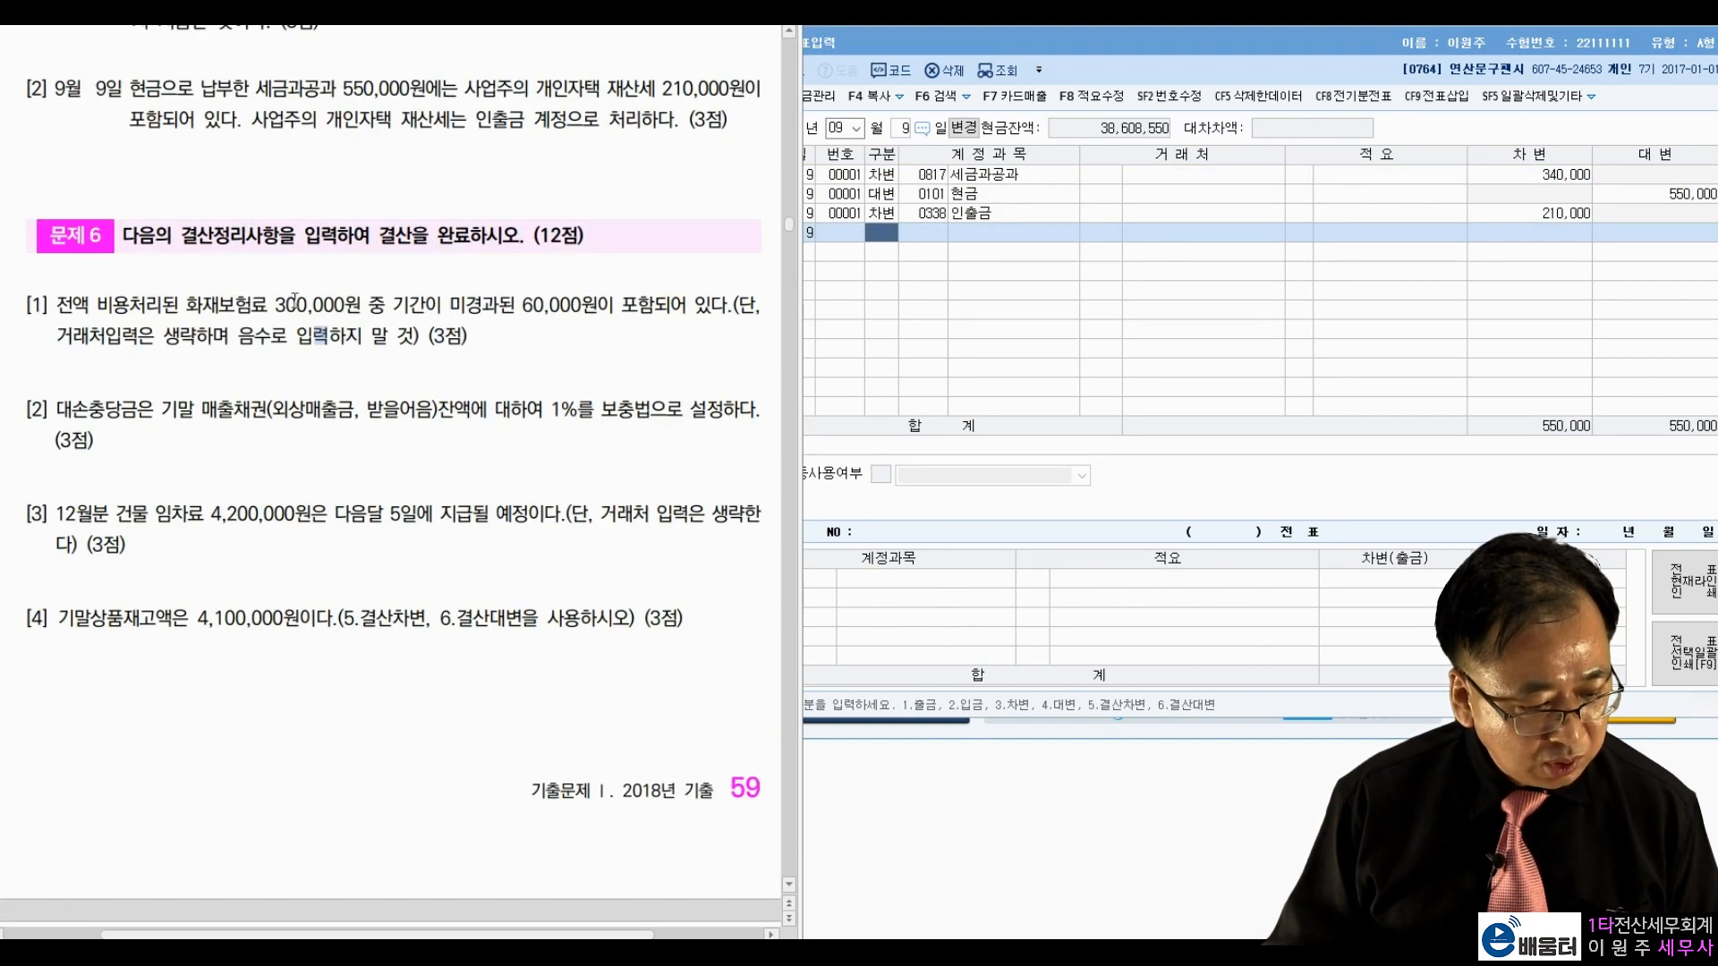
click(1058, 299)
Step: Set the journal entry date to December 31 (month 12, day 31)
click(838, 126)
text(12)
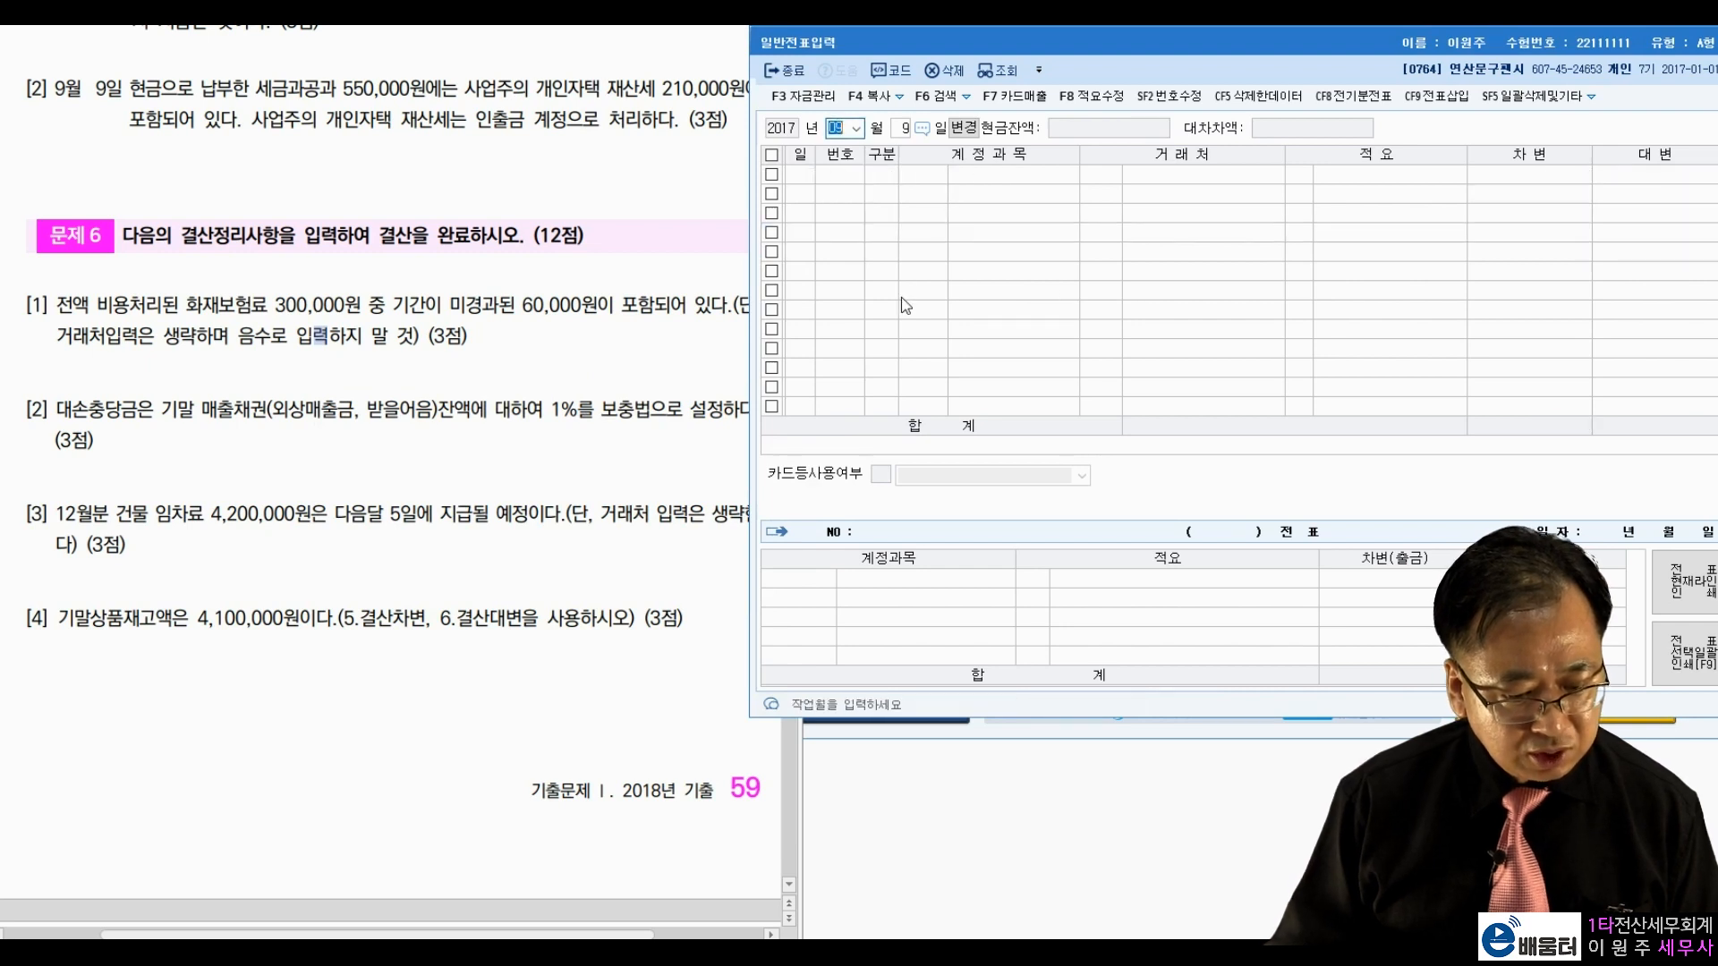
key(Return)
text(31)
key(Return)
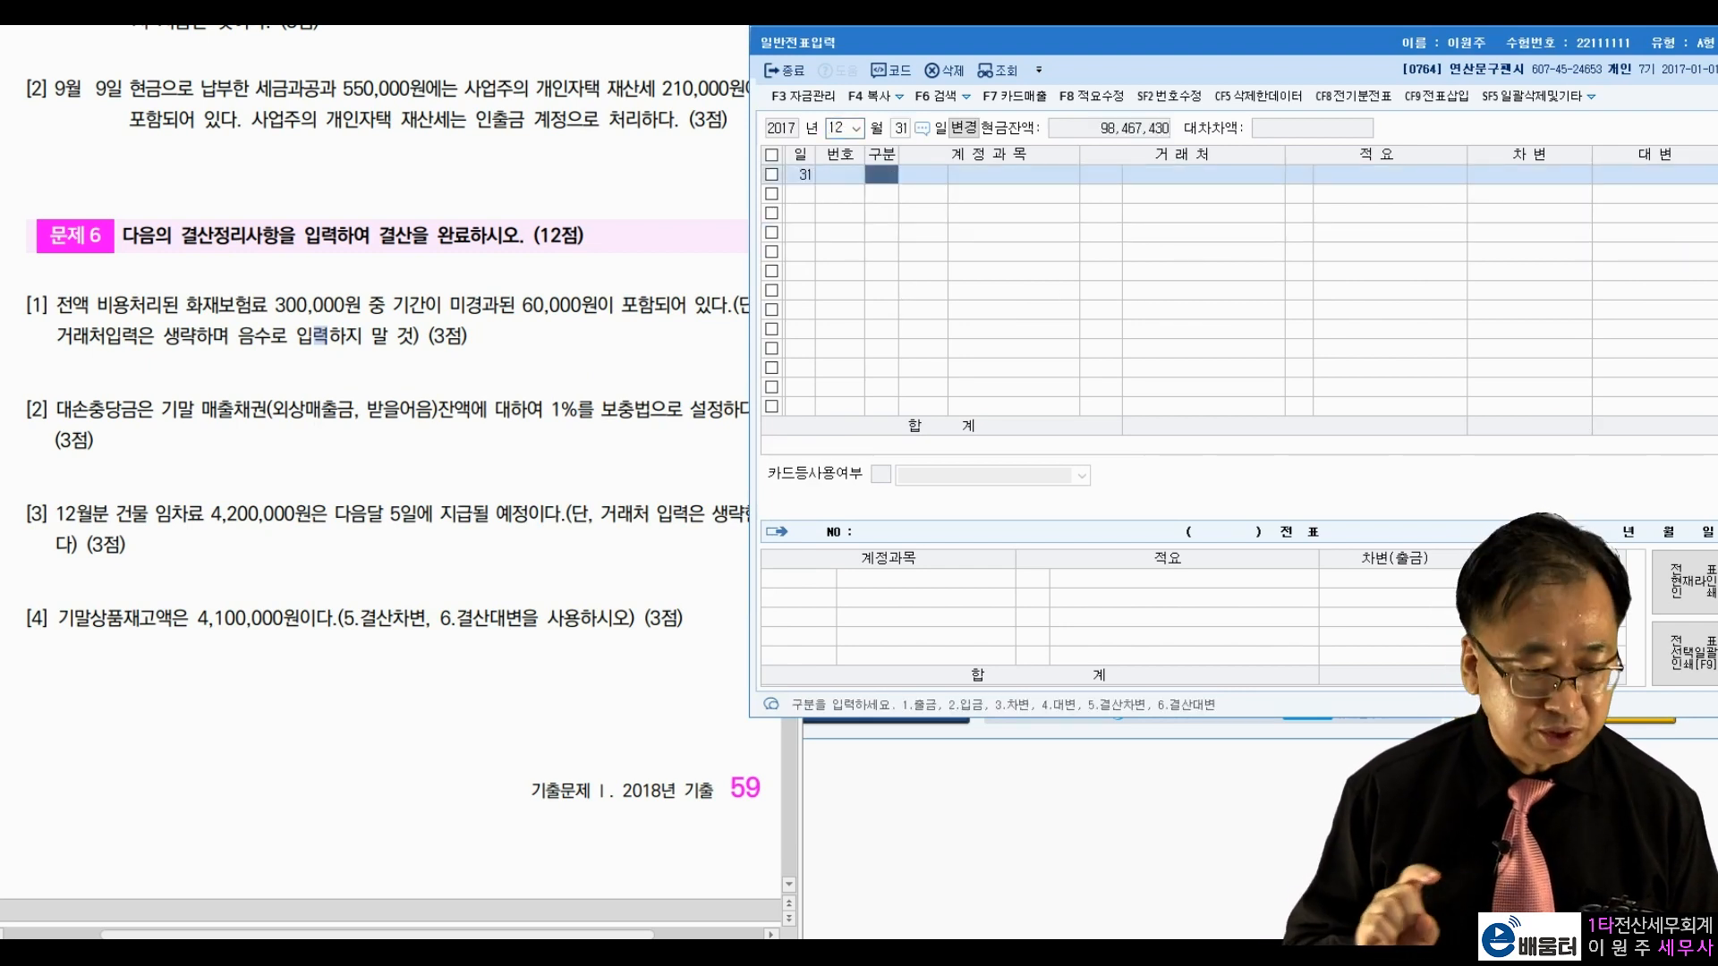
Step: Highlight the 300,000 fire insurance premium and its unexpired 60,000 in closing item 1
click(529, 490)
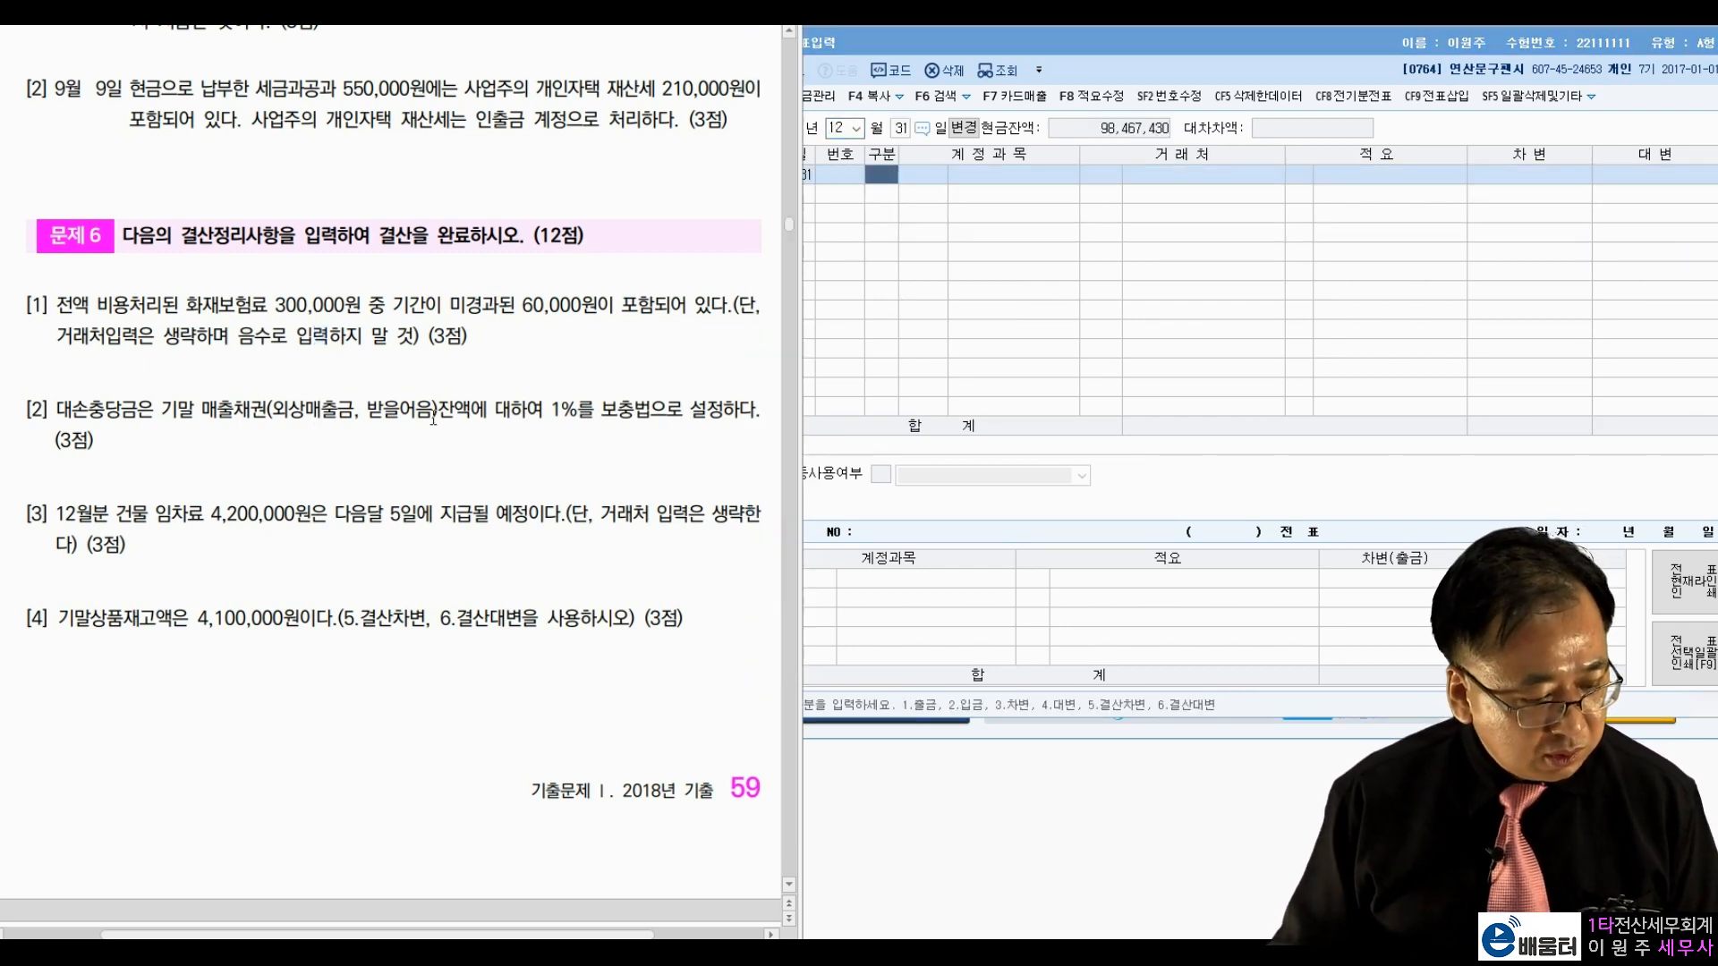
drag(186, 305, 364, 305)
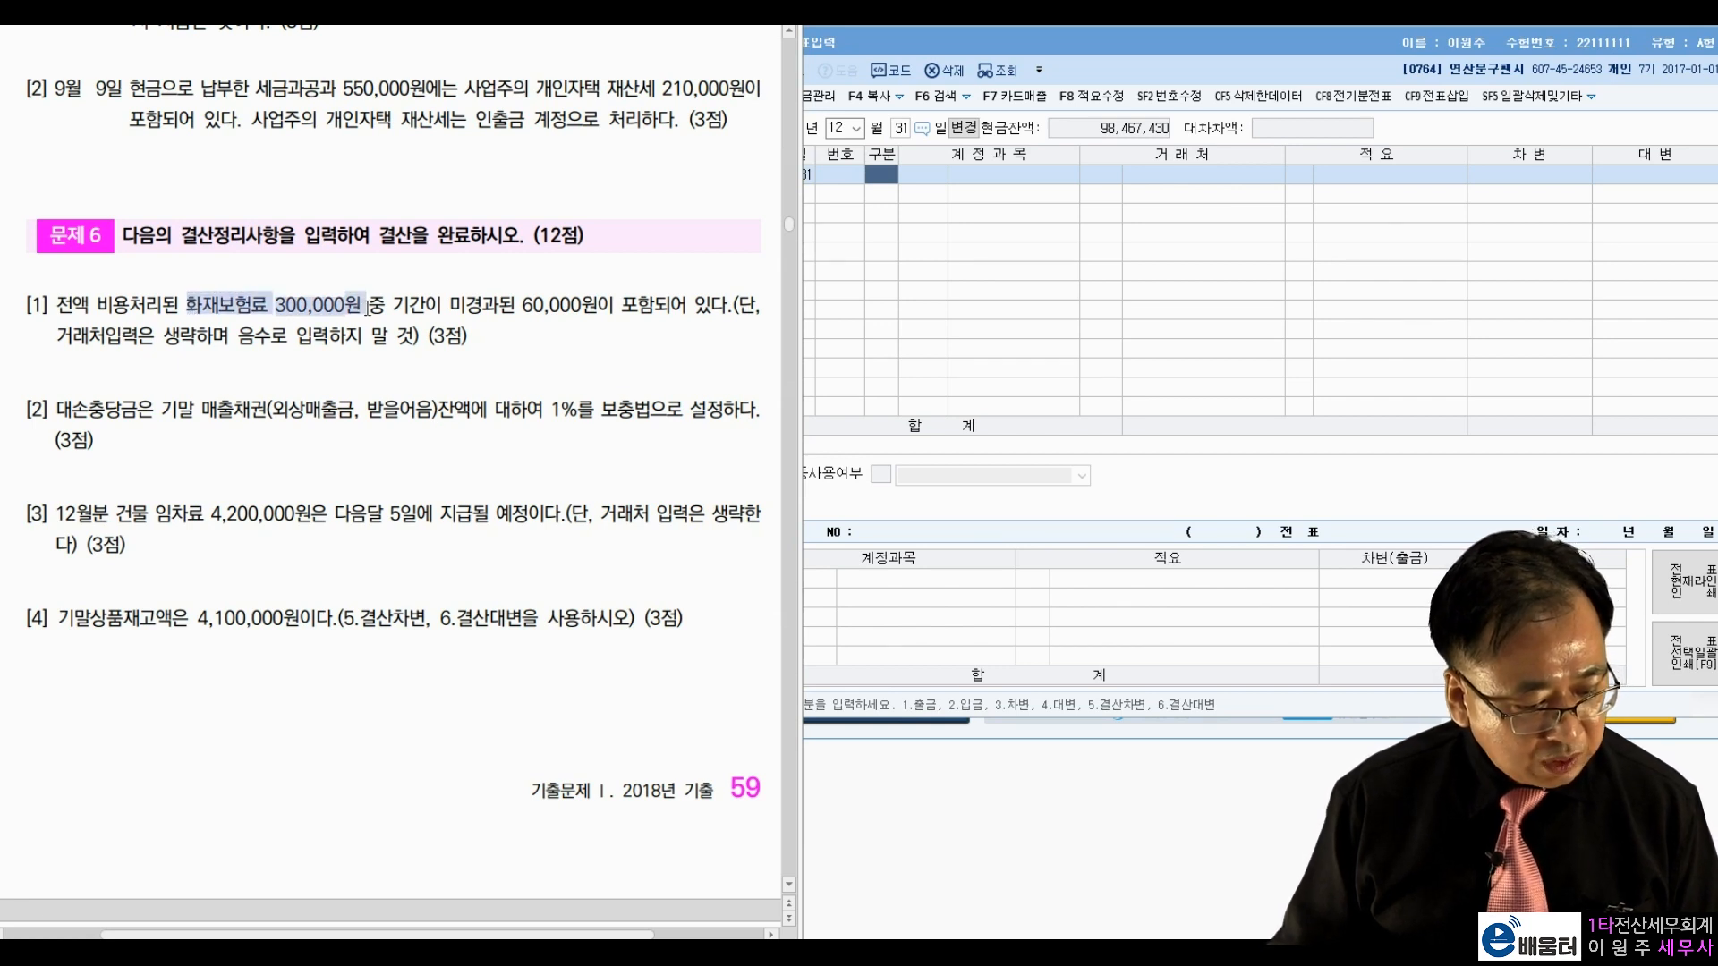
click(445, 308)
drag(449, 305, 598, 305)
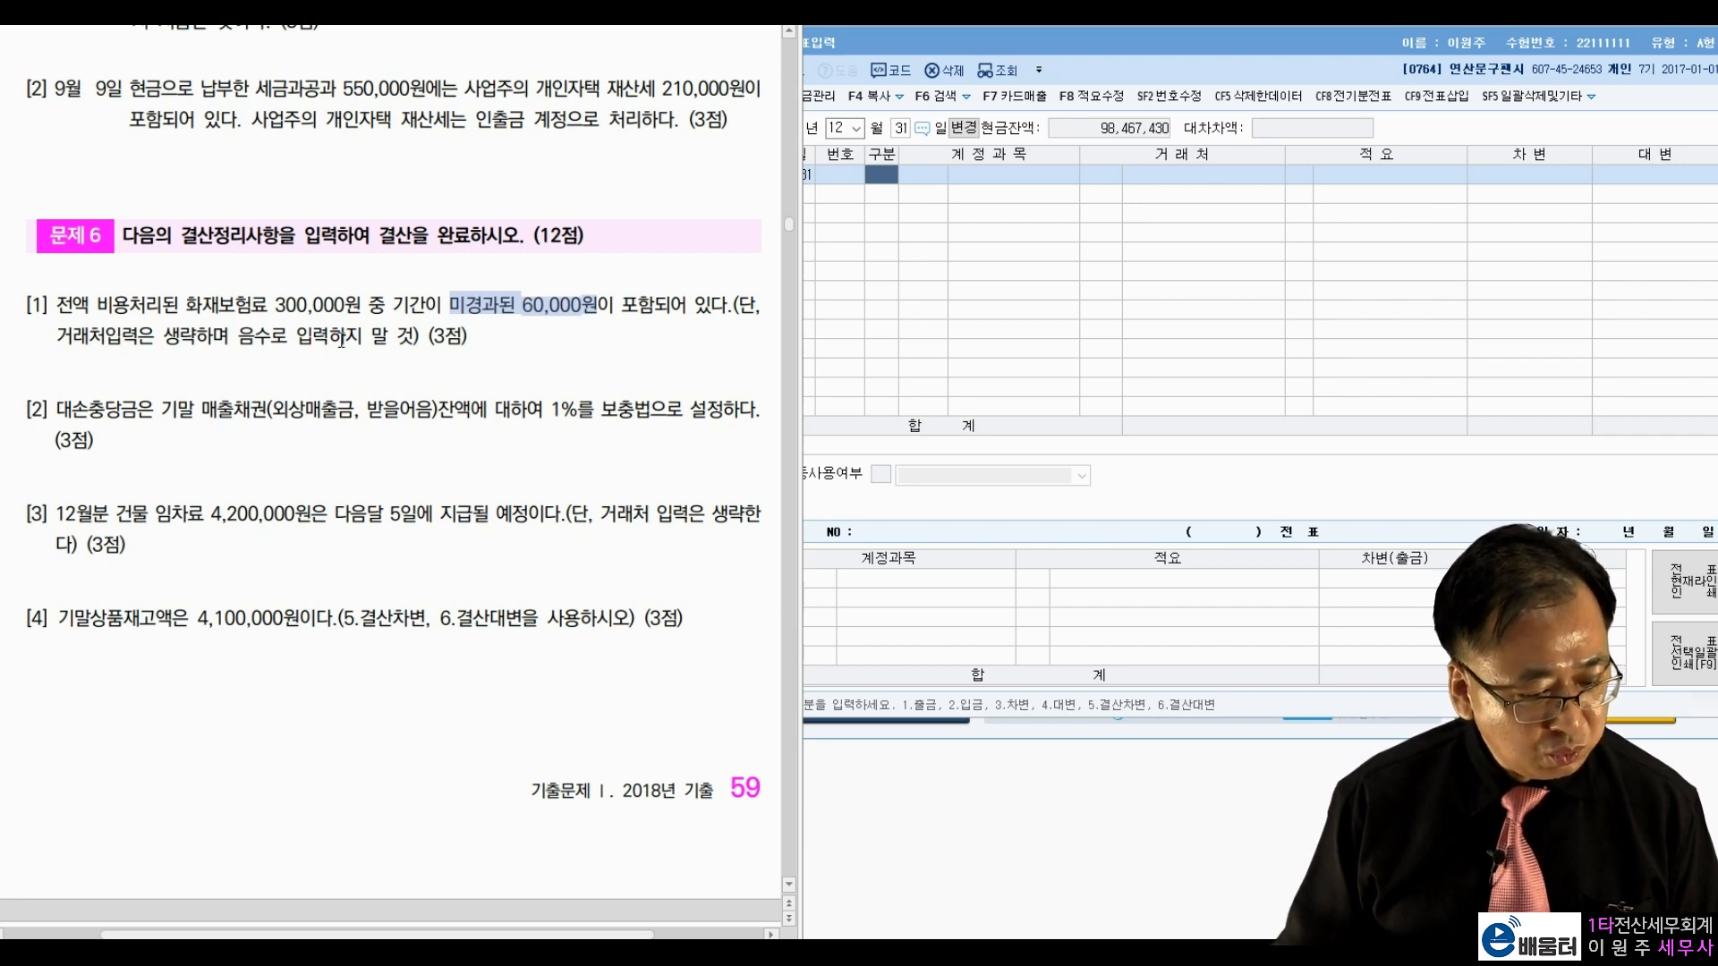
click(409, 297)
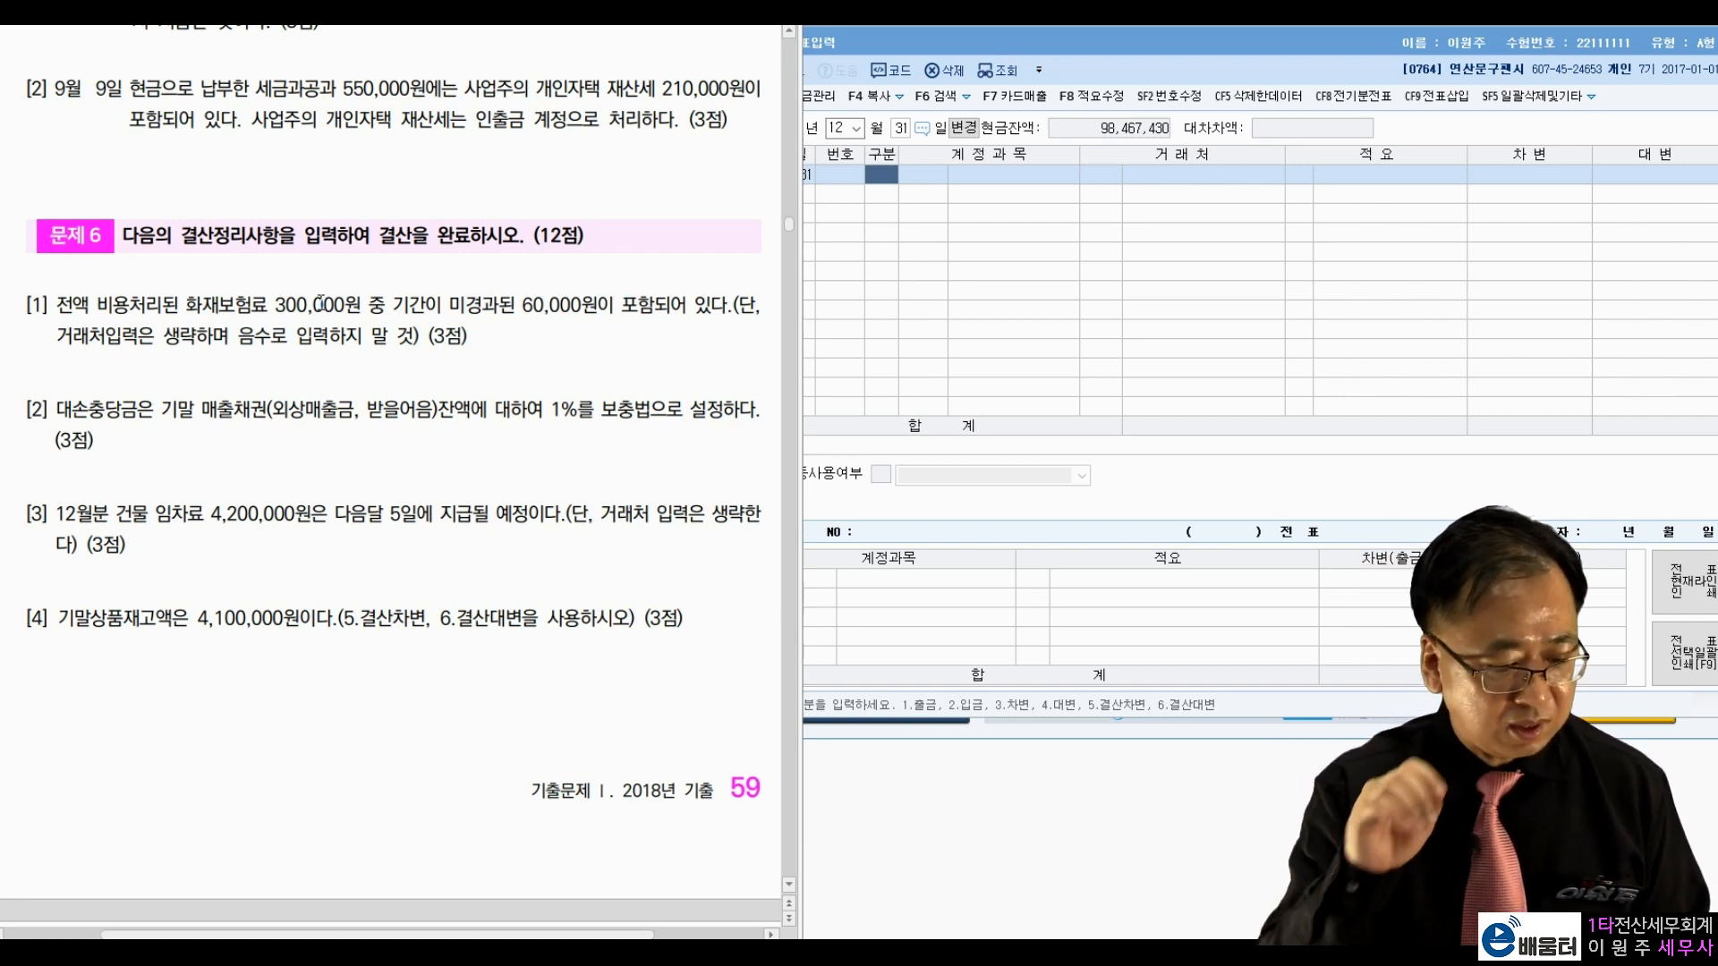
drag(522, 306, 575, 314)
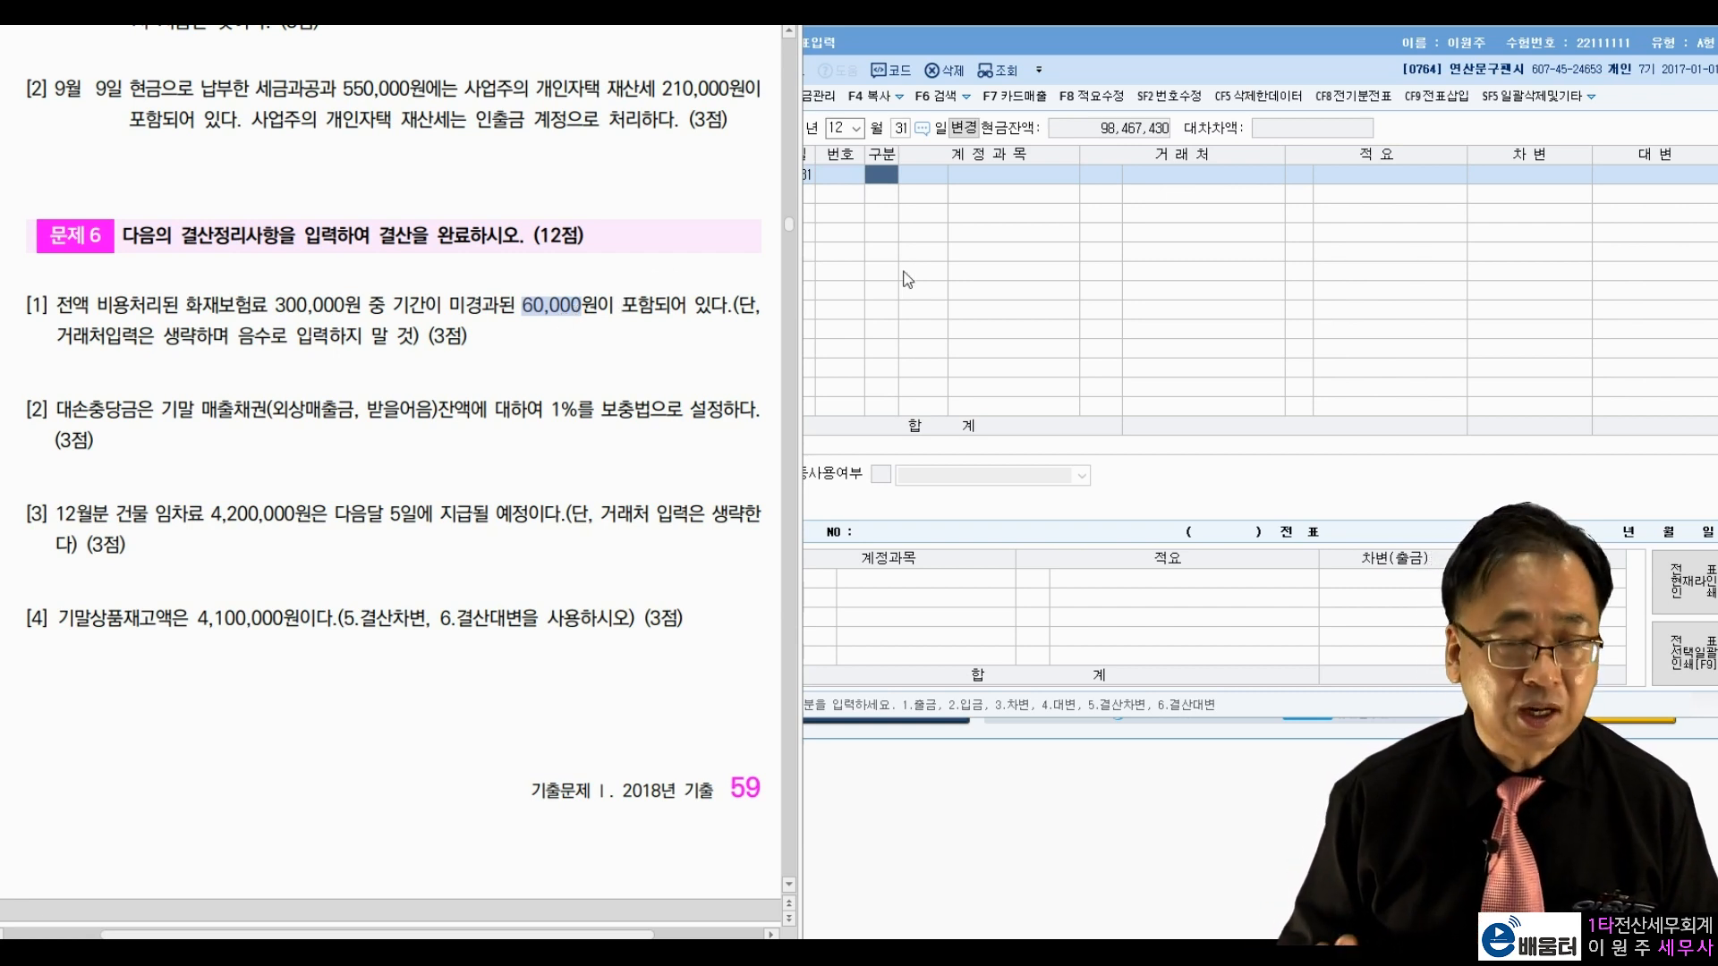
Step: On December 31, debit 0133 선급비용 60,000 and credit 0821 보험료 60,000
click(891, 183)
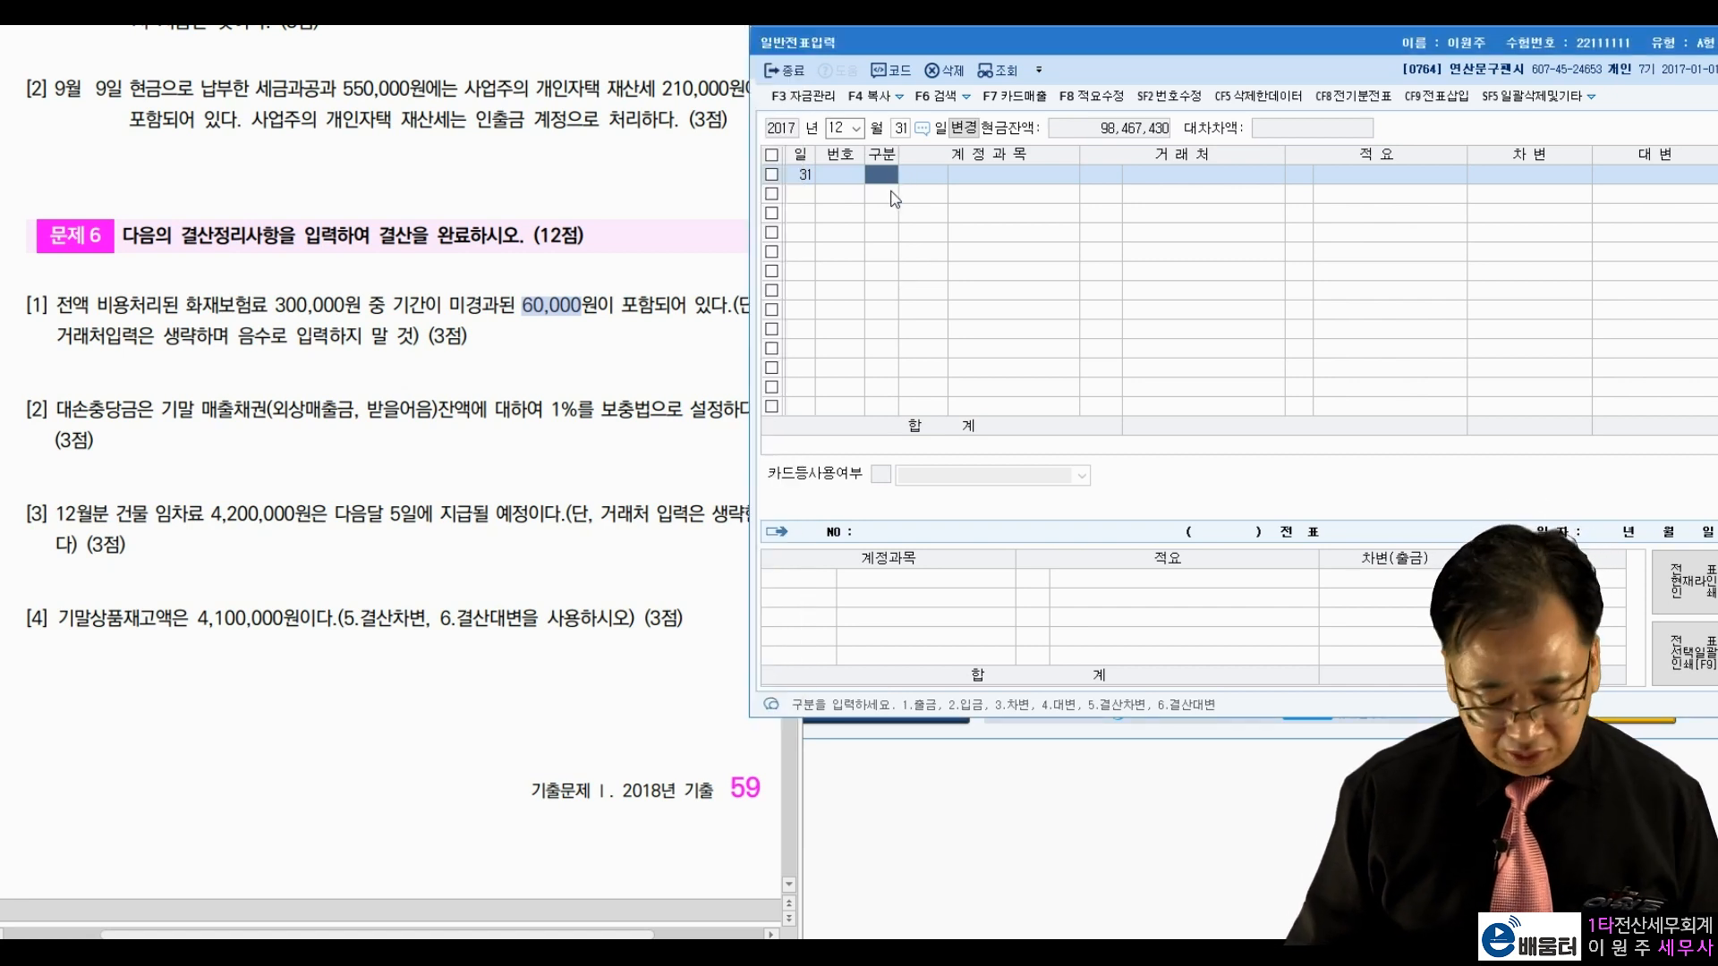
text(3 )
text(선급비)
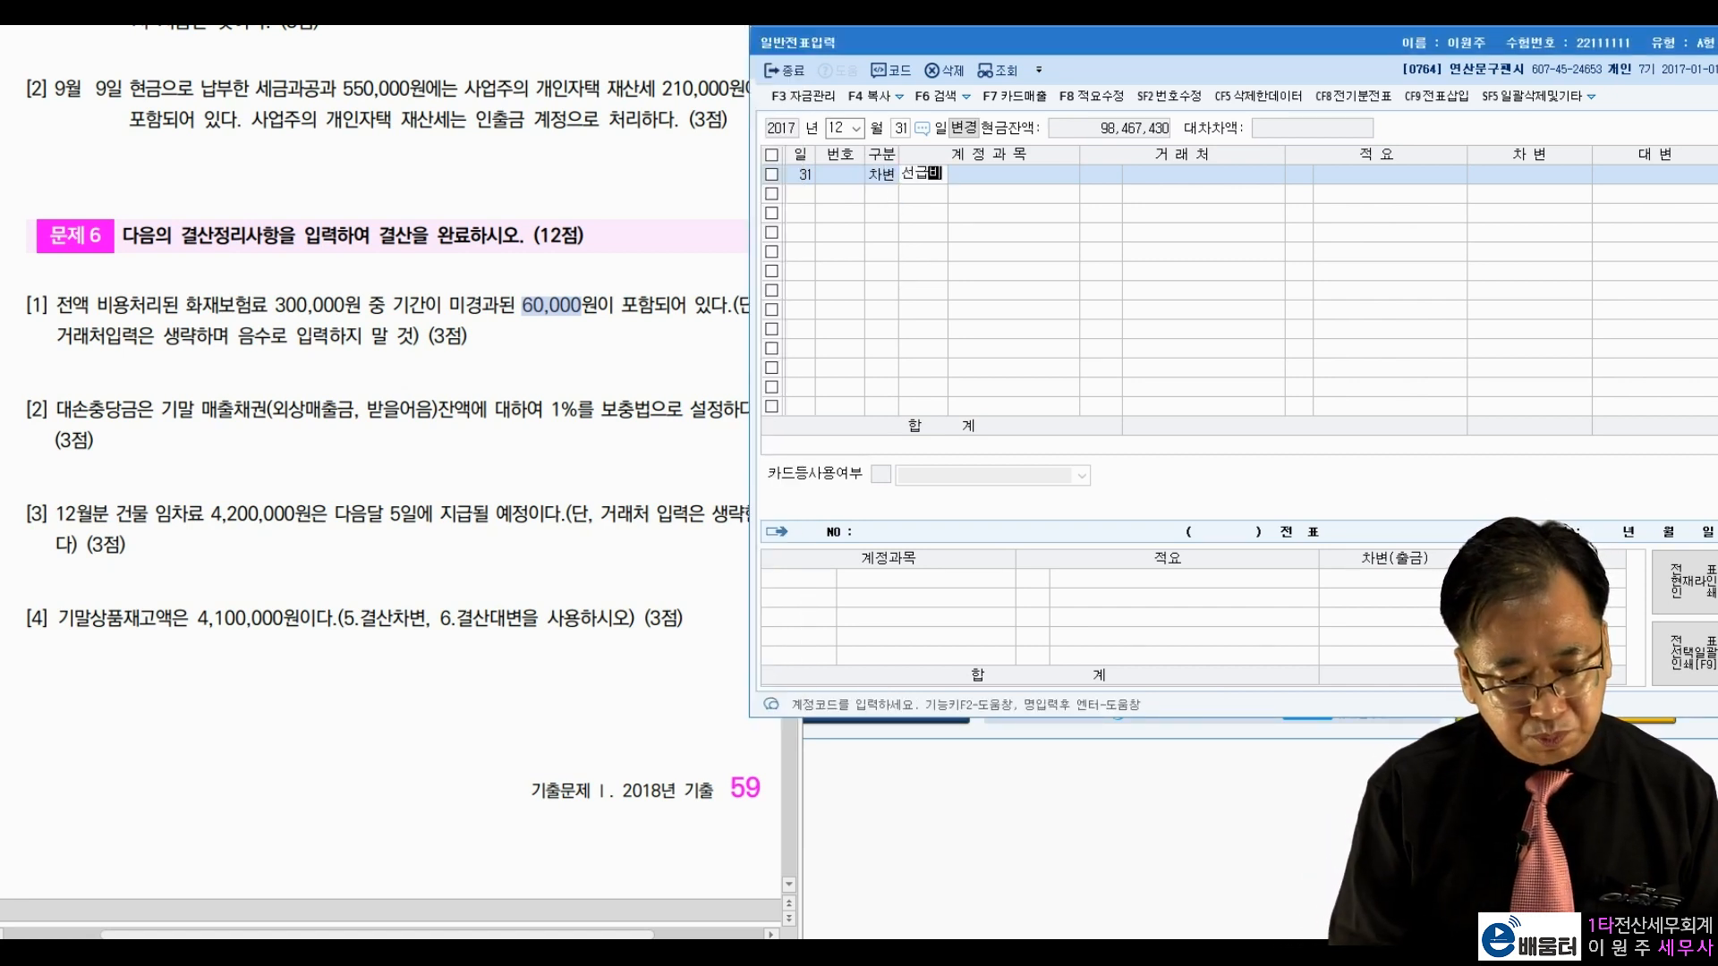
key(Return)
key(Return)
key(Return)
key(Return)
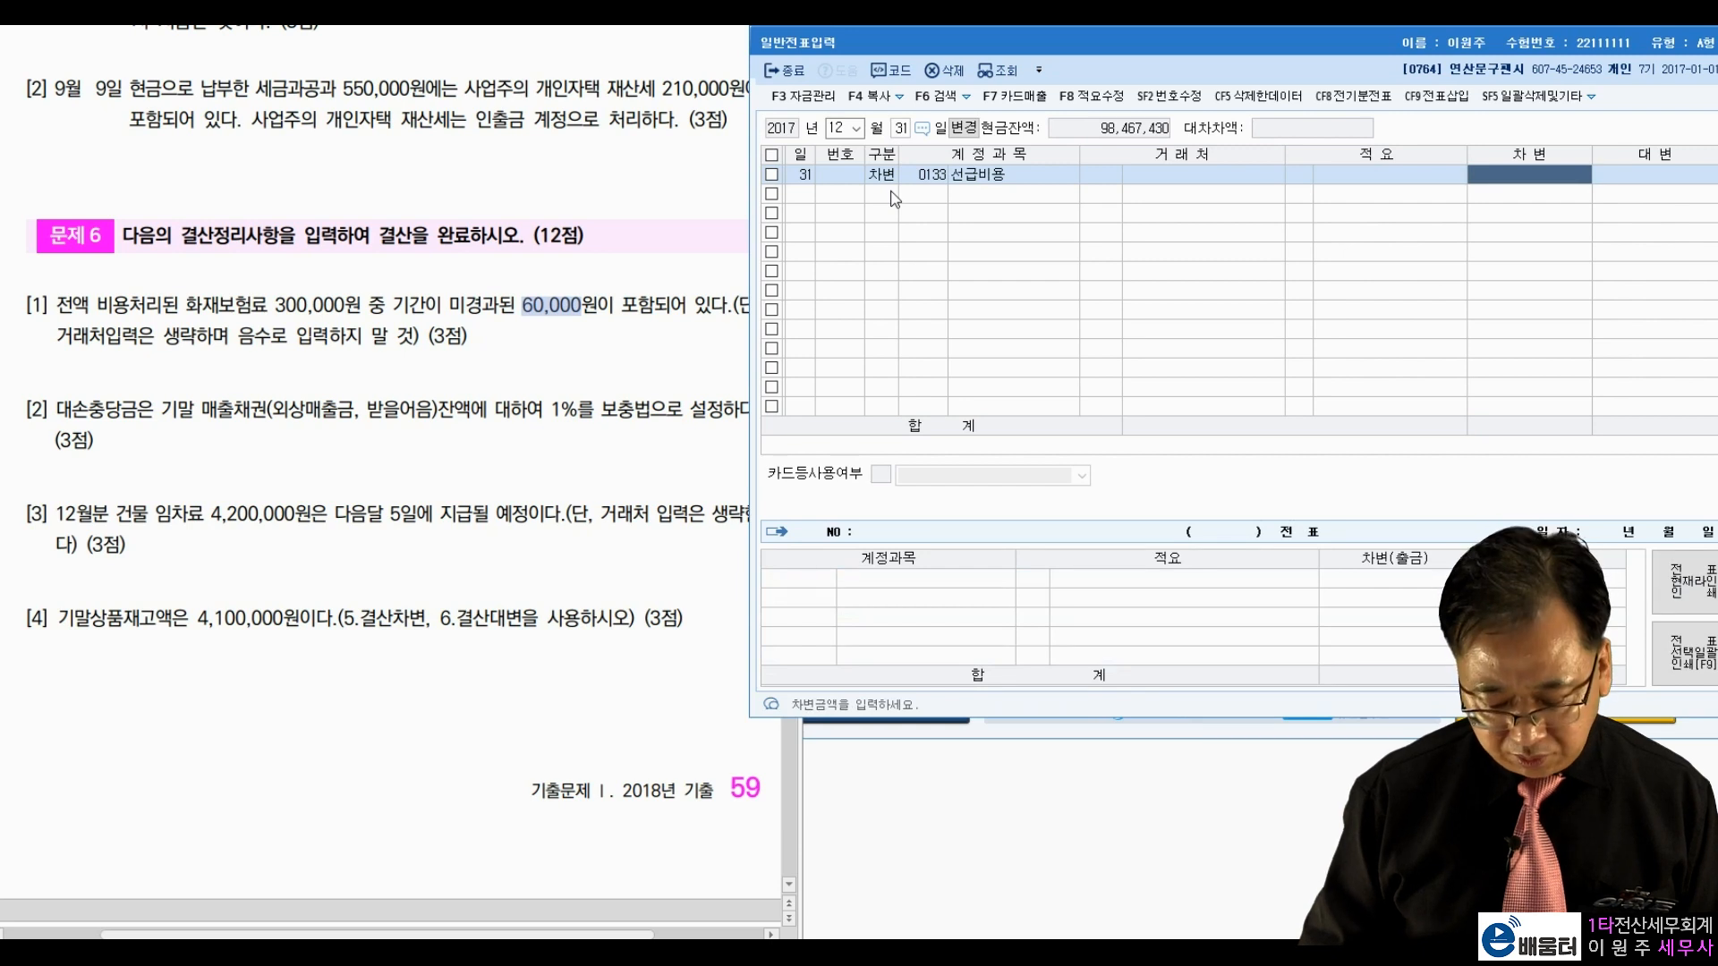
text(60000)
key(Return)
text(4보험료)
key(Return)
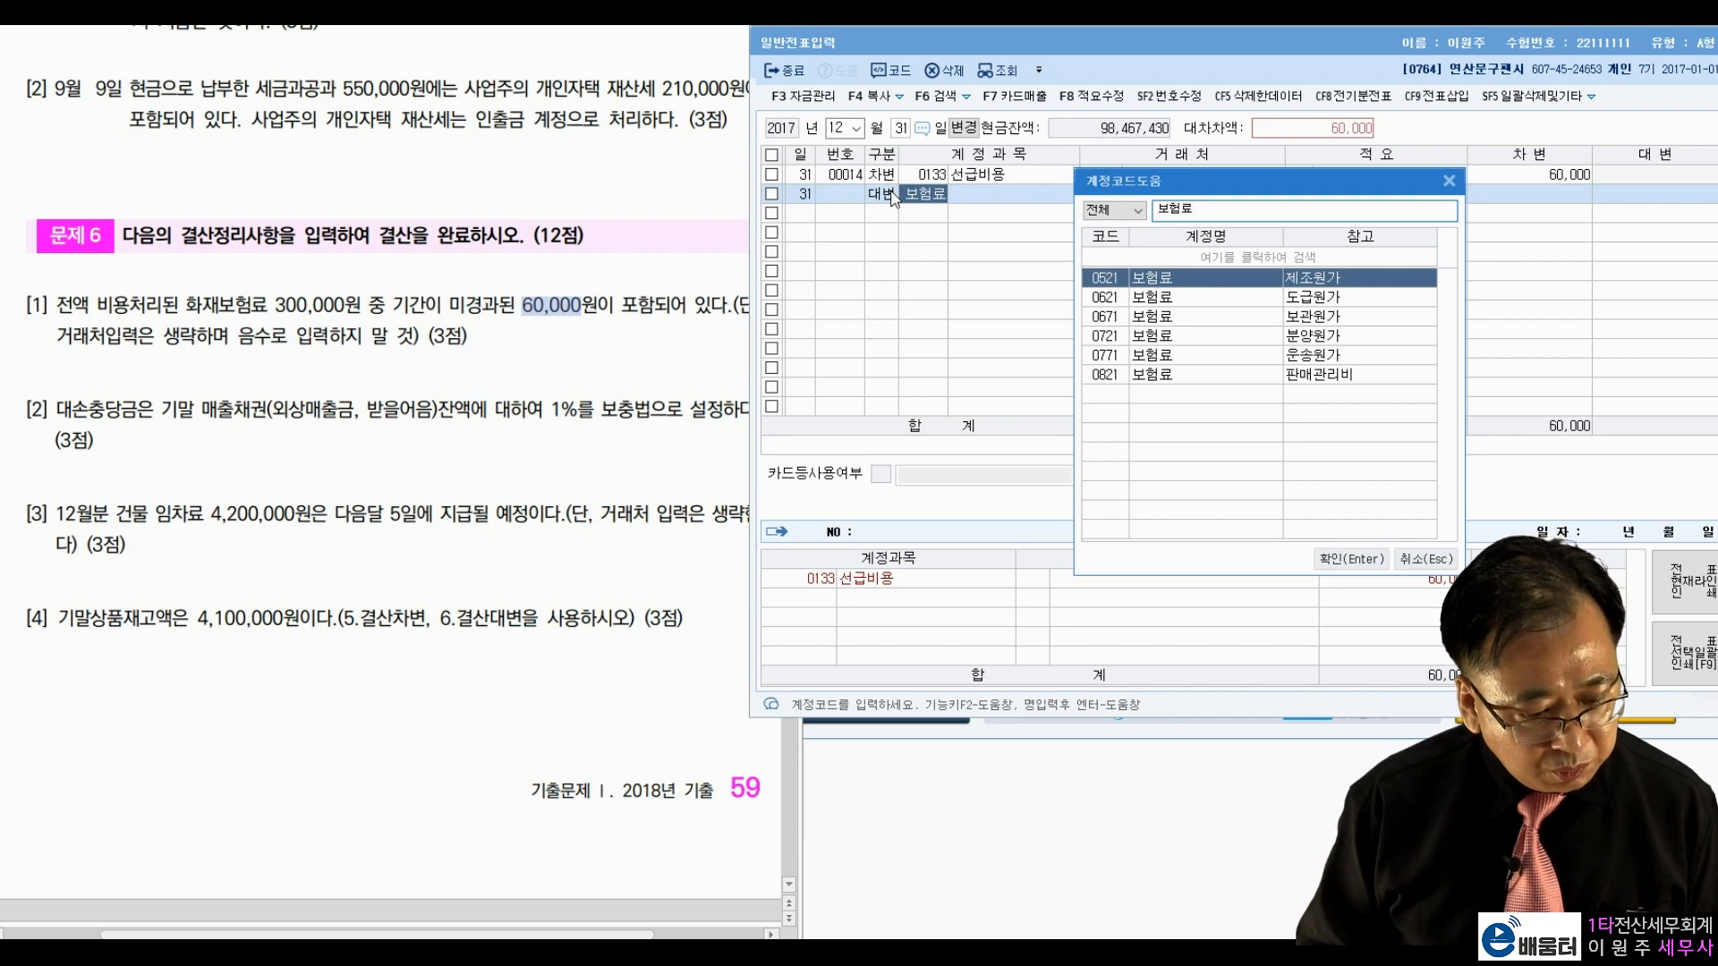
key(Down)
key(Down)
key(Down)
key(Down)
key(Down)
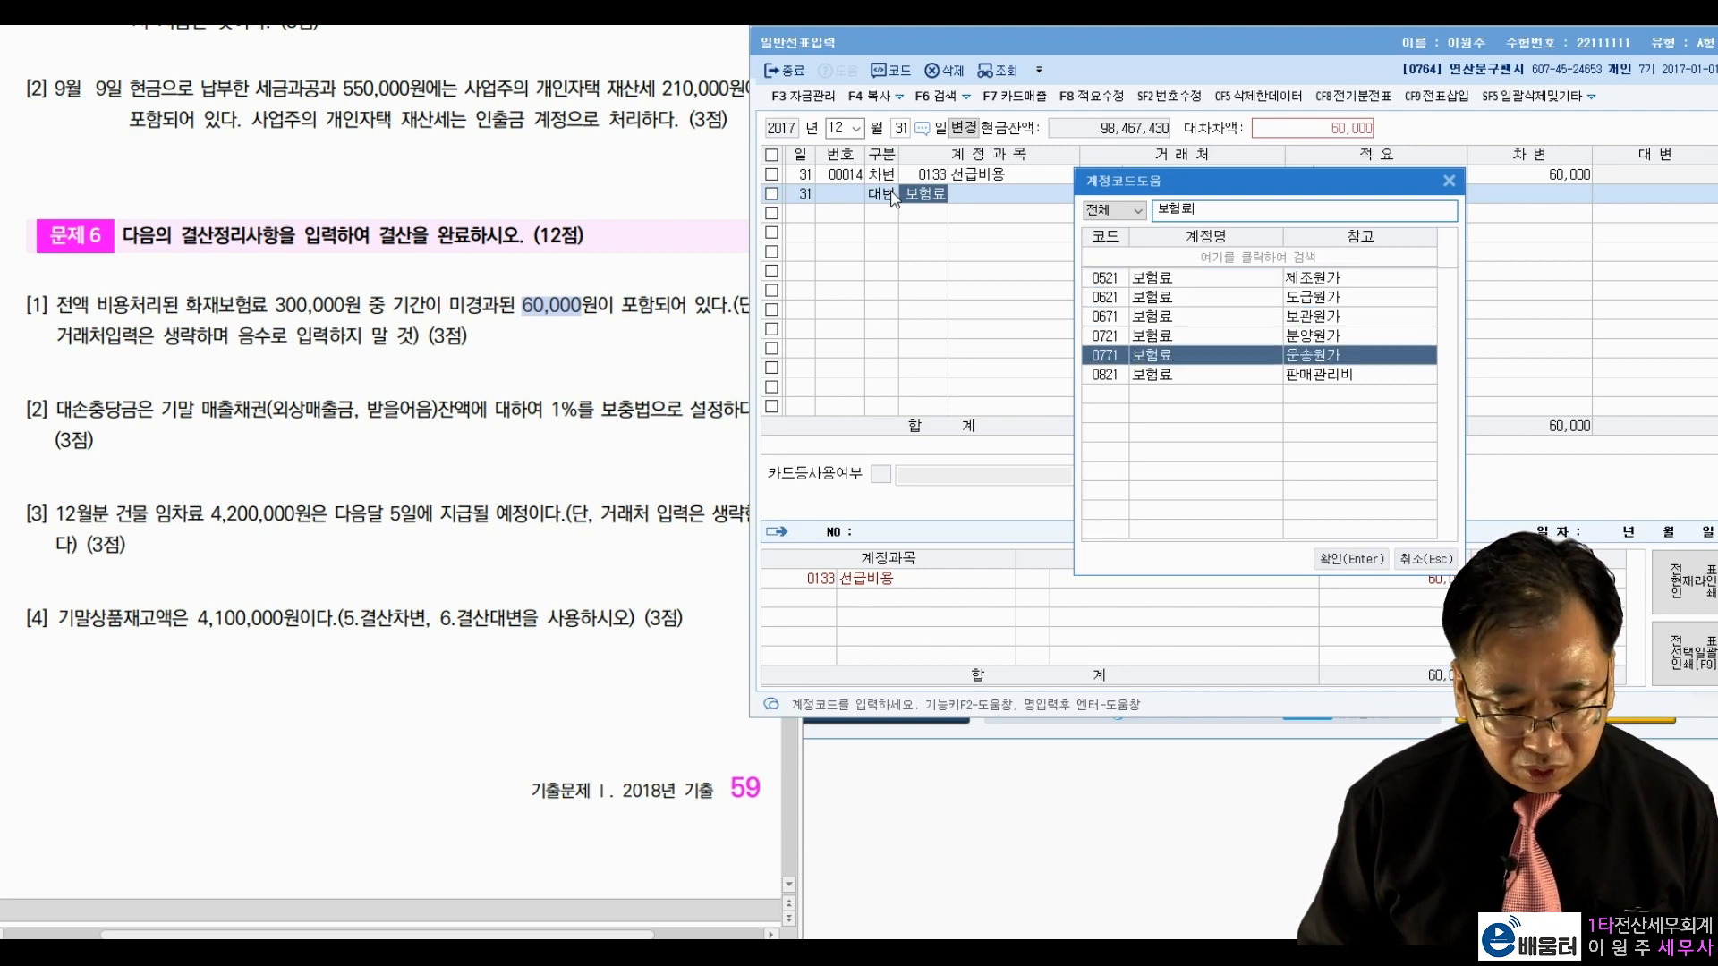
key(Return)
key(Return)
key(Return)
key(Return)
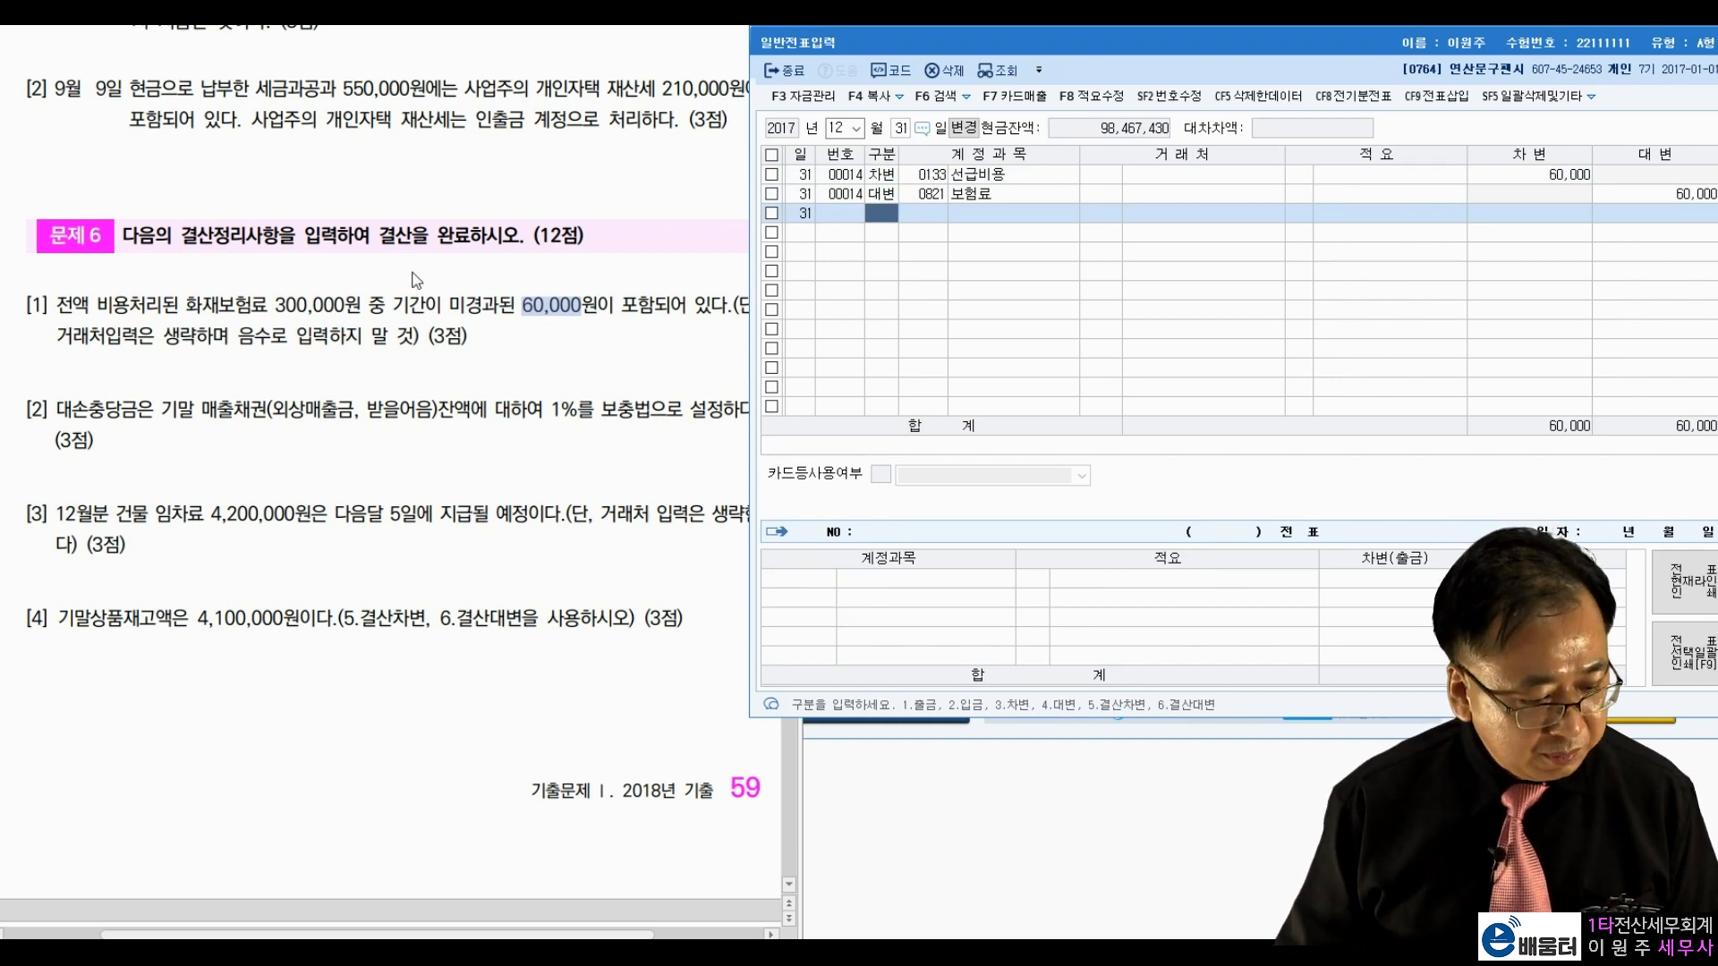
click(223, 418)
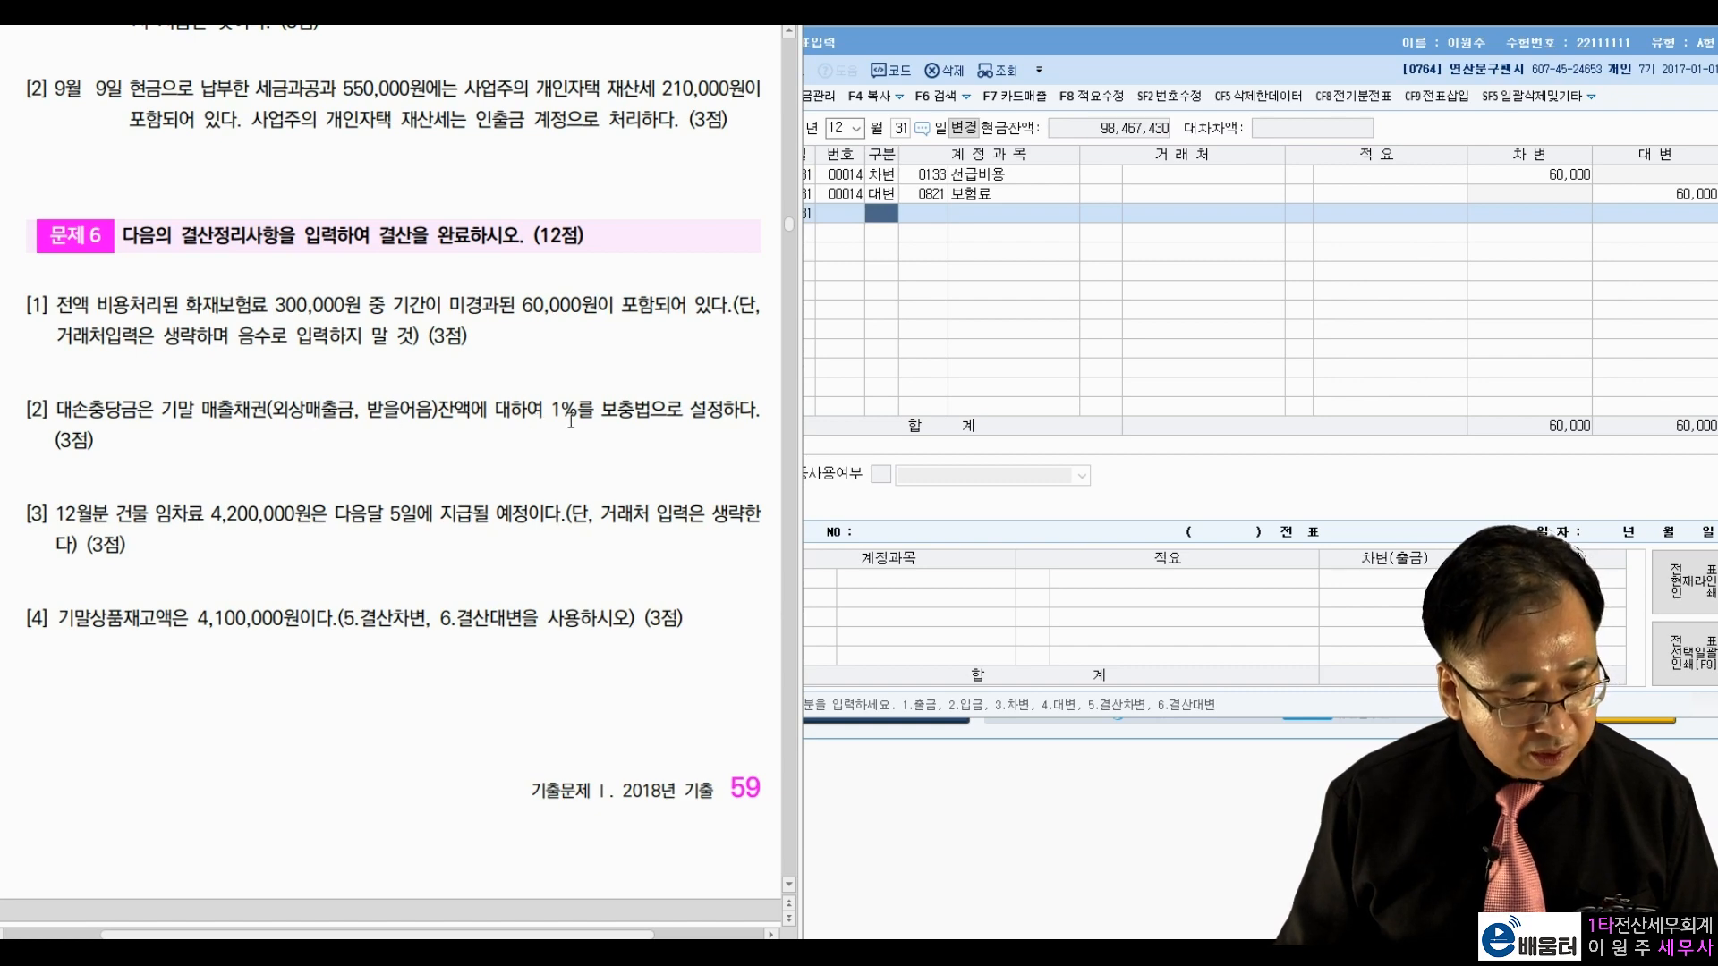
Step: Close journal entry and load the 합계잔액시산표 through December (month 12)
drag(1231, 41, 1233, 69)
key(Escape)
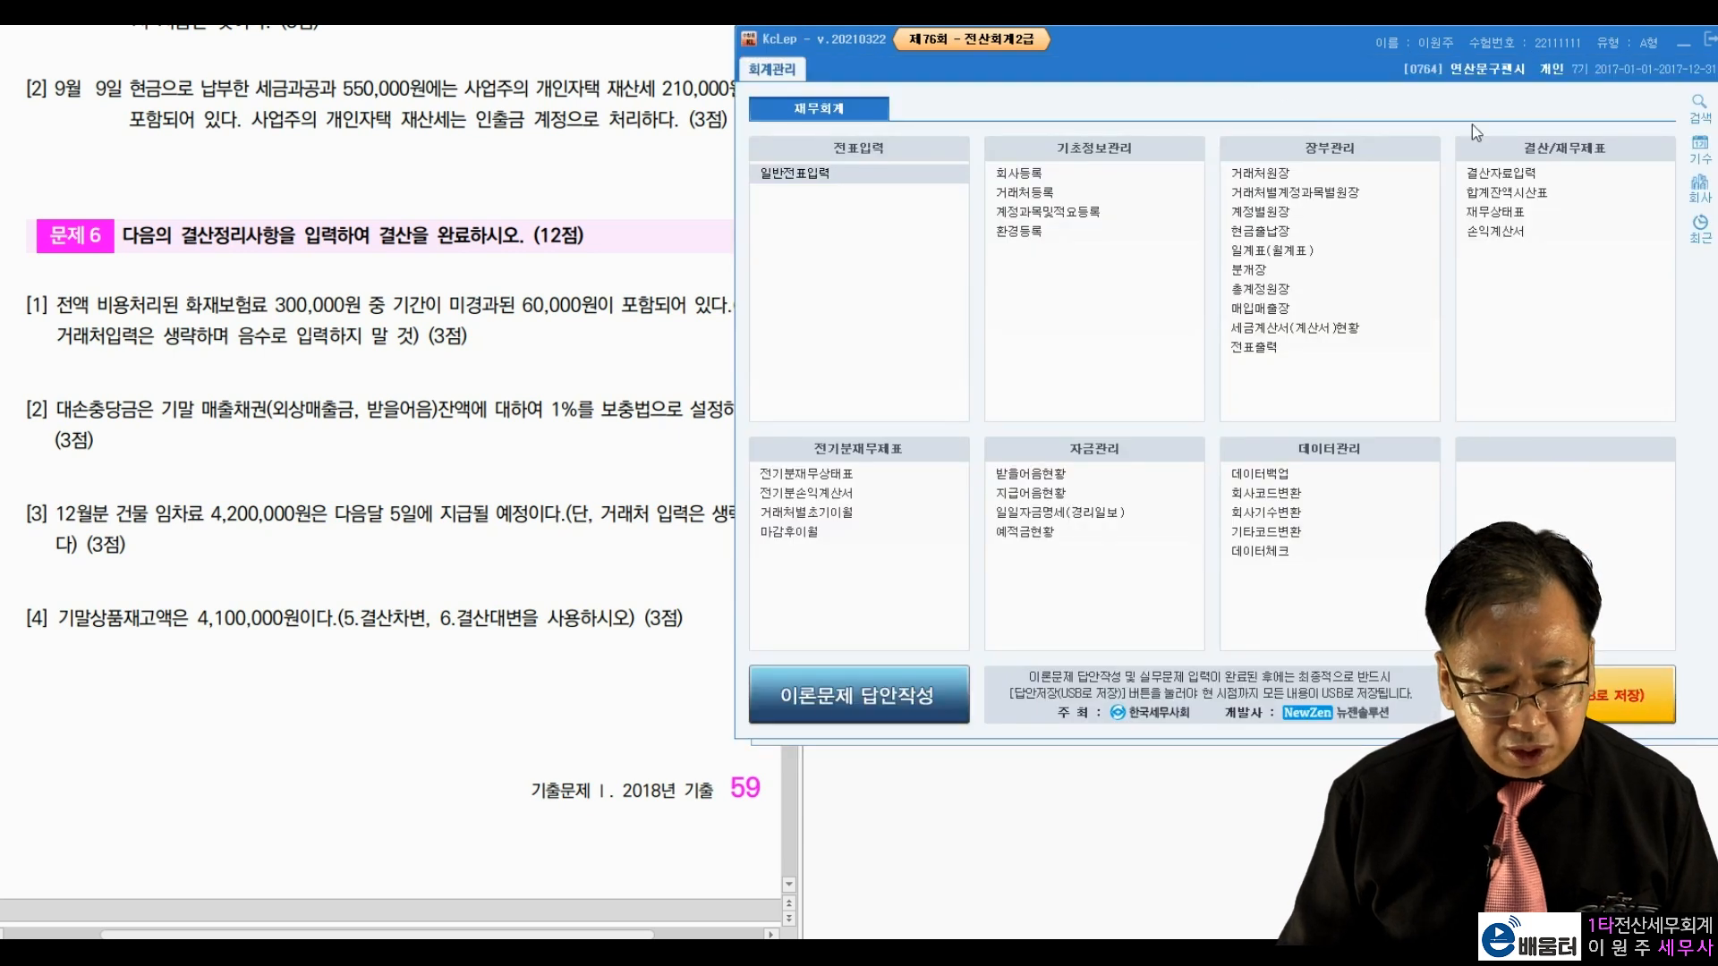
click(1499, 195)
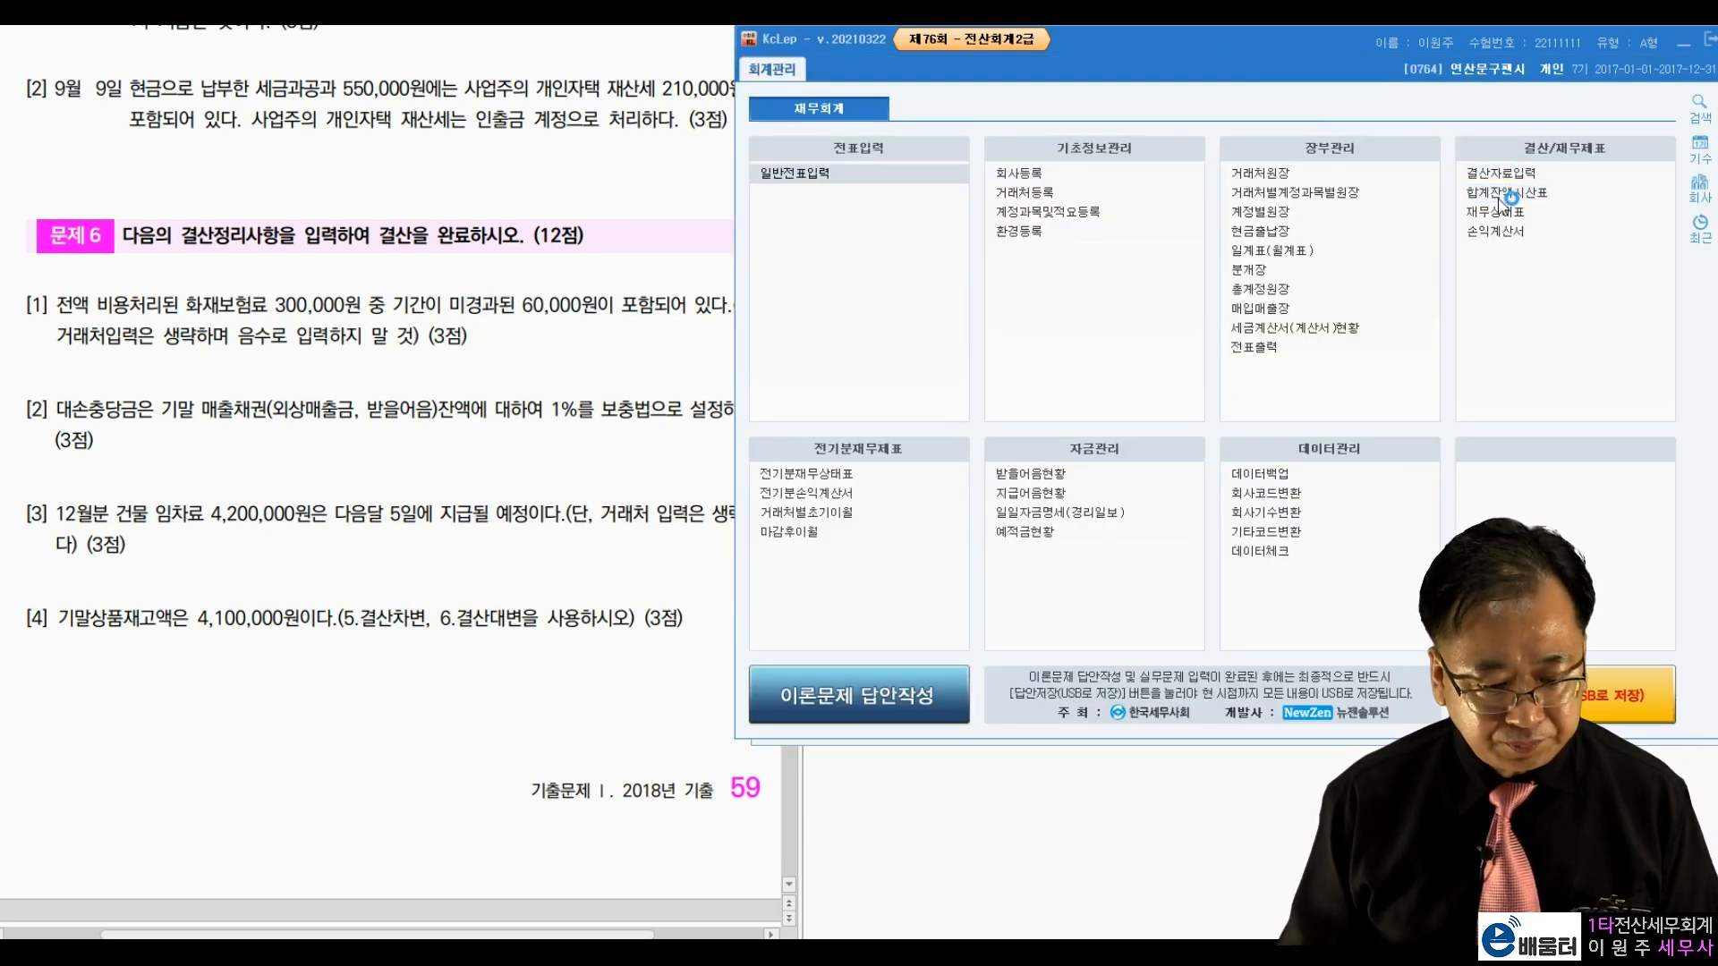
drag(1106, 141, 1488, 49)
text(12)
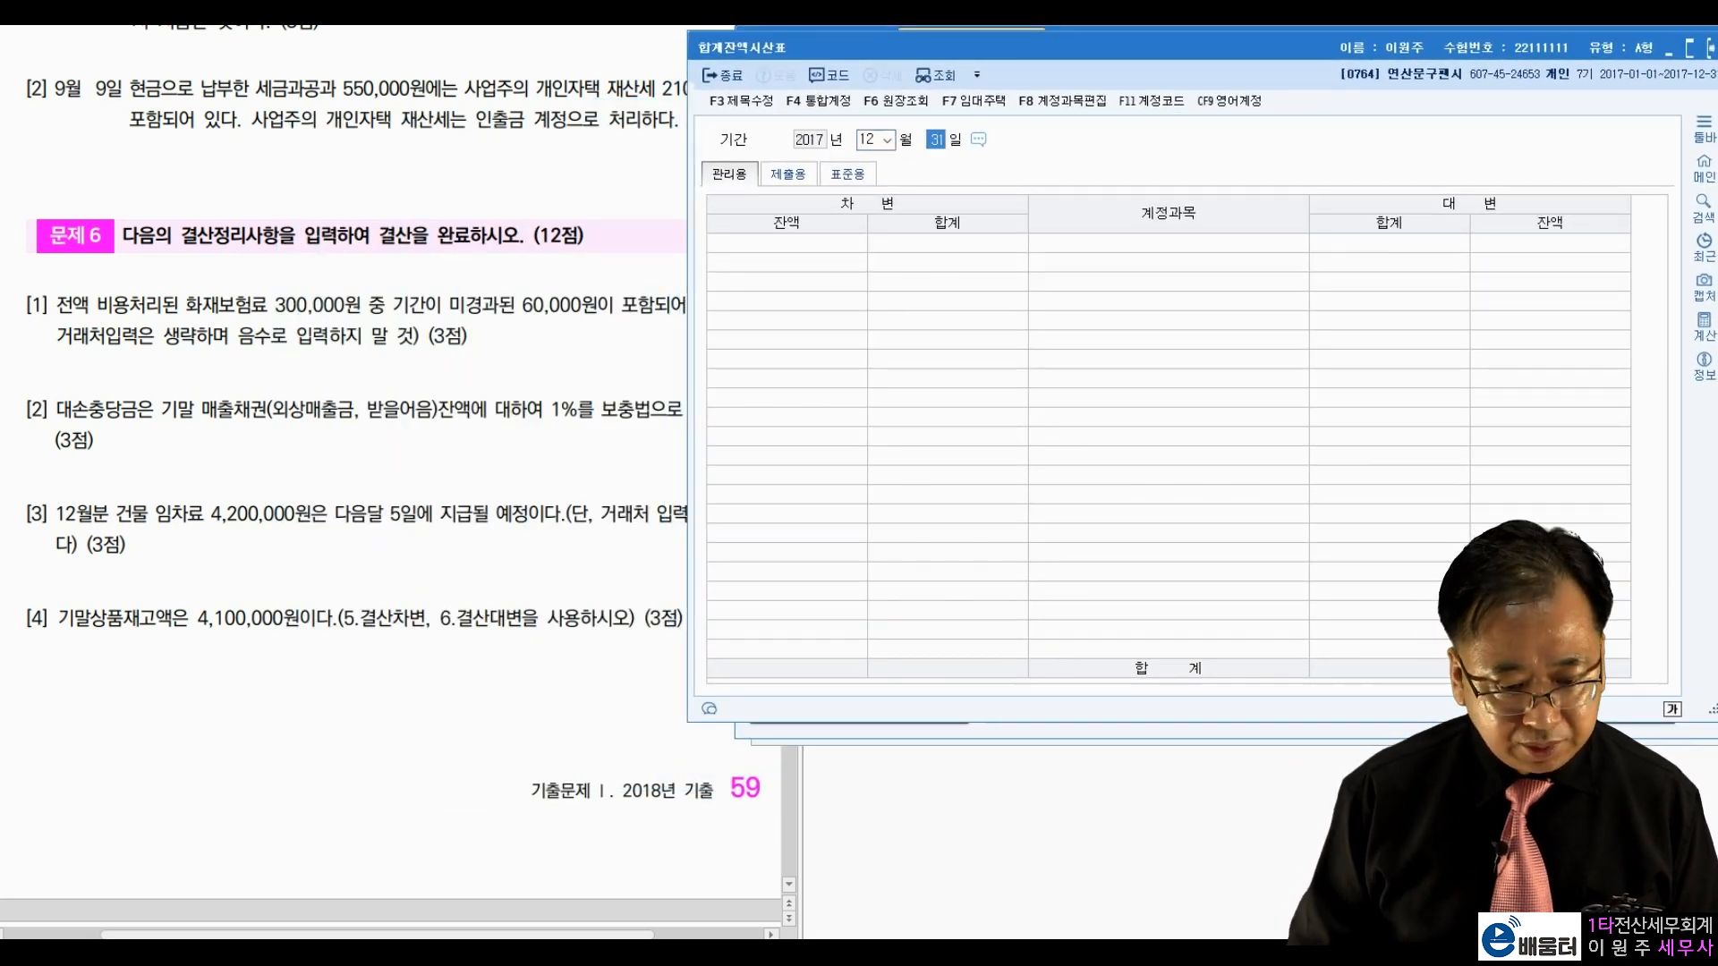
key(Return)
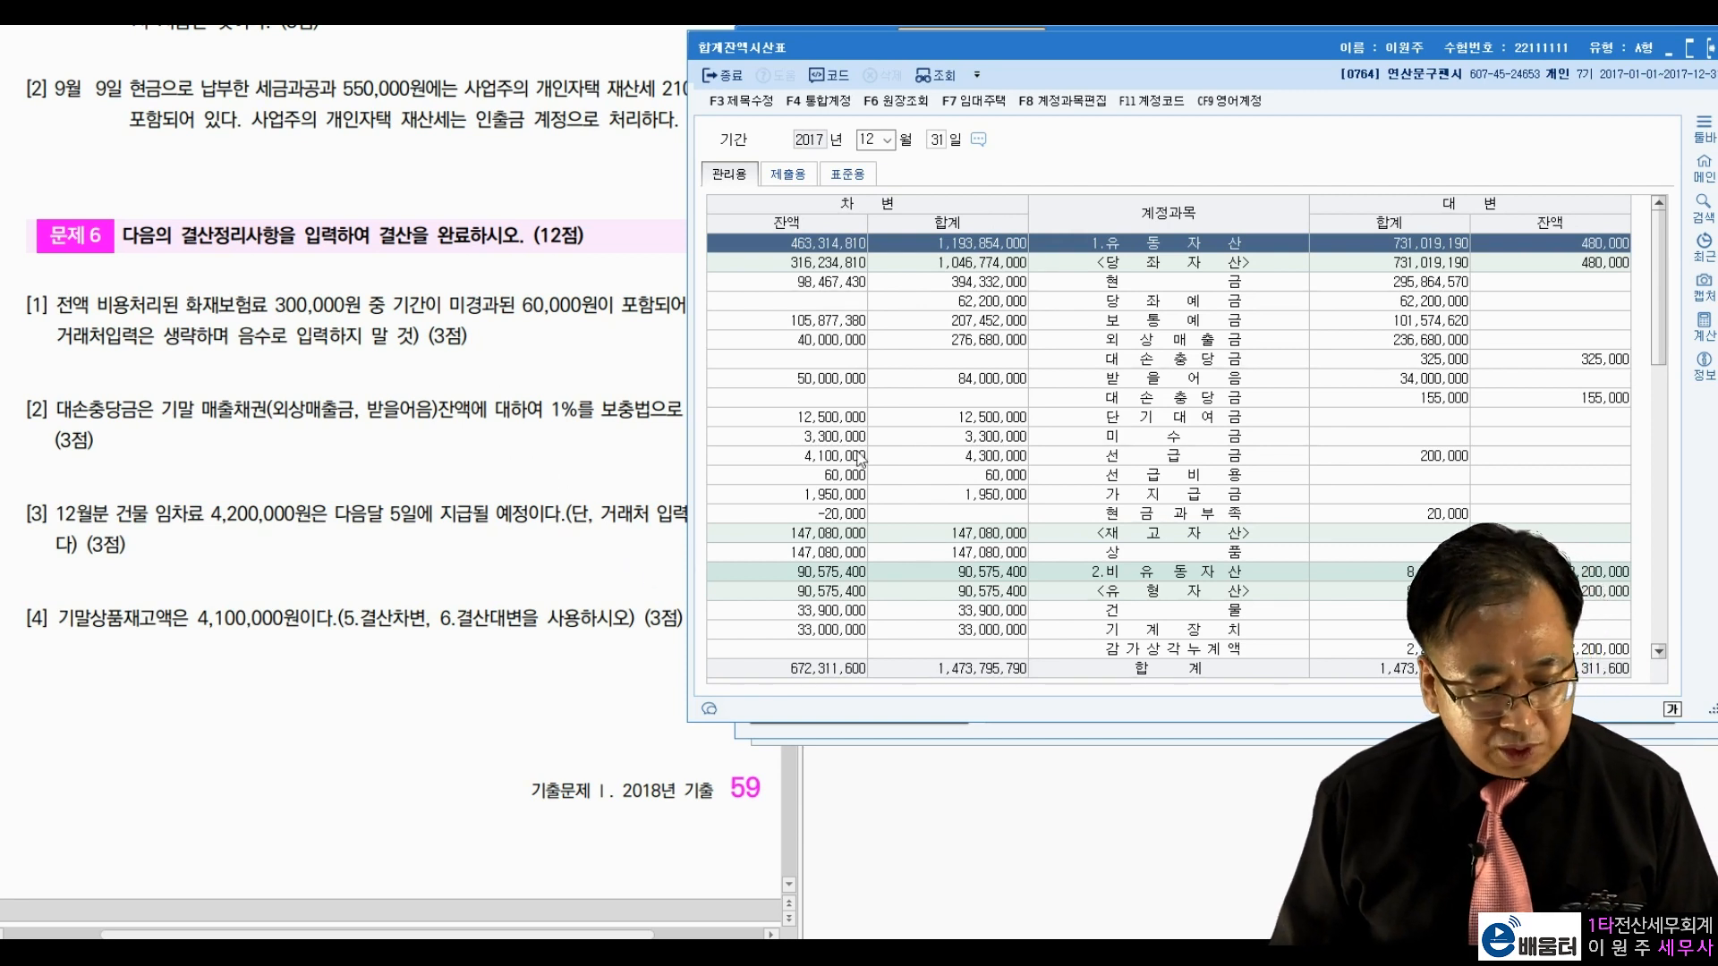
Step: Review the 외상매출금 and 대손충당금 rows, then switch to the 제출용 view
click(1172, 342)
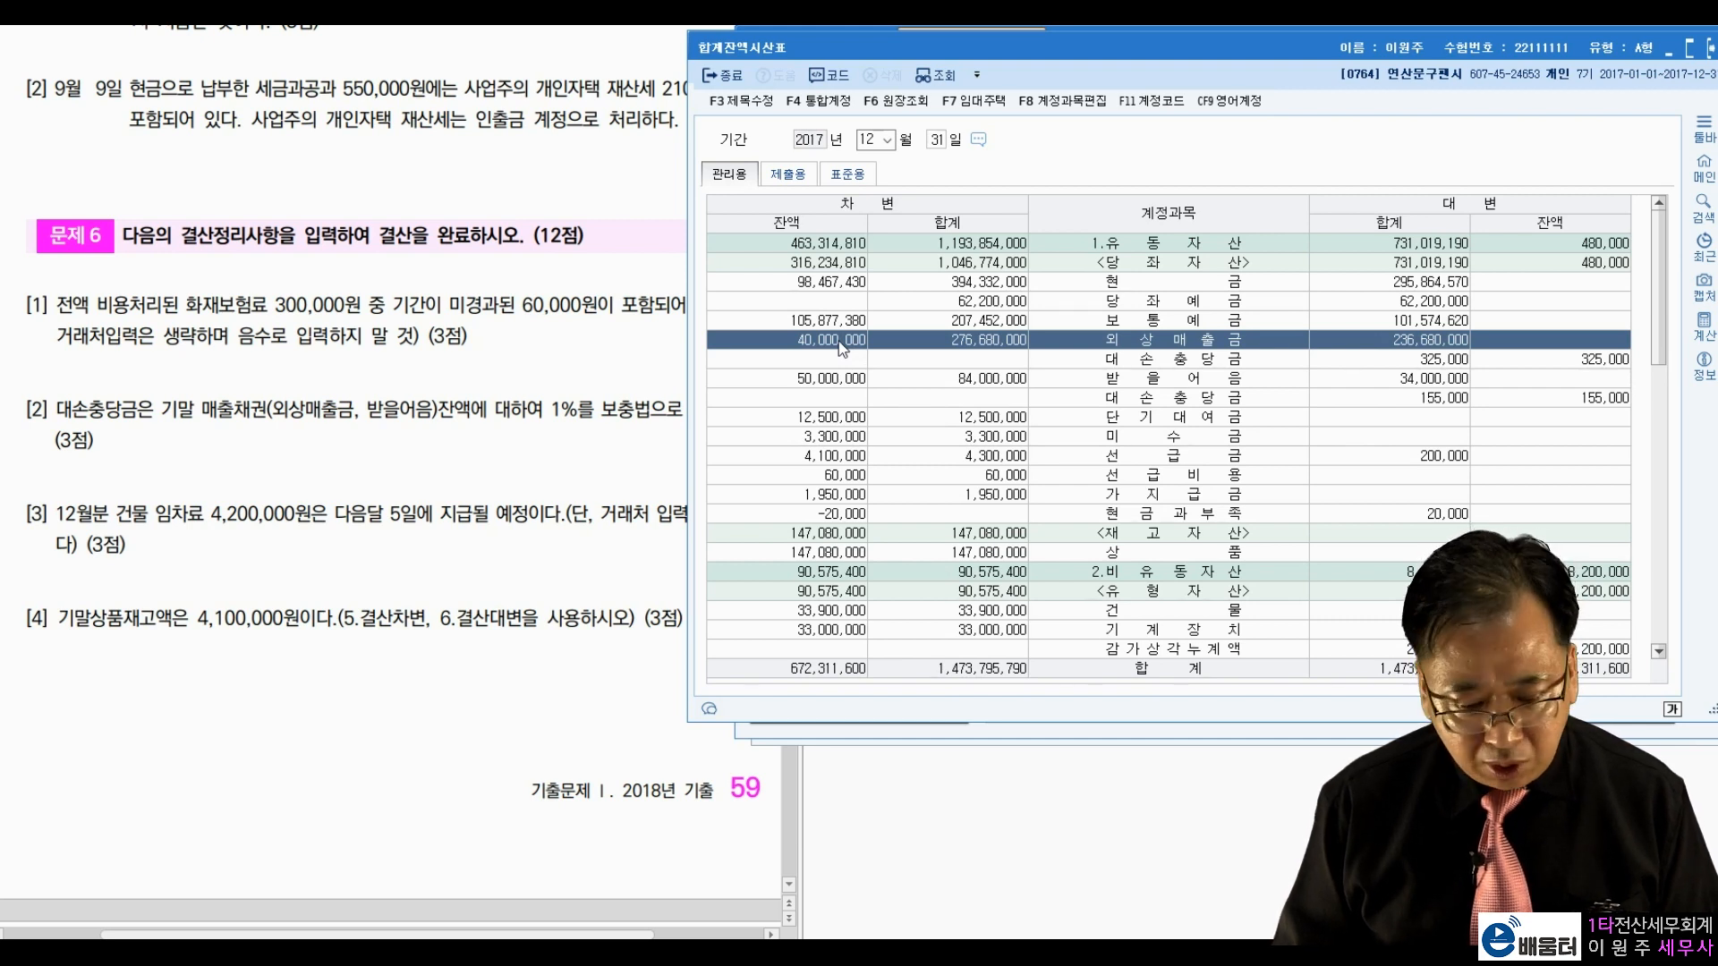
click(1118, 361)
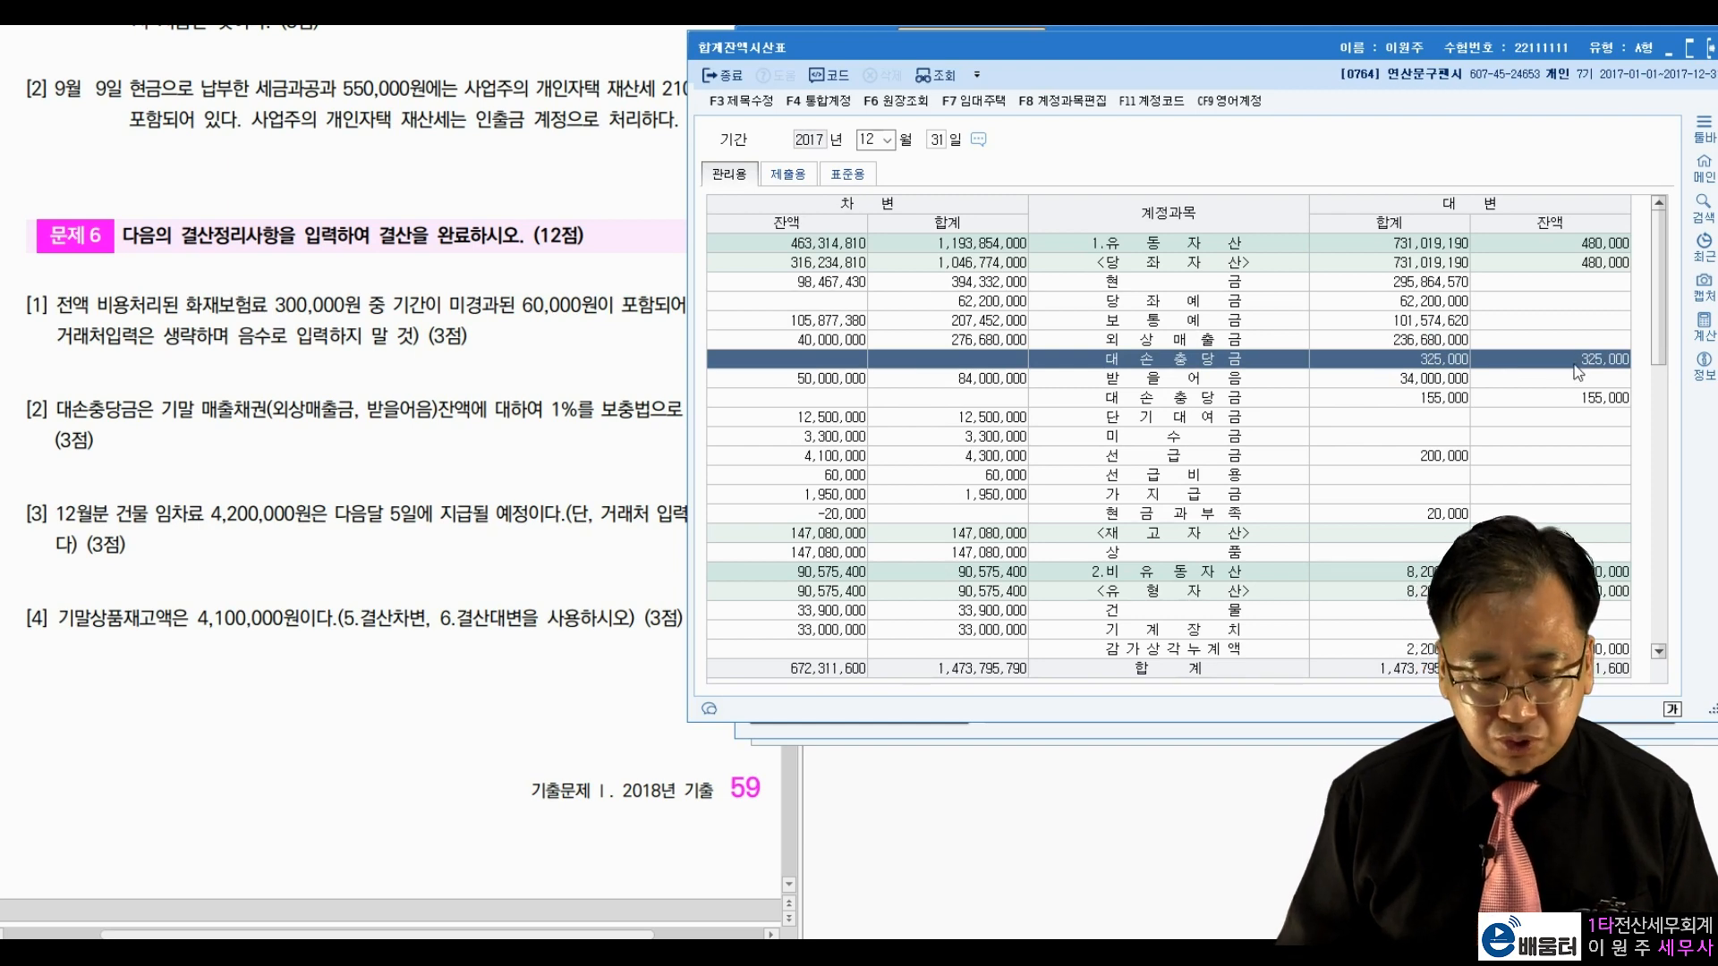
click(1267, 344)
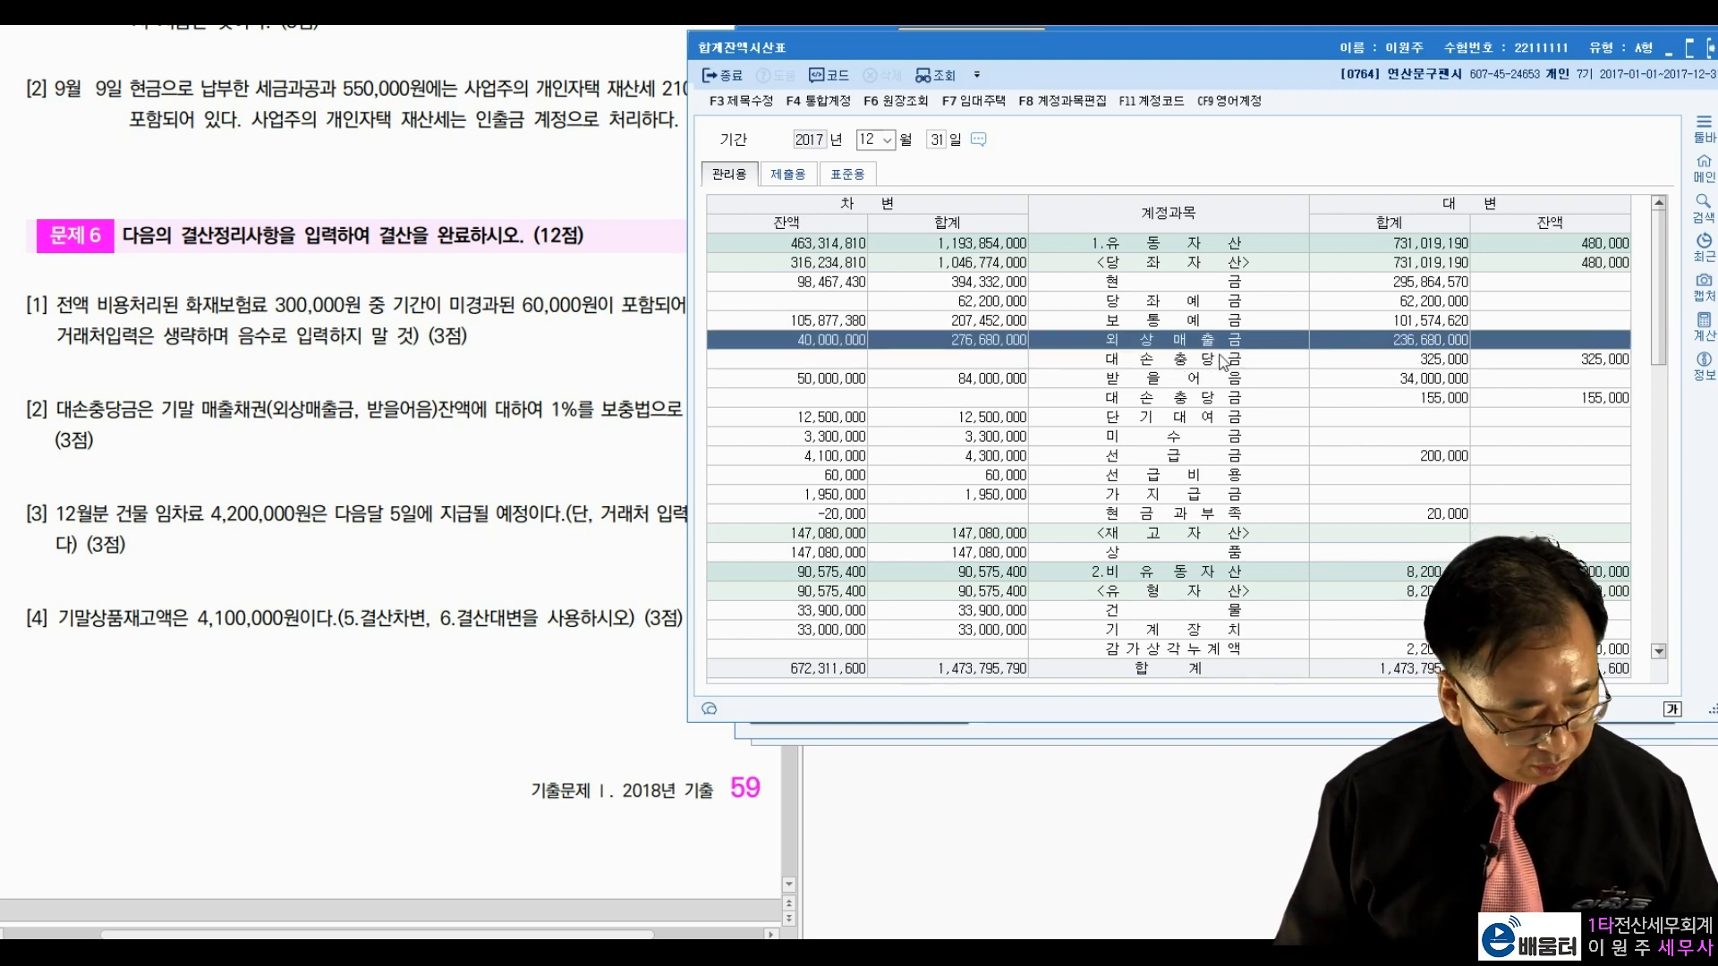
key(Tab)
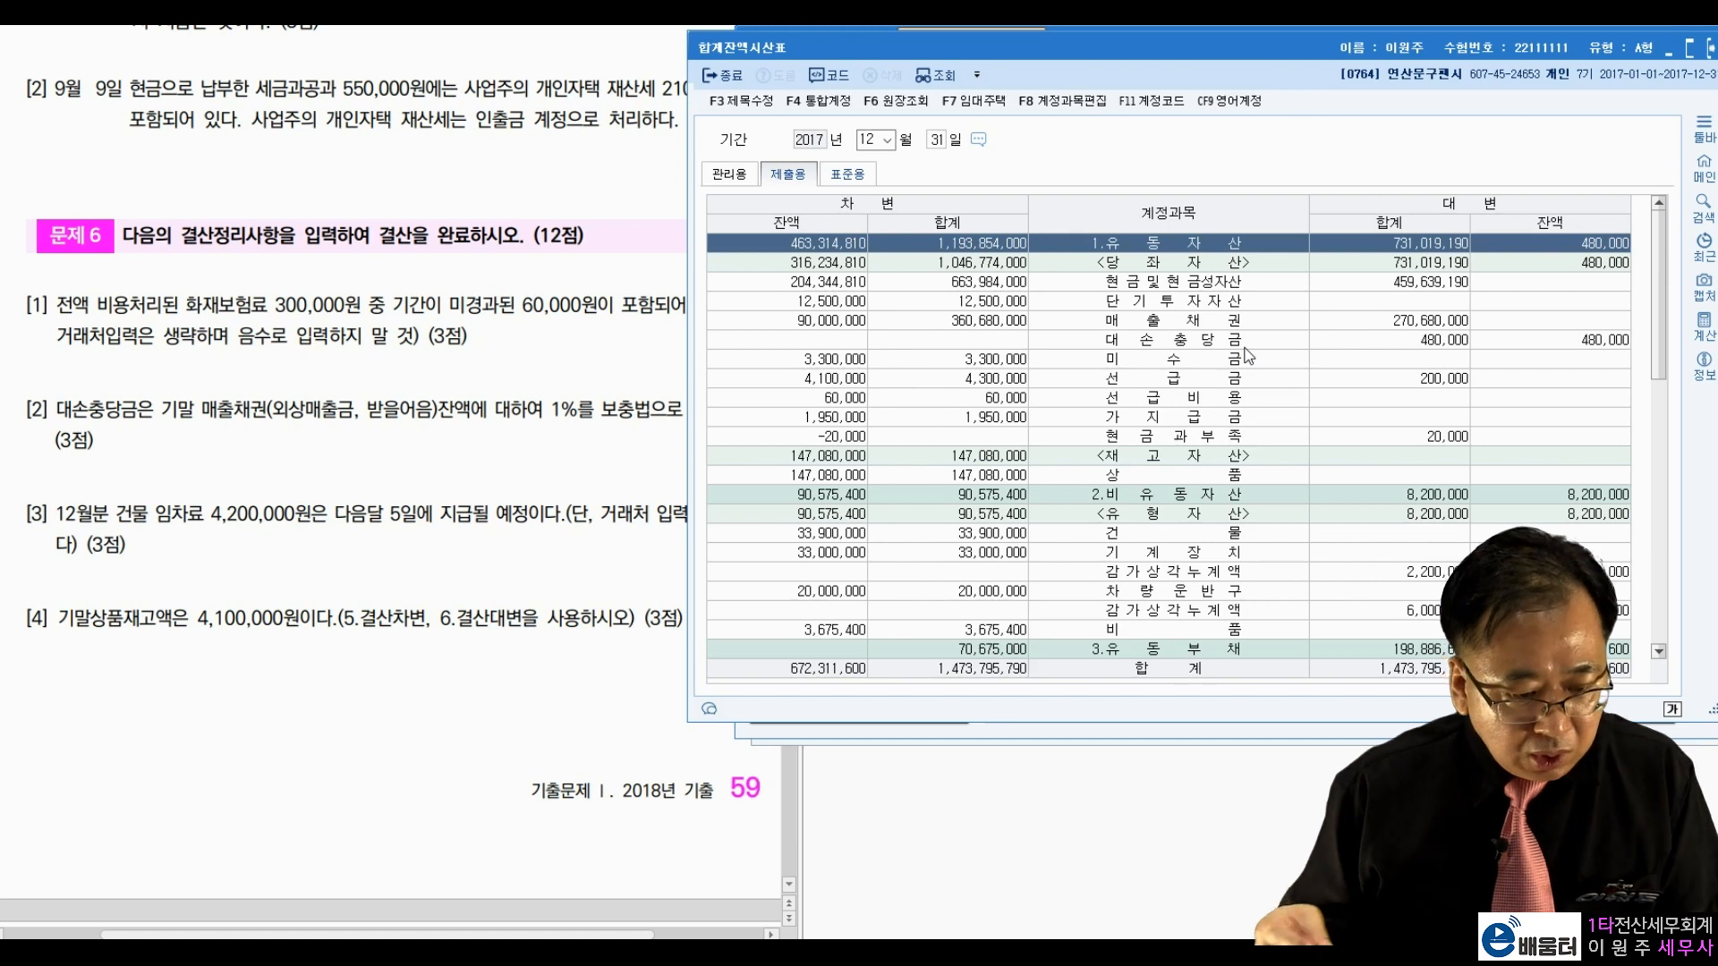
key(alt+Tab)
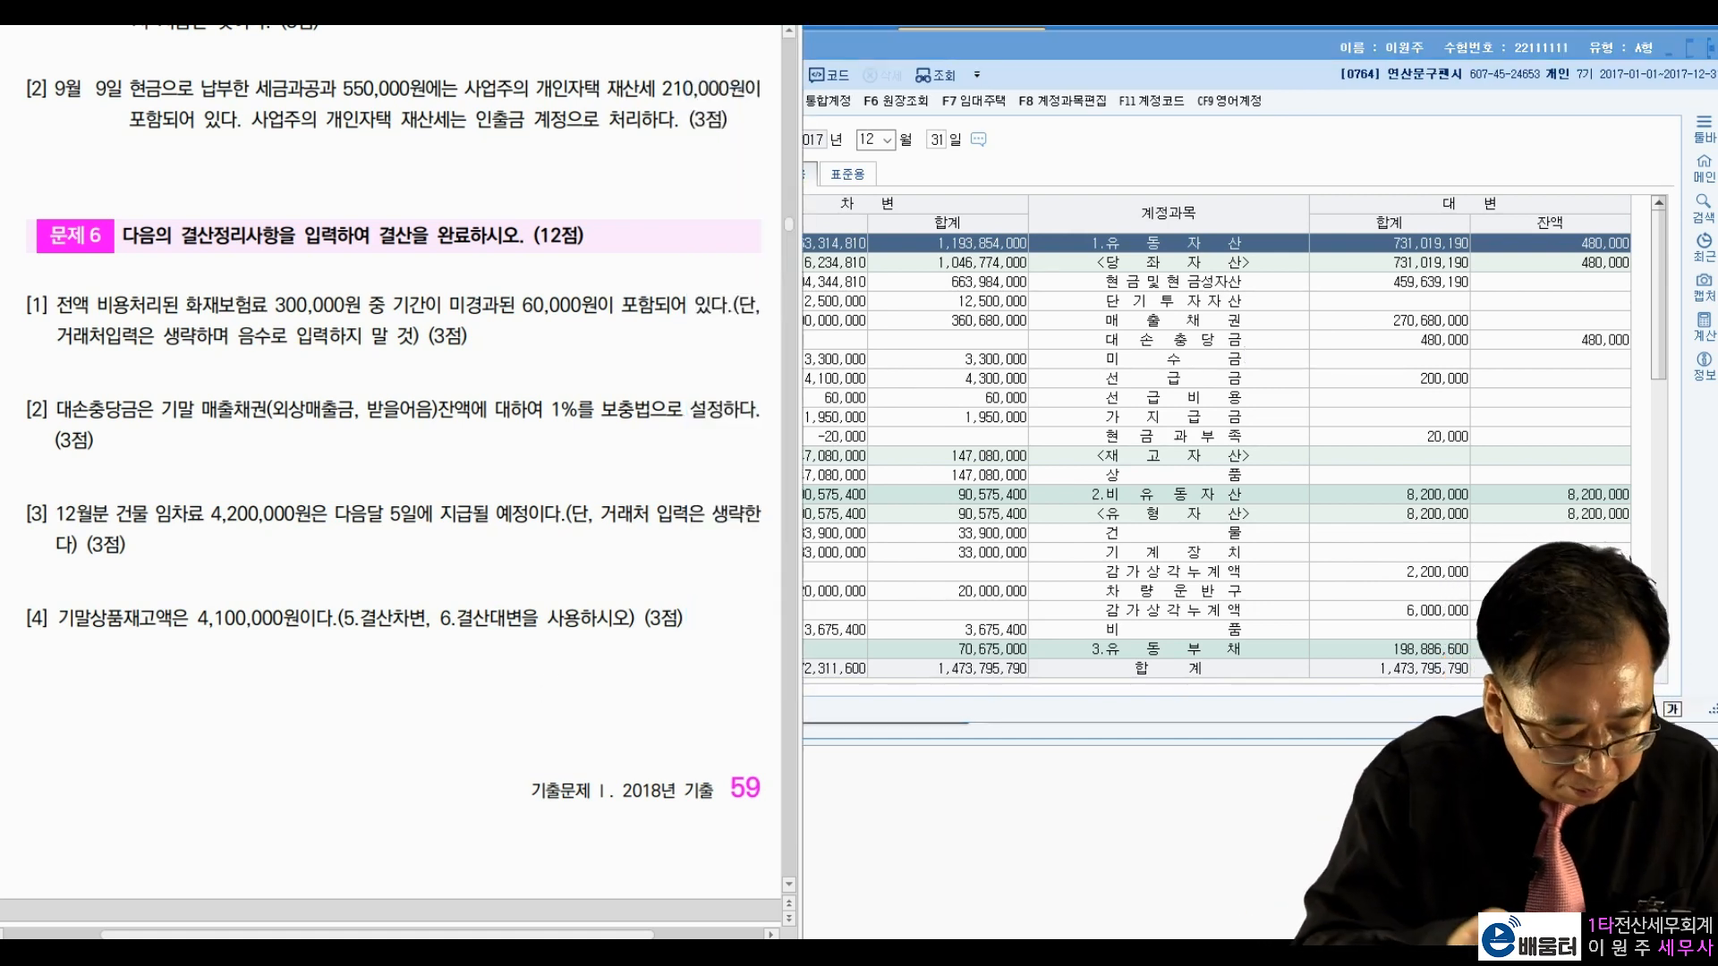
drag(614, 700, 642, 718)
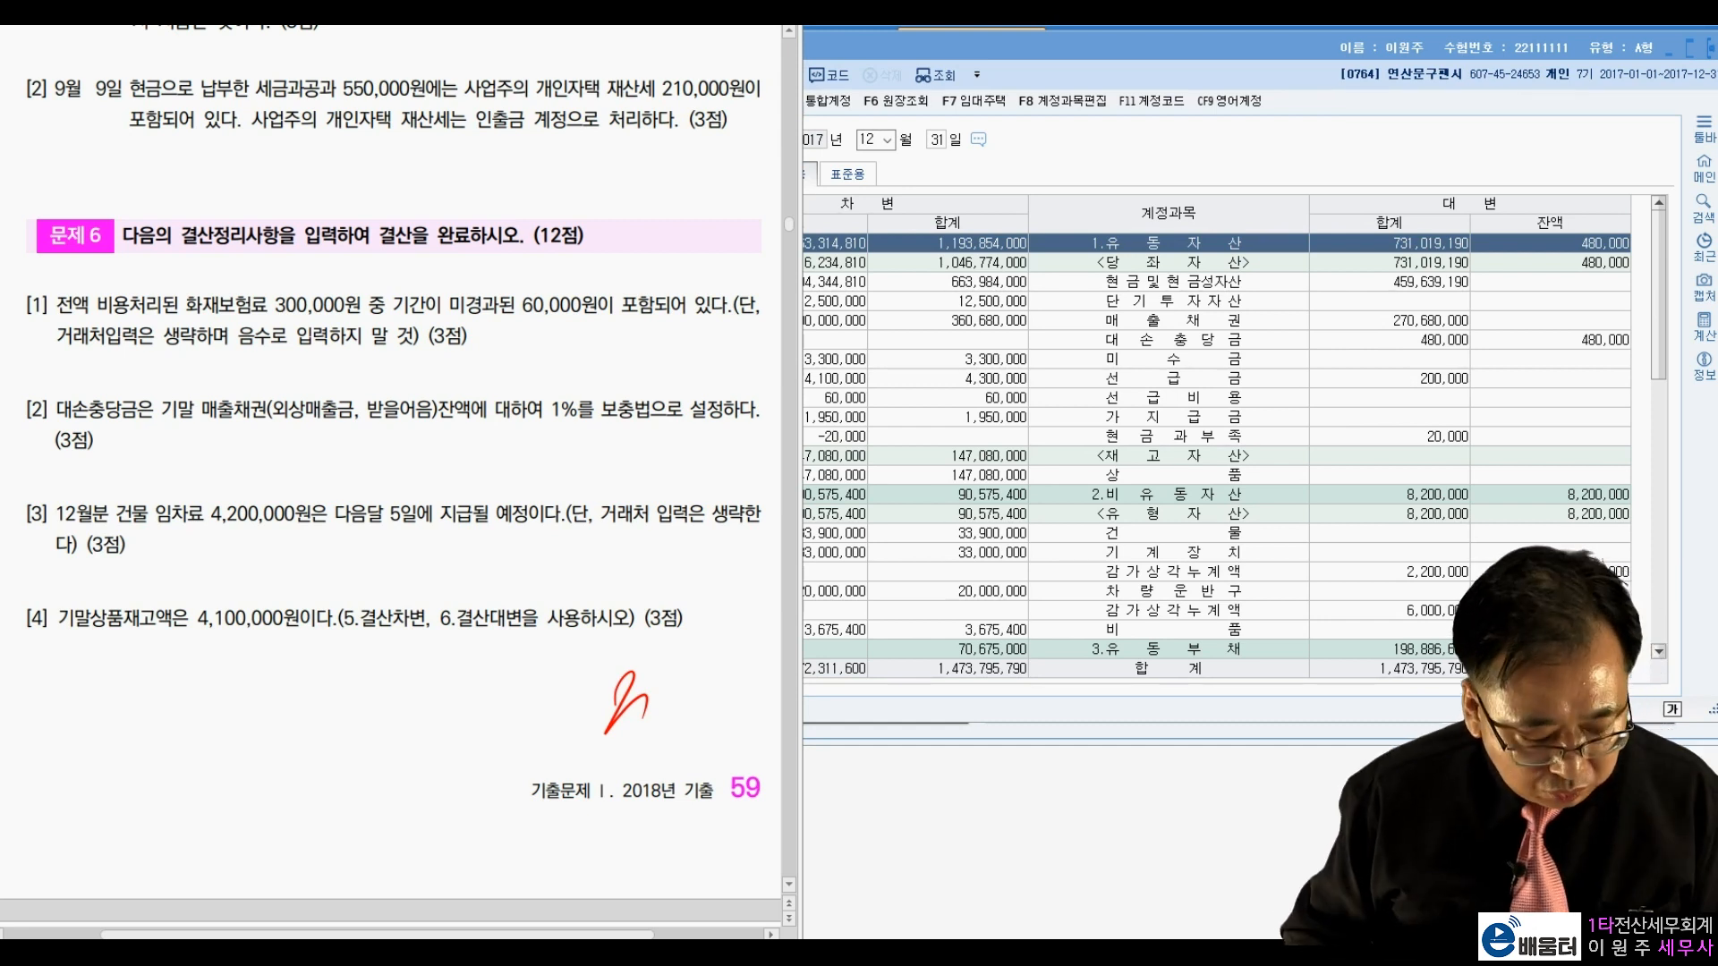
key(Escape)
Step: Mark 매출채권 and its 대손충당금 on the 제출용 view, then return to 관리용
drag(1060, 40, 1145, 63)
click(461, 636)
key(ctrl+2)
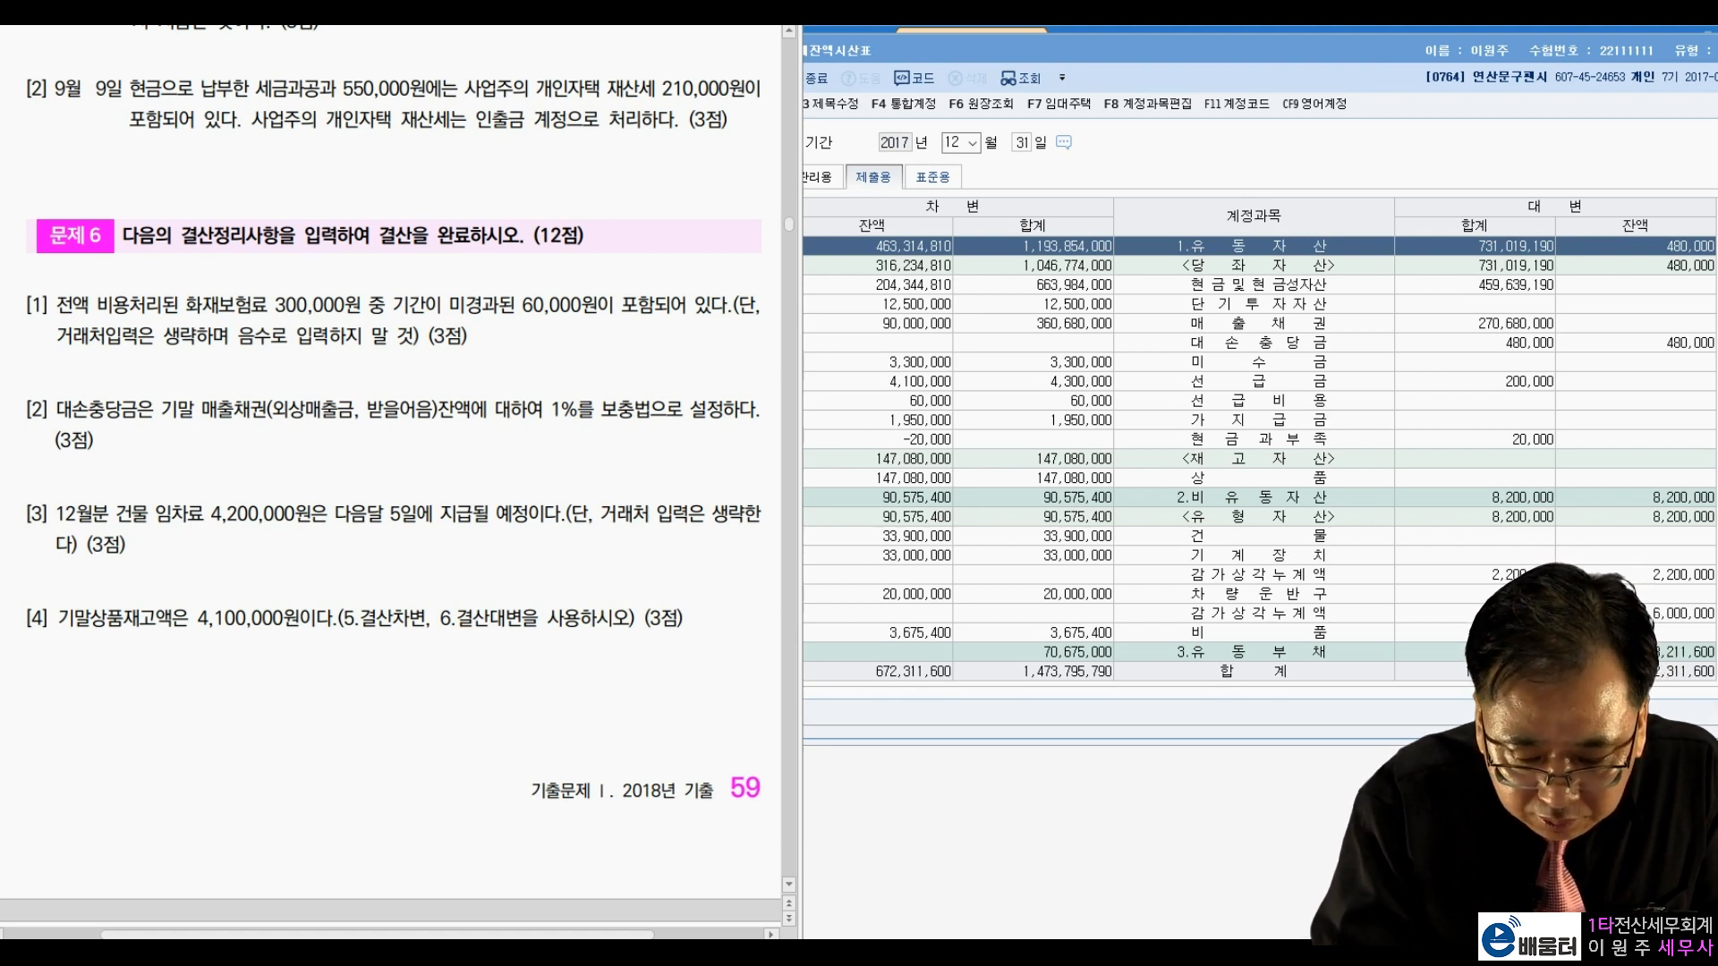
drag(1170, 331, 1328, 323)
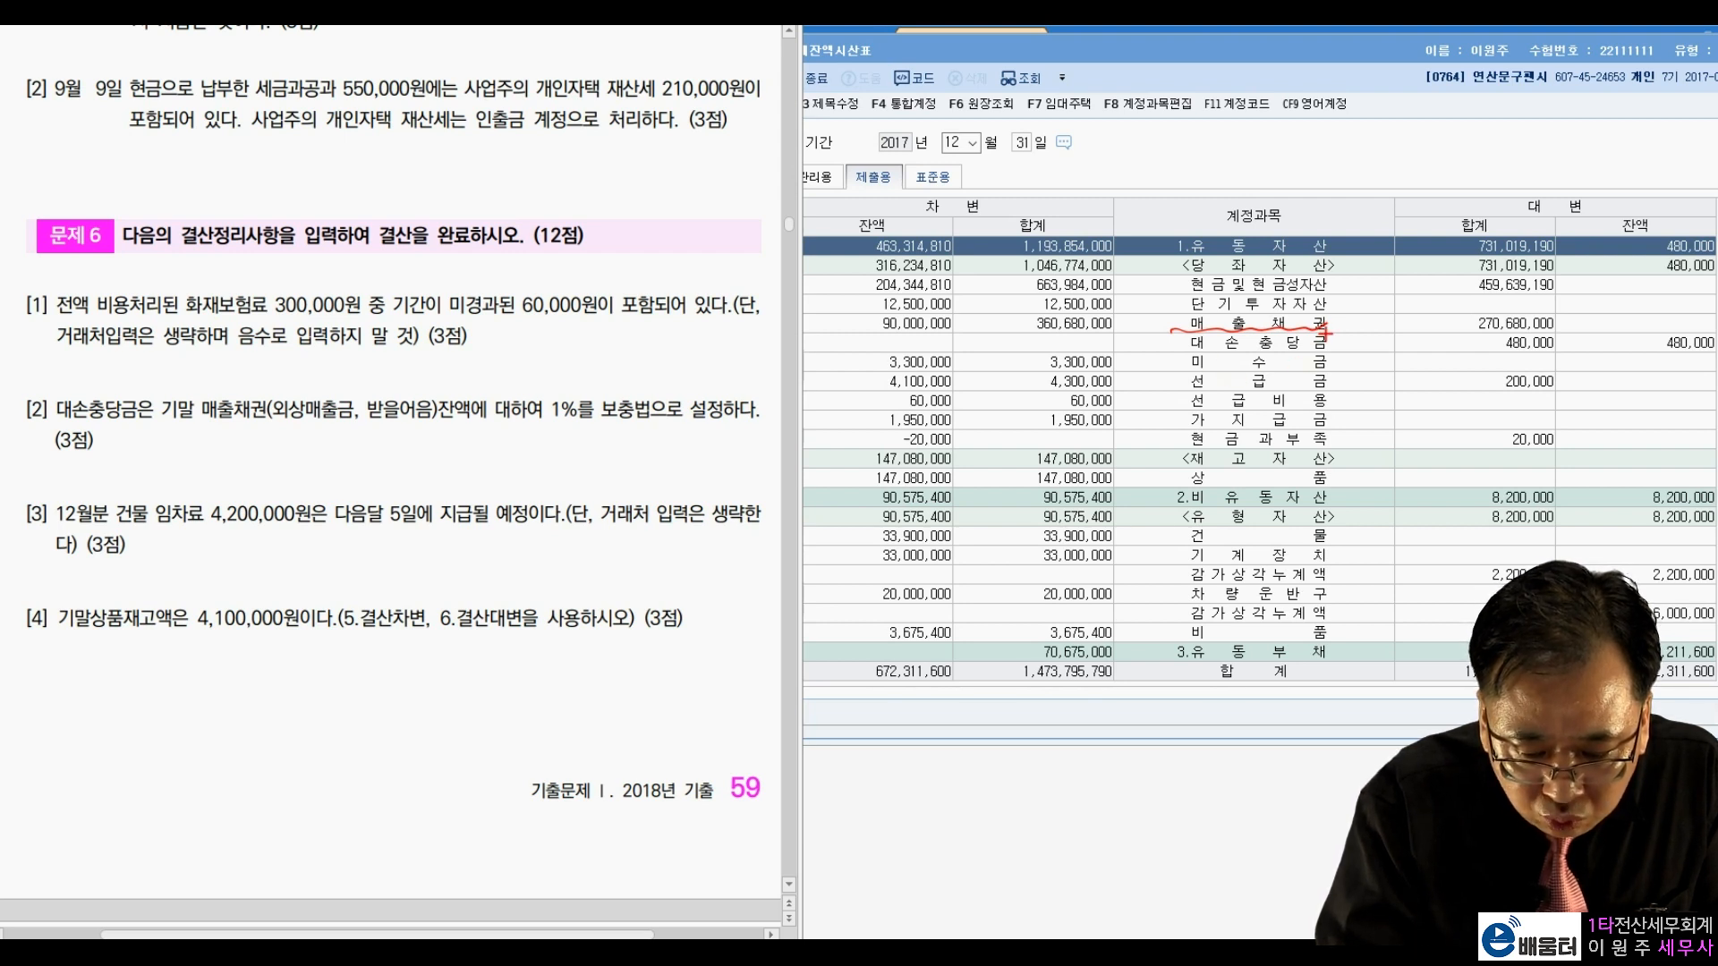
drag(1333, 336, 1352, 347)
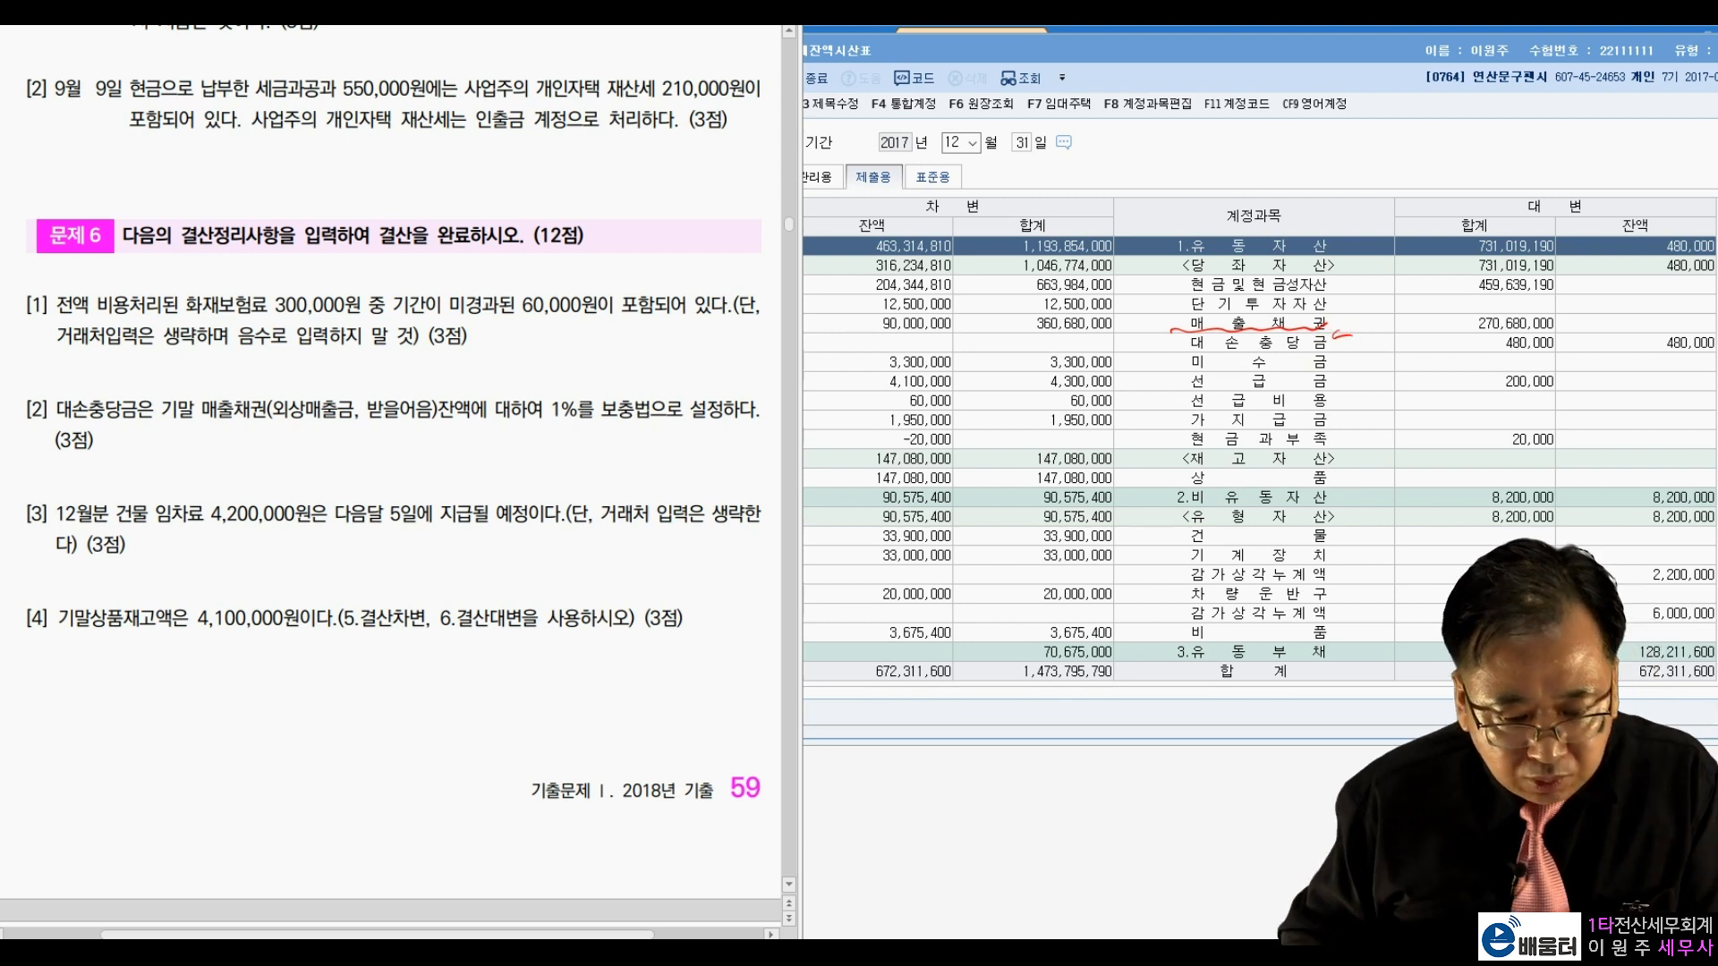
key(Escape)
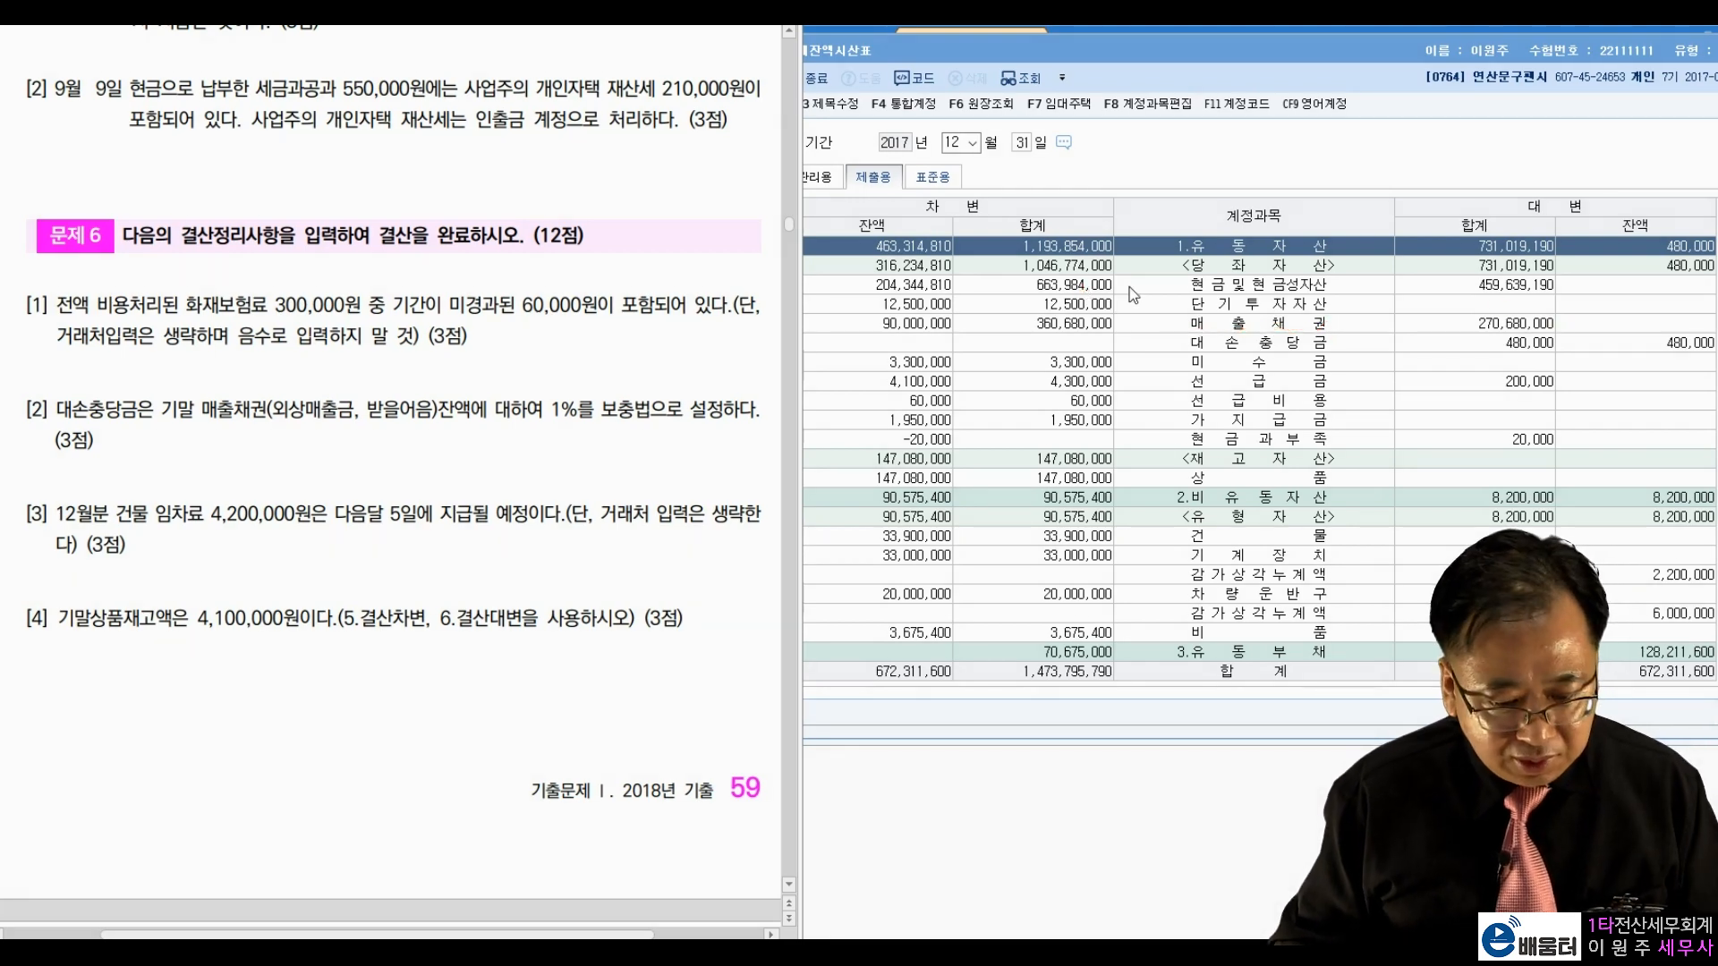
click(1133, 199)
click(816, 176)
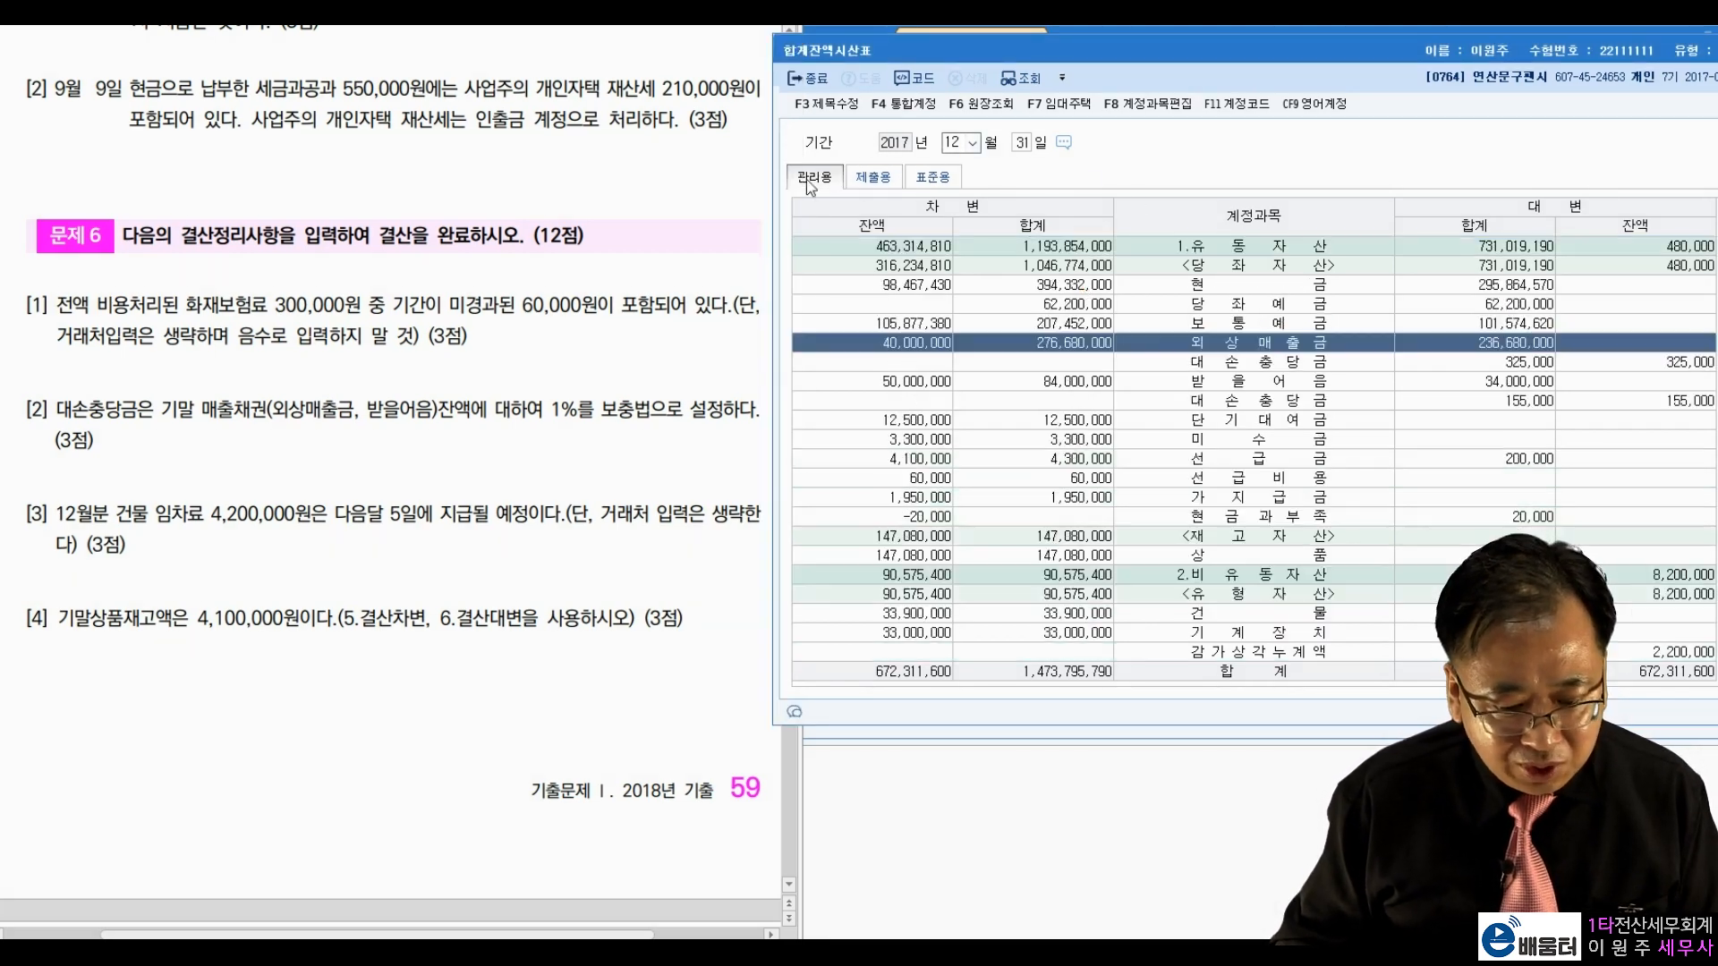
drag(1025, 57, 1033, 56)
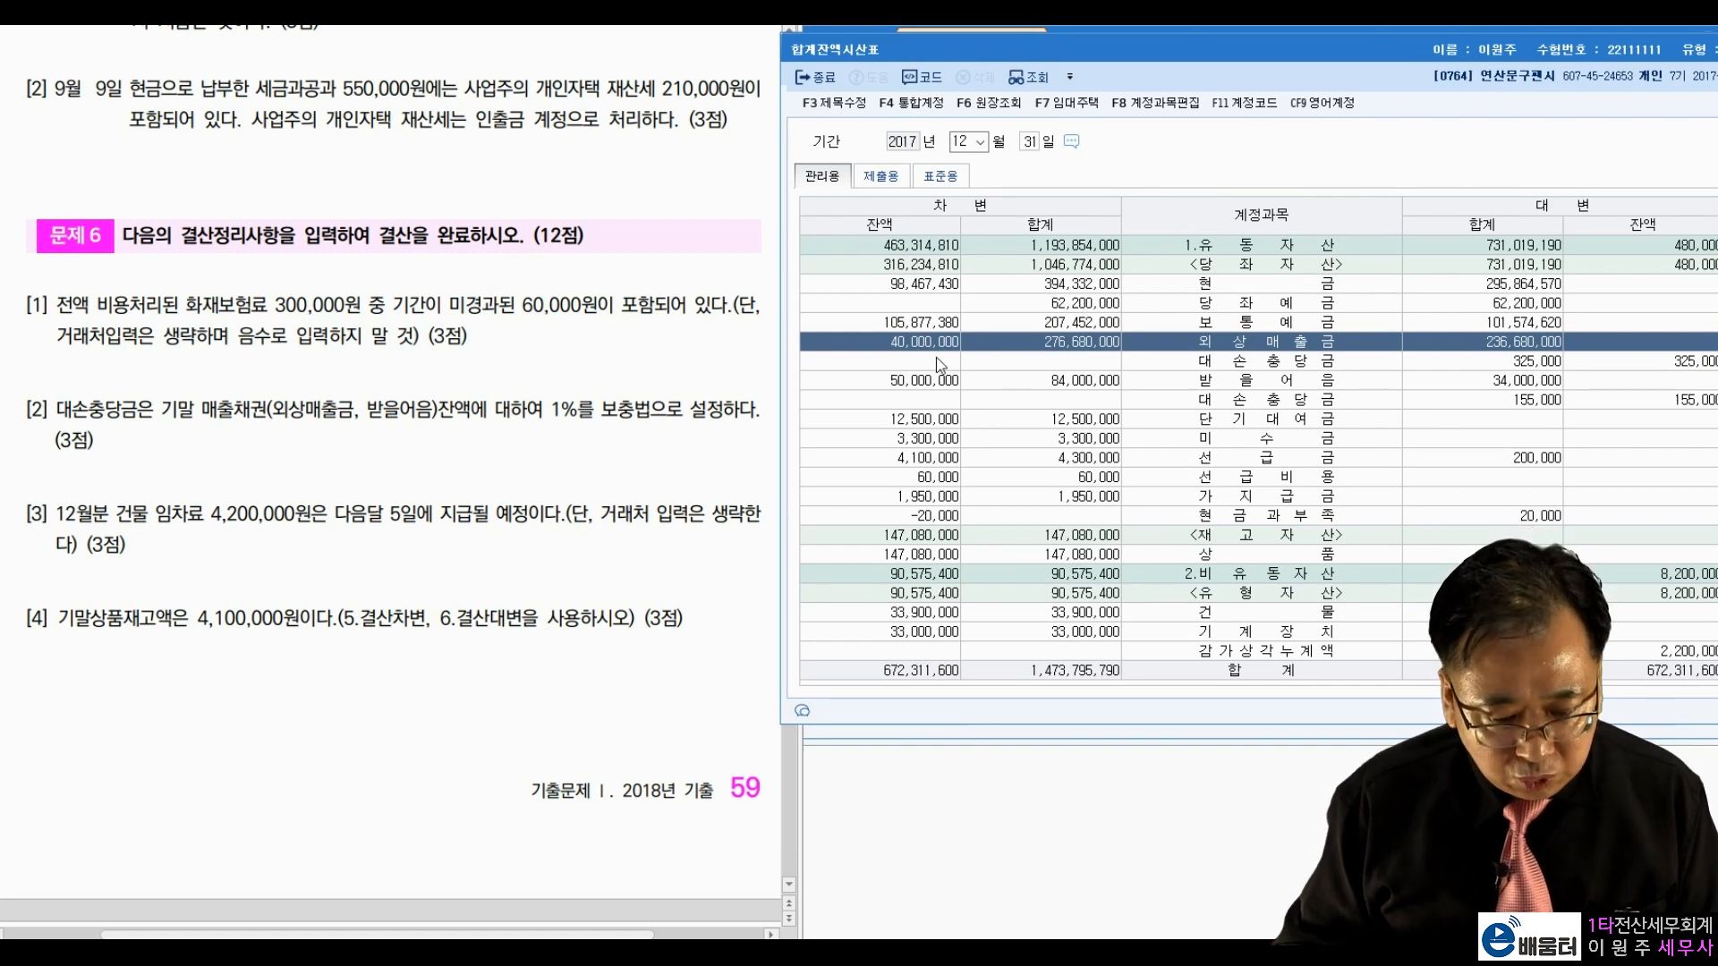
Step: Mark 외상매출금 40,000,000 with 325,000 allowance and 받을어음 50,000,000 with 155,000 allowance
click(532, 499)
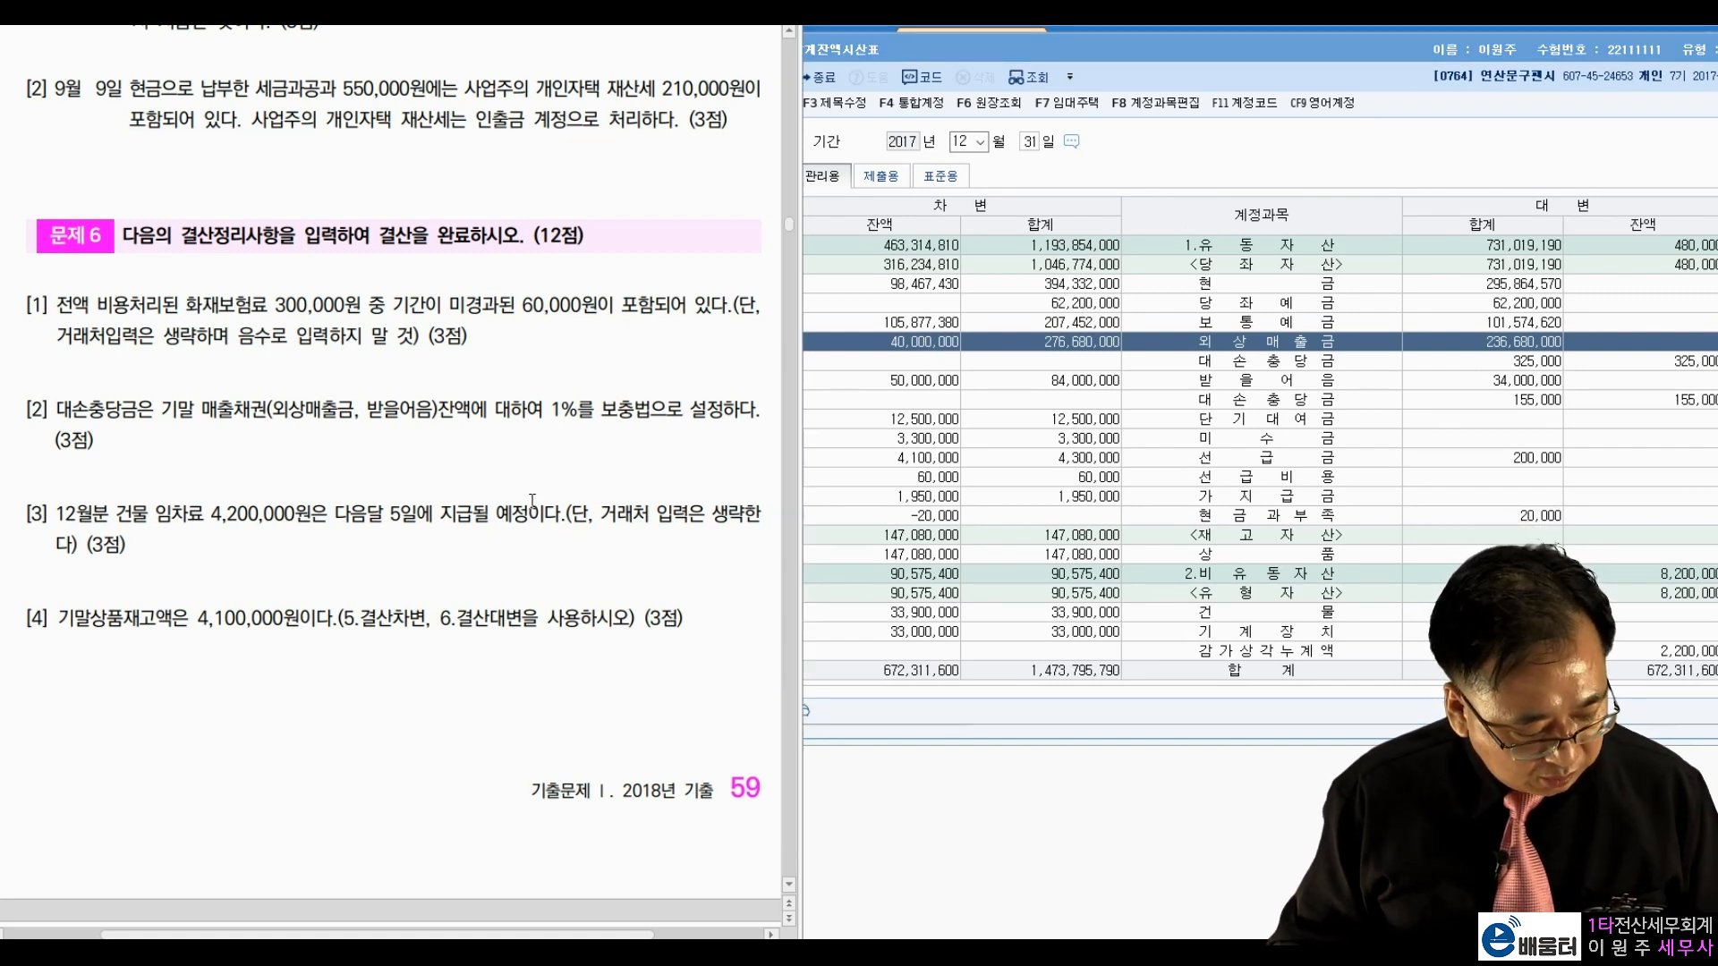
drag(1350, 331, 1352, 341)
drag(1168, 330, 1191, 330)
mouse_move(962, 314)
mouse_down()
mouse_move(934, 357)
mouse_move(958, 351)
mouse_up()
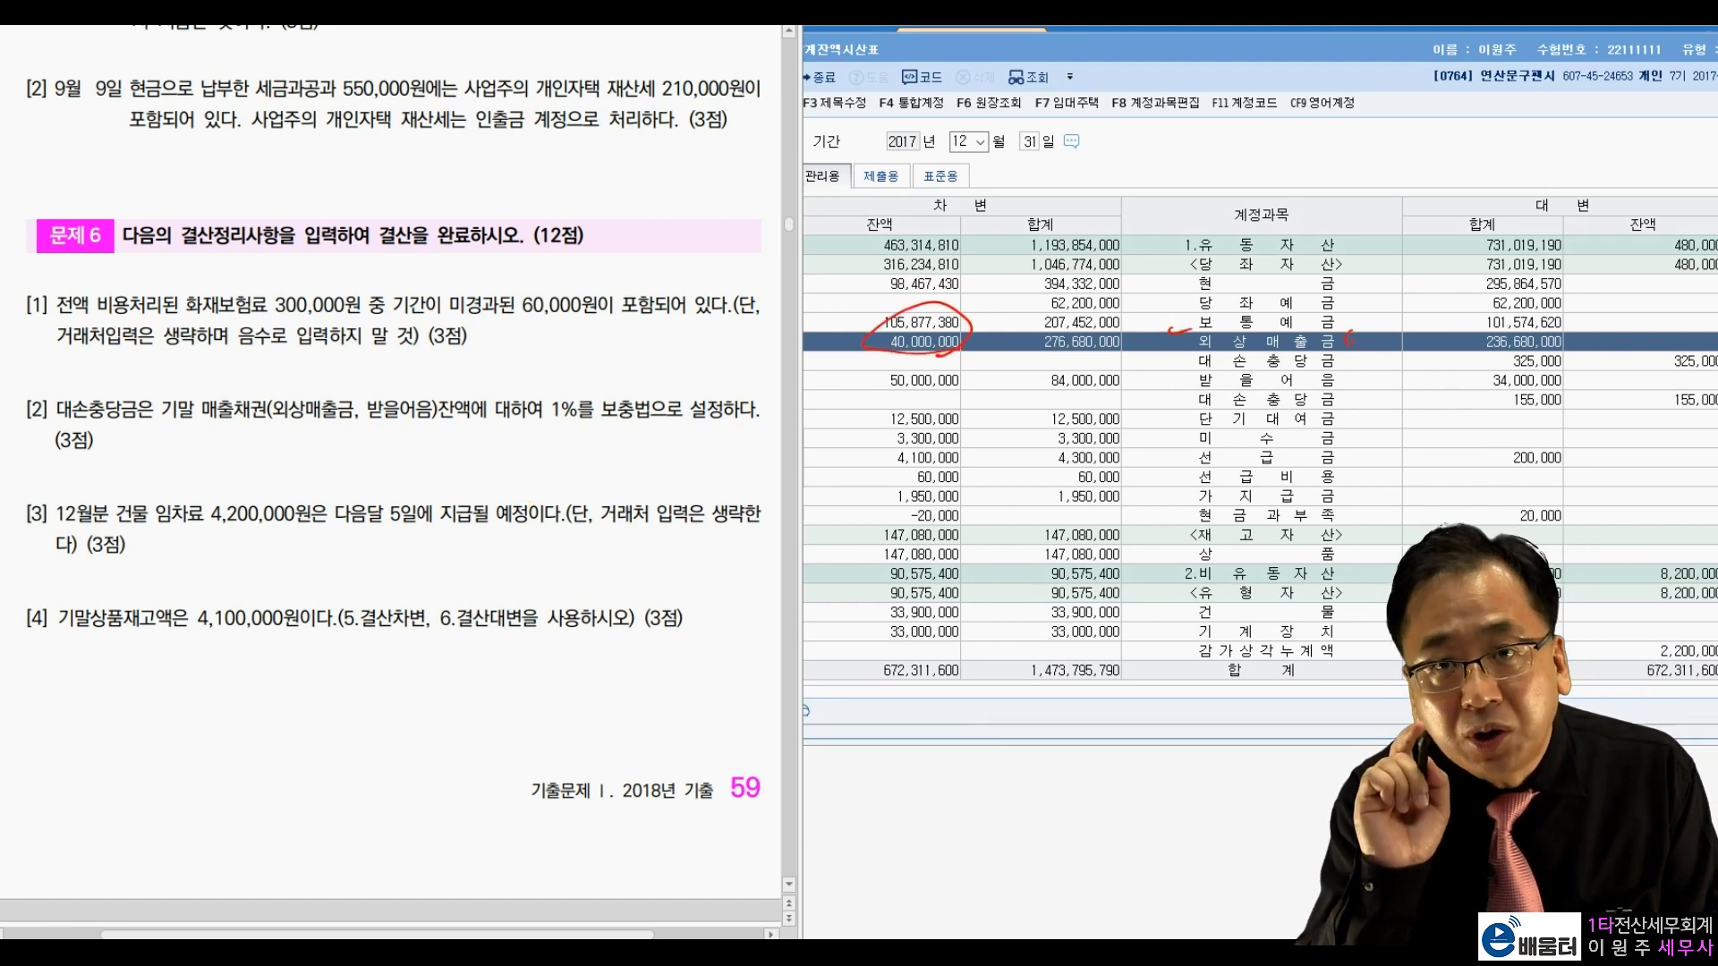
drag(1227, 374, 1335, 364)
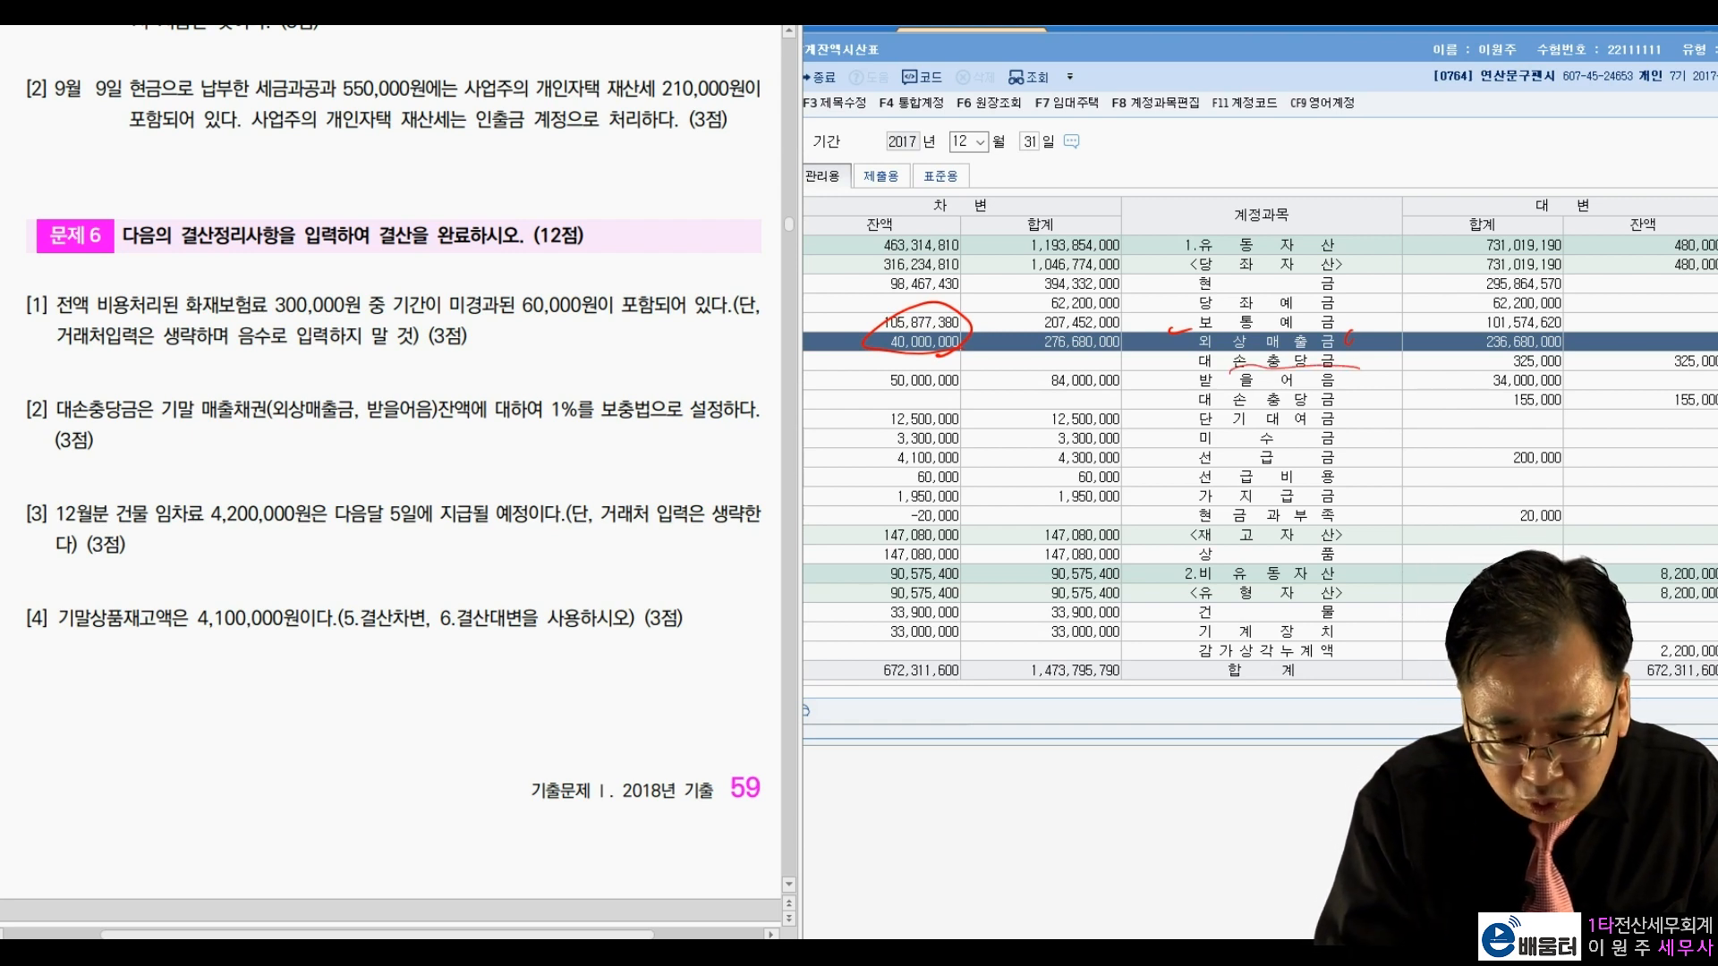
mouse_move(1693, 342)
mouse_down()
mouse_move(1654, 369)
mouse_move(1707, 374)
mouse_up()
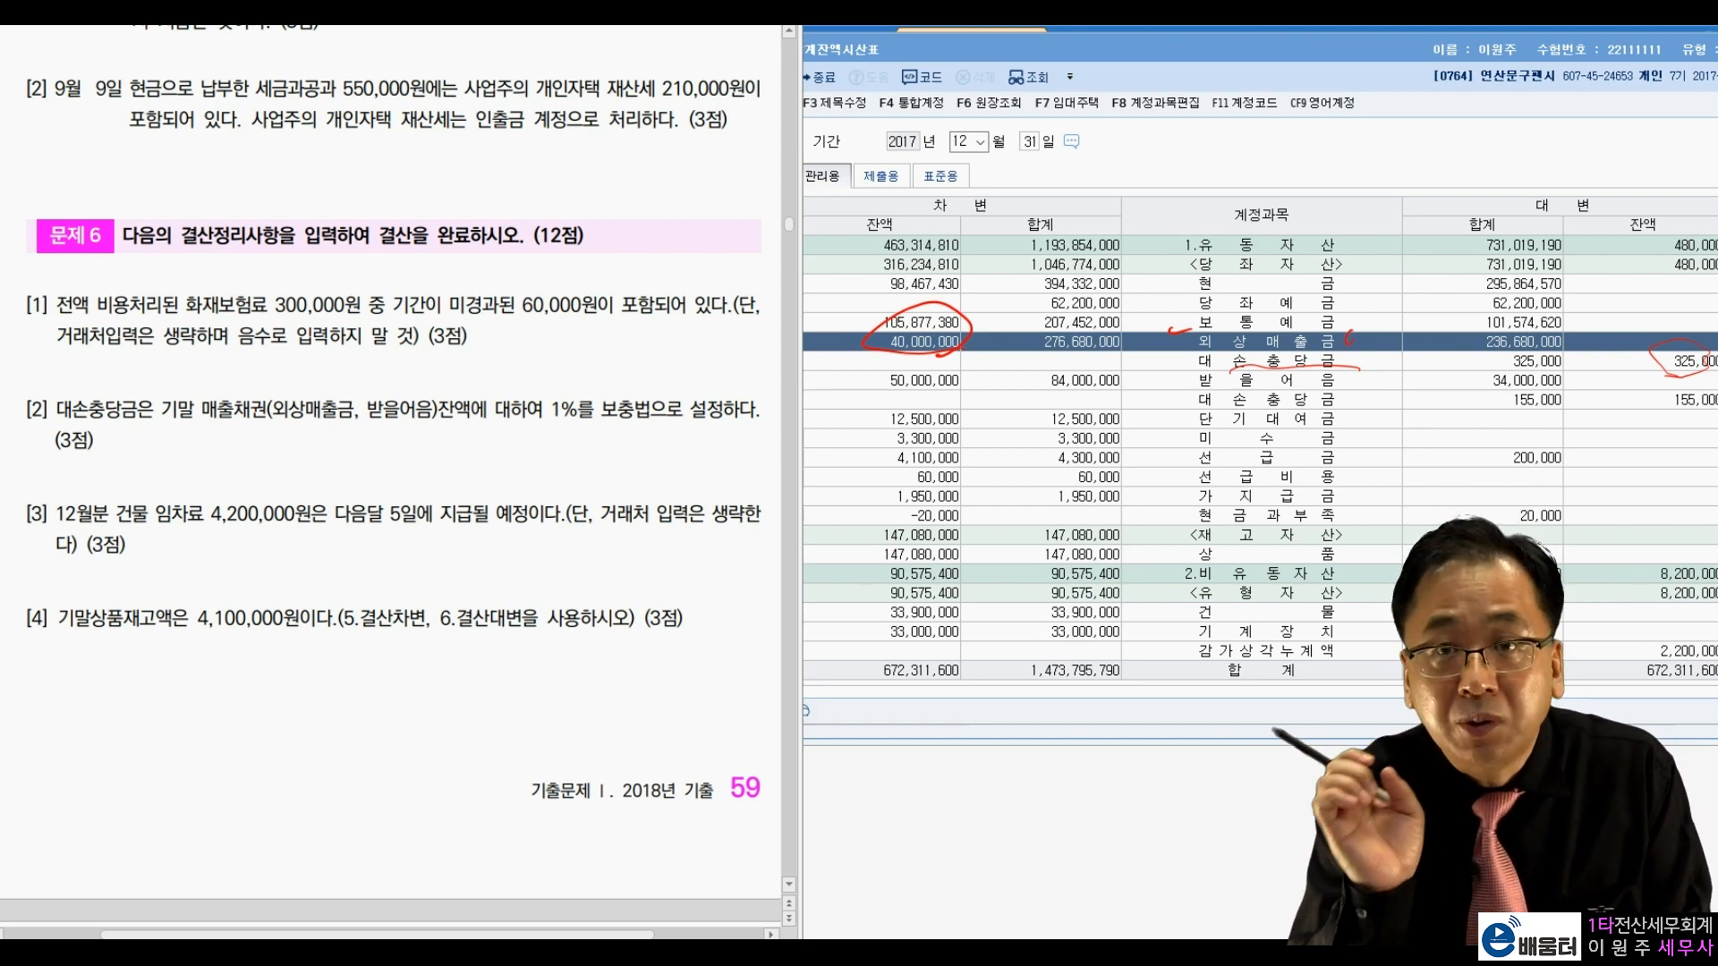
drag(1234, 381, 1339, 379)
mouse_move(976, 382)
mouse_down()
mouse_move(872, 399)
mouse_move(963, 380)
mouse_up()
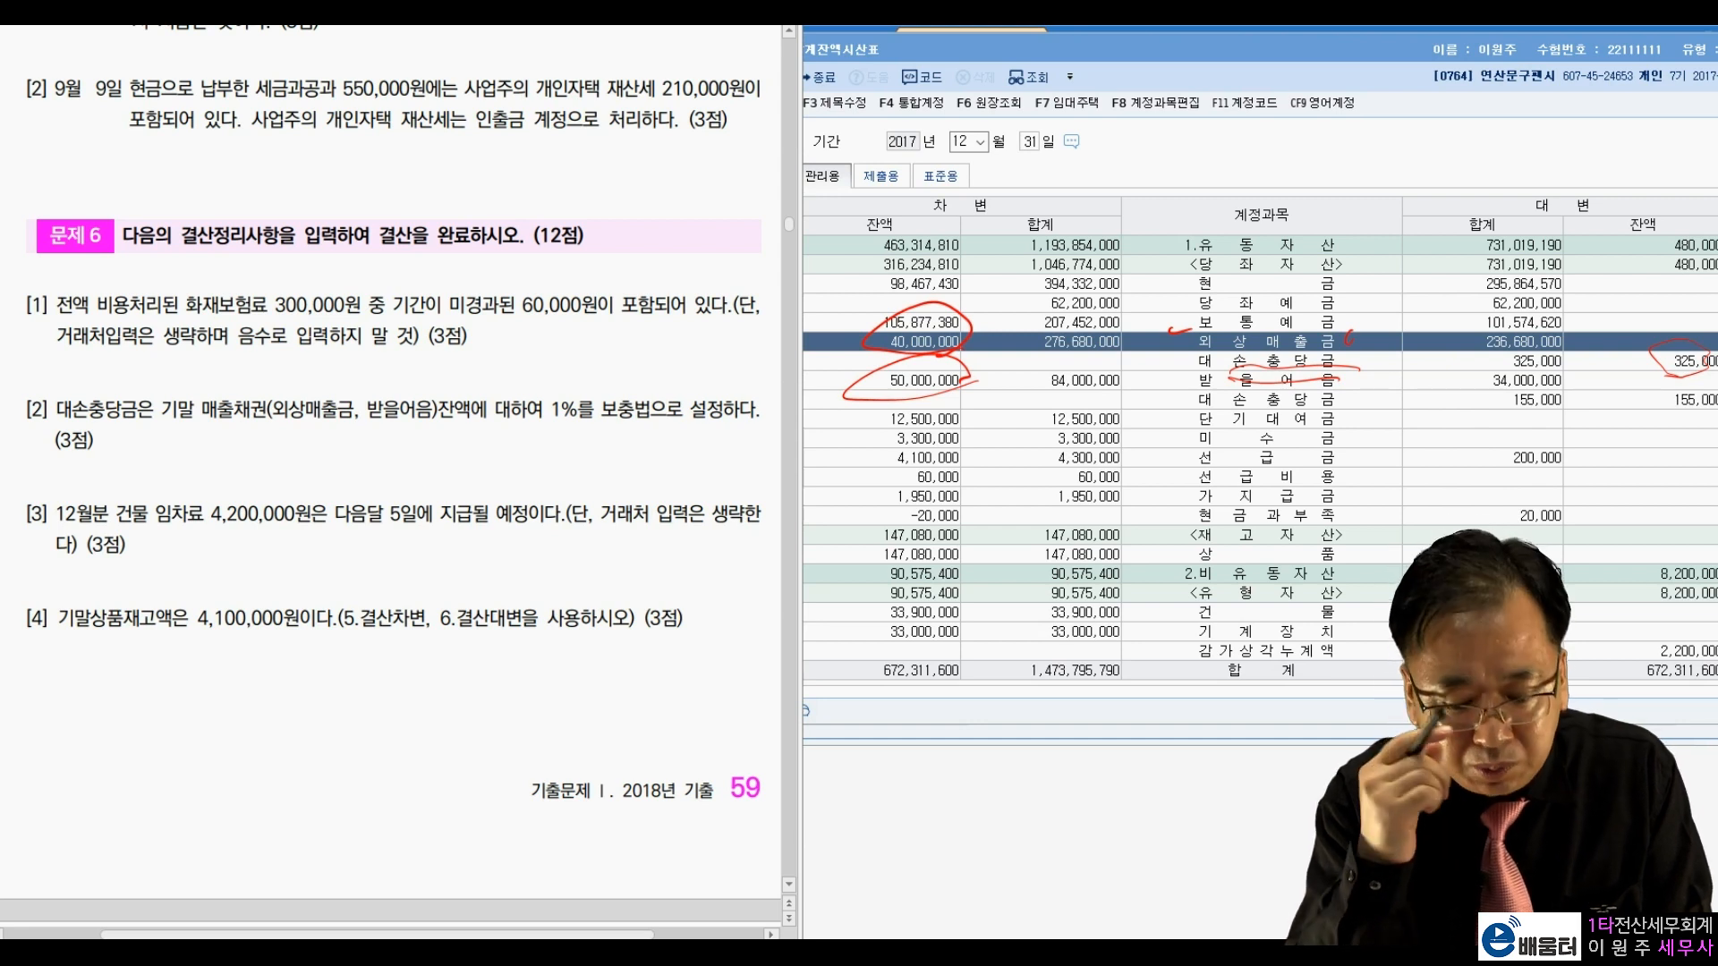
drag(1358, 386, 1356, 399)
drag(1651, 417, 1689, 415)
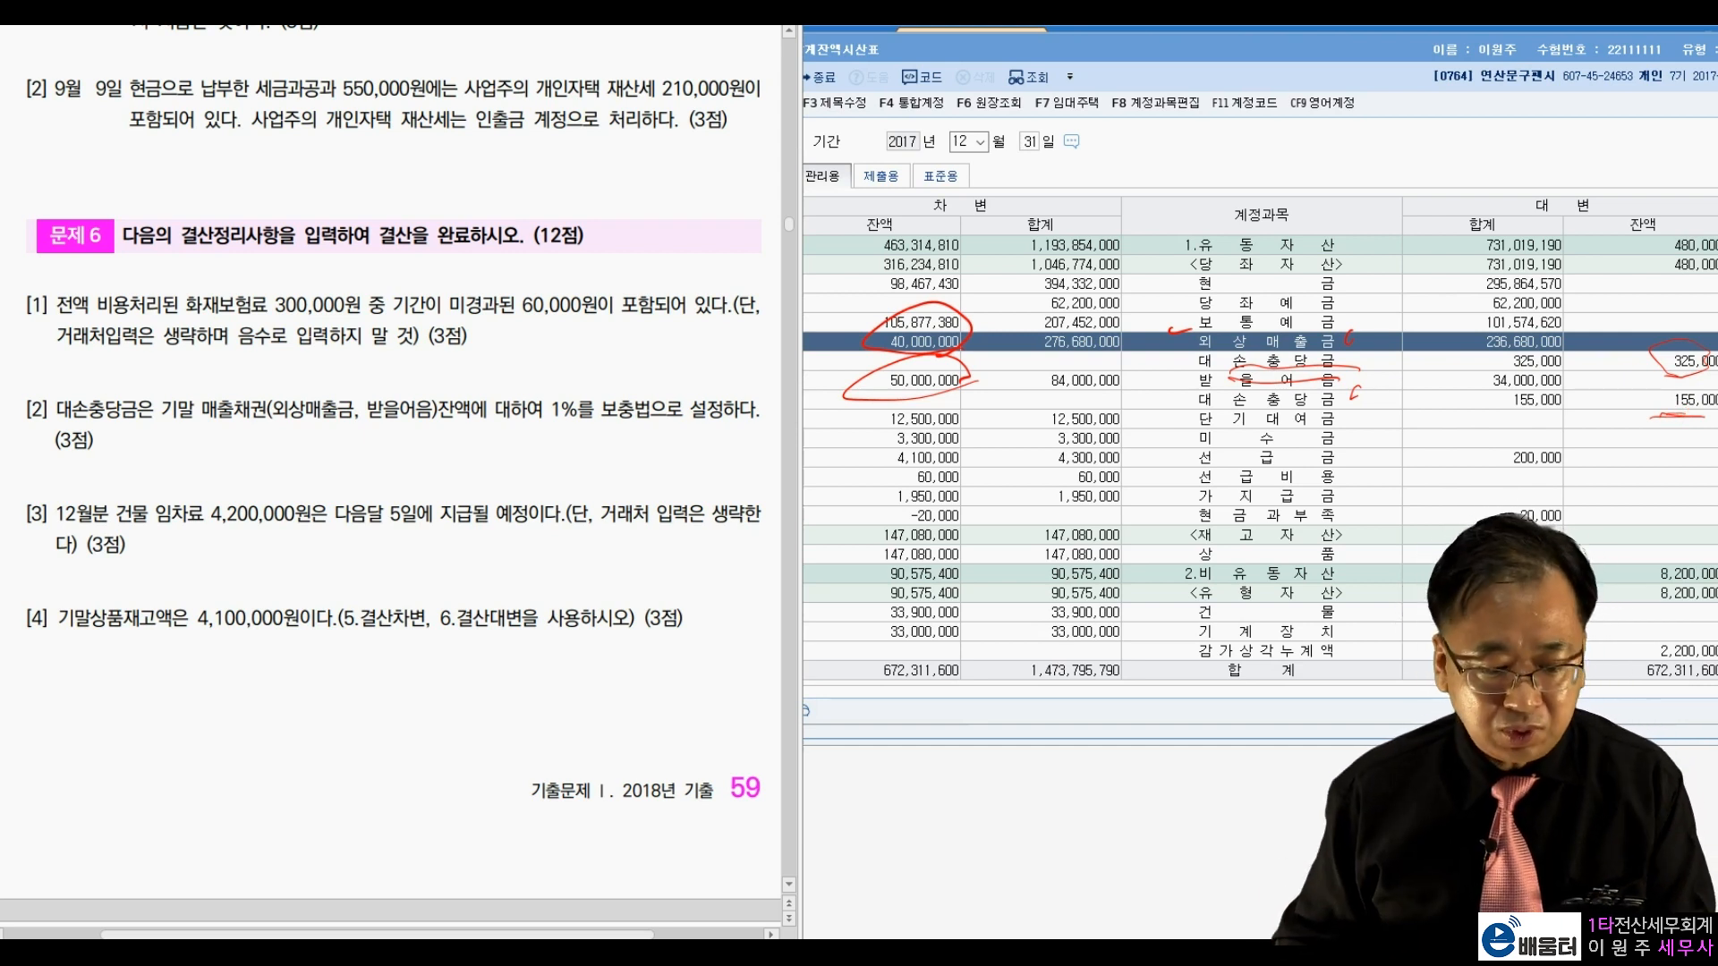
key(Escape)
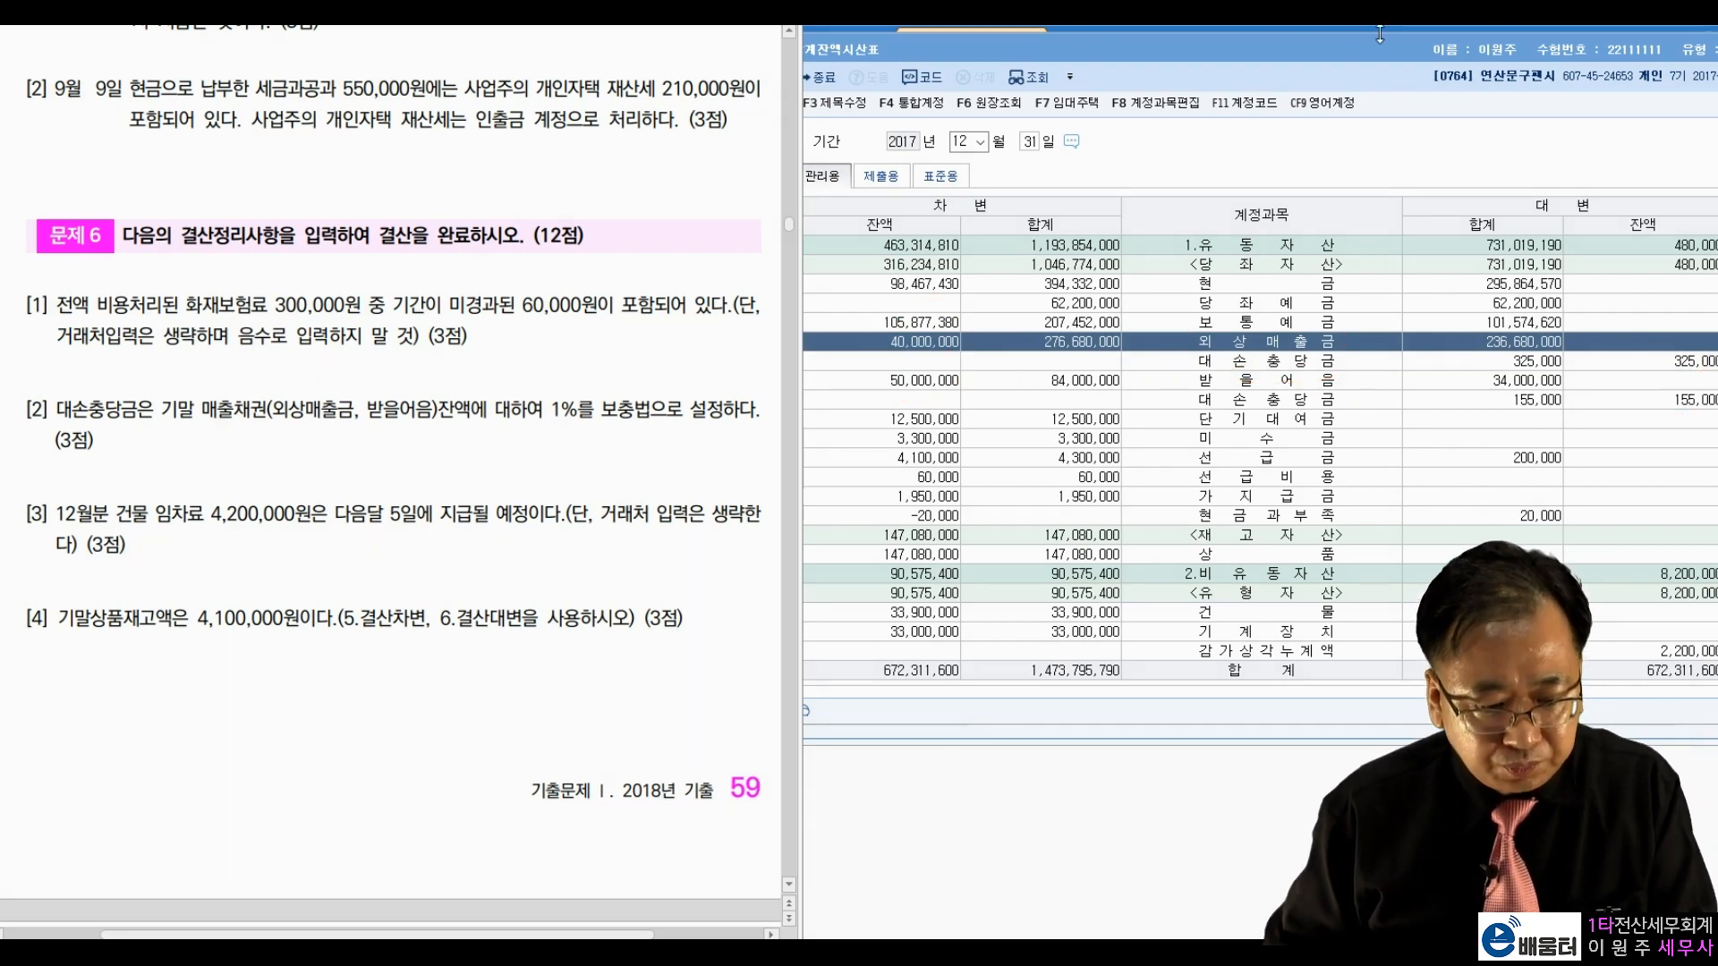
drag(1414, 62, 1366, 67)
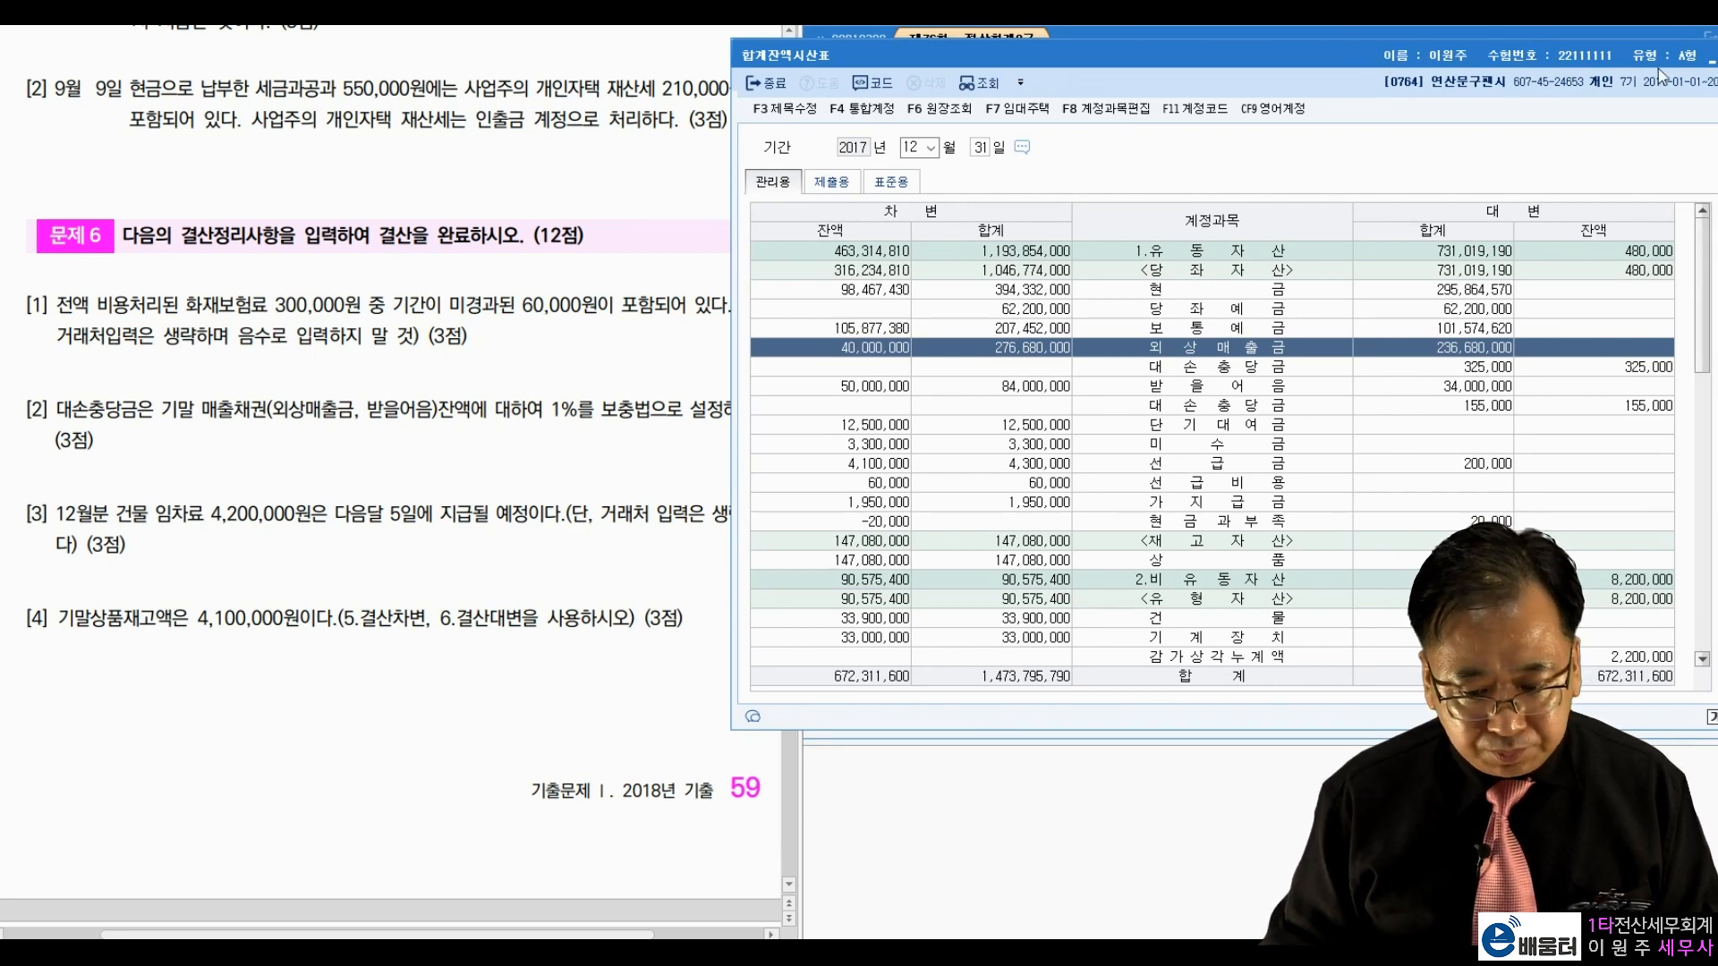
drag(1644, 60, 1595, 67)
Step: Back in December 31 journal entry, debit 0835 대손상각비 420,000 on a new slip
click(1703, 61)
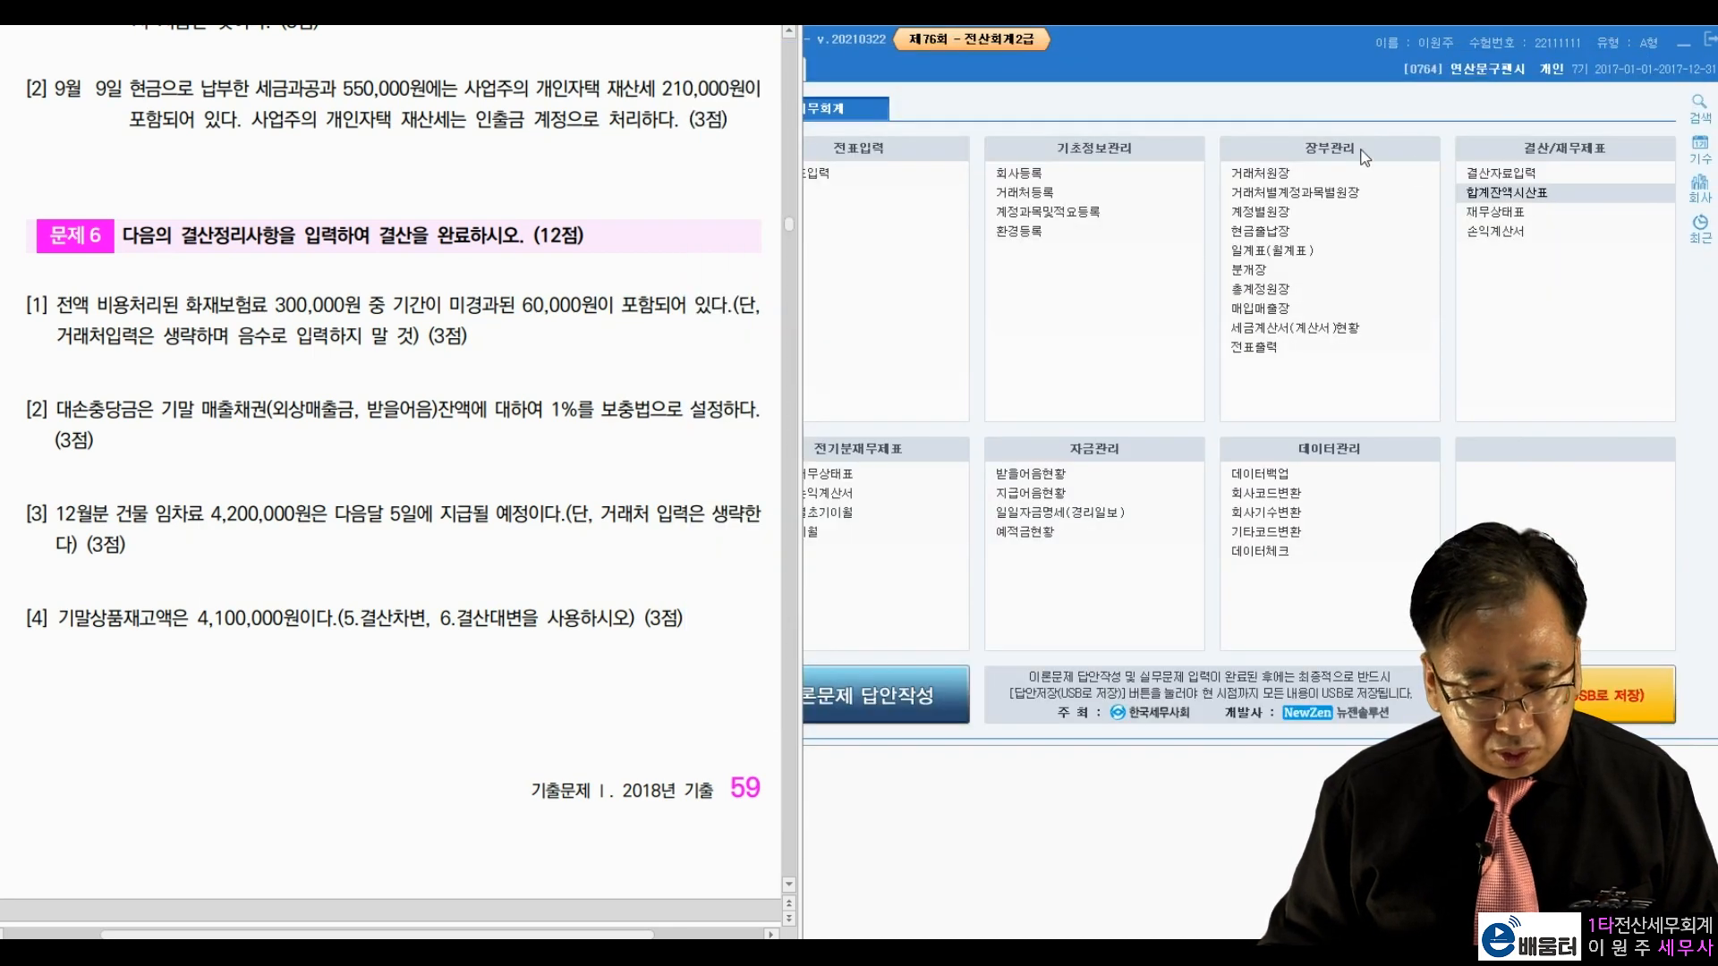
click(829, 170)
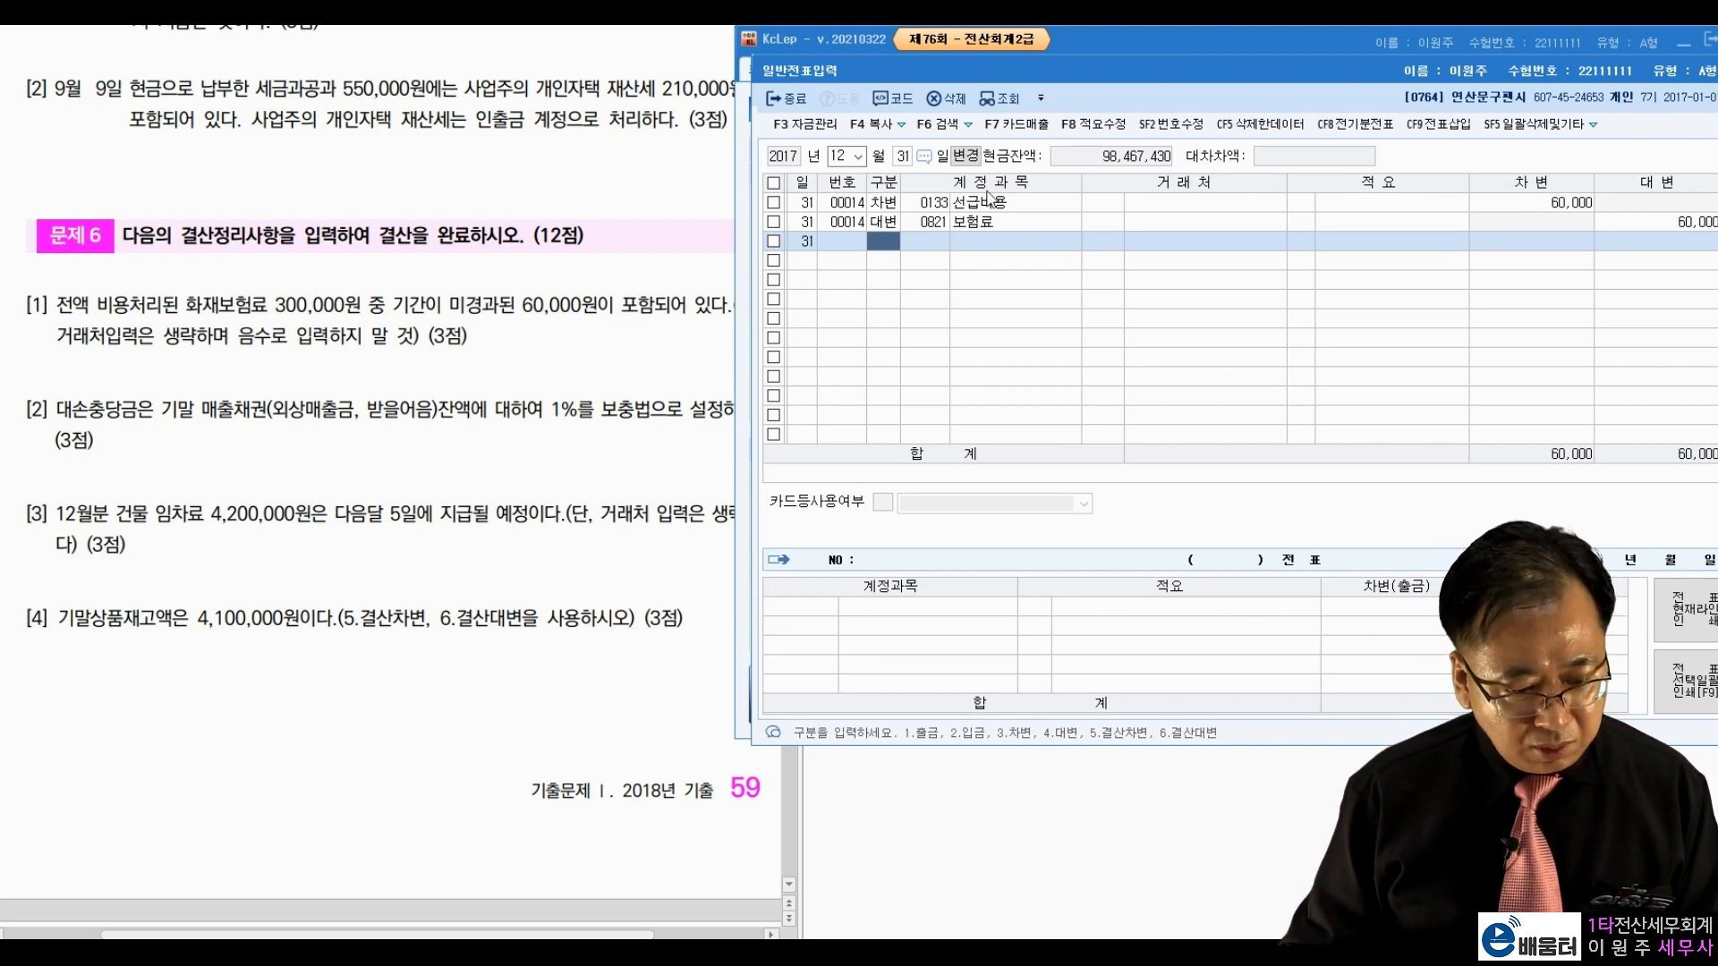
text(3)
key(Return)
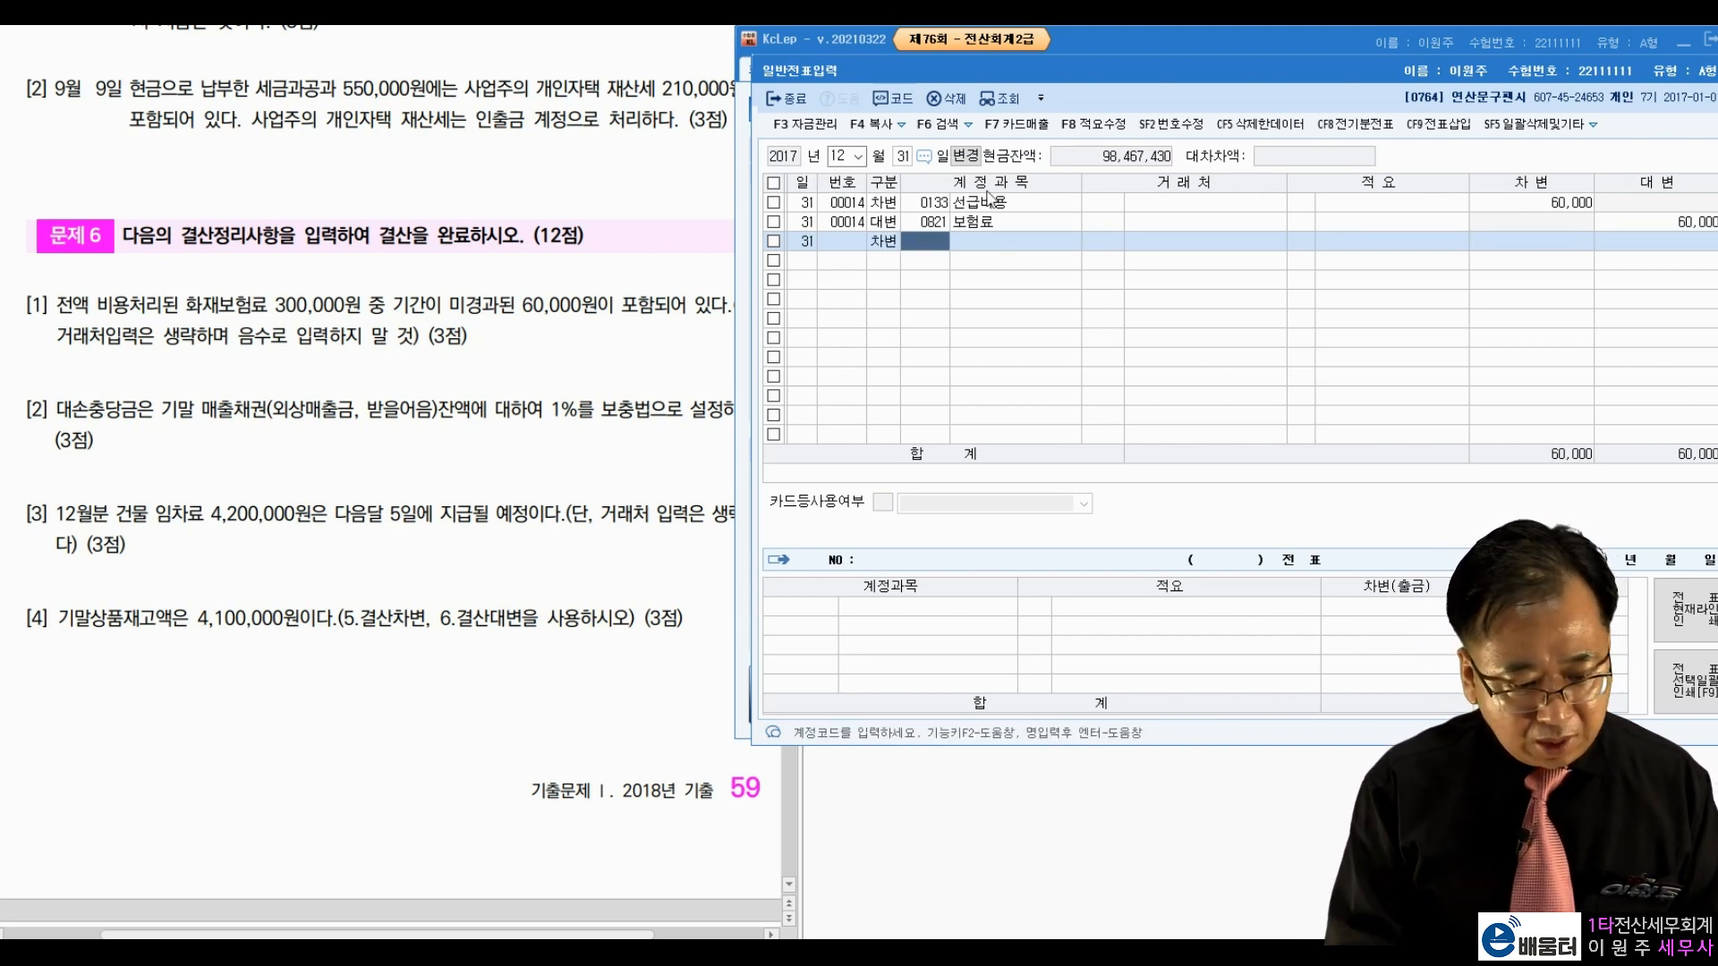
text(대손상)
key(Return)
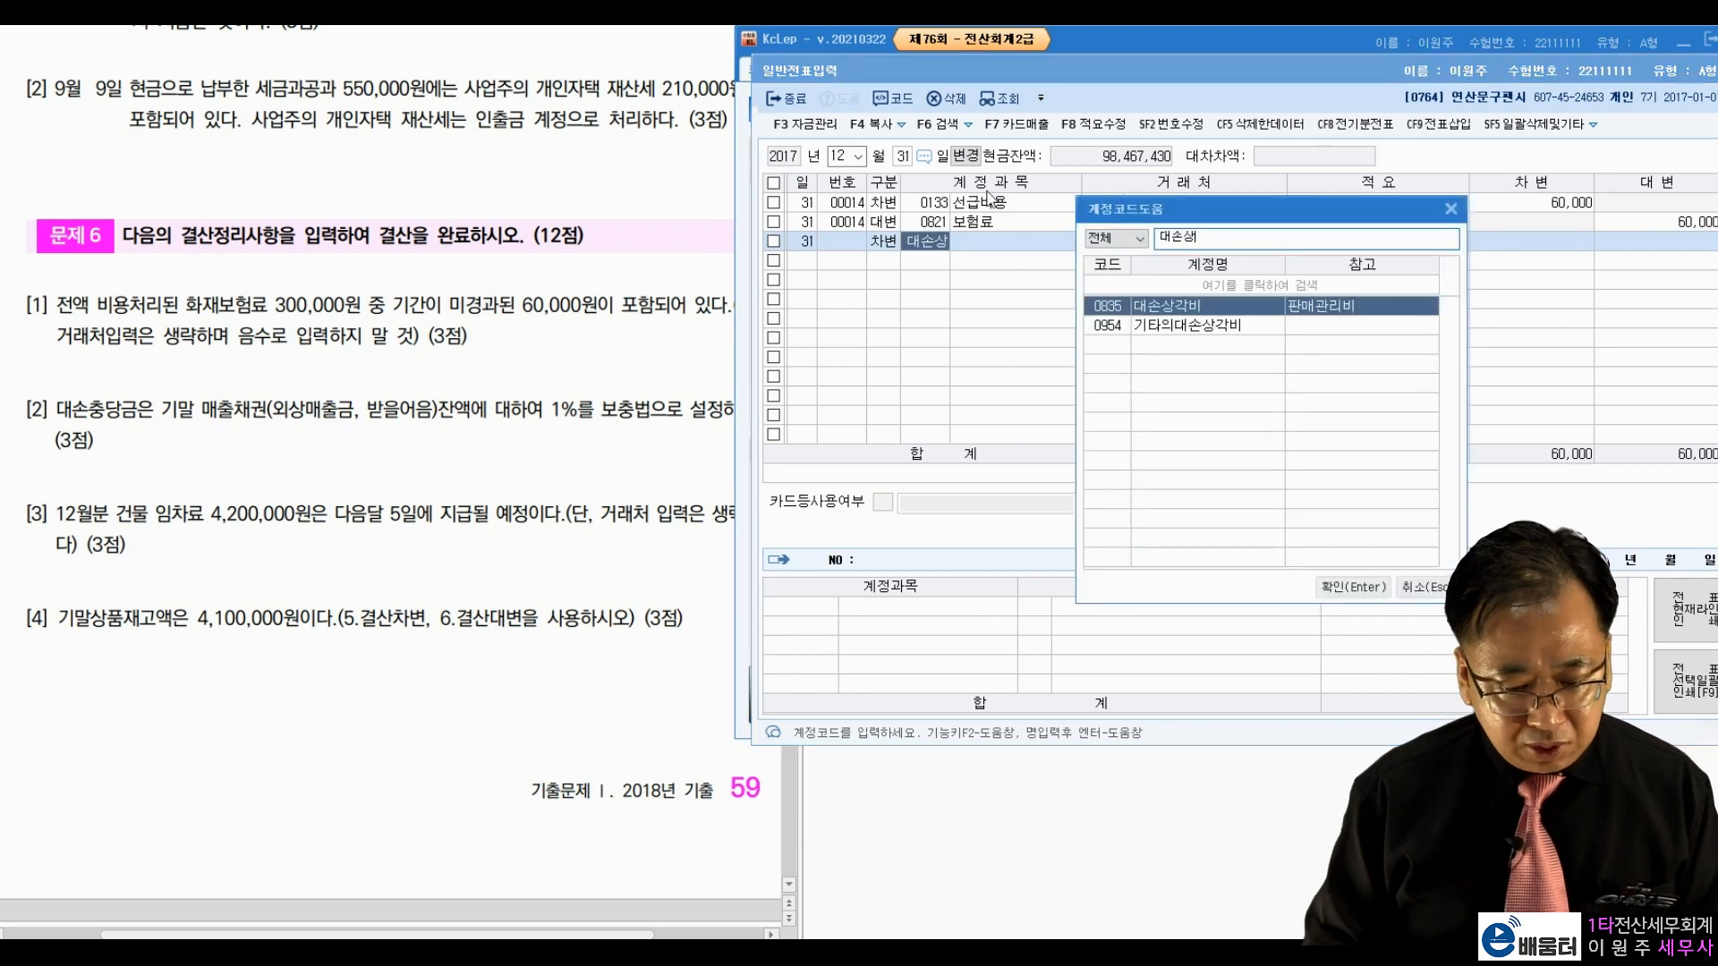
key(Return)
key(Return)
key(Return)
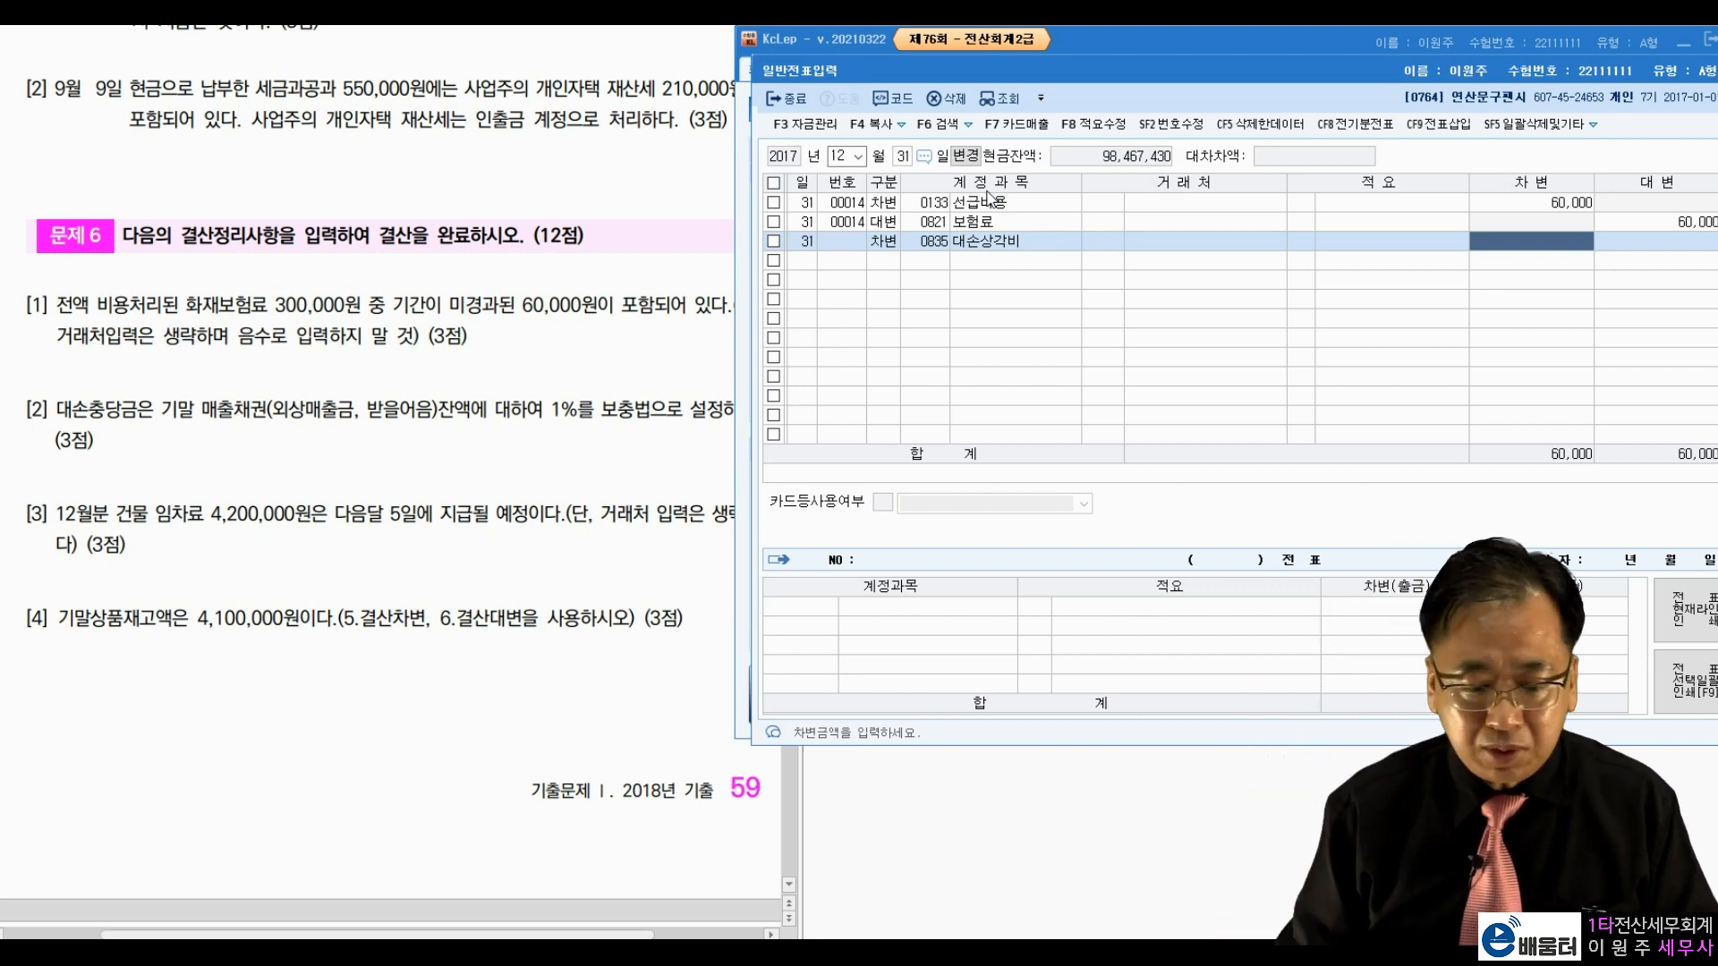
text(4200000)
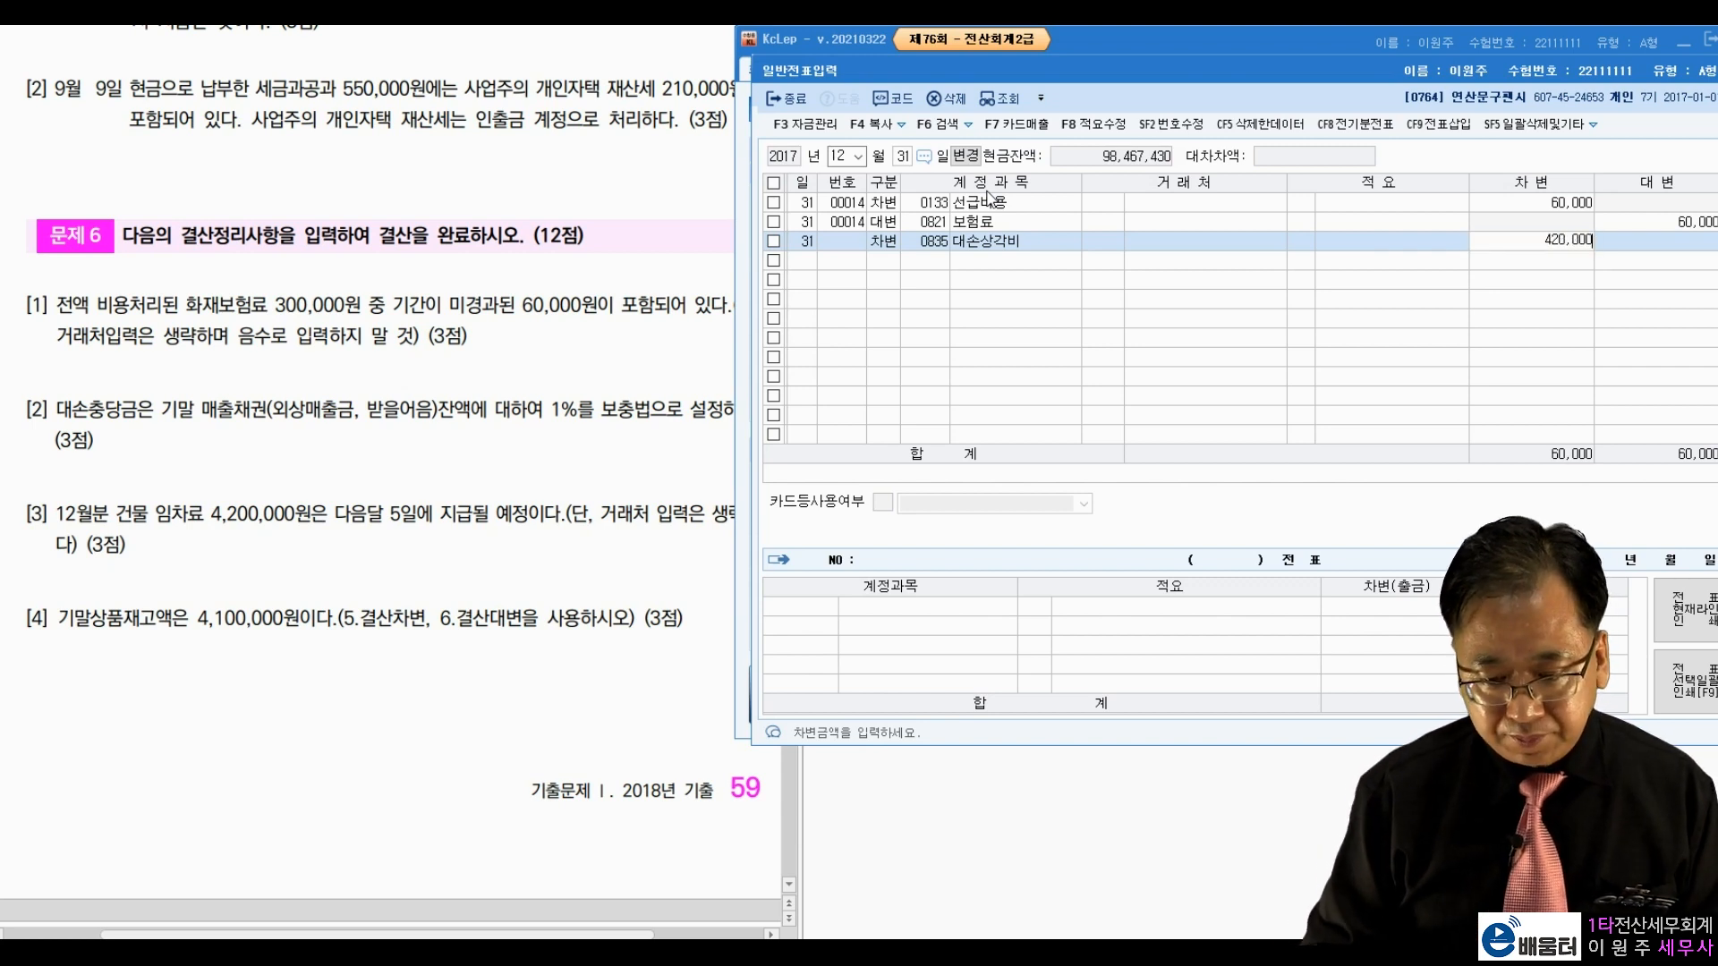
key(Return)
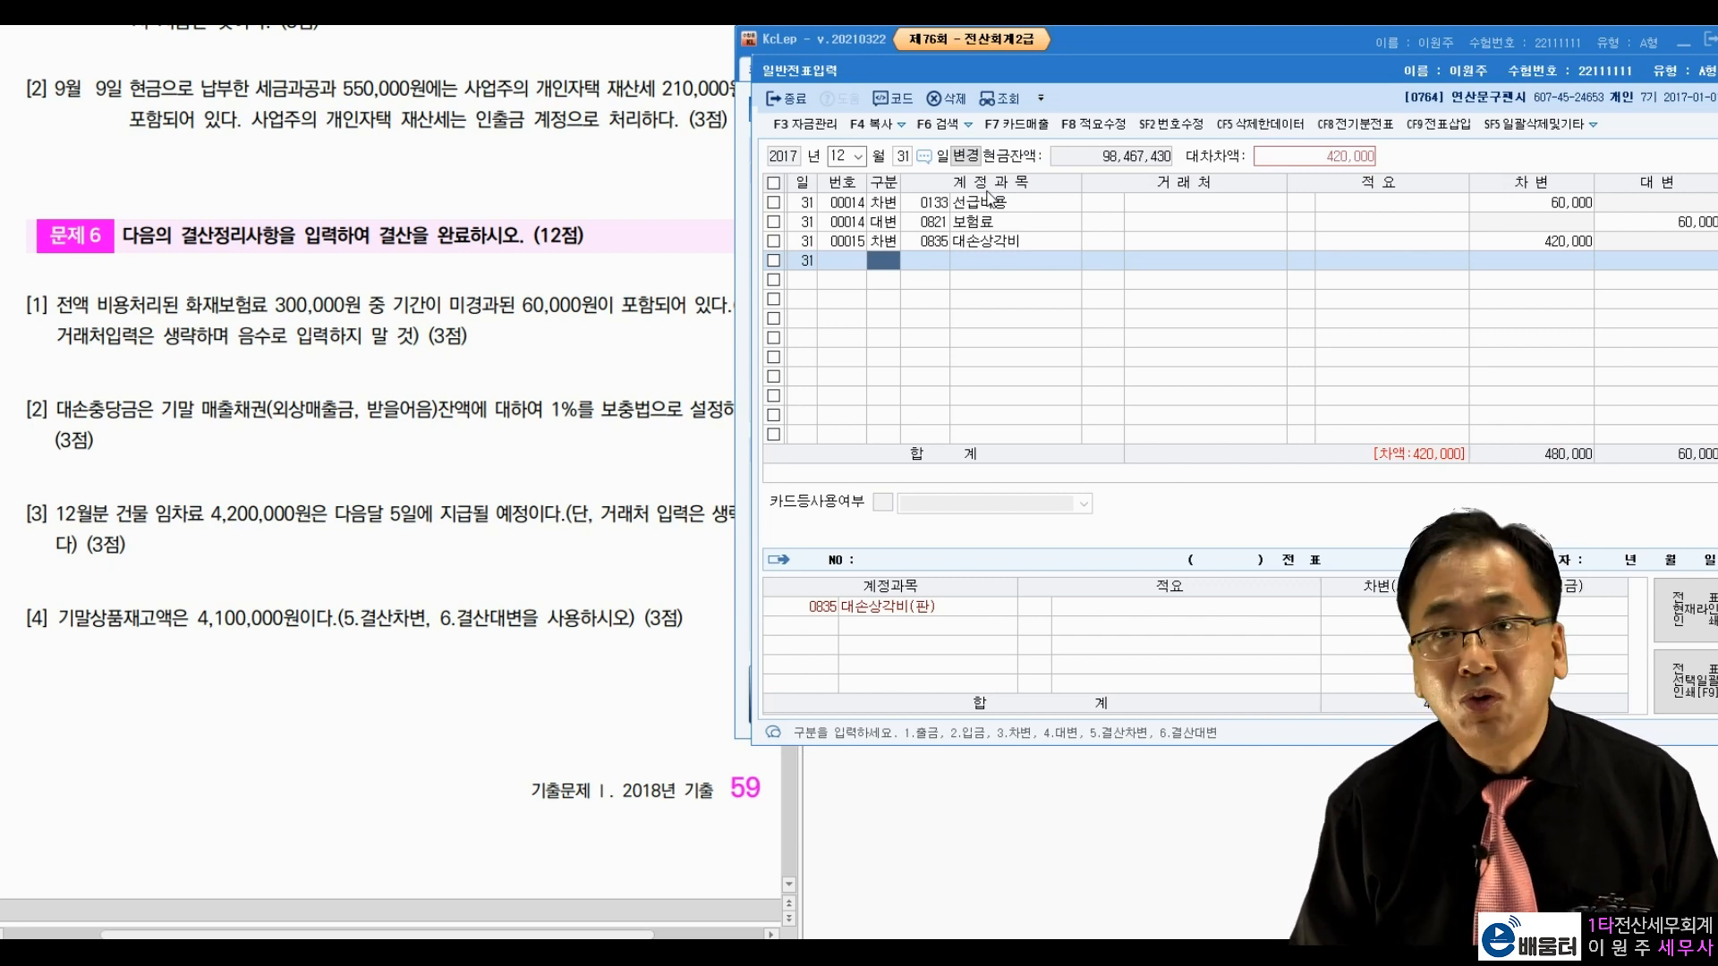
text(4)
key(Return)
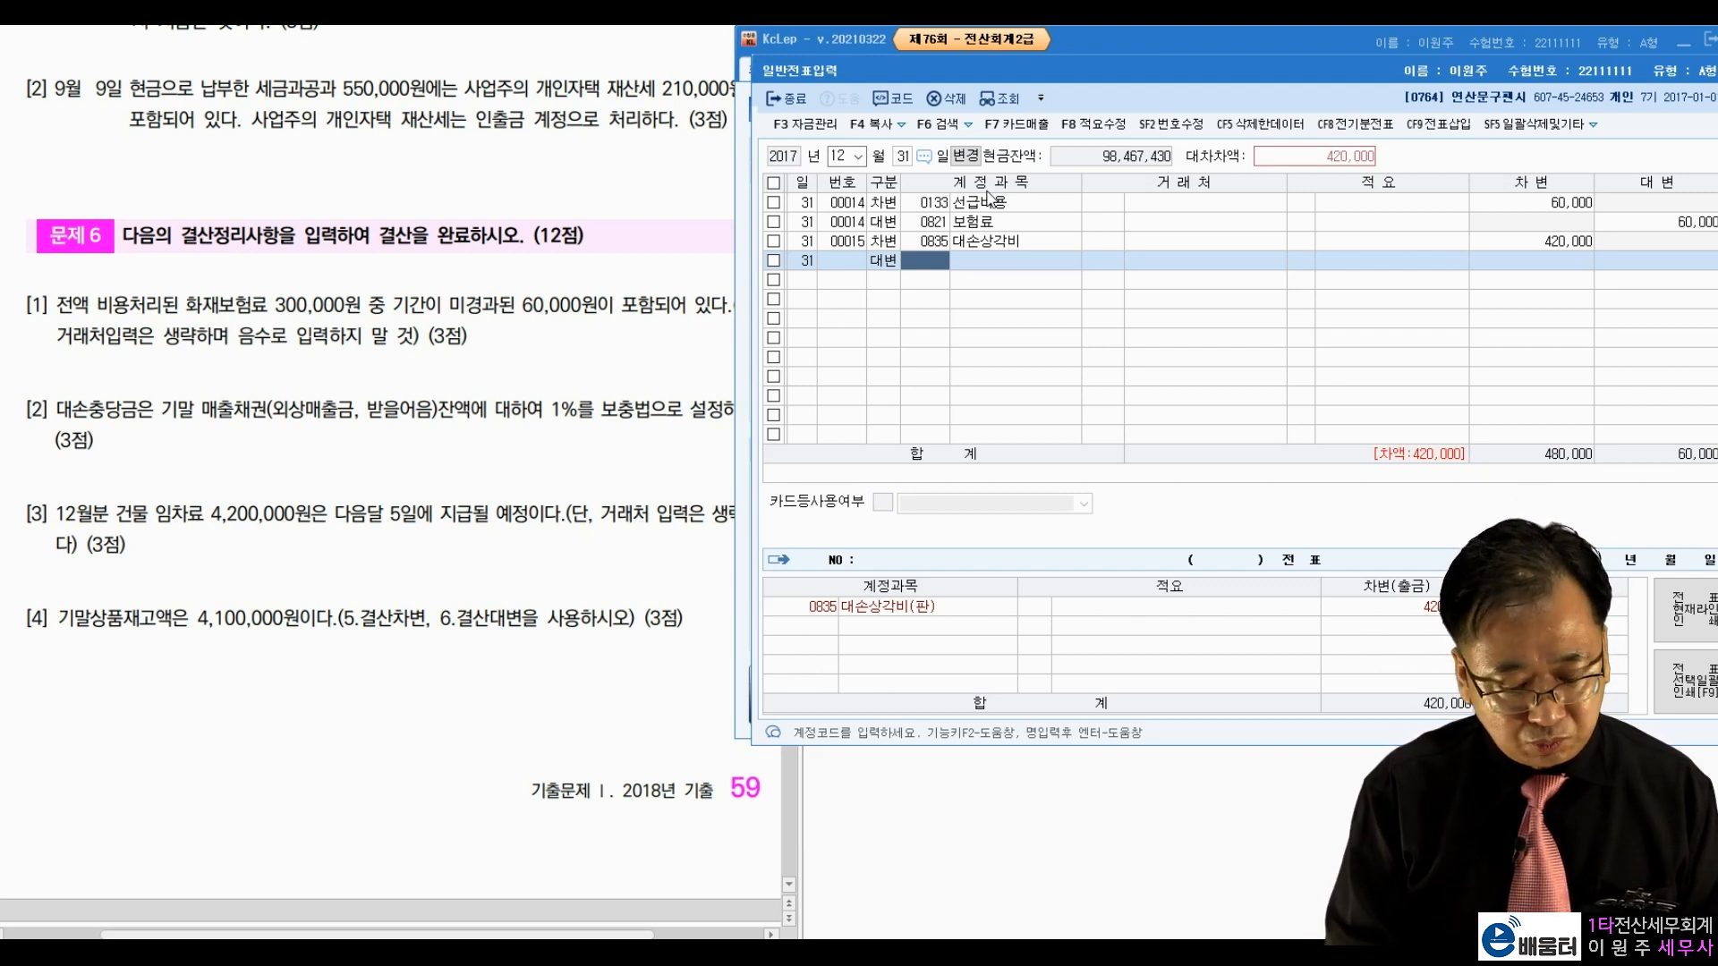
Step: Credit 0109 대손충당금 75,000 and 0111 대손충당금 345,000 to balance the slip
text(대손충)
key(Return)
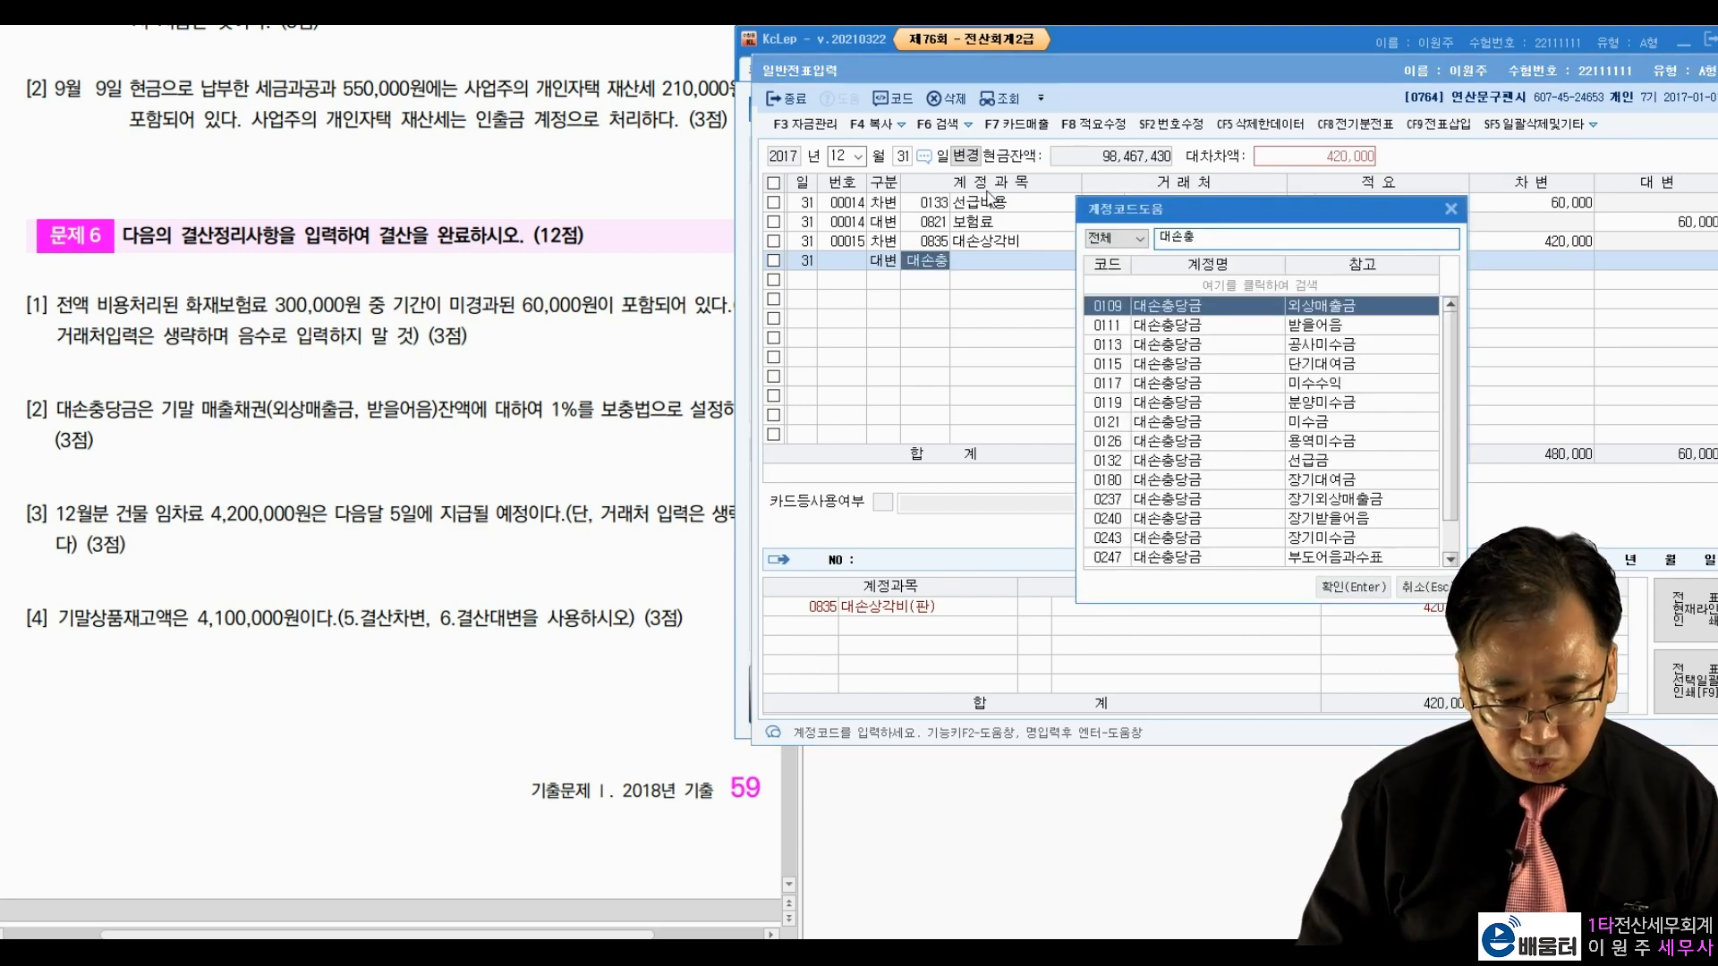
key(Return)
key(Return)
key(Return)
key(Return)
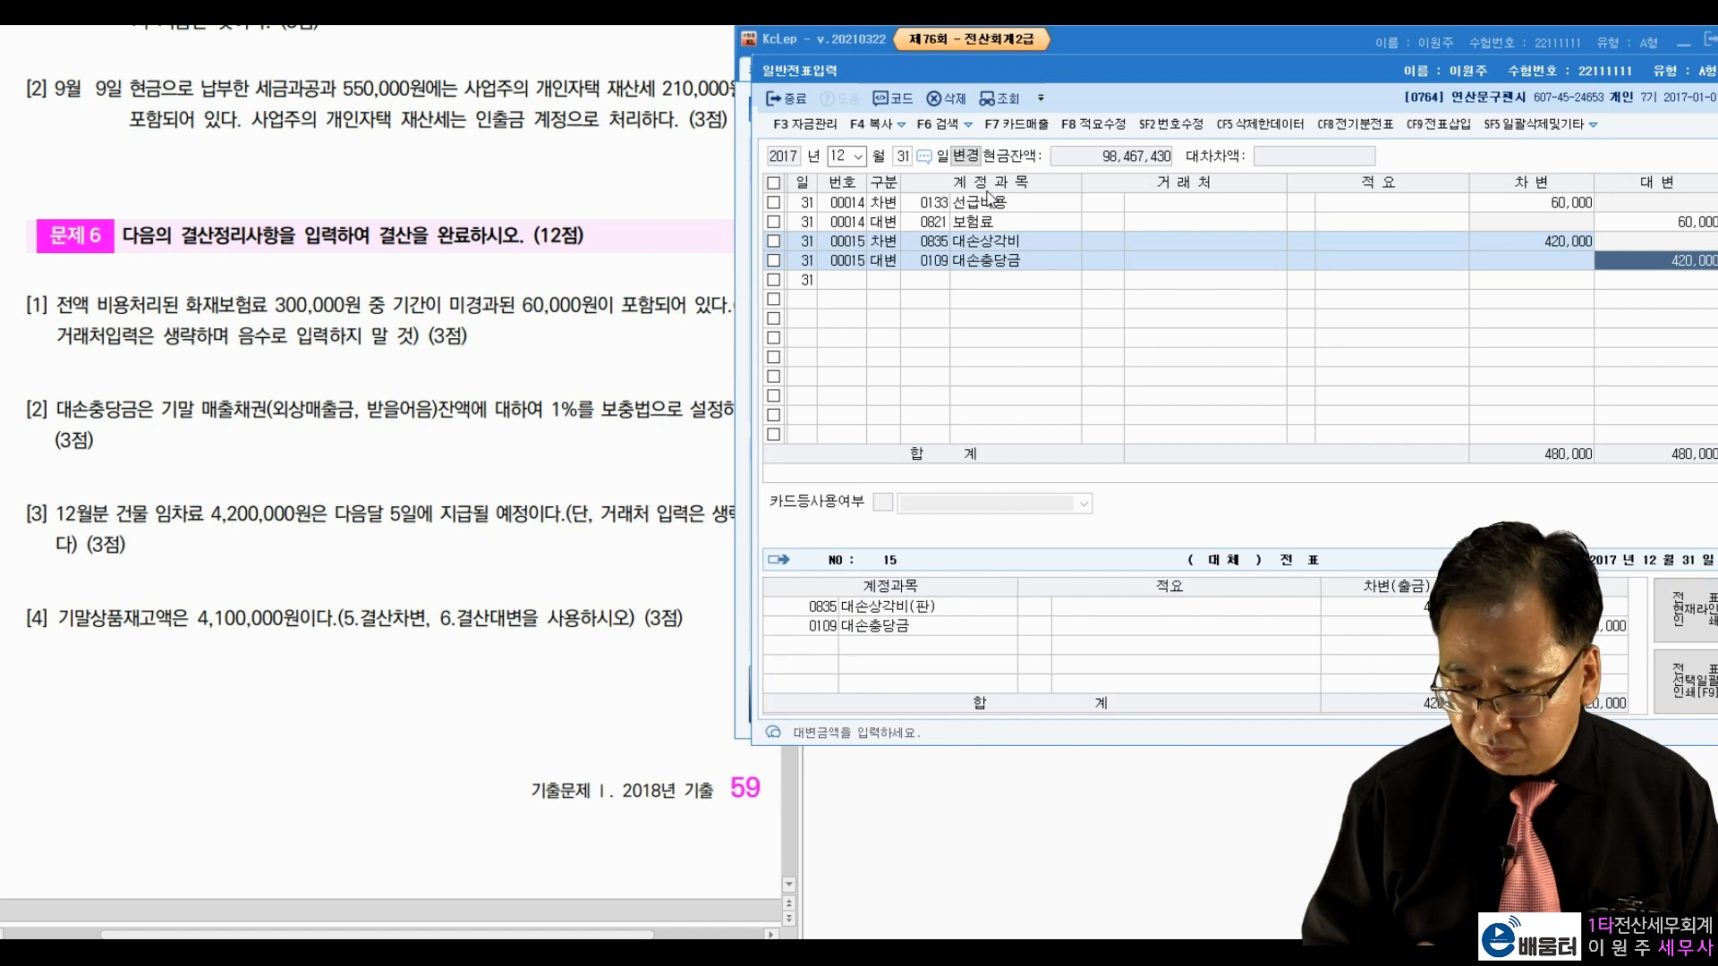
text(75000)
key(Return)
text(4)
key(Return)
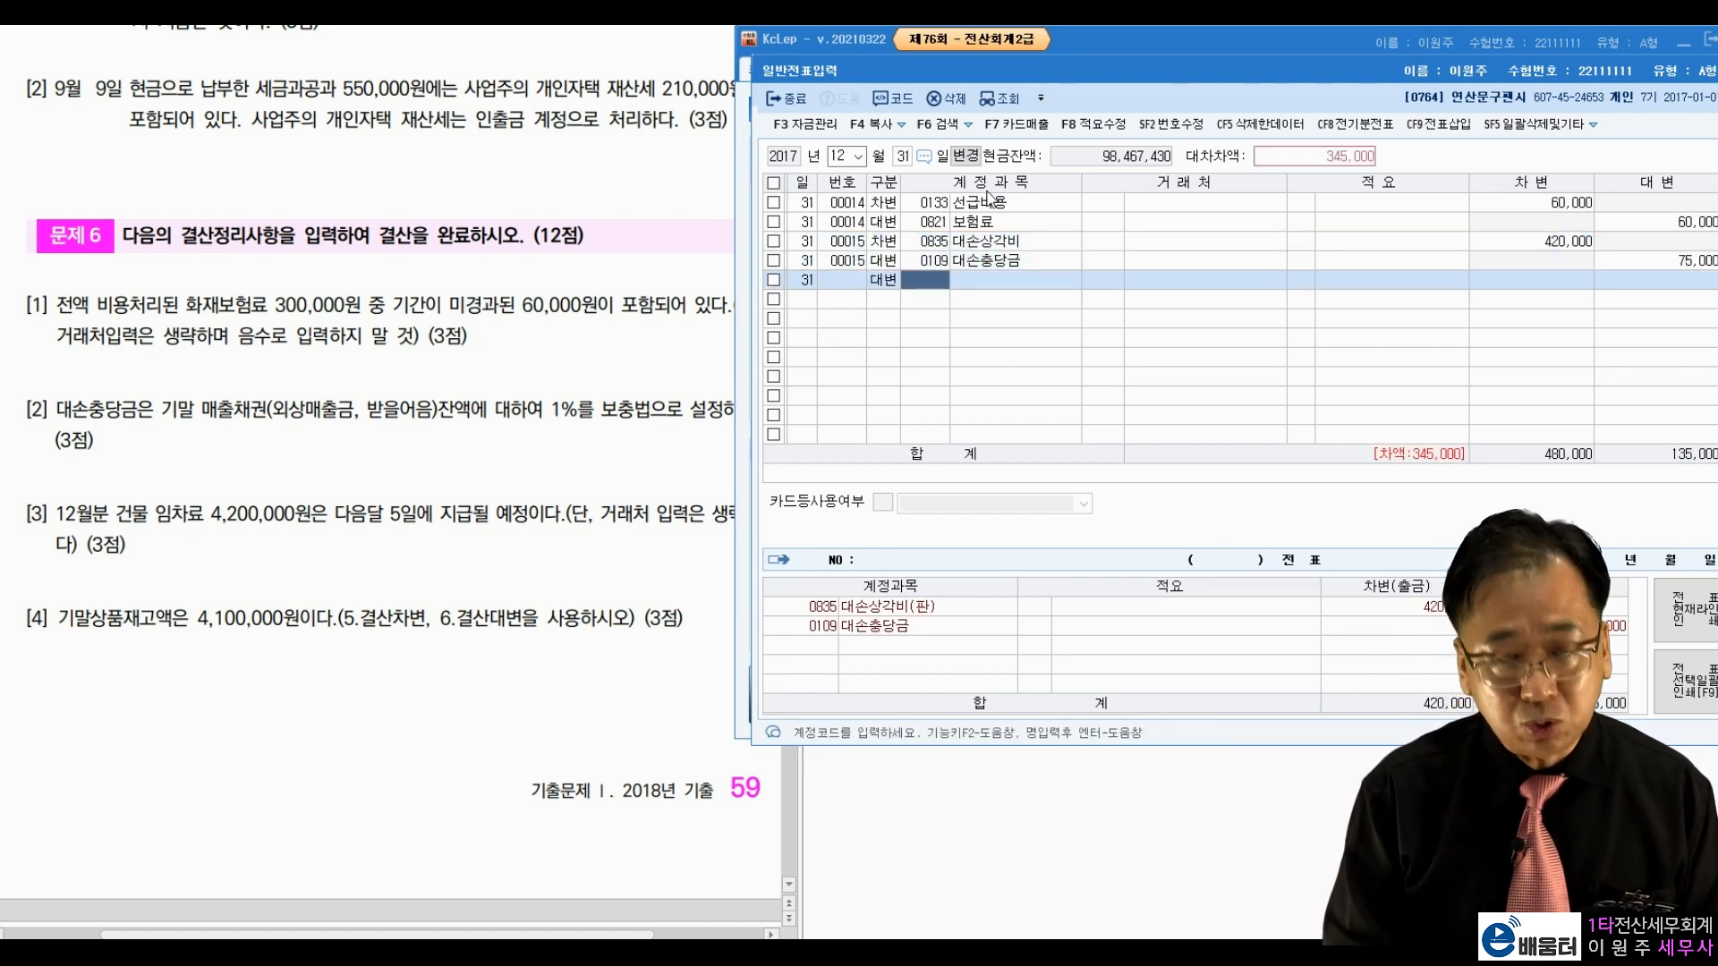
text(대손충)
key(Return)
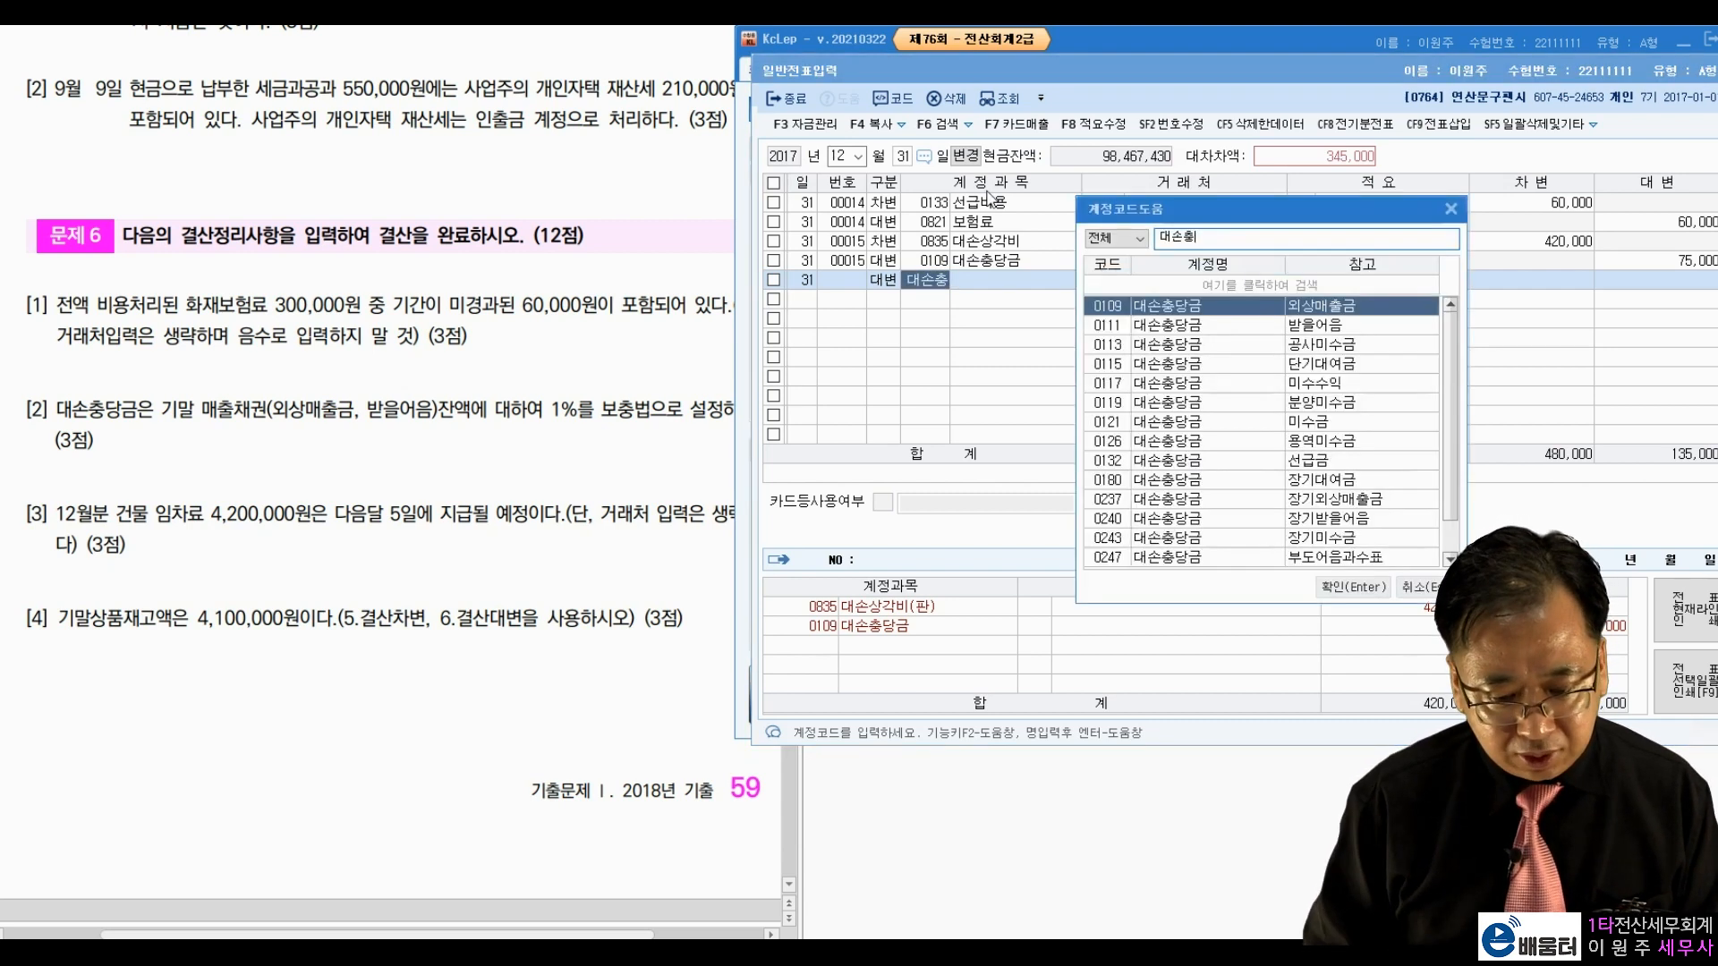
key(Down)
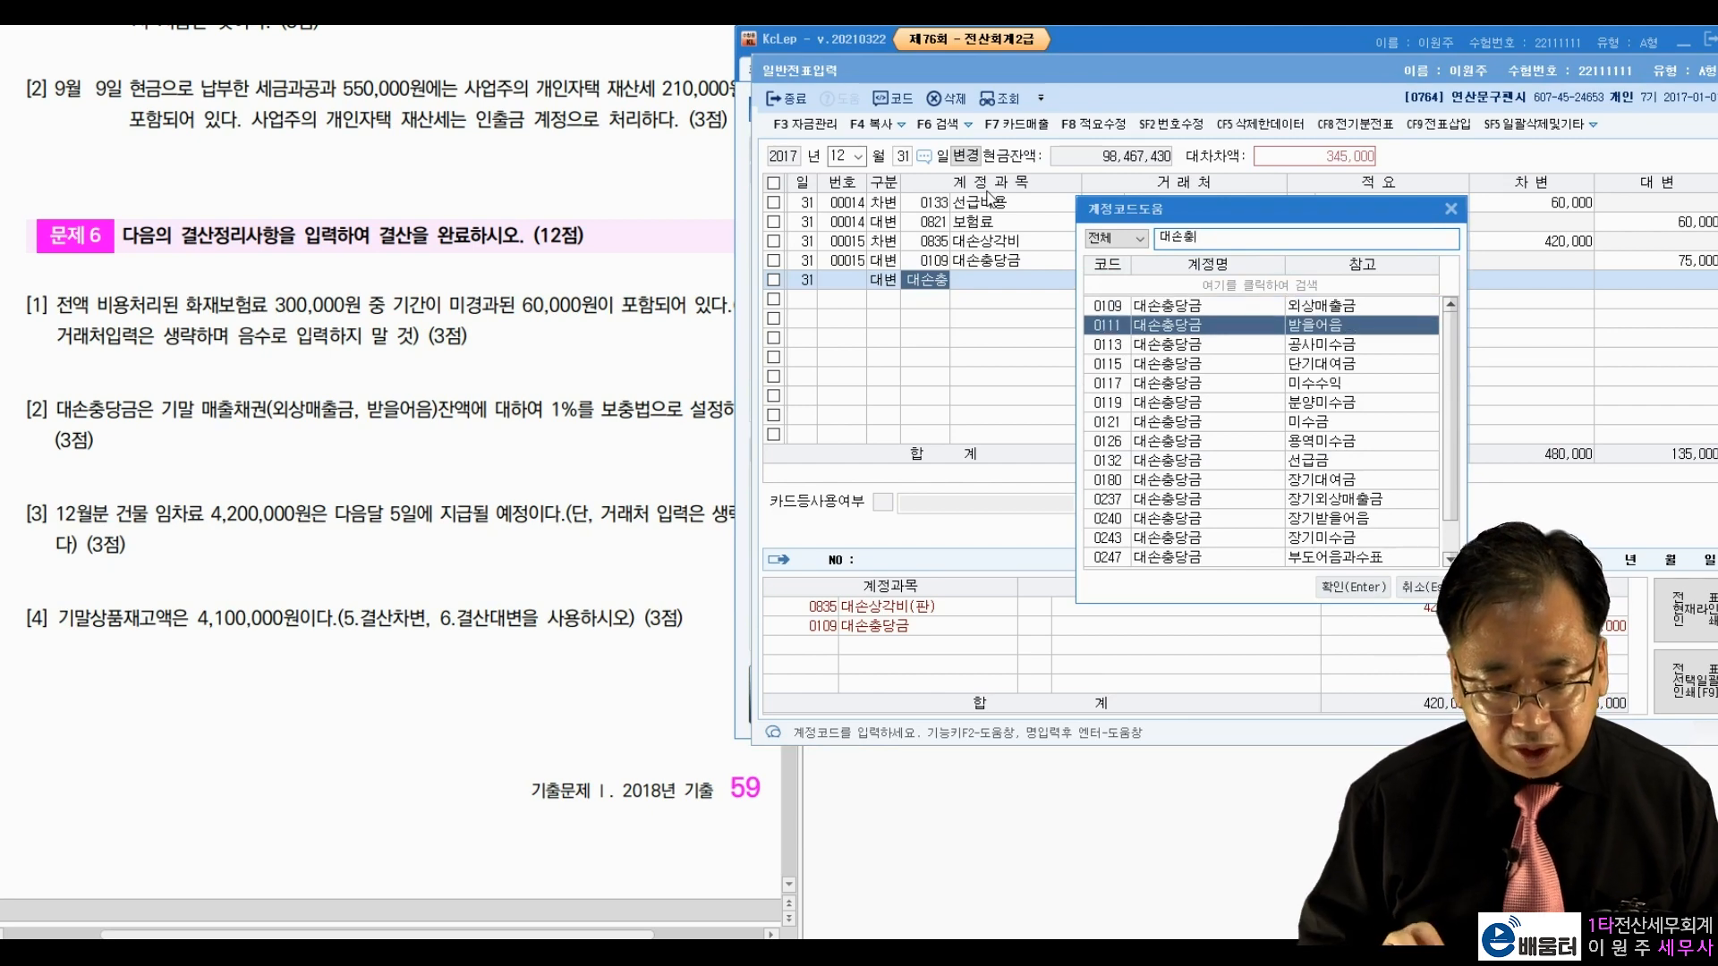
key(Return)
key(Return)
key(Return)
key(Return)
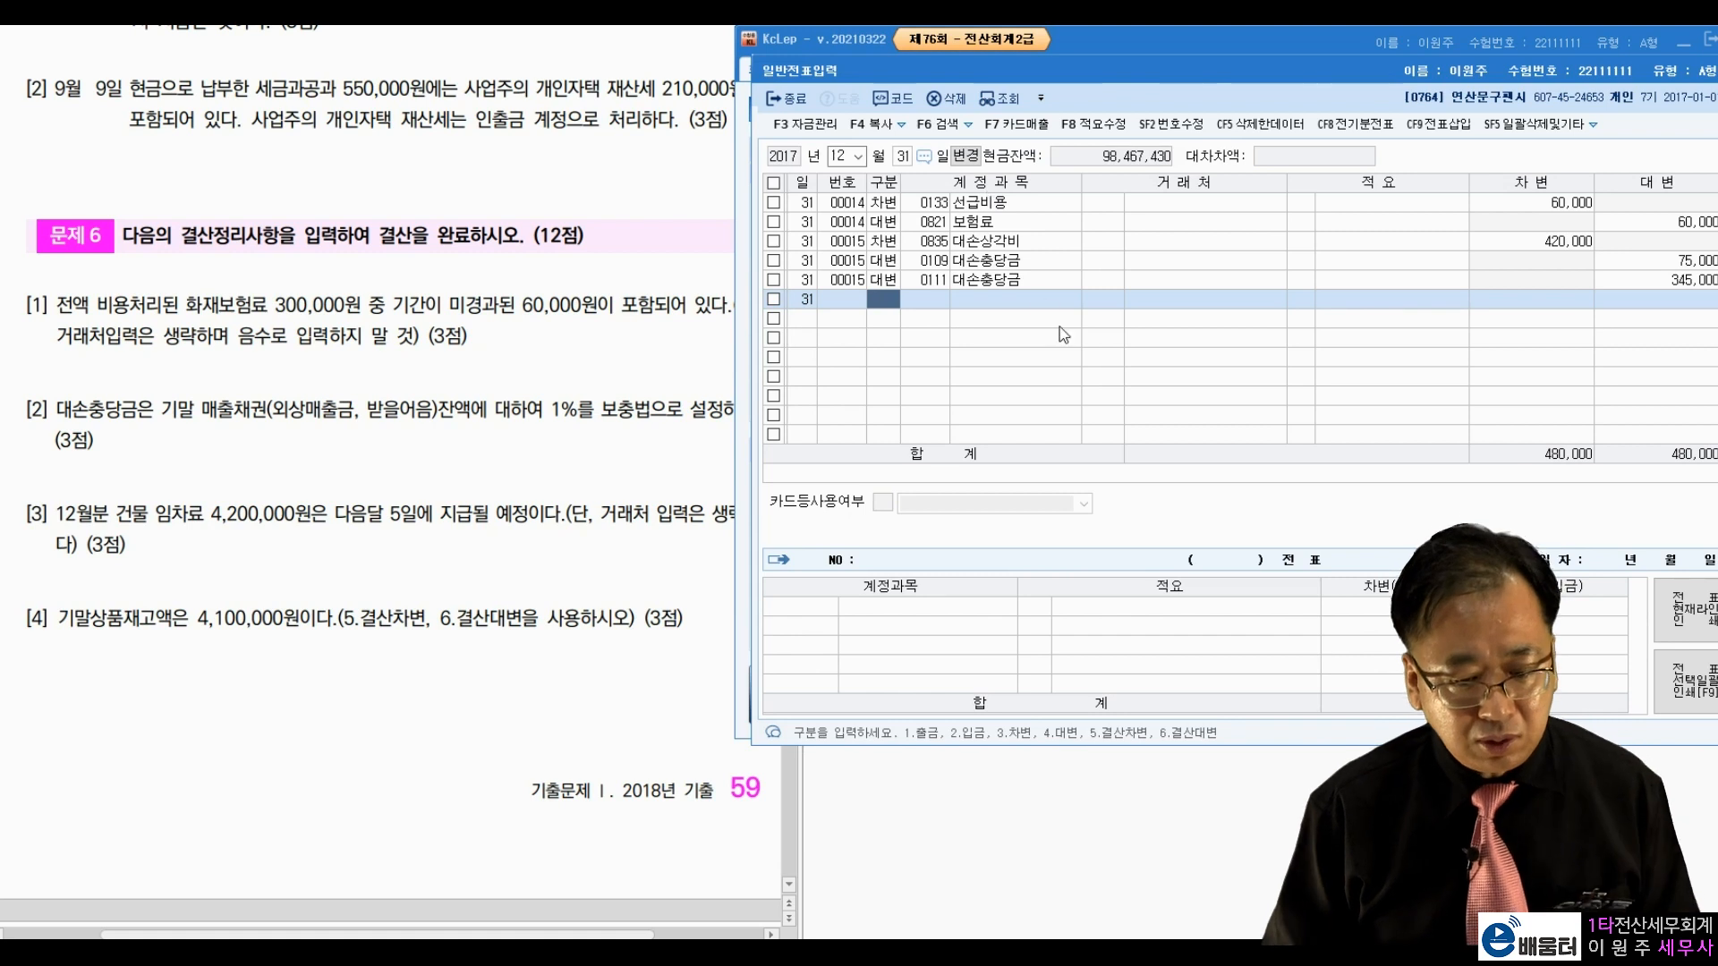
click(1681, 261)
click(1682, 280)
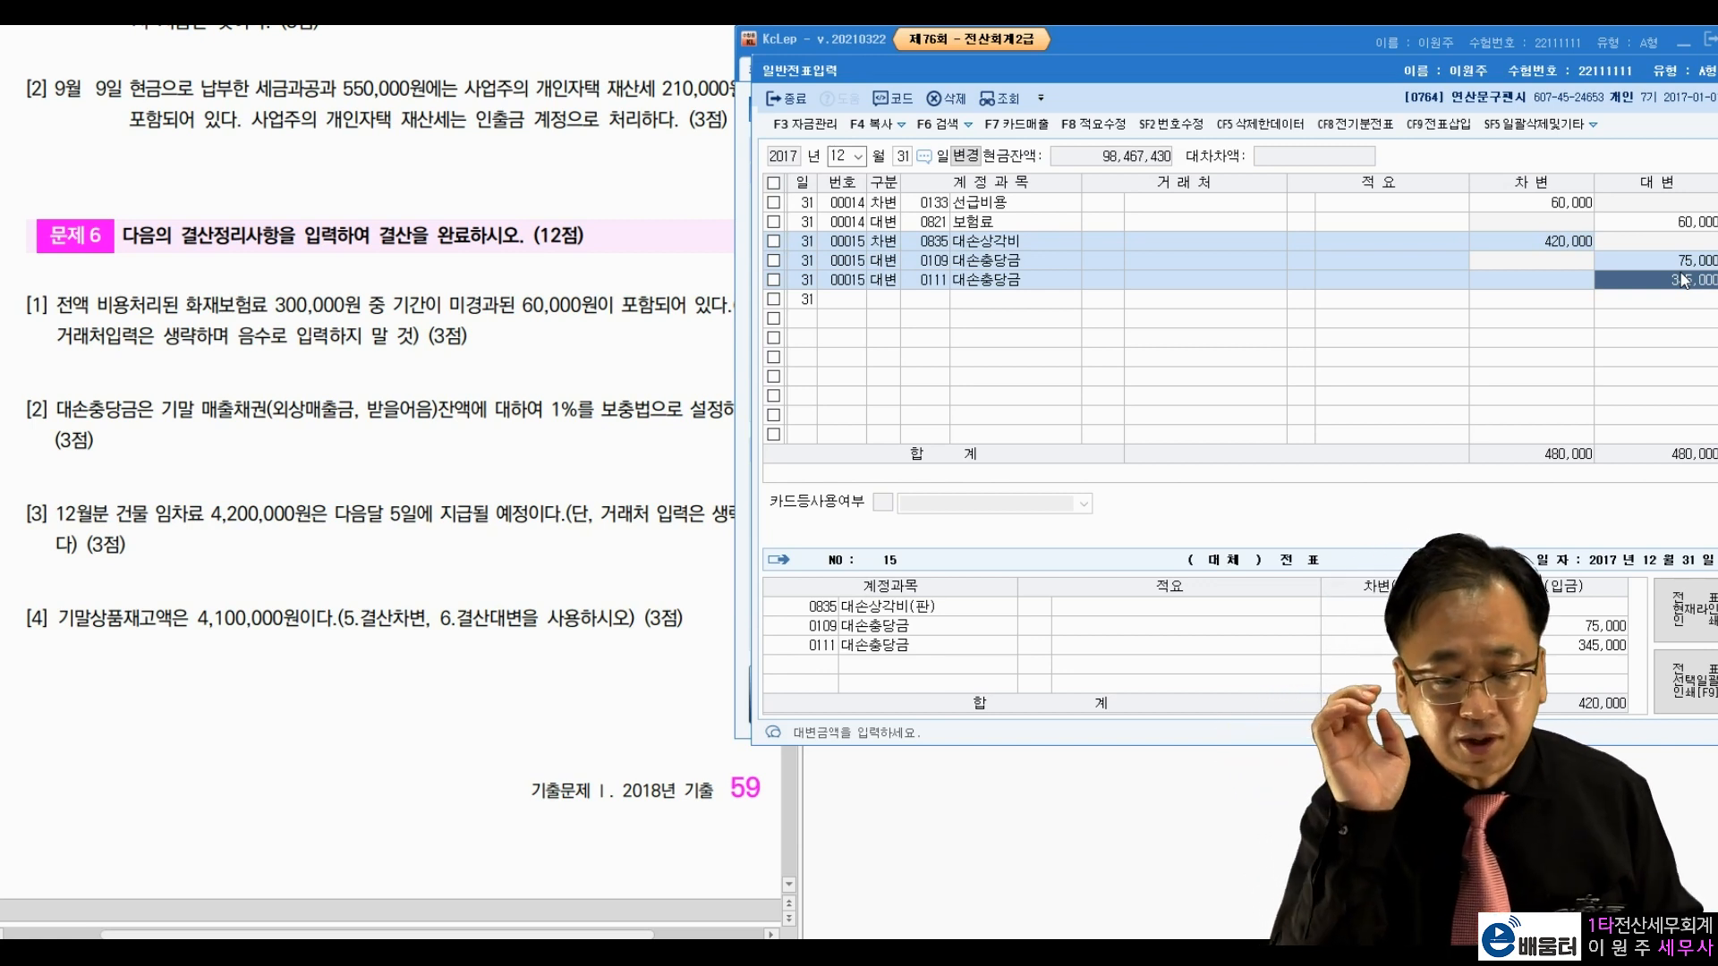
Step: Delete slip 00015 with F5 and close the general journal
click(1503, 243)
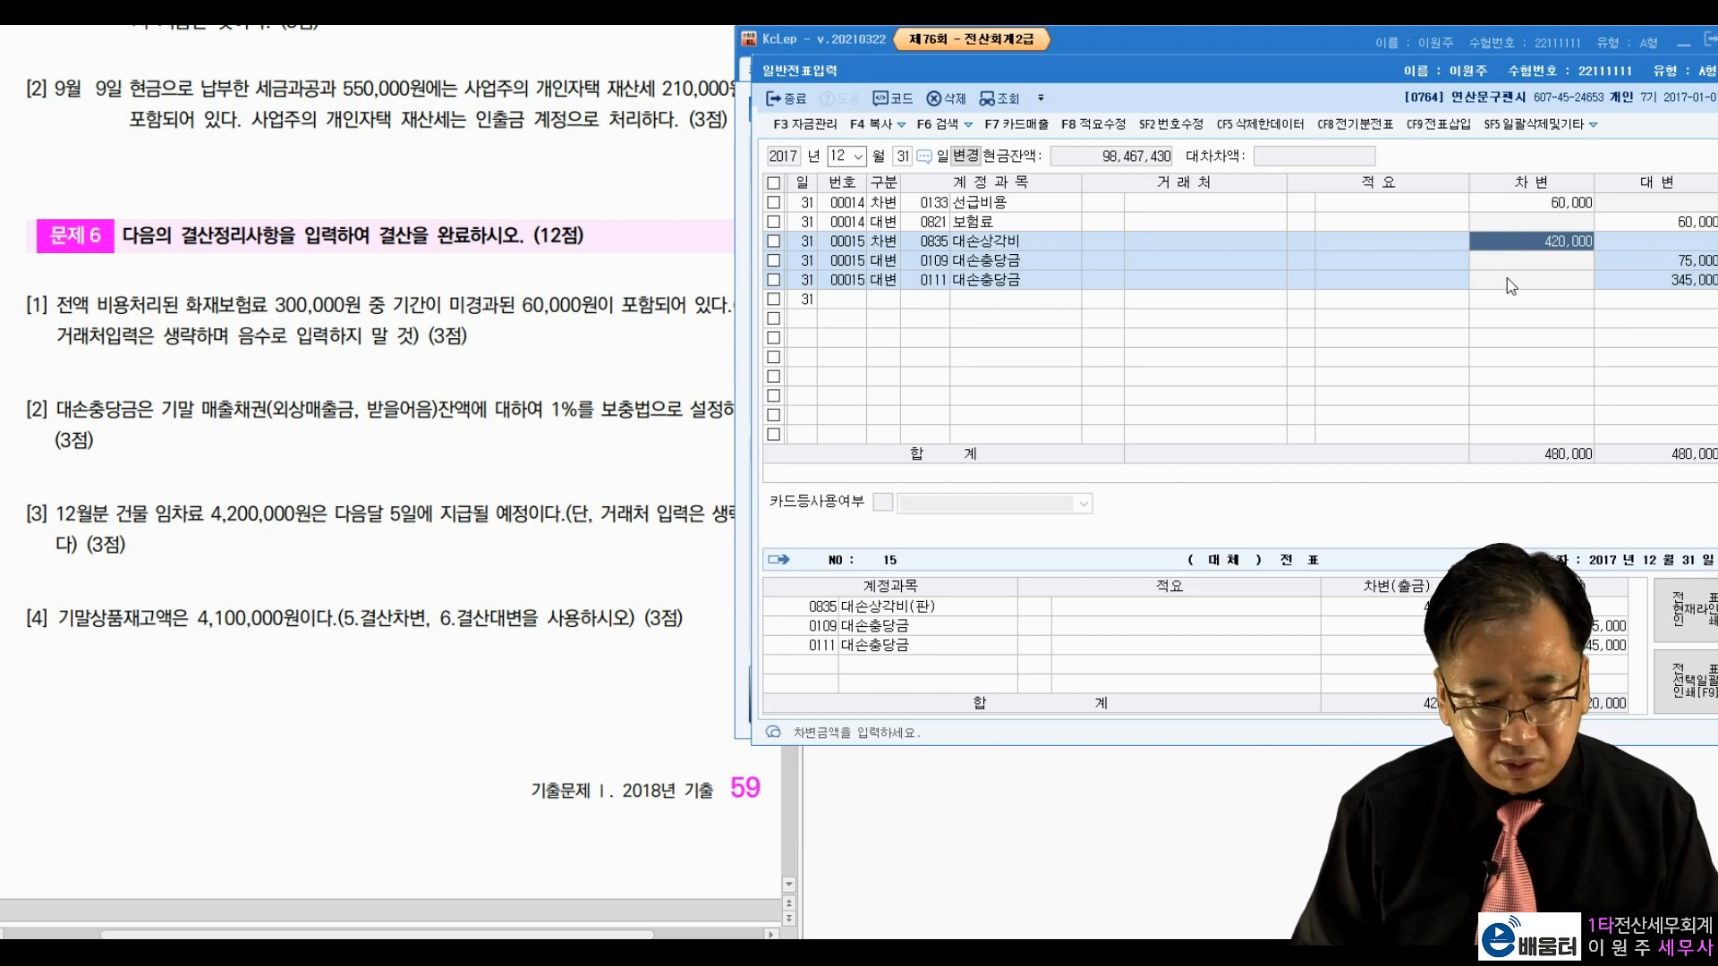
key(F5)
key(Return)
key(Return)
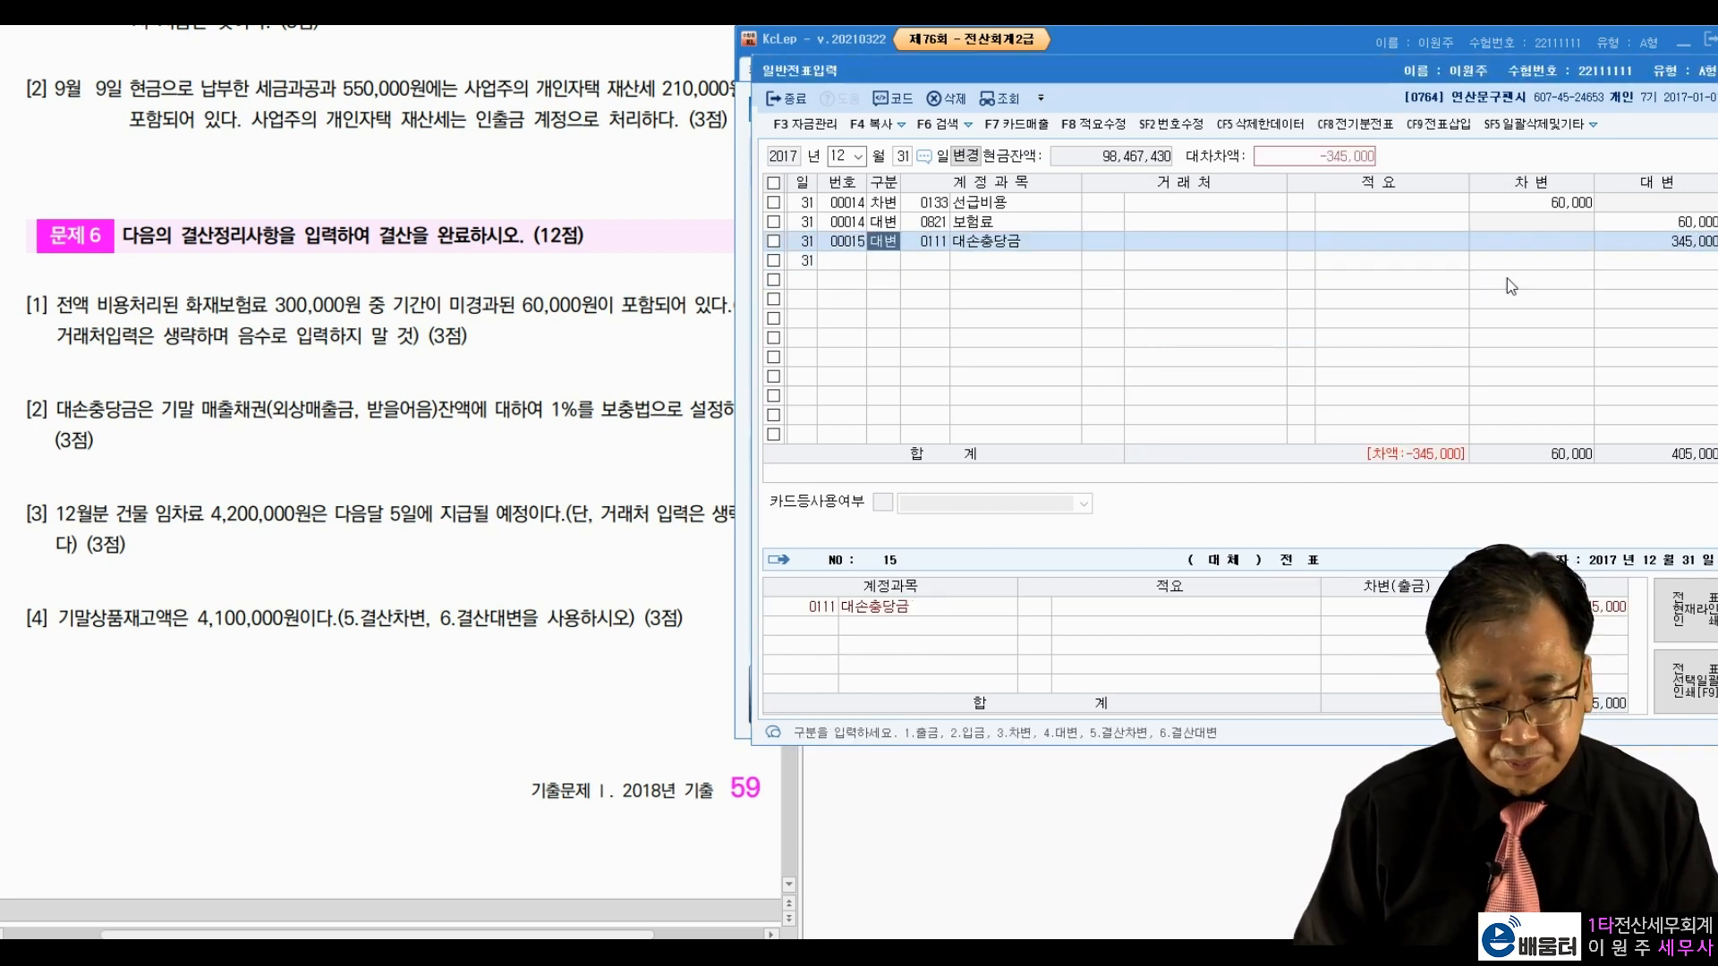
key(Escape)
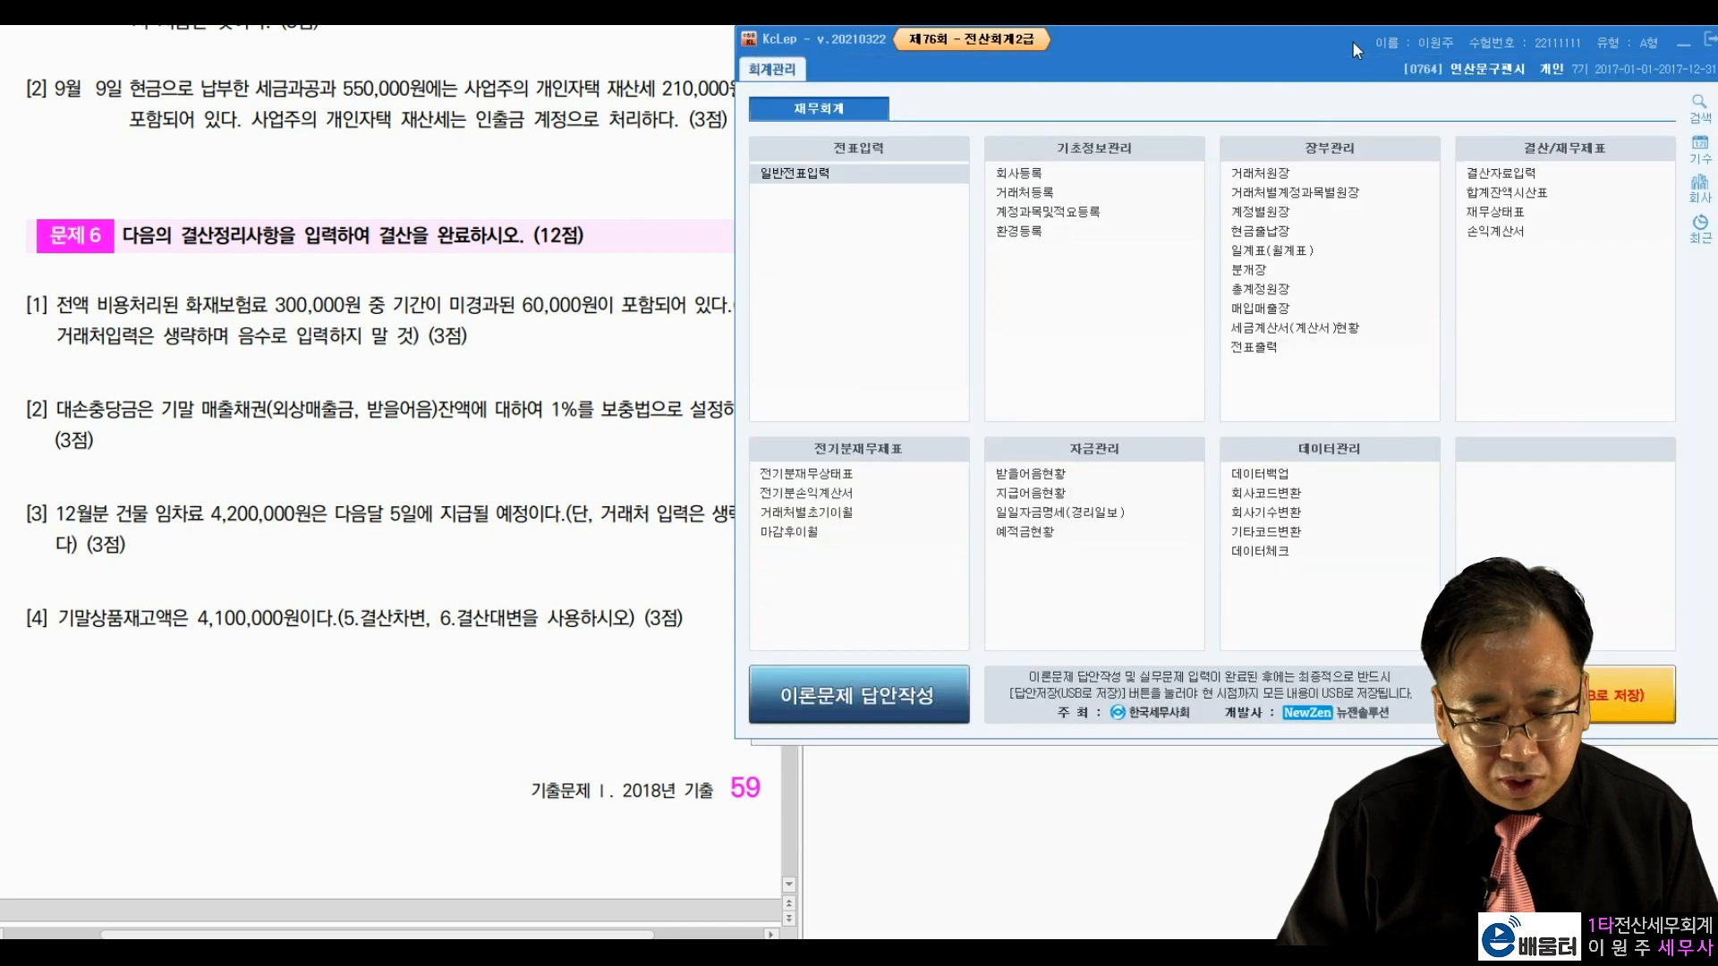
Step: Open 결산자료입력 for January–December and accept the cost-of-sales settings
click(1530, 179)
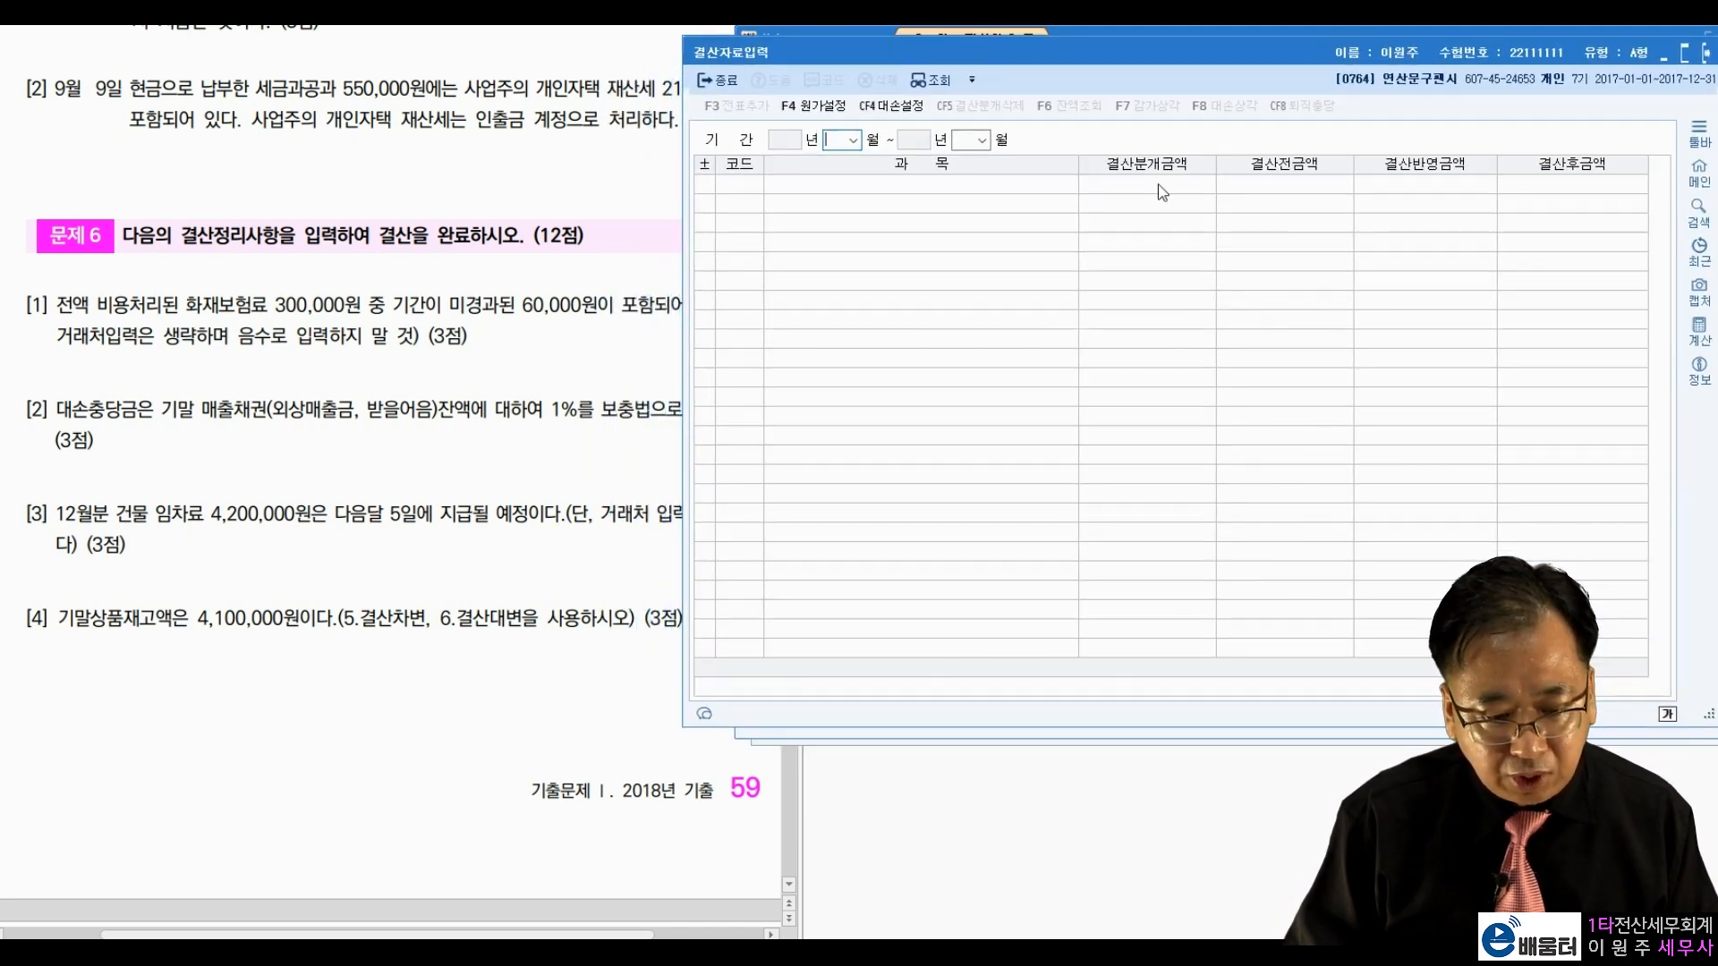
text(1)
key(Return)
text(12)
key(Return)
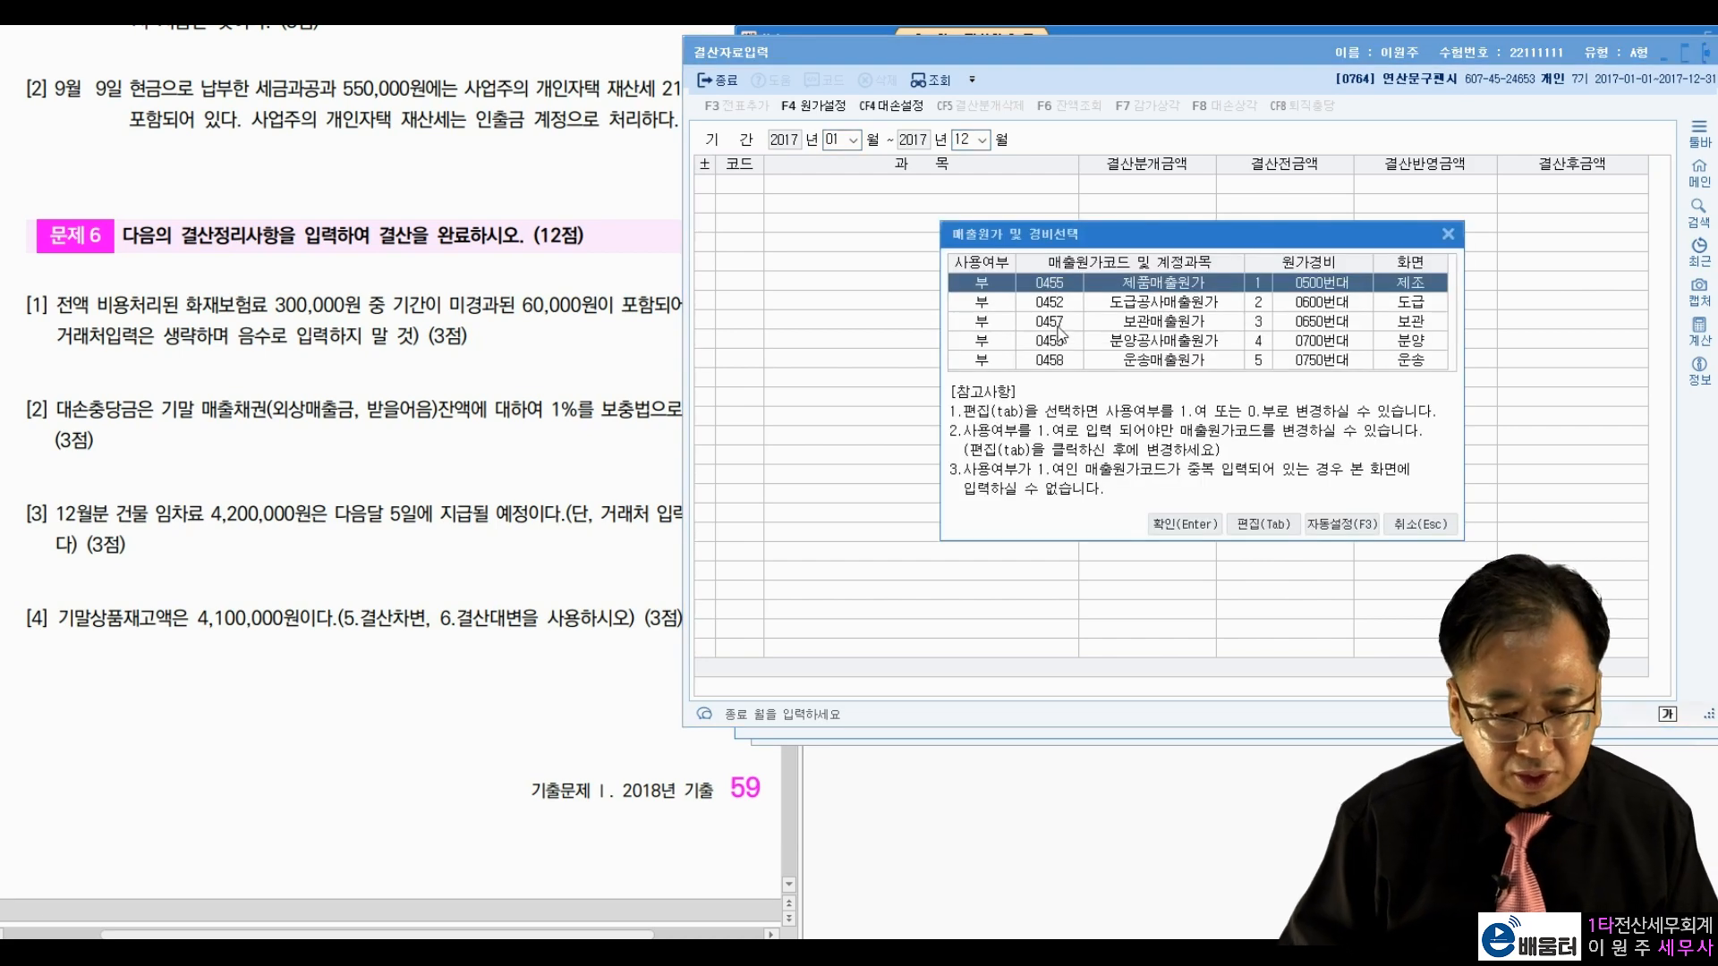
key(Return)
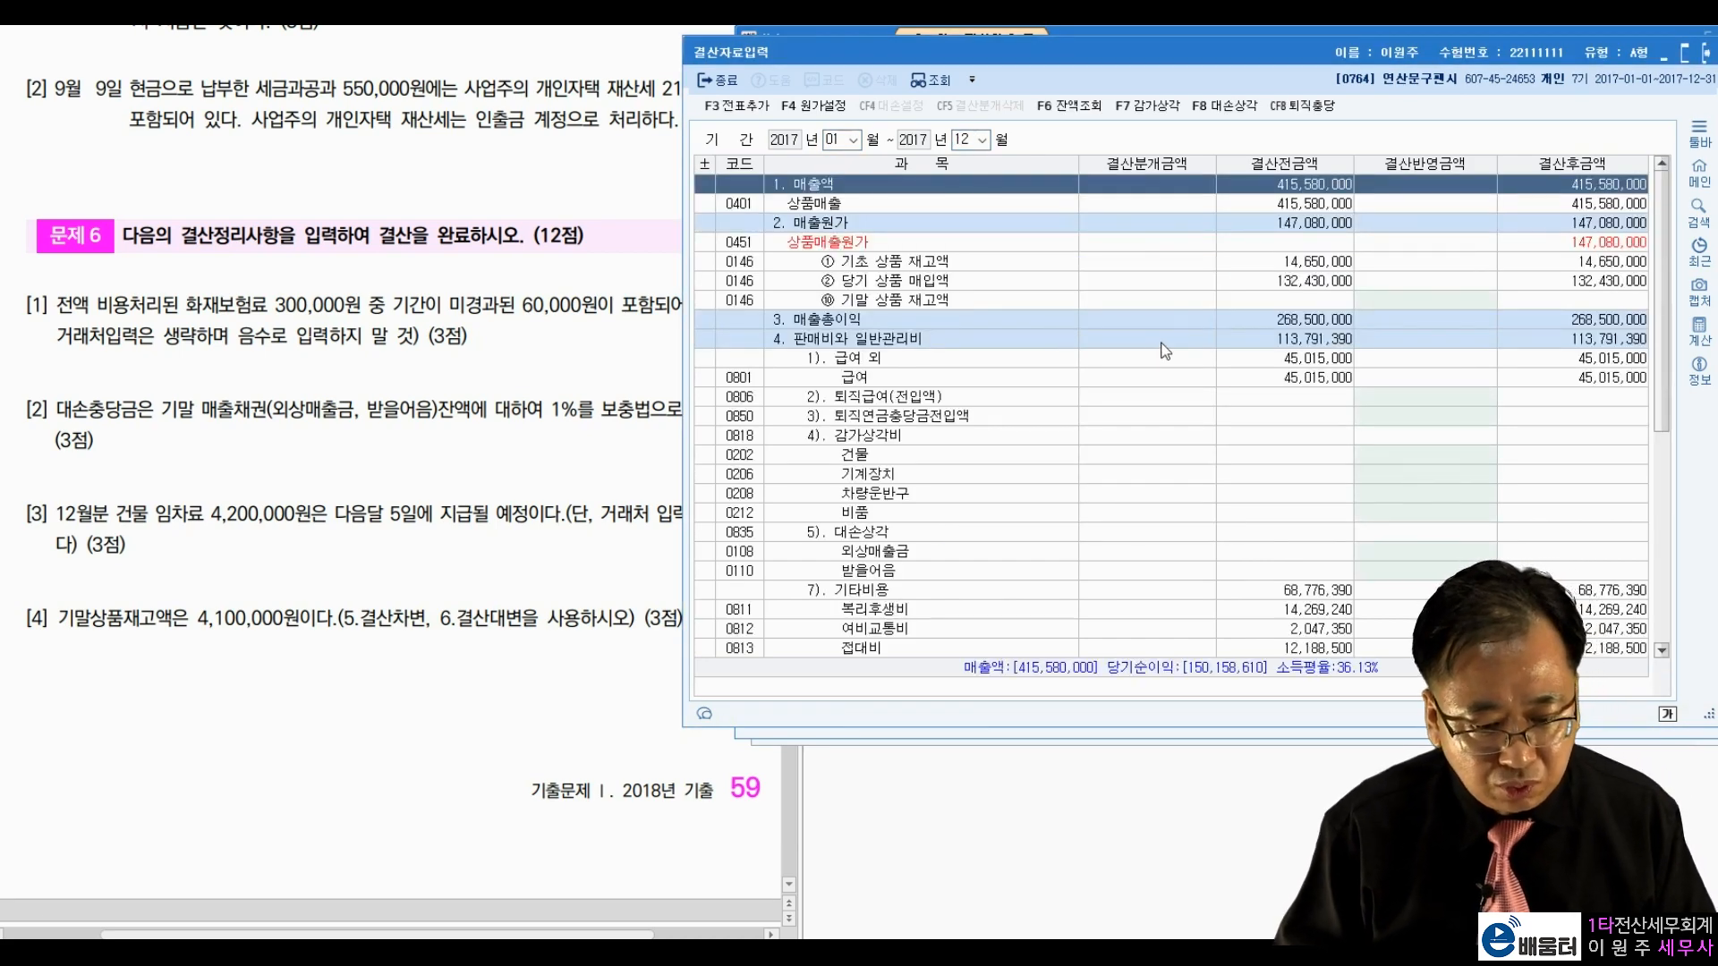
Step: Bring up F8 대손상각 and review the 1% provisions: 75,000 외상매출금, 345,000 받을어음
click(1218, 107)
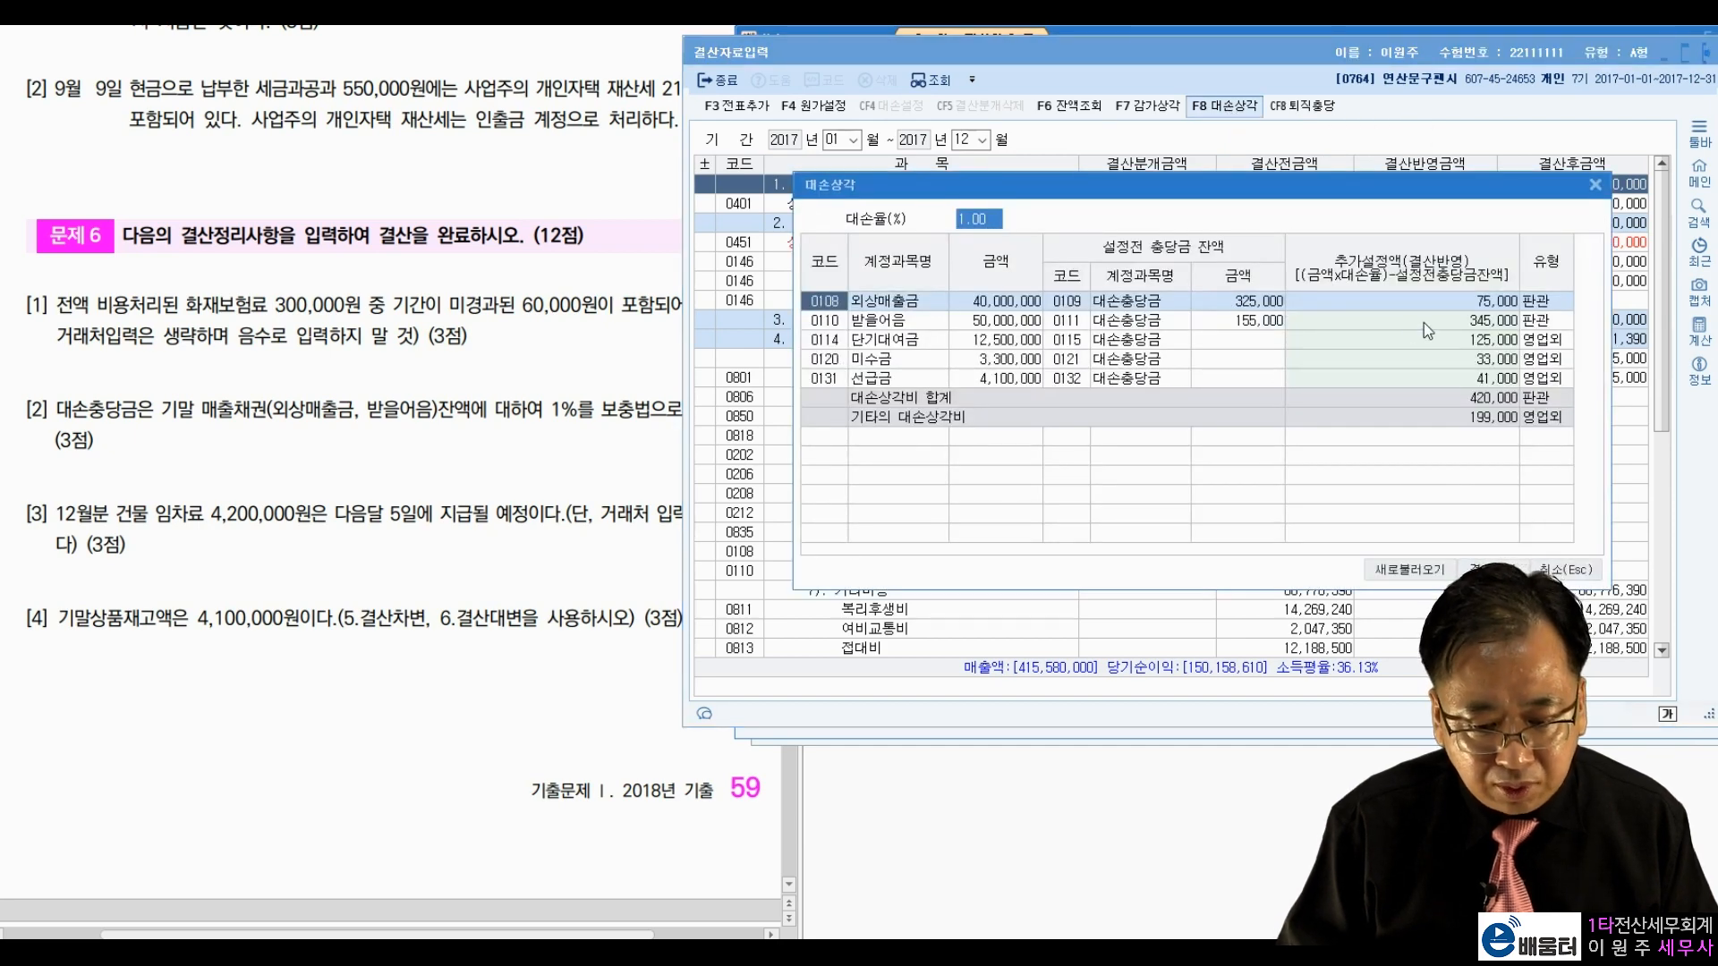
click(1456, 306)
click(1462, 320)
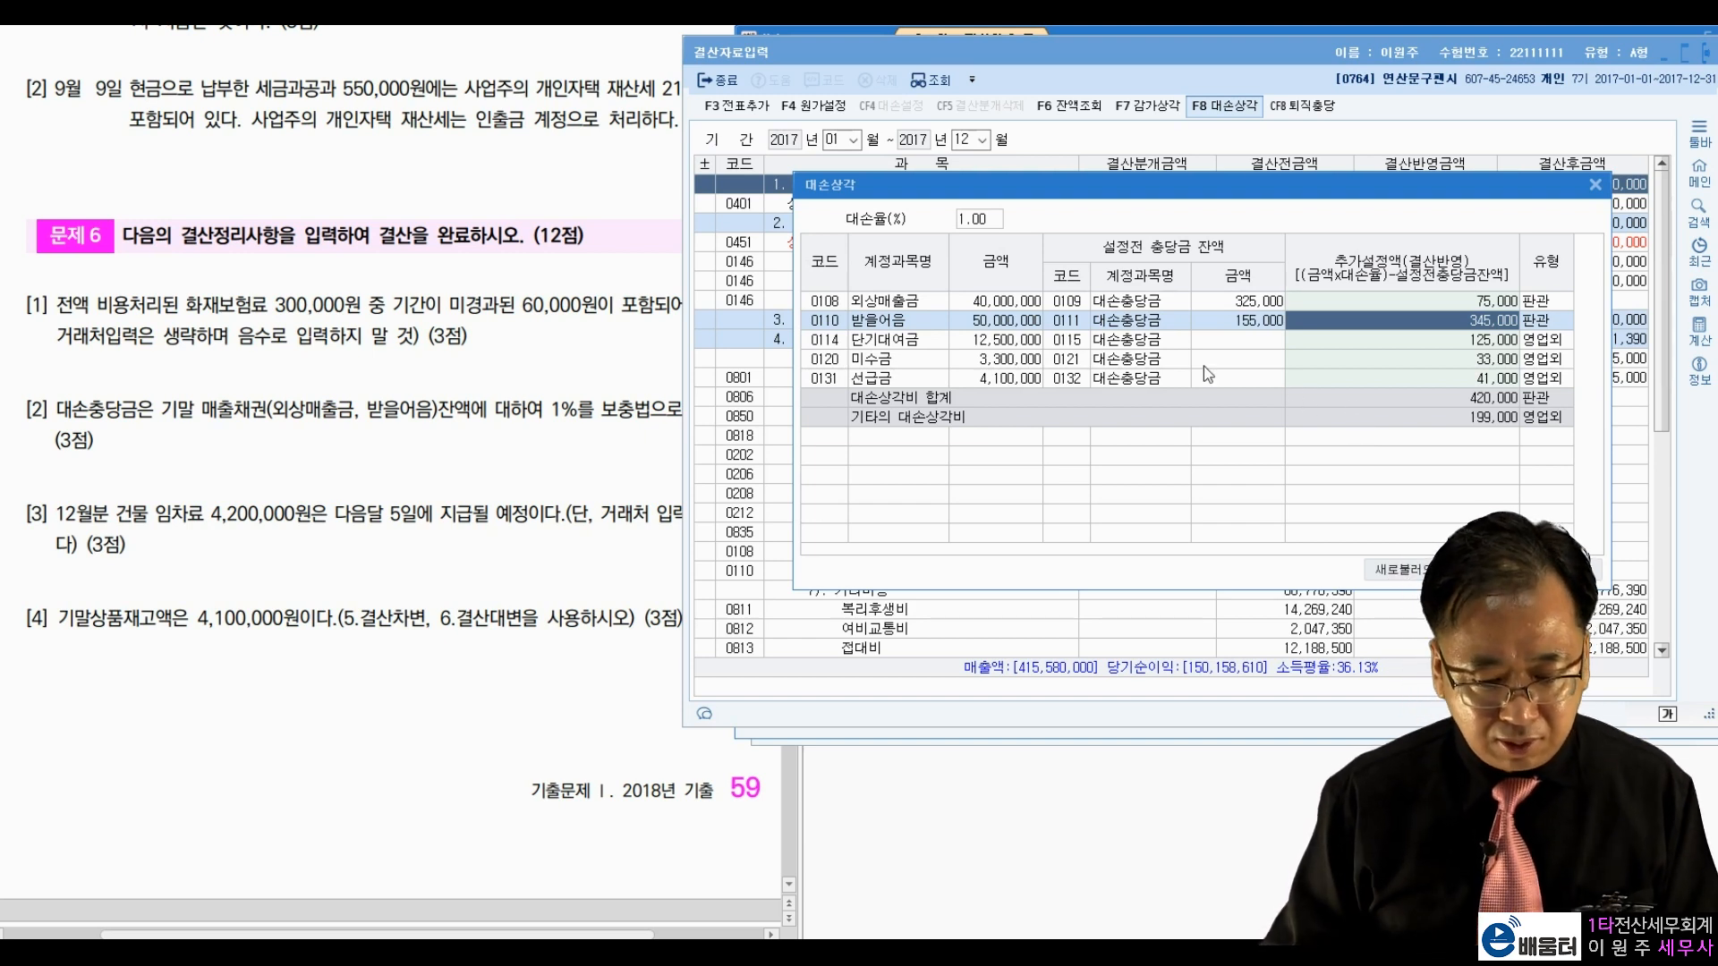
click(1022, 302)
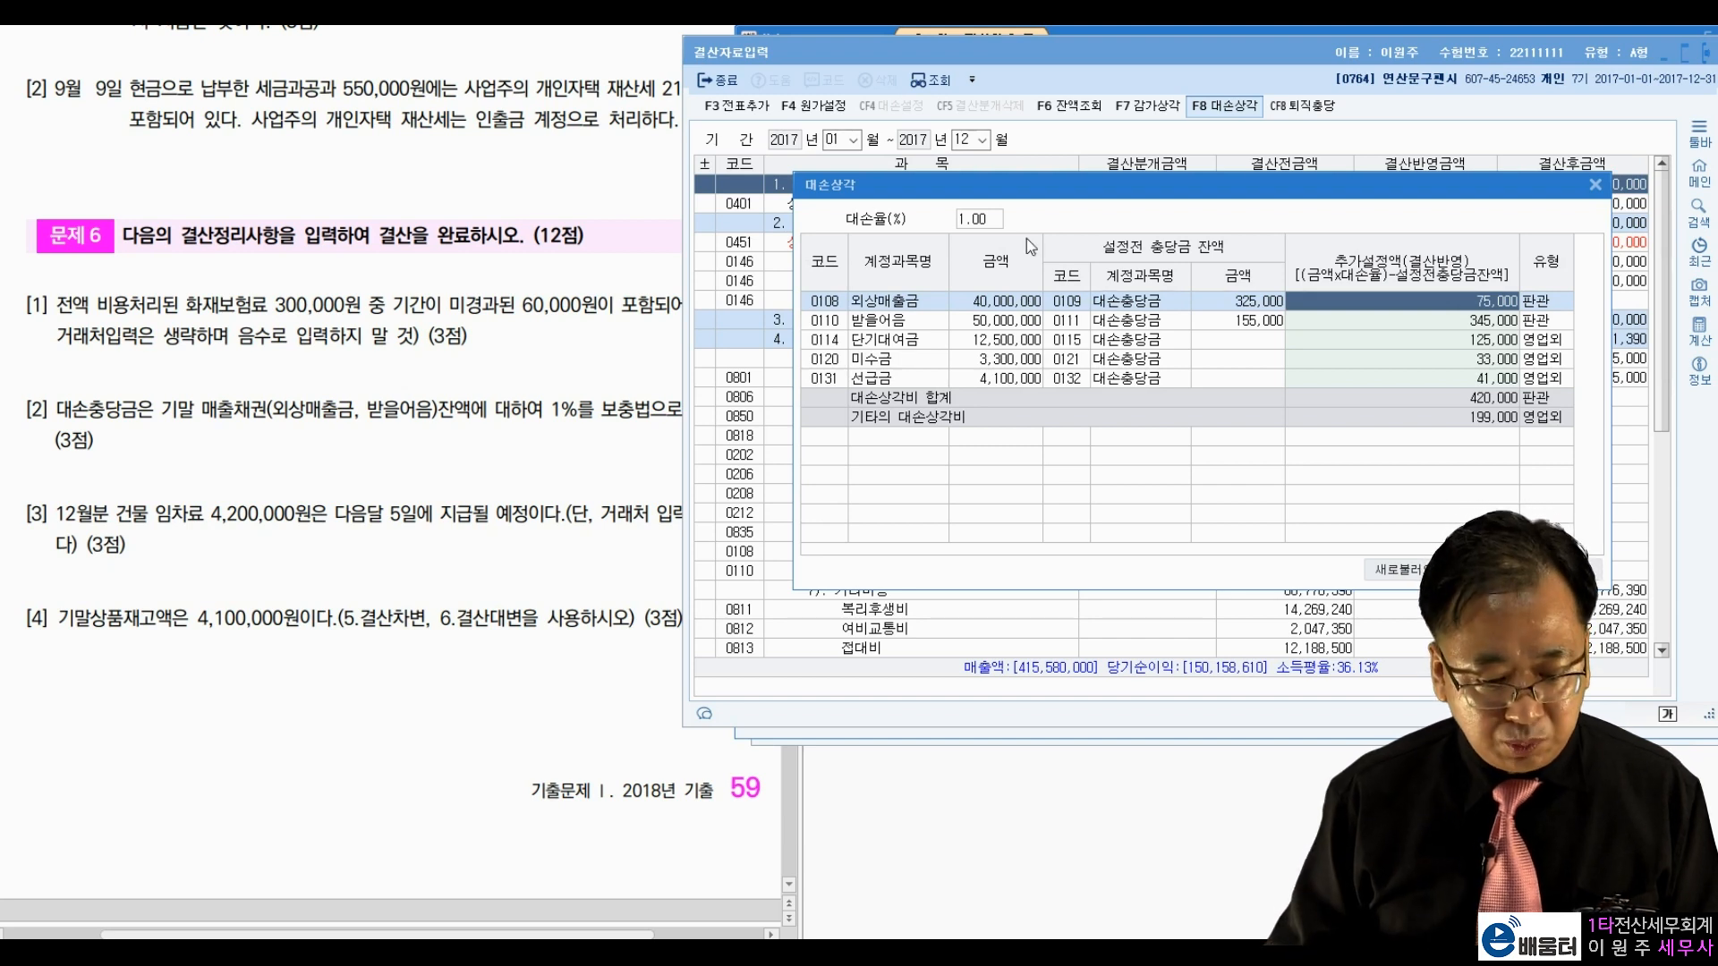
click(964, 221)
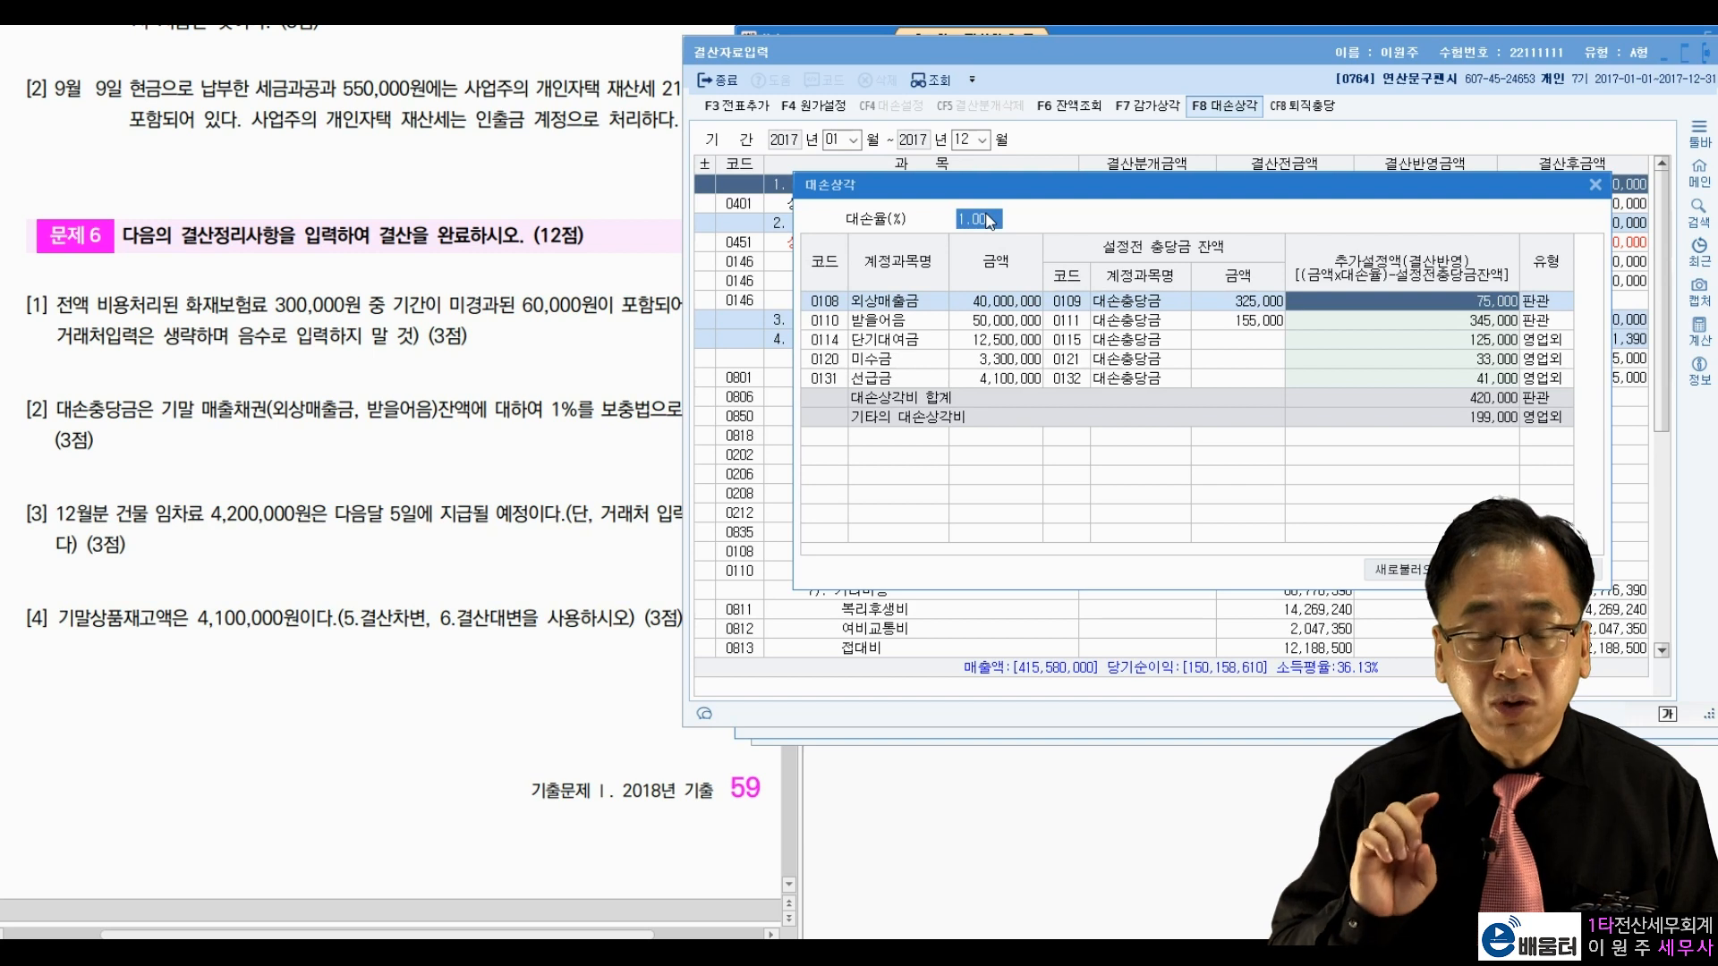
click(1026, 308)
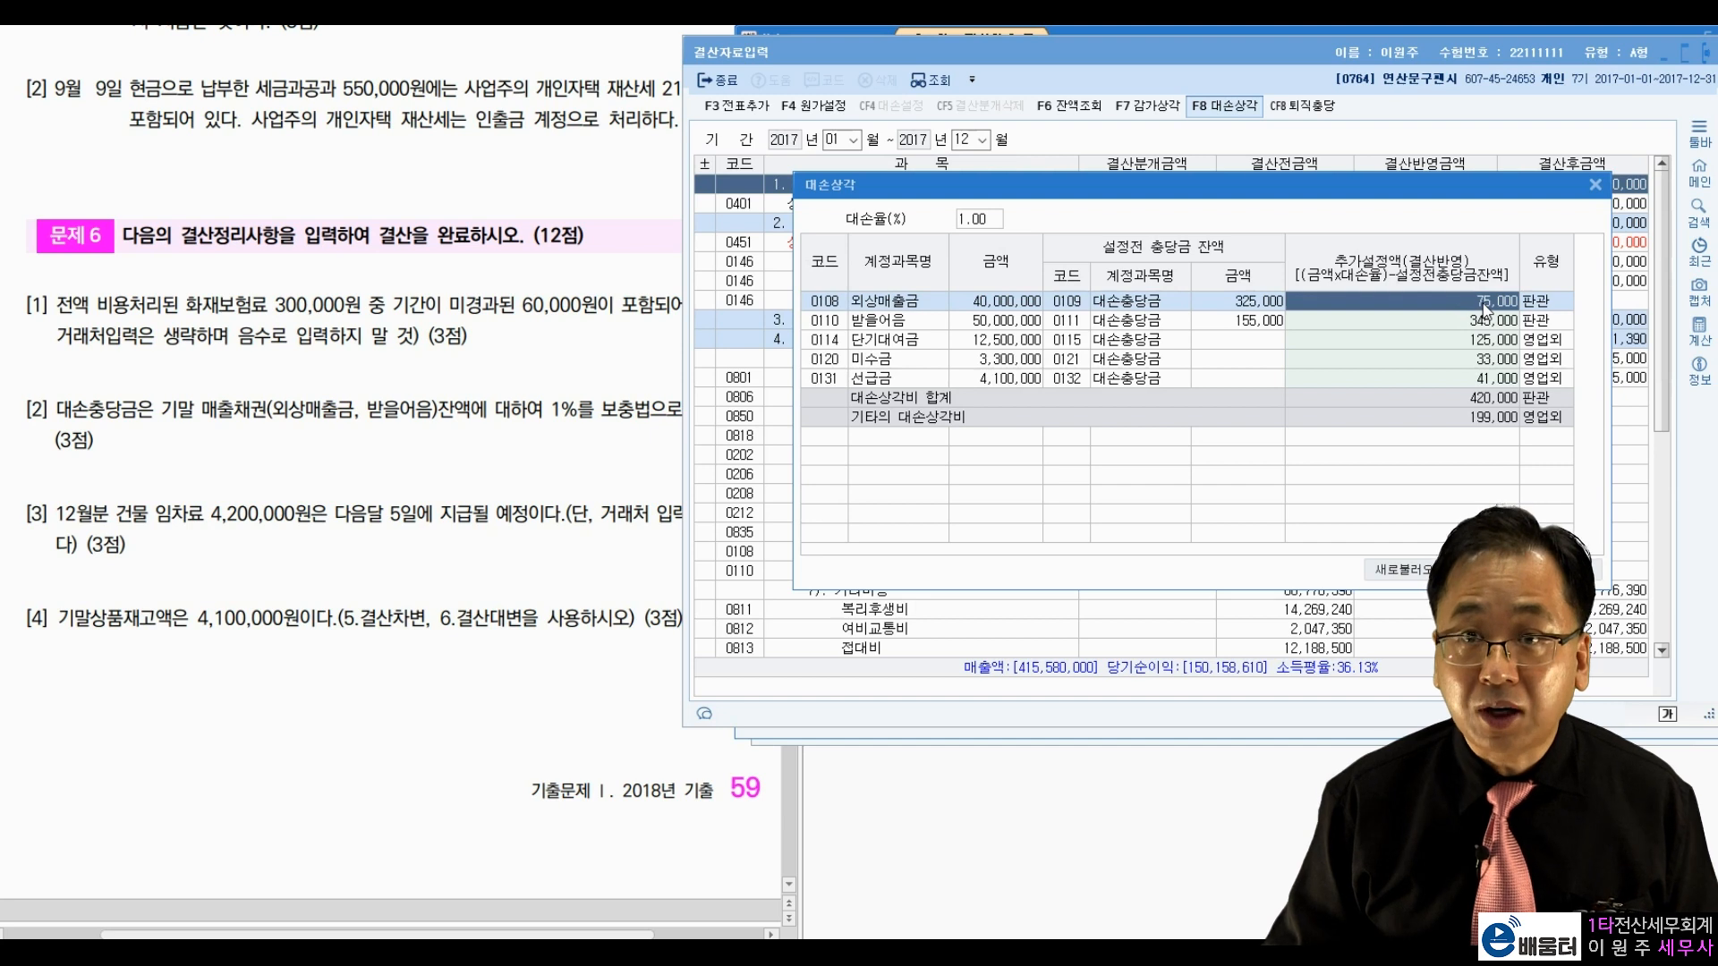
click(1017, 324)
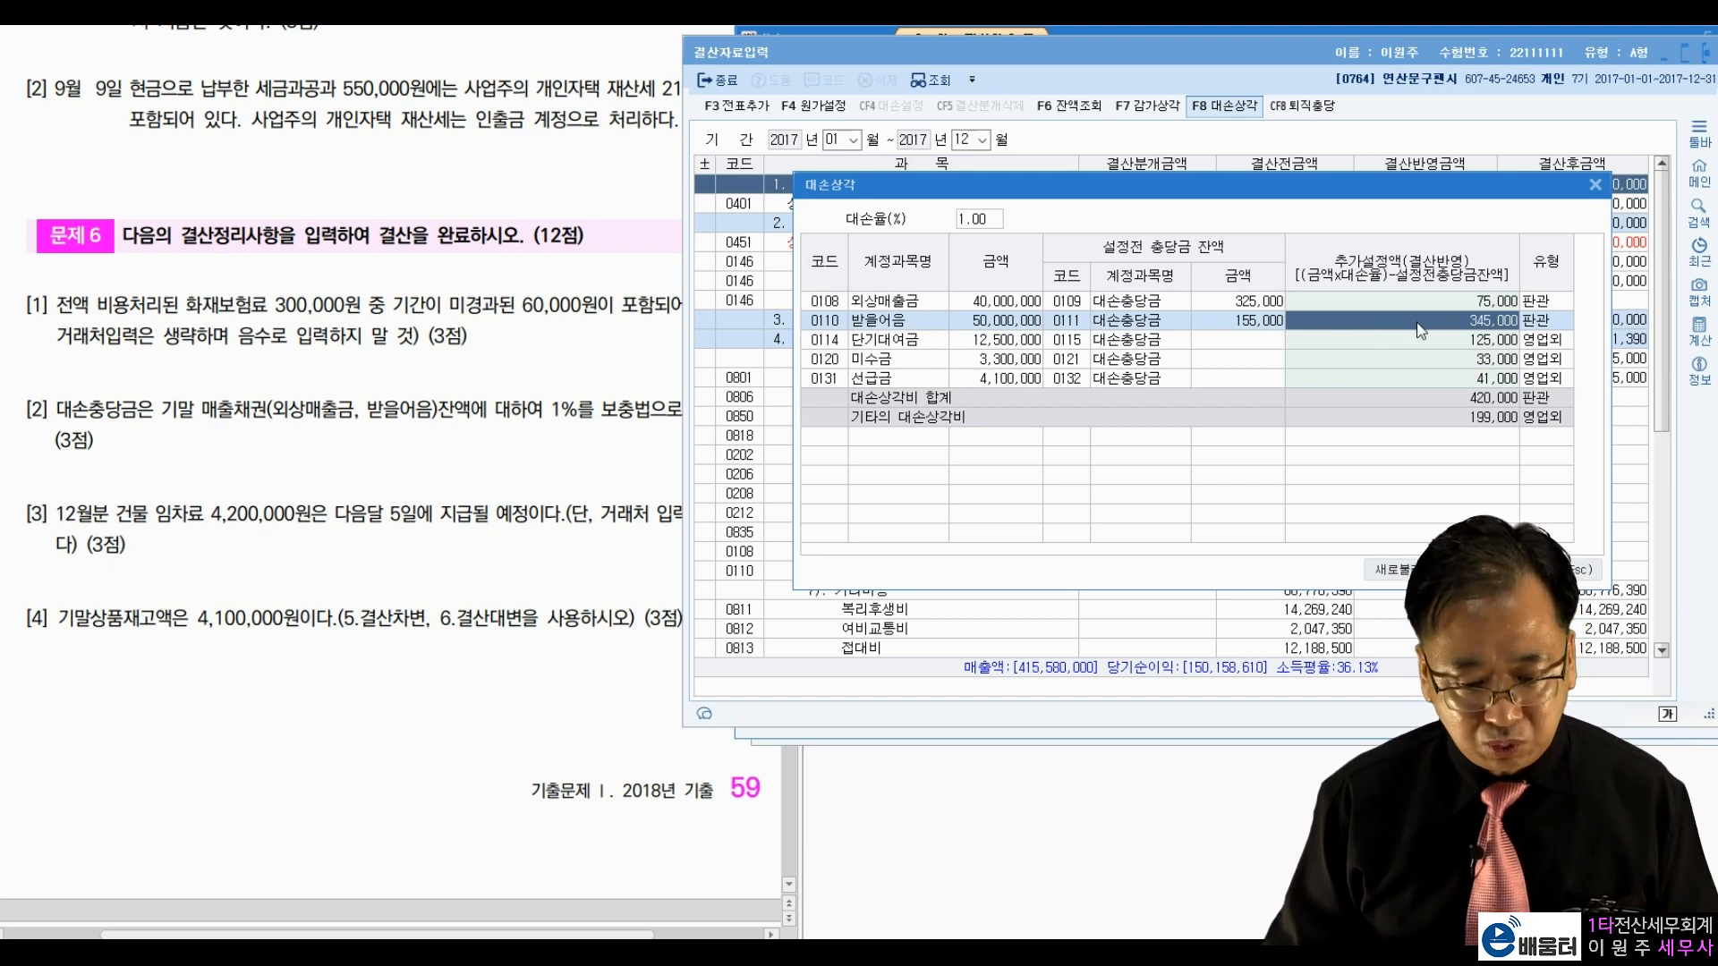
Step: Clear the 125,000 단기대여금, 33,000 미수금 and 41,000 선급금 provisions, then apply 결산반영
click(1017, 341)
click(1012, 360)
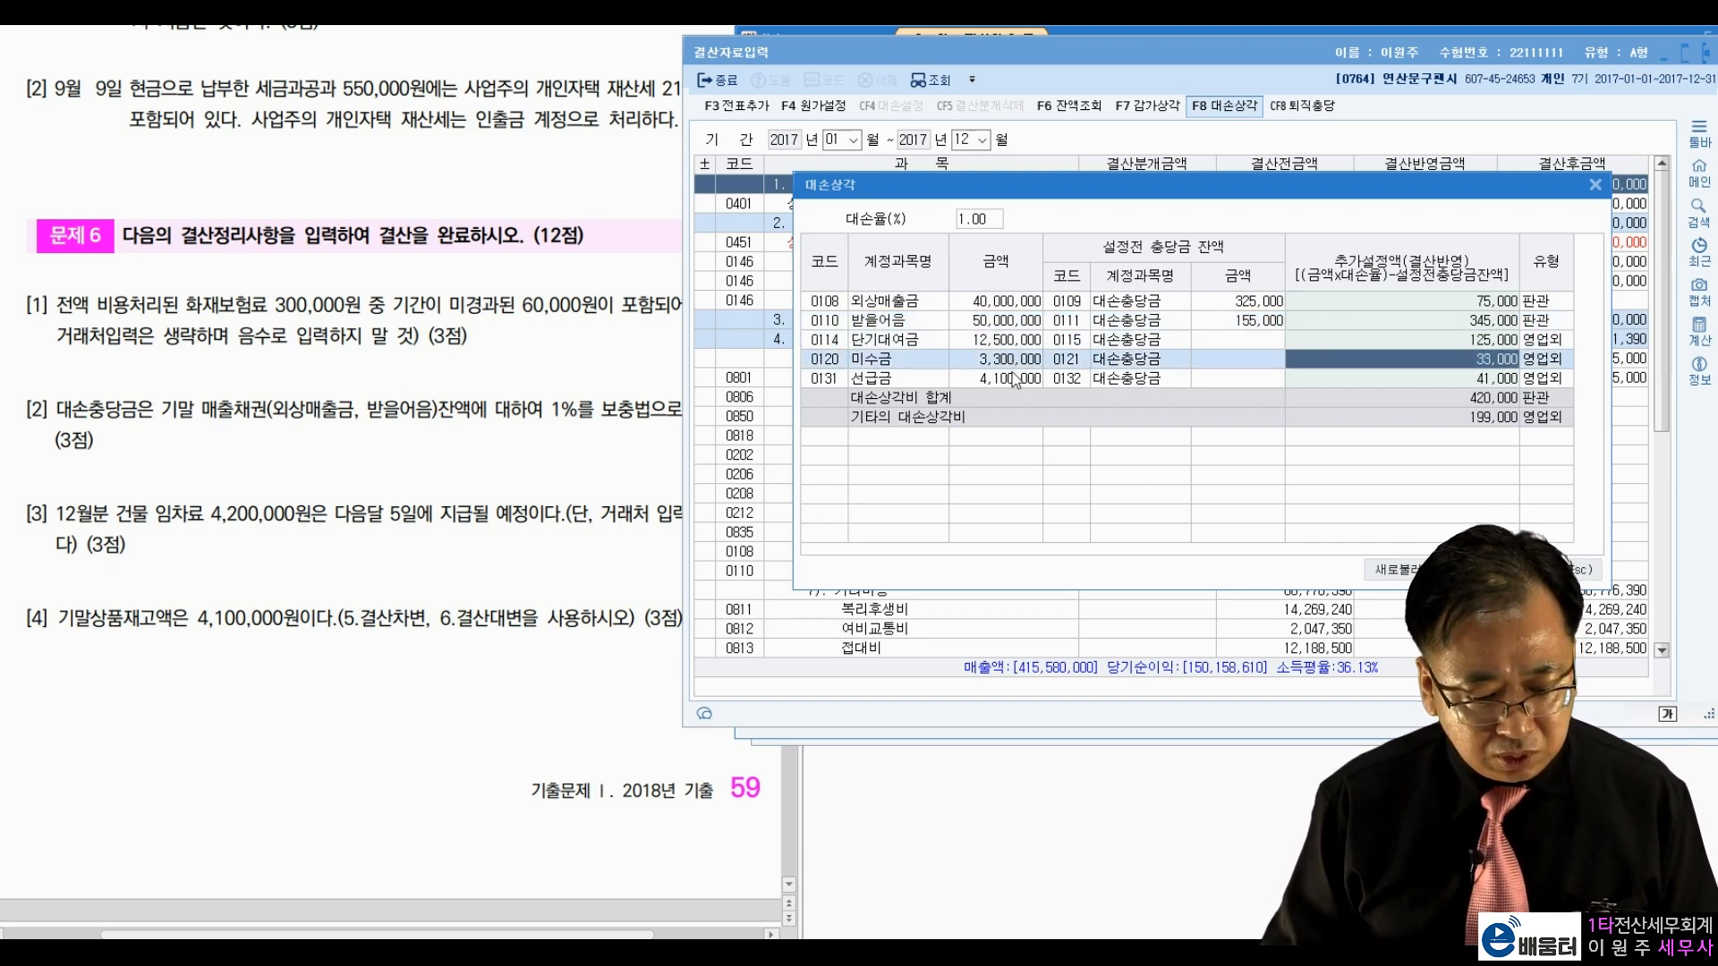
click(1012, 374)
click(1356, 345)
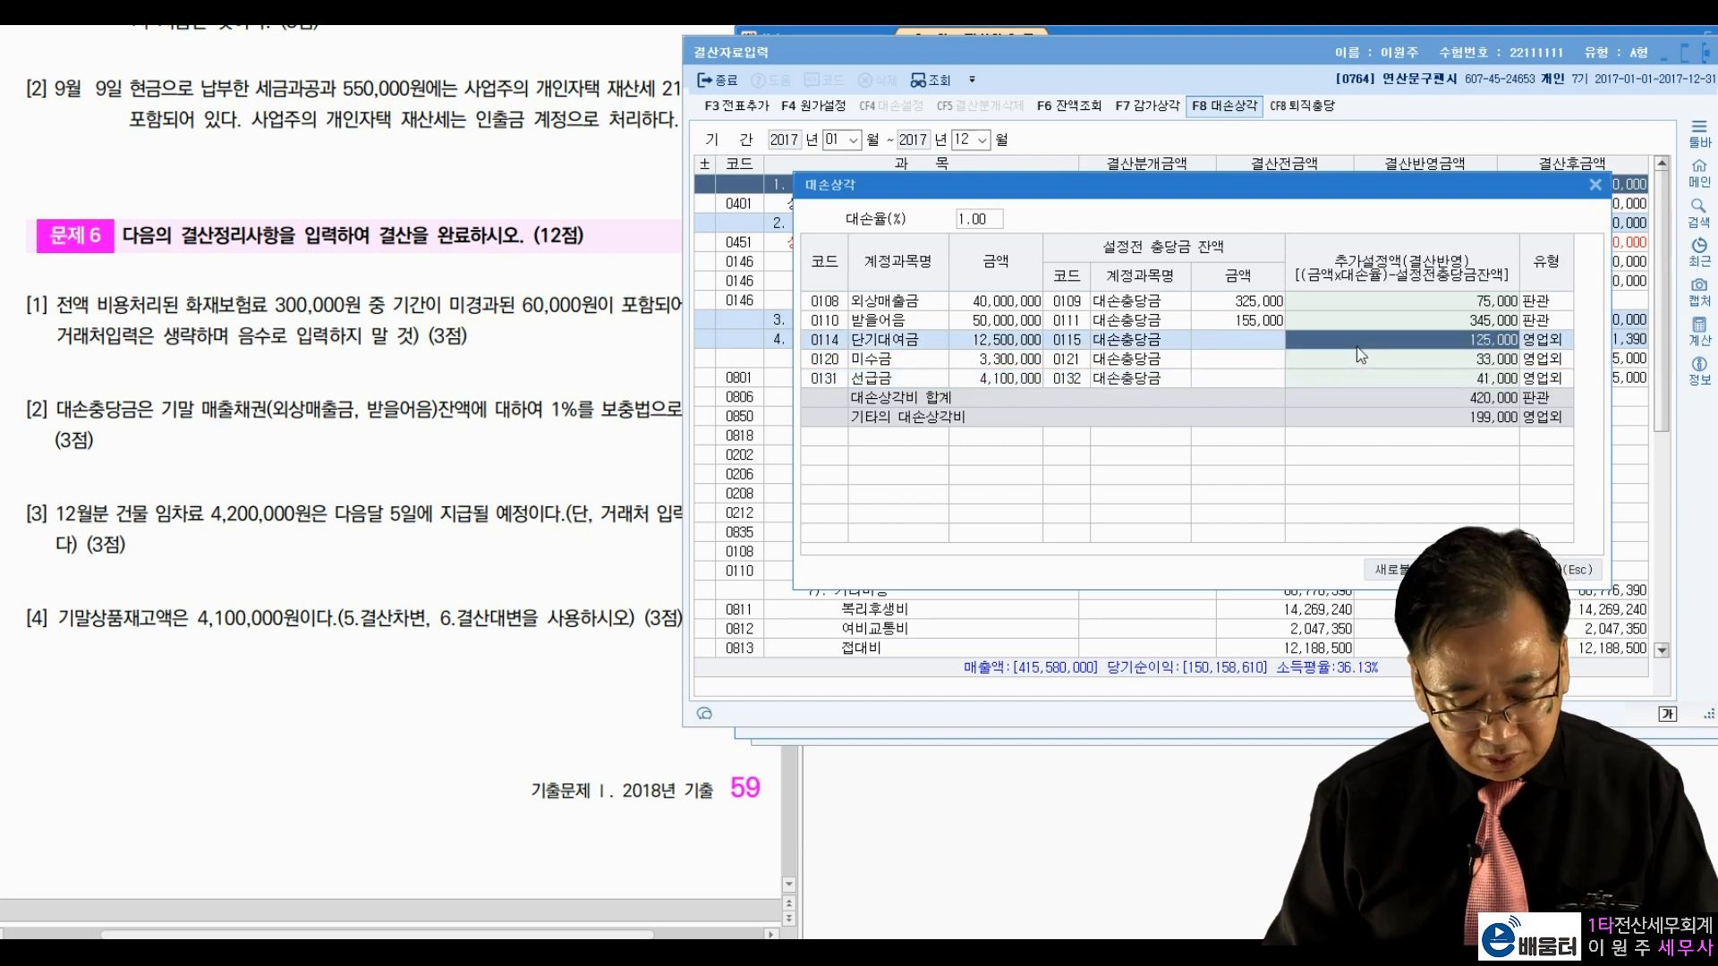
key(BackSpace)
key(BackSpace)
key(BackSpace)
key(BackSpace)
key(BackSpace)
key(BackSpace)
click(1424, 365)
key(BackSpace)
key(BackSpace)
key(BackSpace)
key(BackSpace)
key(BackSpace)
click(1444, 378)
key(BackSpace)
key(BackSpace)
key(BackSpace)
key(BackSpace)
key(BackSpace)
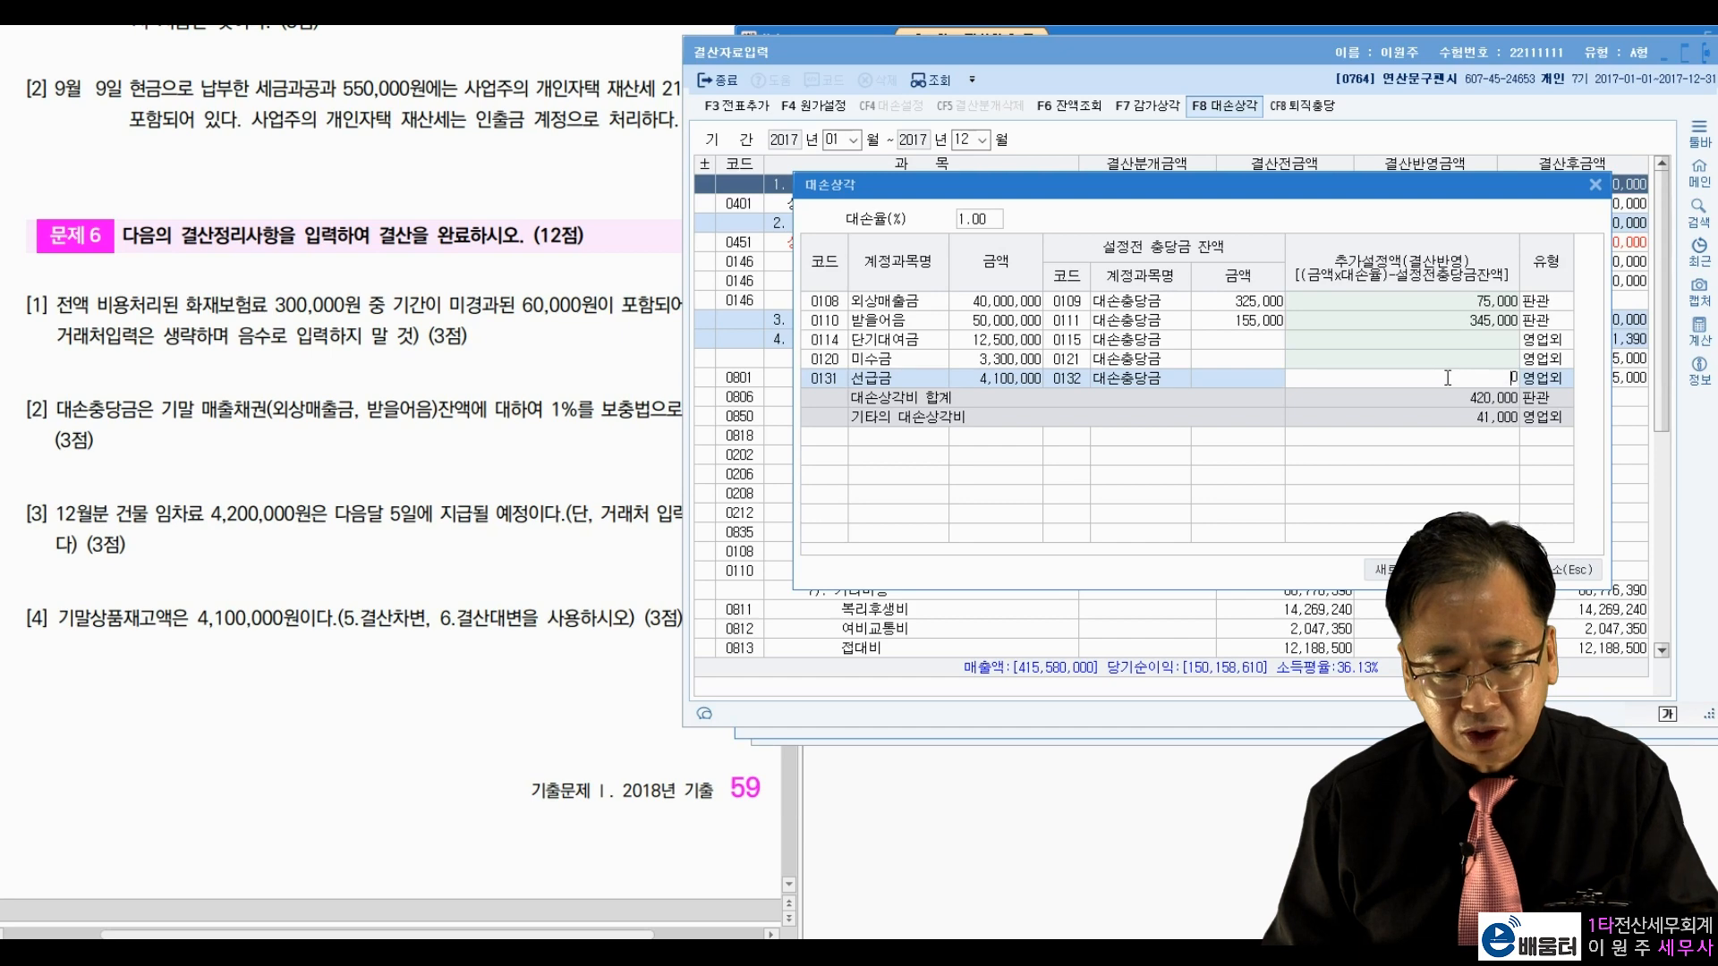
click(1447, 364)
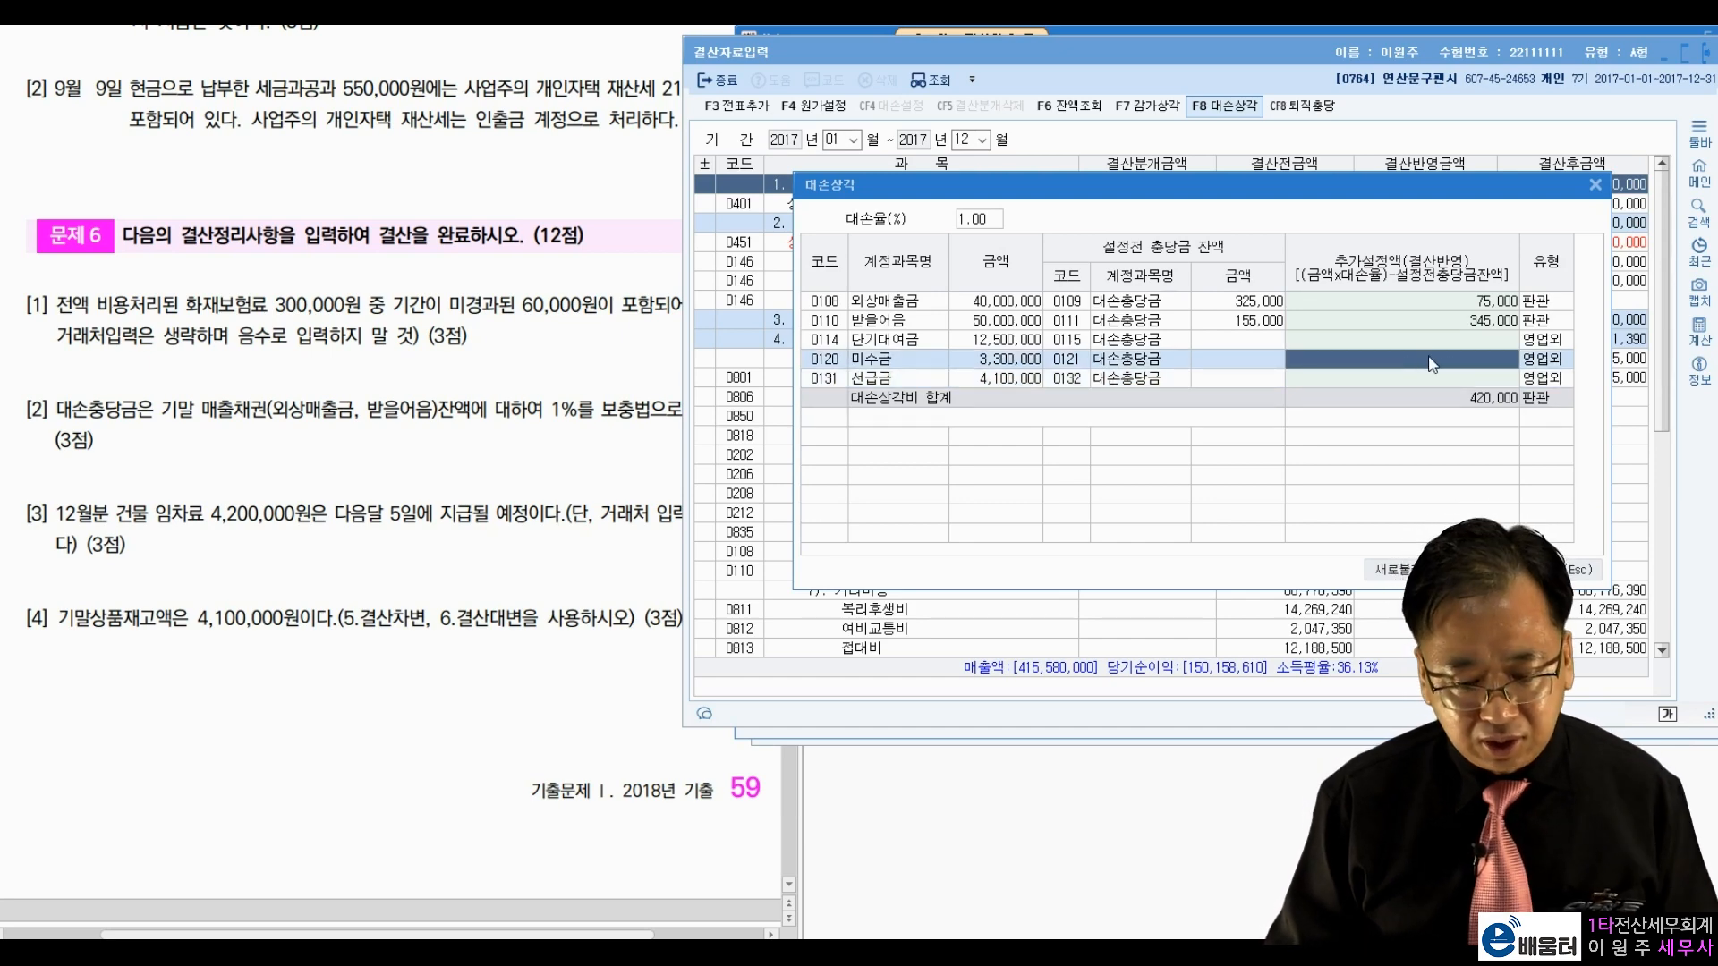
key(Tab)
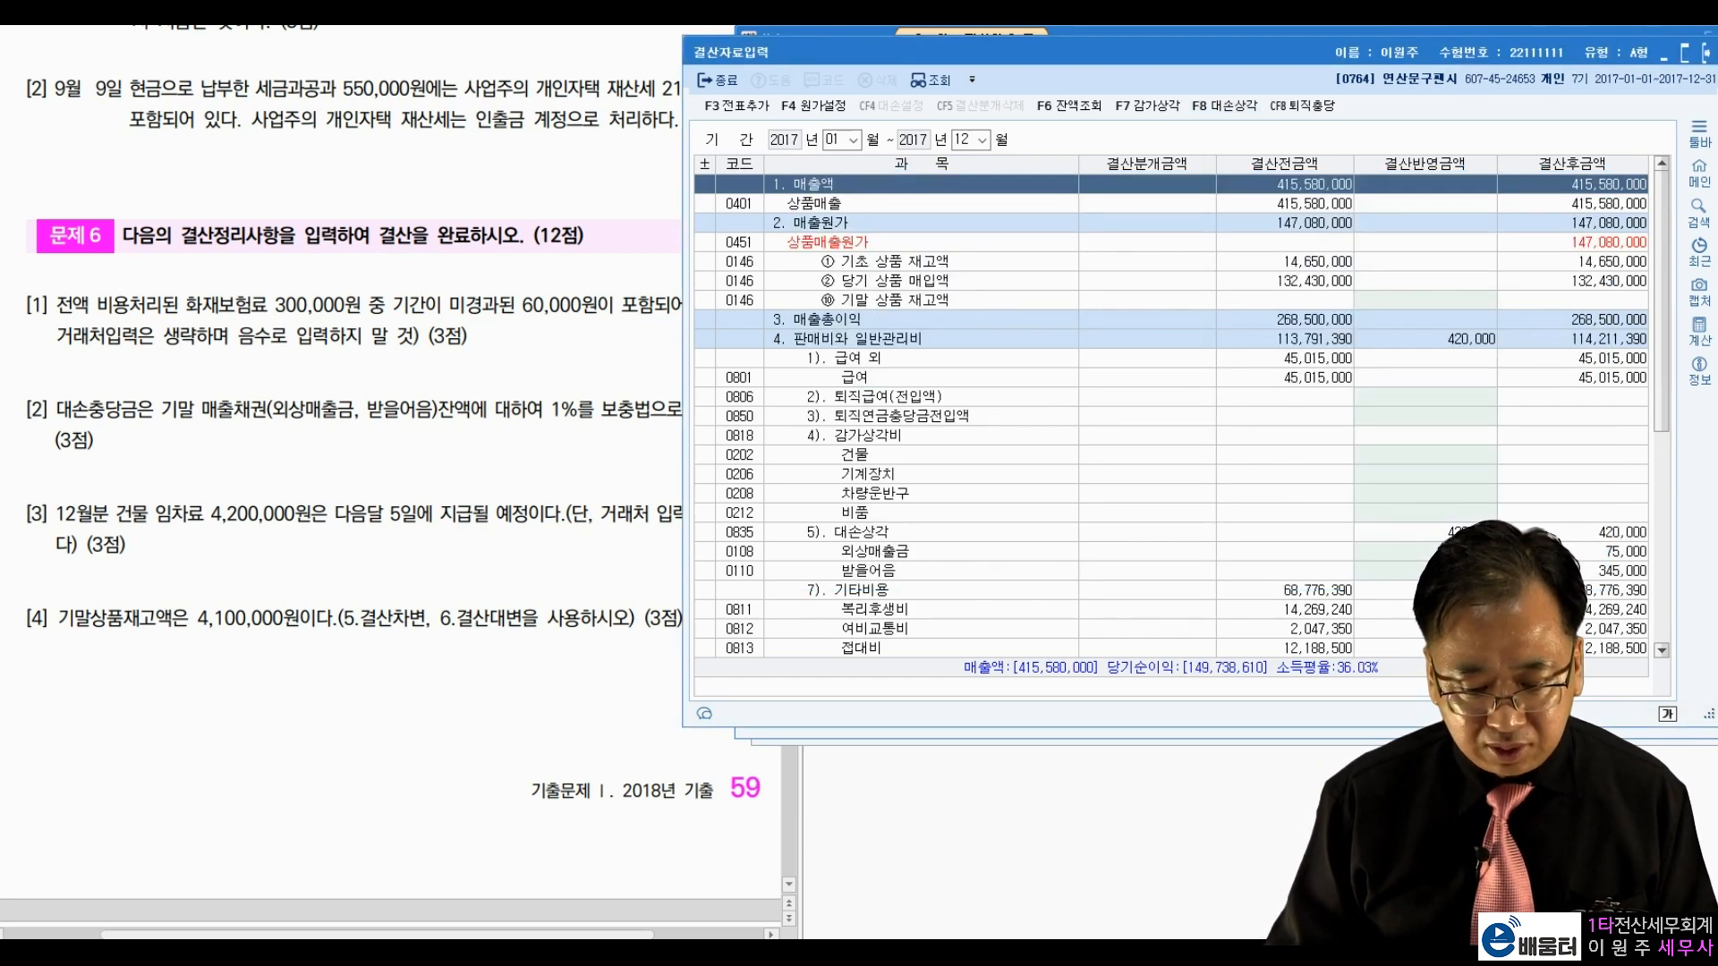
Step: Verify the 75,000 and 345,000 applied amounts and add the closing entries via F3 전표추가
click(1454, 552)
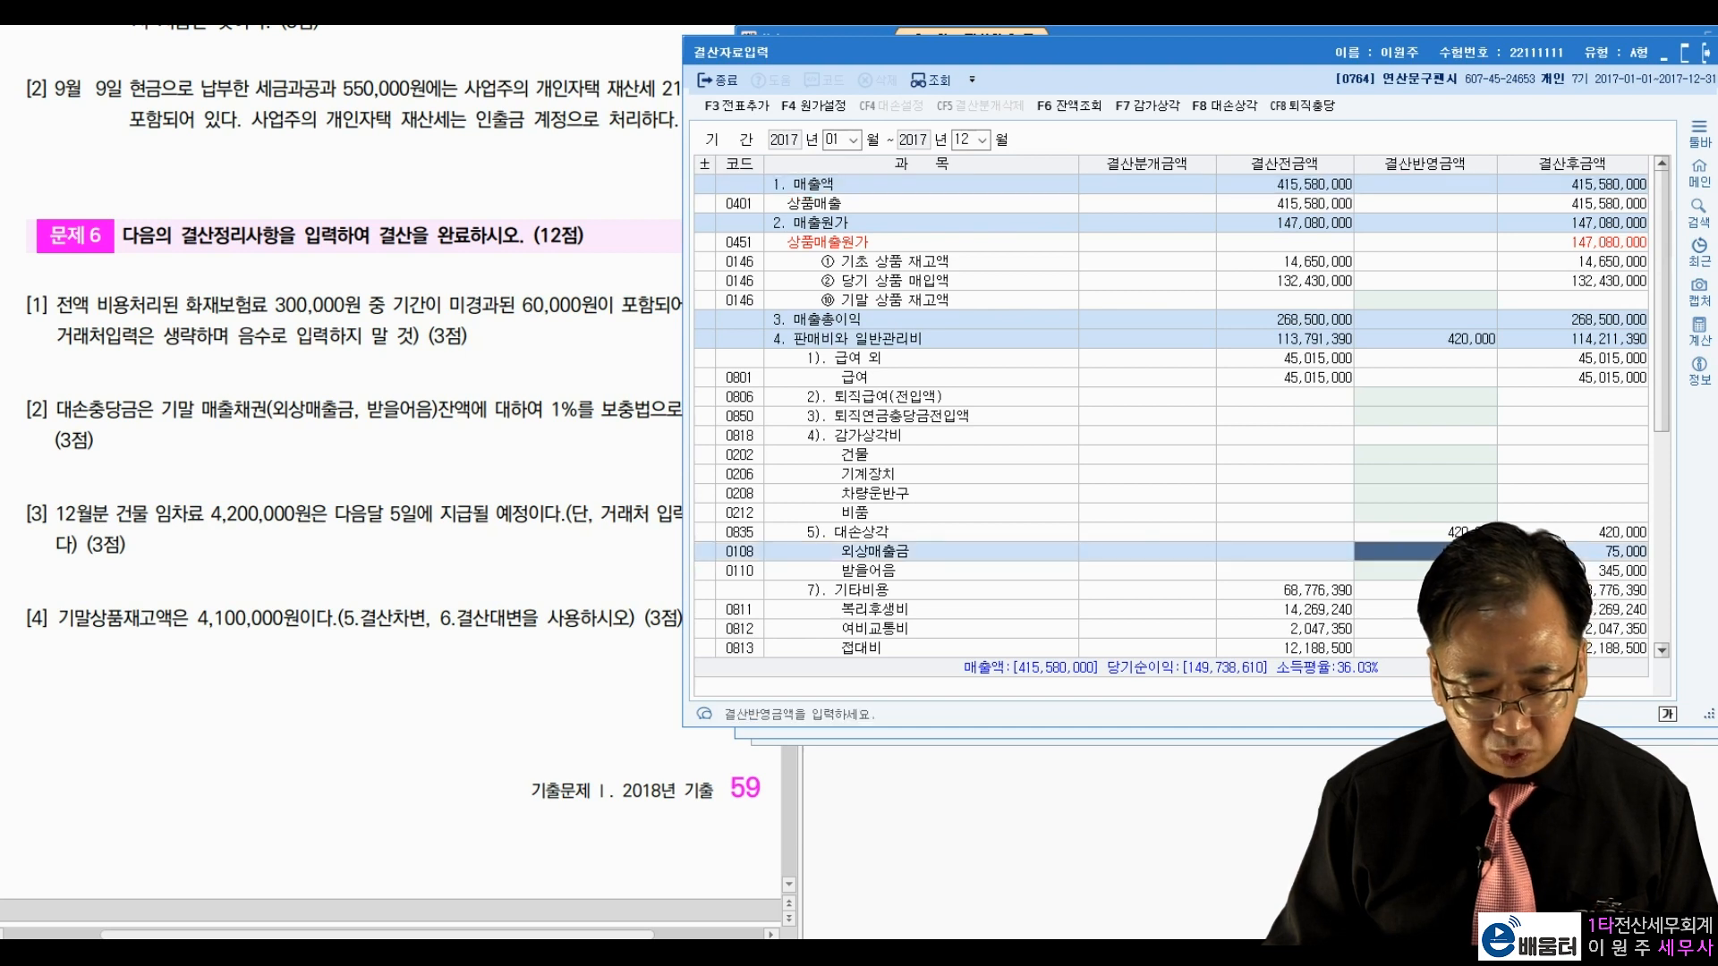
click(1453, 571)
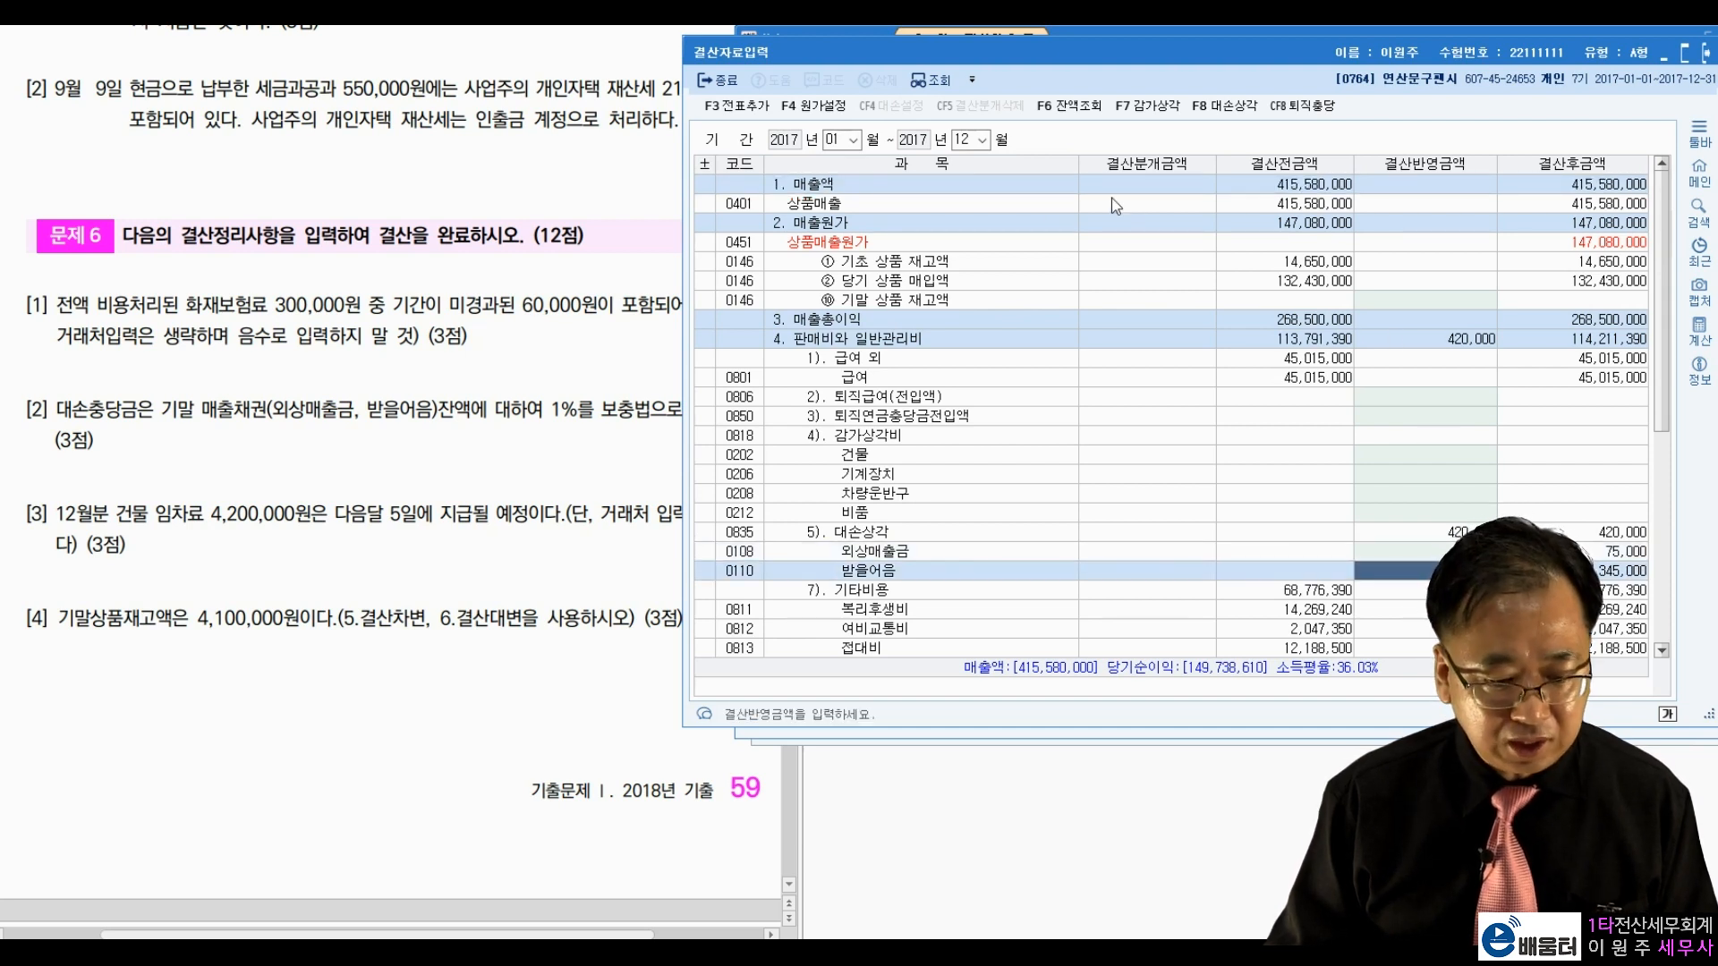
click(748, 107)
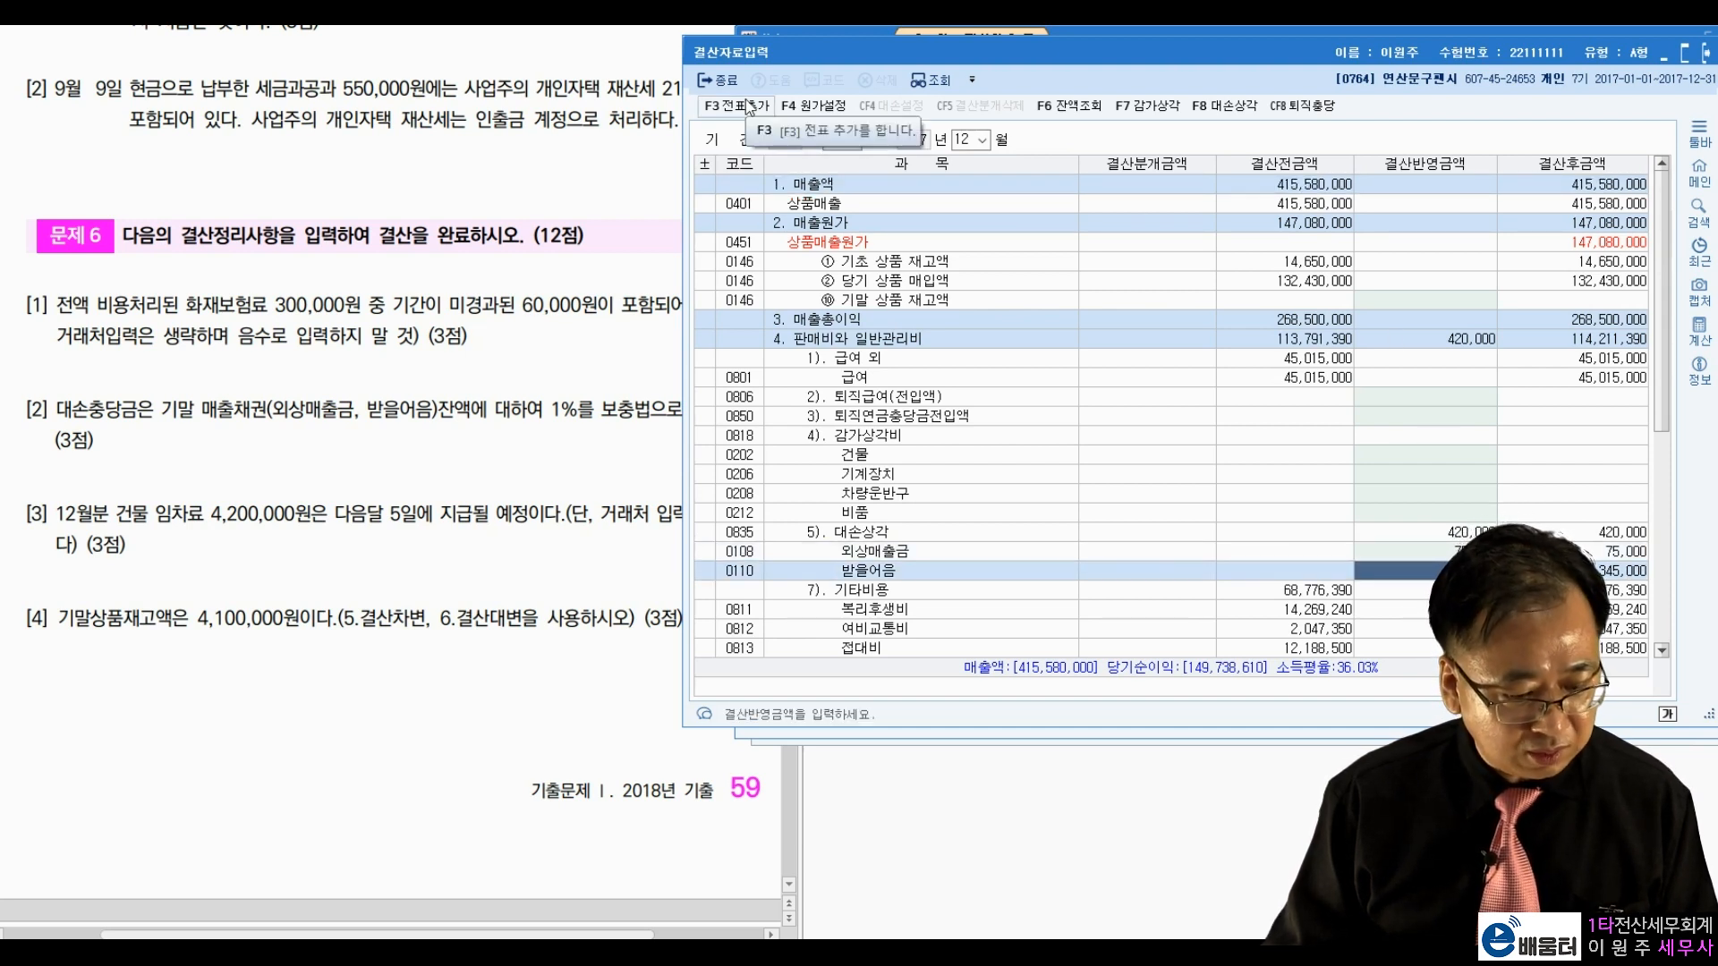
click(1262, 413)
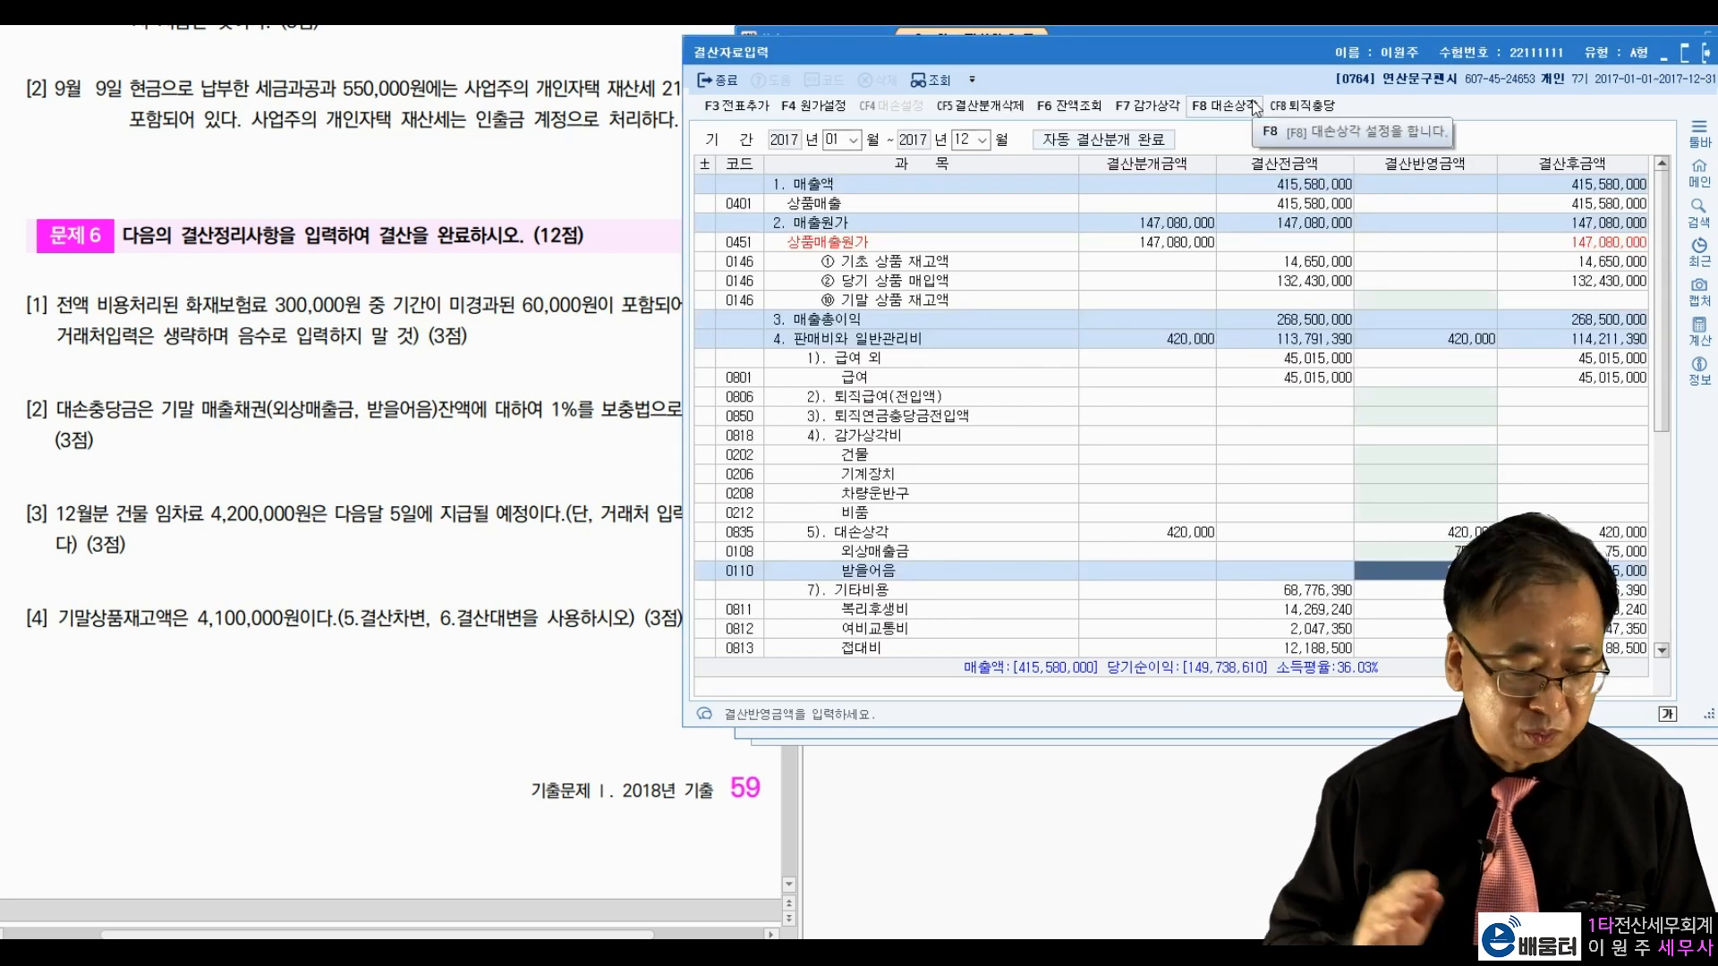
Step: Close 결산자료입력 with Esc and bring the exam question PDF forward
drag(1231, 52, 1233, 89)
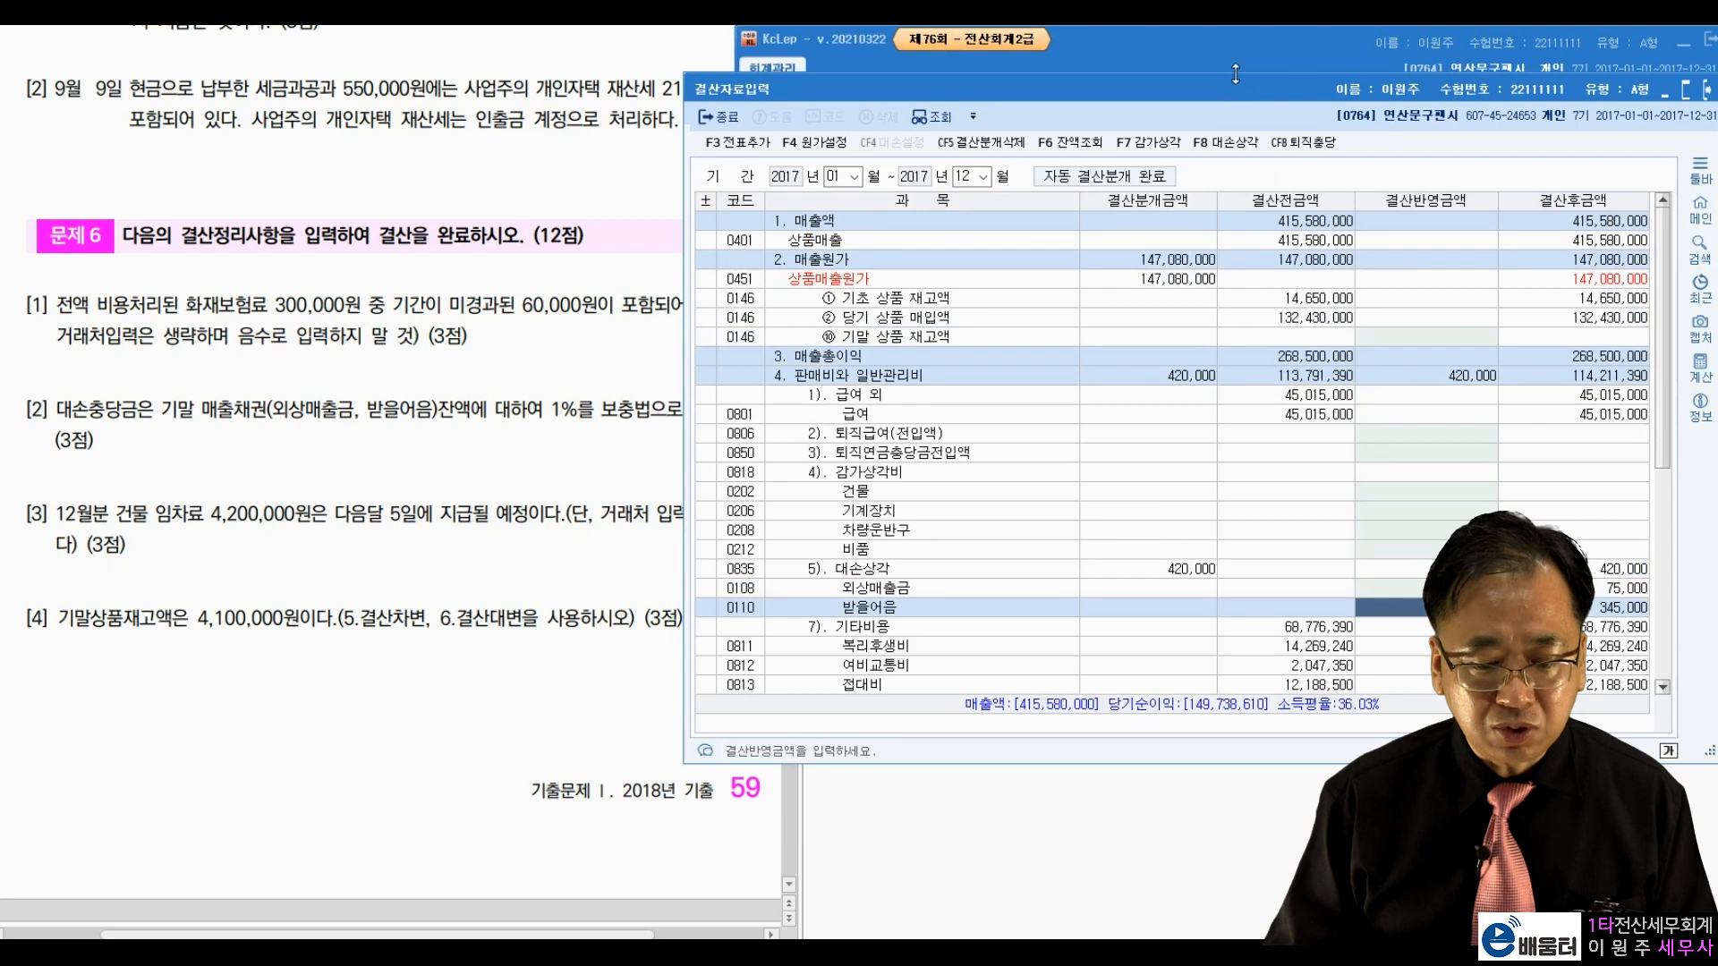
key(Escape)
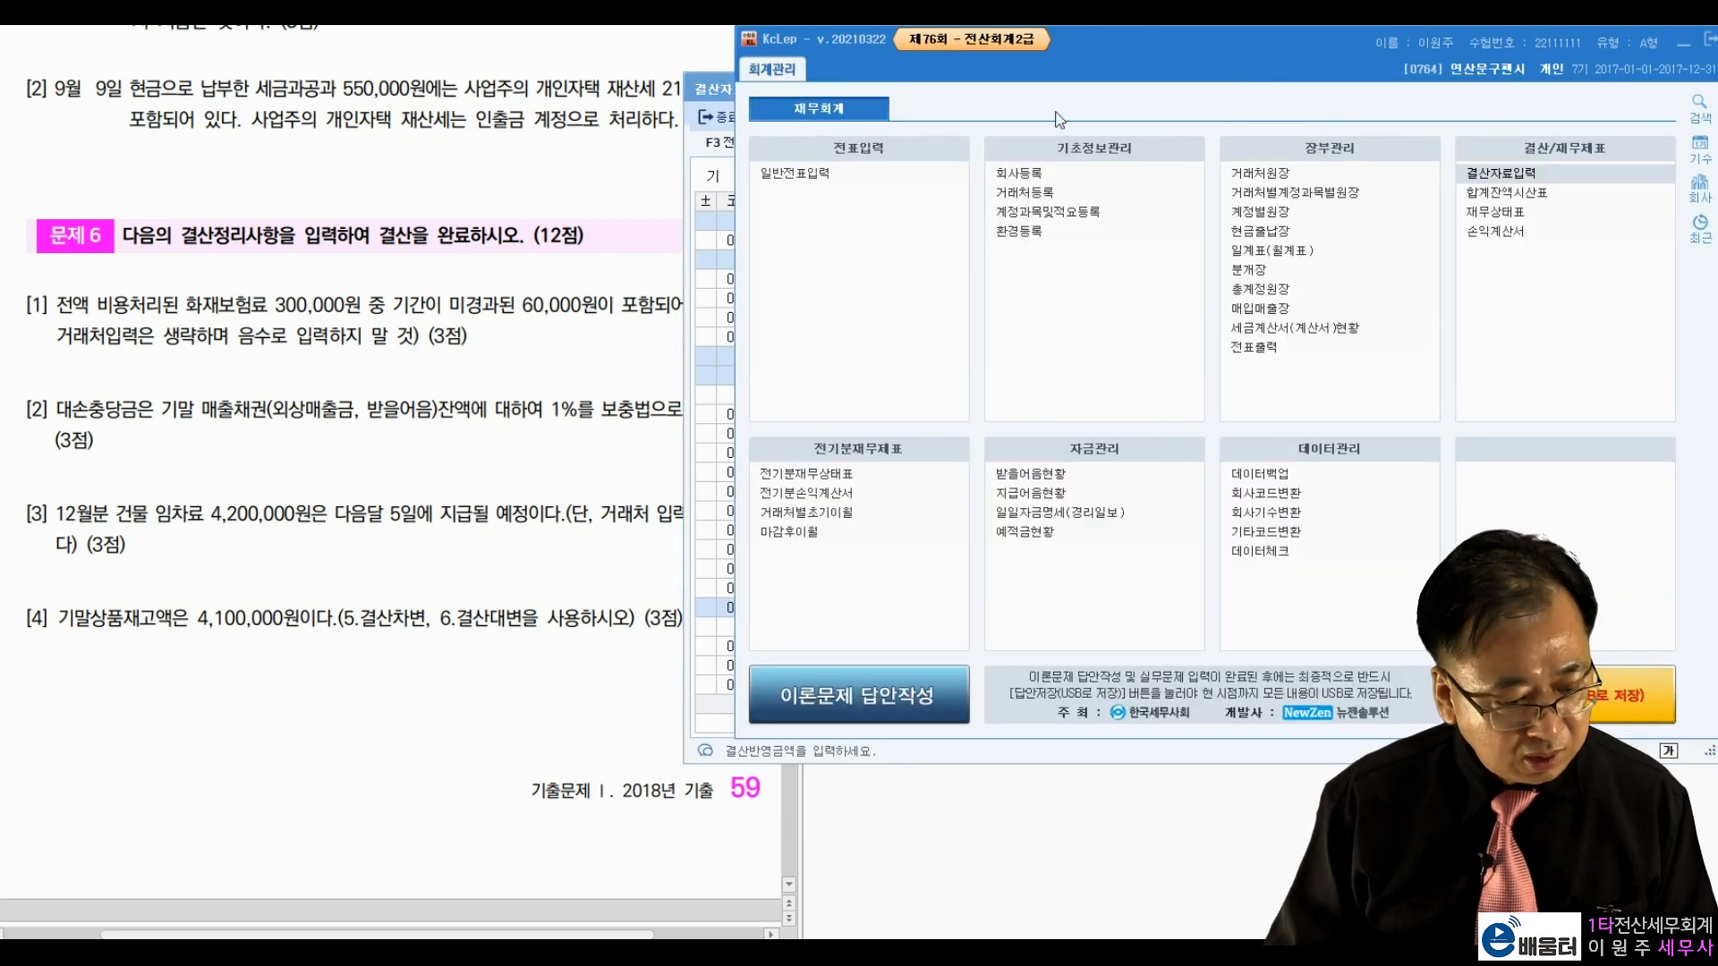
click(322, 417)
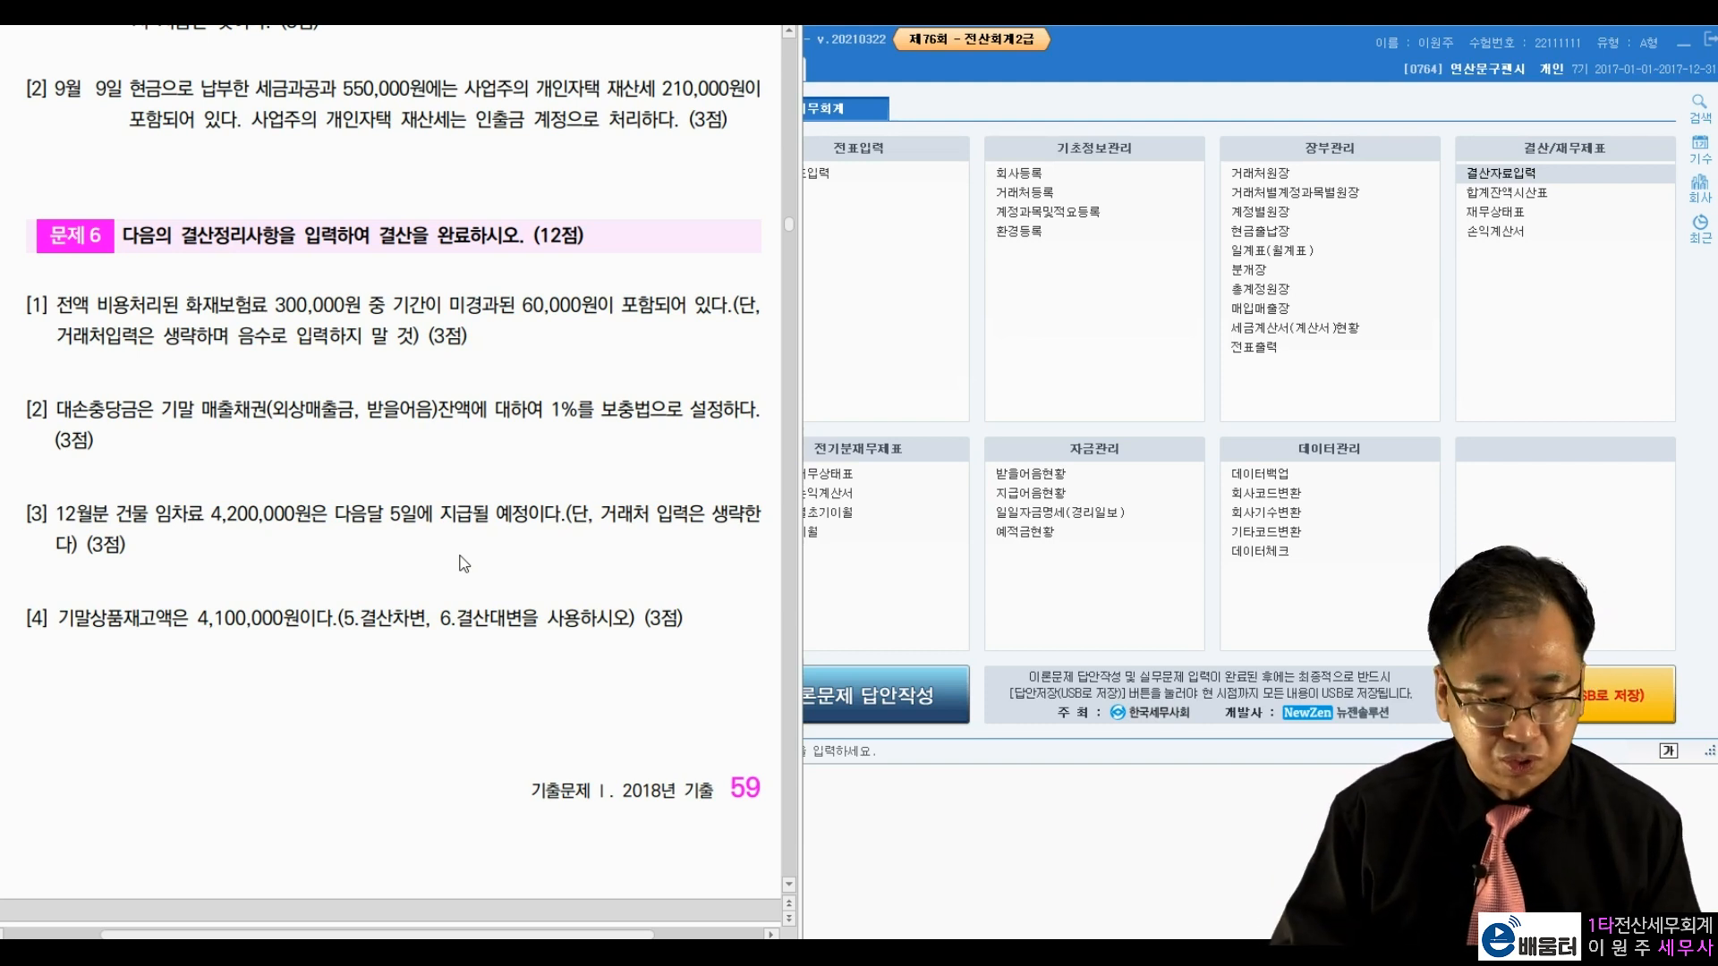
Step: On December 31, enter a debit line of 4,200,000 to 0819 임차료
click(832, 172)
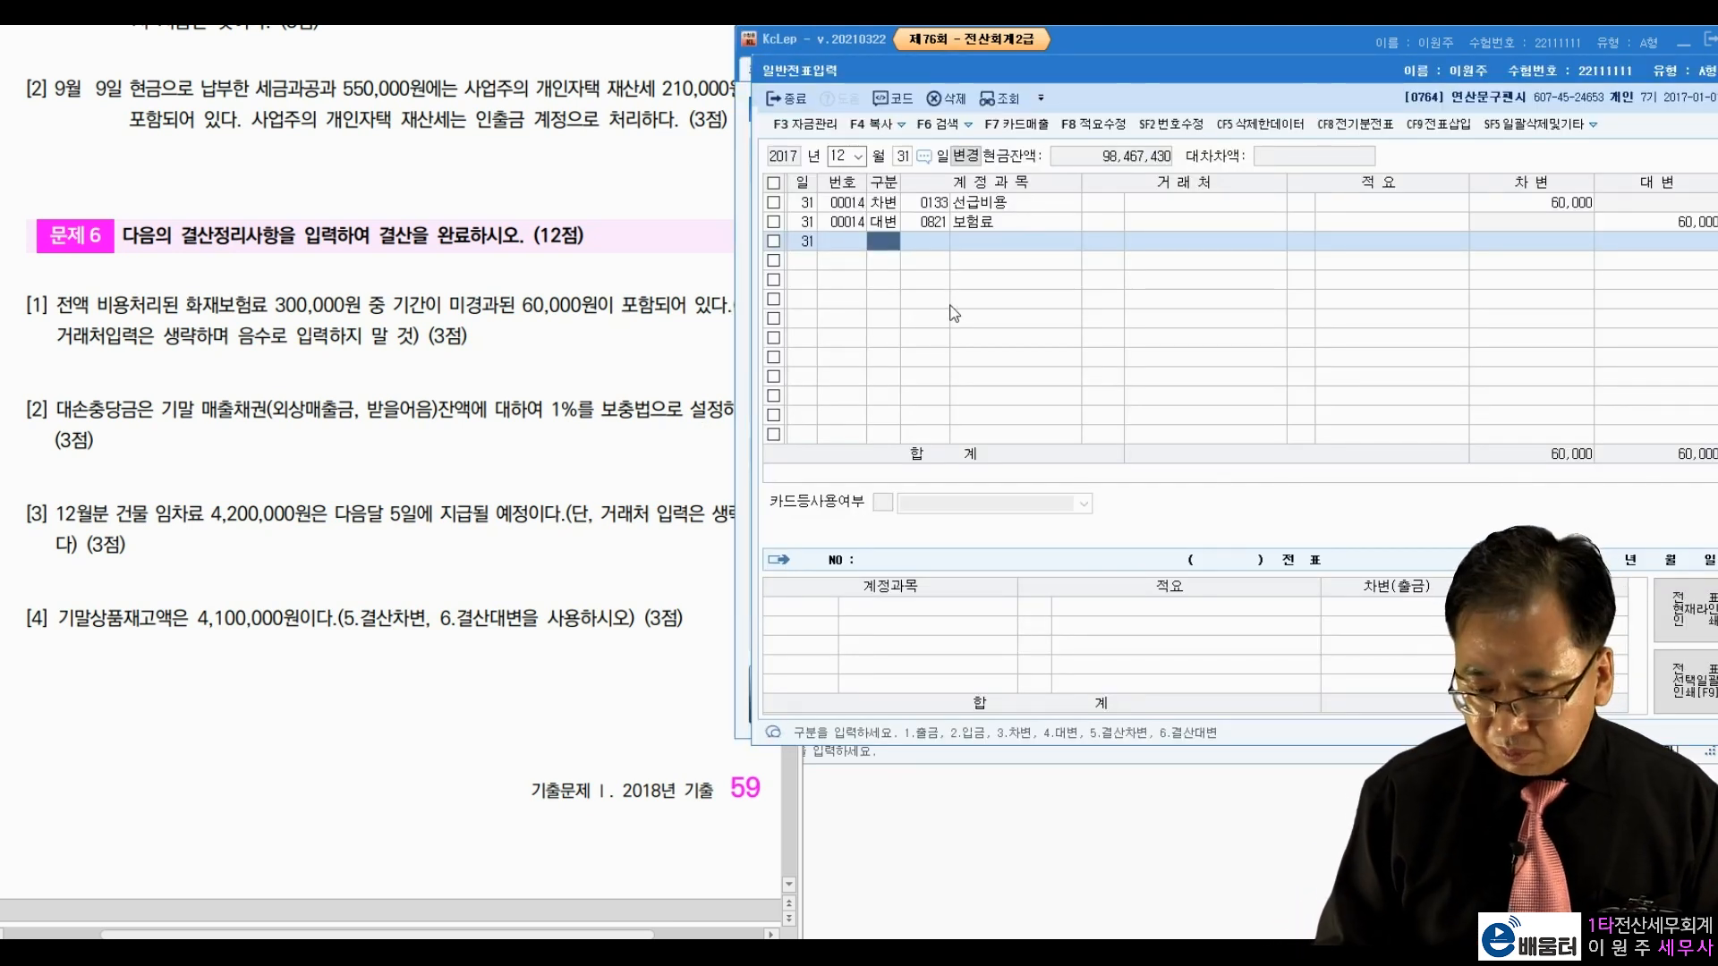
text(3)
text(임차)
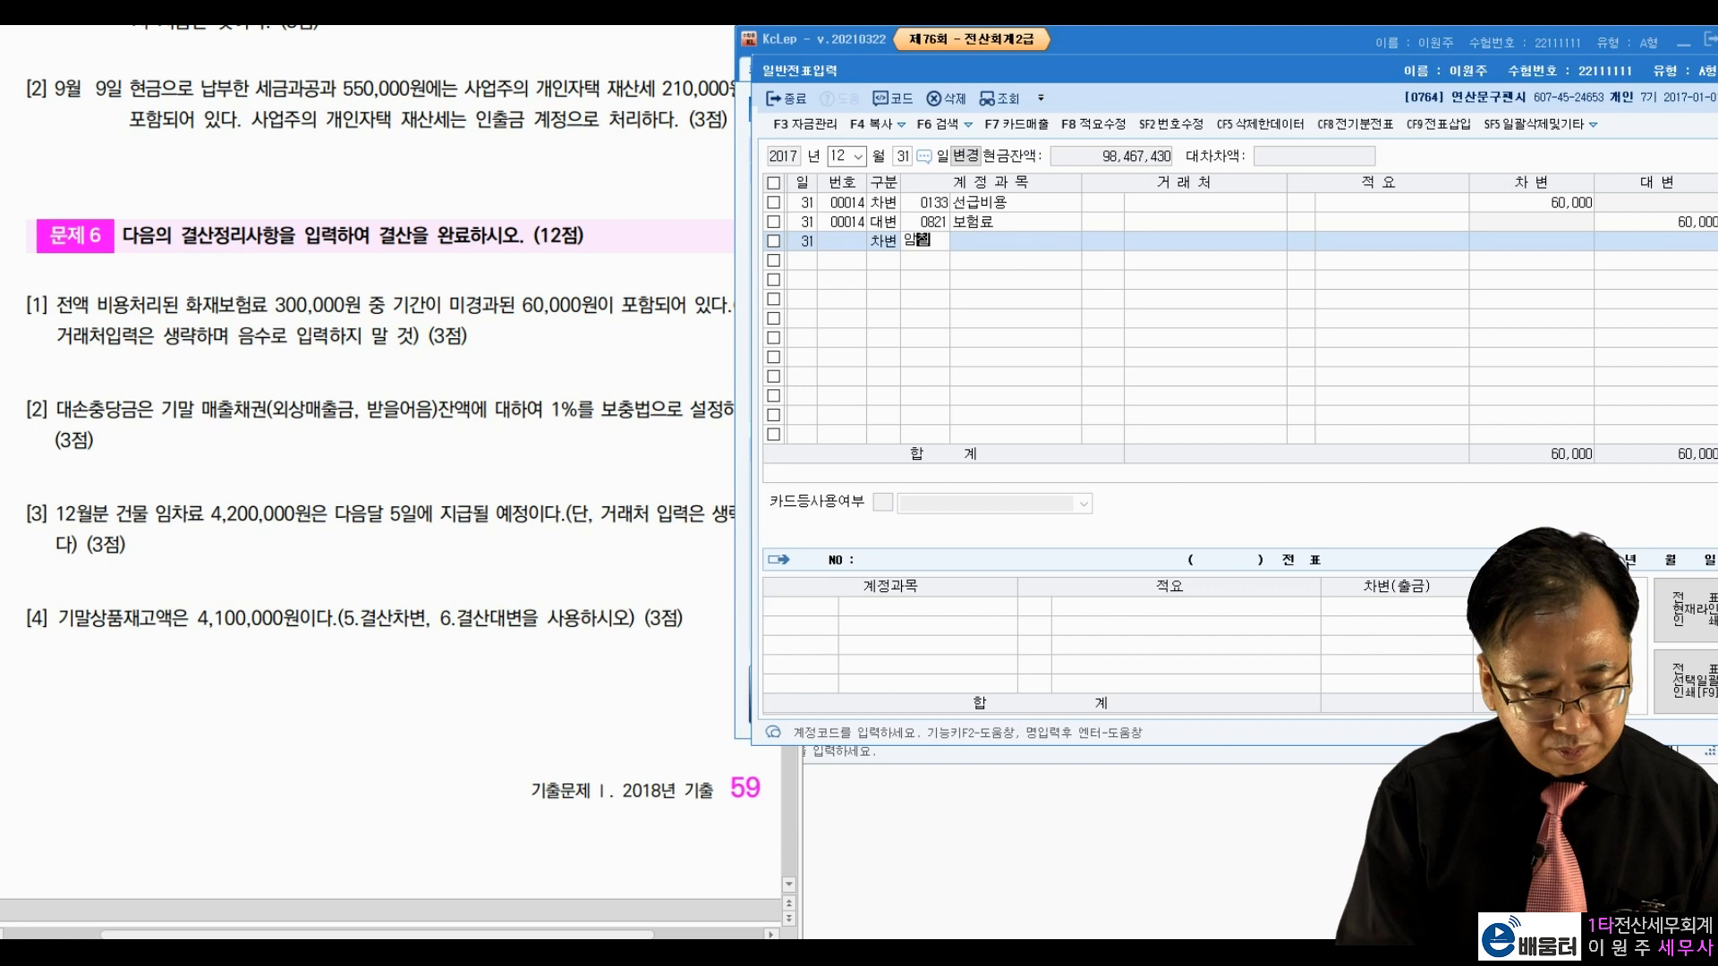
key(BackSpace)
key(BackSpace)
key(BackSpace)
text(임)
key(Return)
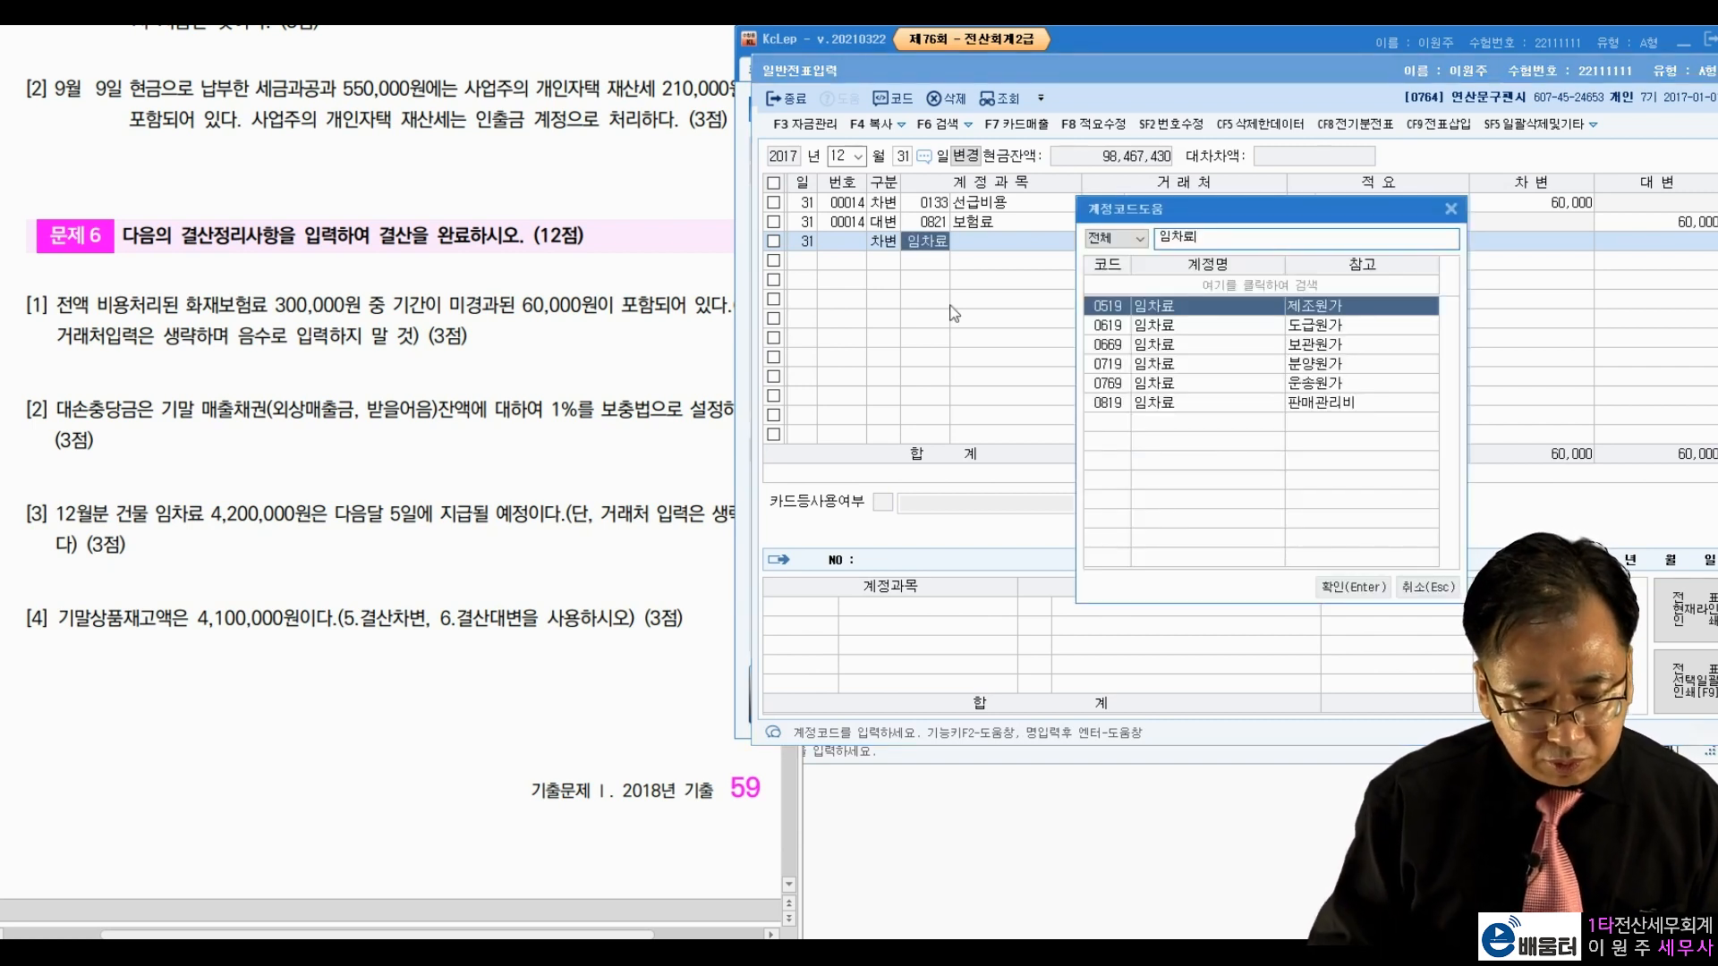
key(Down)
key(Down)
key(Down)
key(Down)
key(Down)
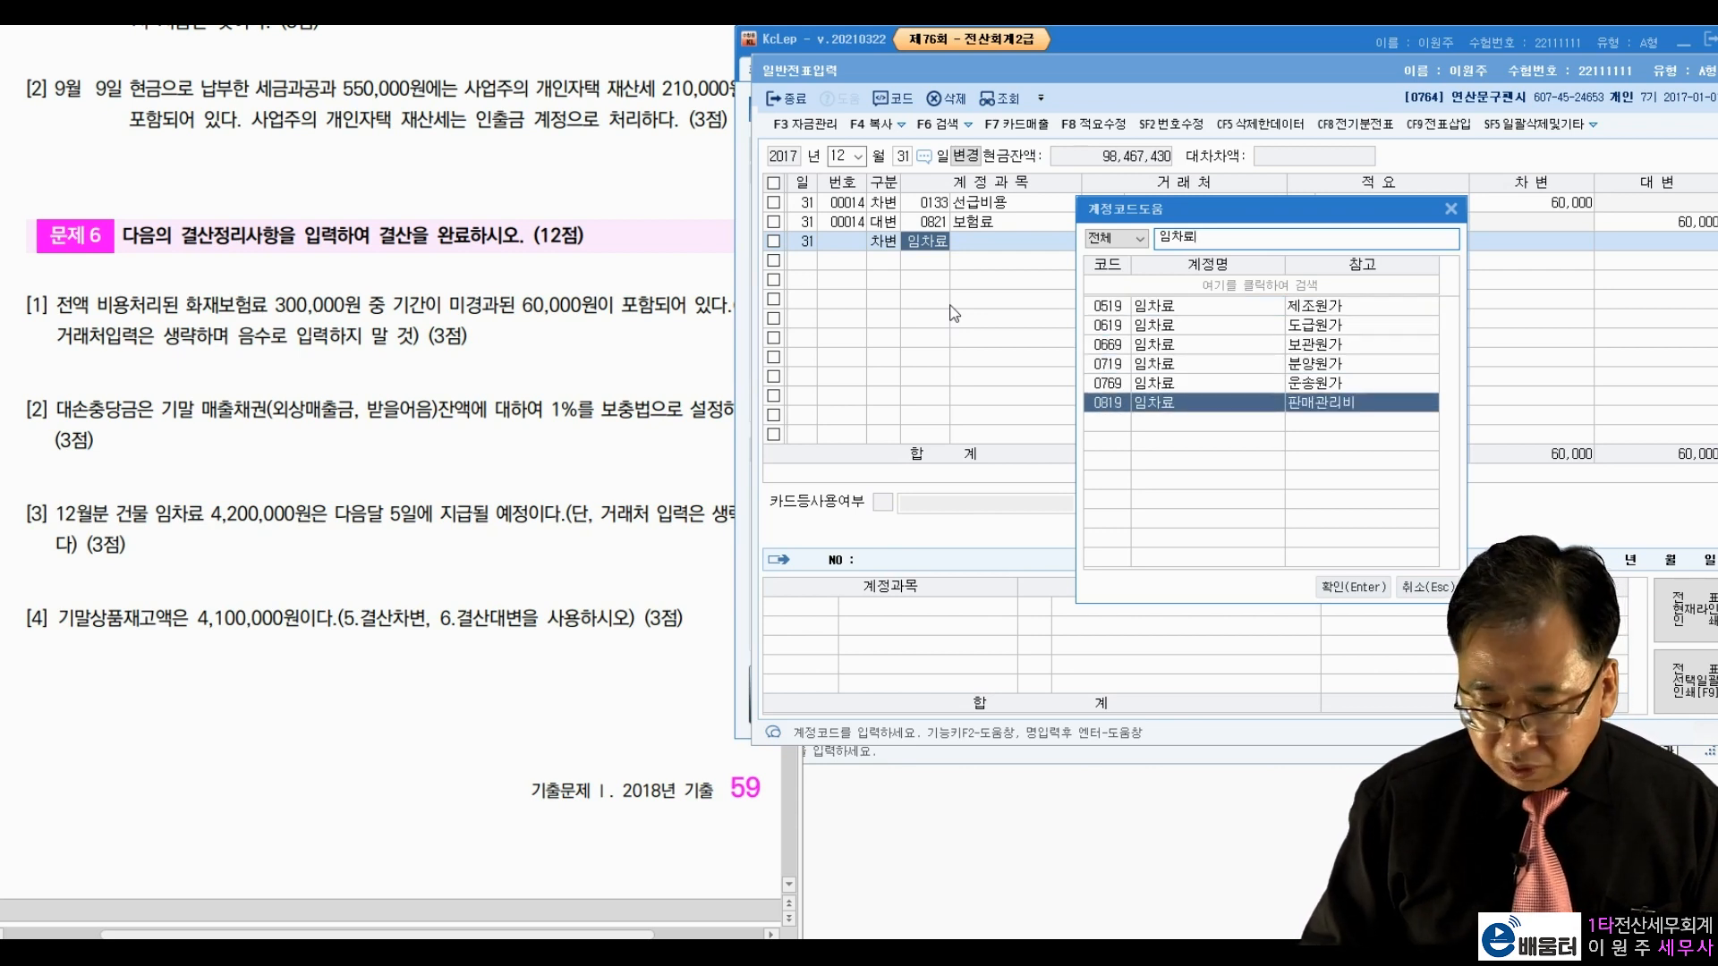
key(Return)
key(Return)
key(Return)
key(Return)
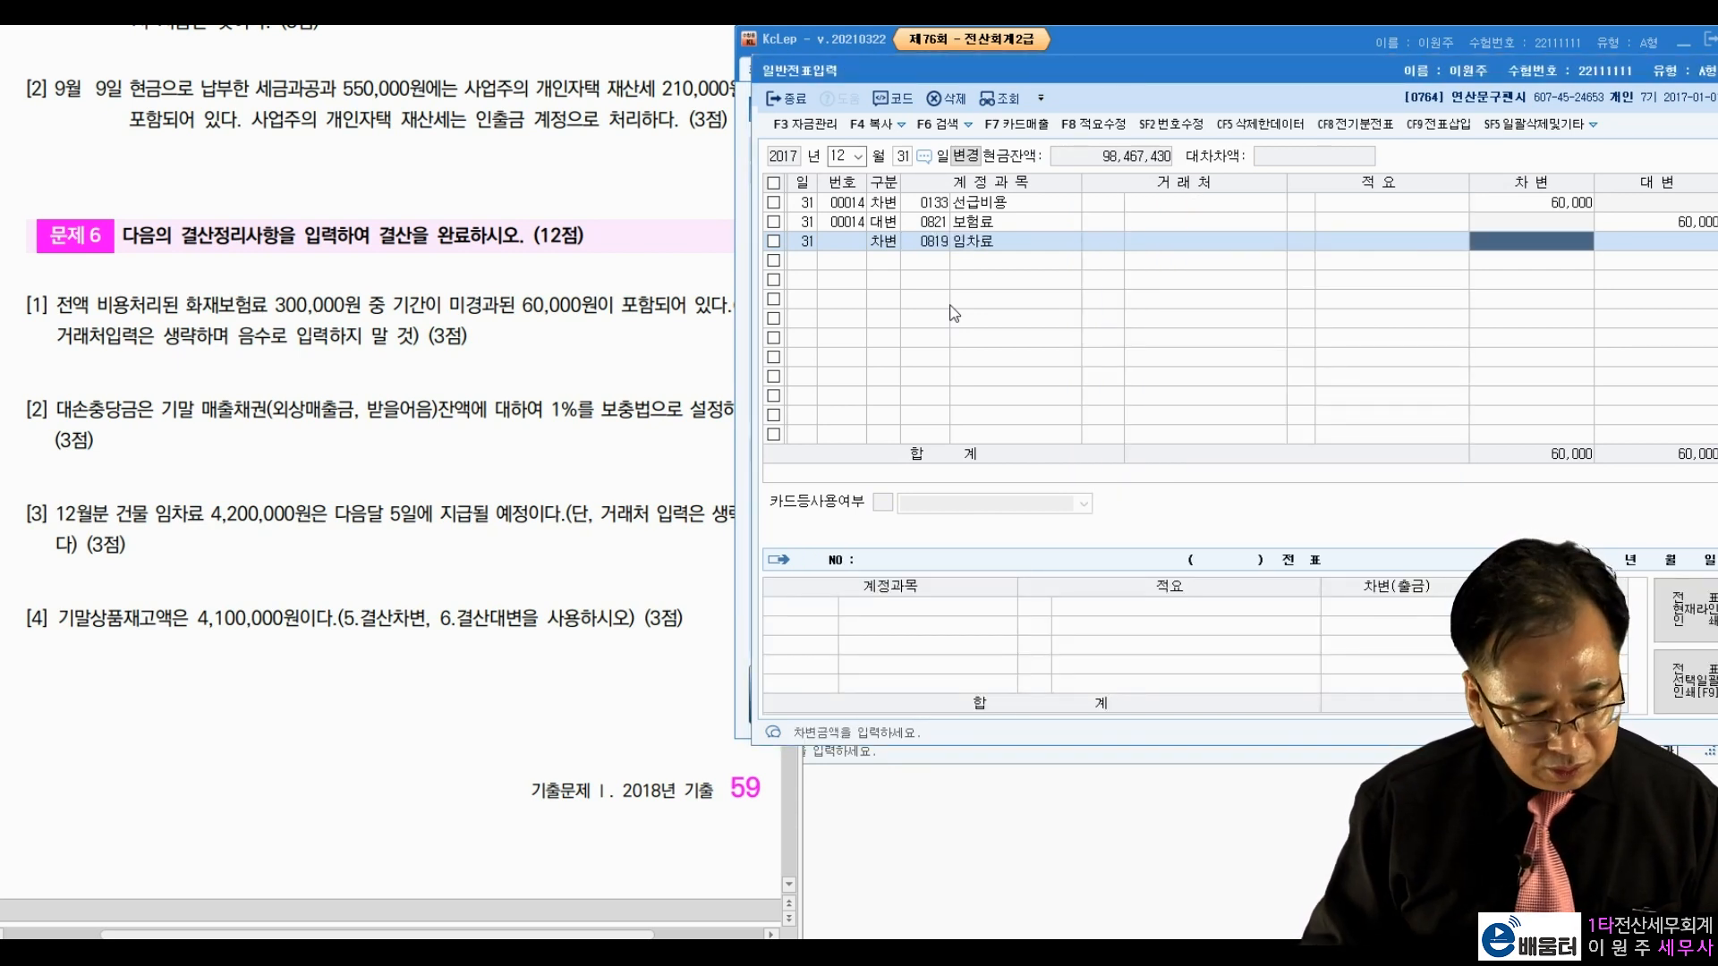
text(4200000)
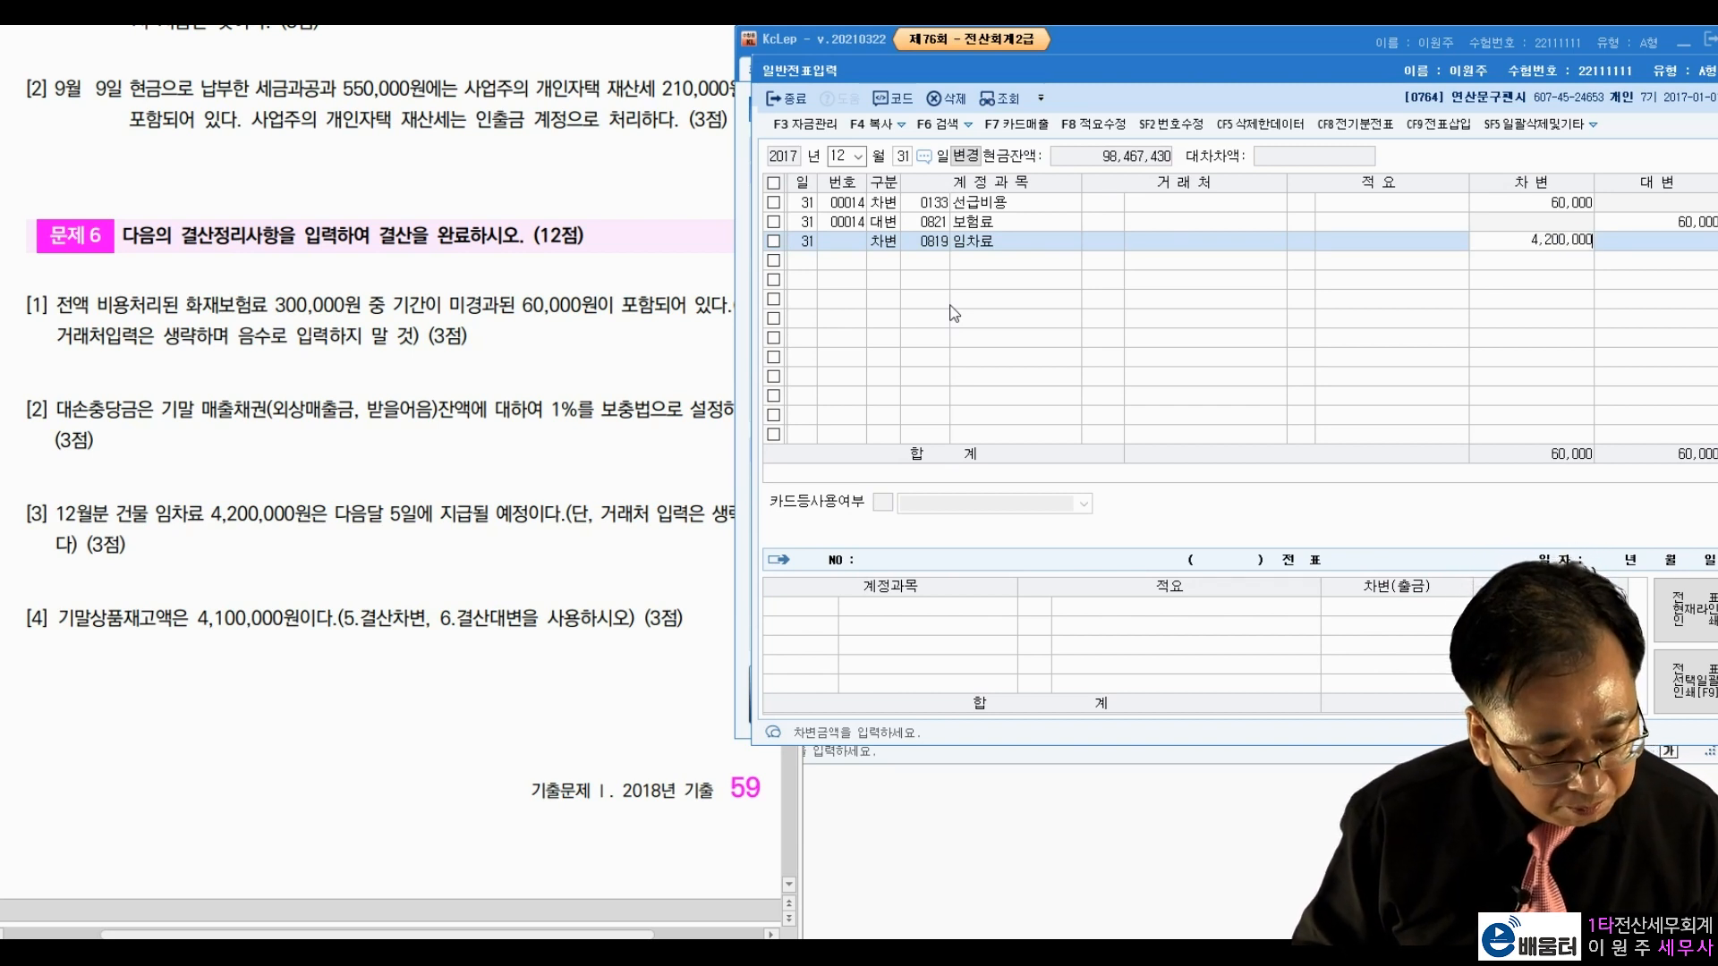
key(Return)
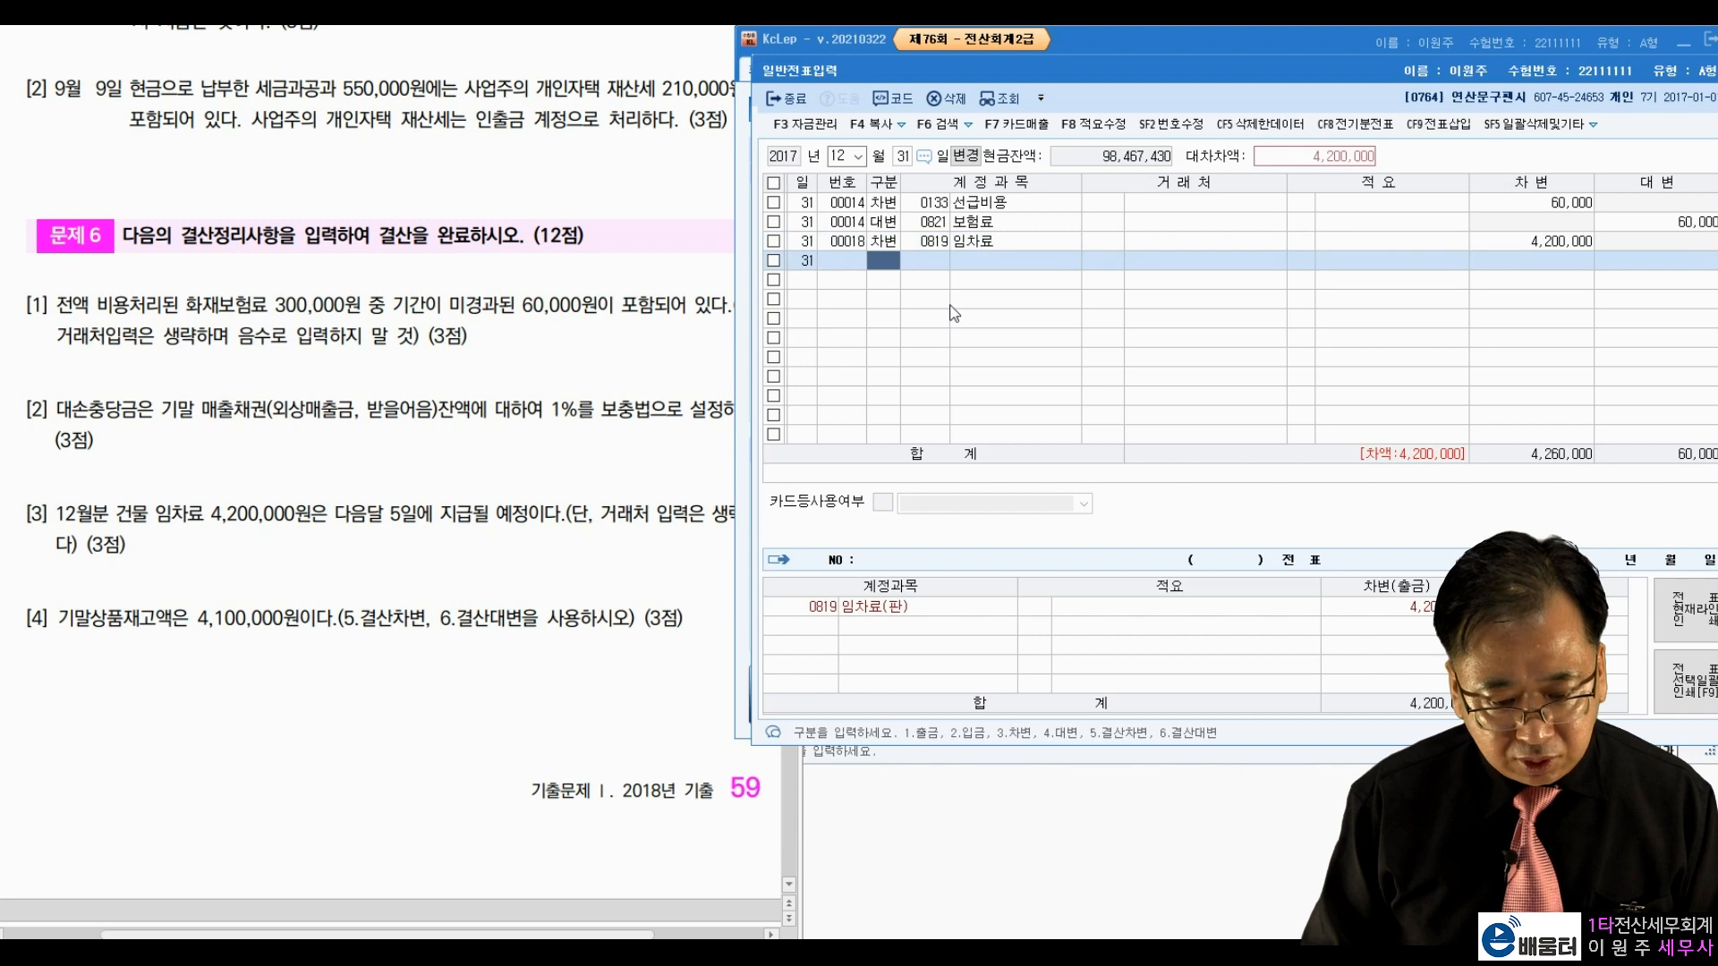
Step: Add the matching 4,200,000 credit to 0133 선급비용 to complete the voucher
text(4)
key(Return)
text(선급)
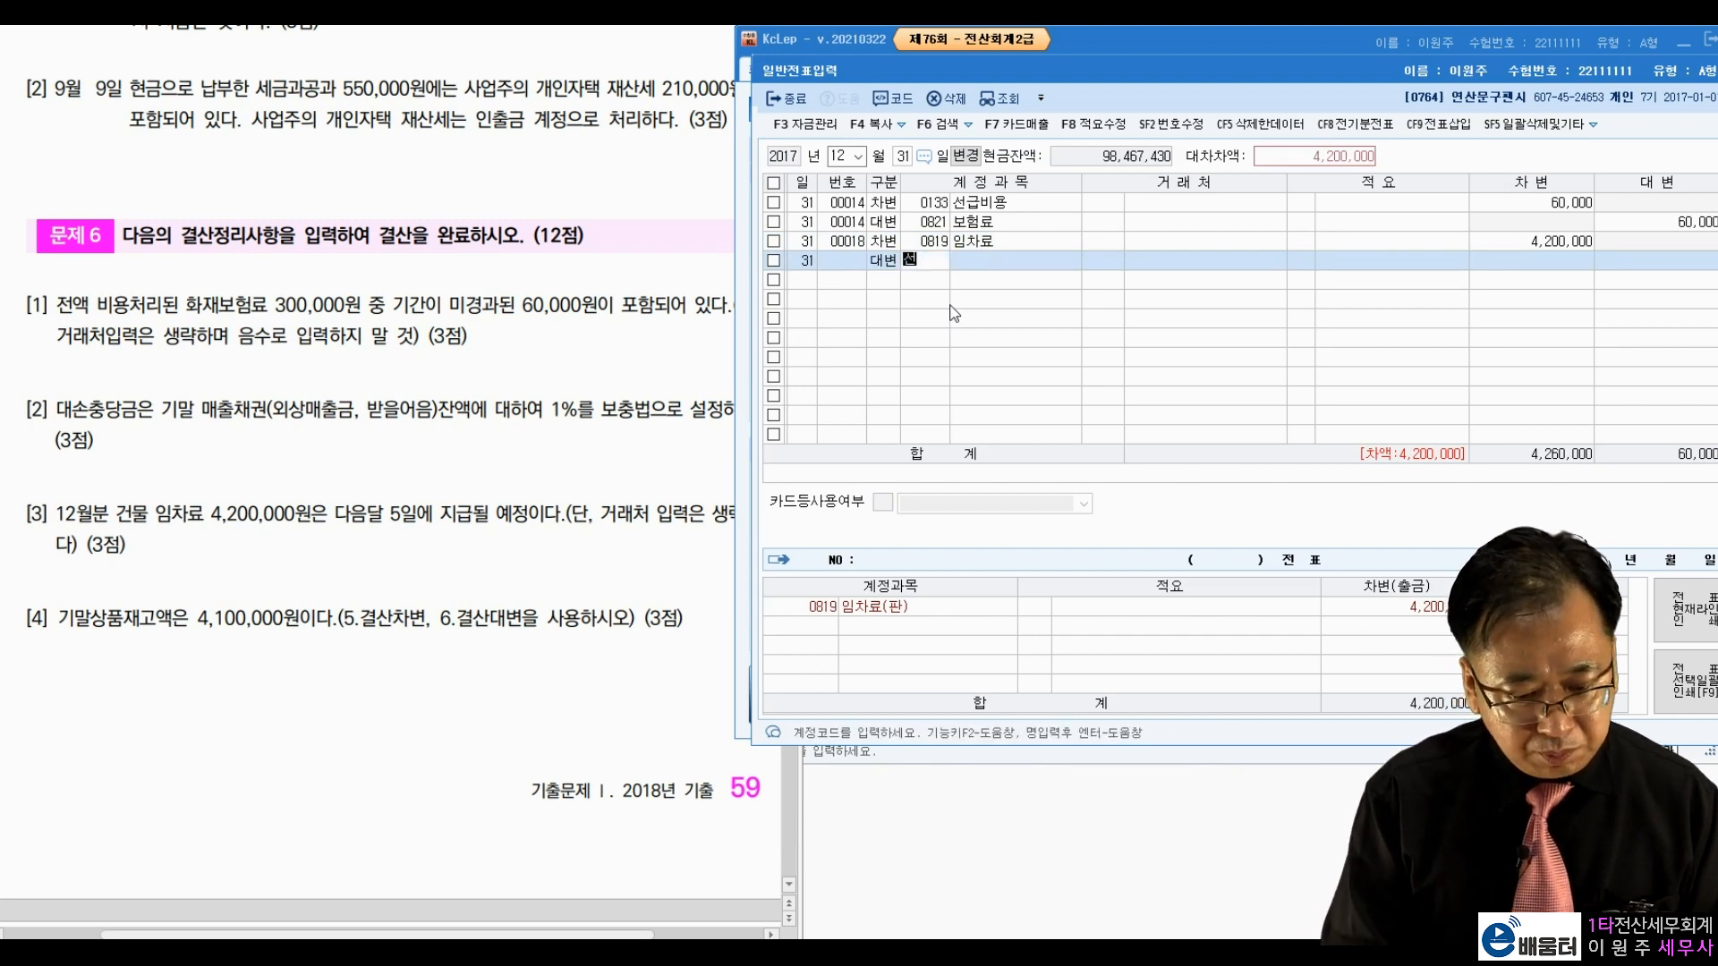
key(Return)
key(Return)
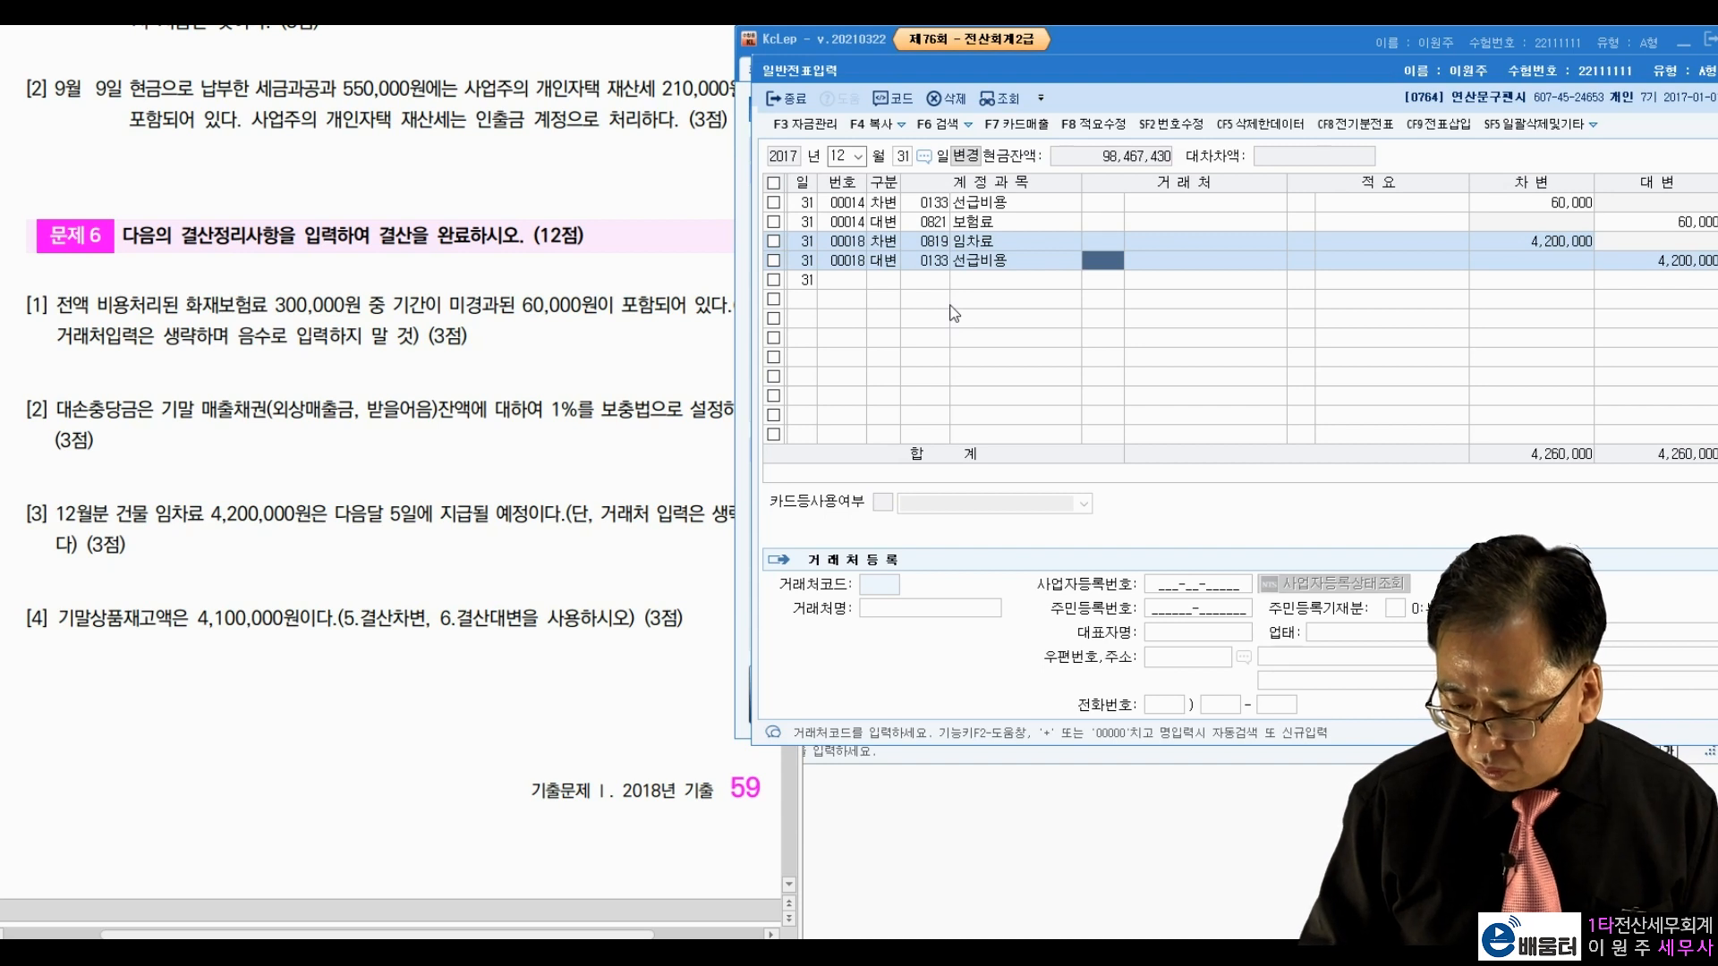
key(Return)
key(Return)
key(Return)
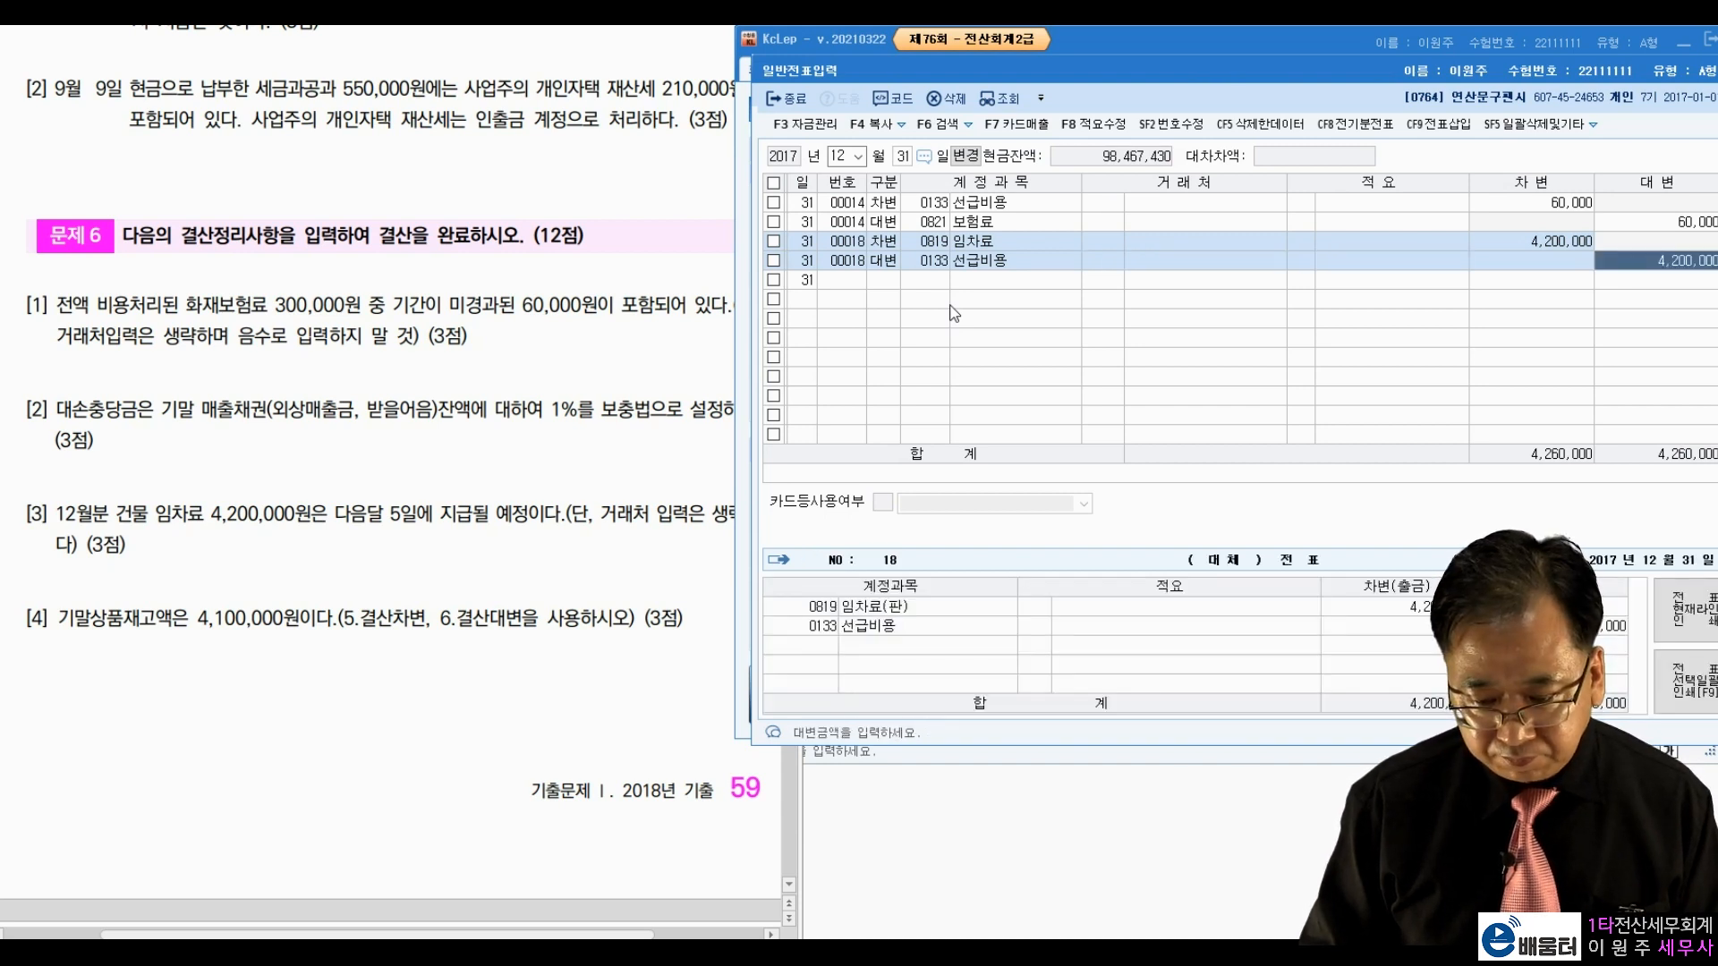
key(Return)
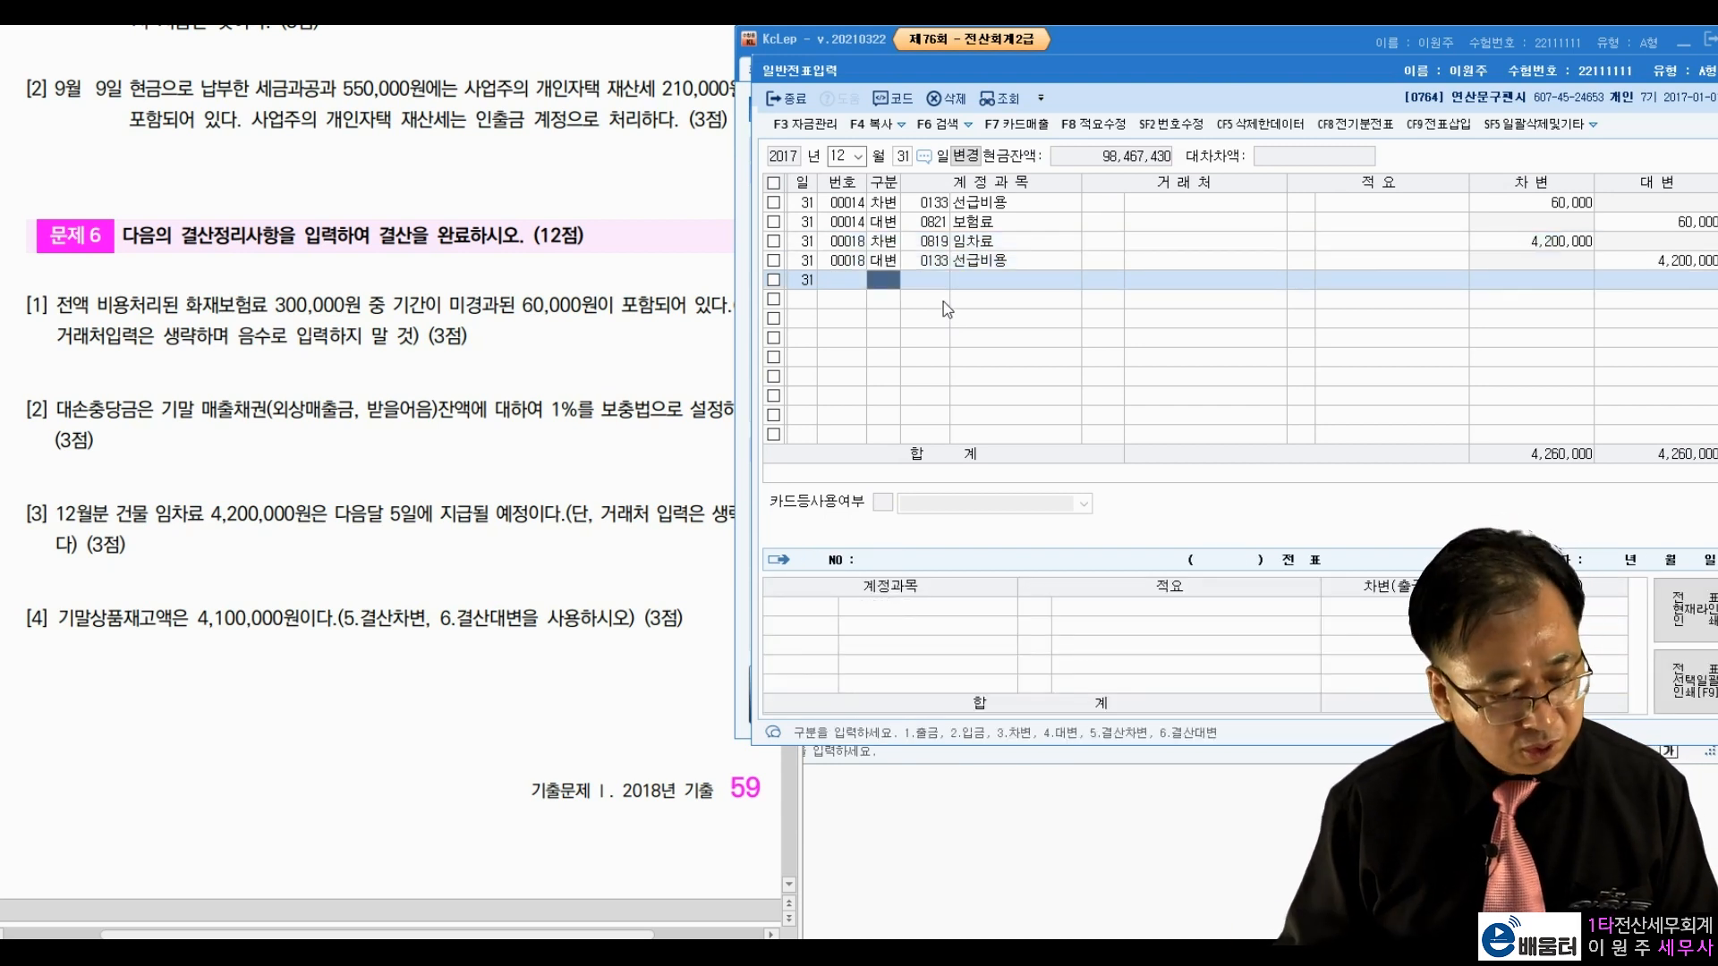
click(108, 595)
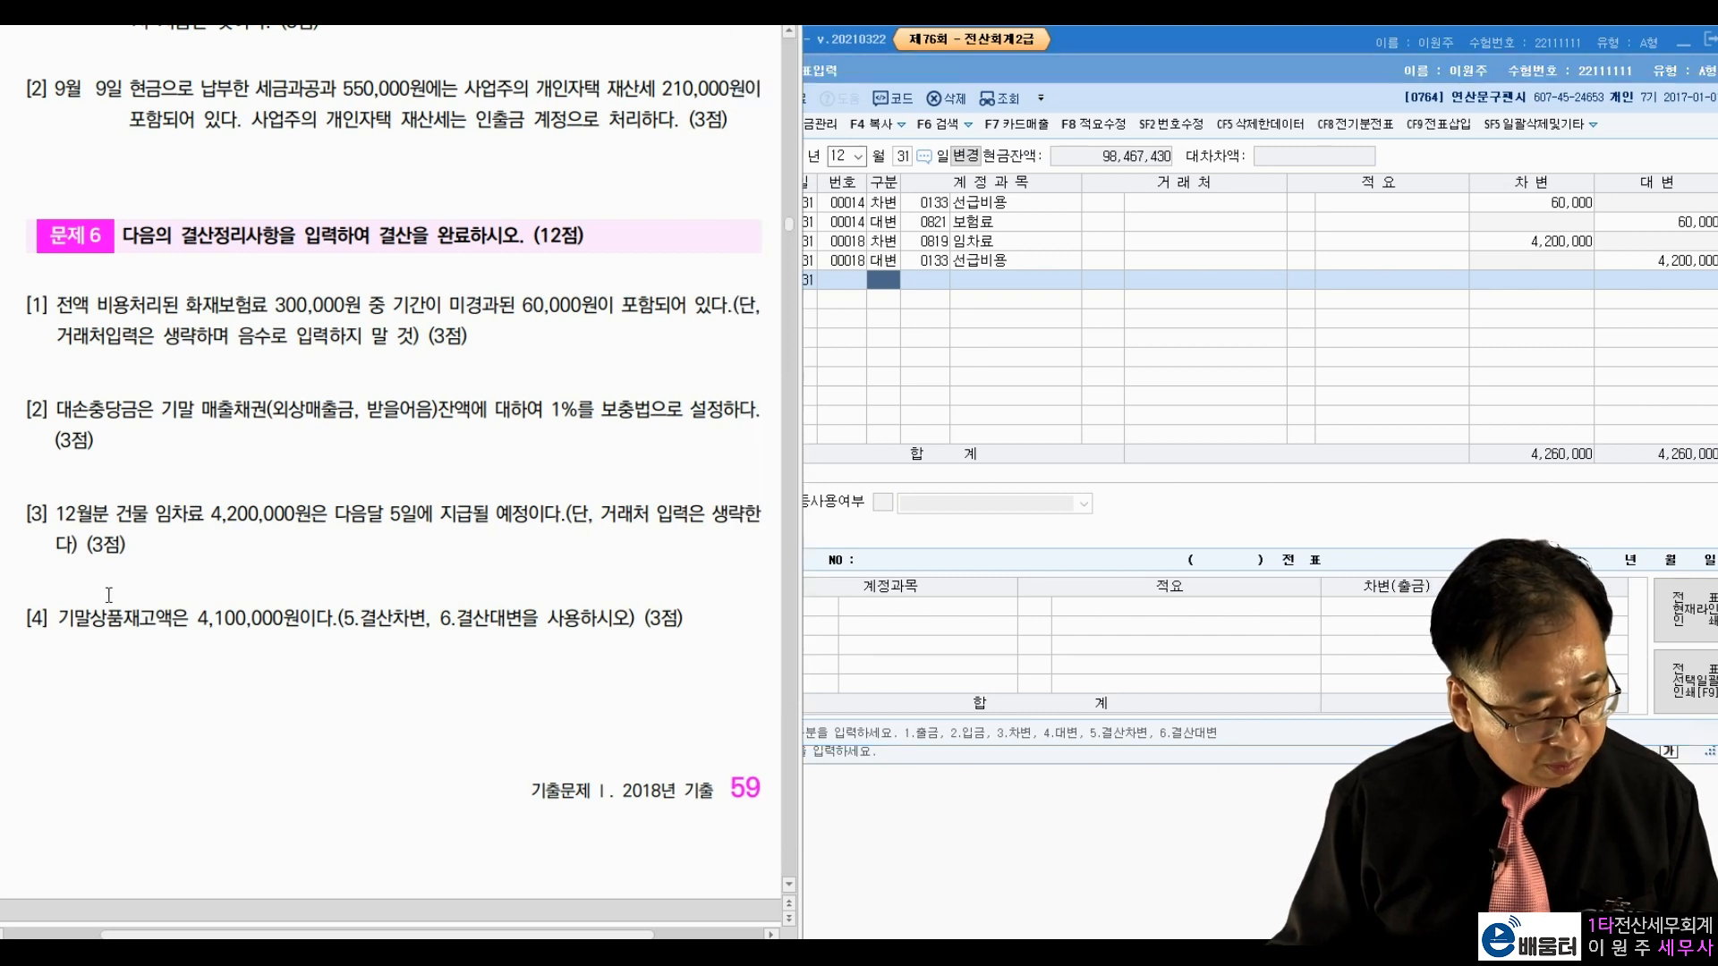
Step: Check question 4's ending inventory amount of 4,100,000 in the exam document
drag(87, 628, 314, 628)
drag(542, 631, 523, 628)
drag(361, 626, 537, 623)
click(546, 541)
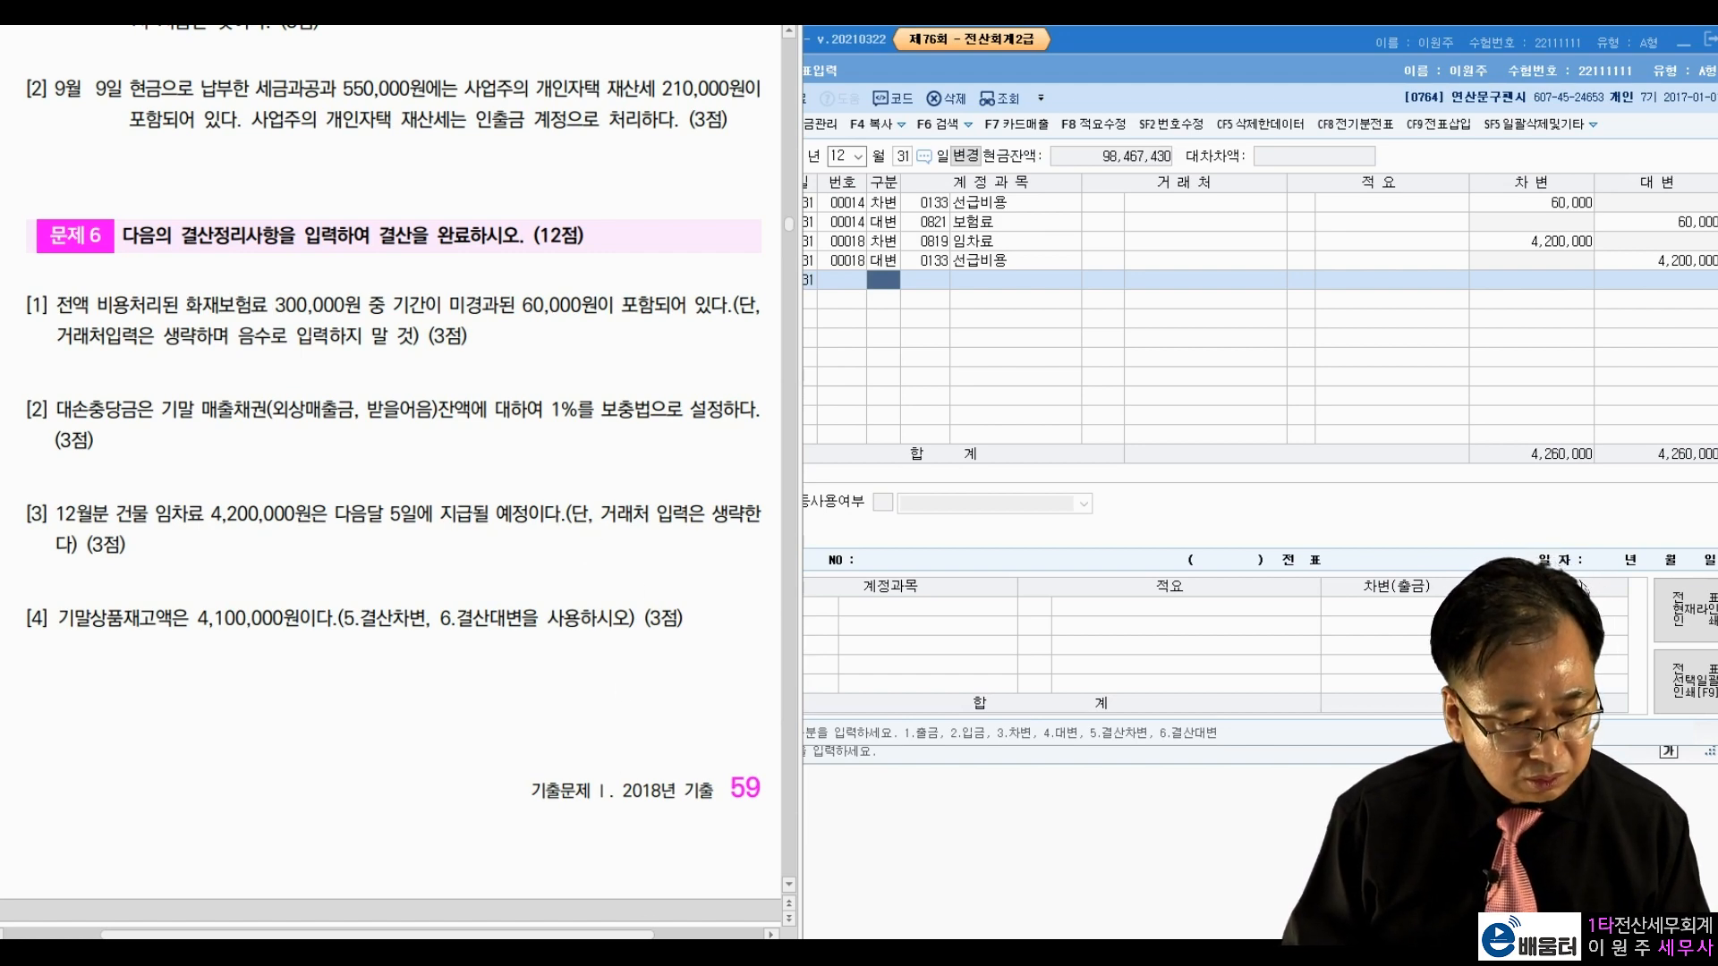
key(alt+Tab)
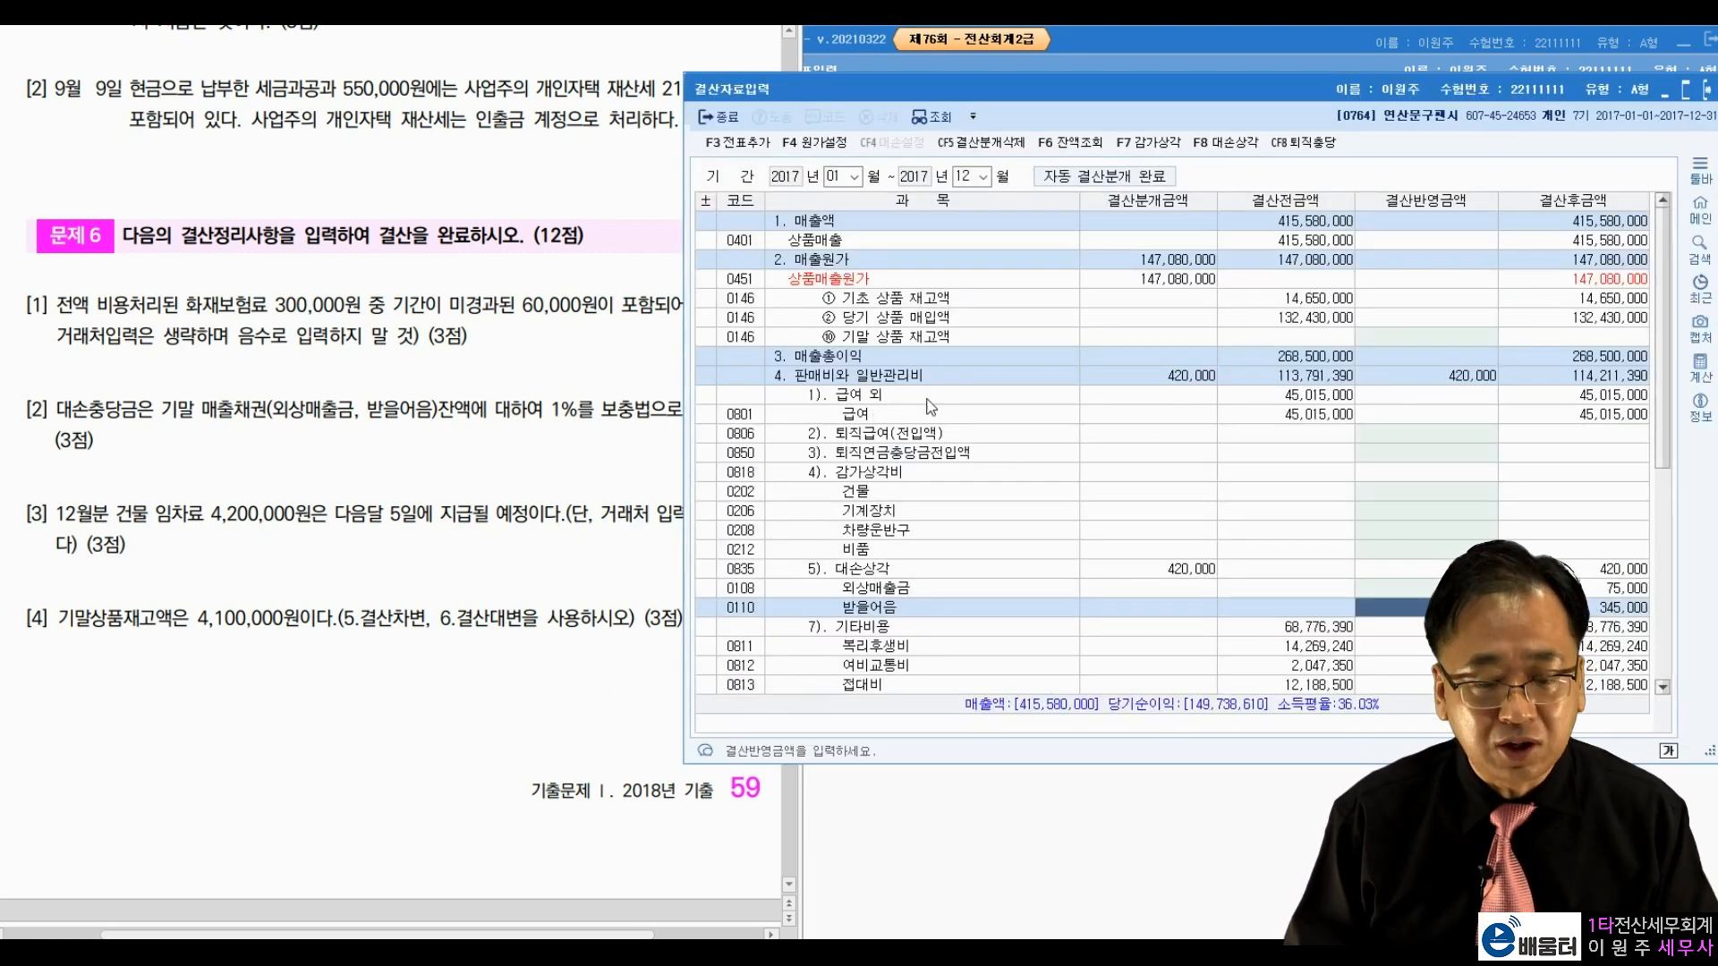
Step: Enter 4,100,000 as 기말 상품 재고액 in the closing data
drag(1188, 99, 1199, 56)
click(977, 292)
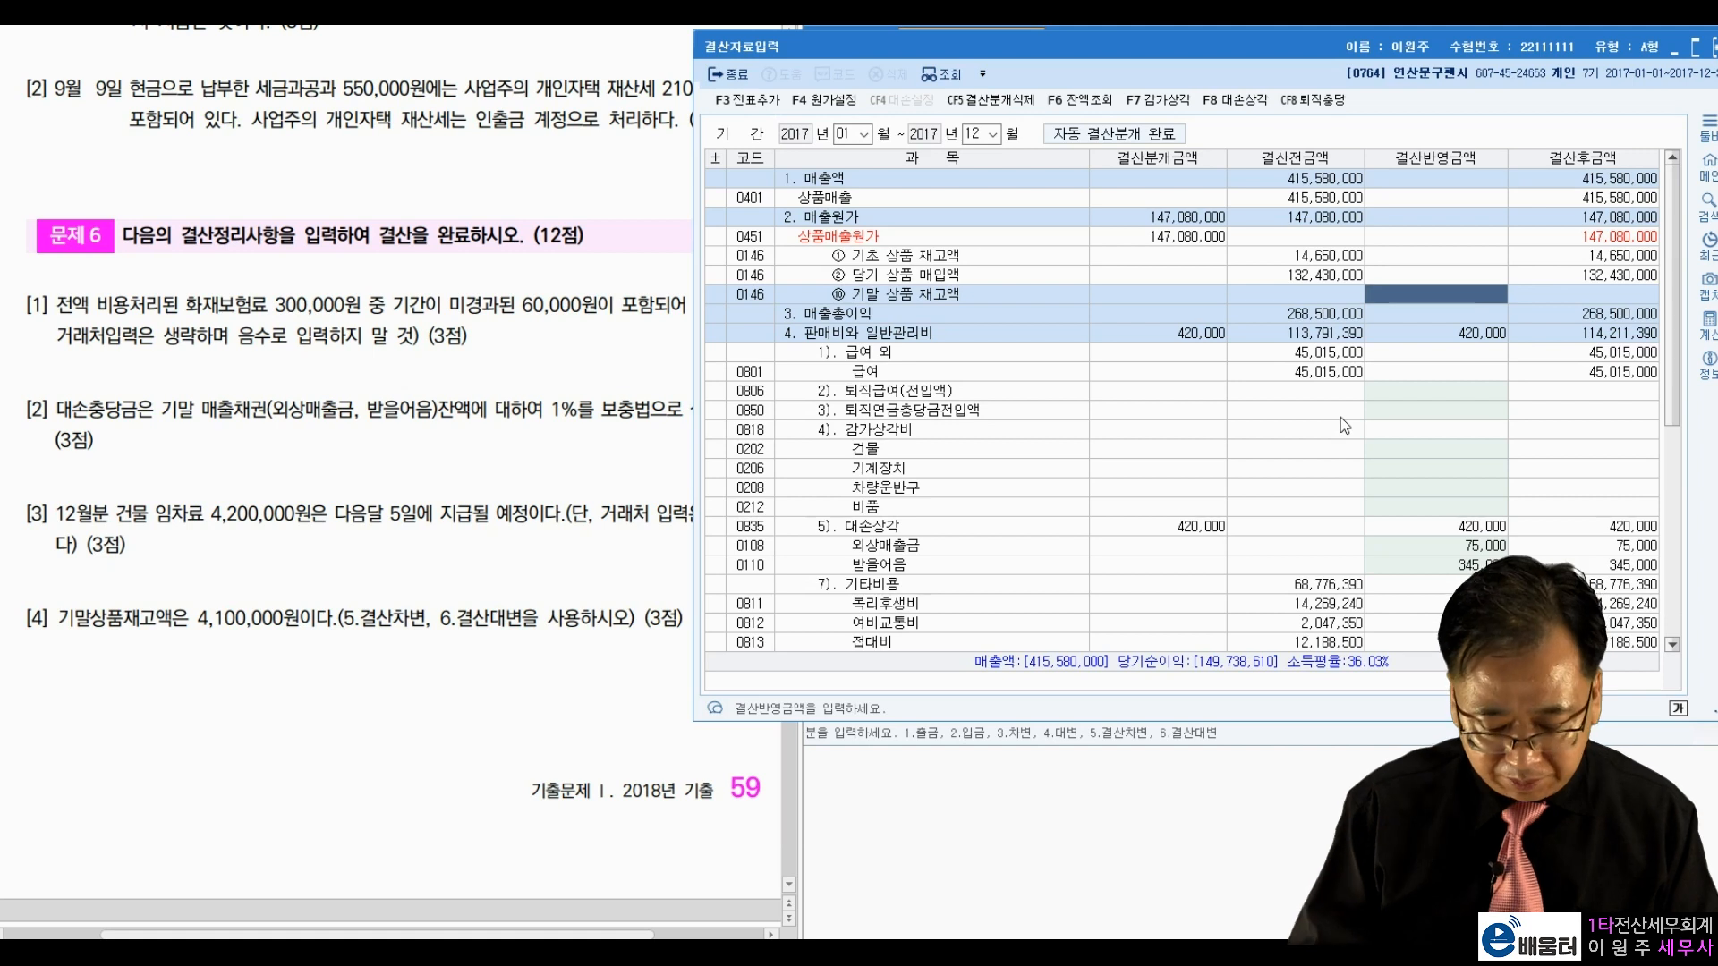
text(4100000)
key(Return)
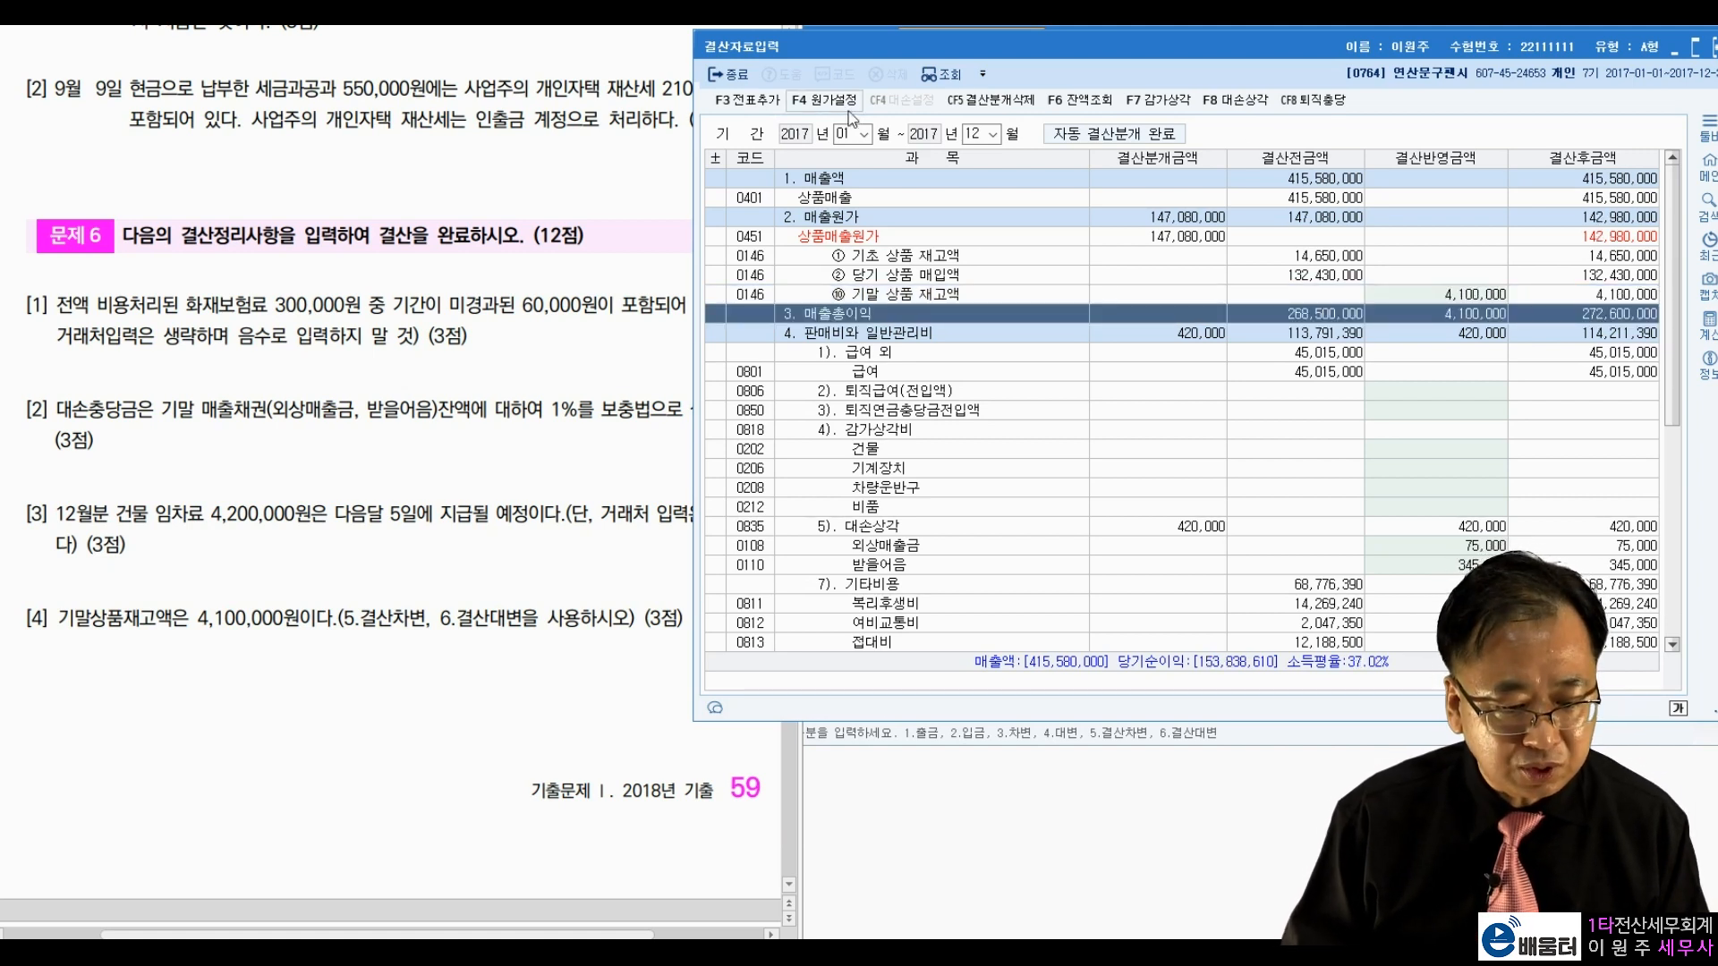
Step: Generate the automatic closing journal entries with 전표추가 and confirm
click(745, 100)
click(1259, 447)
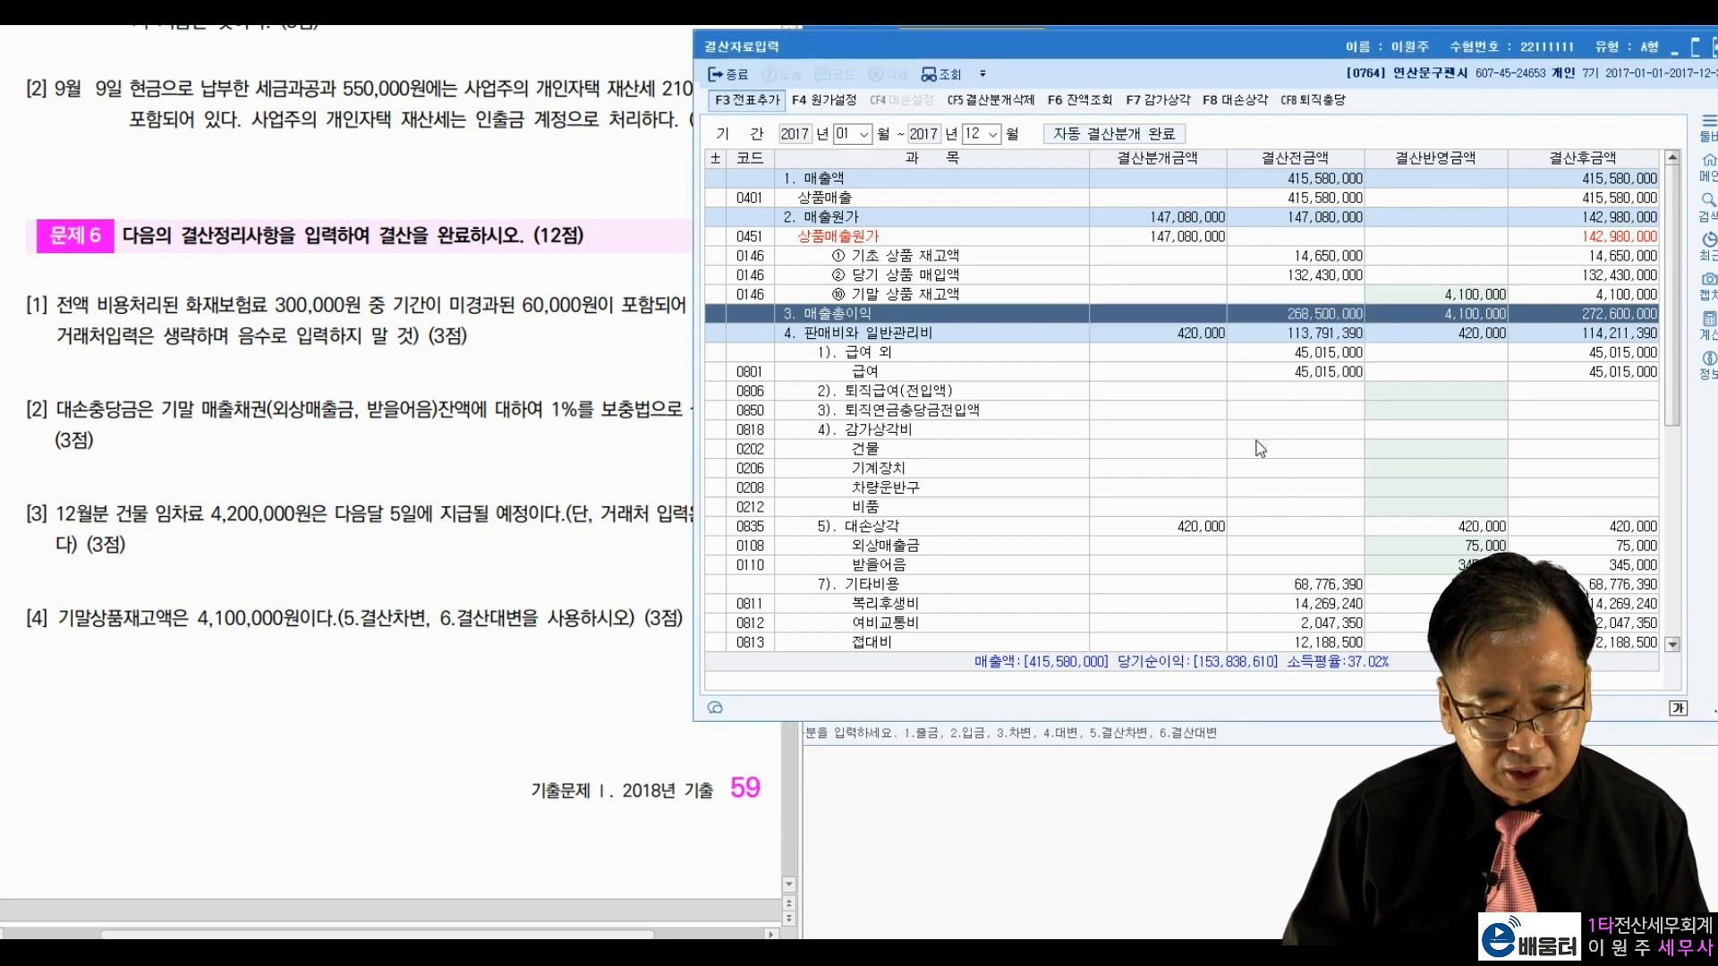
click(1258, 408)
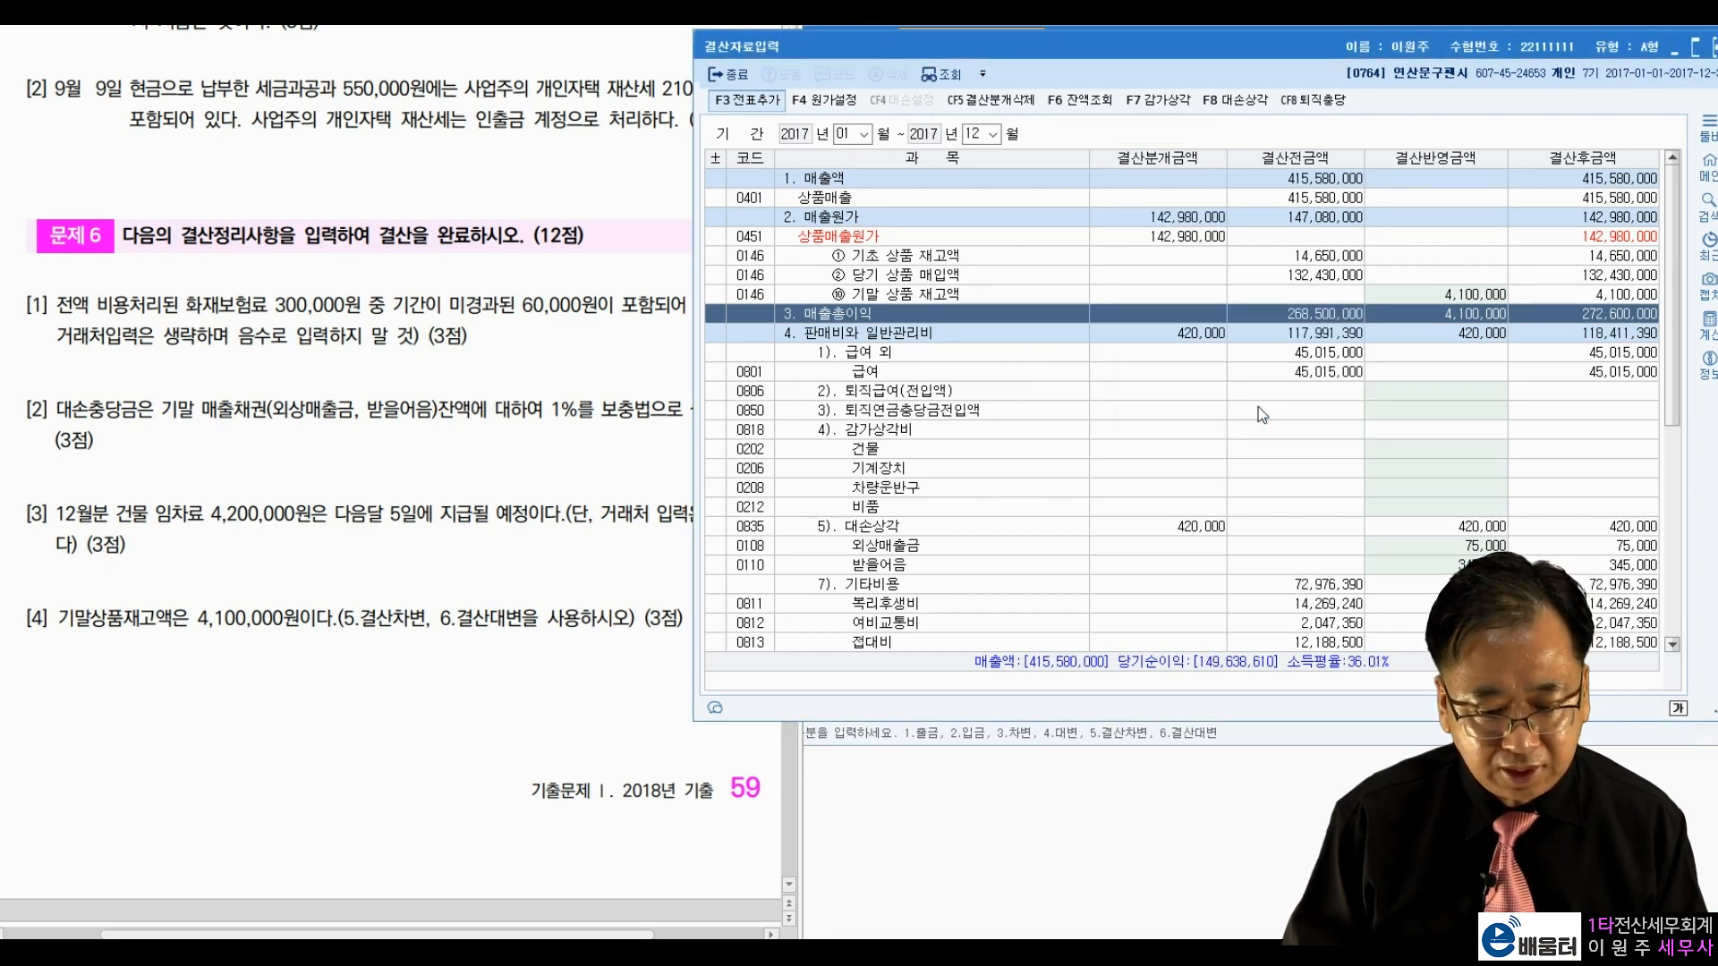
drag(1358, 33, 1358, 73)
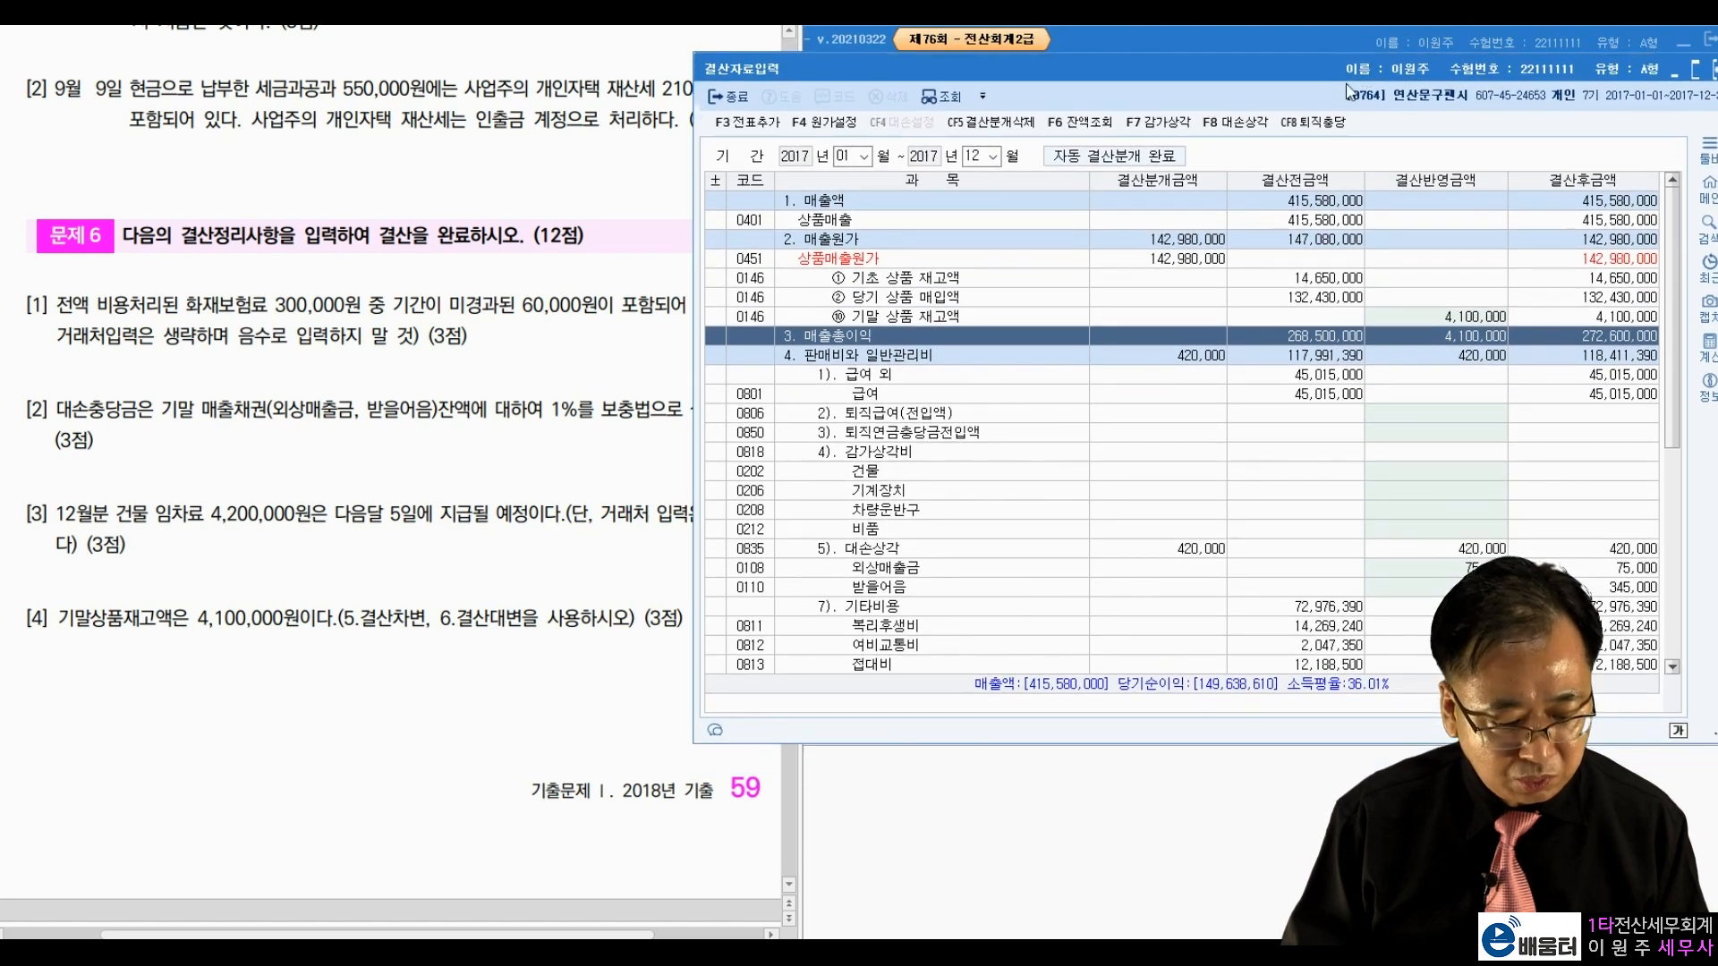
Step: Review closing vouchers 00019 and 00020 (420,000 bad debts, 142,980,000 cost of sales) in the journal
key(alt+Tab)
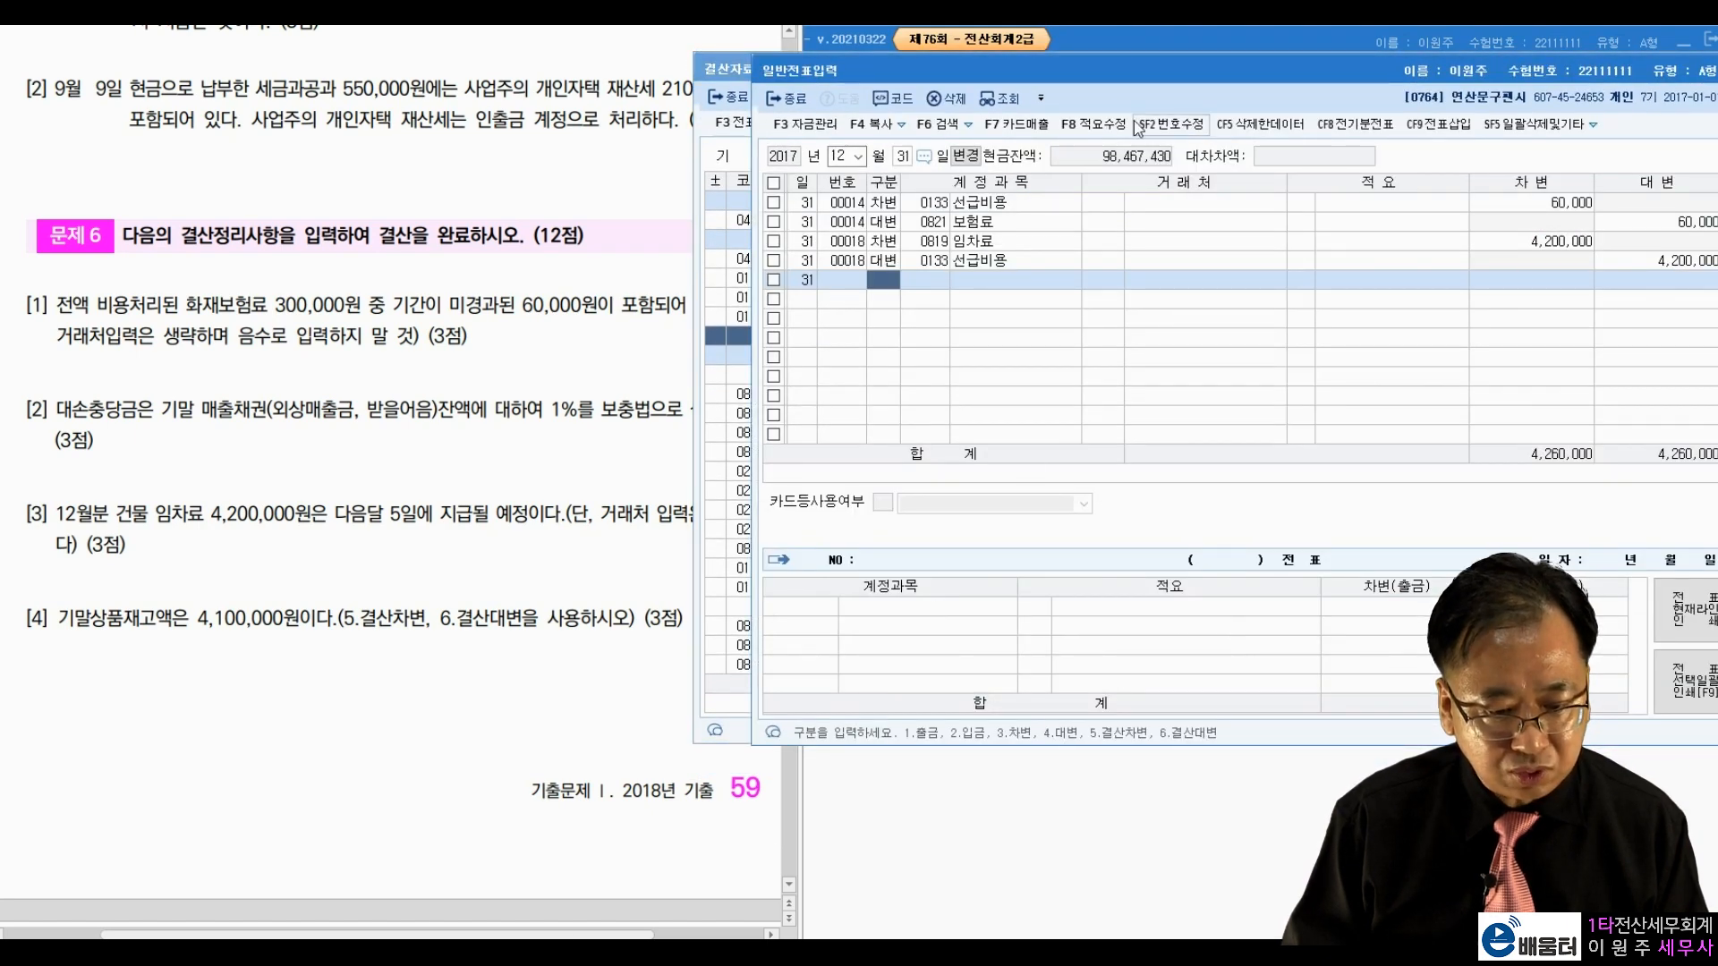
click(1068, 243)
click(1069, 256)
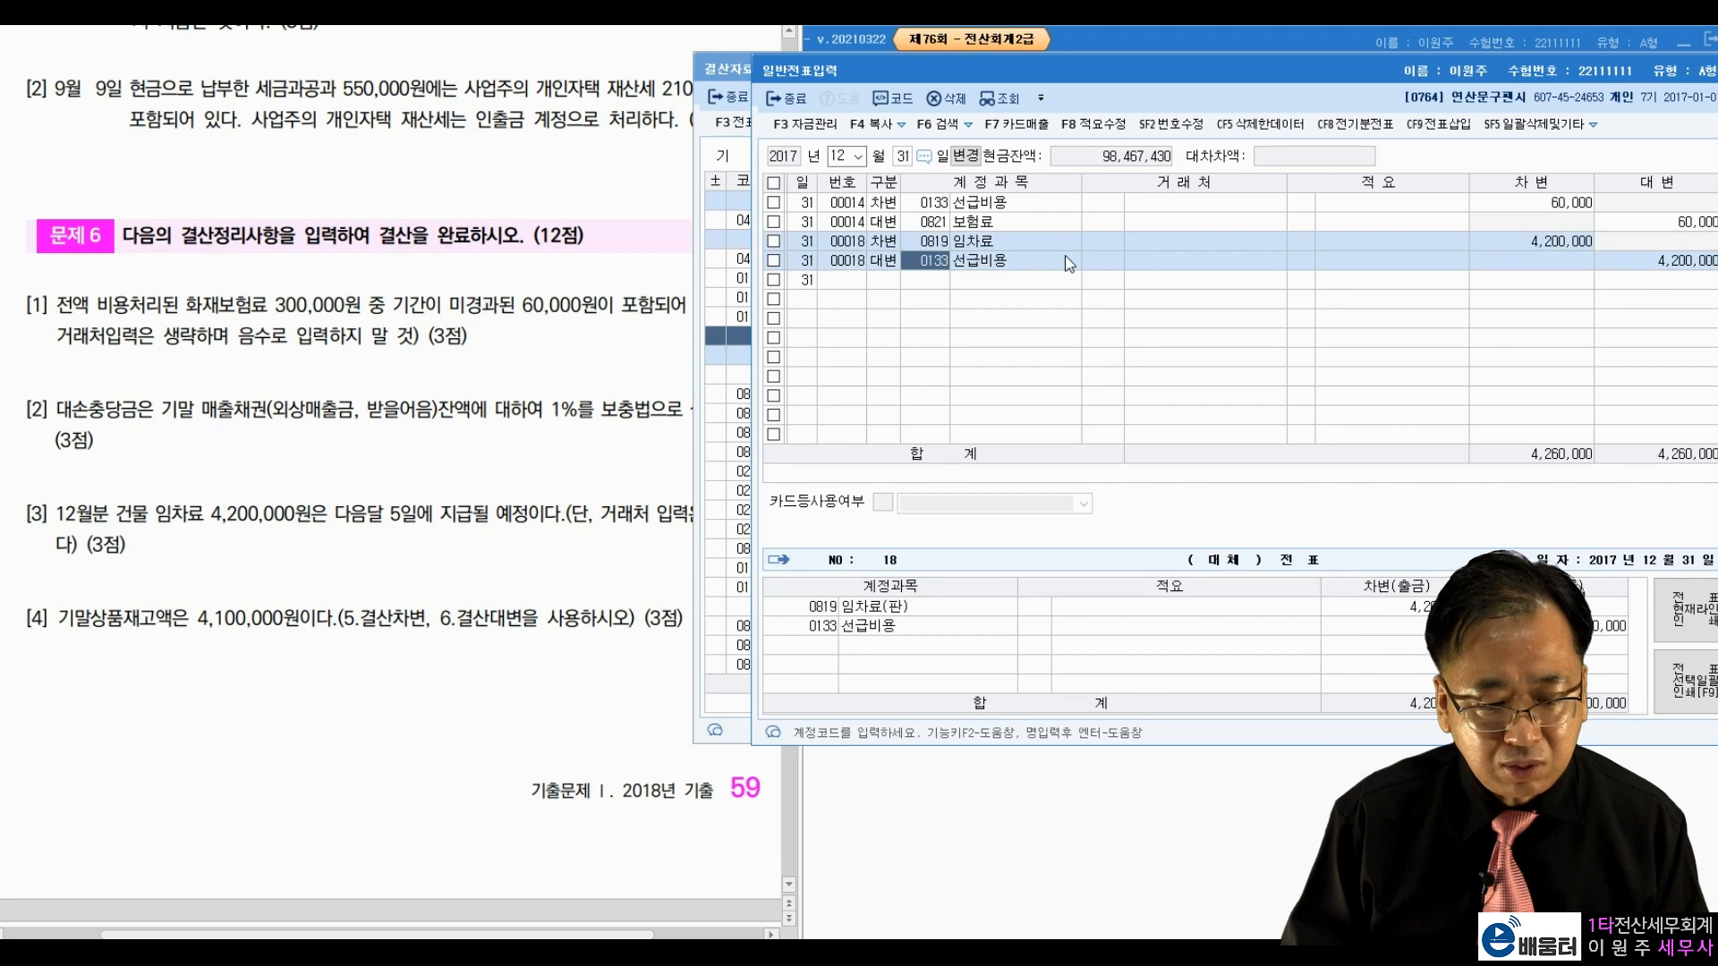
click(1004, 105)
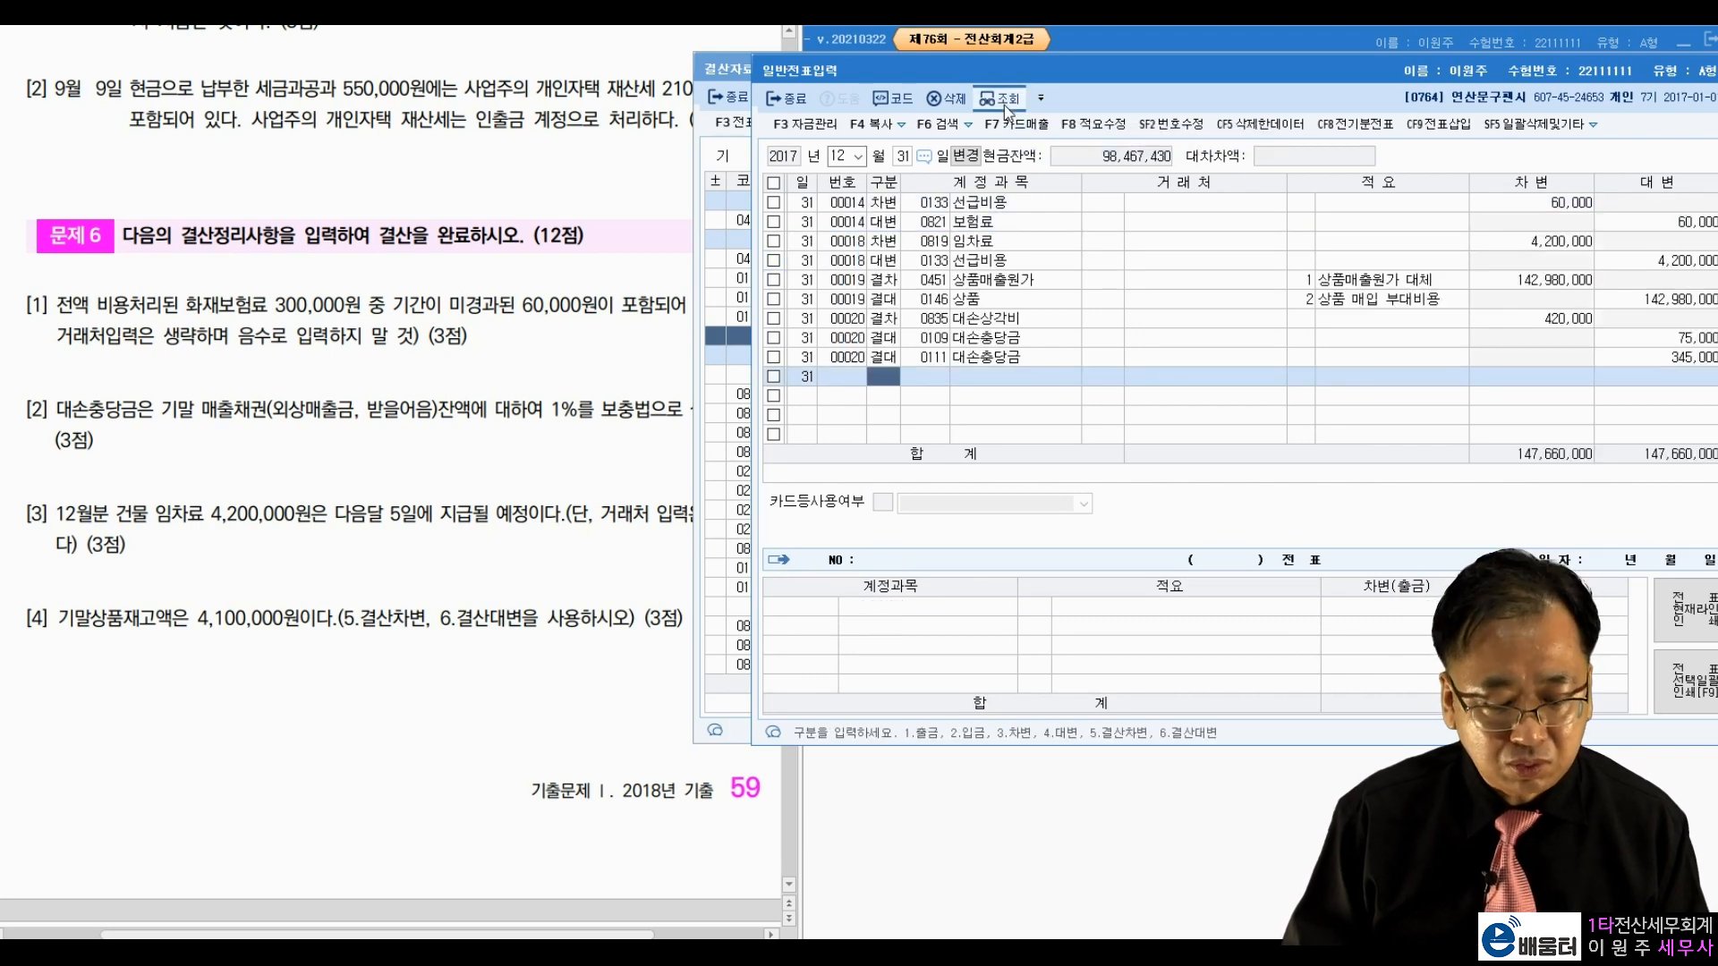
click(1170, 333)
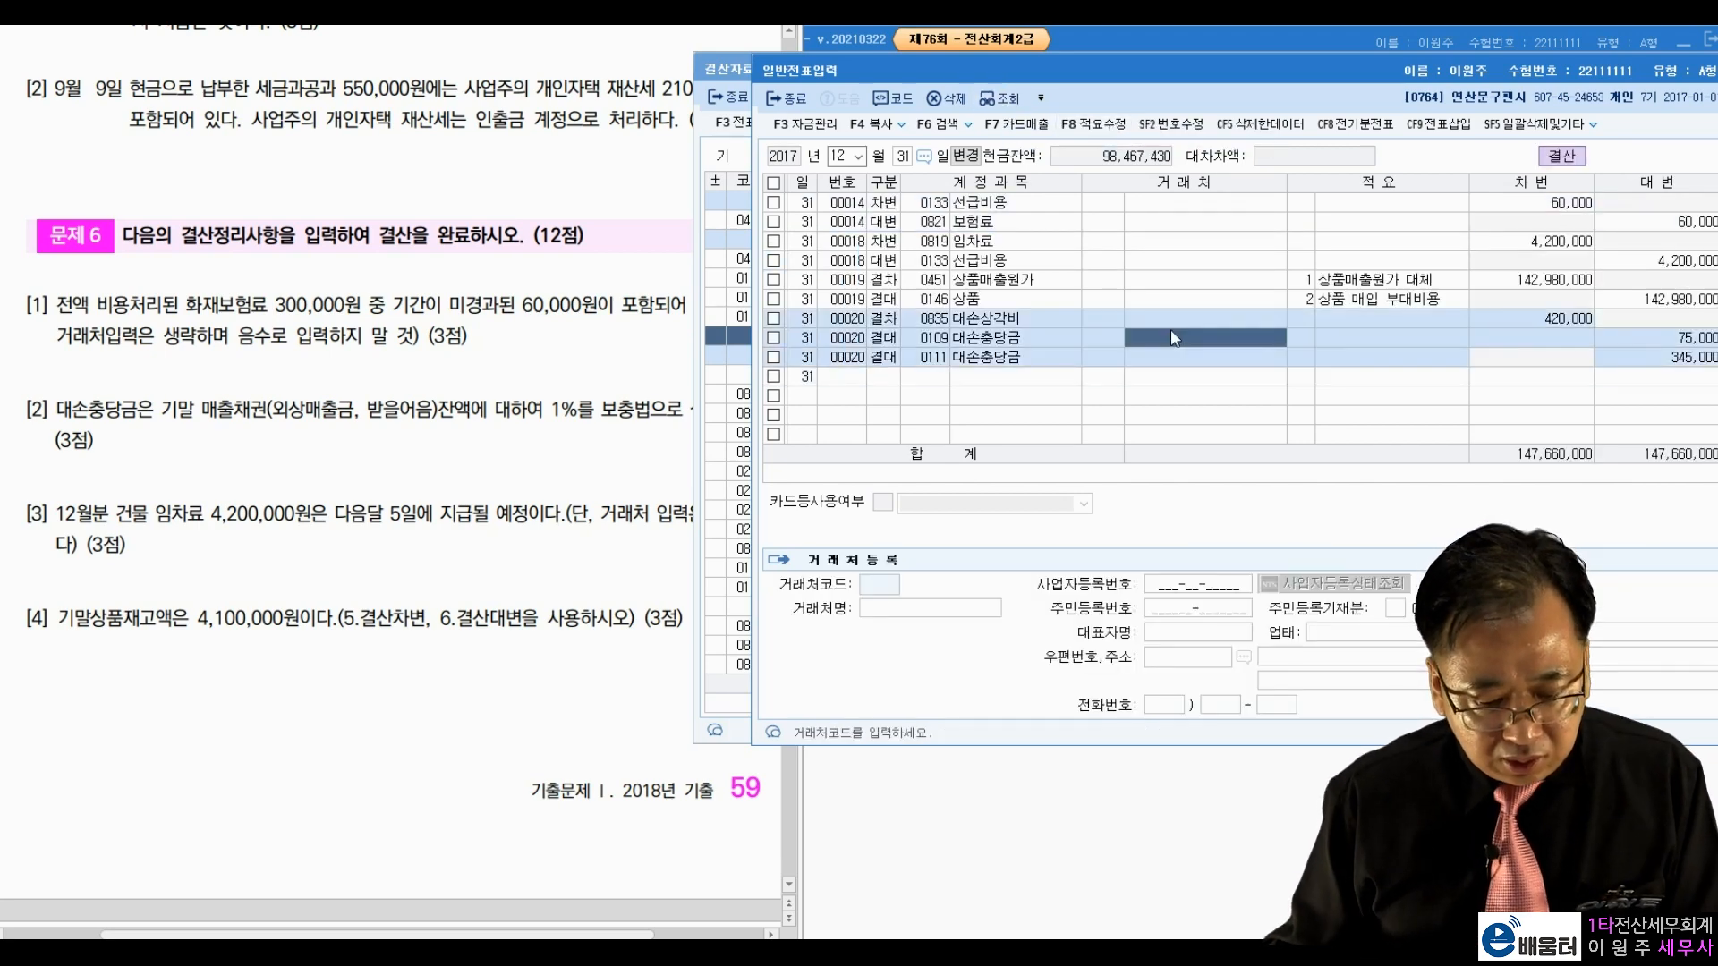
click(1496, 322)
click(1605, 336)
click(1619, 359)
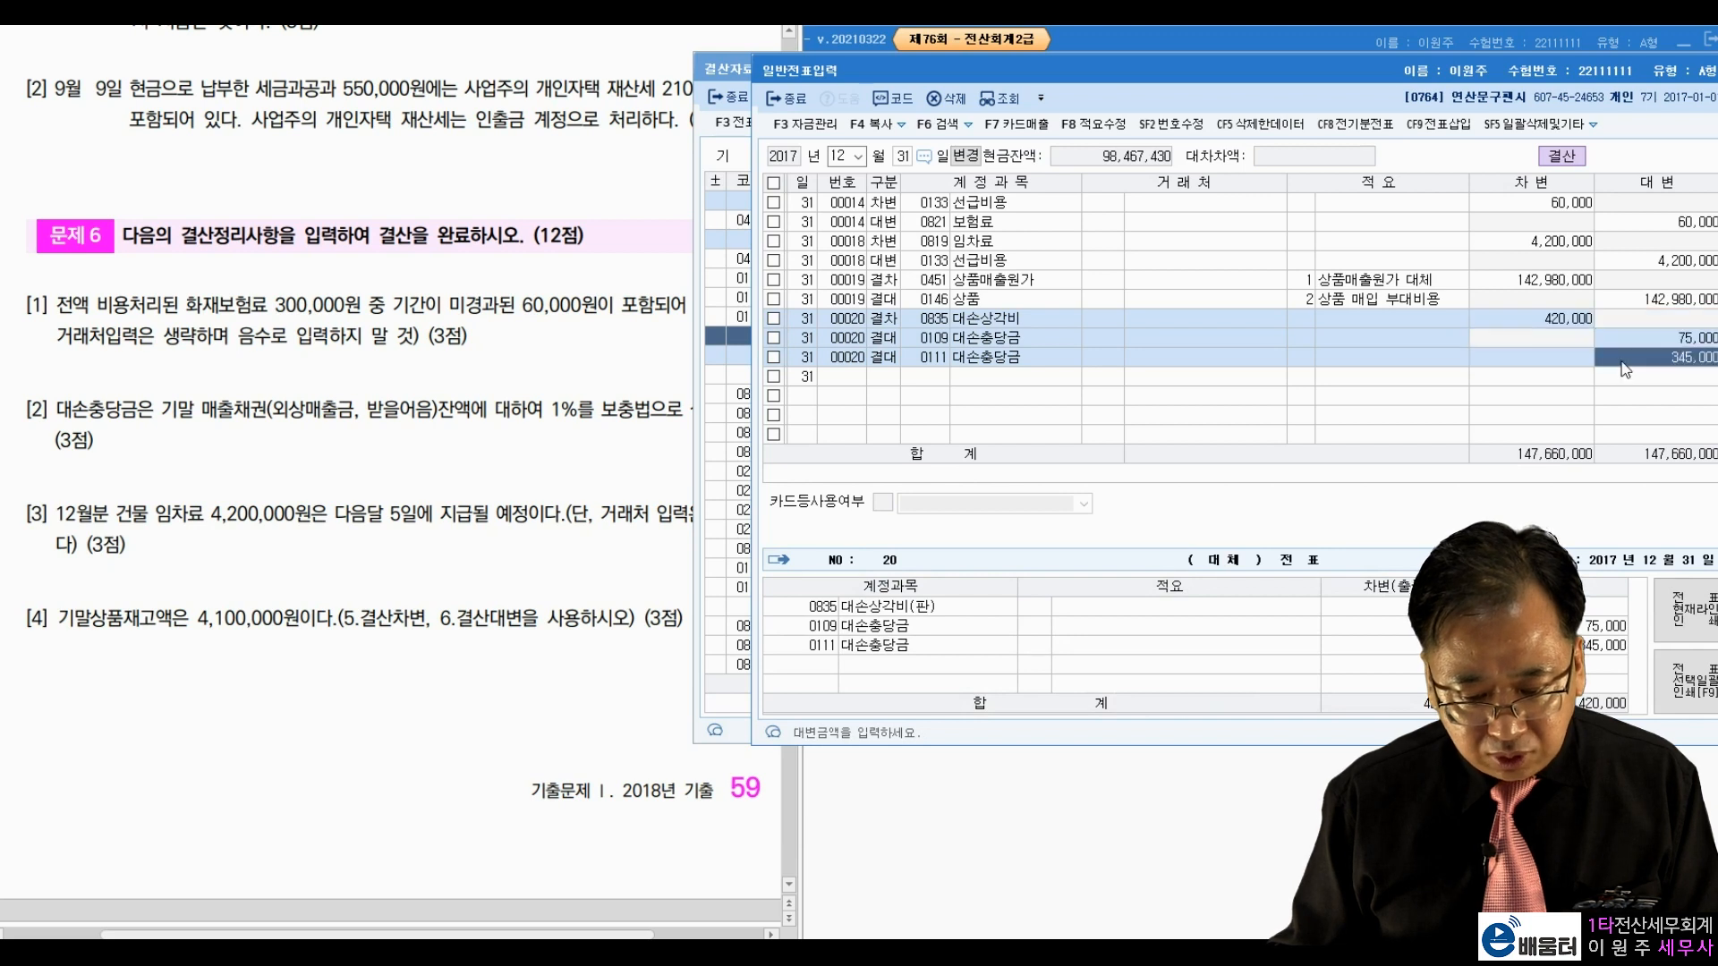
click(1172, 277)
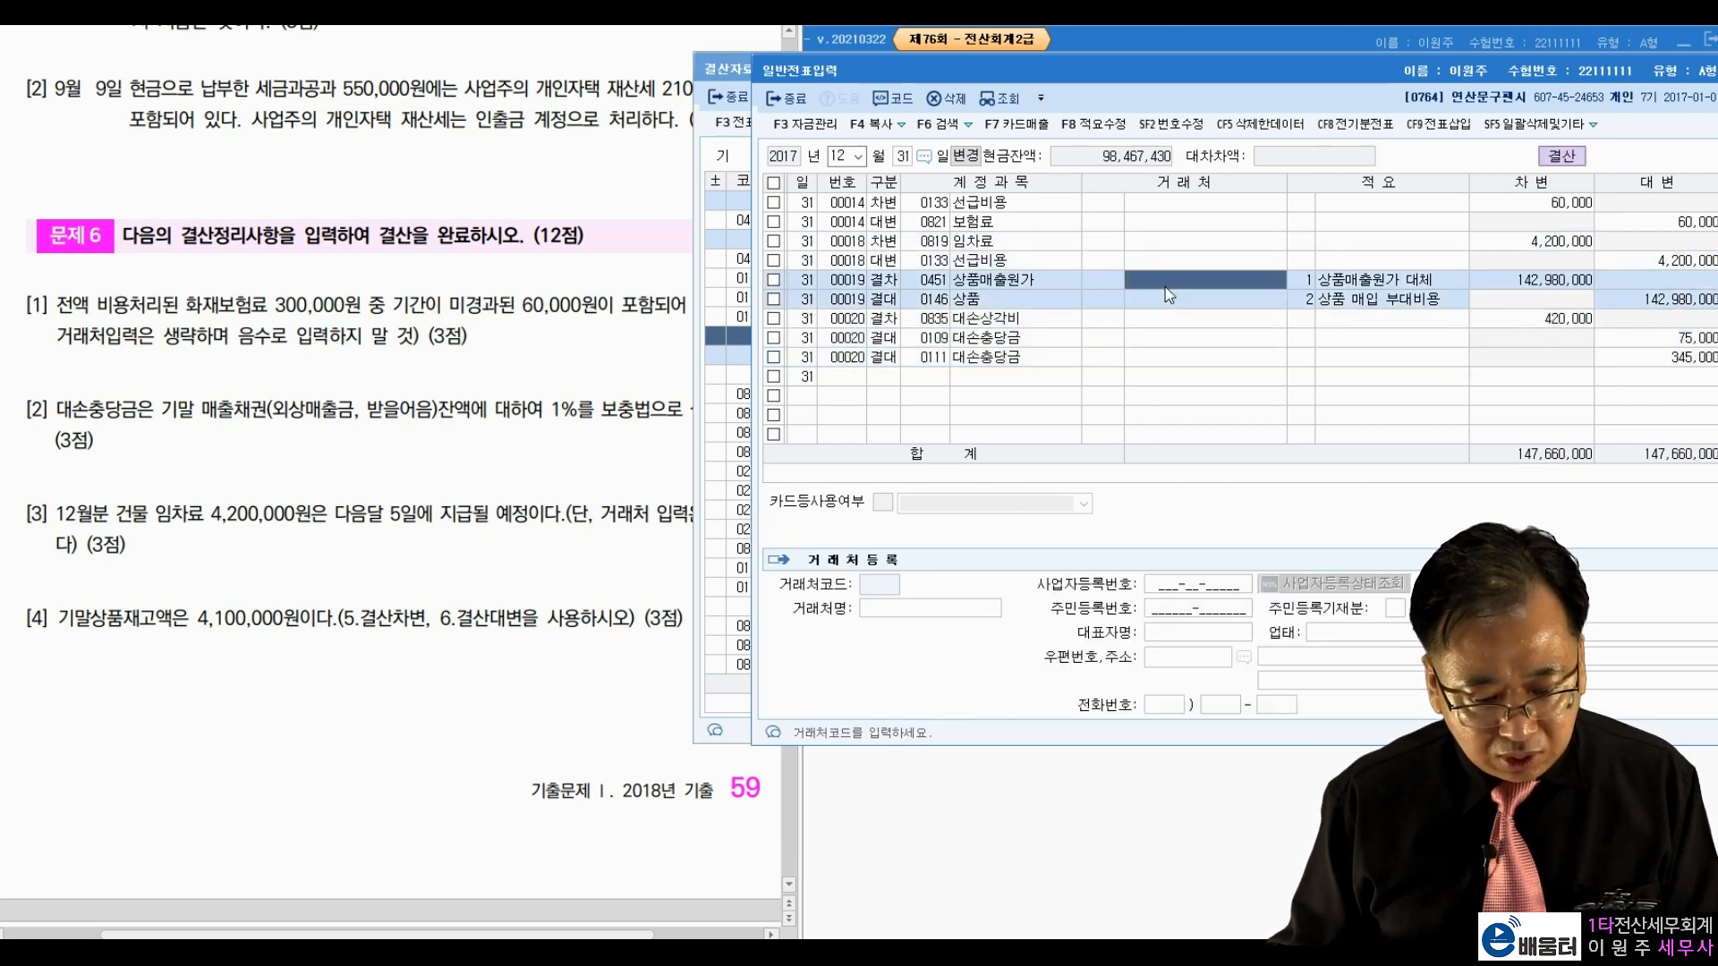
click(1553, 283)
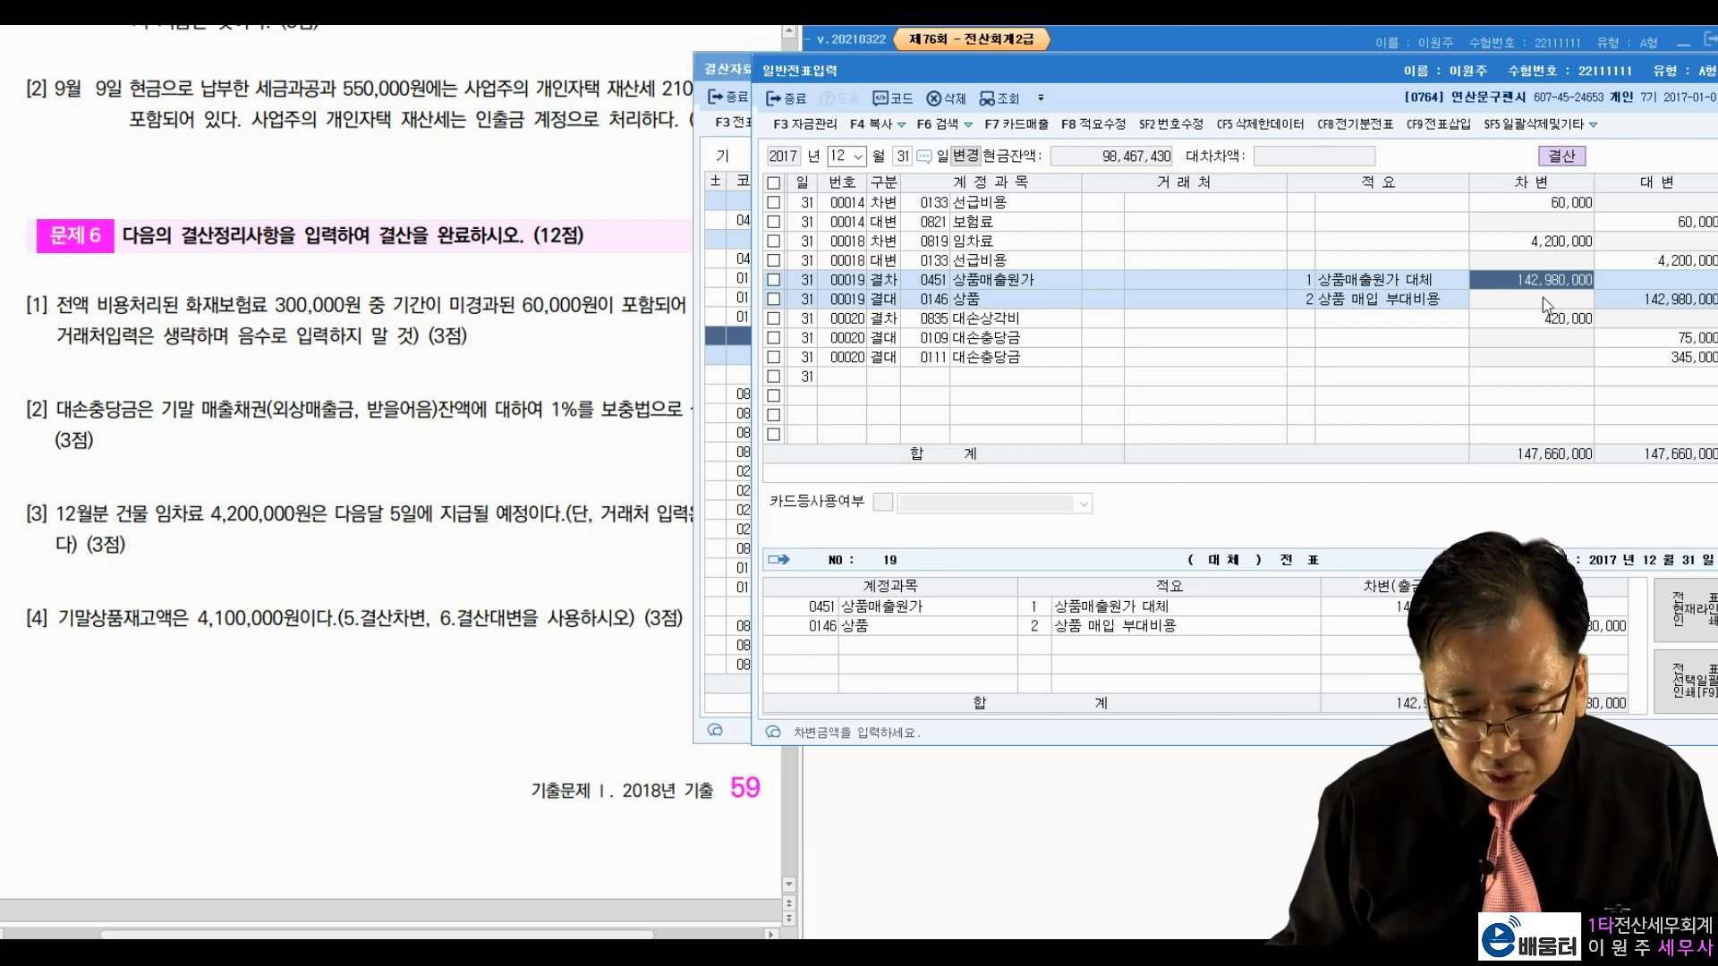
key(Return)
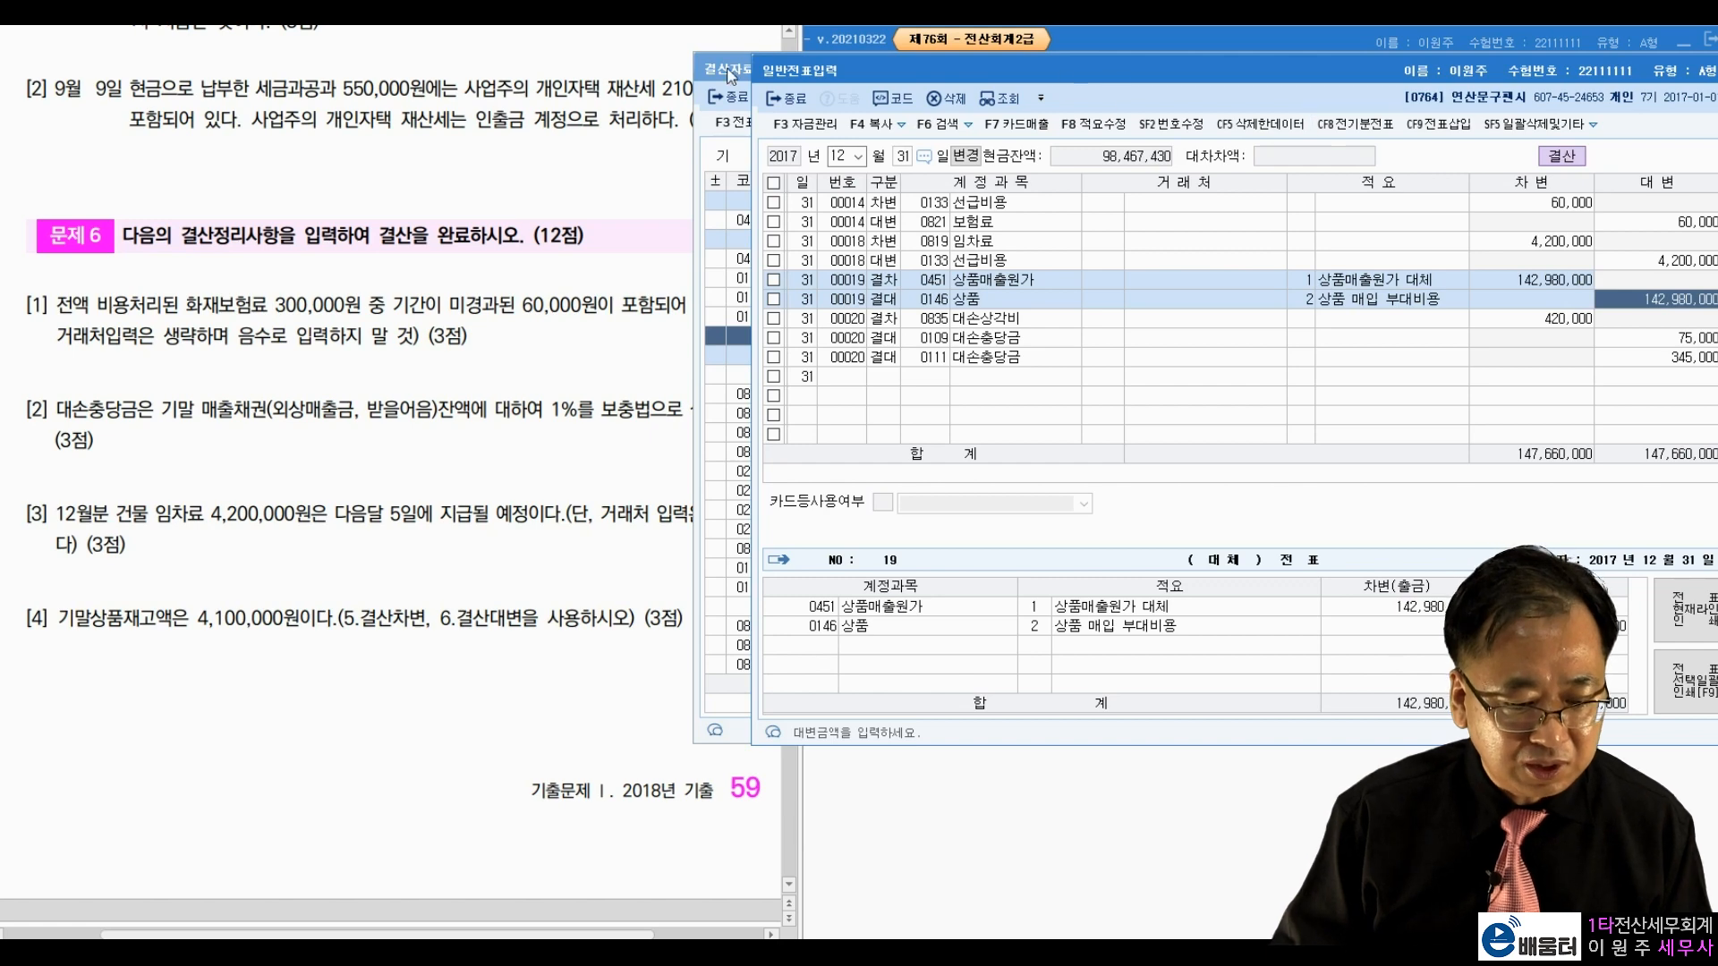
Step: Close the 일반전표입력 and 결산자료입력 screens
key(Escape)
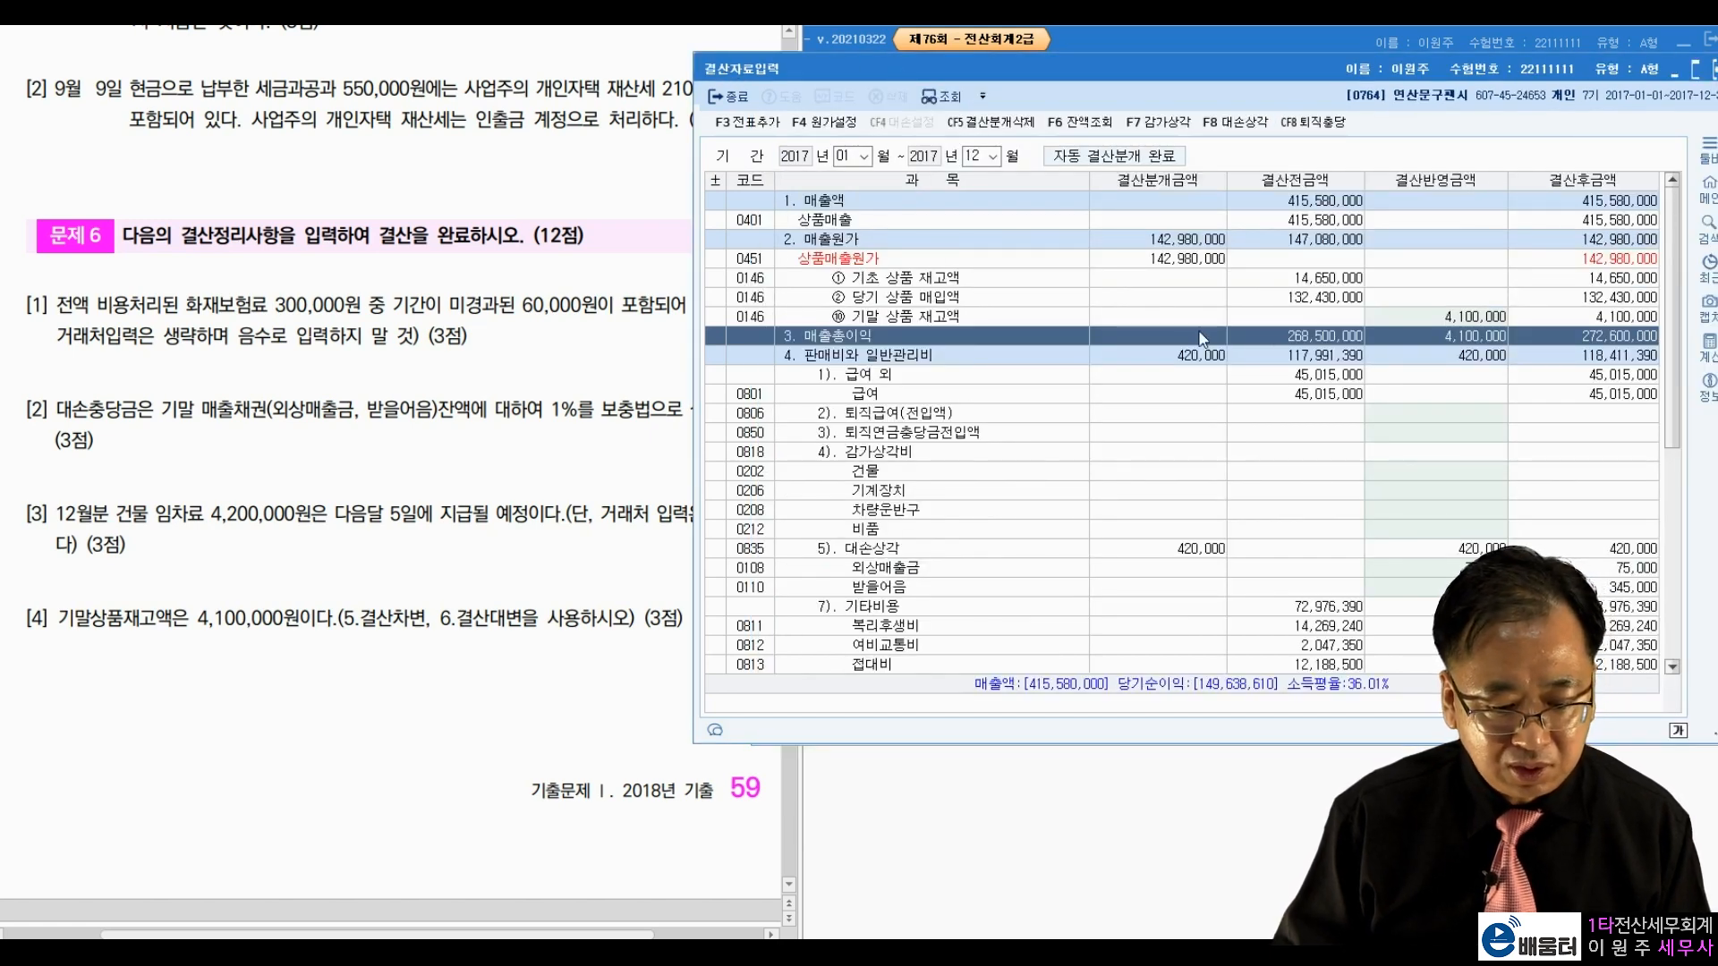
click(1401, 320)
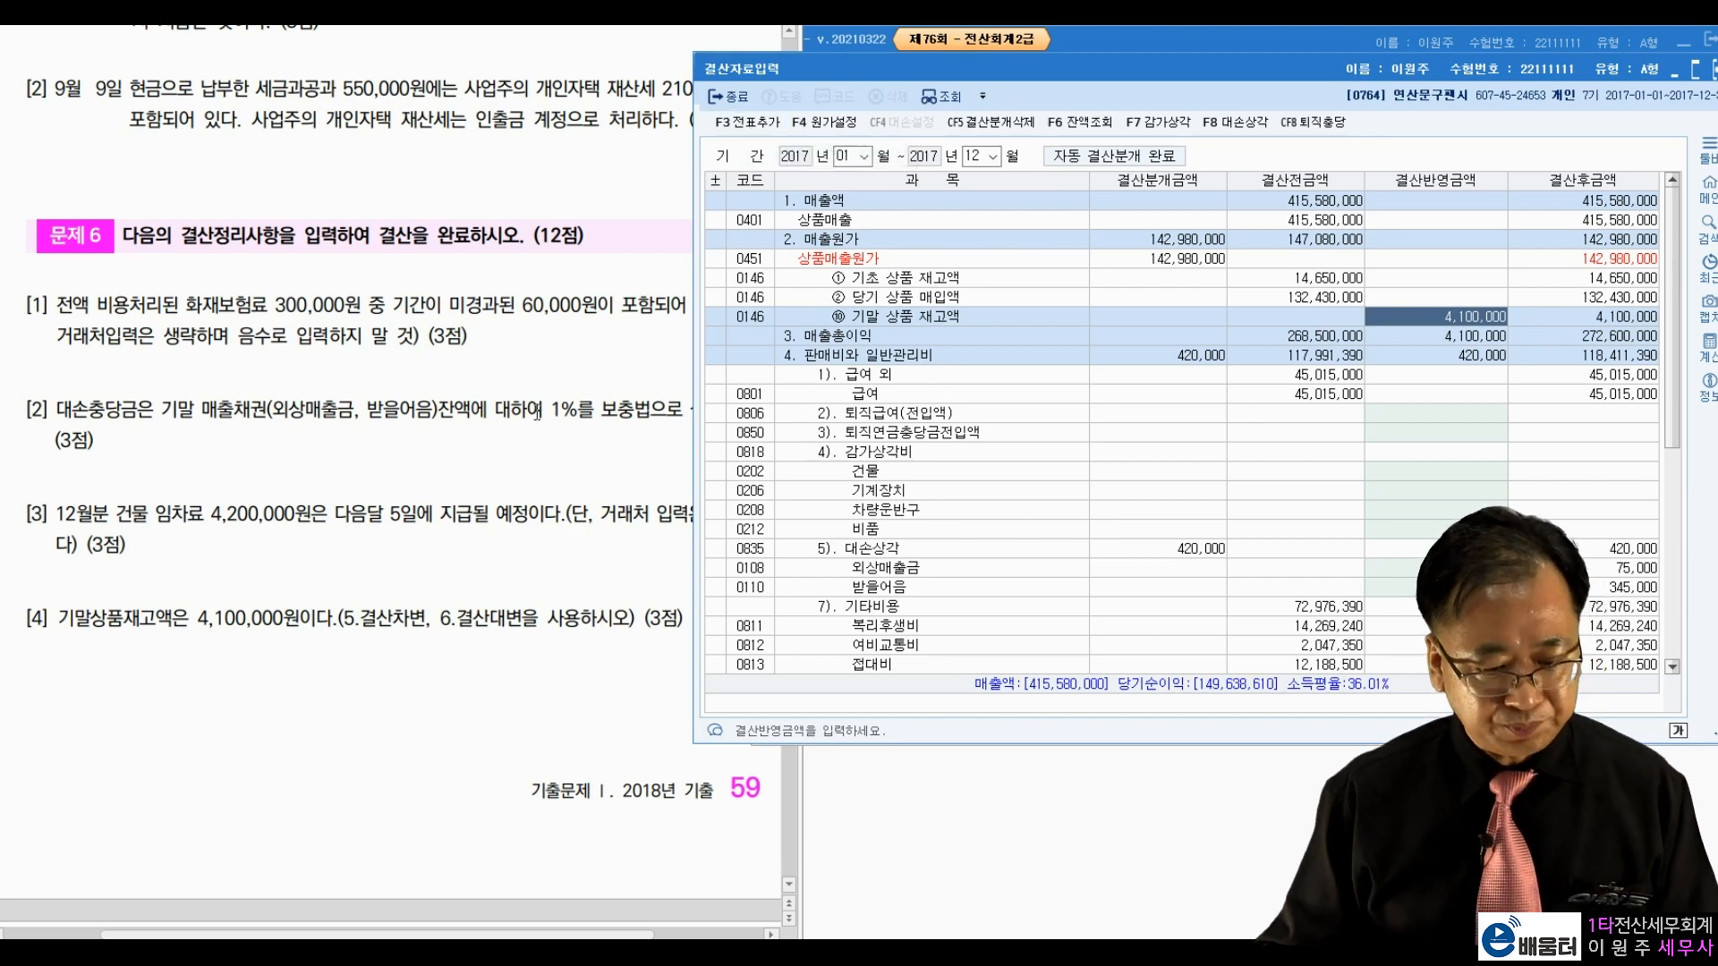
drag(1466, 79, 1311, 138)
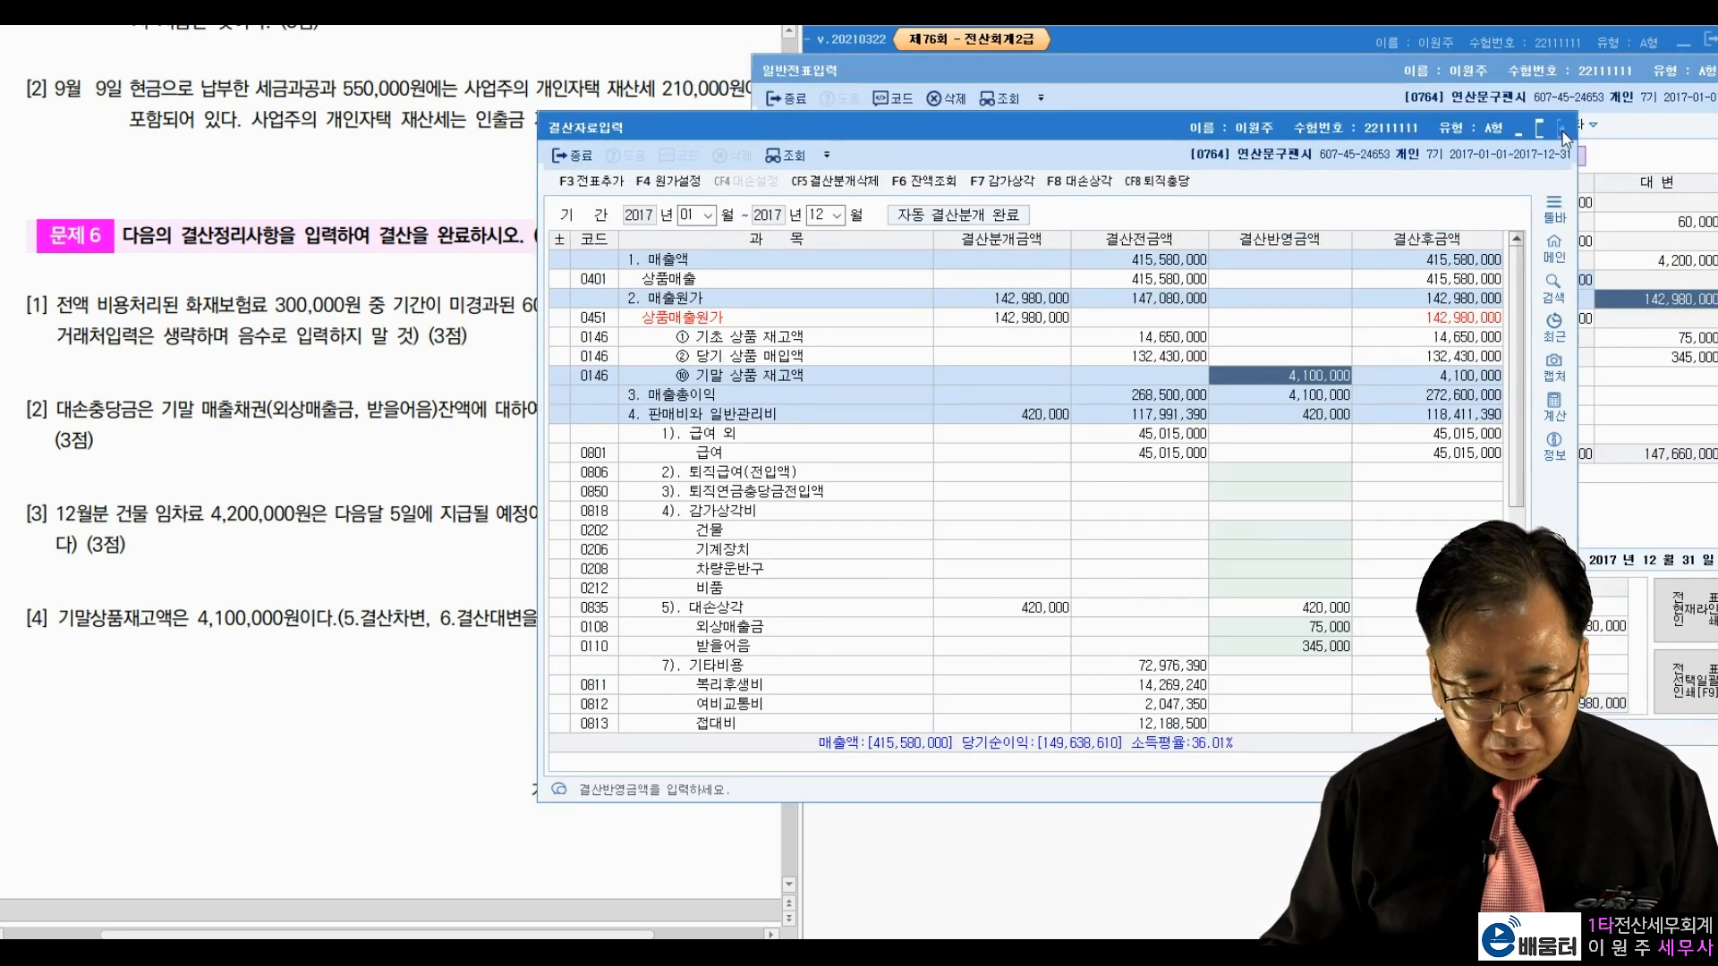
click(1561, 128)
click(796, 100)
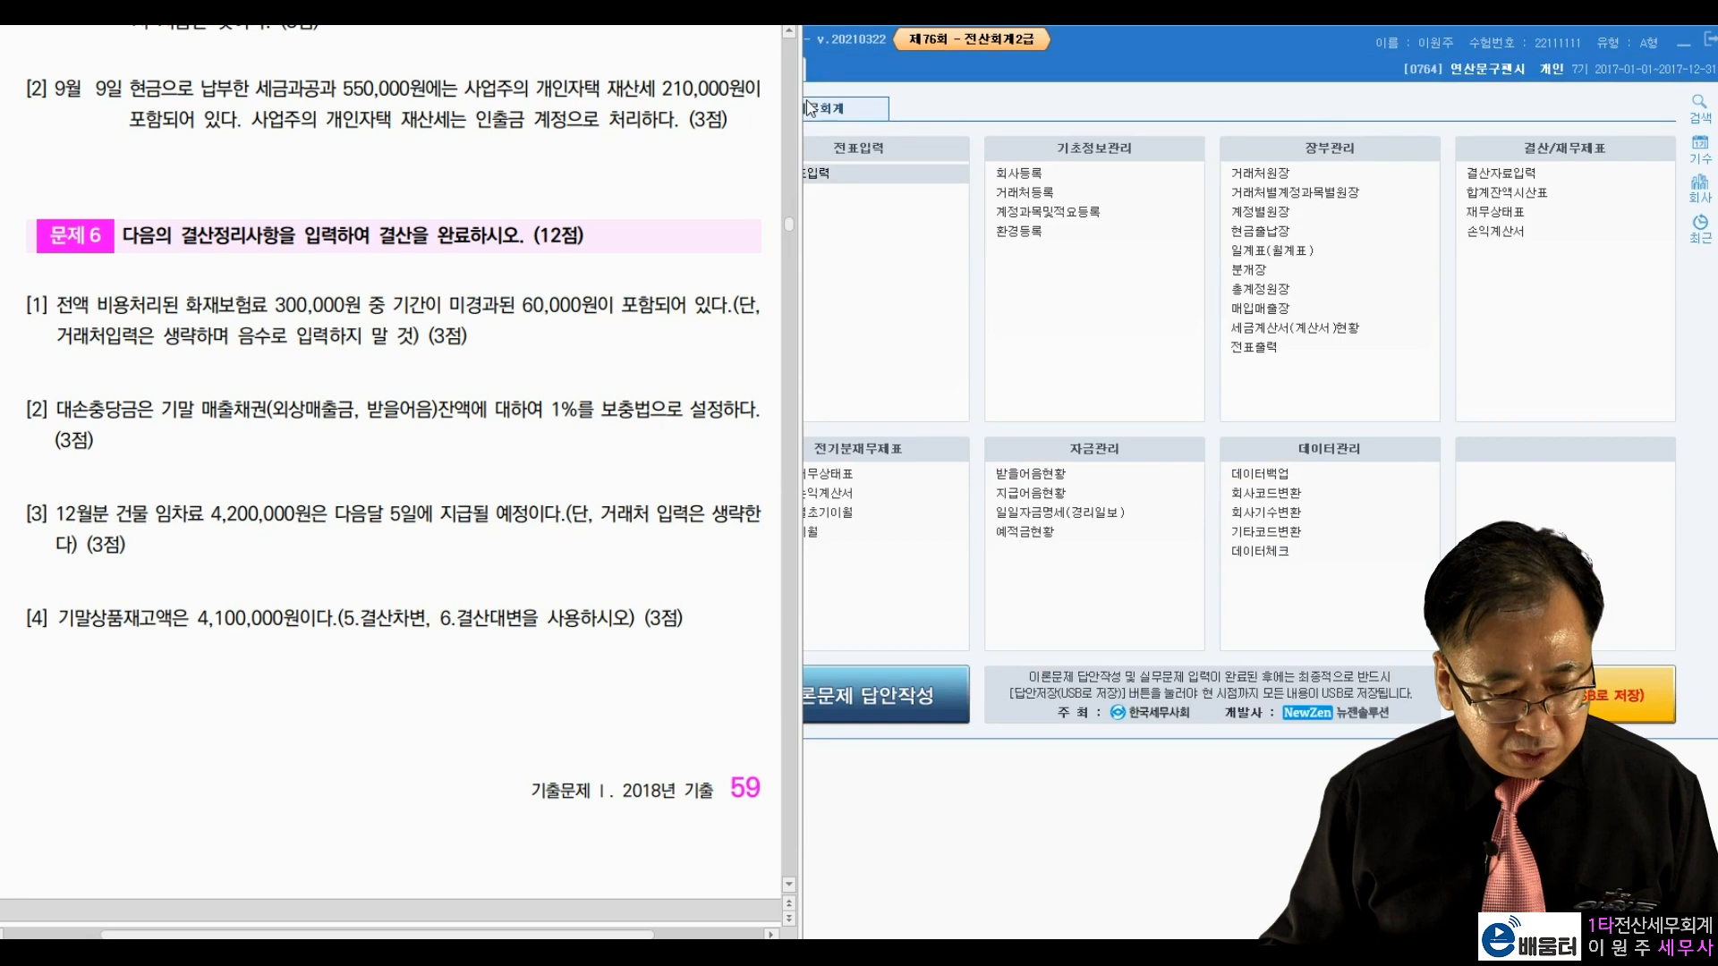
Step: Scroll the exam to Problem 7's sales, purchases and welfare-expense questions, then bring KcLep forward
scroll(336, 363, down, 10)
scroll(336, 363, down, 1)
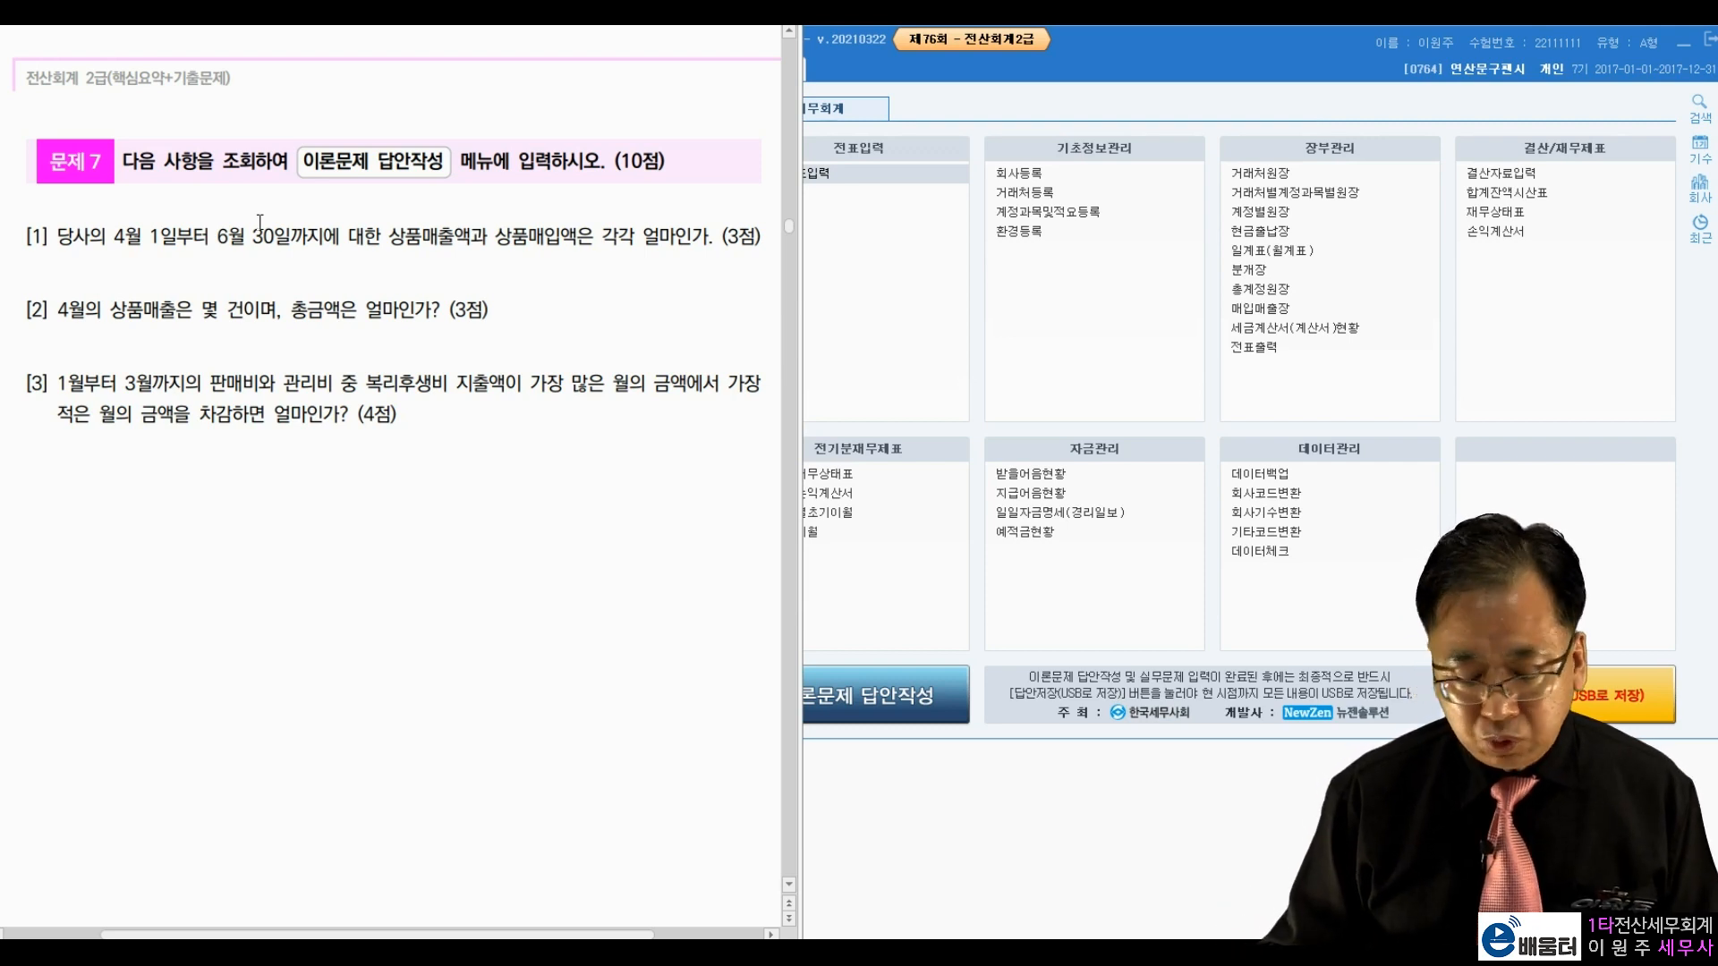
drag(393, 246, 488, 244)
click(297, 252)
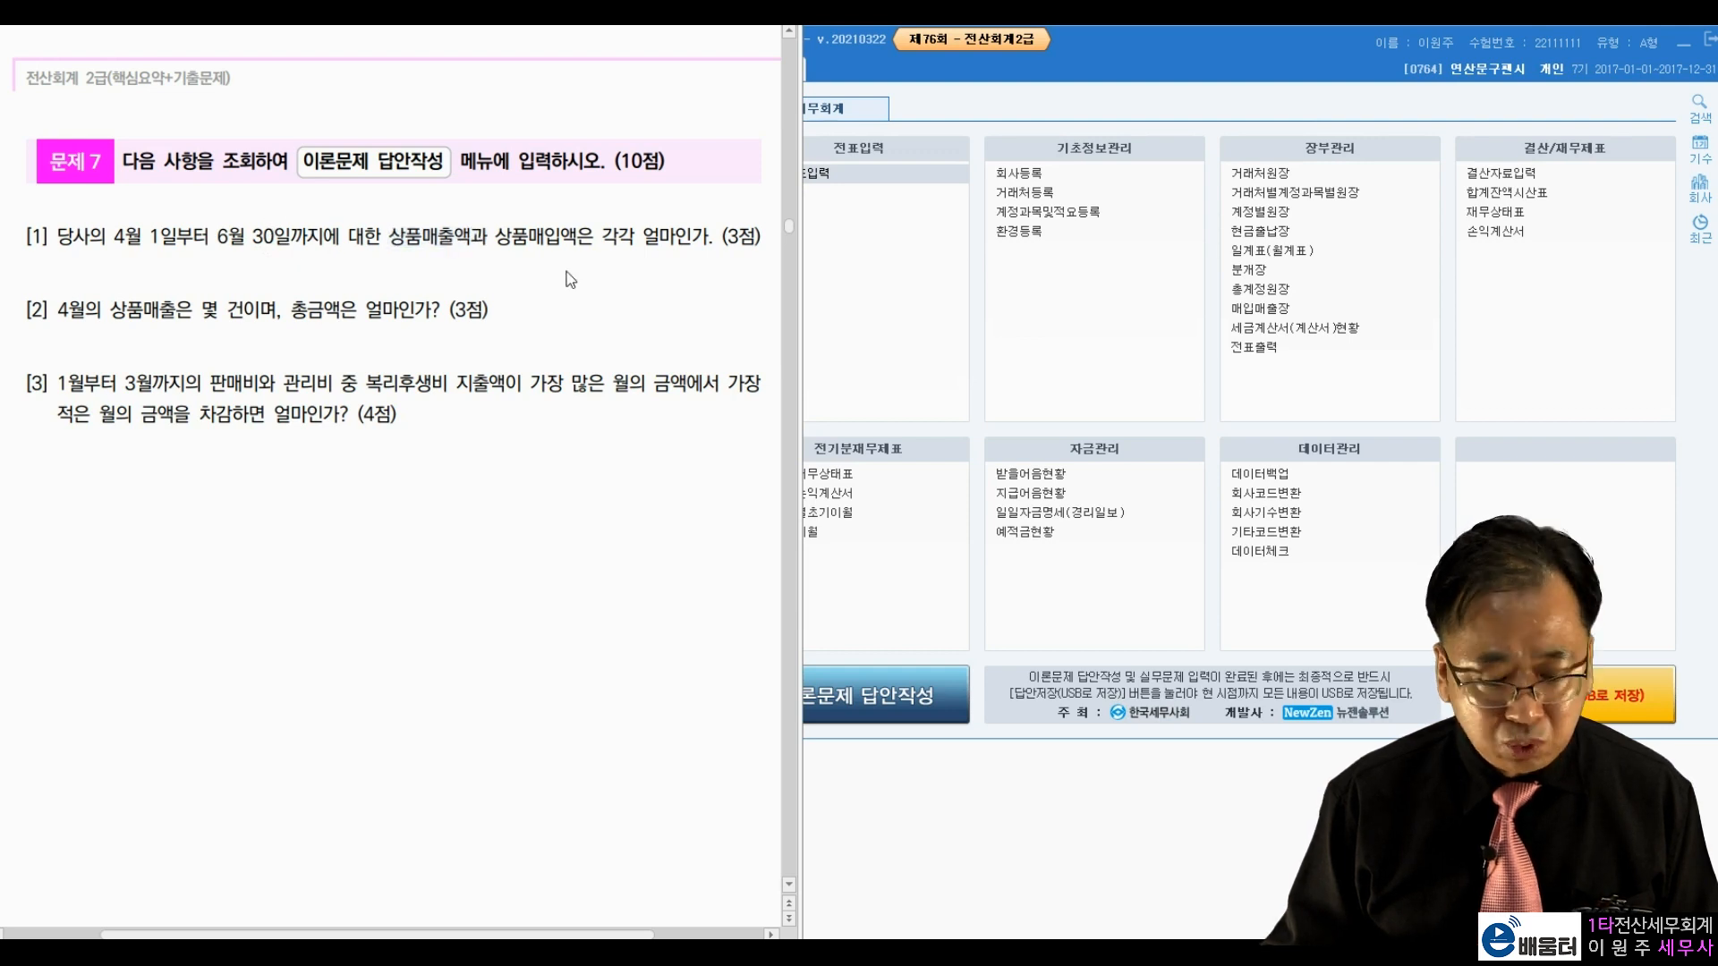
click(1093, 379)
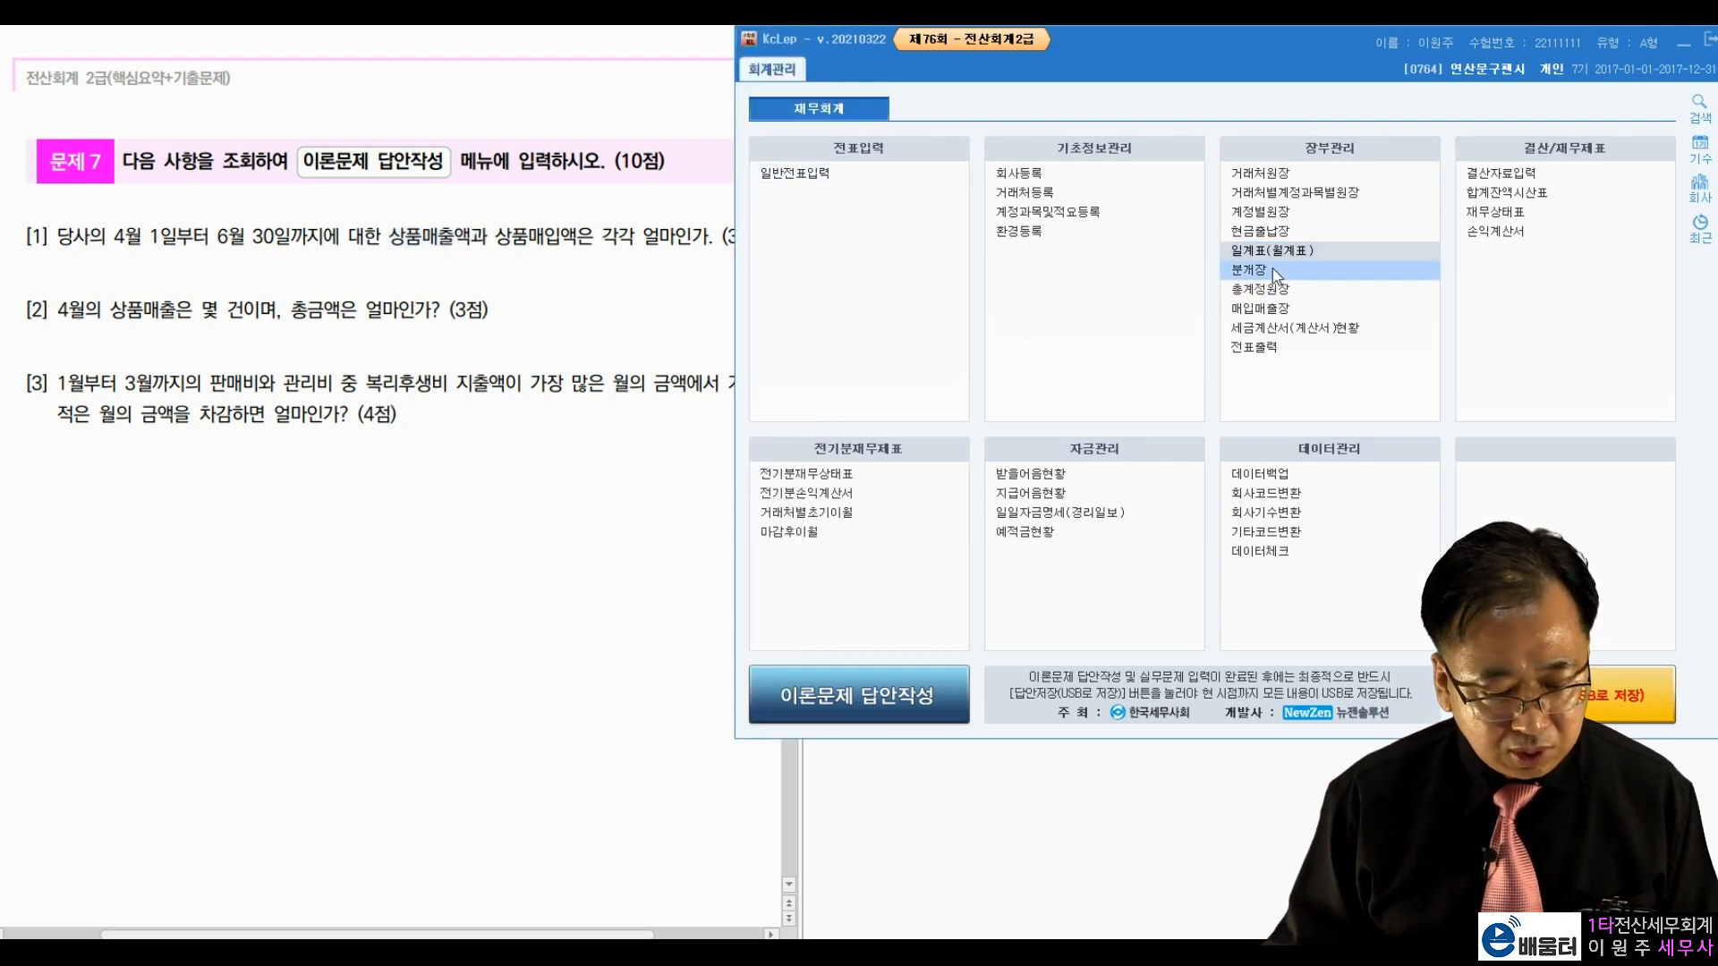
click(1266, 251)
click(791, 146)
drag(998, 63, 1048, 49)
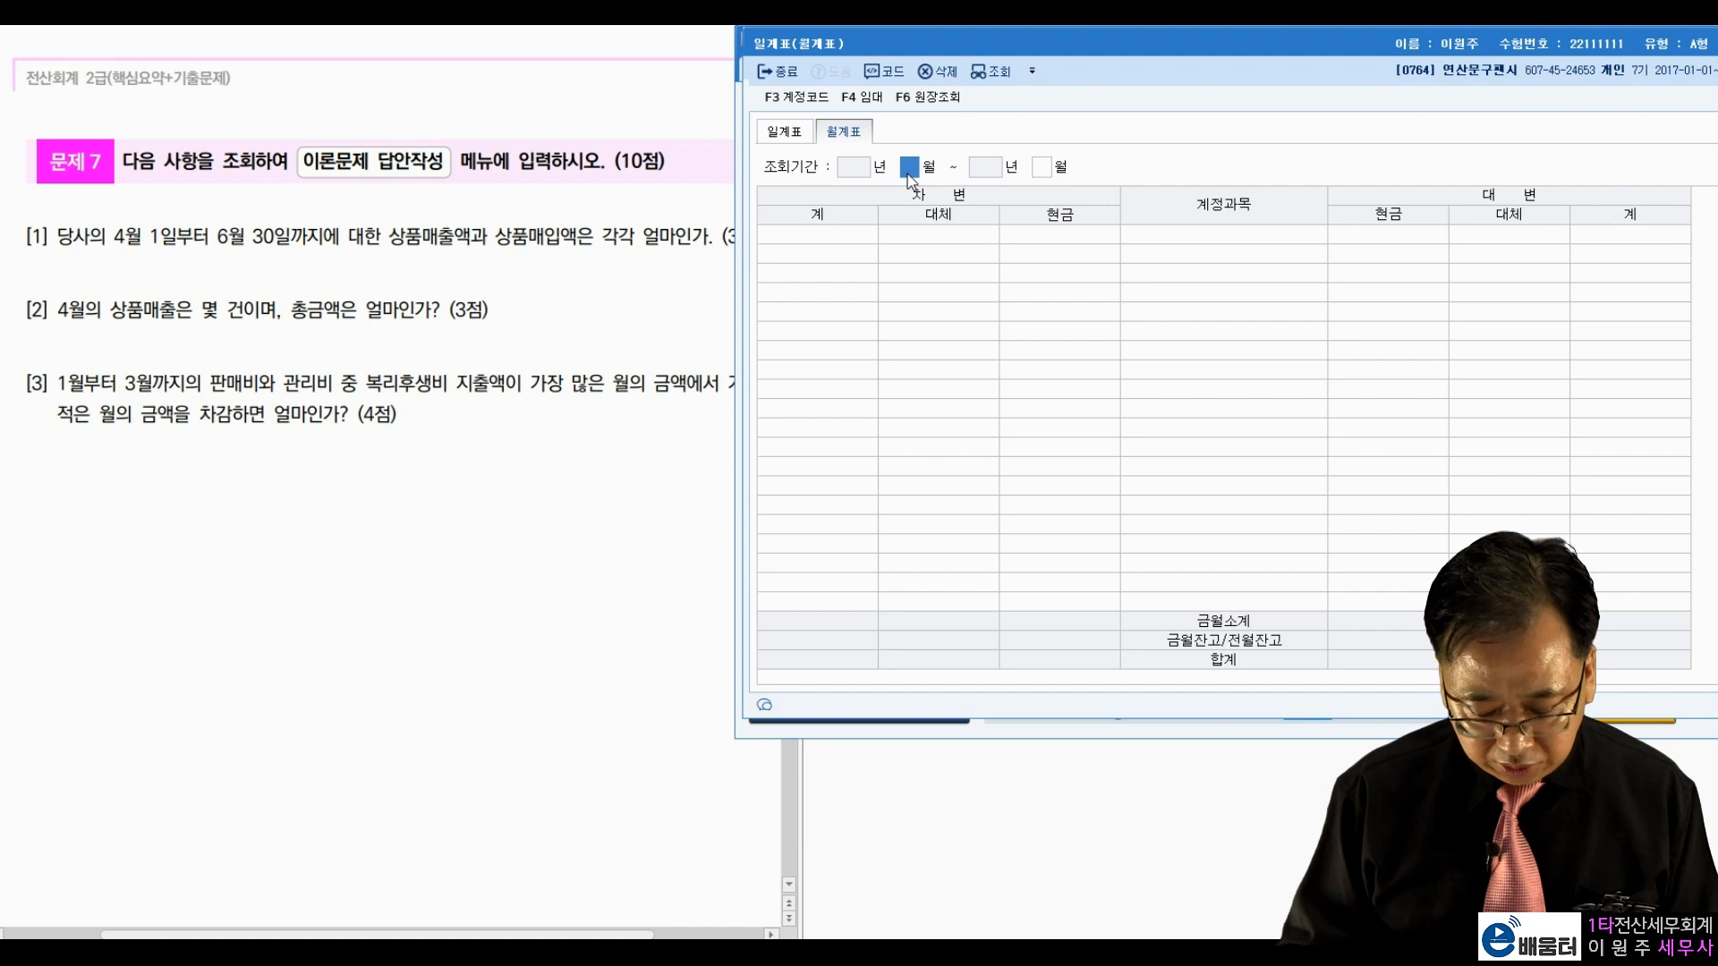
text(0406)
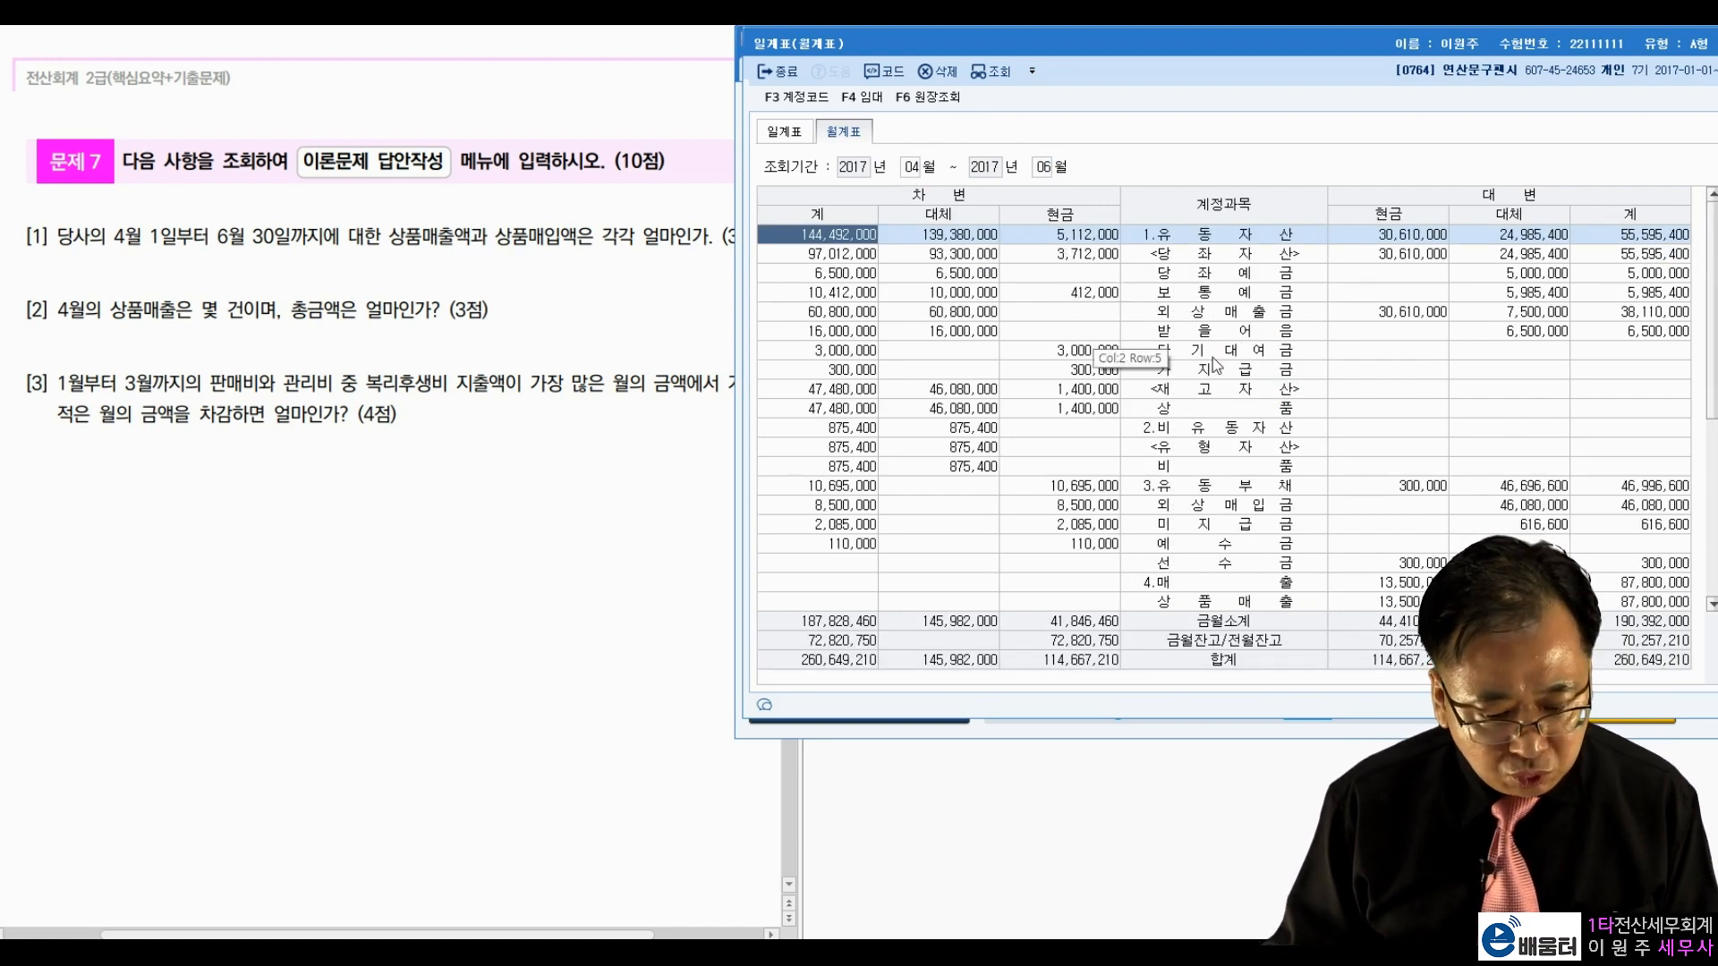
click(1224, 333)
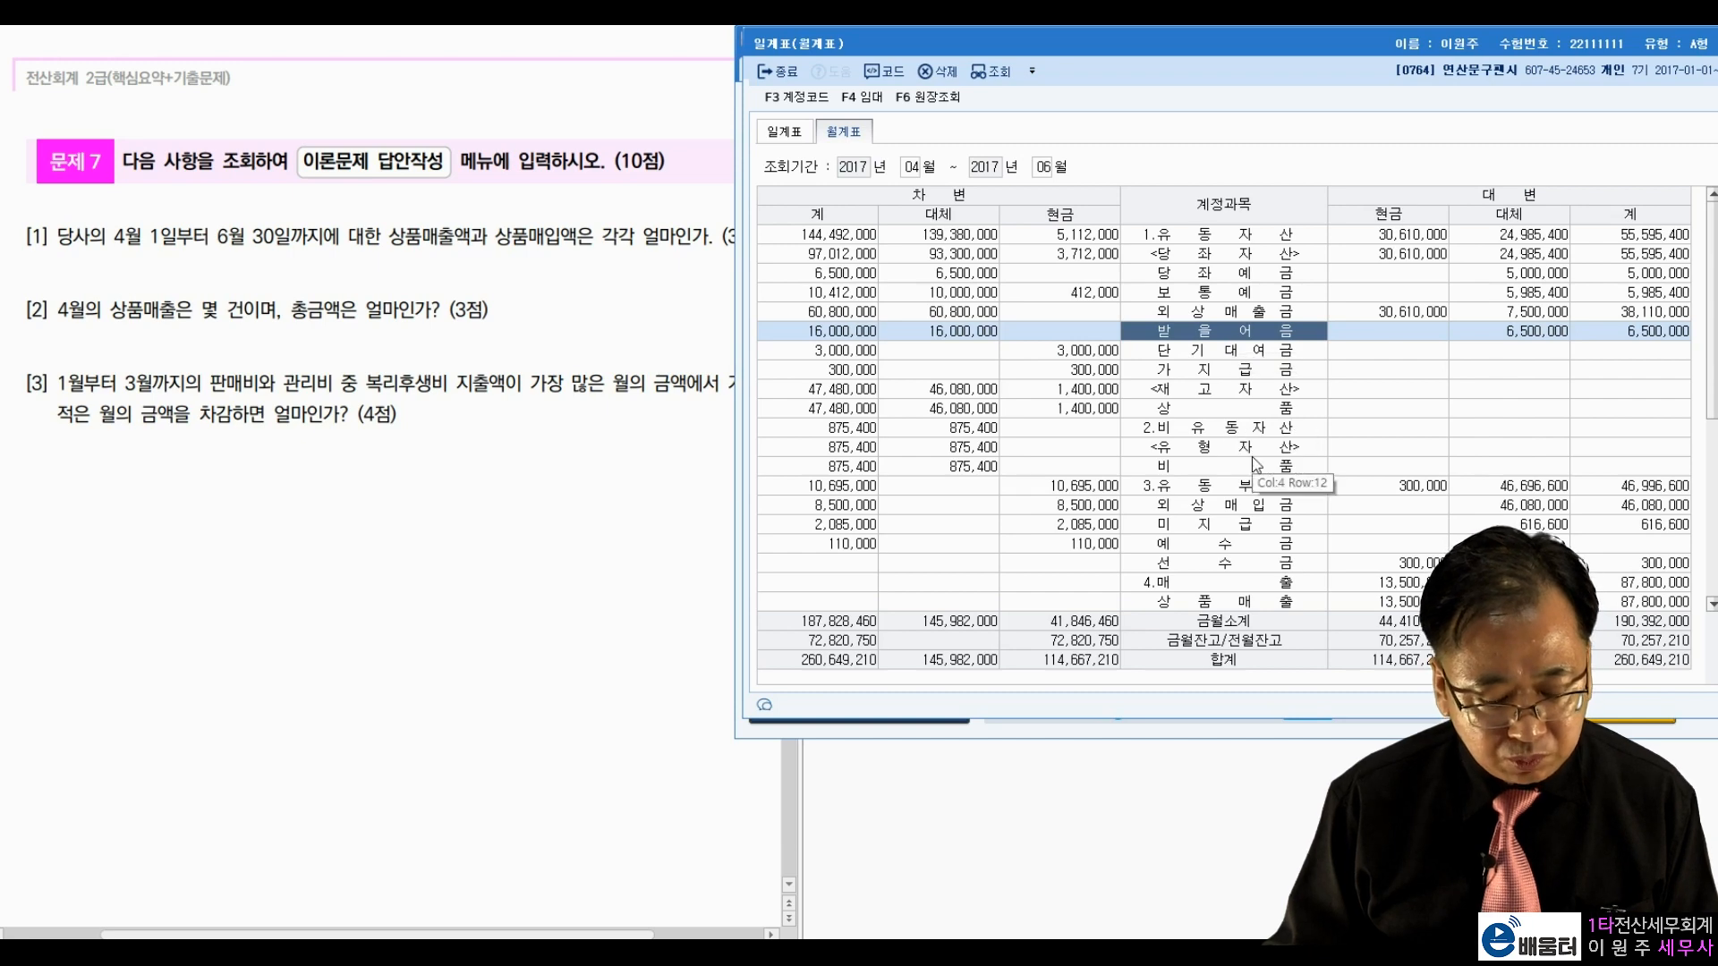
scroll(1256, 464, down, 3)
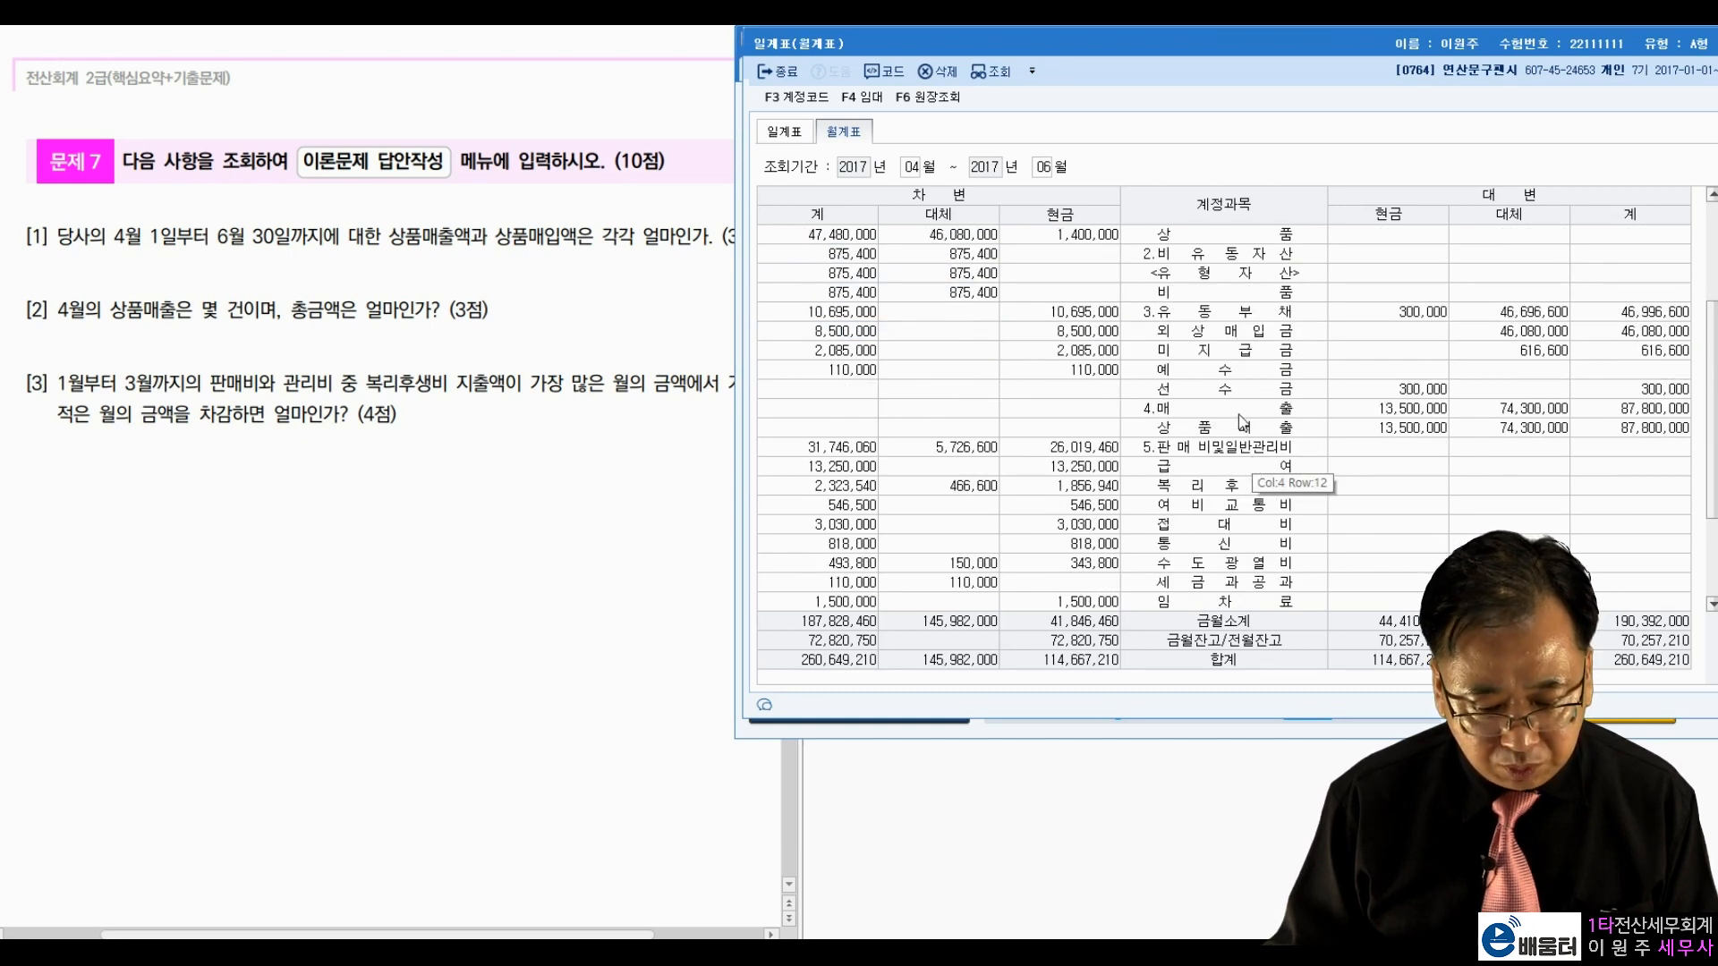
click(1242, 425)
click(1595, 430)
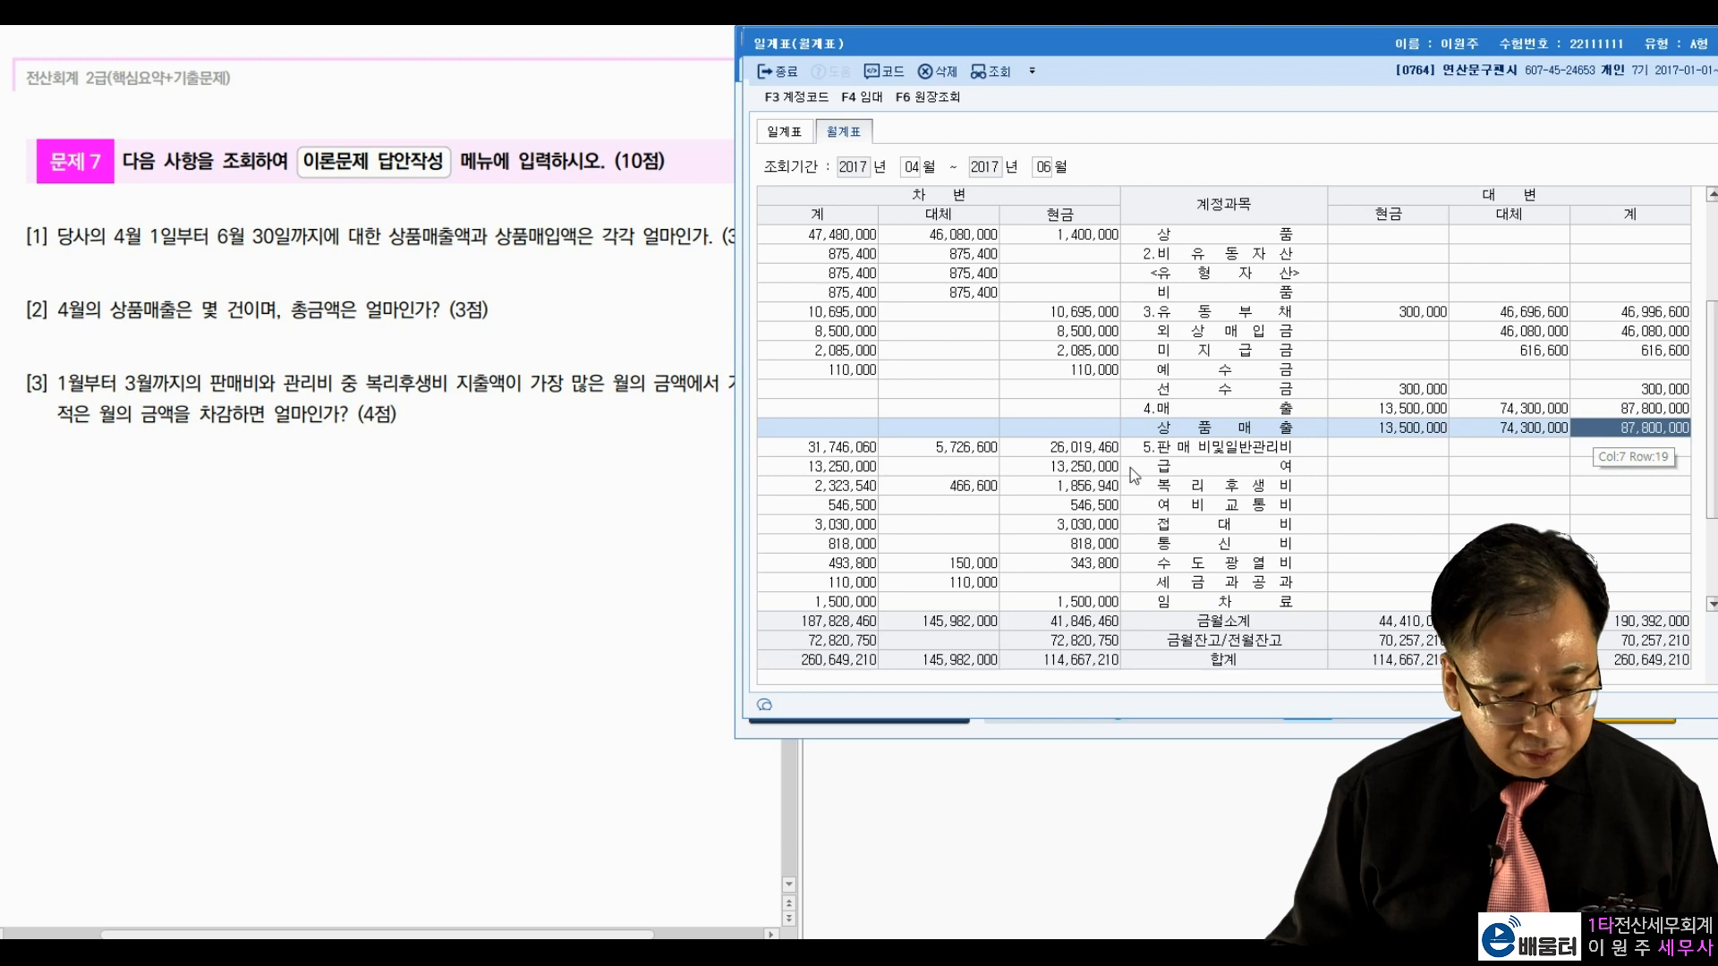
click(538, 571)
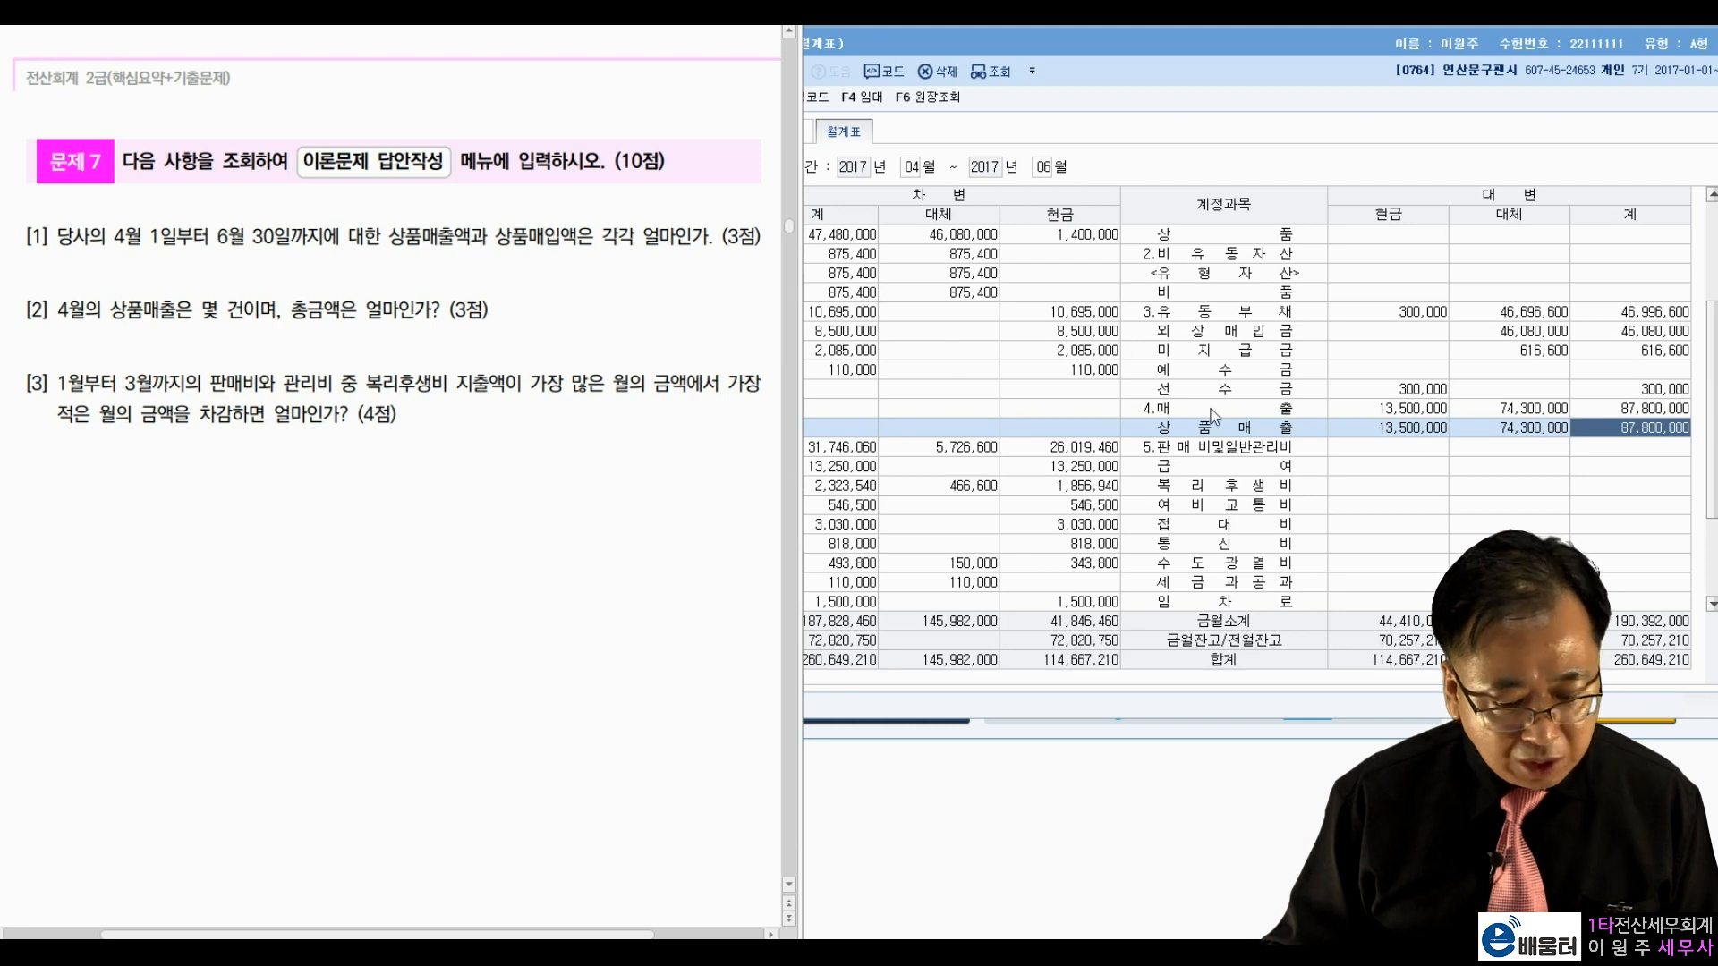
click(1297, 466)
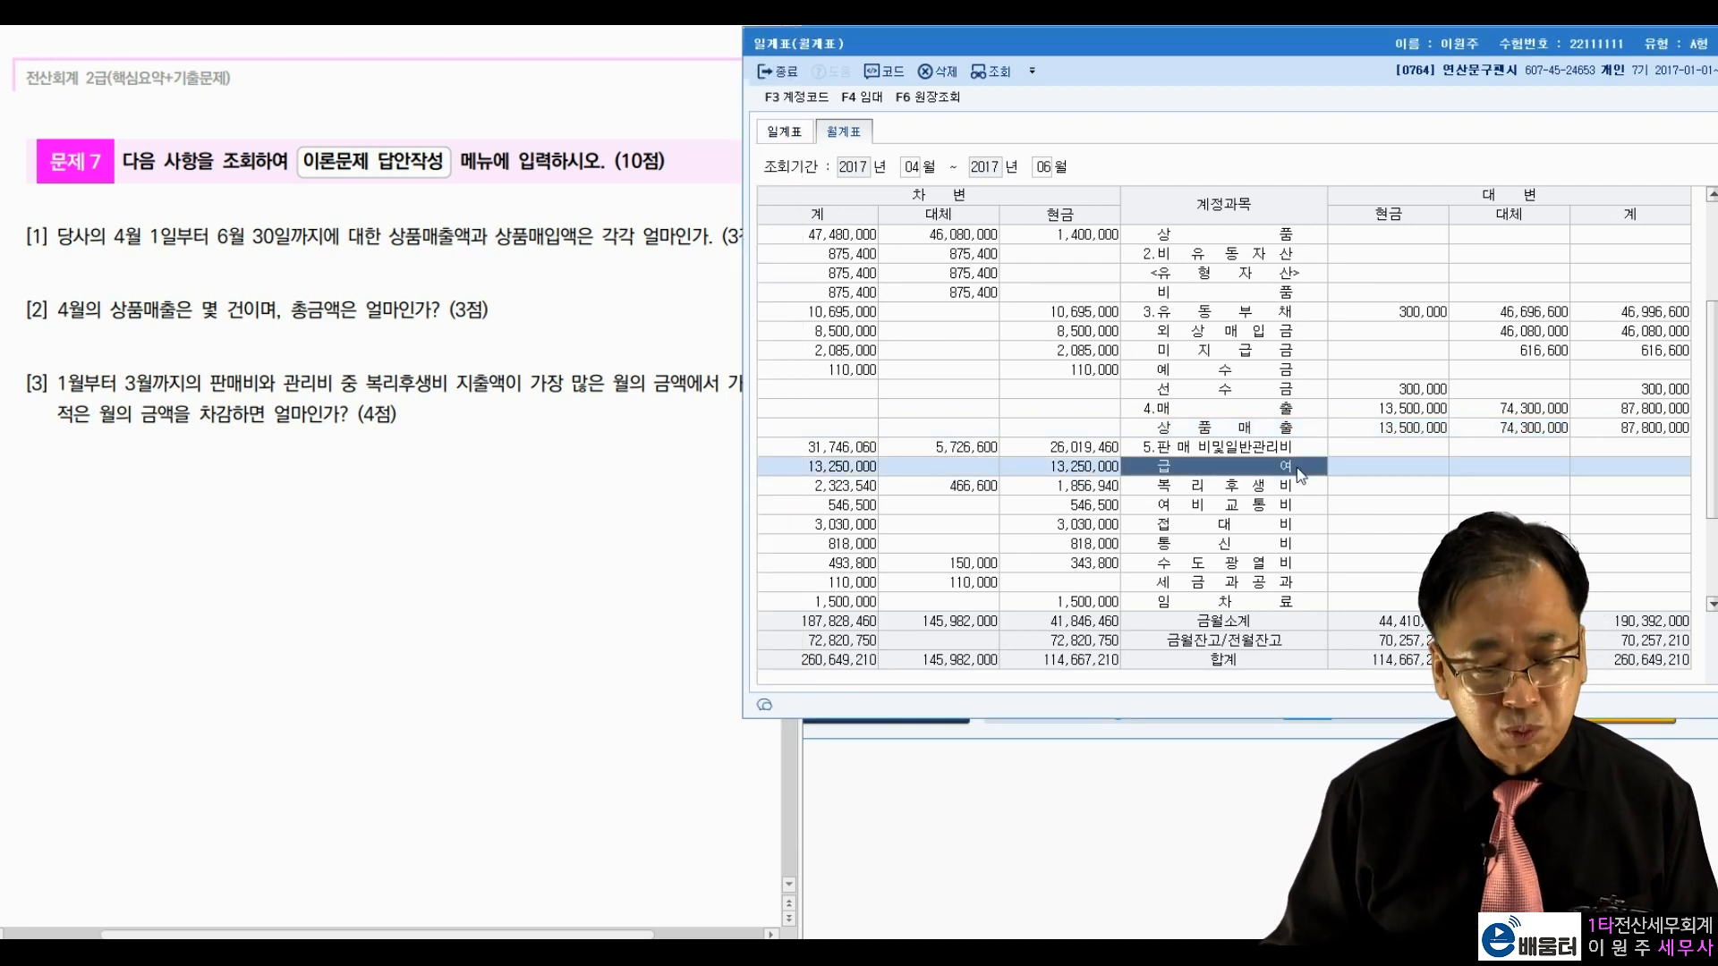
click(1224, 237)
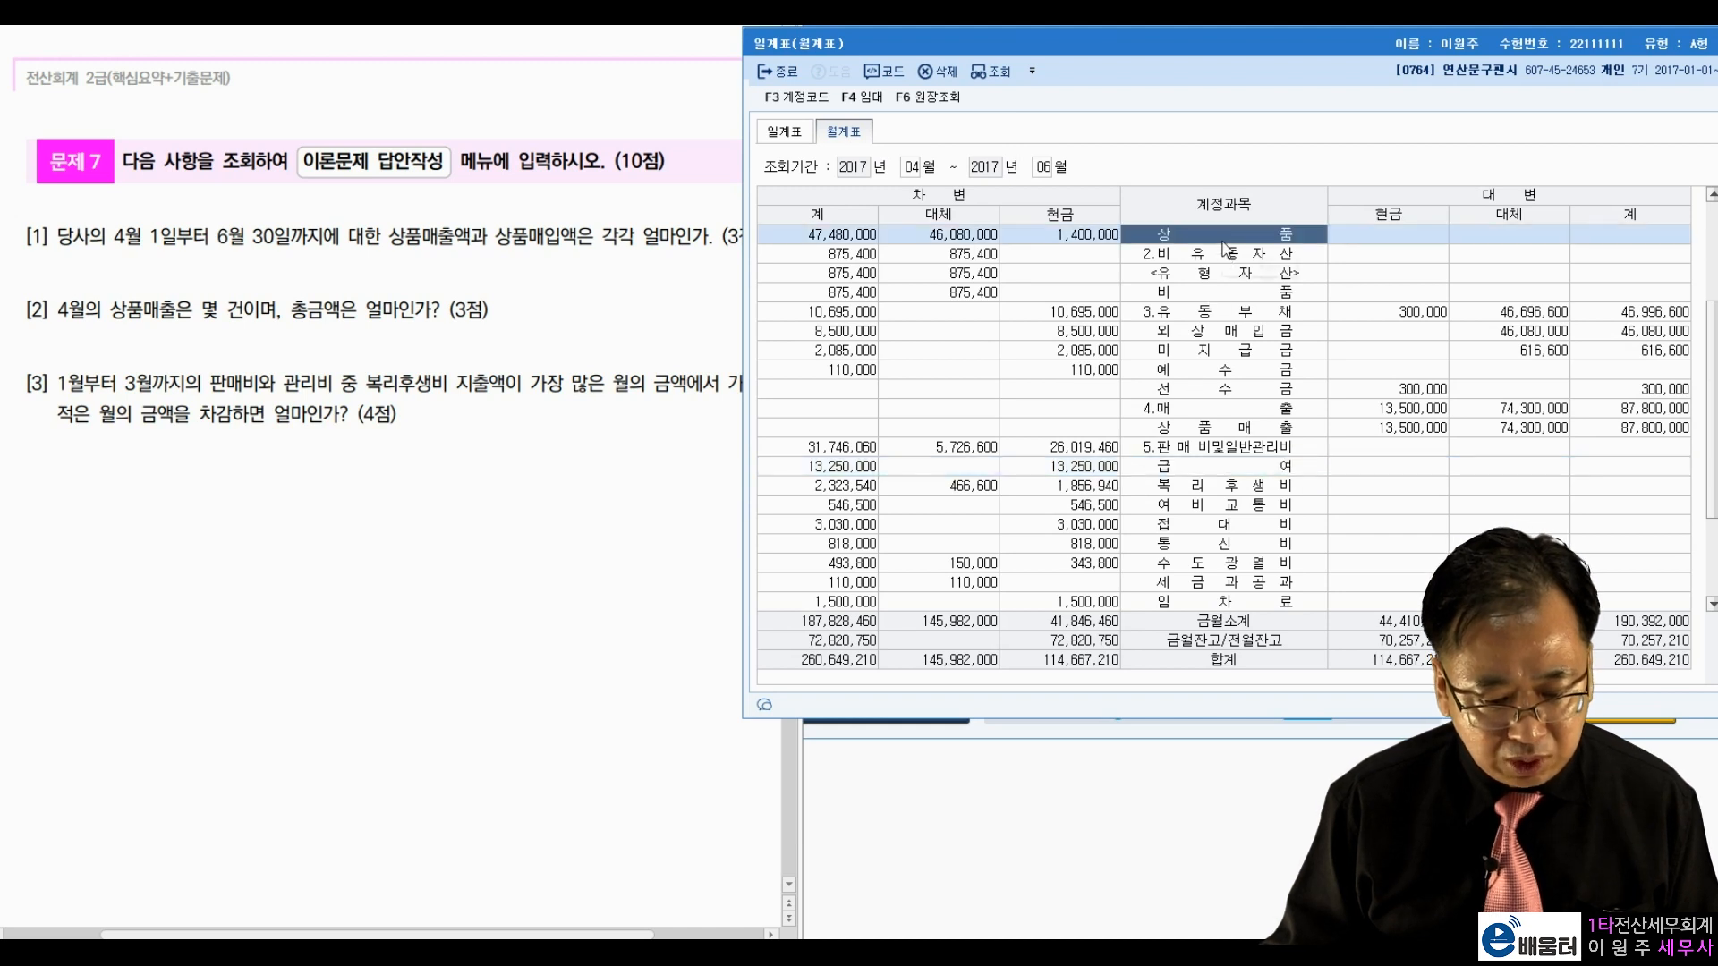
click(841, 239)
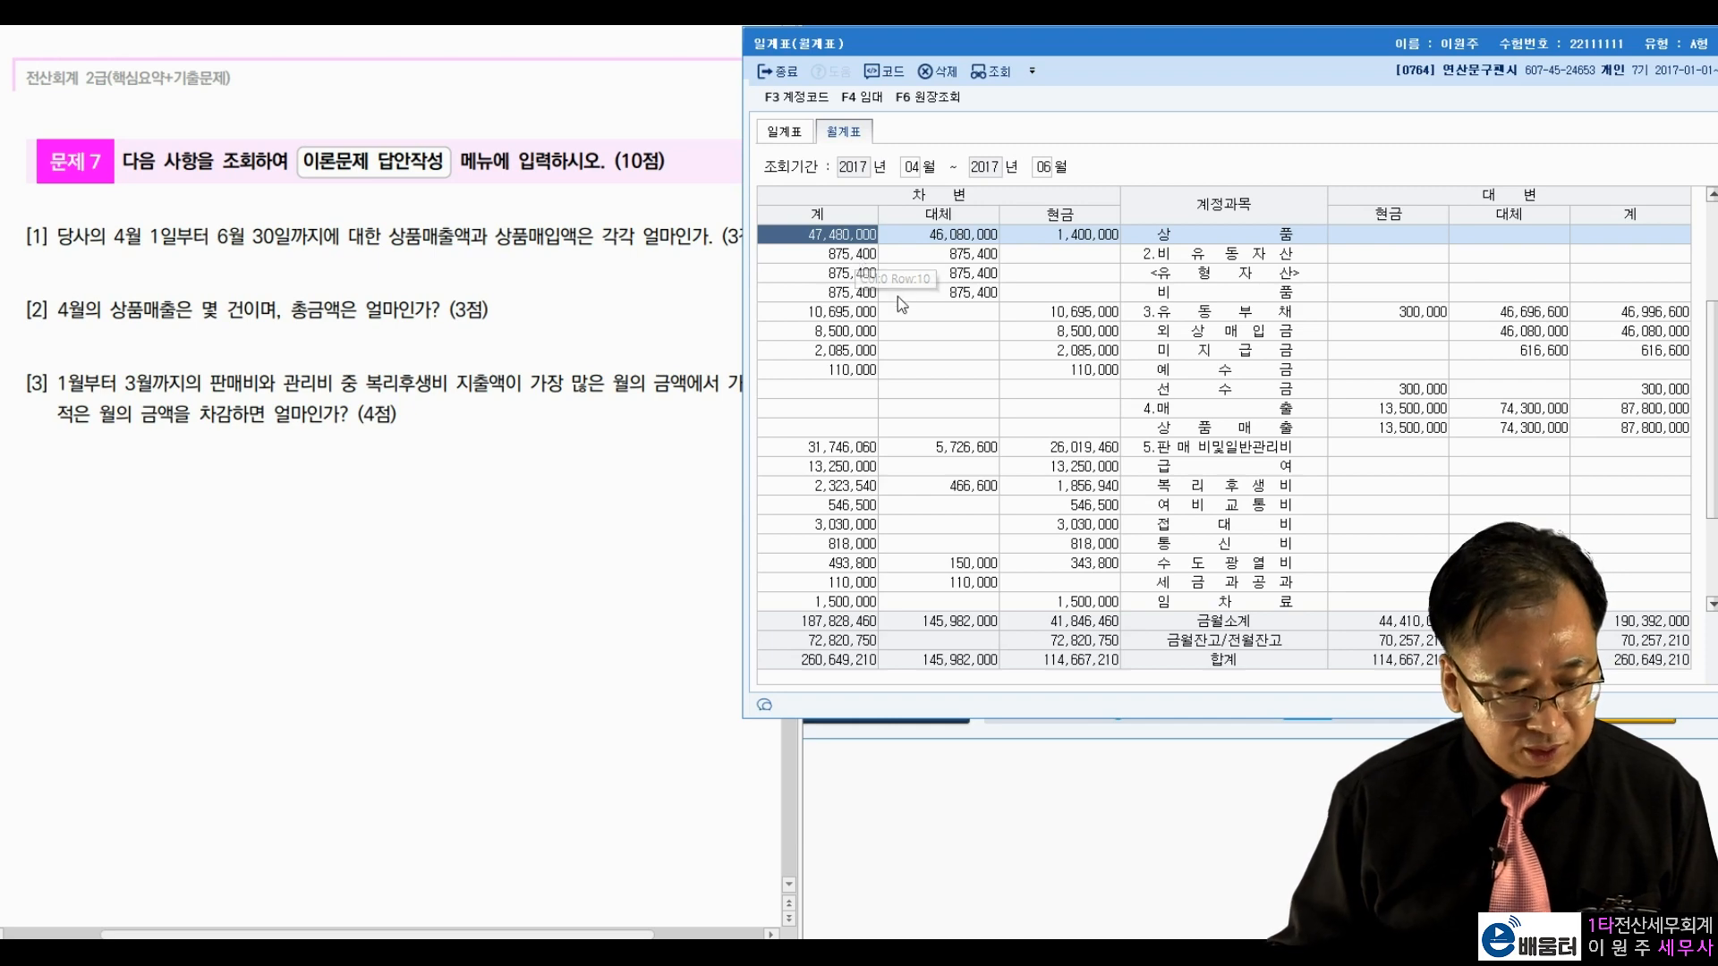
drag(1444, 40, 1378, 45)
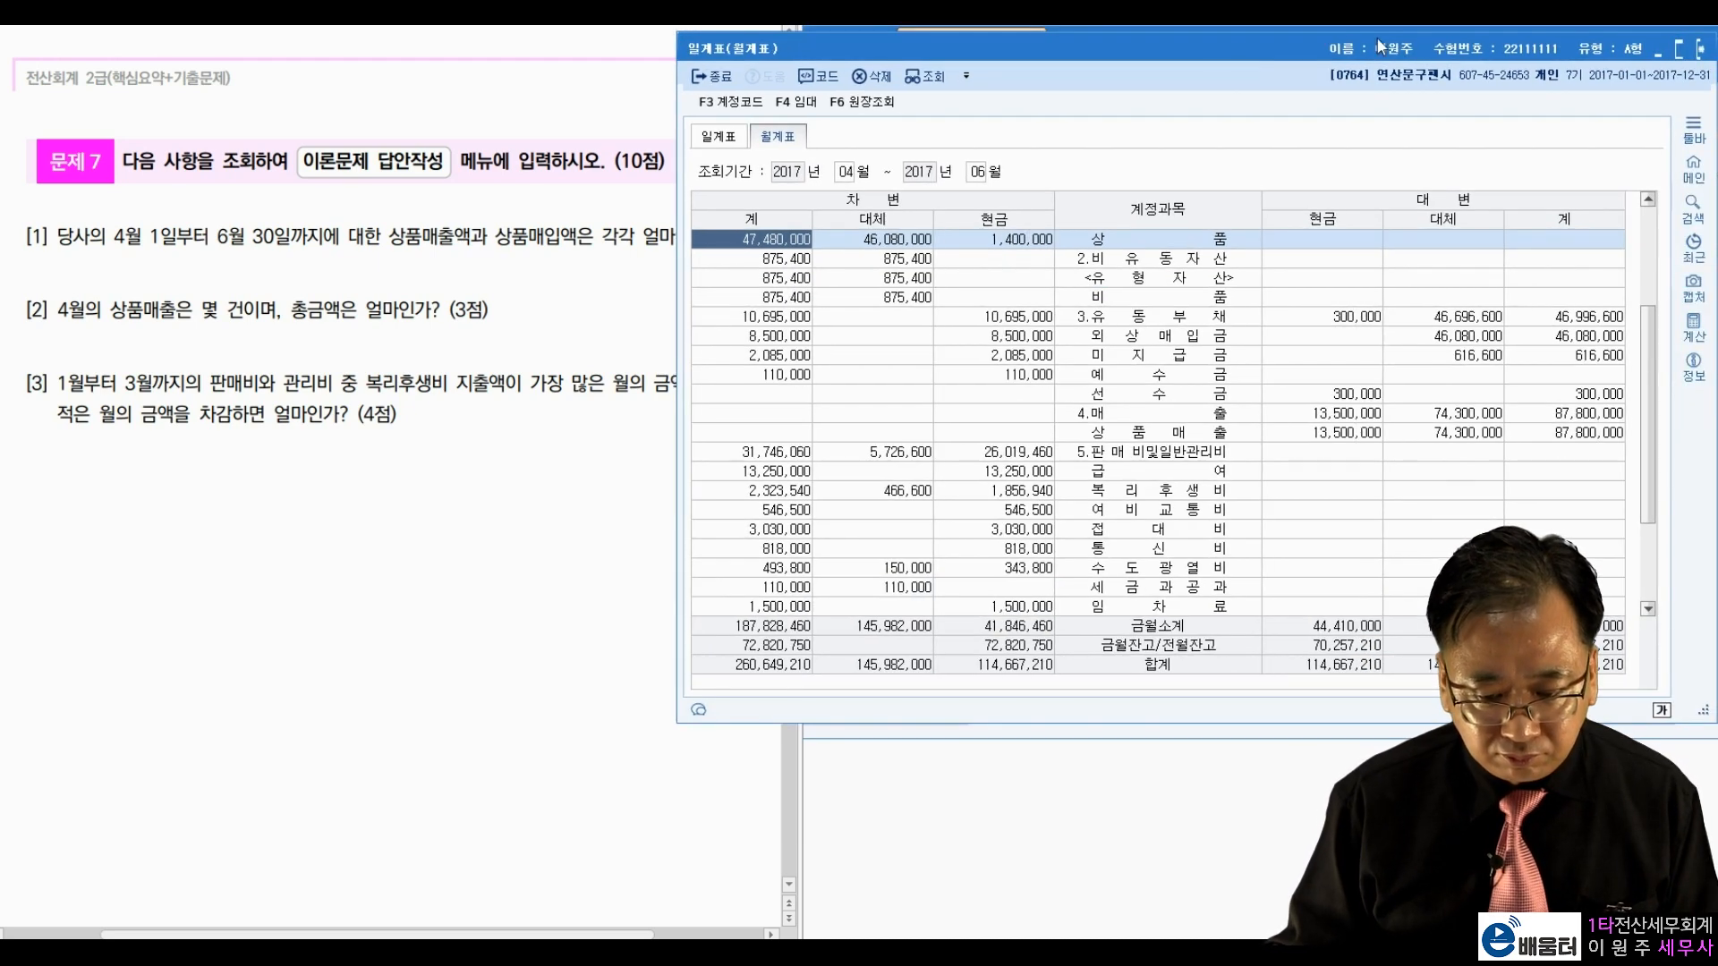
click(1699, 48)
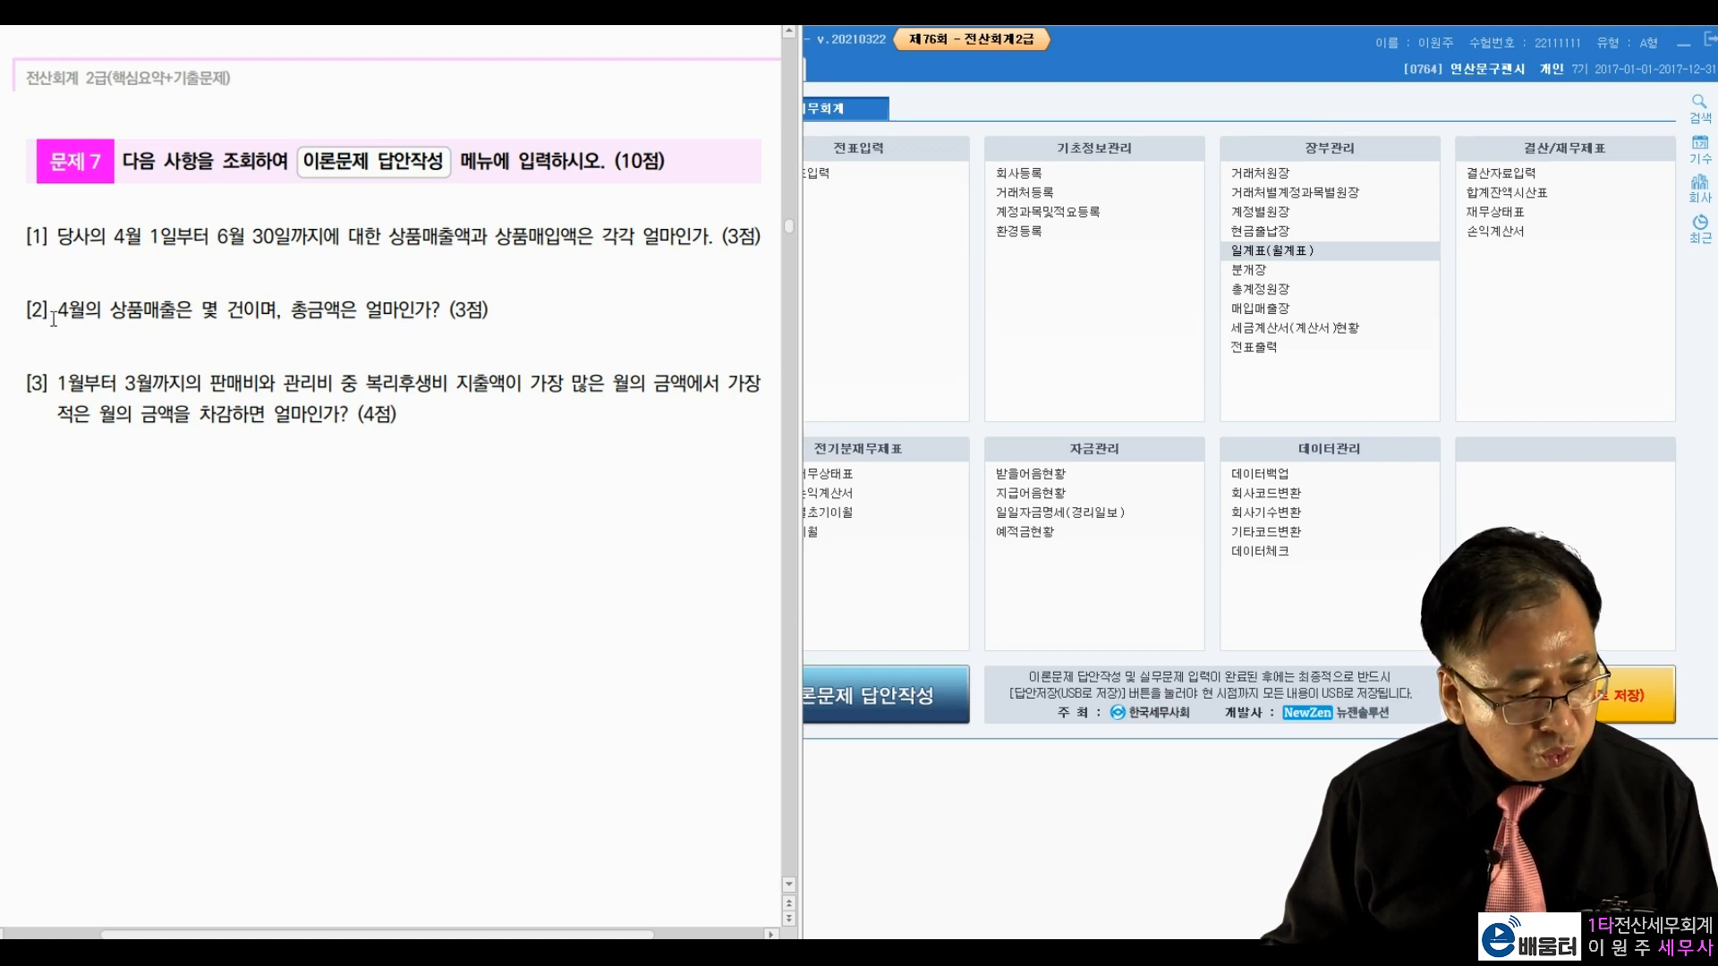
drag(110, 311, 233, 300)
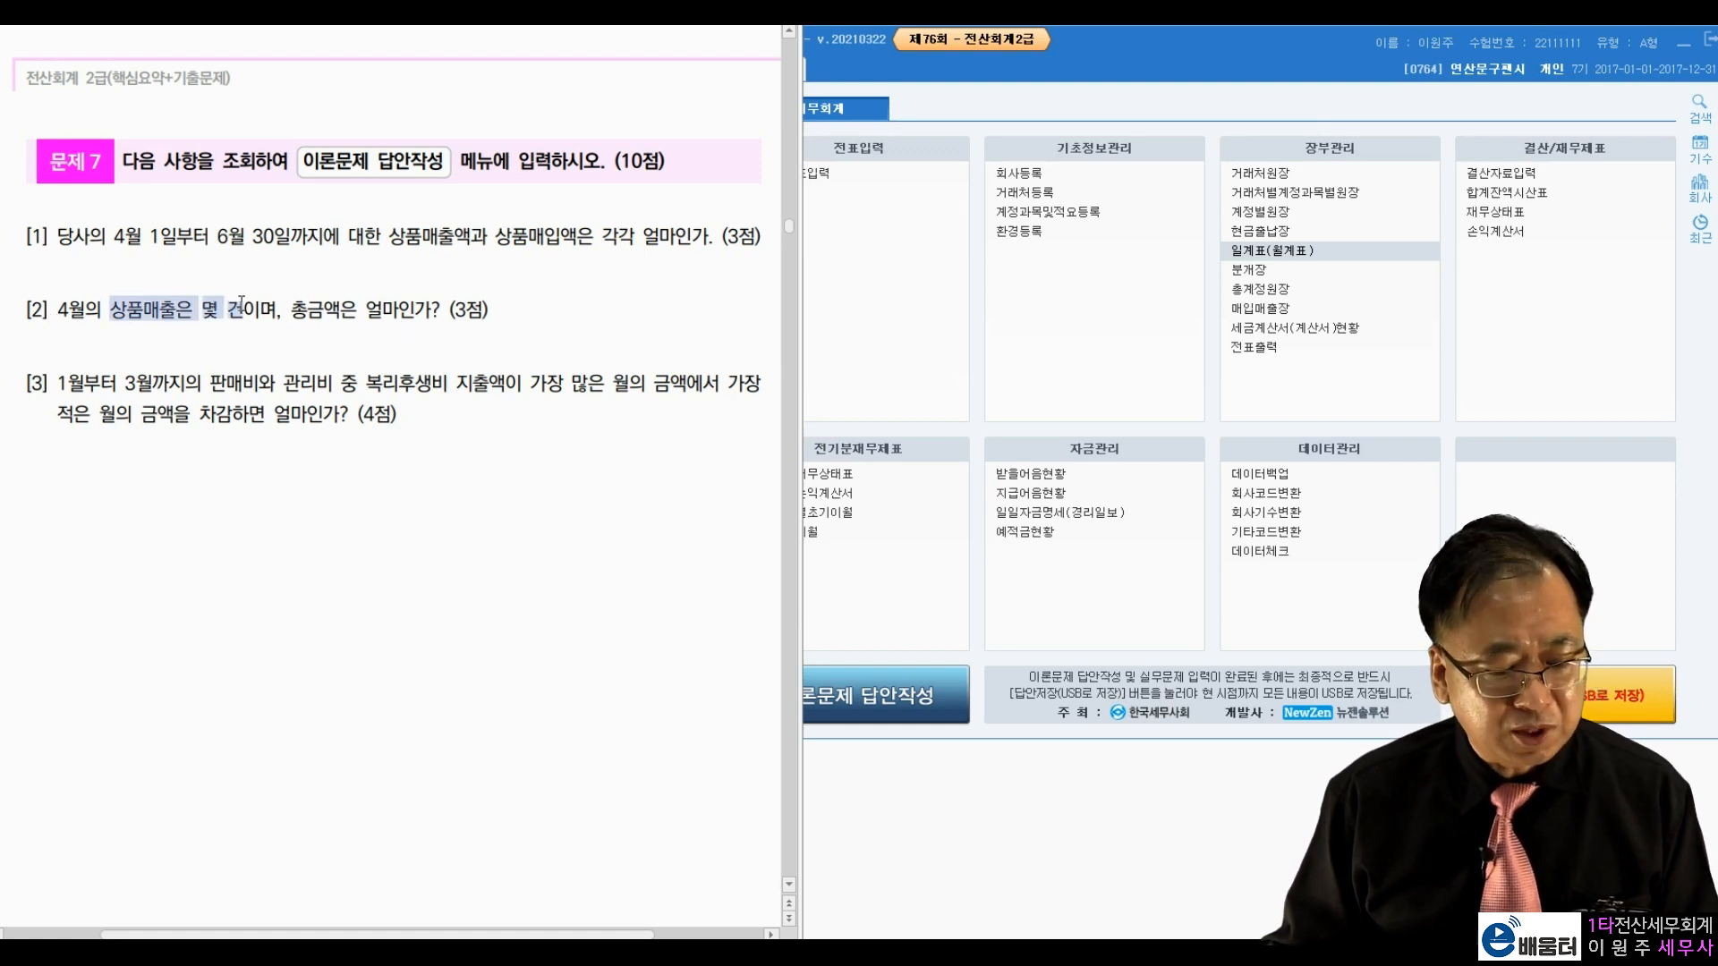
click(106, 319)
drag(108, 313, 272, 315)
click(163, 323)
click(323, 317)
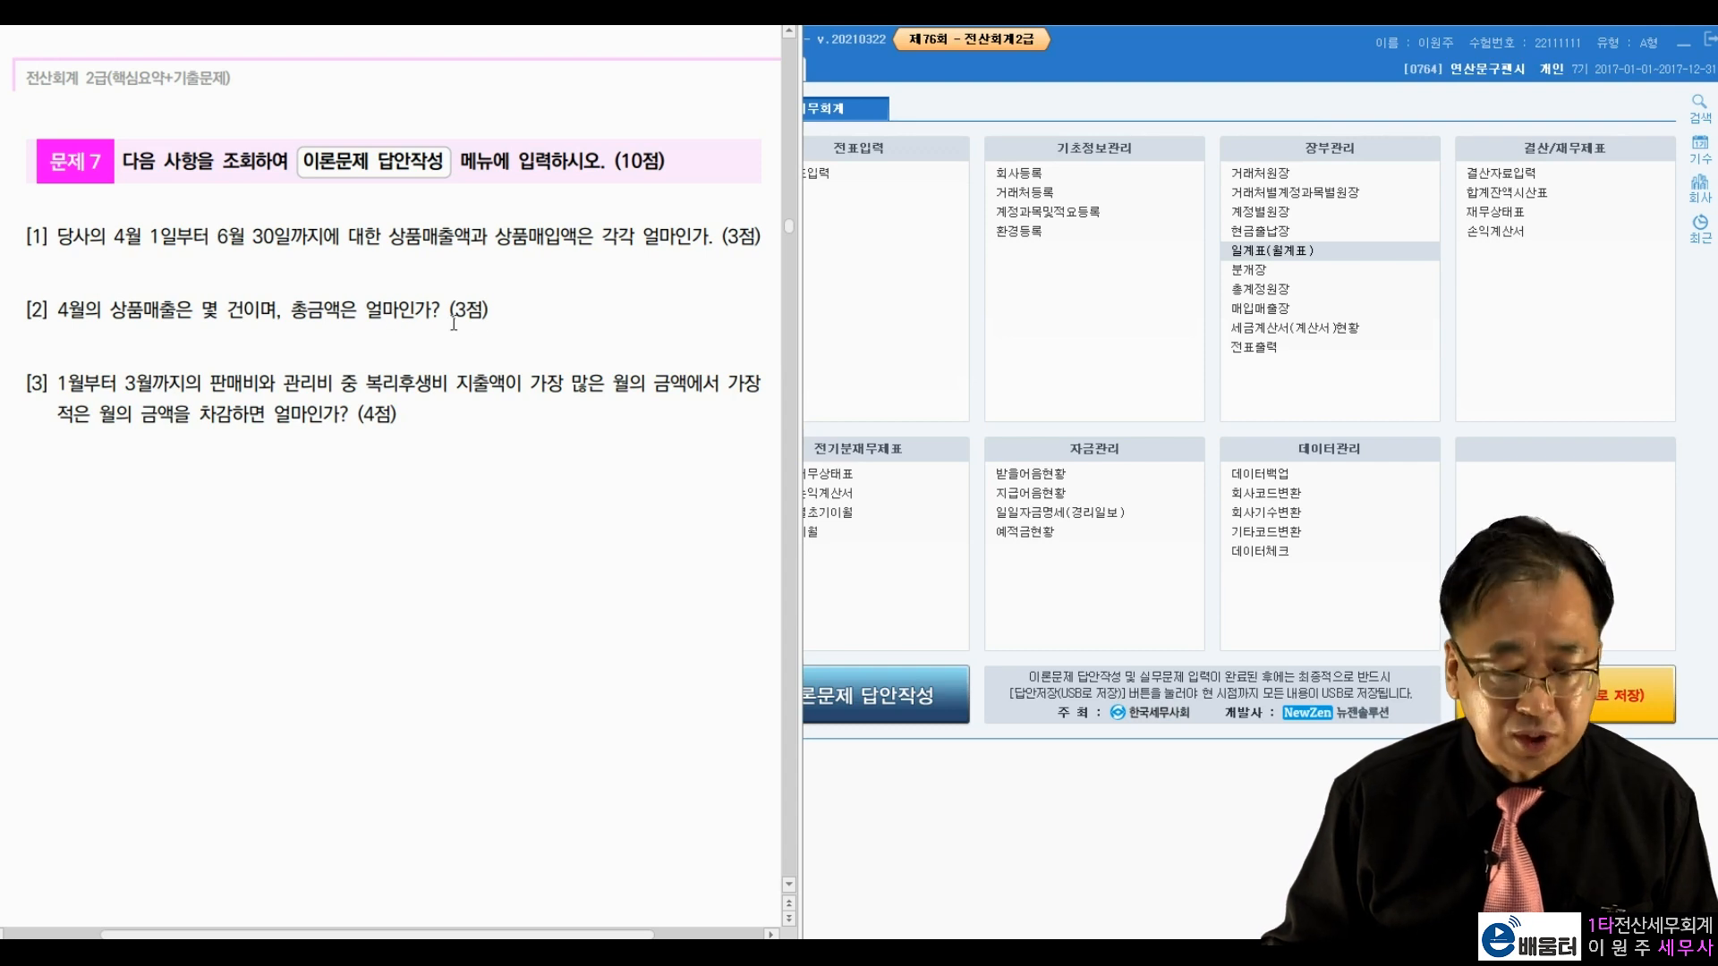
click(1259, 212)
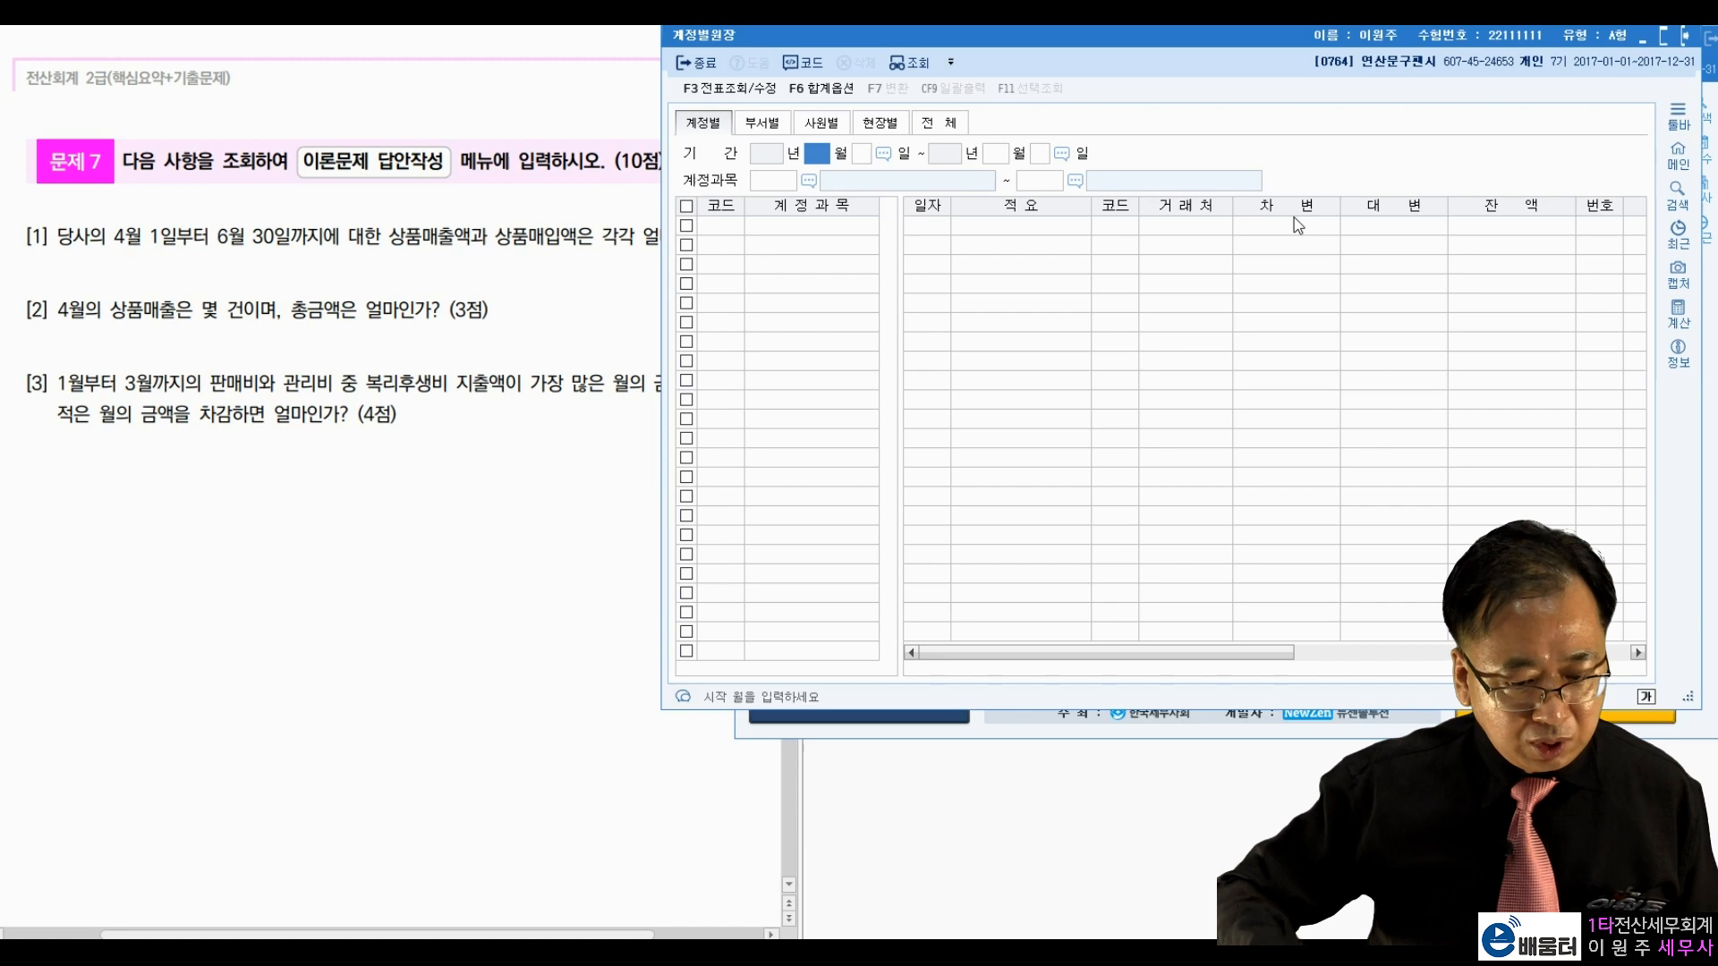
text(4)
key(Return)
text(1)
key(Return)
text(4)
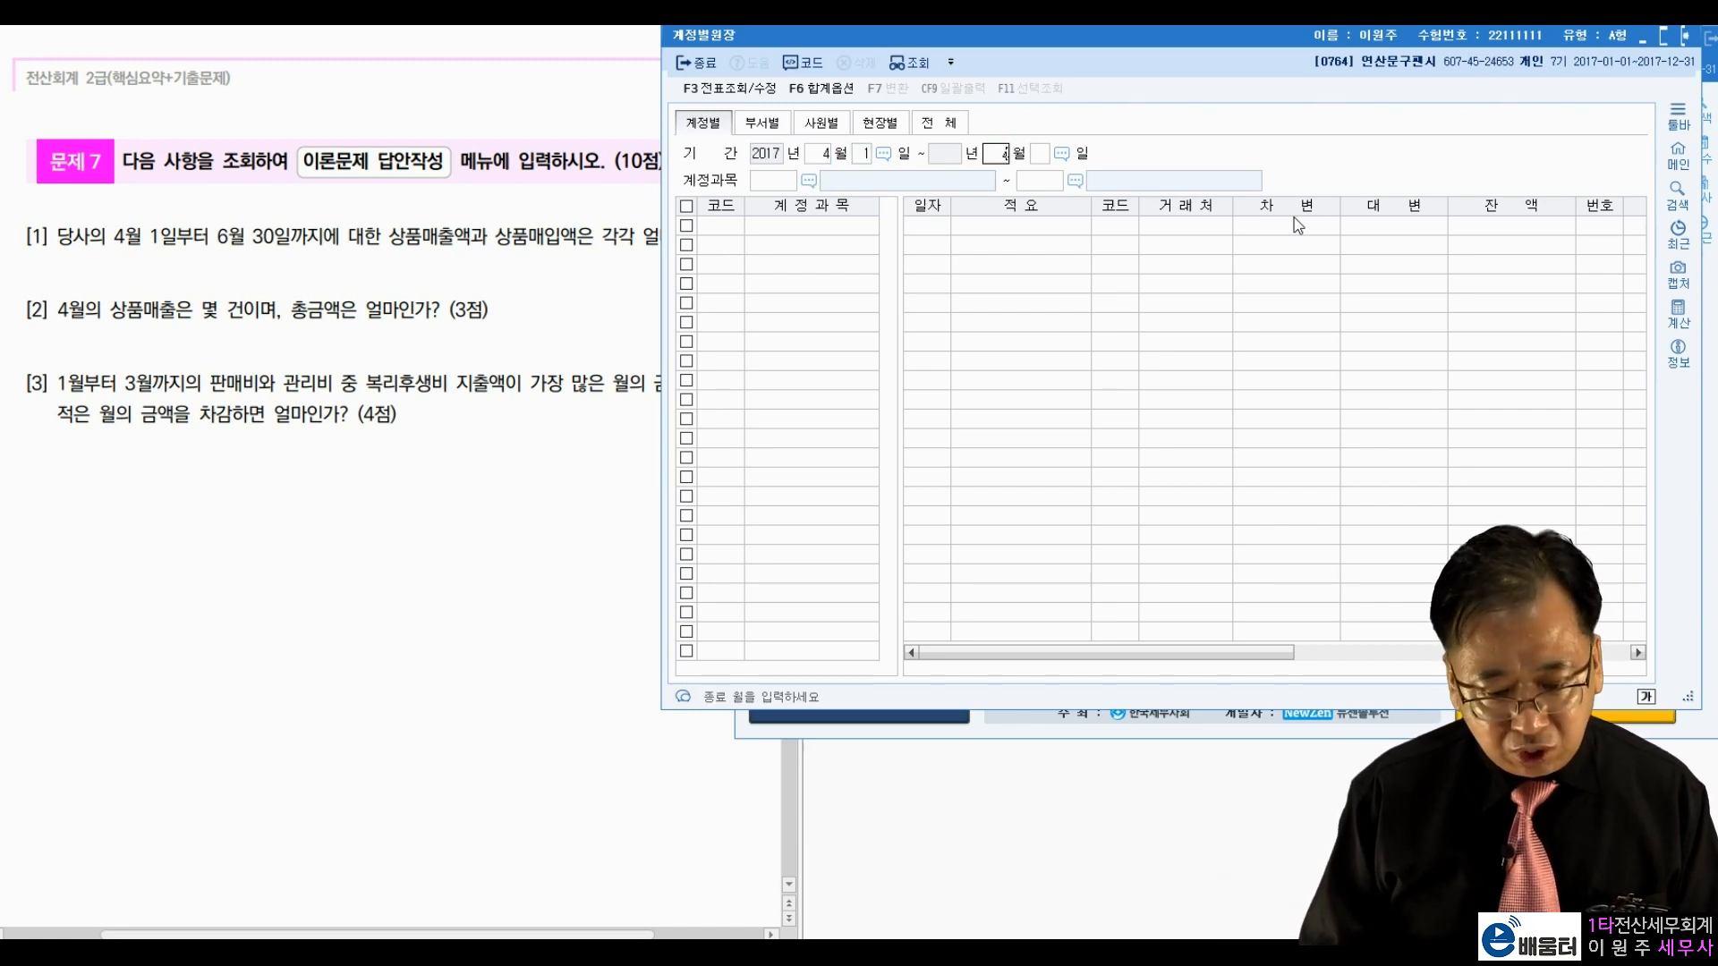
key(Return)
text(30)
key(Return)
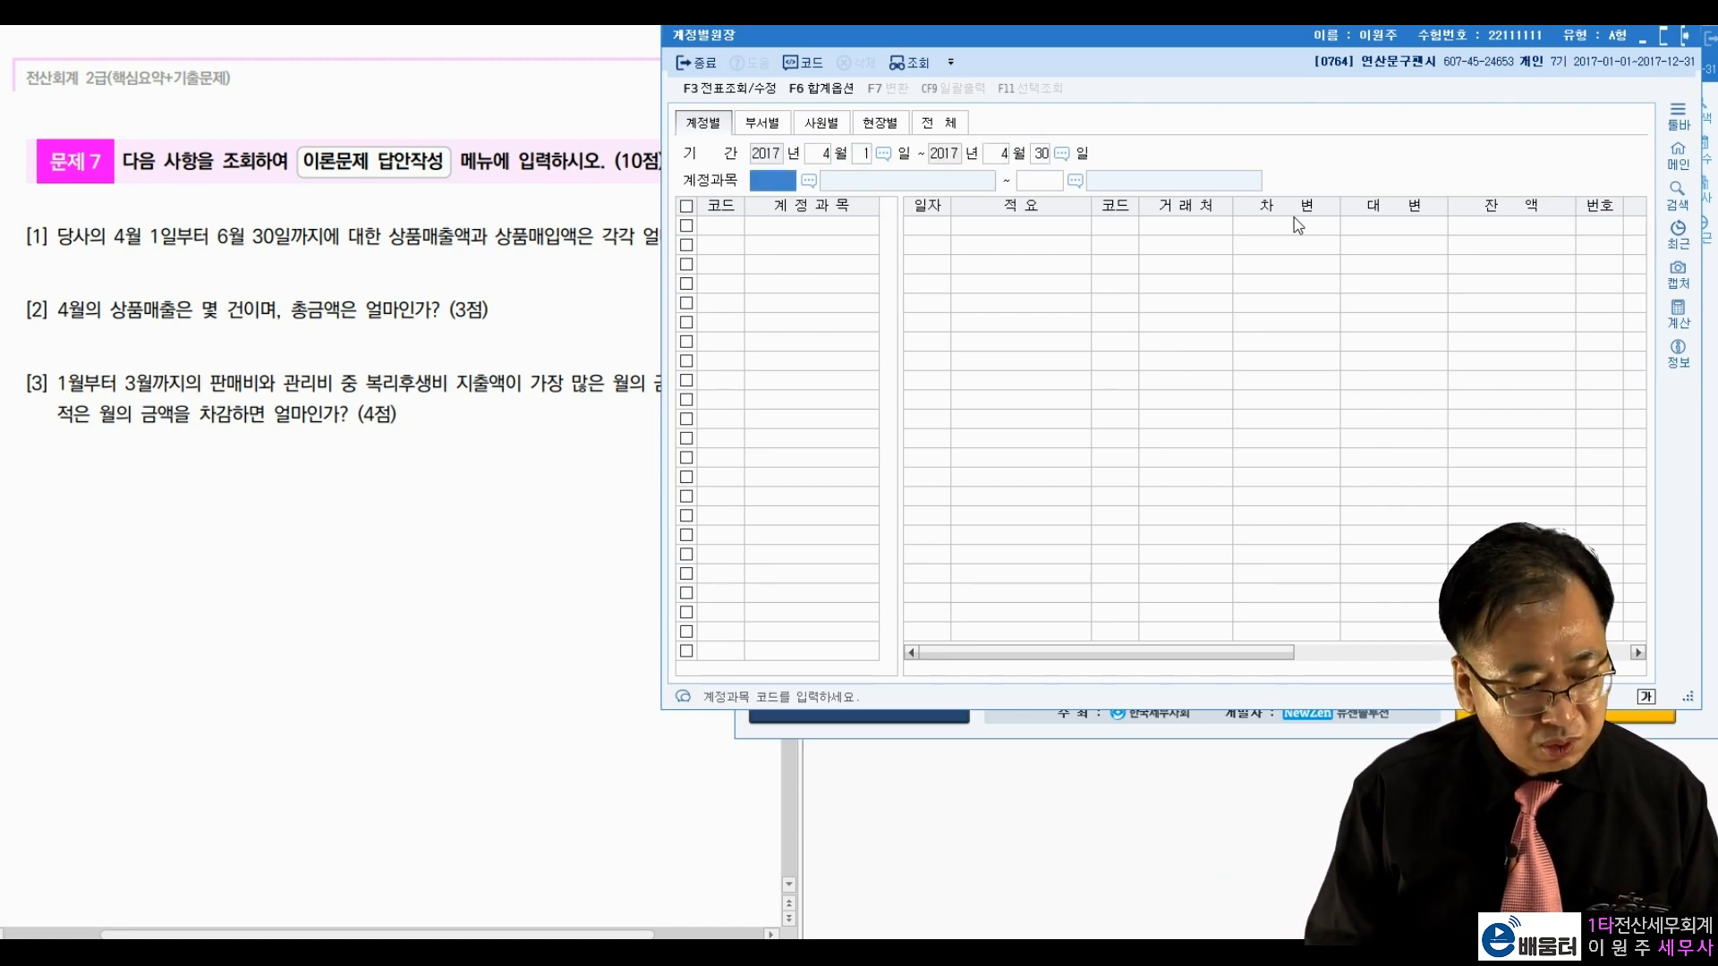
key(F2)
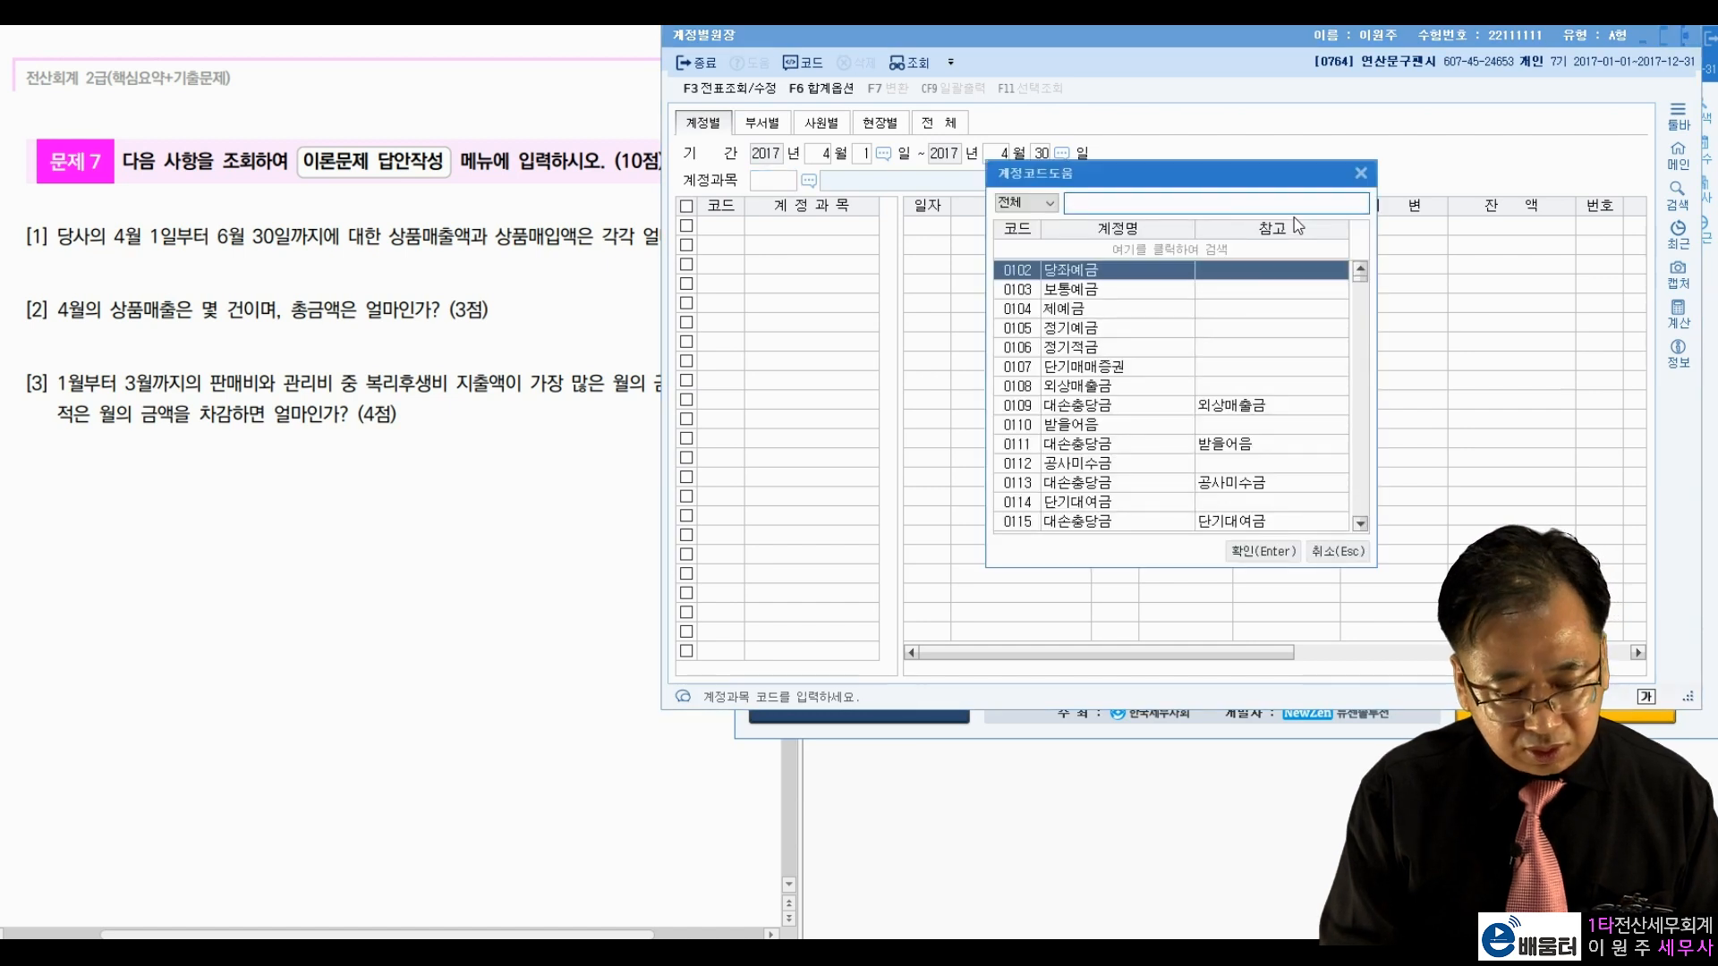
text(상품매출)
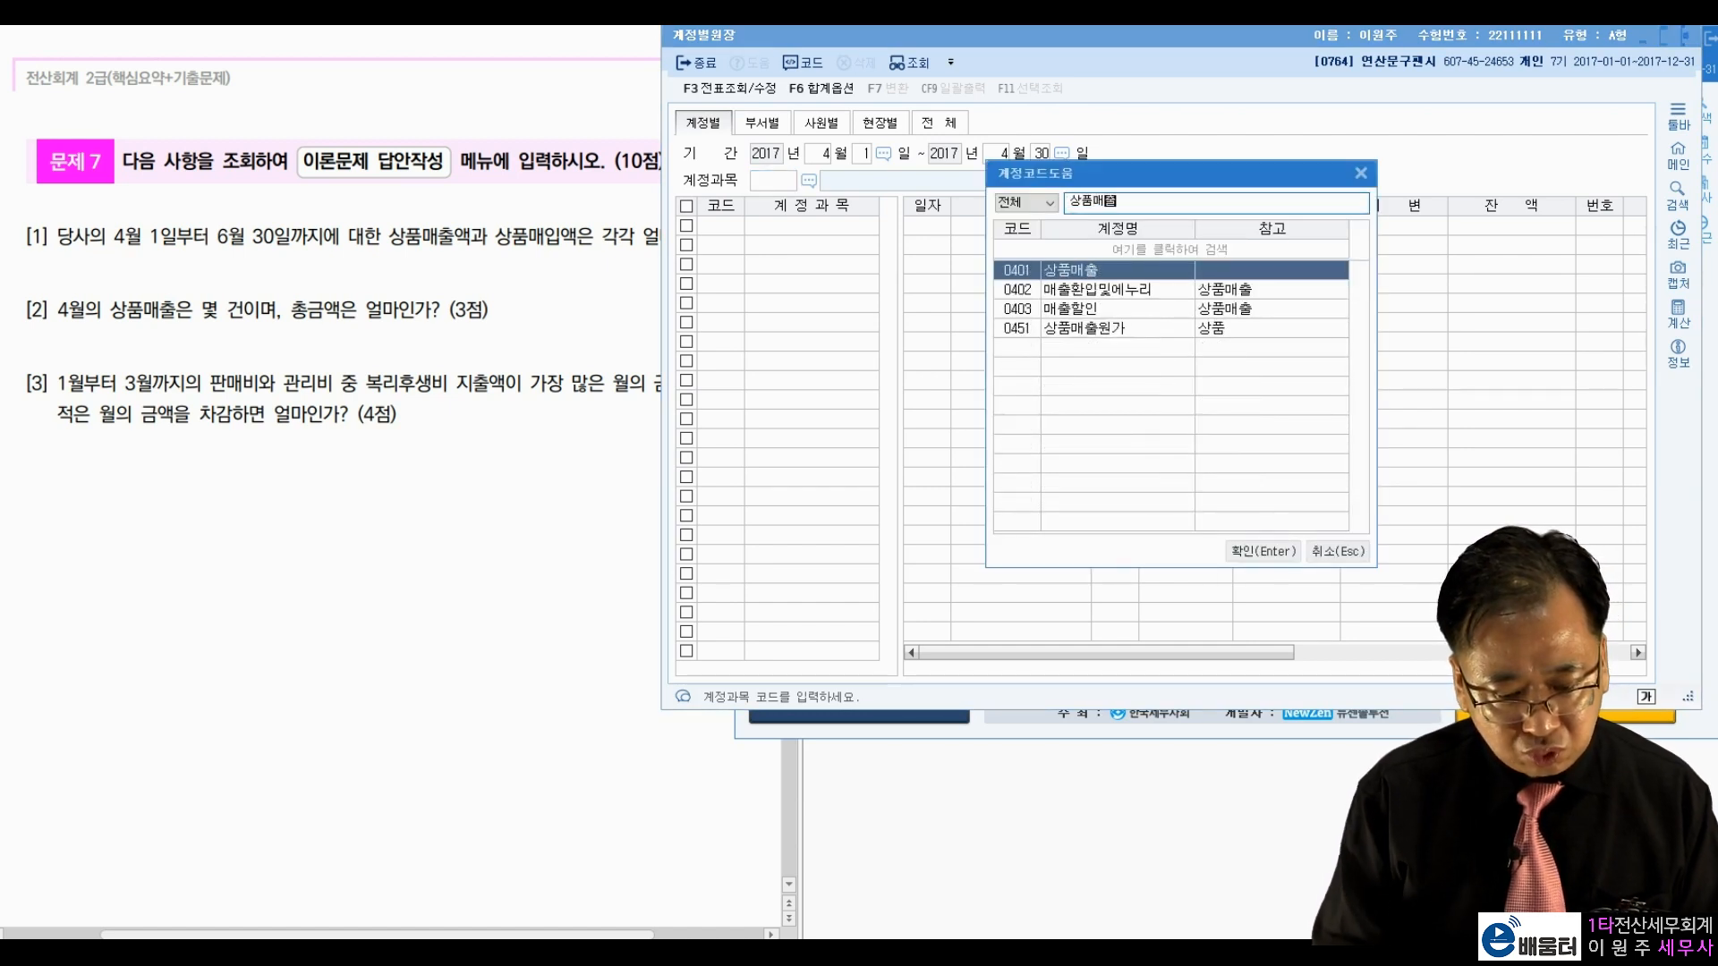
key(Return)
key(Return)
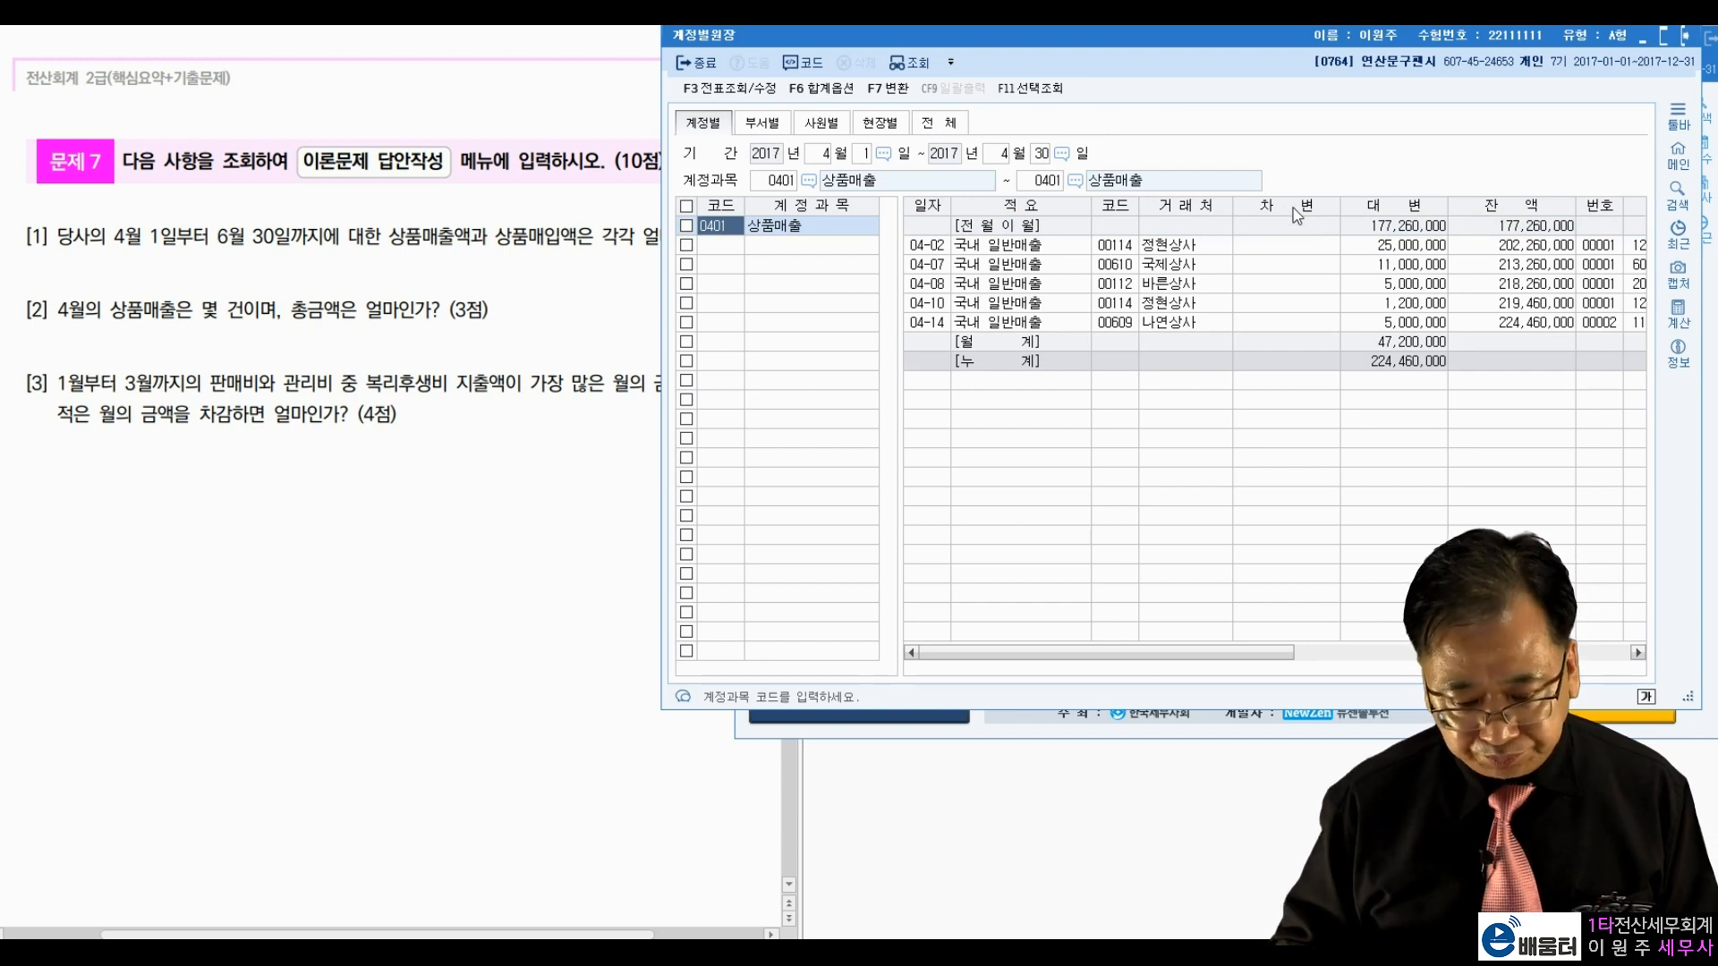
click(1326, 249)
click(1320, 265)
click(1321, 284)
click(1321, 319)
click(1326, 285)
click(1326, 303)
click(1326, 321)
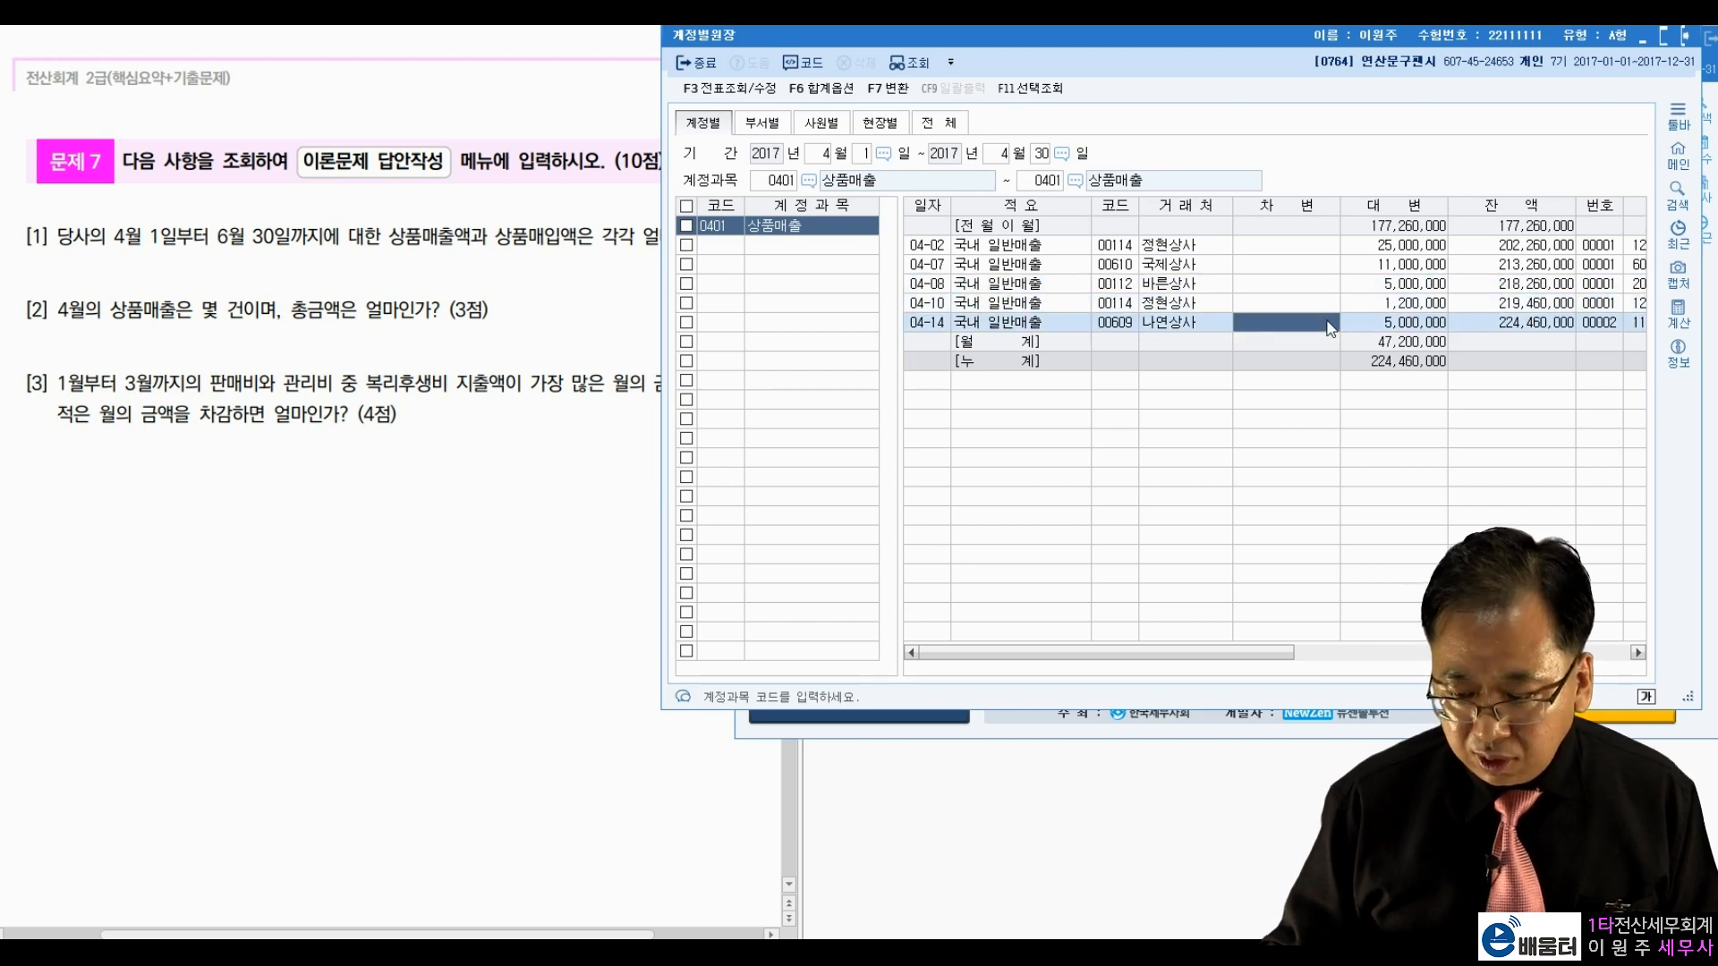
click(1403, 345)
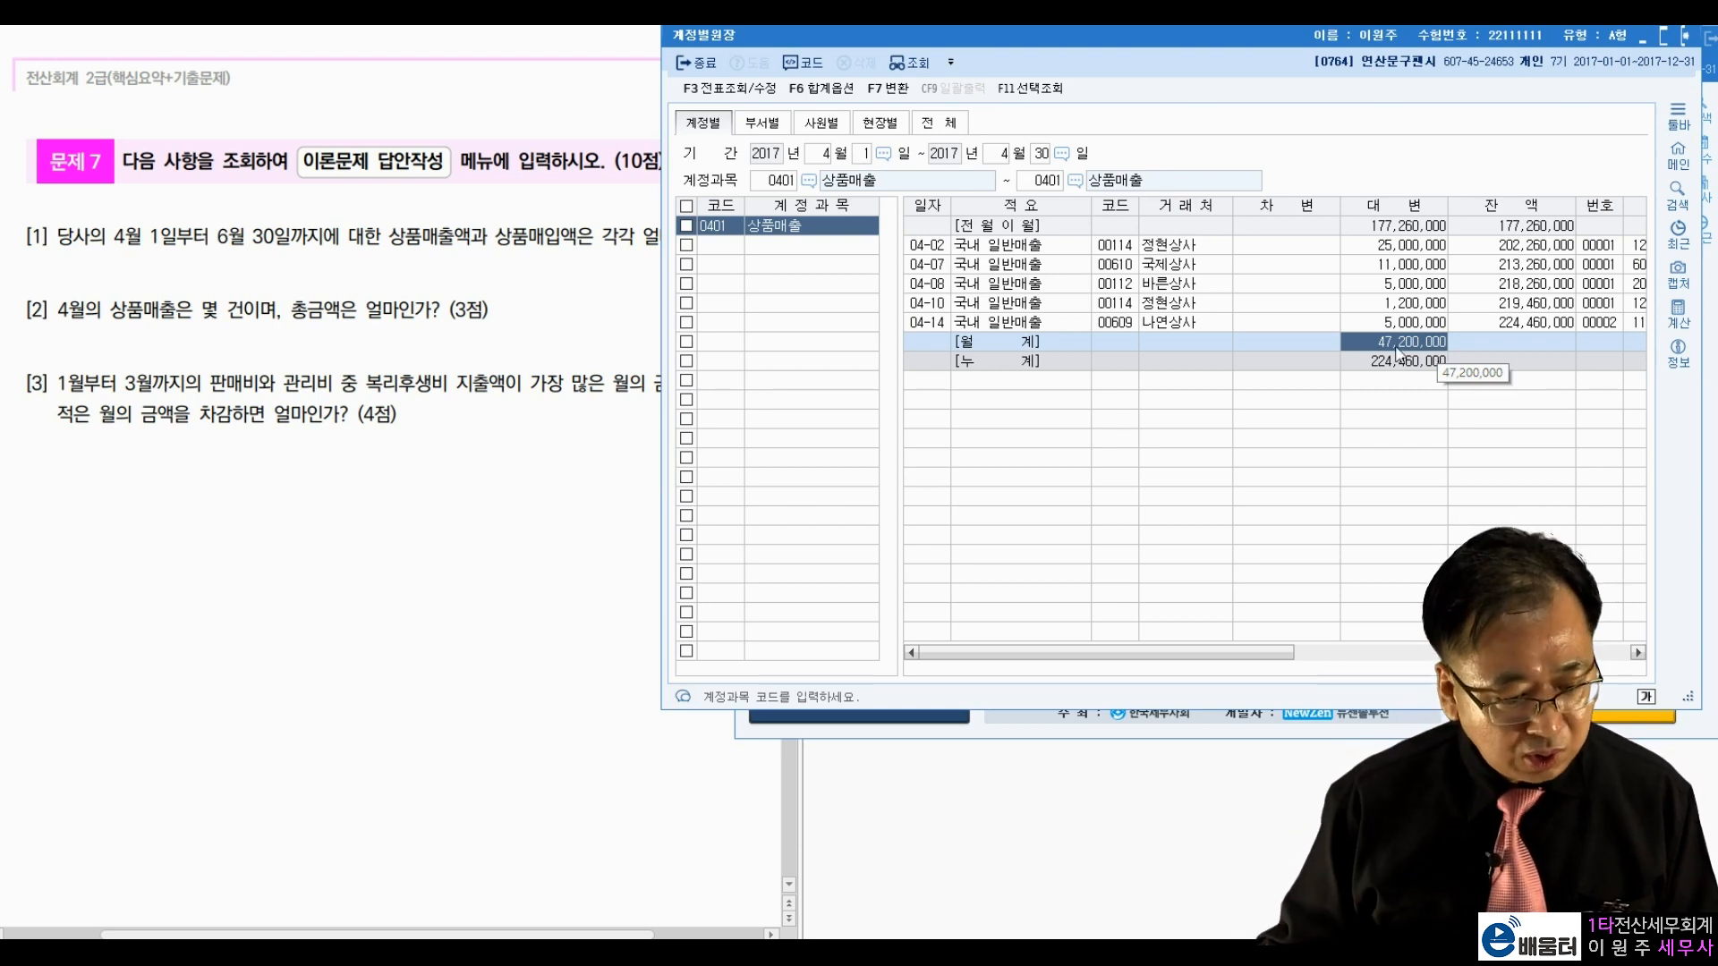
click(1686, 39)
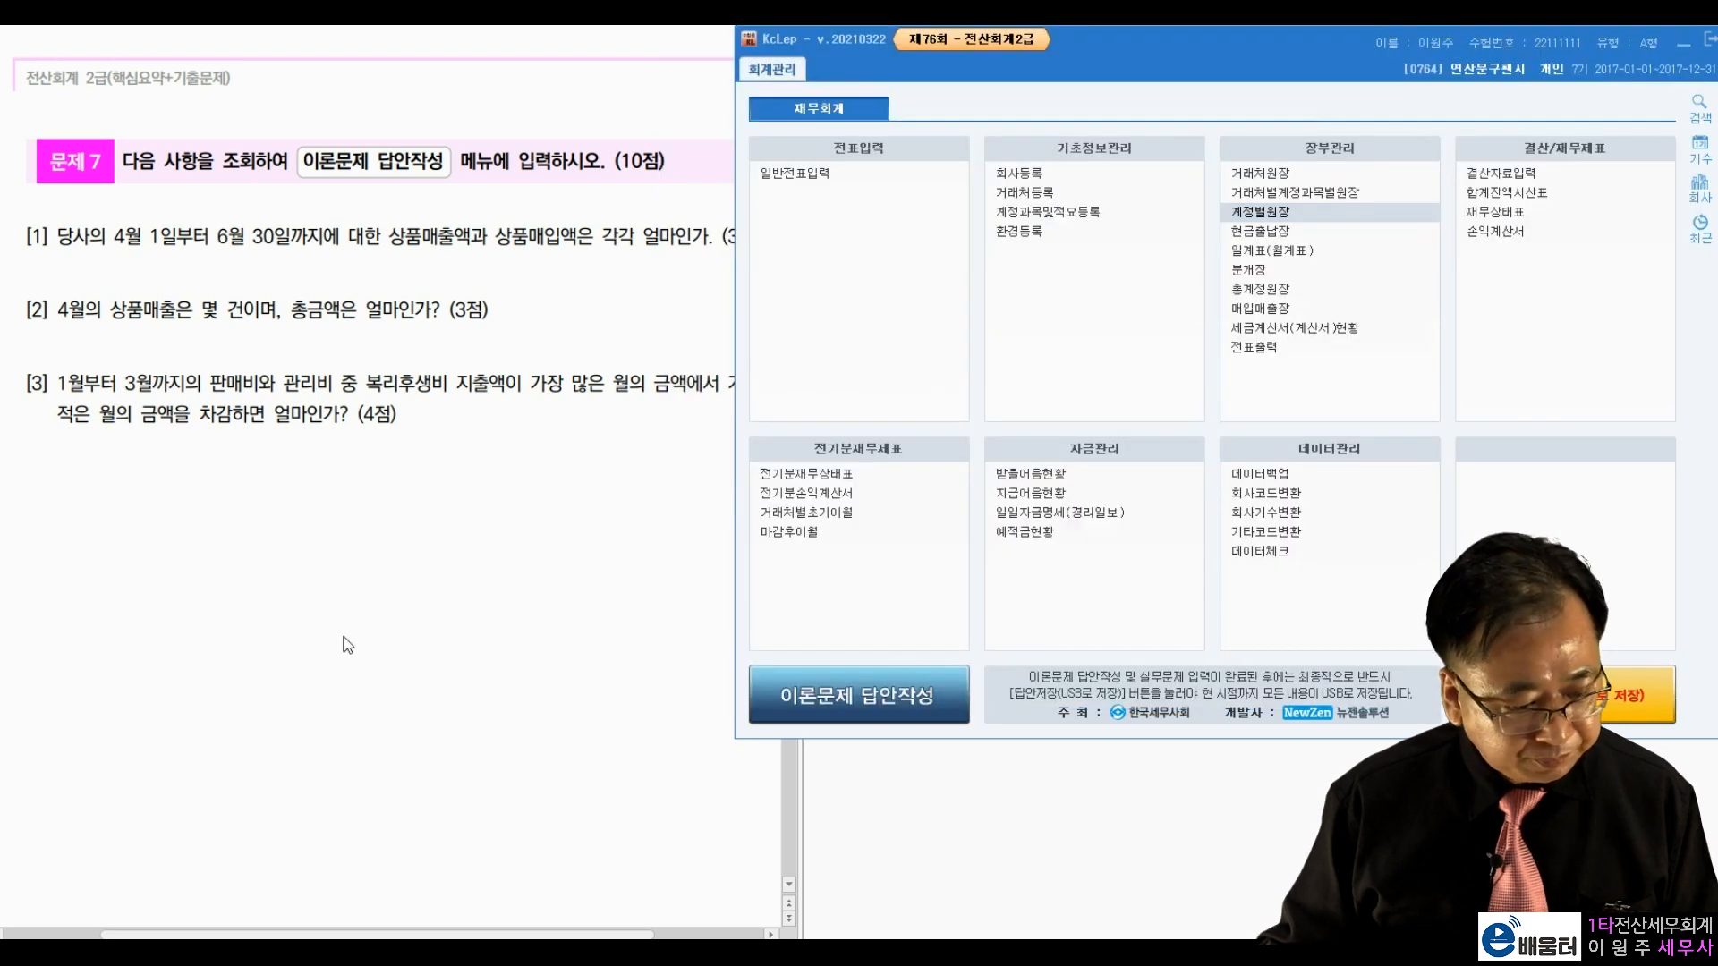
Step: Read question [3] on selling-expense 복리후생비, then open the 총계정원장 report
click(184, 425)
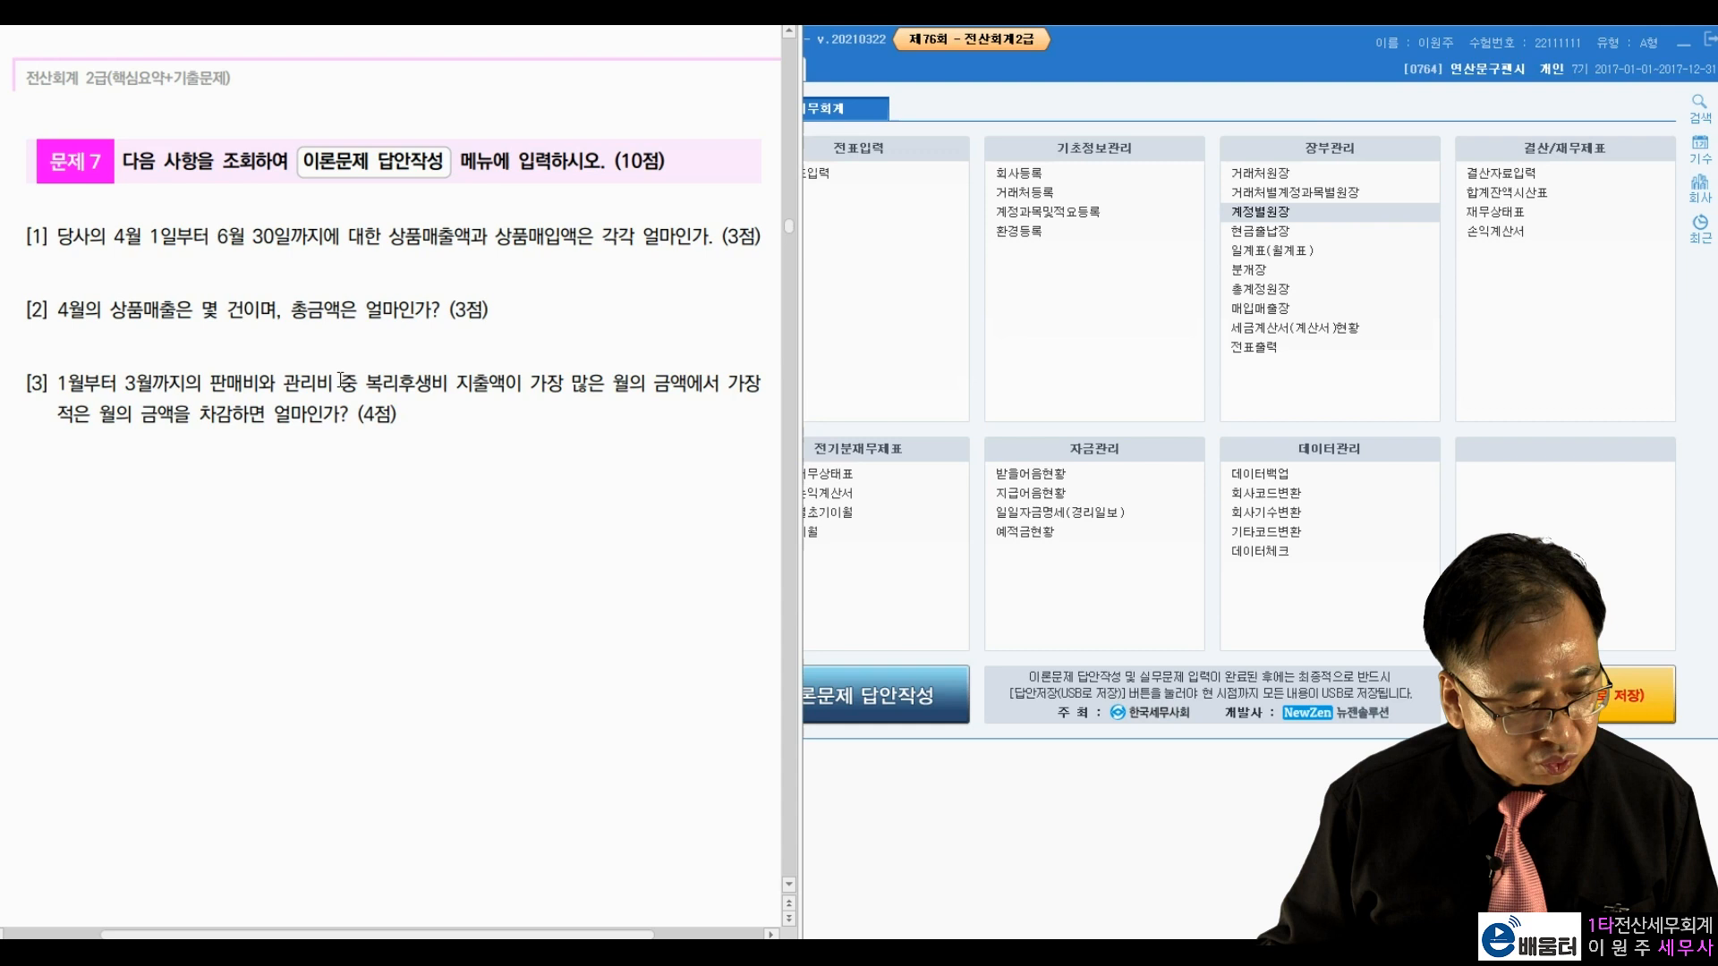
drag(366, 385, 456, 388)
click(497, 389)
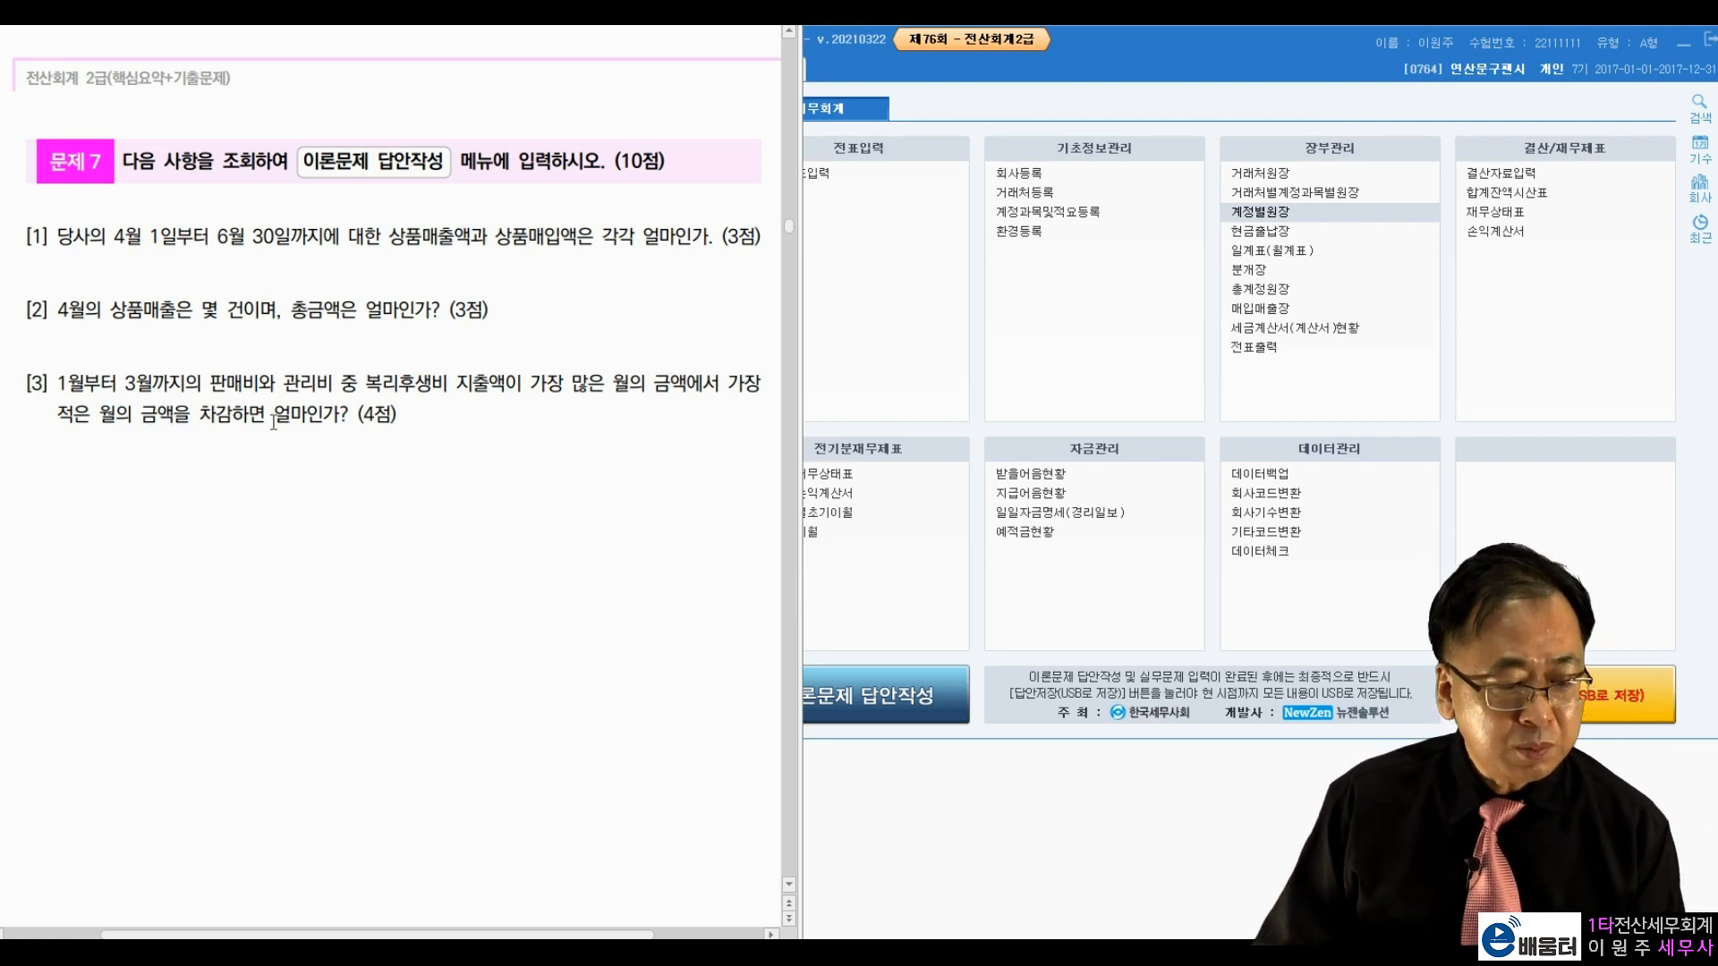
drag(204, 382, 407, 383)
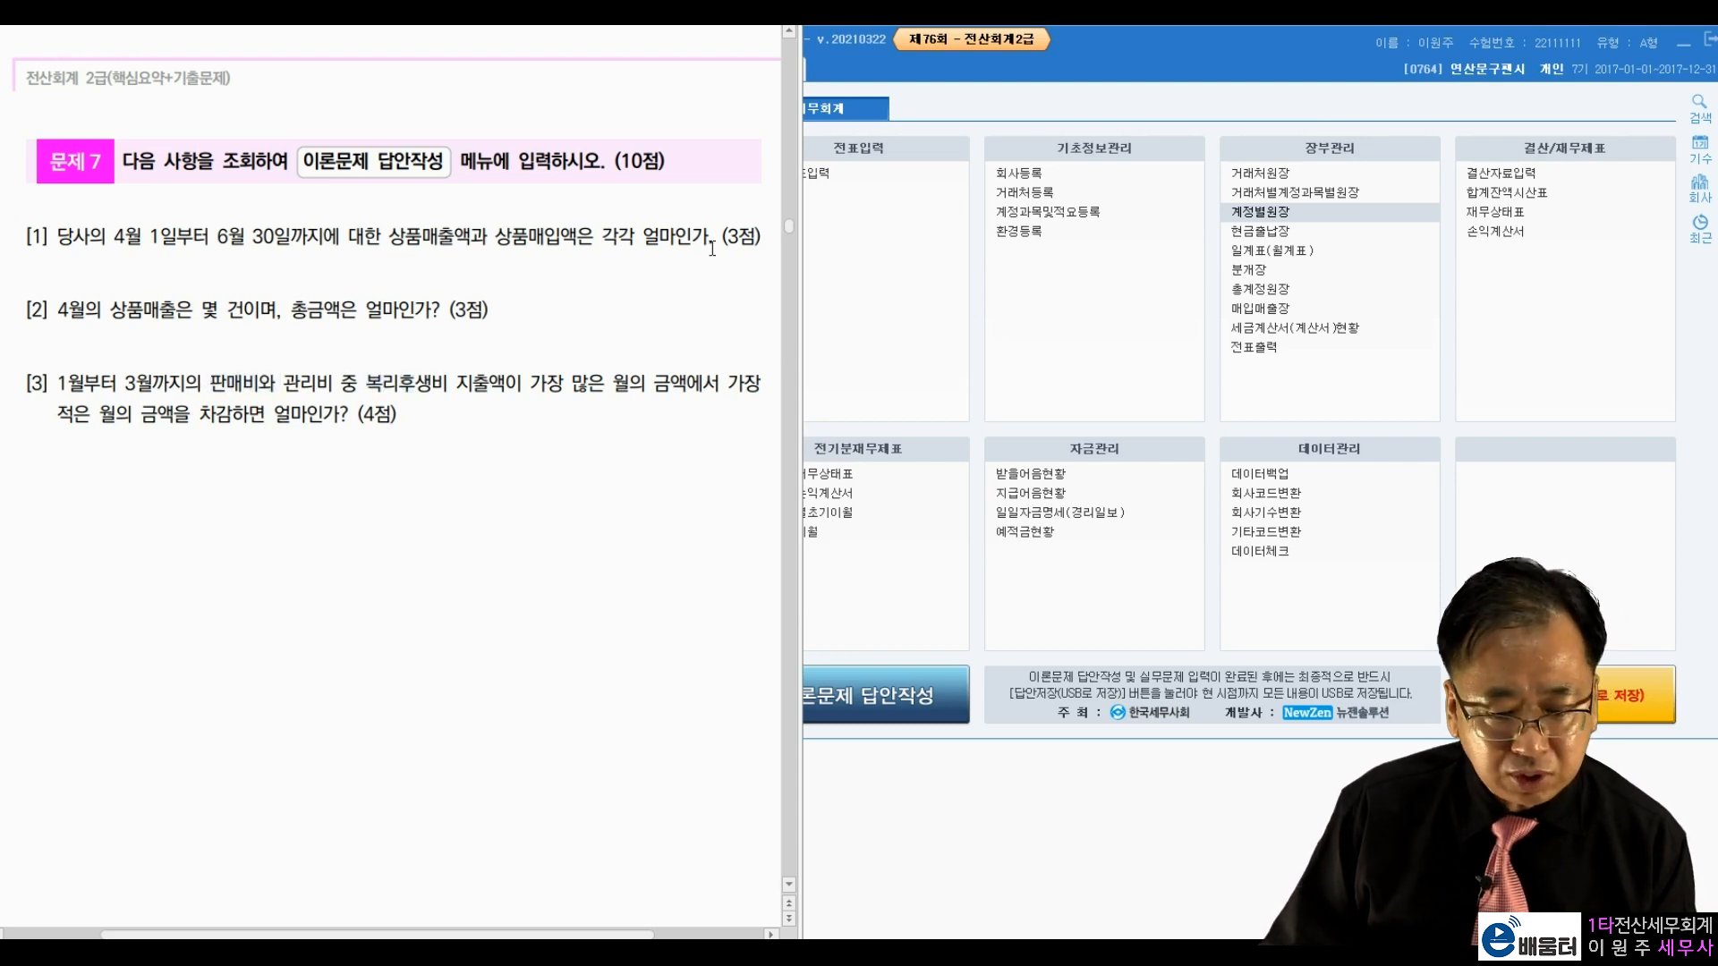
click(1260, 289)
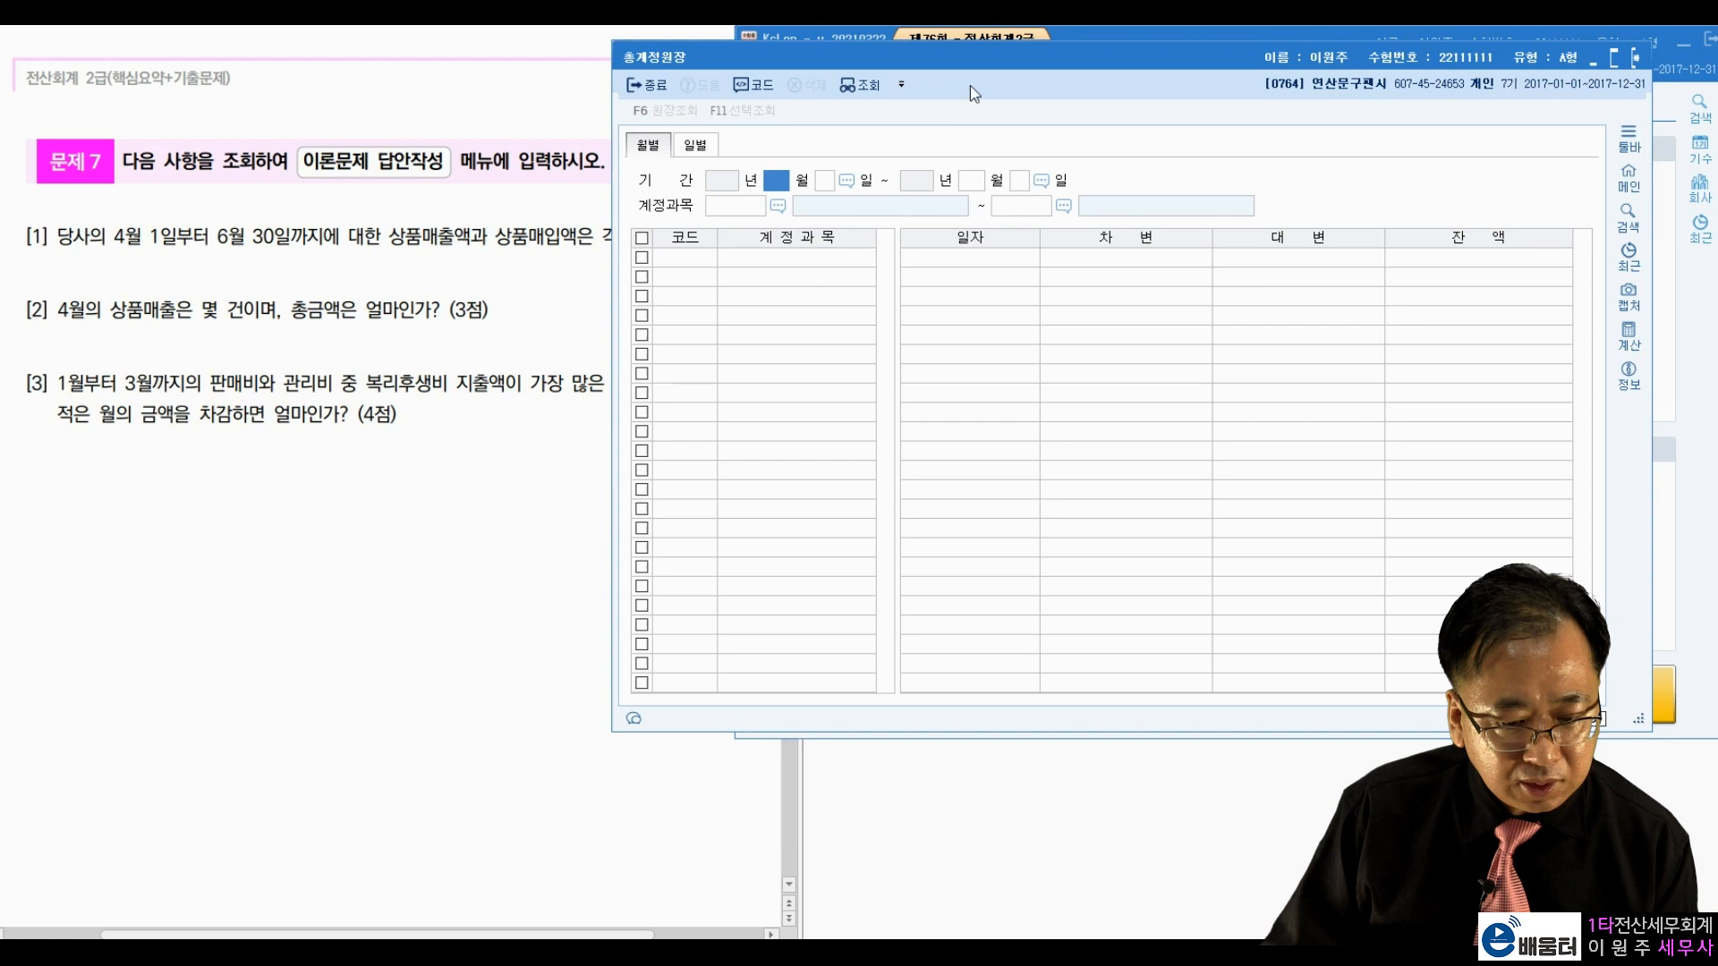
Step: Query the general ledger for 0811 복리후생비 over January–March 2017
drag(993, 72, 1088, 60)
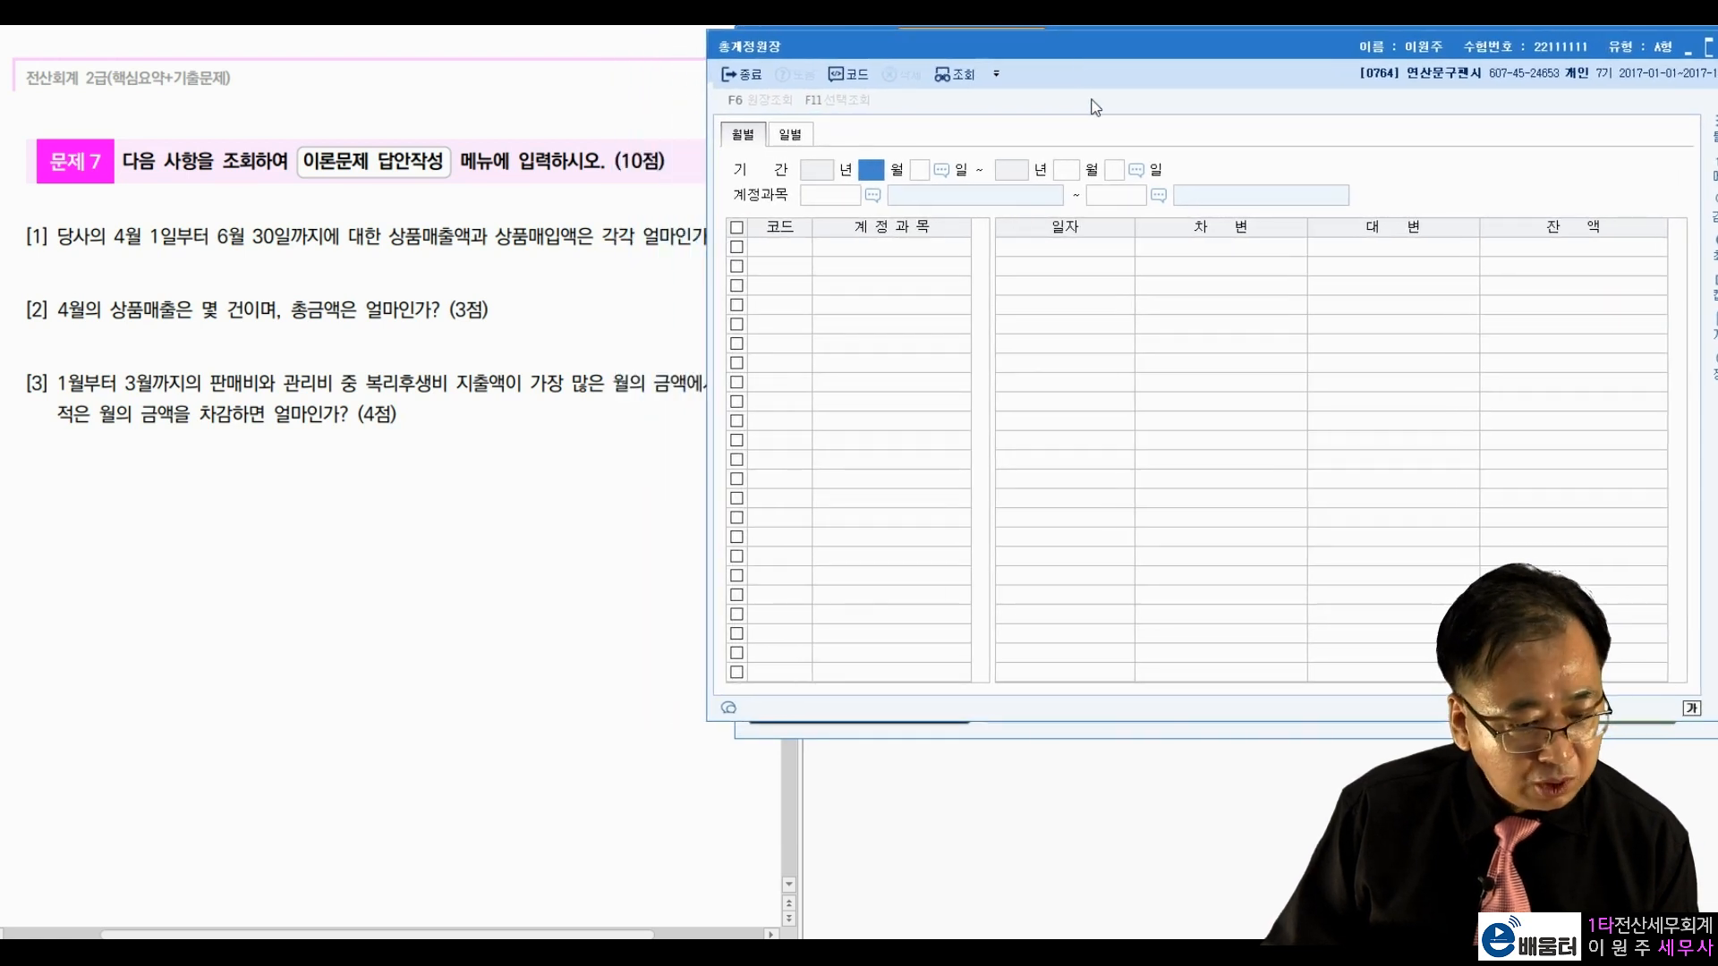
text(1)
key(Return)
text(1)
key(Return)
text(3)
key(Return)
key(Return)
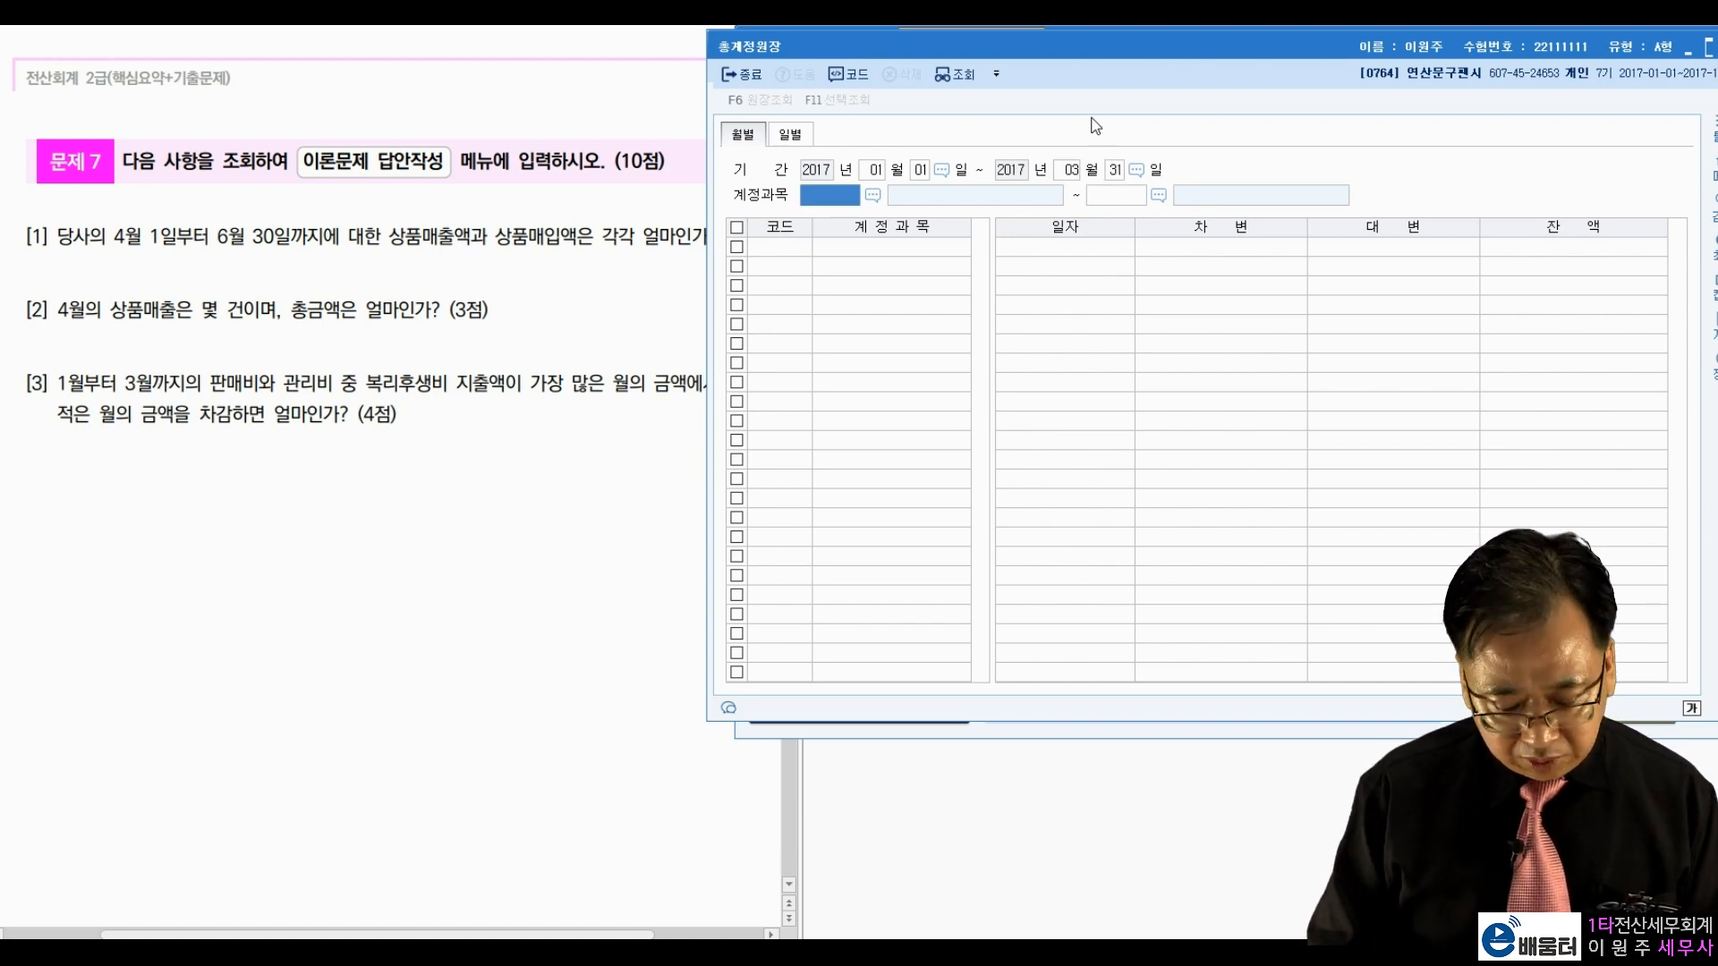
key(F2)
text(보ㄱ리)
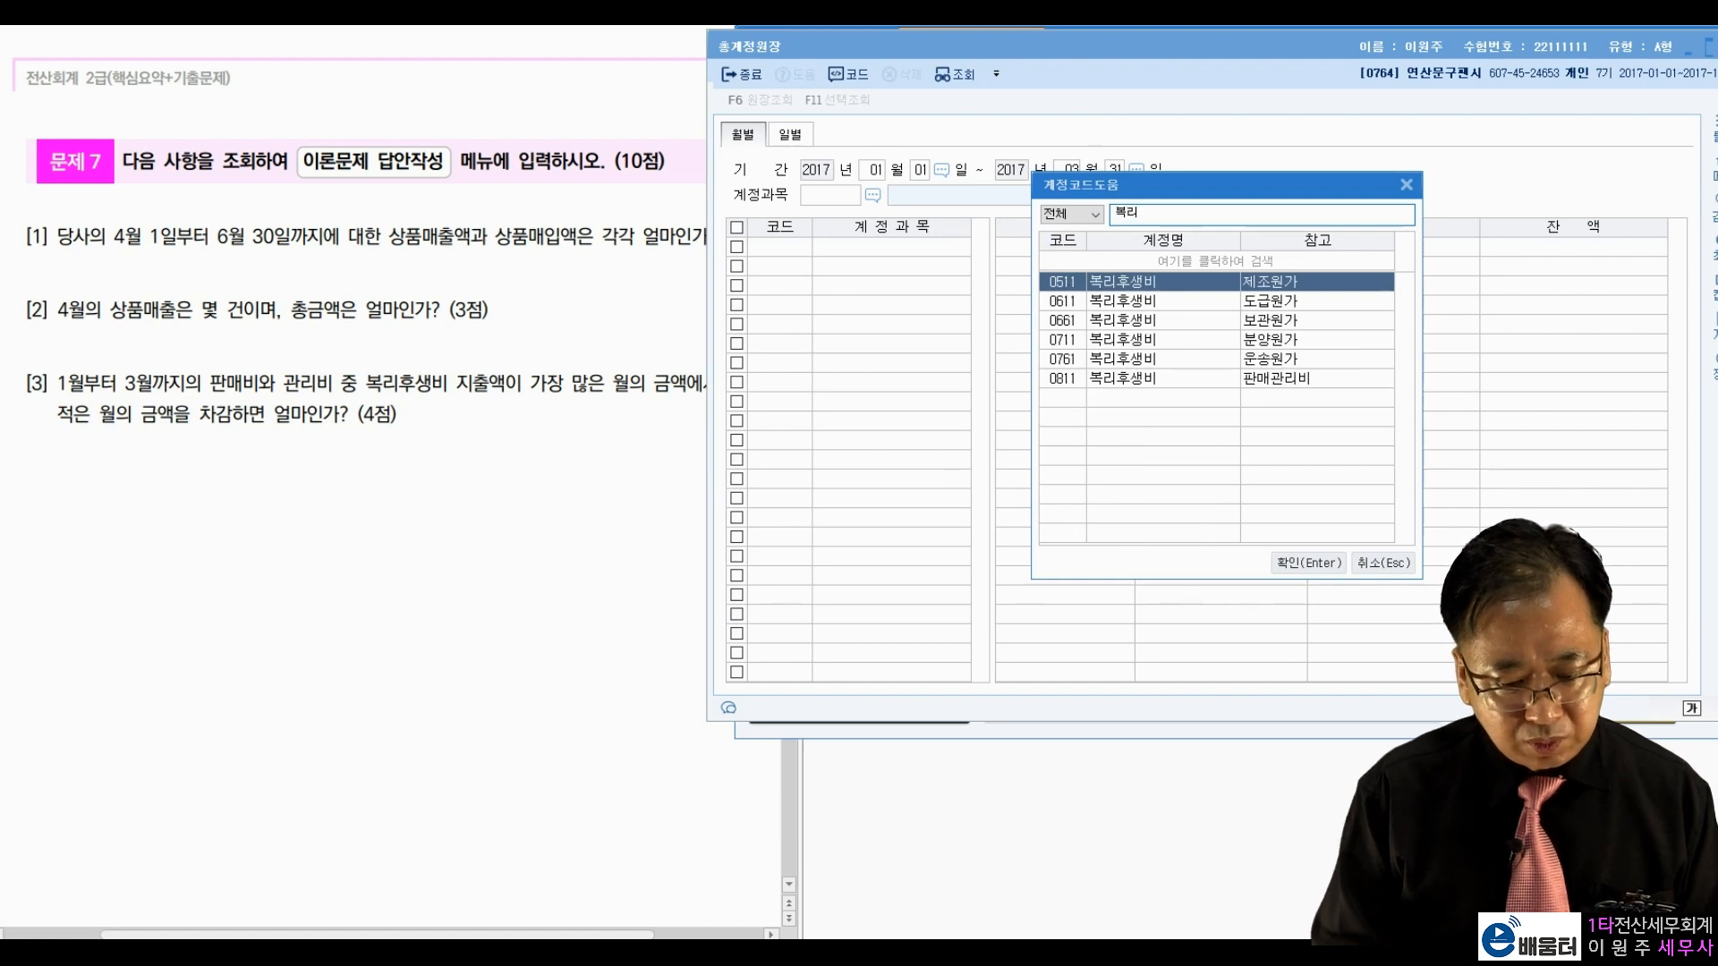
key(Down)
key(Down)
key(Down)
key(Down)
key(Down)
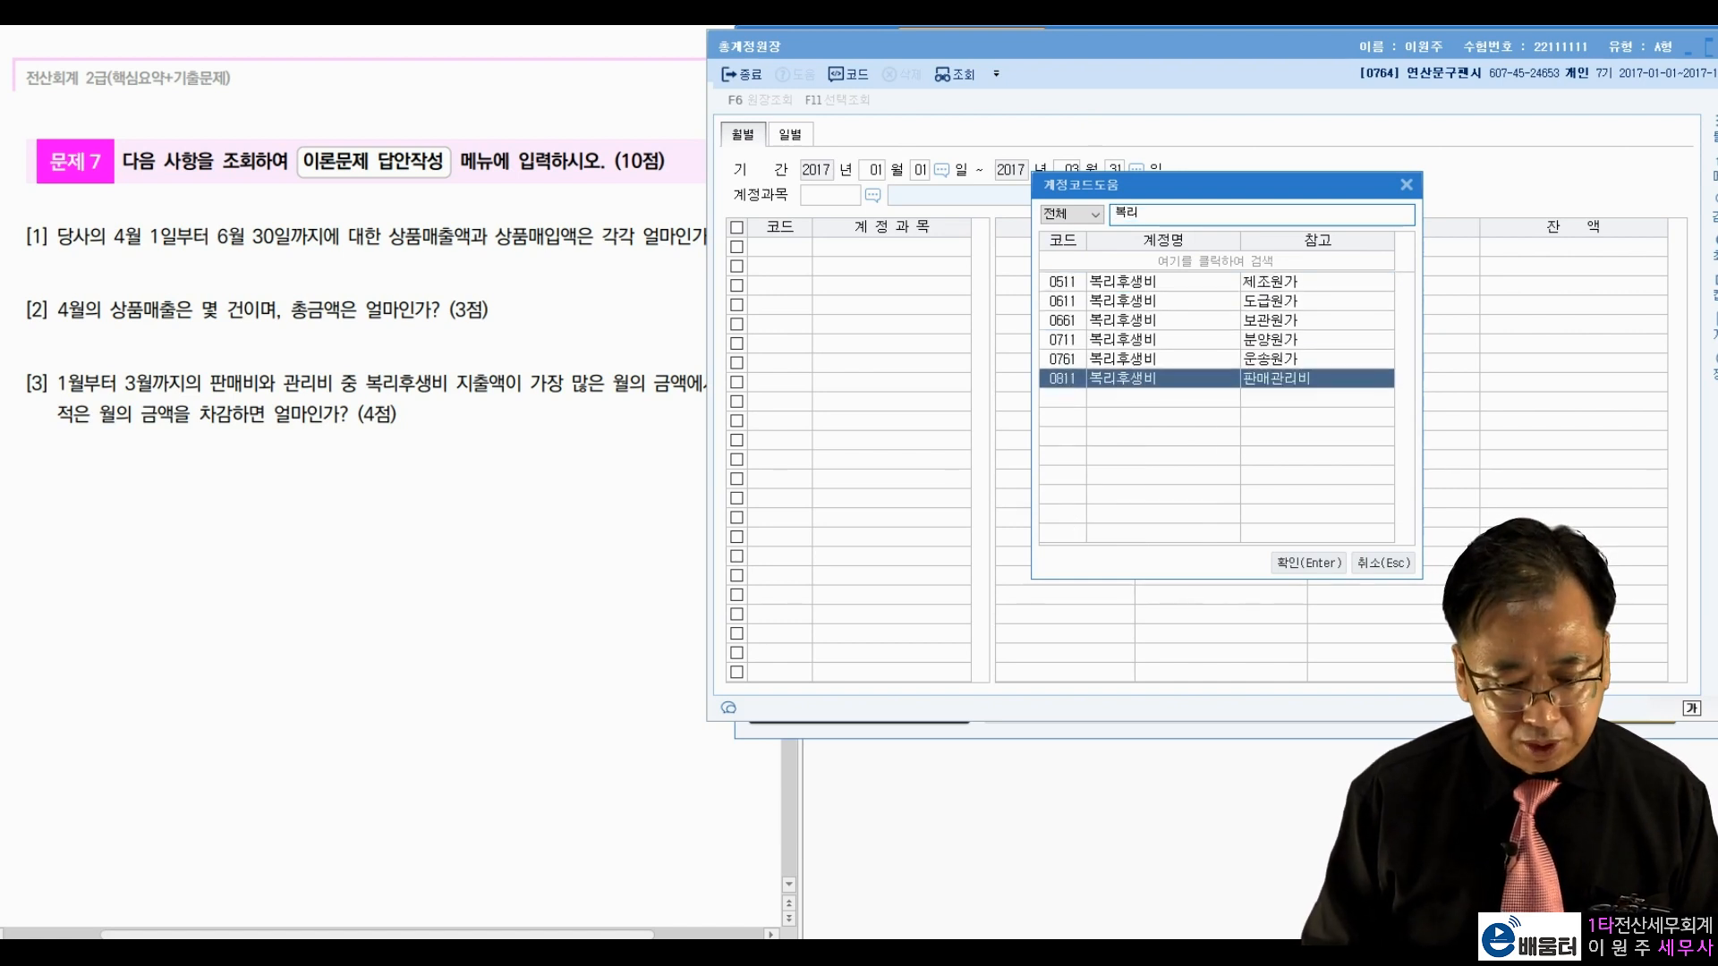
key(Return)
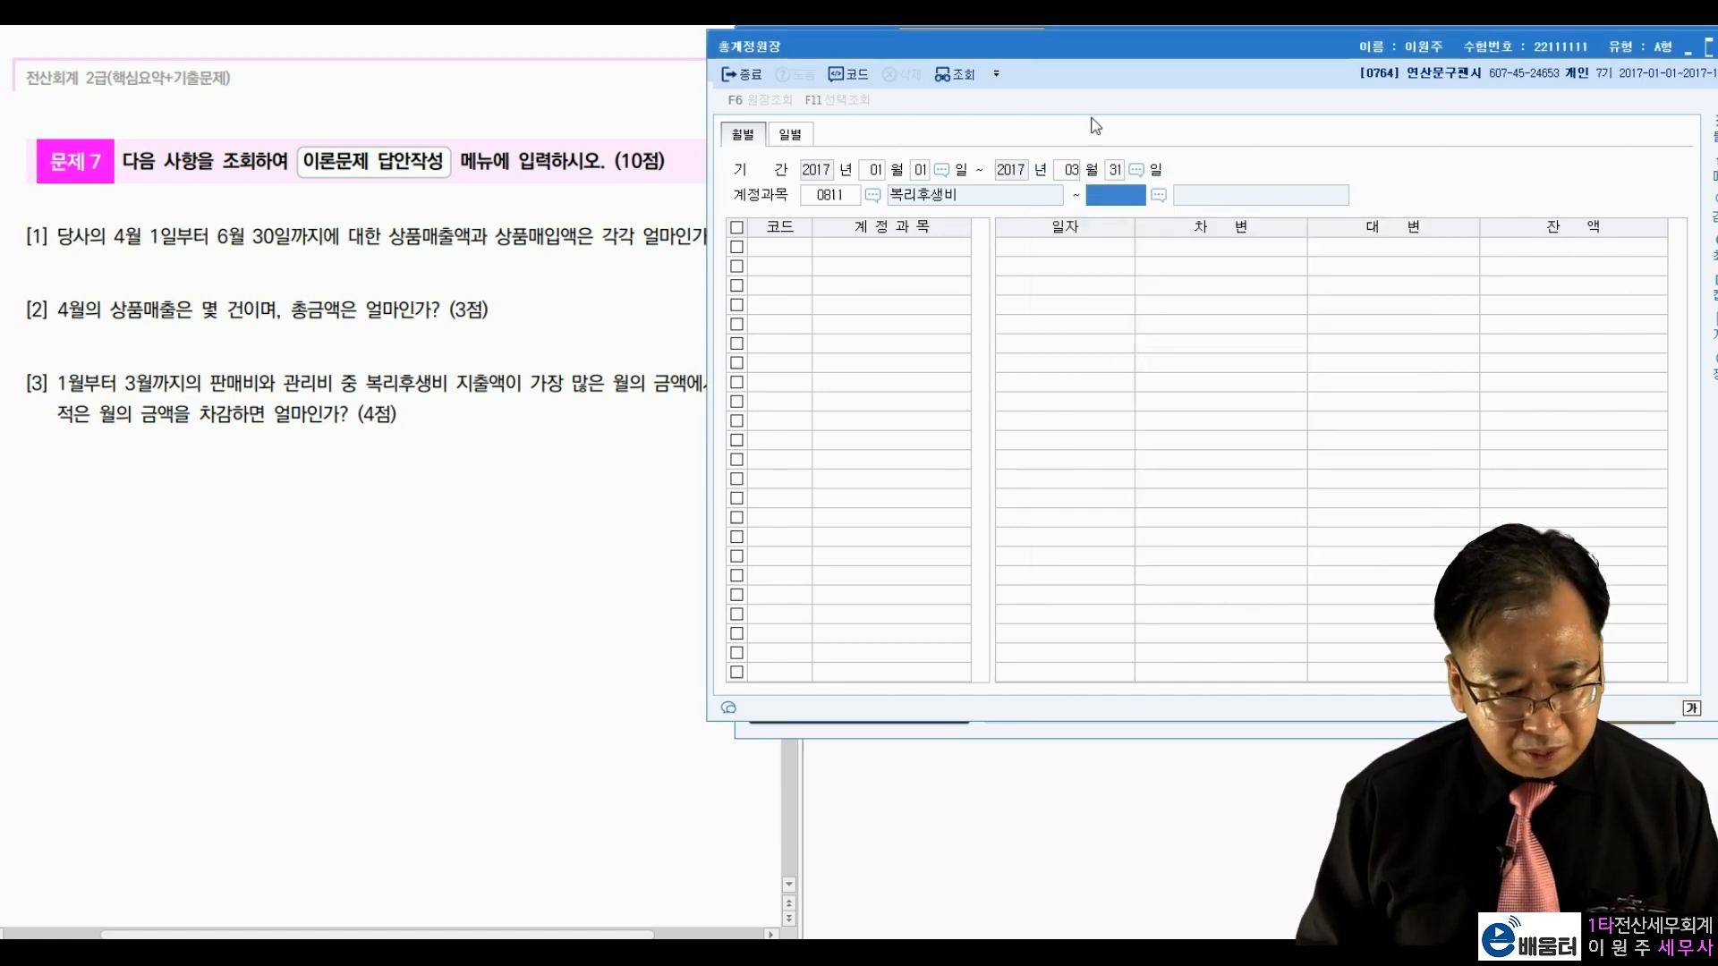
key(Return)
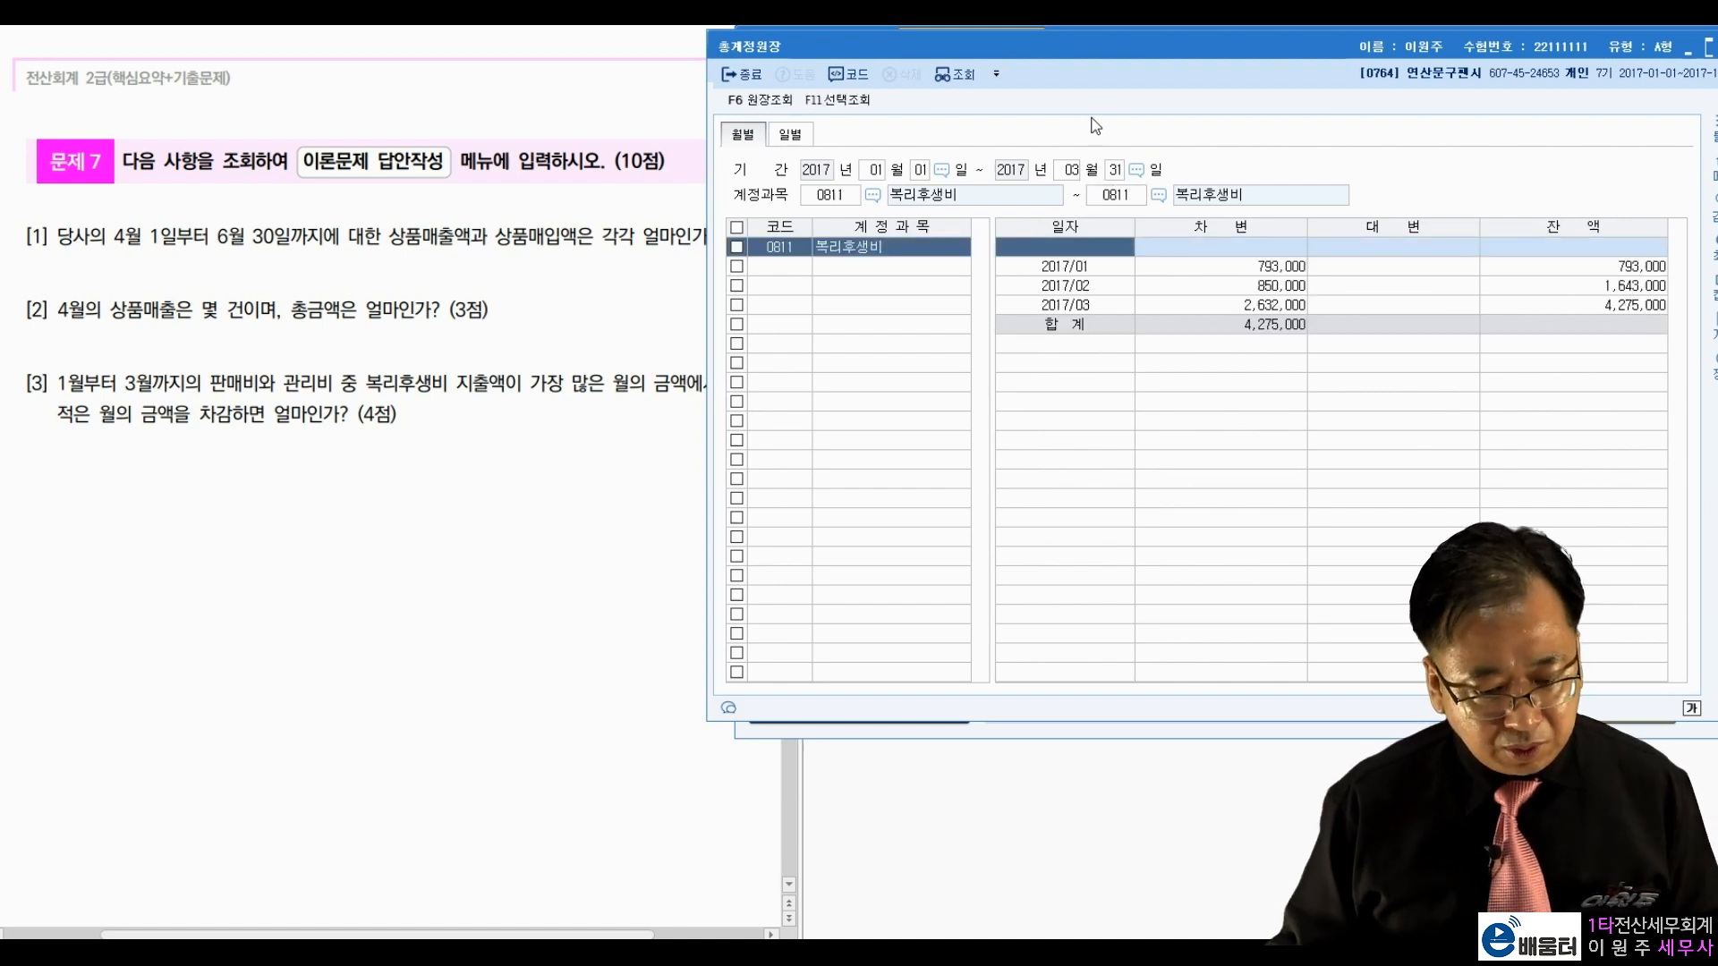
Step: Check the monthly totals (793,000, 850,000, 2,632,000) and close the ledger
click(1350, 270)
click(1349, 308)
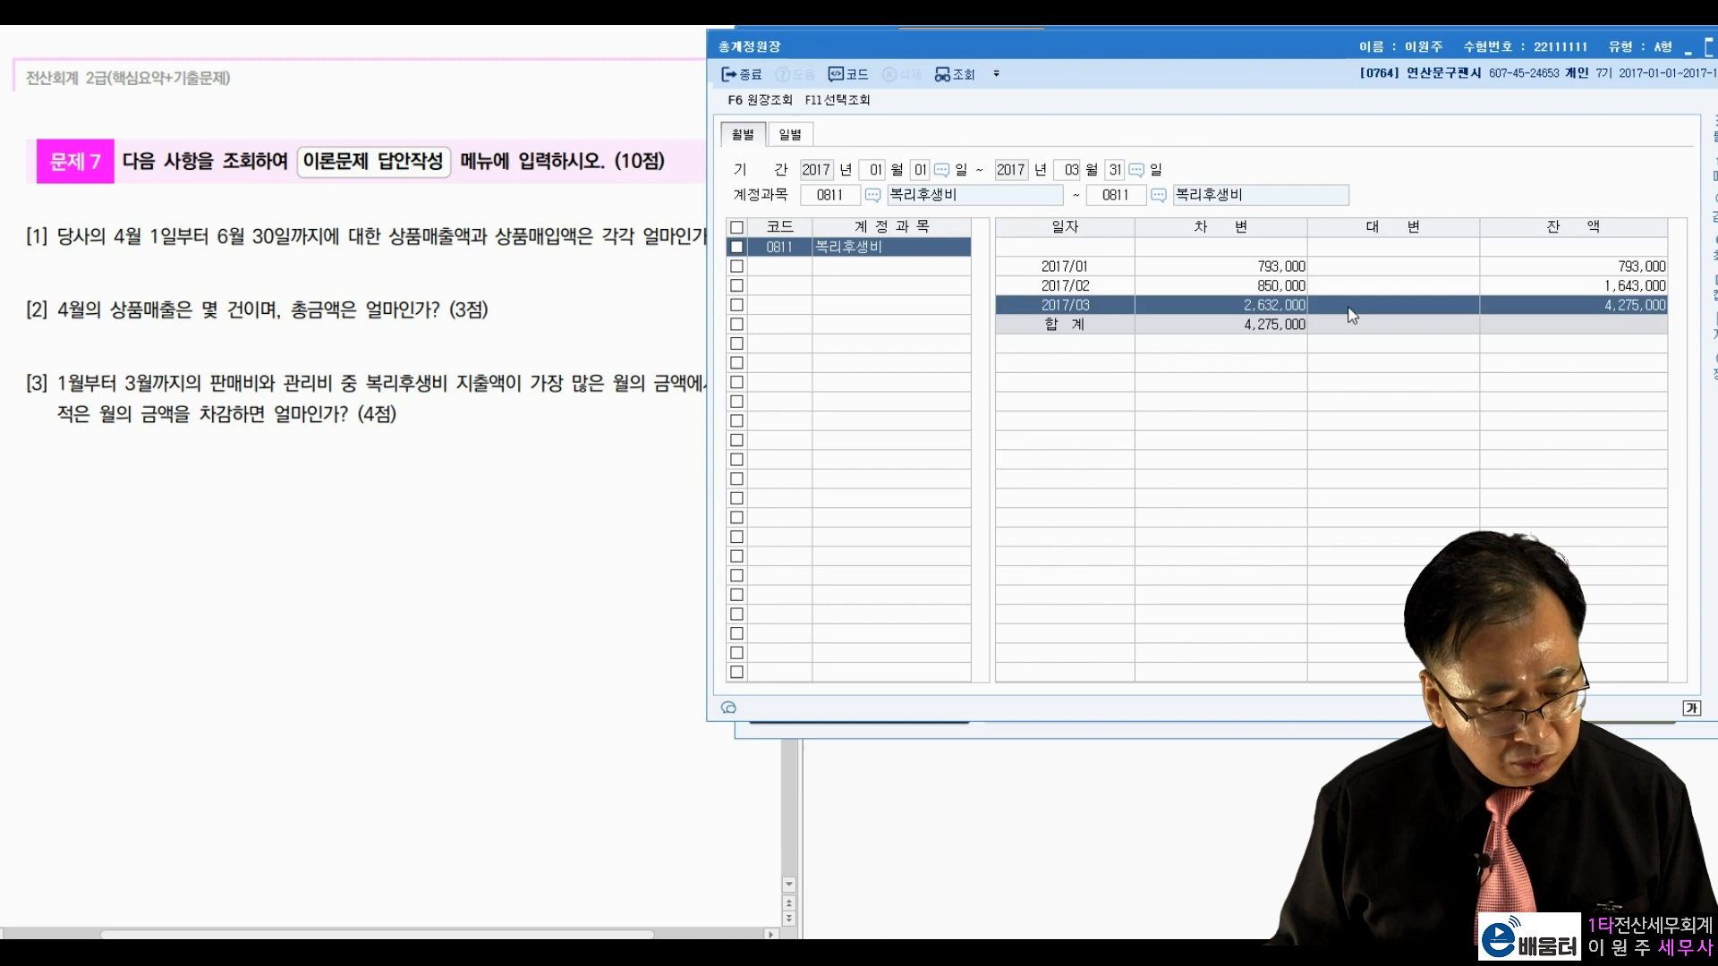
click(1277, 272)
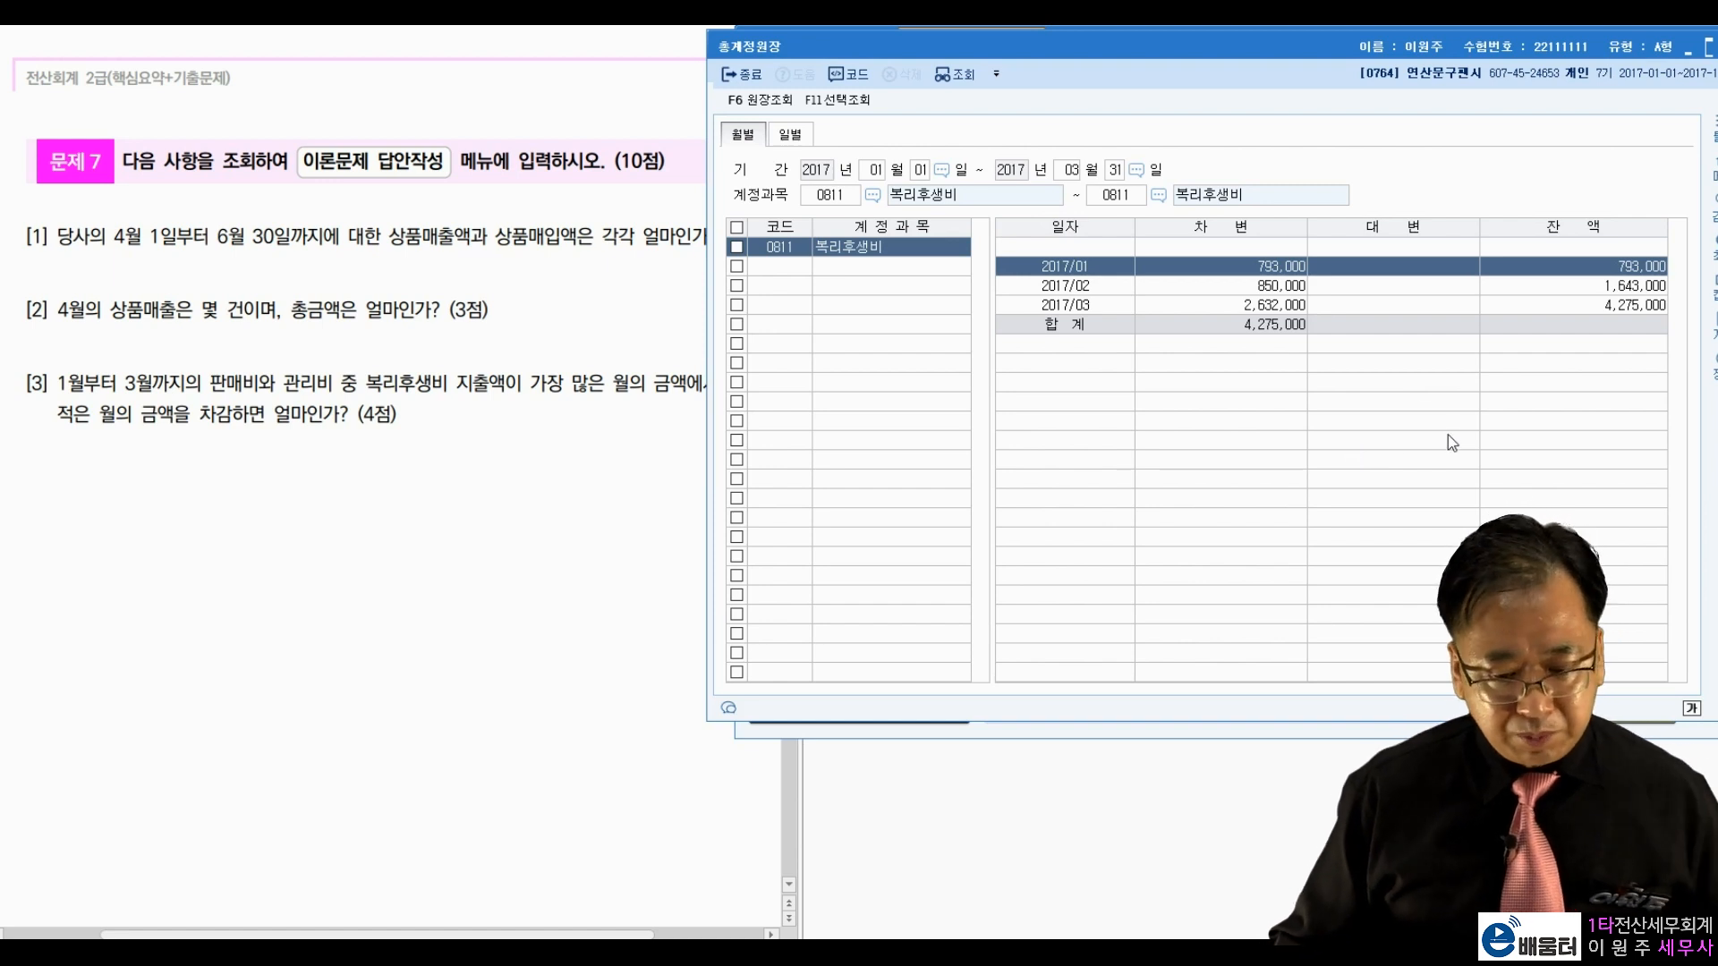
click(757, 75)
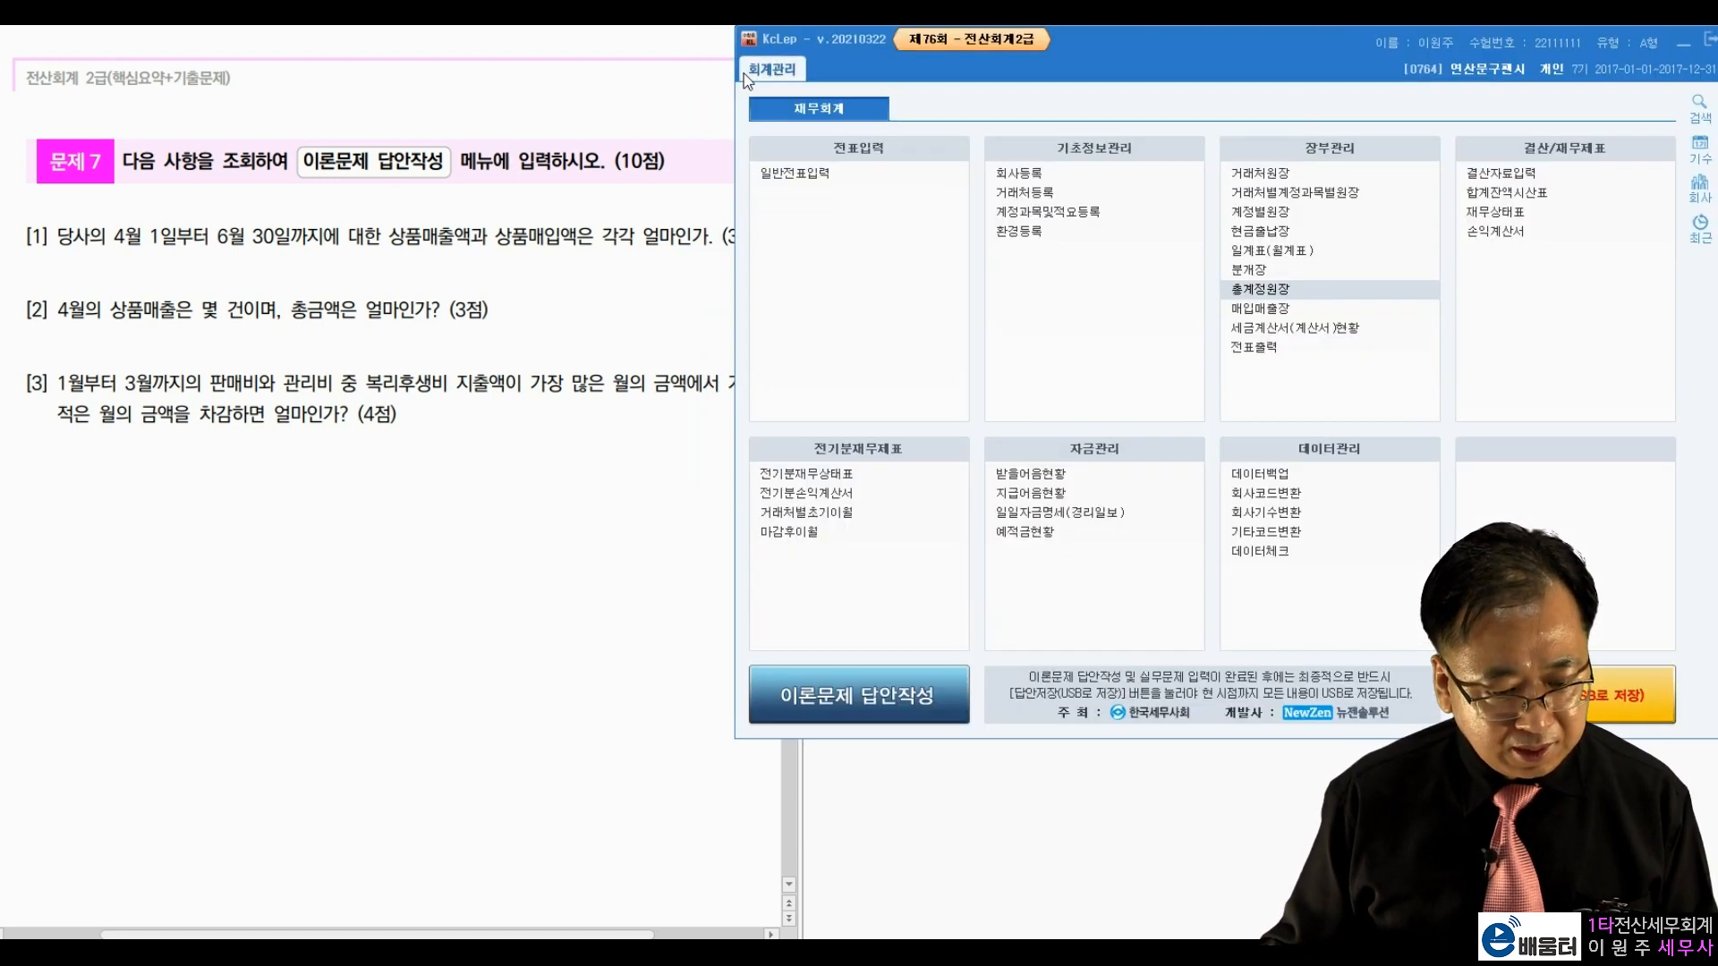
Step: Fill in the answers: 87,800,000; 5 sales totalling 47,200,000; and 1,839,000
click(866, 690)
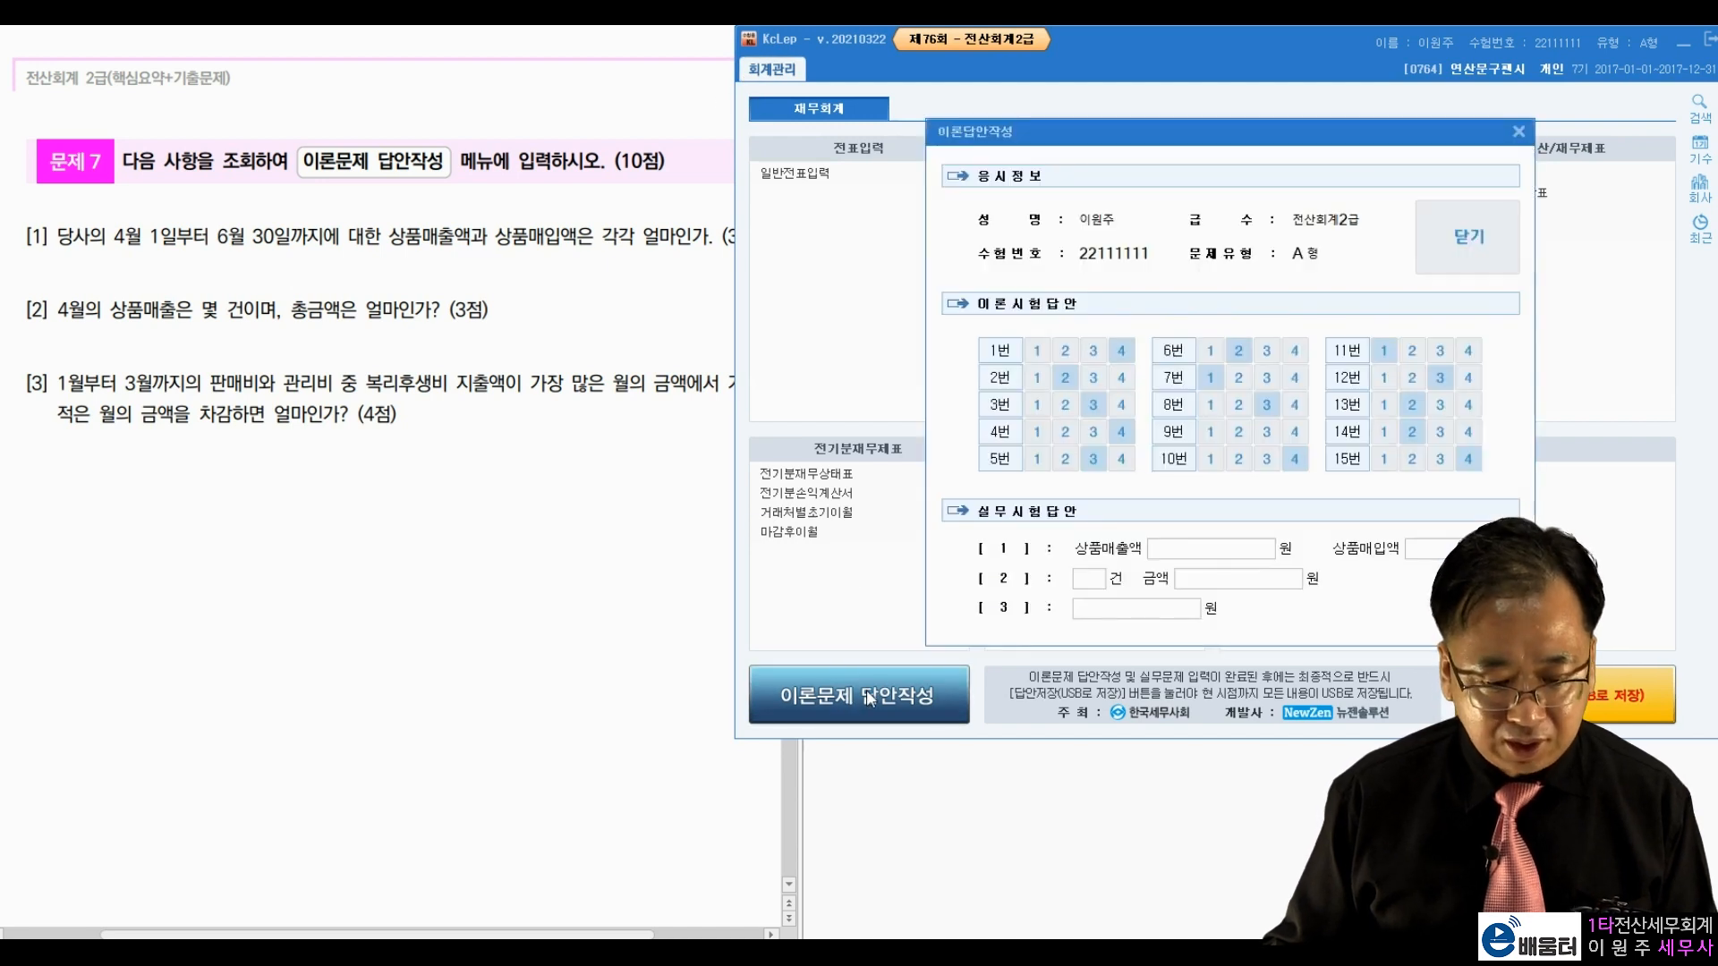
click(1166, 551)
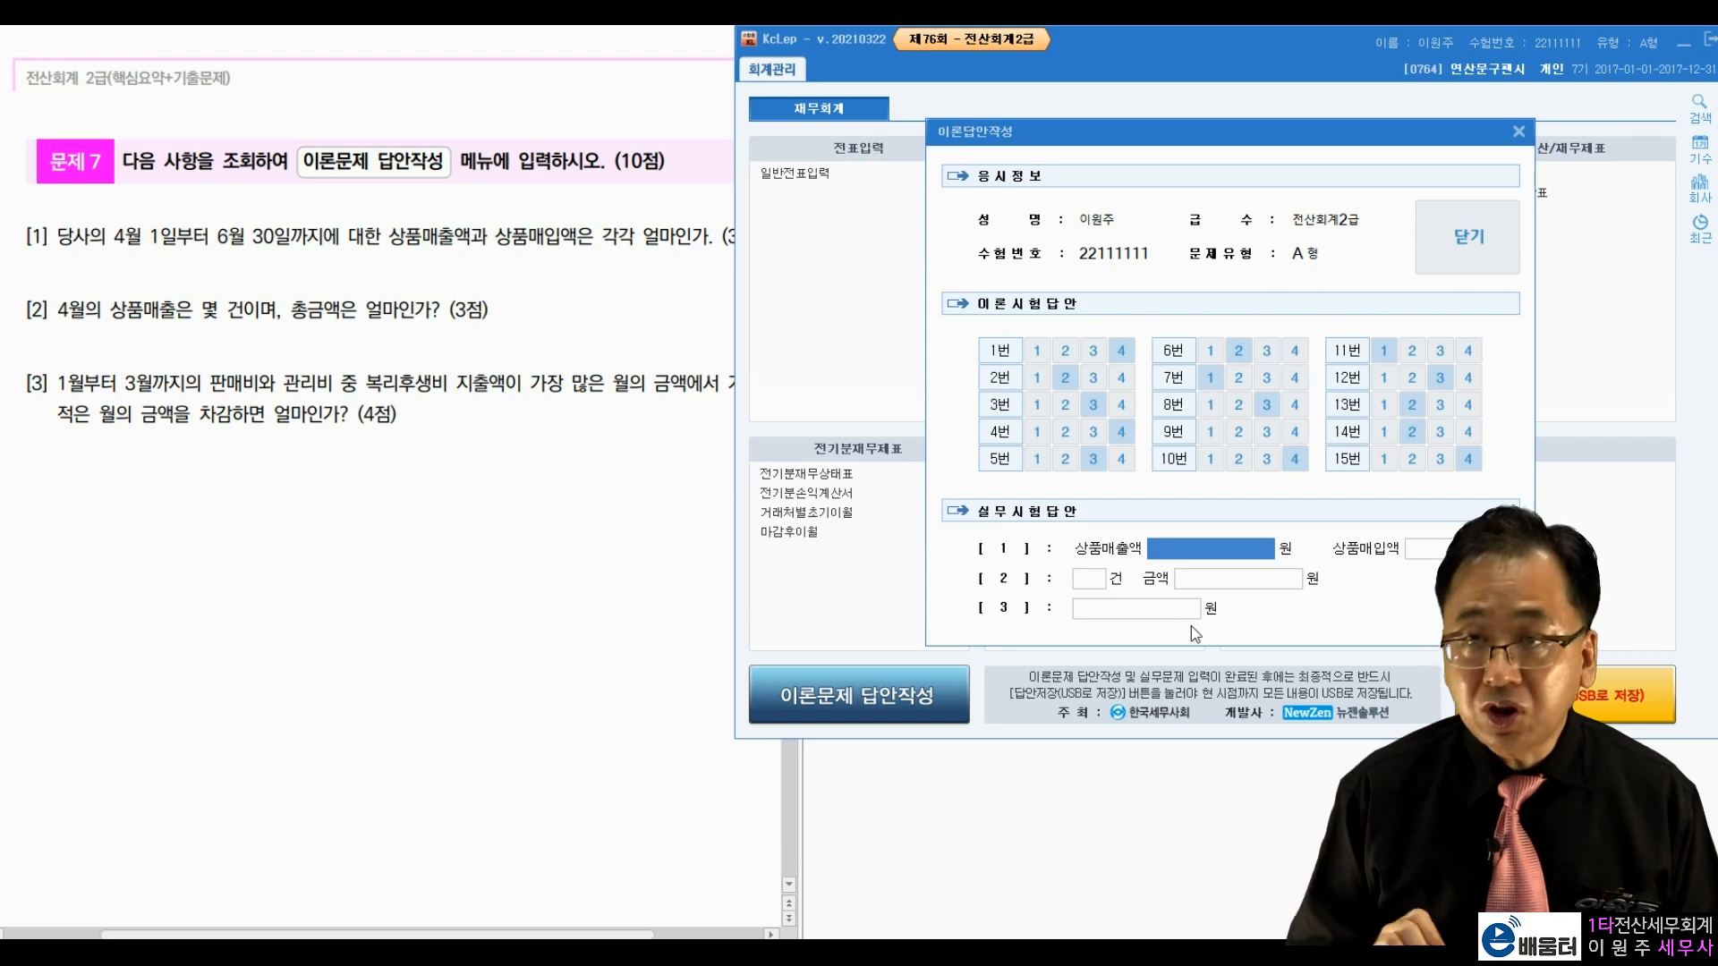
text(87800000)
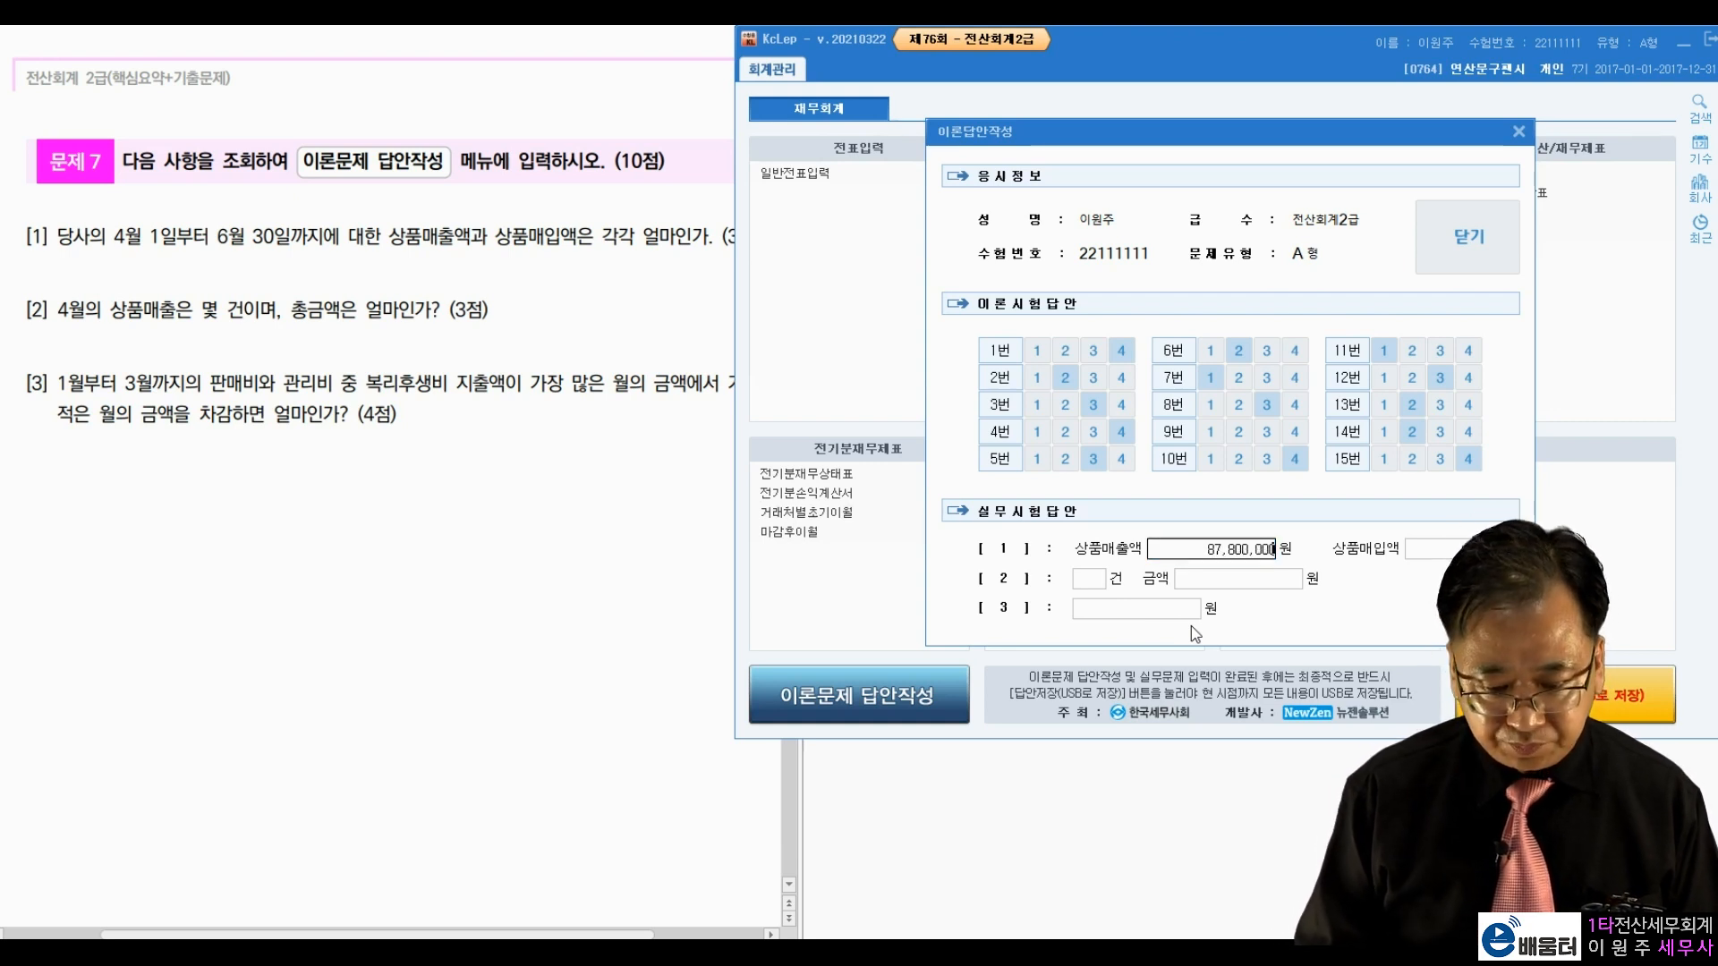
key(Return)
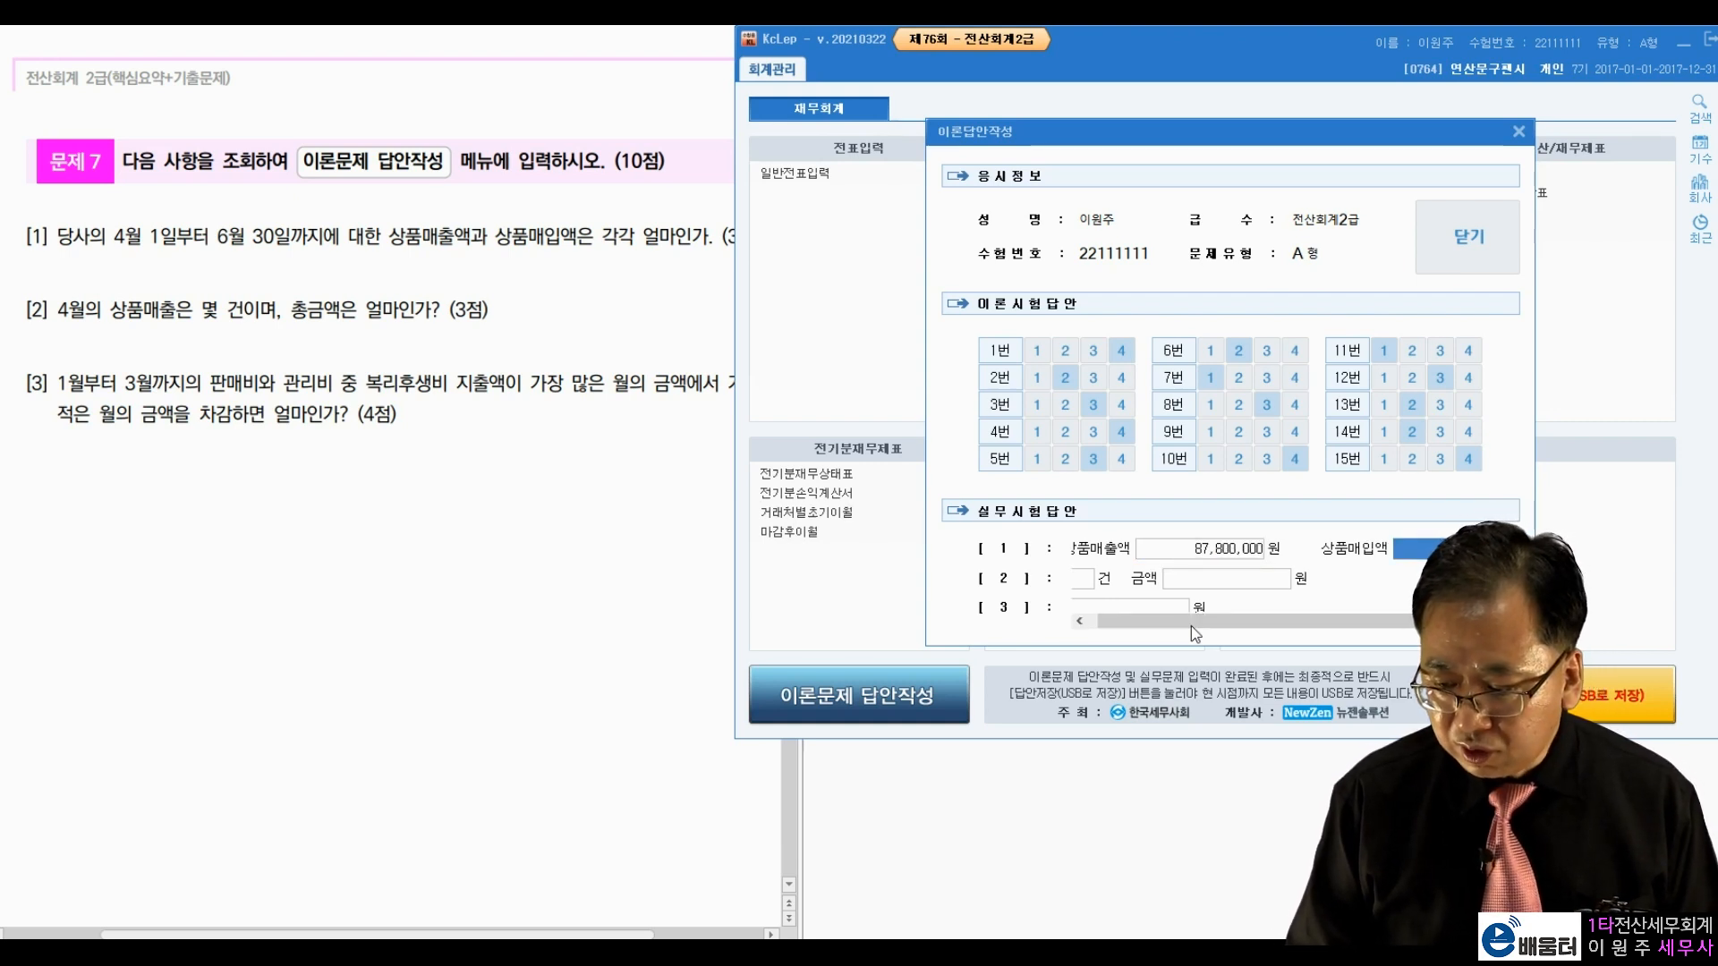
text(2)
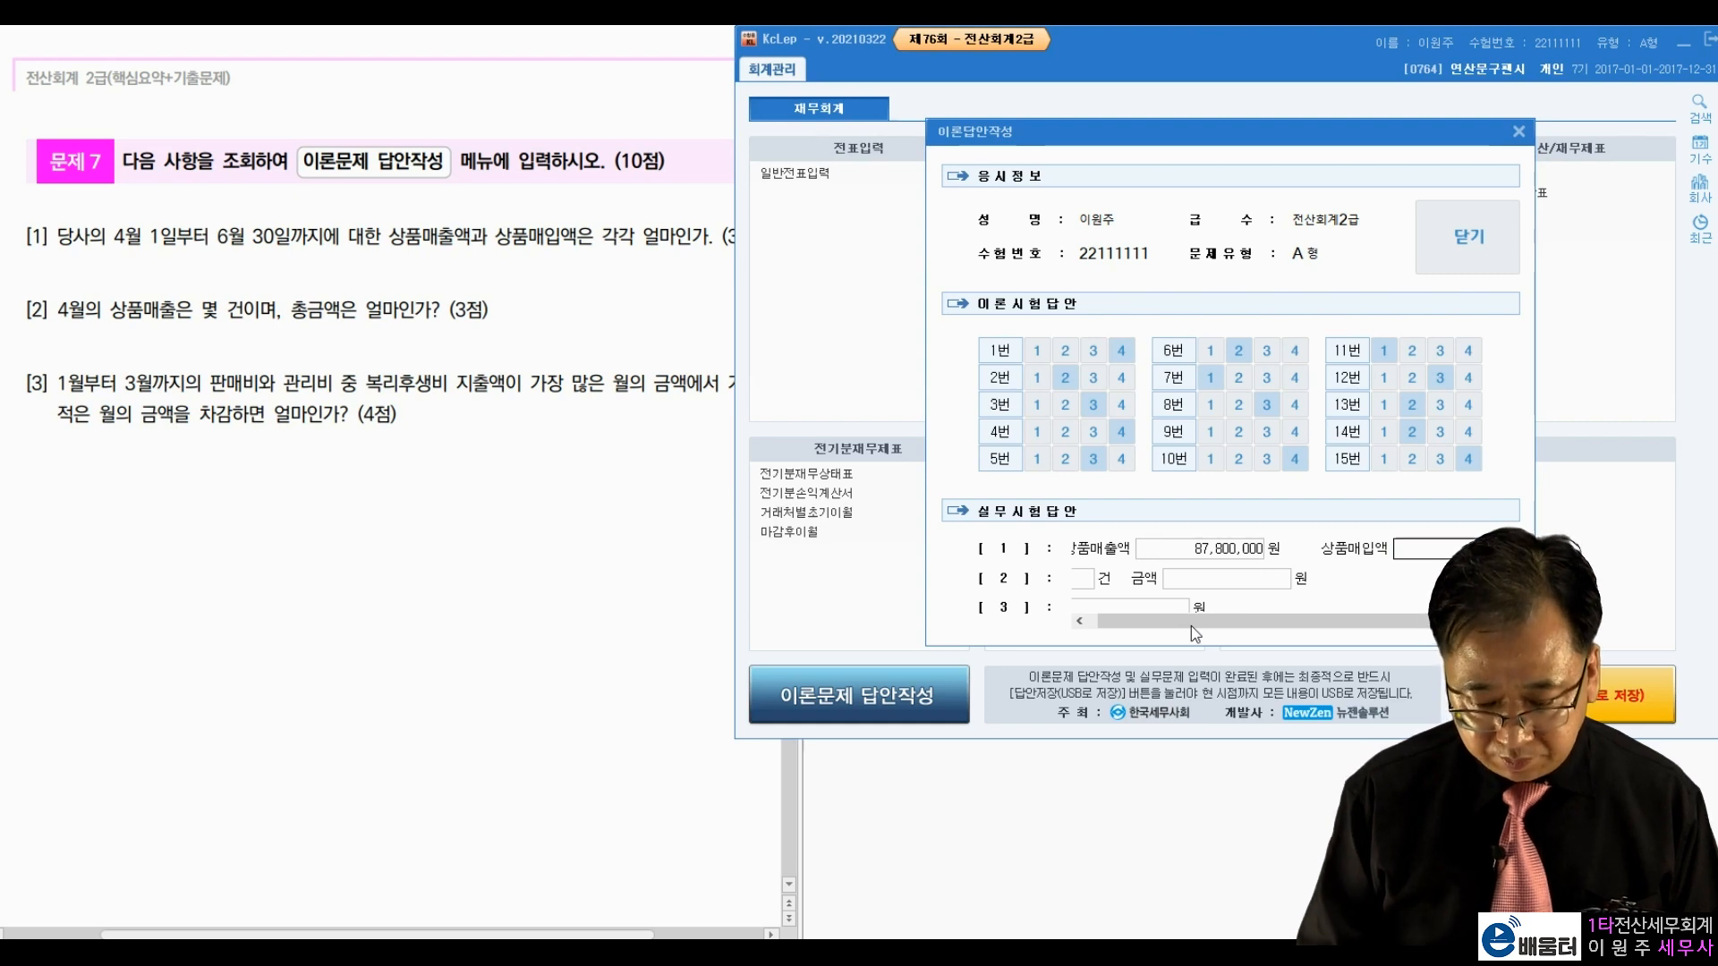
key(Return)
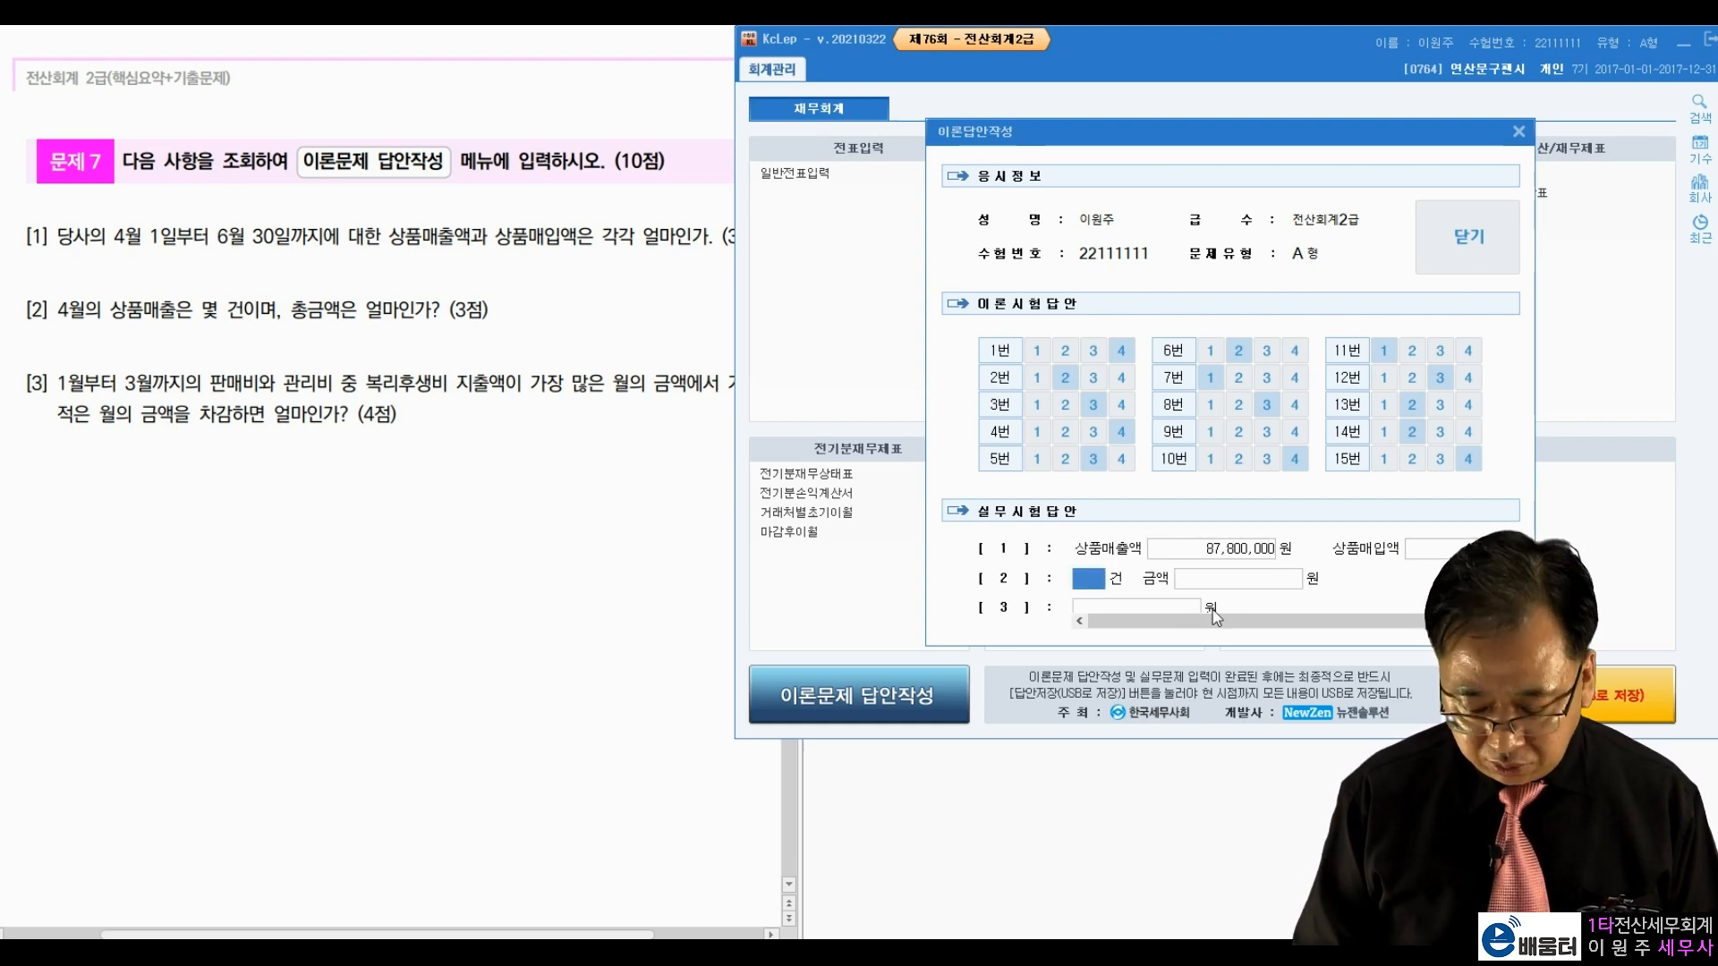
text(5)
key(Return)
text(47)
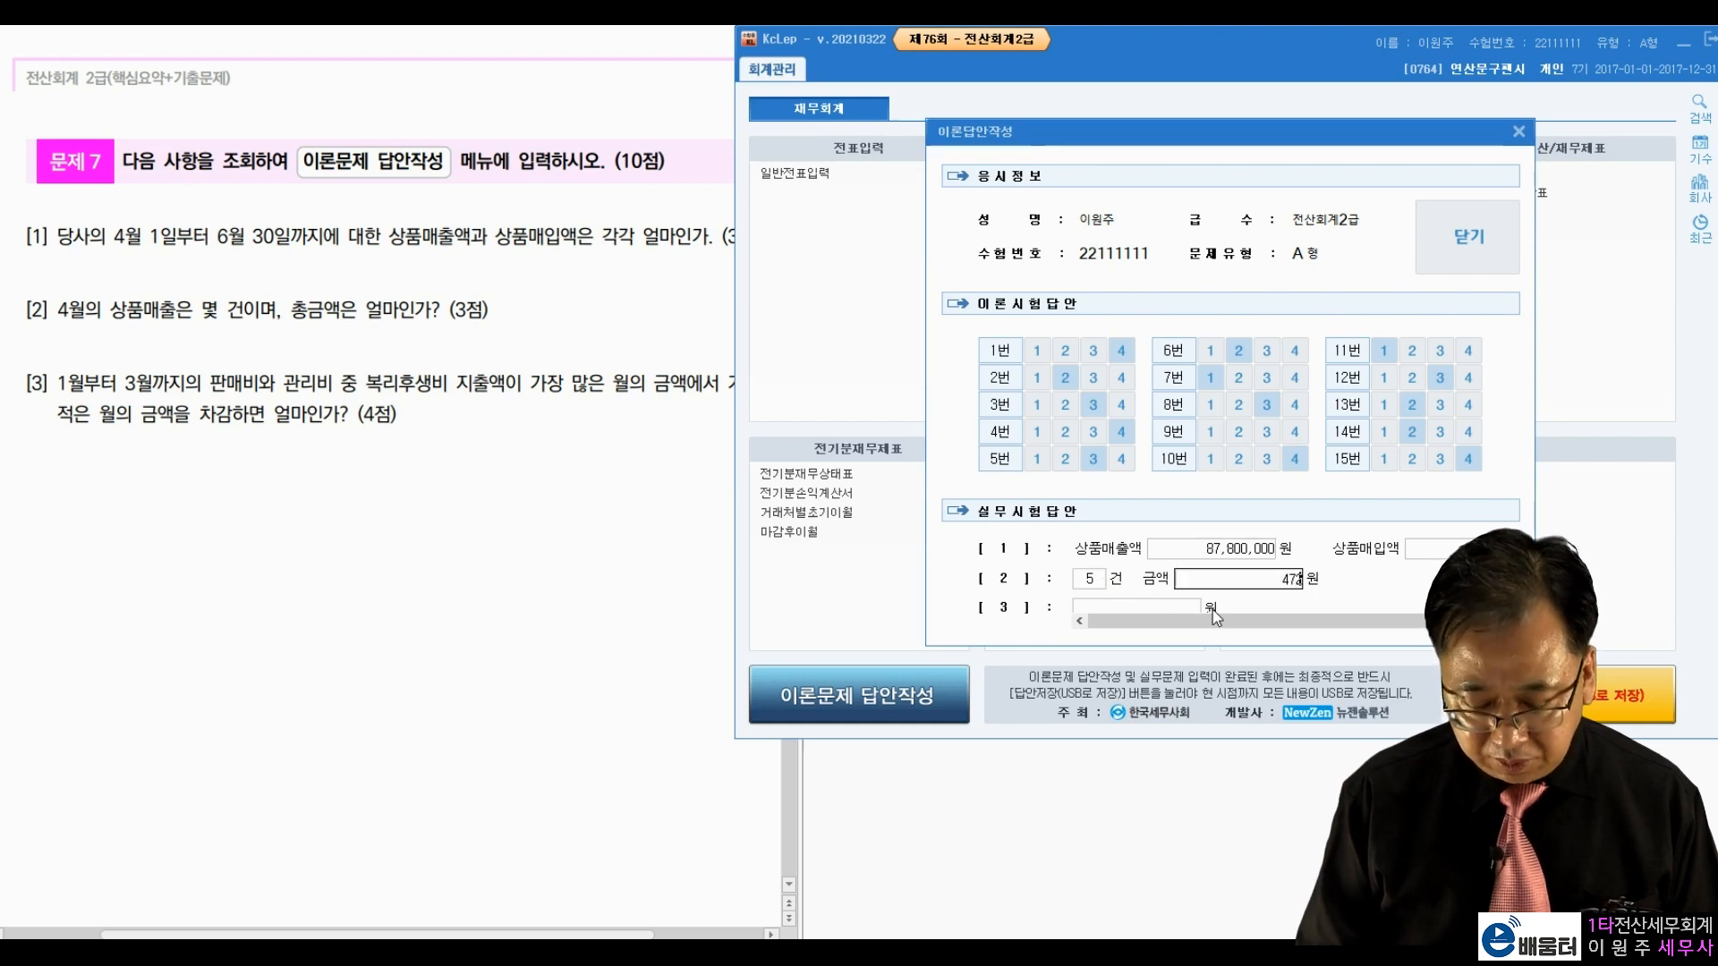
text(,200,000)
key(Return)
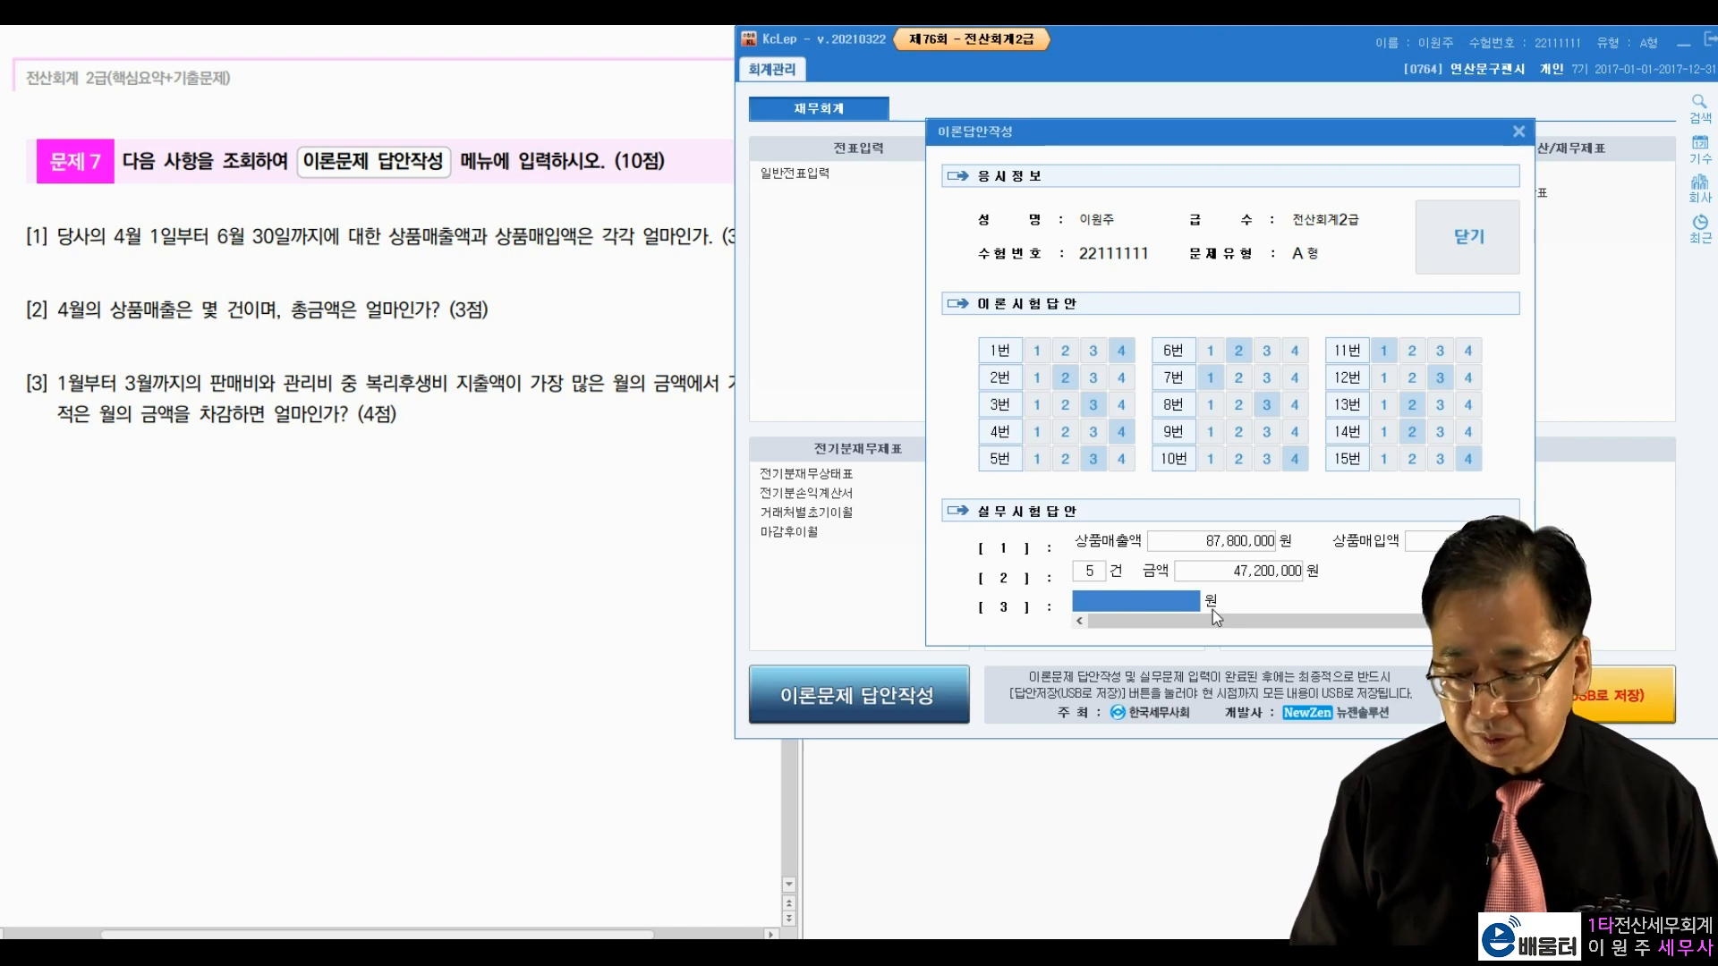
text(1,839,0)
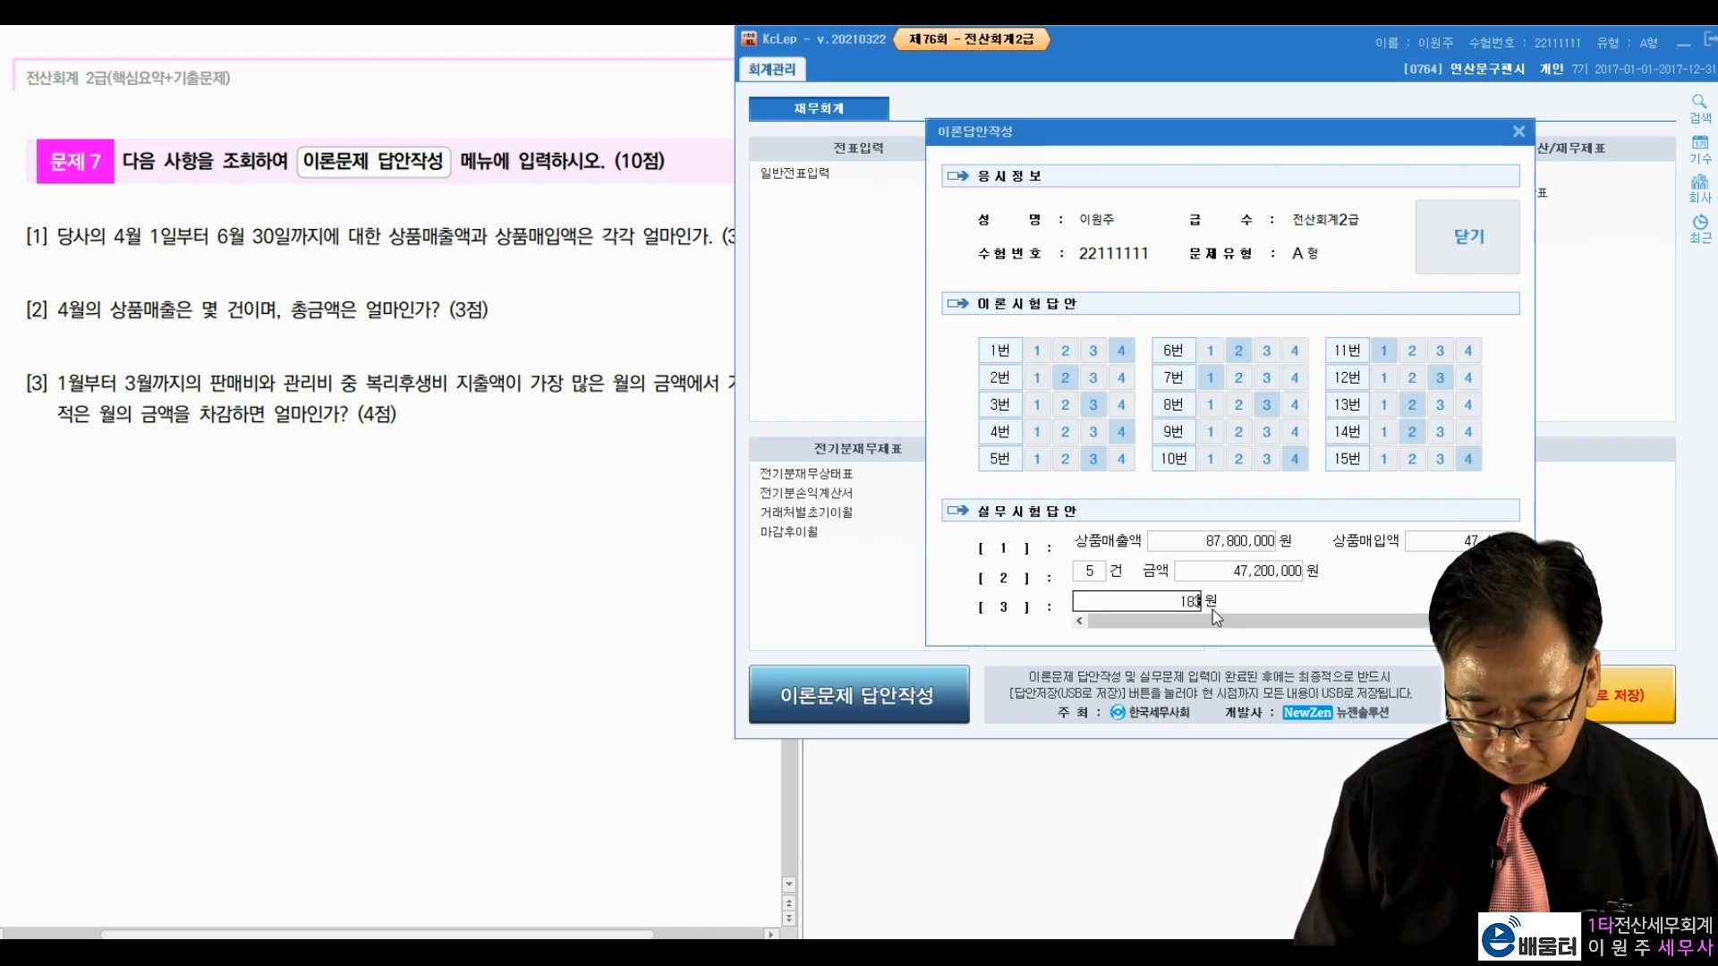
text(00)
key(Return)
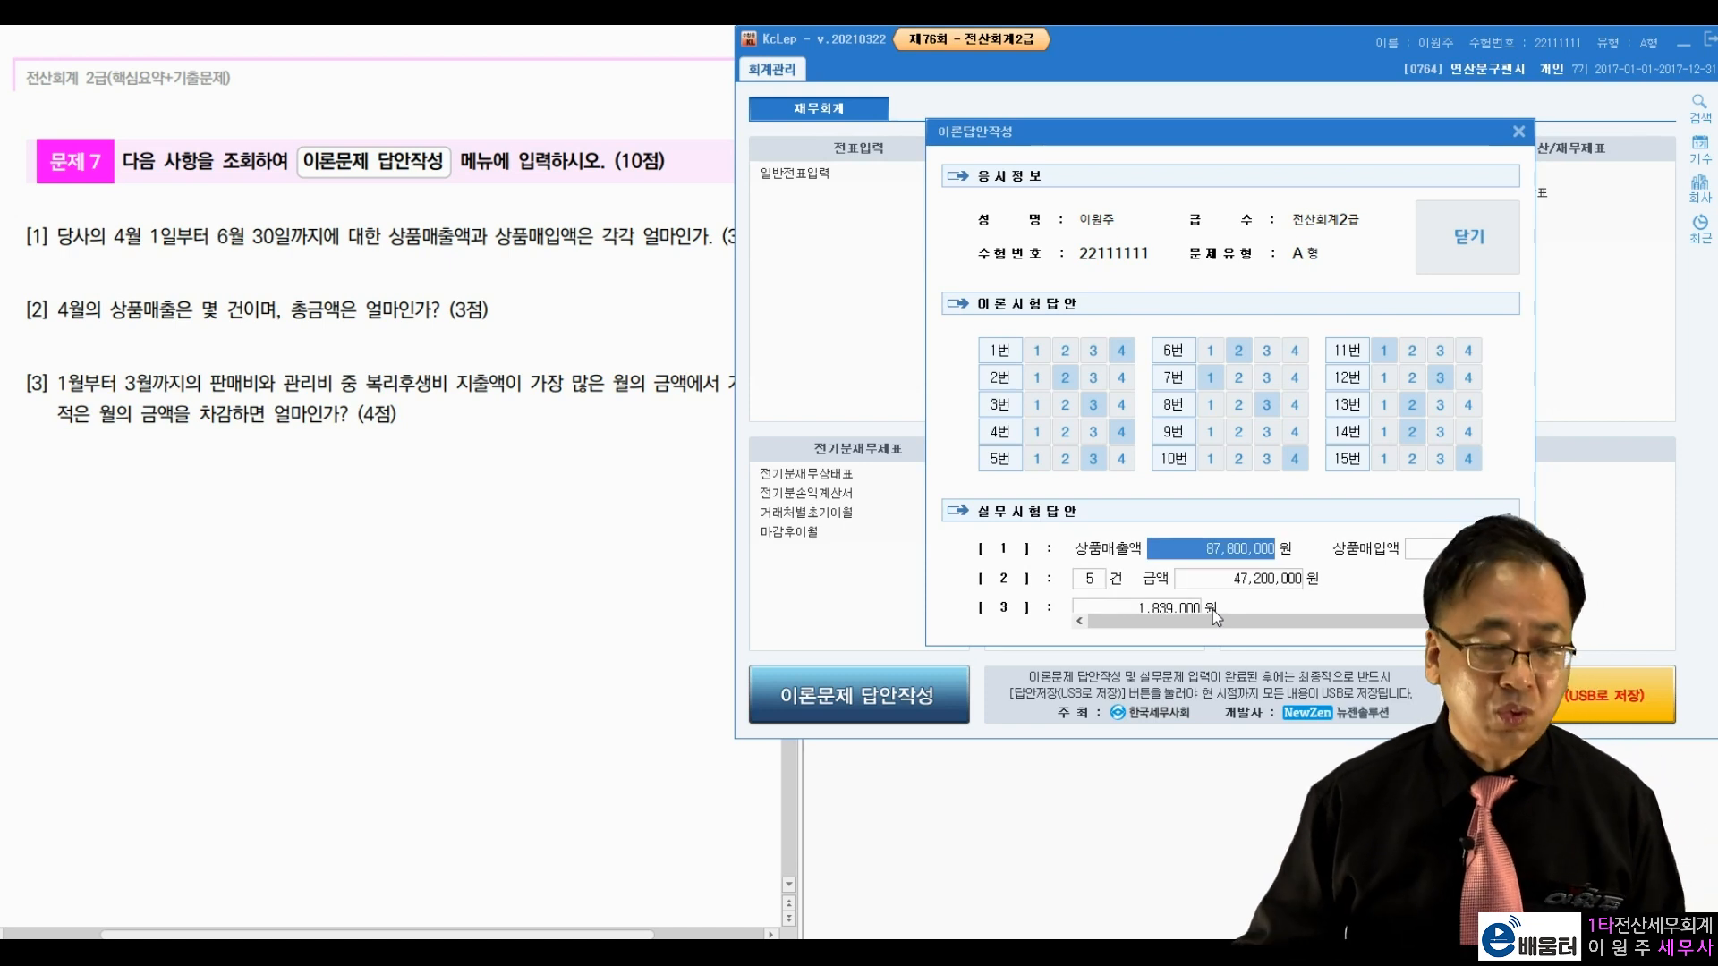
Step: Close the answer form and save the answers to drive C
click(1491, 223)
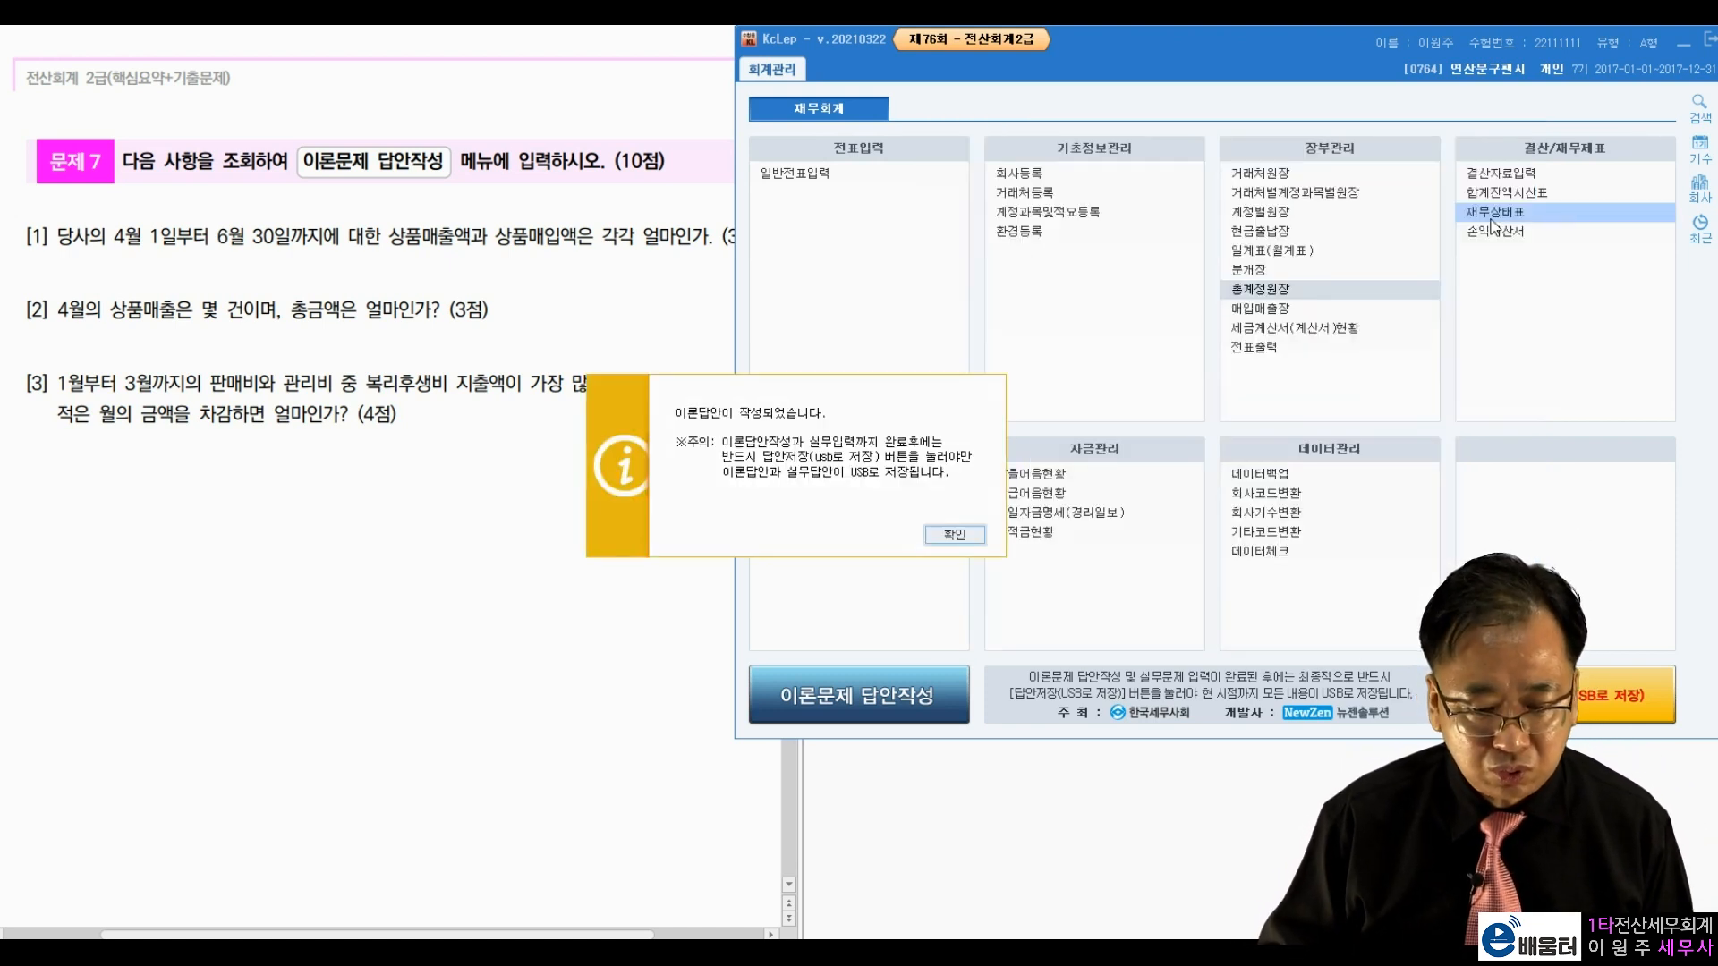
click(948, 535)
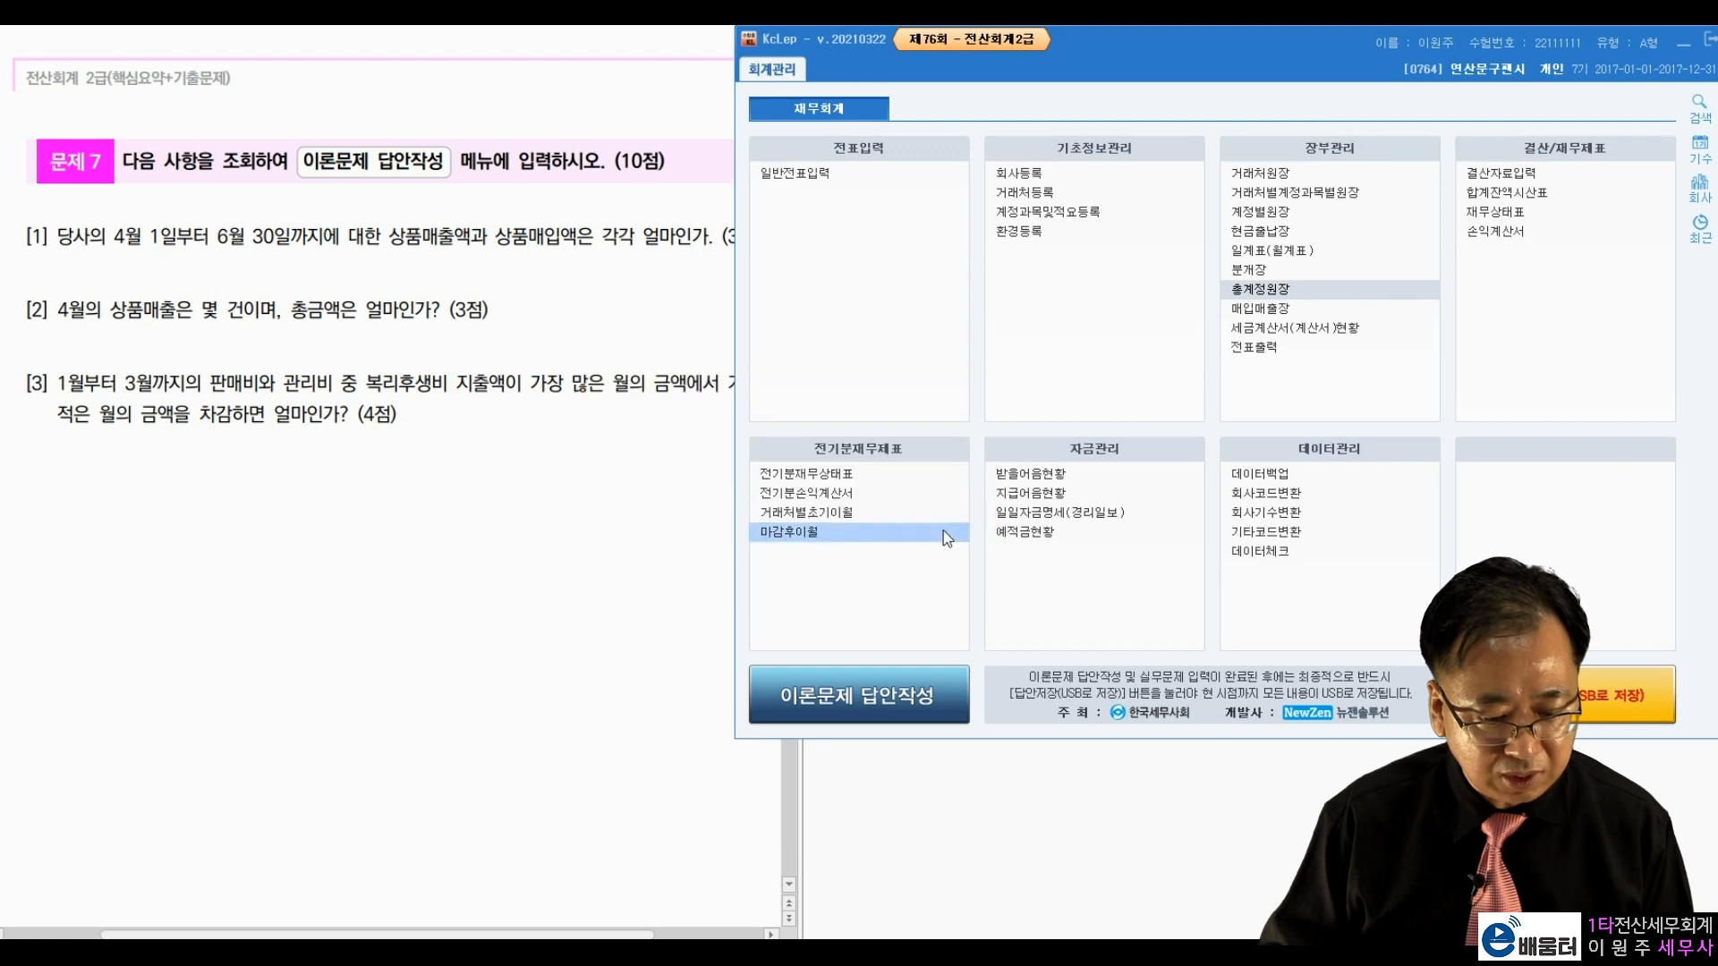
click(1576, 707)
key(Return)
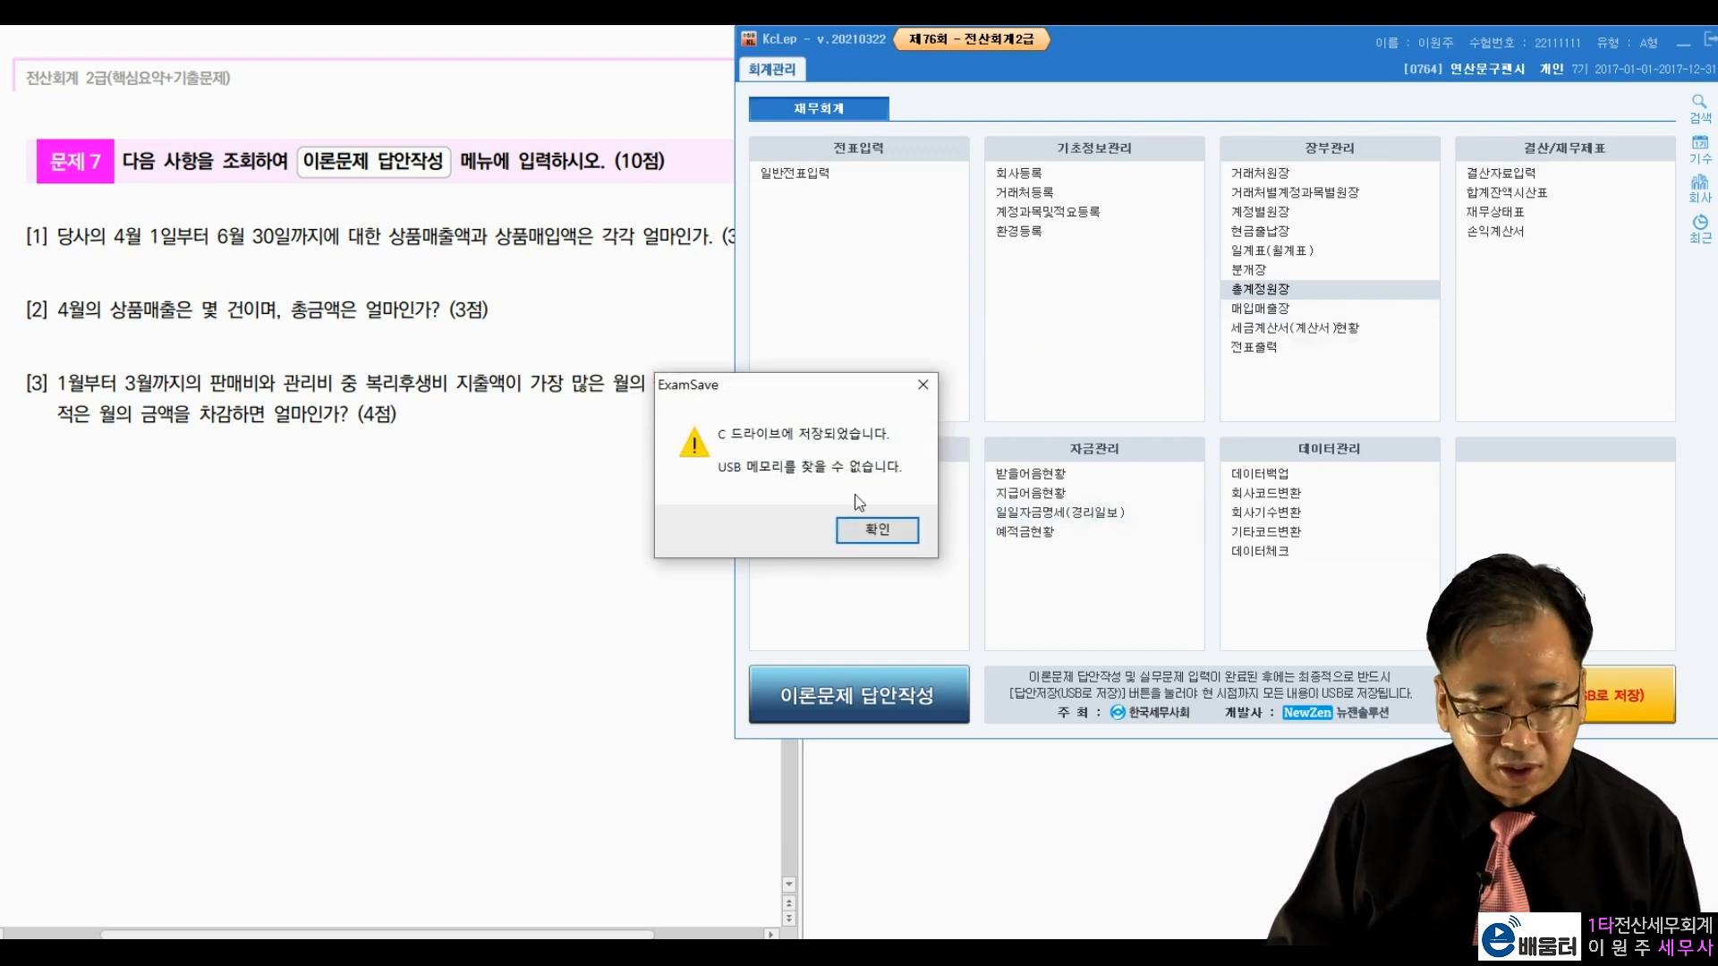
click(850, 533)
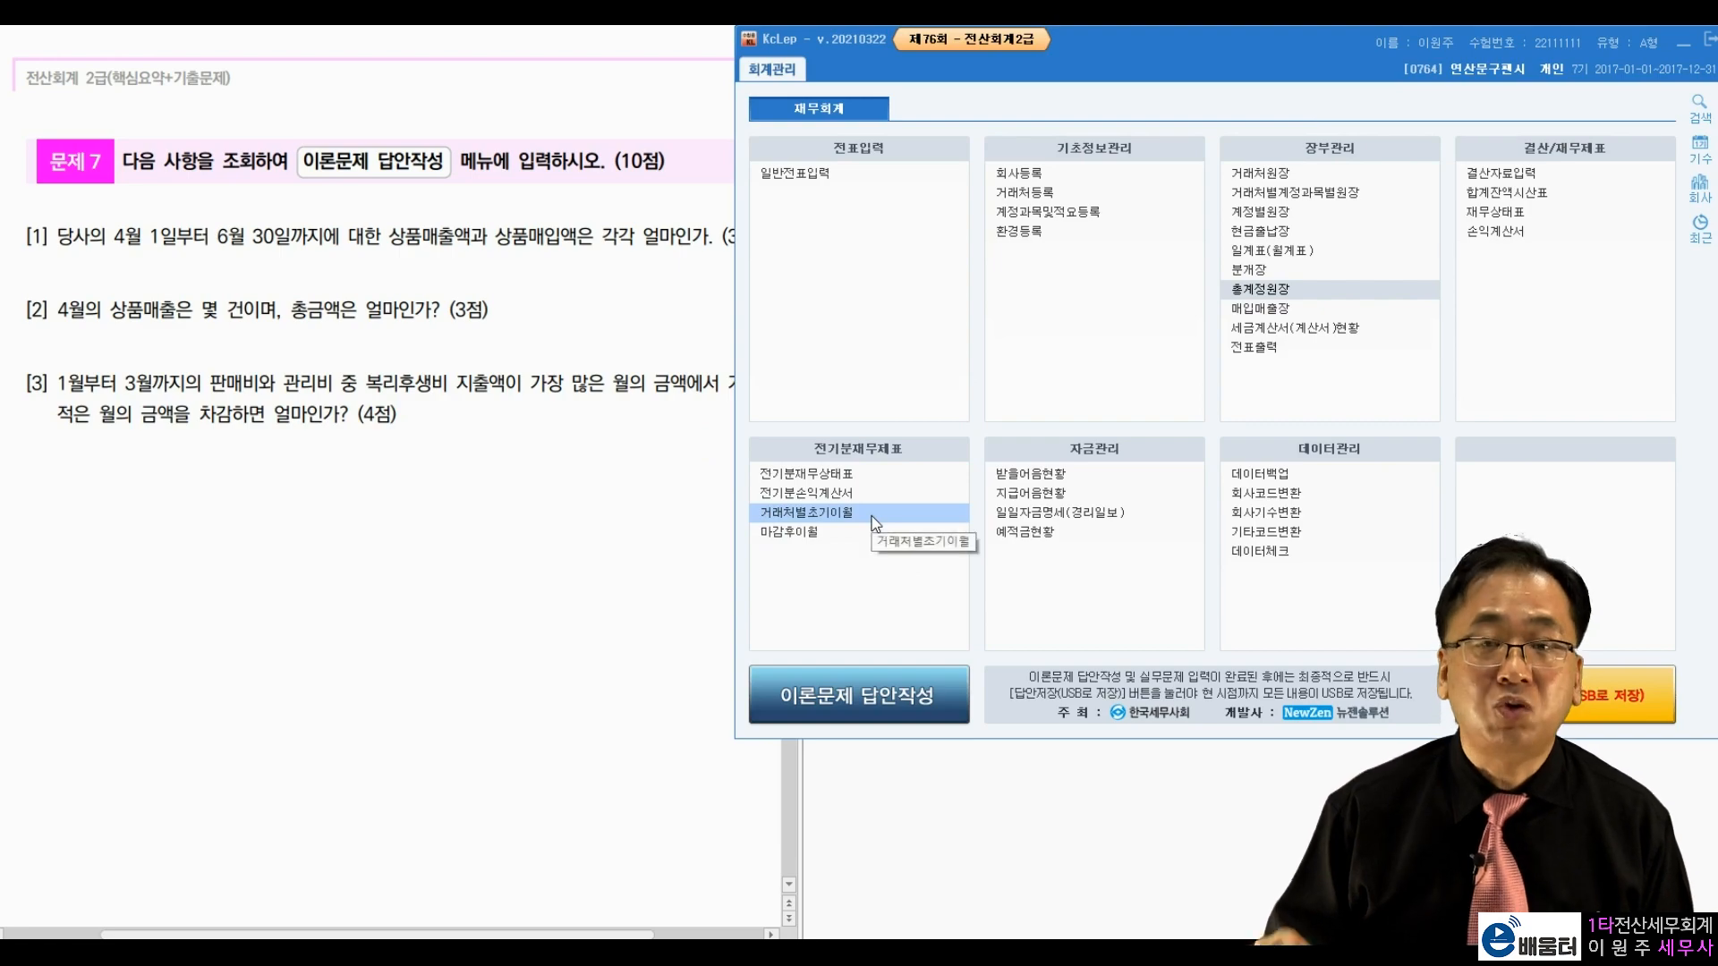